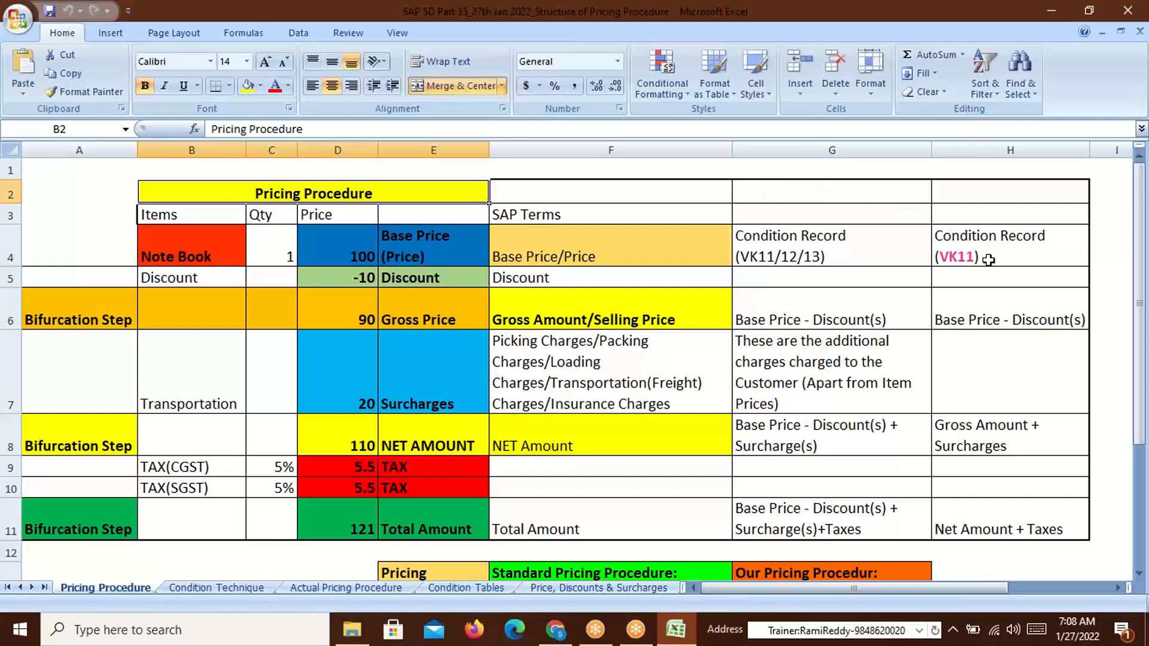
# Walk through the Note Book row: quantity 1, base price 100 and its condition record note
pyautogui.click(198, 256)
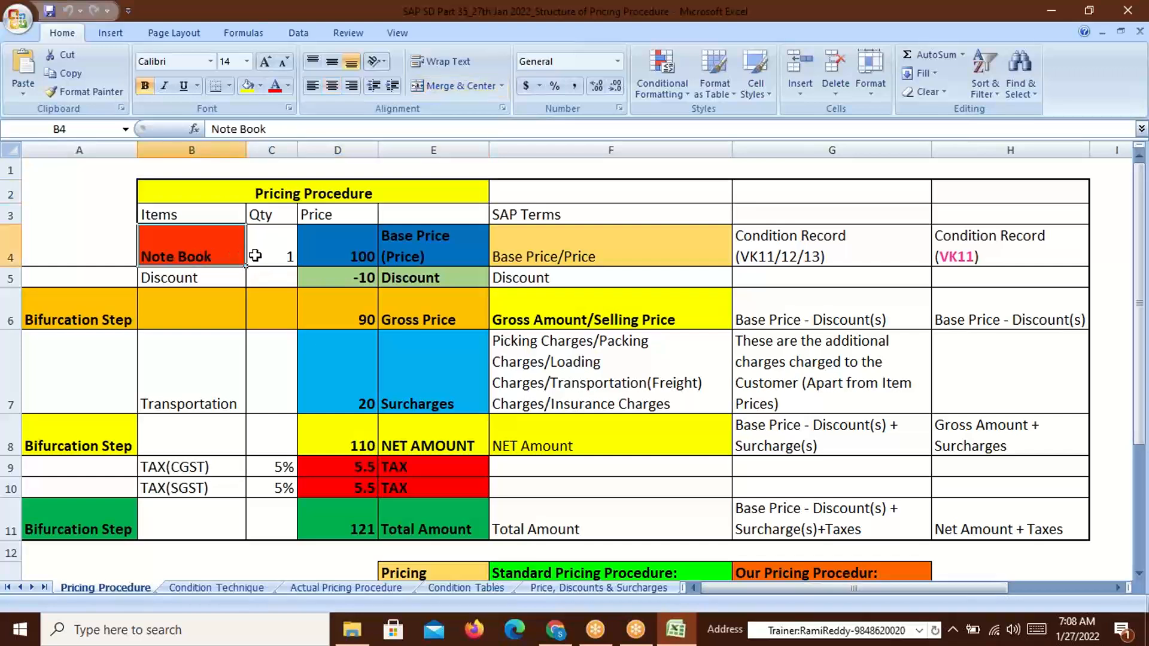
pyautogui.click(287, 255)
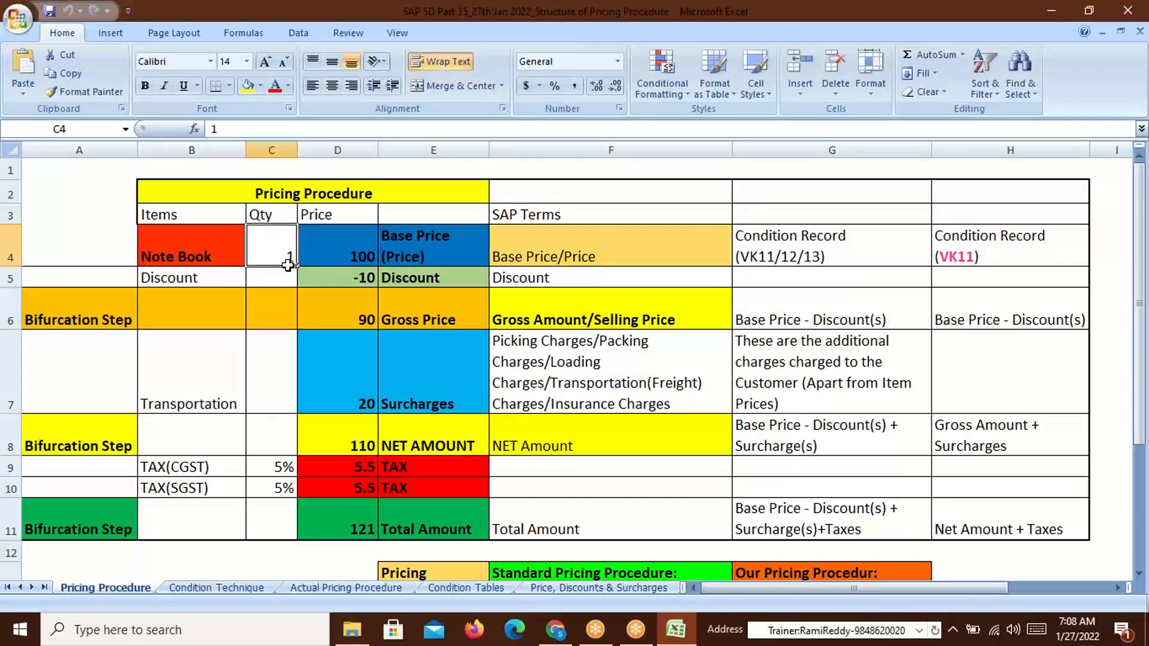
pyautogui.click(154, 259)
pyautogui.click(263, 258)
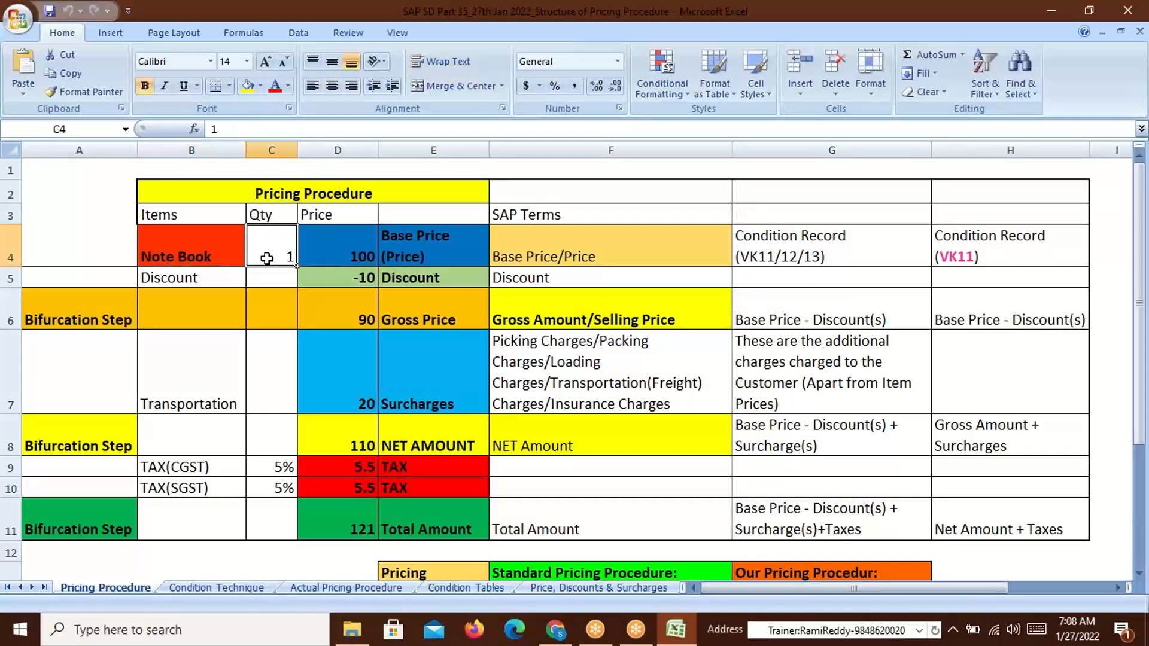
pyautogui.click(172, 259)
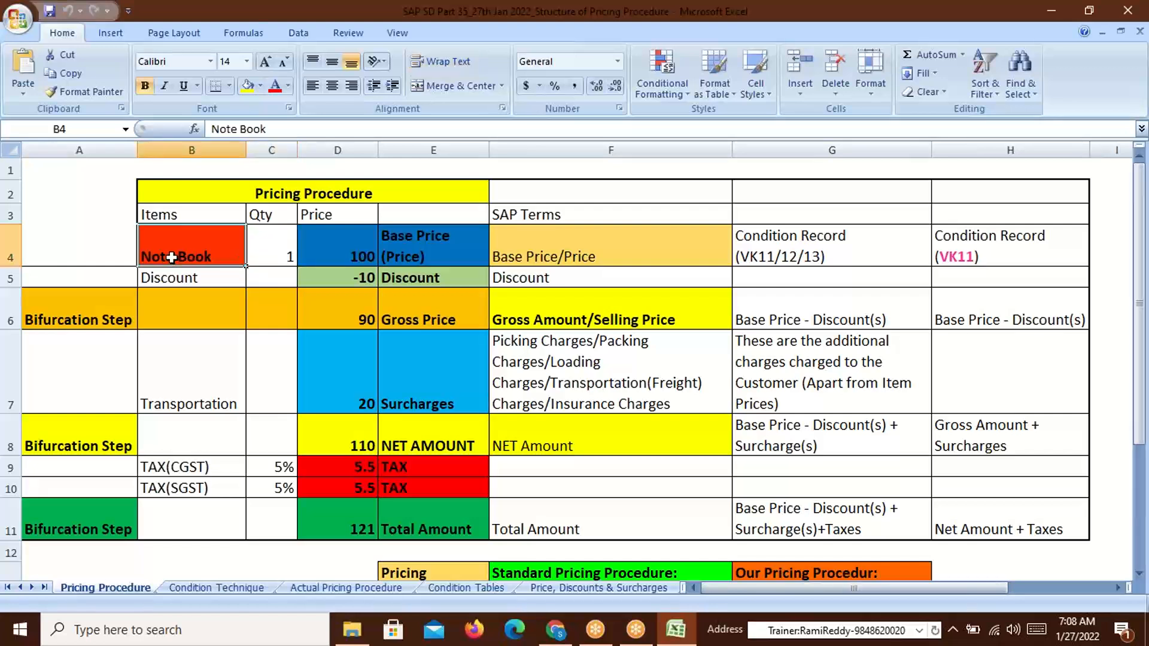
pyautogui.click(358, 258)
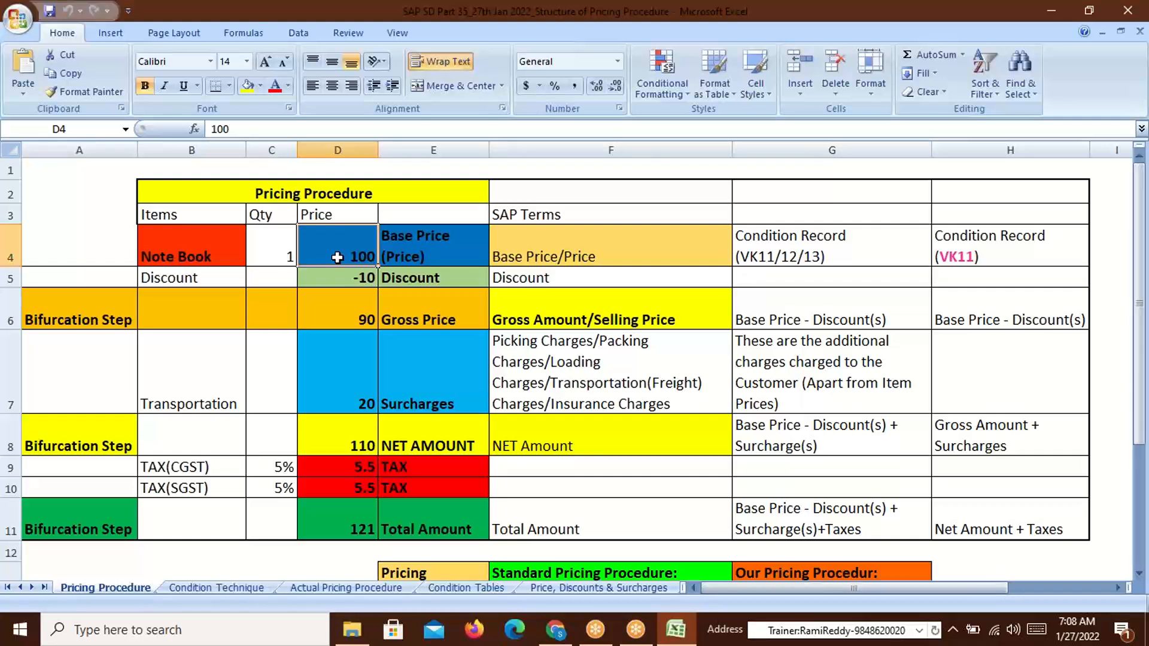
pyautogui.click(200, 258)
pyautogui.click(290, 259)
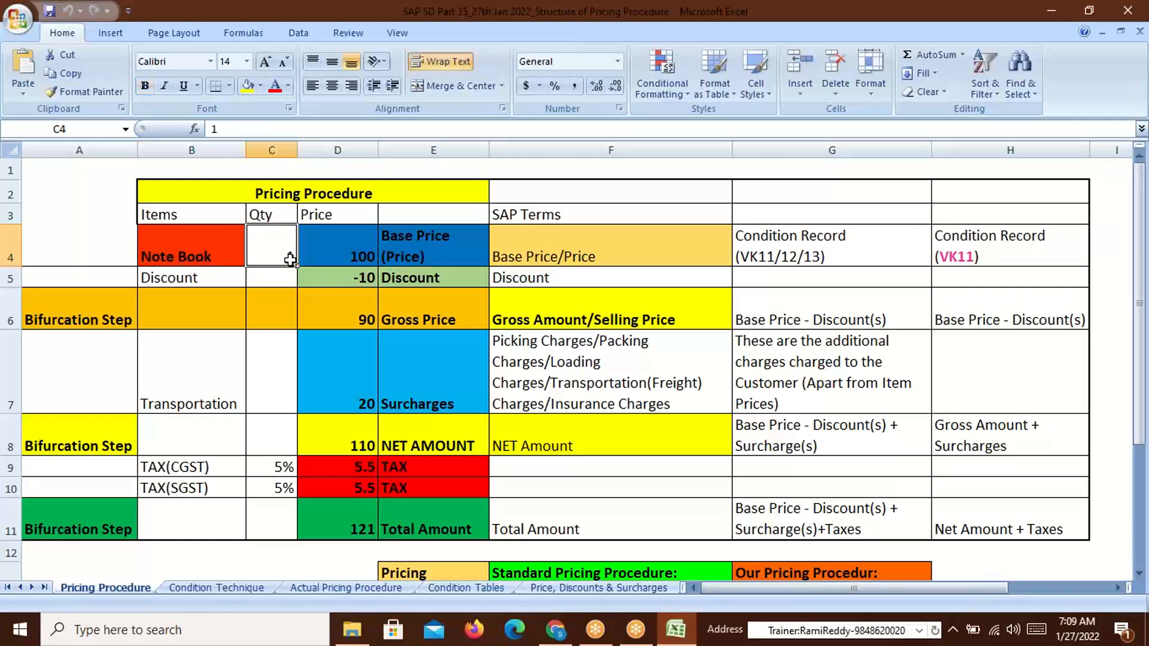
pyautogui.click(342, 256)
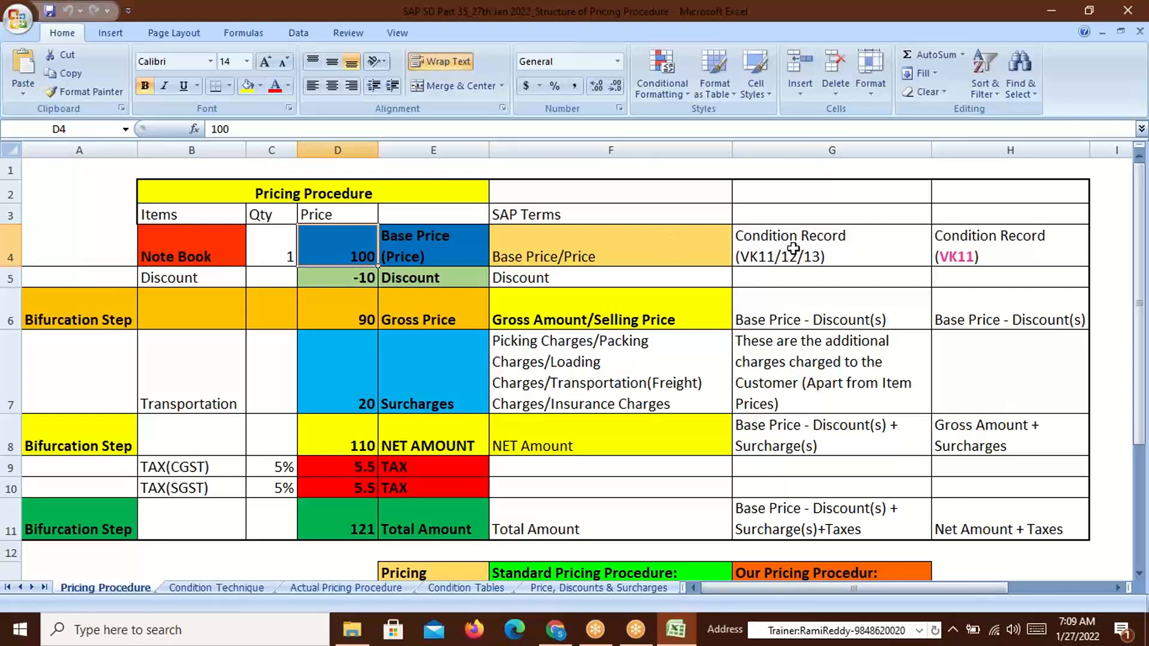
pyautogui.click(756, 258)
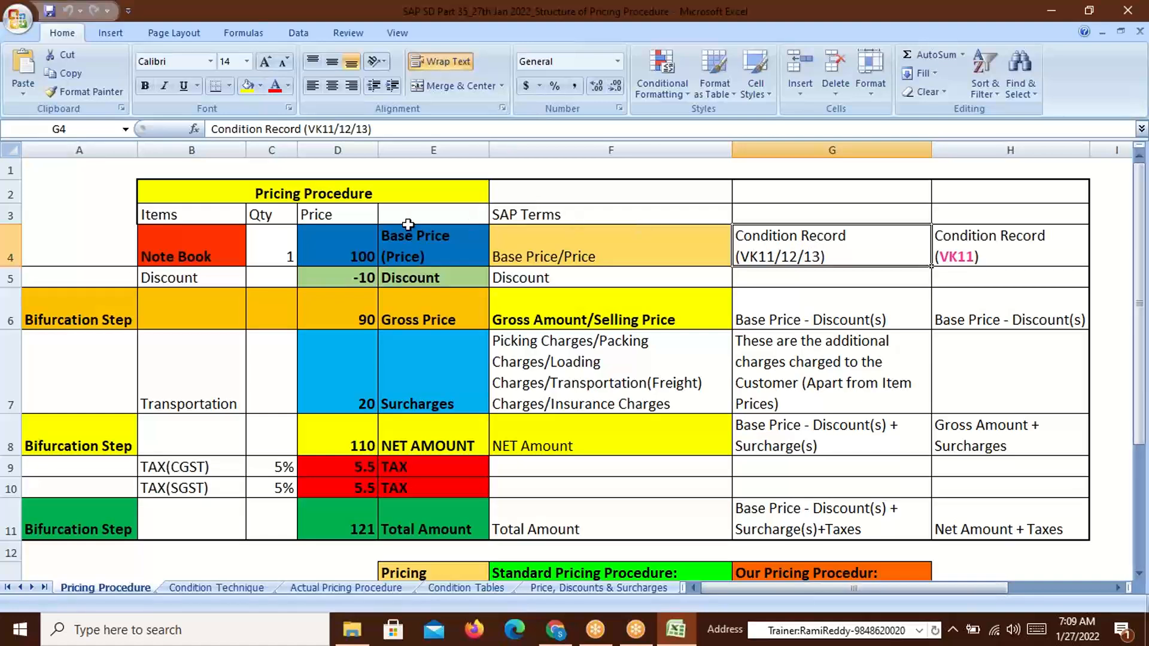
pyautogui.click(179, 257)
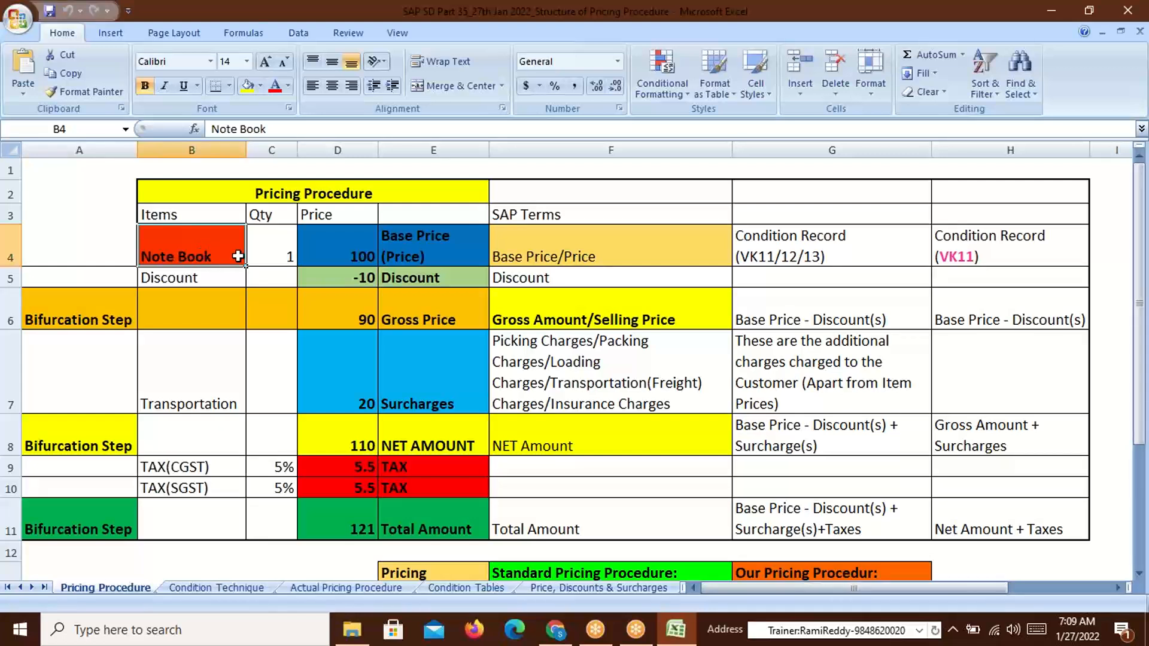
pyautogui.click(795, 247)
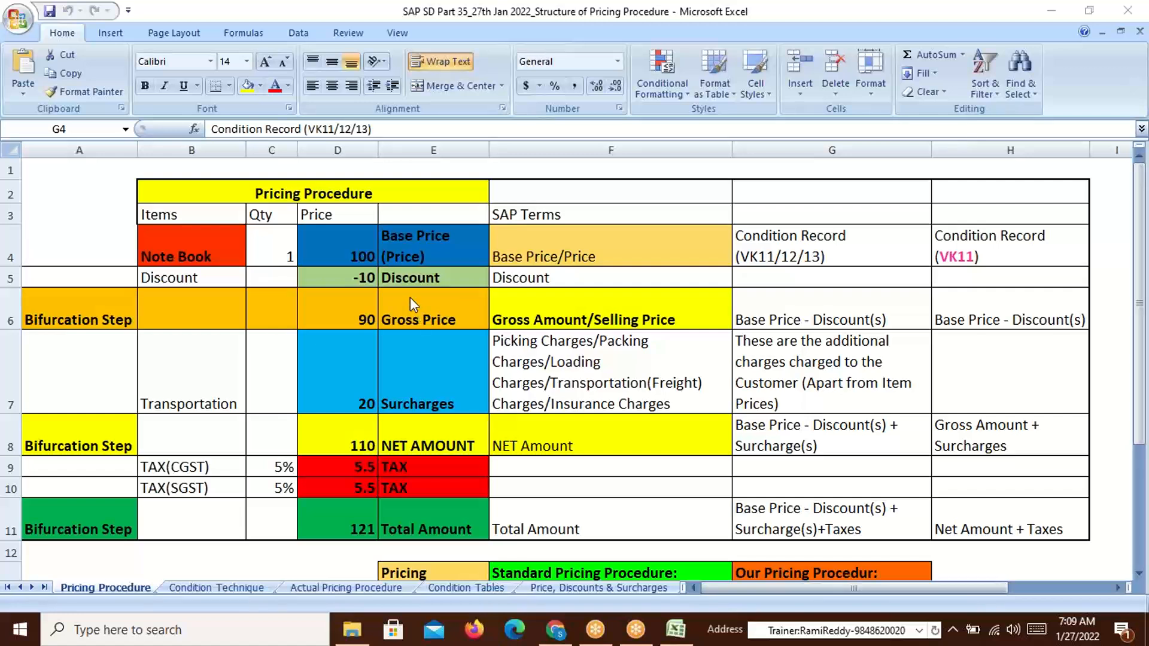
# Explain how the -10 discount on the base price of 100 gives the gross price sum in D6
pyautogui.click(358, 255)
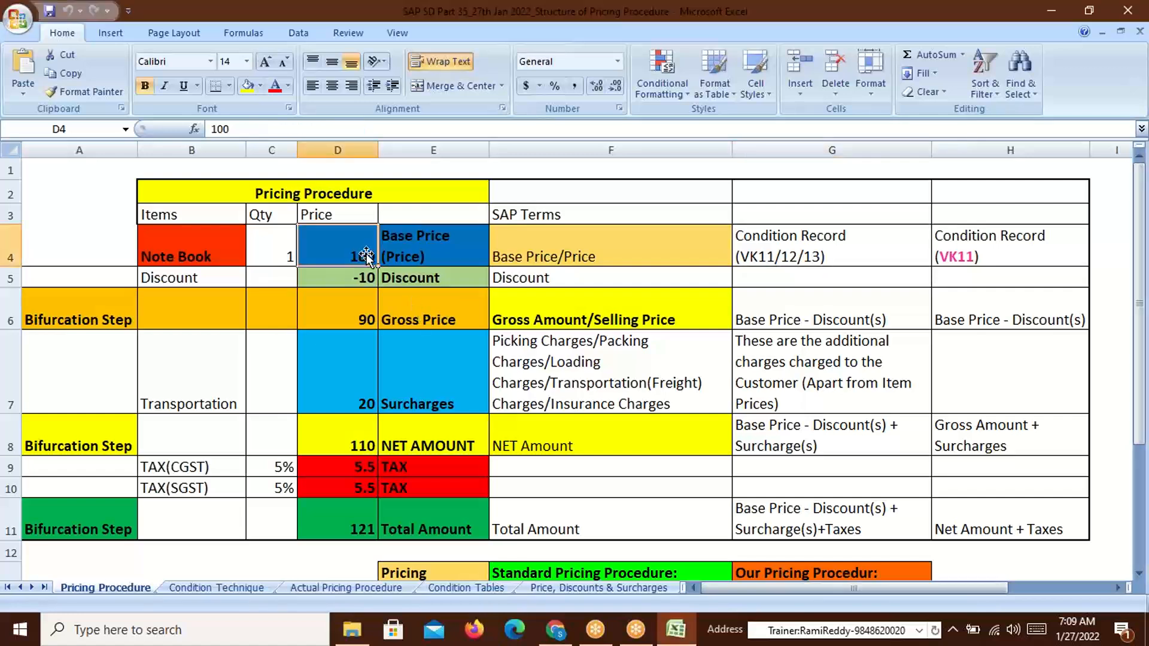
pyautogui.click(196, 256)
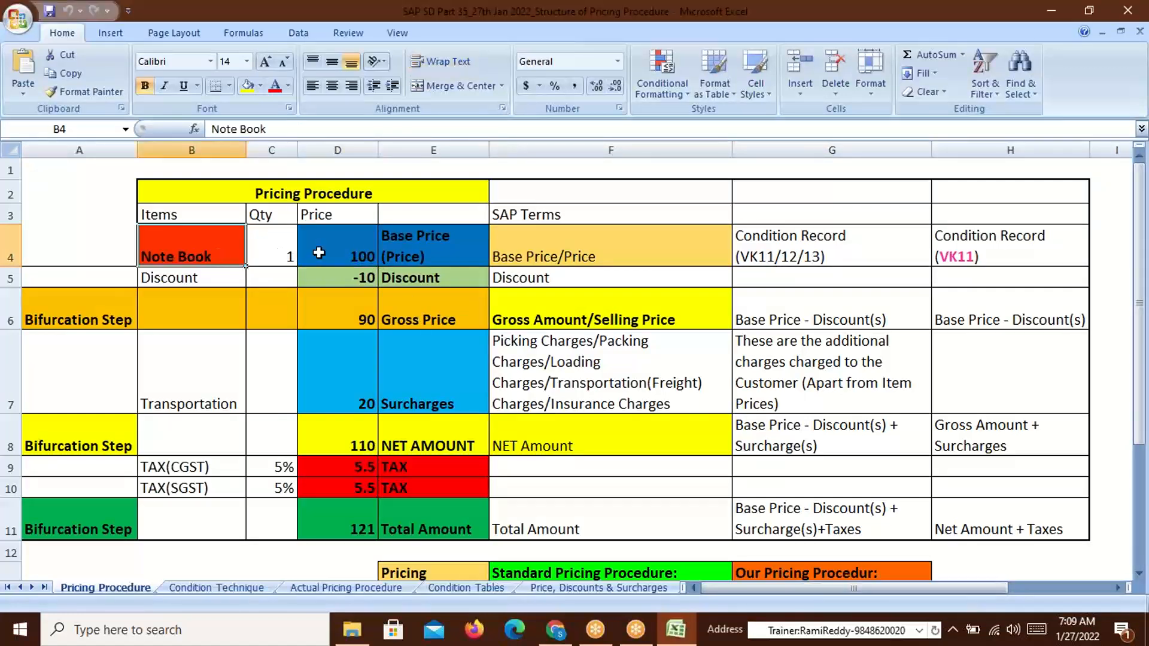
pyautogui.click(367, 254)
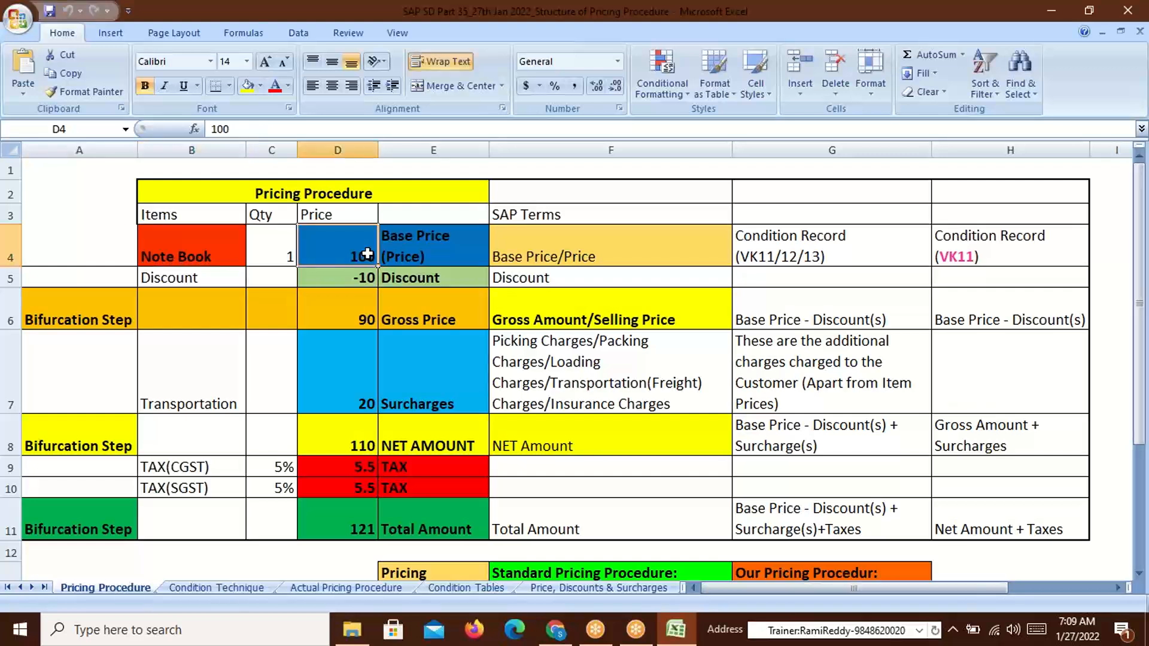
pyautogui.click(186, 255)
pyautogui.click(338, 257)
pyautogui.click(347, 281)
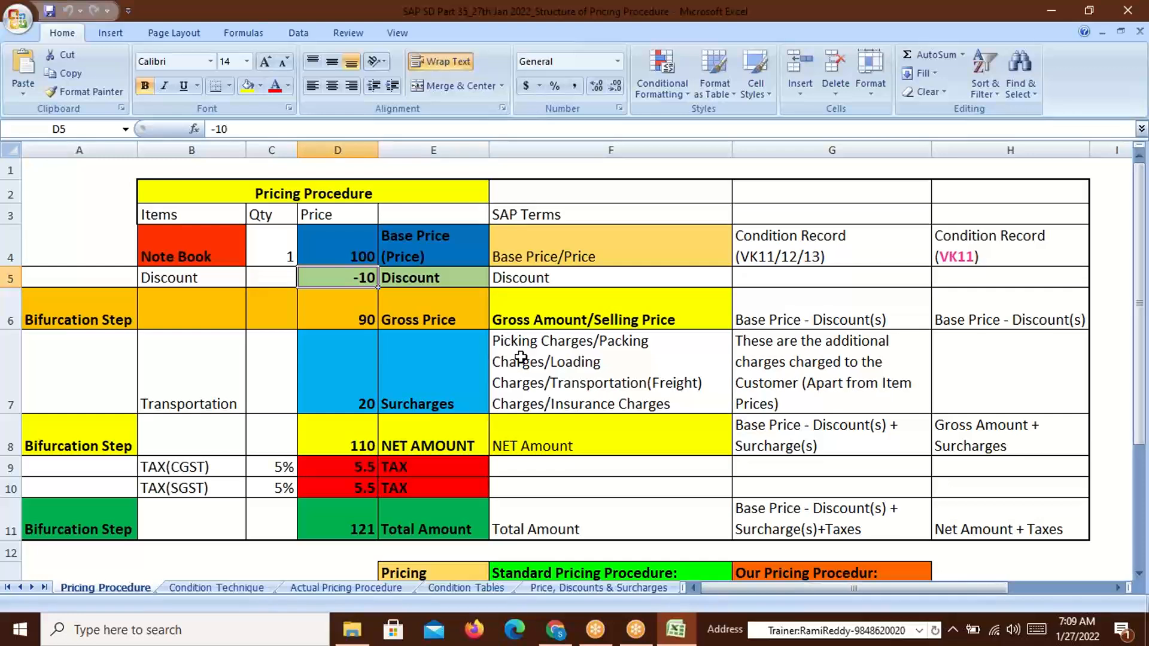
pyautogui.click(361, 252)
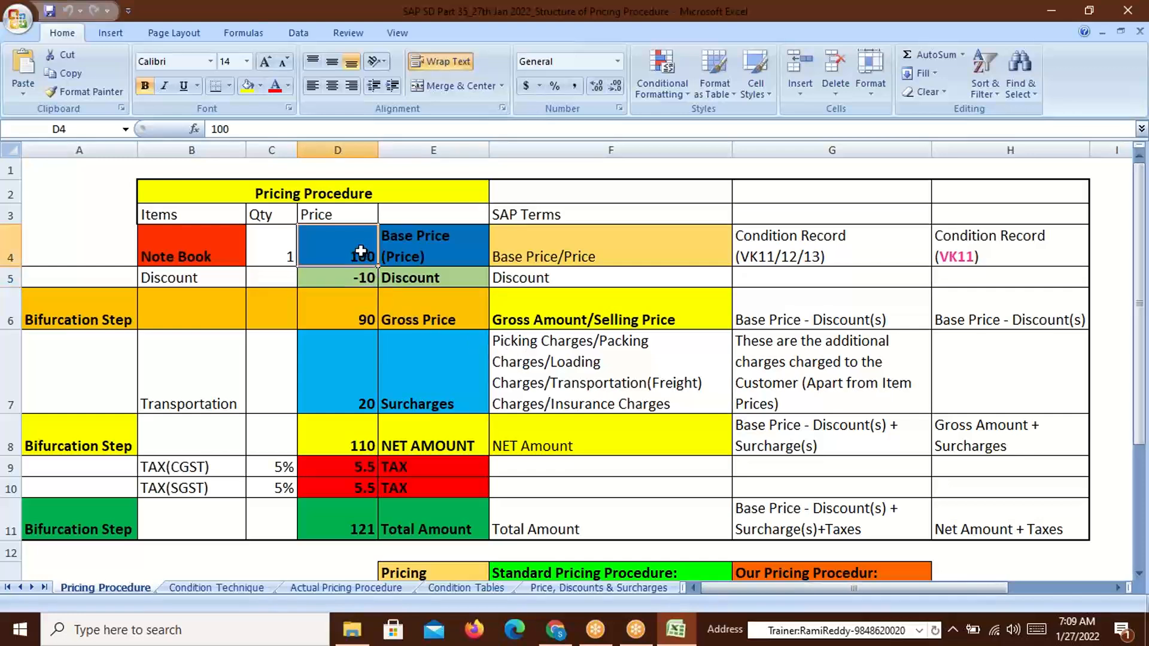
pyautogui.click(364, 278)
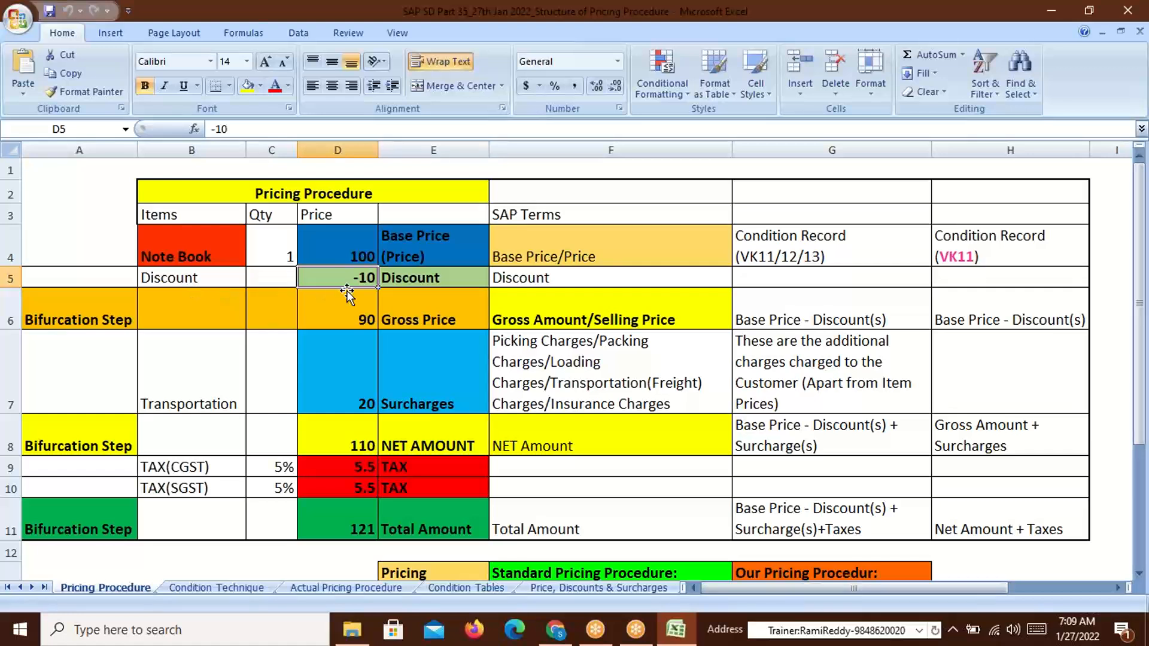
pyautogui.click(356, 246)
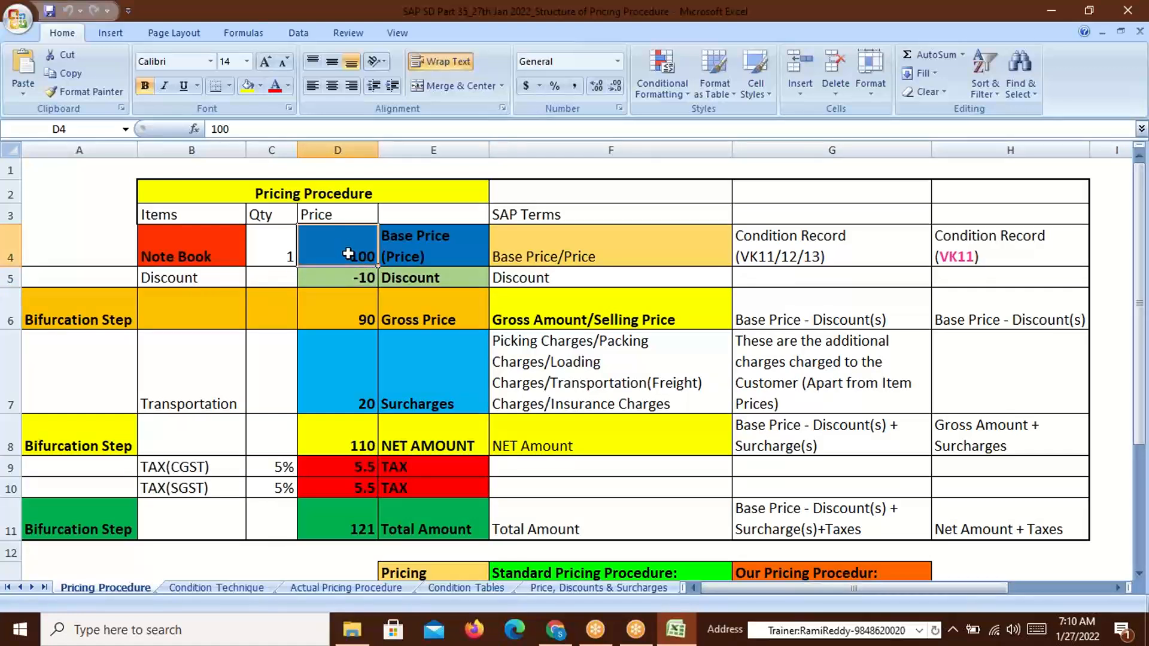
pyautogui.click(174, 280)
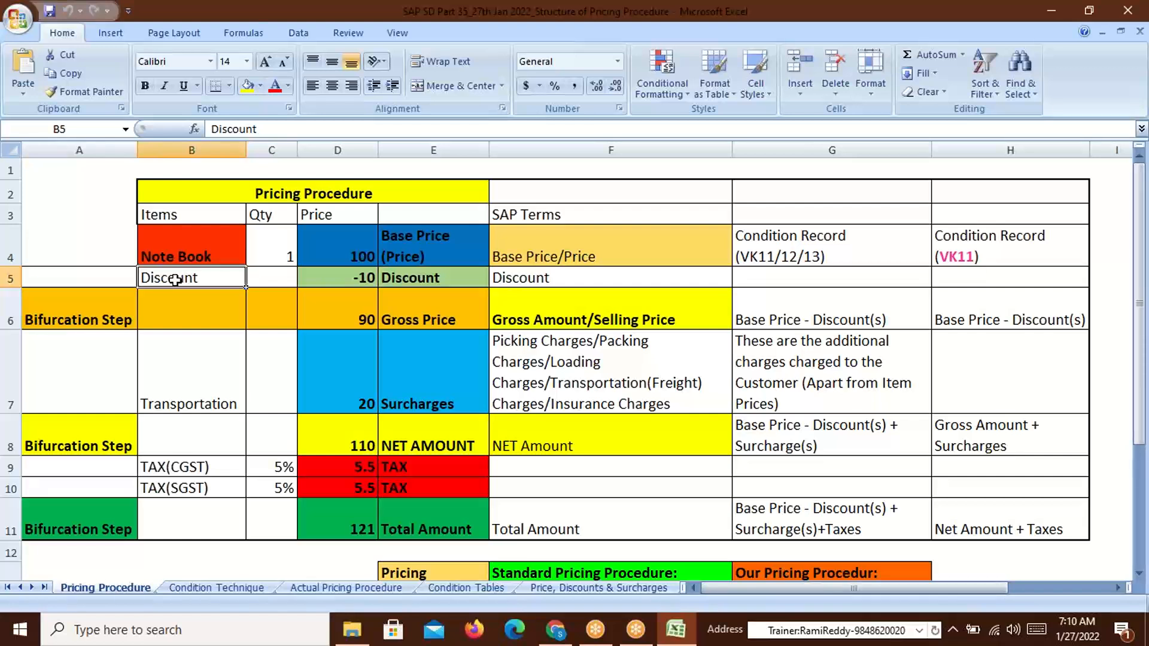
pyautogui.click(342, 248)
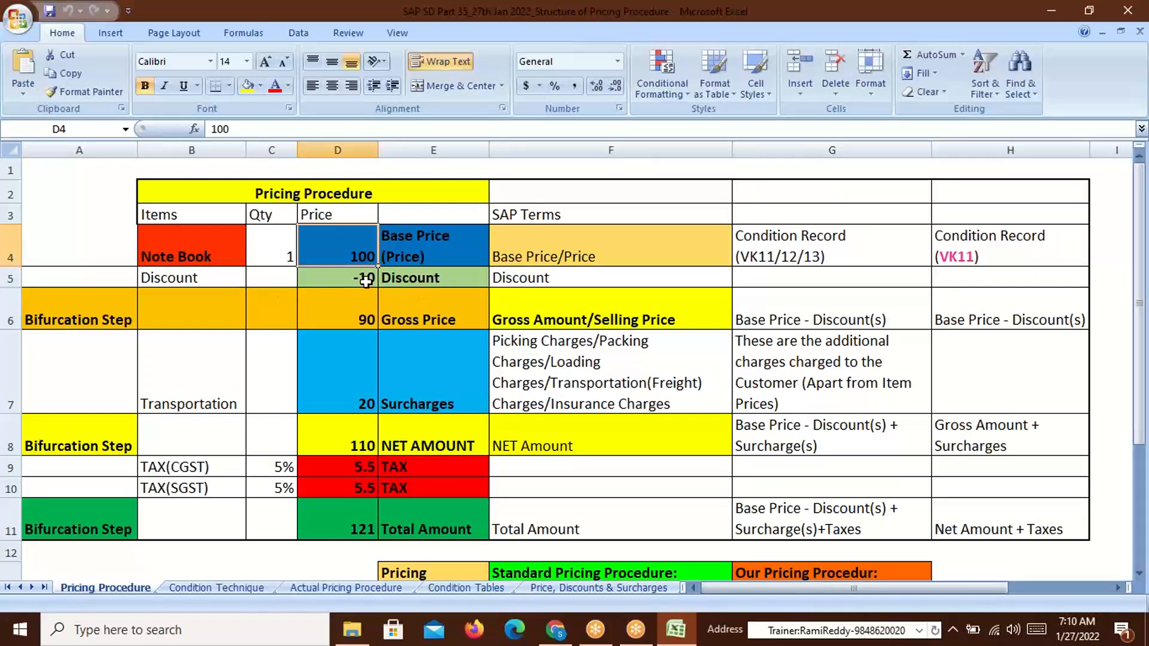
pyautogui.click(367, 282)
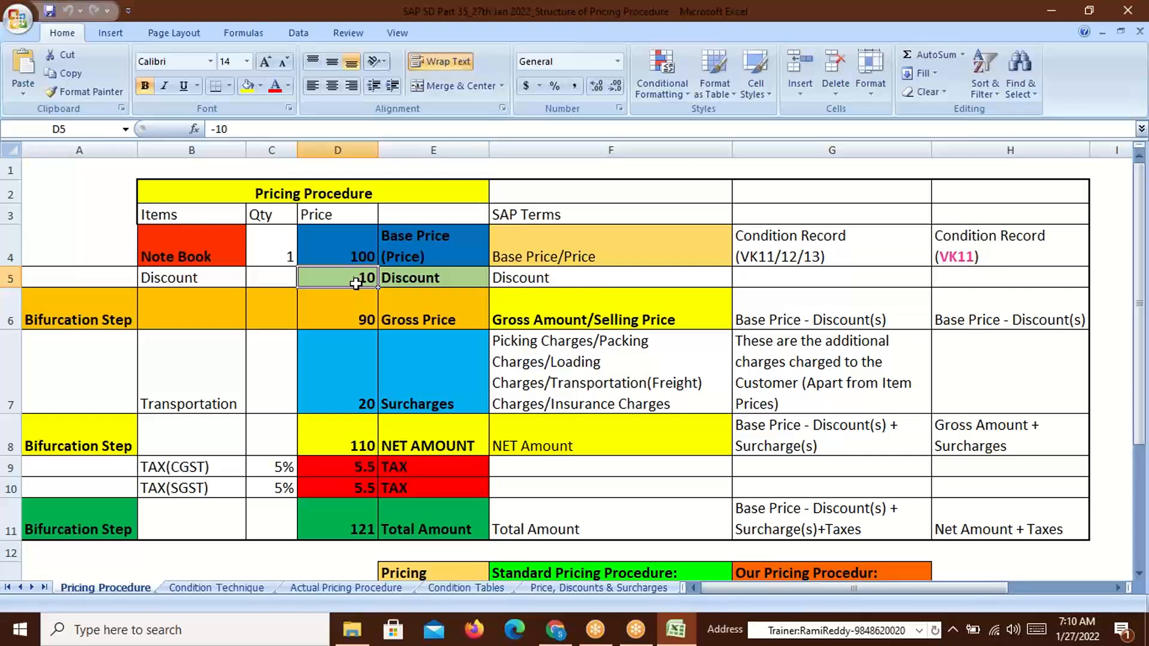
pyautogui.click(358, 253)
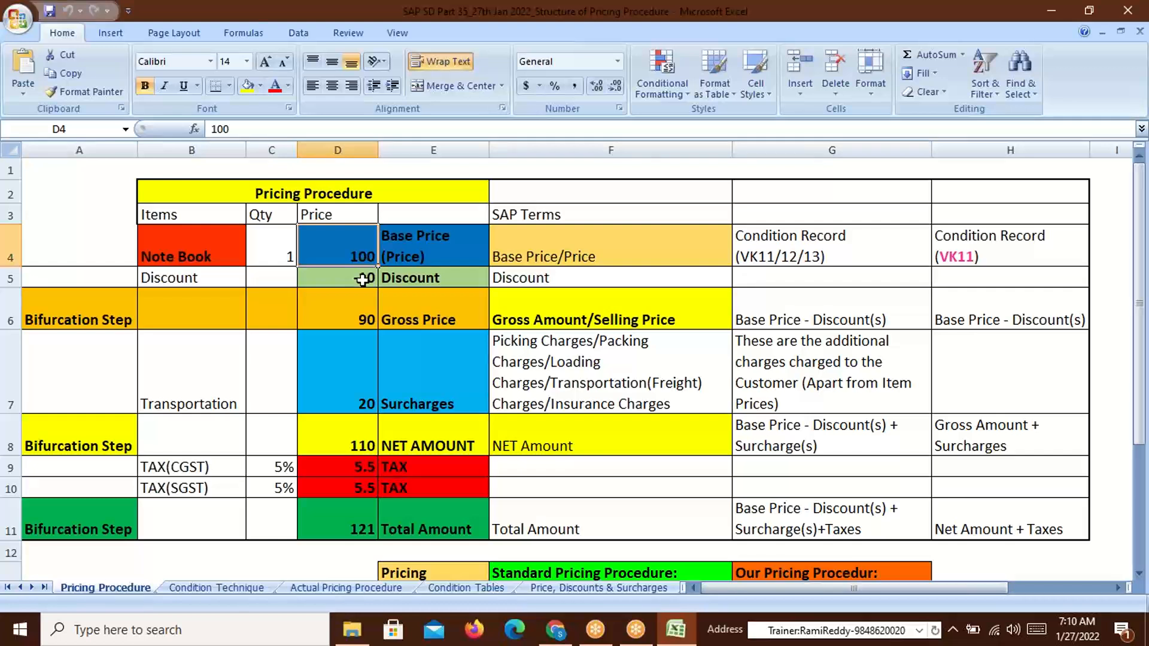
pyautogui.click(363, 280)
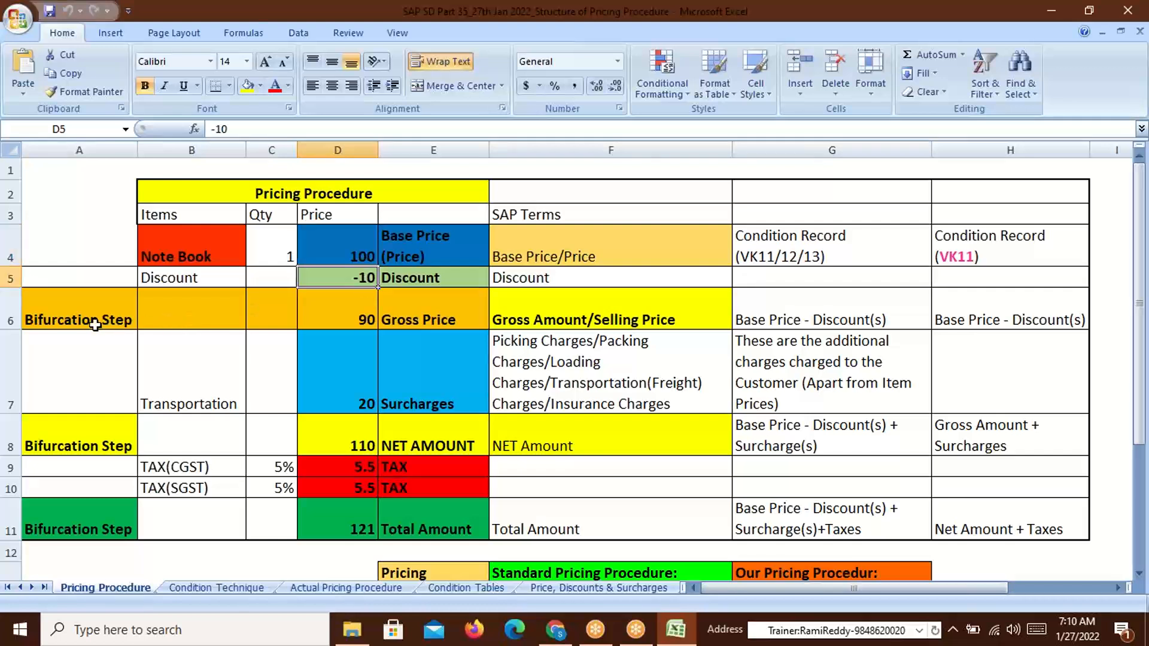
pyautogui.click(350, 322)
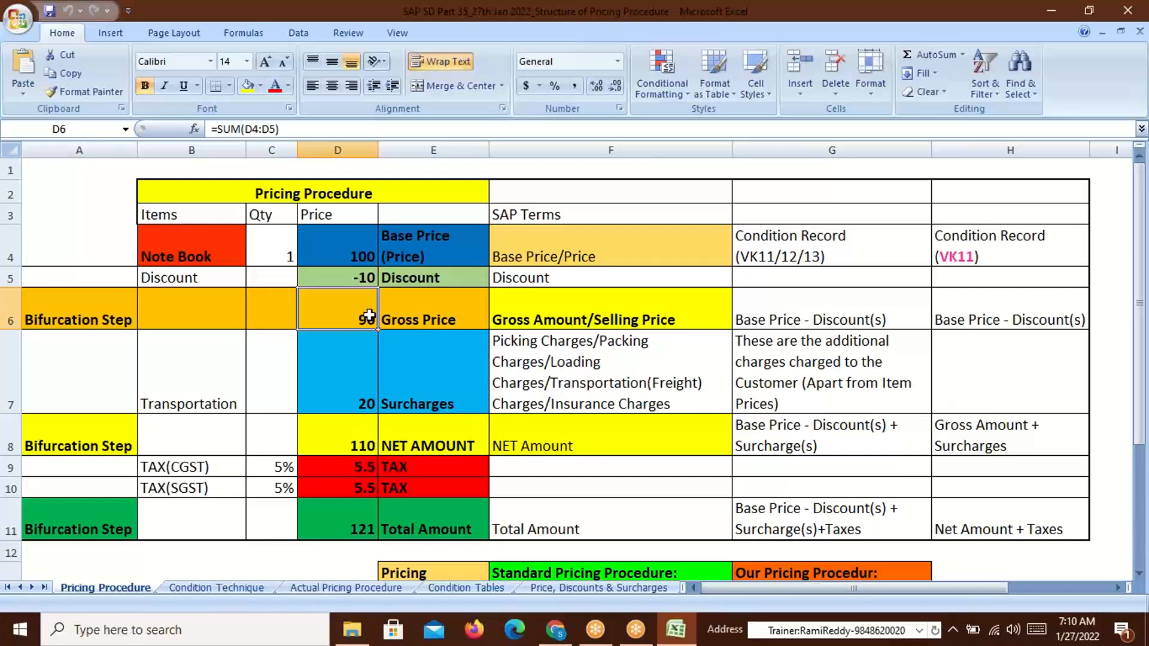
# Relate the Base Price and Discount SAP terms, filling G5 with 'Condition Record (VK11/12/13)' from G4
pyautogui.click(353, 243)
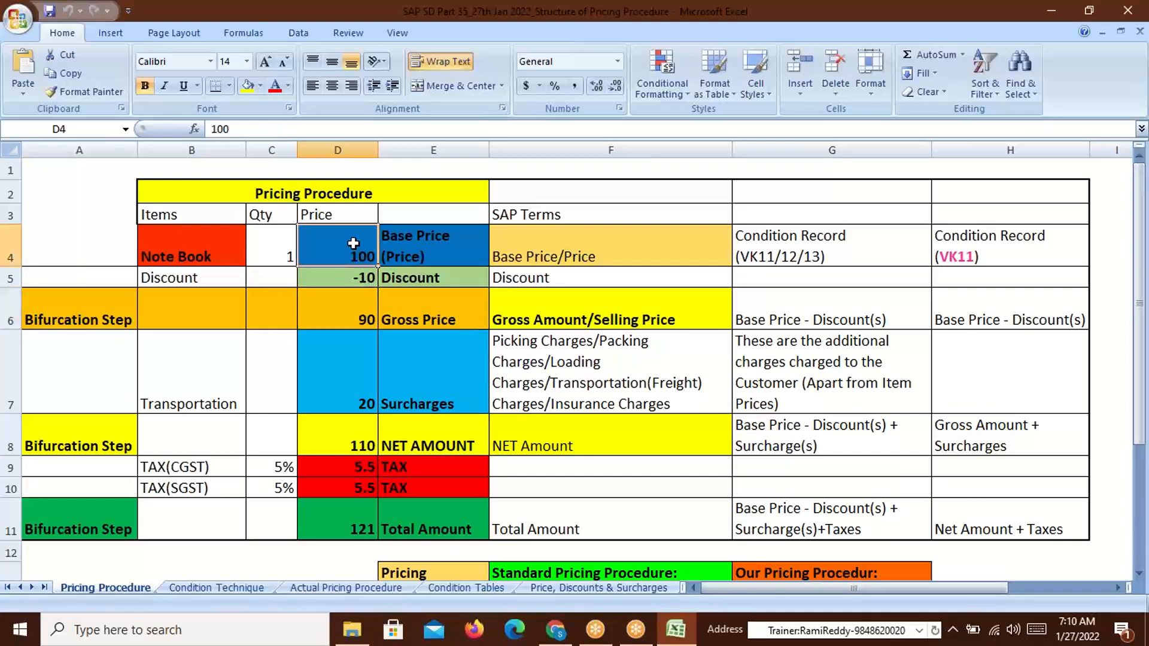
pyautogui.click(552, 245)
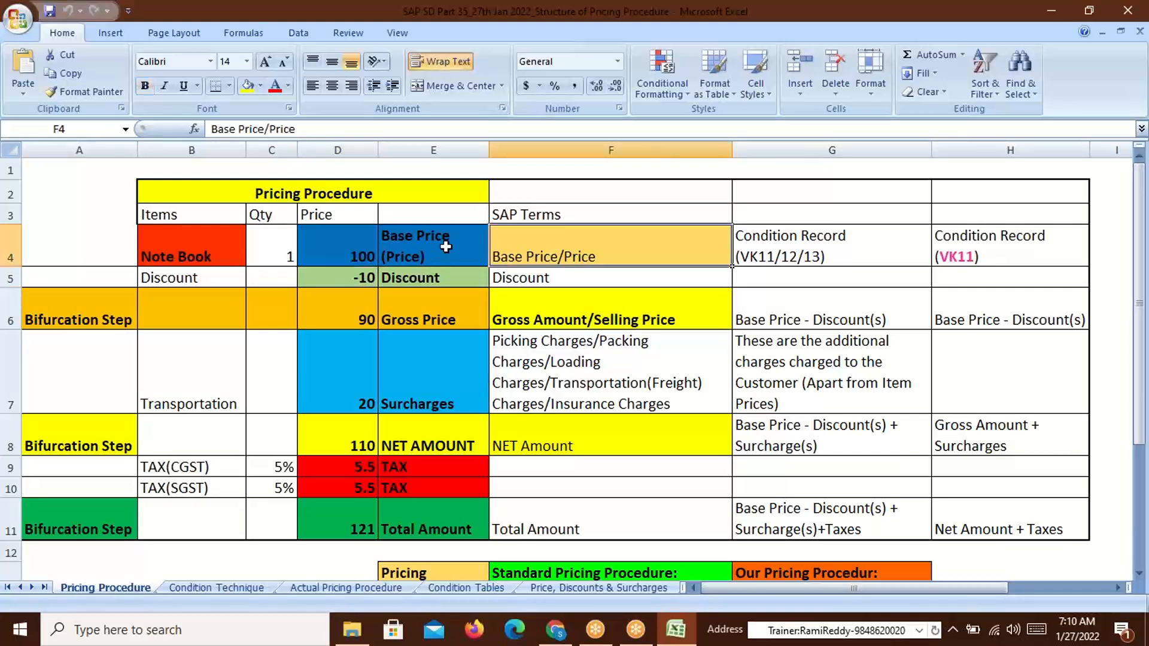
pyautogui.click(777, 248)
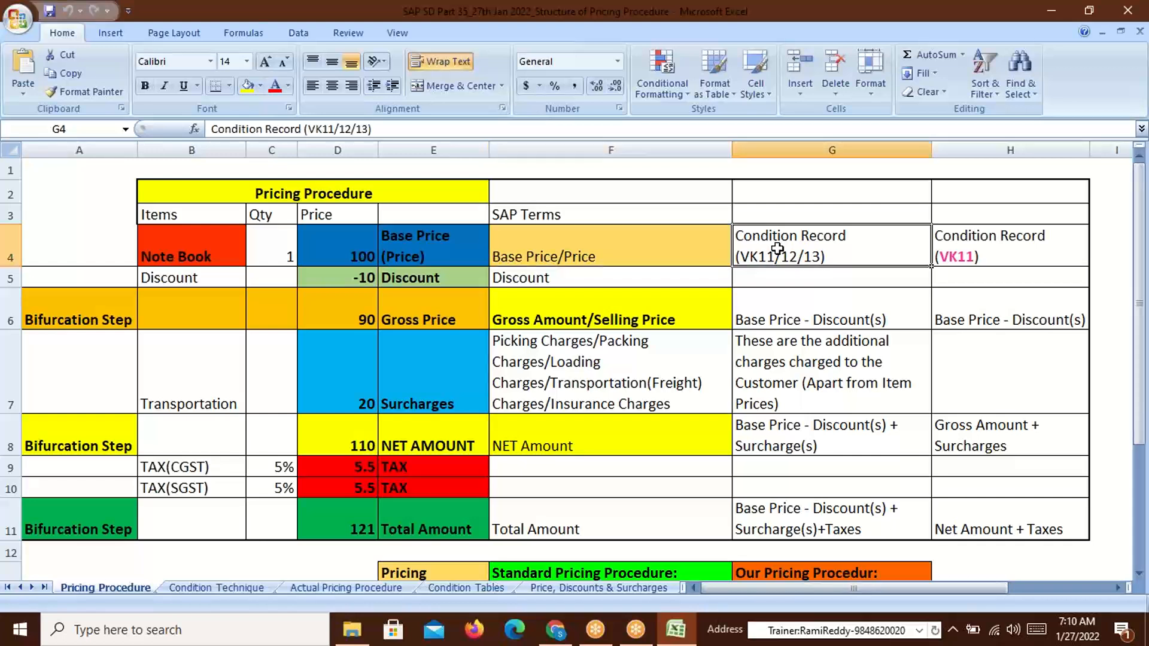
pyautogui.click(512, 281)
pyautogui.click(794, 277)
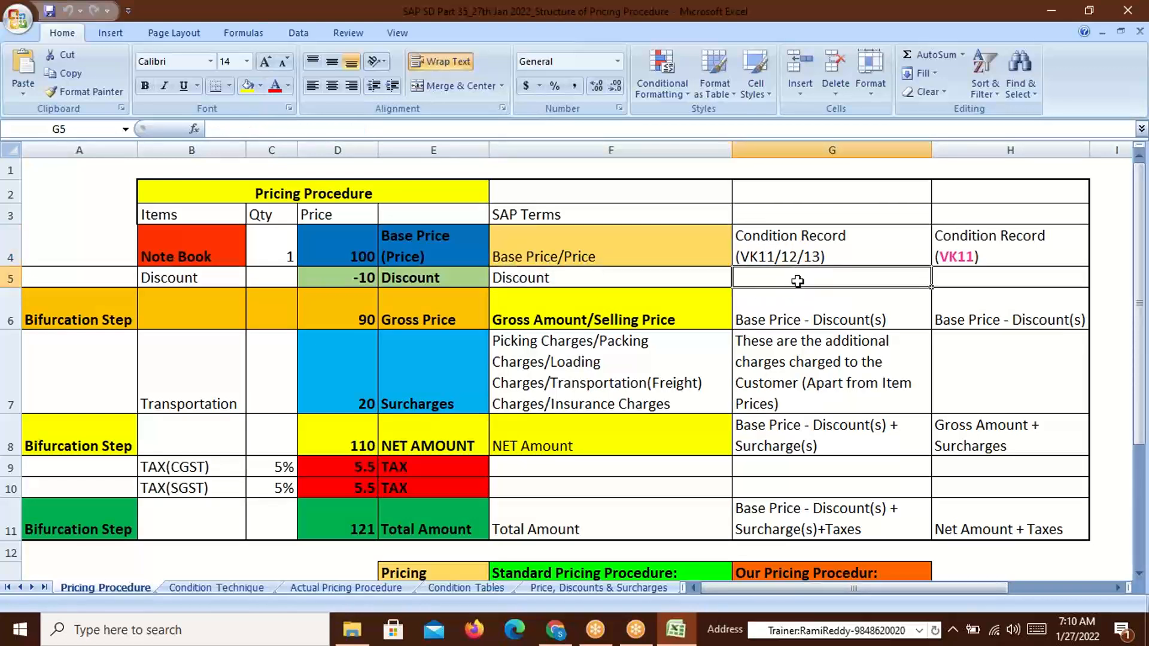
pyautogui.hotkey('ctrl', 'd')
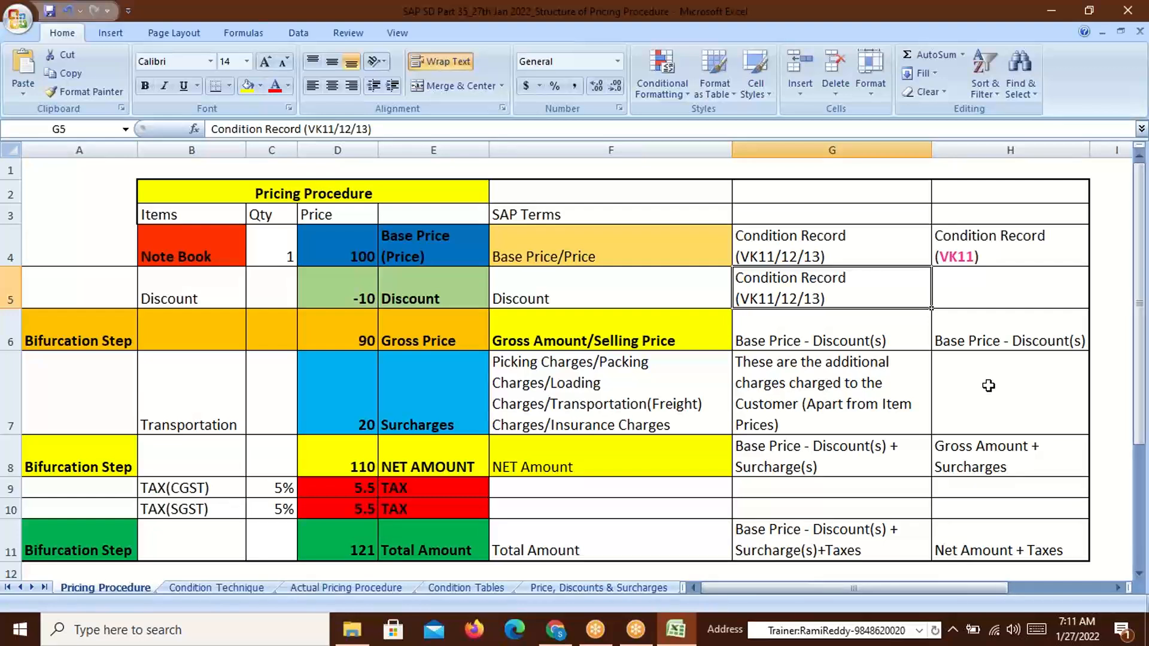
pyautogui.click(723, 34)
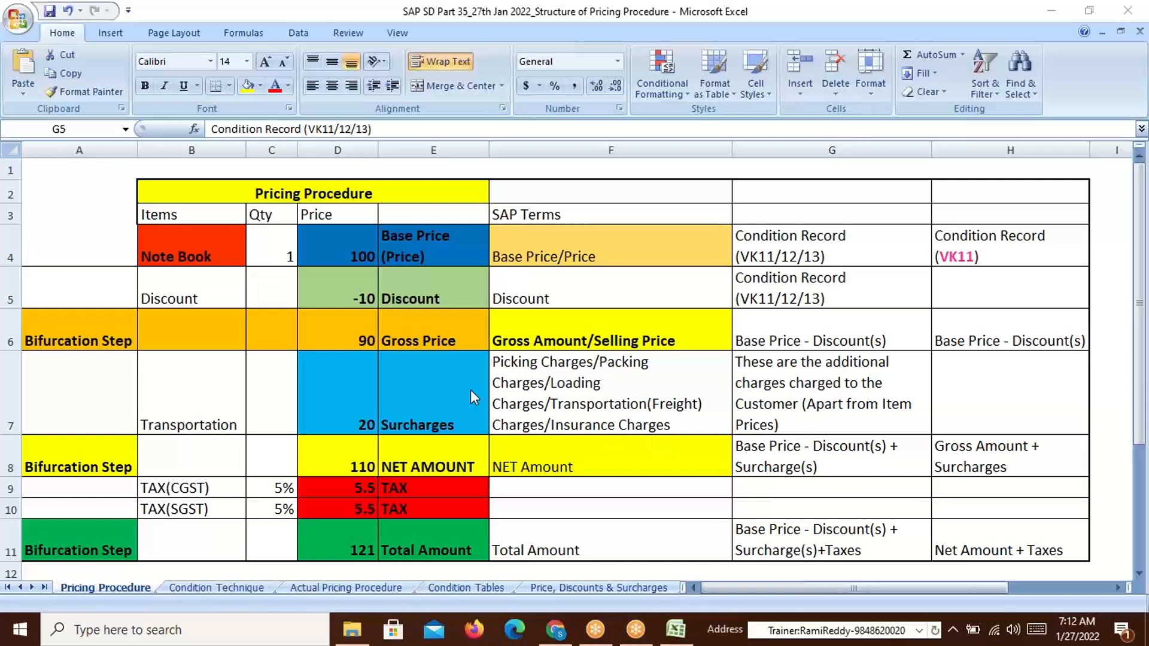
pyautogui.click(581, 297)
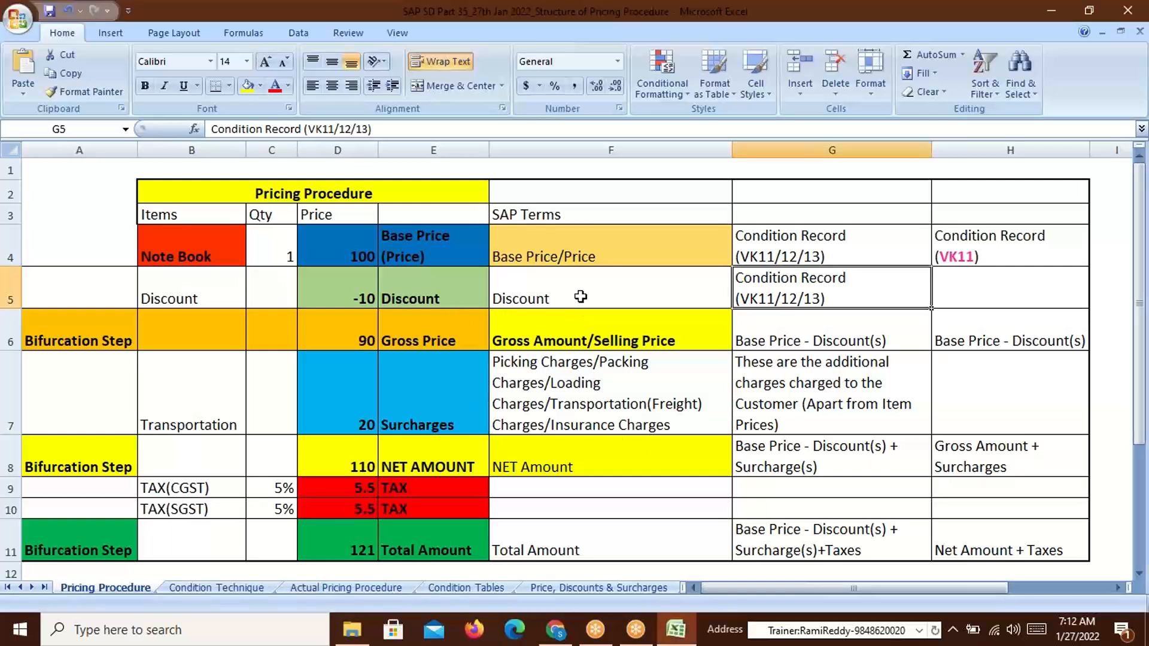
pyautogui.click(455, 299)
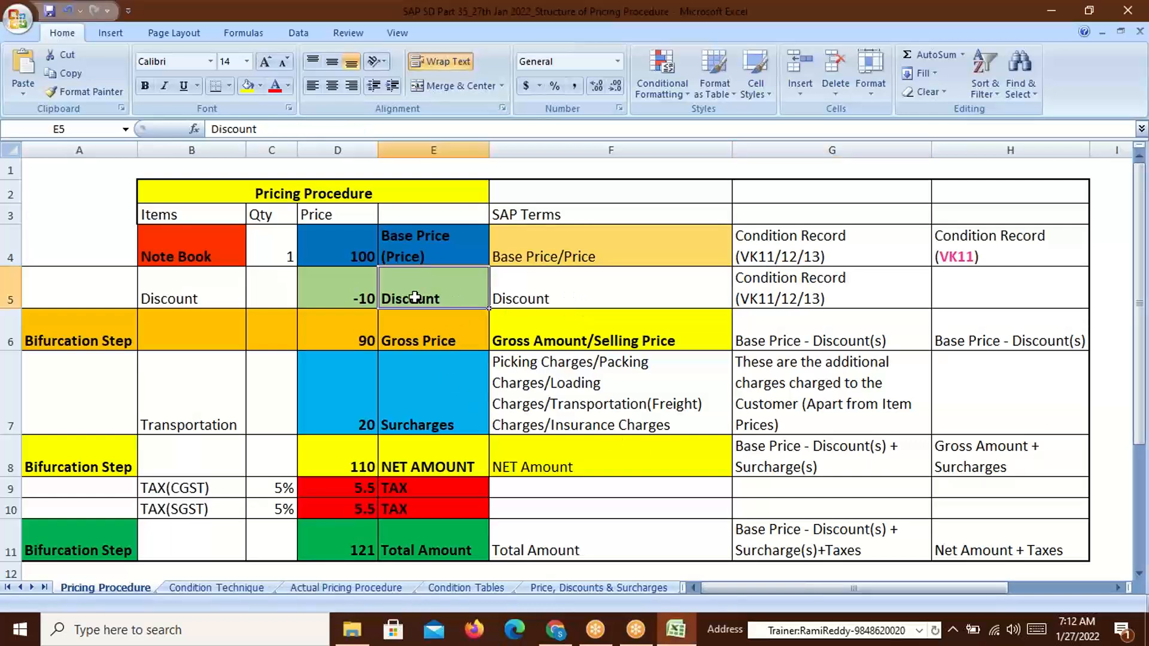
pyautogui.click(348, 303)
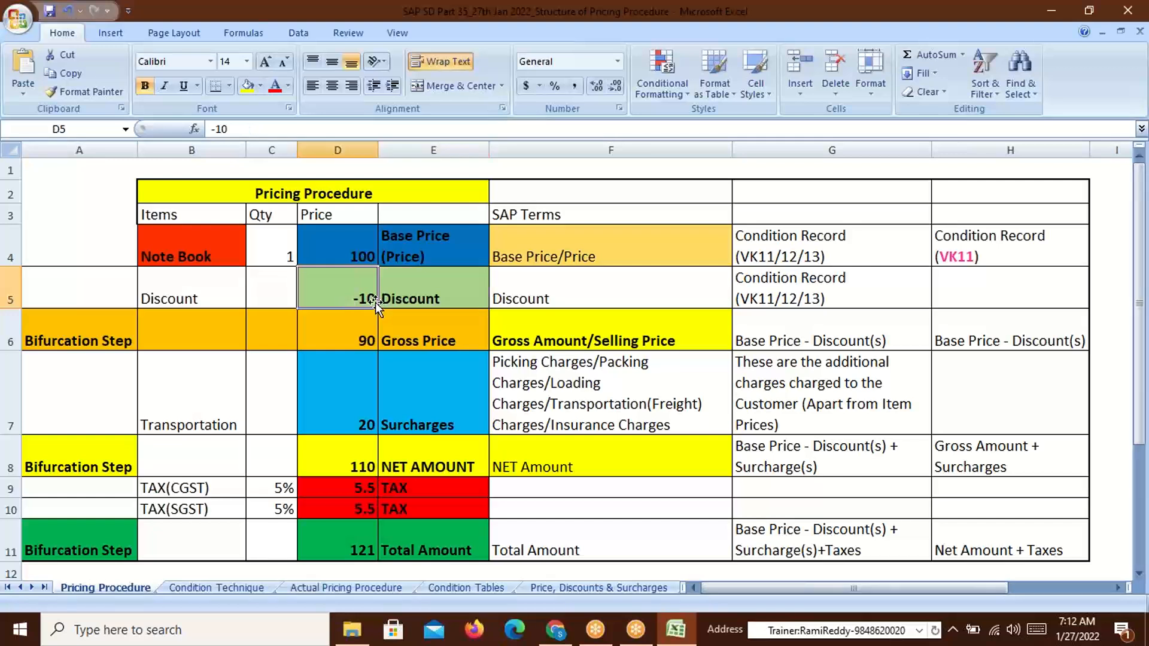
pyautogui.click(558, 254)
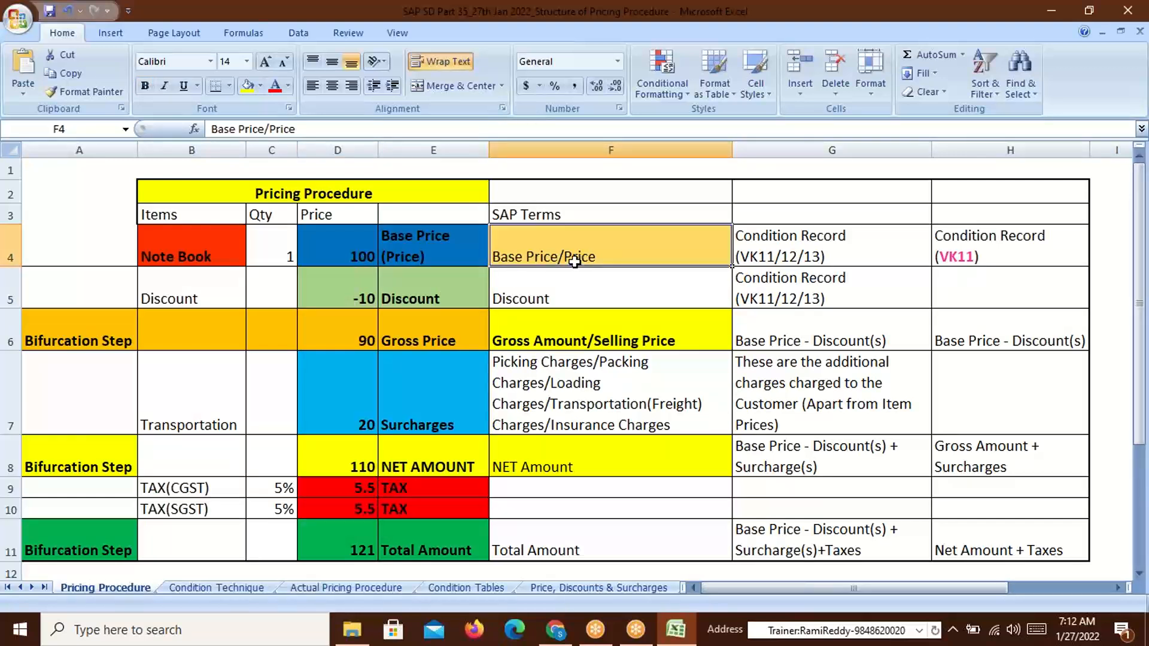
pyautogui.click(361, 261)
pyautogui.click(775, 257)
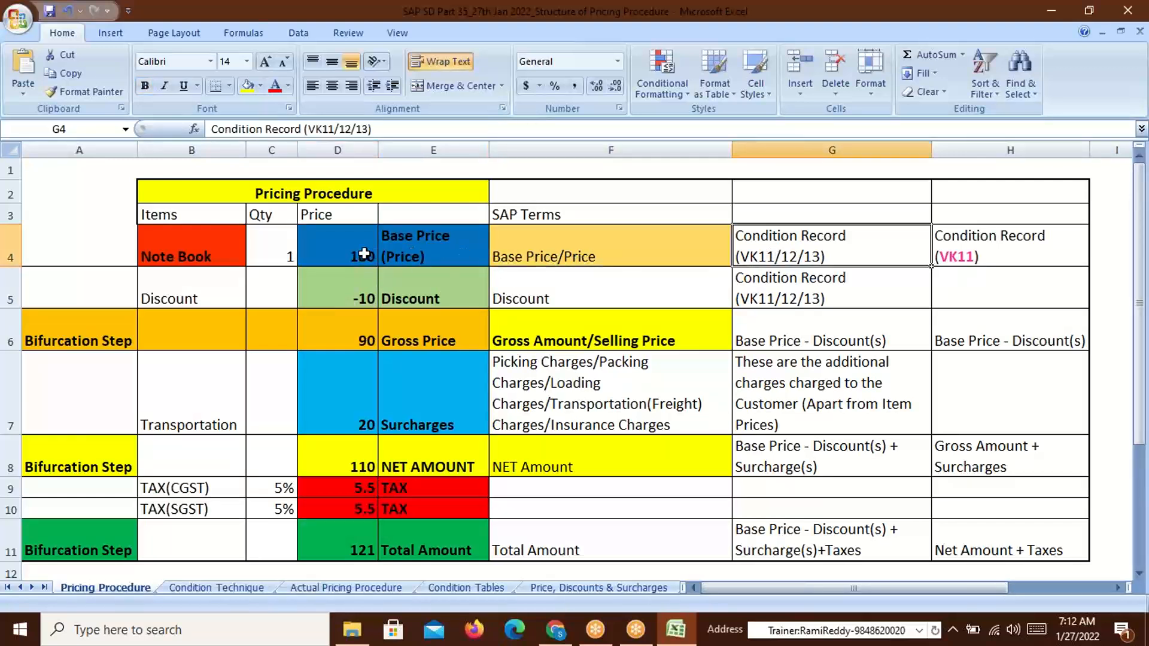
pyautogui.click(363, 254)
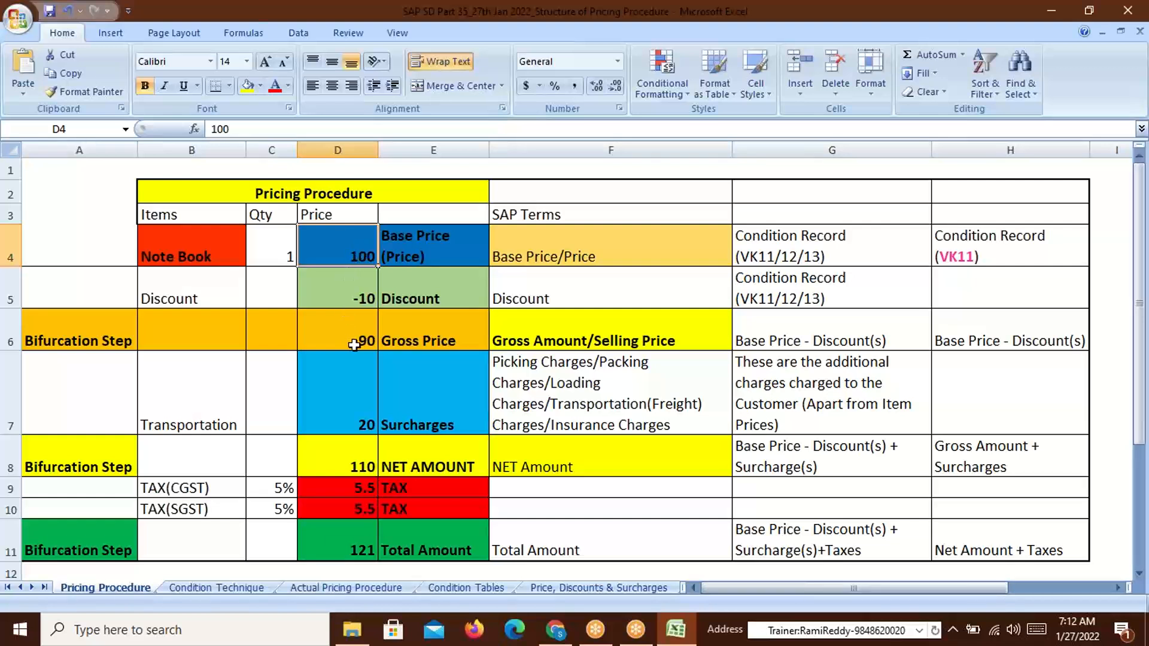
pyautogui.click(421, 342)
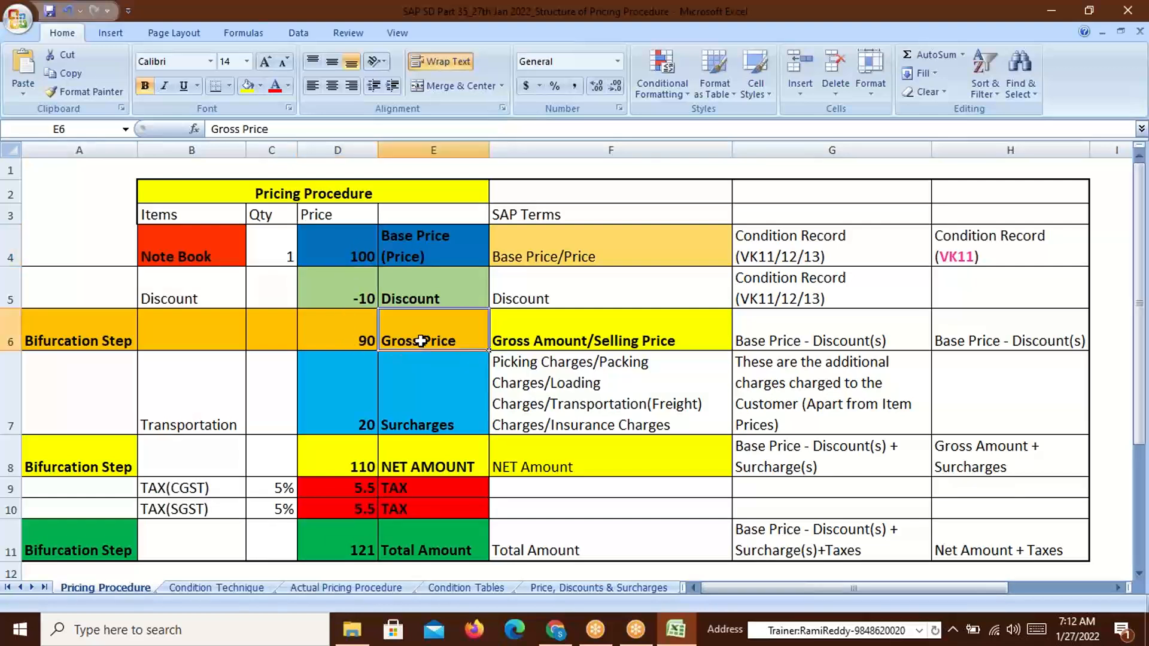
pyautogui.click(408, 244)
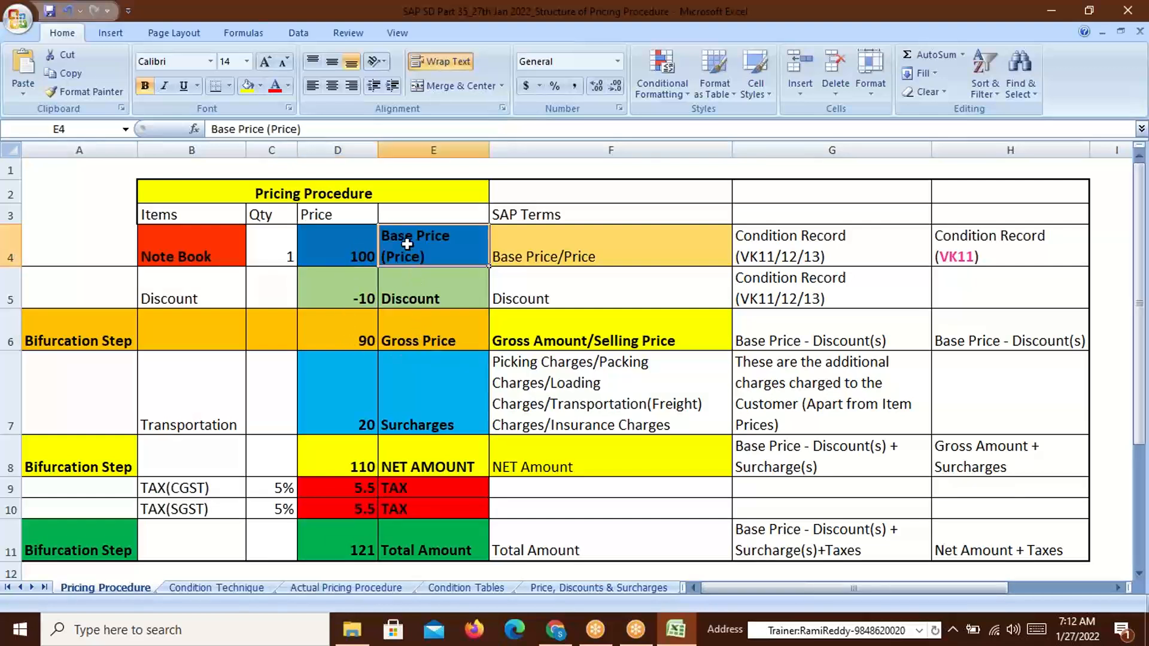
pyautogui.click(353, 298)
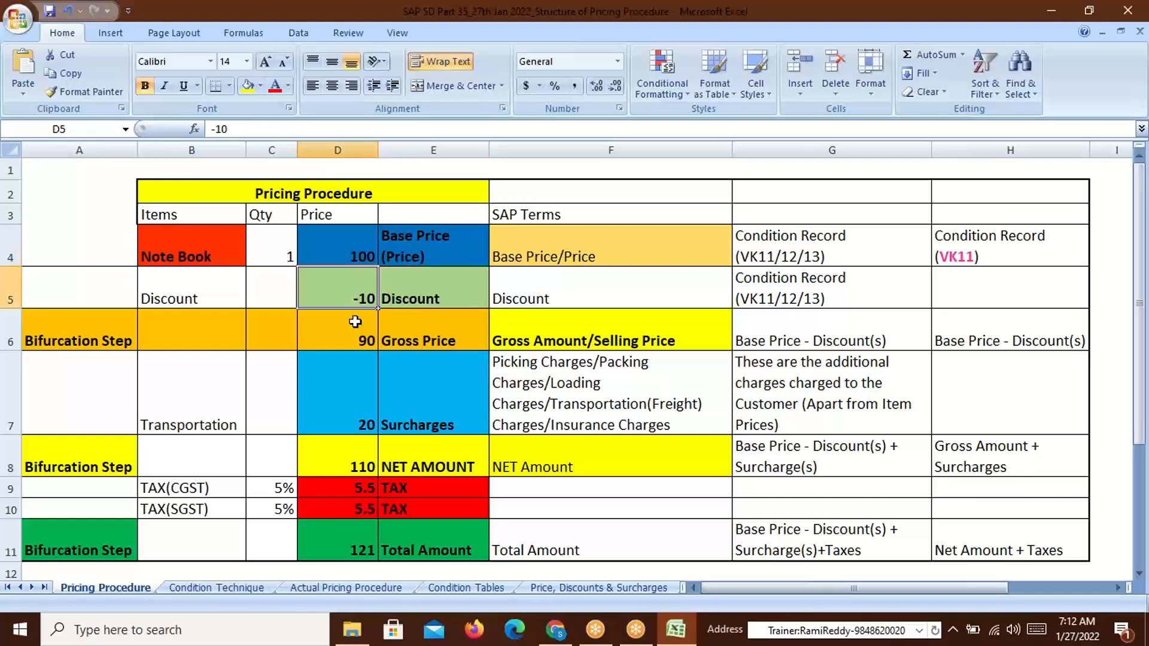
pyautogui.click(422, 341)
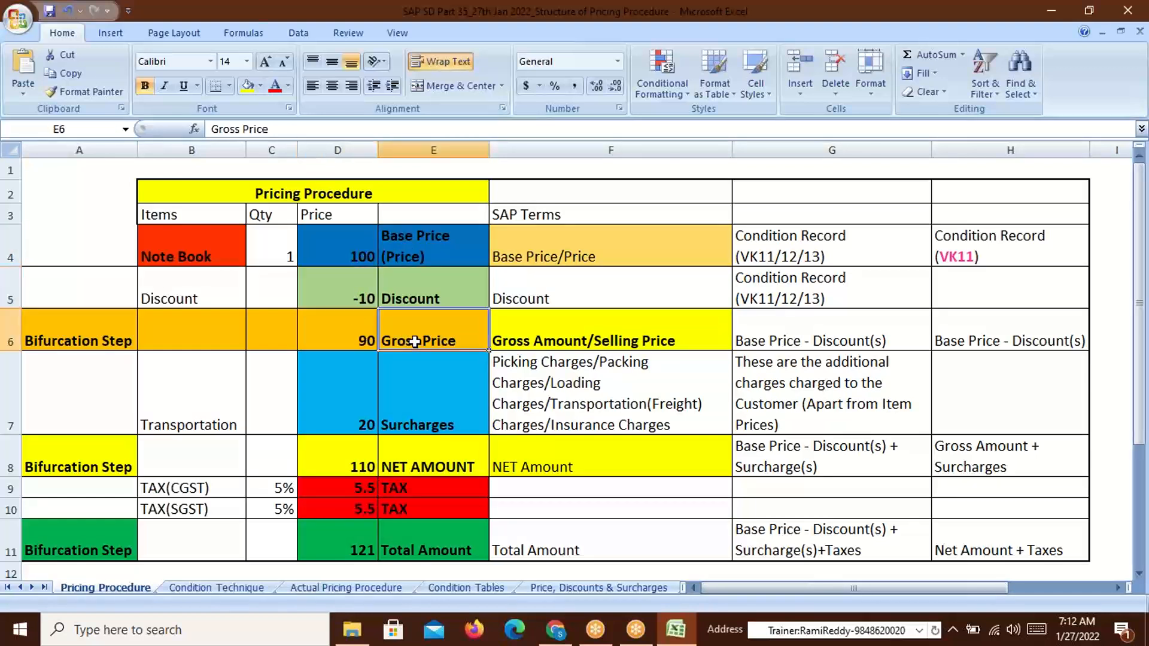
pyautogui.click(547, 341)
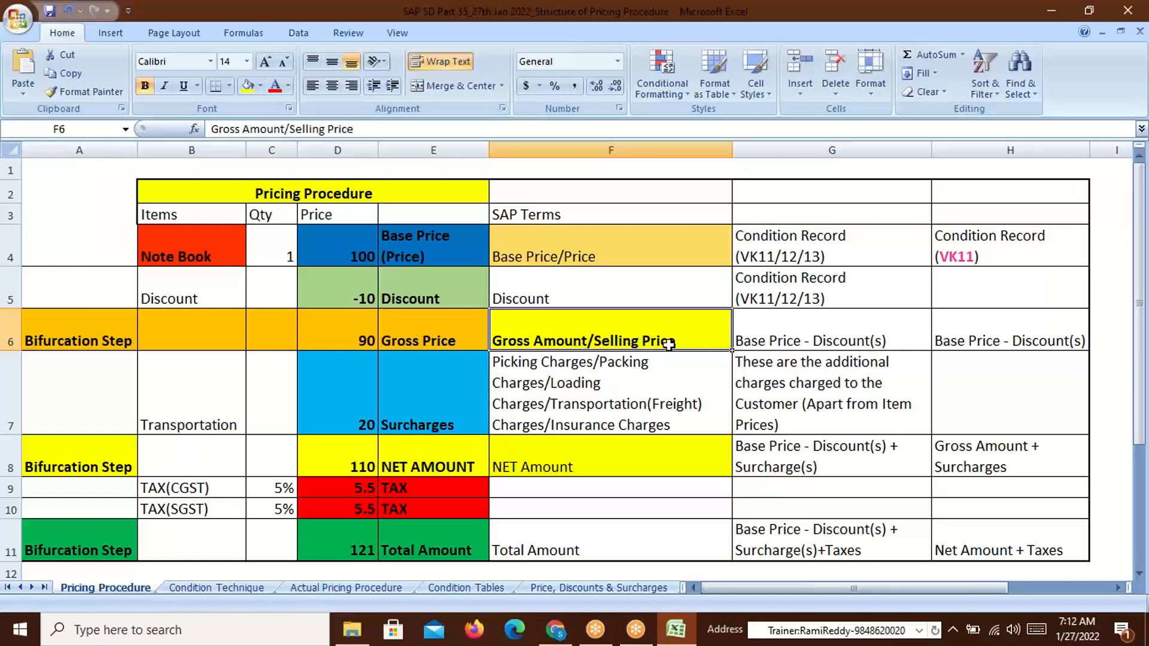
pyautogui.click(359, 340)
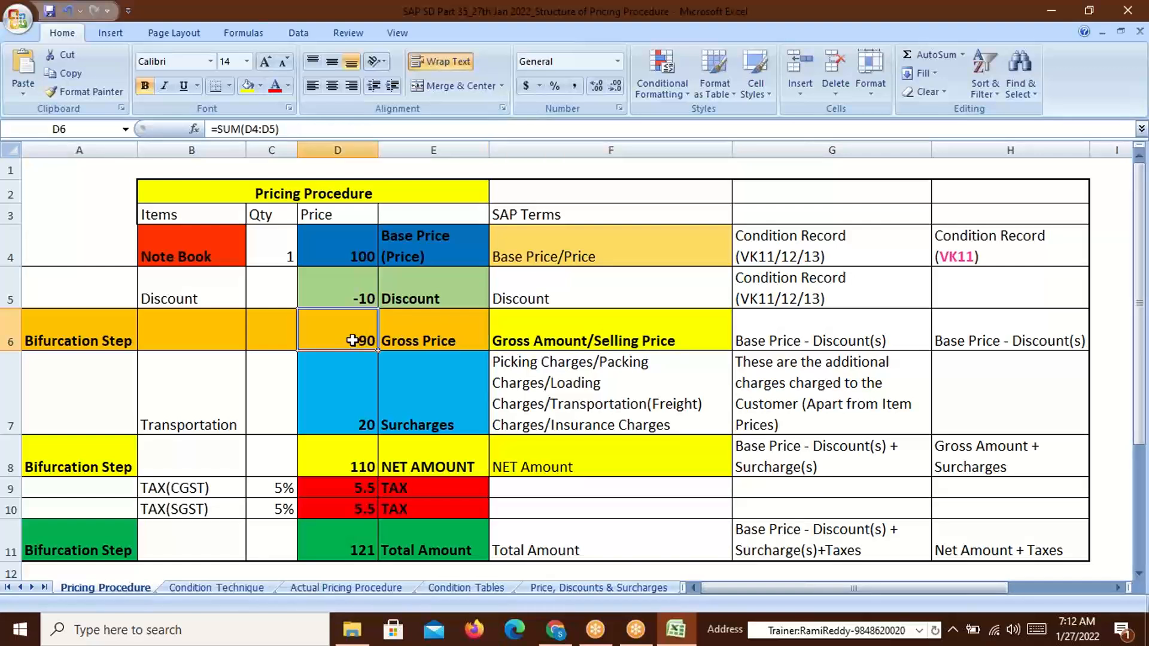
pyautogui.click(565, 342)
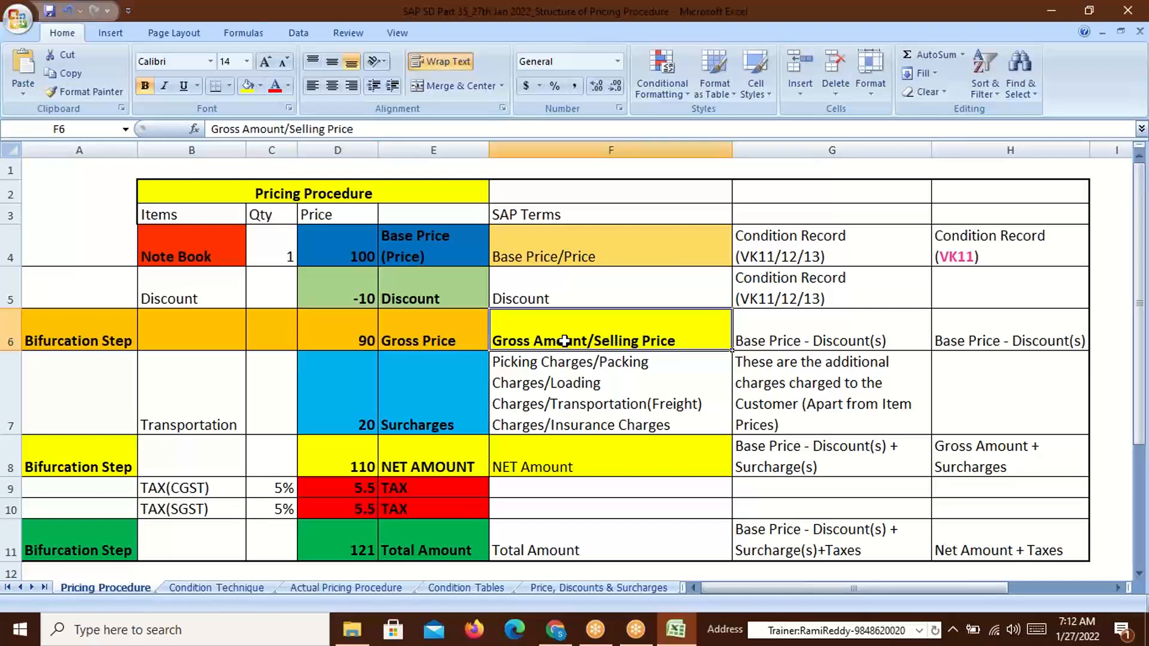
pyautogui.click(363, 342)
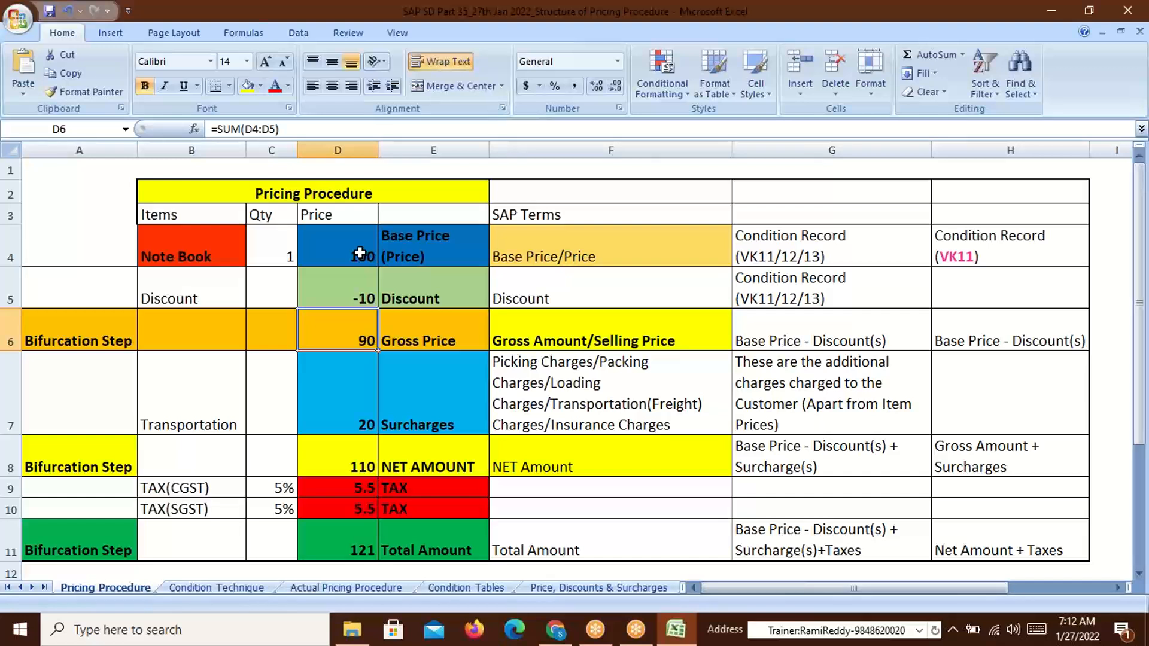
pyautogui.click(344, 298)
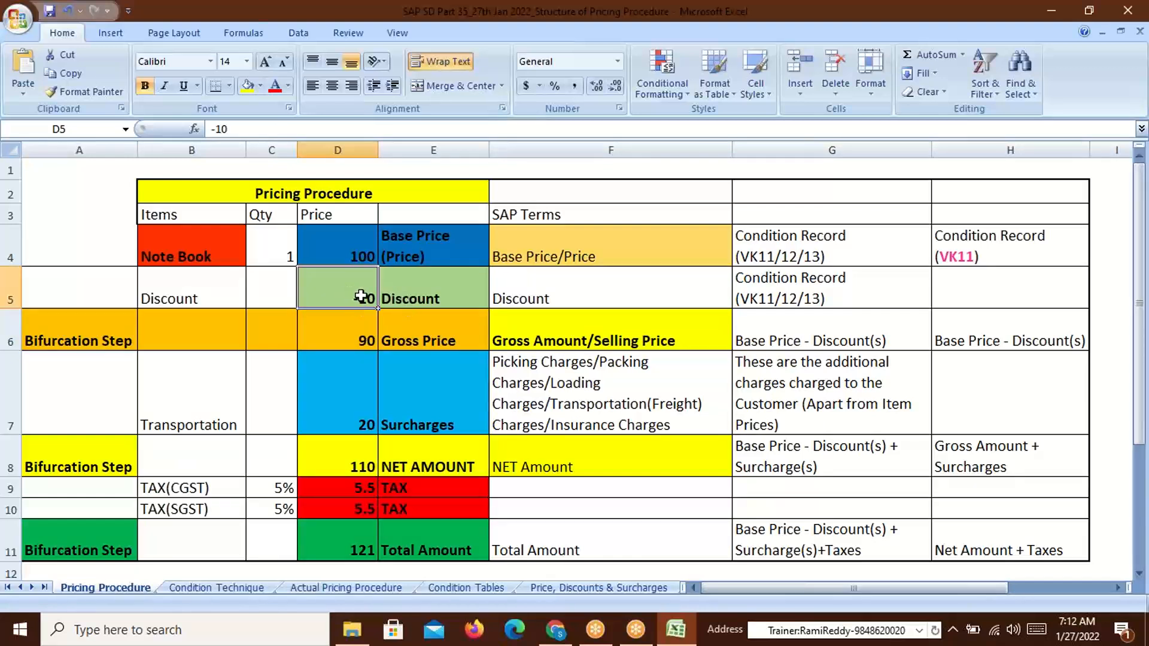
pyautogui.click(327, 239)
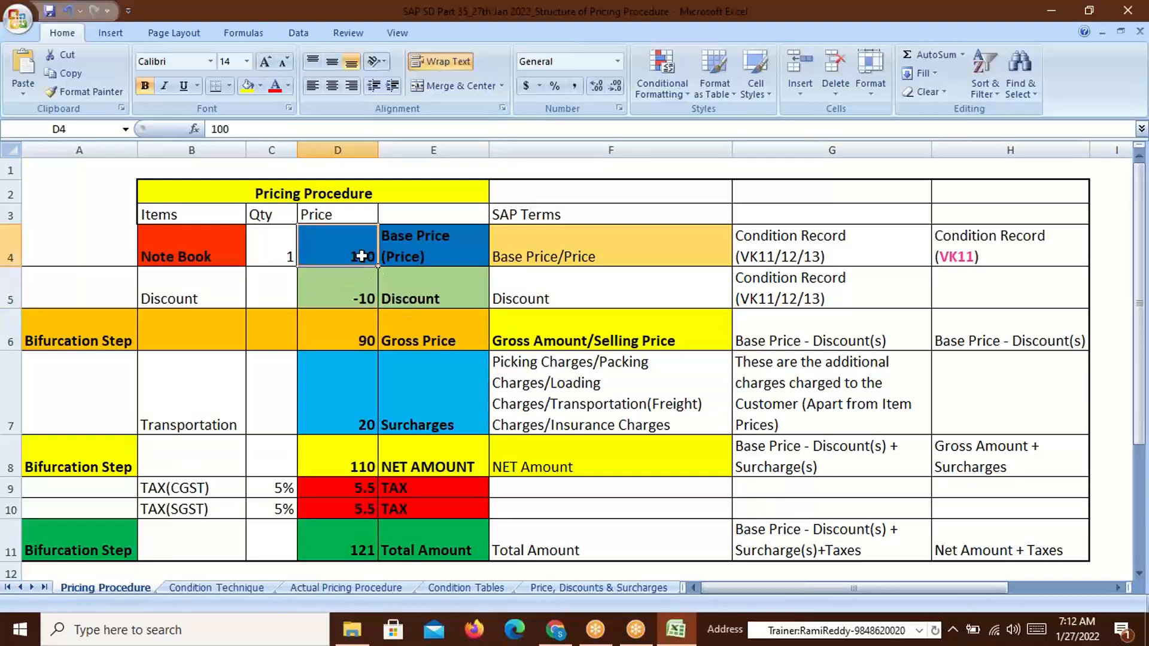
pyautogui.click(446, 342)
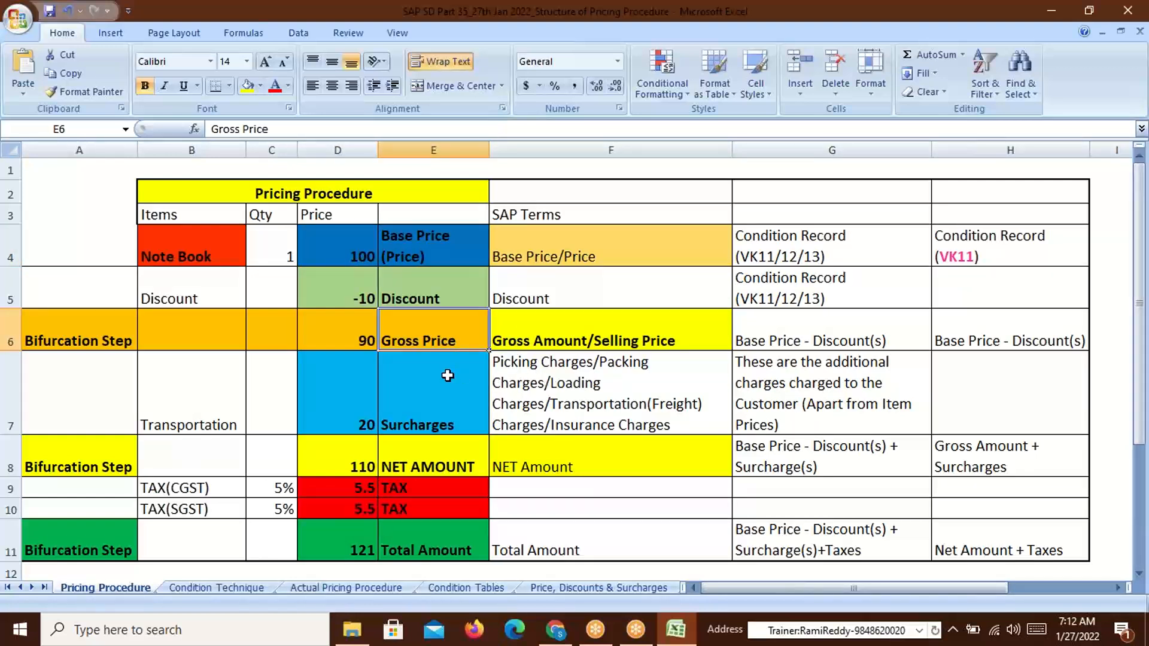
pyautogui.click(363, 340)
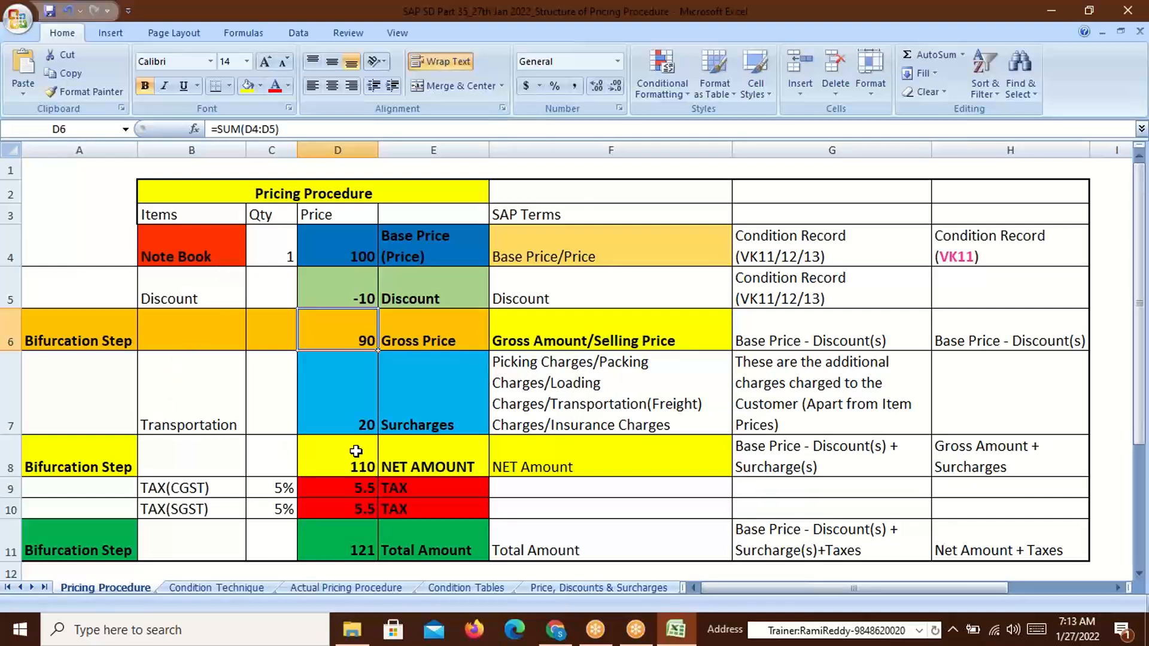
pyautogui.click(367, 422)
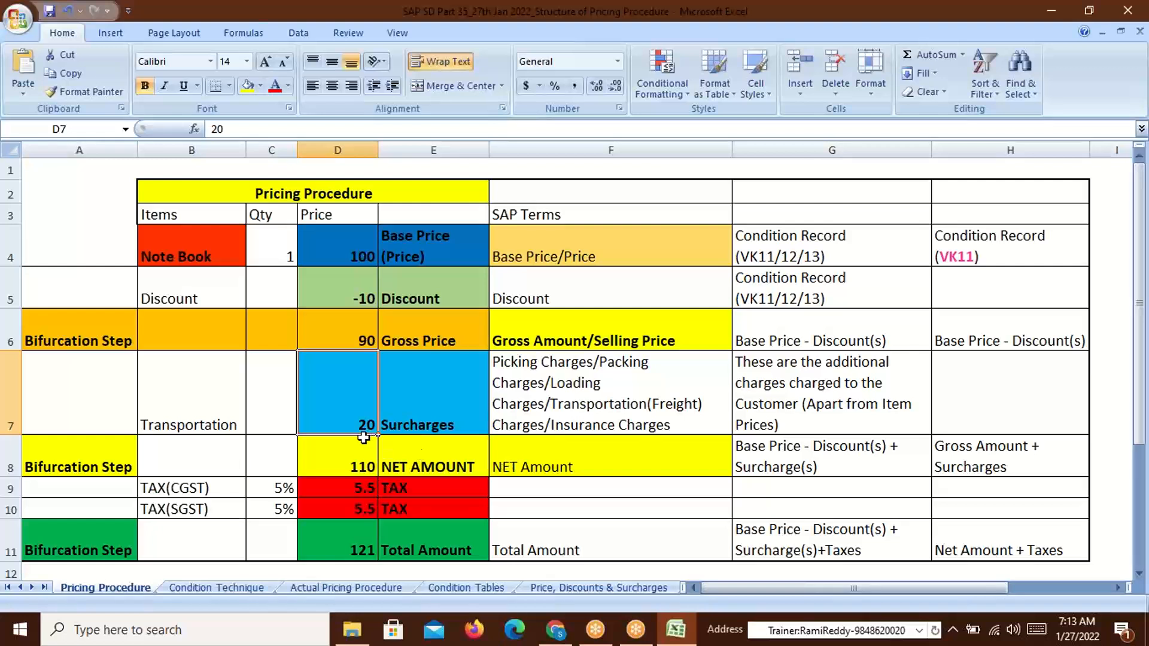
pyautogui.click(425, 431)
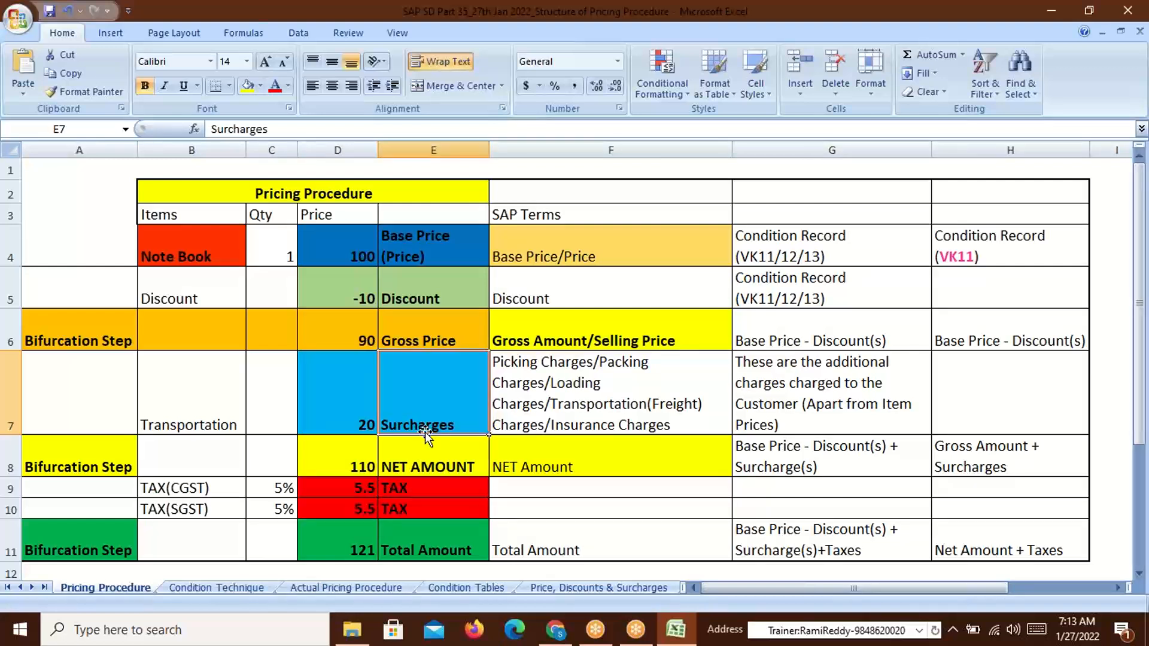
pyautogui.click(512, 368)
pyautogui.doubleClick(511, 368)
pyautogui.moveTo(493, 364); pyautogui.dragTo(594, 371)
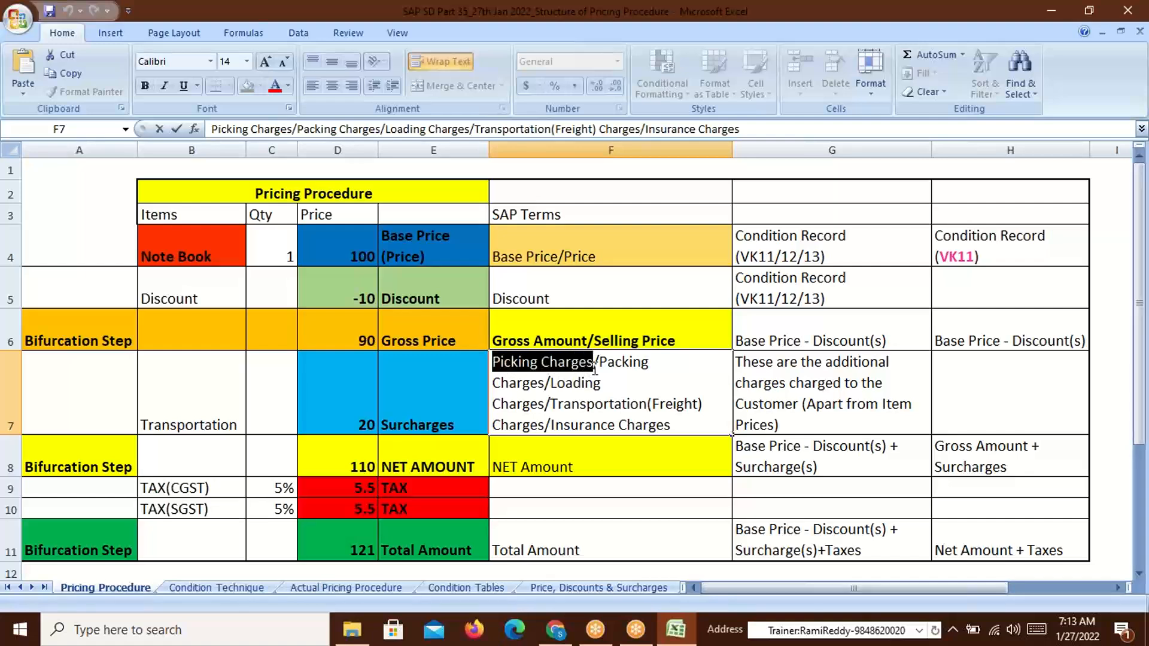
pyautogui.click(340, 335)
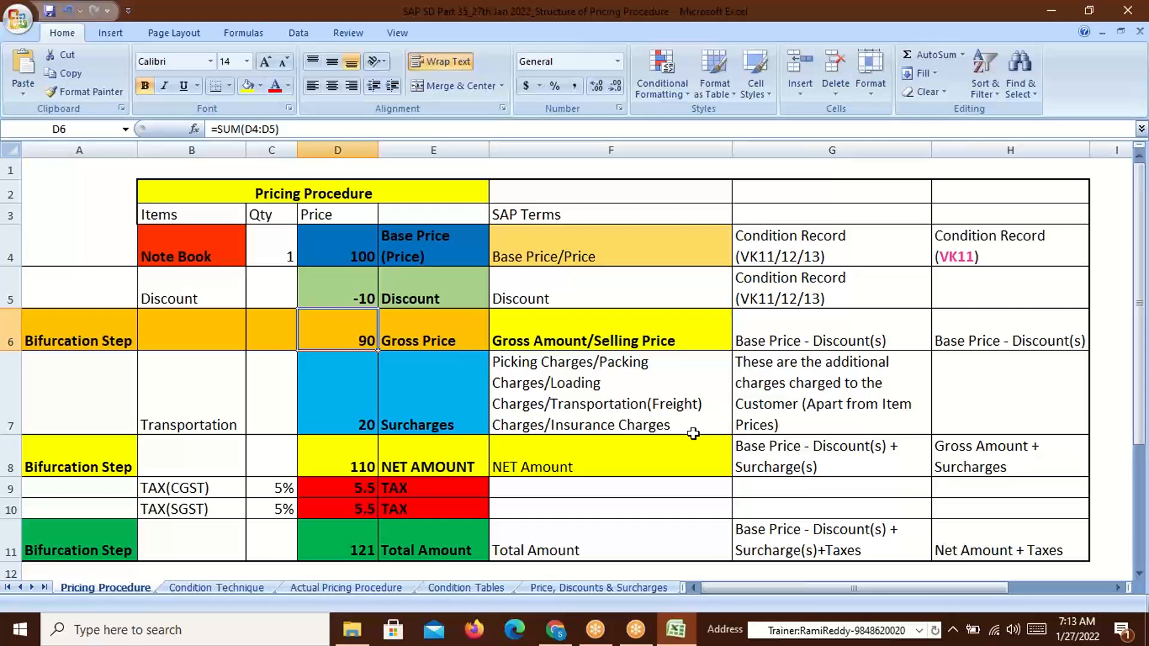
pyautogui.doubleClick(673, 425)
pyautogui.moveTo(673, 425); pyautogui.dragTo(566, 425)
pyautogui.click(826, 412)
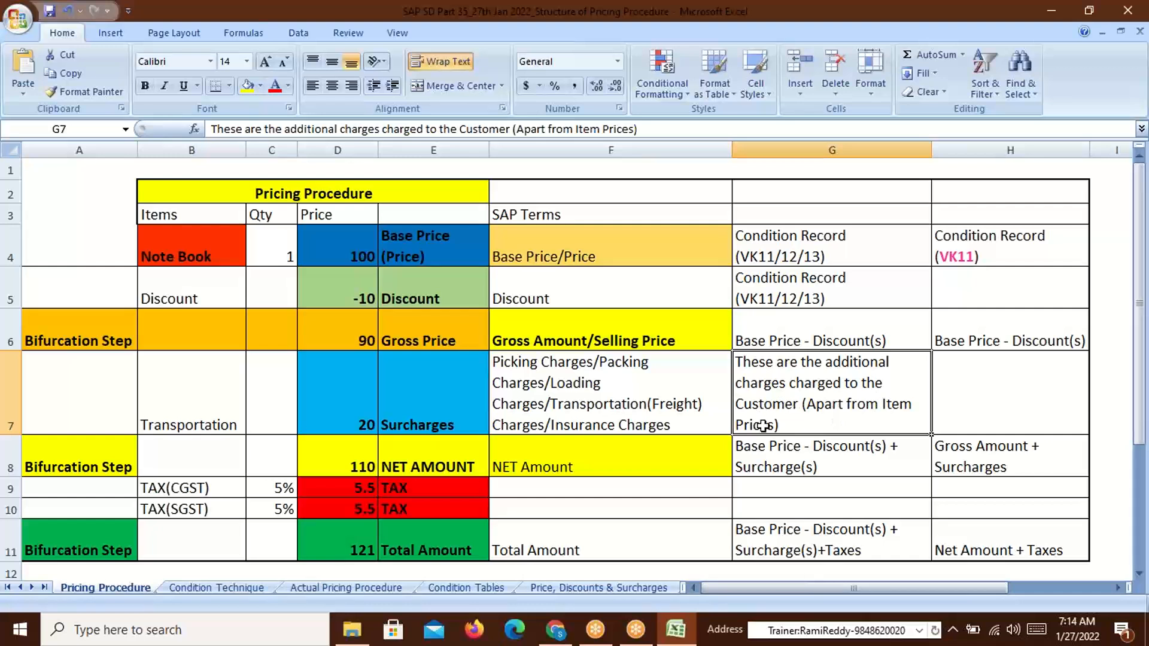
pyautogui.click(362, 336)
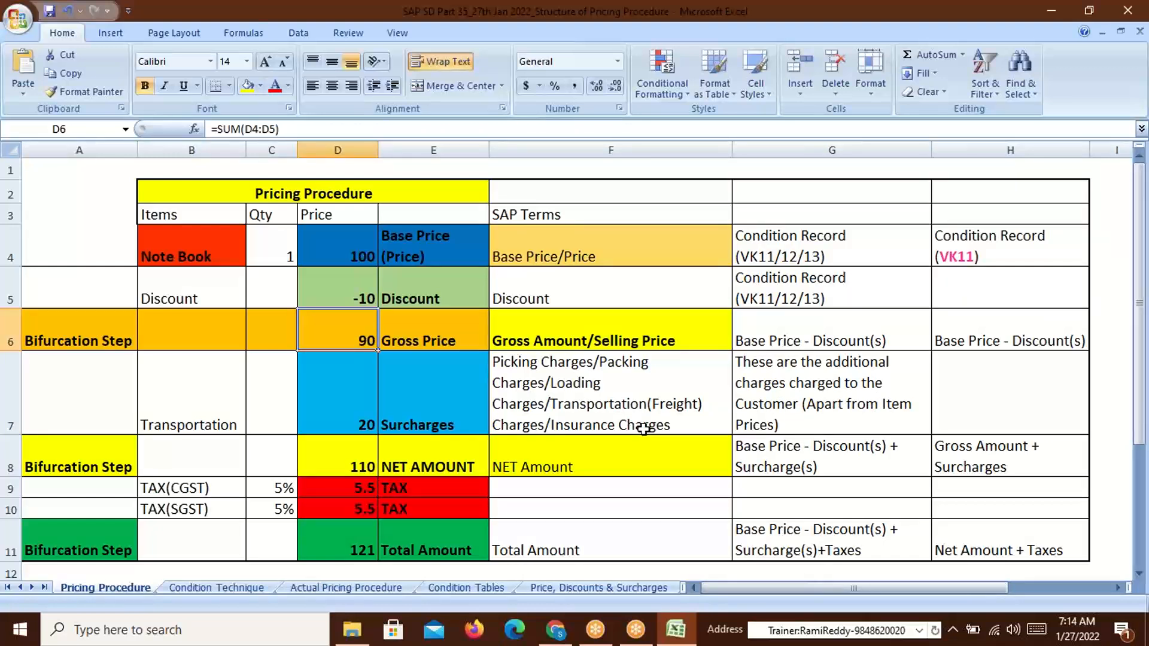
pyautogui.click(408, 414)
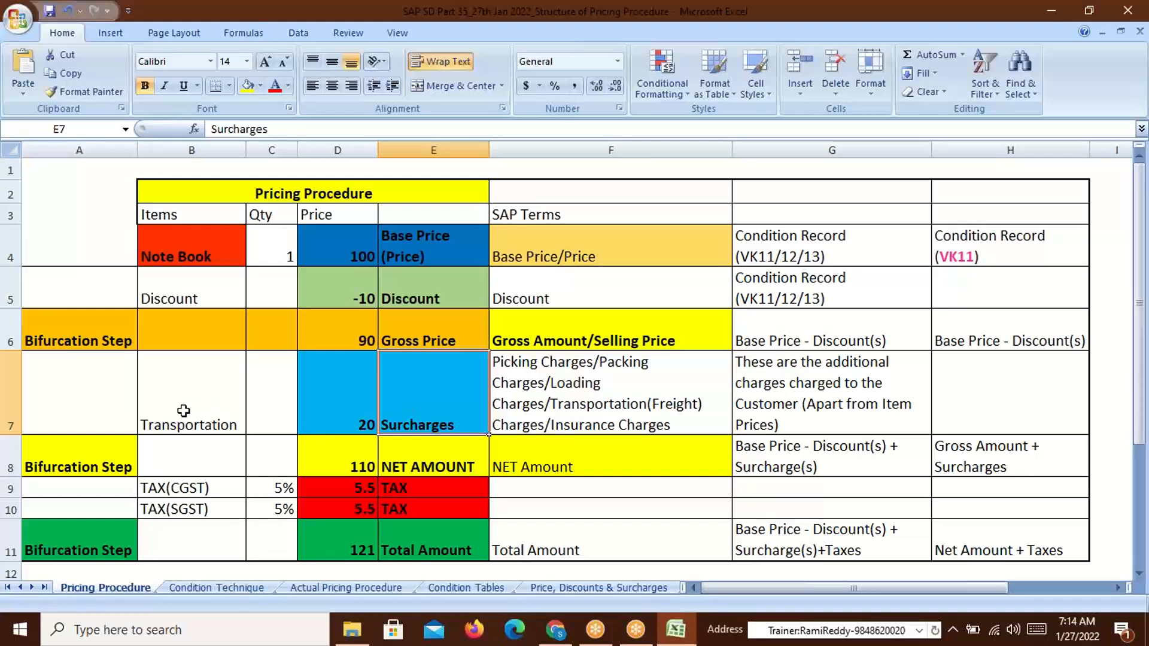
pyautogui.click(569, 407)
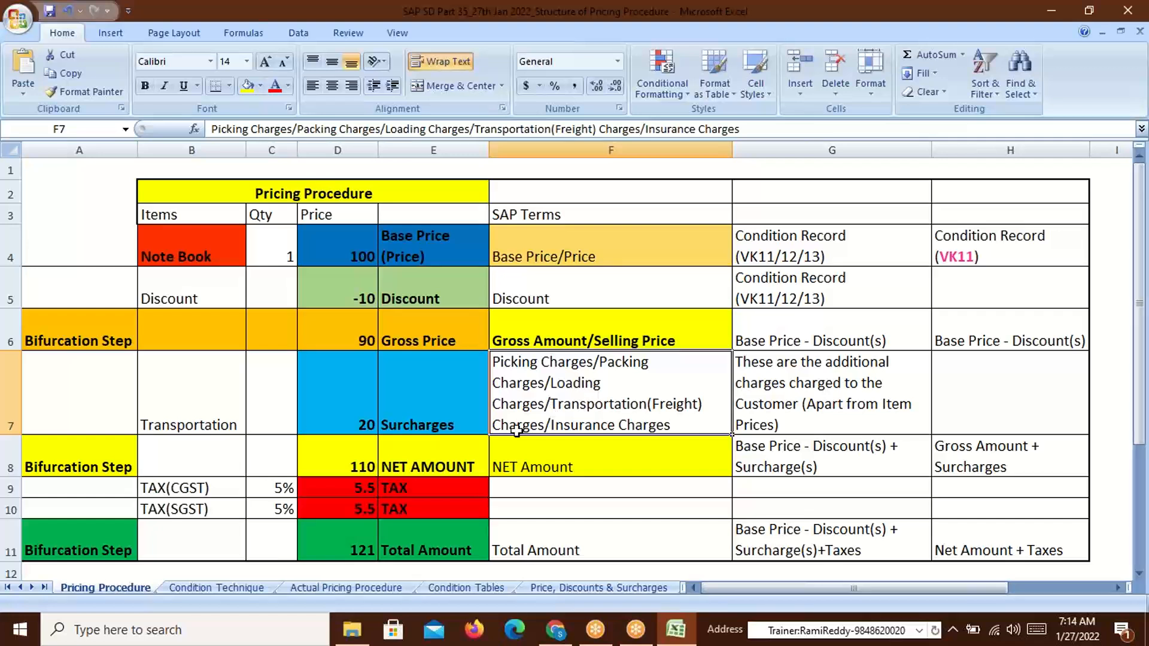
pyautogui.click(361, 423)
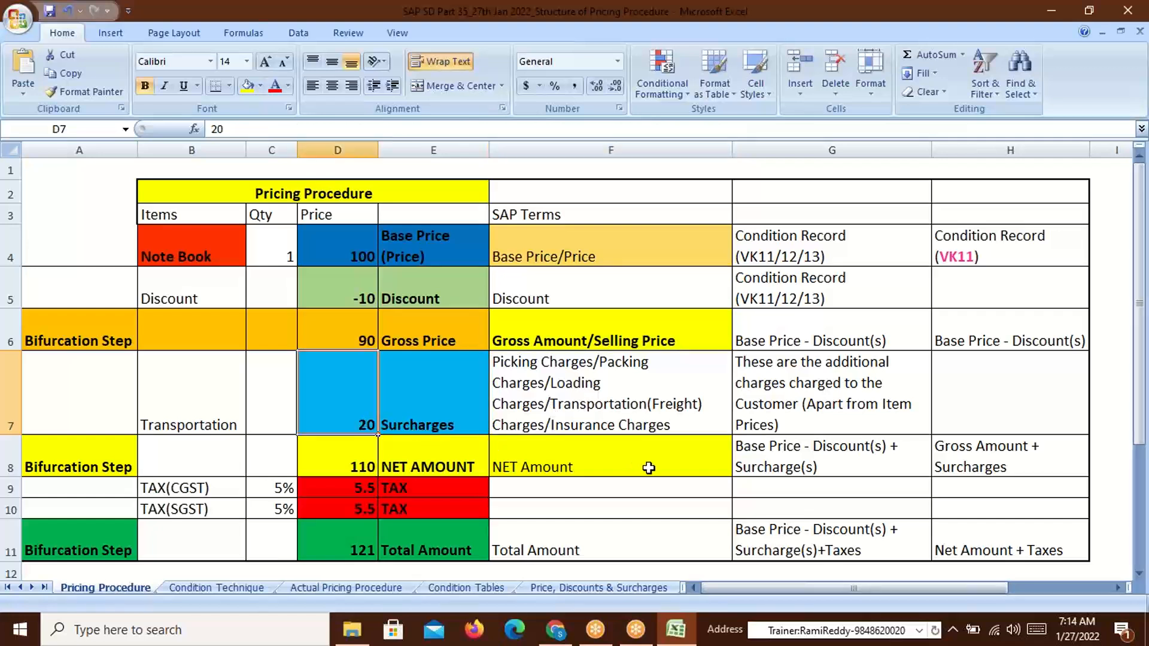
pyautogui.click(366, 339)
pyautogui.click(361, 422)
pyautogui.click(638, 344)
pyautogui.click(361, 342)
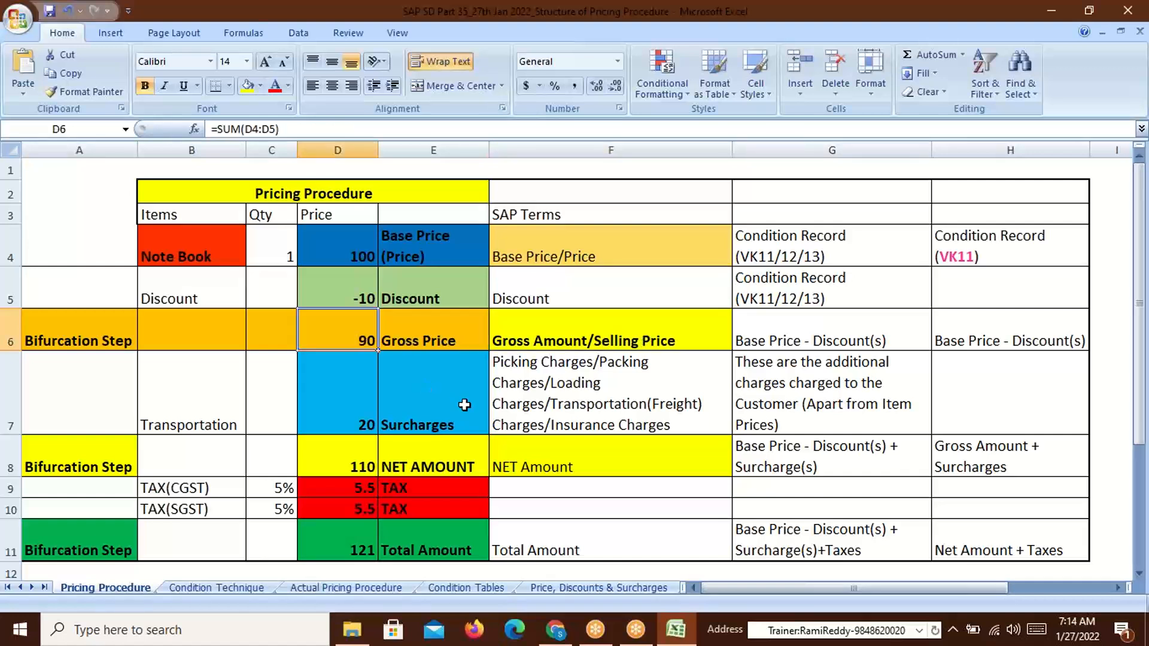
pyautogui.click(356, 418)
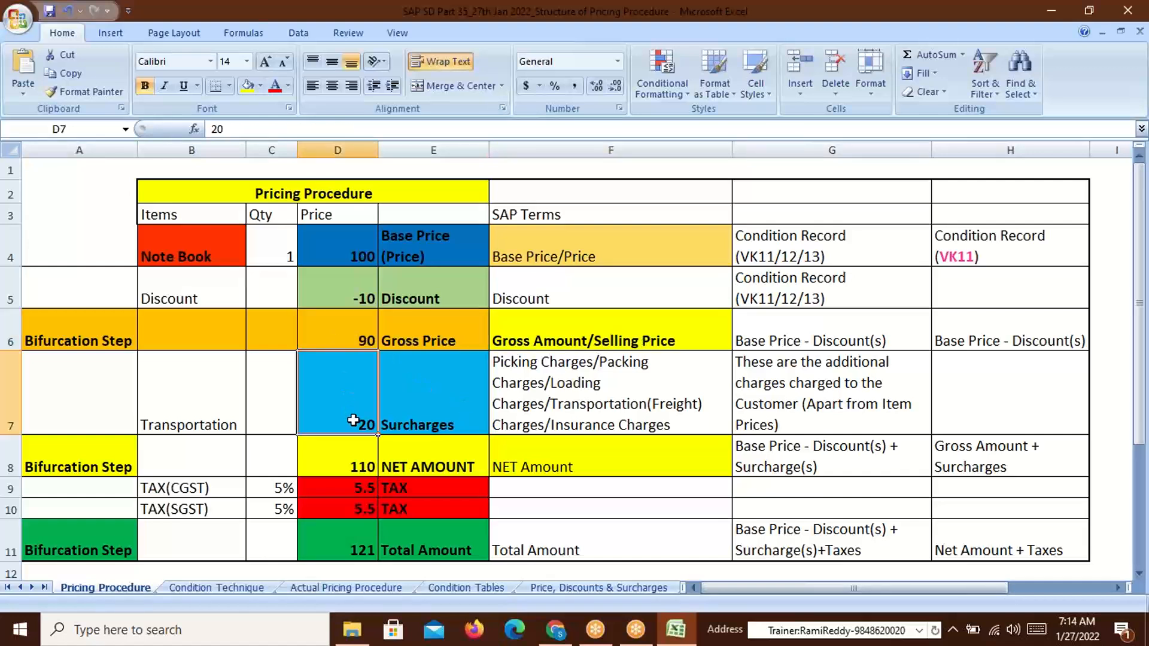
pyautogui.click(358, 470)
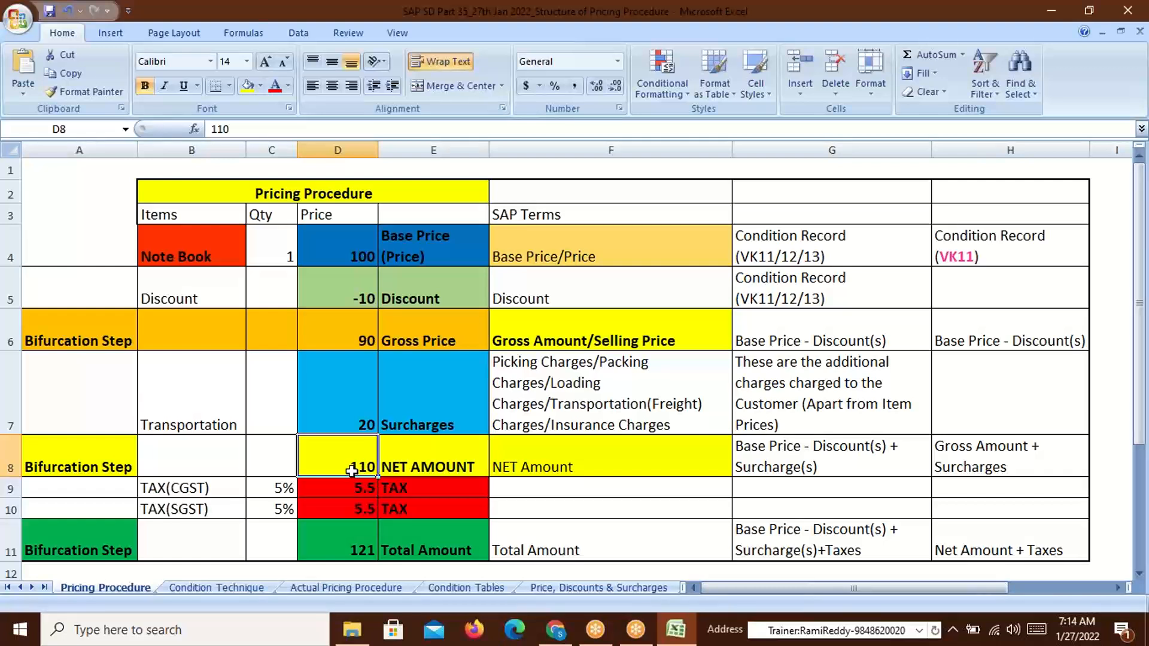
pyautogui.click(358, 418)
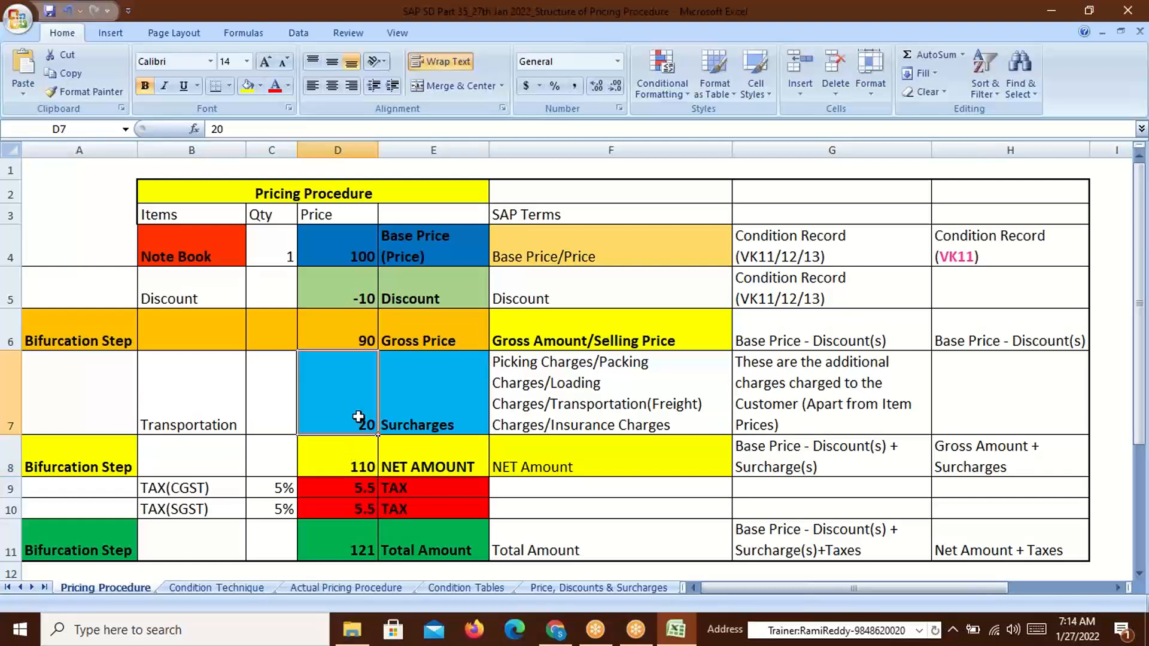
pyautogui.click(357, 339)
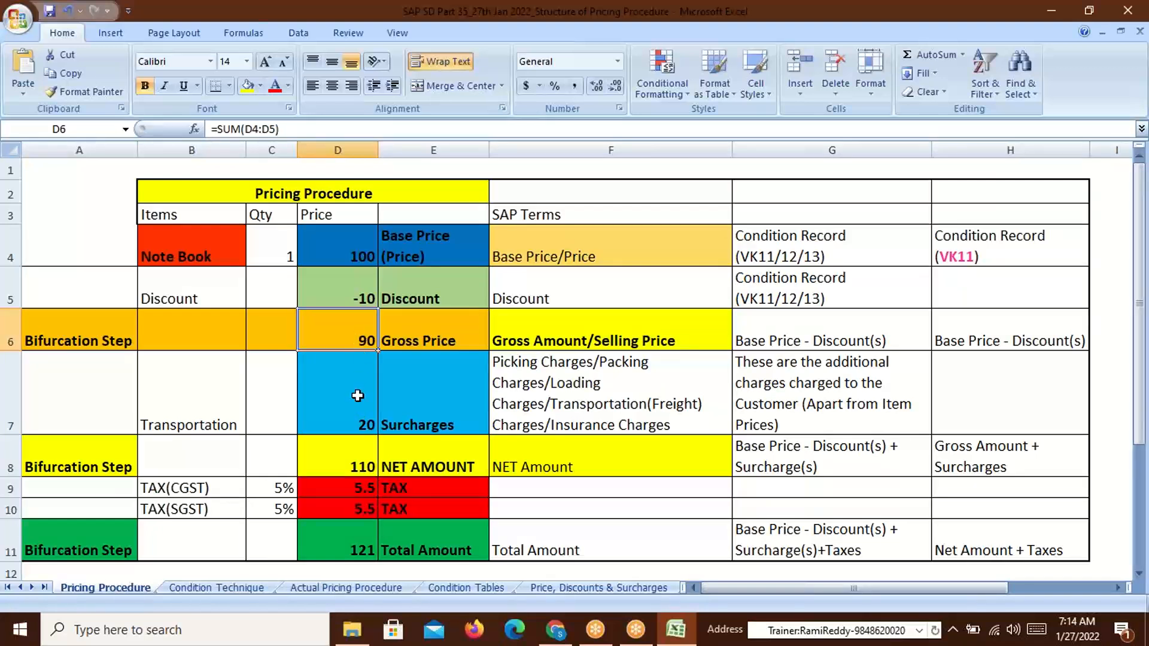
pyautogui.click(364, 468)
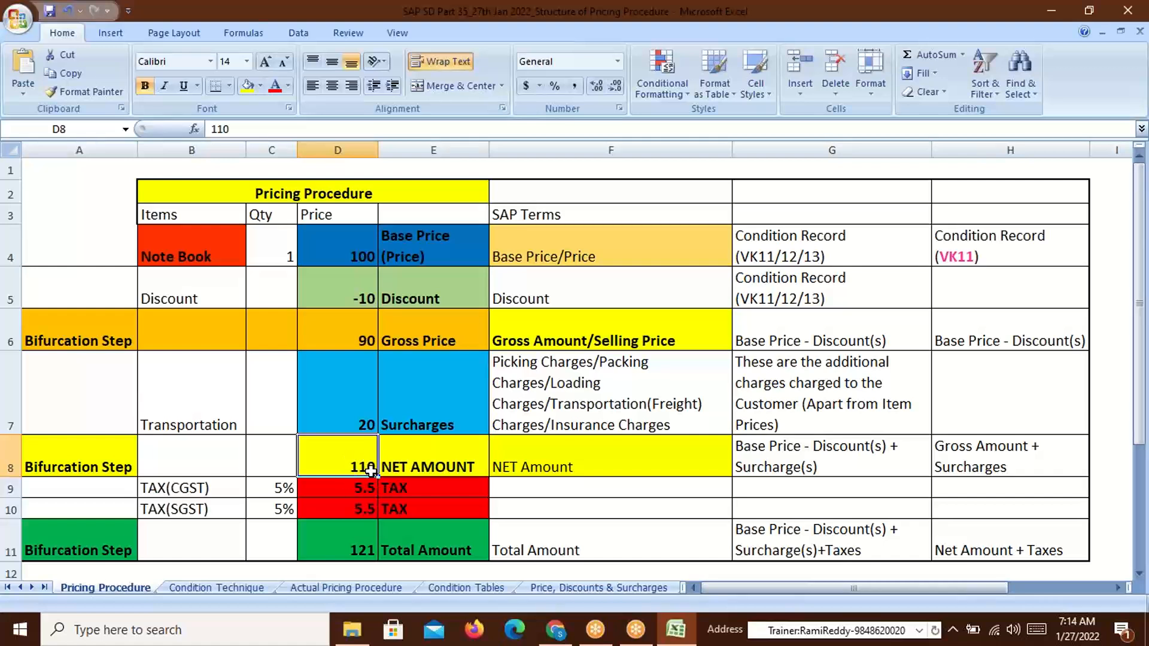
pyautogui.click(439, 467)
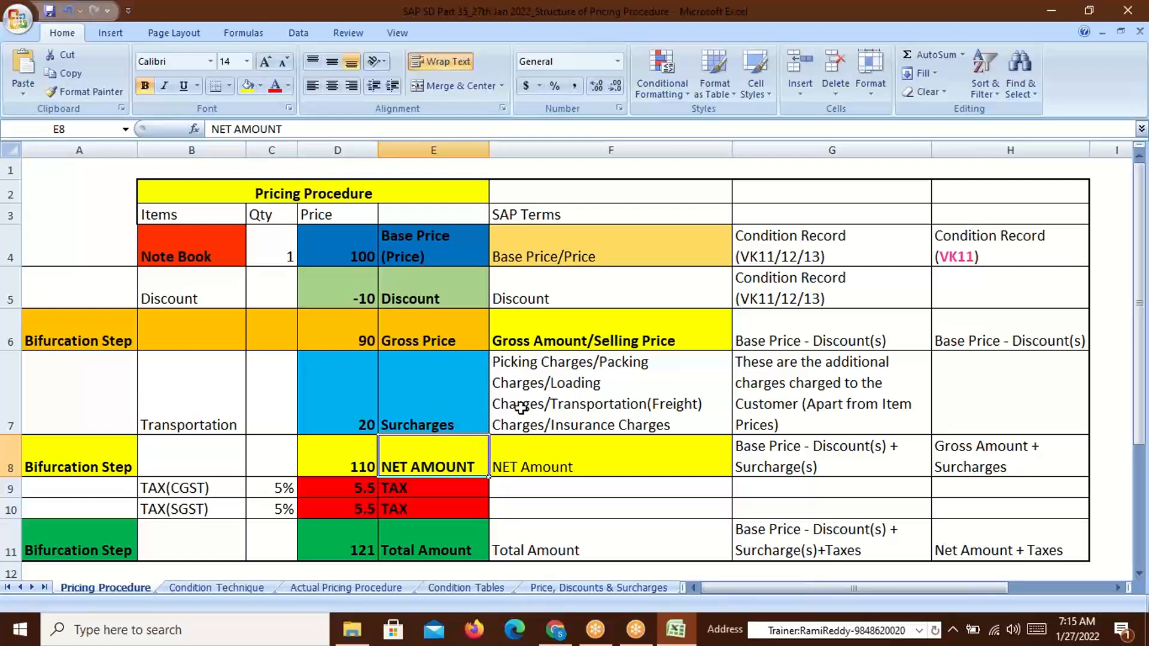
pyautogui.click(360, 341)
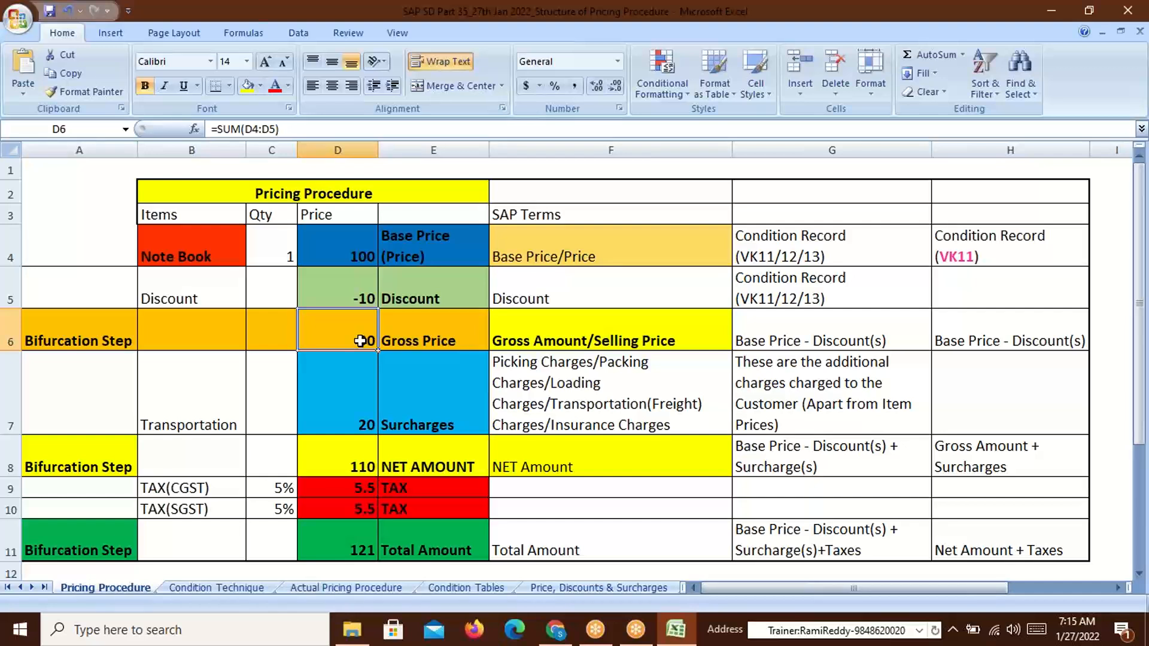
pyautogui.click(443, 468)
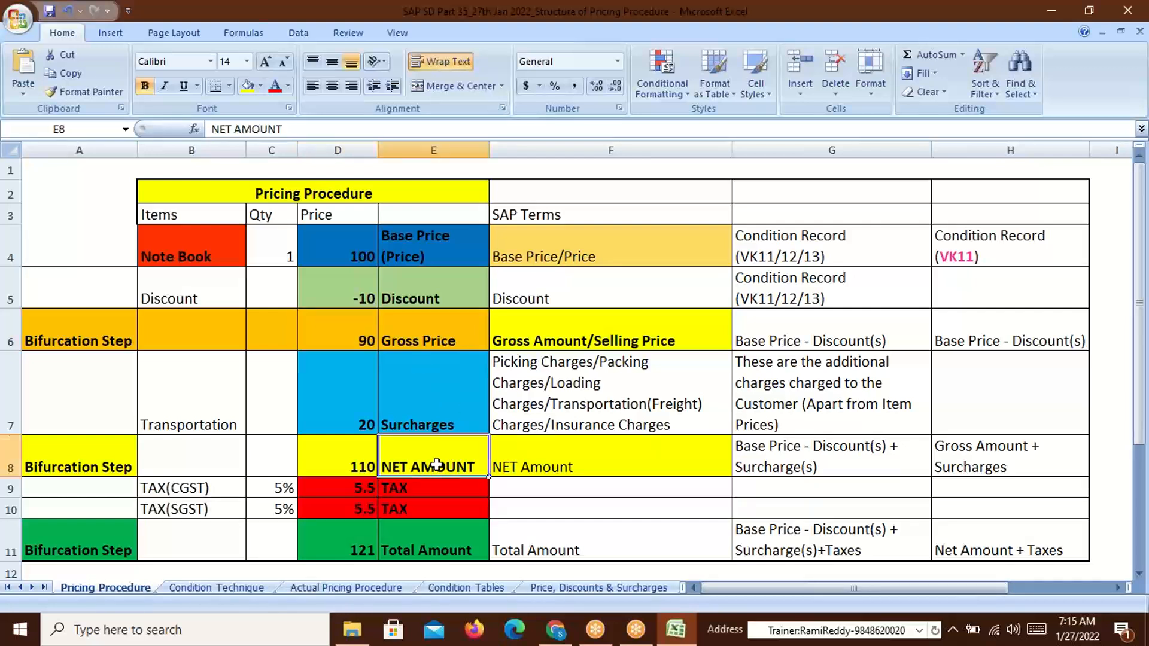
pyautogui.click(407, 246)
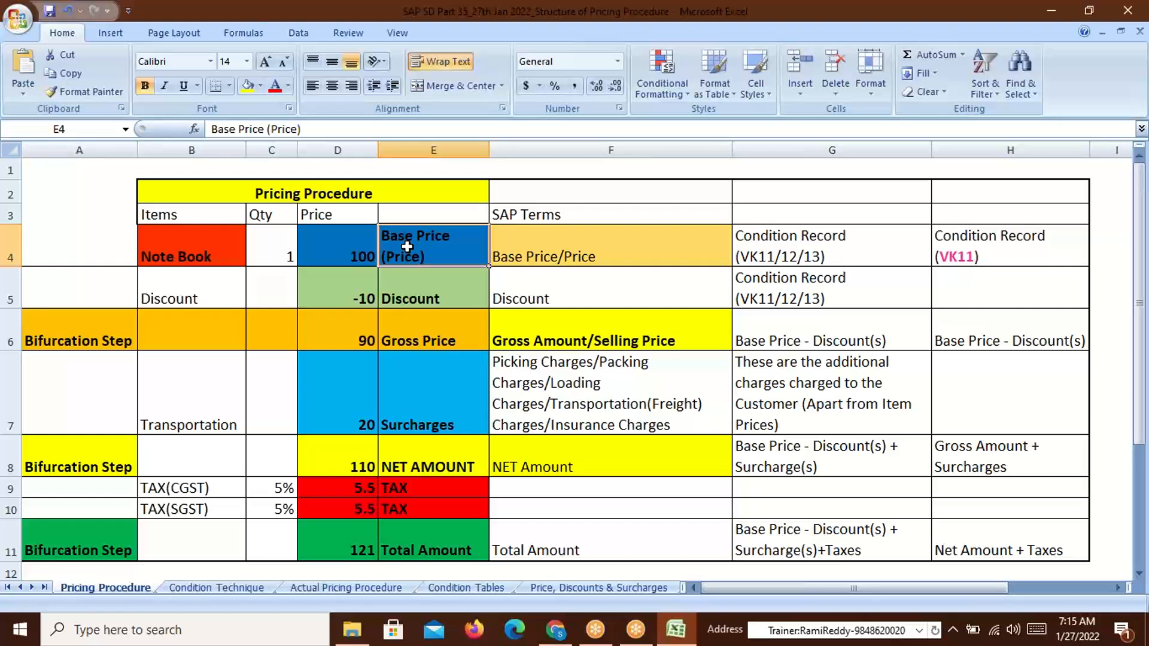
pyautogui.click(414, 299)
pyautogui.click(413, 343)
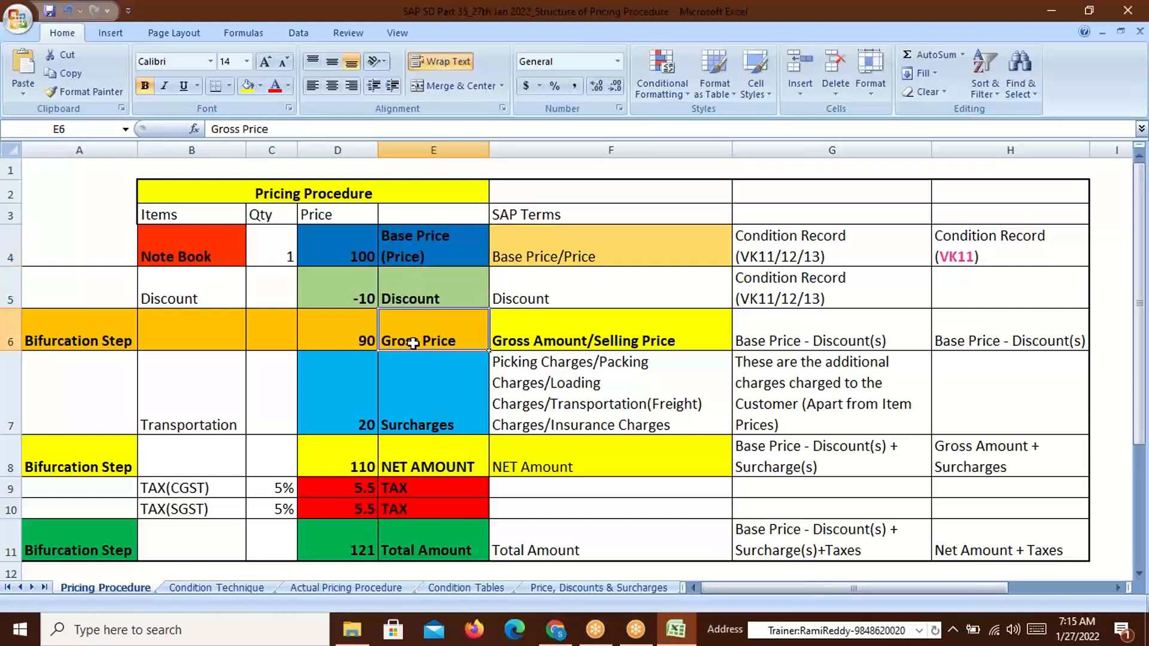
pyautogui.click(410, 422)
pyautogui.click(412, 468)
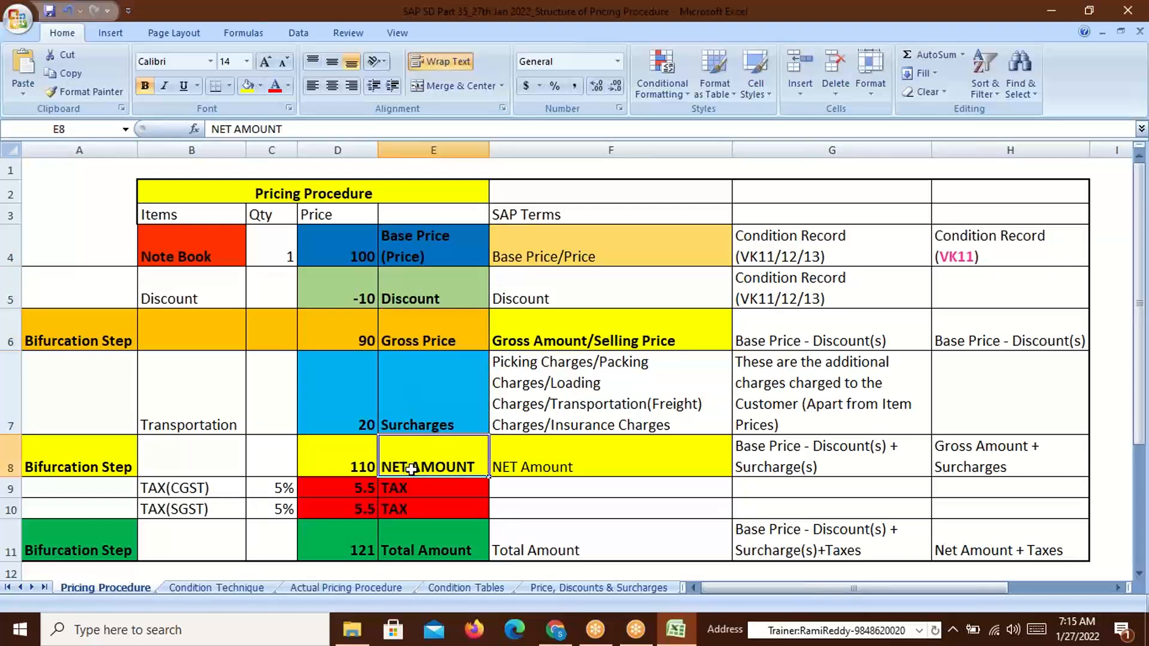
pyautogui.moveTo(344, 468); pyautogui.dragTo(371, 463)
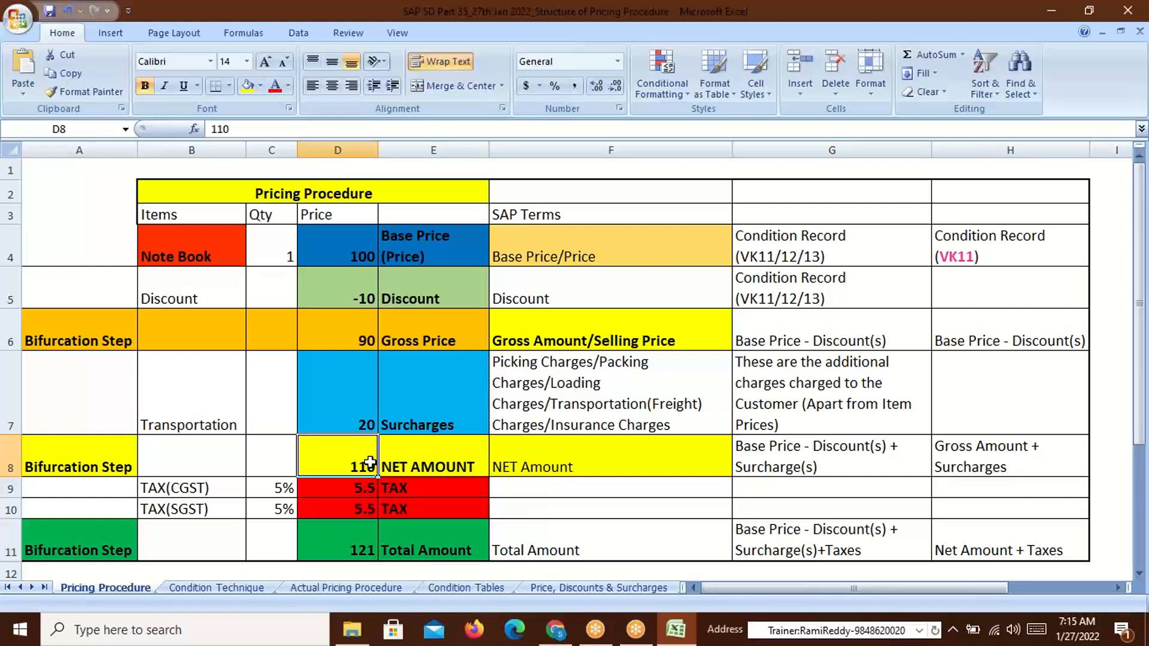
pyautogui.click(426, 467)
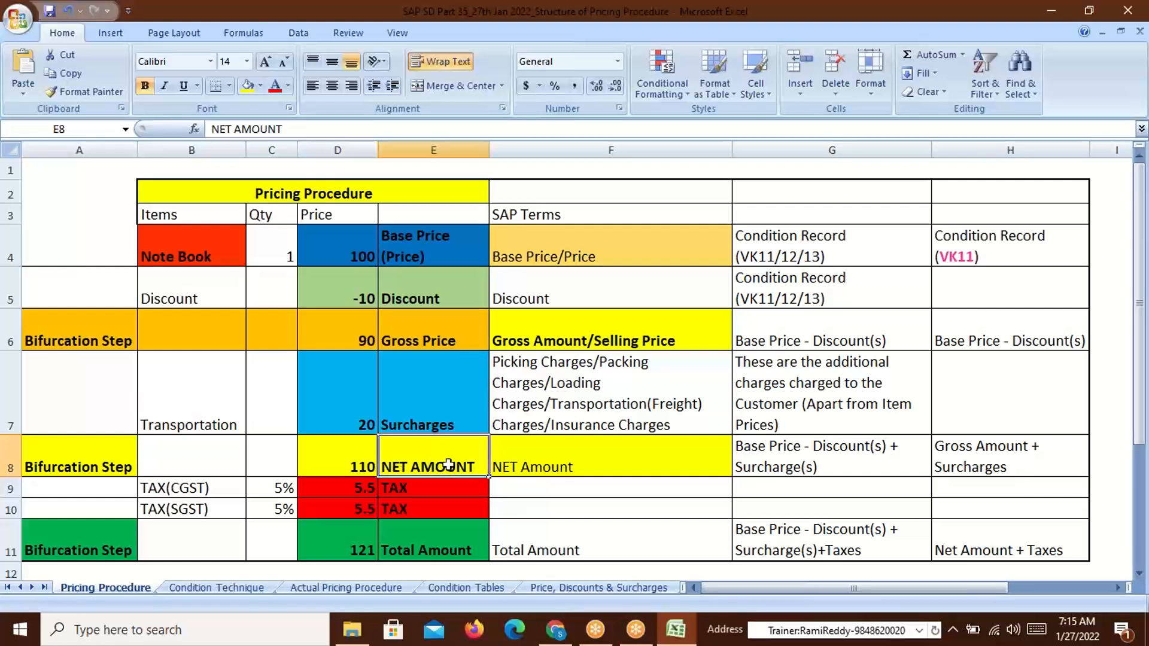
pyautogui.click(349, 466)
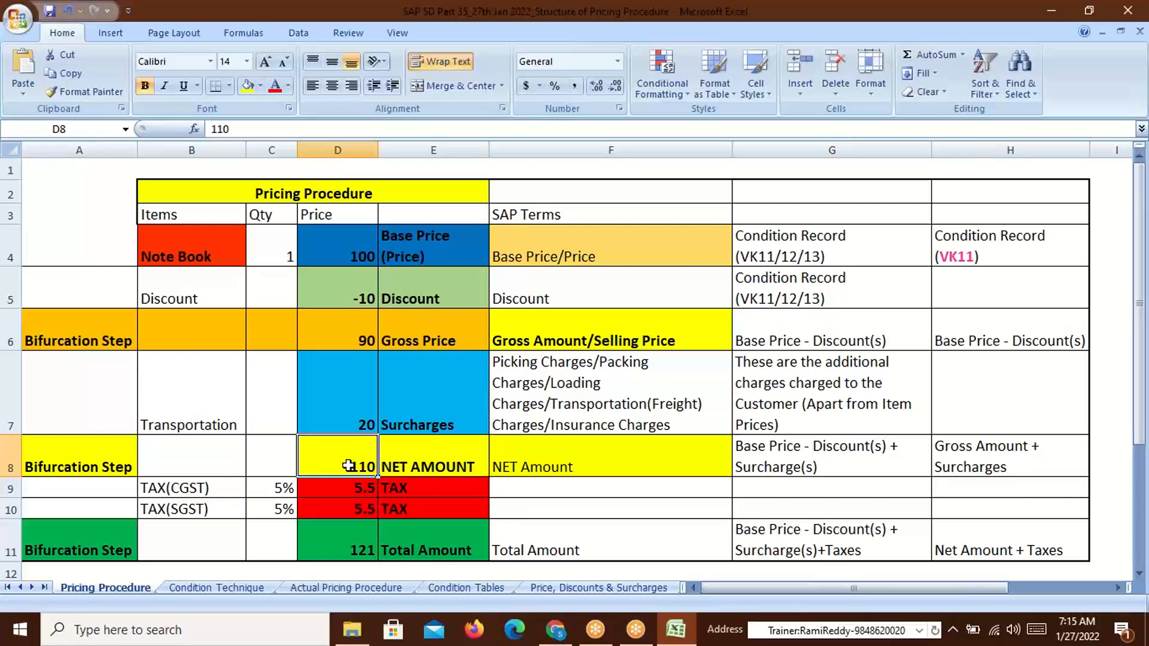
pyautogui.click(434, 464)
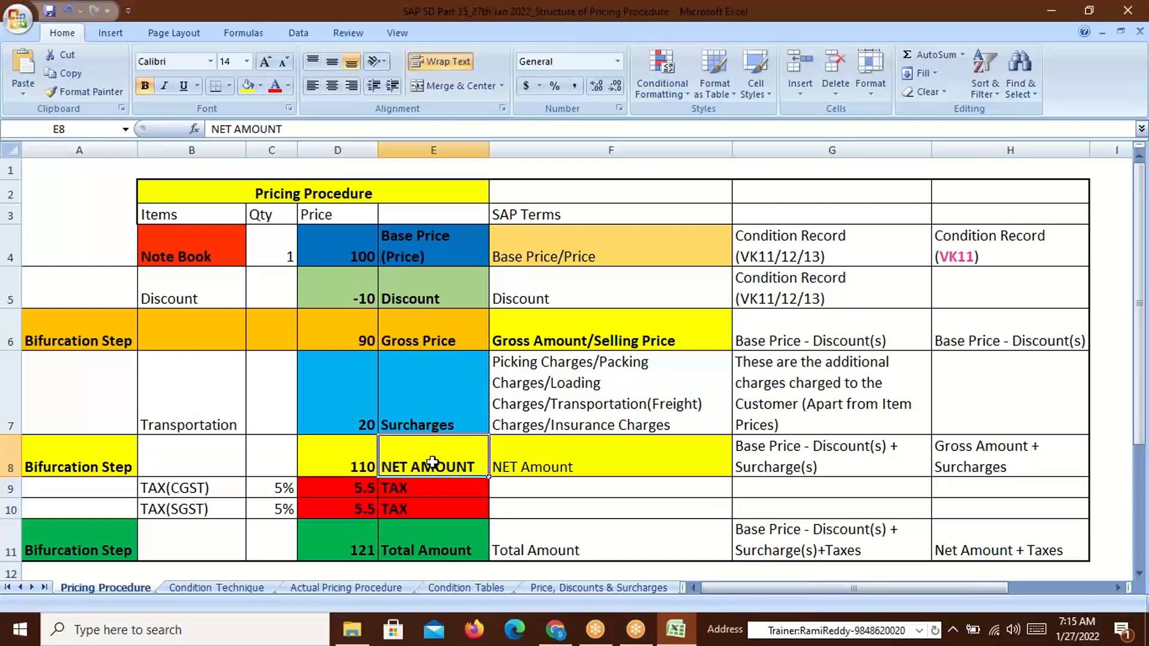
pyautogui.click(364, 462)
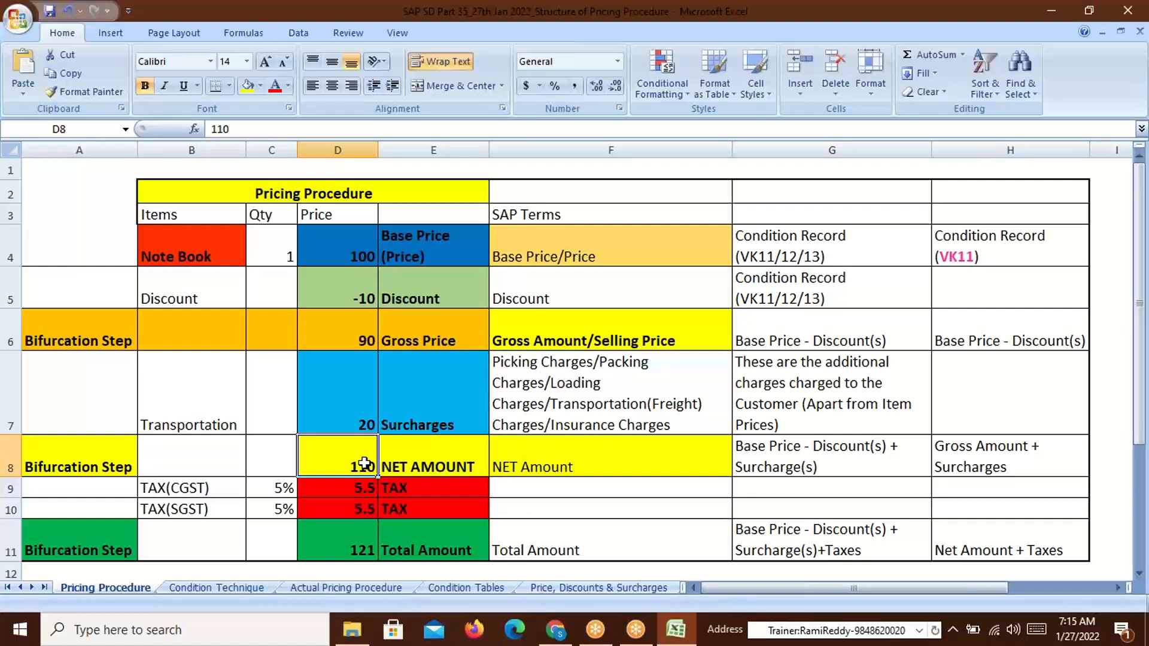
pyautogui.click(204, 489)
pyautogui.click(272, 490)
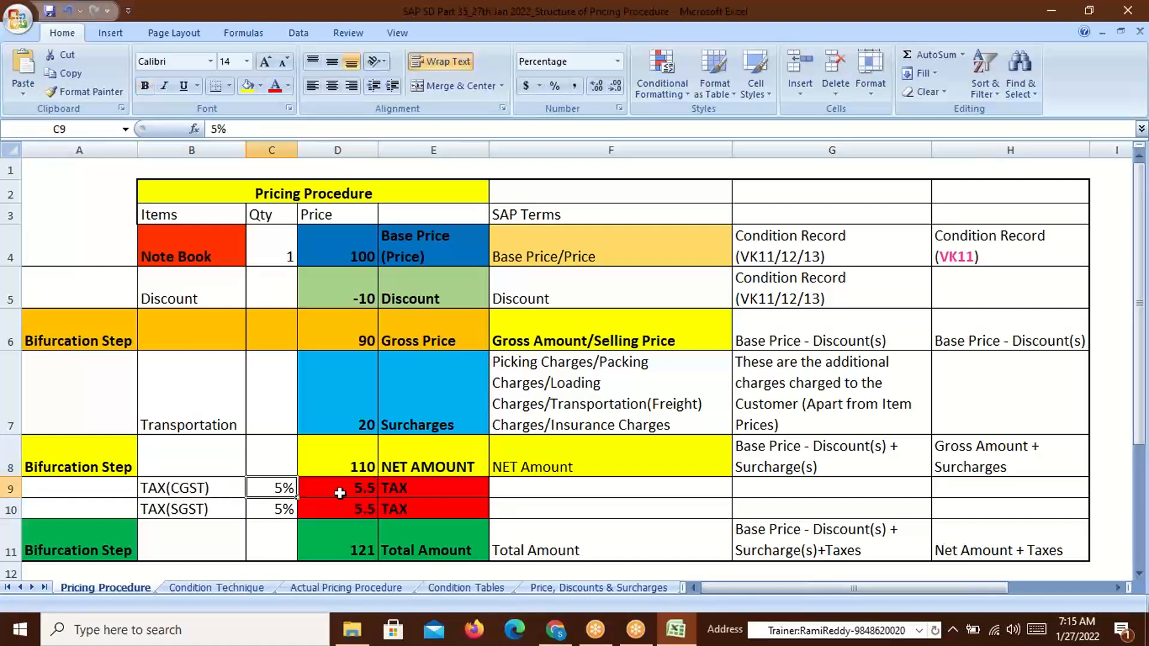
pyautogui.click(358, 468)
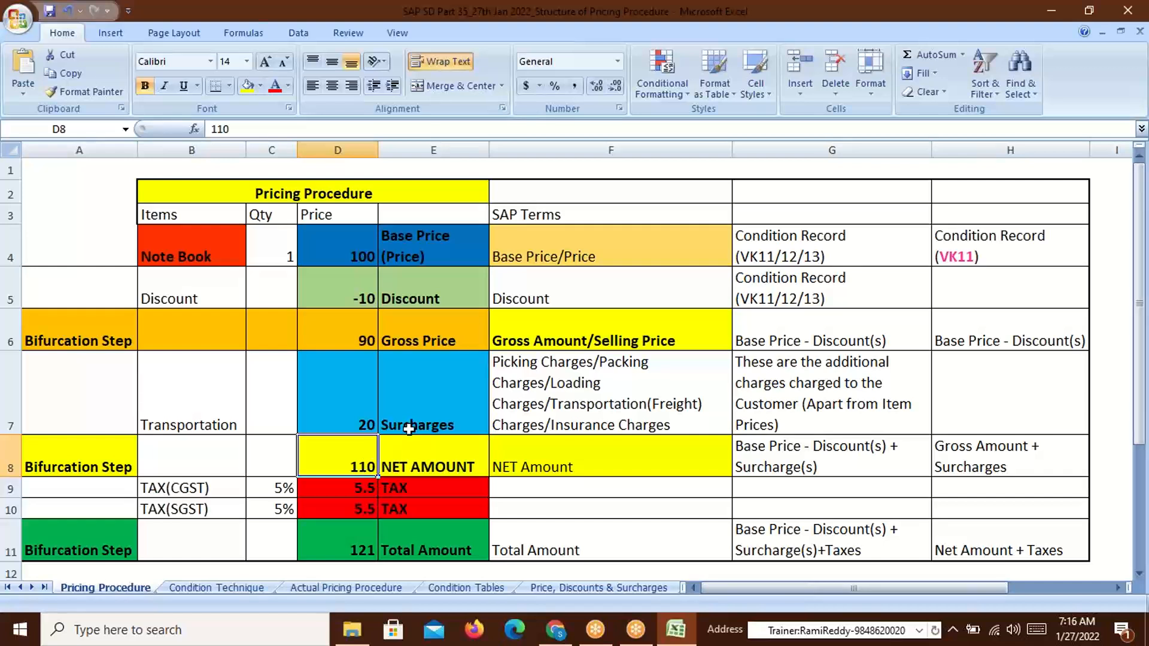
pyautogui.click(353, 255)
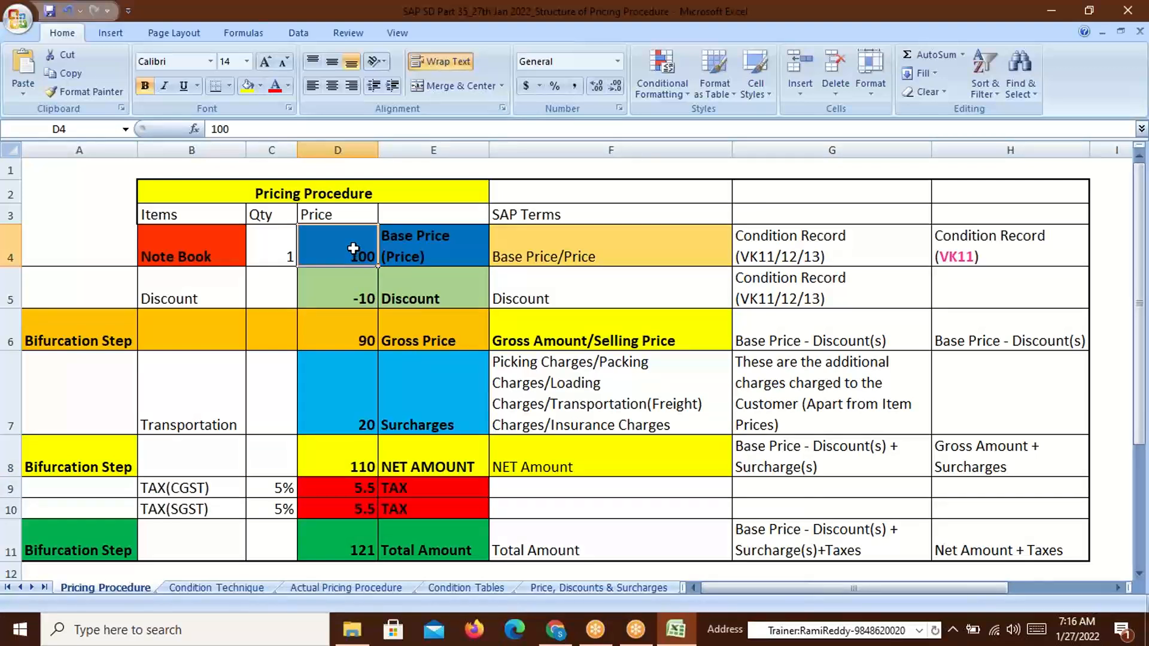
pyautogui.click(362, 342)
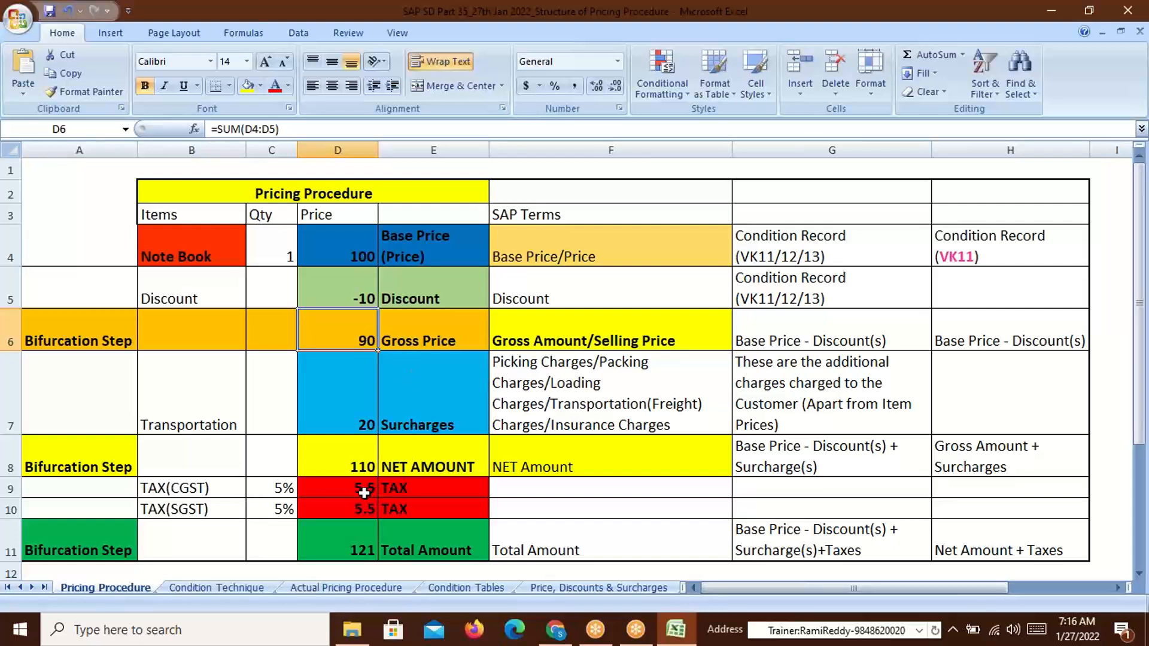
pyautogui.click(361, 465)
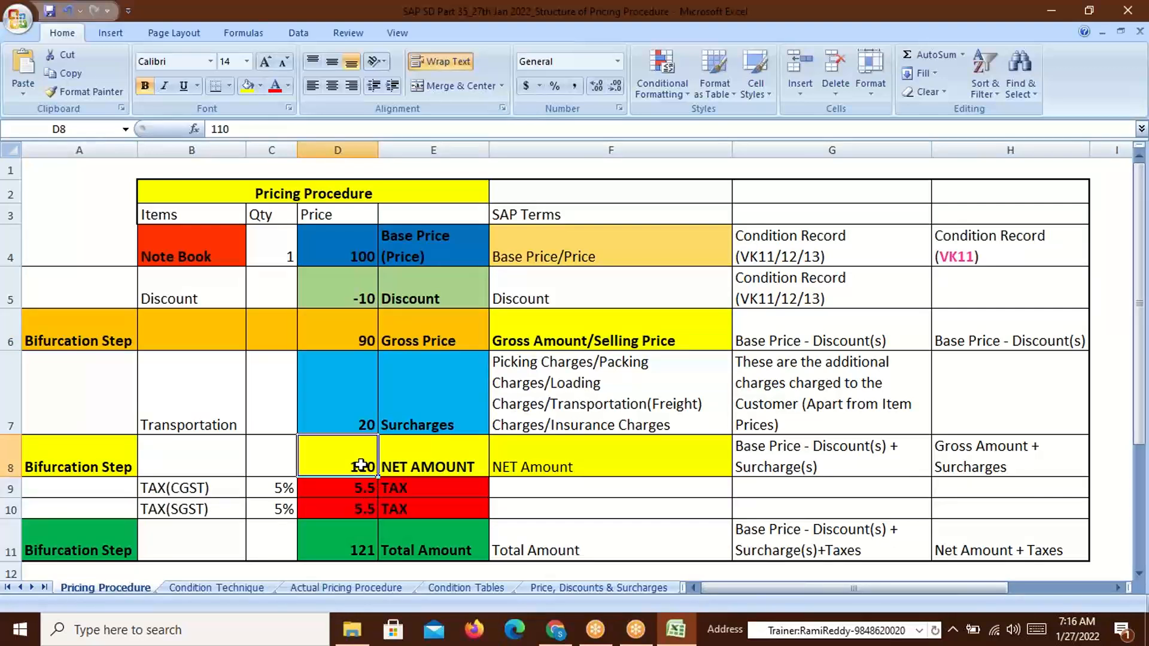
pyautogui.click(445, 465)
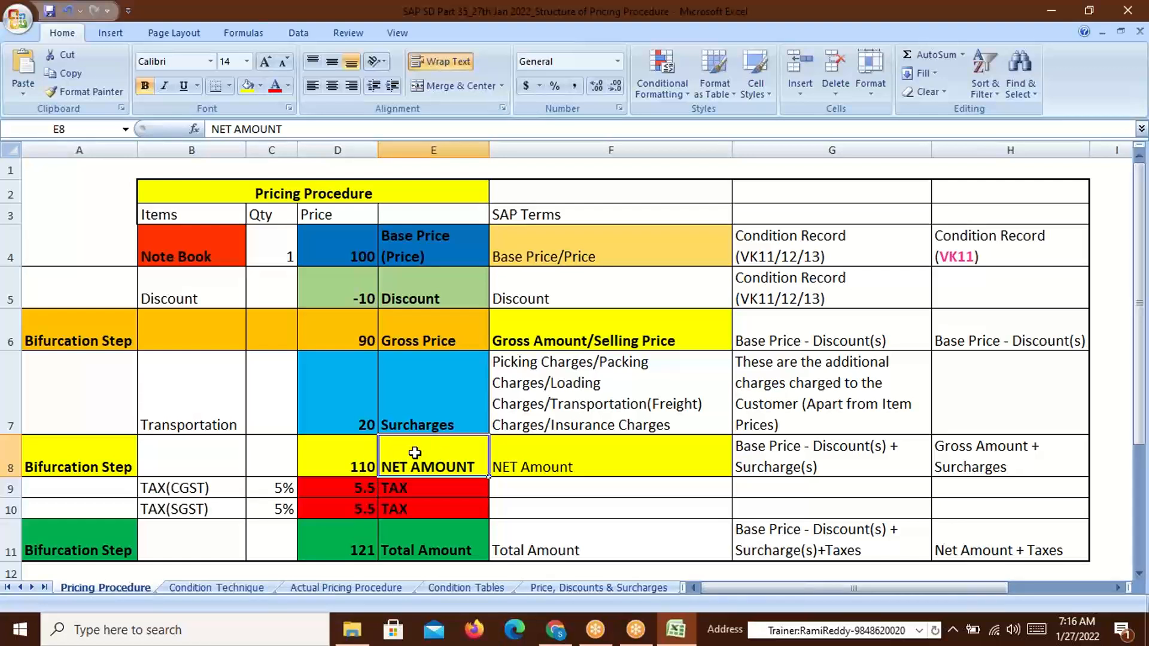
pyautogui.moveTo(170, 490); pyautogui.dragTo(170, 511)
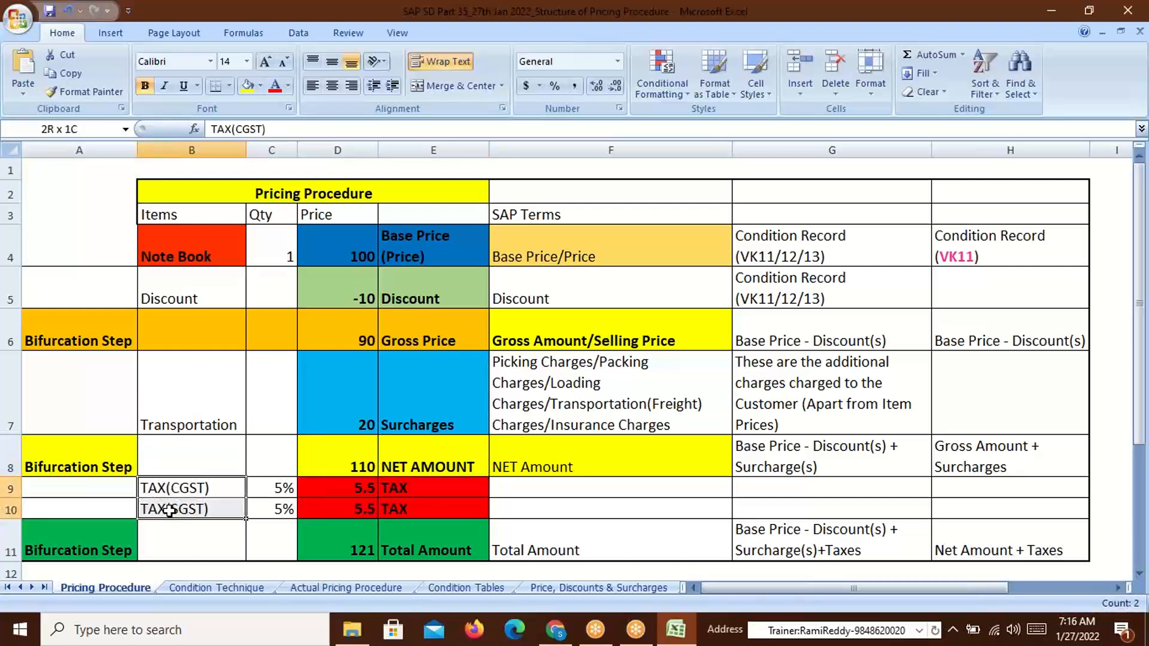
pyautogui.click(426, 465)
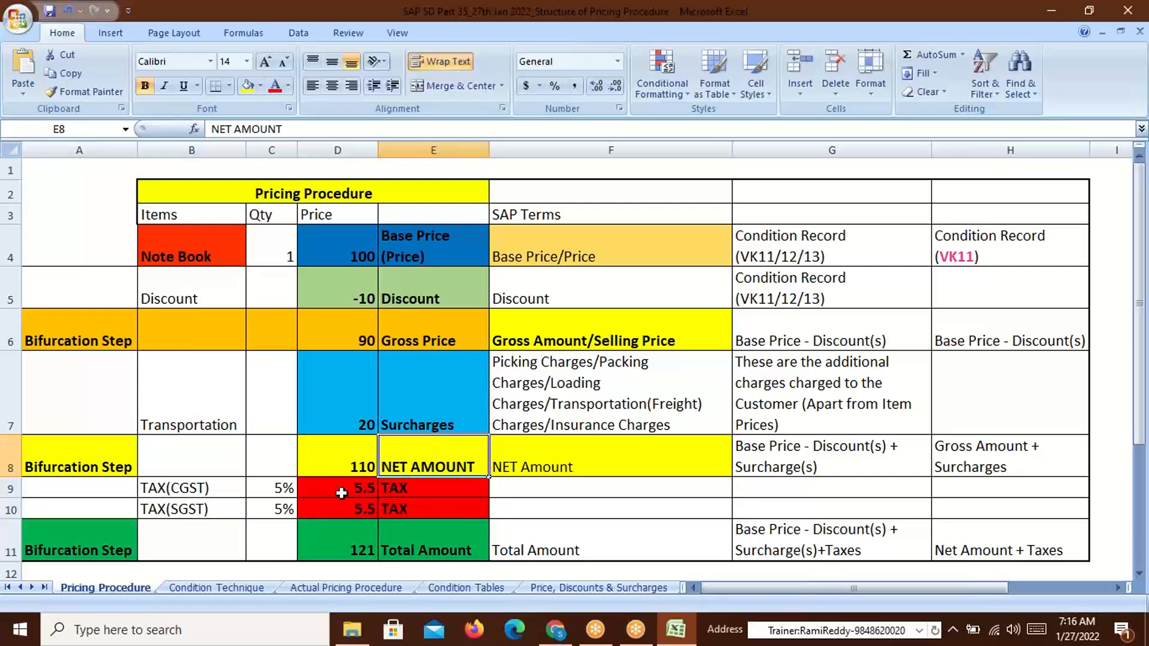
pyautogui.click(270, 489)
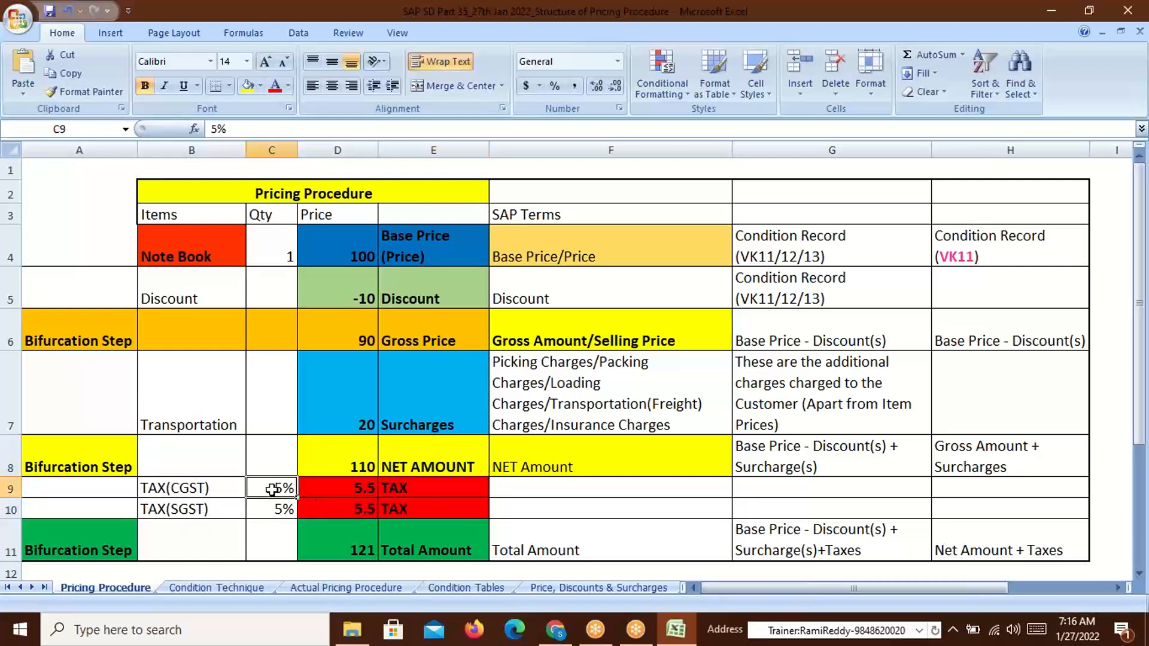
pyautogui.click(356, 464)
pyautogui.click(355, 493)
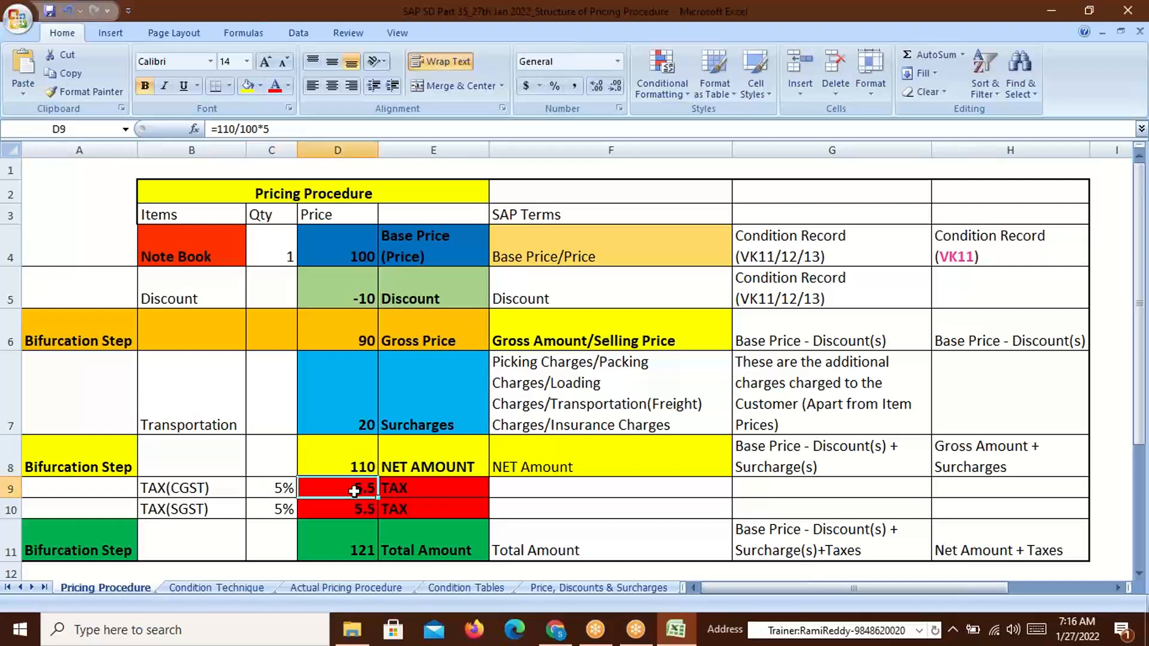
pyautogui.click(280, 512)
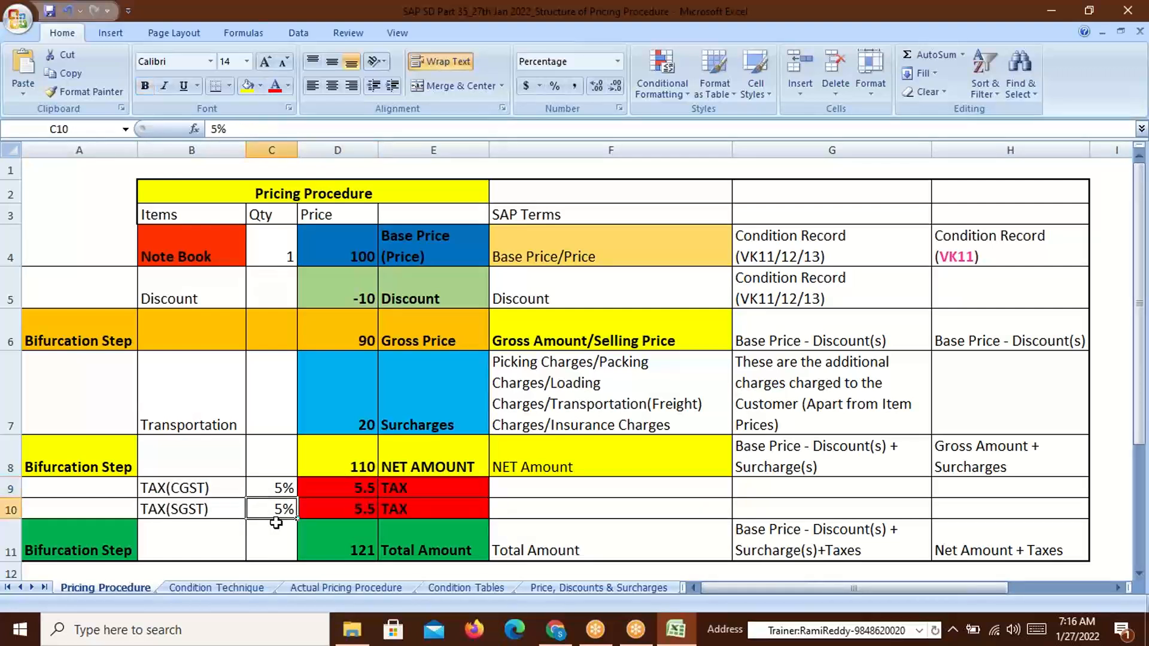
pyautogui.click(190, 489)
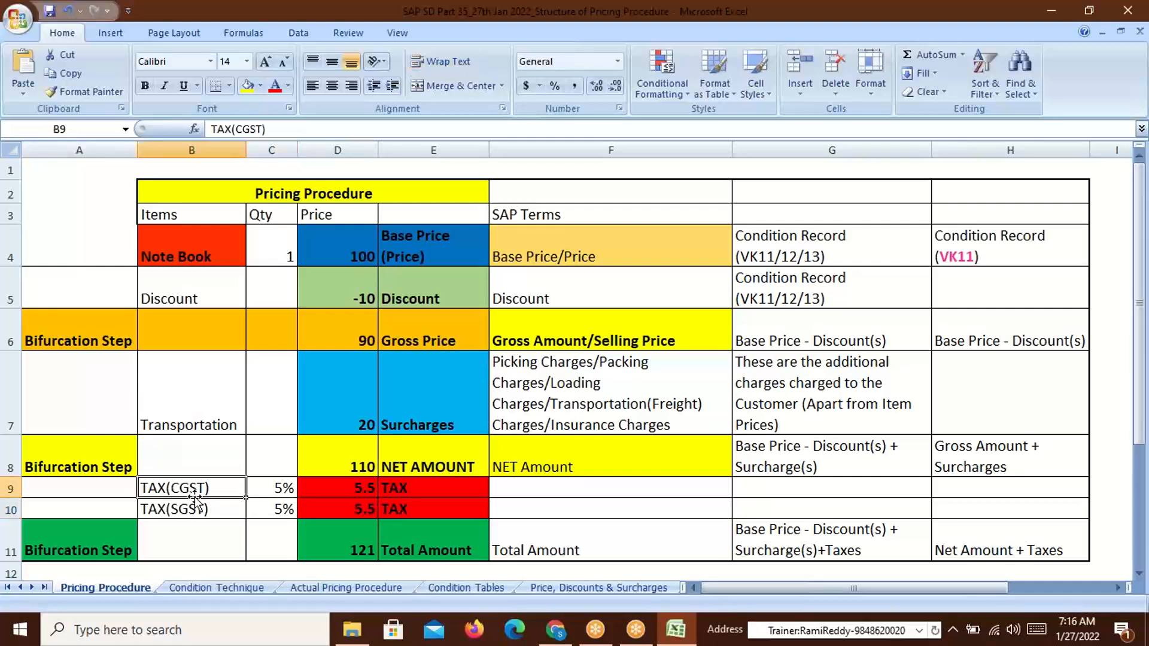
pyautogui.click(286, 511)
pyautogui.click(353, 512)
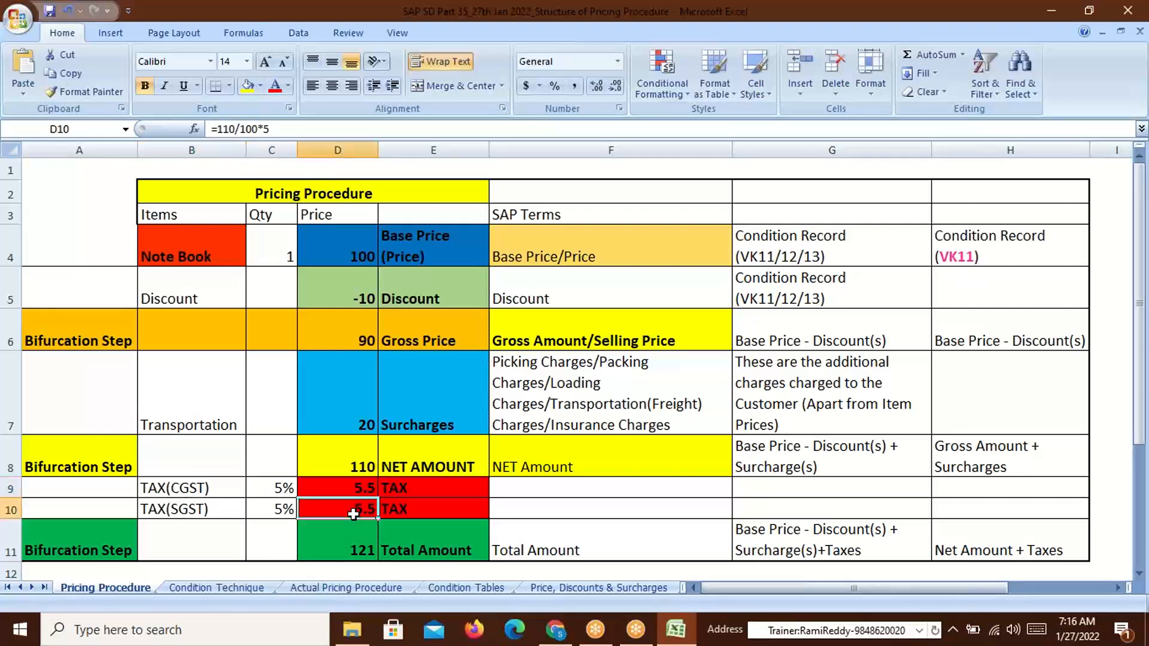
pyautogui.click(571, 467)
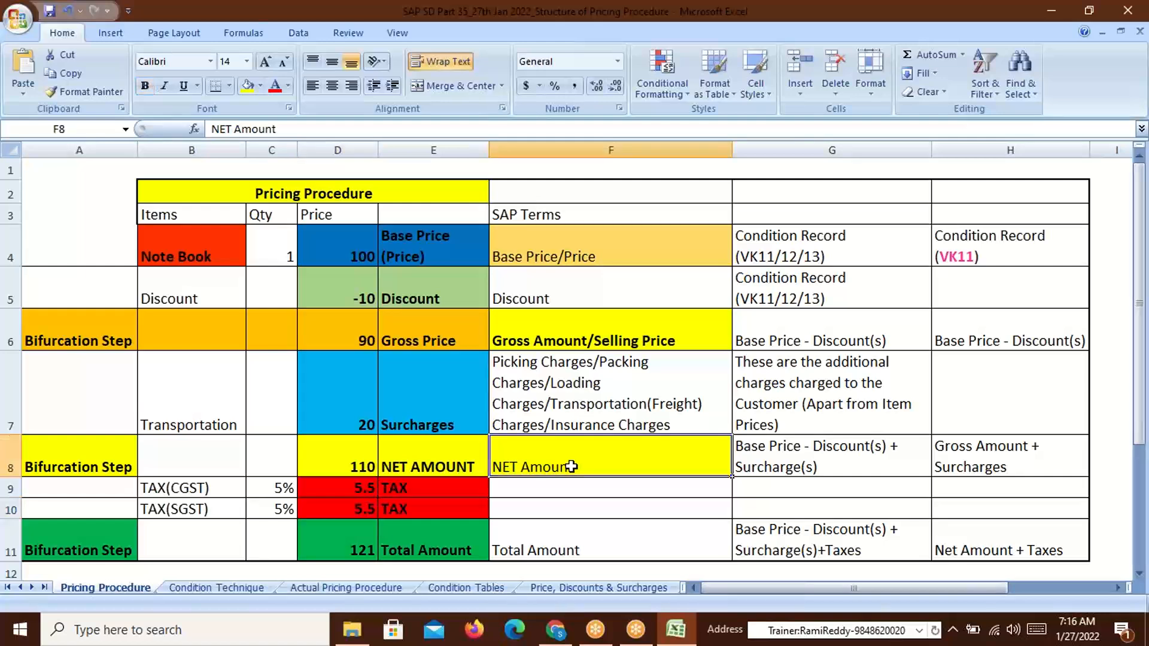
pyautogui.click(365, 466)
pyautogui.moveTo(362, 487); pyautogui.dragTo(361, 508)
pyautogui.click(366, 550)
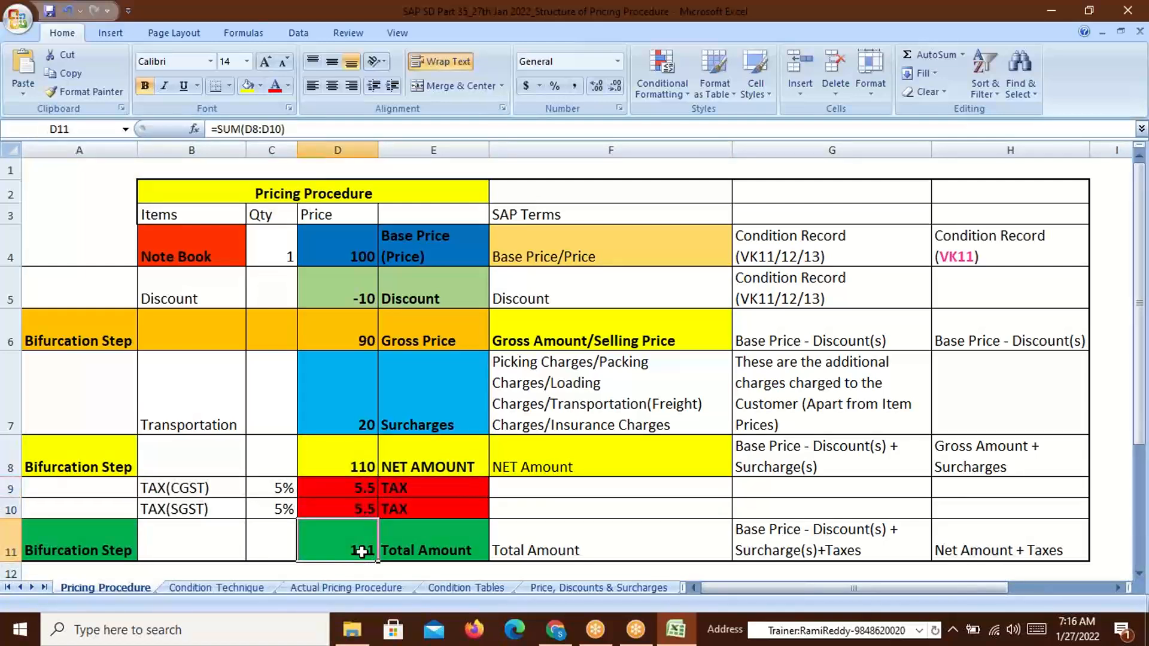
pyautogui.click(450, 552)
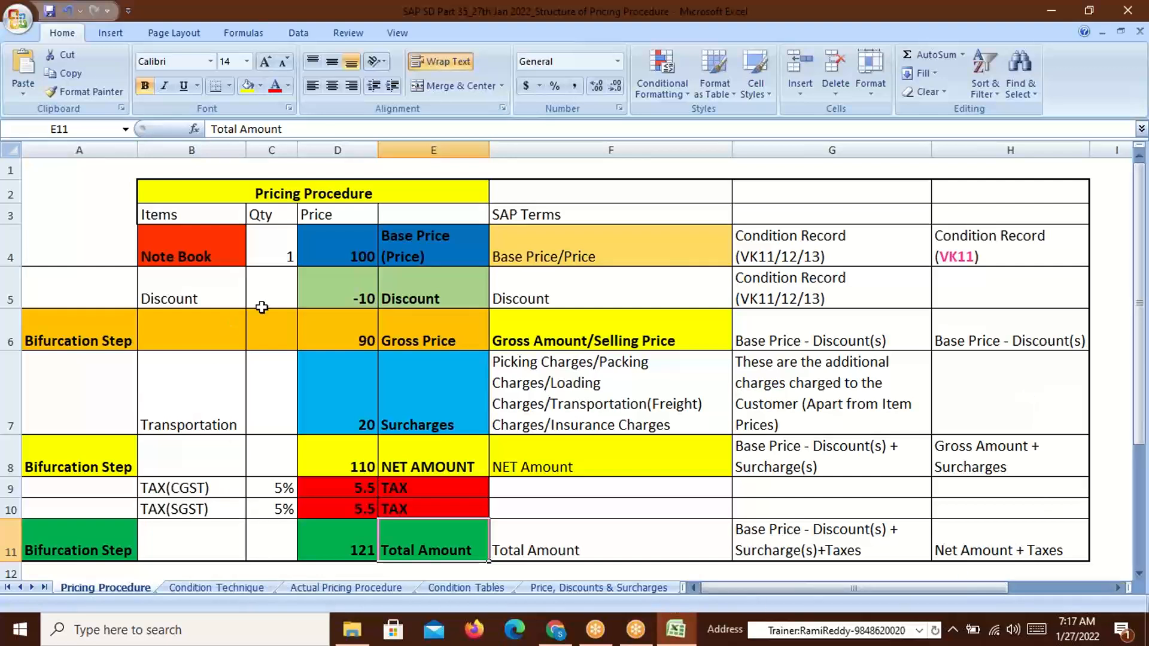
pyautogui.click(1004, 252)
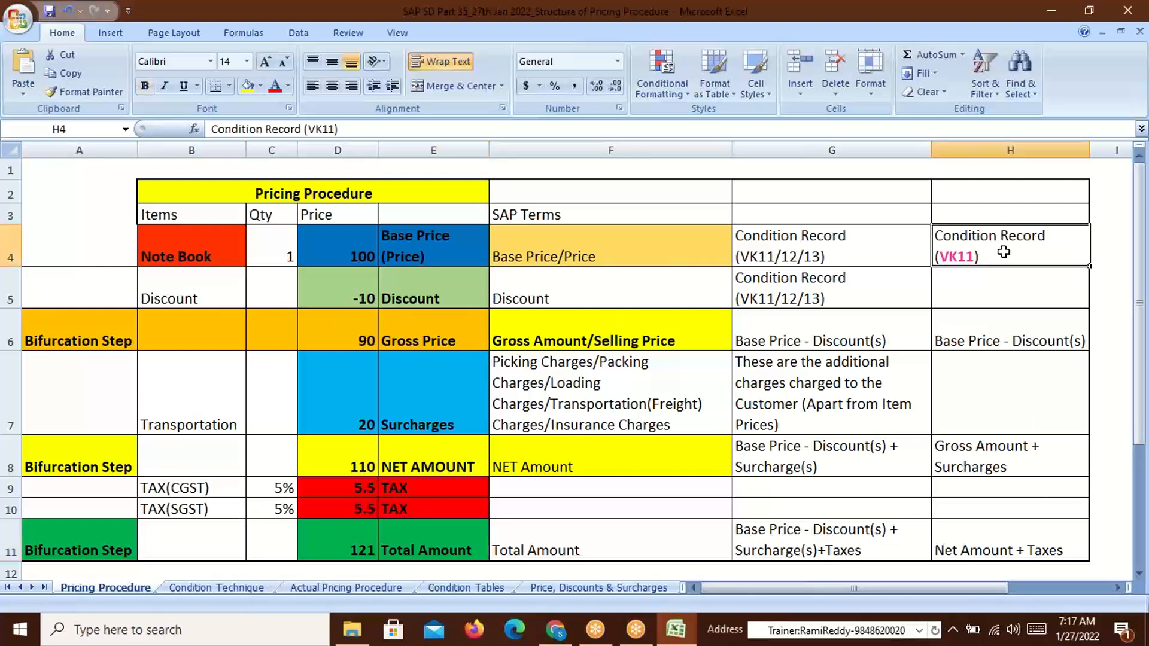
pyautogui.click(354, 259)
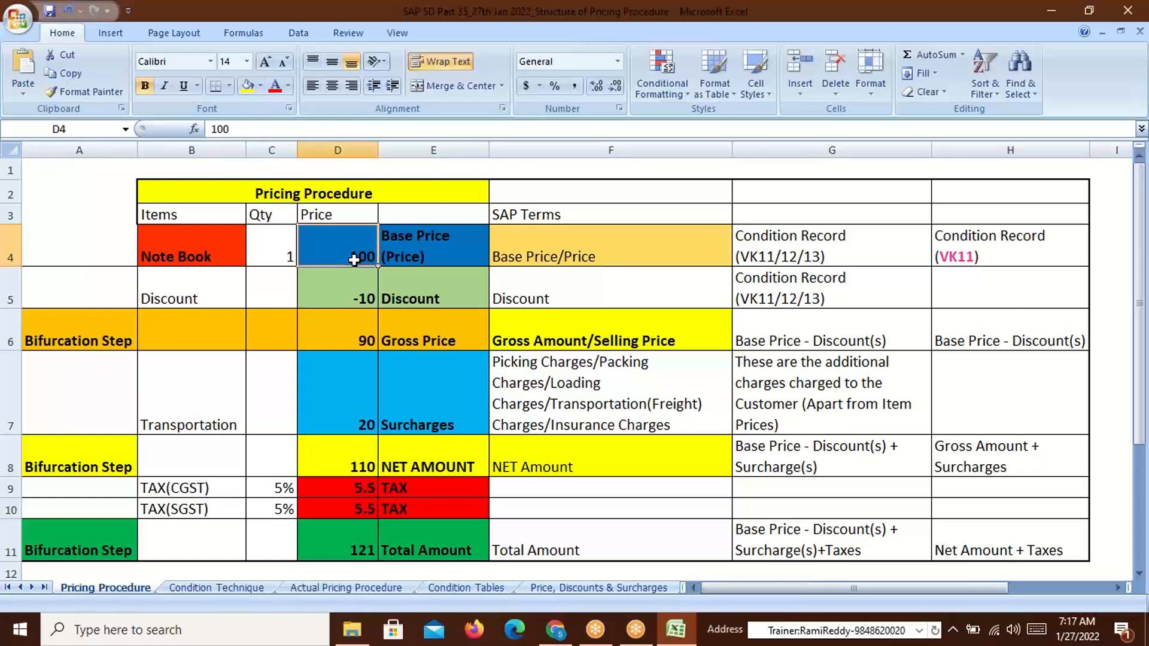
pyautogui.click(954, 285)
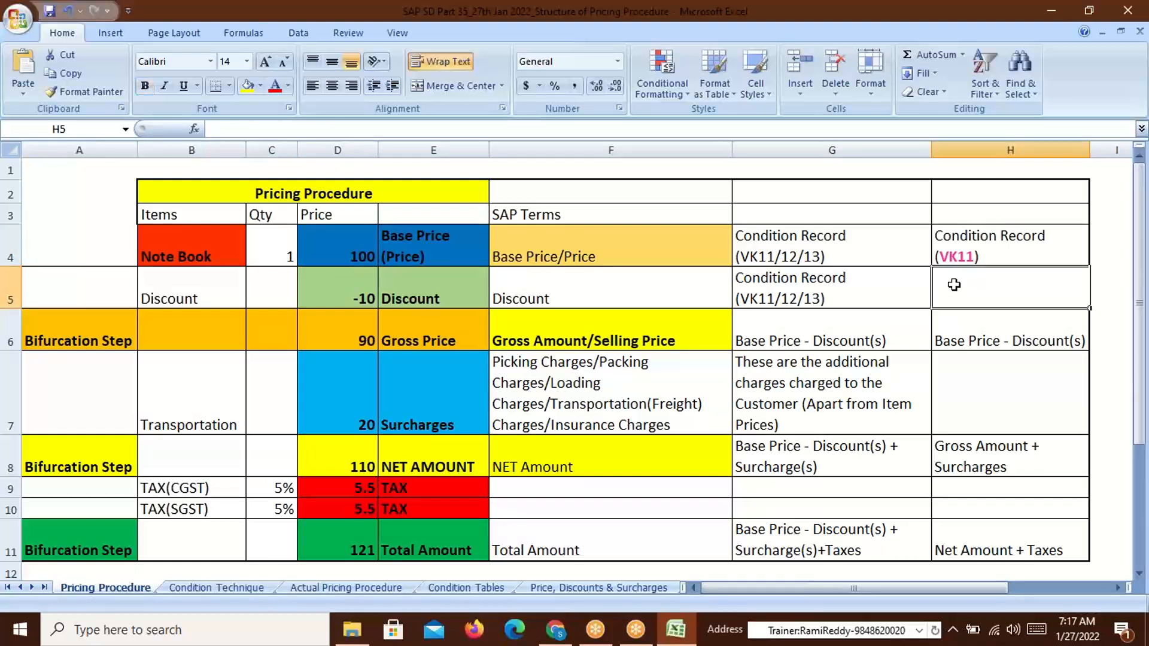
pyautogui.click(811, 300)
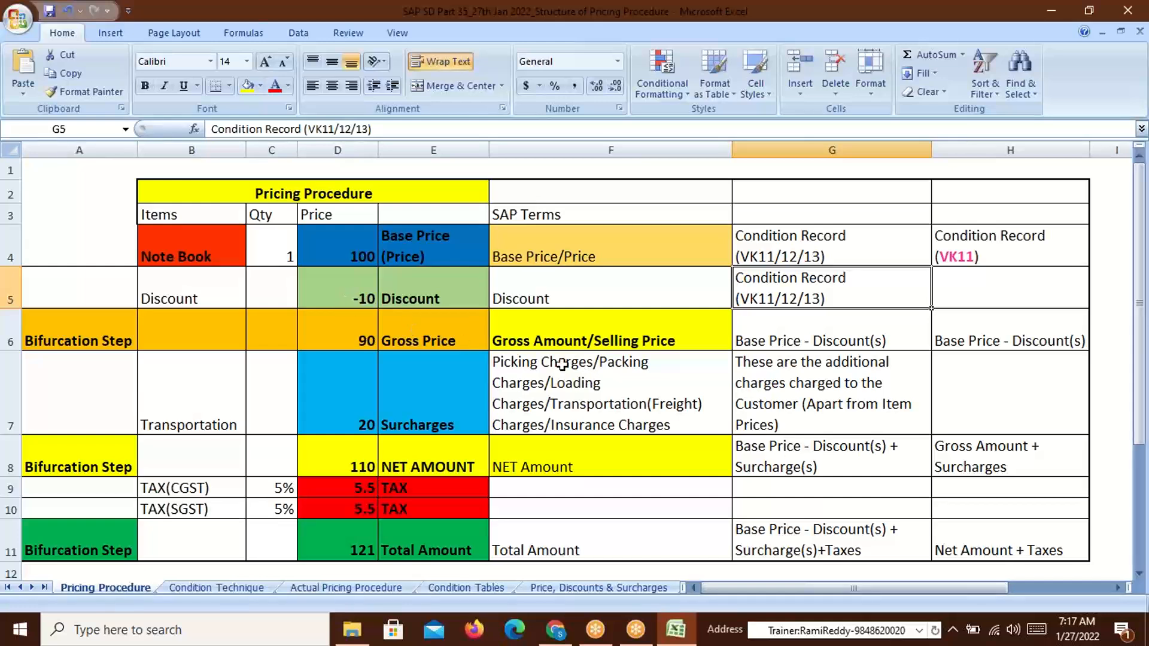
pyautogui.click(417, 341)
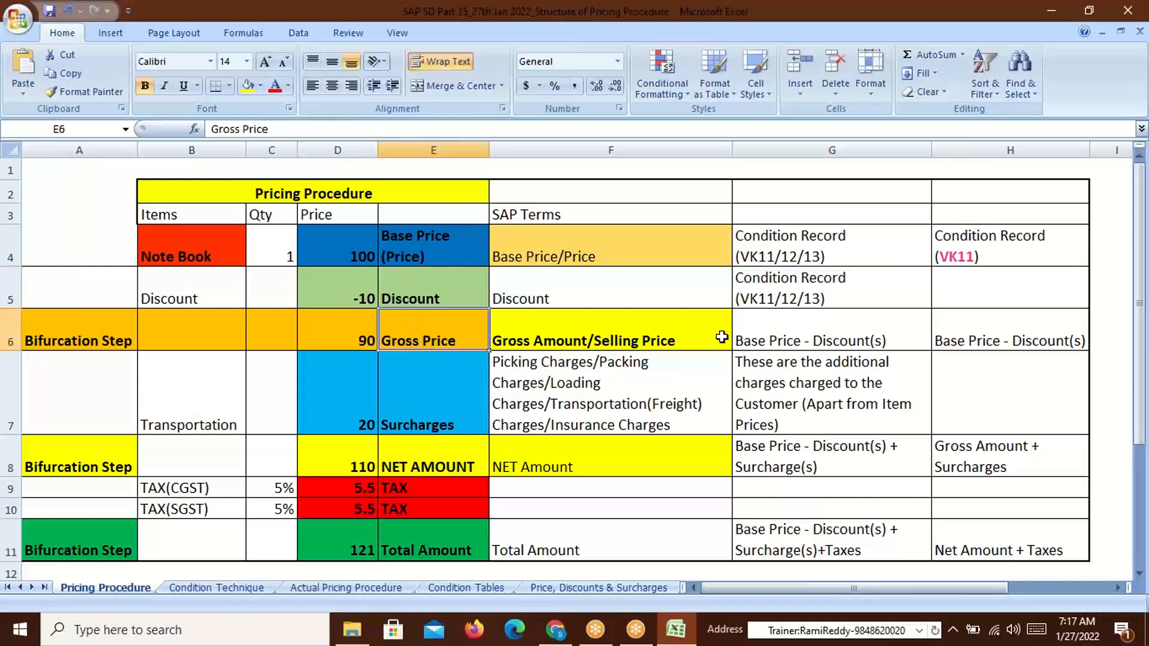
pyautogui.click(964, 341)
pyautogui.doubleClick(964, 341)
pyautogui.moveTo(943, 342); pyautogui.dragTo(985, 341)
pyautogui.click(354, 299)
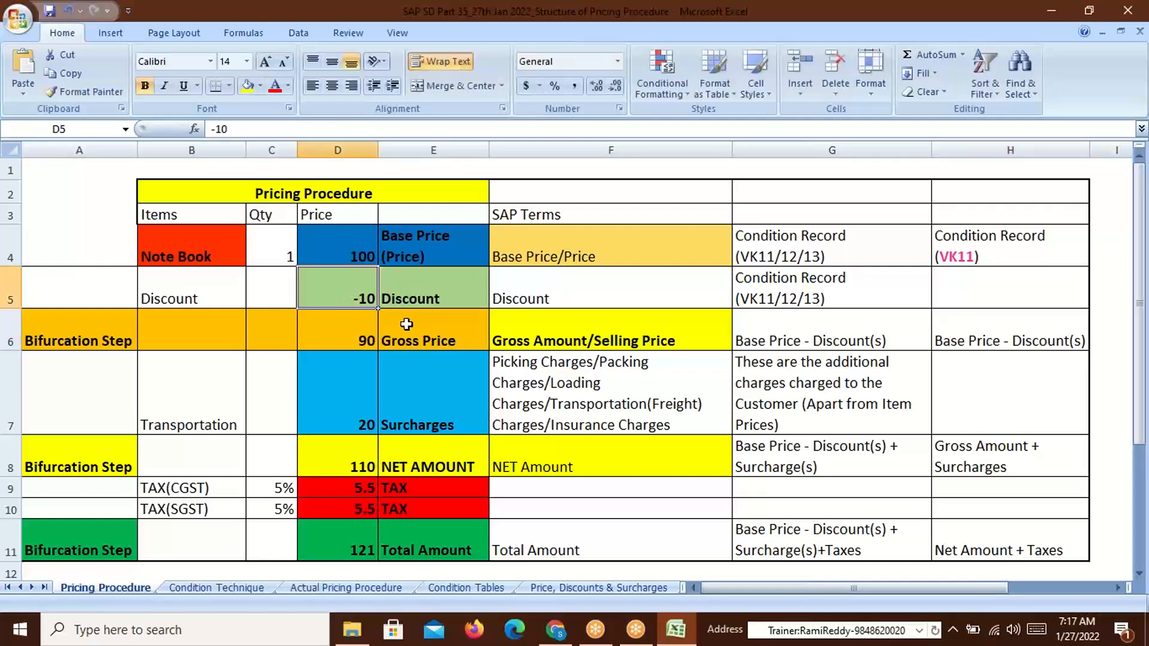
pyautogui.click(363, 340)
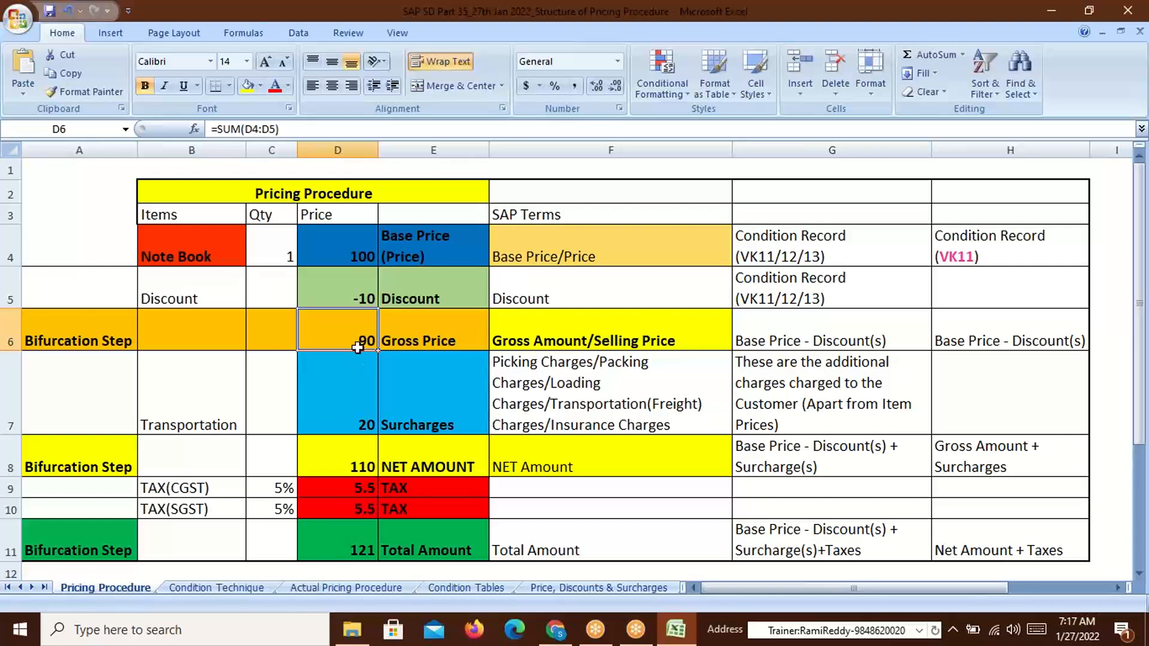
pyautogui.click(535, 395)
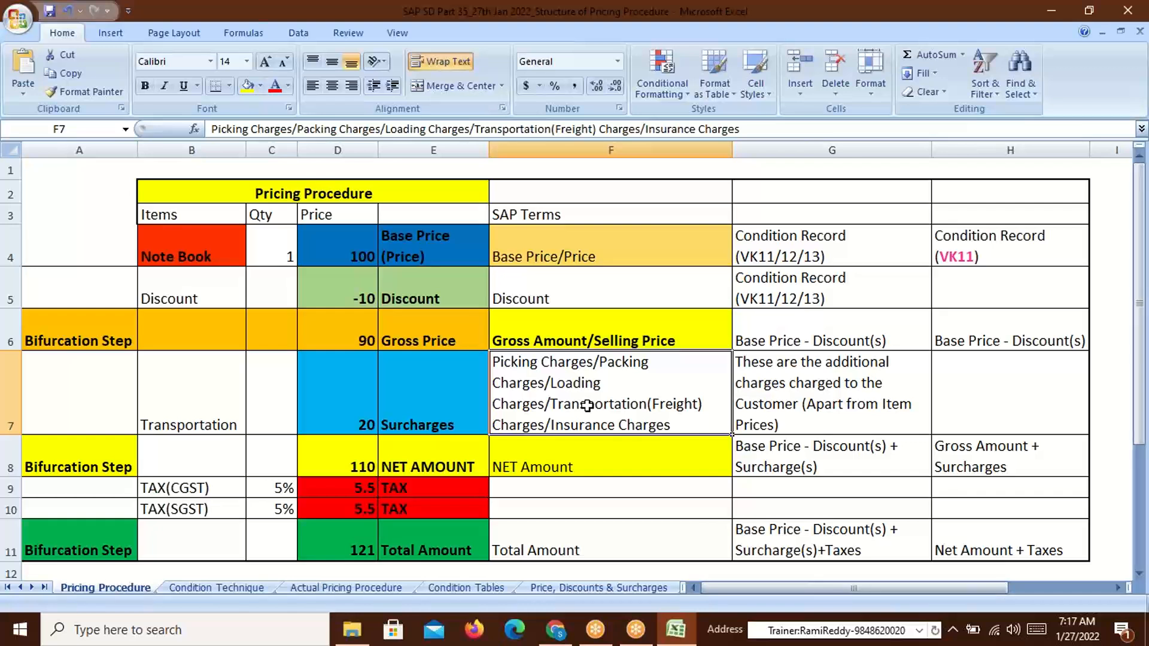
pyautogui.click(364, 346)
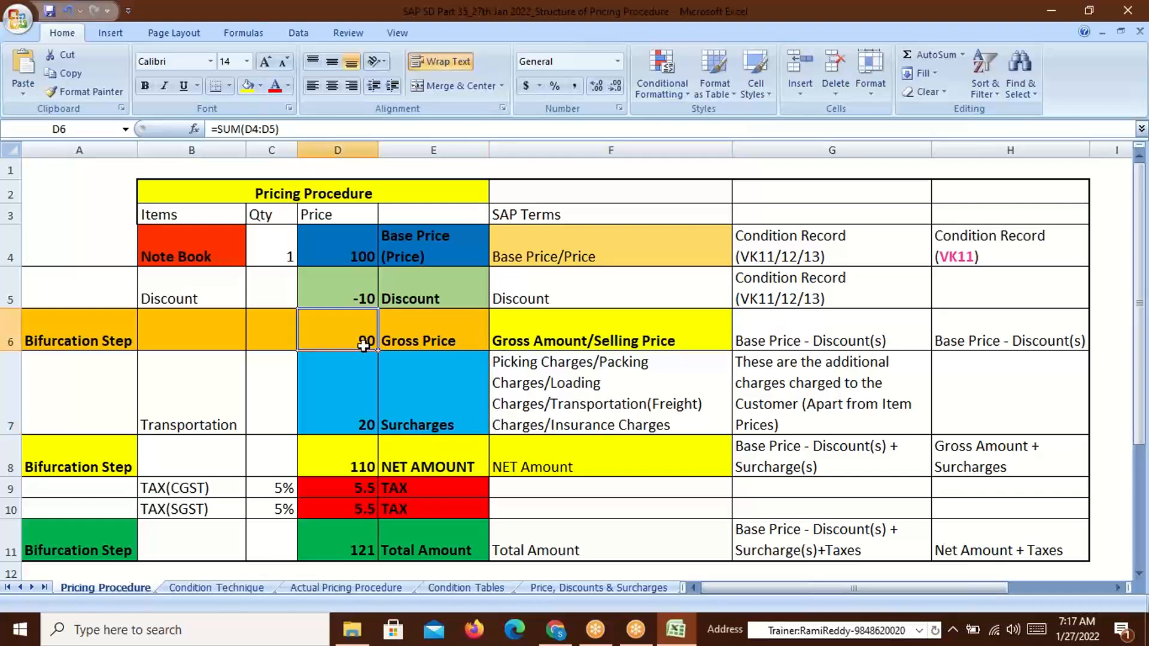
pyautogui.click(363, 426)
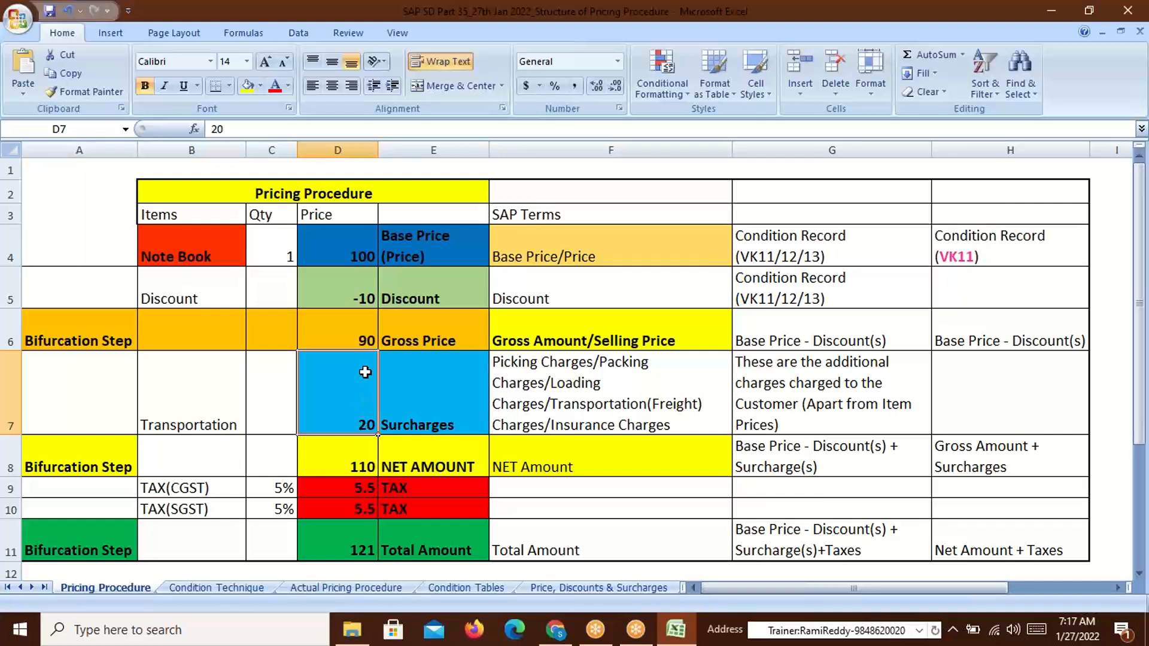
pyautogui.click(359, 337)
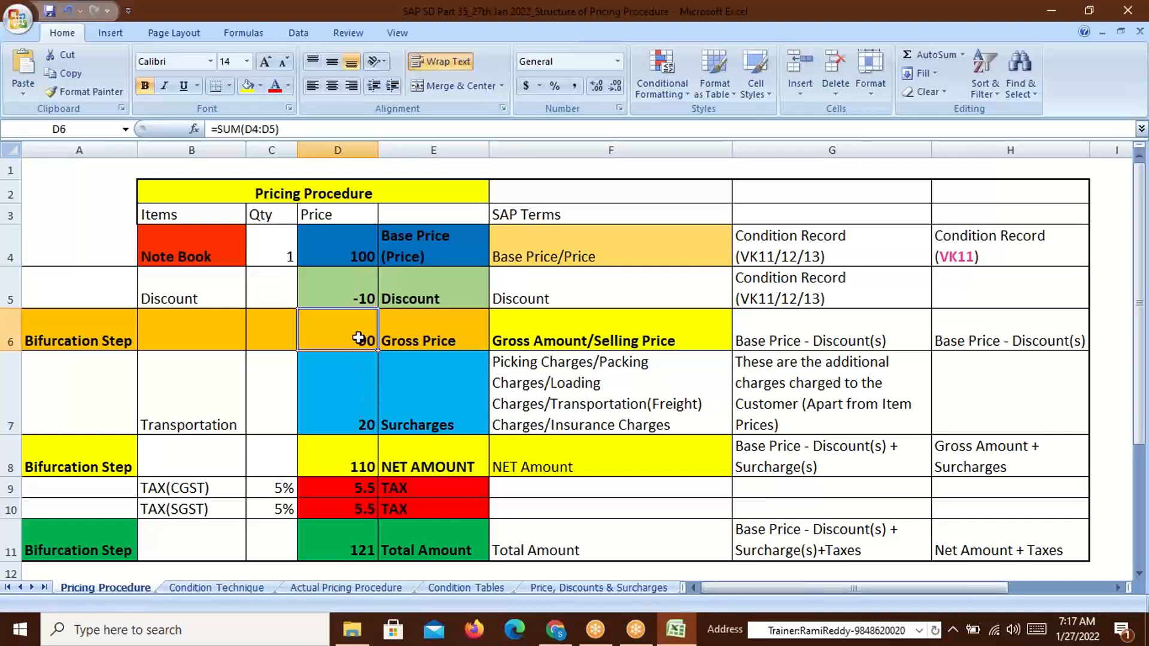
pyautogui.moveTo(359, 338); pyautogui.dragTo(365, 403)
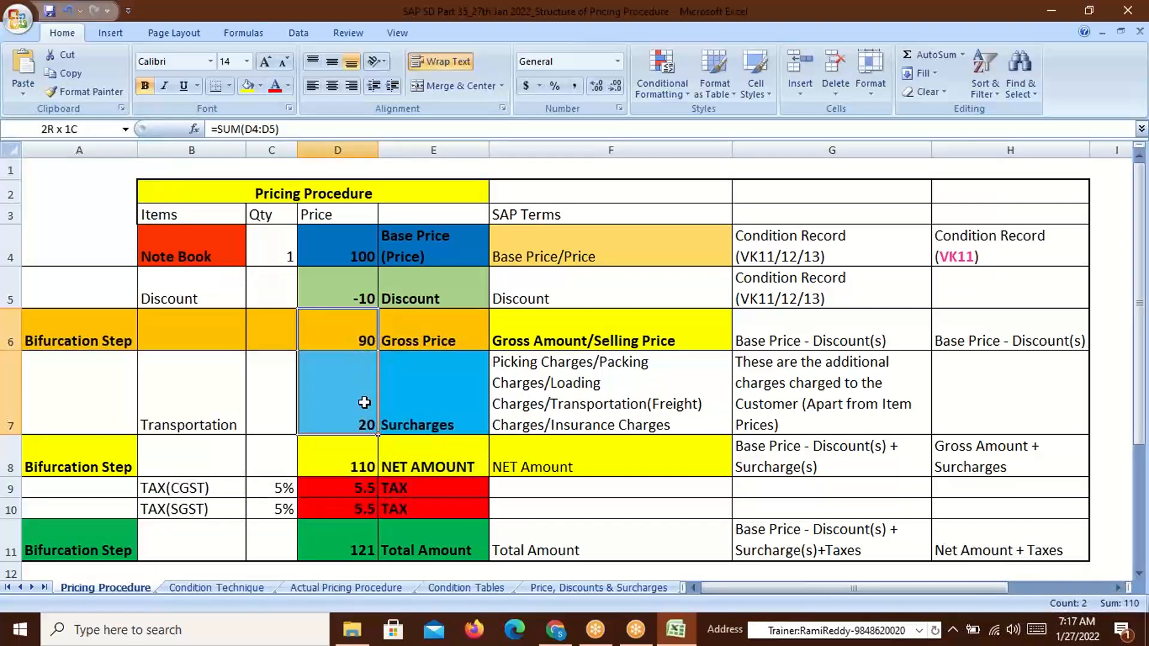
pyautogui.moveTo(365, 402); pyautogui.dragTo(368, 374)
pyautogui.click(417, 343)
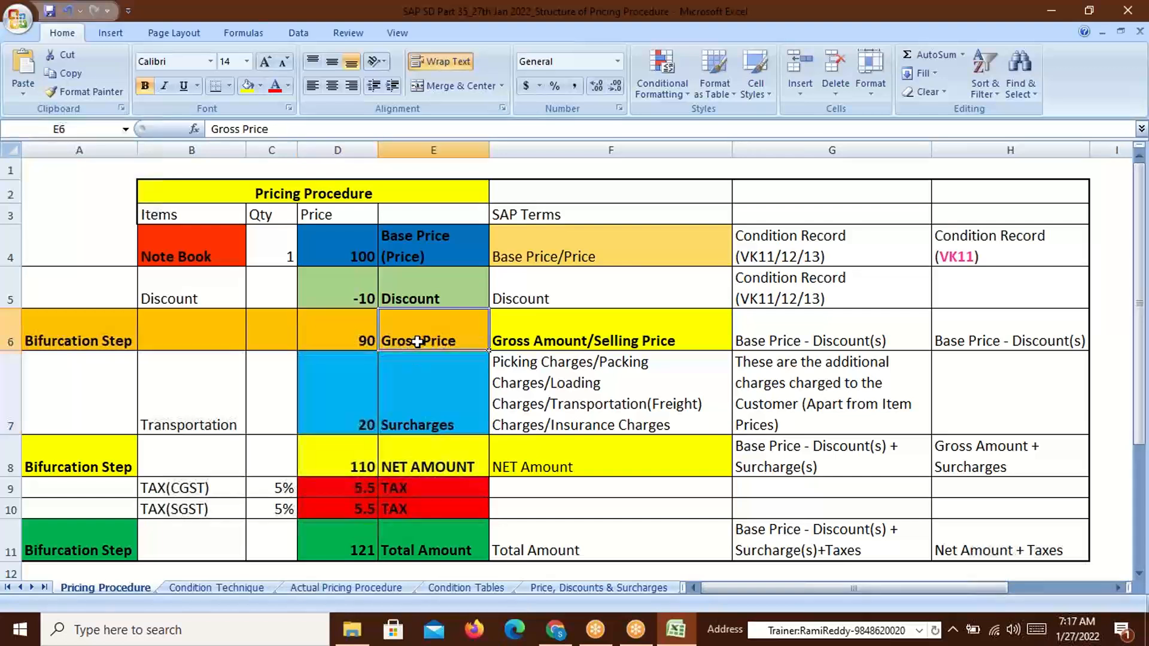
pyautogui.click(421, 468)
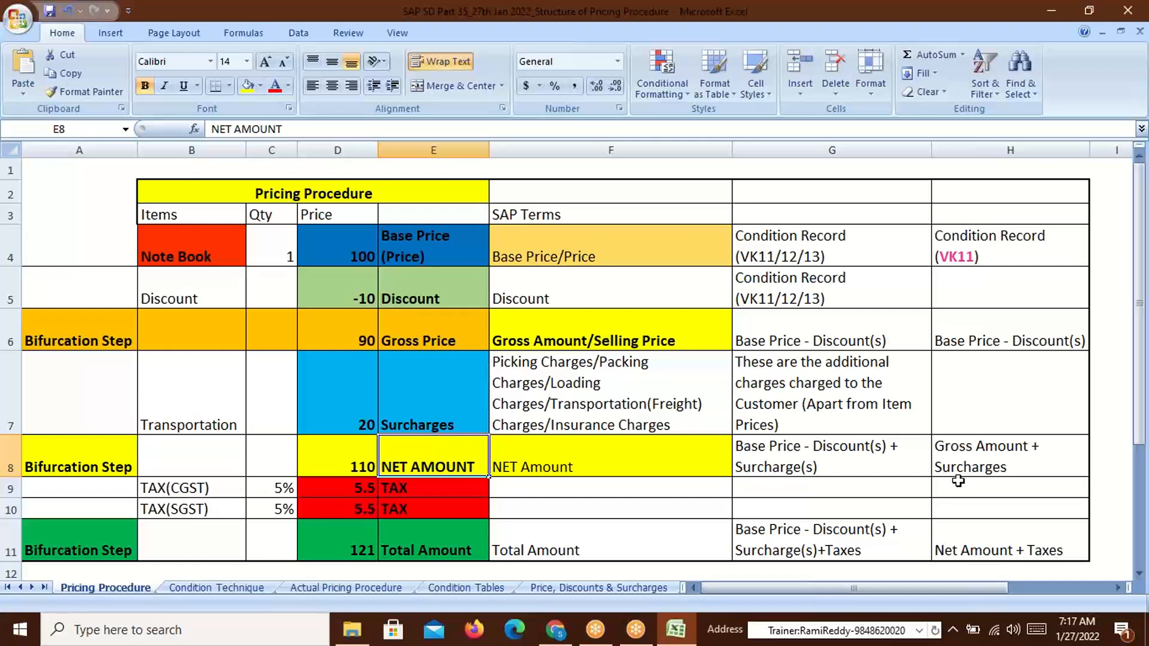
pyautogui.doubleClick(975, 449)
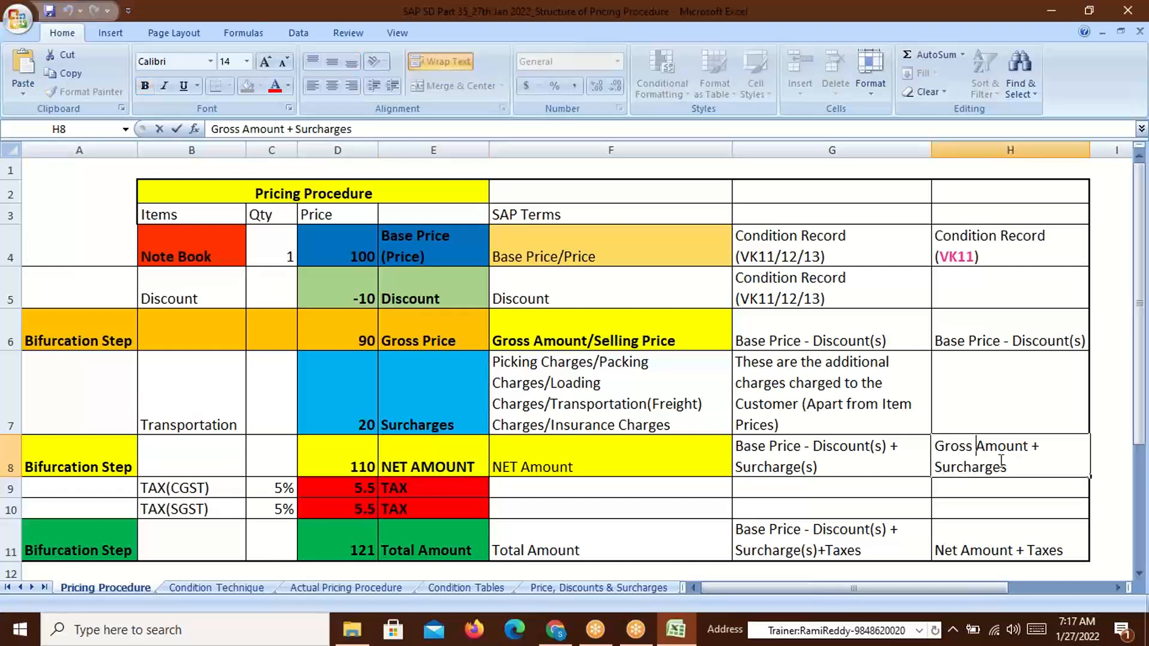
pyautogui.click(358, 341)
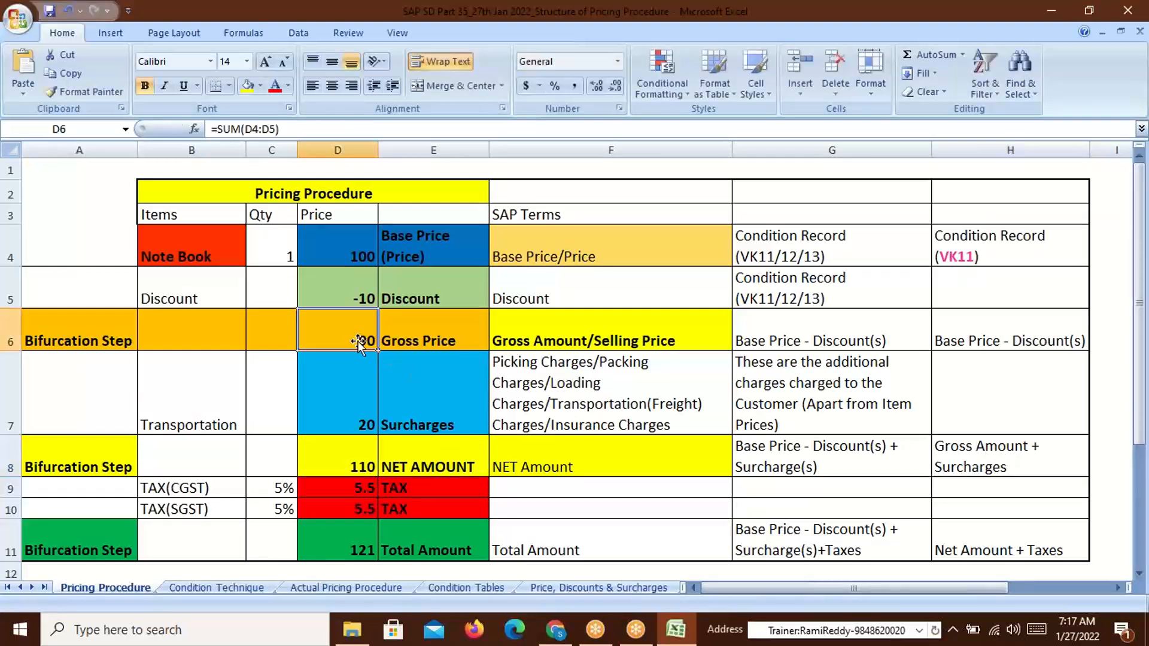
pyautogui.click(357, 422)
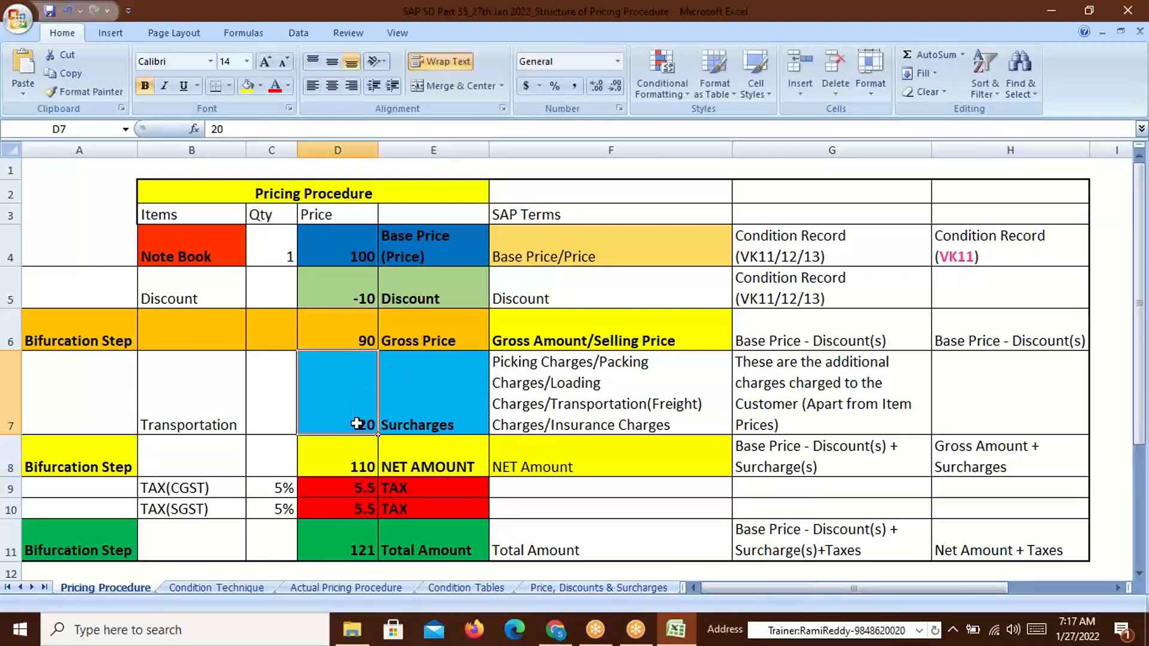
pyautogui.click(365, 473)
pyautogui.click(440, 464)
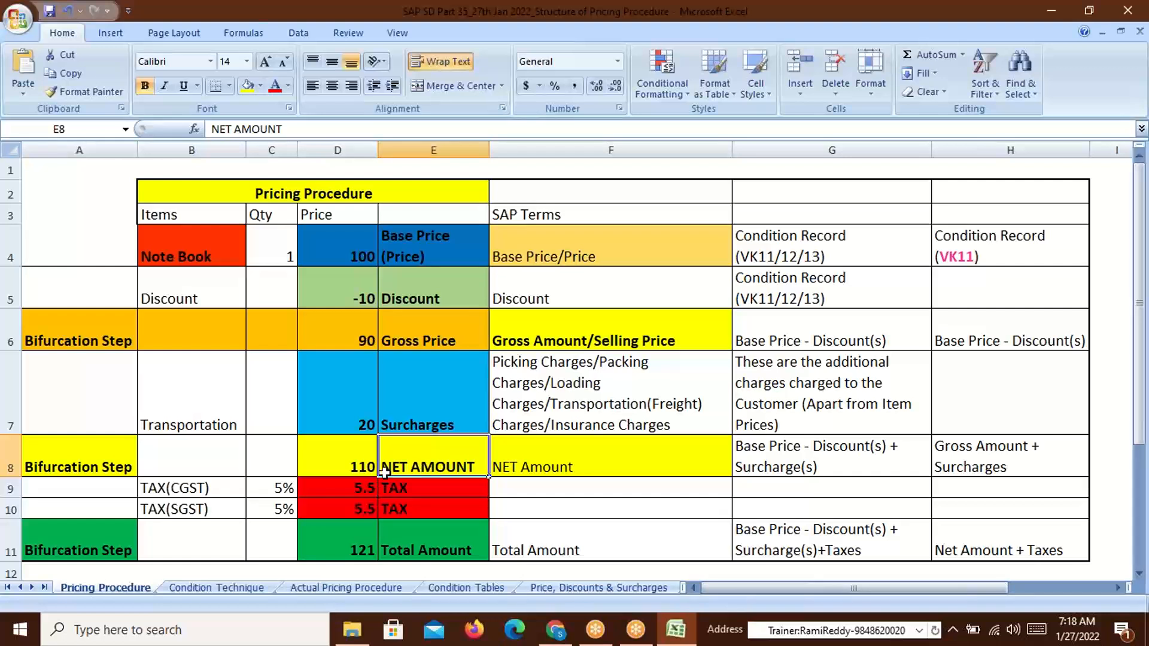
pyautogui.click(353, 464)
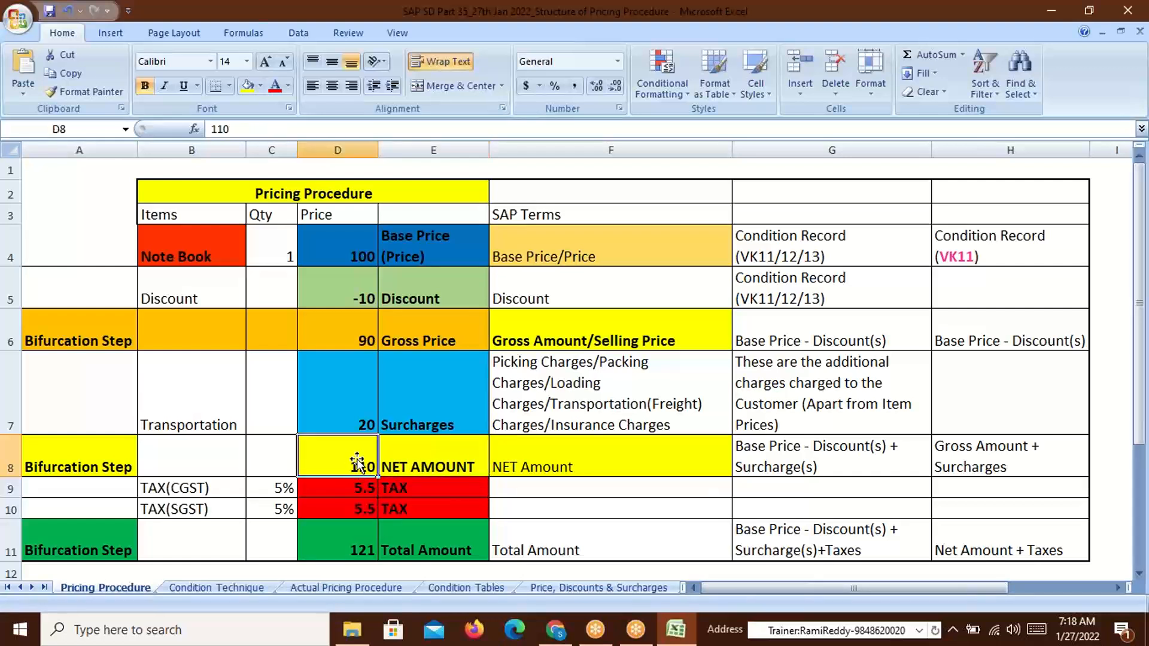
pyautogui.click(358, 257)
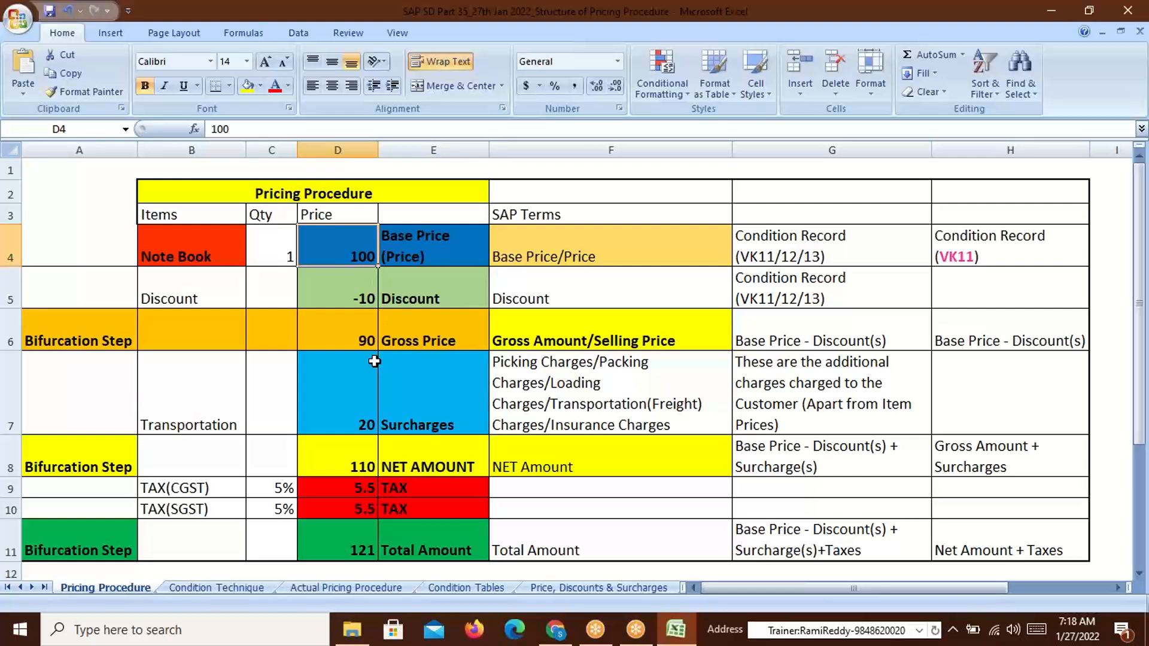
pyautogui.click(361, 342)
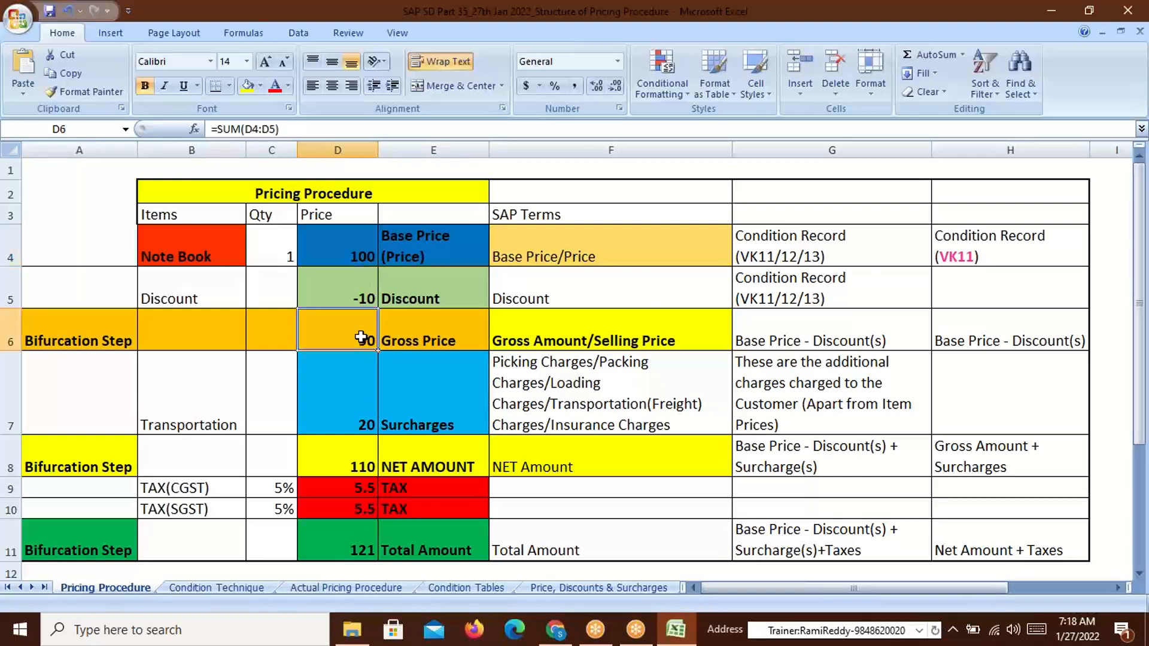
pyautogui.click(352, 468)
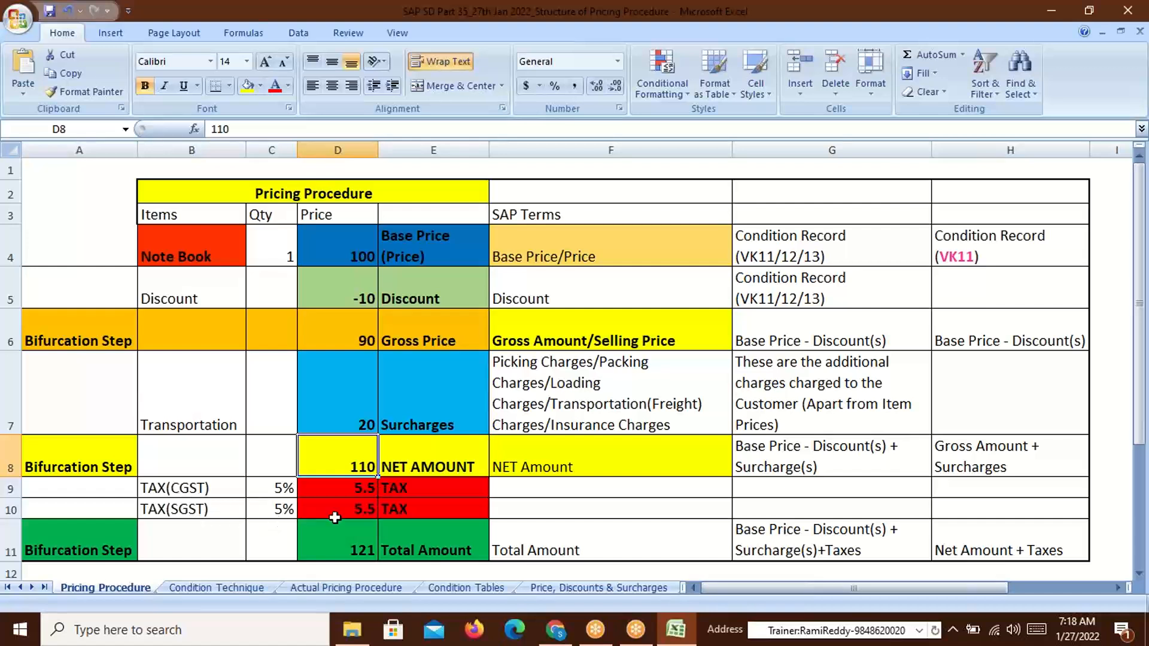
pyautogui.click(337, 492)
pyautogui.click(282, 486)
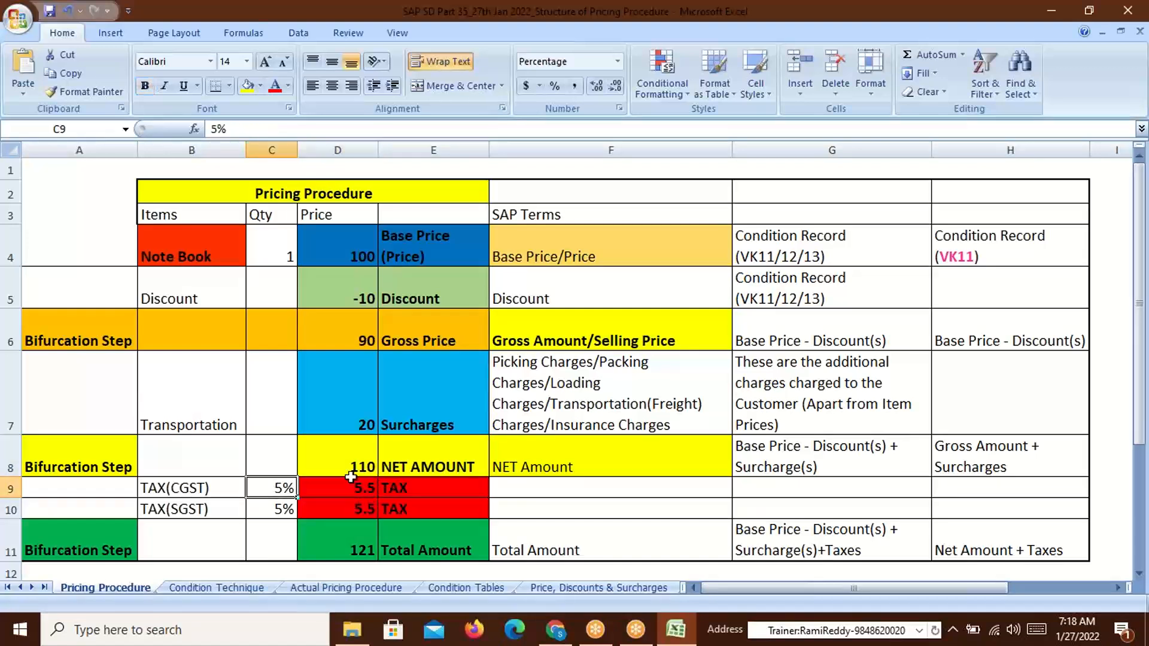
pyautogui.click(356, 466)
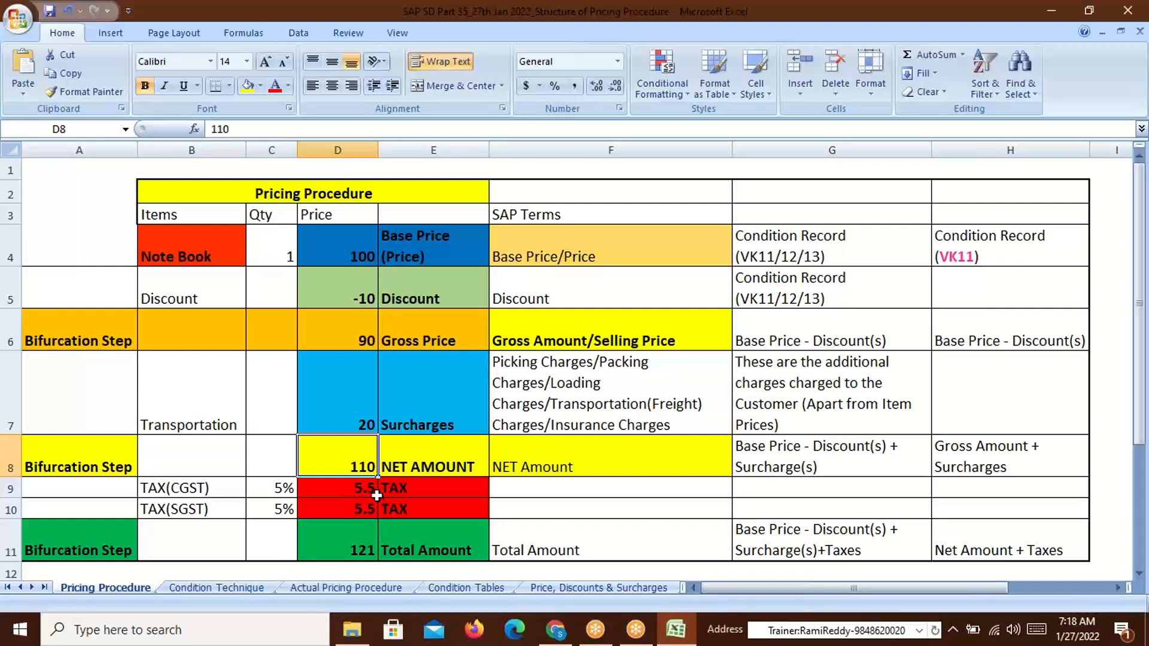
pyautogui.click(364, 510)
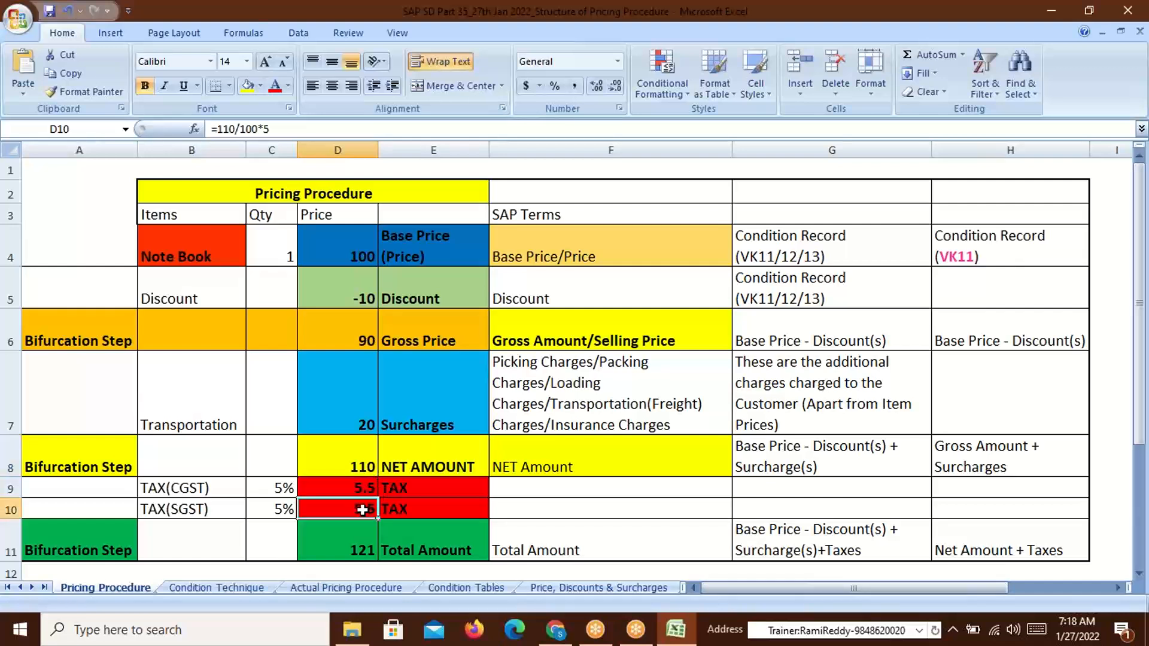
pyautogui.click(559, 464)
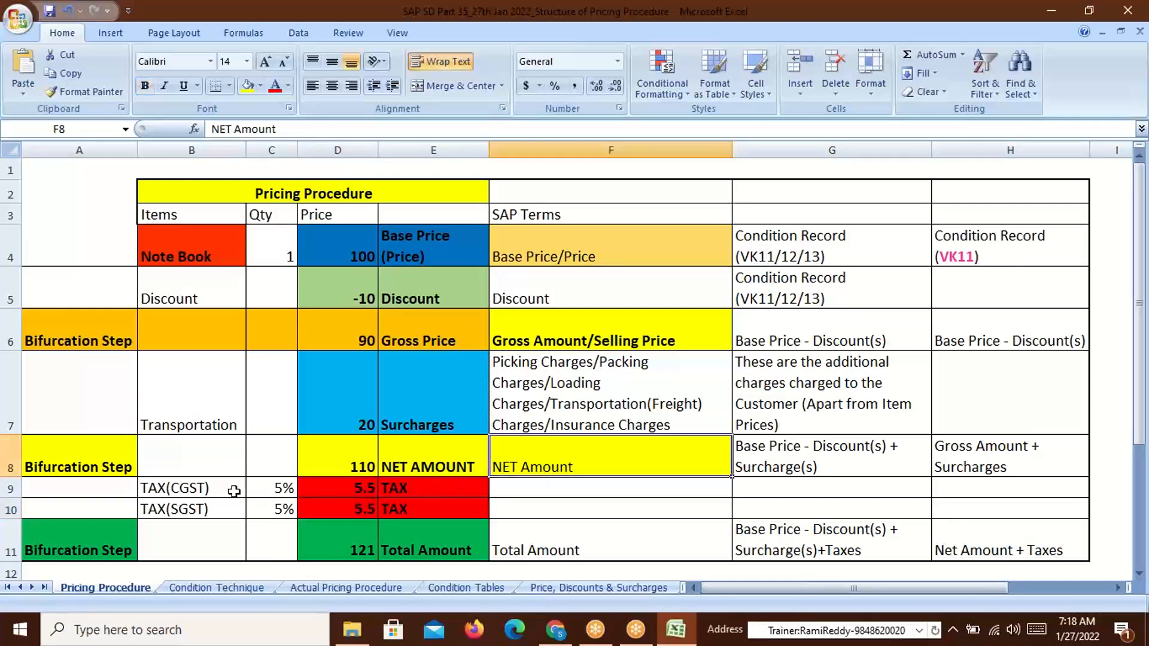
pyautogui.moveTo(359, 489); pyautogui.dragTo(359, 506)
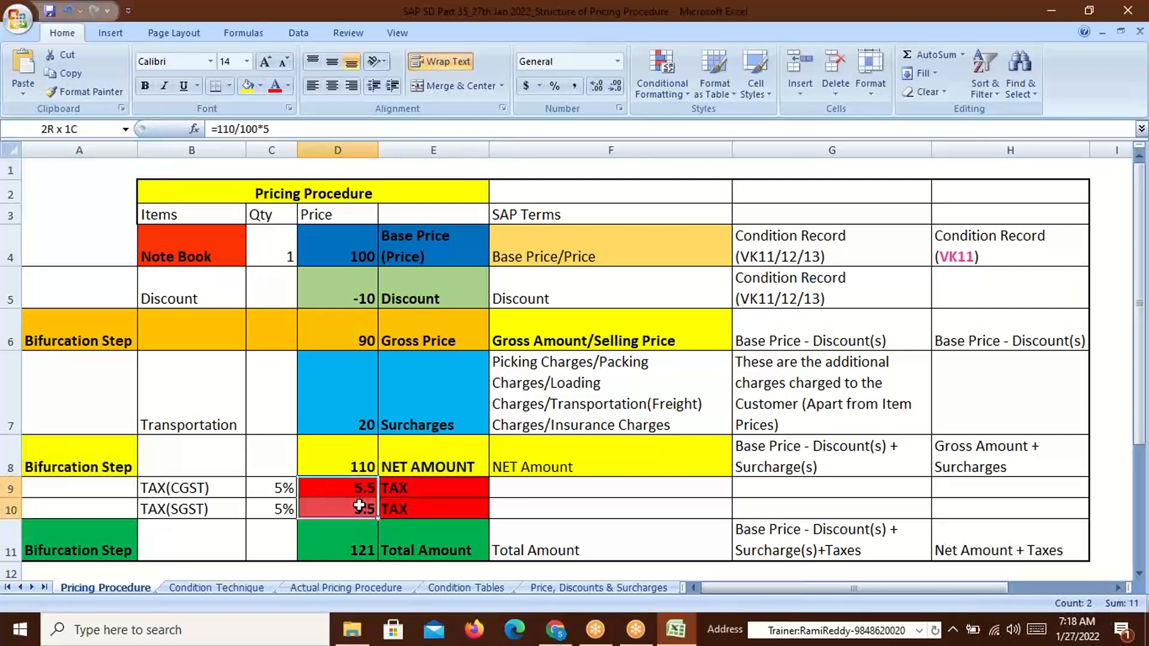
pyautogui.click(418, 546)
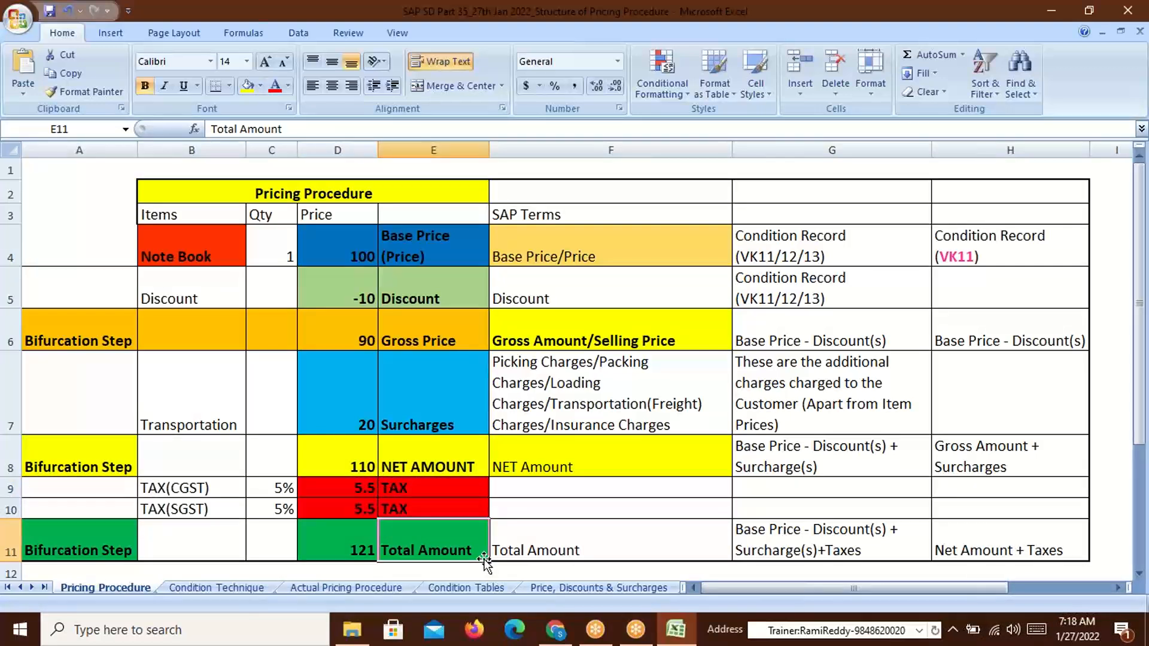
pyautogui.click(194, 253)
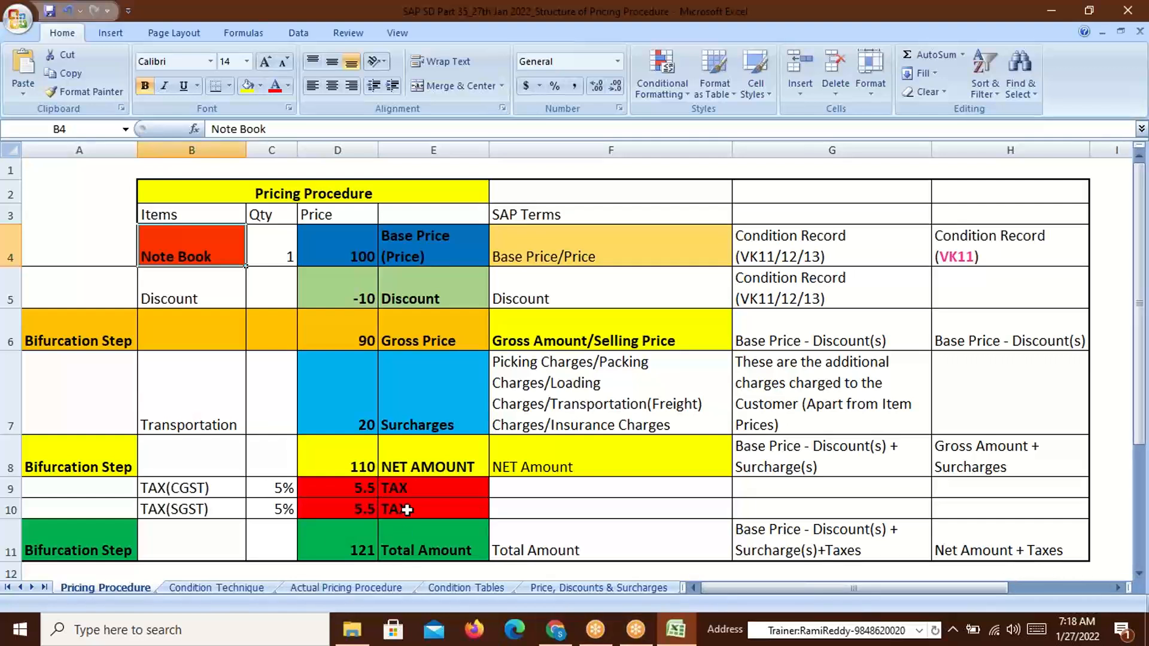
pyautogui.click(418, 468)
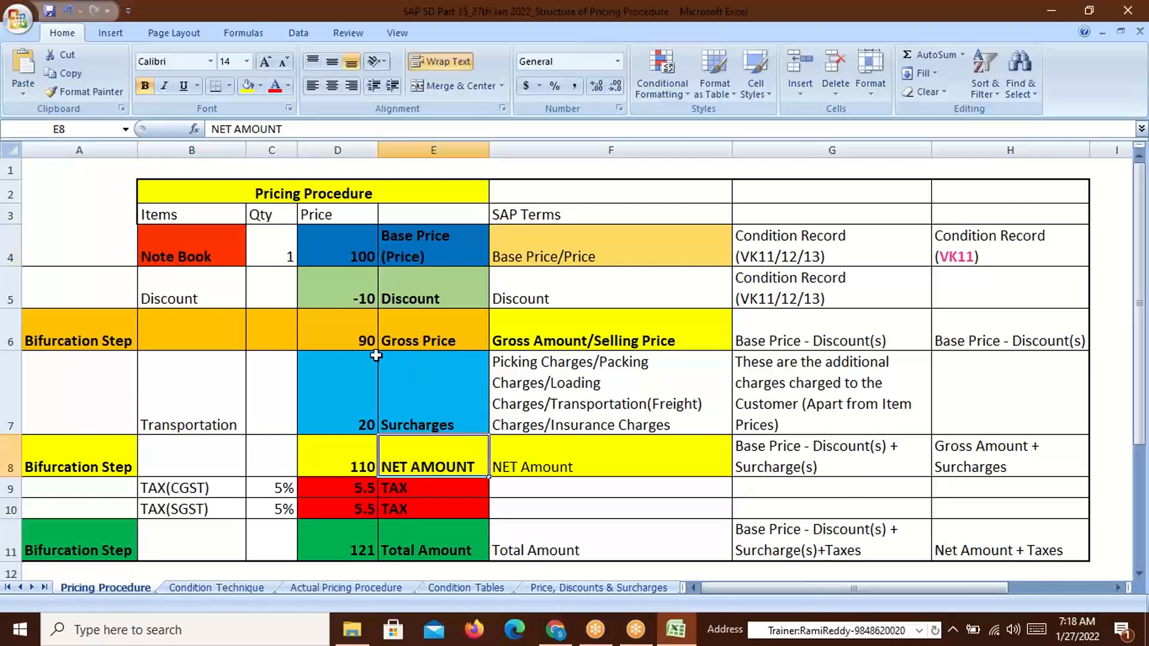
pyautogui.click(433, 425)
pyautogui.click(413, 343)
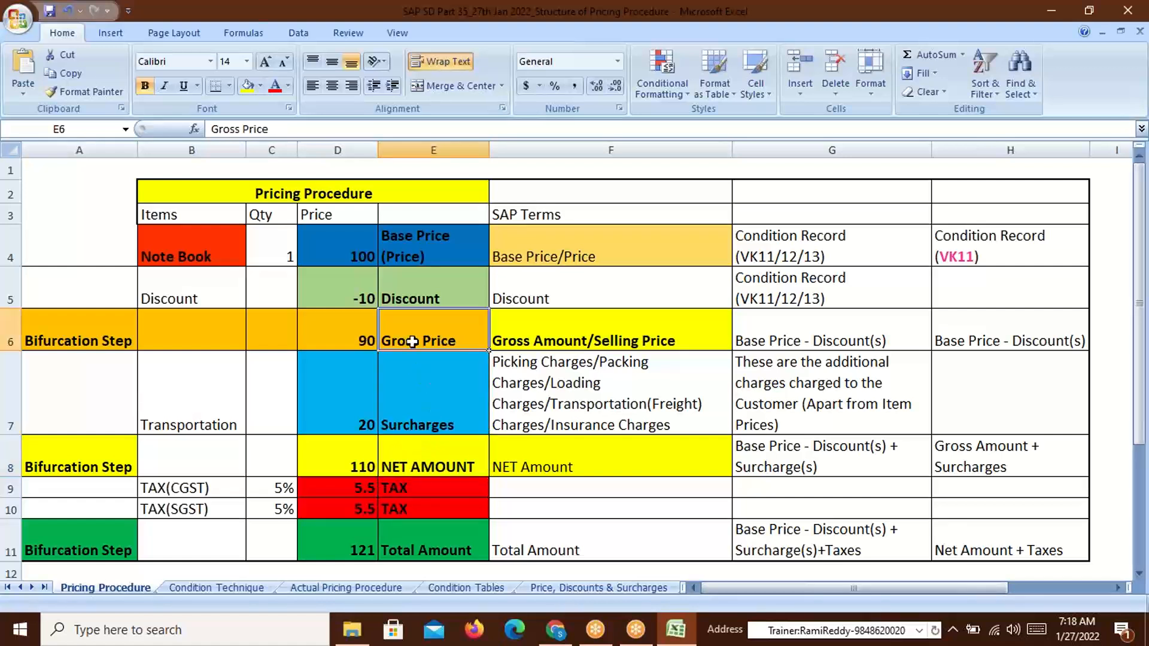
pyautogui.click(992, 470)
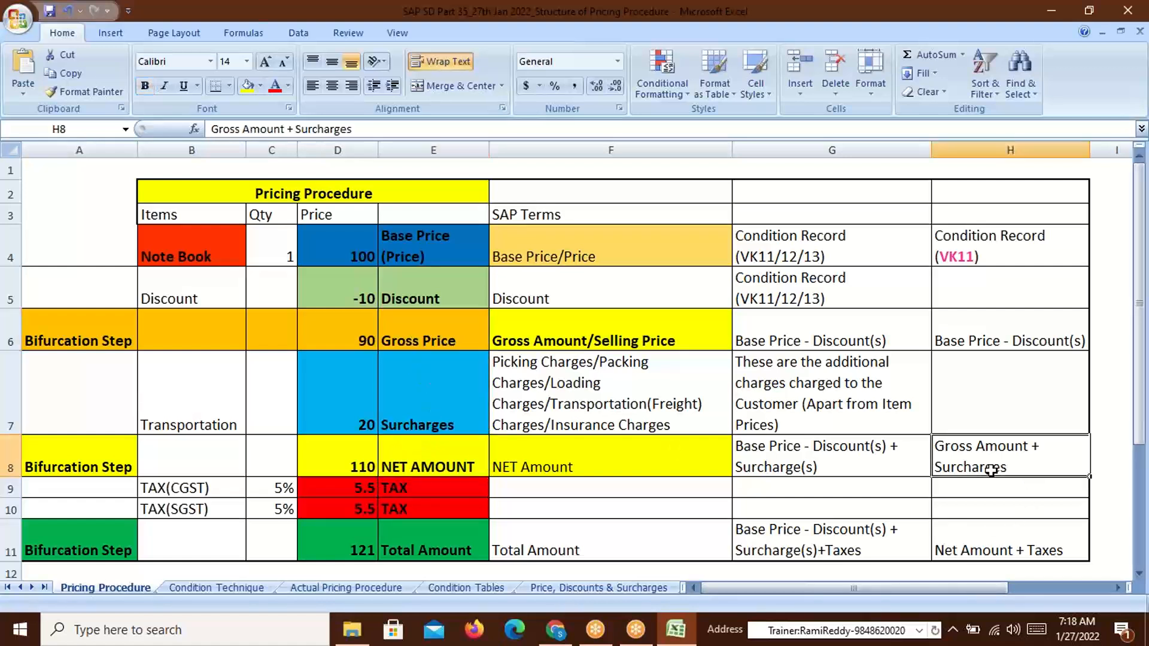
pyautogui.click(425, 550)
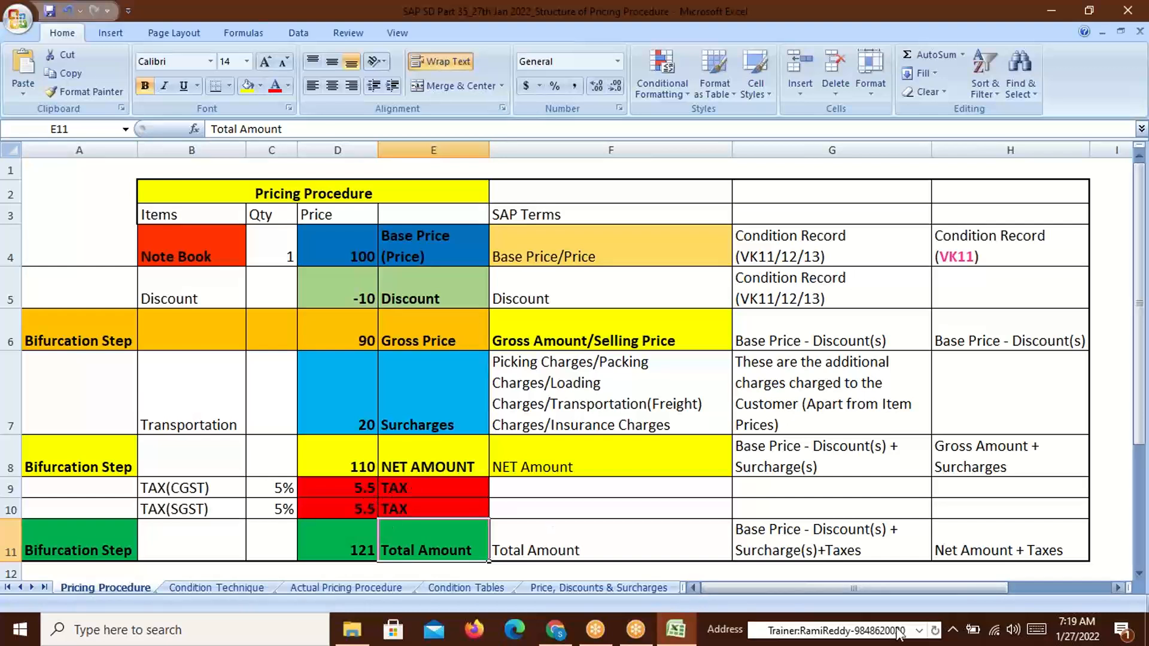
pyautogui.click(967, 554)
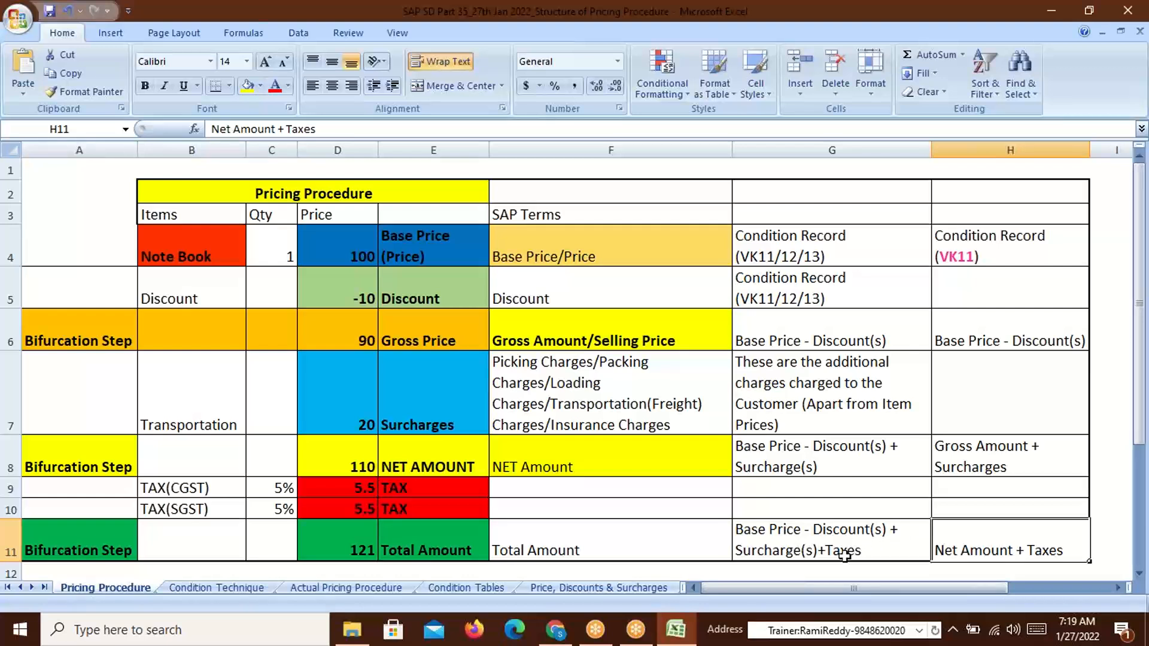
pyautogui.click(431, 467)
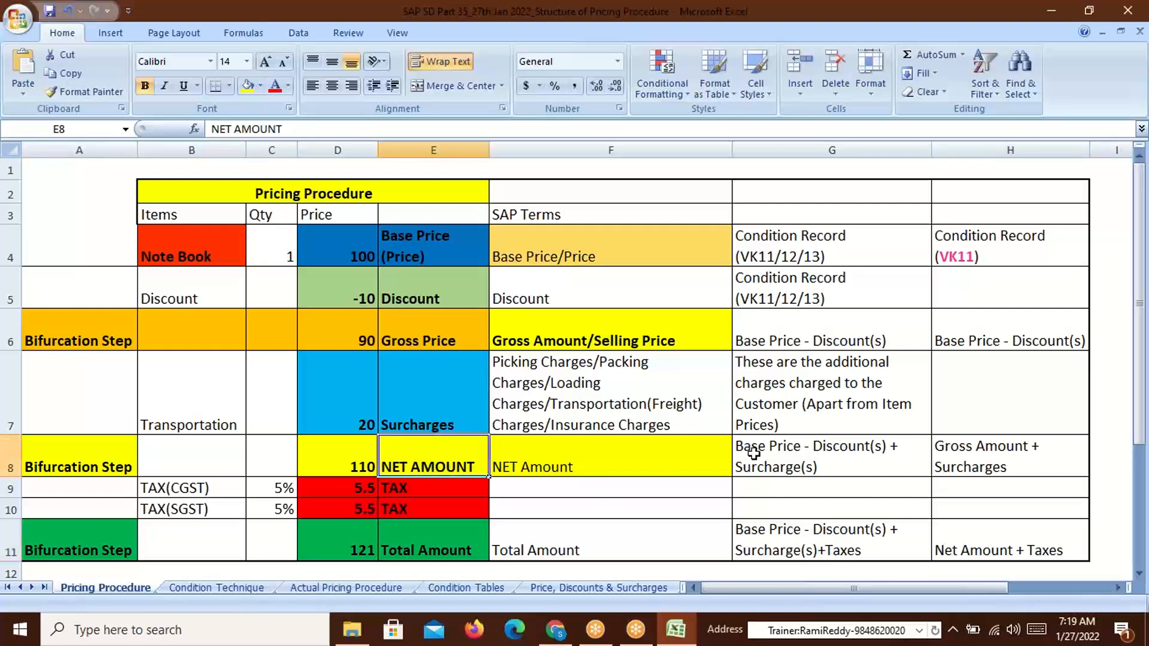
pyautogui.click(361, 249)
pyautogui.click(358, 292)
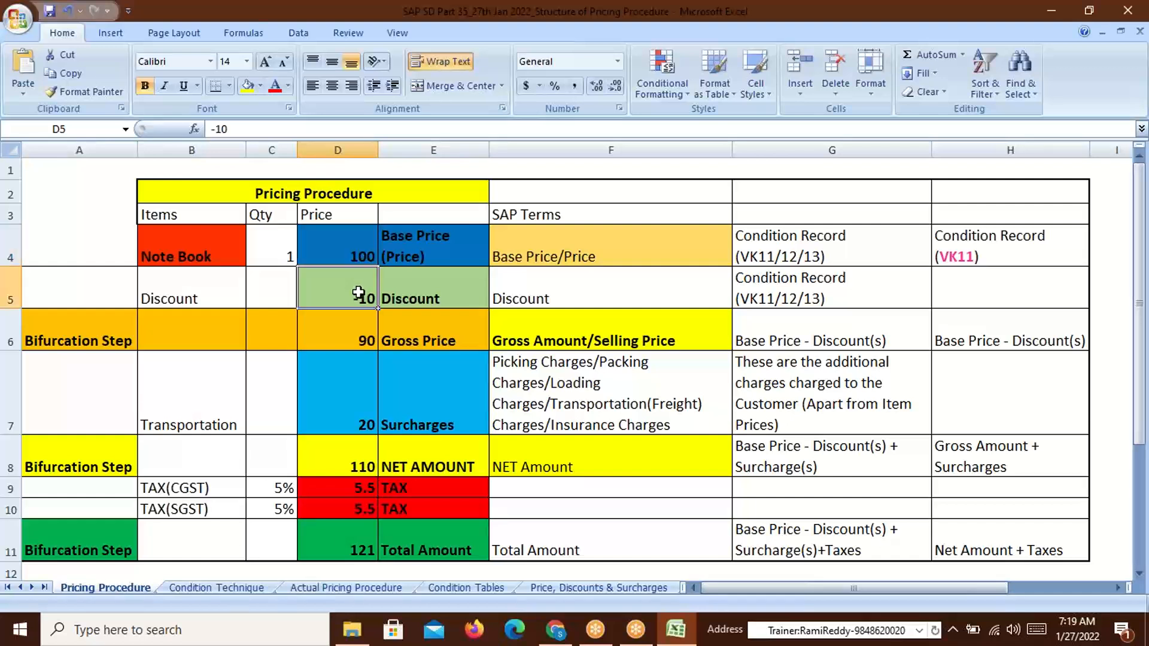
pyautogui.click(350, 328)
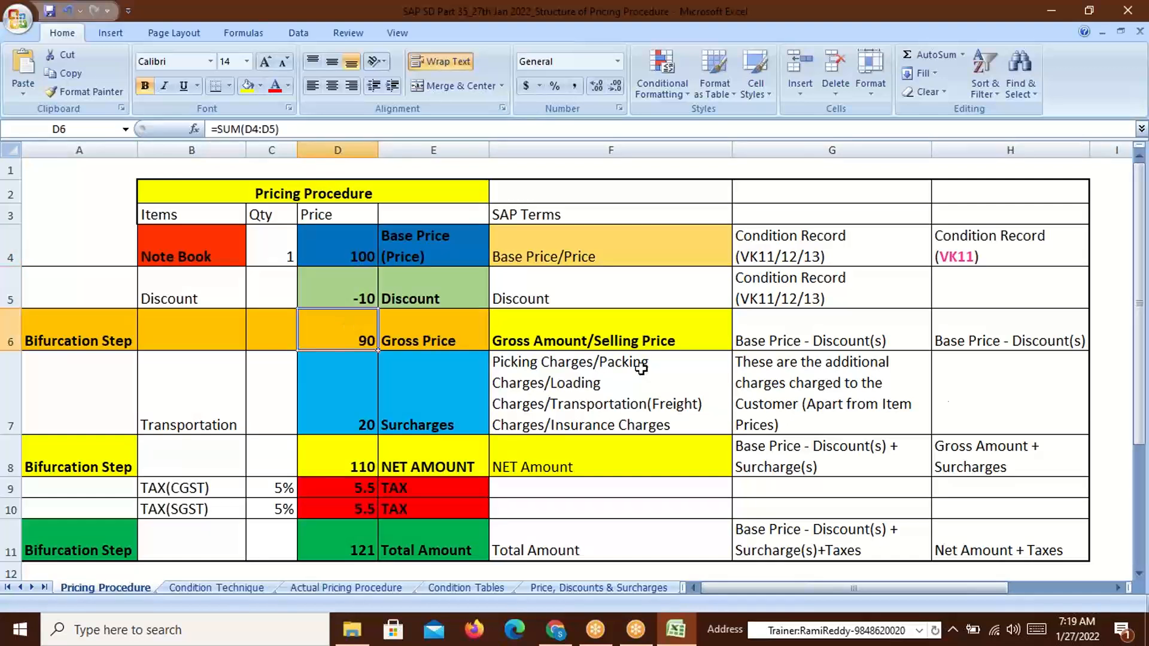
pyautogui.click(1038, 354)
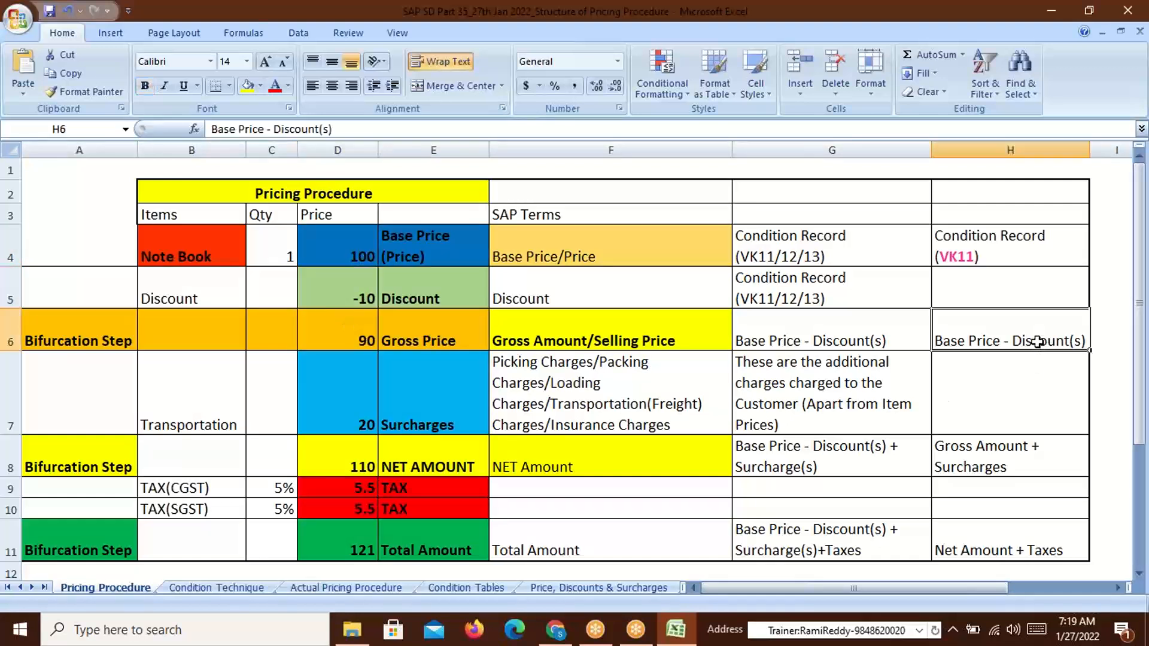
pyautogui.click(753, 461)
pyautogui.click(340, 298)
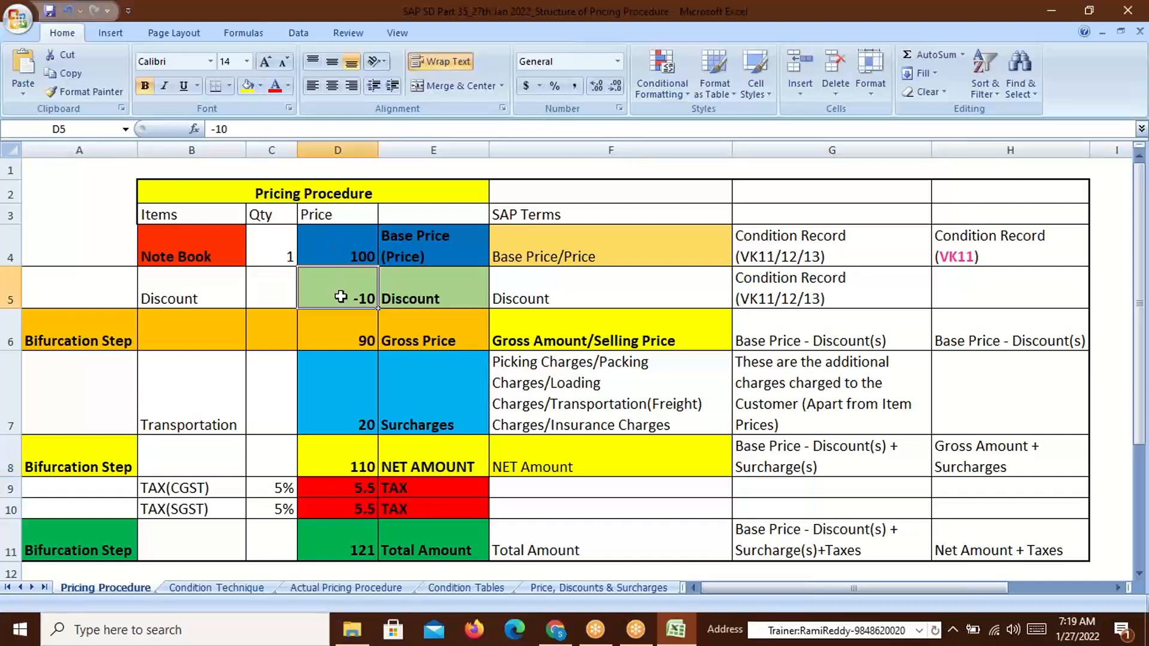
pyautogui.click(368, 417)
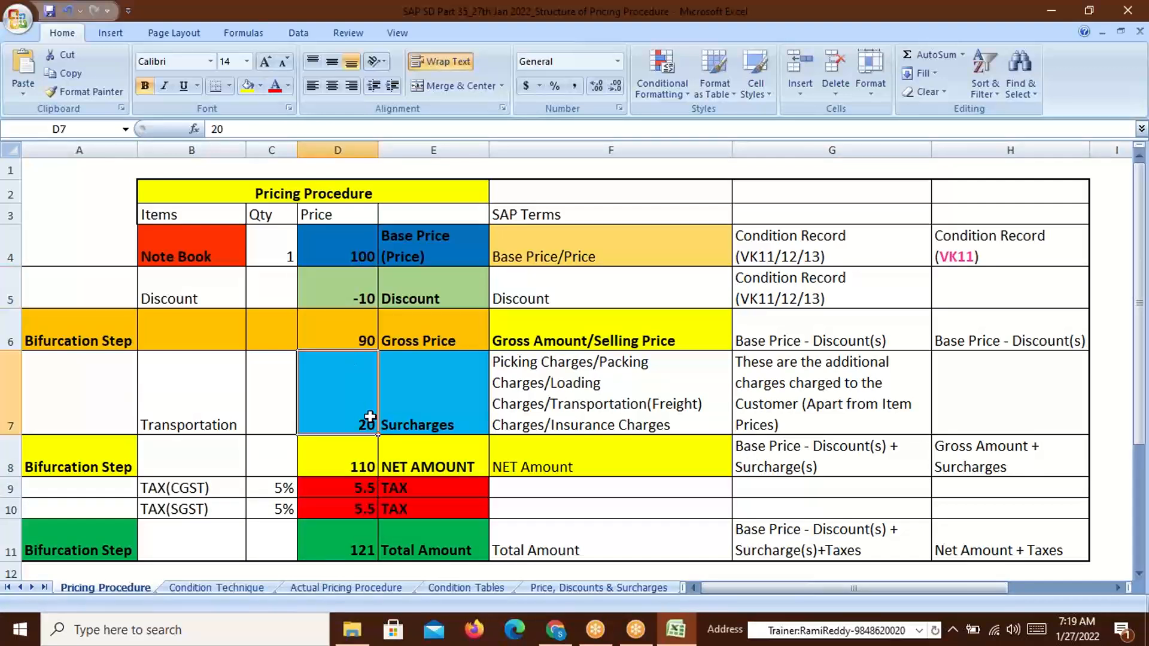
pyautogui.click(826, 466)
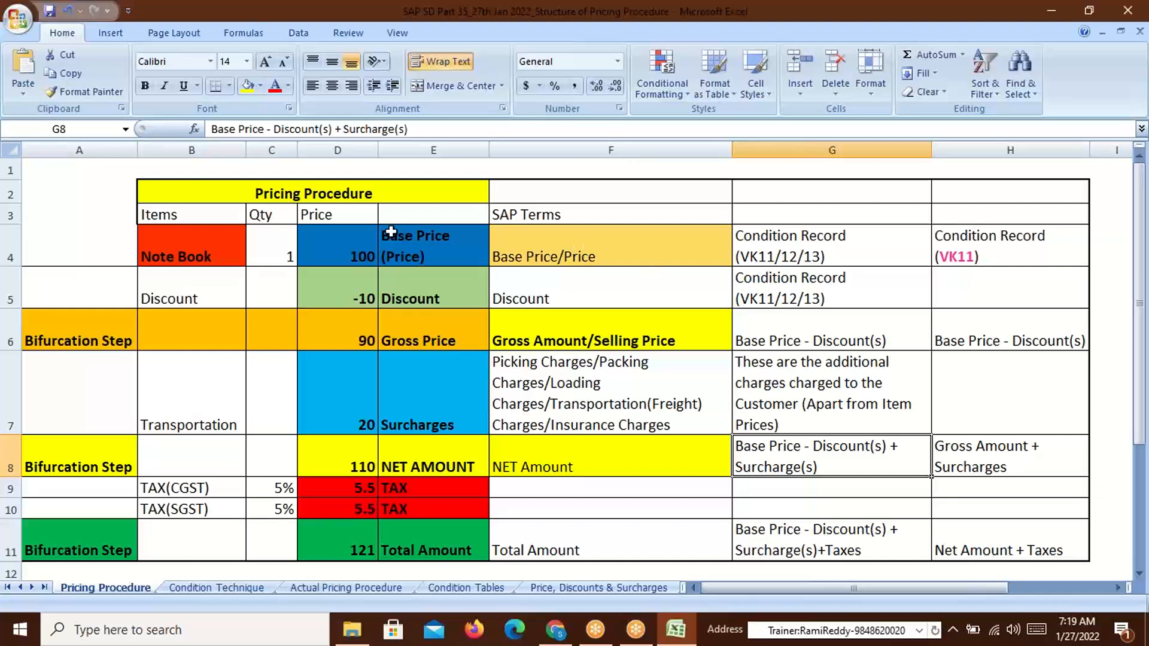
pyautogui.moveTo(279, 257); pyautogui.dragTo(637, 259)
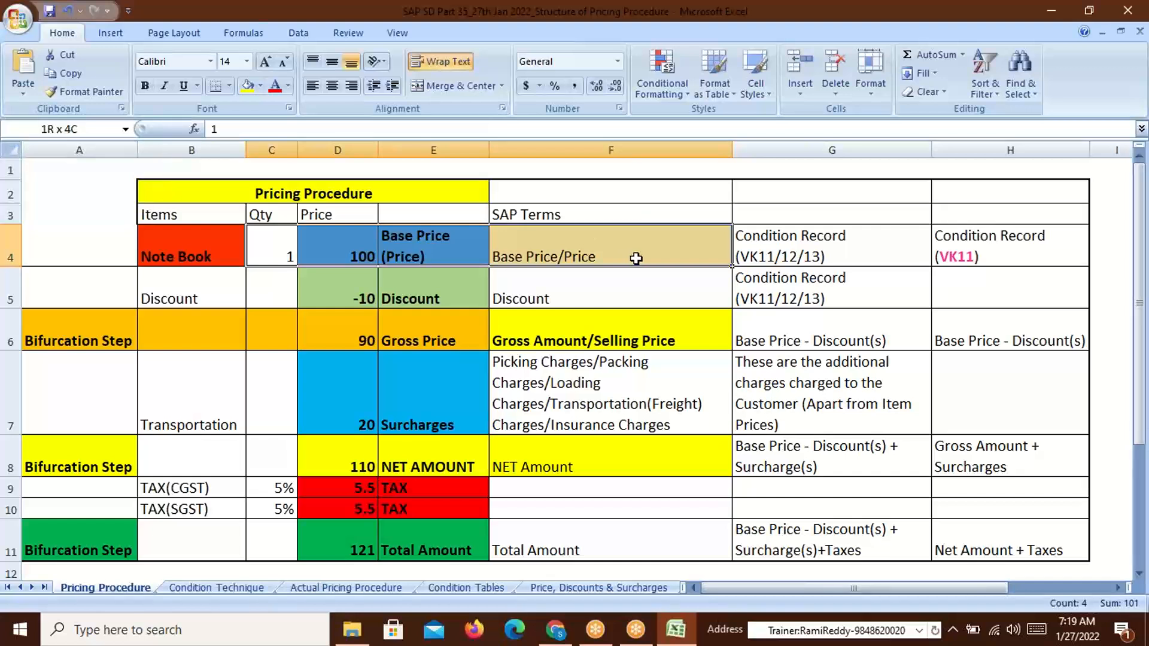
pyautogui.click(346, 291)
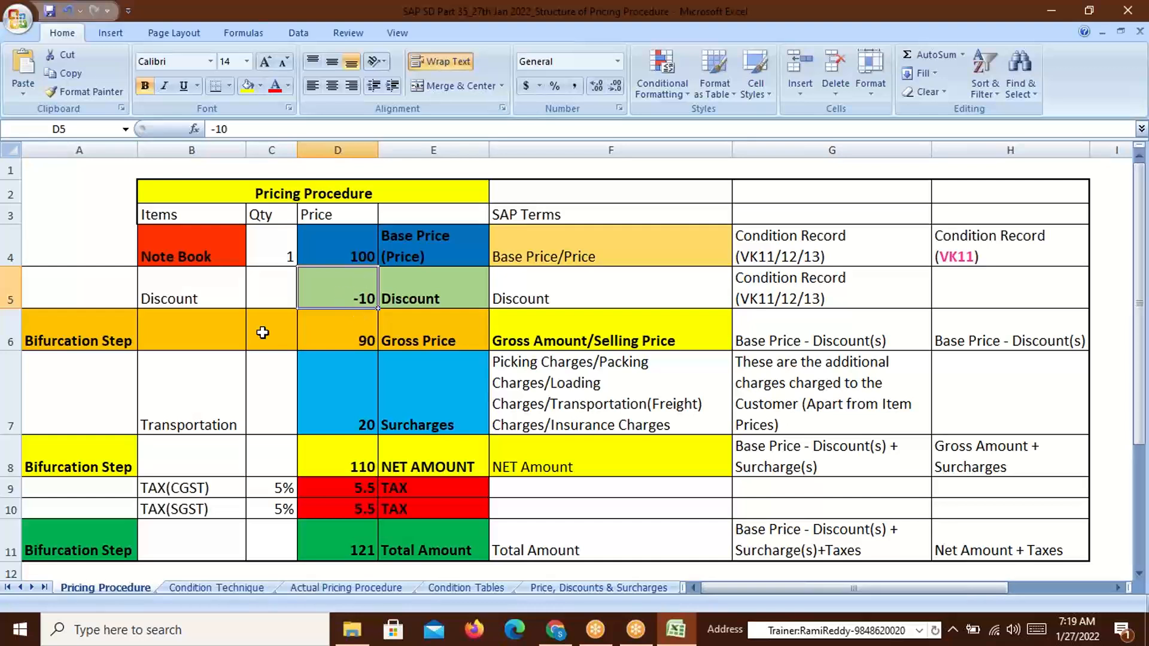
pyautogui.click(370, 342)
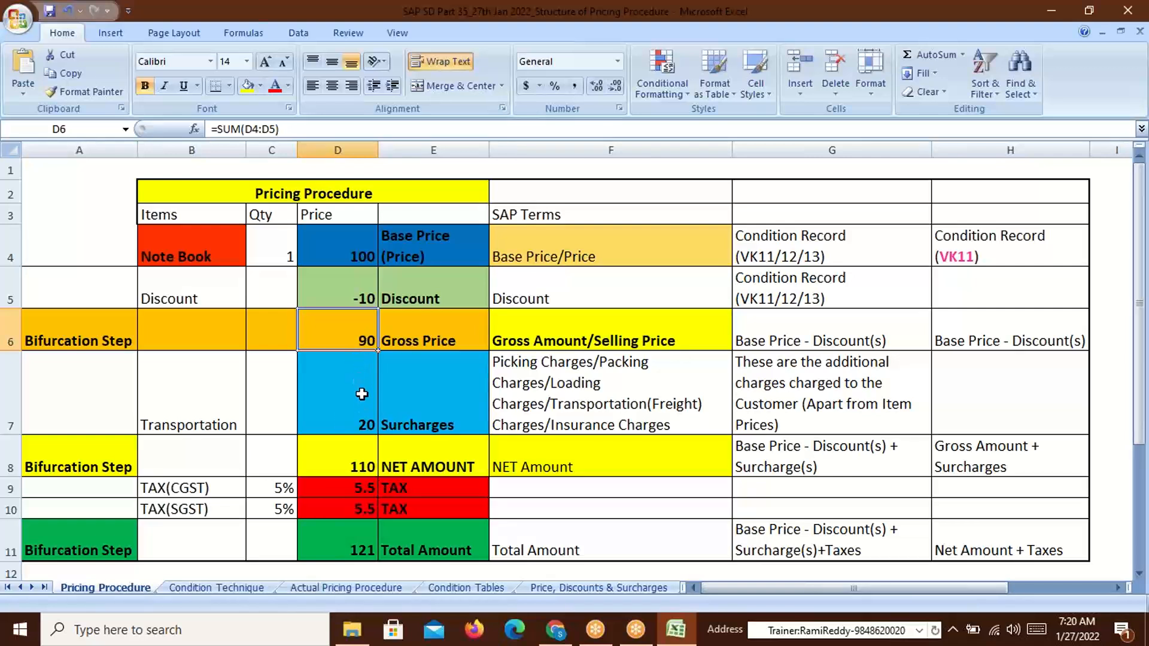
pyautogui.click(354, 430)
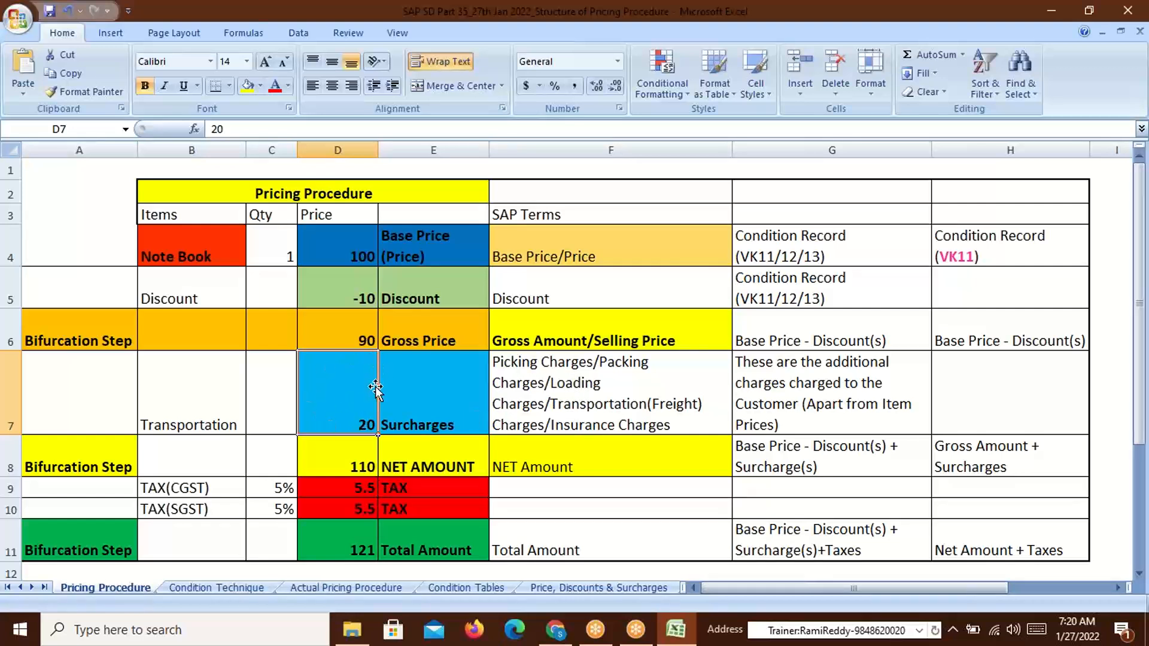
pyautogui.click(520, 345)
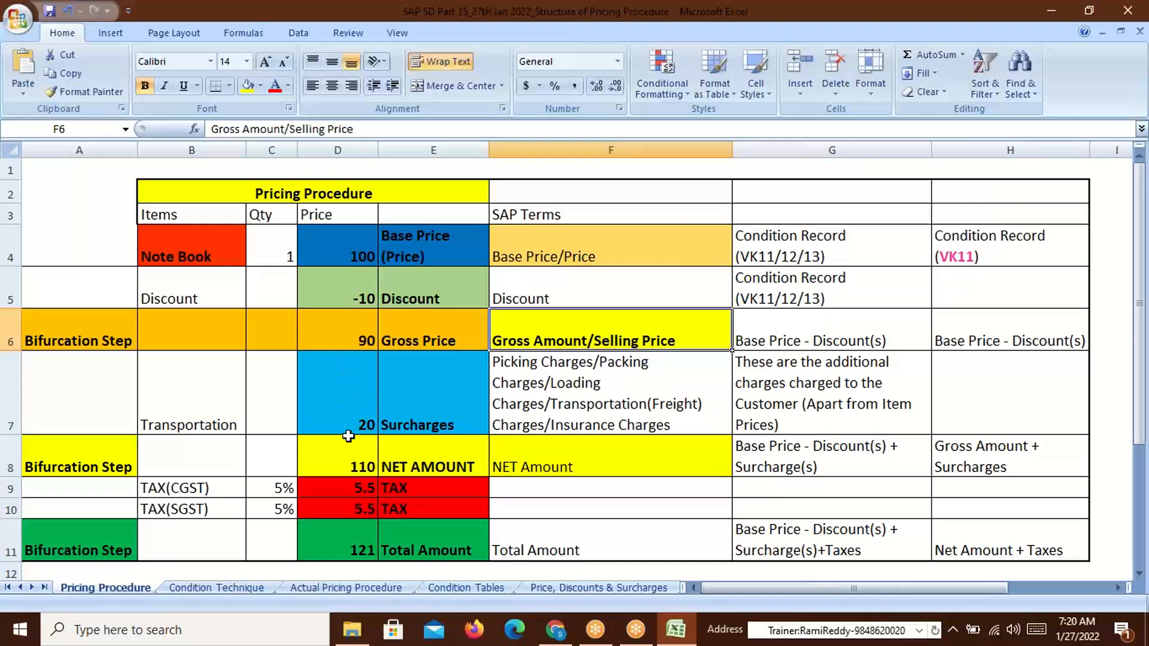
pyautogui.click(350, 470)
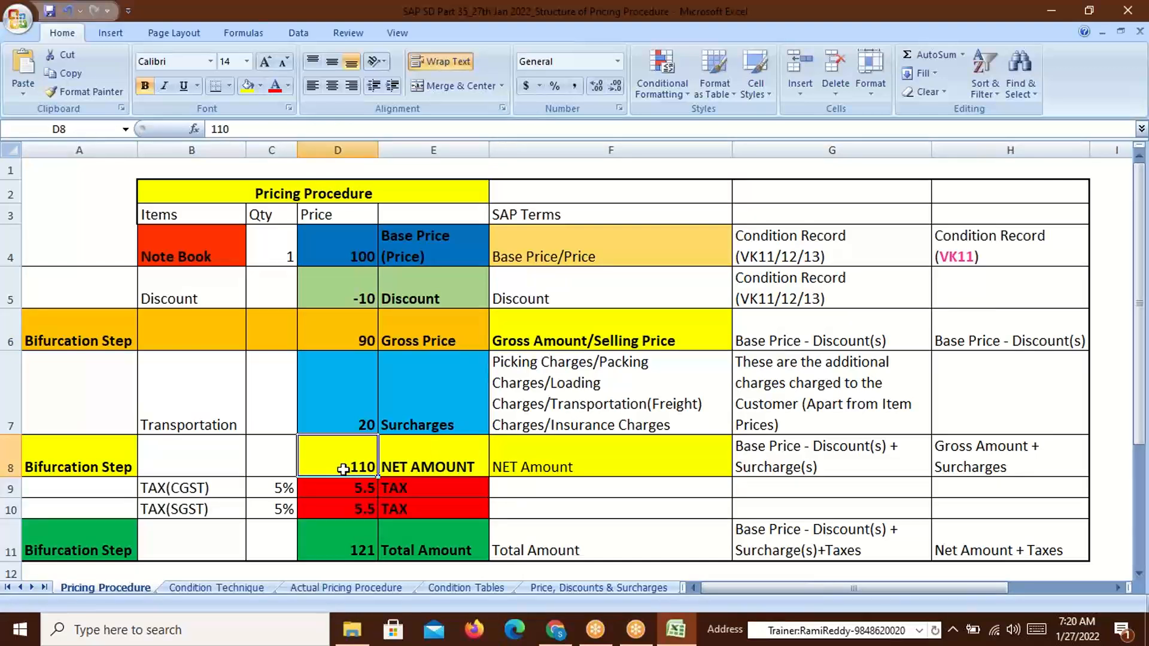
pyautogui.click(82, 339)
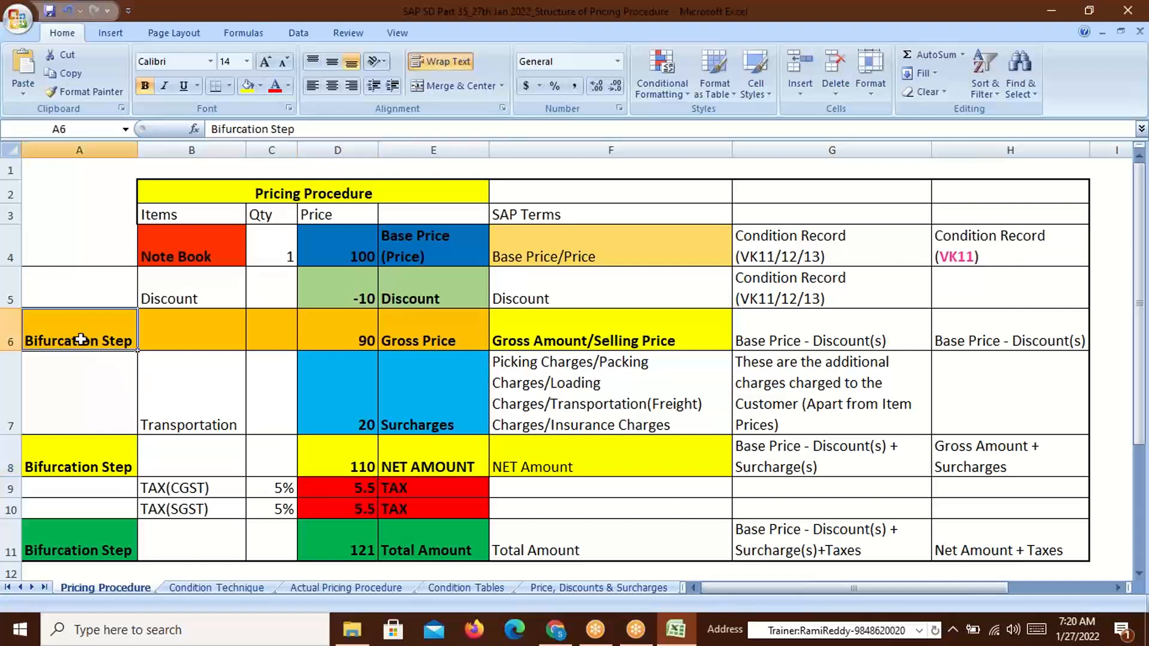
pyautogui.click(75, 465)
pyautogui.click(79, 544)
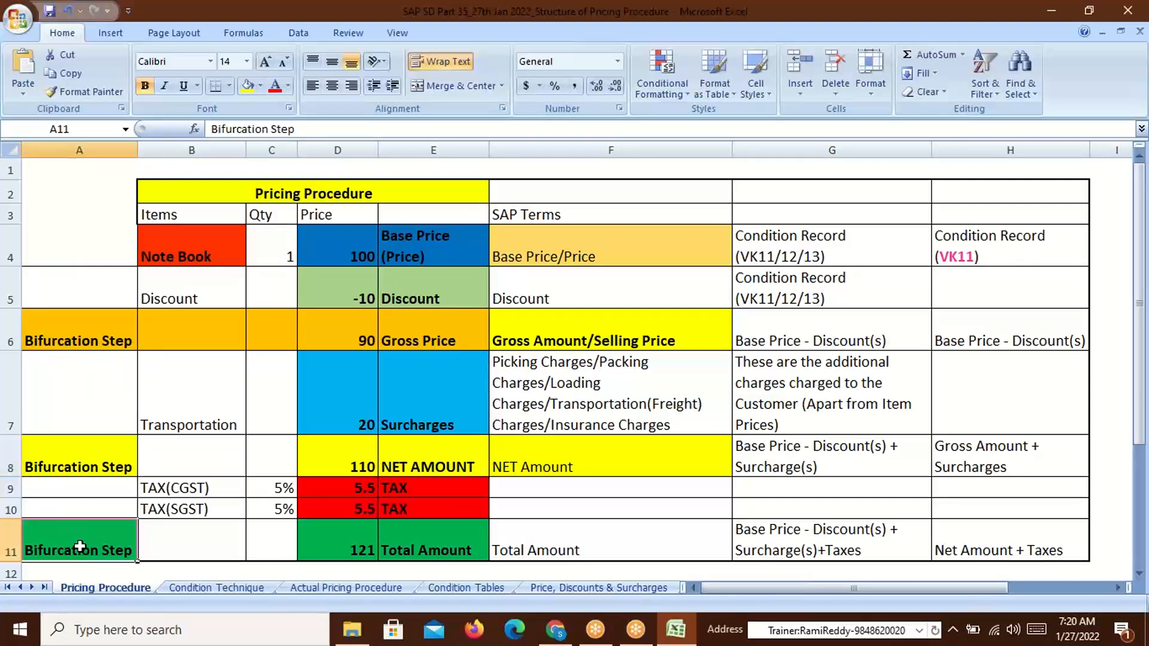
pyautogui.click(97, 333)
pyautogui.click(84, 465)
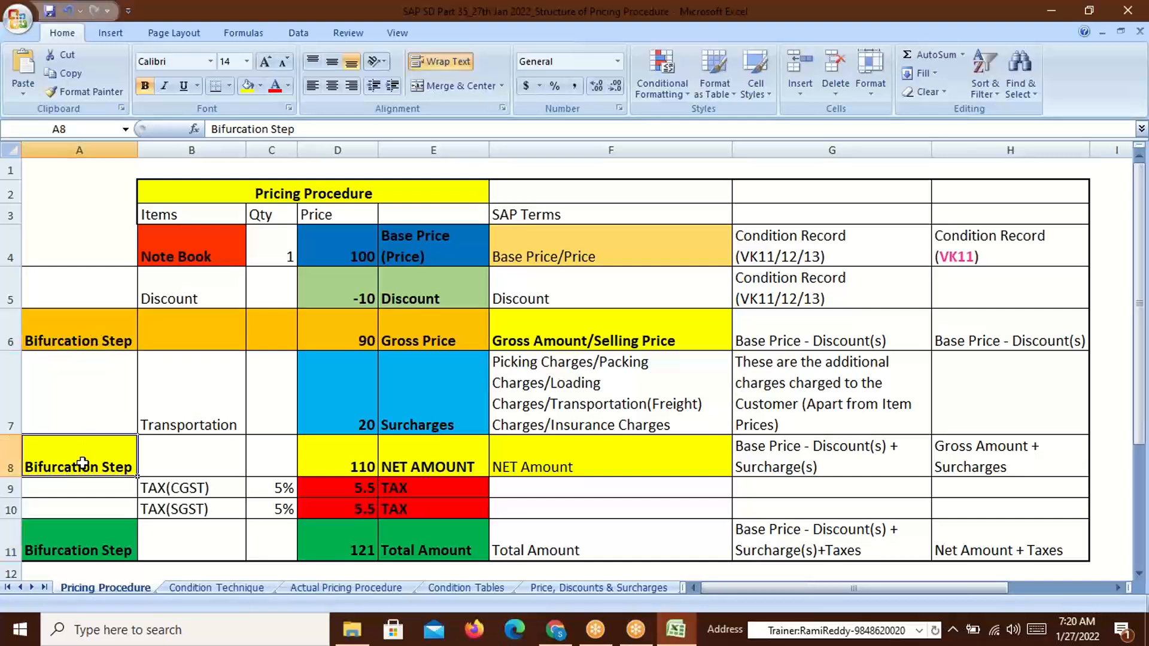
pyautogui.click(96, 545)
pyautogui.click(91, 339)
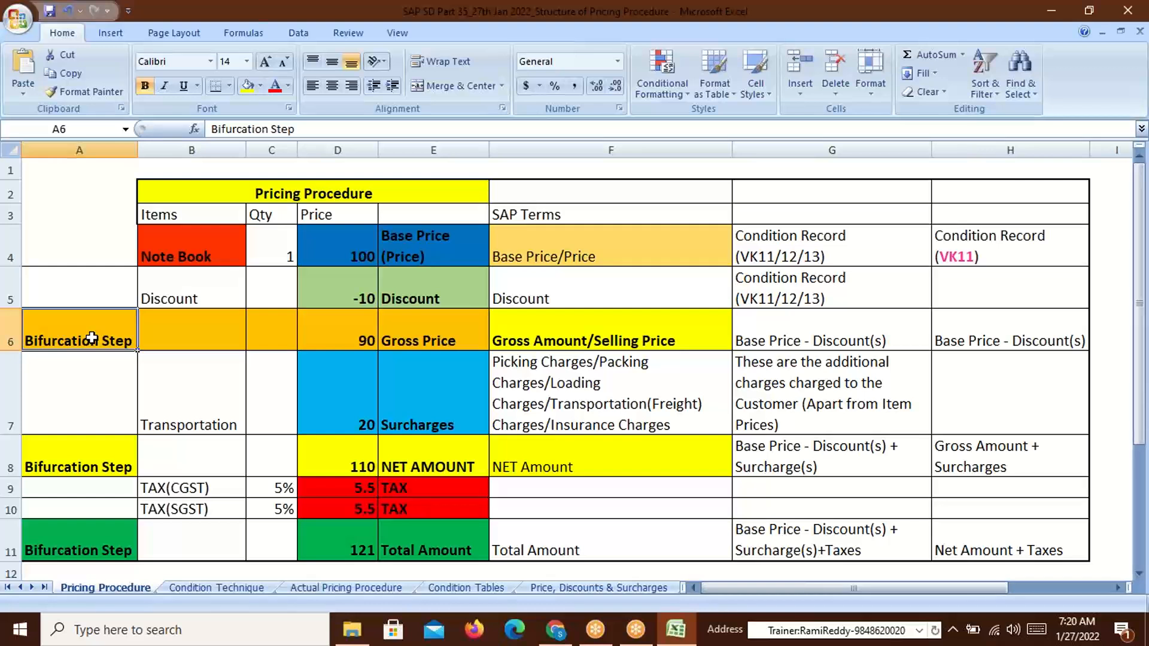
pyautogui.click(84, 465)
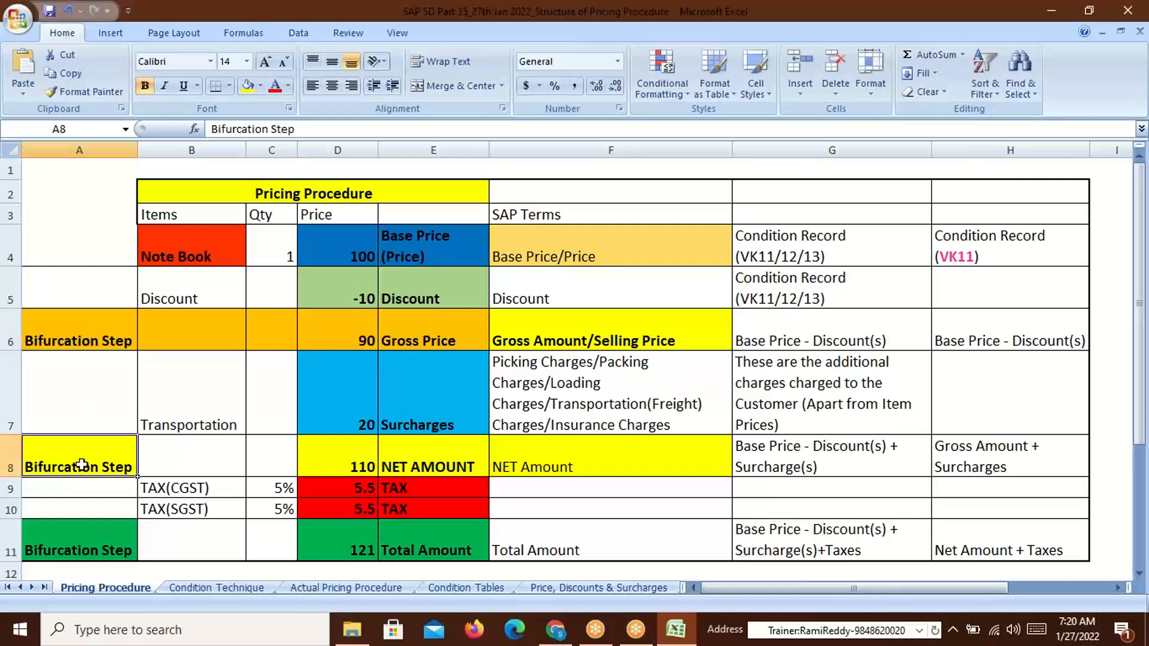
pyautogui.click(93, 554)
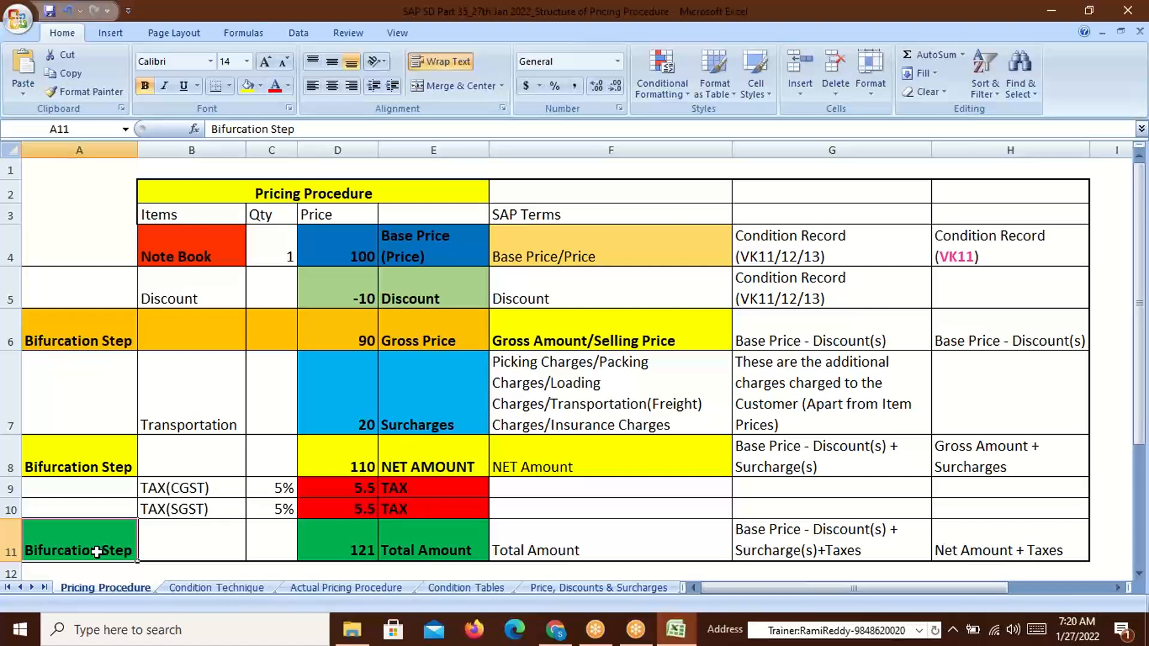
pyautogui.click(97, 339)
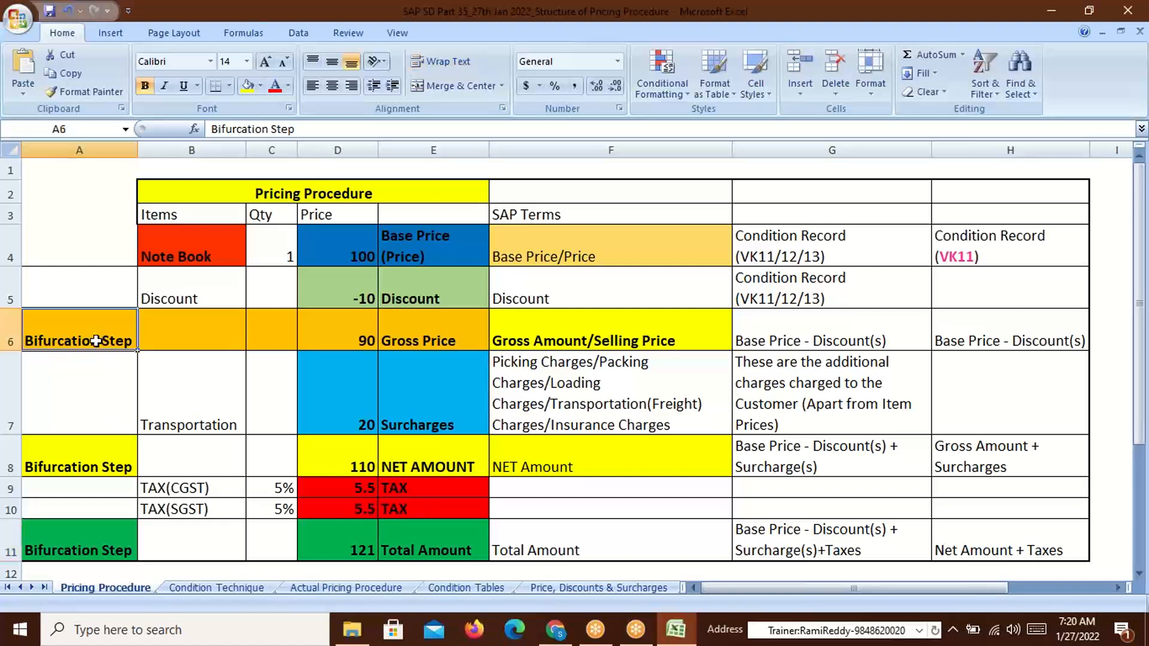
pyautogui.click(90, 460)
pyautogui.click(83, 550)
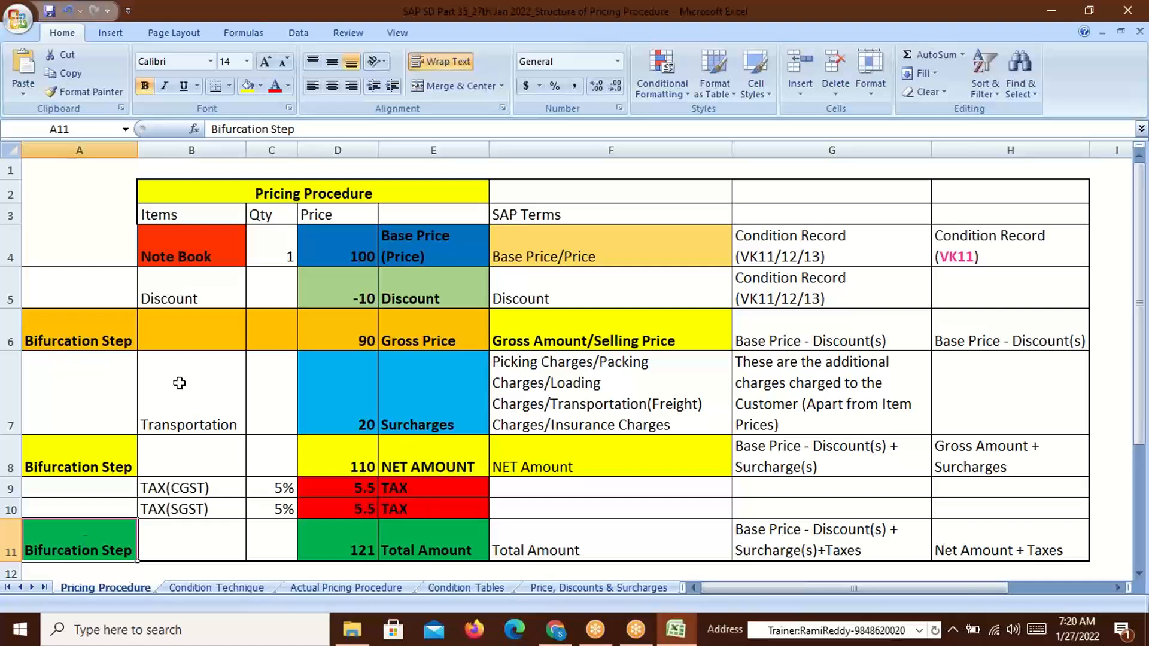
pyautogui.click(165, 335)
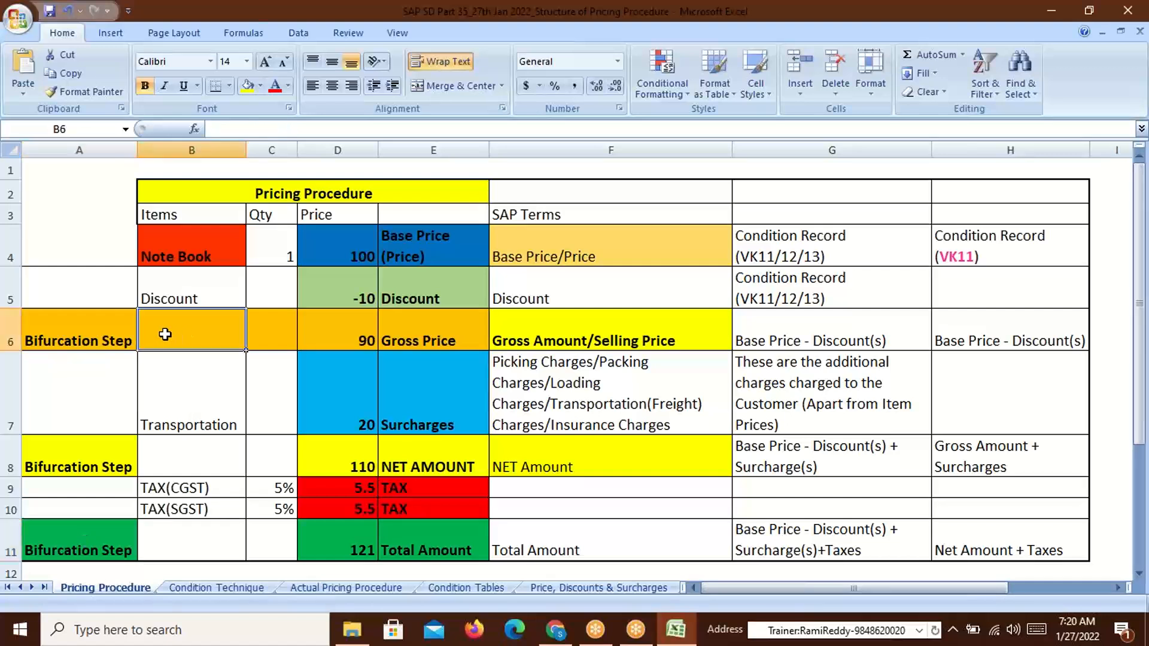
pyautogui.click(88, 340)
pyautogui.click(78, 472)
pyautogui.click(81, 537)
pyautogui.click(105, 340)
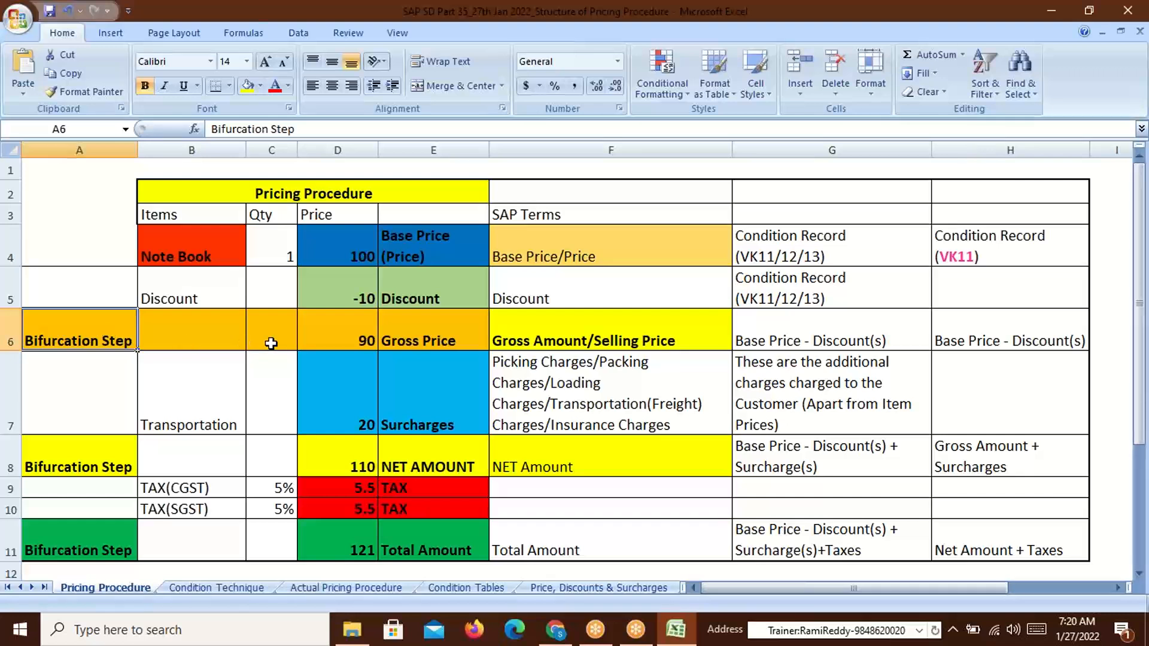
pyautogui.click(357, 341)
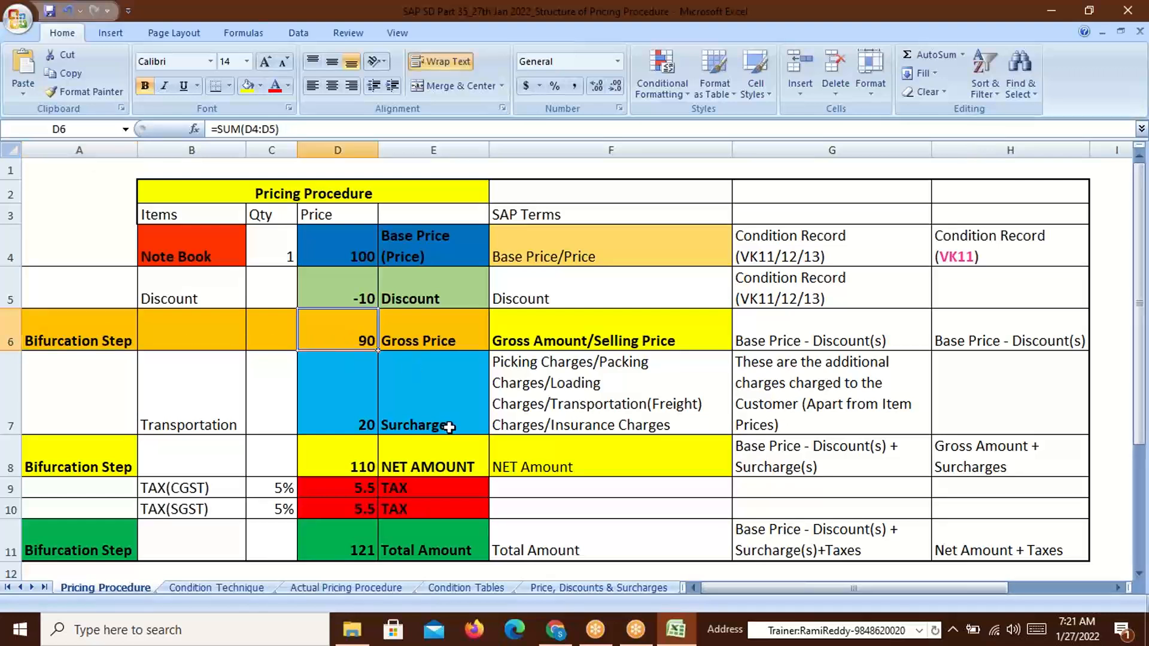
pyautogui.click(353, 253)
pyautogui.click(355, 299)
pyautogui.click(360, 257)
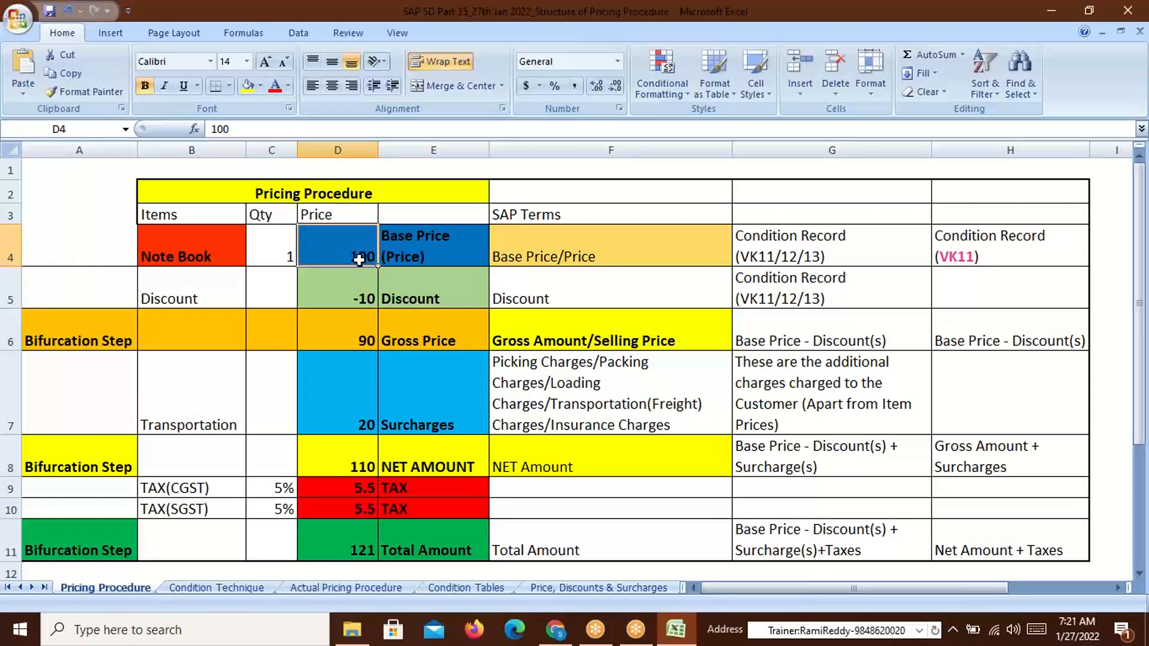
pyautogui.click(360, 298)
pyautogui.click(361, 343)
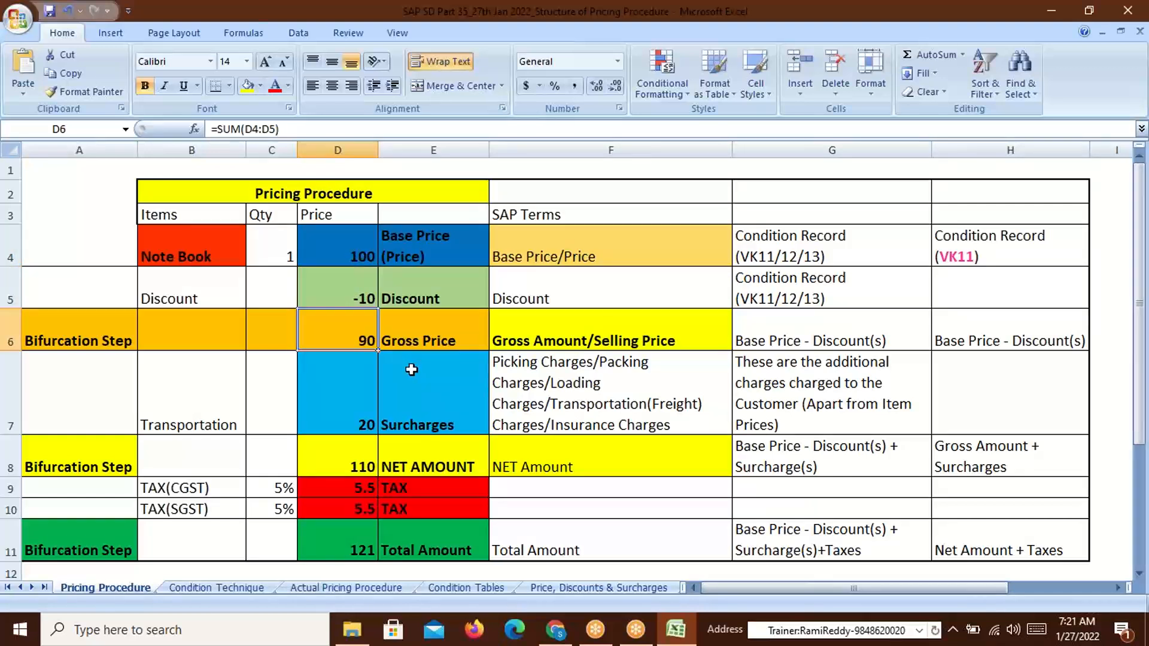
pyautogui.click(84, 464)
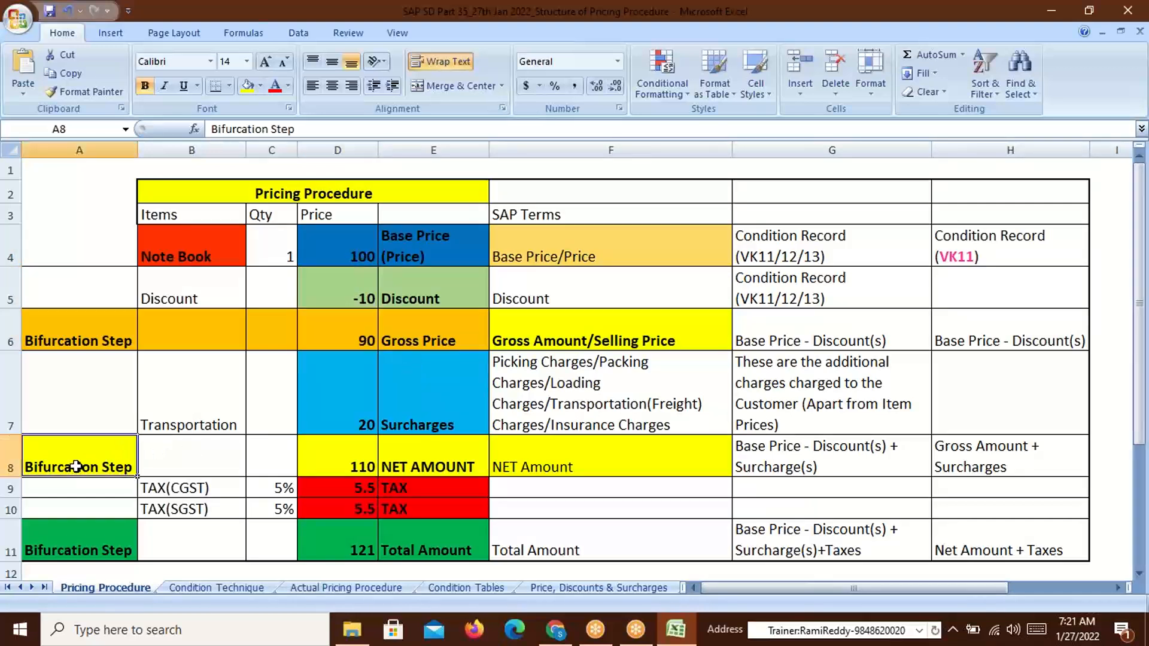
pyautogui.click(362, 468)
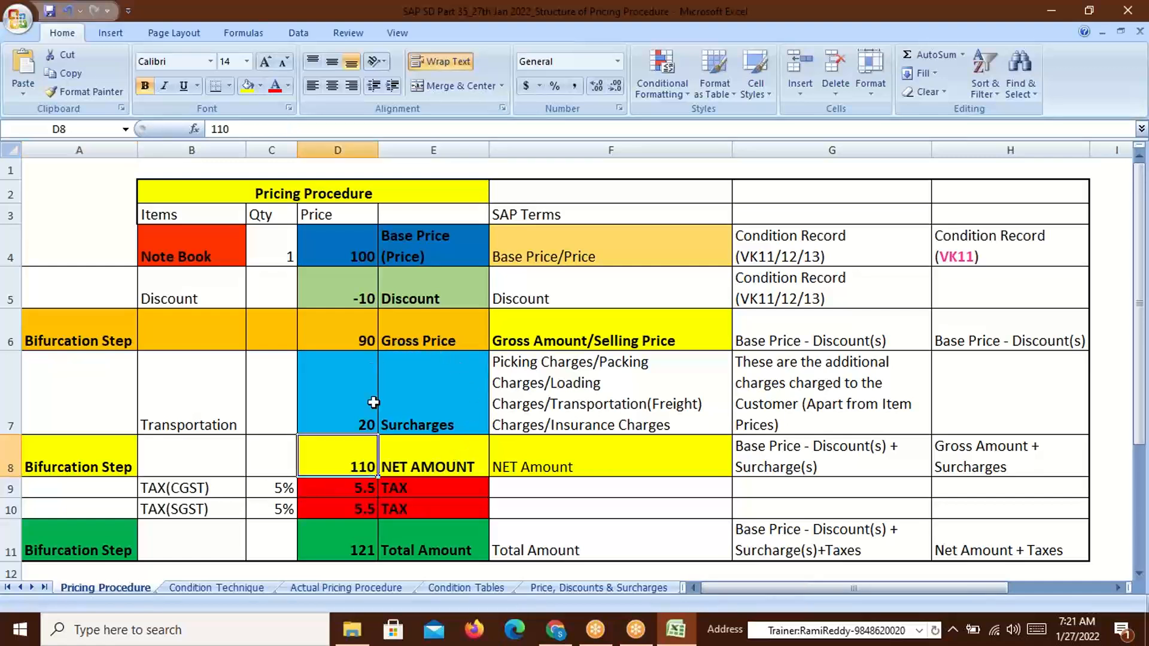
pyautogui.click(422, 422)
pyautogui.click(421, 340)
pyautogui.click(342, 345)
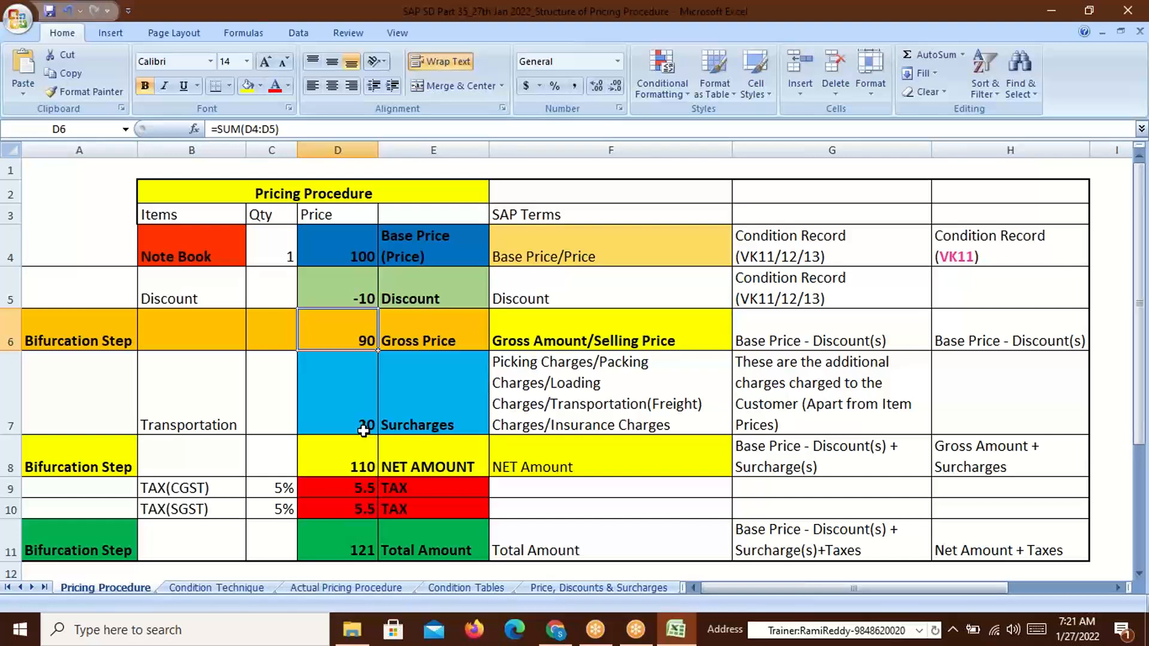
pyautogui.click(351, 463)
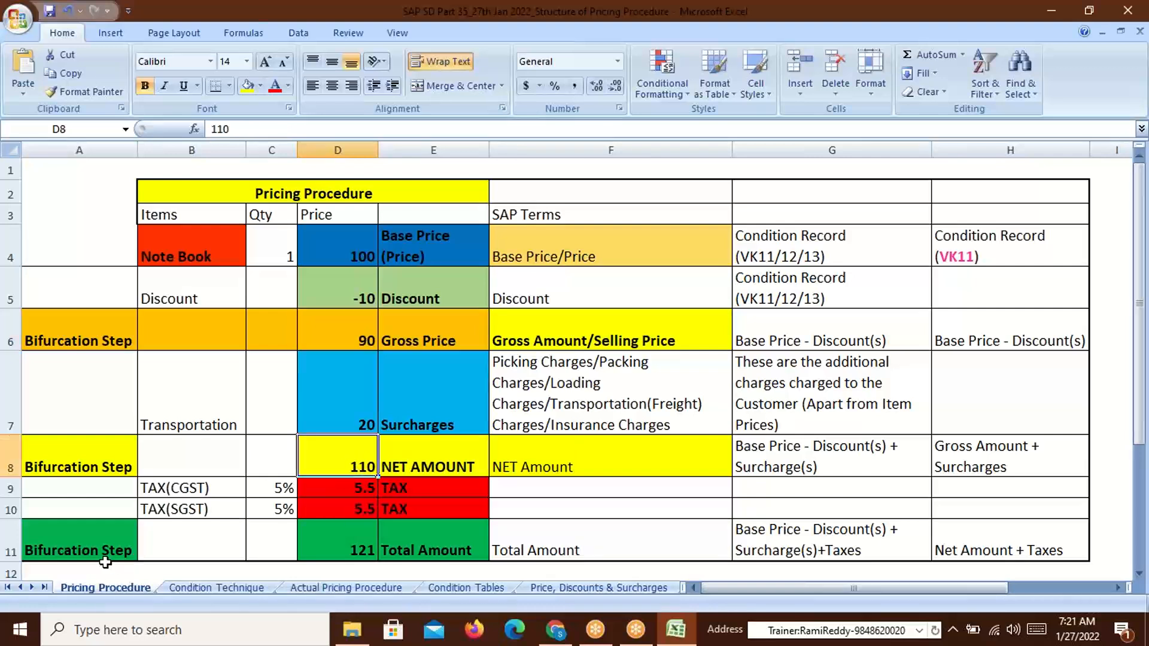
pyautogui.click(94, 554)
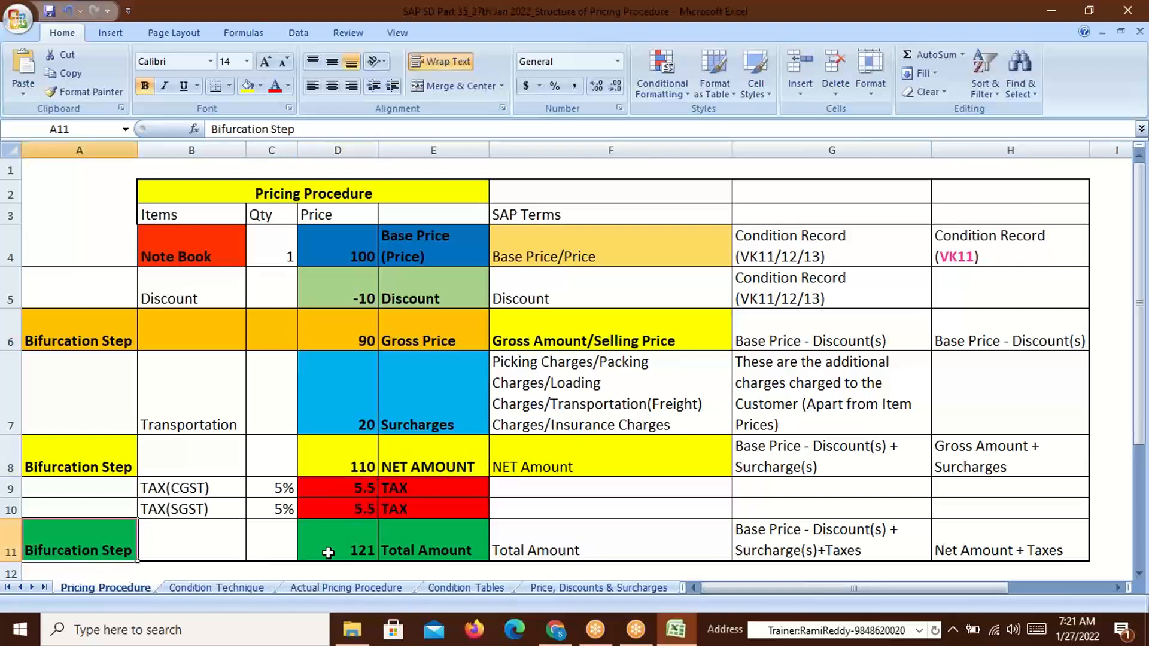
pyautogui.click(356, 551)
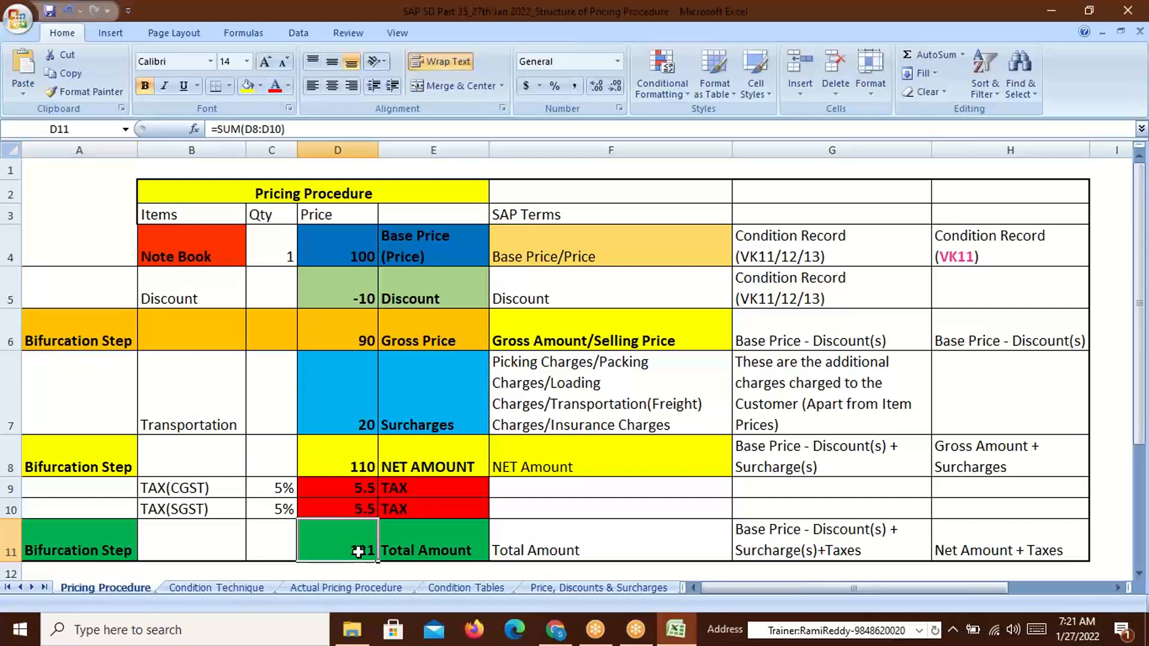
pyautogui.moveTo(365, 467); pyautogui.dragTo(363, 509)
pyautogui.click(369, 468)
pyautogui.click(363, 466)
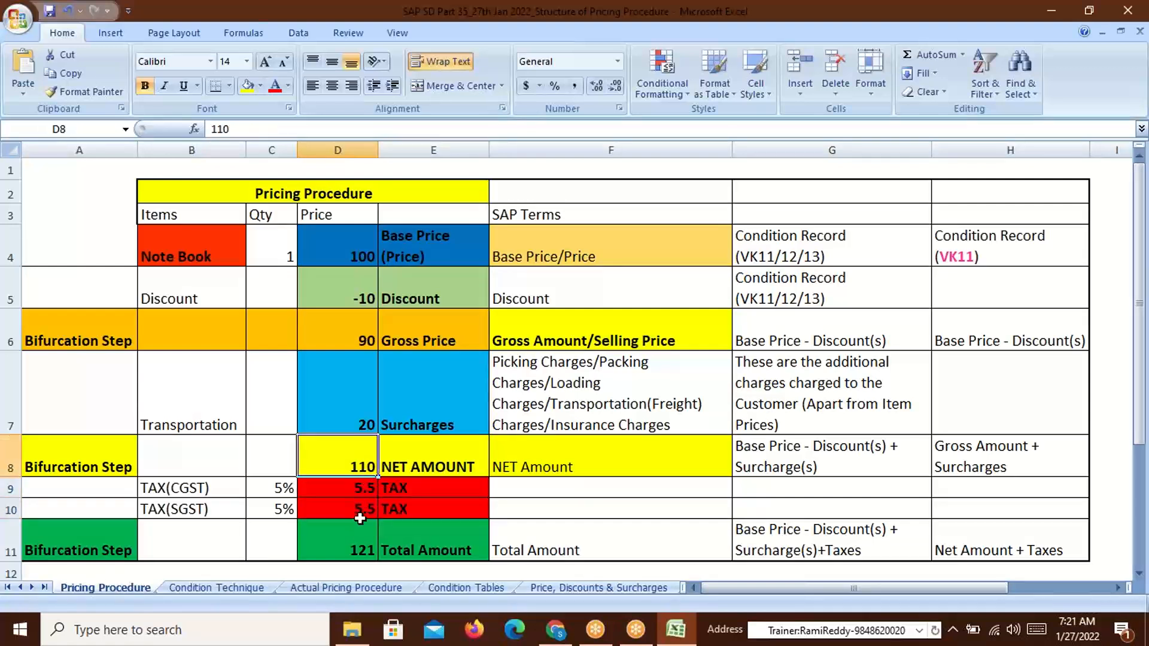
pyautogui.click(359, 555)
pyautogui.click(436, 554)
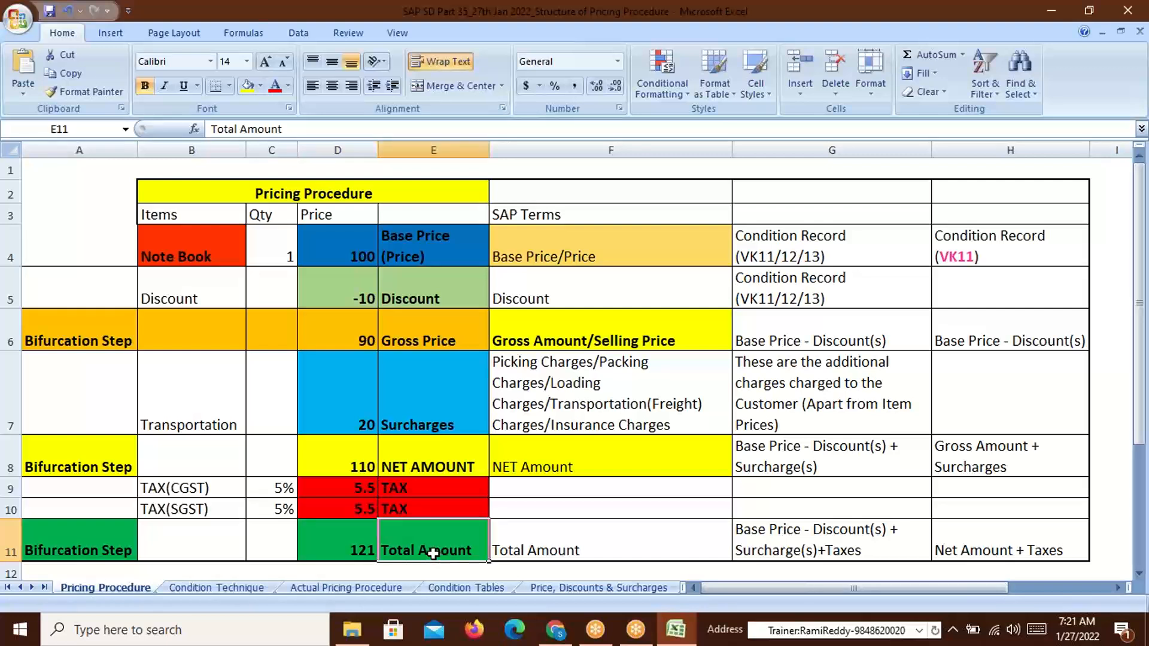
pyautogui.click(58, 555)
pyautogui.click(317, 558)
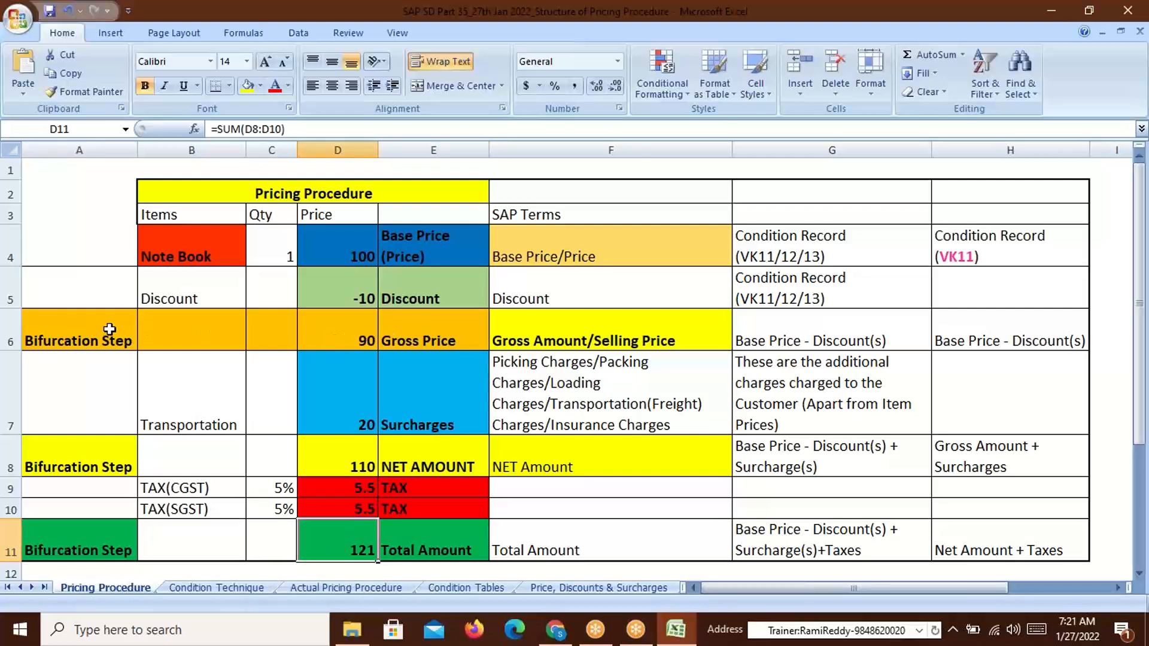
# Walk through the column E labels: Base Price, Gross Price, Discount, Surcharges, Net Amount, Tax, Total Amount
pyautogui.click(88, 334)
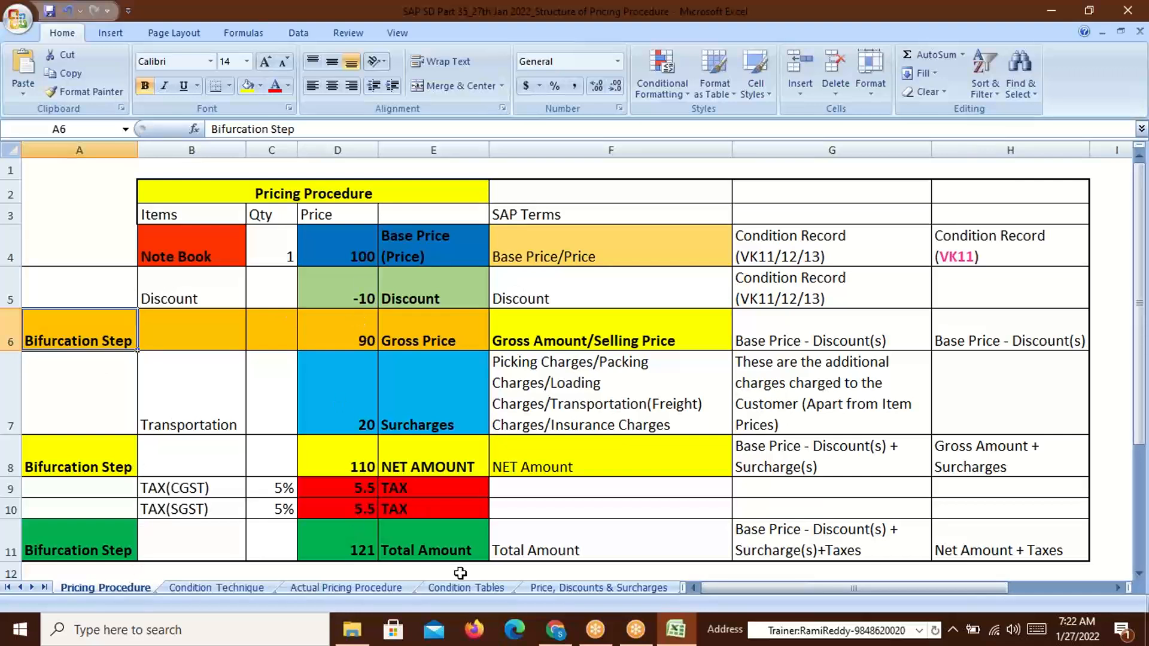
pyautogui.click(431, 245)
pyautogui.click(426, 339)
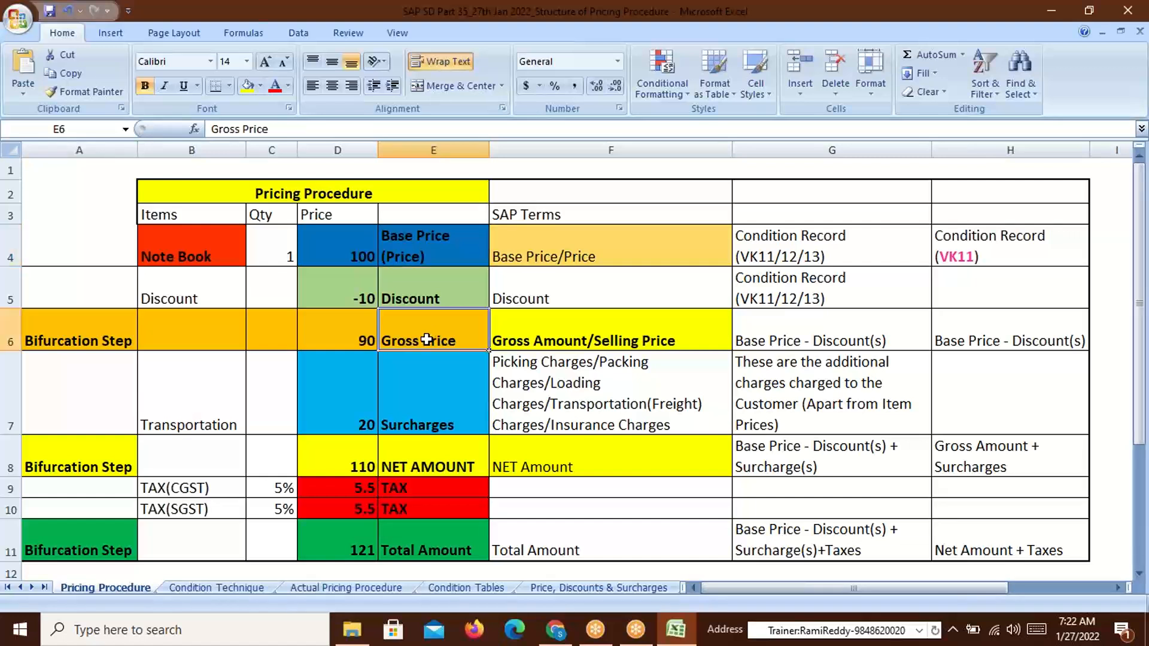
pyautogui.click(422, 298)
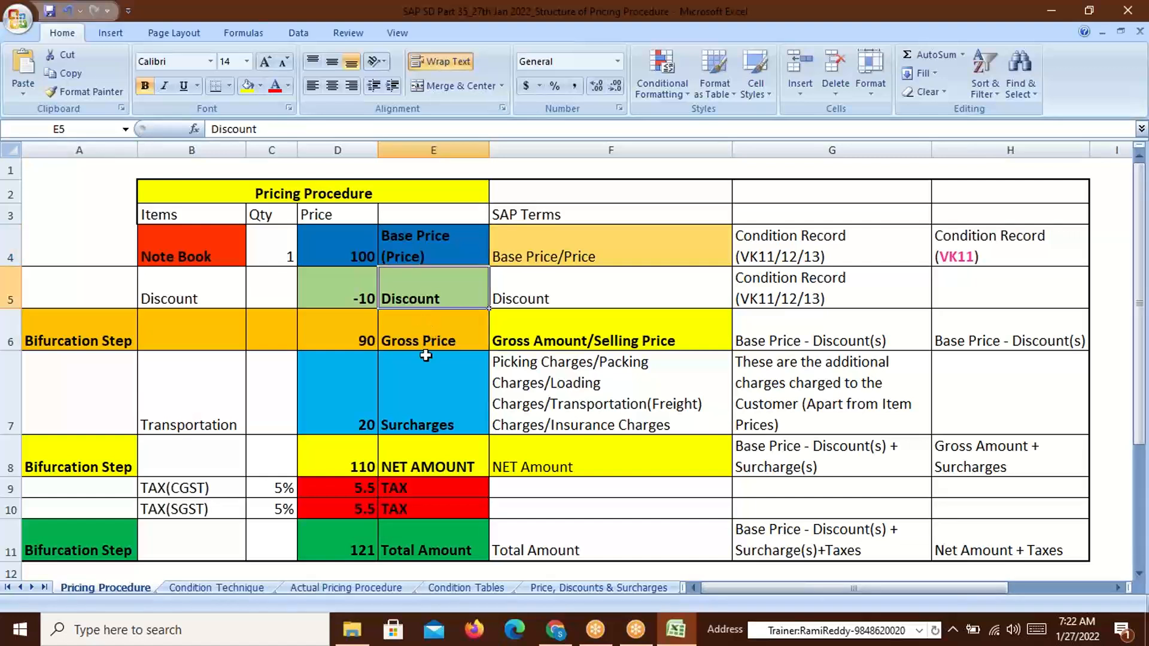
pyautogui.click(421, 430)
pyautogui.click(422, 472)
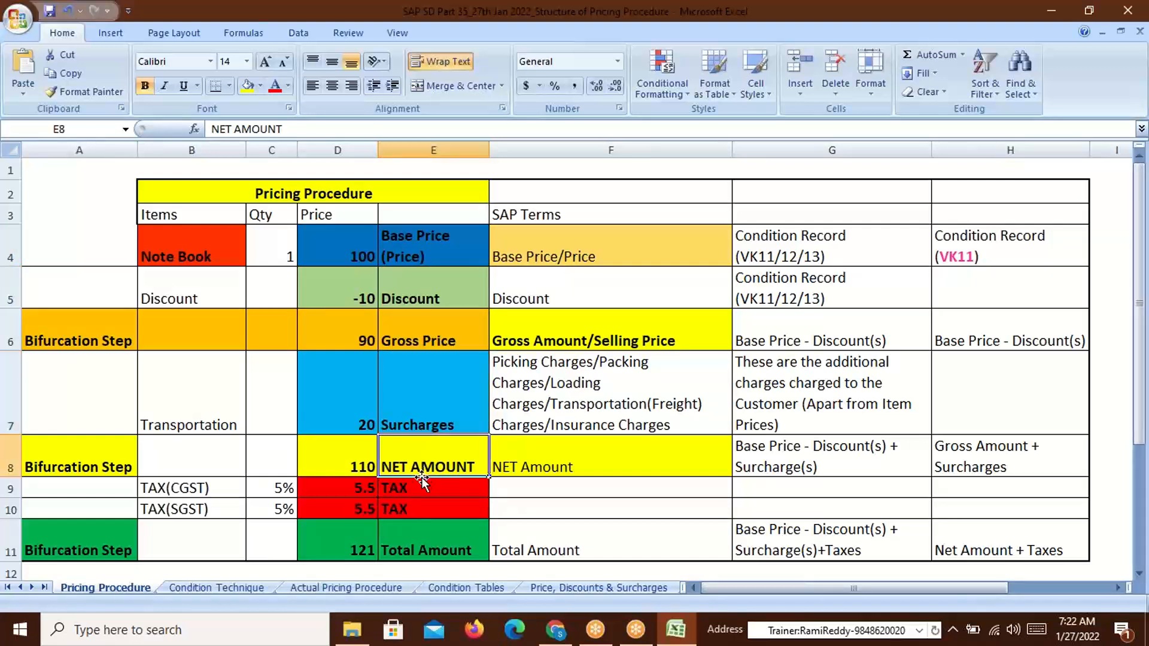
pyautogui.click(410, 496)
pyautogui.click(414, 545)
# Select E4:E11 from Base Price to Total Amount, then move to the Condition Technique sheet
pyautogui.moveTo(628, 620)
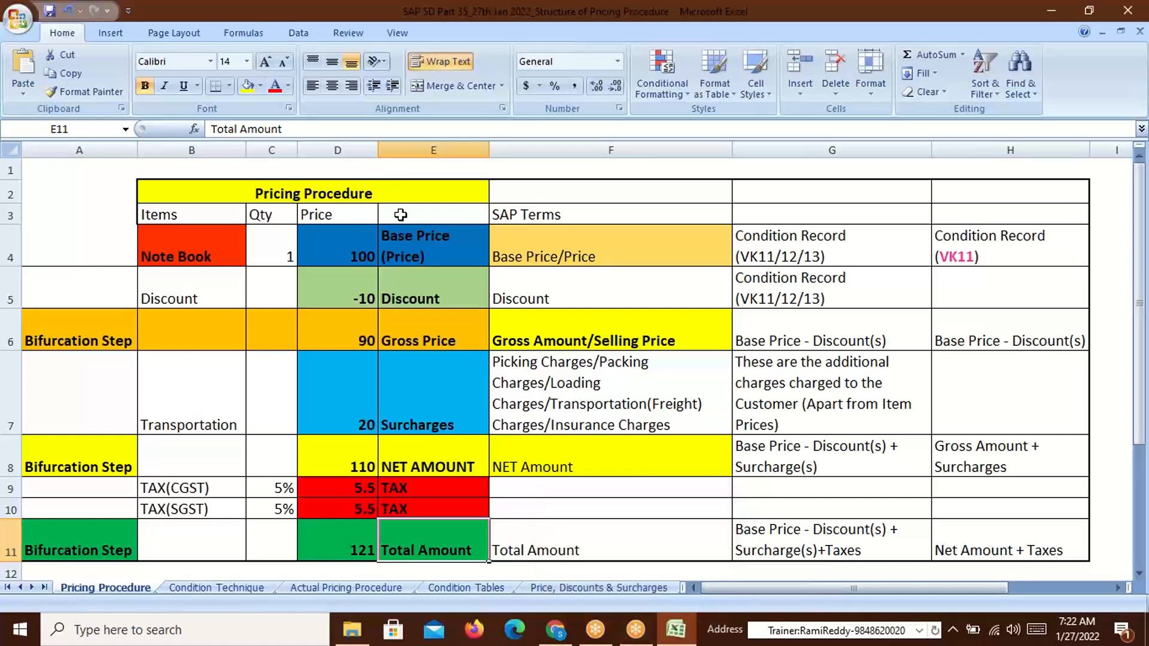
pyautogui.click(414, 263)
pyautogui.moveTo(415, 264); pyautogui.dragTo(422, 541)
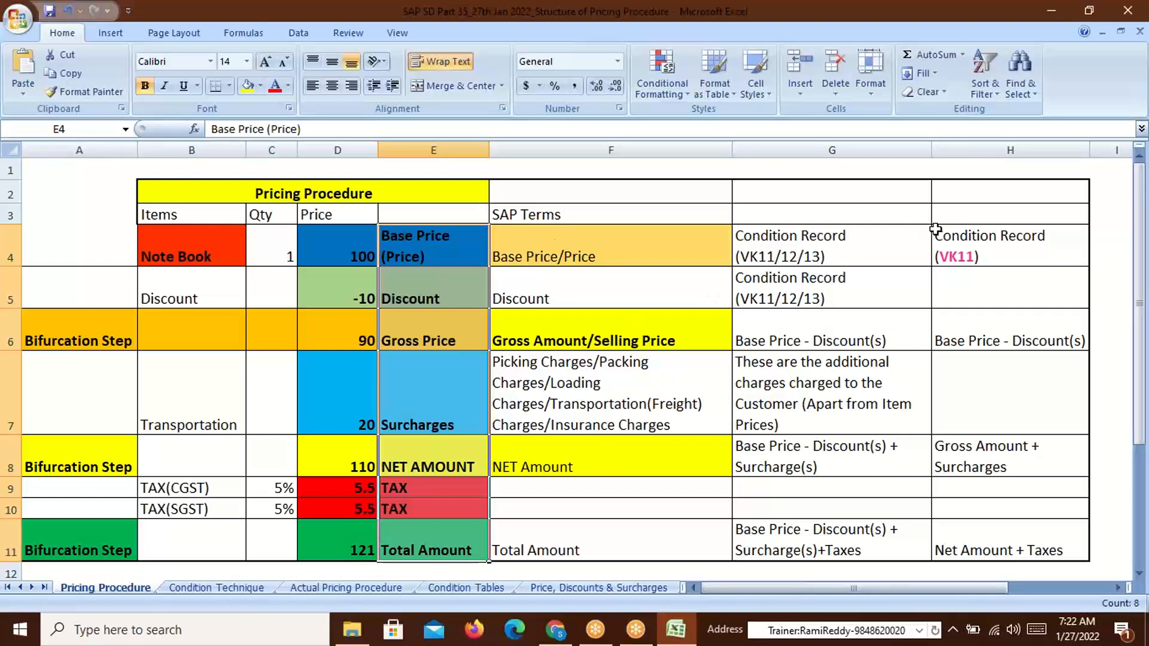
pyautogui.click(362, 193)
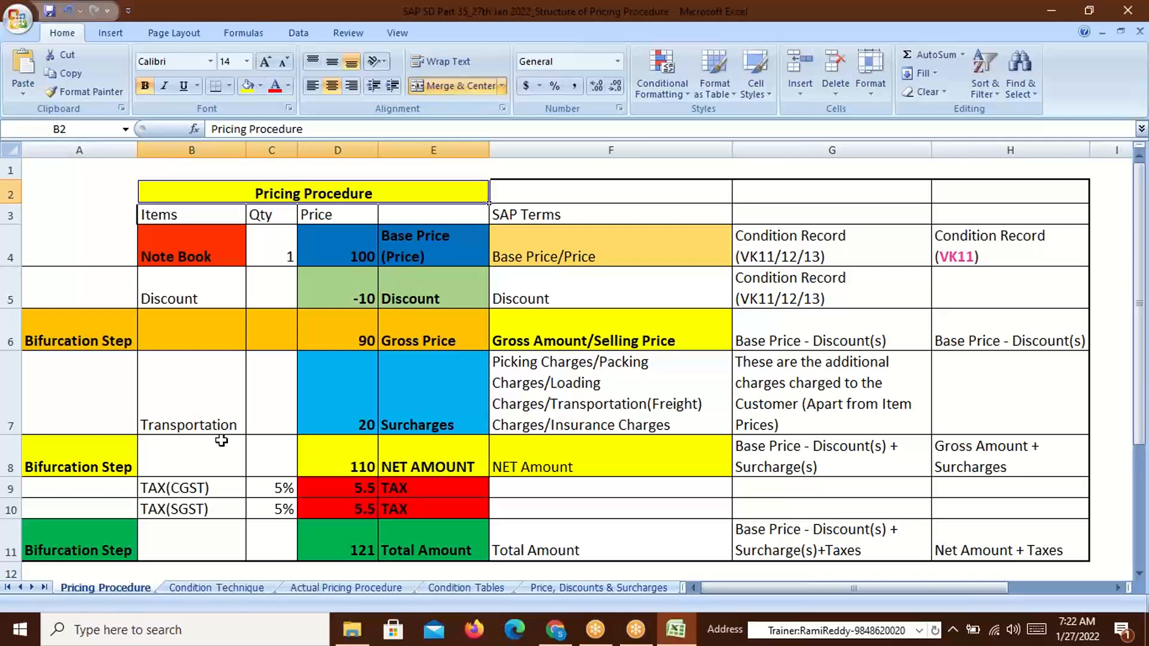
pyautogui.click(195, 584)
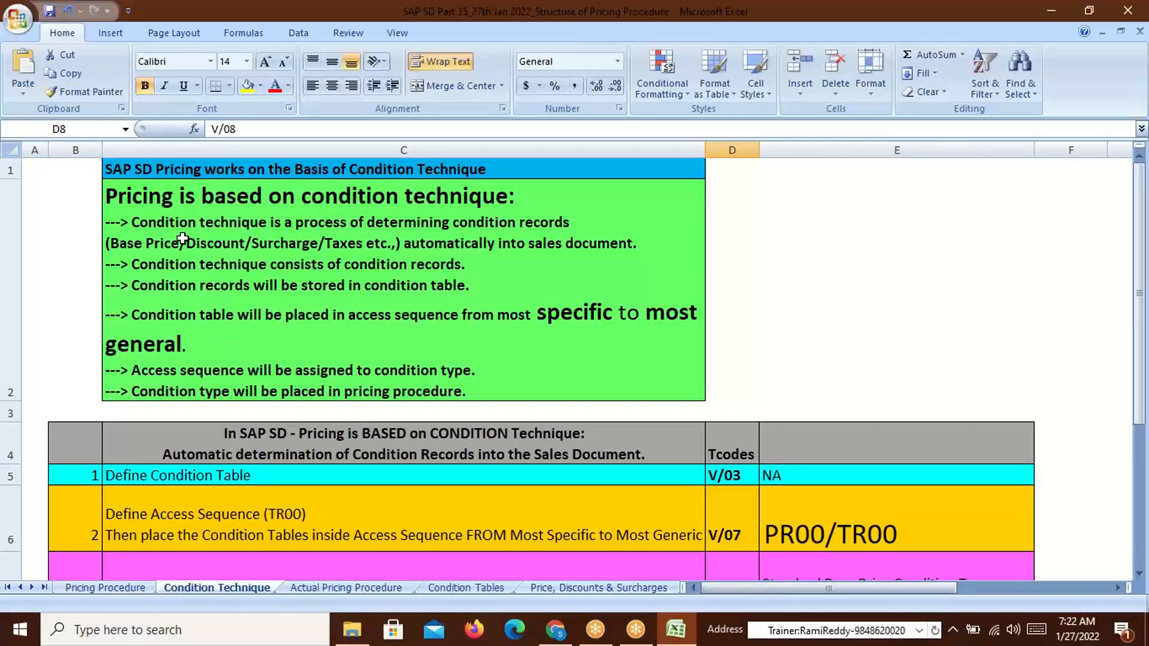
# Highlight the condition technique definition in C2, then minimise everything to the desktop
pyautogui.click(133, 170)
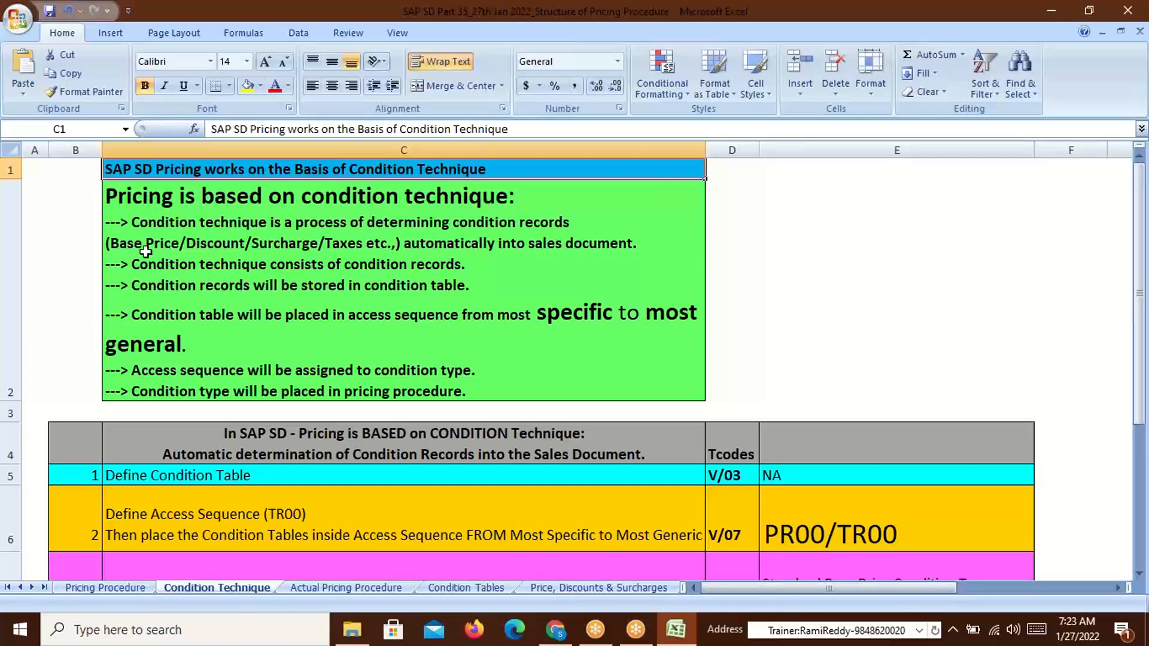
pyautogui.doubleClick(142, 221)
pyautogui.moveTo(132, 221); pyautogui.dragTo(571, 224)
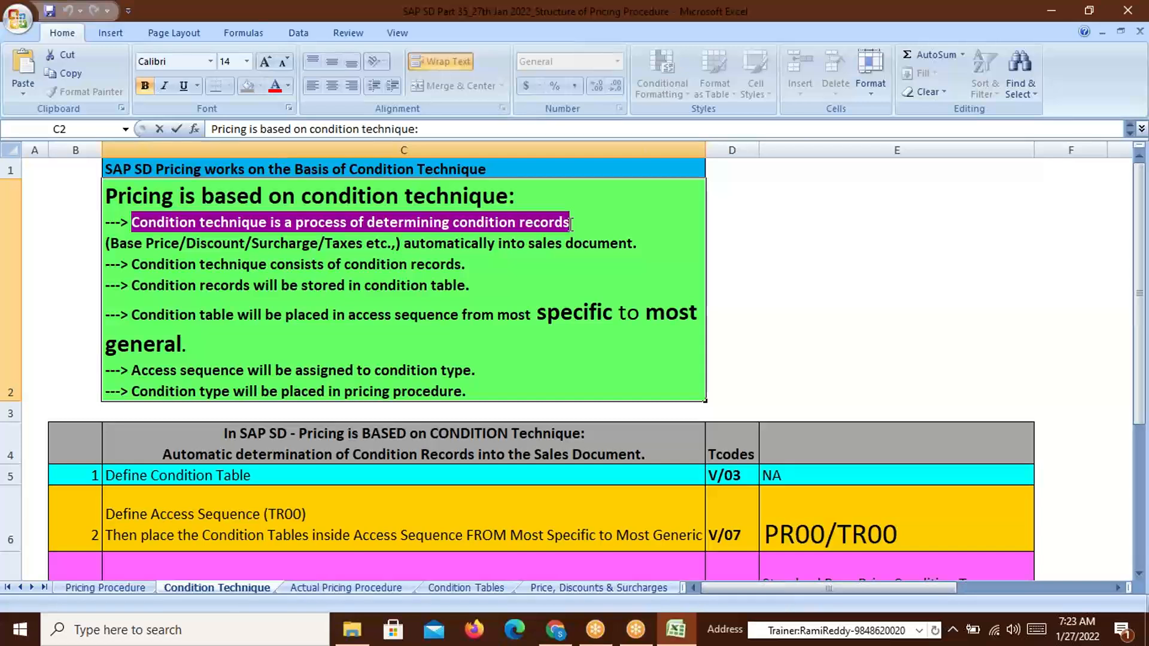
pyautogui.press('super+d')
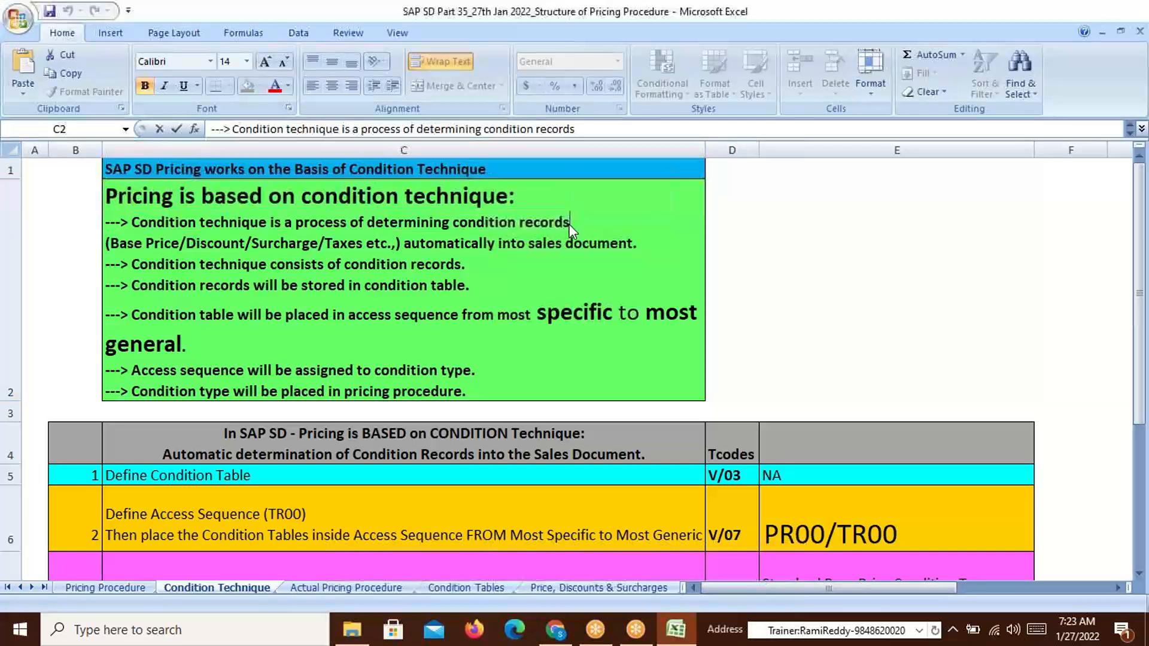
pyautogui.click(39, 447)
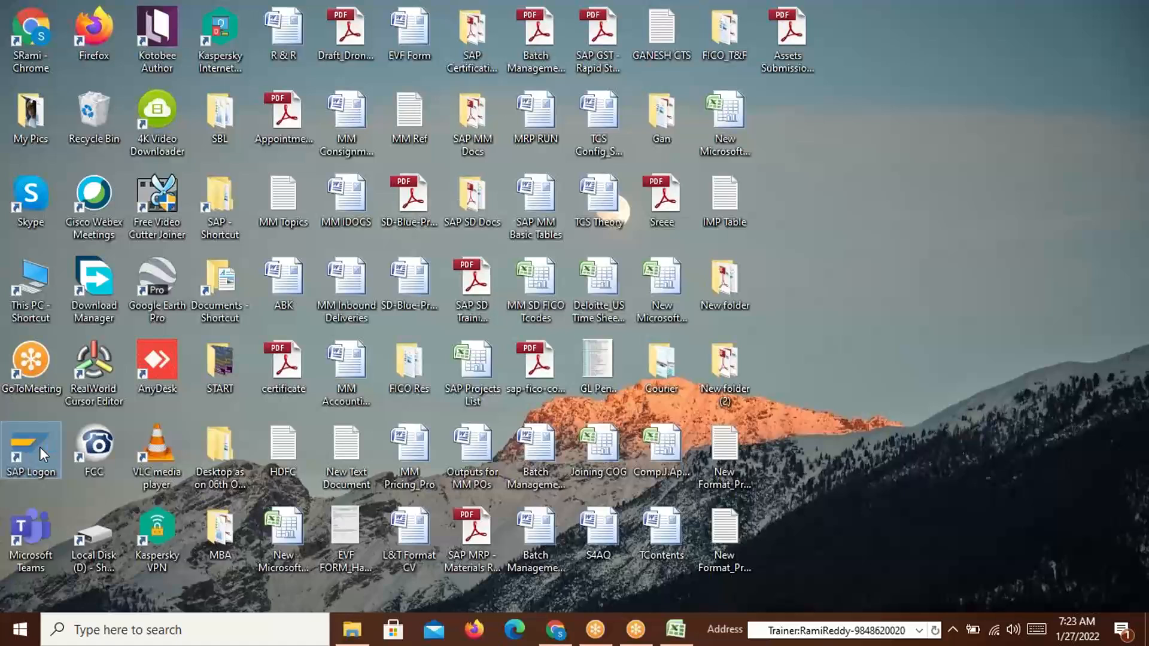
# Launch SAP Logon and log on to the SAP SD New system with the saved user
pyautogui.doubleClick(40, 447)
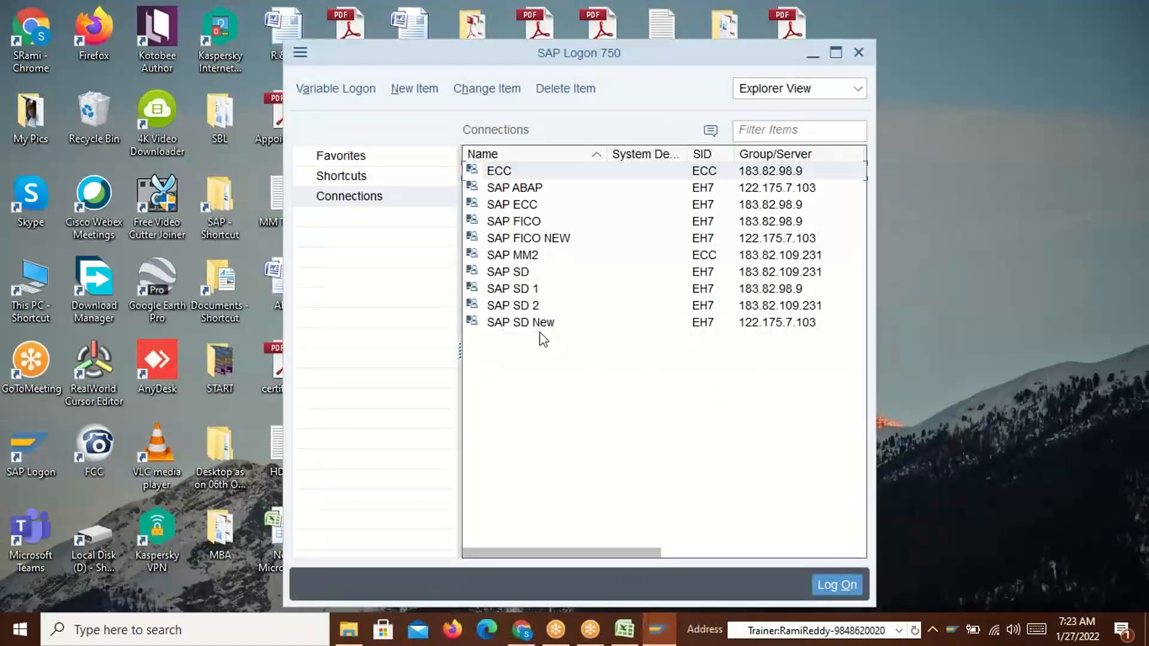
pyautogui.click(541, 326)
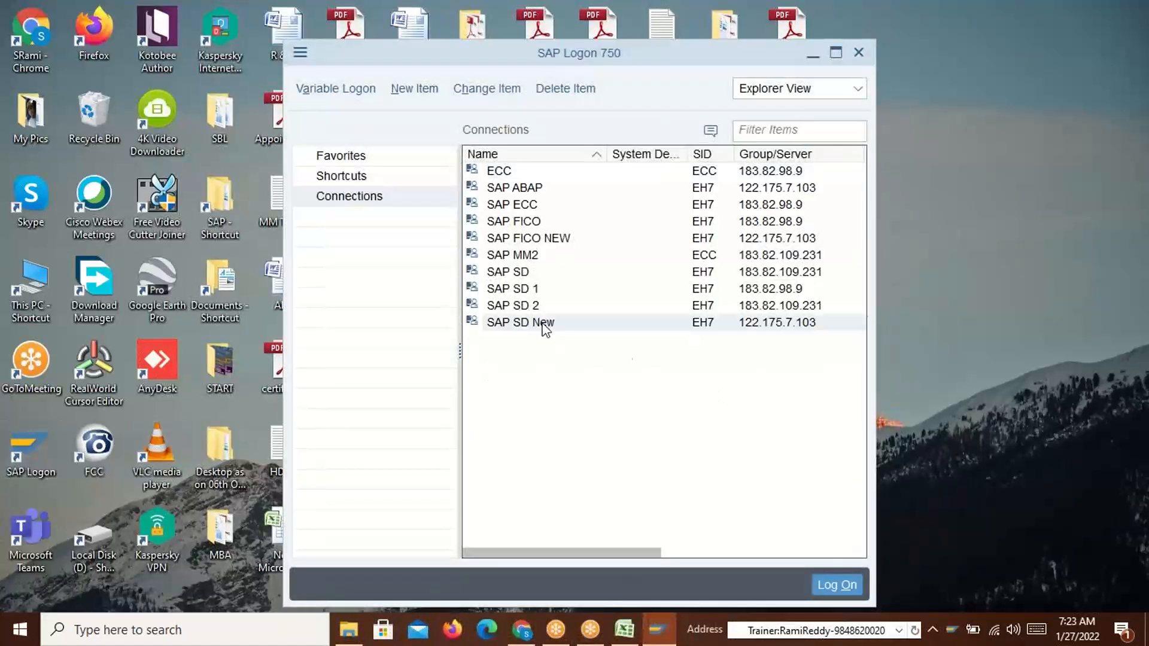
pyautogui.doubleClick(532, 323)
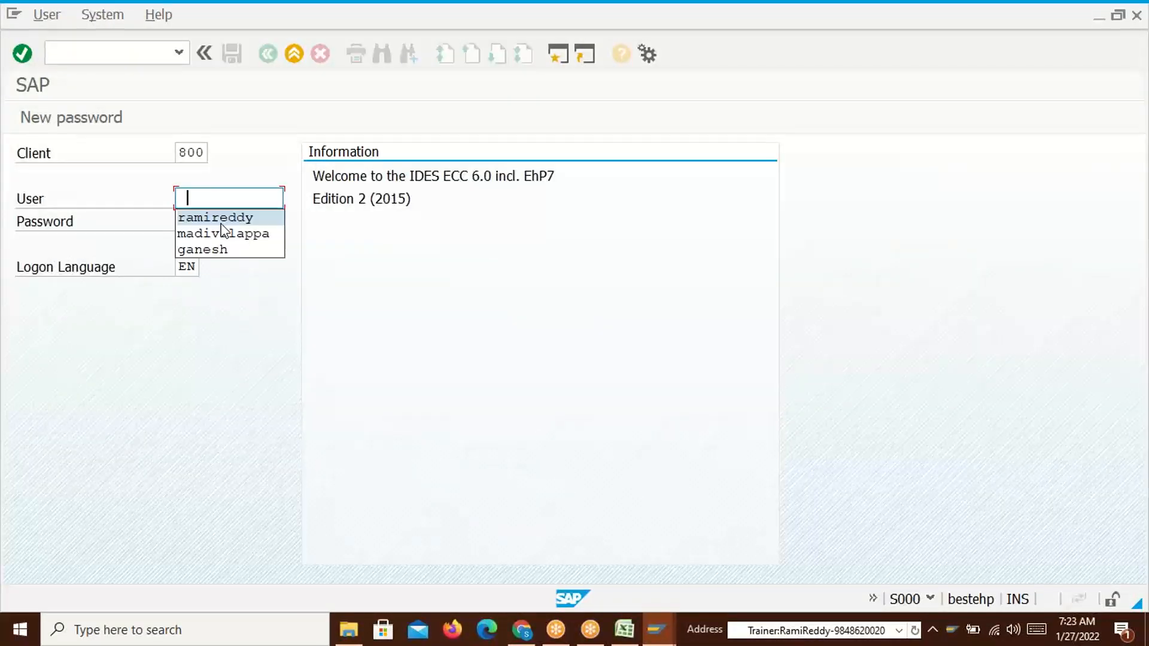
pyautogui.click(212, 219)
pyautogui.click(205, 218)
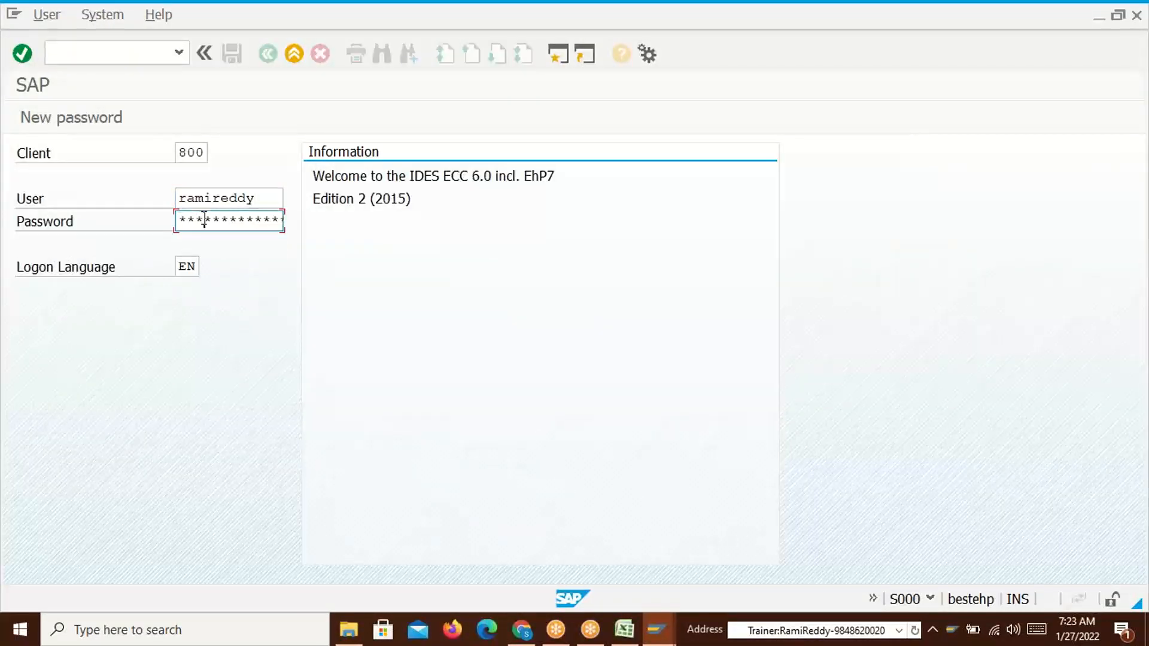
pyautogui.press('Return')
# Start a VA01 sales order of type OR for sales area D110/50/51
pyautogui.write('va01')
pyautogui.press('Return')
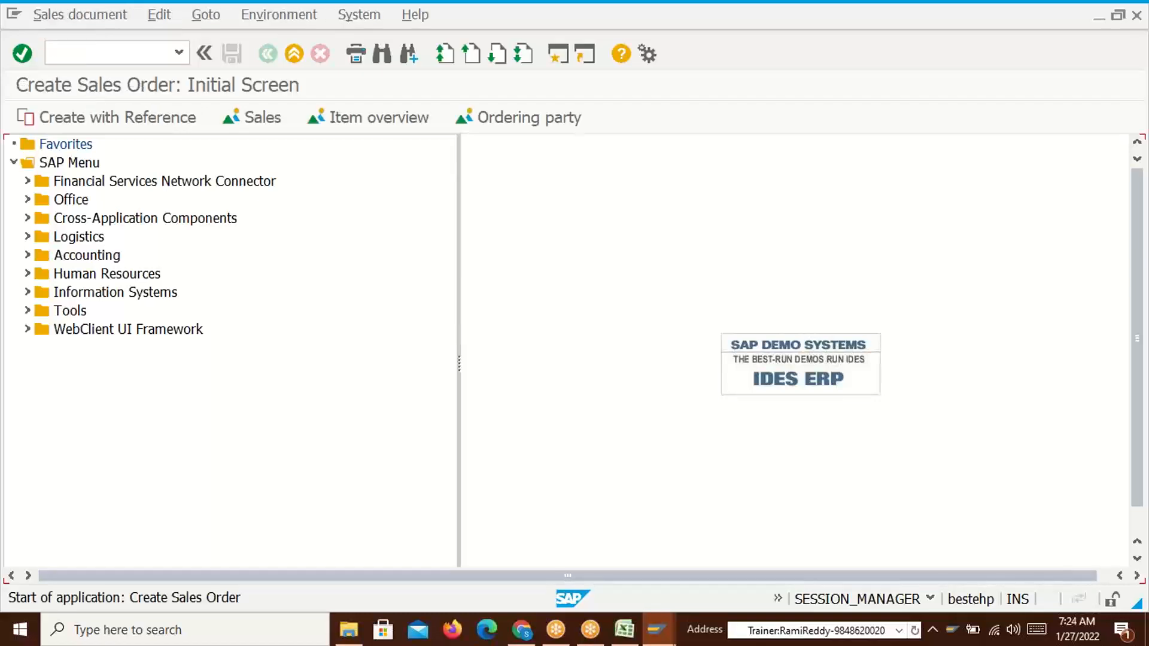
pyautogui.click(223, 217)
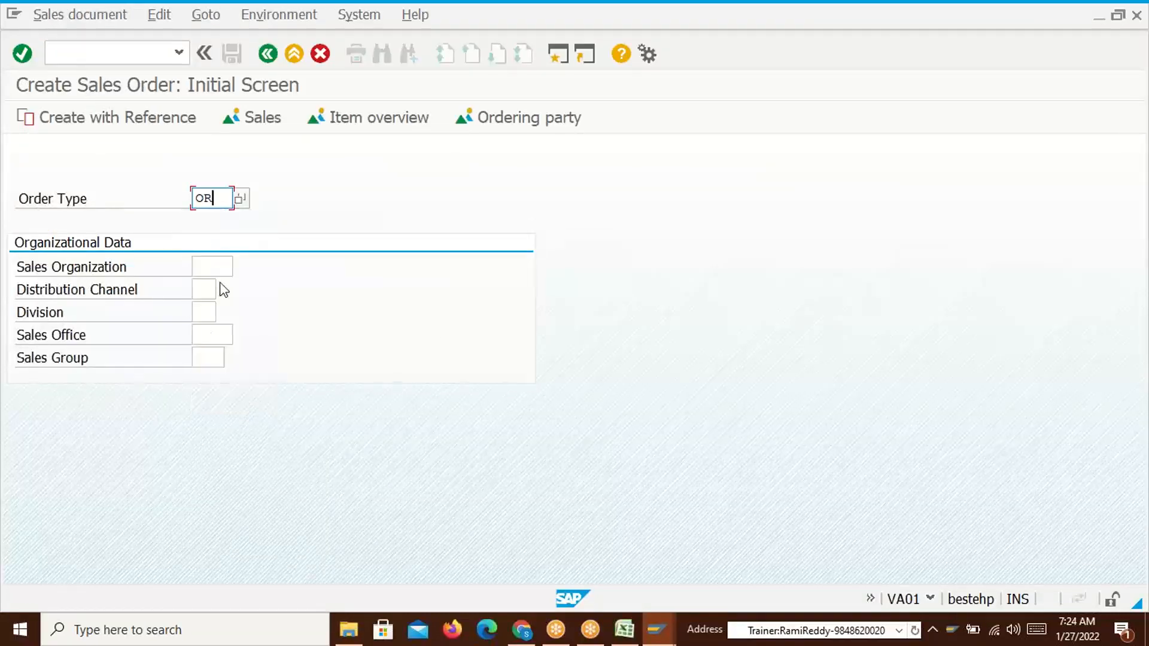
pyautogui.press('Tab')
pyautogui.write('D110')
pyautogui.click(210, 291)
pyautogui.click(205, 307)
pyautogui.press('Tab')
pyautogui.write('51')
pyautogui.press('Return')
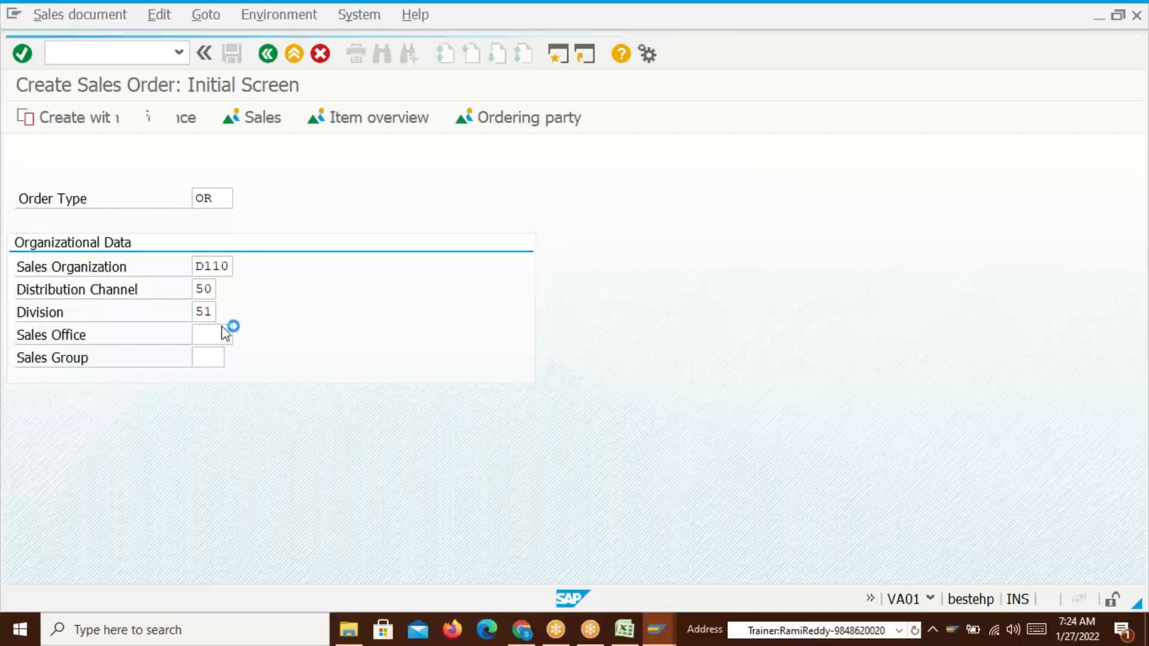
# Enter the saved sold-to customer, accept the ship-to party, and add 10 PC of material 50065612
pyautogui.click(193, 220)
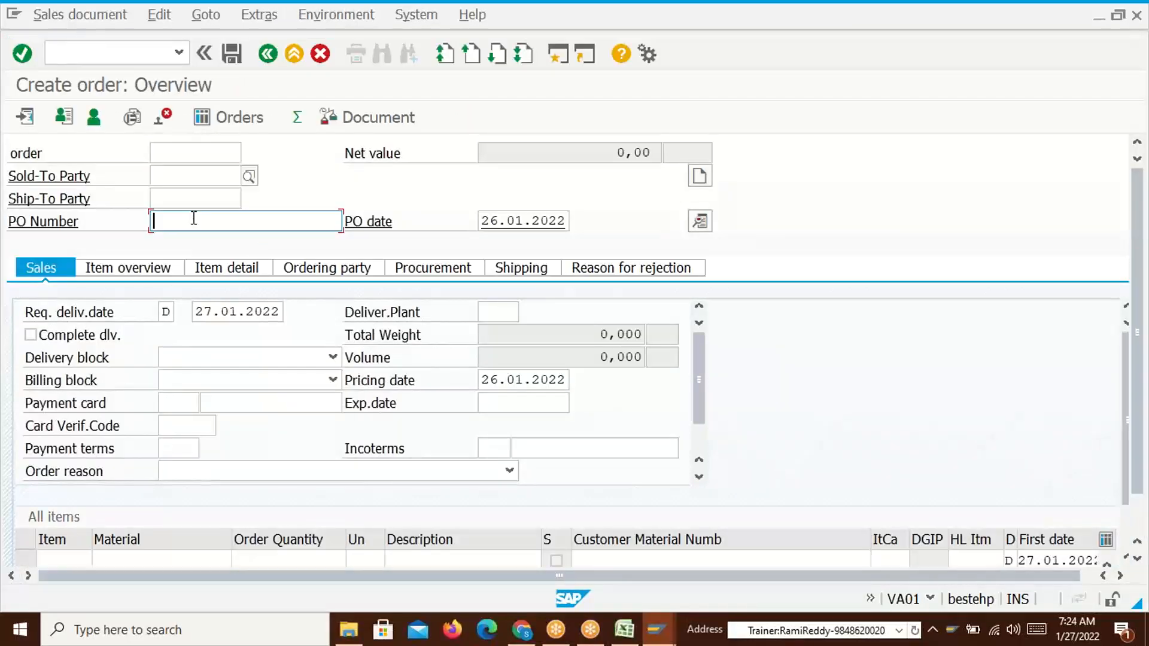
pyautogui.click(183, 179)
pyautogui.click(213, 195)
pyautogui.press('Return')
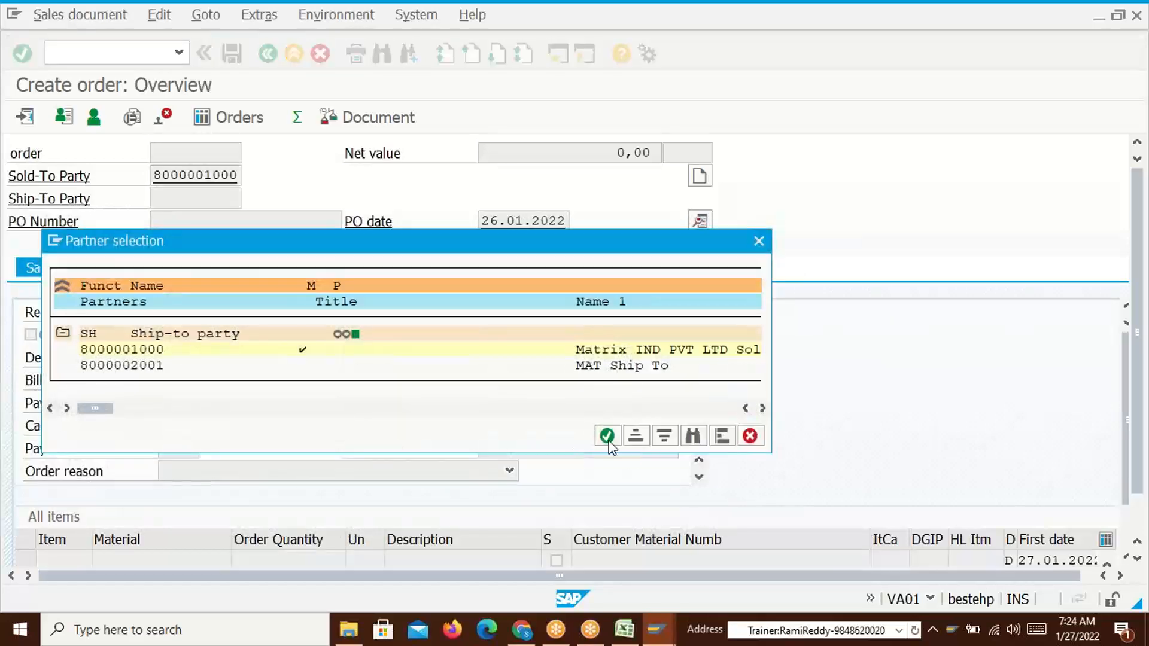
pyautogui.click(608, 437)
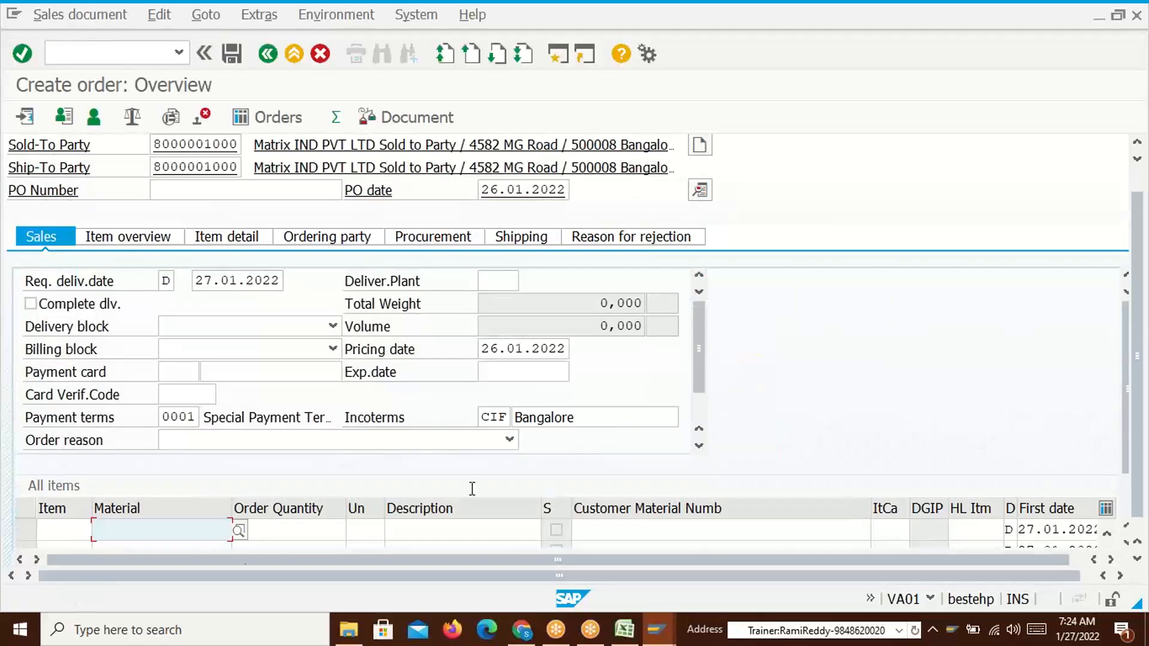
pyautogui.click(163, 527)
pyautogui.click(156, 319)
pyautogui.click(302, 529)
pyautogui.write('10')
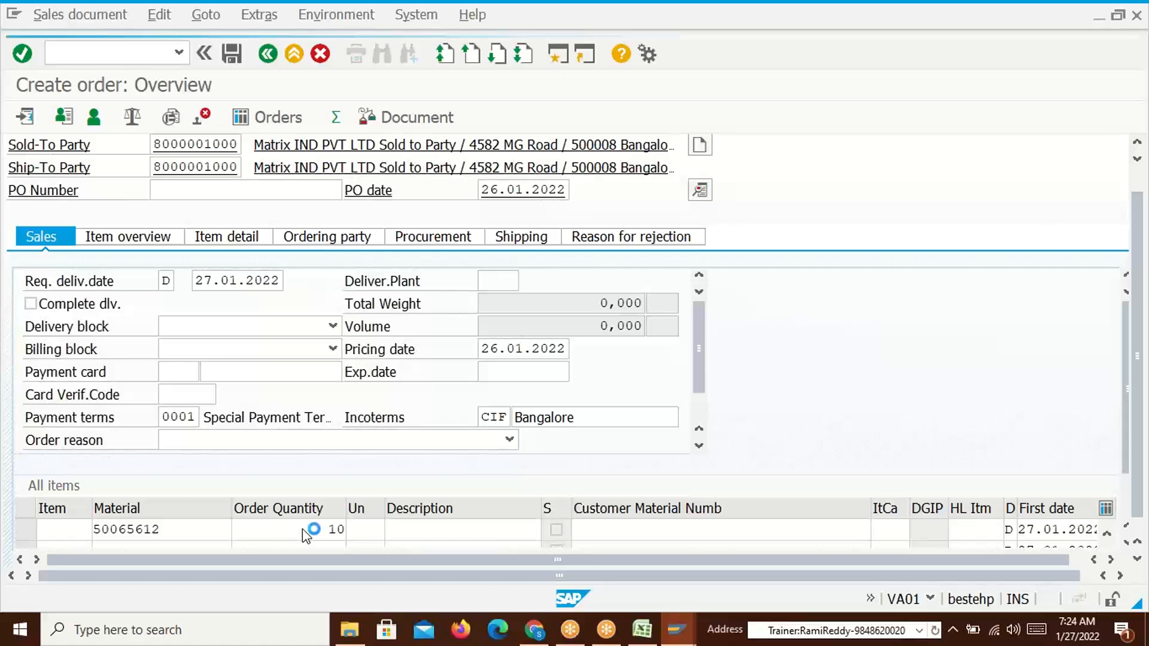
pyautogui.press('Return')
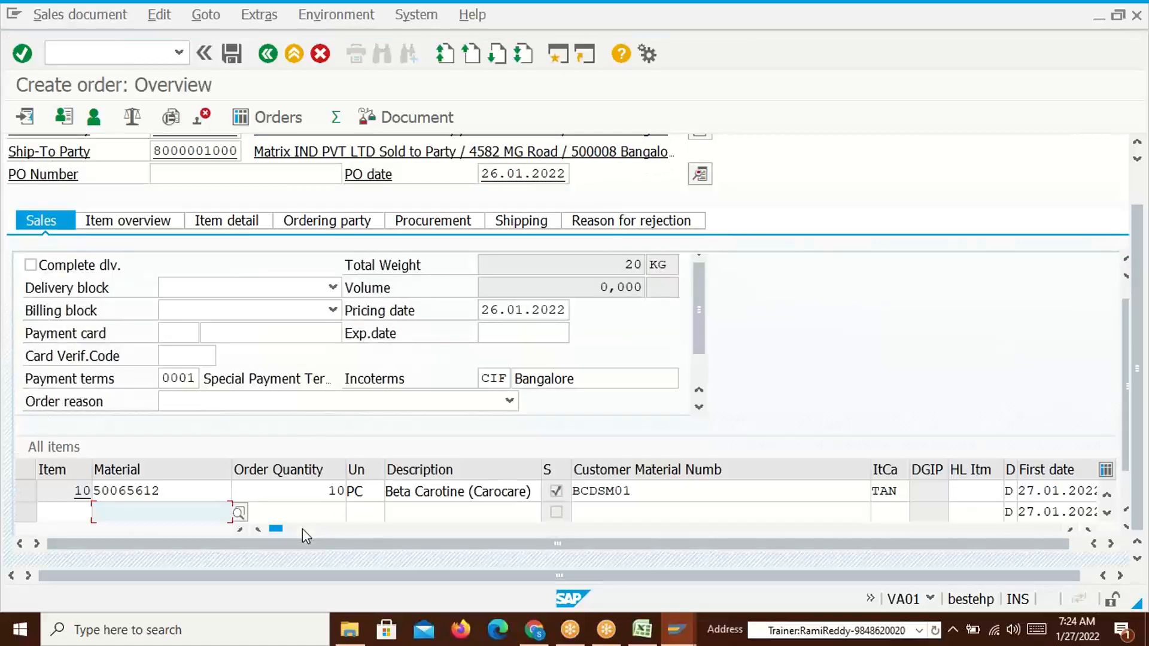
pyautogui.click(183, 494)
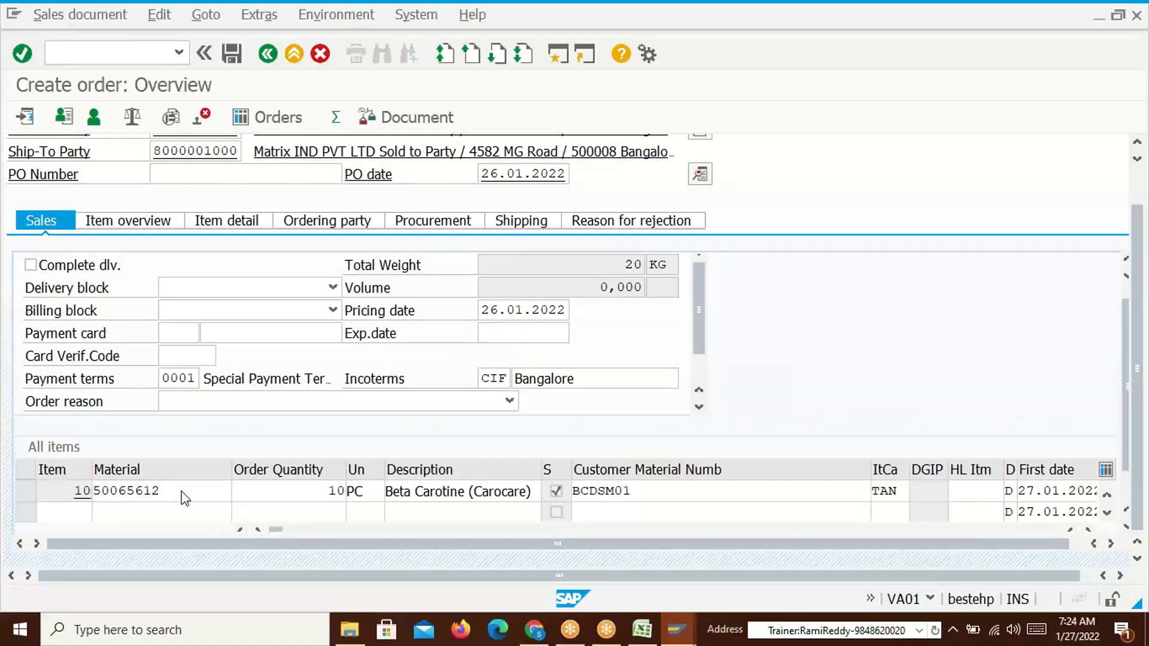
pyautogui.doubleClick(182, 494)
# Run pricing analysis on item 10's conditions and inspect VPRS under procedure DSM001
pyautogui.click(415, 220)
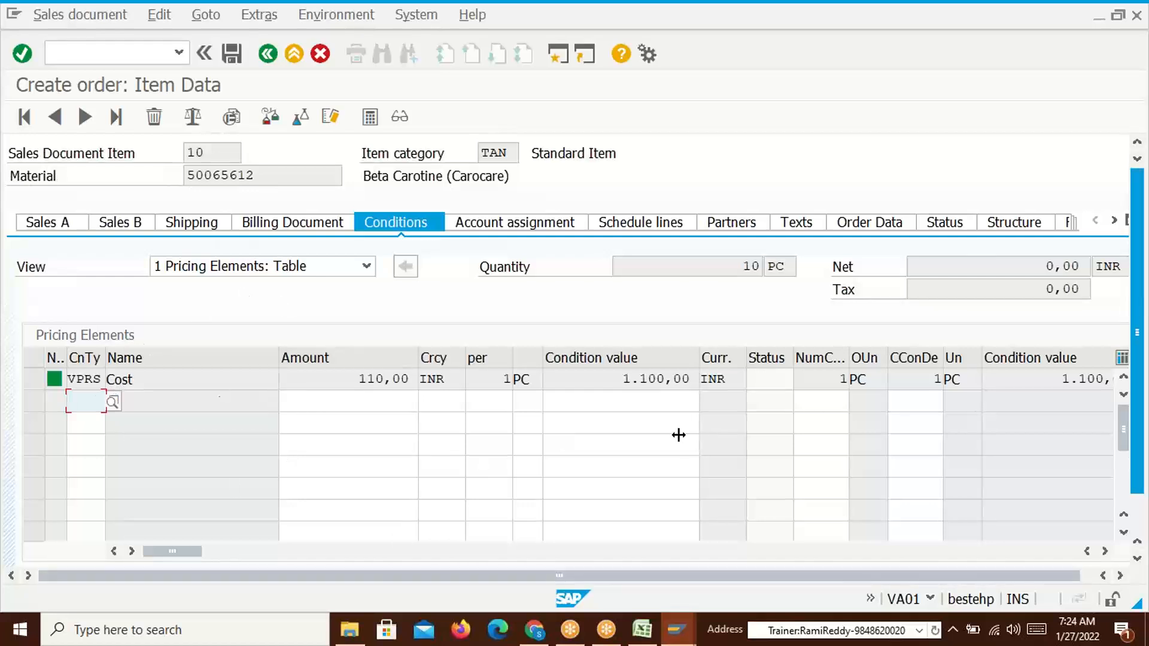
pyautogui.moveTo(1121, 441); pyautogui.dragTo(1123, 473)
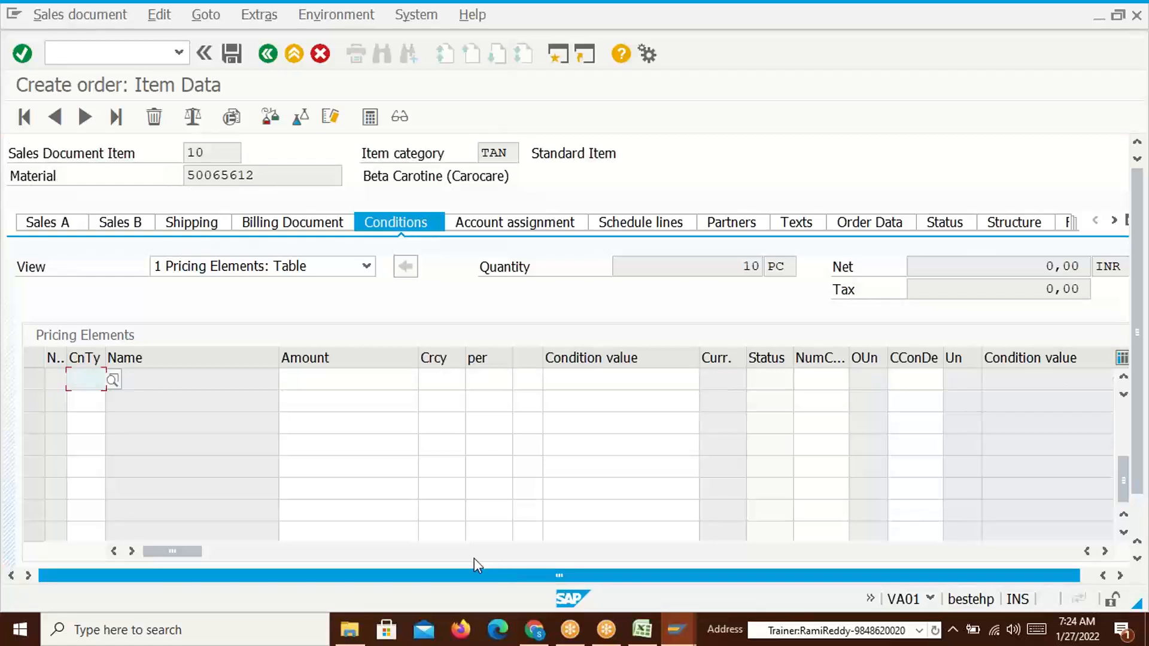
pyautogui.scroll(-2, 386, 491)
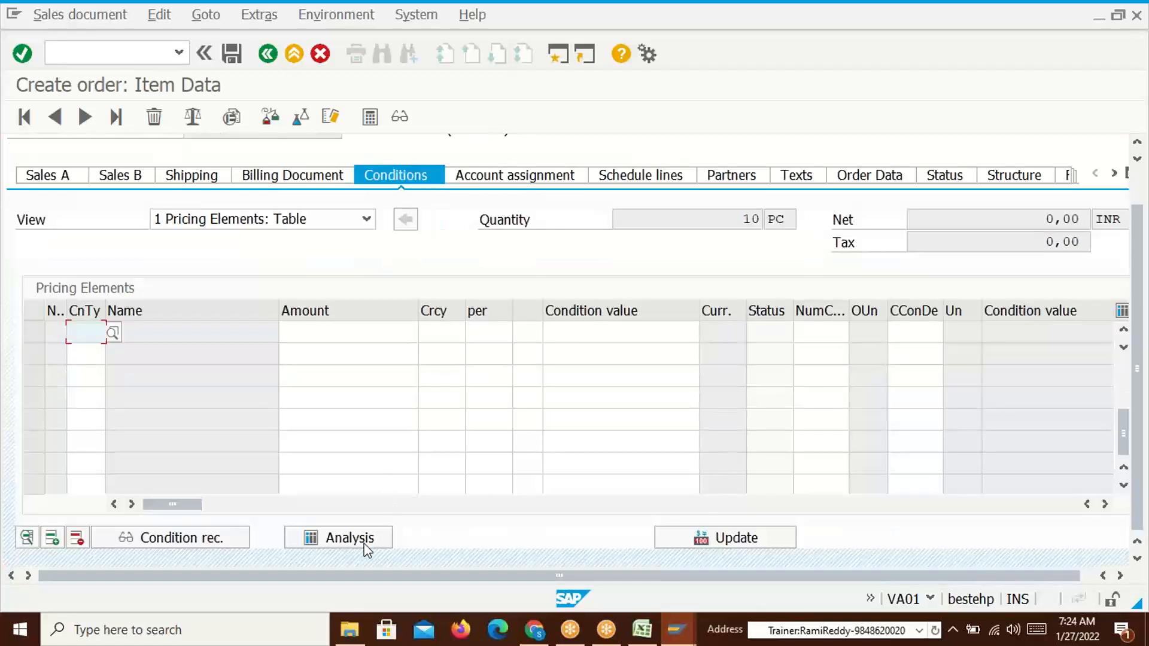
pyautogui.click(350, 538)
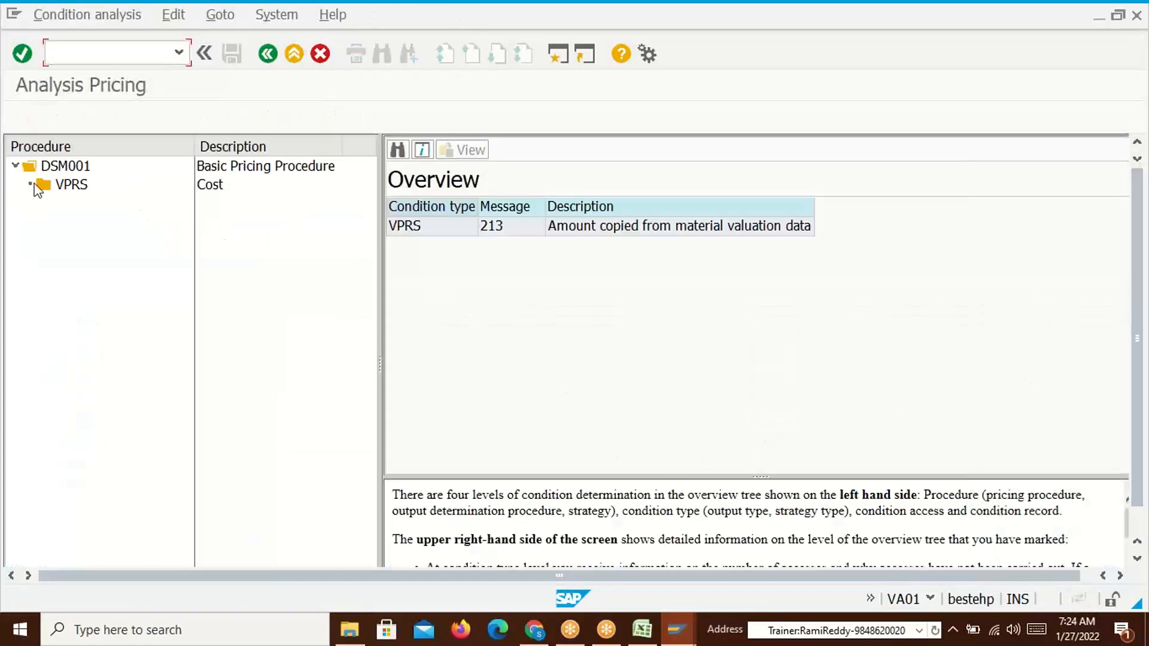
pyautogui.click(15, 167)
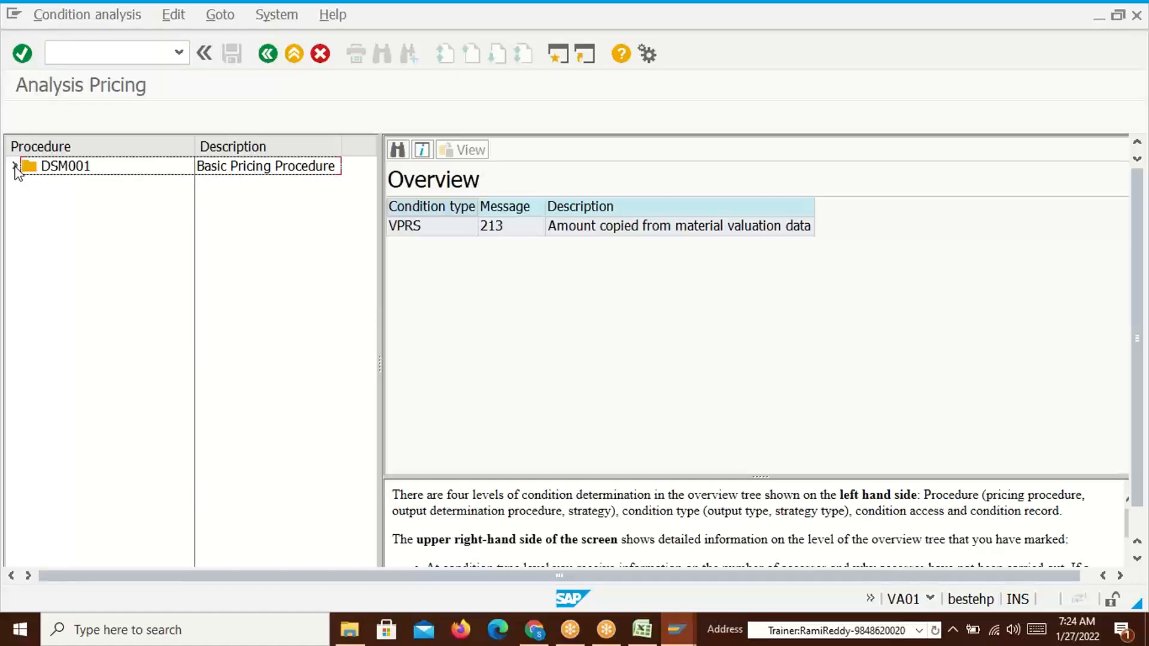
pyautogui.click(16, 166)
pyautogui.click(55, 186)
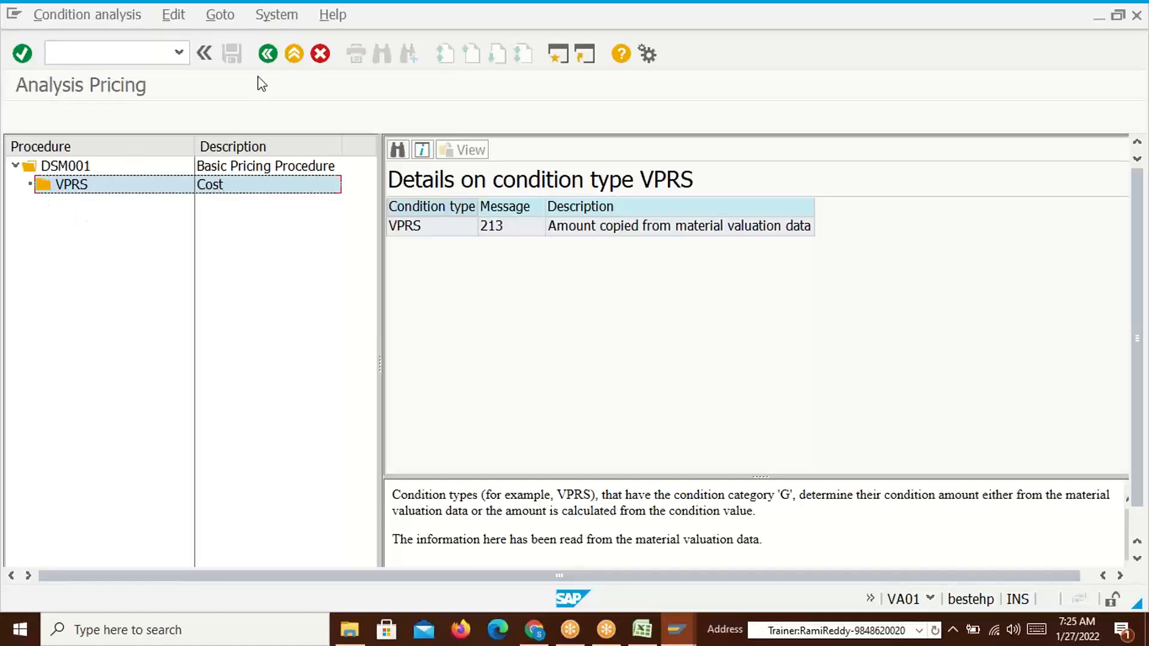
pyautogui.click(268, 54)
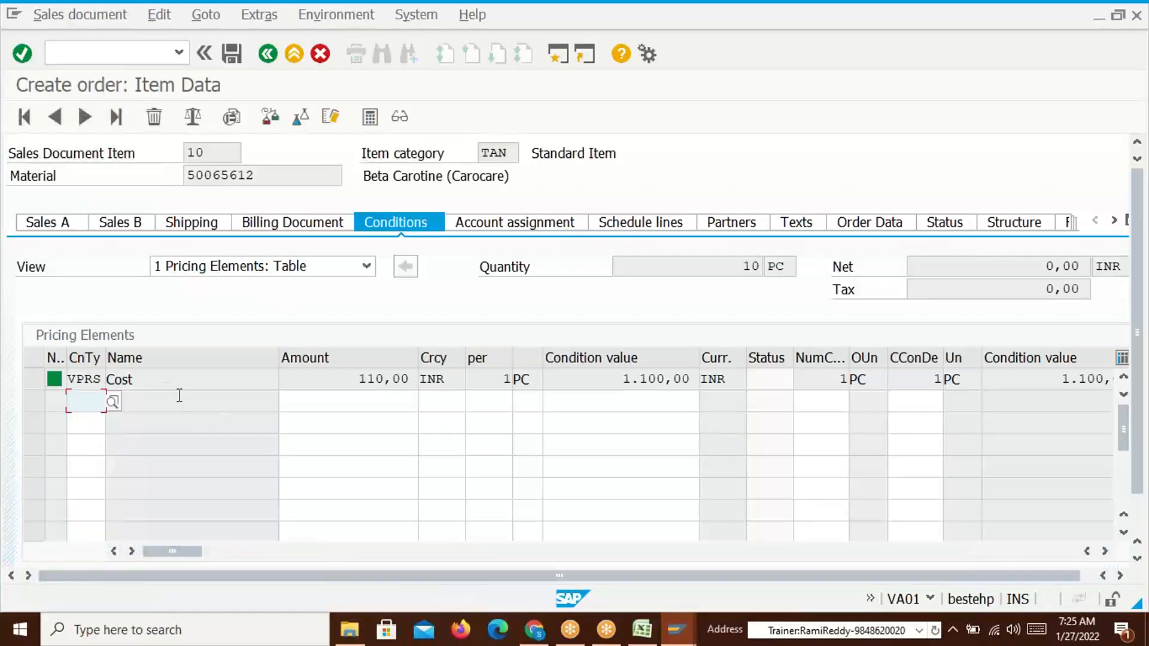
# Start V/08 in a new session via /ov/08 and open the order item's pricing analysis
pyautogui.click(99, 55)
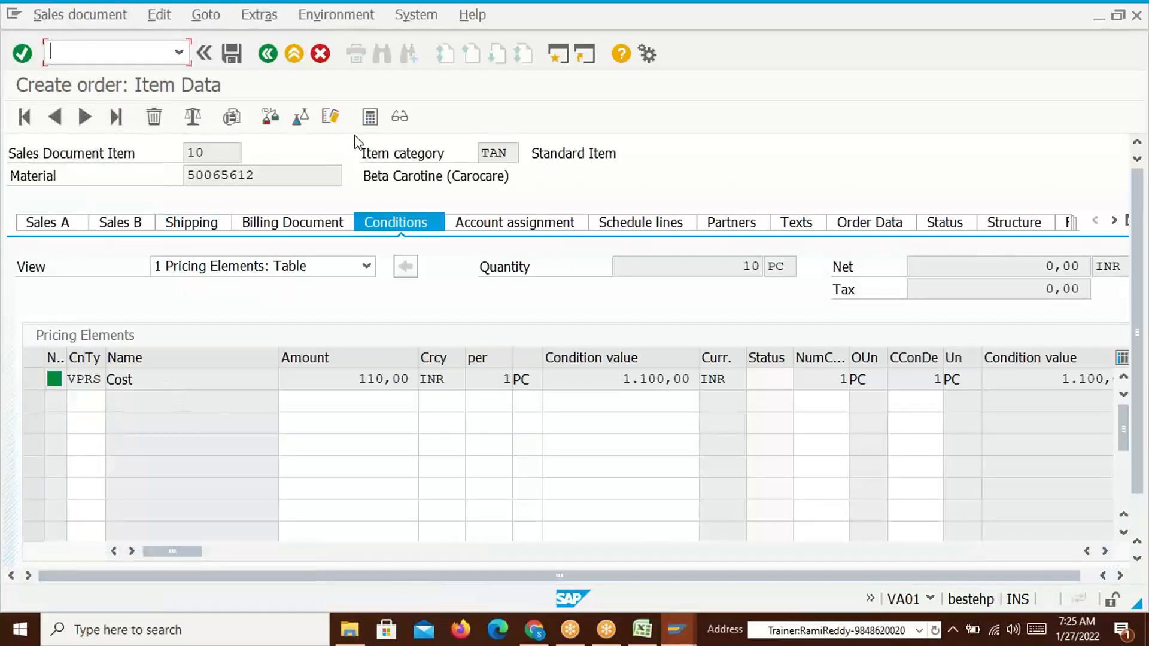
pyautogui.write('/ov/08')
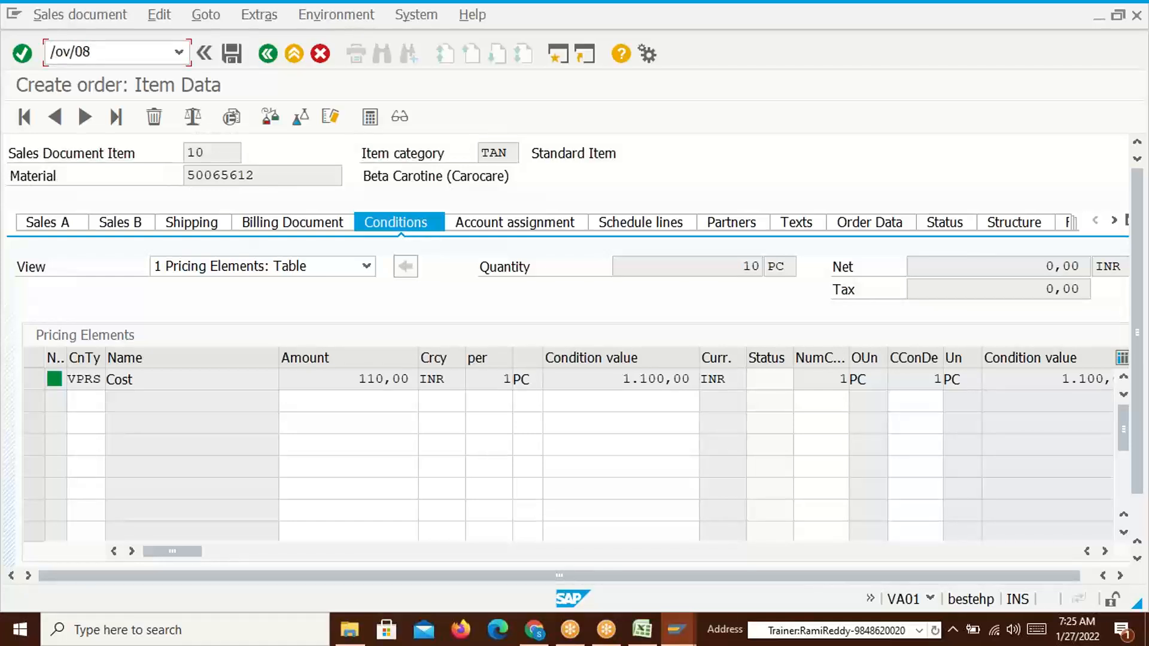
pyautogui.press('Return')
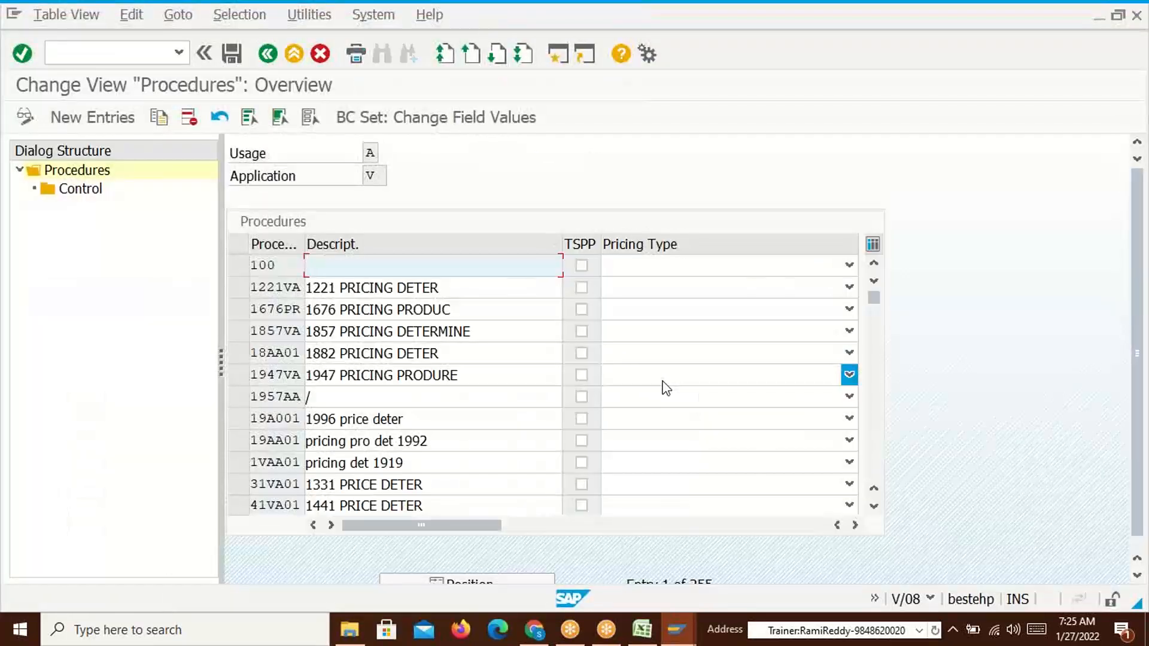
pyautogui.click(495, 584)
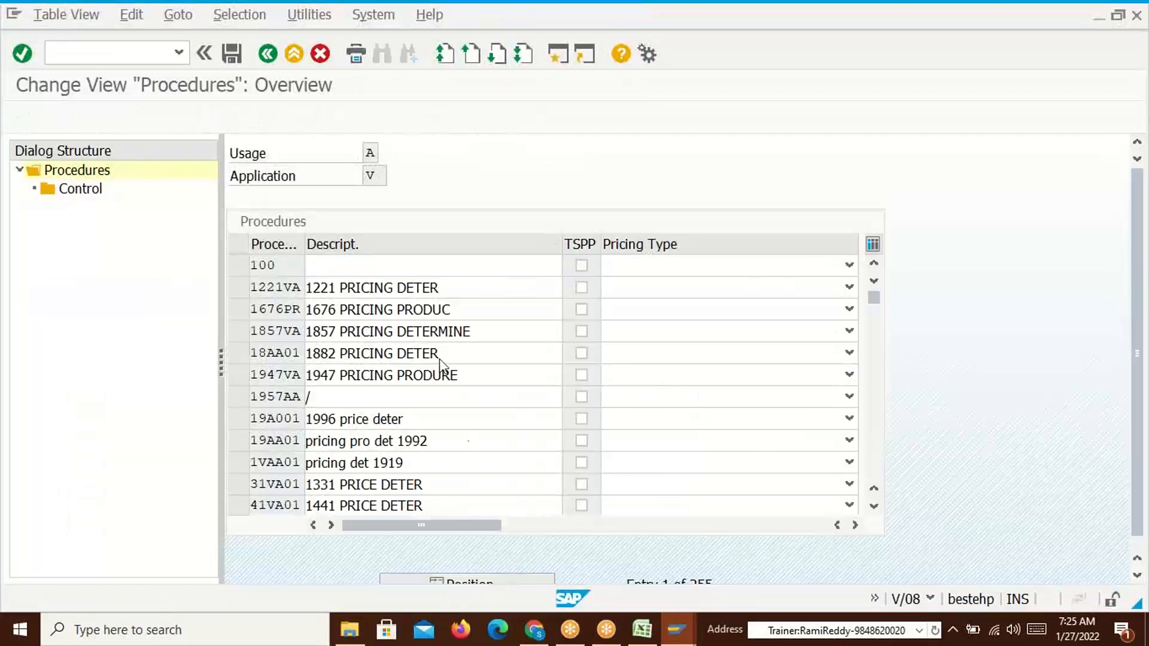
pyautogui.hotkey('alt', 'Tab')
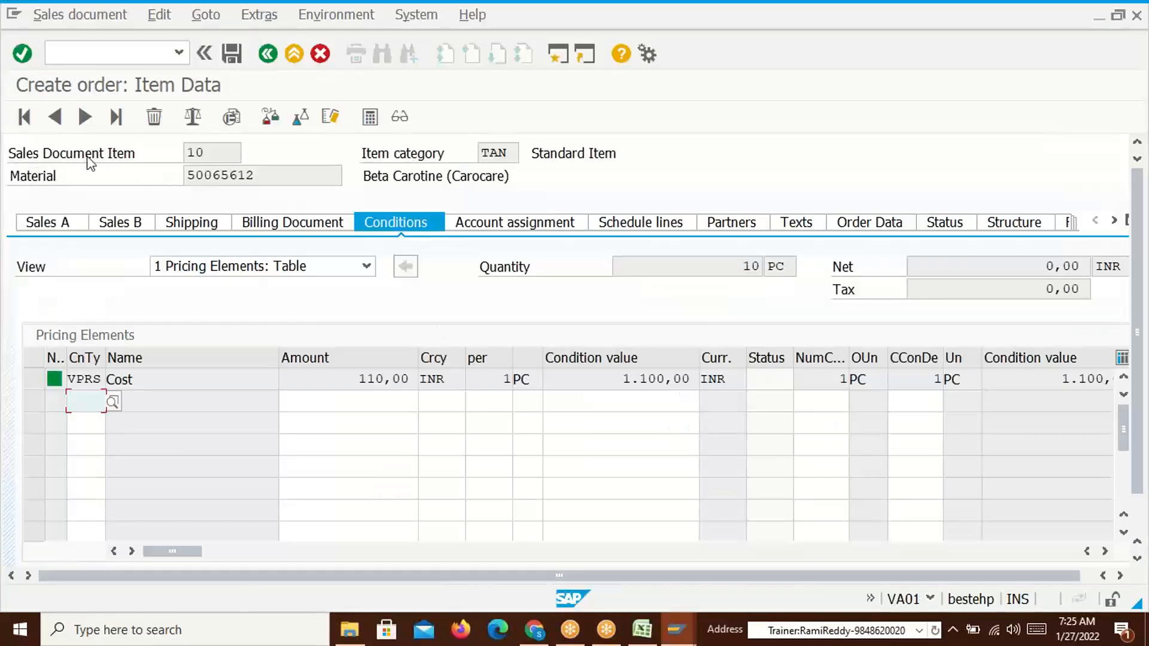
pyautogui.click(405, 448)
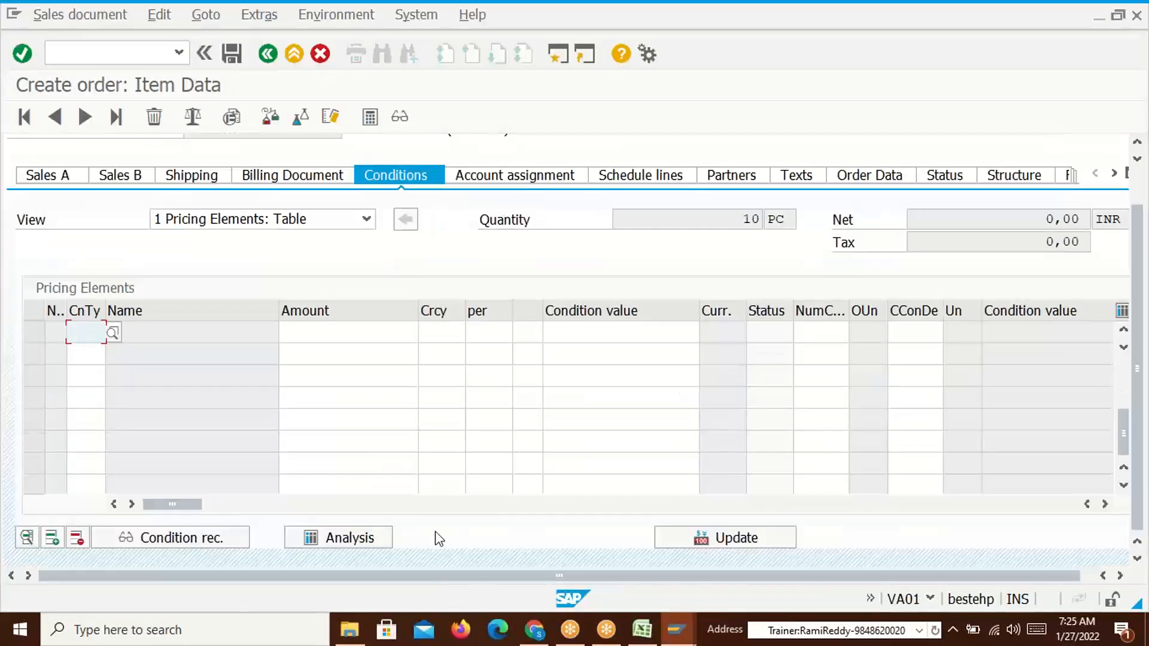
pyautogui.click(366, 539)
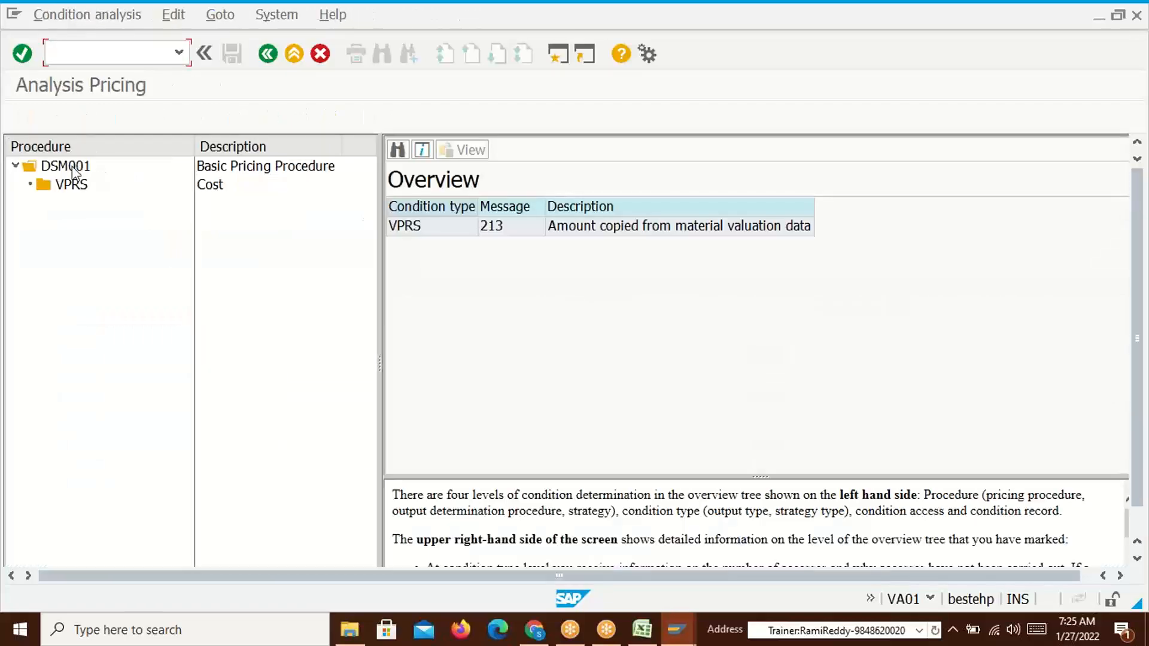
pyautogui.hotkey('alt', 'Tab')
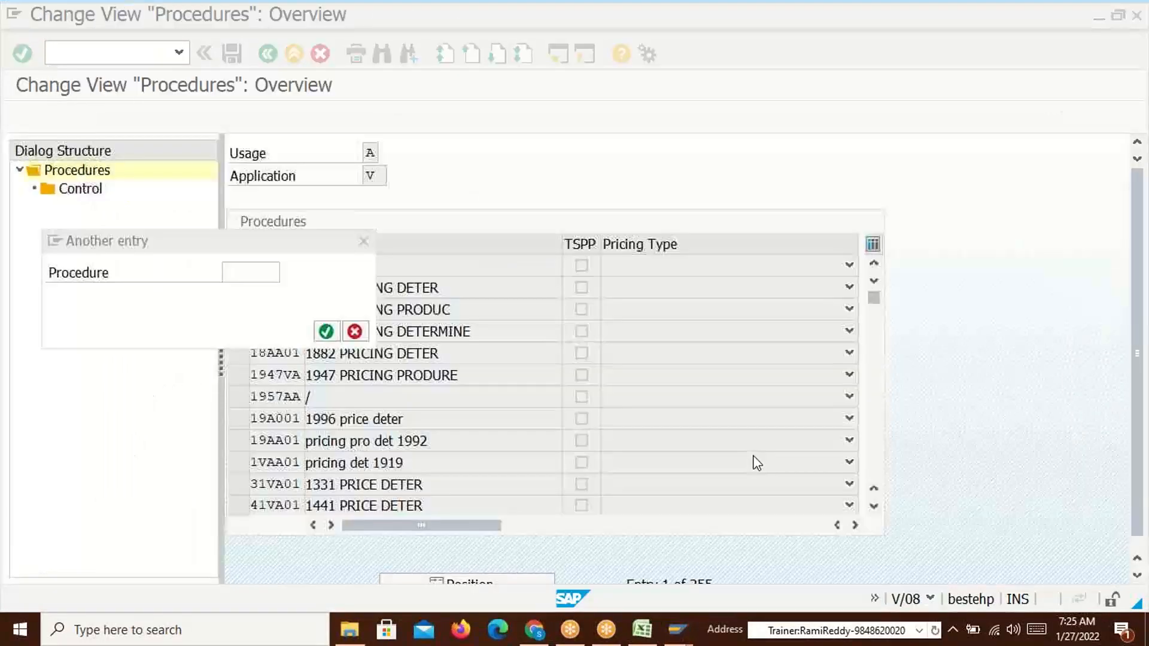
# Position V/08 on procedure DSM001 and open its control steps, noting step 10's requirement
pyautogui.write('DSM001')
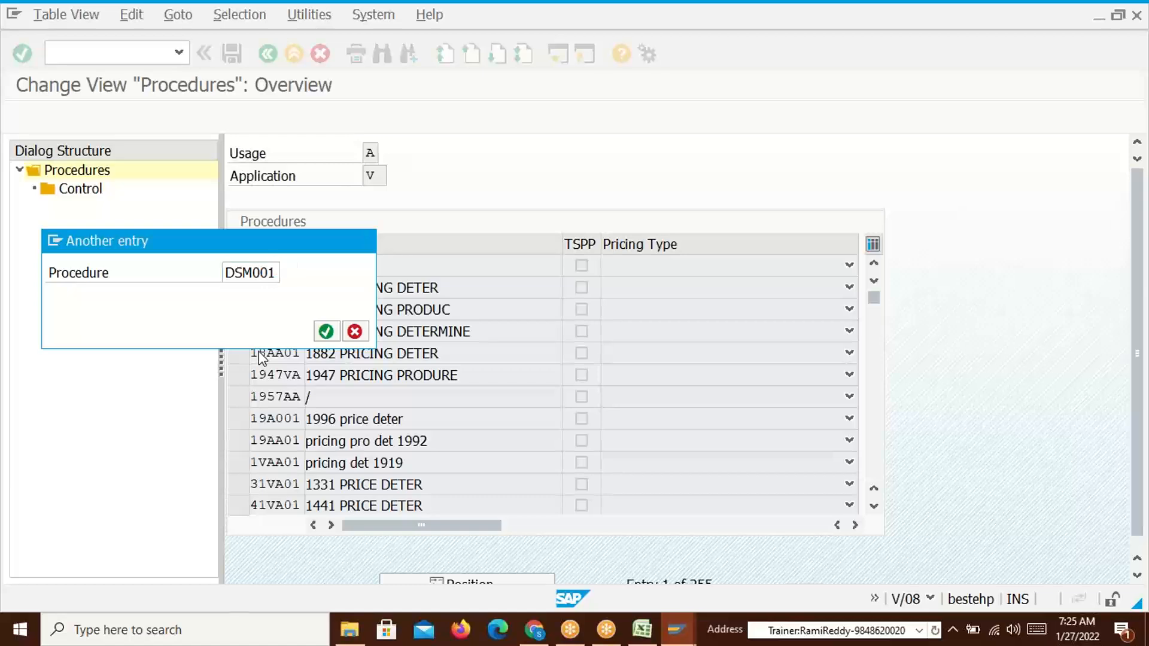
pyautogui.press('Return')
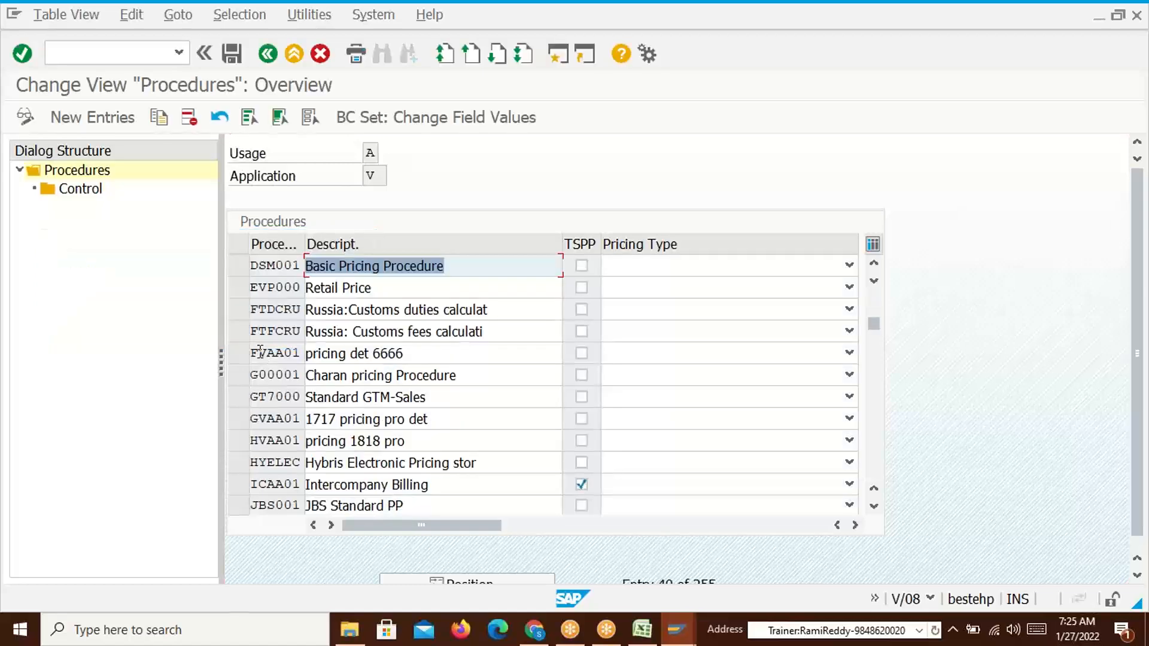
pyautogui.click(238, 266)
pyautogui.click(81, 189)
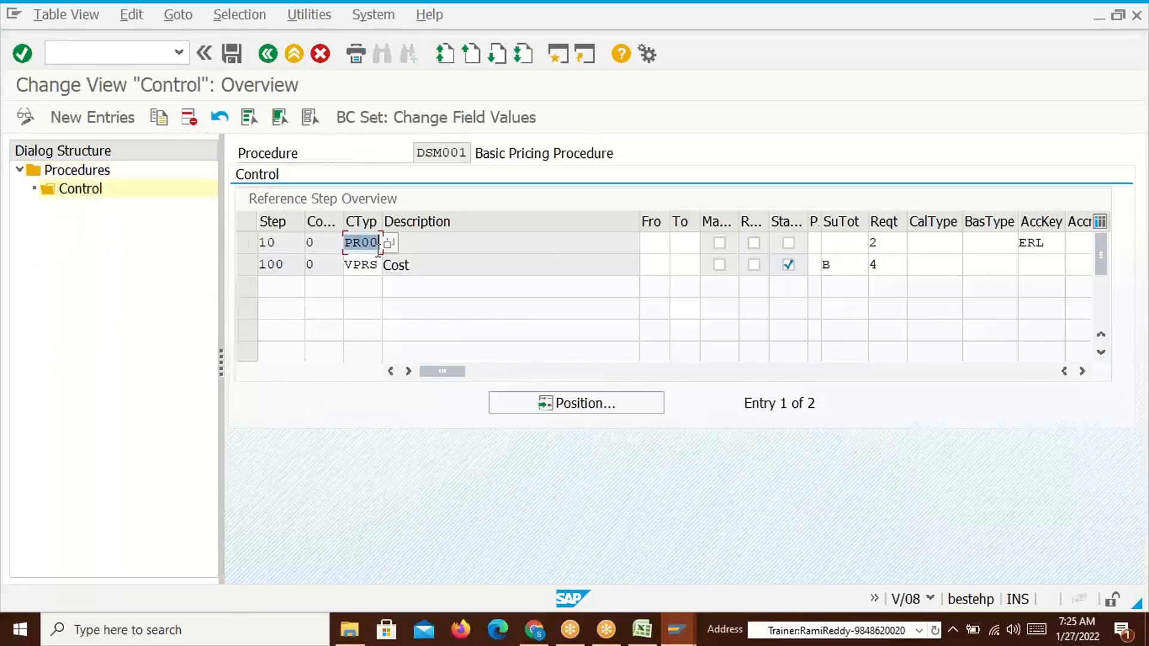
pyautogui.click(893, 243)
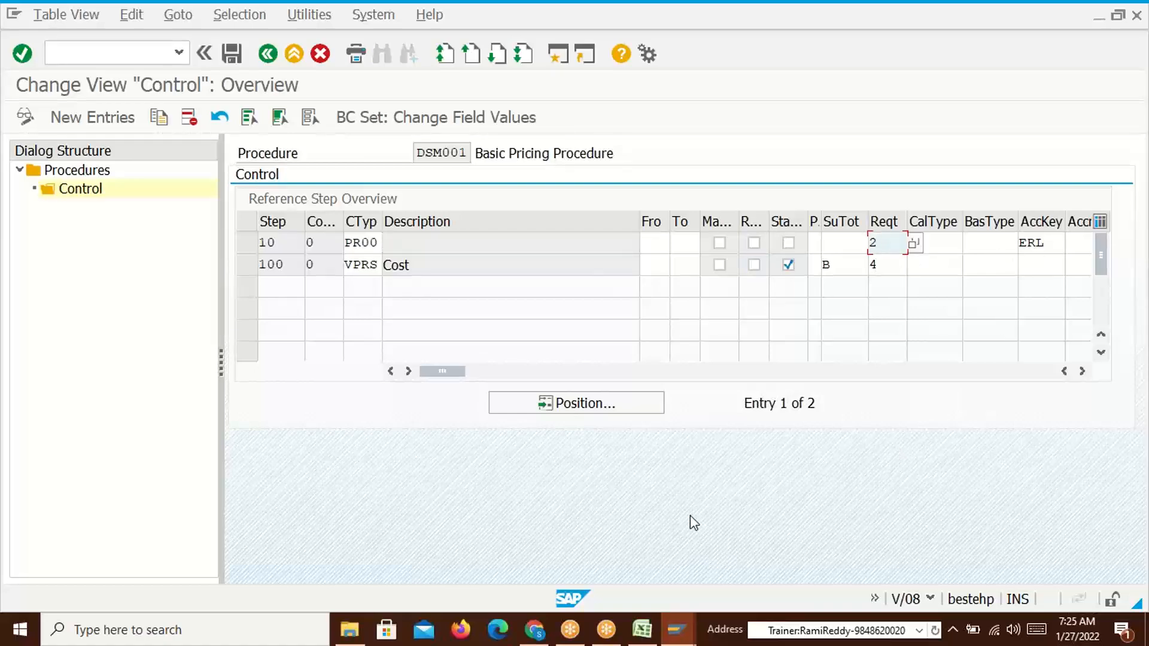
pyautogui.hotkey('alt', 'Tab')
pyautogui.press('Escape')
pyautogui.hotkey('alt', 'Tab')
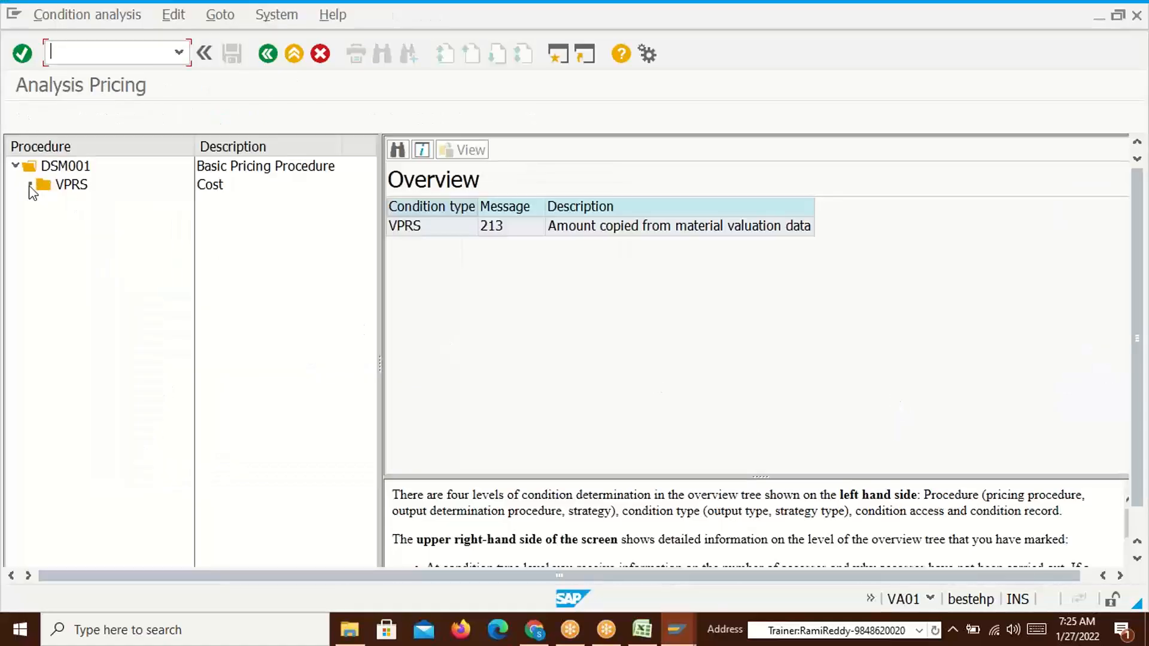
# Compare DSM001's analysis with its control steps, then return to the item's VPRS-only Conditions
pyautogui.click(15, 166)
pyautogui.click(15, 165)
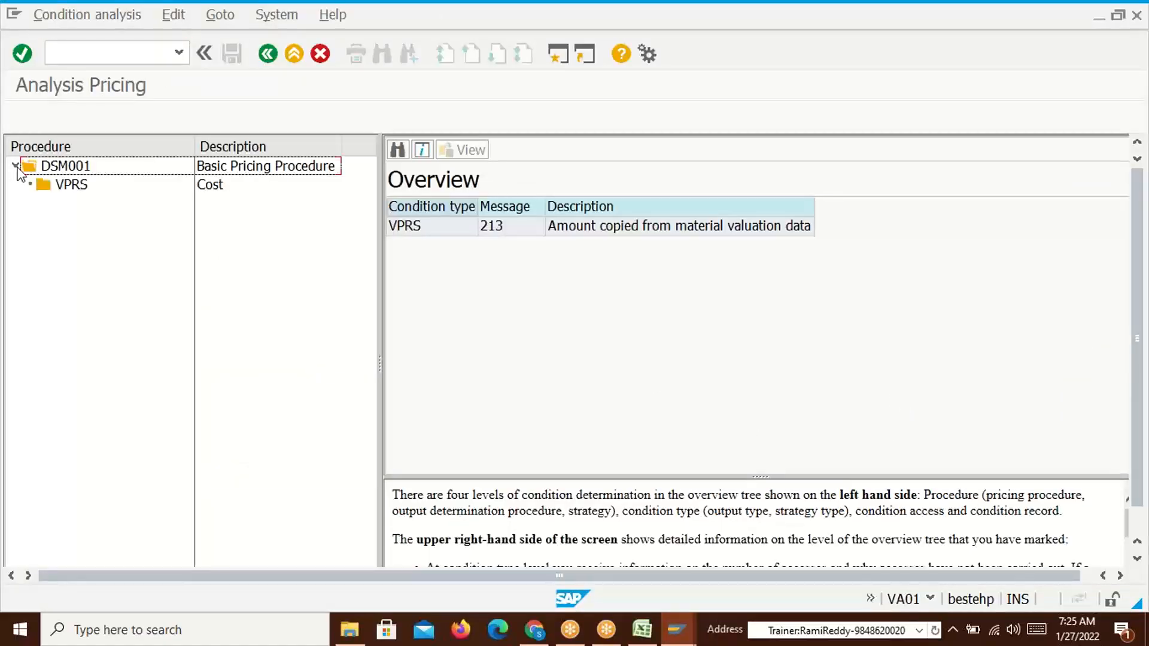
pyautogui.hotkey('alt', 'Tab')
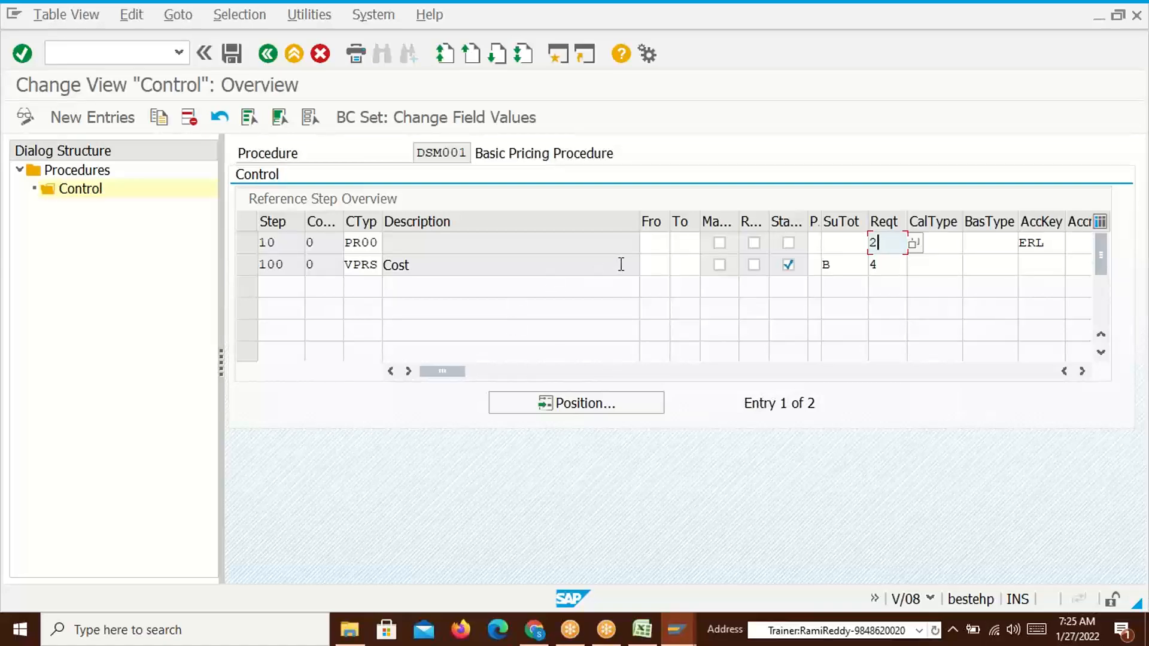
pyautogui.hotkey('alt', 'Tab')
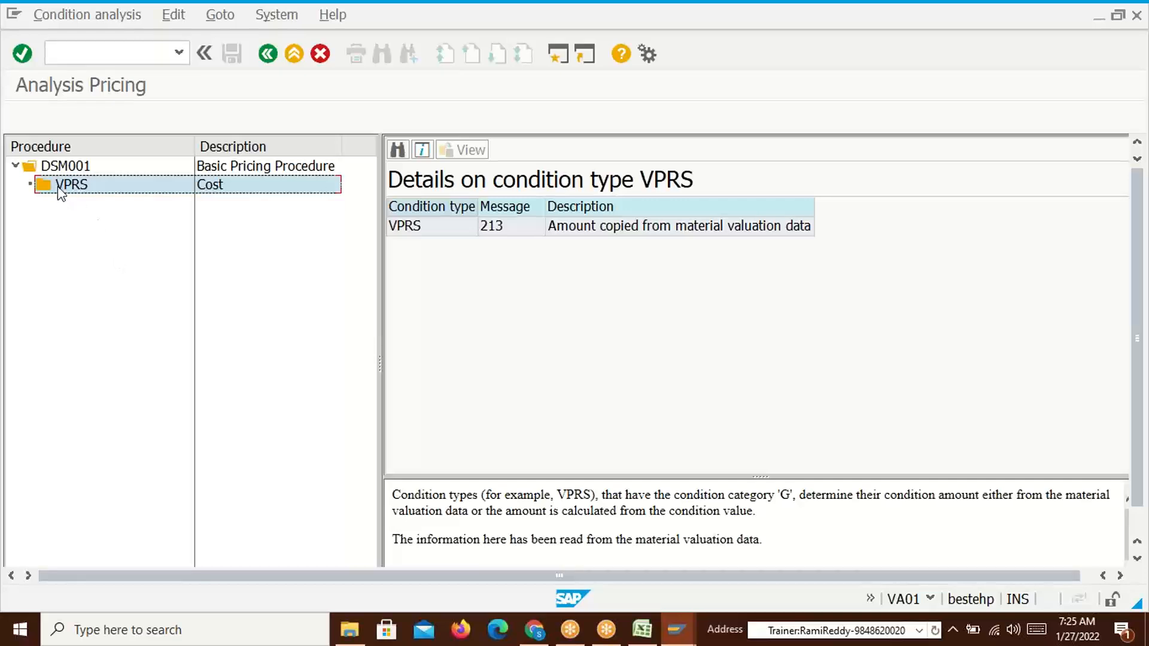
pyautogui.click(267, 54)
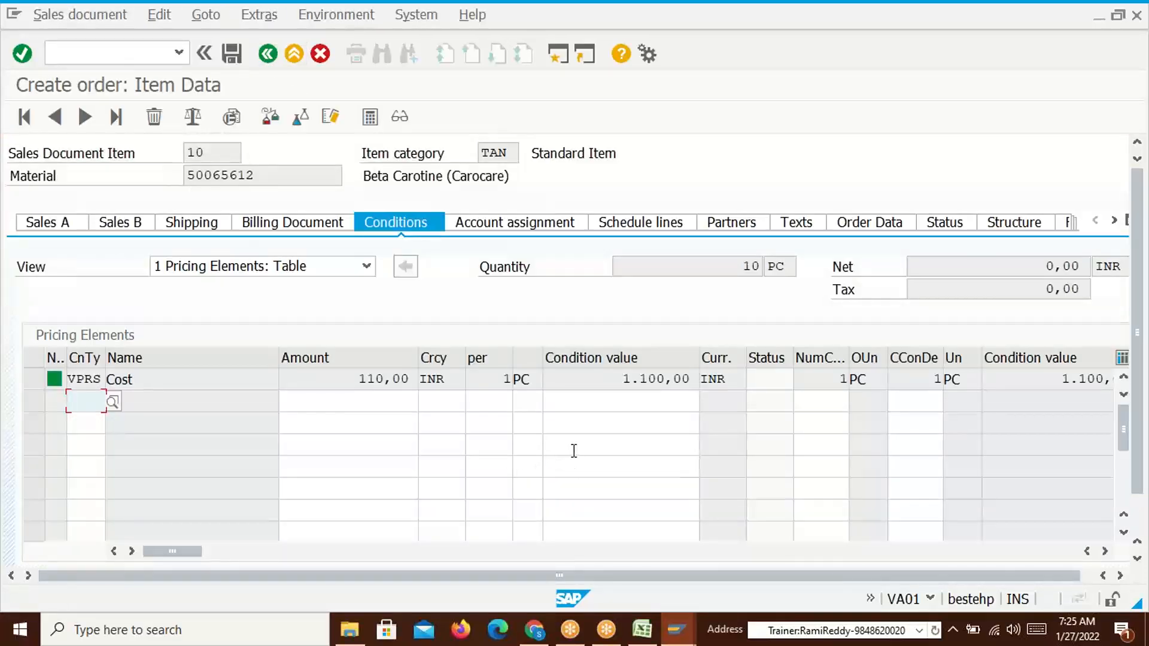
pyautogui.moveTo(257, 176); pyautogui.dragTo(190, 183)
pyautogui.click(190, 182)
pyautogui.click(141, 57)
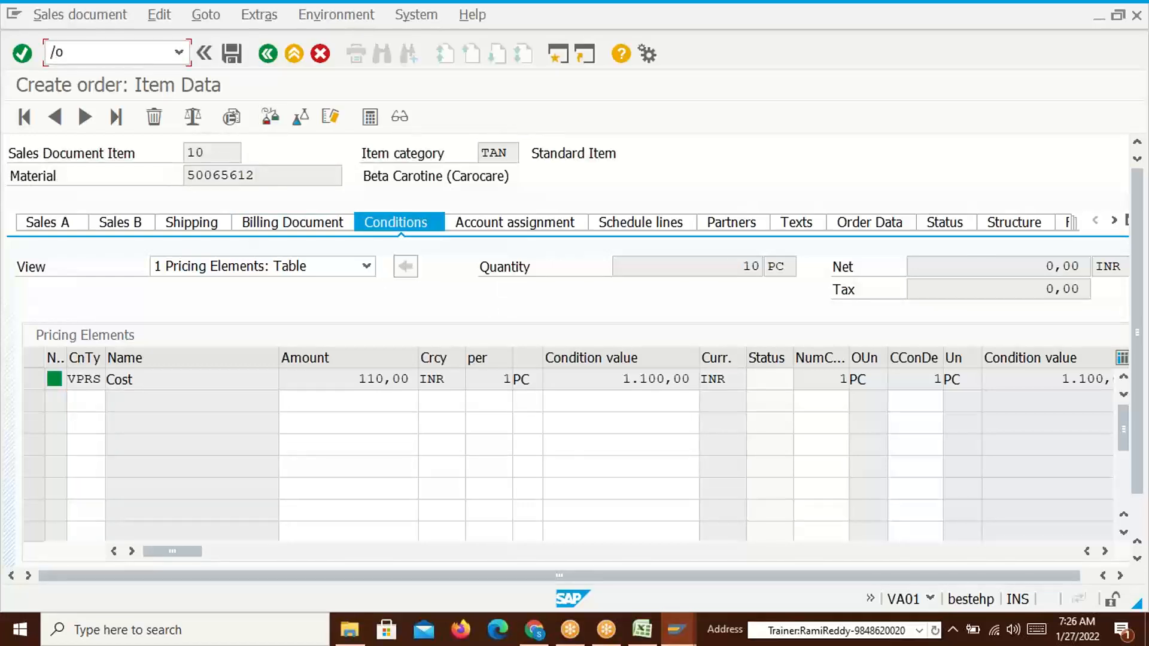
# Start condition record creation in a new session and review the base price's VK11 note in Excel
pyautogui.press('Return')
pyautogui.hotkey('alt', 'Tab')
pyautogui.hotkey('alt', 'Tab')
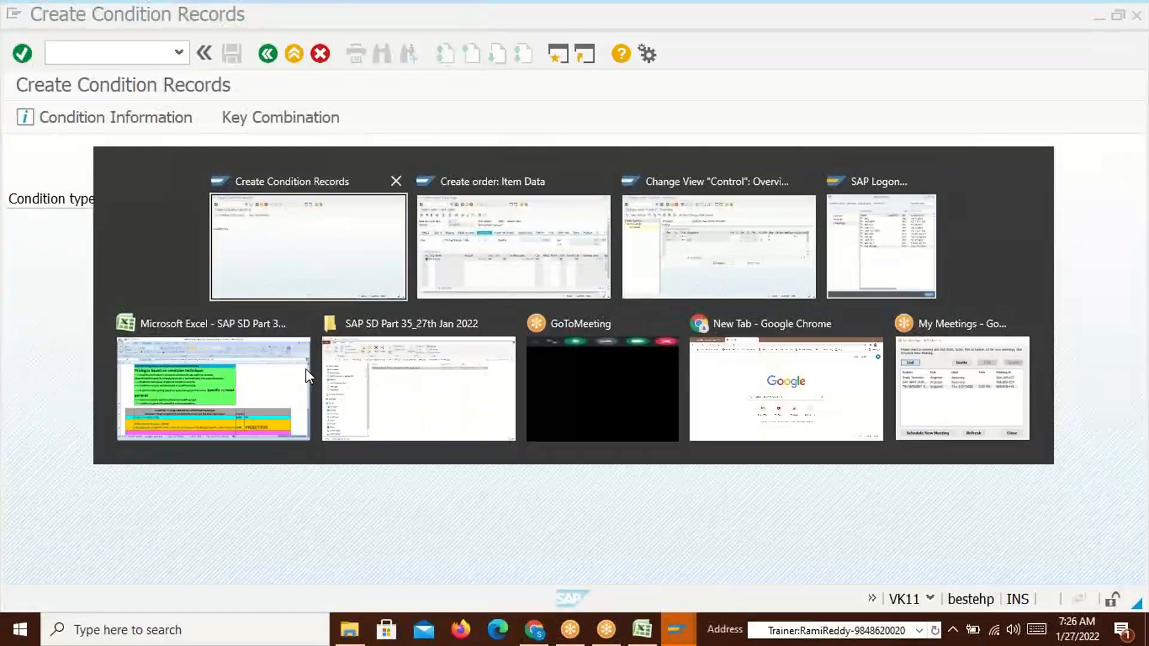
pyautogui.click(324, 370)
pyautogui.click(105, 588)
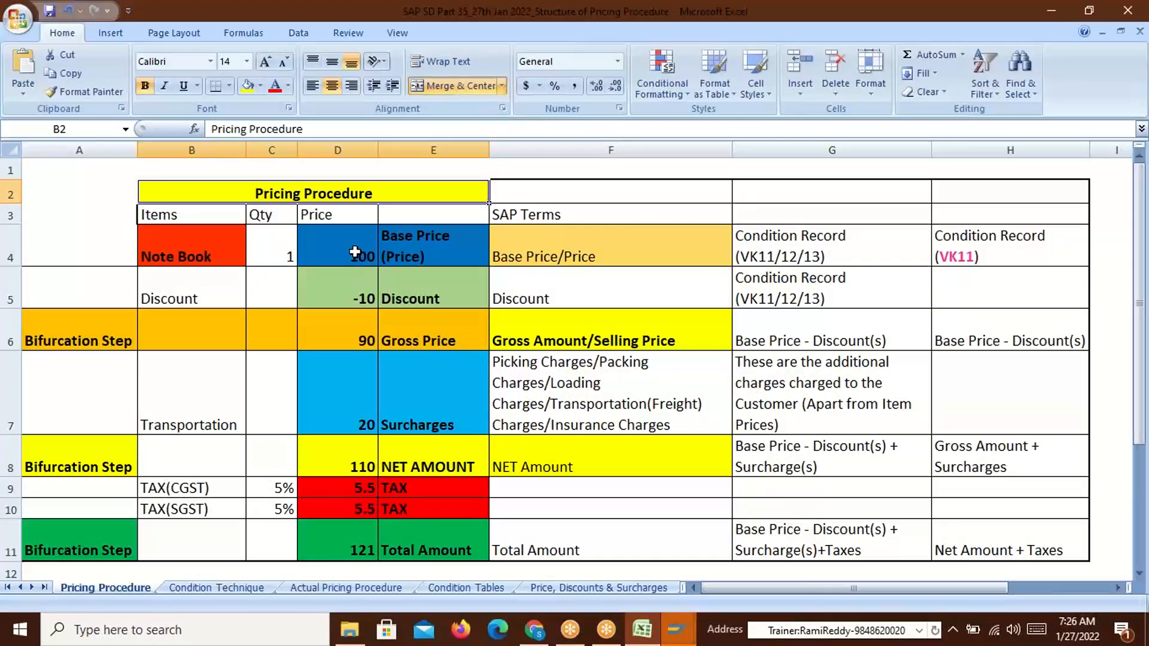
pyautogui.click(355, 251)
pyautogui.click(771, 259)
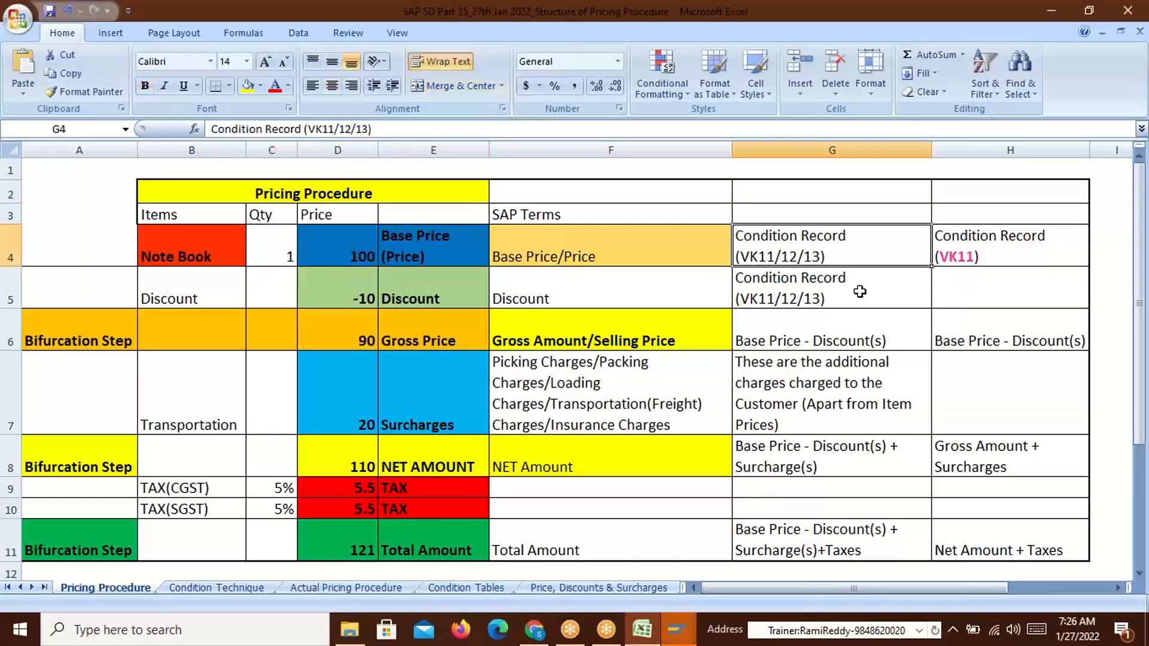
pyautogui.click(938, 258)
# Enter condition type PR00 in VK11, which fails as 'Condition type PR00 is not defined'
pyautogui.hotkey('alt', 'Tab')
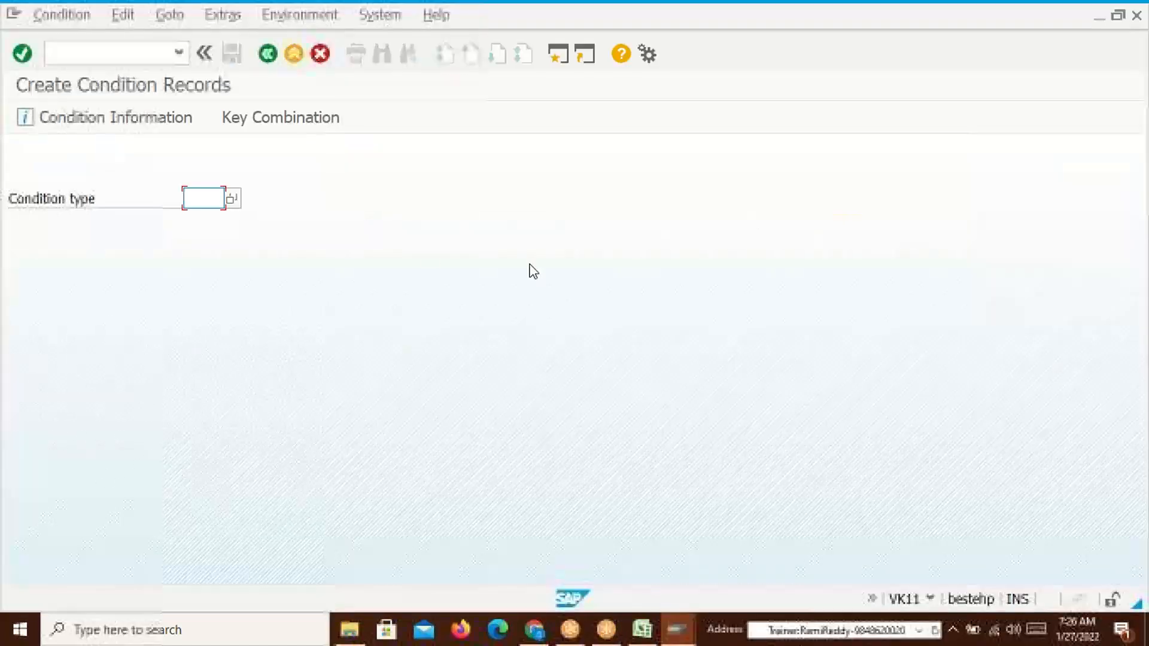
pyautogui.write('PR')
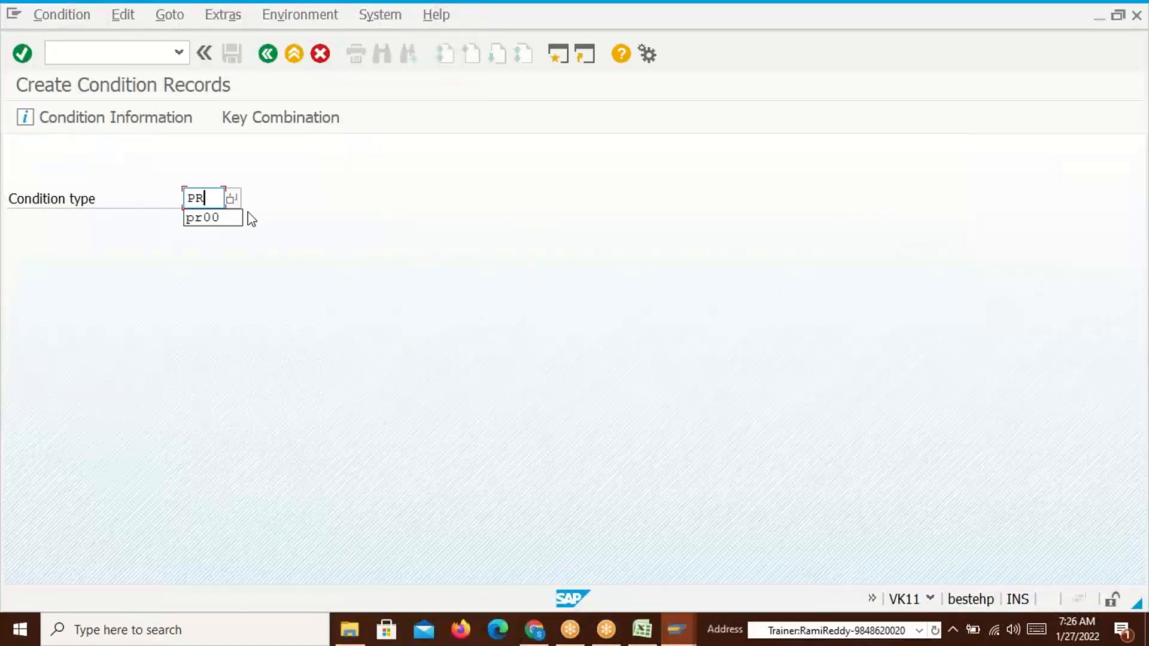
pyautogui.write('00')
pyautogui.press('Return')
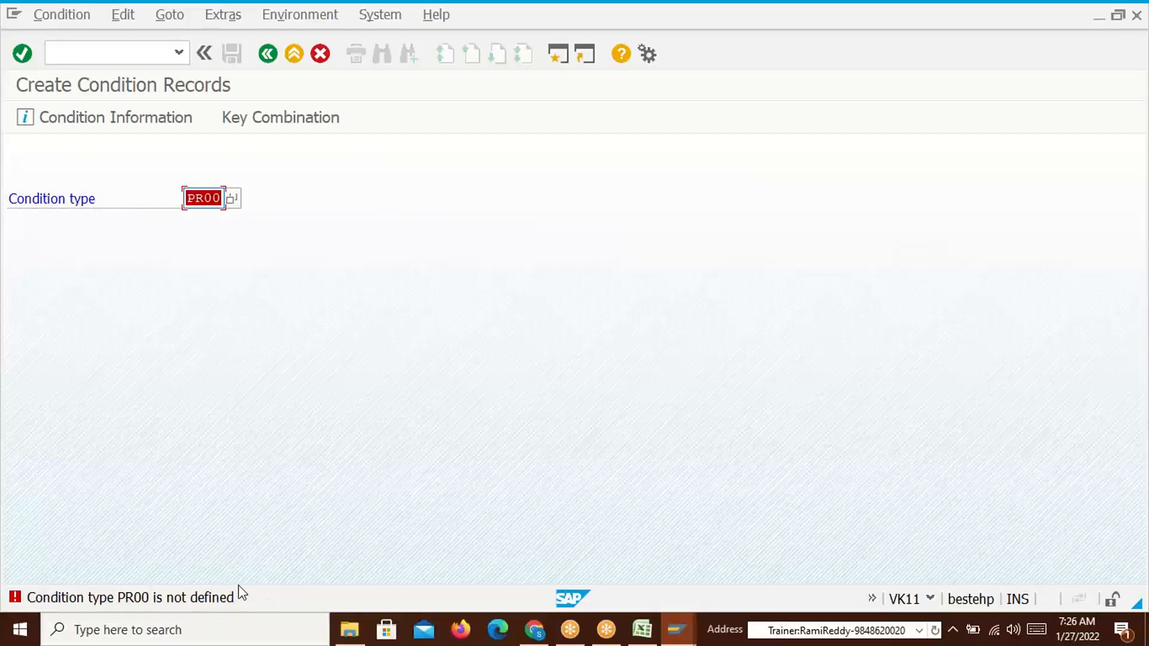
pyautogui.hotkey('alt', 'Tab')
pyautogui.press('Tab')
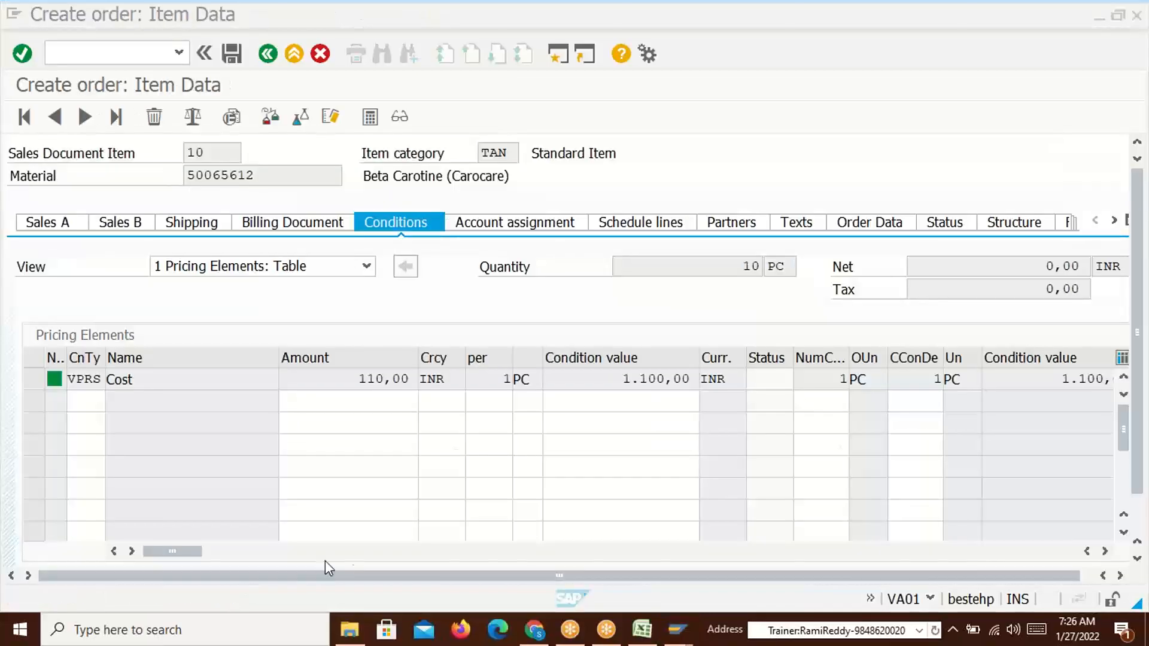
pyautogui.hotkey('alt', 'Tab')
pyautogui.press('Tab')
pyautogui.press('Tab')
pyautogui.click(358, 248)
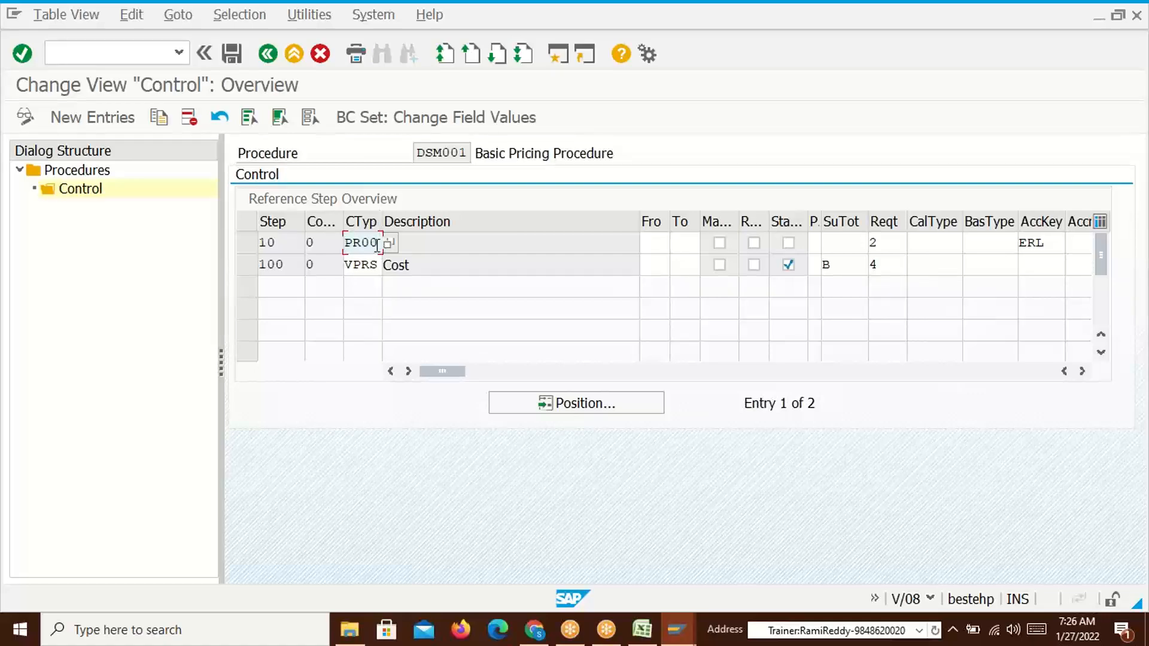
pyautogui.moveTo(377, 246); pyautogui.dragTo(343, 246)
pyautogui.hotkey('alt', 'Tab')
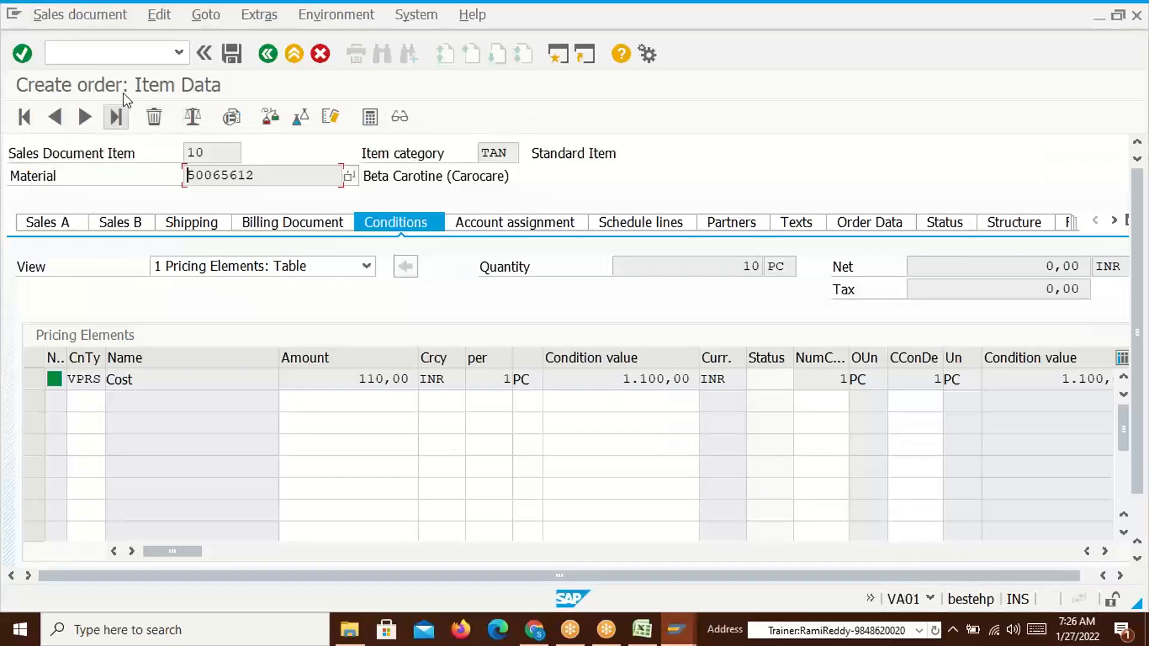
pyautogui.click(118, 55)
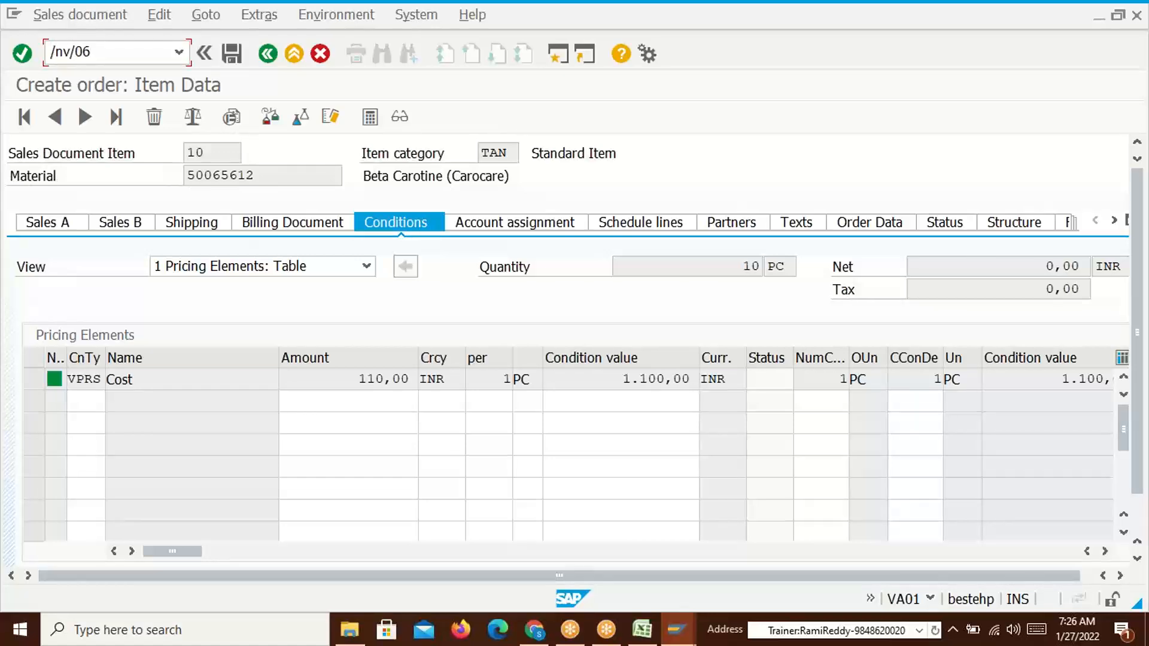
# Open the V/06 condition types list and position it at entries starting with 'pr'
pyautogui.press('Return')
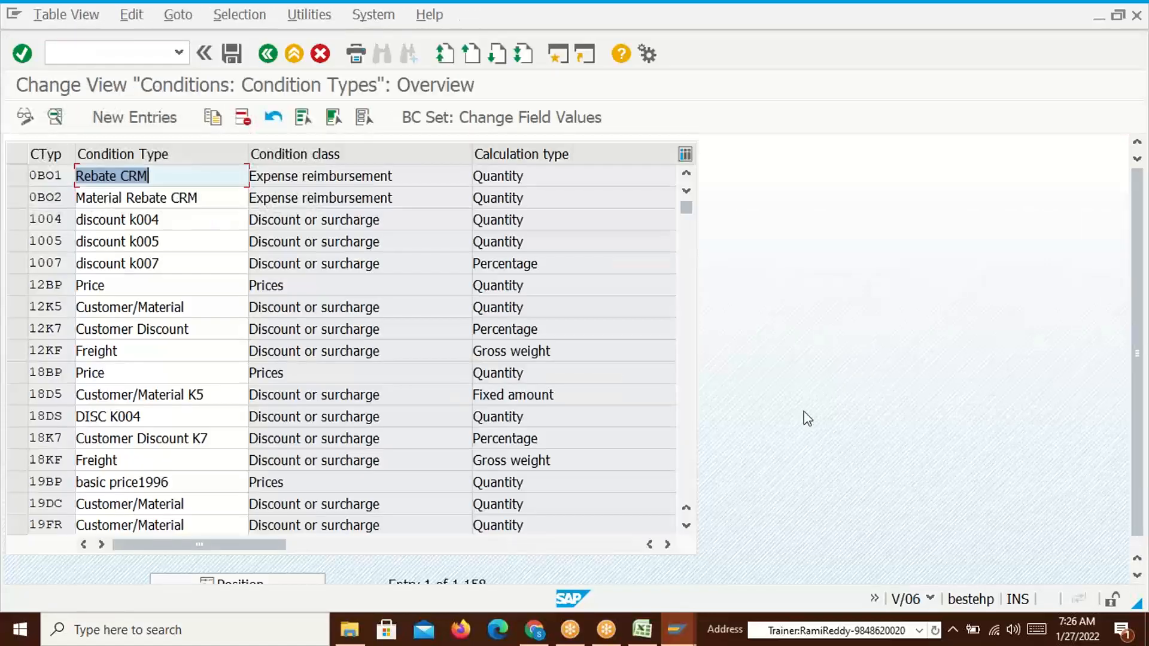
pyautogui.click(259, 578)
pyautogui.write('pr00')
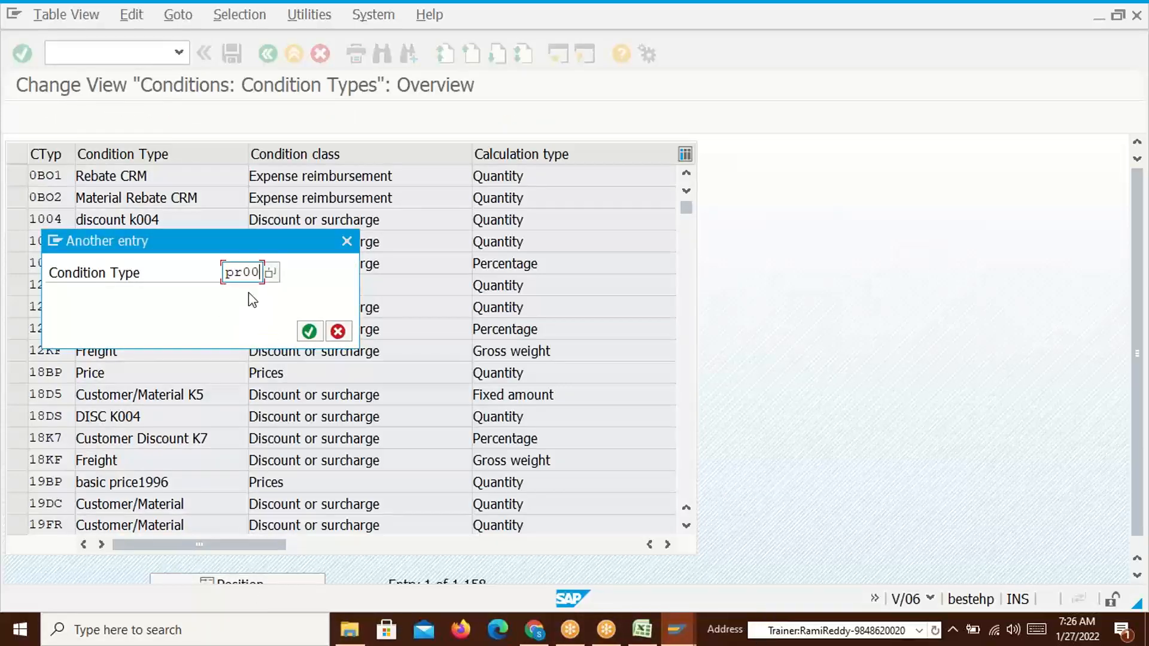
pyautogui.press('Return')
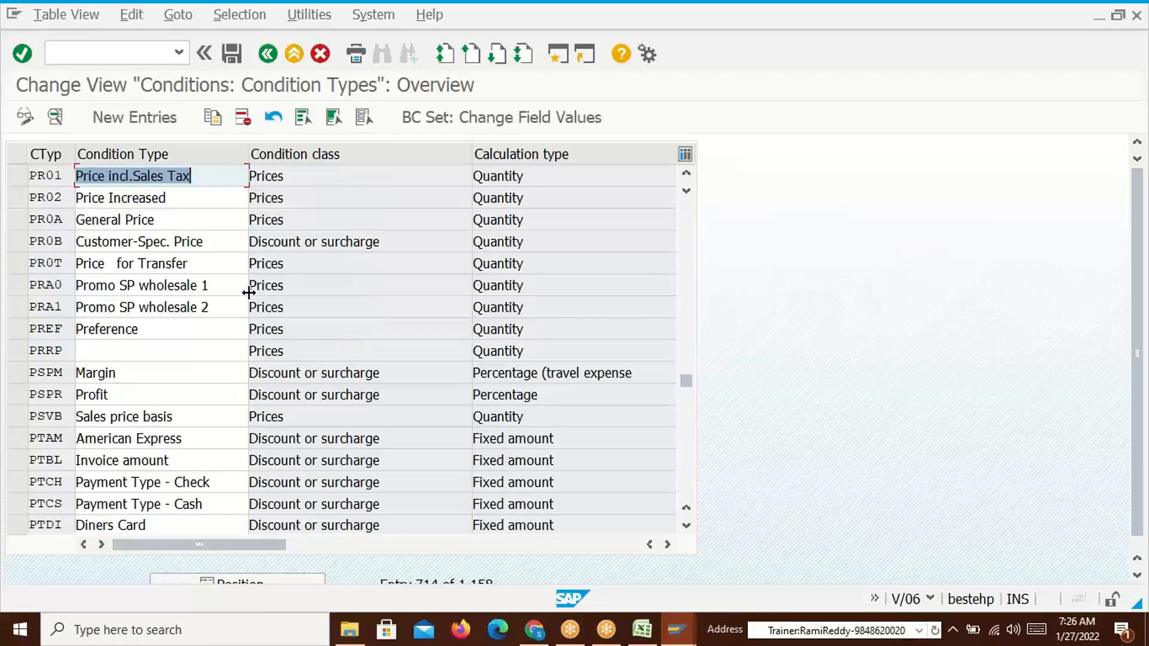
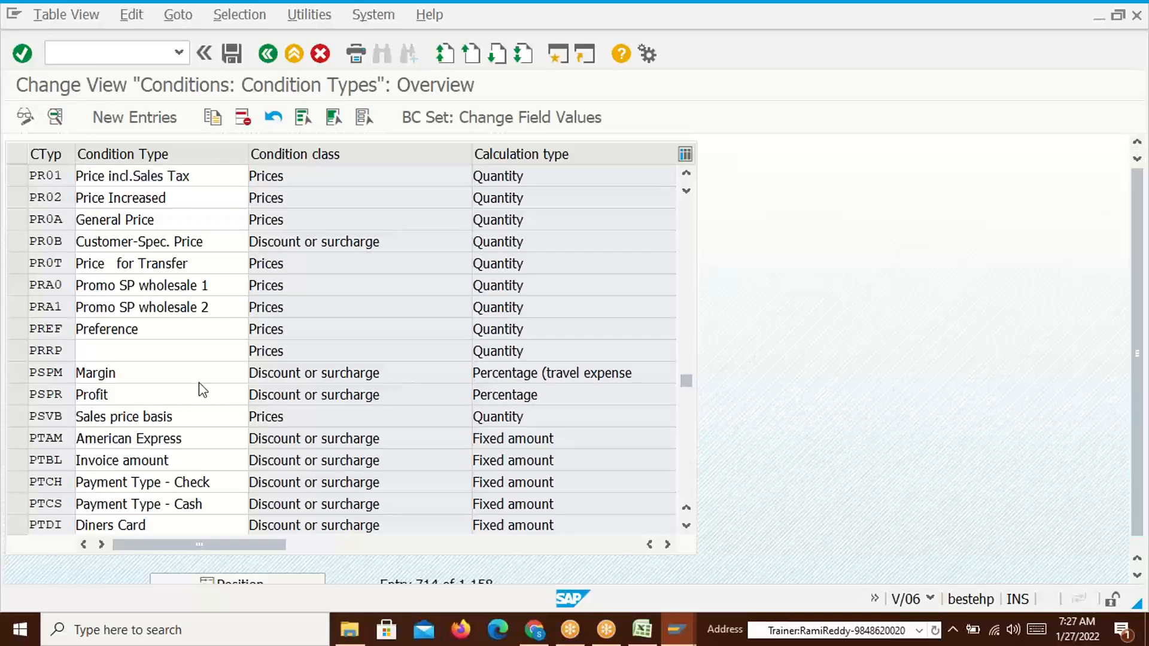
# Scroll the condition types list and try positioning it at 'rproo'
pyautogui.scroll(-15, 200, 389)
pyautogui.scroll(-10, 198, 392)
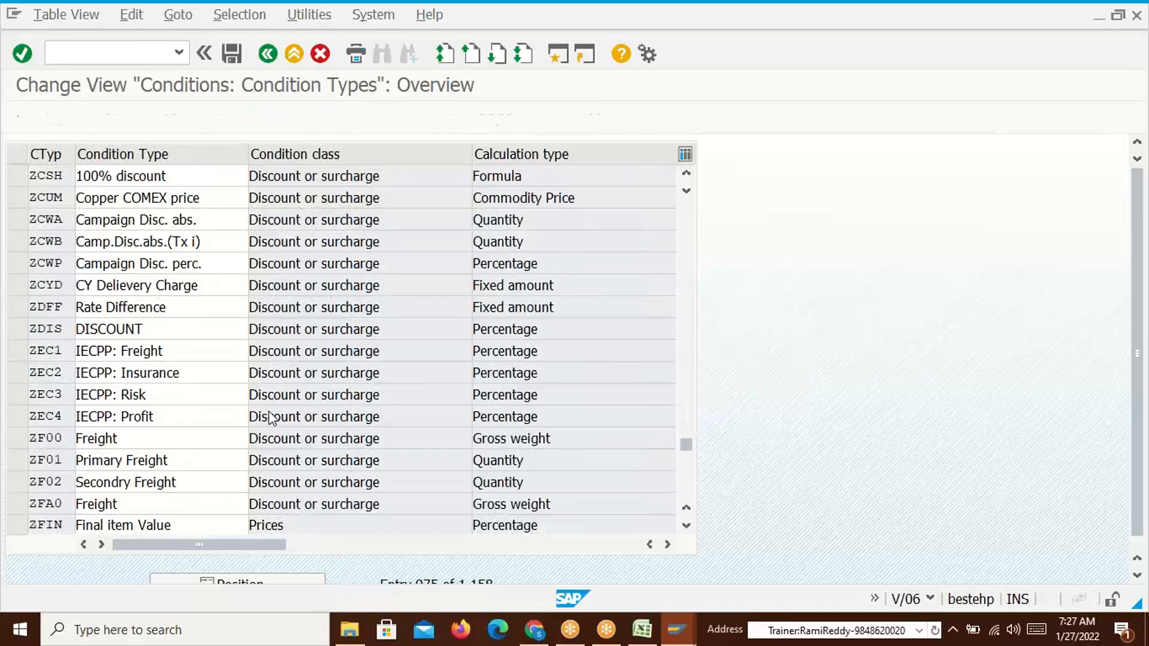
pyautogui.scroll(12, 266, 416)
pyautogui.scroll(5, 273, 419)
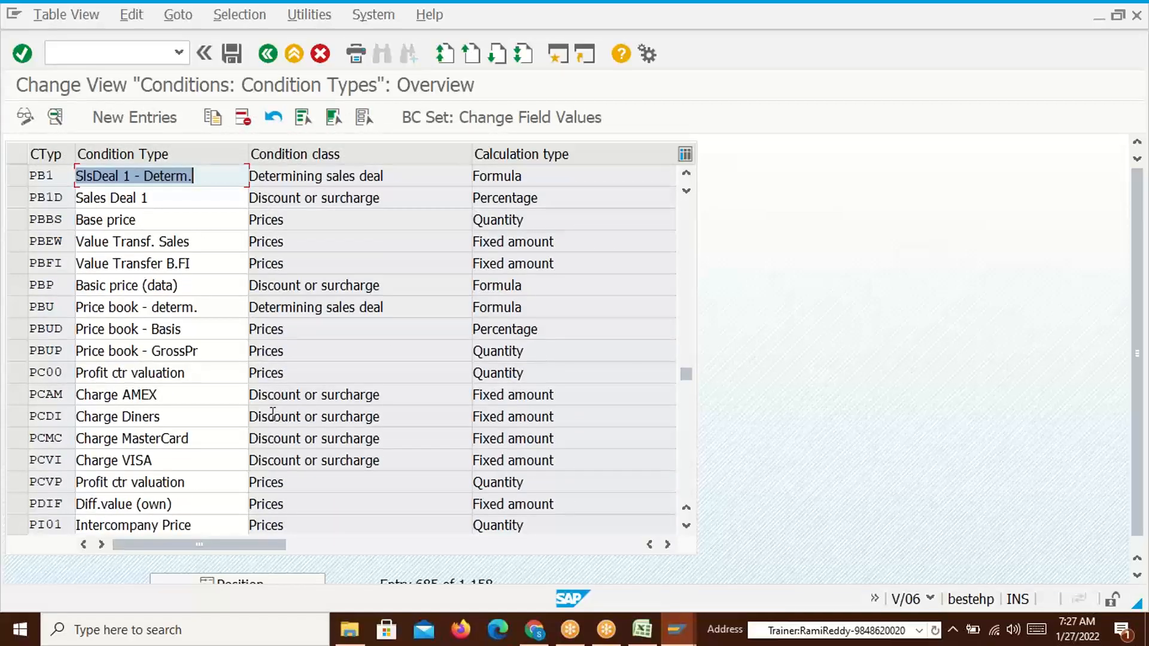
pyautogui.click(264, 579)
pyautogui.write('r')
pyautogui.write('proo')
pyautogui.press('Return')
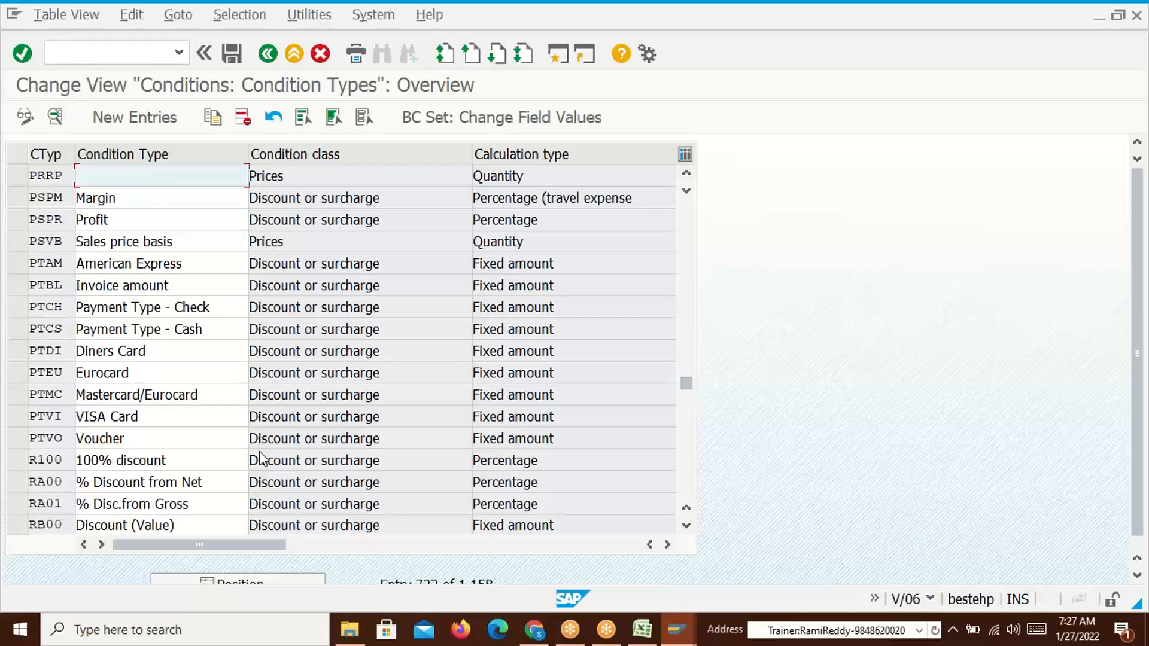
# Position the list at PR01 and mark the unnamed PRRP row as the copy template
pyautogui.scroll(15, 209, 419)
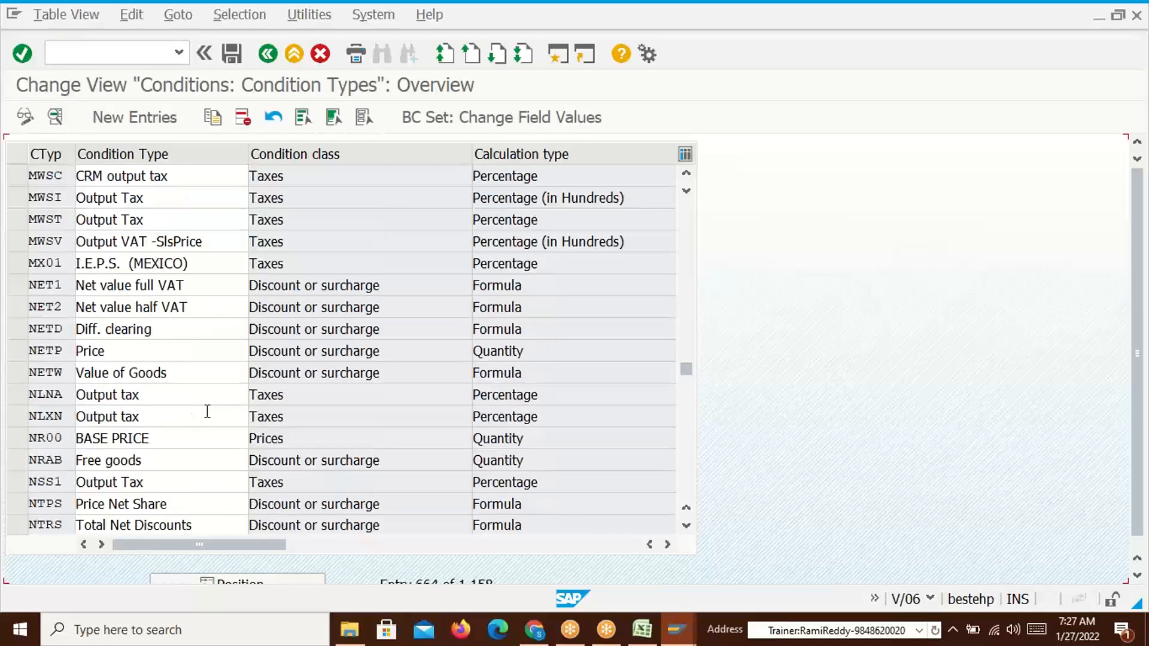
pyautogui.click(227, 582)
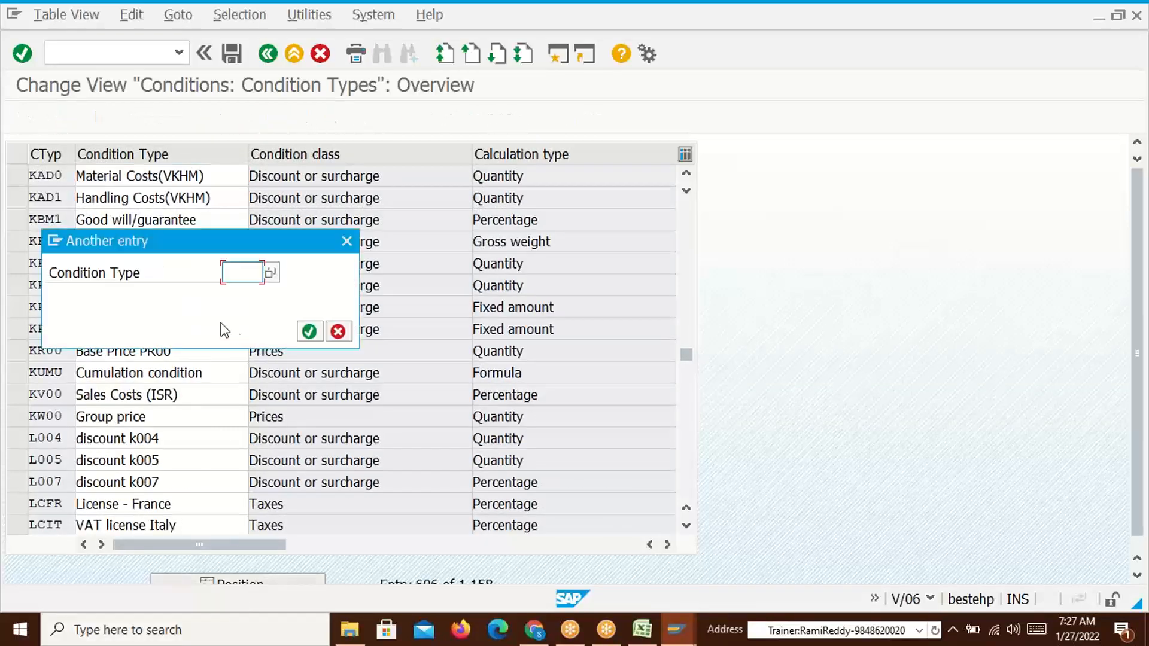
pyautogui.write('pr01')
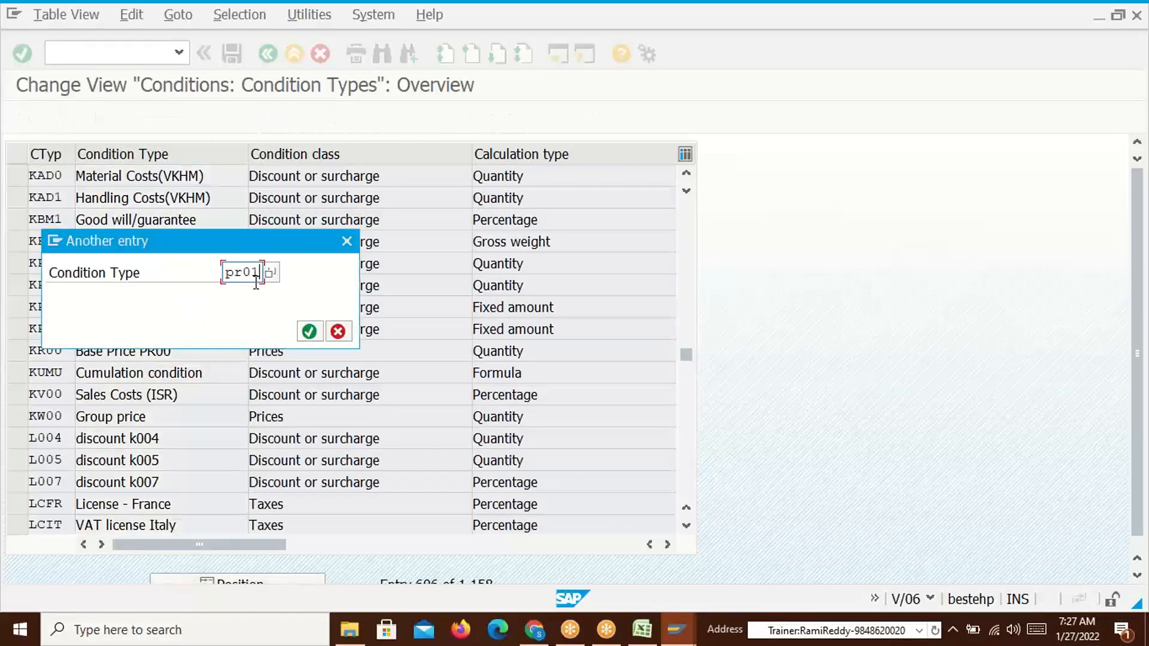
pyautogui.press('Return')
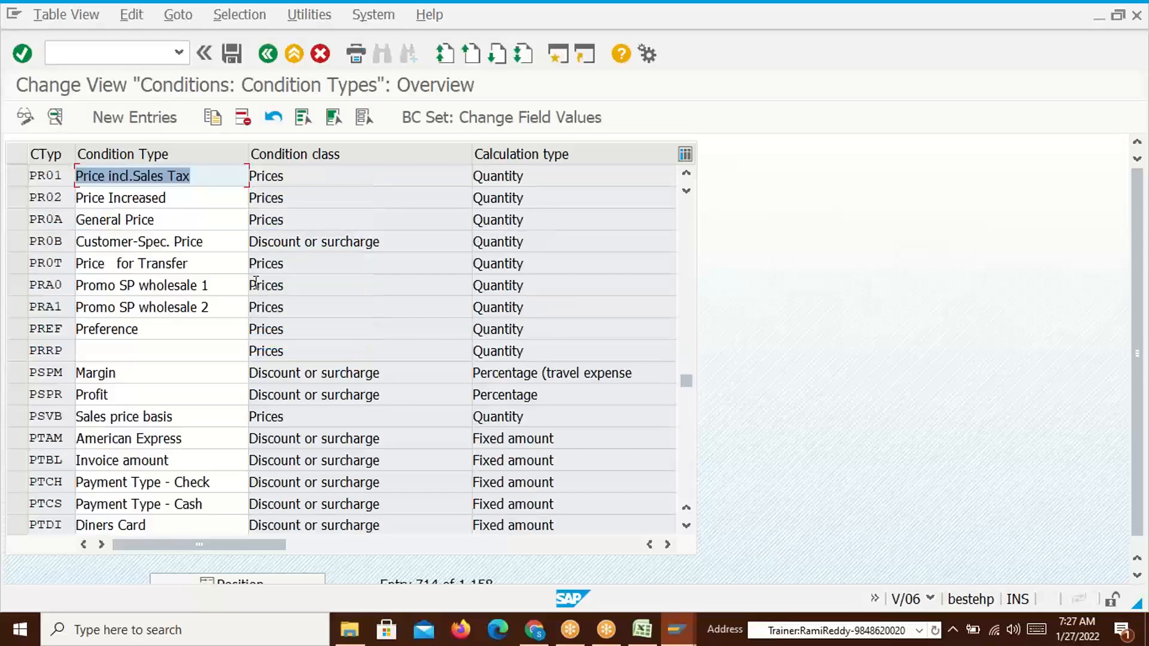
pyautogui.click(18, 176)
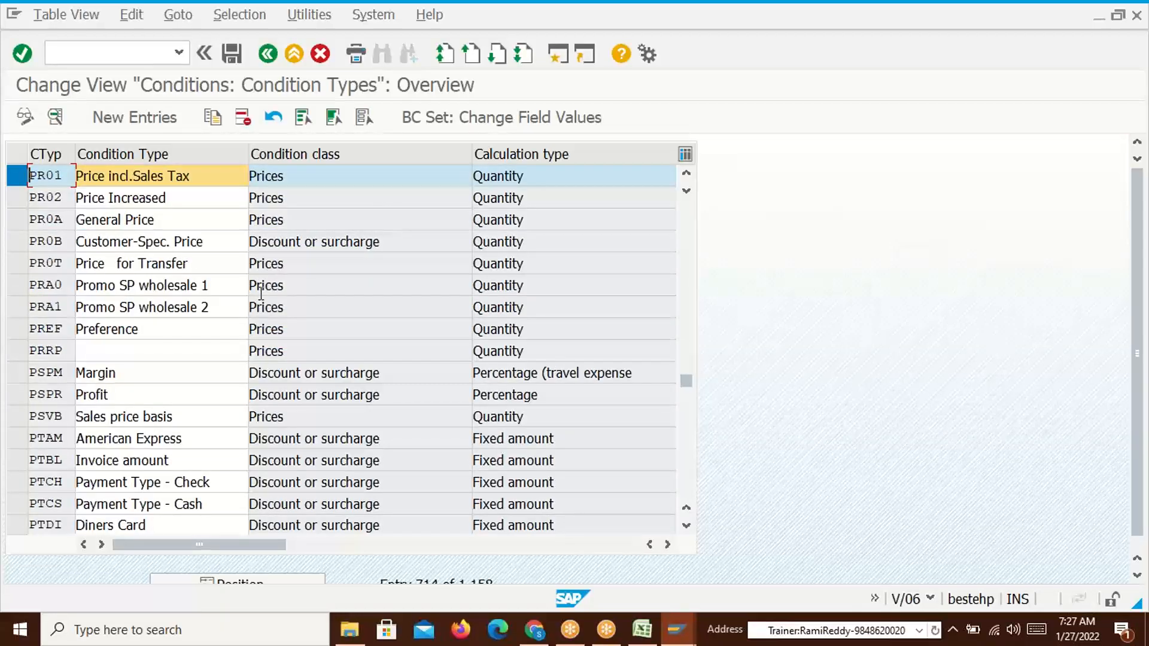
pyautogui.click(170, 350)
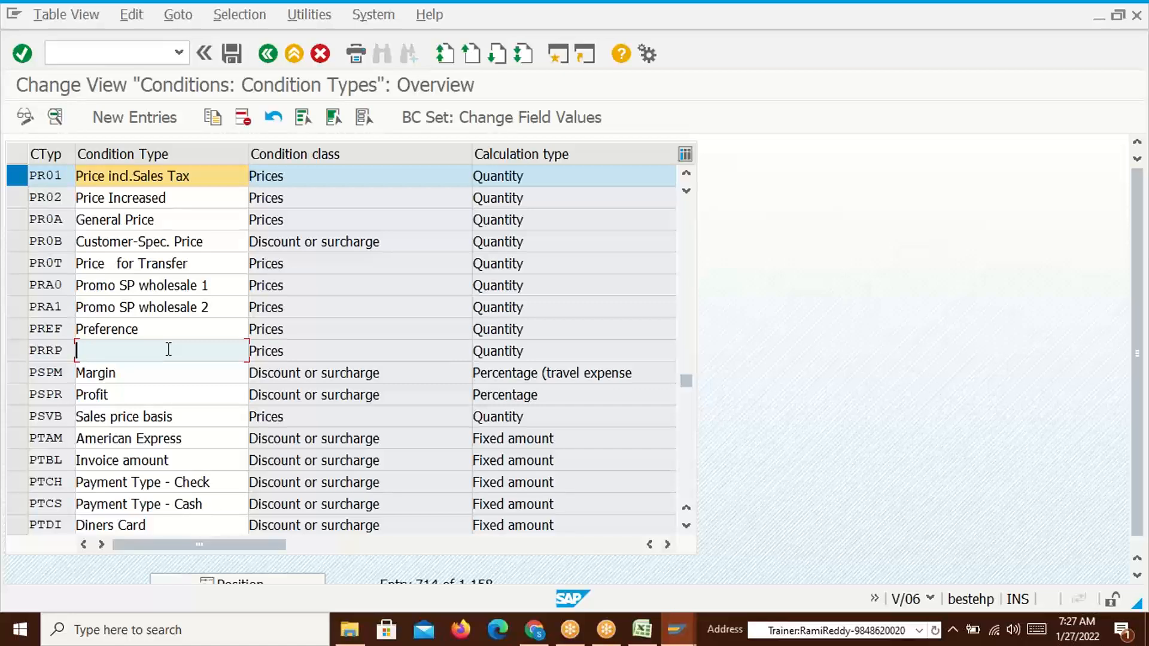
pyautogui.click(24, 350)
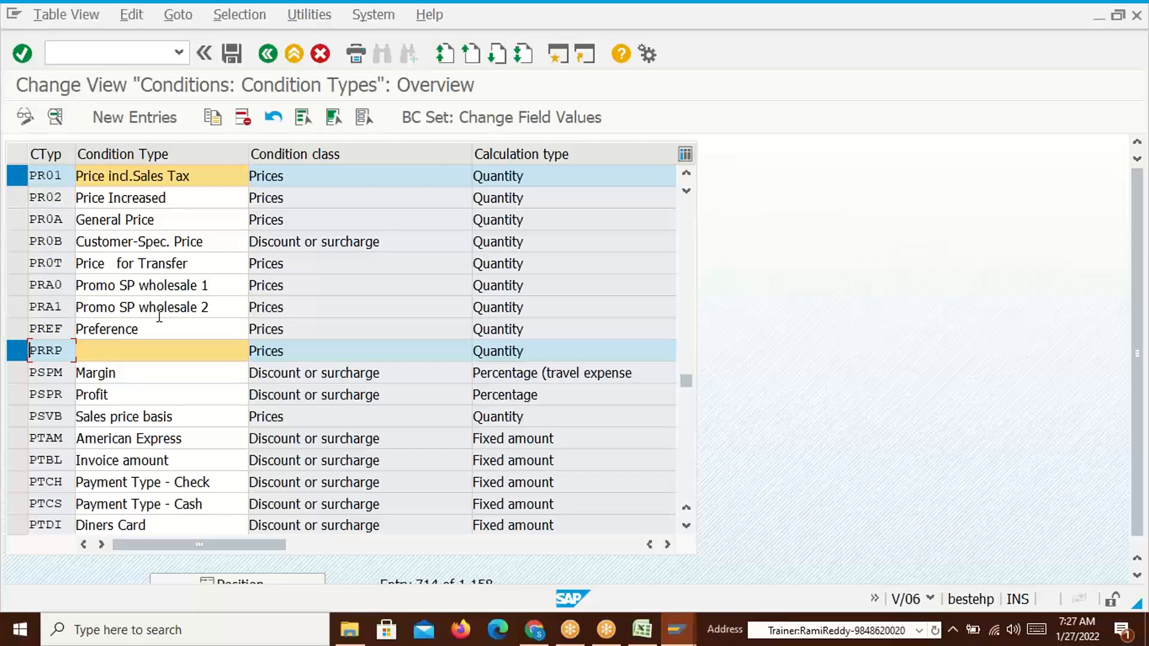
pyautogui.click(16, 176)
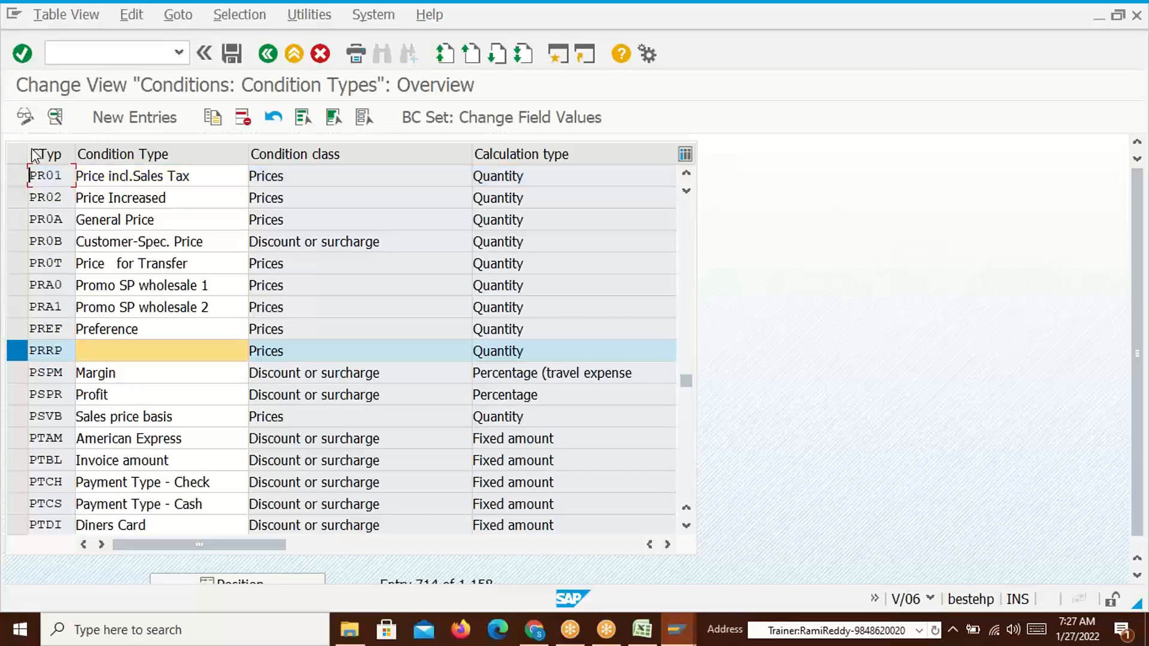
# Inspect PRRP's details, then copy it as new condition type PR00 and save under the customizing request
pyautogui.click(57, 117)
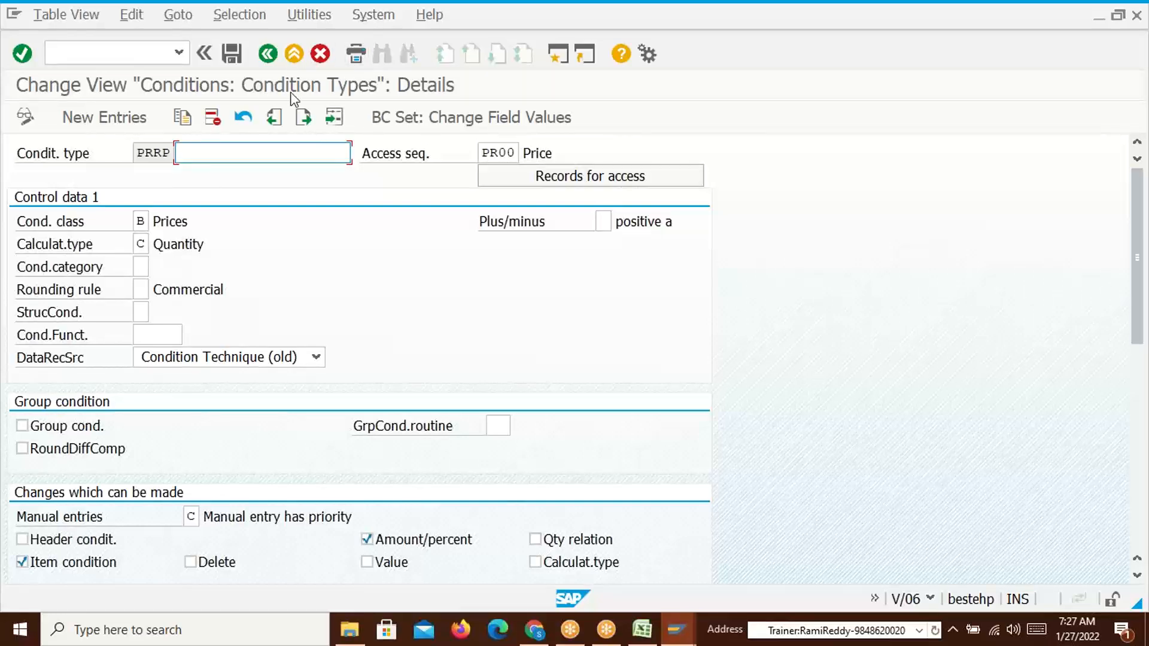
pyautogui.click(328, 59)
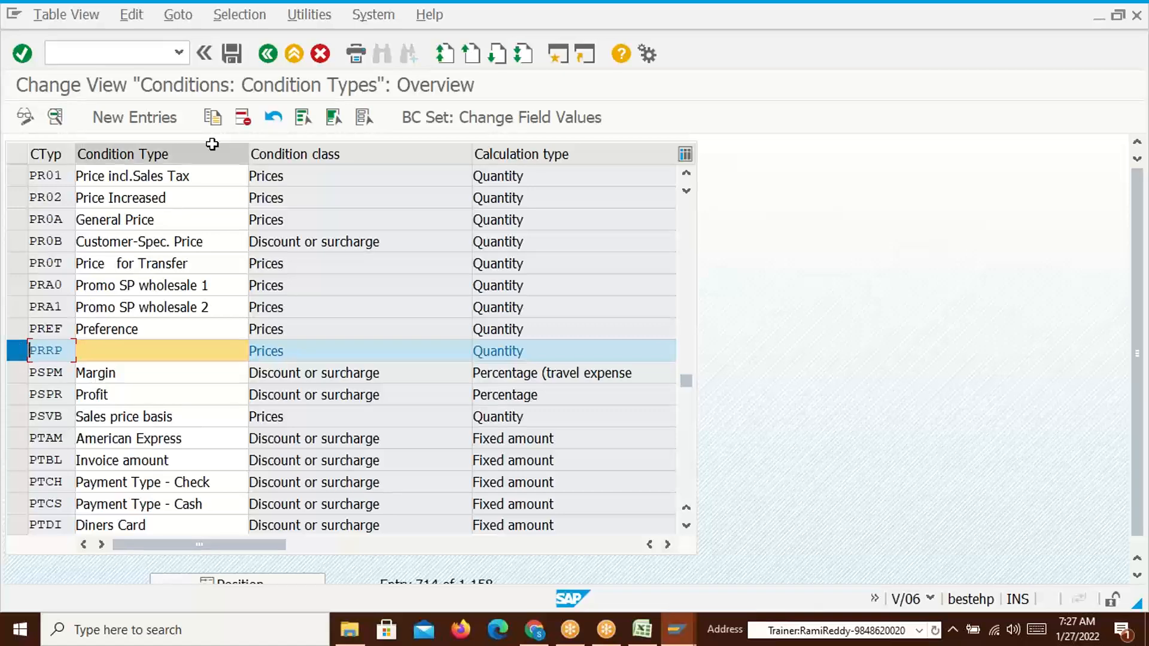
pyautogui.click(212, 117)
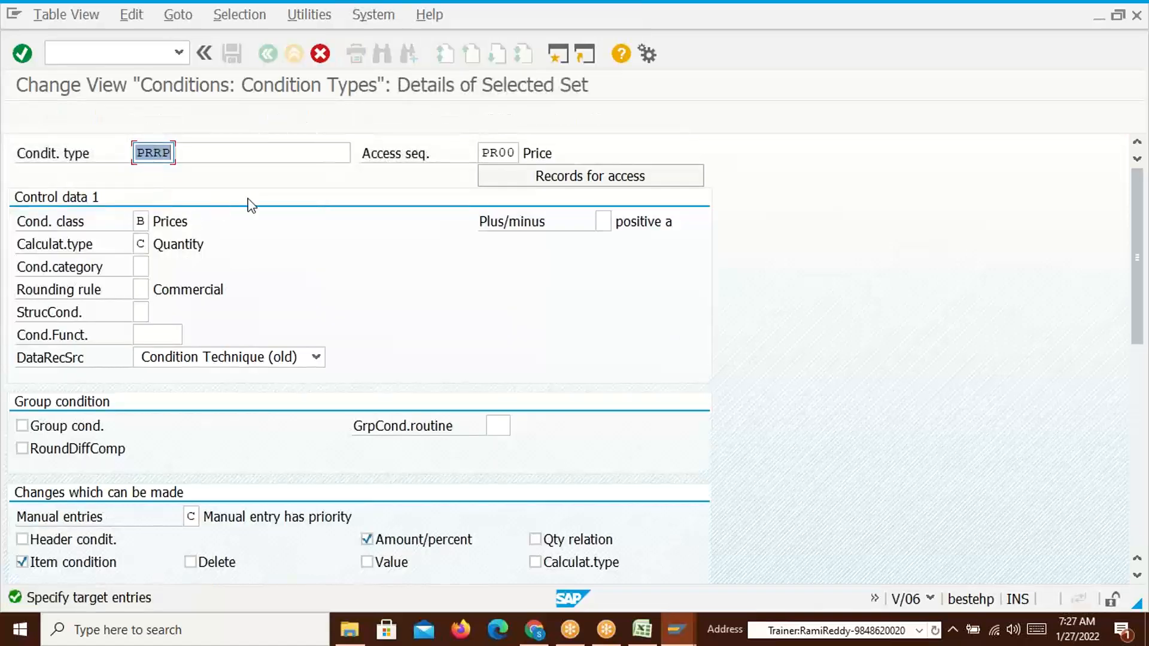
pyautogui.write('Proo')
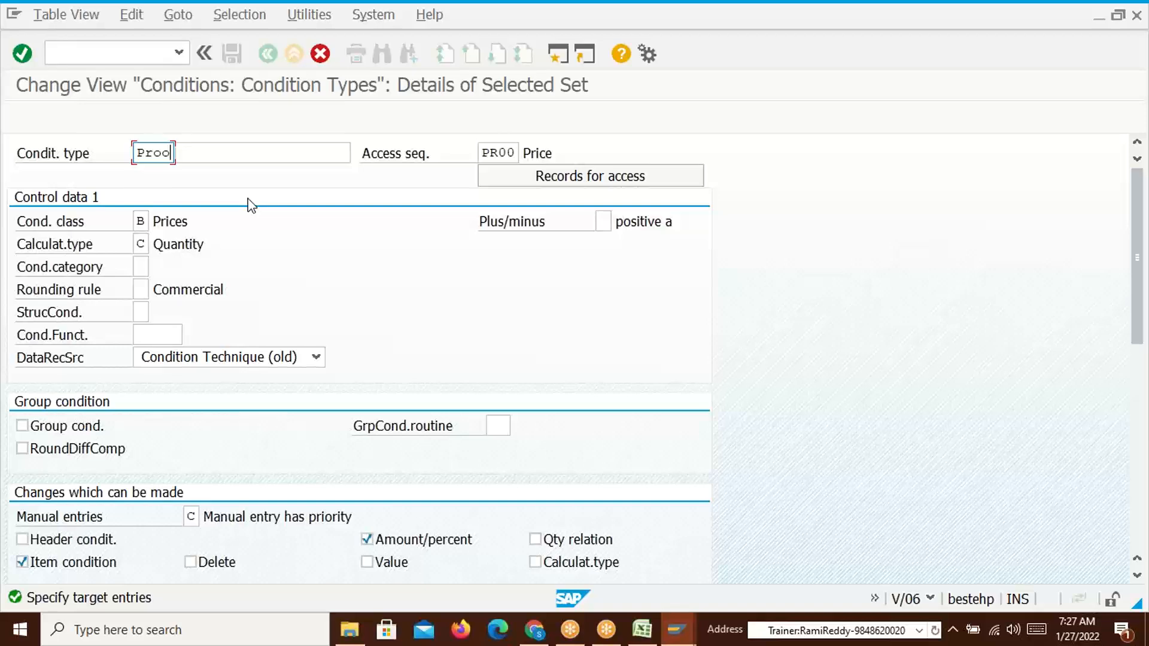
pyautogui.press('BackSpace')
pyautogui.press('BackSpace')
pyautogui.press('BackSpace')
pyautogui.click(225, 155)
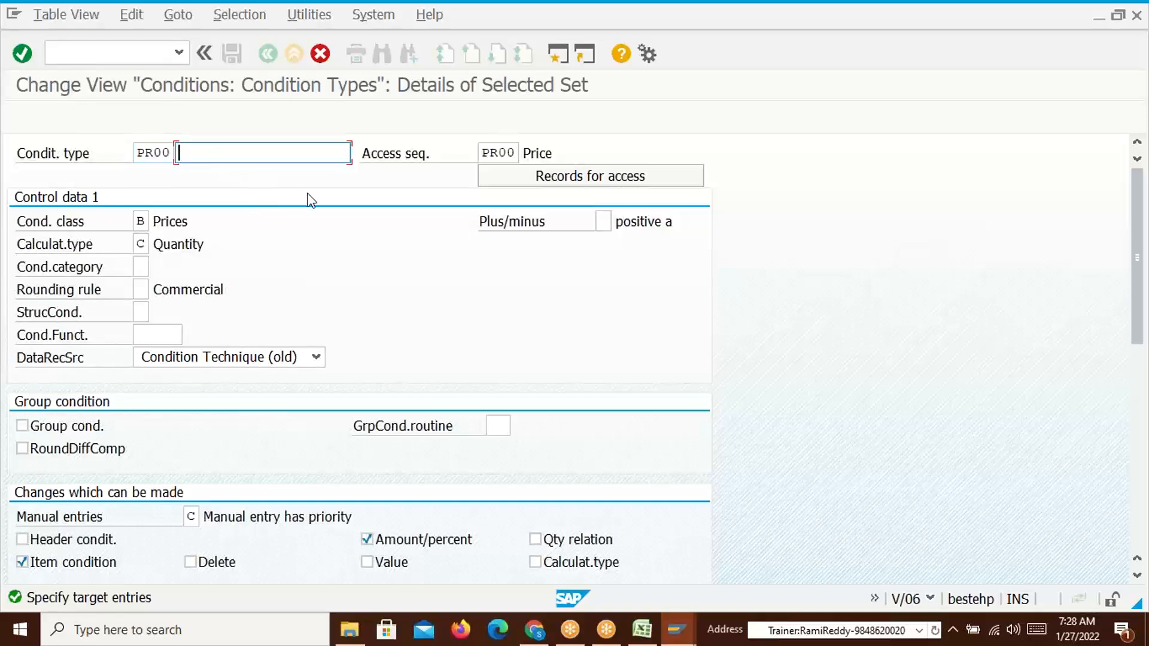
pyautogui.press('Return')
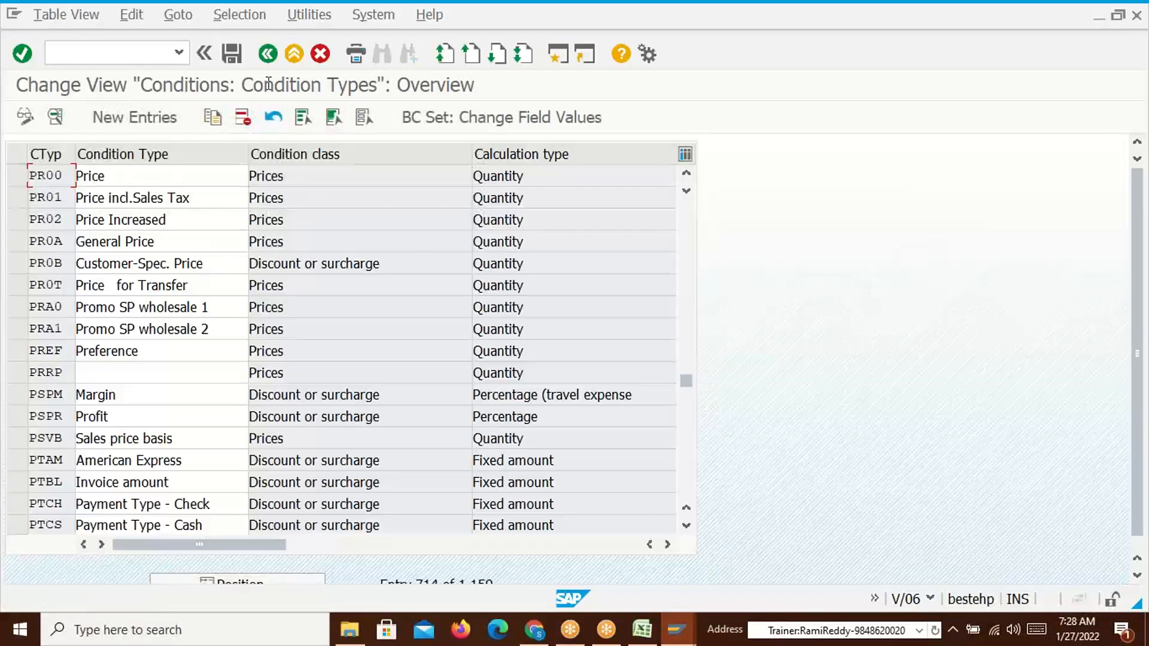
pyautogui.click(232, 51)
pyautogui.click(312, 332)
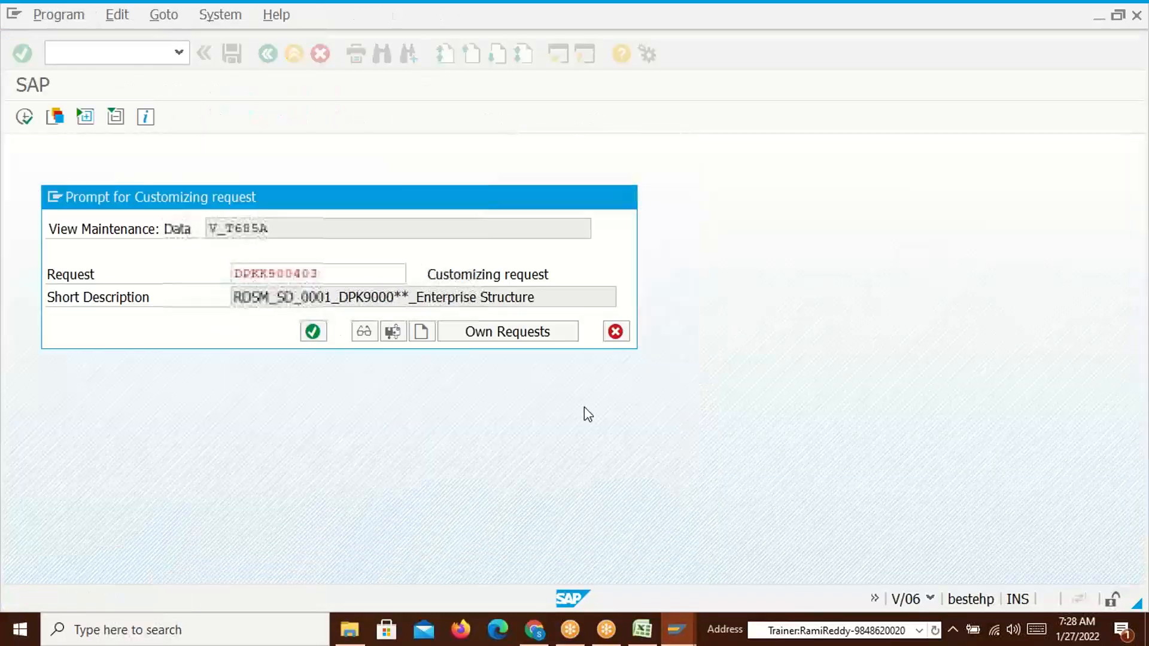
# Check the PR00 code in the pricing procedure window and return to the condition types list
pyautogui.hotkey('alt', 'Tab')
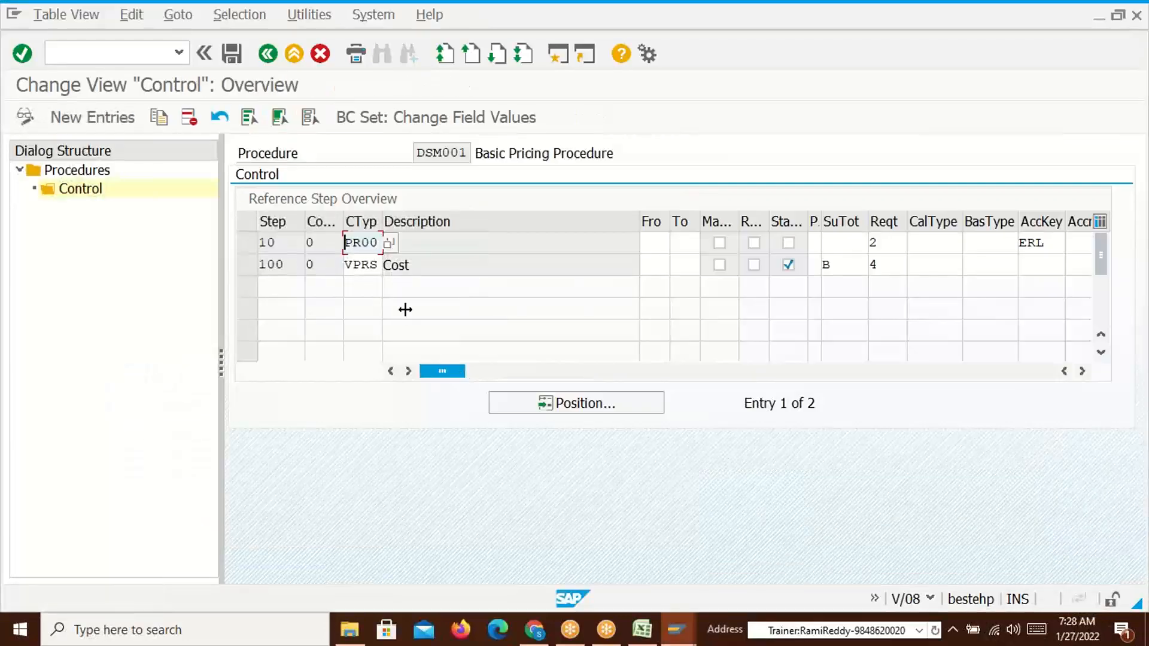
pyautogui.click(380, 244)
pyautogui.moveTo(378, 244); pyautogui.dragTo(345, 244)
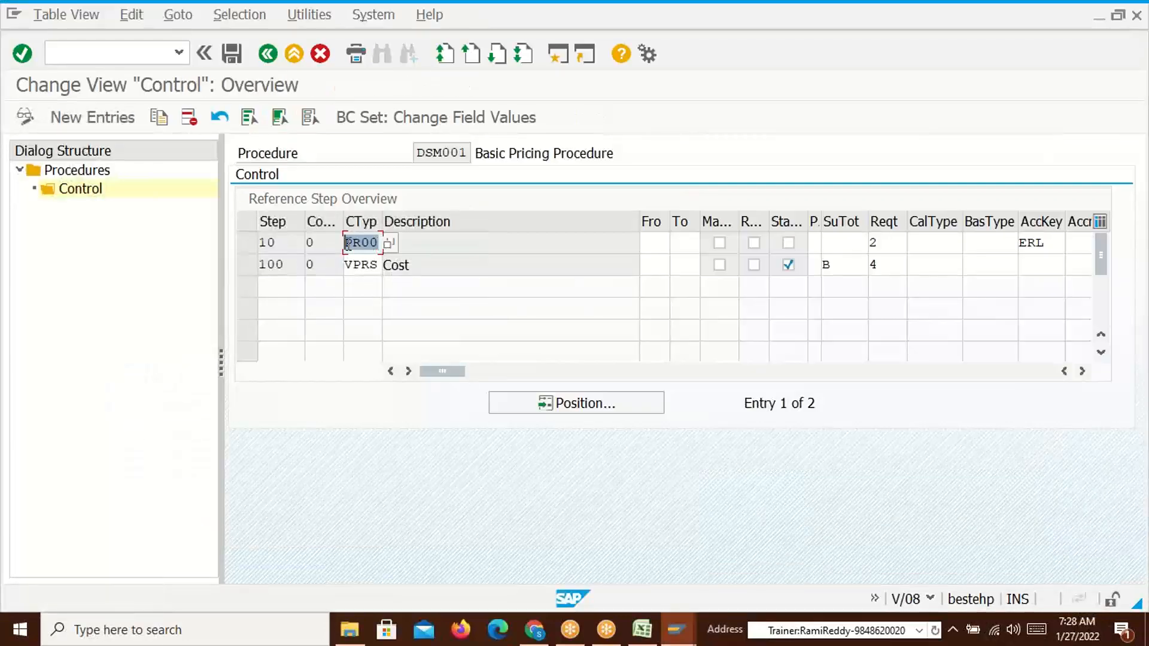
pyautogui.hotkey('alt', 'Tab')
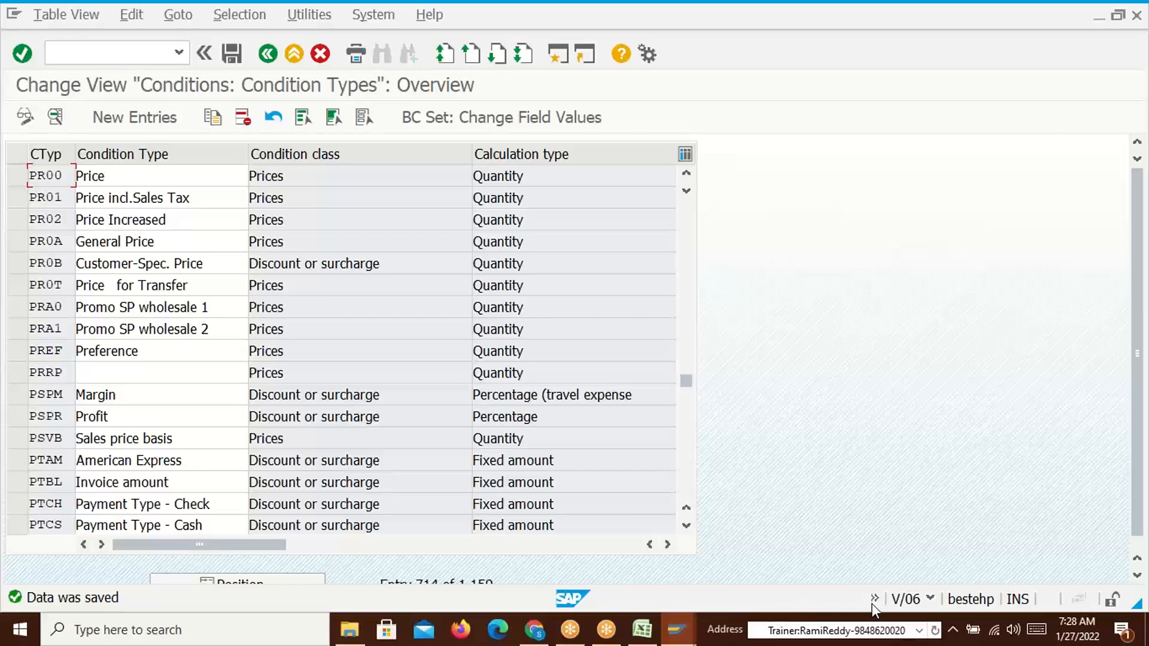
pyautogui.hotkey('alt', 'Tab')
pyautogui.hotkey('alt', 'Tab')
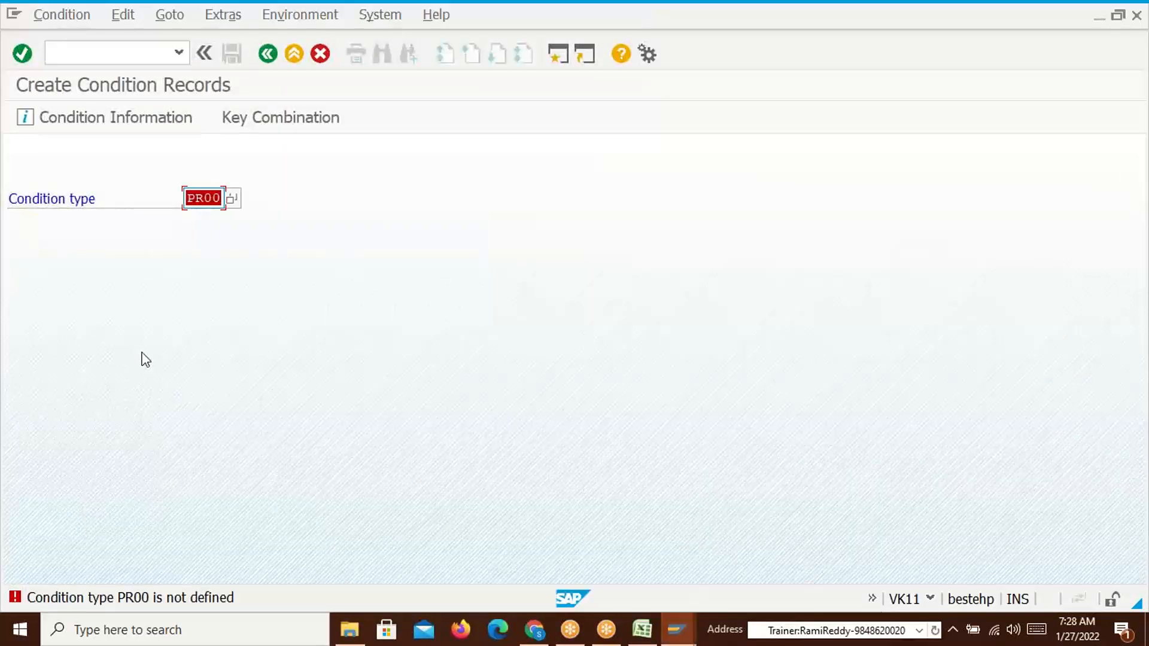
# Start a sales order in VA01 with the sold-to customer from history and proposed ship-to
pyautogui.click(100, 56)
pyautogui.write('/nva01')
pyautogui.press('Return')
pyautogui.press('Return')
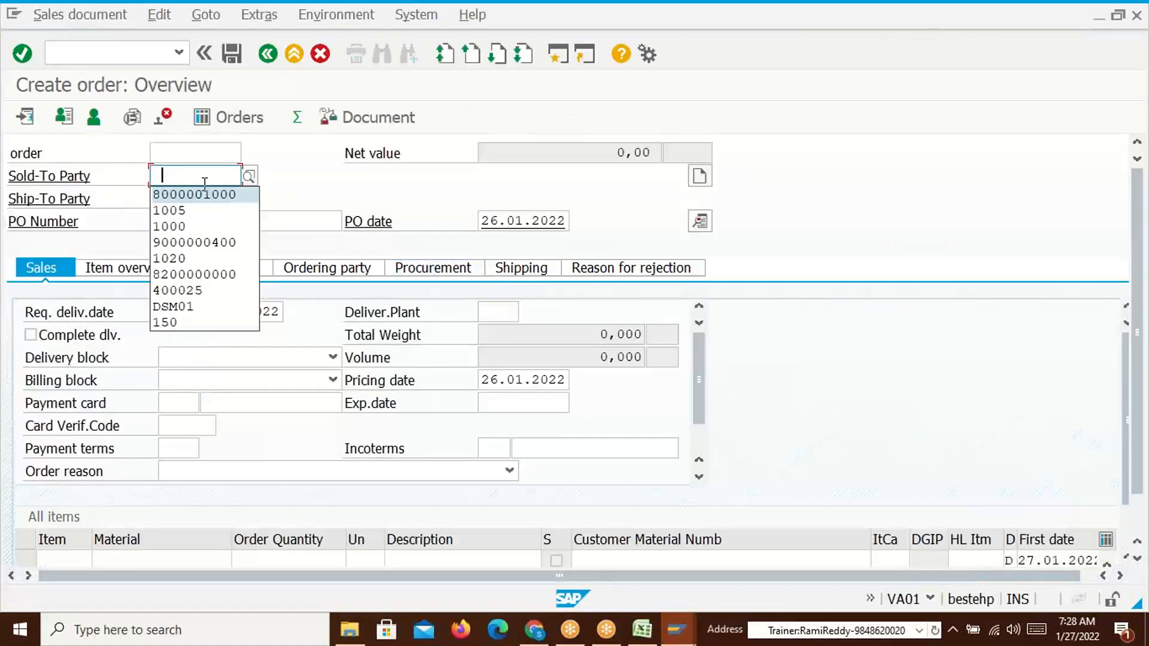
pyautogui.click(207, 198)
pyautogui.press('Return')
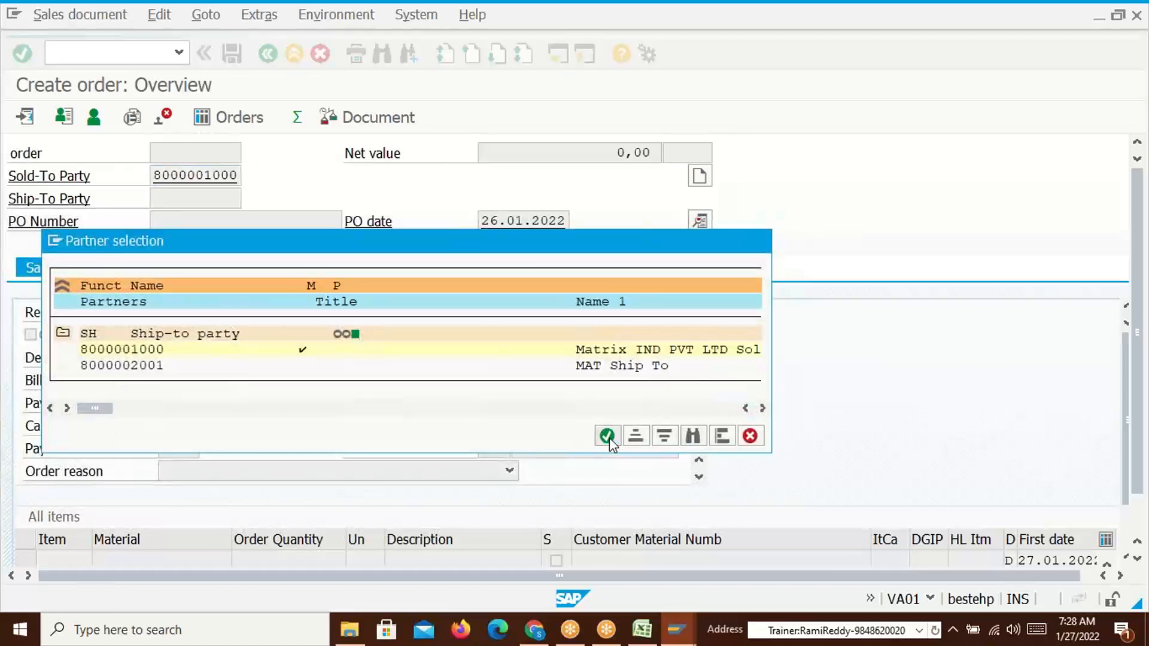
pyautogui.click(609, 437)
# Add item 10 with material 50065612, quantity 10, and open its detail data
pyautogui.click(130, 531)
pyautogui.click(149, 328)
pyautogui.write('10')
pyautogui.press('Return')
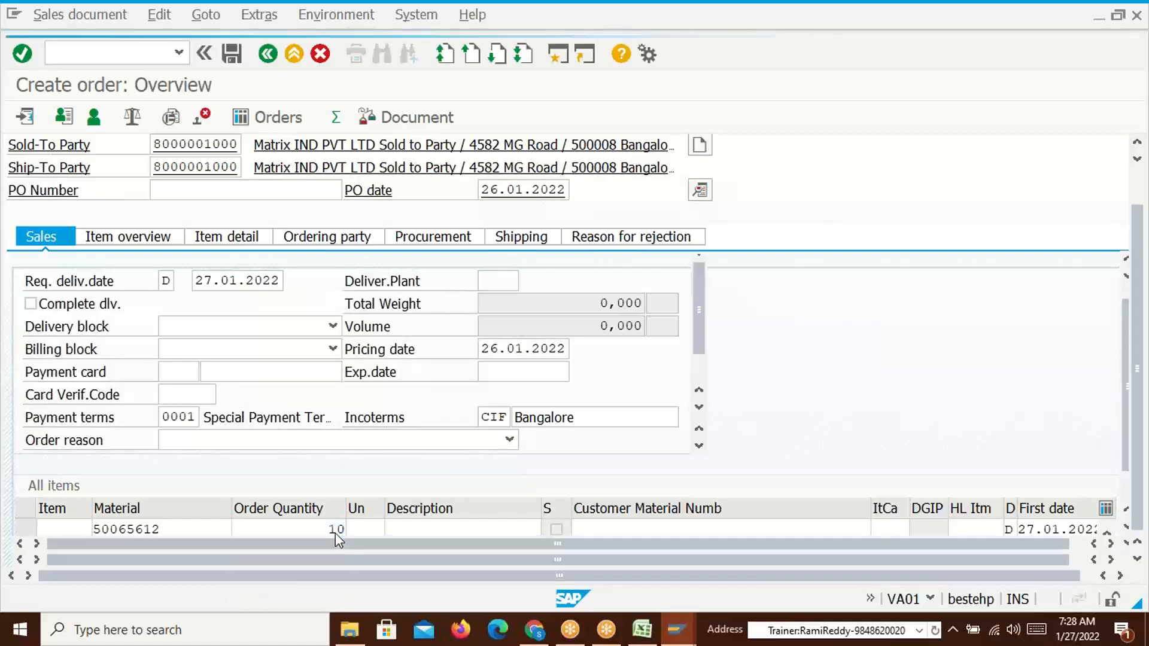
pyautogui.click(194, 492)
pyautogui.doubleClick(194, 493)
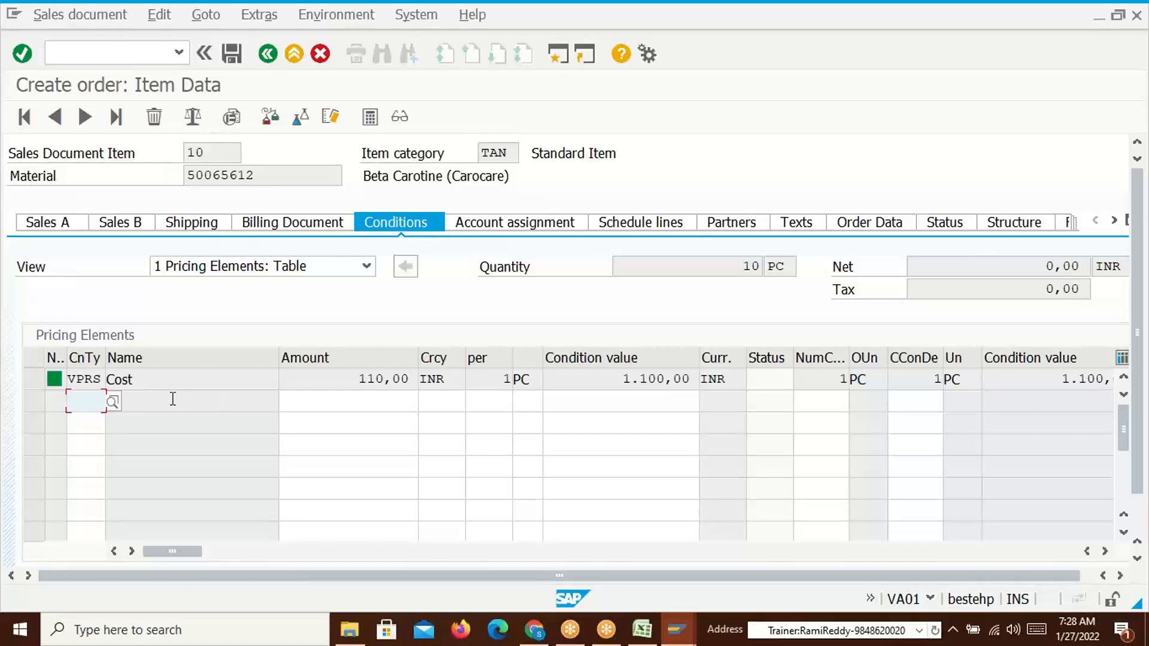
# Select the PR00 code in the condition types window and return to the order item
pyautogui.hotkey('alt', 'Tab')
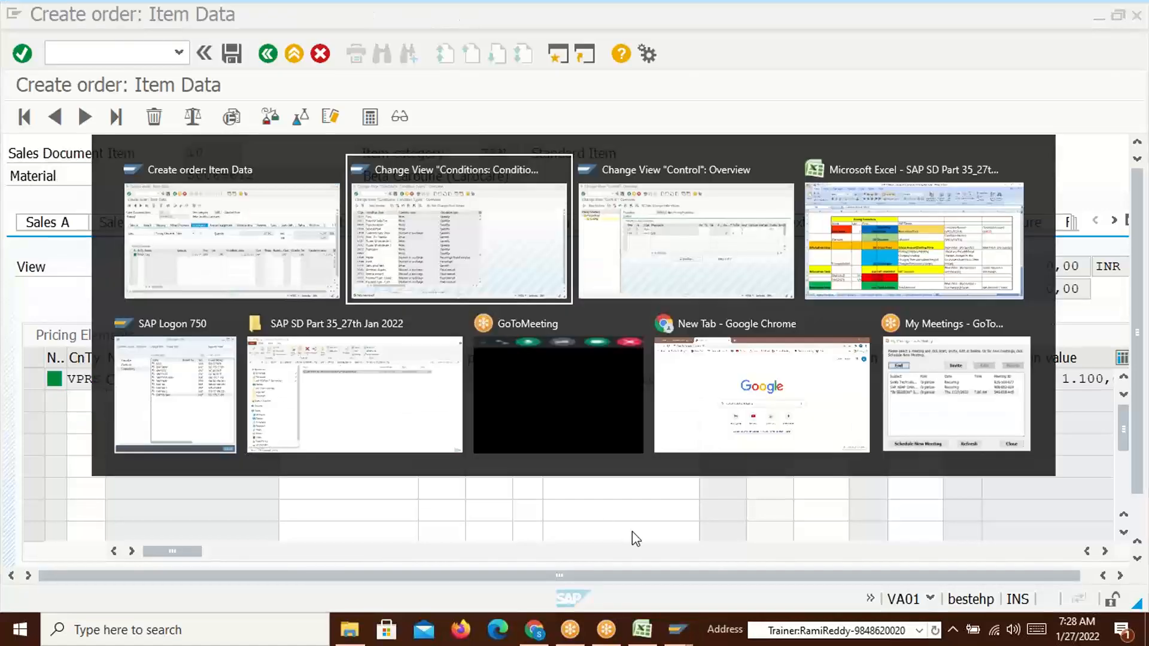
pyautogui.click(61, 178)
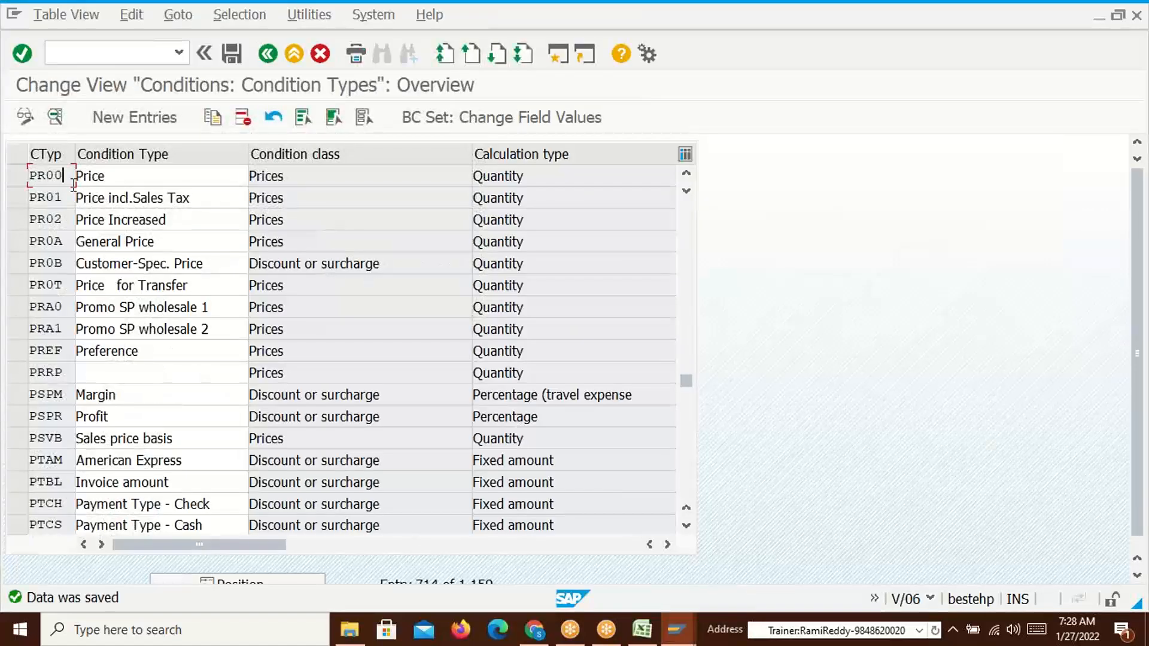
pyautogui.moveTo(69, 178); pyautogui.dragTo(26, 179)
pyautogui.click(26, 179)
pyautogui.moveTo(64, 176); pyautogui.dragTo(29, 176)
pyautogui.doubleClick(32, 176)
pyautogui.hotkey('alt', 'Tab')
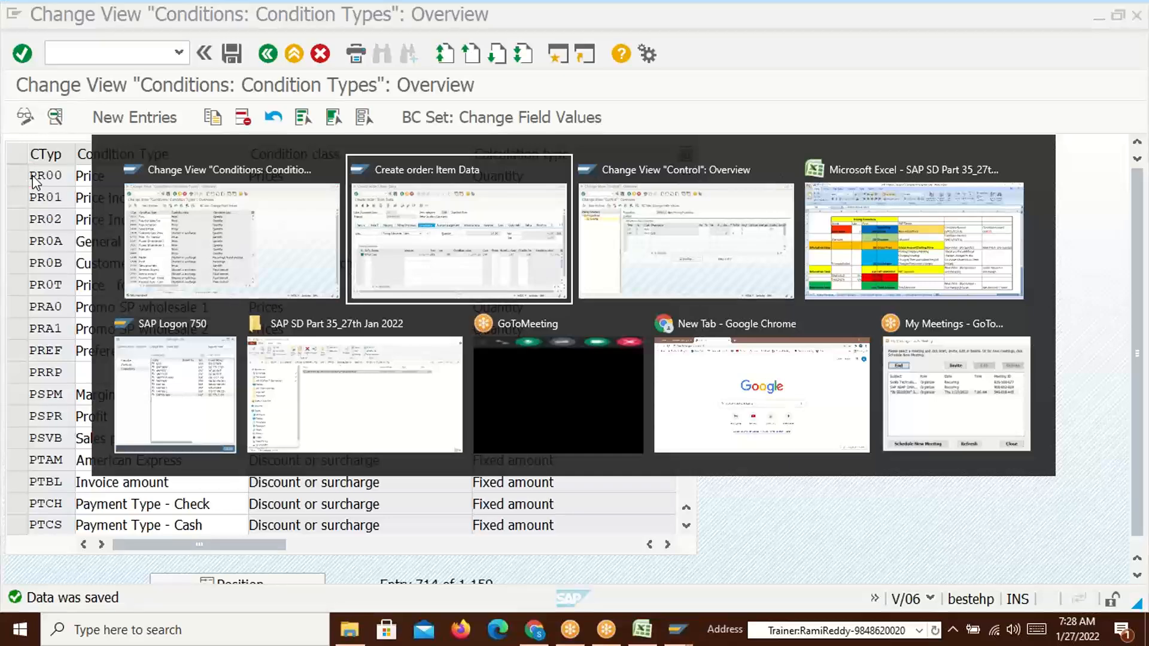
pyautogui.click(120, 54)
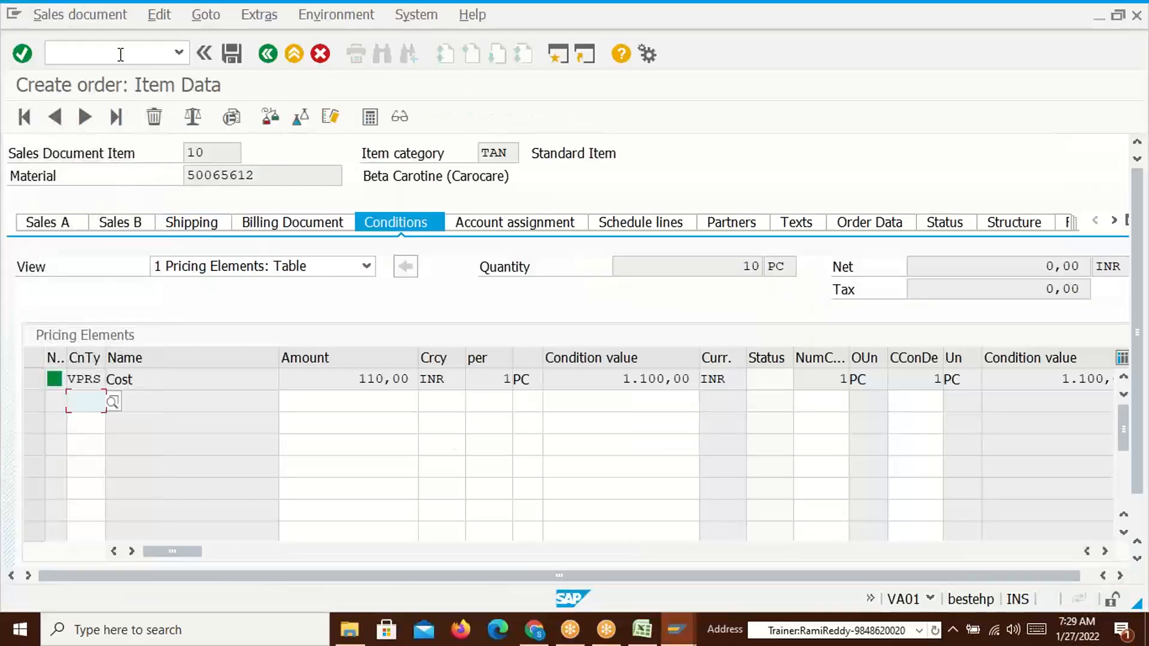
# Create and save a PR00 condition record in VK11 for material 50065612 at amount 100
pyautogui.write('/nvk11')
pyautogui.press('Return')
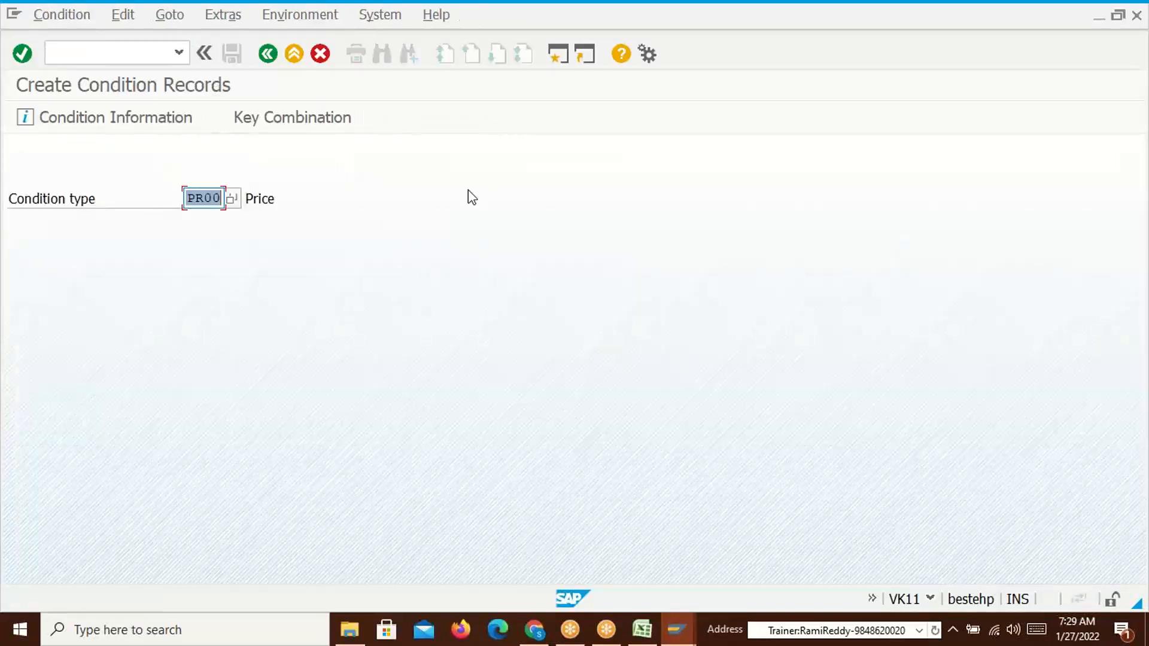
pyautogui.press('Return')
pyautogui.click(103, 366)
pyautogui.click(587, 397)
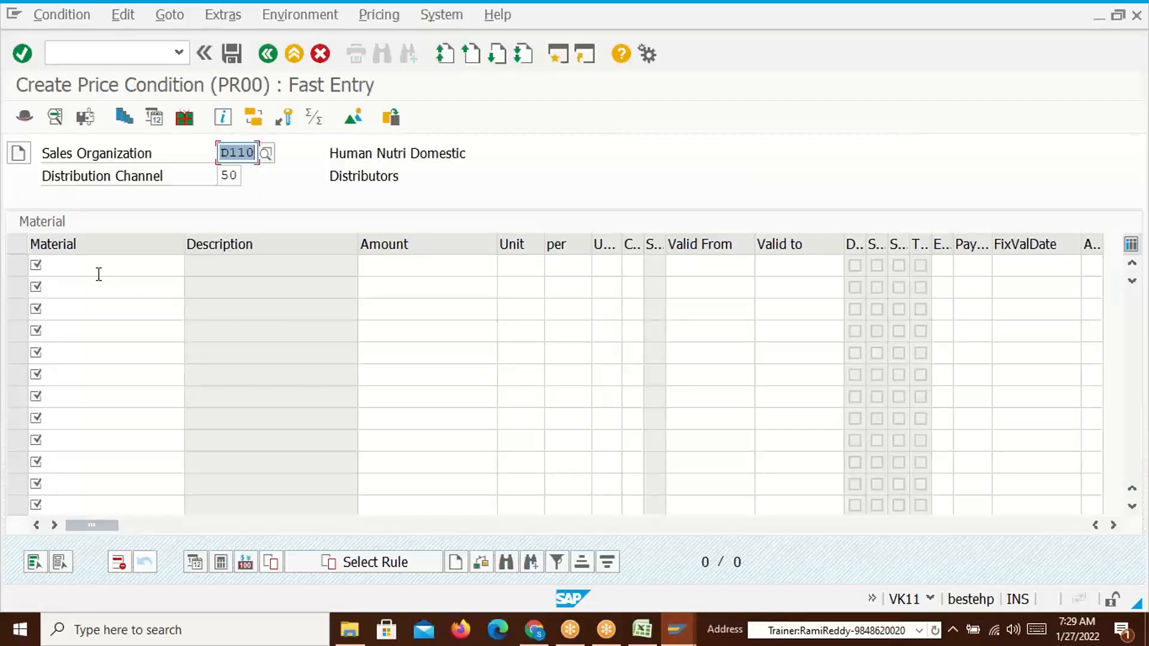
pyautogui.click(99, 273)
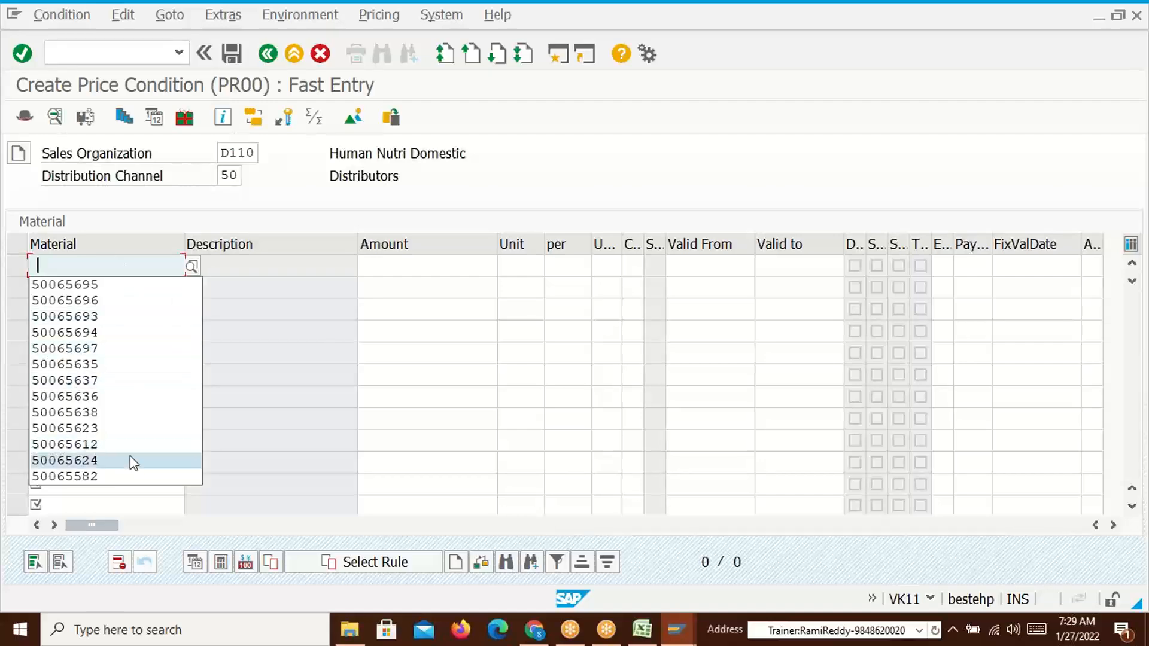
pyautogui.click(131, 443)
pyautogui.click(413, 265)
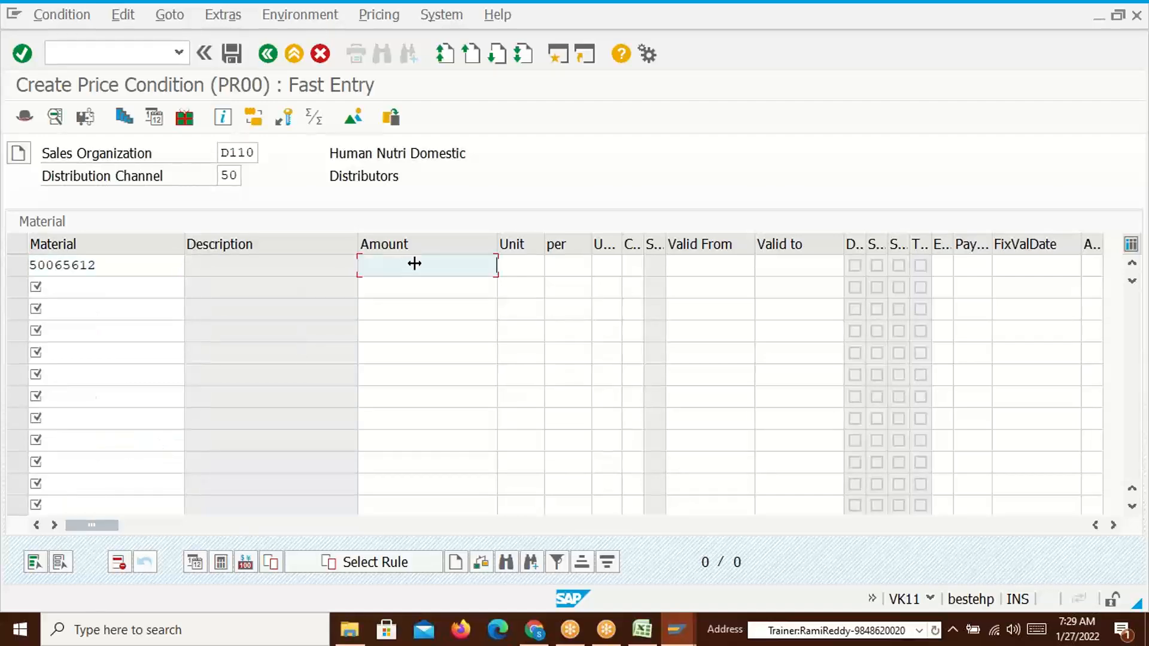
pyautogui.write('1')
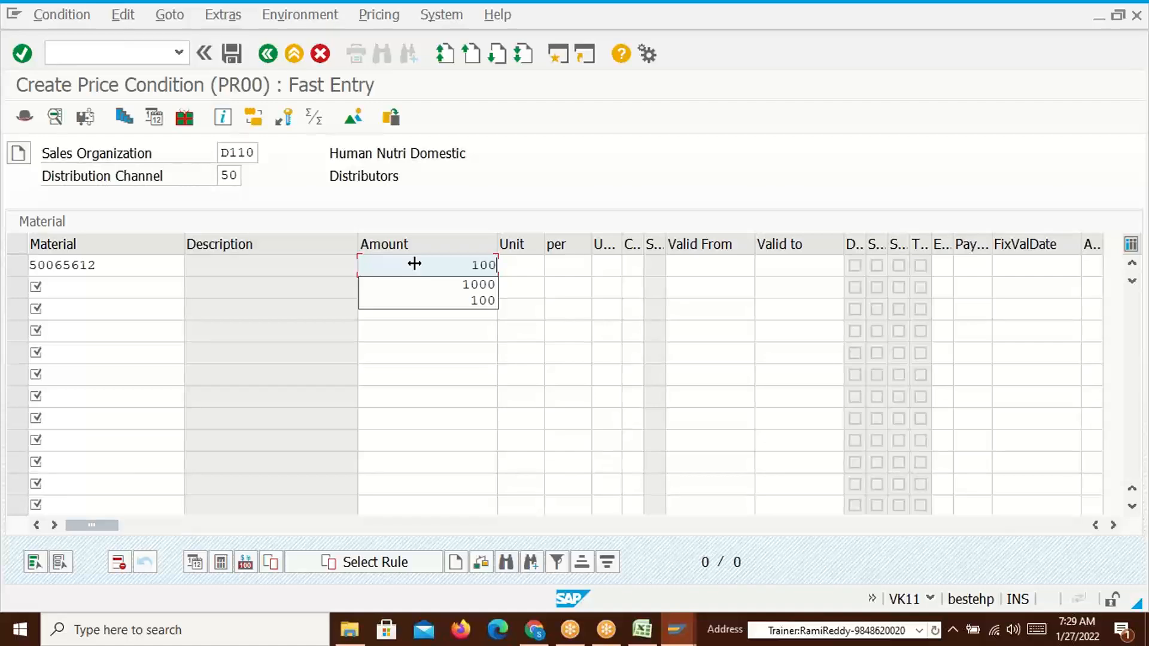
pyautogui.write('00')
pyautogui.press('Return')
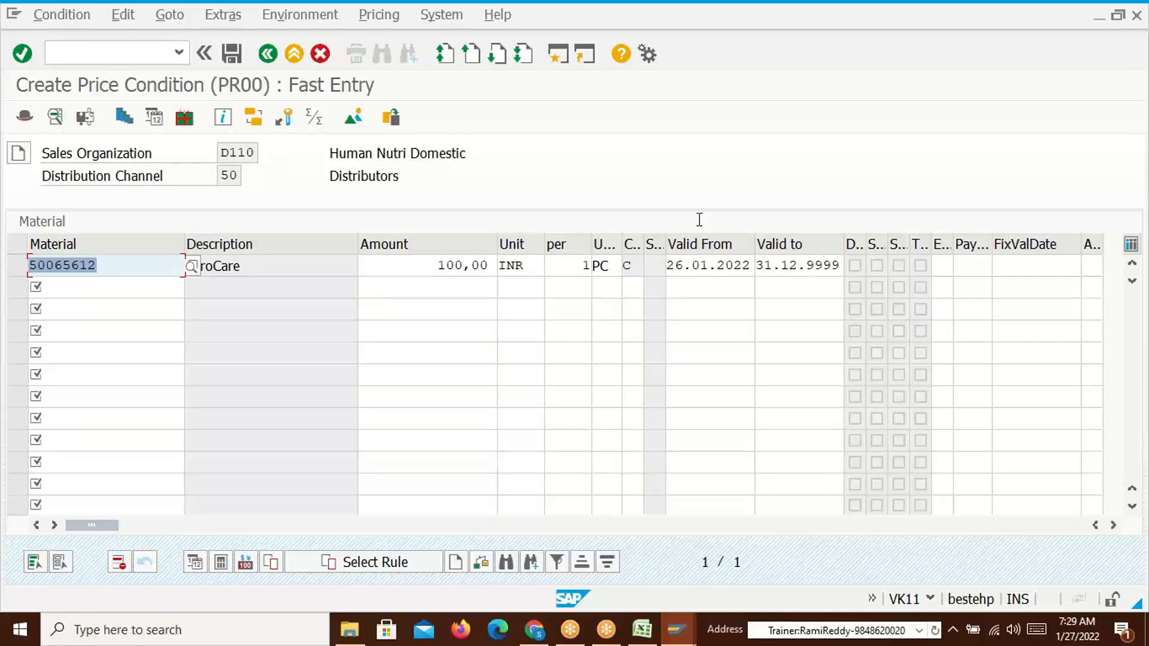
pyautogui.click(231, 54)
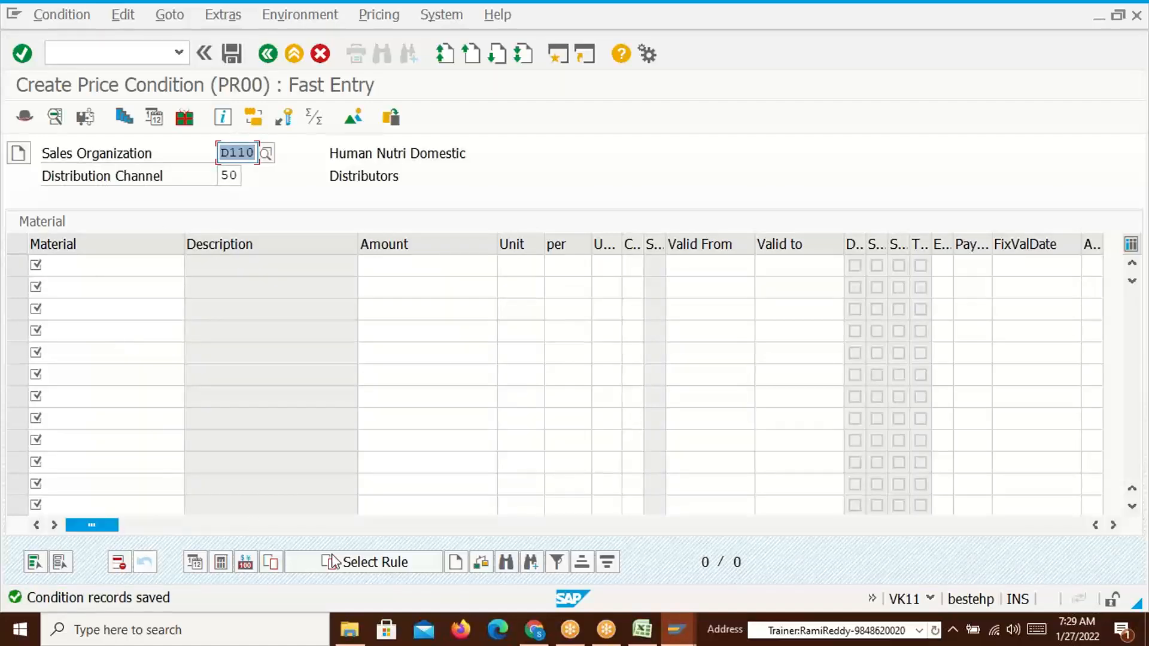
# Display the saved PR00 price records and check the valid-on date and 100,00 amount
pyautogui.hotkey('alt', 'Tab')
pyautogui.hotkey('alt', 'Tab')
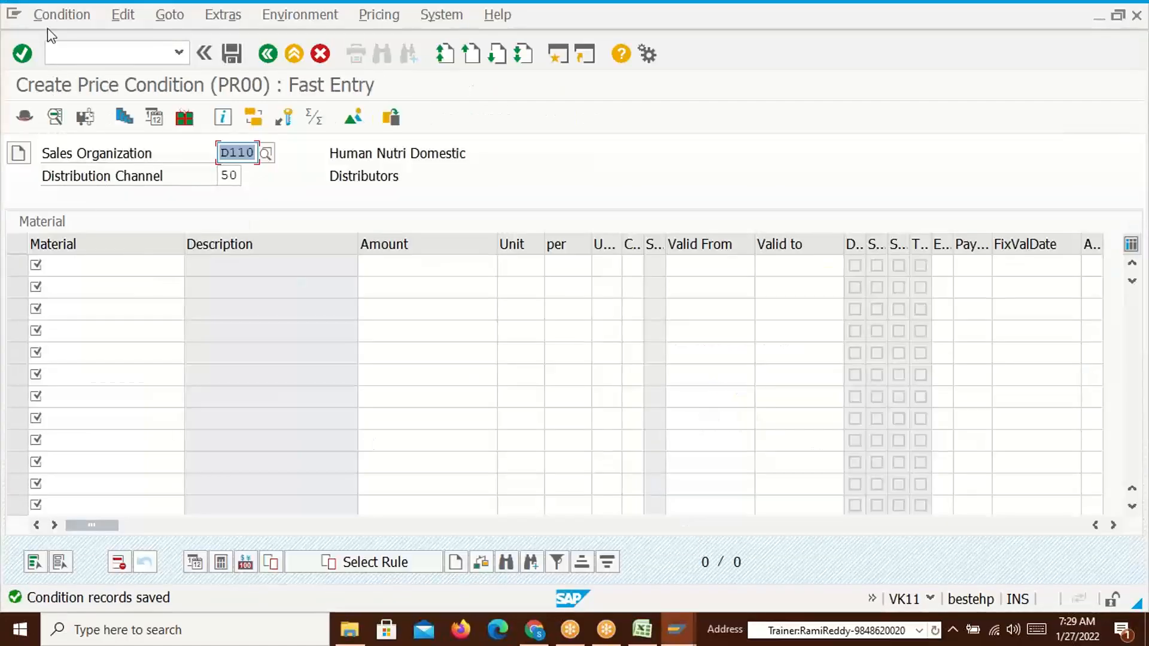
pyautogui.click(49, 15)
pyautogui.click(190, 170)
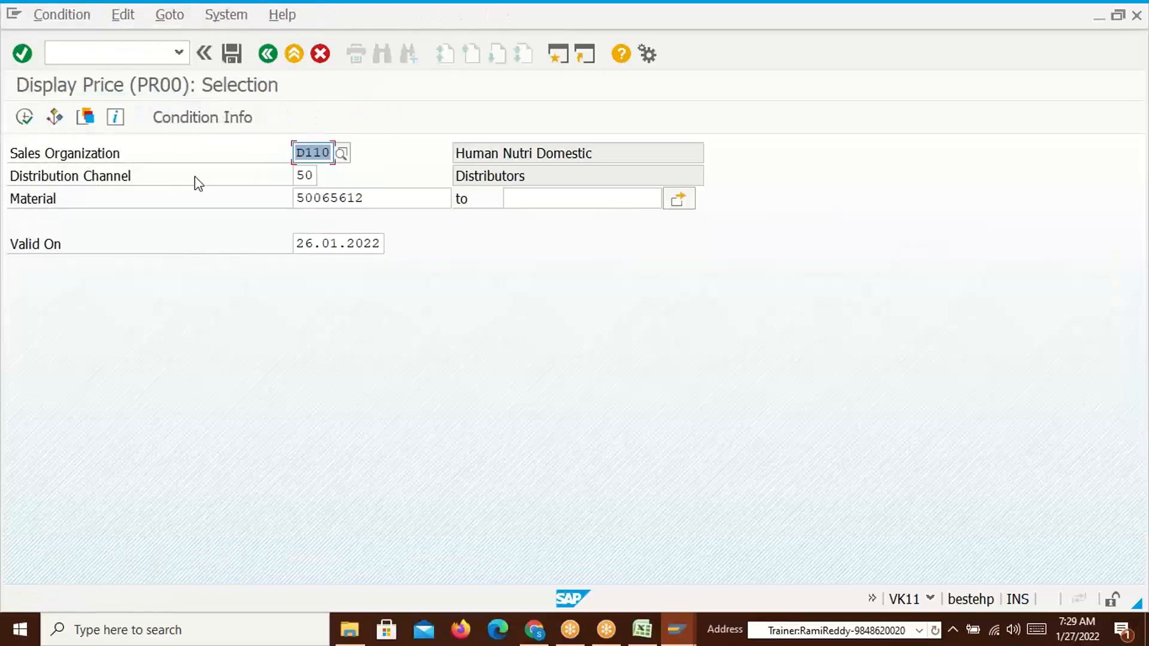
pyautogui.click(25, 117)
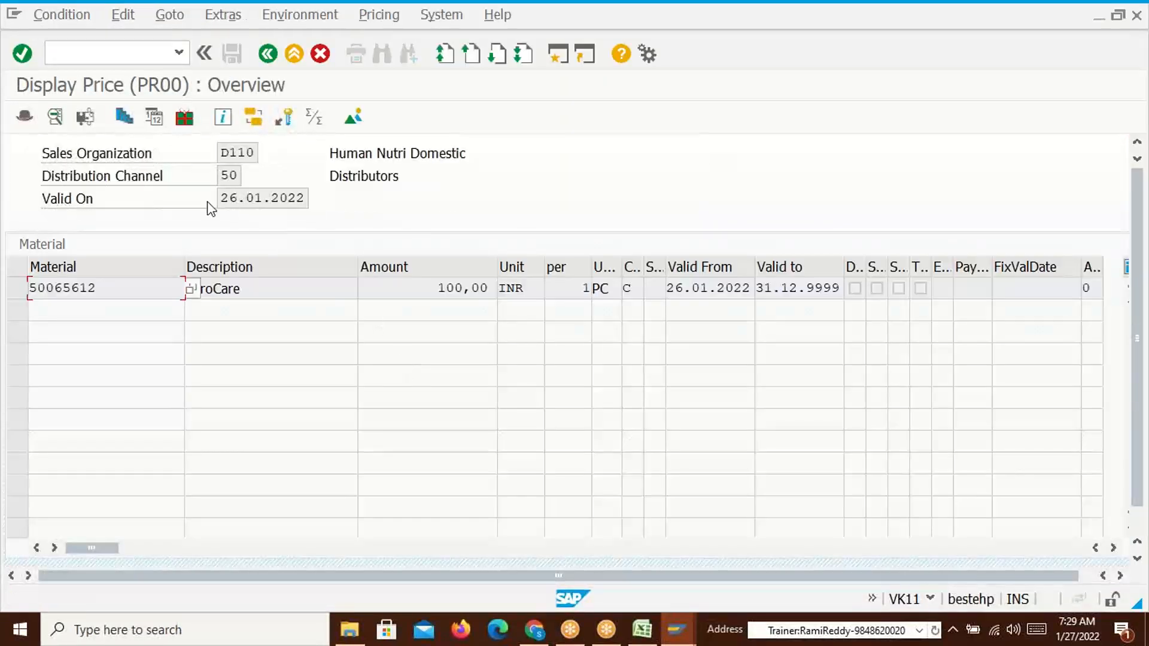
pyautogui.moveTo(221, 199); pyautogui.dragTo(293, 196)
pyautogui.click(164, 285)
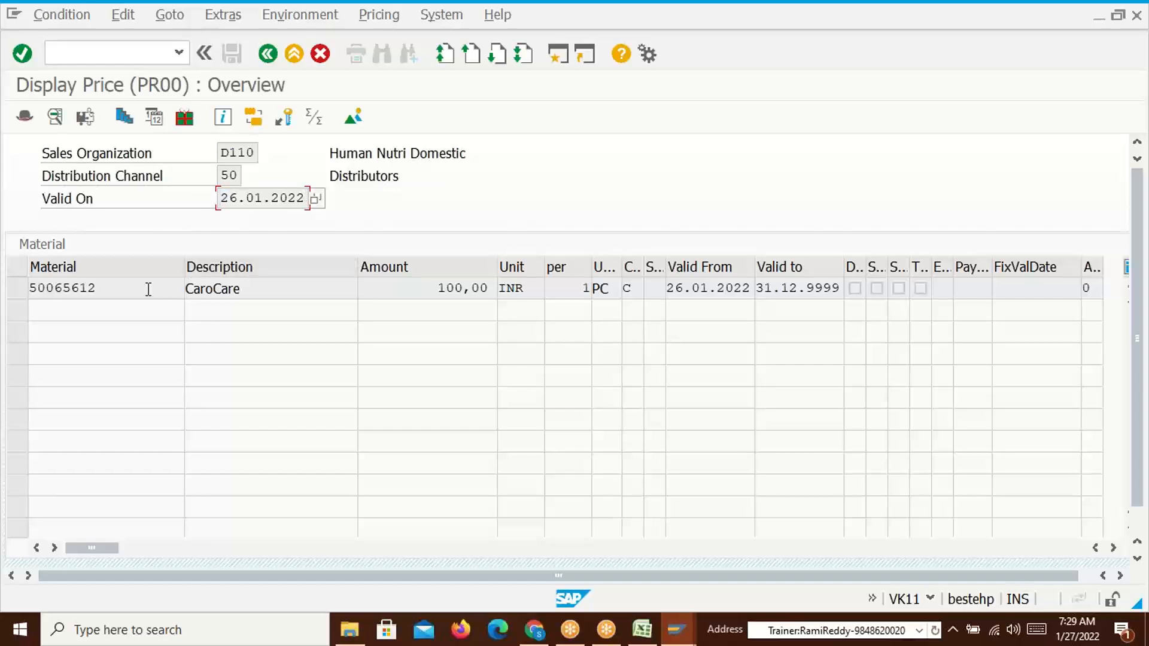
pyautogui.doubleClick(441, 289)
pyautogui.hotkey('alt', 'Tab')
pyautogui.hotkey('alt', 'Tab')
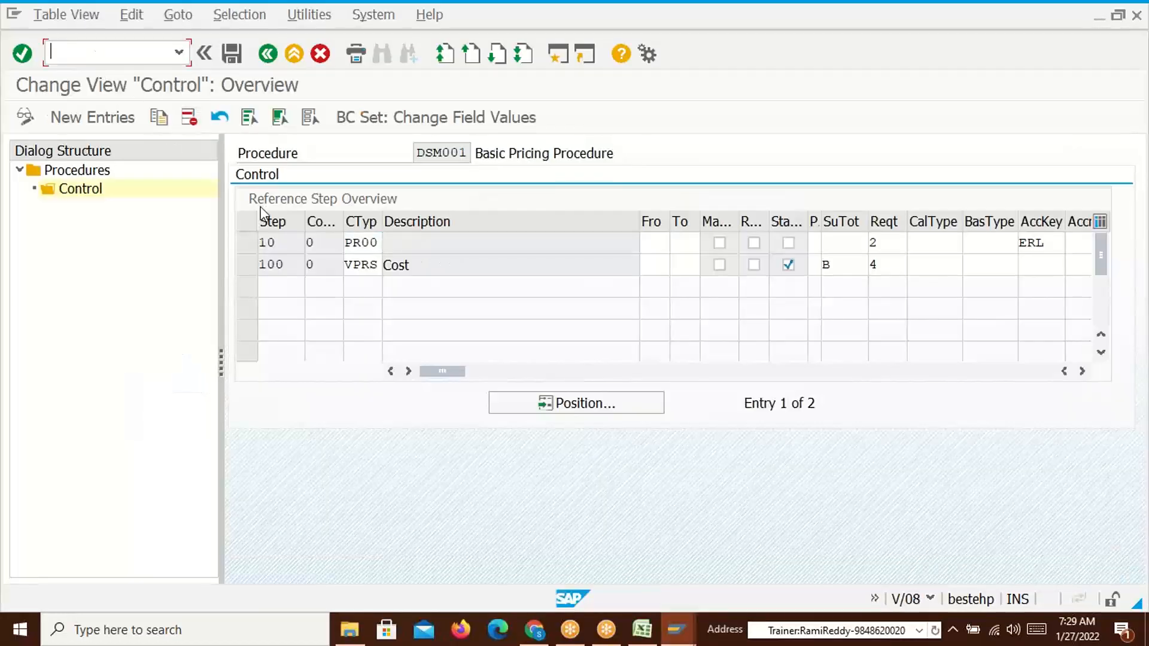
pyautogui.hotkey('alt', 'Tab')
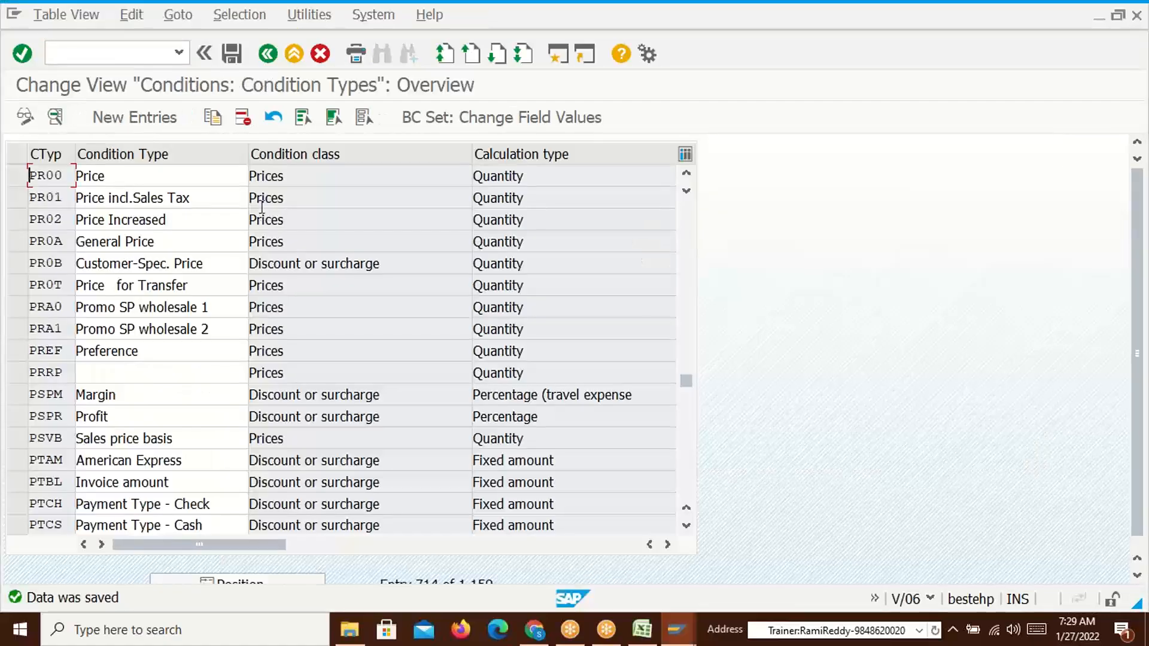
pyautogui.hotkey('alt', 'Tab')
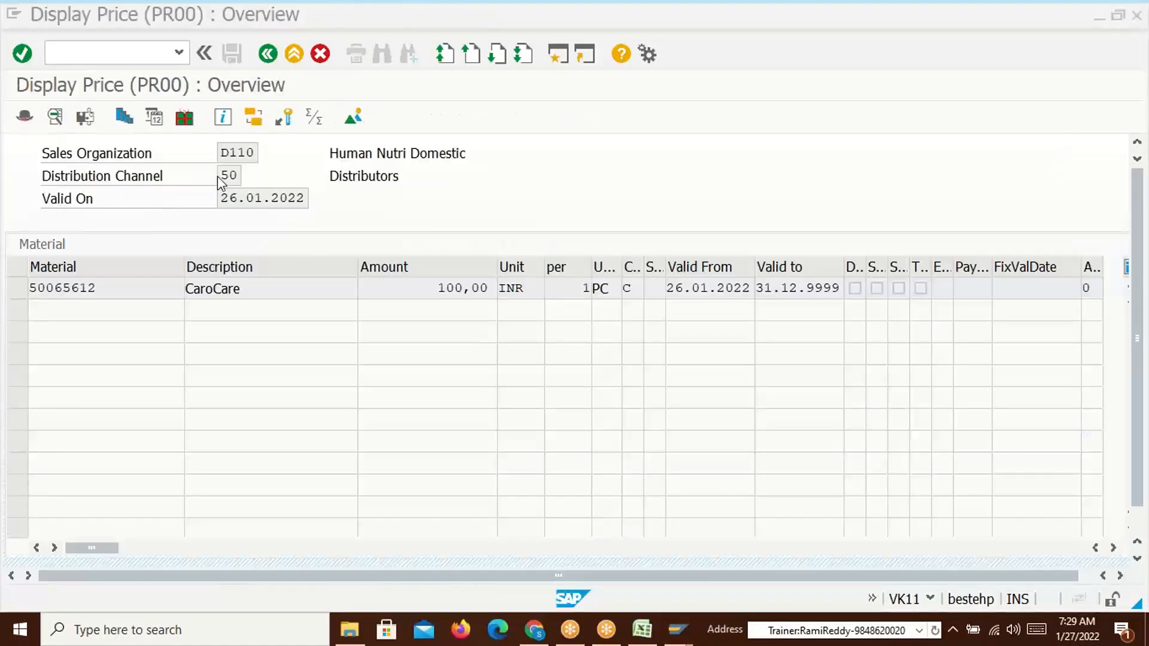
pyautogui.click(130, 60)
# Create a new OR sales order in VA01 with the sold-to from history and proposed ship-to
pyautogui.write('/nva01')
pyautogui.press('Return')
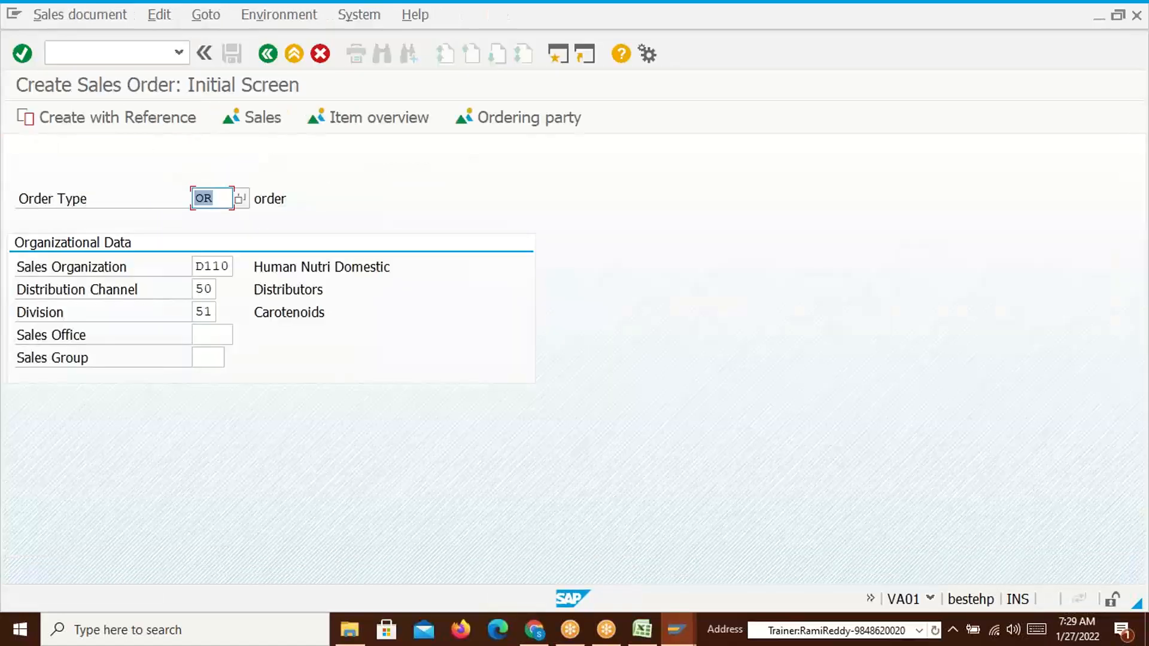
pyautogui.press('Return')
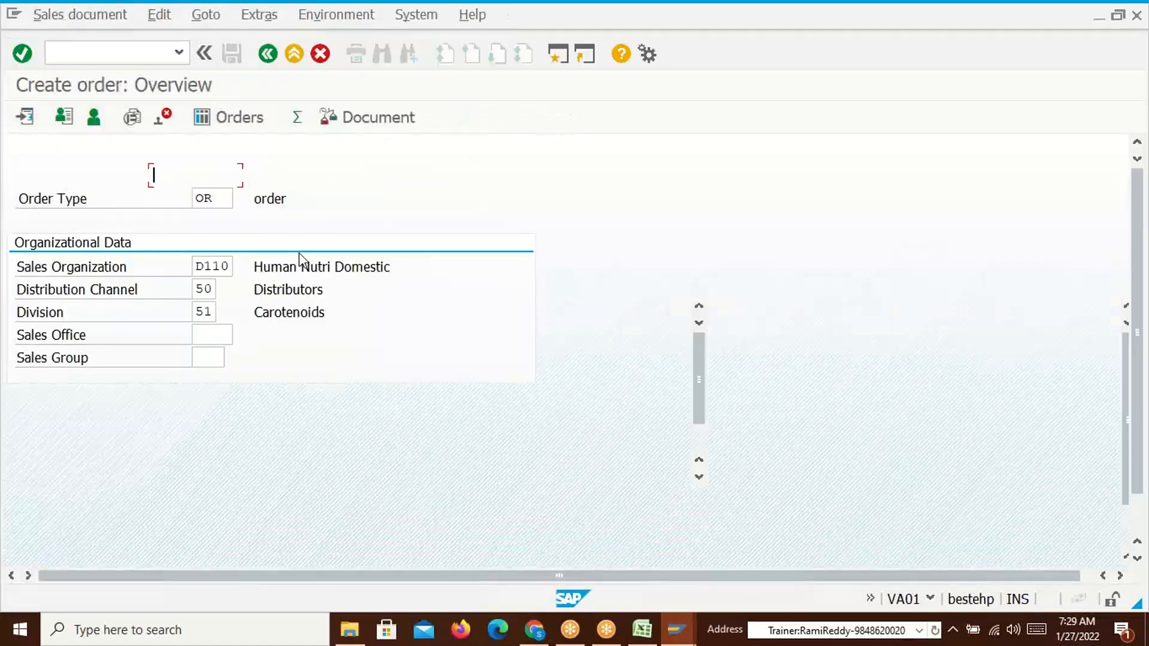
pyautogui.click(219, 200)
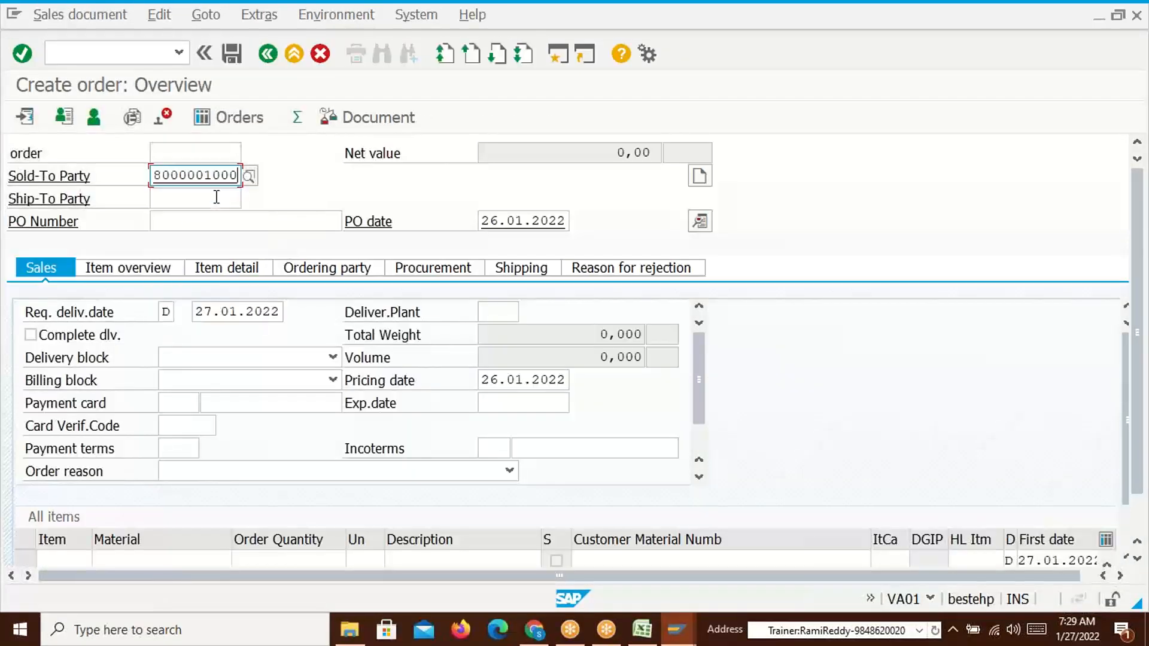
pyautogui.press('Return')
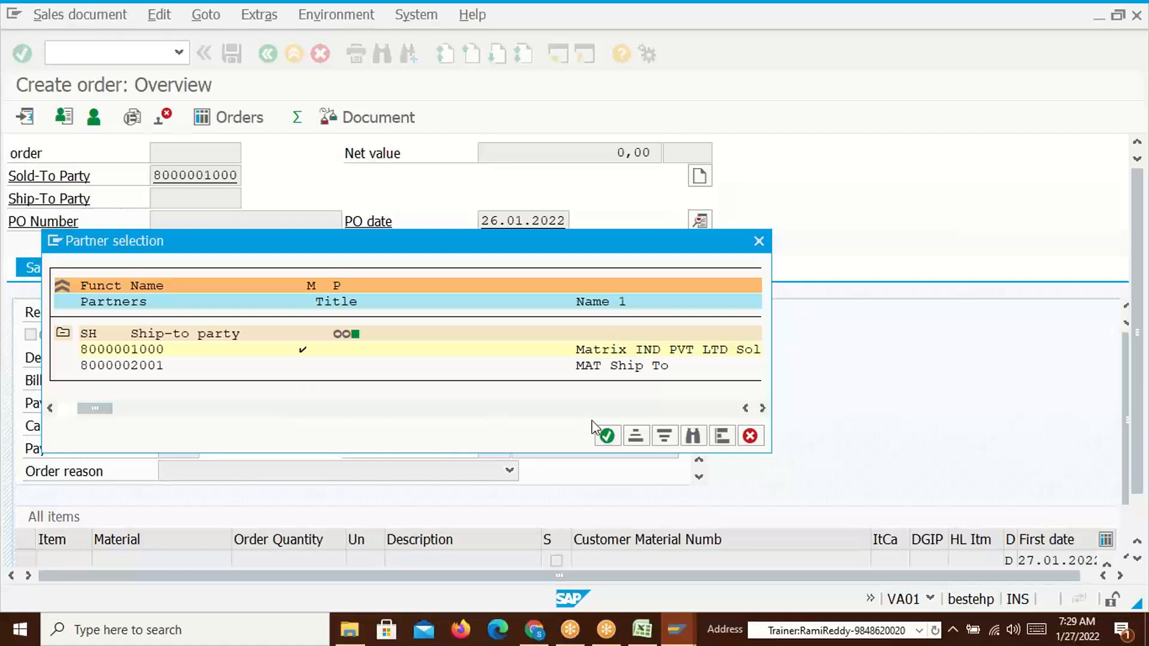
pyautogui.click(607, 437)
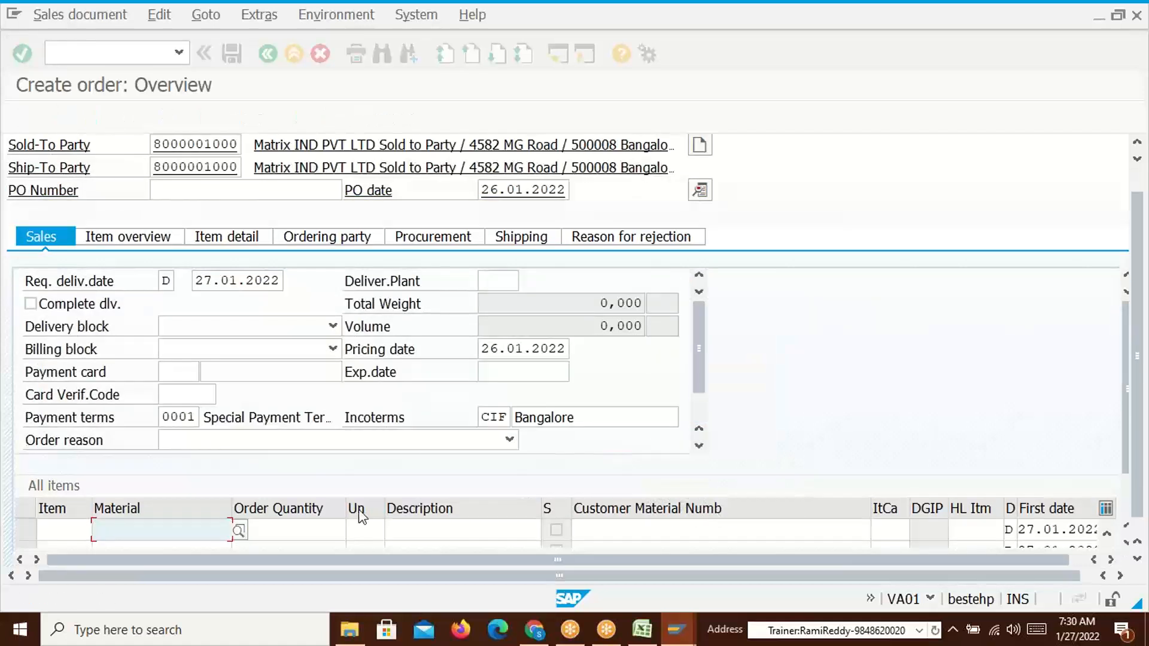
# Add 10 PC of material 50065612, check the 1.000,00 INR net value, and open item 10
pyautogui.click(200, 531)
pyautogui.click(171, 322)
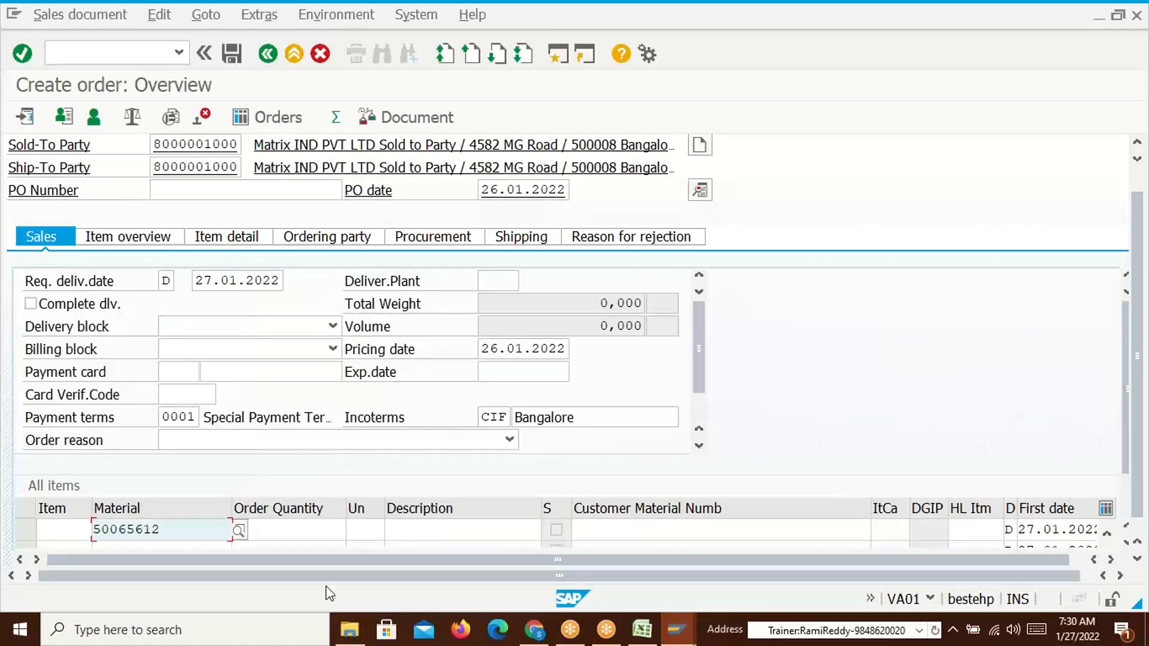
pyautogui.click(310, 534)
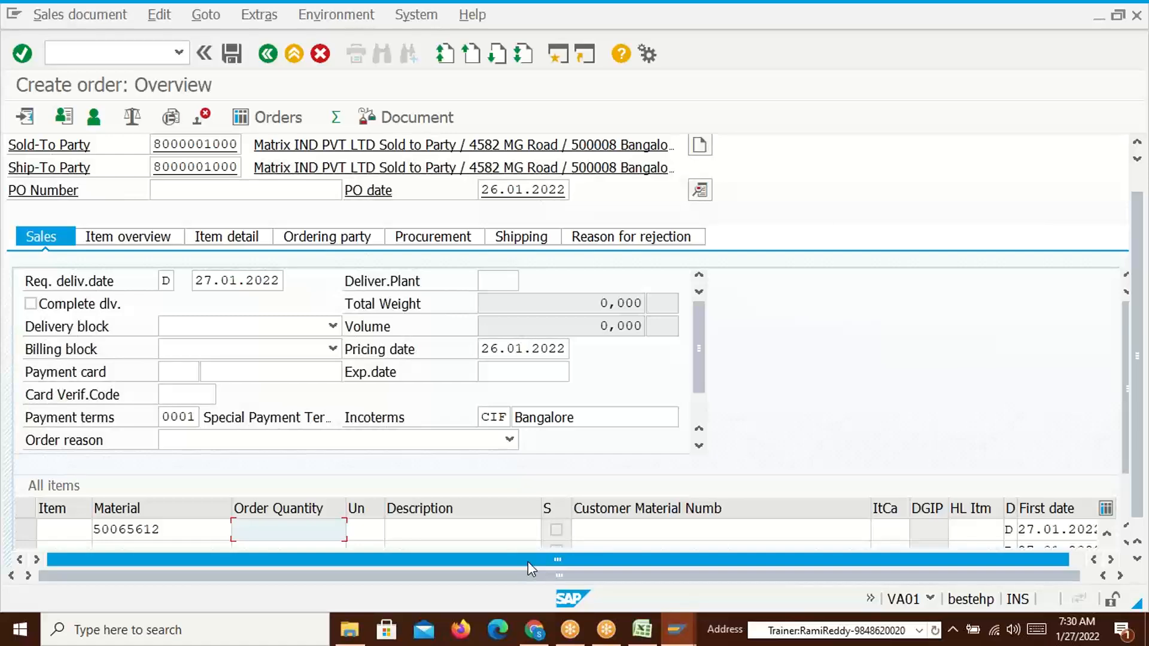
pyautogui.write('10')
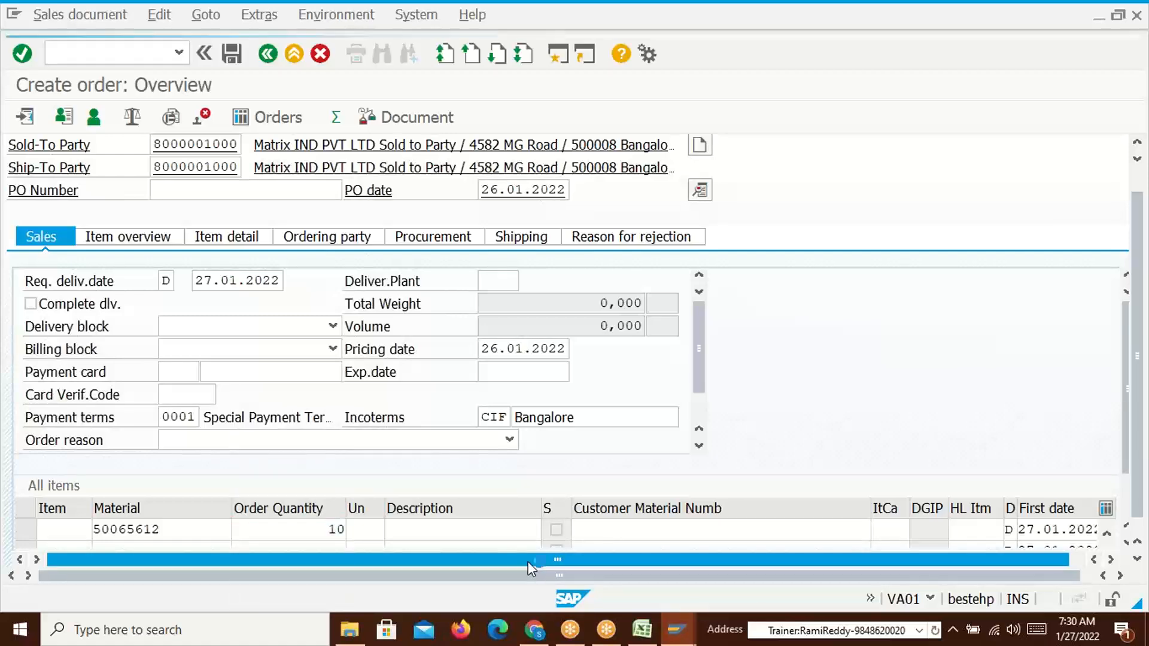
pyautogui.press('Return')
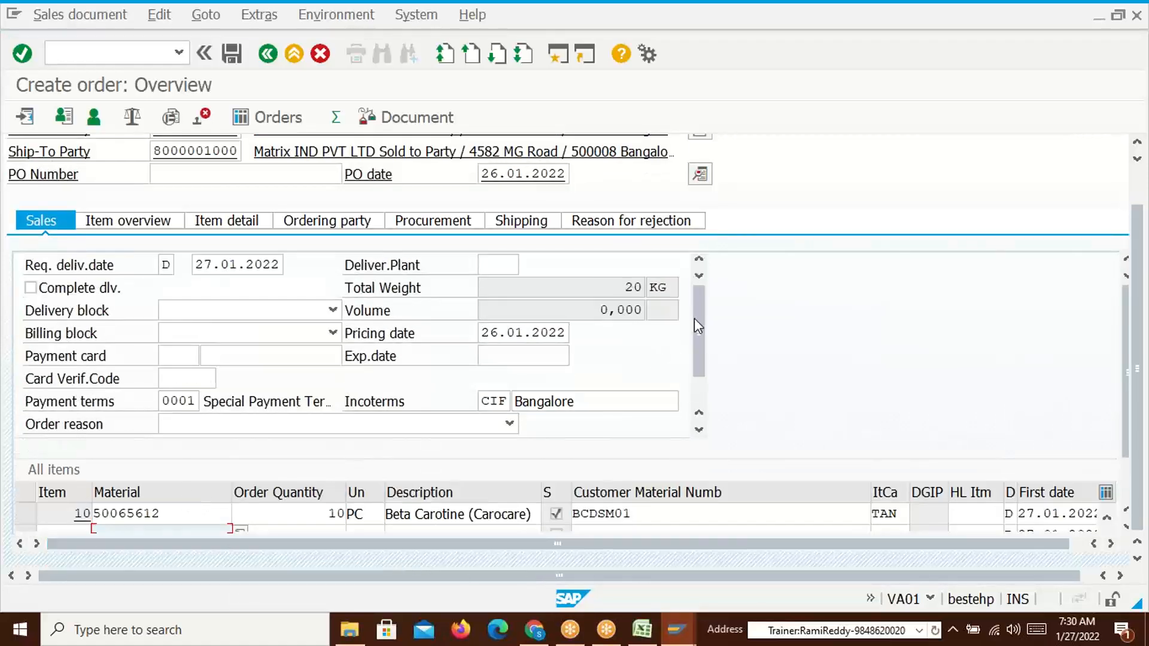
pyautogui.moveTo(577, 154); pyautogui.dragTo(627, 154)
pyautogui.click(627, 154)
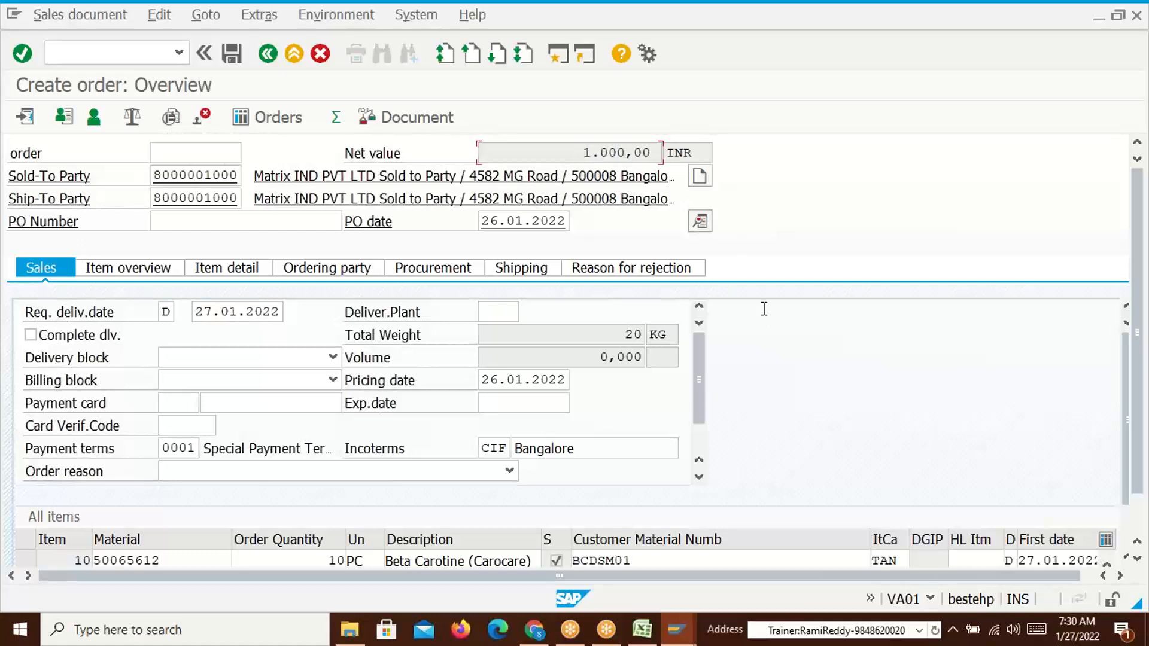
pyautogui.scroll(-2, 1145, 447)
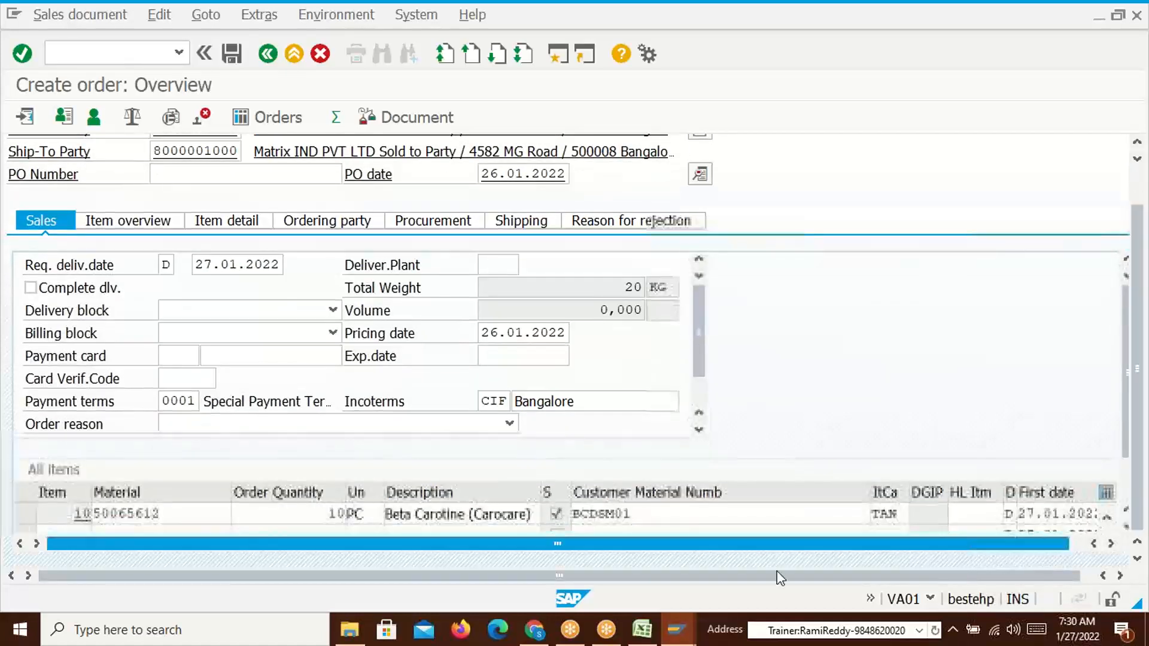
pyautogui.doubleClick(171, 515)
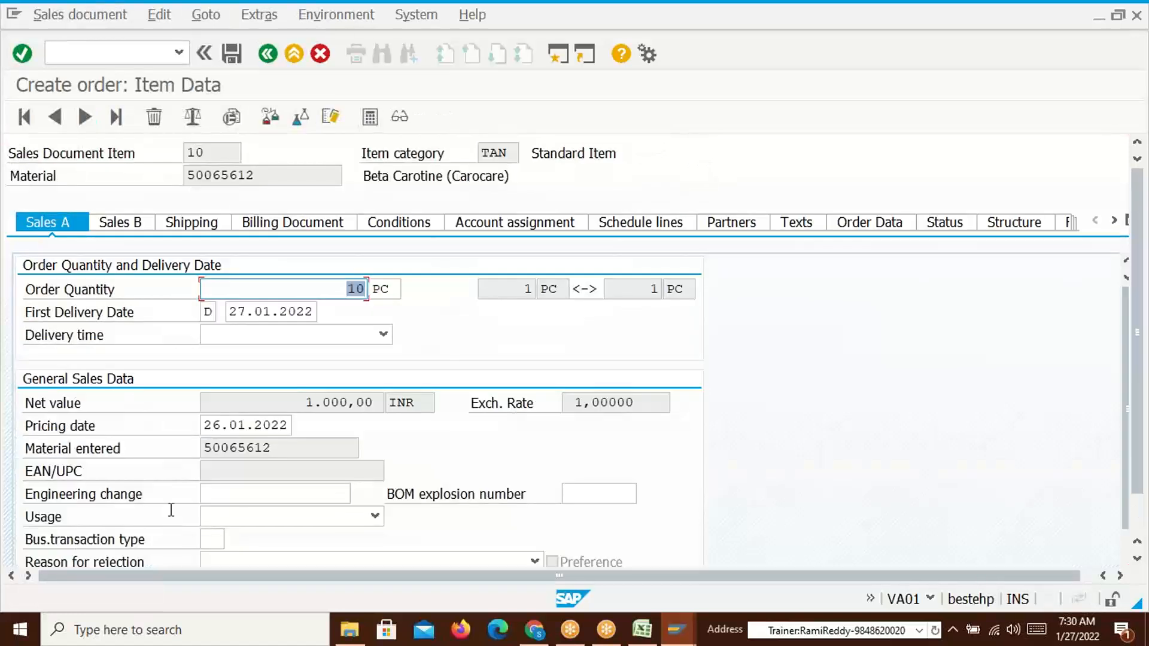
# Show item 10's conditions with PR00 Price 100,00 INR, then bring up the Excel pricing sheet
pyautogui.click(434, 227)
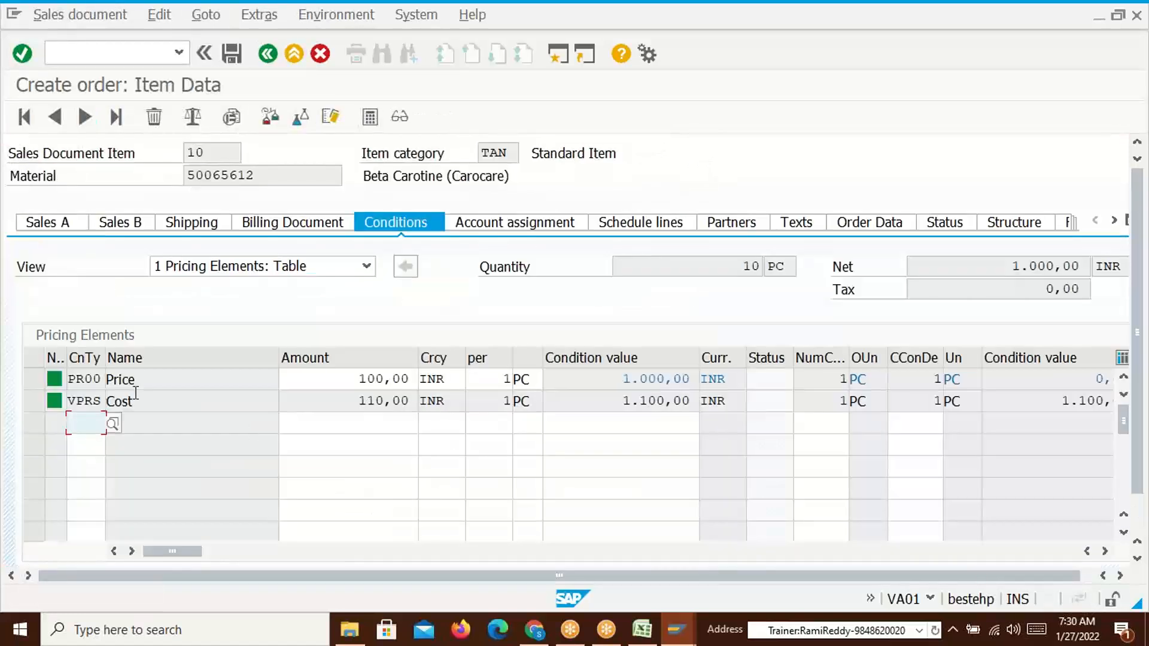
pyautogui.click(141, 381)
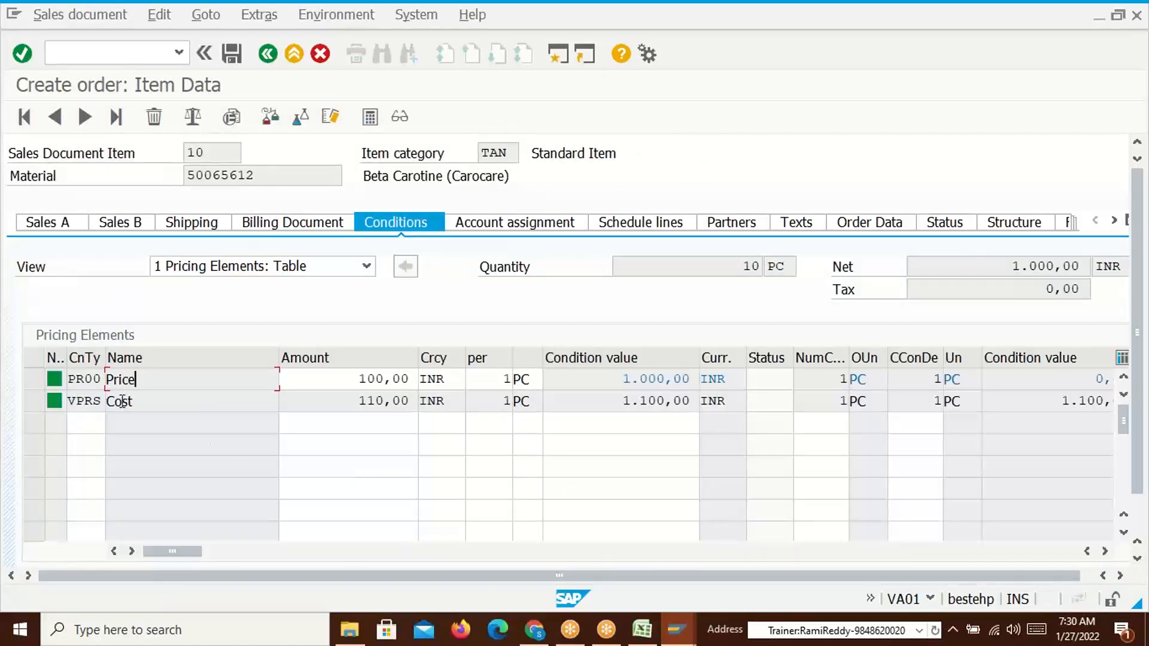
pyautogui.click(641, 635)
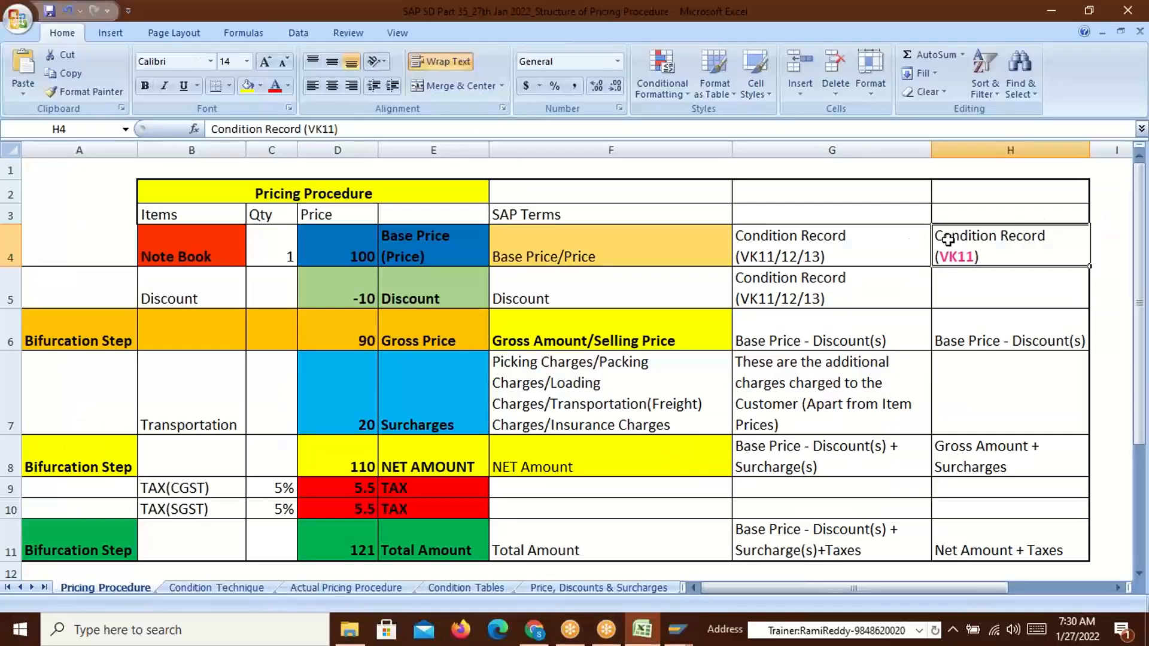
# Review the base price 100 in D4, its VK11 note, and the -10 discount record note
pyautogui.click(356, 248)
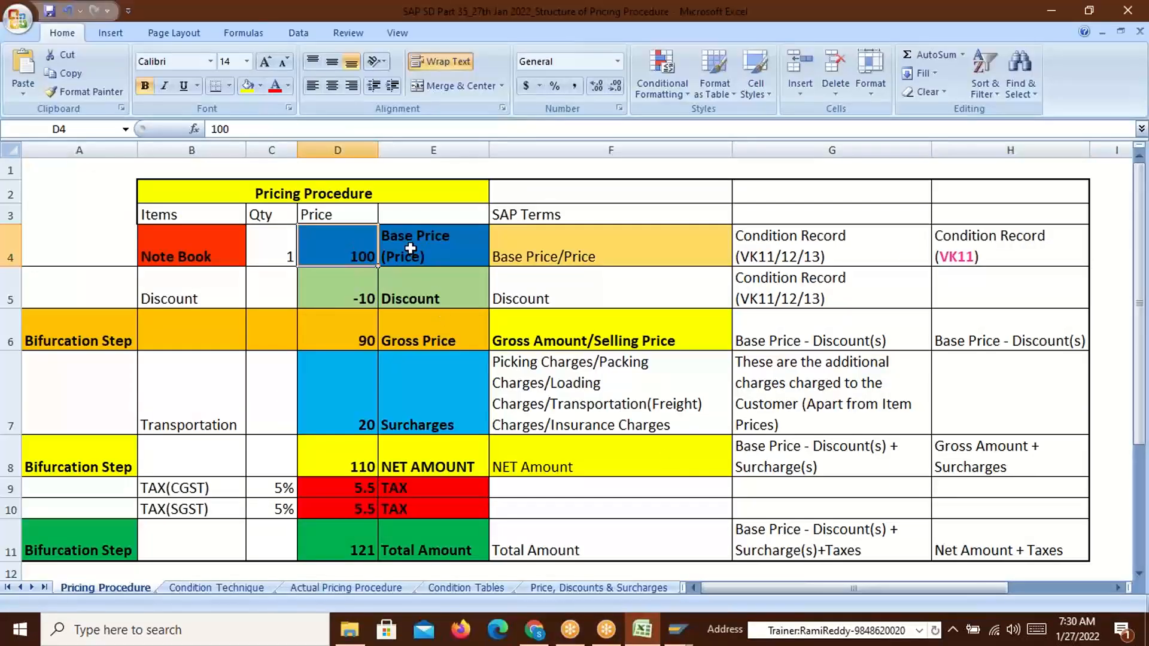
pyautogui.click(1010, 253)
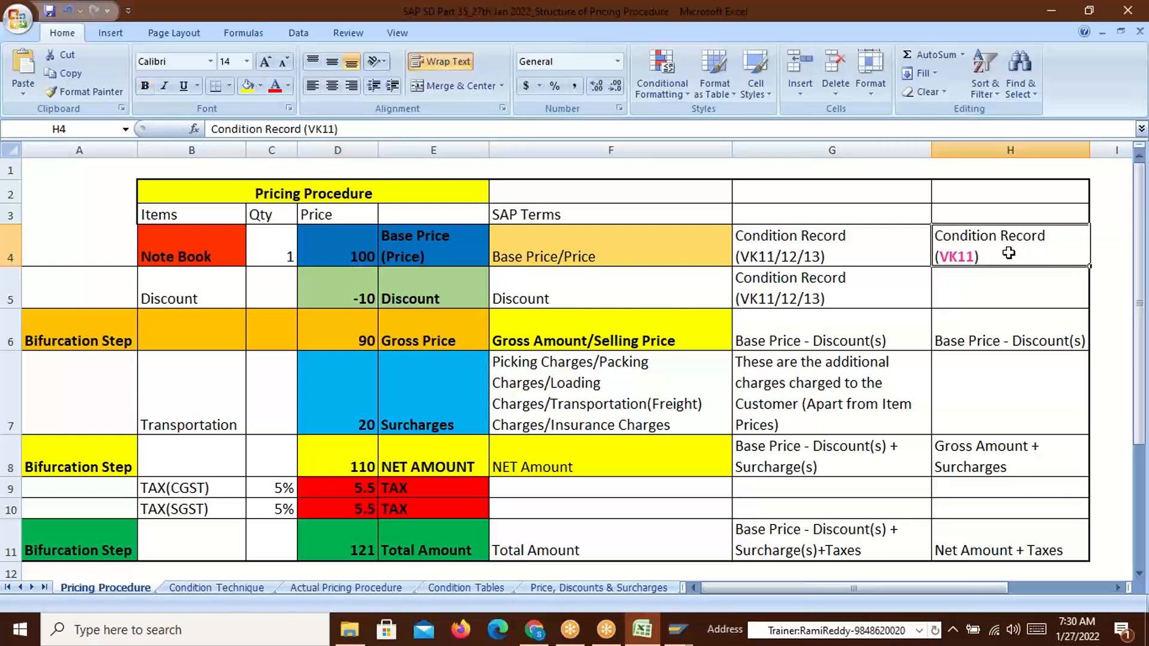
pyautogui.click(333, 306)
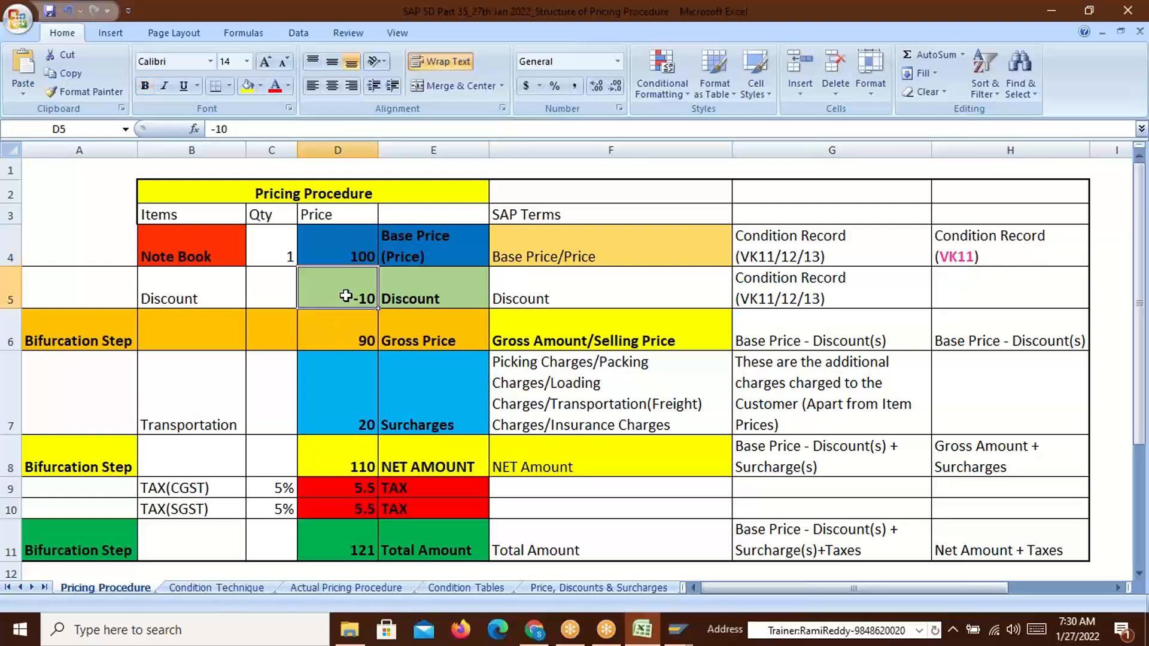
pyautogui.click(751, 291)
pyautogui.click(355, 302)
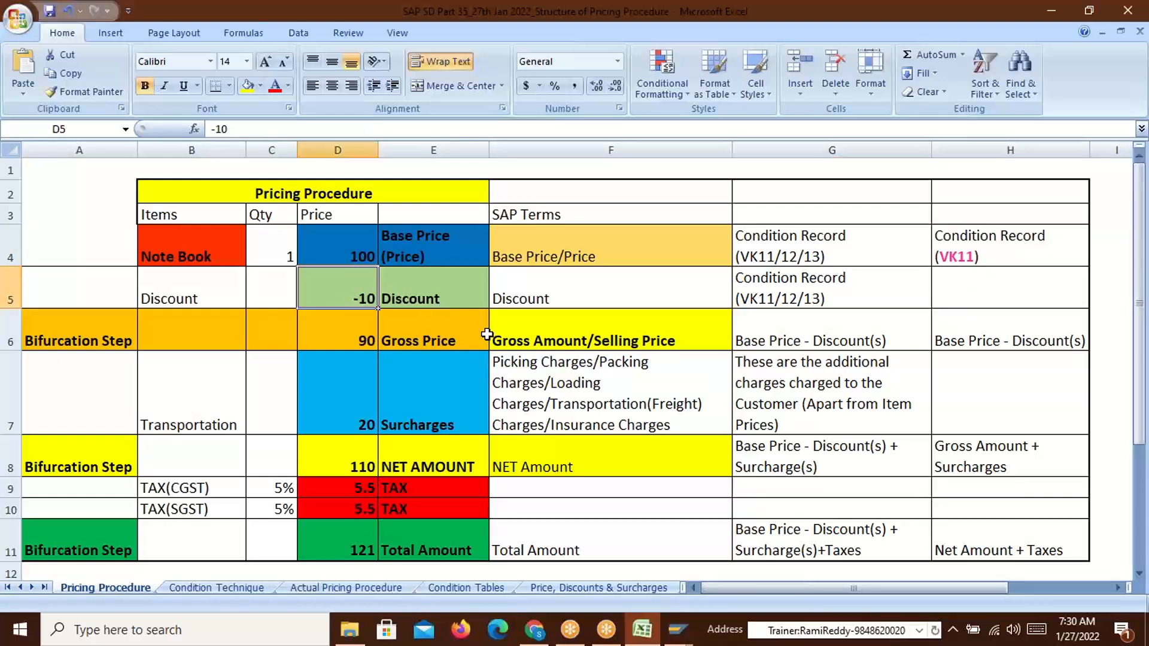
pyautogui.click(366, 261)
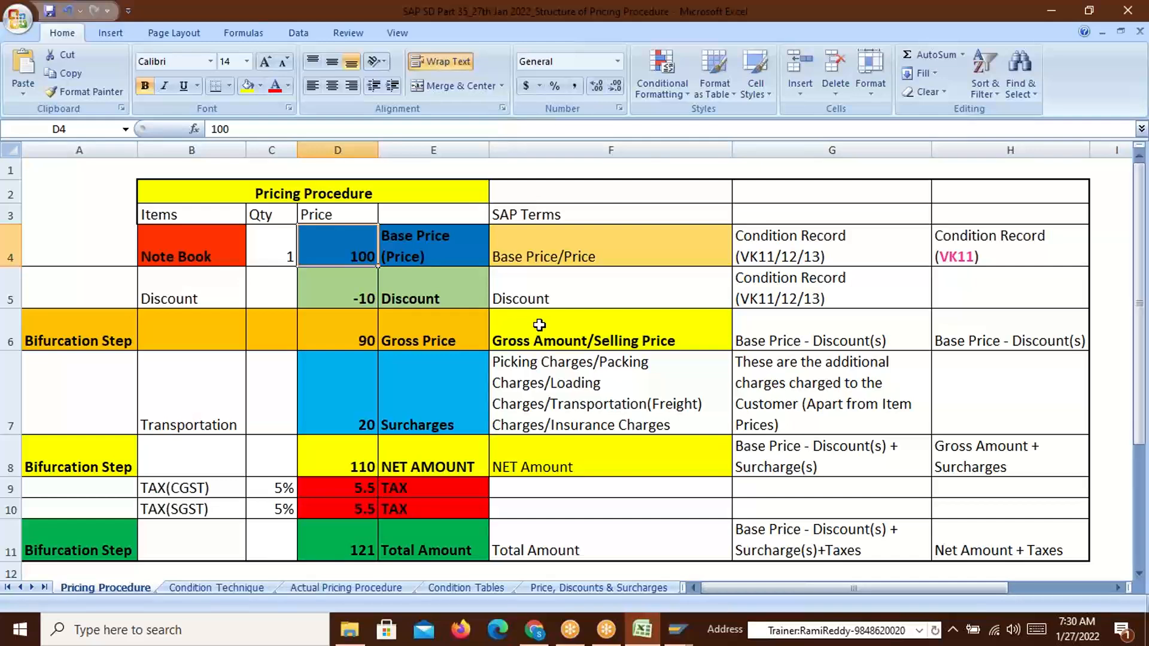
pyautogui.hotkey('alt', 'Tab')
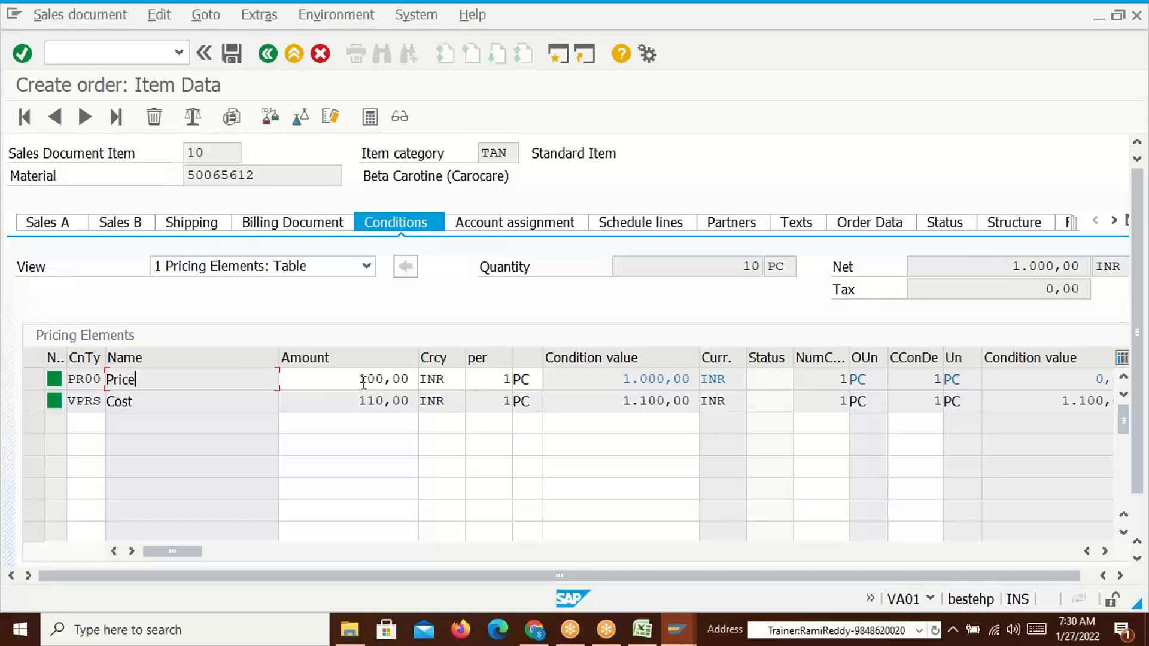
# Check the order's PR00 amount 100,00, then start VK13 from the condition types window
pyautogui.moveTo(359, 379); pyautogui.dragTo(410, 380)
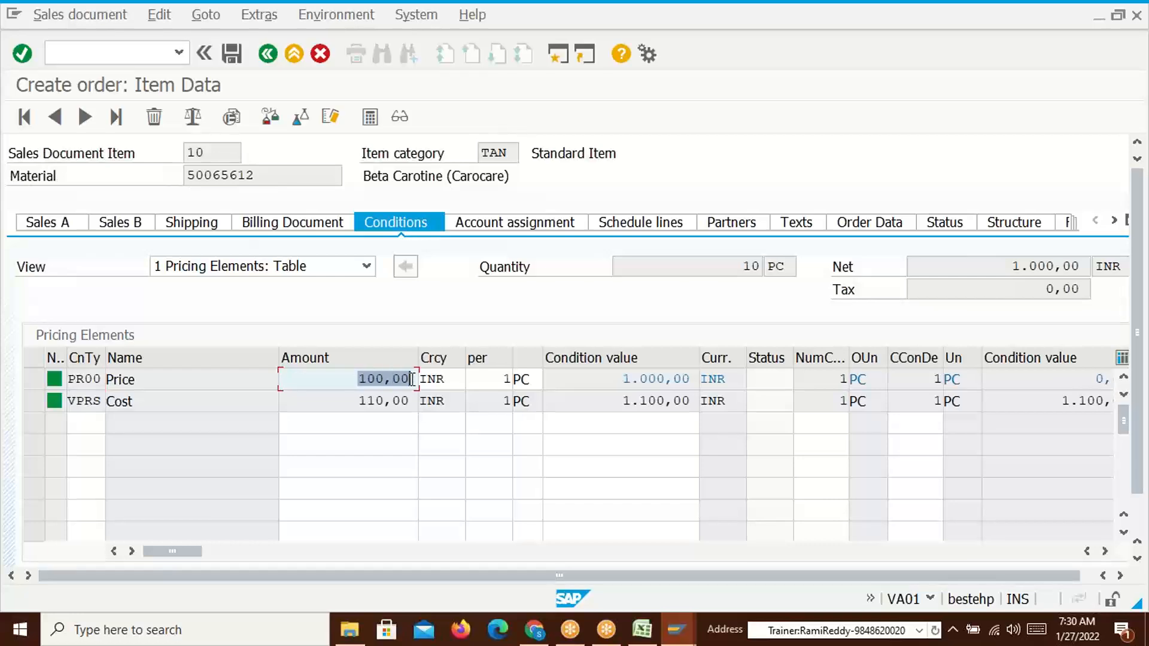
pyautogui.click(412, 380)
pyautogui.hotkey('alt', 'Tab')
pyautogui.hotkey('alt', 'Tab')
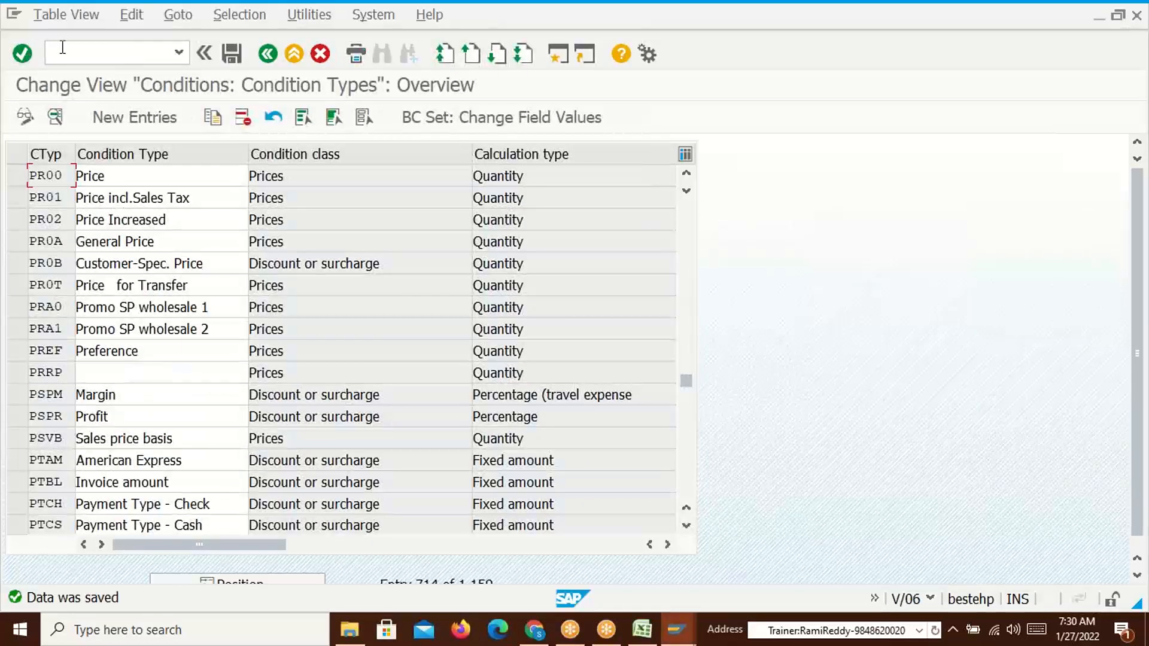
pyautogui.click(63, 49)
pyautogui.write('/n')
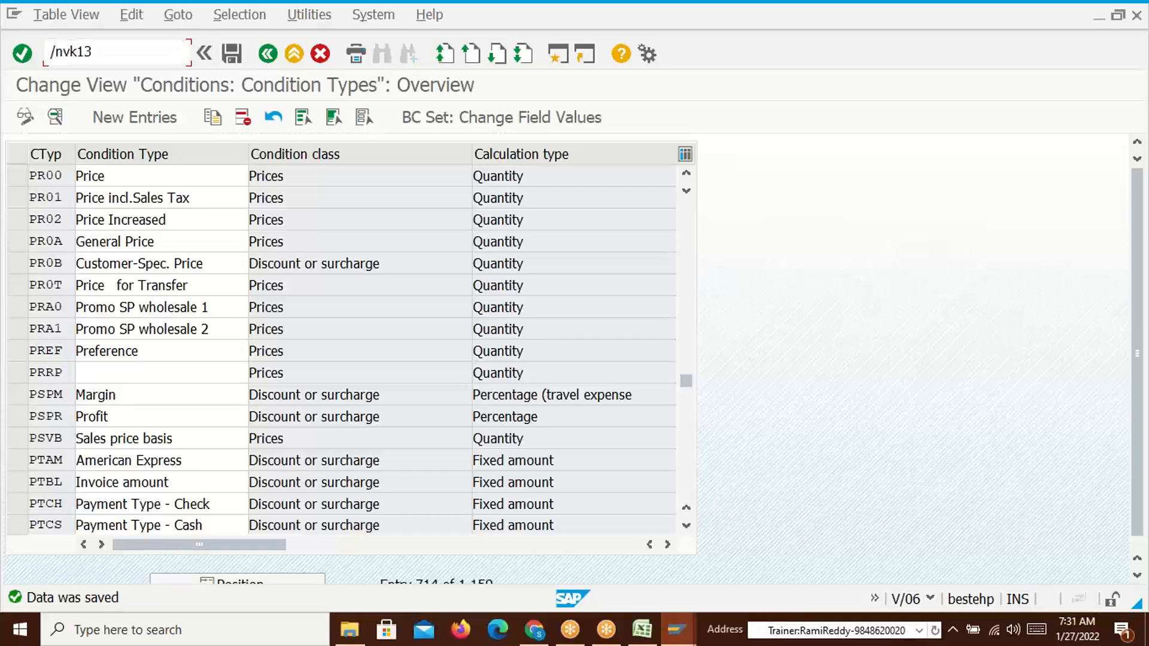
pyautogui.write('vk13')
pyautogui.press('Return')
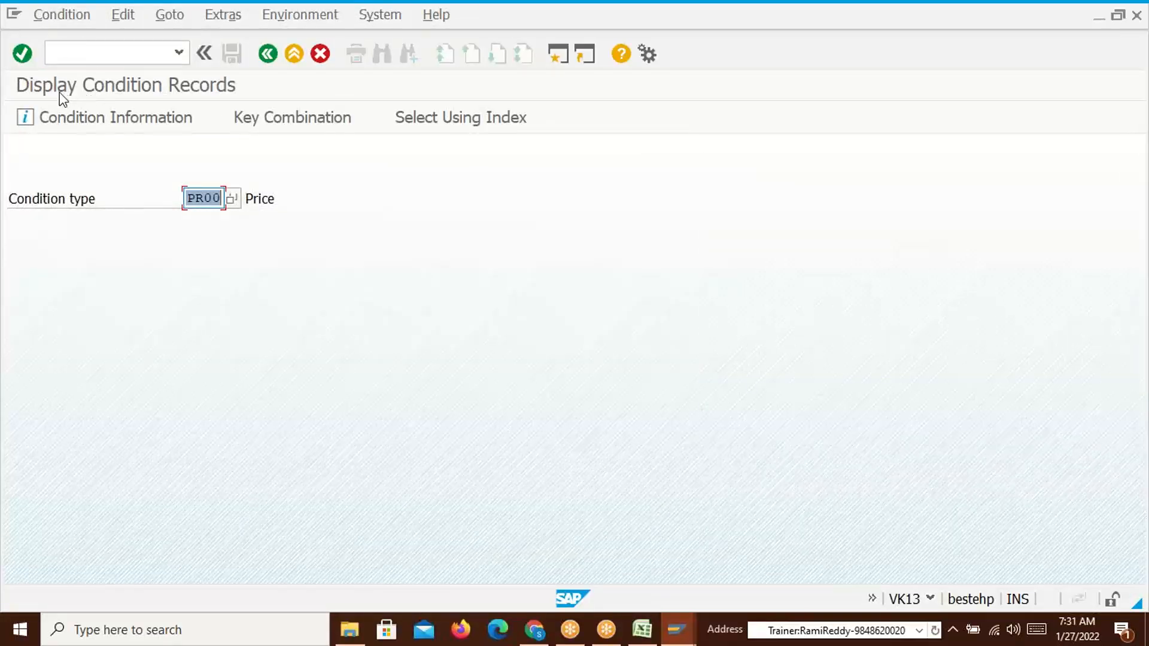
# List PR00 records via the Material key combination and check the 100,00 INR amount
pyautogui.click(243, 108)
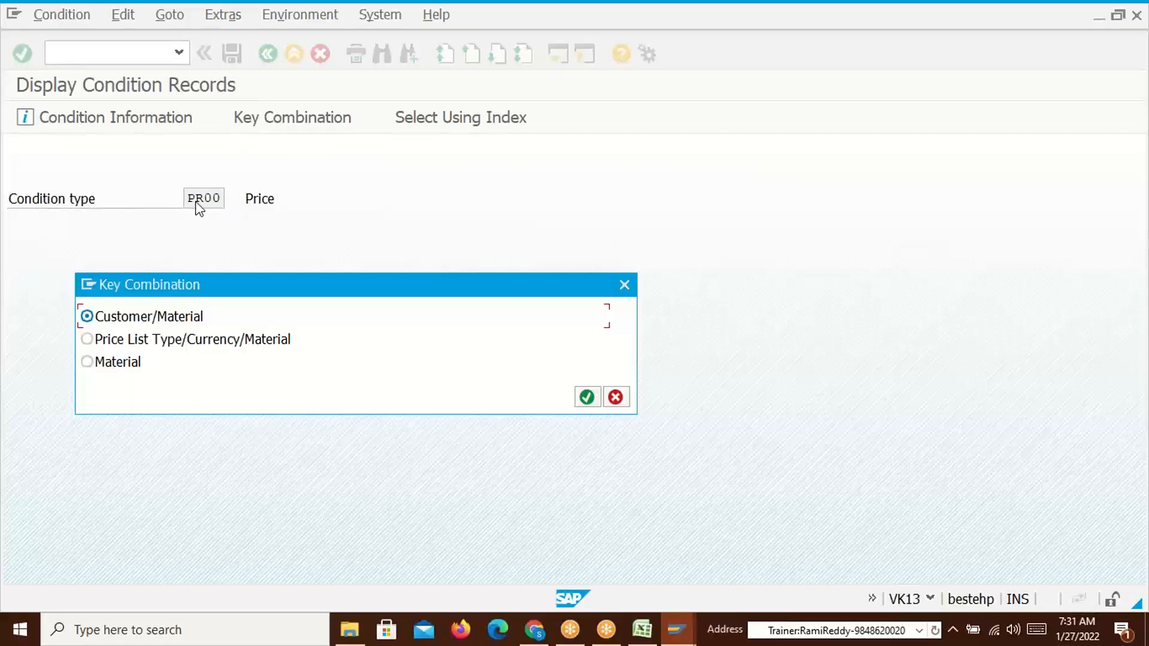
pyautogui.click(113, 363)
pyautogui.click(590, 399)
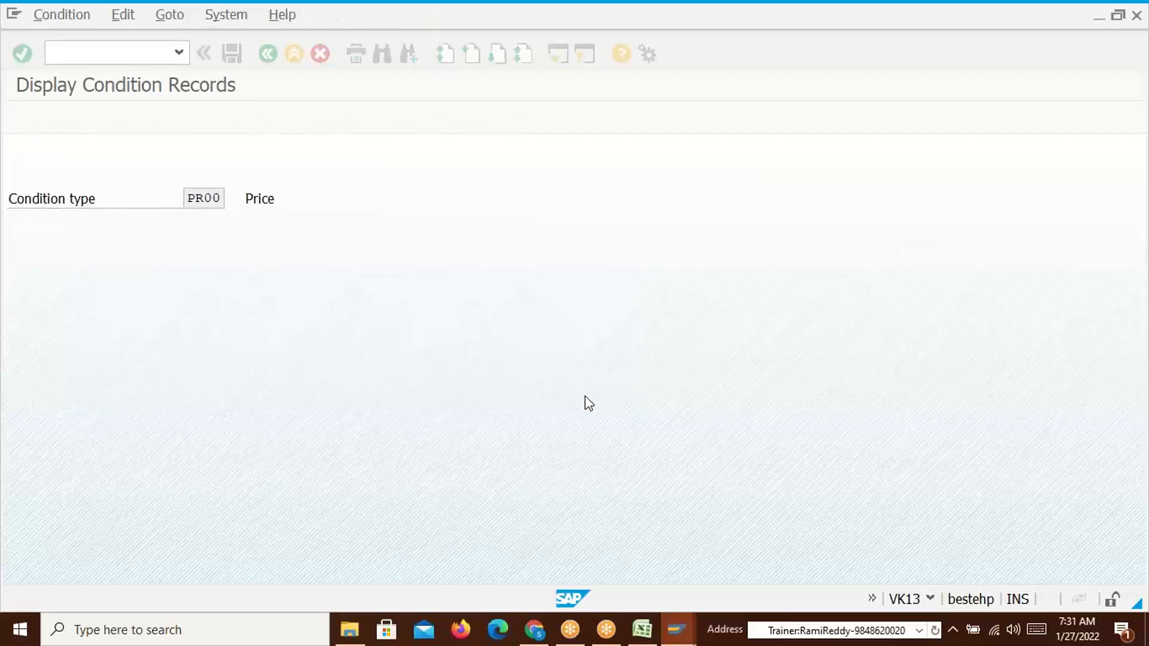
pyautogui.click(24, 118)
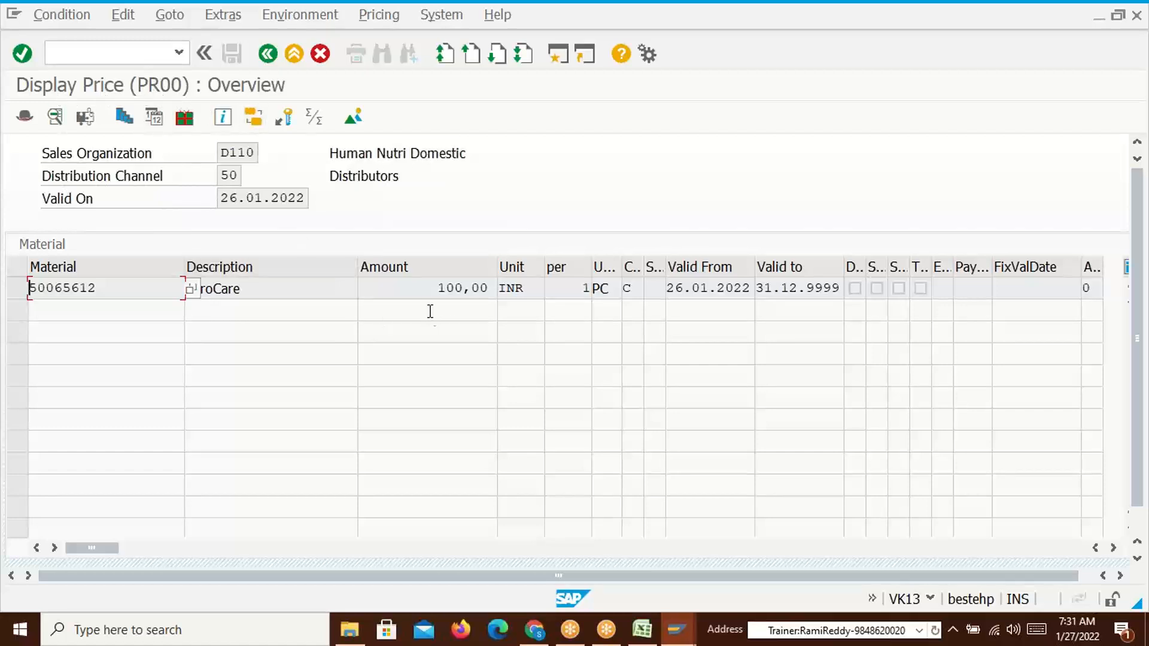
pyautogui.moveTo(436, 289); pyautogui.dragTo(465, 289)
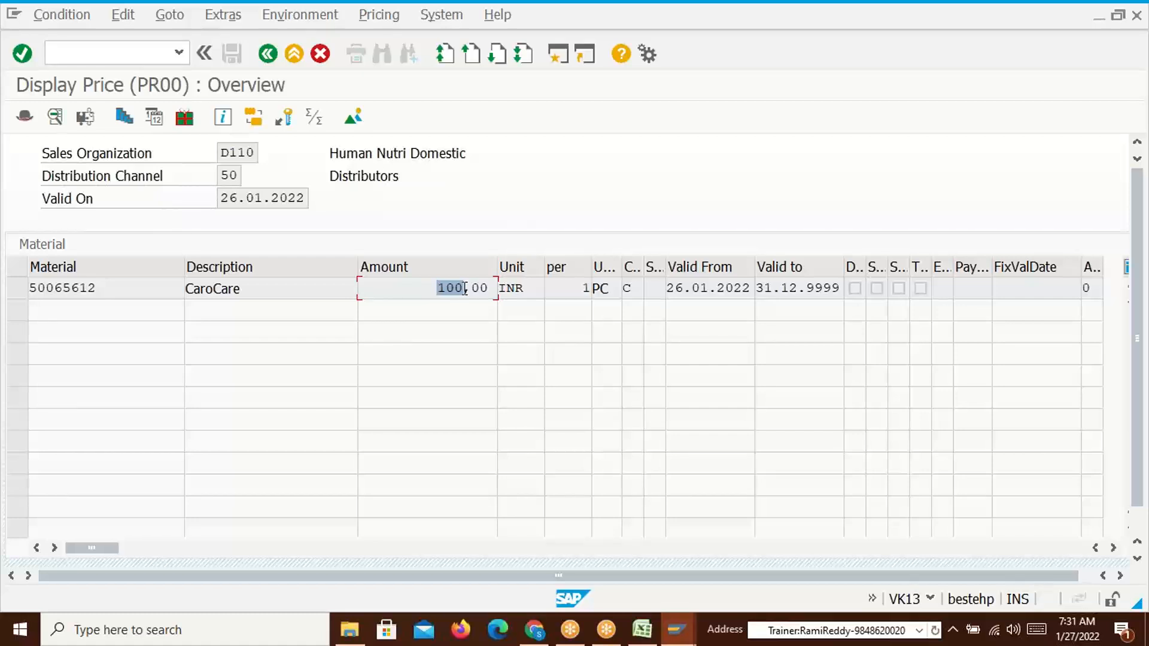
pyautogui.click(465, 289)
pyautogui.moveTo(437, 290); pyautogui.dragTo(469, 289)
pyautogui.hotkey('alt', 'Tab')
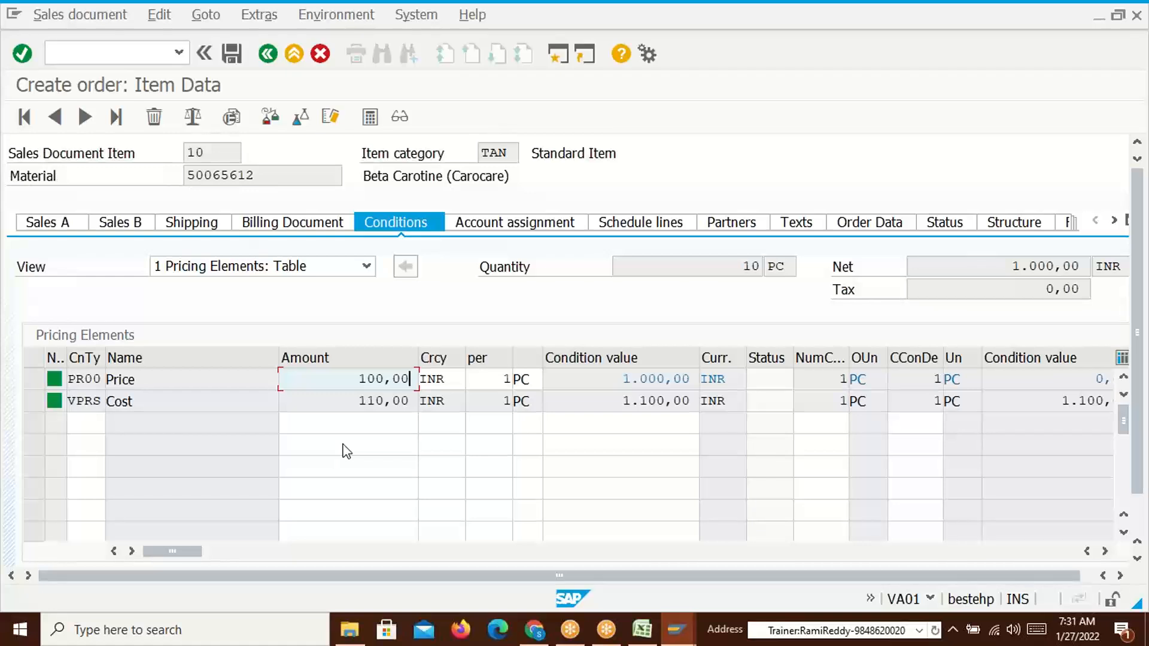
# Select the order item's PR00 amount 100,00, then switch to the Excel pricing workbook
pyautogui.moveTo(362, 381); pyautogui.dragTo(408, 380)
pyautogui.click(385, 384)
pyautogui.click(408, 380)
pyautogui.doubleClick(372, 379)
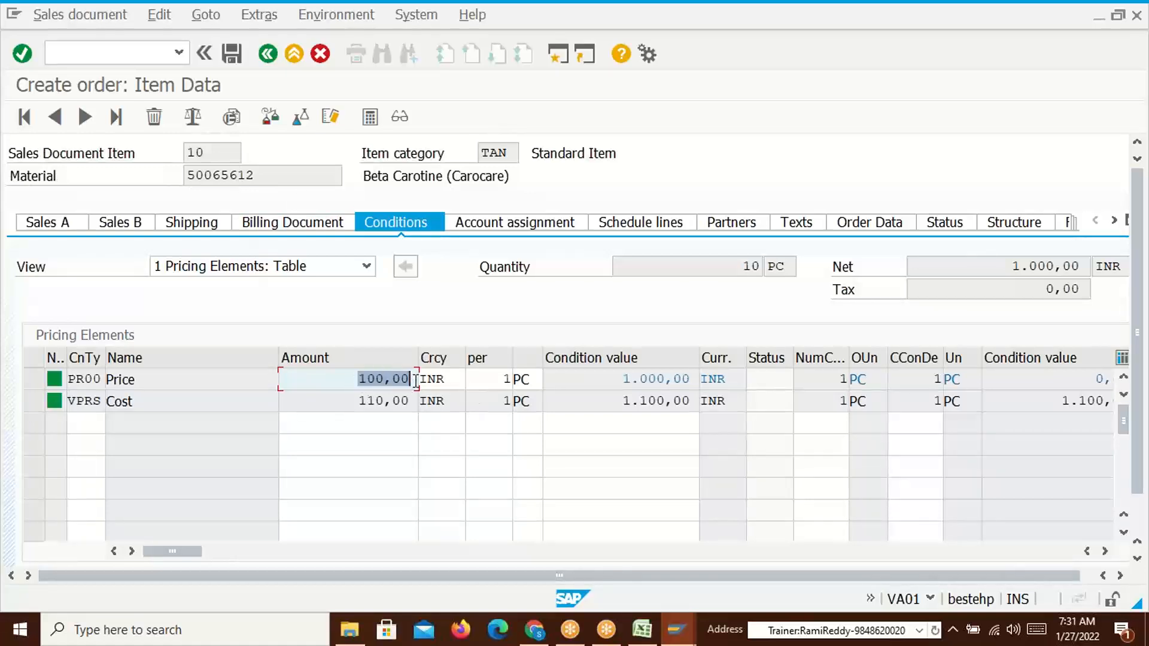
pyautogui.hotkey('alt', 'Tab')
pyautogui.press('Tab')
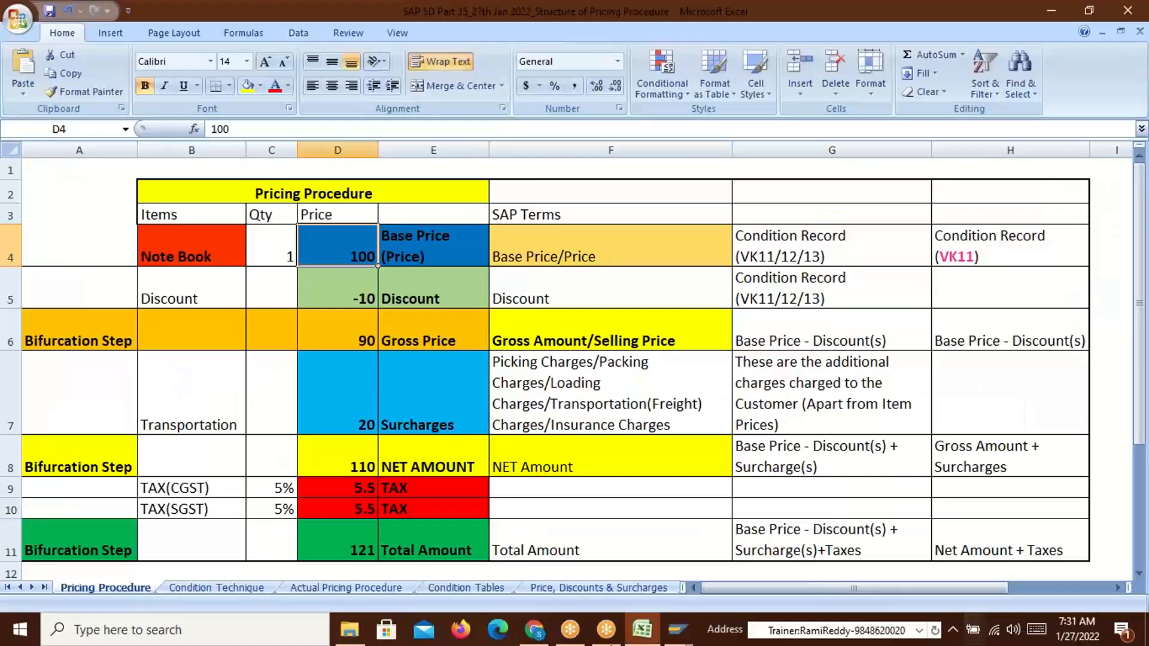
# On the Condition Technique sheet, highlight C2's definition and the Base Price/Discount/Surcharge examples
pyautogui.click(209, 589)
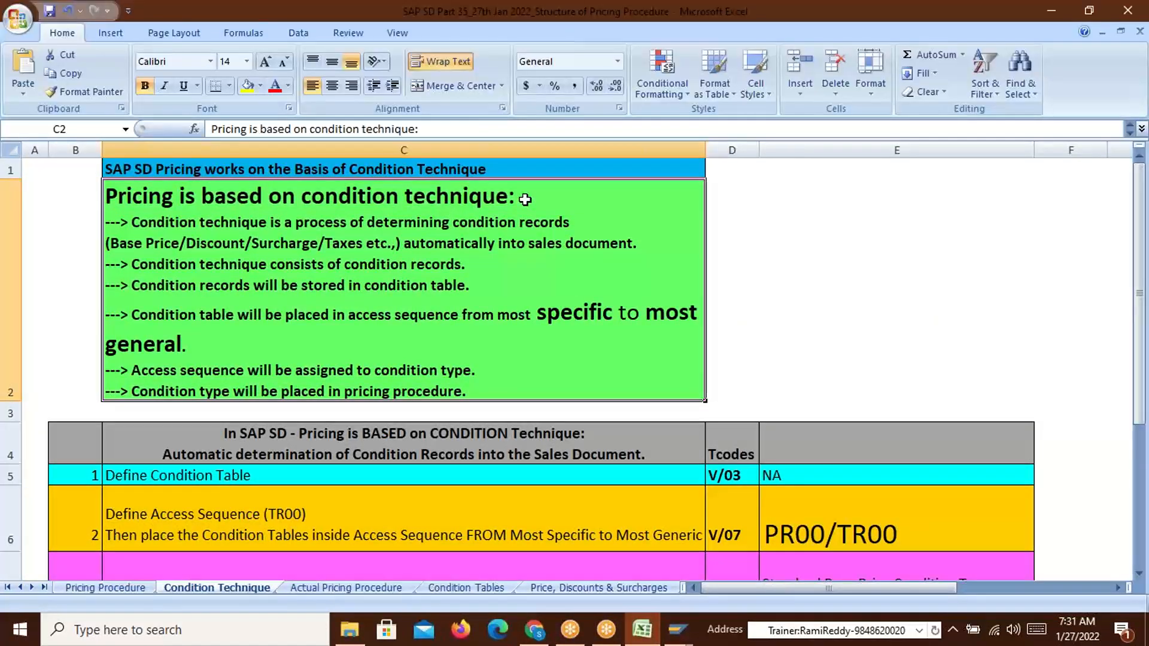
pyautogui.doubleClick(149, 227)
pyautogui.moveTo(171, 226); pyautogui.dragTo(575, 229)
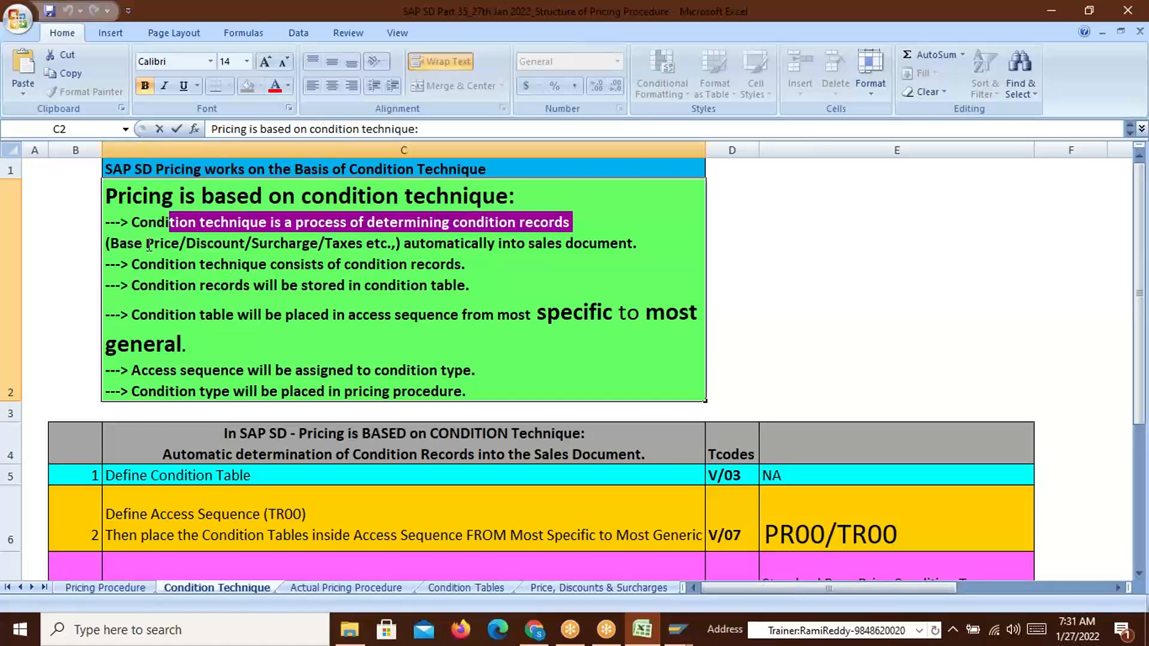
pyautogui.click(509, 222)
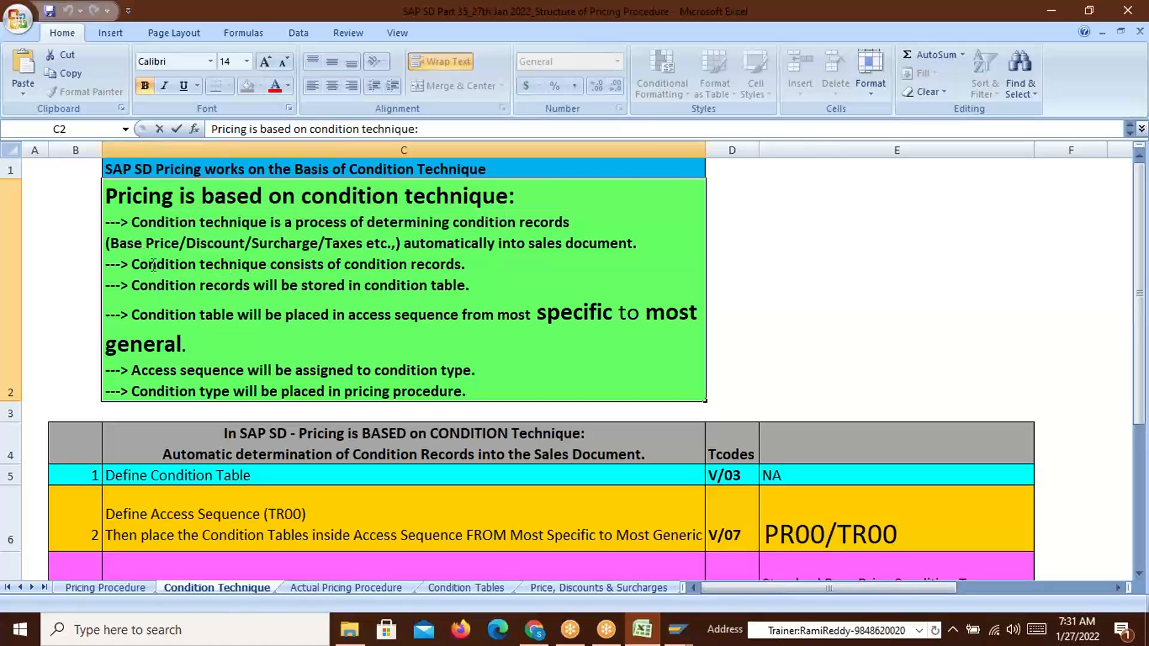
pyautogui.moveTo(111, 247); pyautogui.dragTo(320, 247)
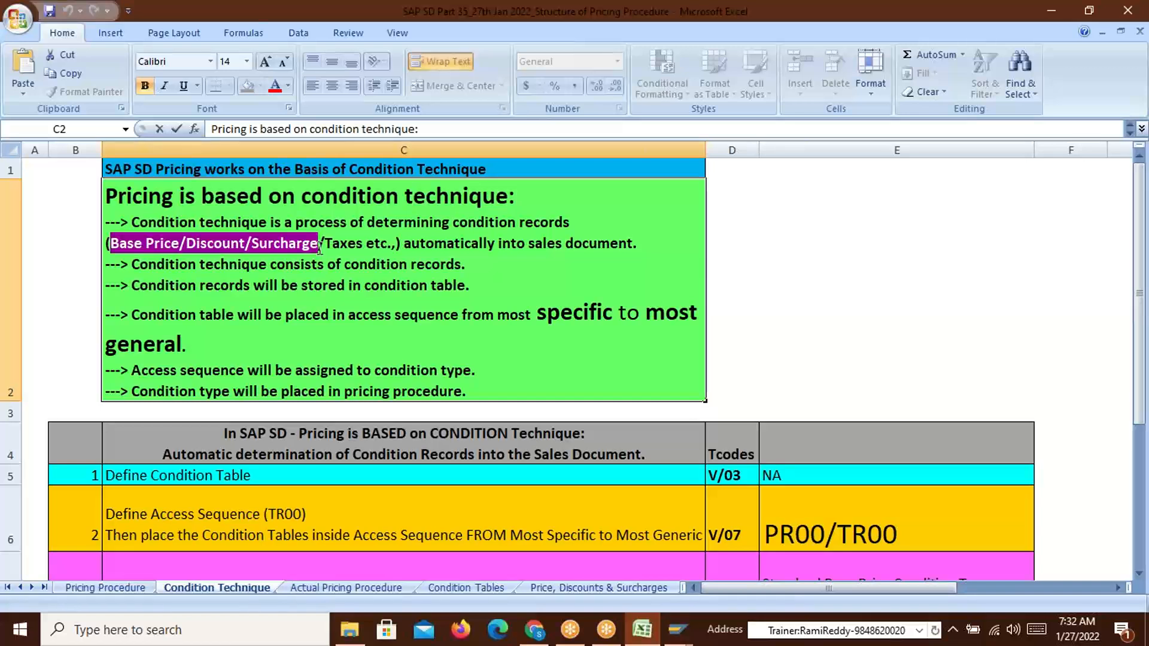
pyautogui.click(341, 244)
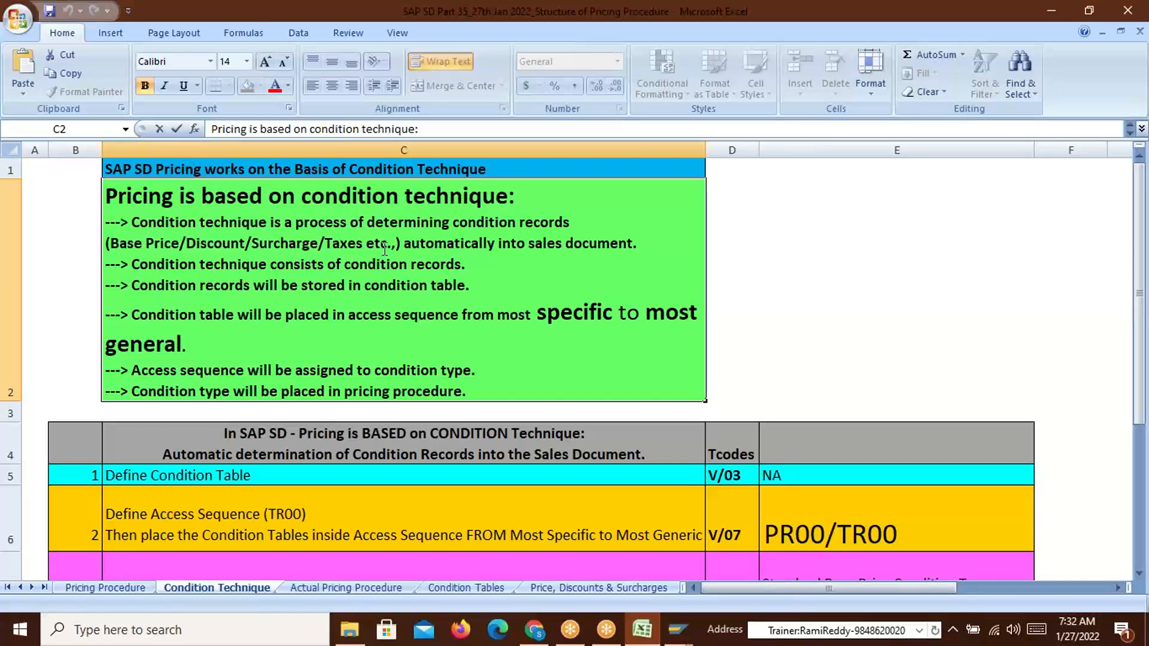
# Highlight 'Taxes etc.', 'to sales document' and 'technique consists of condition records', then return to SAP
pyautogui.moveTo(398, 245); pyautogui.dragTo(111, 244)
pyautogui.moveTo(510, 246); pyautogui.dragTo(647, 245)
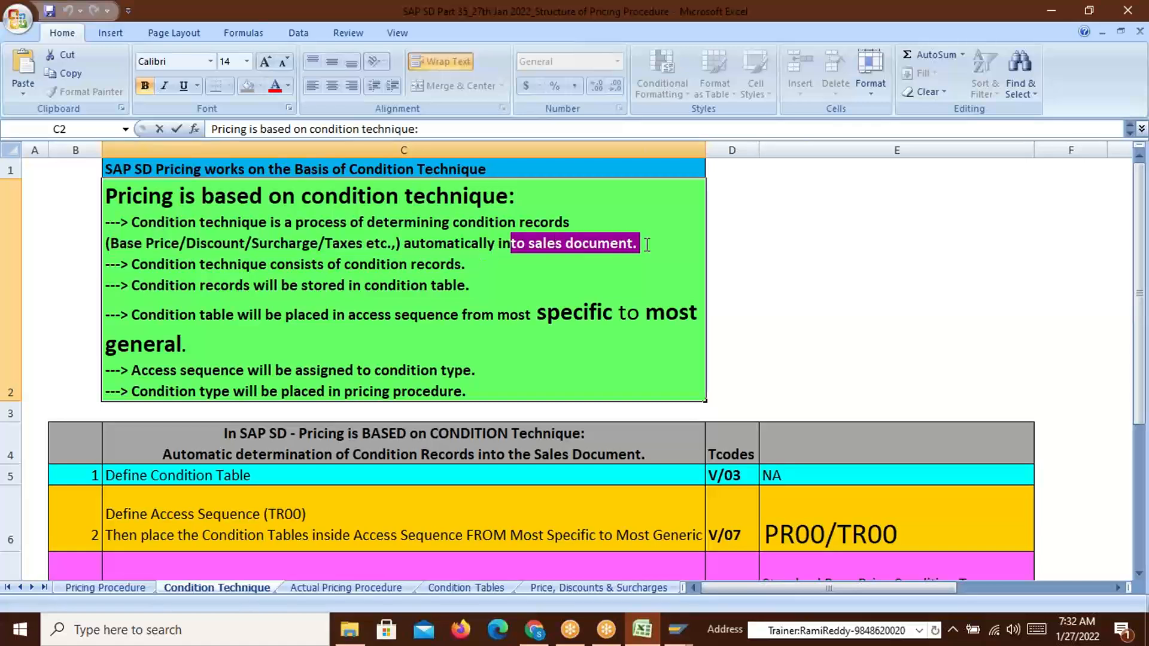
pyautogui.click(609, 261)
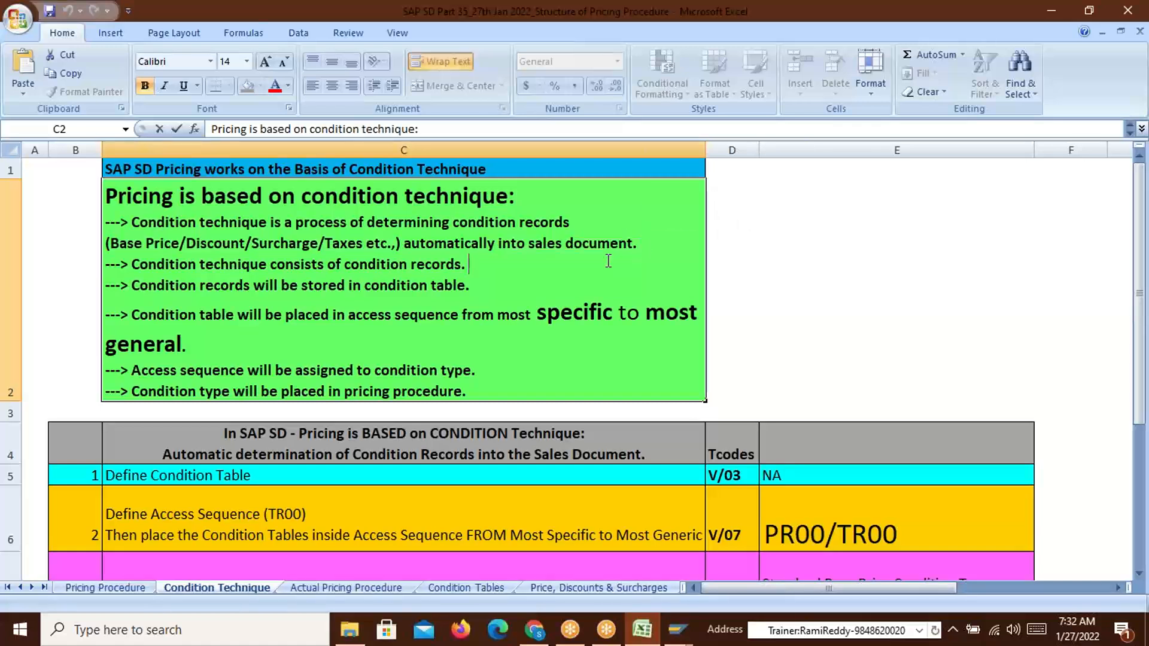
pyautogui.moveTo(197, 264); pyautogui.dragTo(469, 268)
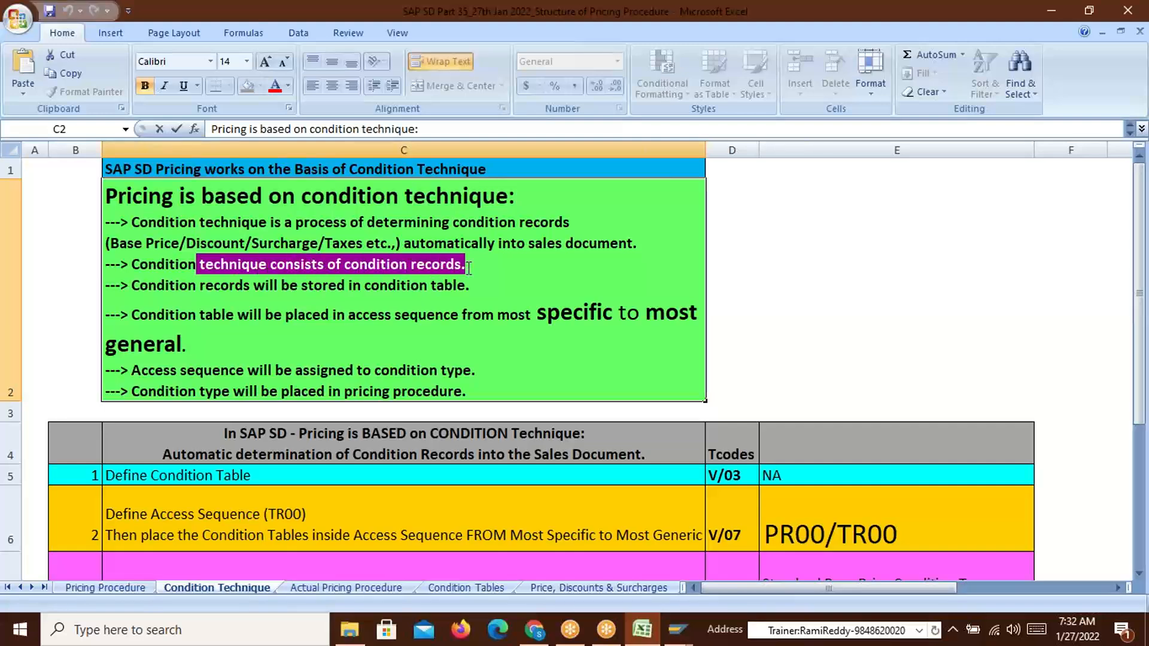
pyautogui.hotkey('alt', 'Tab')
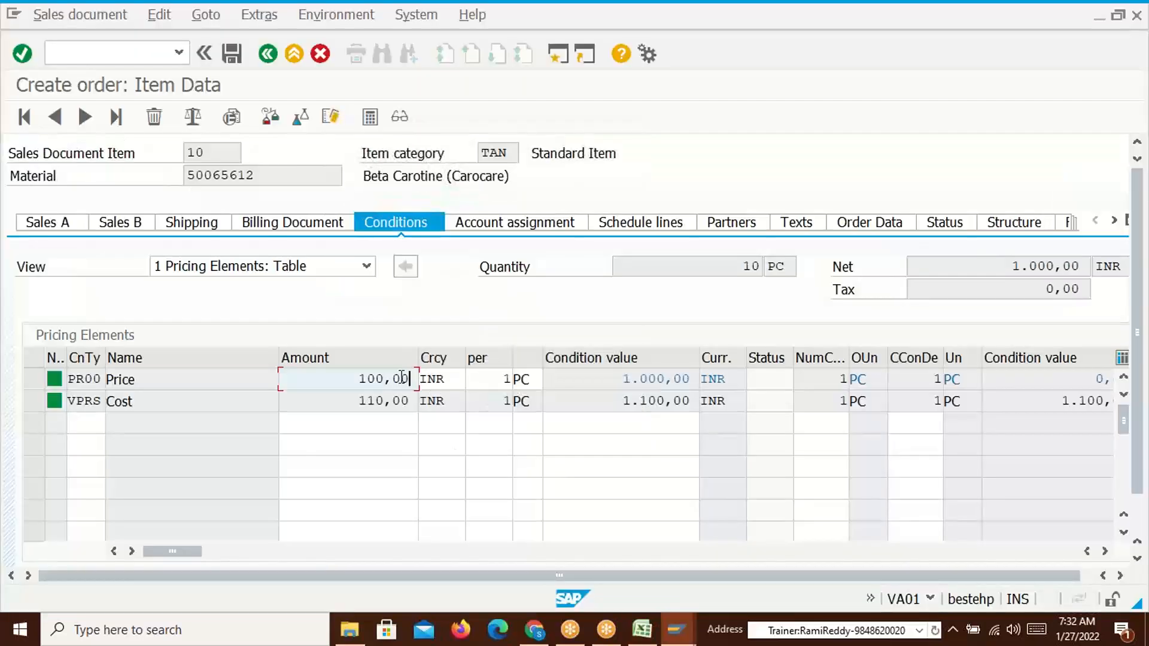
# Point out item 10's PR00 amount 100,00 and the empty pricing rows, then return to Excel
pyautogui.moveTo(357, 379); pyautogui.dragTo(412, 378)
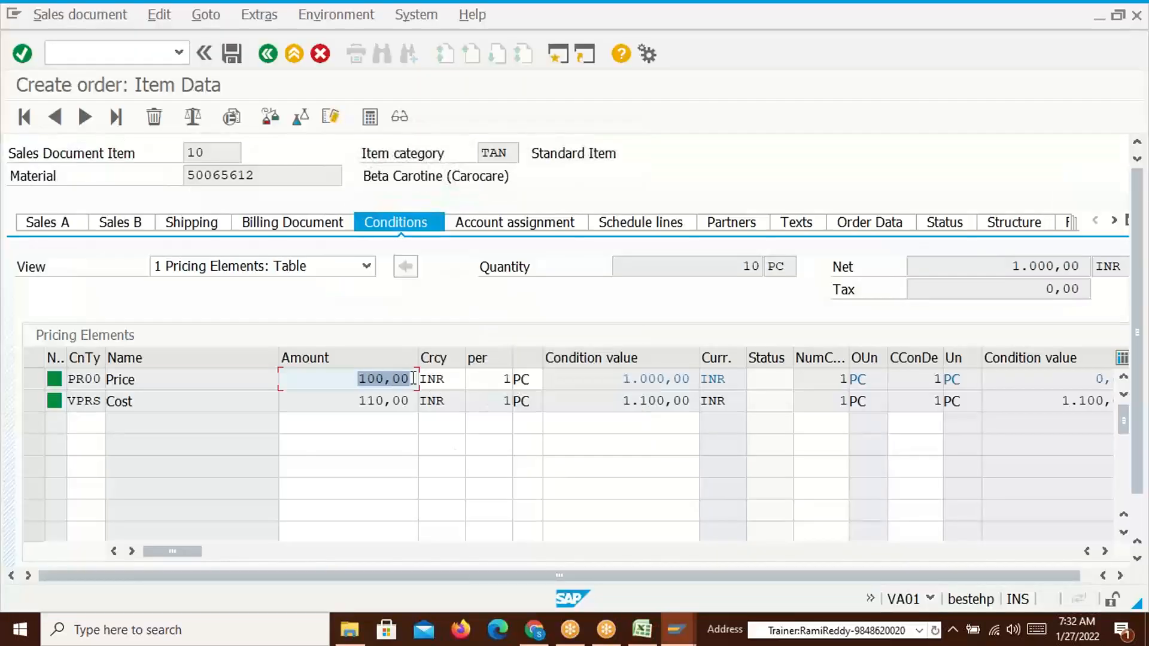
pyautogui.click(413, 378)
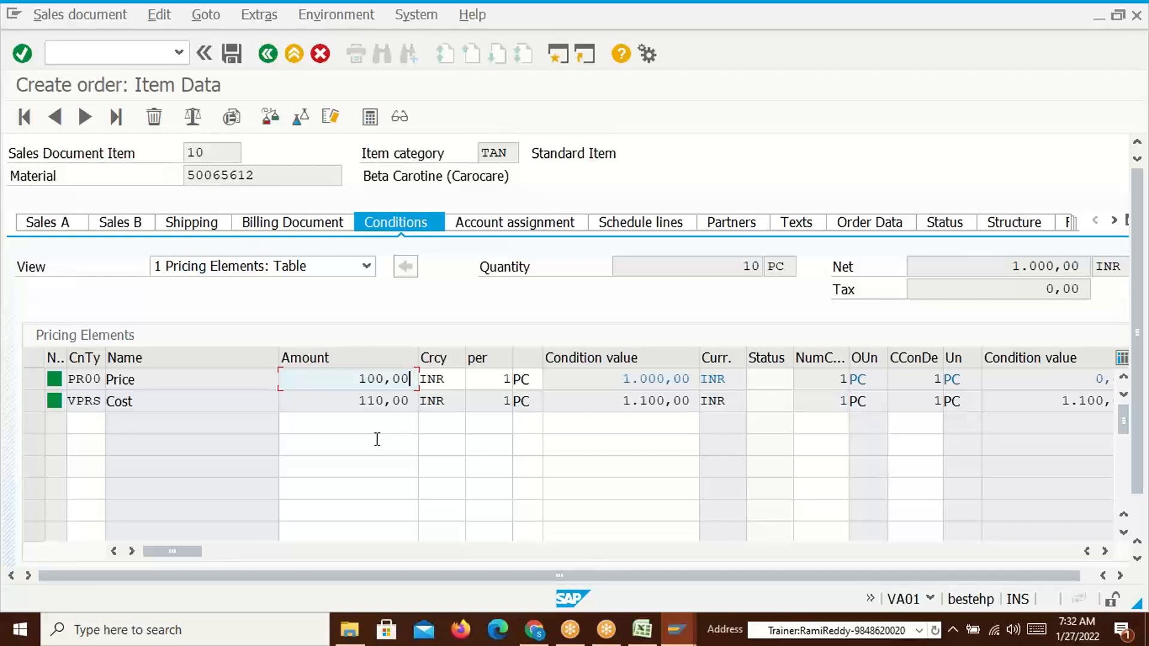
pyautogui.click(377, 423)
pyautogui.click(377, 451)
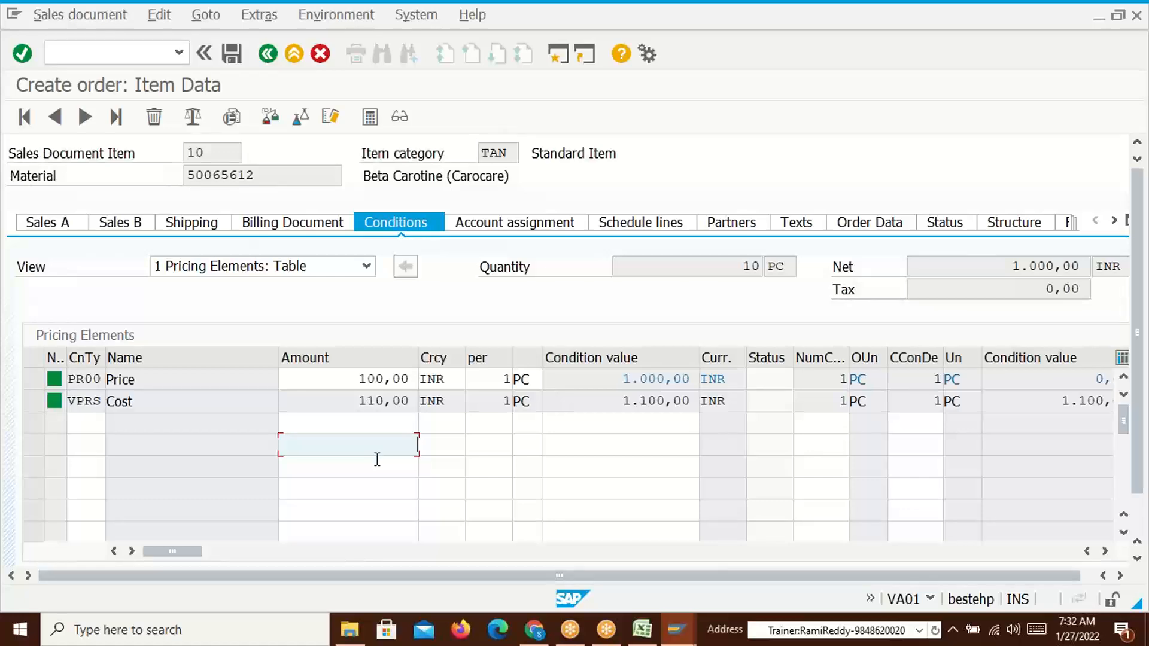
pyautogui.click(377, 472)
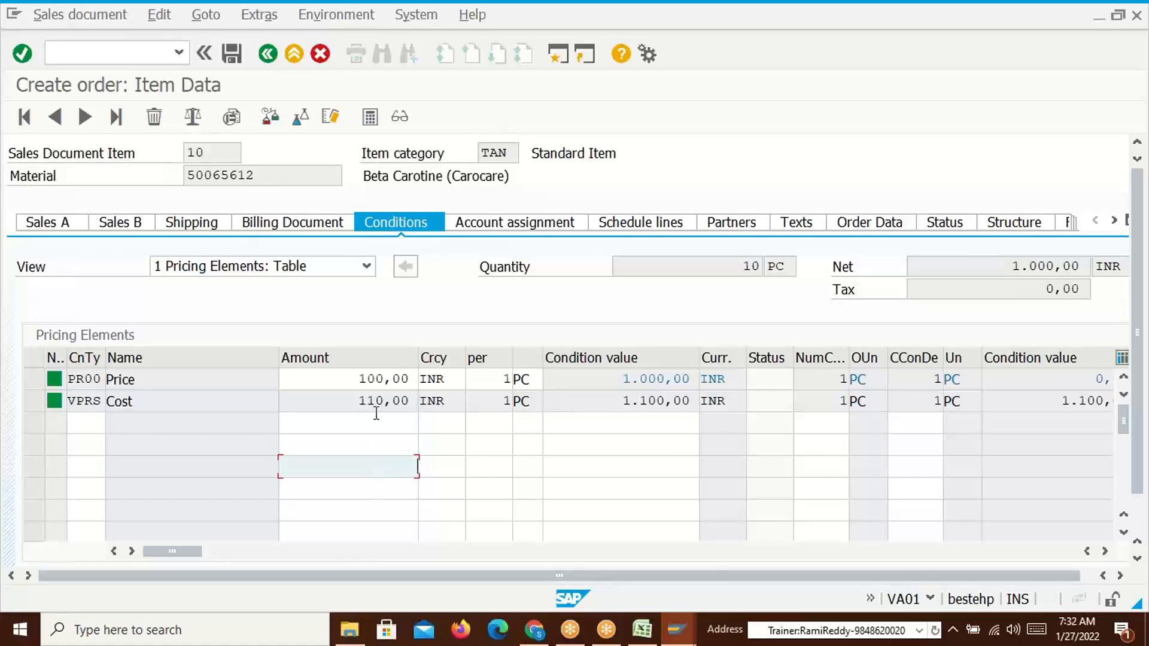
pyautogui.hotkey('alt', 'Tab')
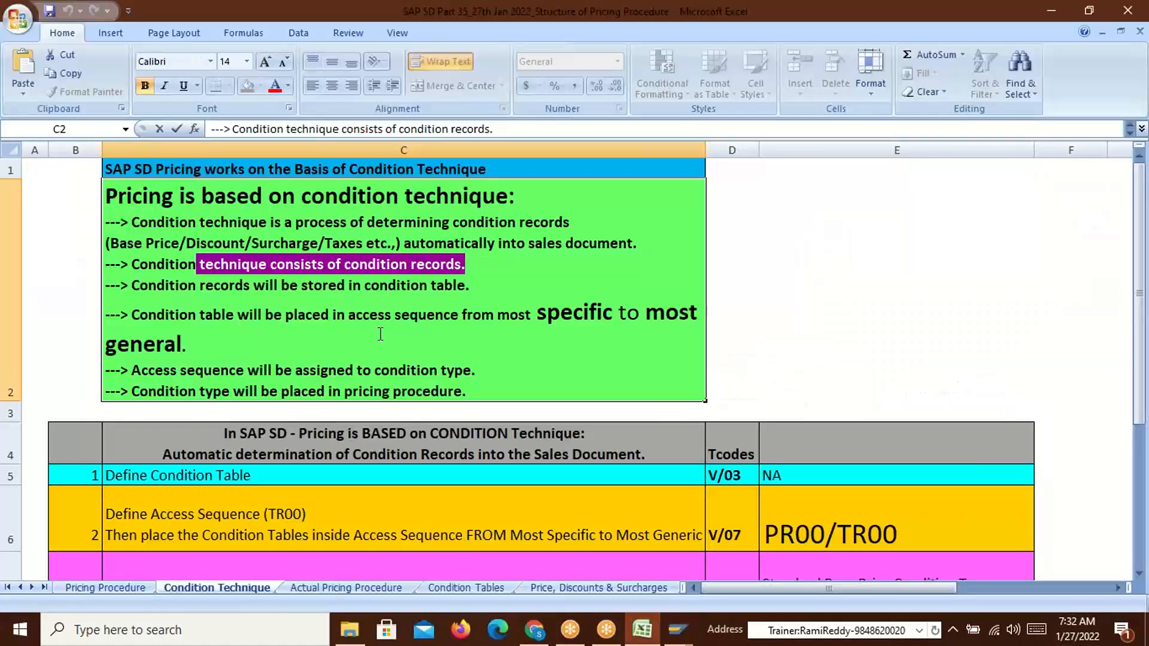
# Highlight the note that condition records are stored in condition tables, then switch to the SAP order
pyautogui.moveTo(215, 286); pyautogui.dragTo(467, 293)
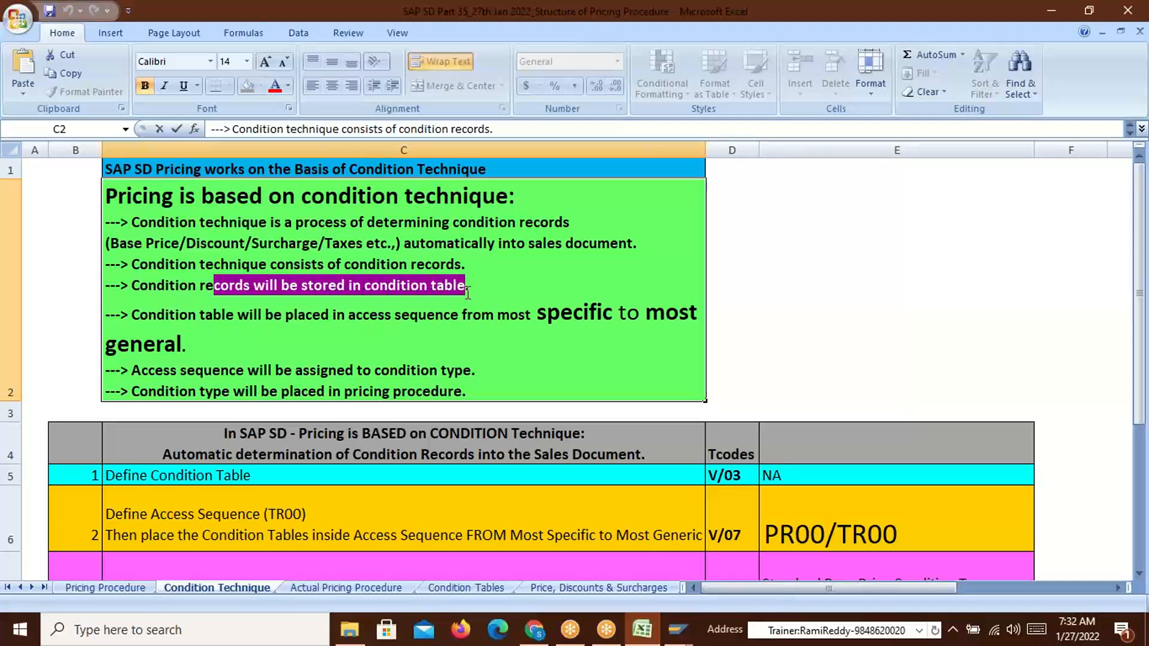
pyautogui.moveTo(133, 285); pyautogui.dragTo(214, 286)
pyautogui.hotkey('alt', 'Tab')
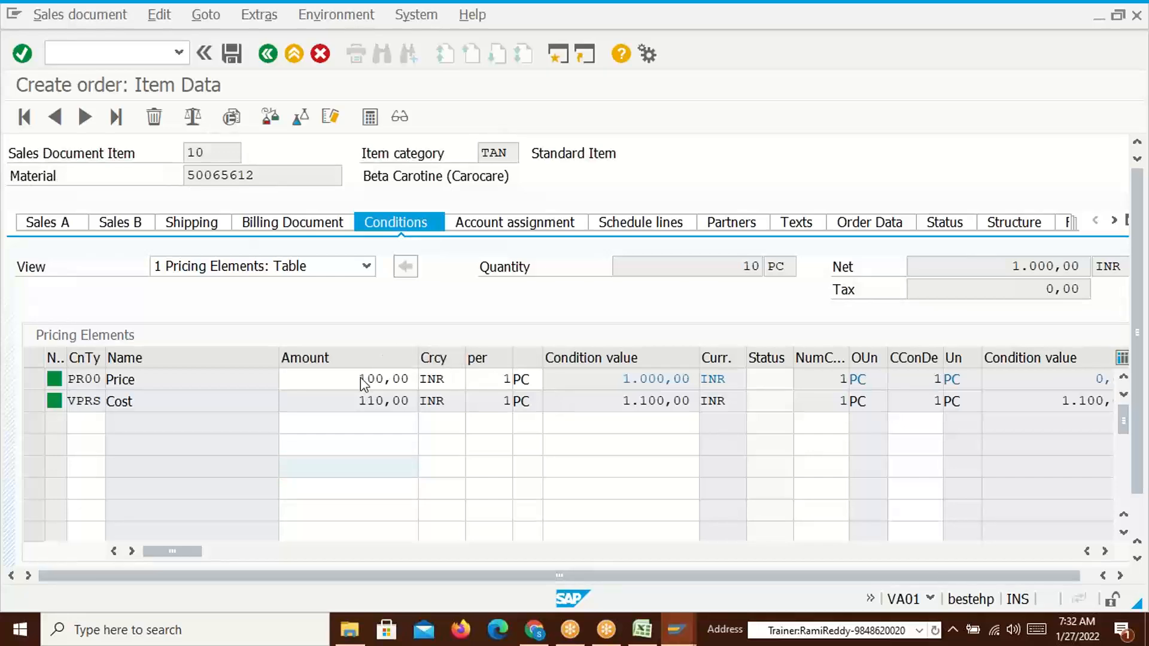
# Bring up the PR00 price record and highlight its 100,00 INR amount
pyautogui.hotkey('alt', 'Tab')
pyautogui.hotkey('alt', 'Tab')
pyautogui.moveTo(436, 288); pyautogui.dragTo(491, 288)
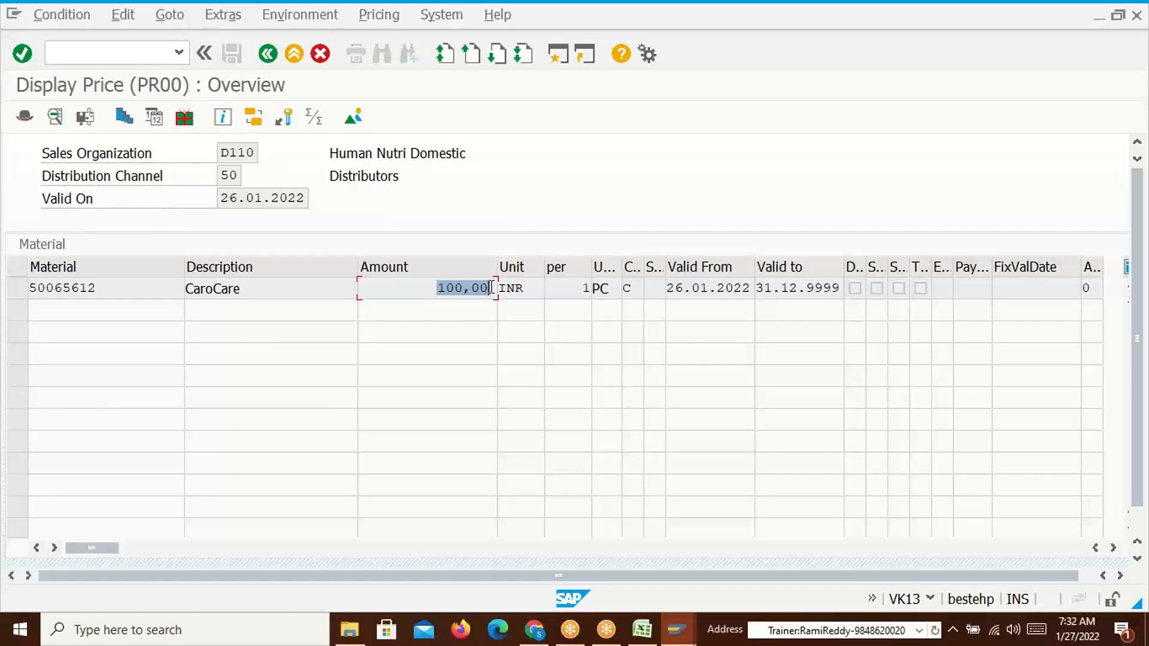
pyautogui.click(491, 288)
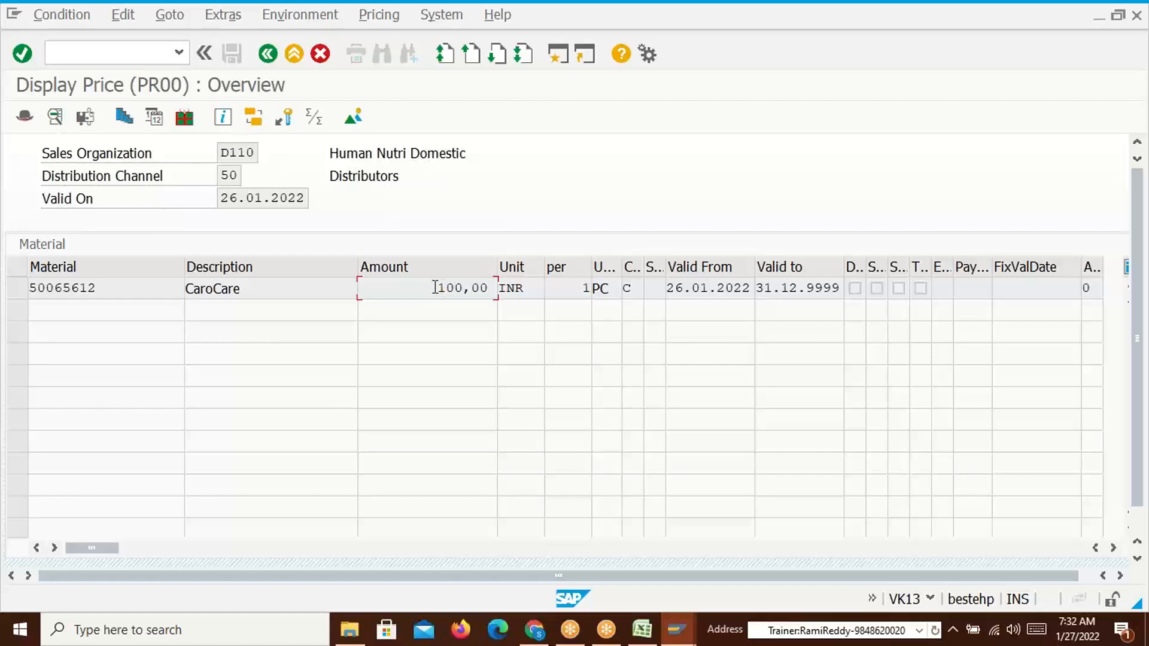
pyautogui.moveTo(436, 288); pyautogui.dragTo(491, 288)
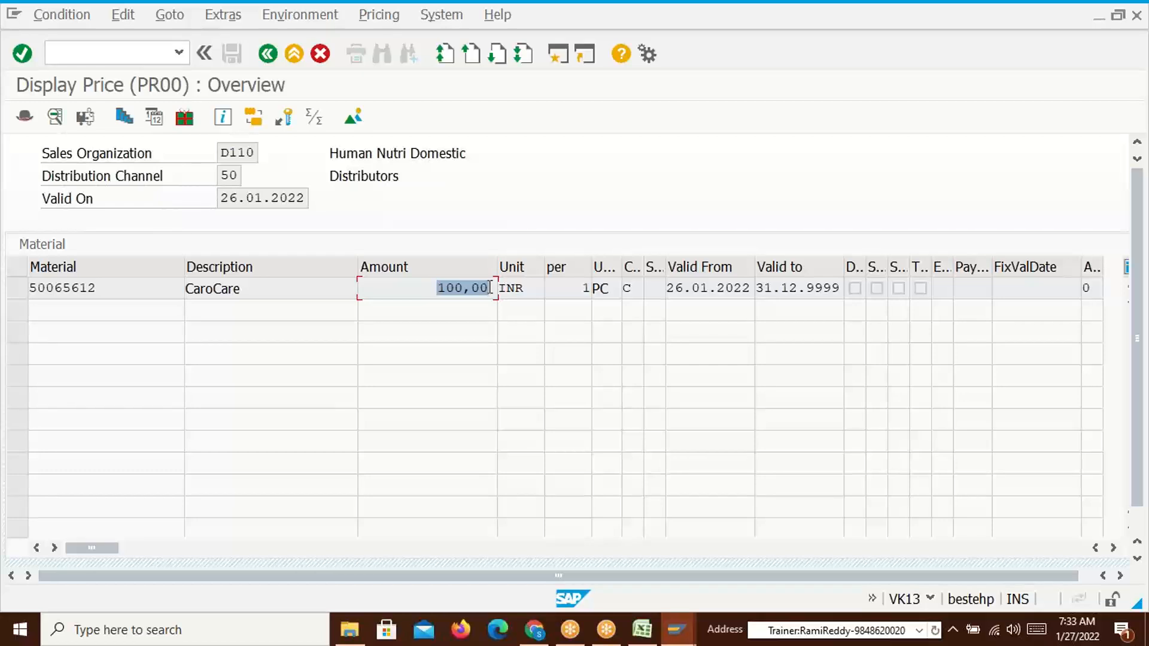
pyautogui.click(490, 287)
pyautogui.moveTo(436, 288); pyautogui.dragTo(489, 288)
pyautogui.moveTo(490, 288); pyautogui.dragTo(466, 288)
# Point out the Sales Organization, Distribution Channel and material 50065612 in the price record
pyautogui.moveTo(42, 153); pyautogui.dragTo(147, 155)
pyautogui.moveTo(43, 176); pyautogui.dragTo(187, 185)
pyautogui.click(188, 226)
pyautogui.moveTo(102, 288); pyautogui.dragTo(22, 295)
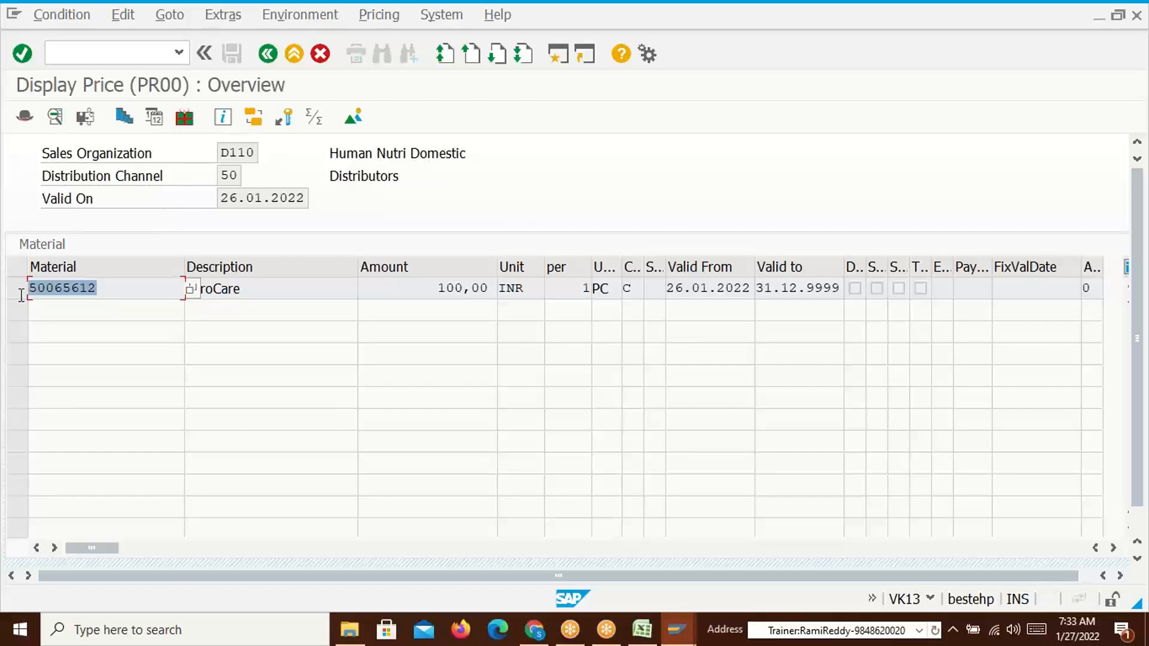
pyautogui.click(68, 236)
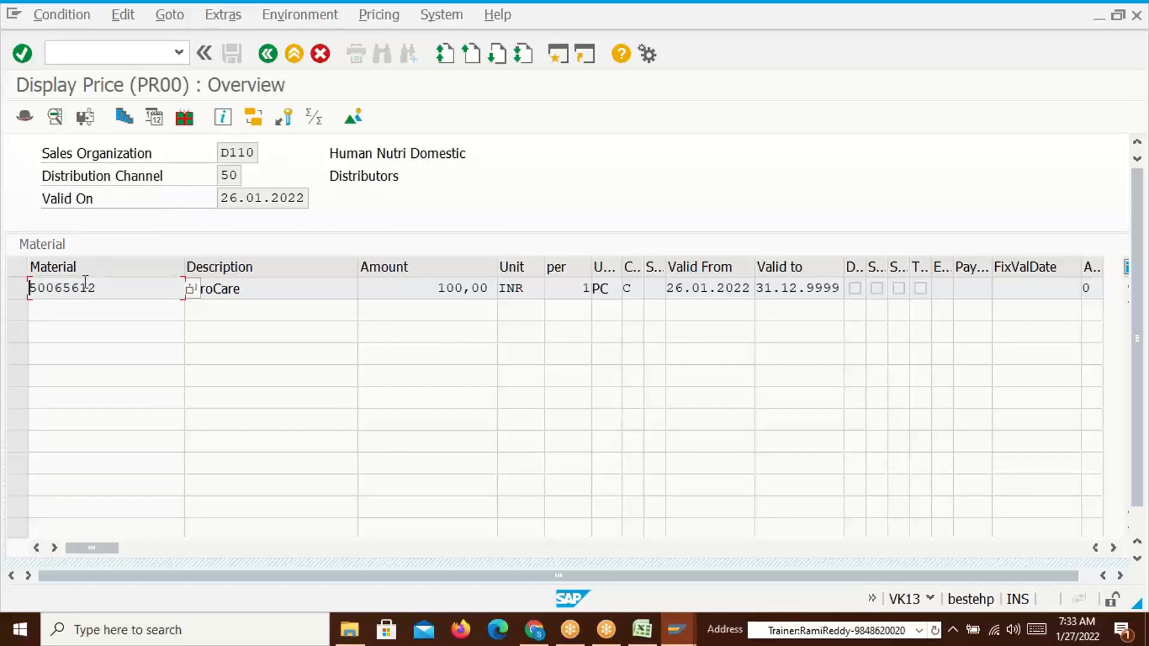
pyautogui.moveTo(97, 288); pyautogui.dragTo(30, 292)
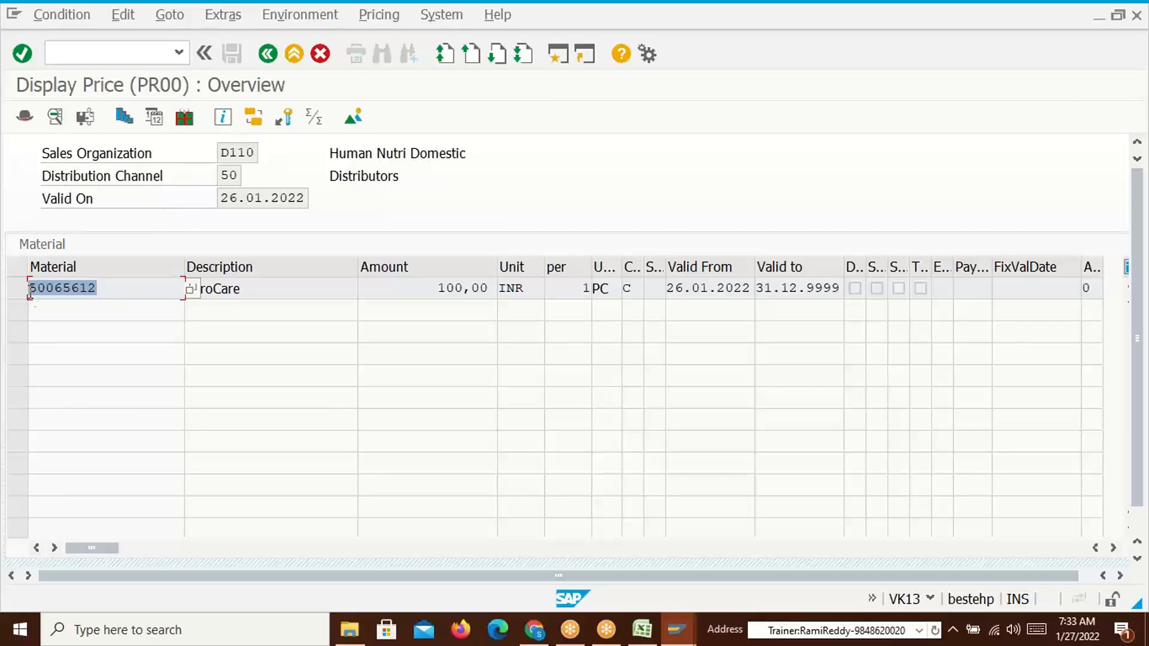
pyautogui.click(30, 292)
pyautogui.moveTo(115, 287); pyautogui.dragTo(29, 292)
pyautogui.moveTo(437, 289); pyautogui.dragTo(464, 290)
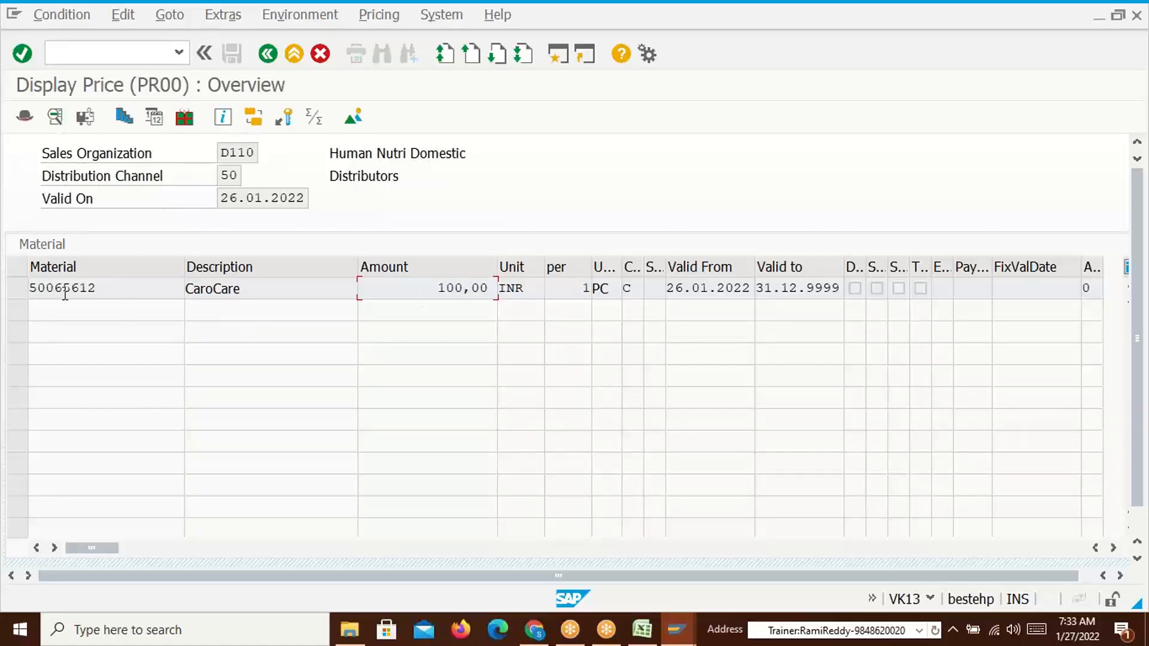
pyautogui.moveTo(120, 290); pyautogui.dragTo(29, 292)
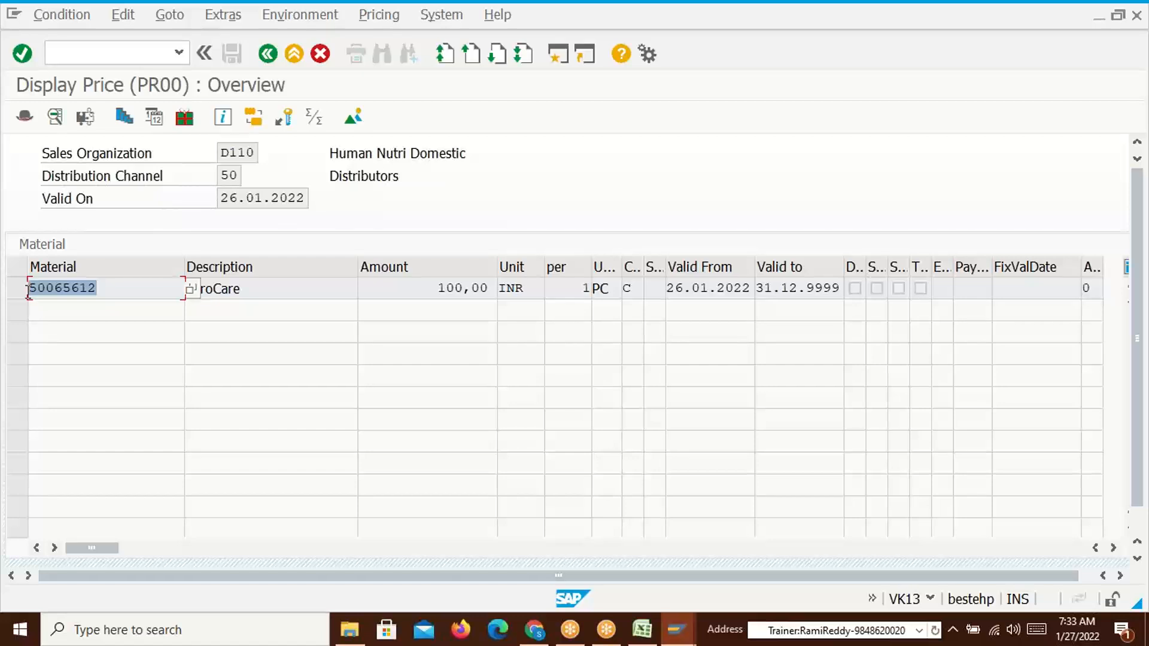
# Return to the PR00 condition records start screen and choose the Material key combination
pyautogui.click(268, 53)
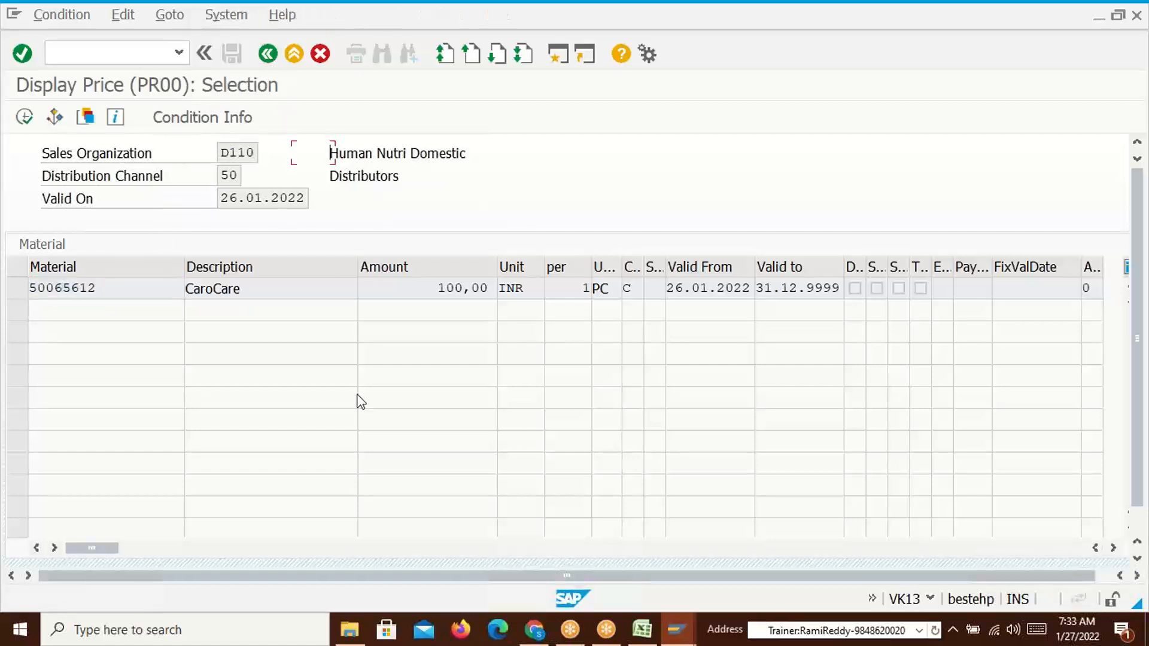
pyautogui.click(267, 53)
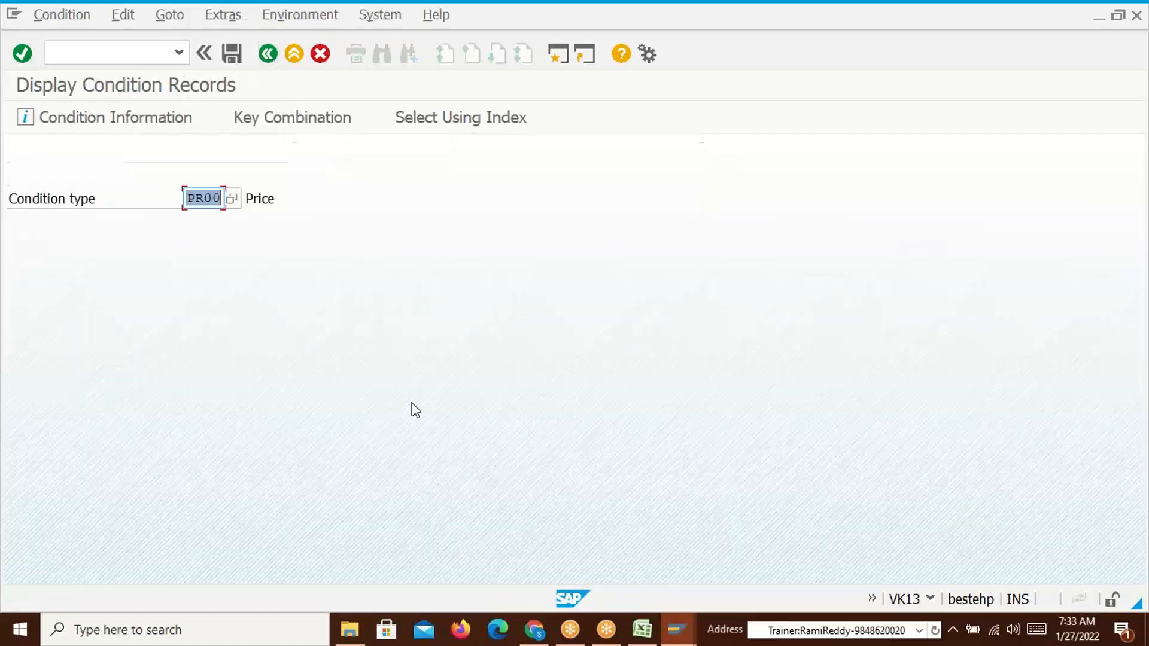
pyautogui.press('Return')
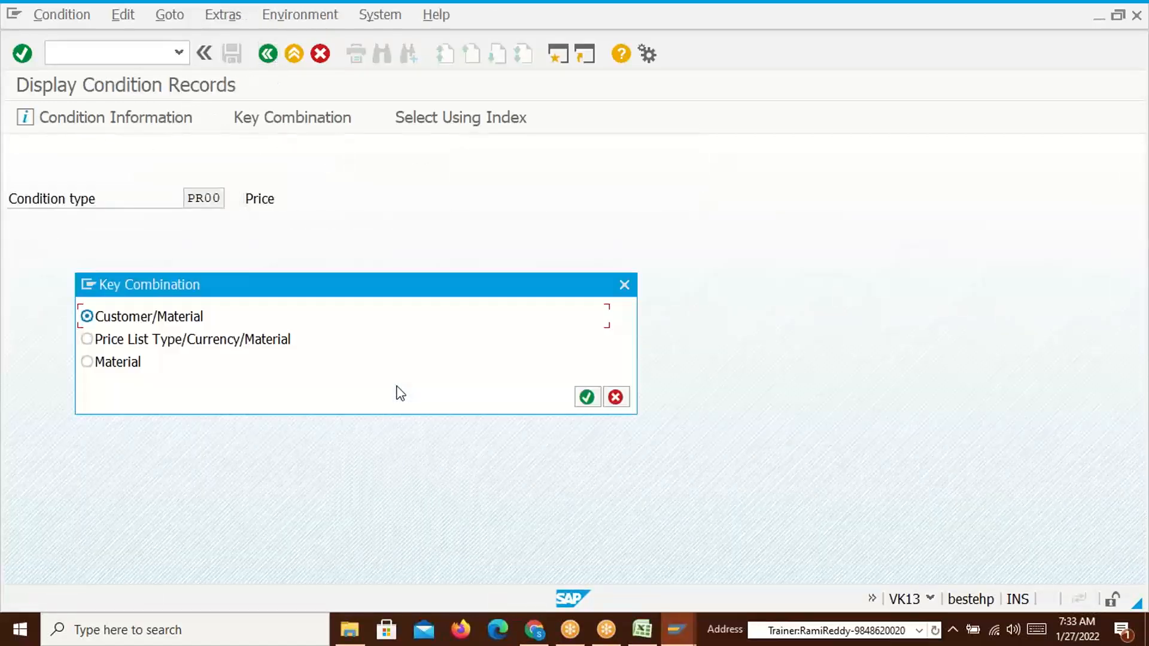
pyautogui.moveTo(281, 286); pyautogui.dragTo(524, 199)
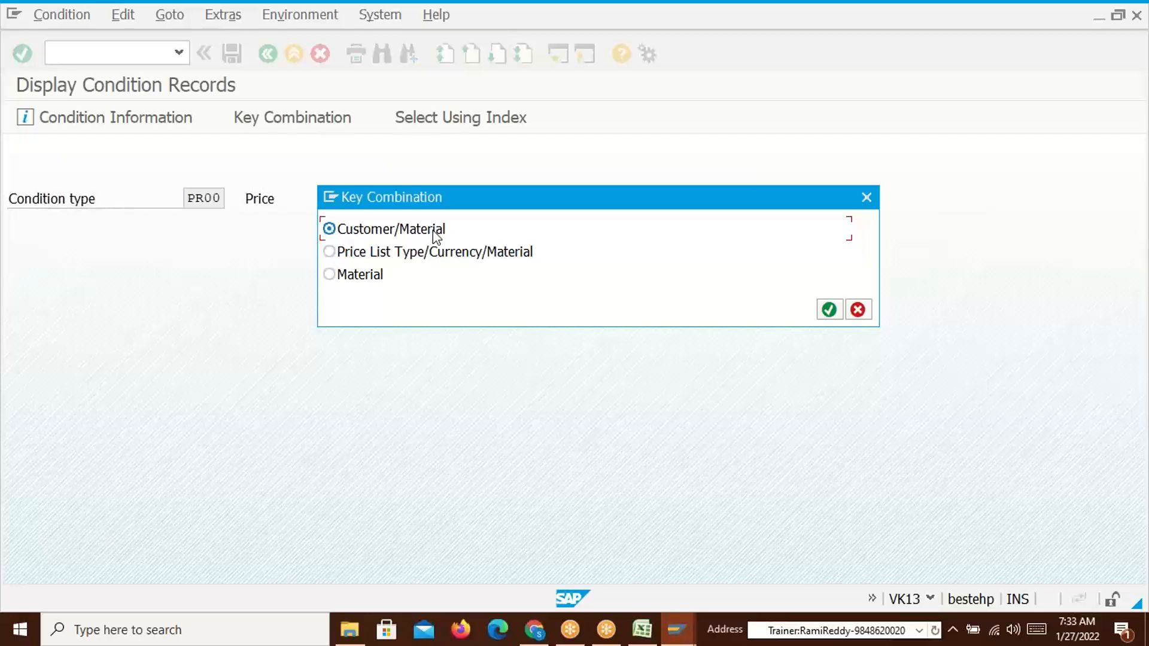
pyautogui.click(330, 253)
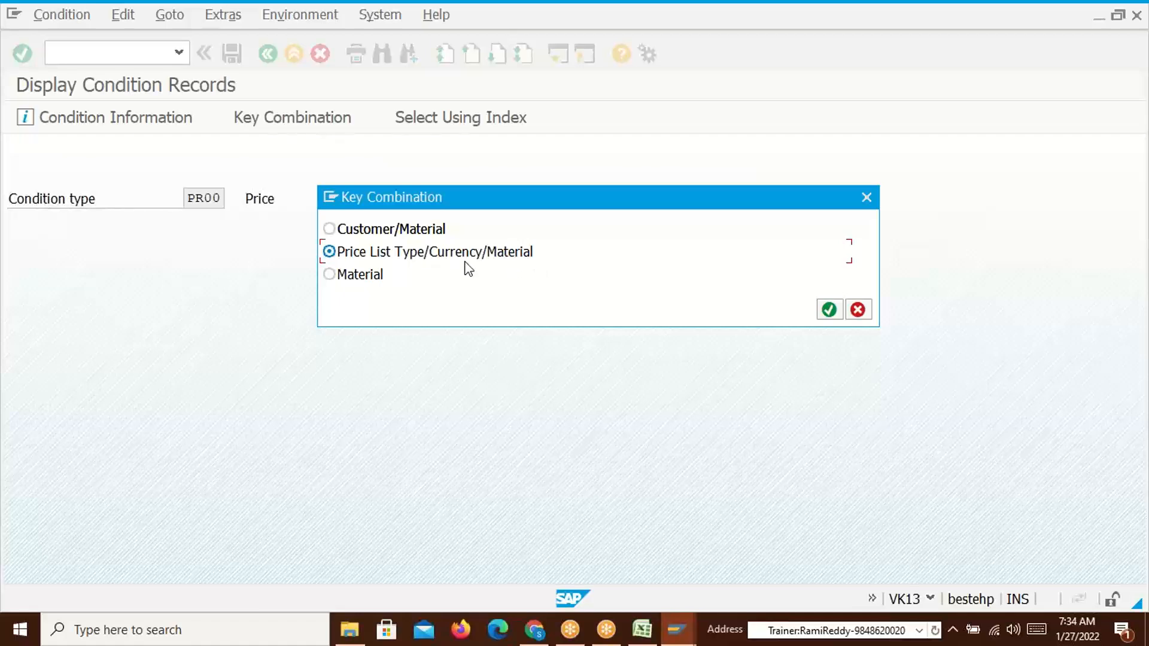
pyautogui.click(347, 277)
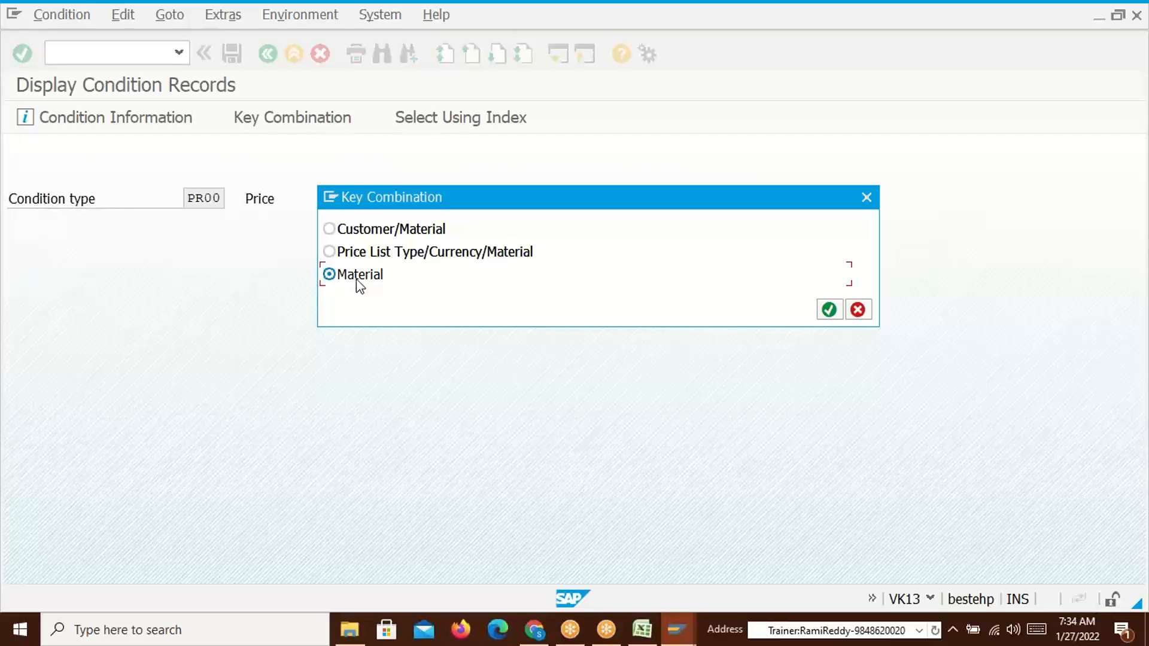
pyautogui.click(829, 309)
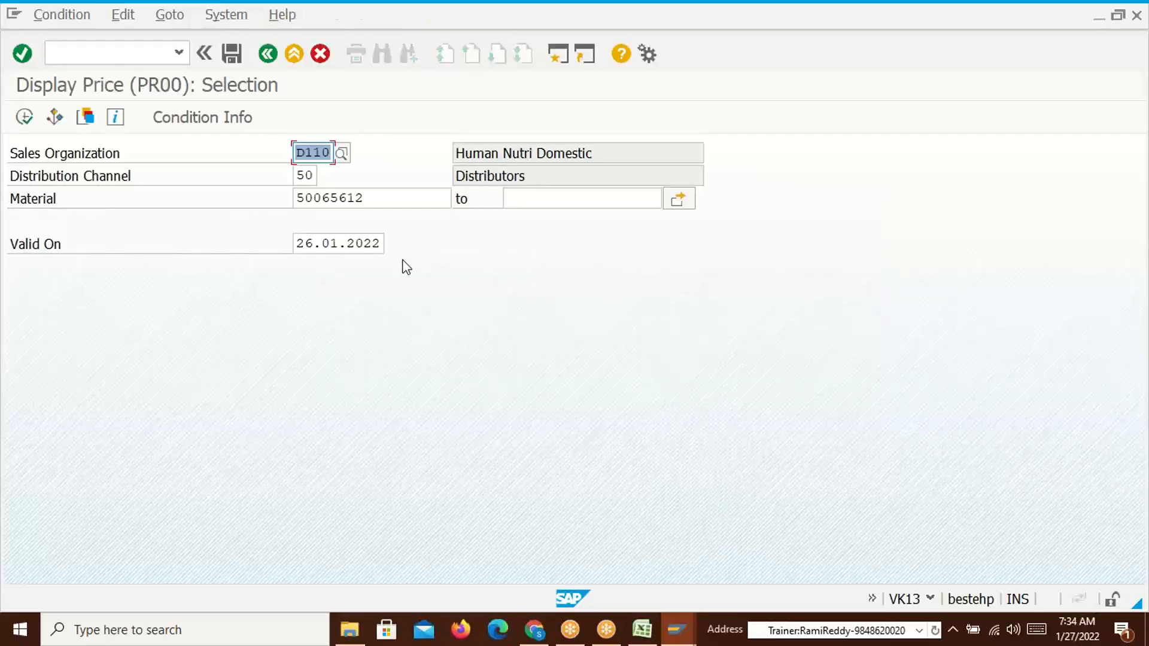
# List the Material-keyed PR00 record, 50065612 at 100,00 INR, then back out to the start screen
pyautogui.click(24, 116)
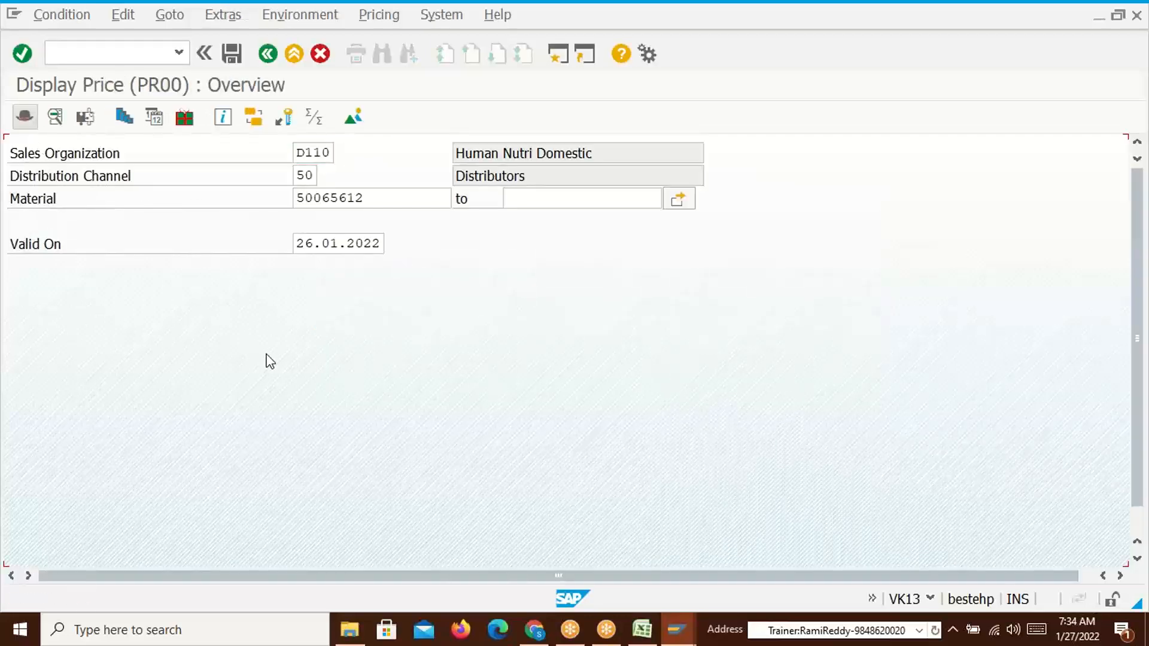
pyautogui.moveTo(103, 288); pyautogui.dragTo(7, 288)
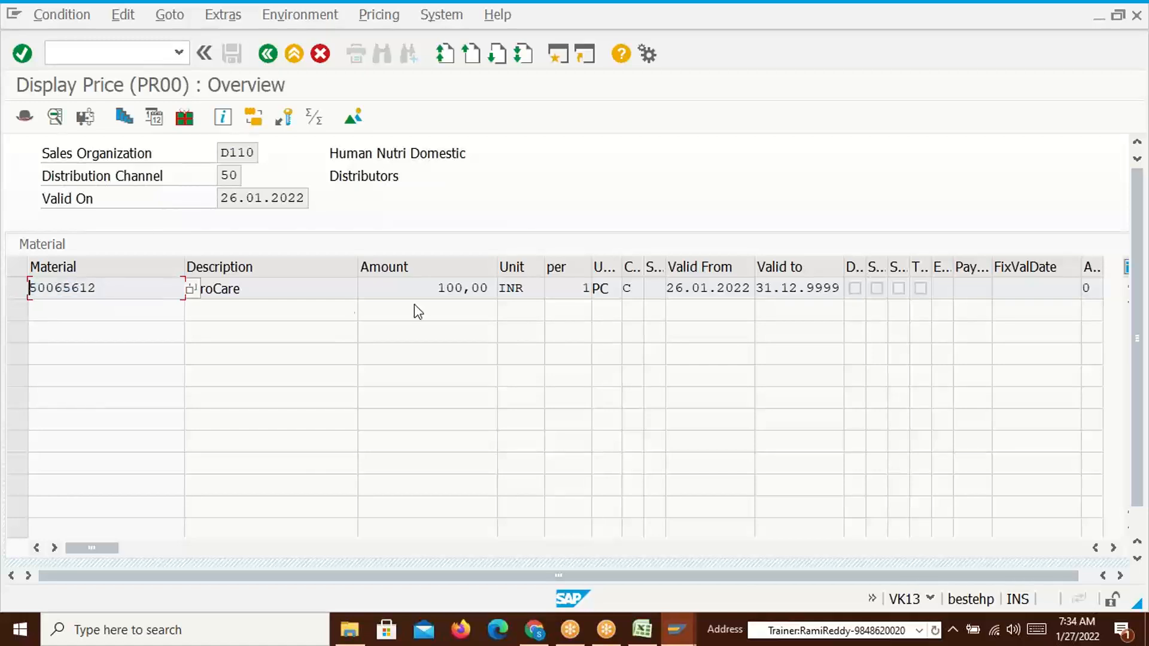
pyautogui.moveTo(441, 289); pyautogui.dragTo(491, 289)
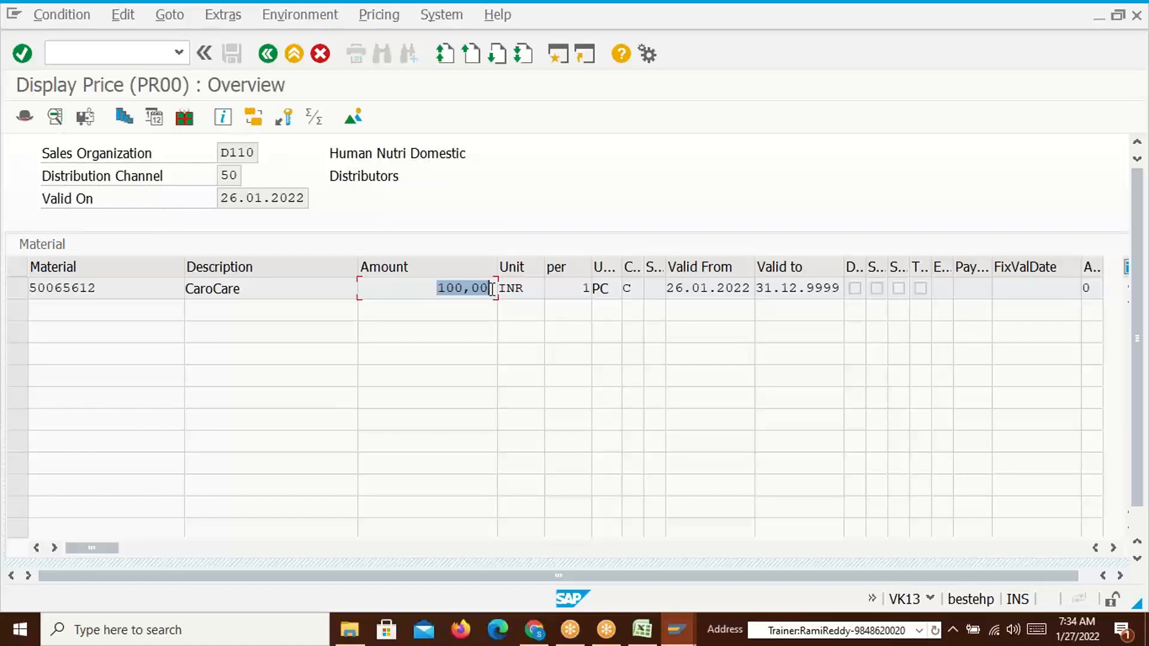
pyautogui.click(267, 53)
pyautogui.click(268, 54)
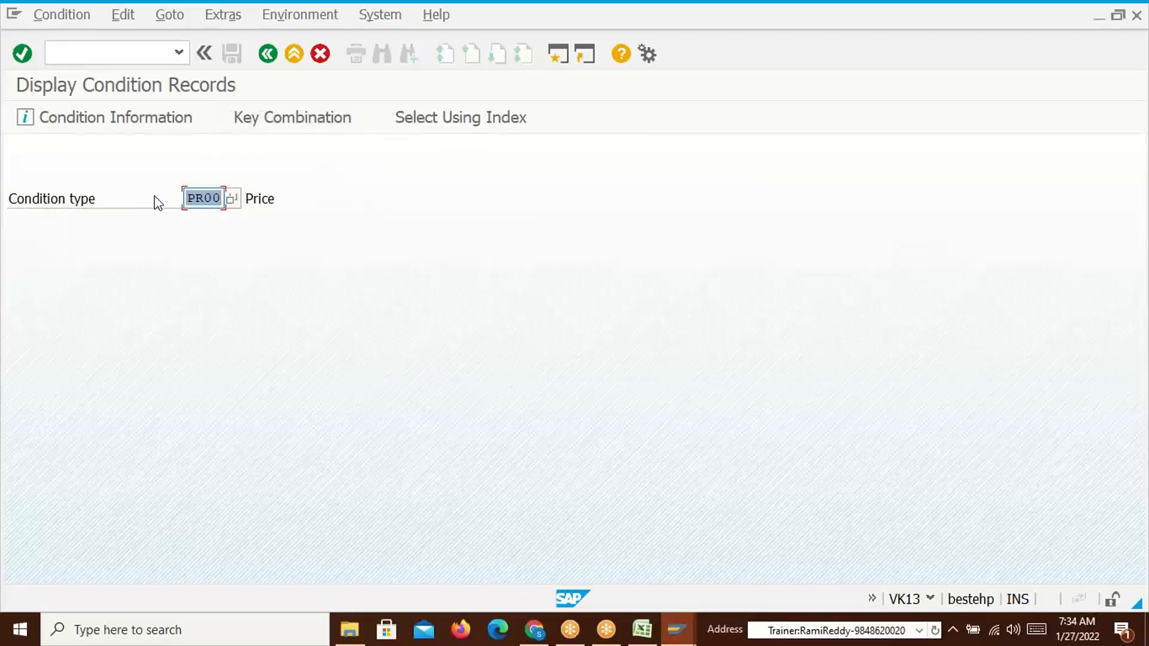
# Open PR00's key combinations and move the dialog aside to show all three choices
pyautogui.click(321, 127)
pyautogui.moveTo(296, 286); pyautogui.dragTo(513, 204)
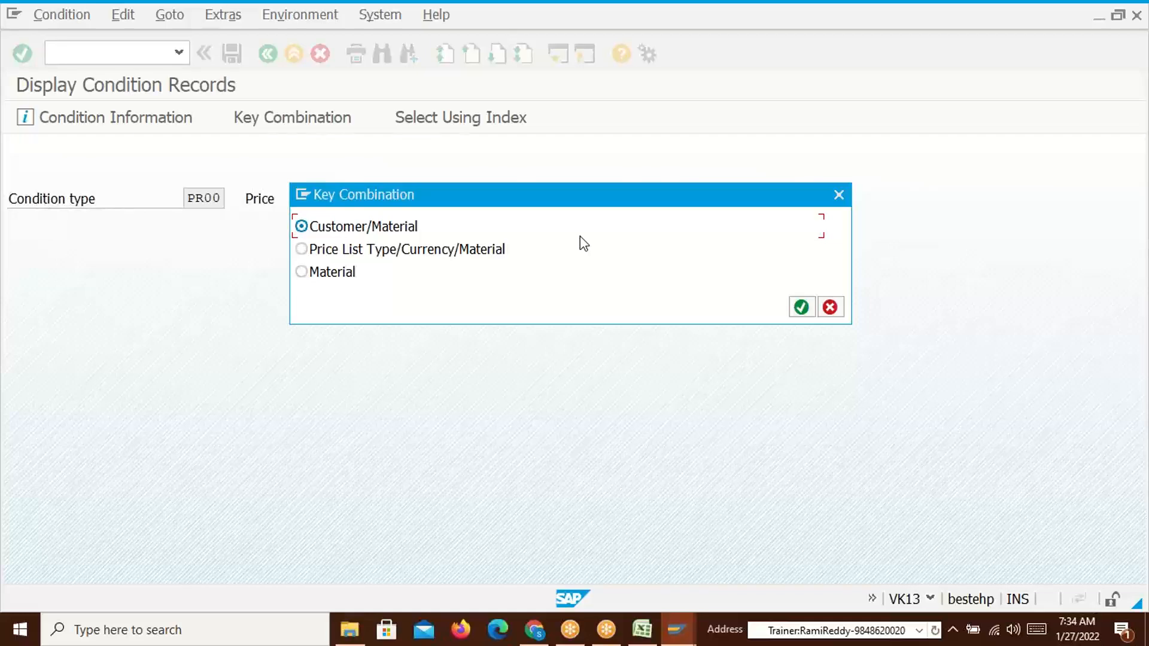
pyautogui.moveTo(441, 194); pyautogui.dragTo(464, 194)
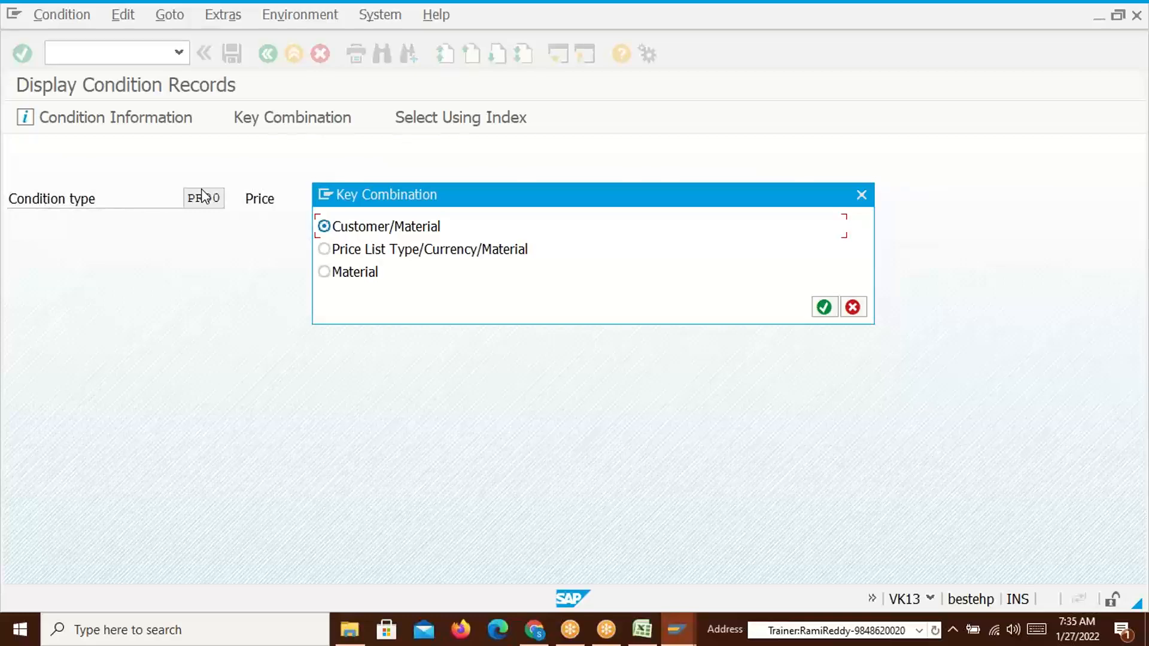
# Run /nV/06, position the condition type list on PR00 and open its details
pyautogui.hotkey('alt', 'Tab')
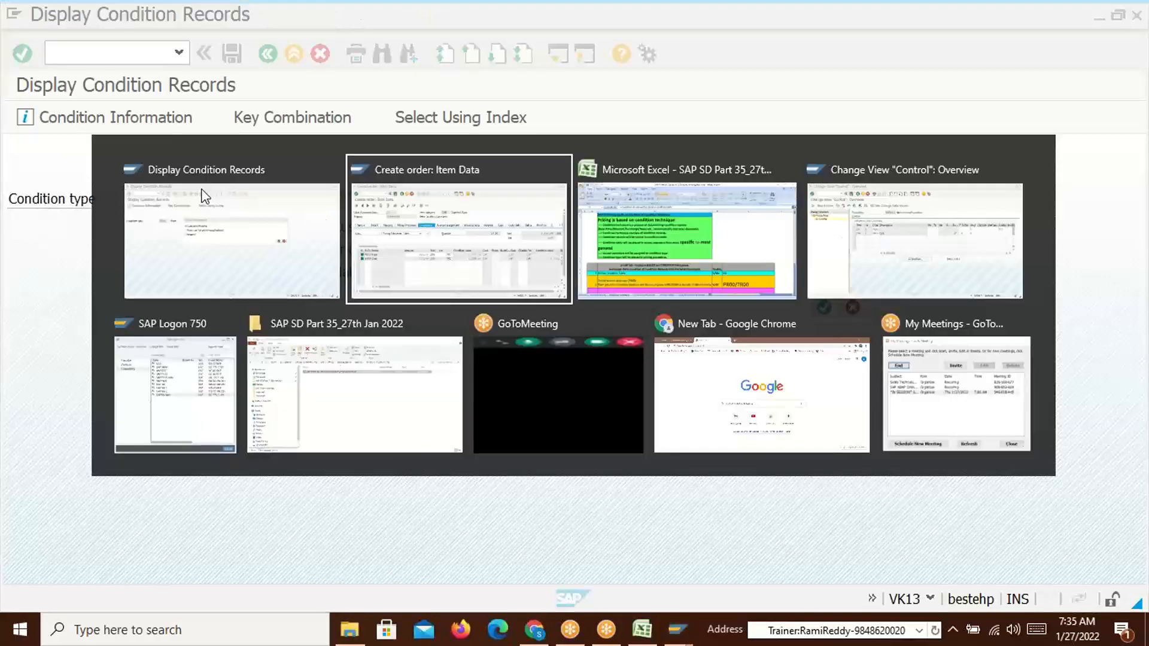
pyautogui.click(114, 58)
pyautogui.write('/nv/06')
pyautogui.press('Return')
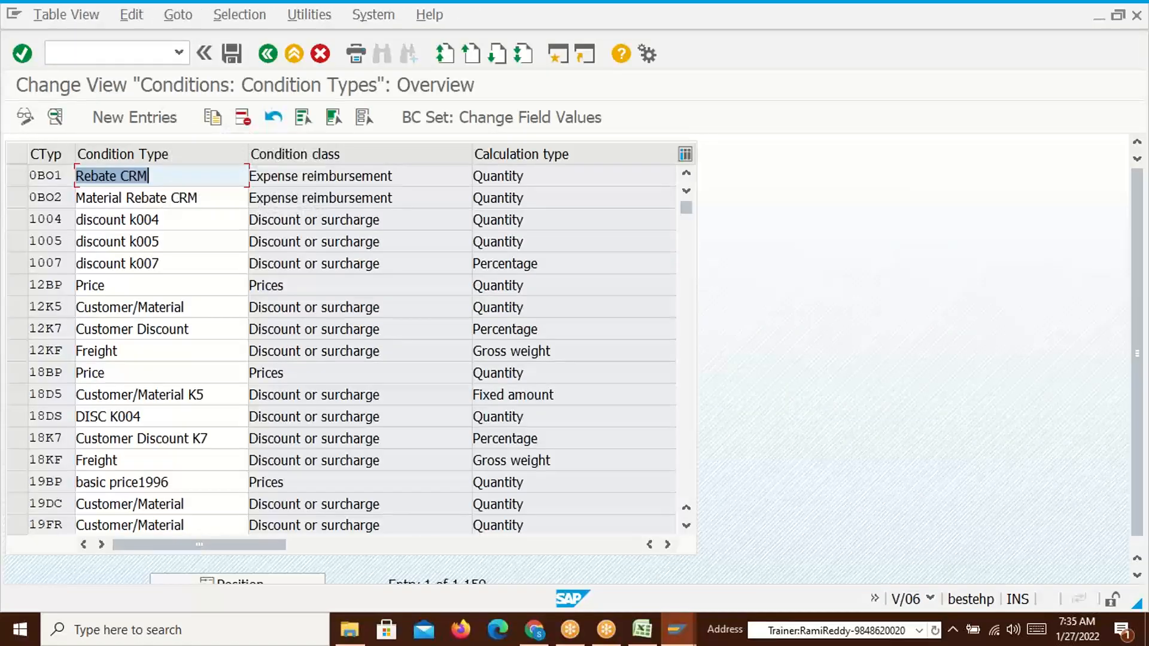
pyautogui.click(275, 582)
pyautogui.write('pr00')
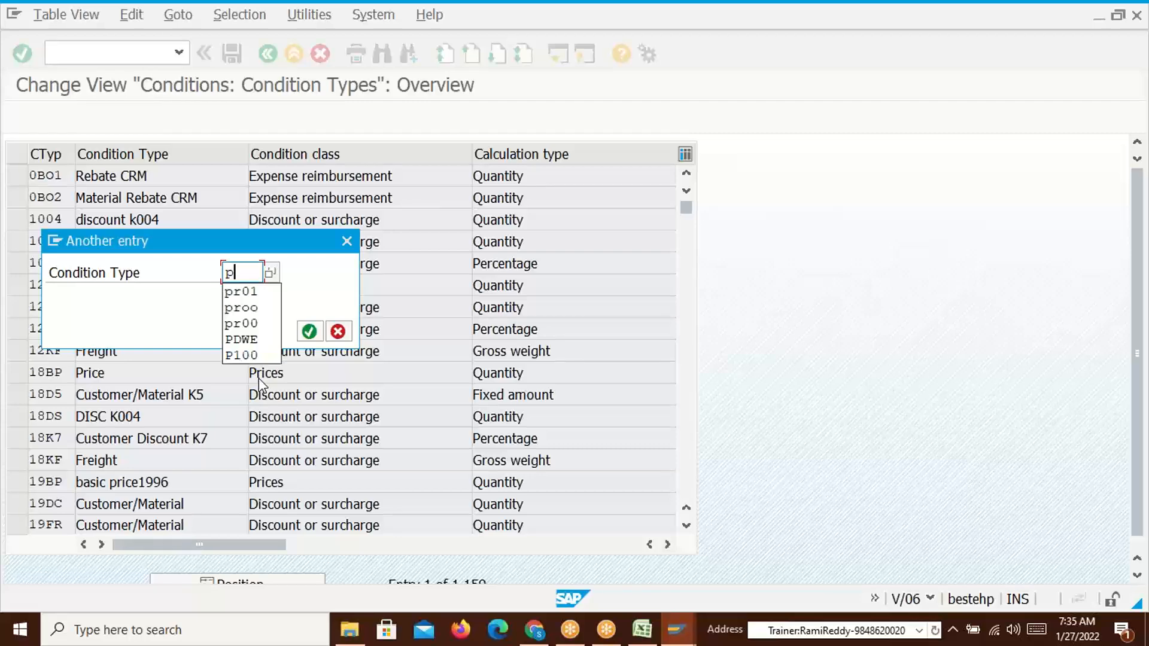
pyautogui.press('Return')
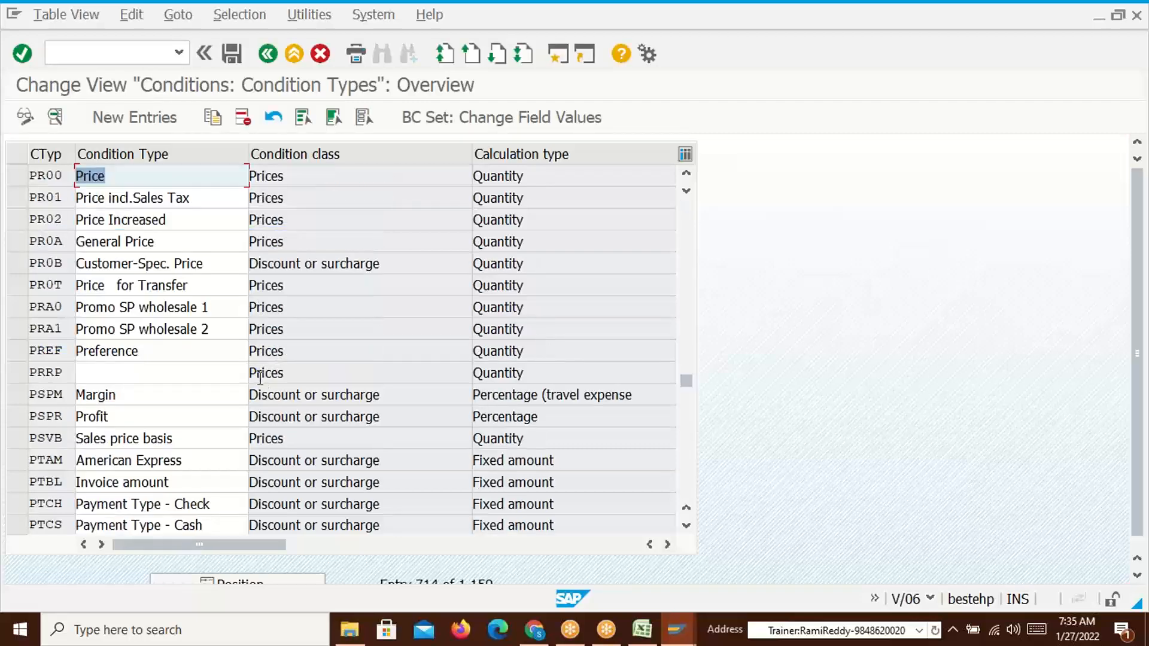
pyautogui.click(18, 176)
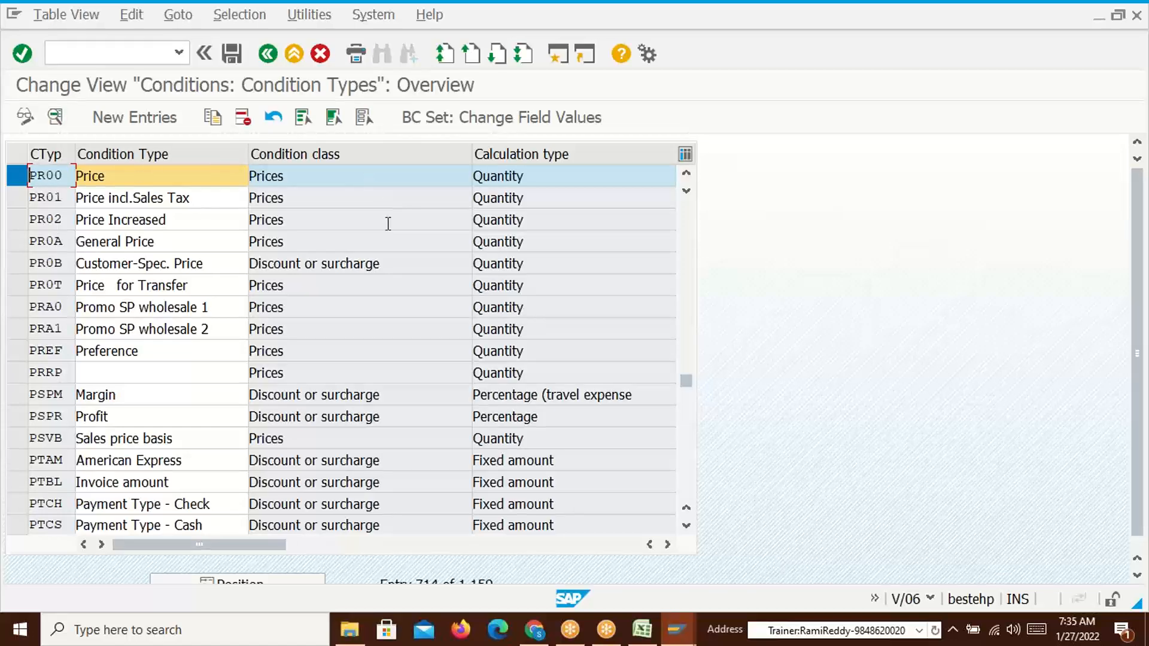
pyautogui.click(55, 117)
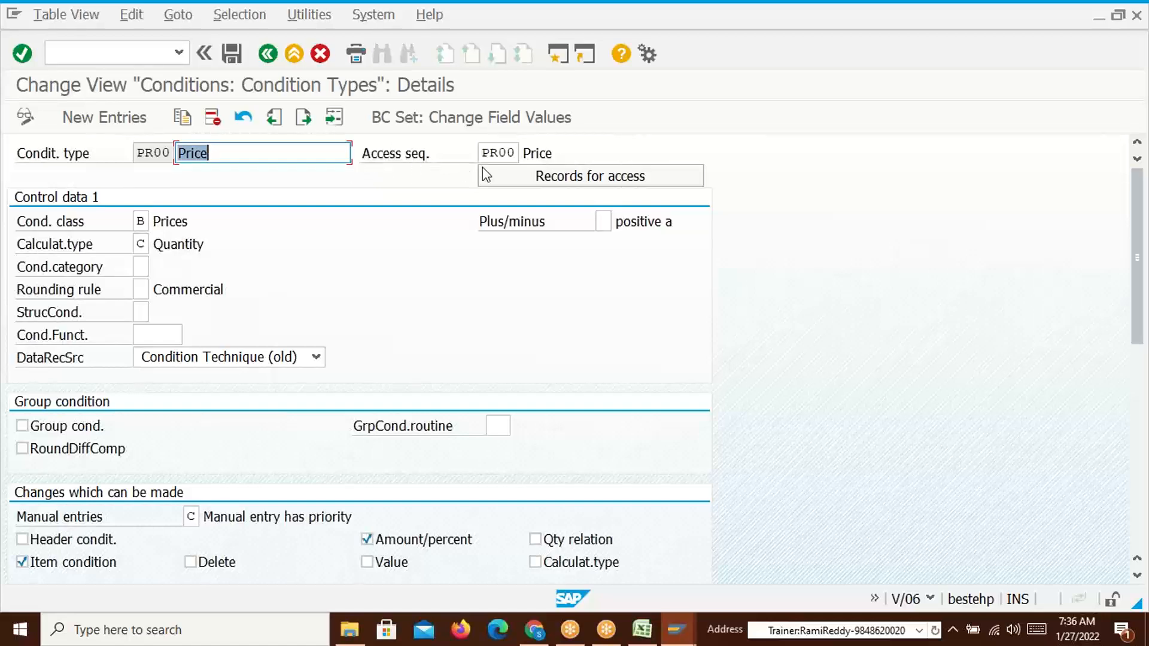
# In the PR00 details, point out condition type PR00 and its assigned access sequence PR00
pyautogui.moveTo(481, 153); pyautogui.dragTo(517, 152)
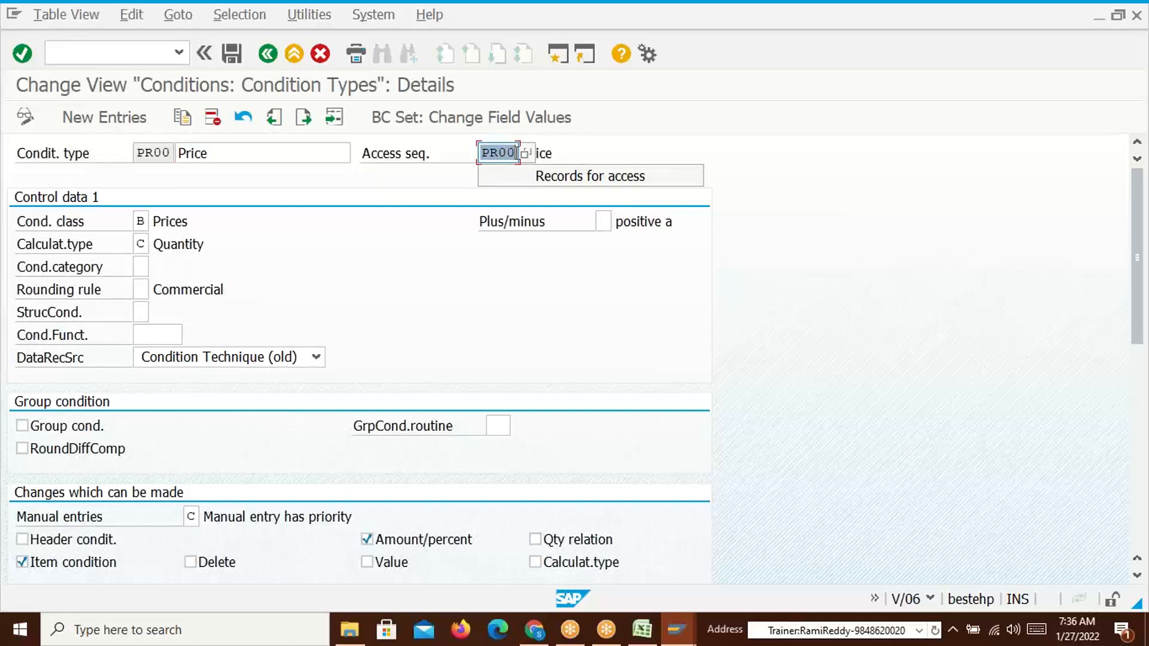
pyautogui.click(517, 153)
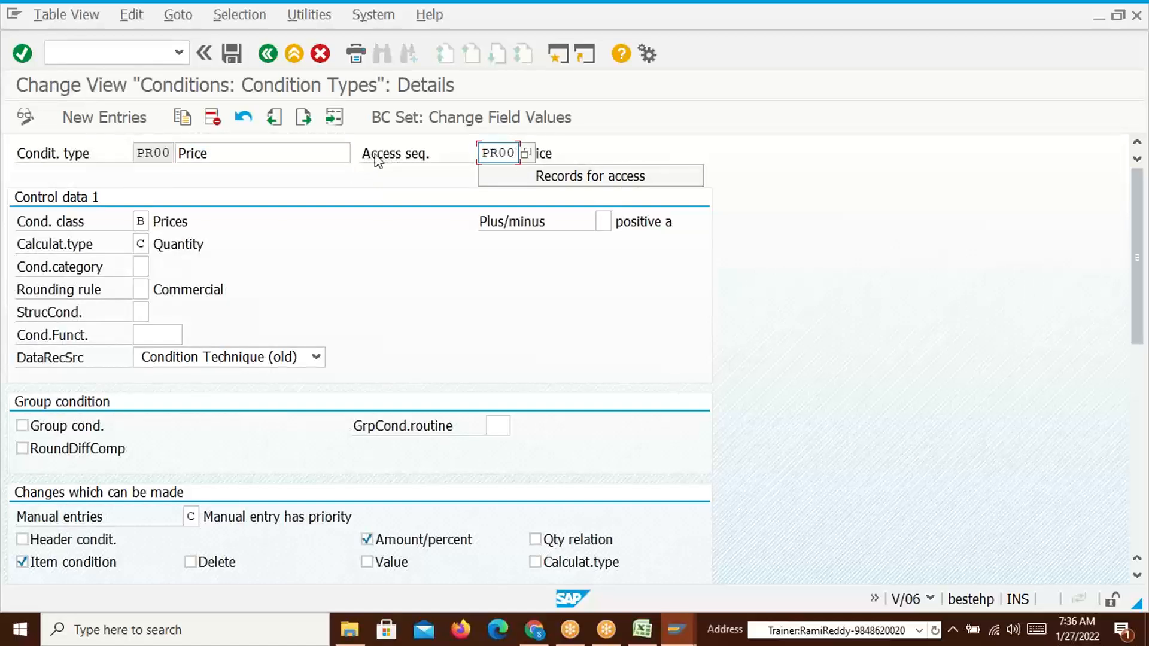
pyautogui.moveTo(482, 153); pyautogui.dragTo(518, 153)
pyautogui.click(518, 153)
pyautogui.moveTo(136, 152); pyautogui.dragTo(173, 154)
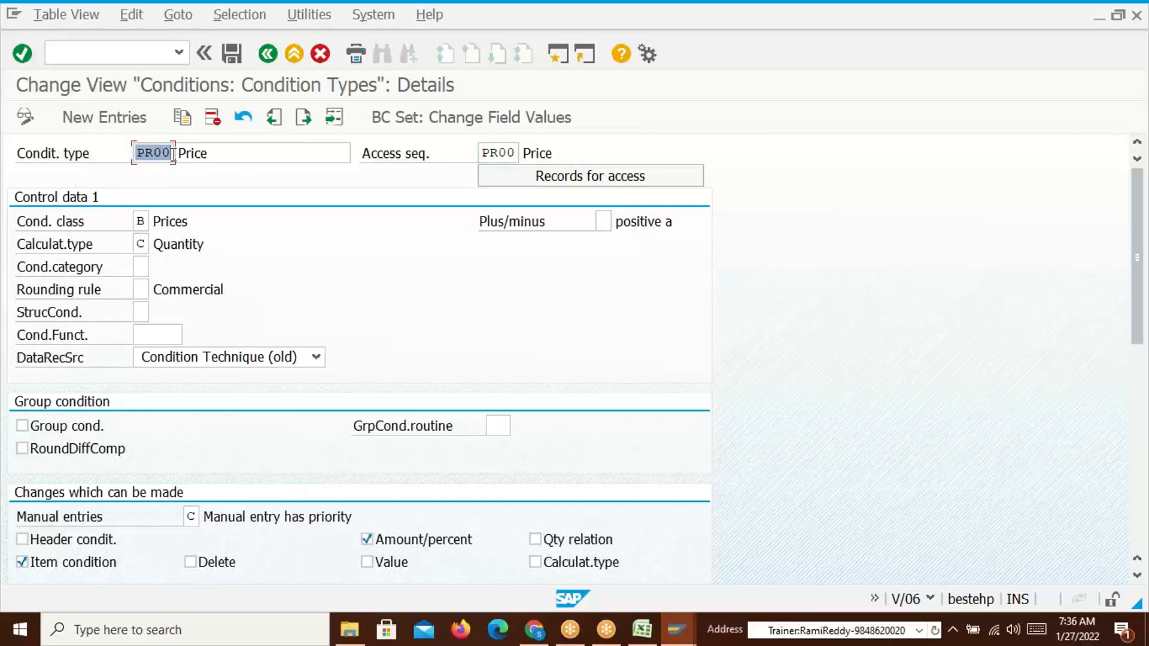
pyautogui.click(148, 150)
pyautogui.moveTo(139, 150); pyautogui.dragTo(177, 153)
pyautogui.click(174, 153)
pyautogui.moveTo(484, 155); pyautogui.dragTo(519, 153)
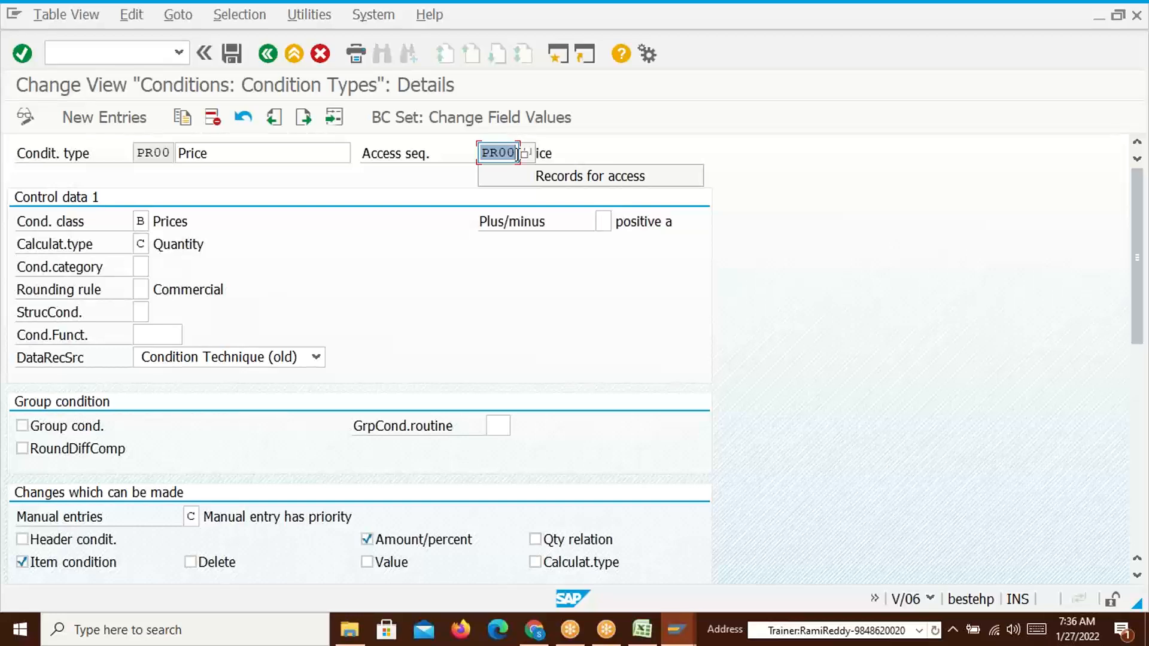
pyautogui.click(517, 154)
pyautogui.moveTo(484, 153); pyautogui.dragTo(515, 157)
pyautogui.click(515, 155)
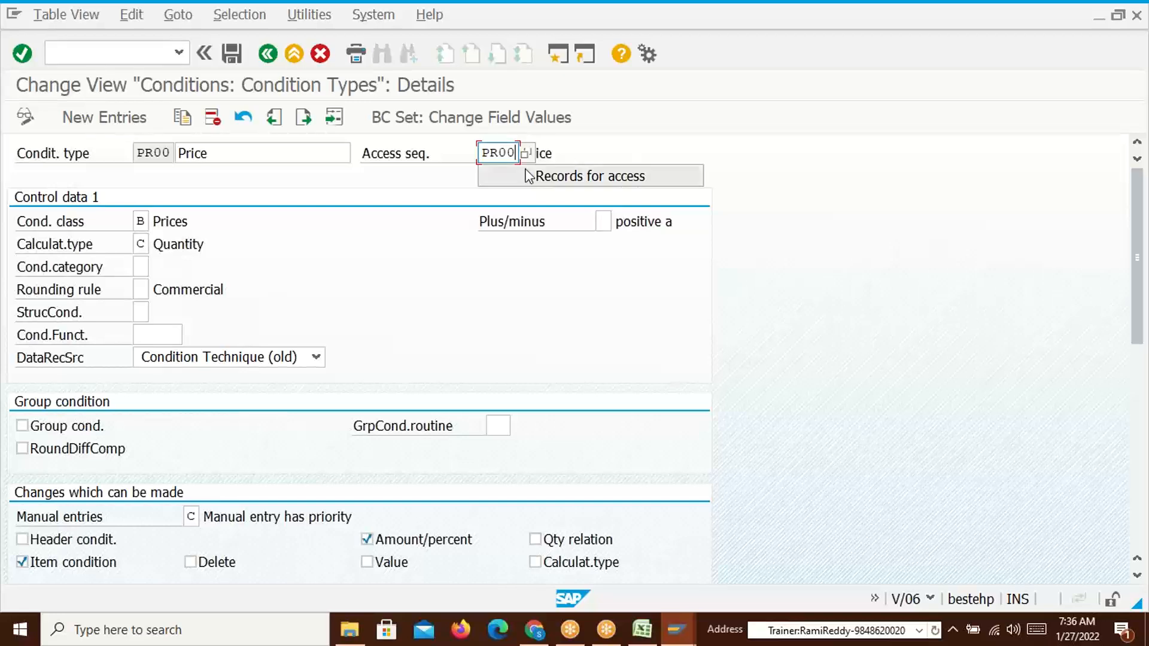
pyautogui.moveTo(485, 152); pyautogui.dragTo(516, 157)
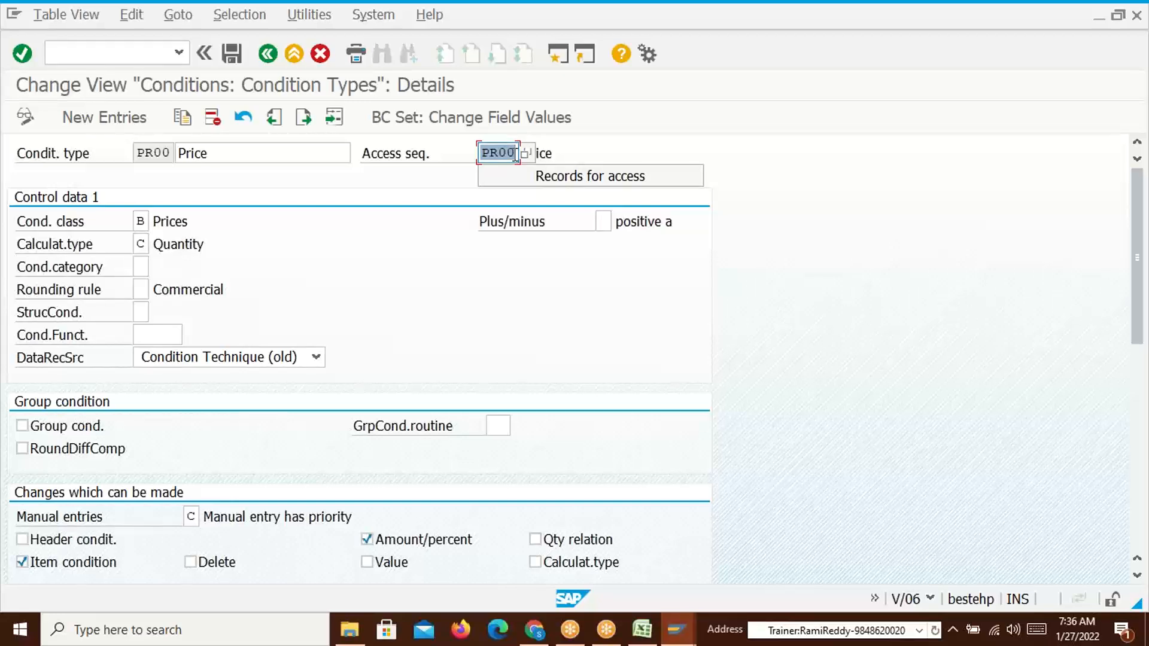
pyautogui.click(515, 155)
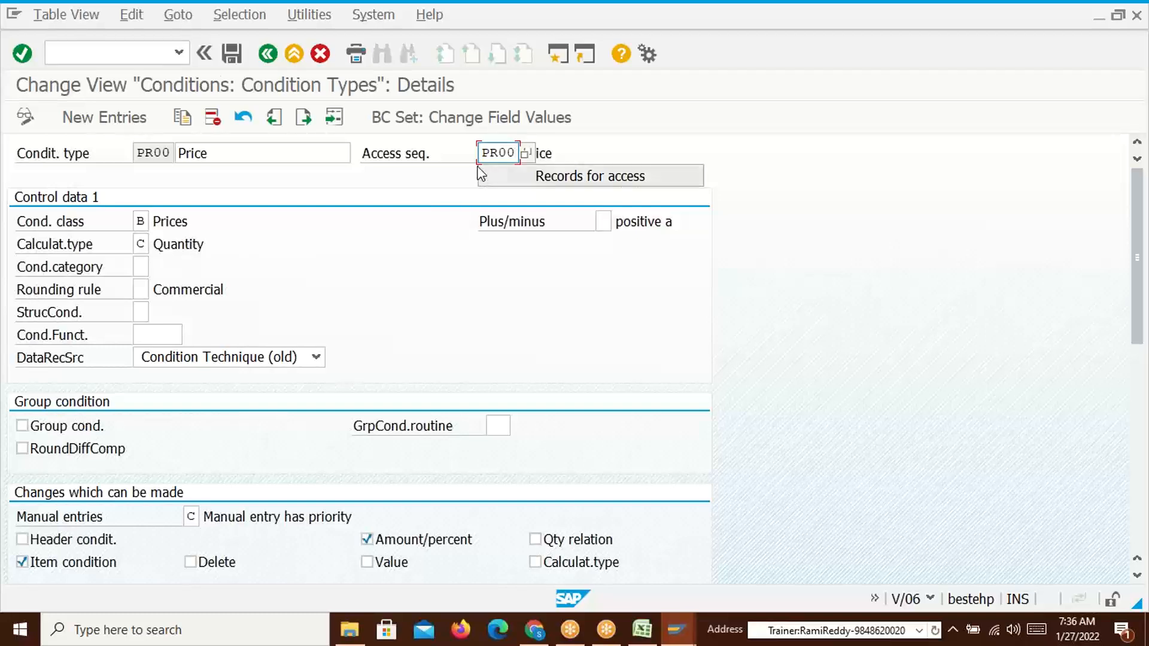
# Run /ov/07 and acknowledge the cross-client table notice
pyautogui.click(124, 54)
pyautogui.write('/ov/07')
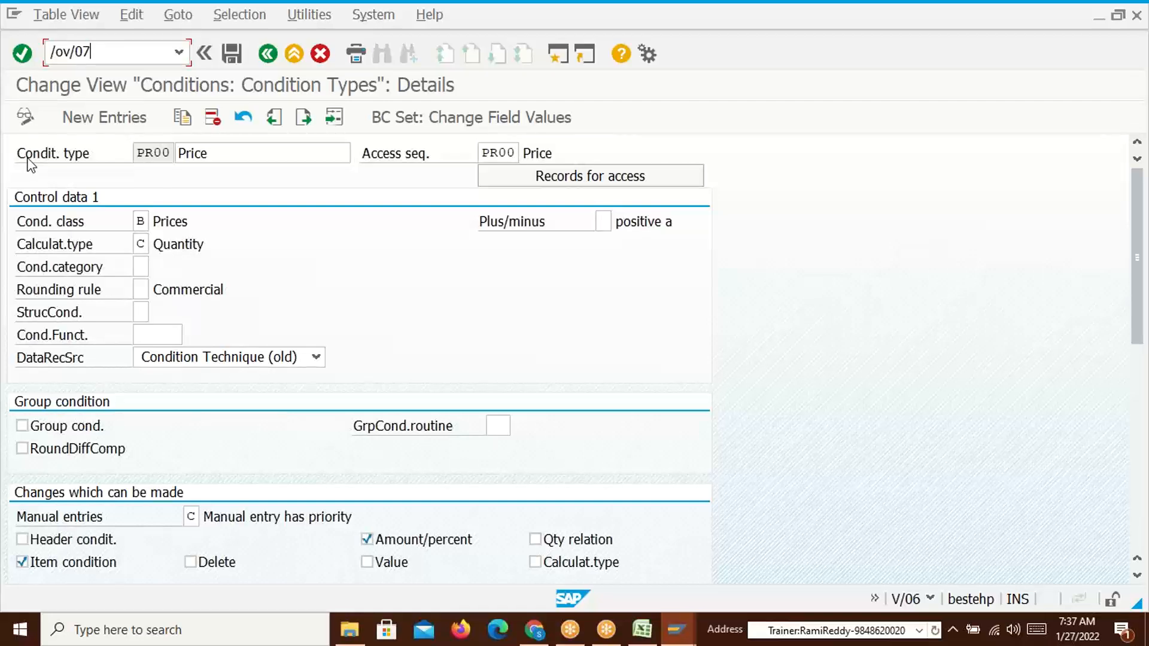
pyautogui.press('Return')
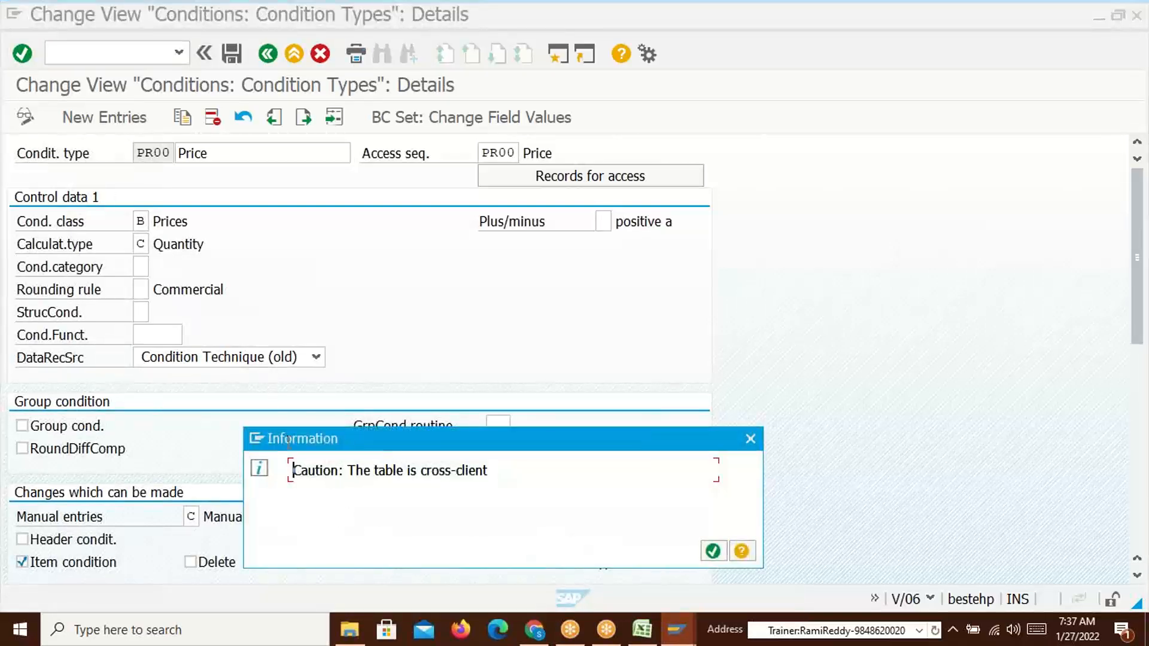
pyautogui.click(713, 552)
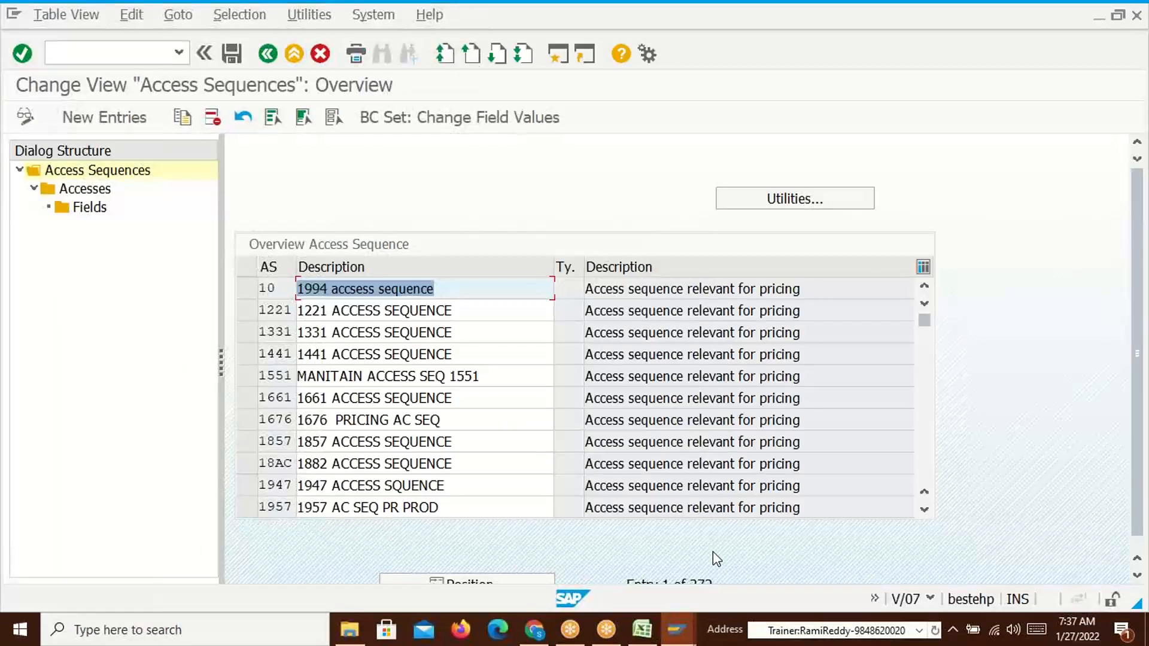
# Position the access sequence list on PR00, select it and open its Accesses
pyautogui.click(503, 580)
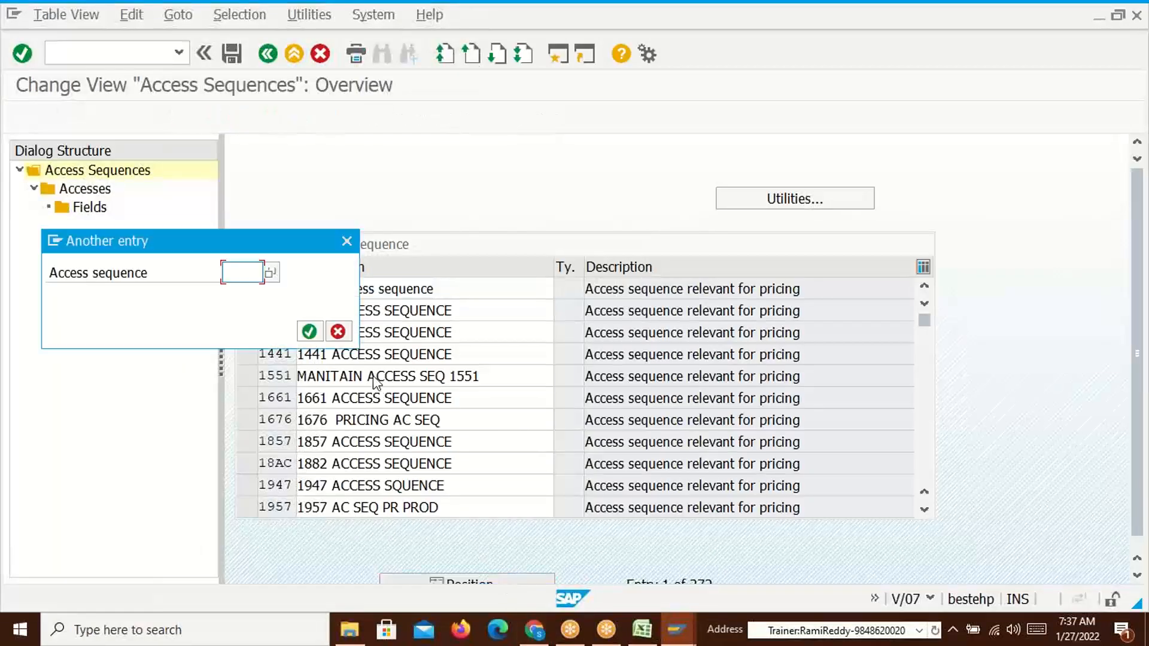
pyautogui.write('PR00')
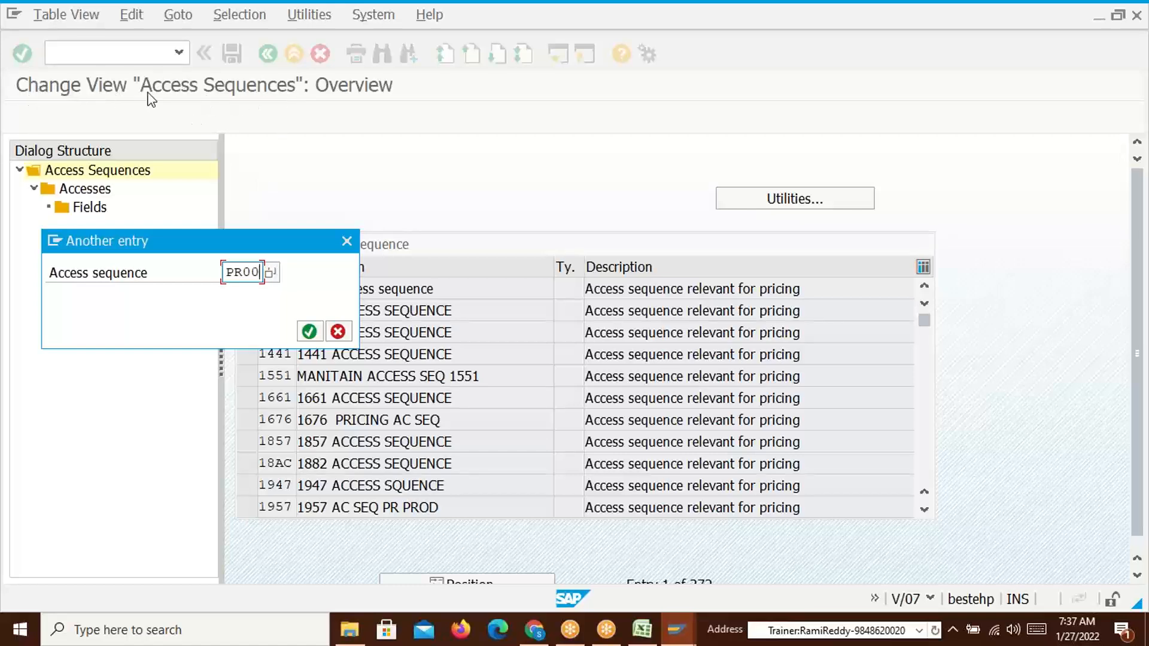
pyautogui.click(309, 331)
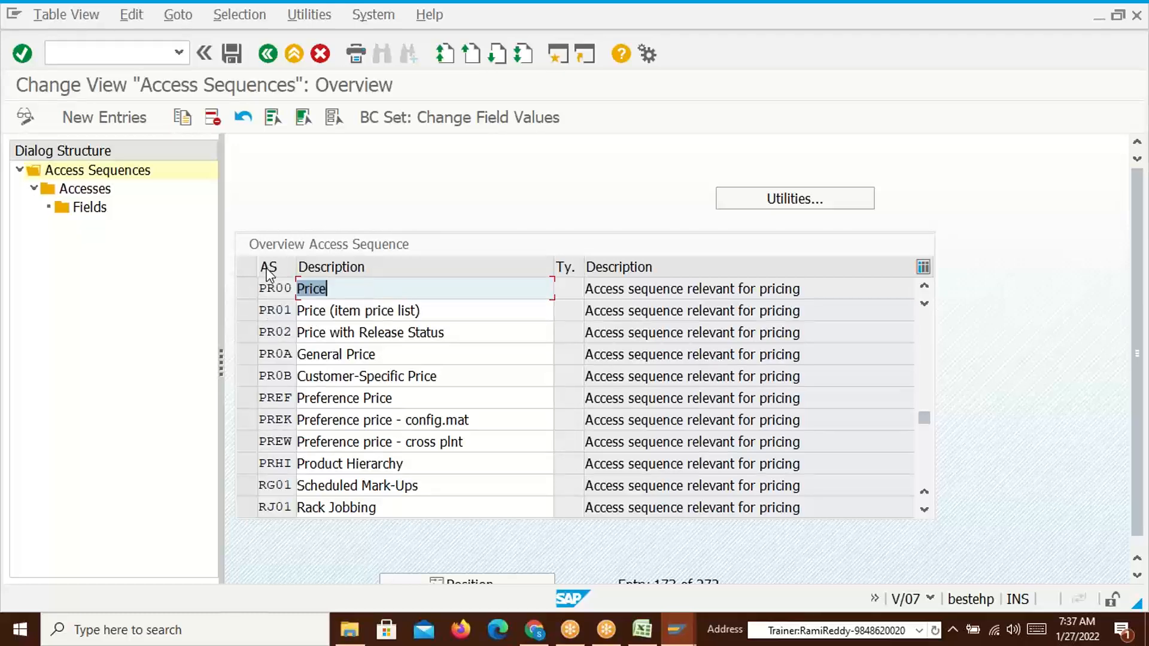
pyautogui.click(245, 289)
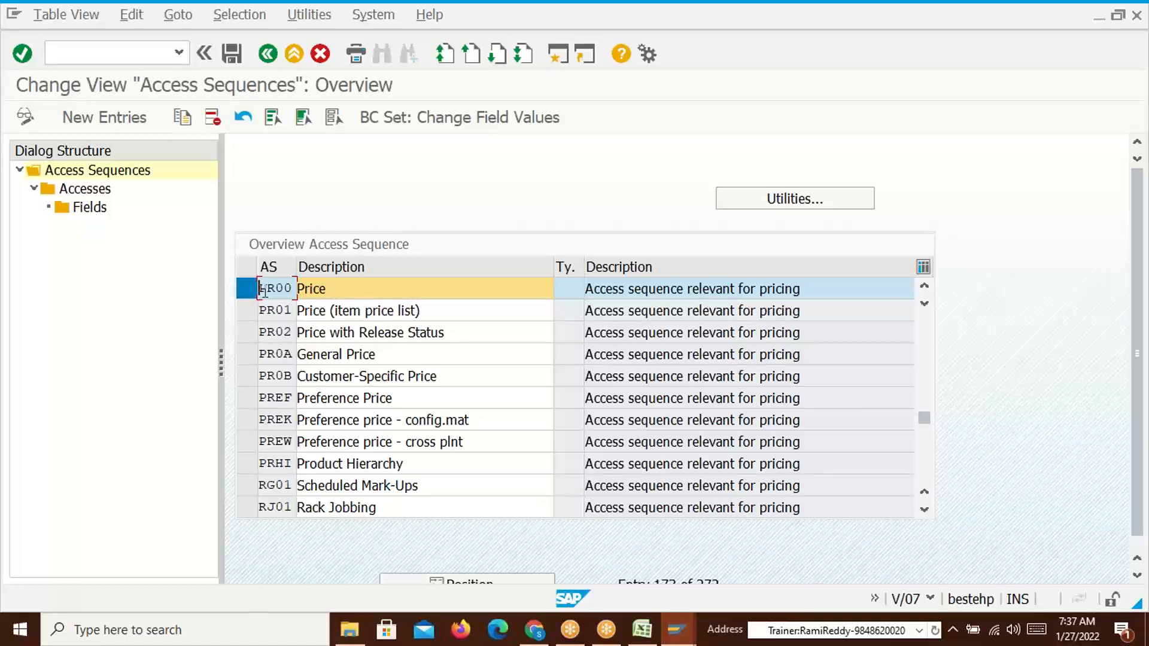
pyautogui.doubleClick(87, 192)
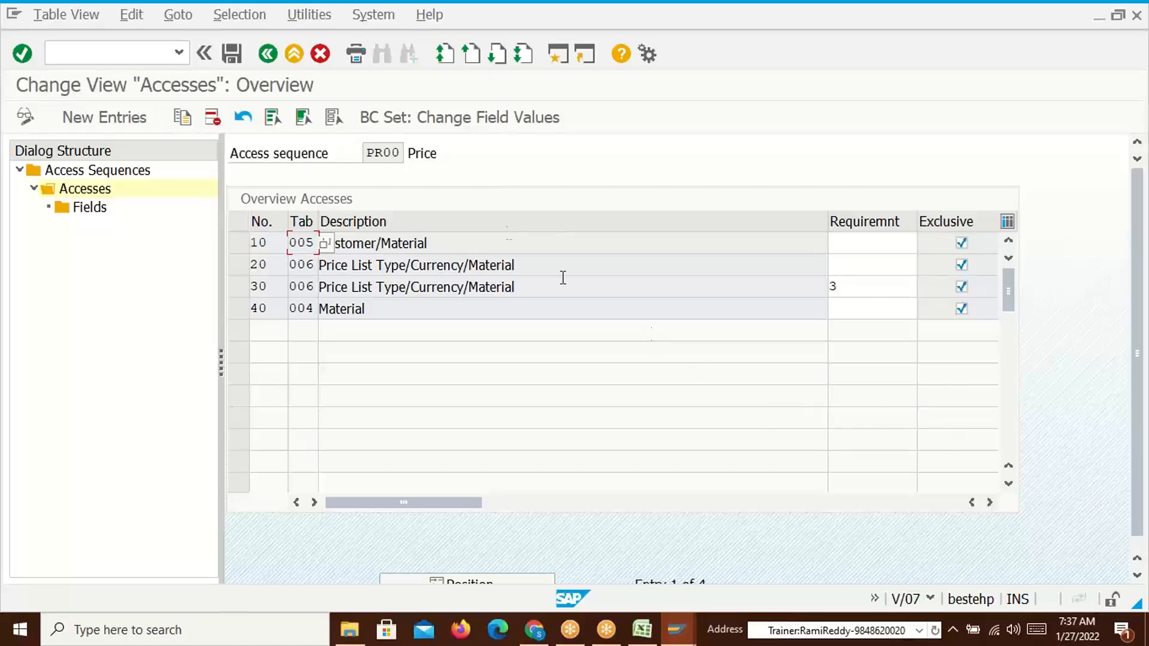
pyautogui.click(396, 154)
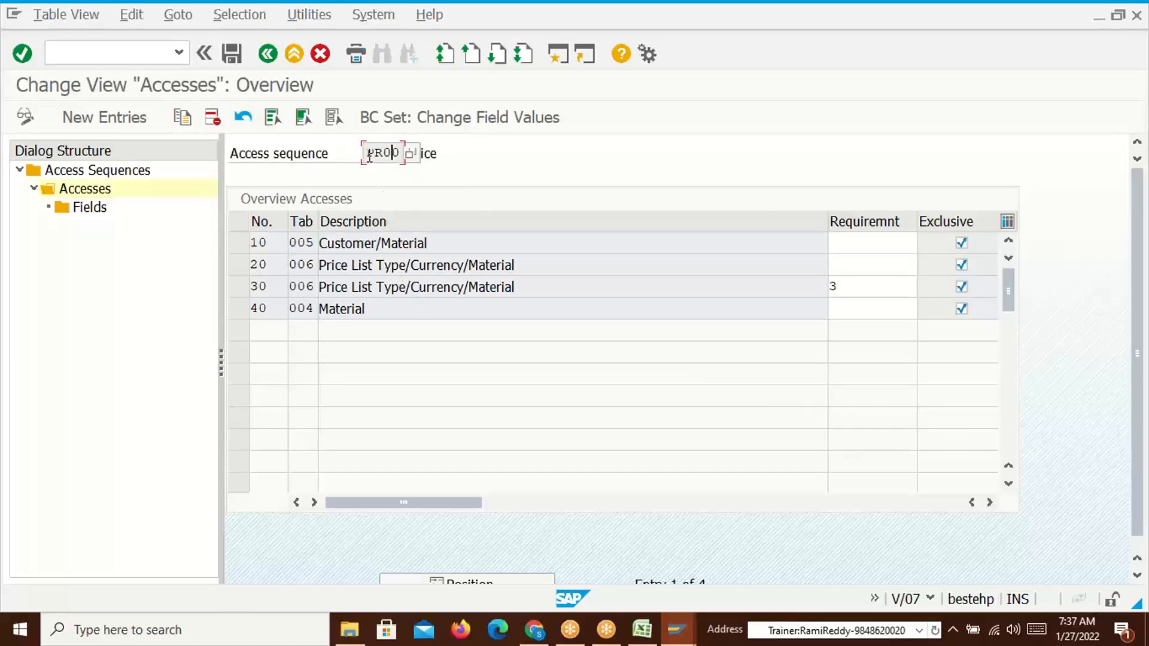
pyautogui.moveTo(367, 154); pyautogui.dragTo(406, 150)
pyautogui.click(406, 155)
pyautogui.moveTo(430, 243); pyautogui.dragTo(320, 249)
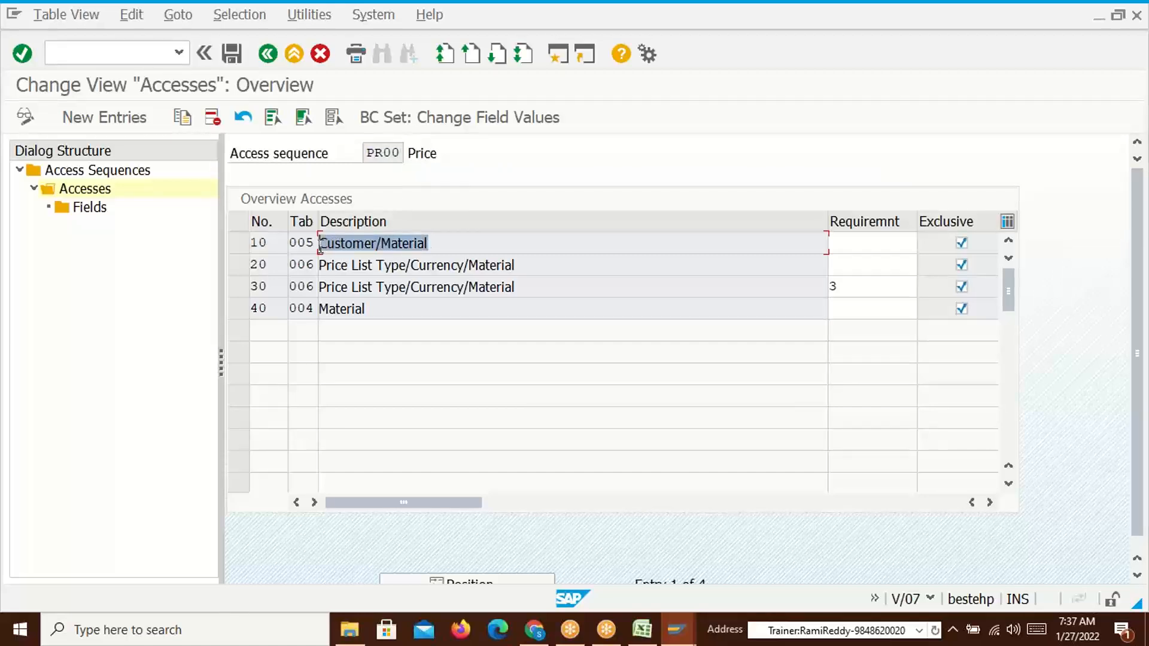
pyautogui.click(320, 248)
pyautogui.click(527, 265)
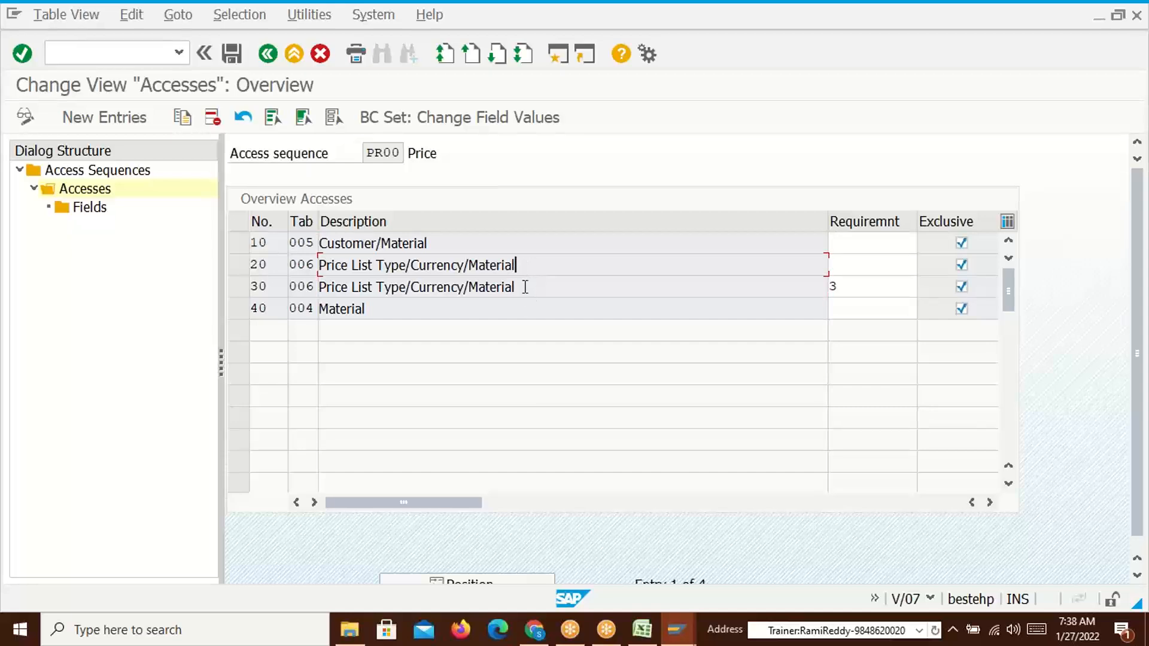
pyautogui.click(535, 287)
pyautogui.moveTo(517, 265); pyautogui.dragTo(321, 268)
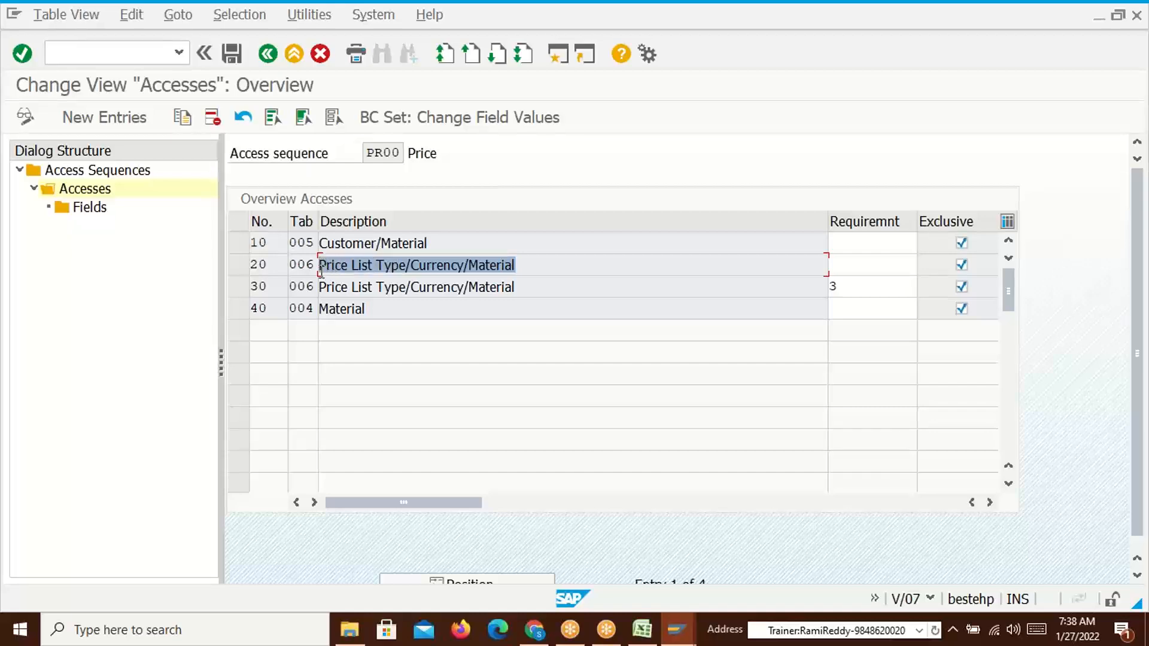
pyautogui.moveTo(366, 309); pyautogui.dragTo(320, 310)
pyautogui.click(321, 309)
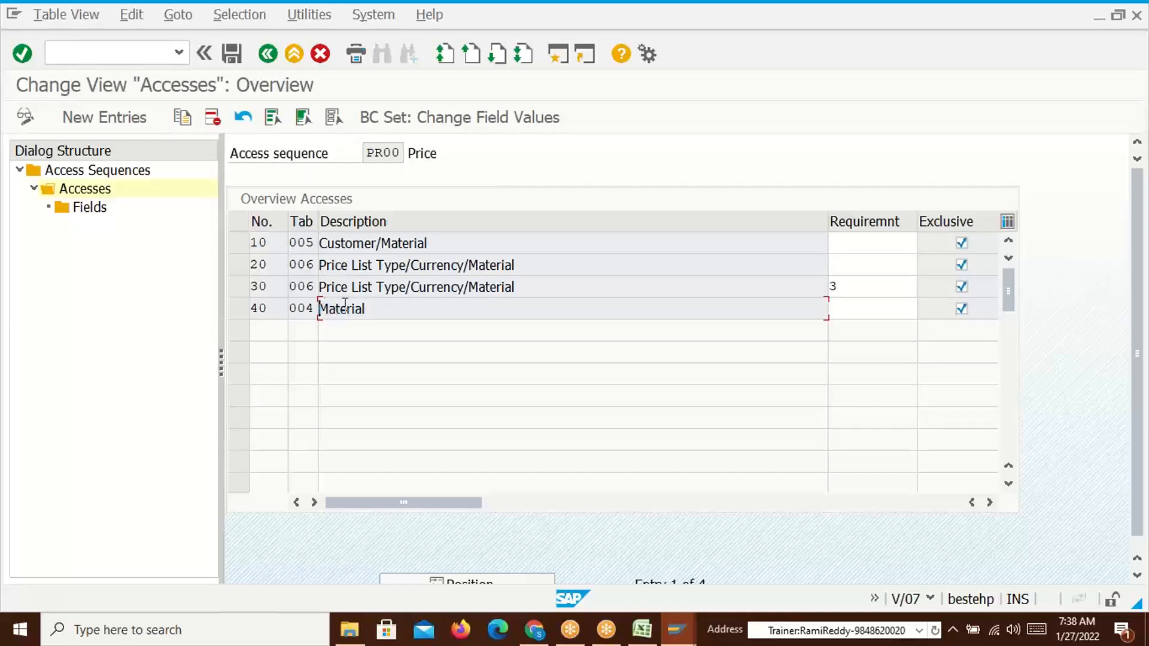
pyautogui.moveTo(366, 153); pyautogui.dragTo(402, 154)
pyautogui.click(403, 154)
pyautogui.hotkey('alt', 'Tab')
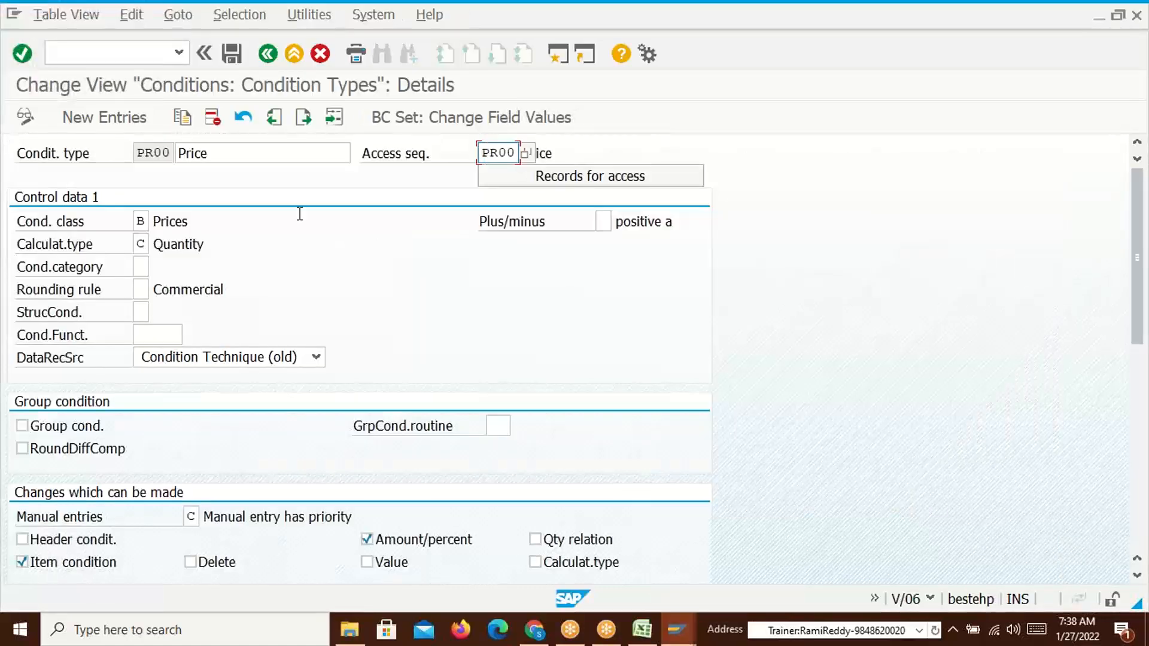
pyautogui.moveTo(136, 153); pyautogui.dragTo(174, 153)
pyautogui.click(173, 154)
pyautogui.hotkey('alt', 'Tab')
pyautogui.press('Tab')
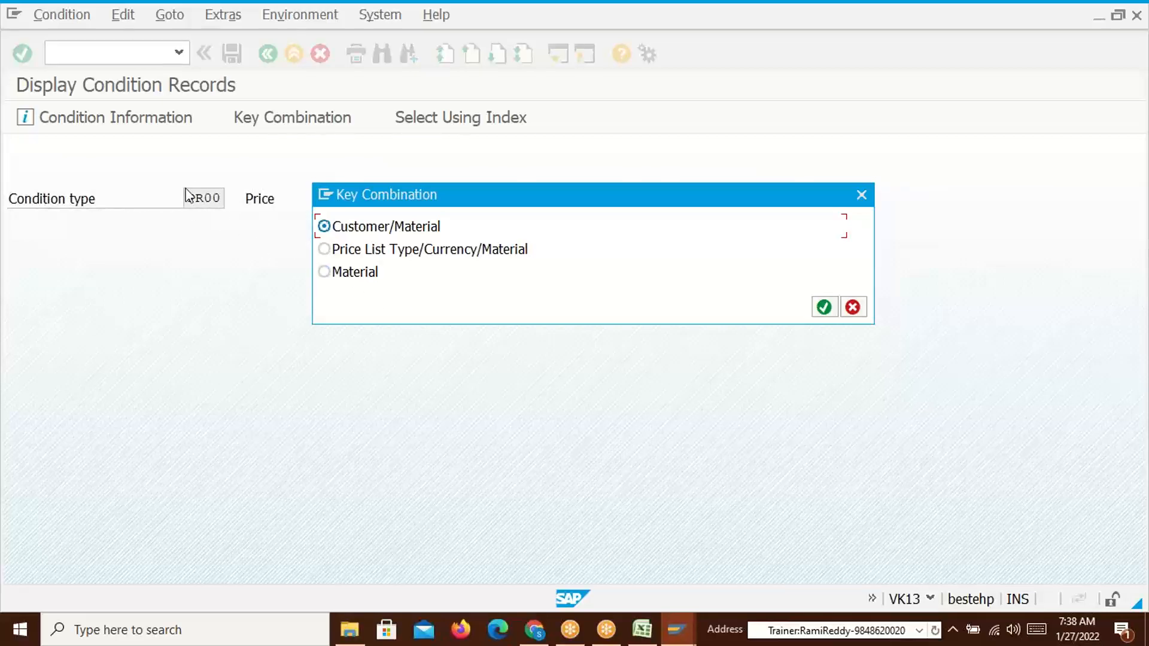
pyautogui.hotkey('alt', 'Tab')
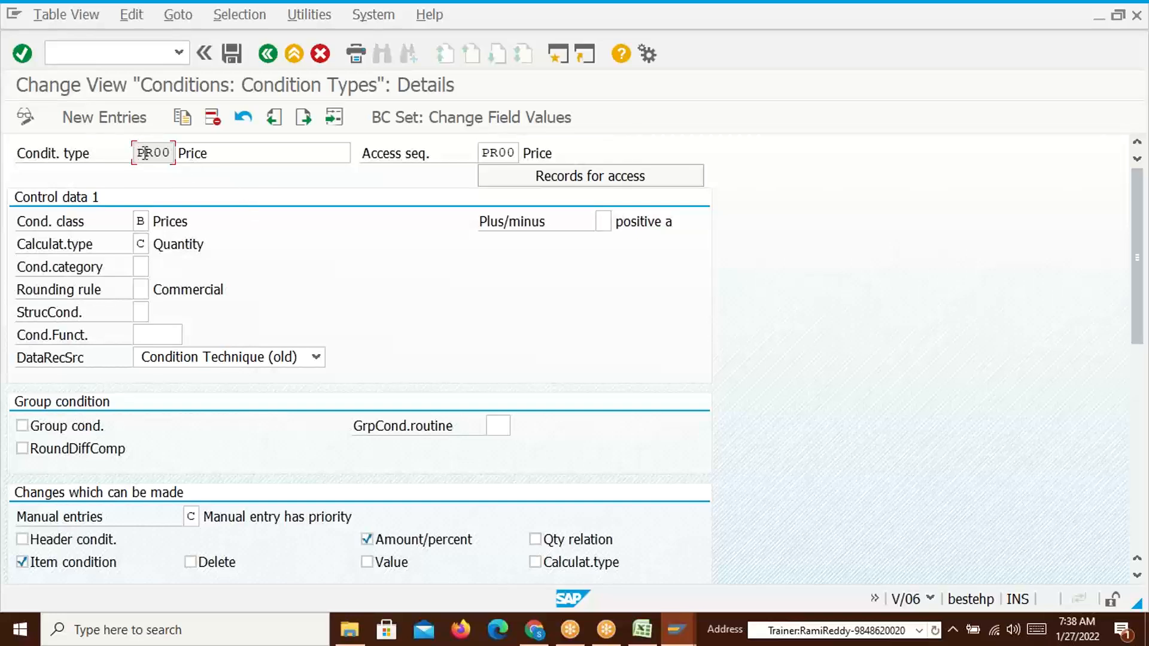
pyautogui.moveTo(488, 152); pyautogui.dragTo(519, 150)
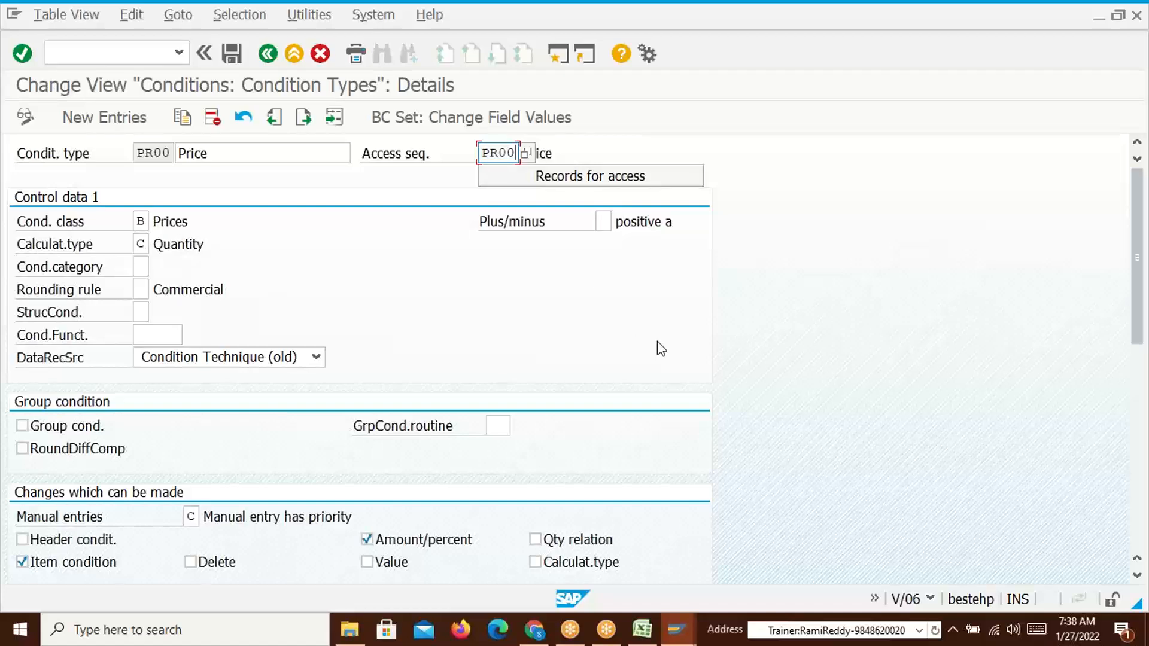
pyautogui.hotkey('alt', 'Tab')
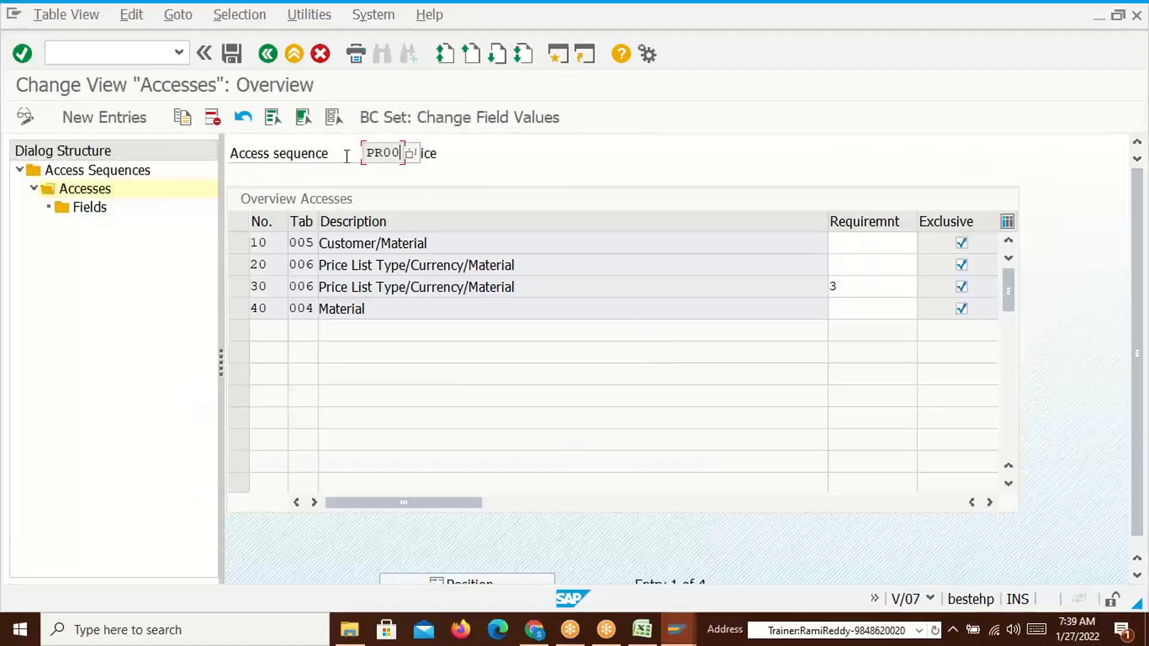
pyautogui.click(371, 241)
pyautogui.moveTo(344, 266); pyautogui.dragTo(397, 265)
pyautogui.click(399, 266)
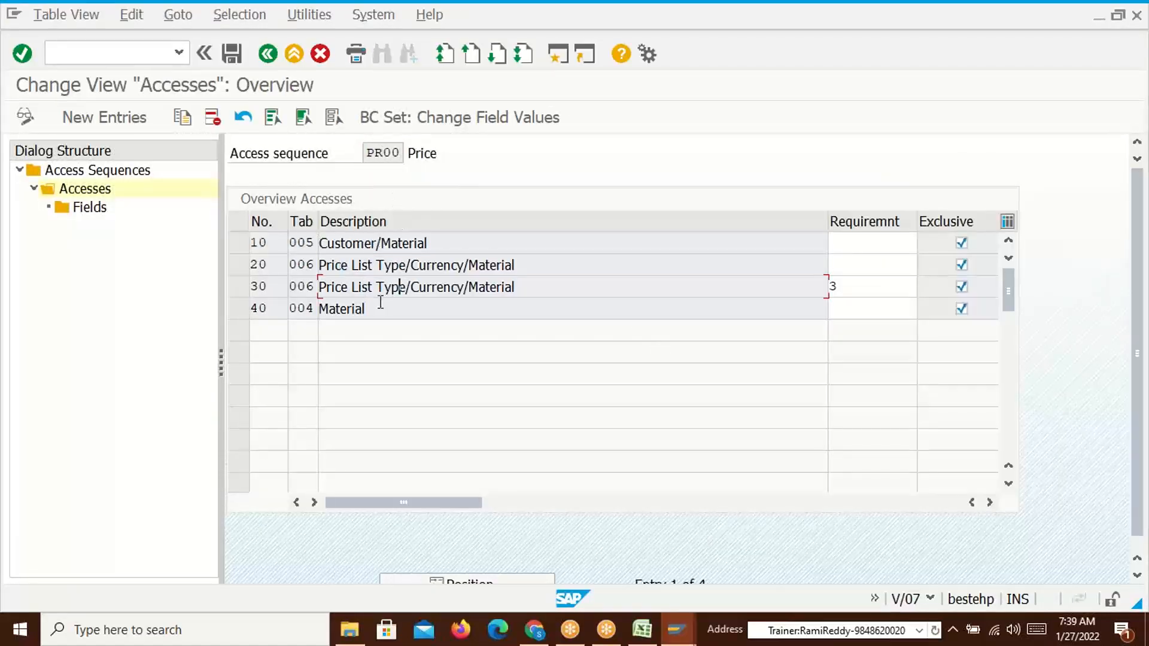
pyautogui.click(369, 287)
pyautogui.click(375, 312)
pyautogui.hotkey('alt', 'Tab')
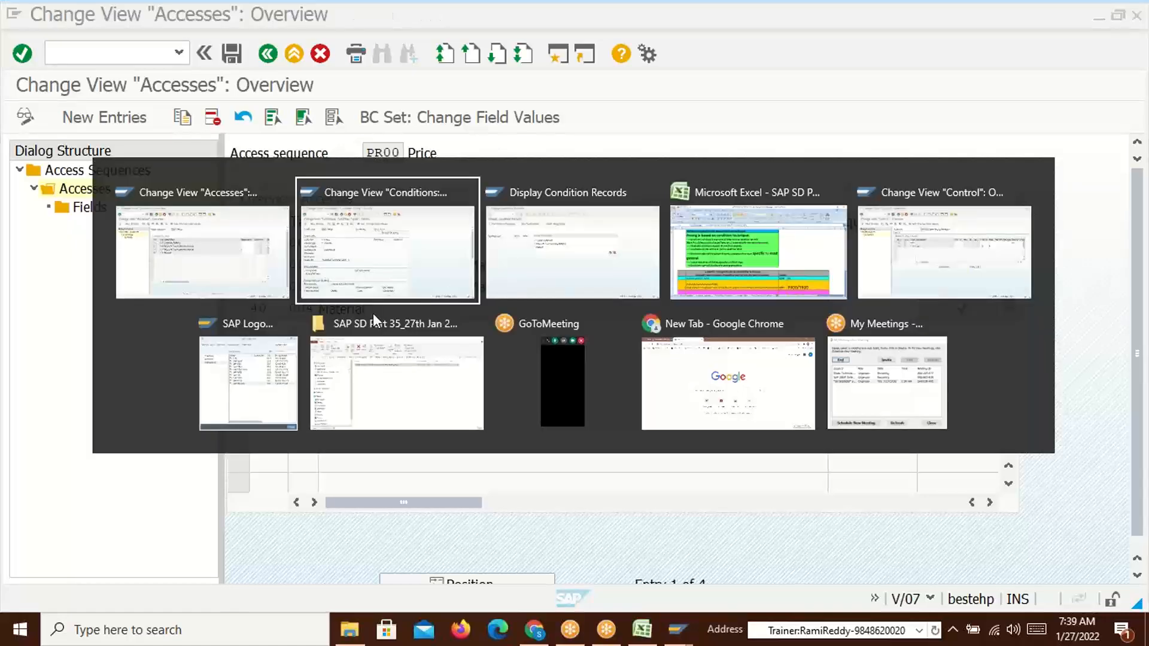
pyautogui.hotkey('alt', 'Tab')
pyautogui.press('Tab')
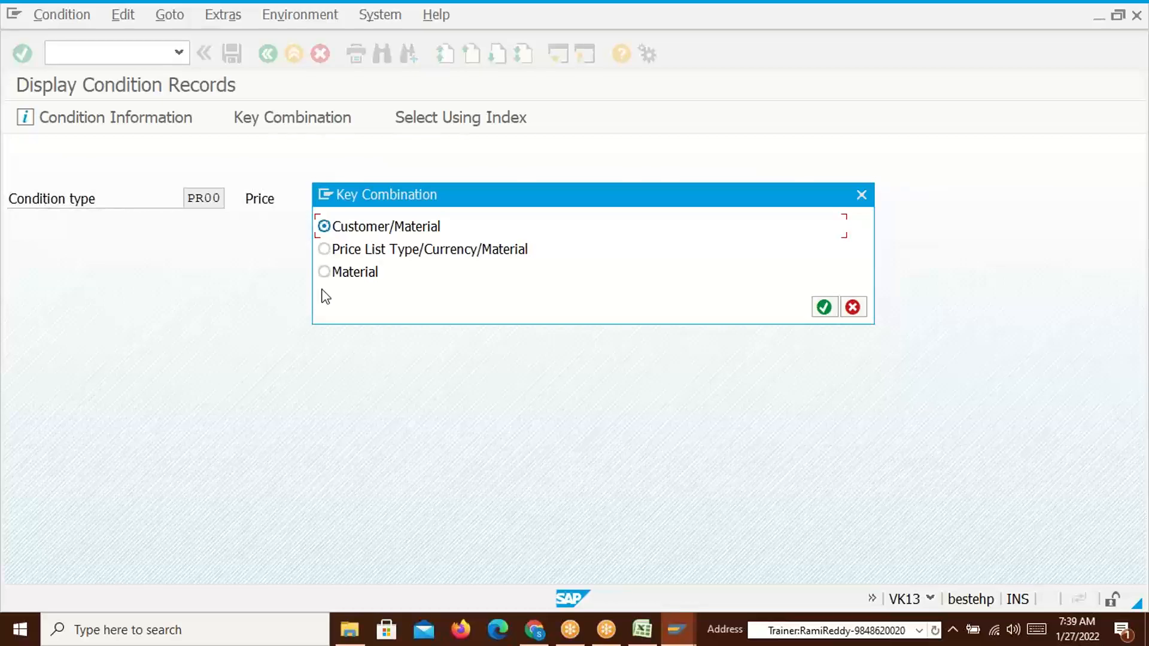
pyautogui.hotkey('alt', 'Tab')
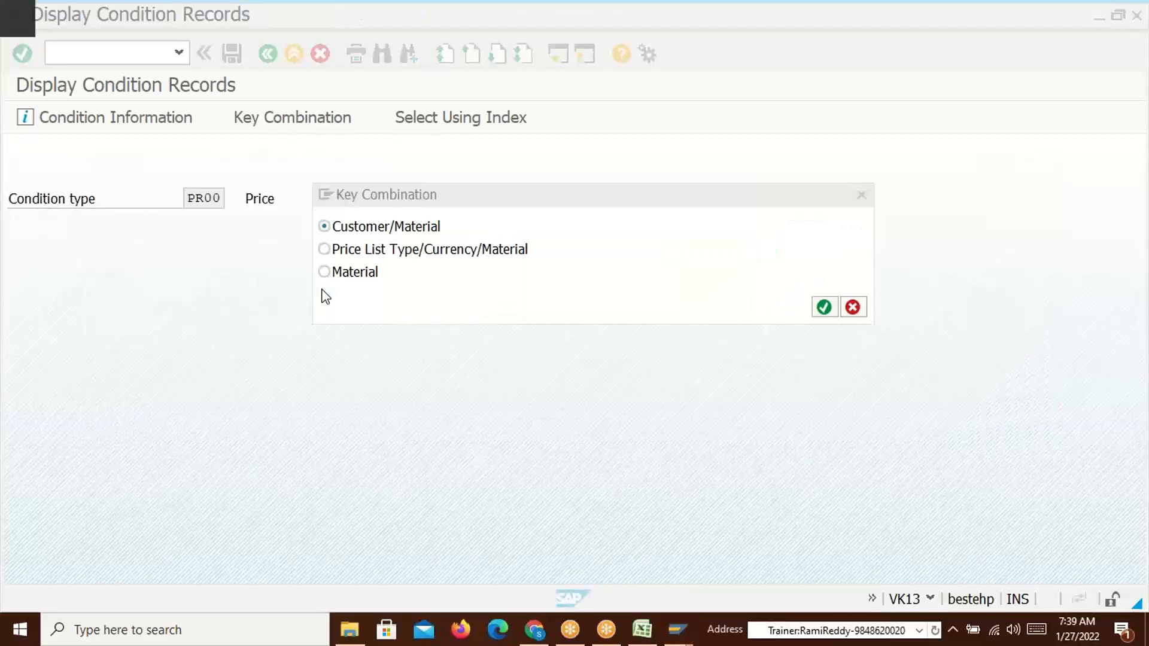
pyautogui.hotkey('alt', 'Tab')
pyautogui.press('Tab')
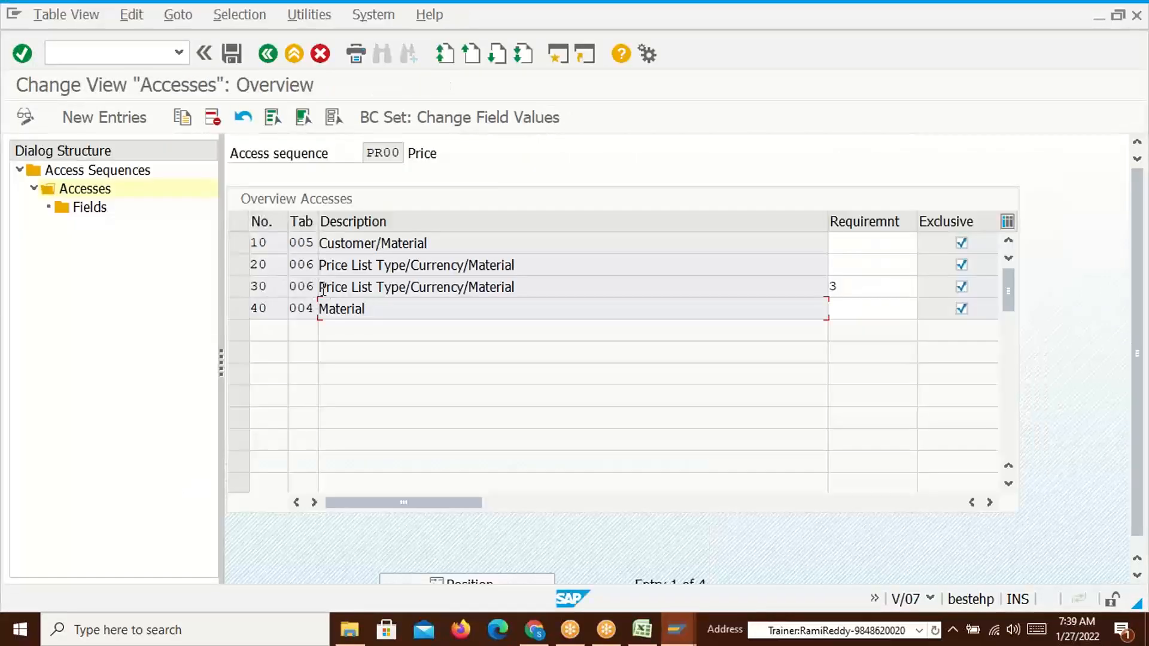
# Highlight access 10 Customer/Material and access 20 Price List Type/Currency/Material, widening the Tab column
pyautogui.moveTo(437, 244); pyautogui.dragTo(319, 244)
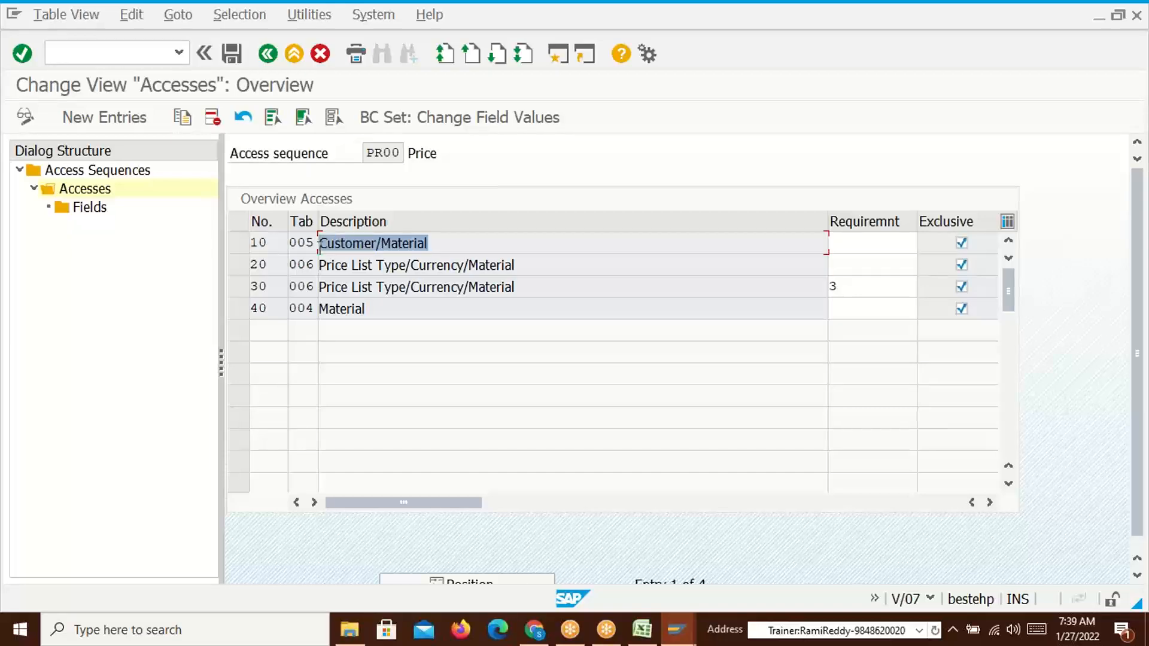
pyautogui.click(319, 245)
pyautogui.moveTo(436, 242); pyautogui.dragTo(319, 245)
pyautogui.click(319, 244)
pyautogui.moveTo(319, 220); pyautogui.dragTo(370, 219)
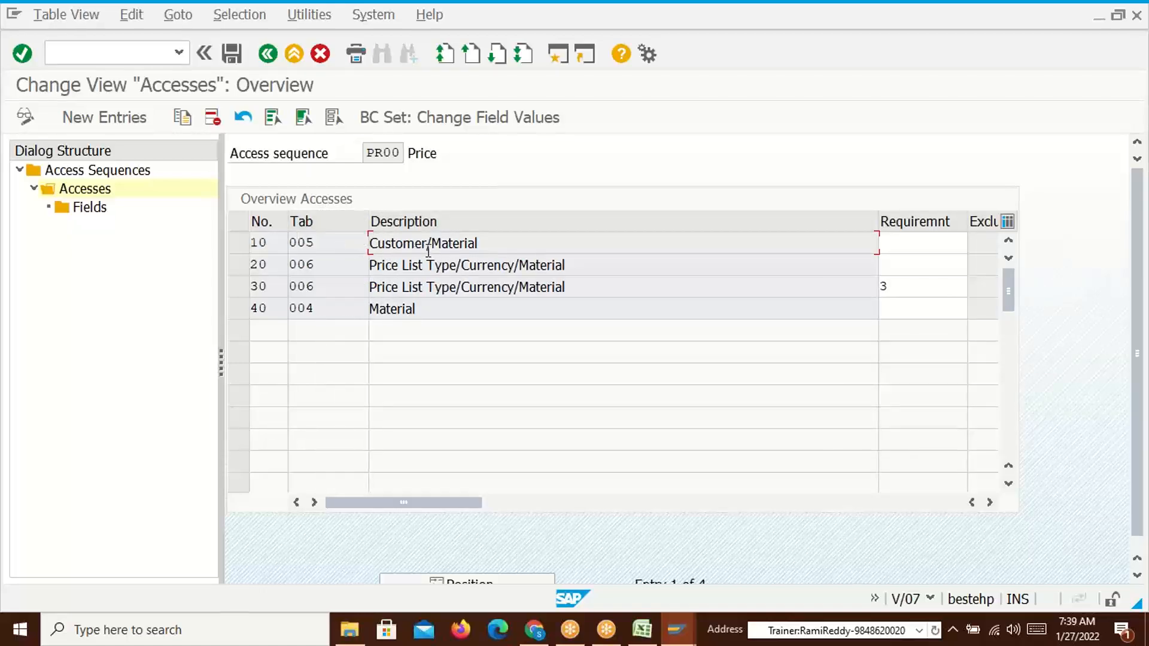
pyautogui.moveTo(484, 246); pyautogui.dragTo(292, 245)
pyautogui.click(334, 240)
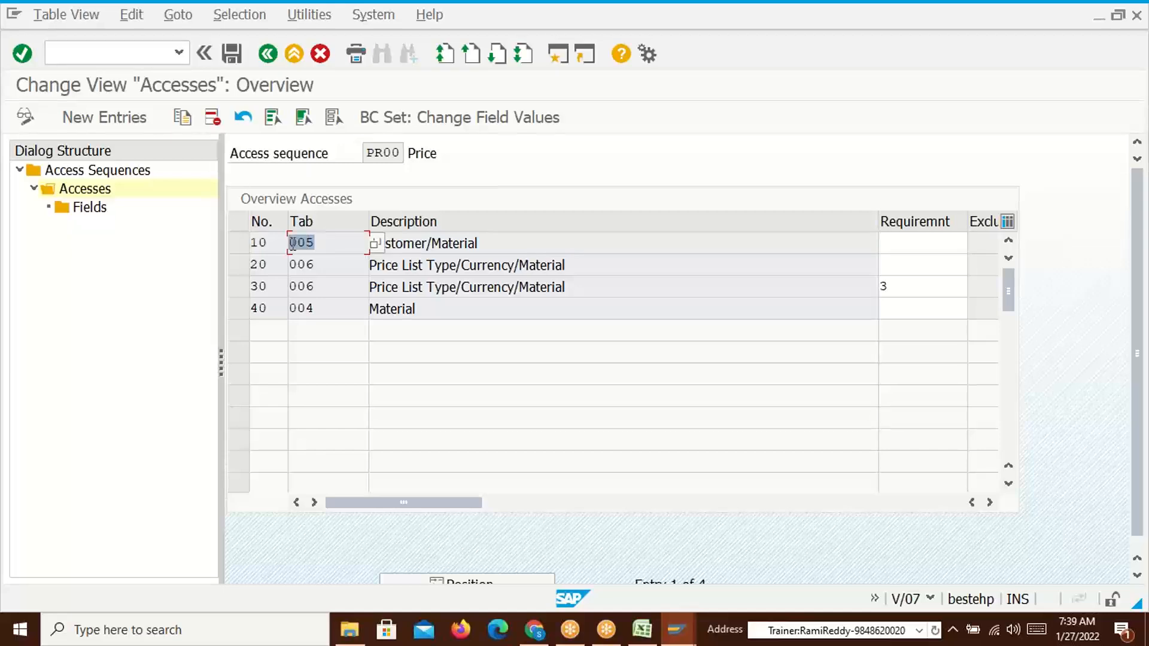
pyautogui.click(293, 244)
pyautogui.moveTo(403, 265); pyautogui.dragTo(445, 265)
pyautogui.click(444, 265)
pyautogui.moveTo(566, 265); pyautogui.dragTo(289, 264)
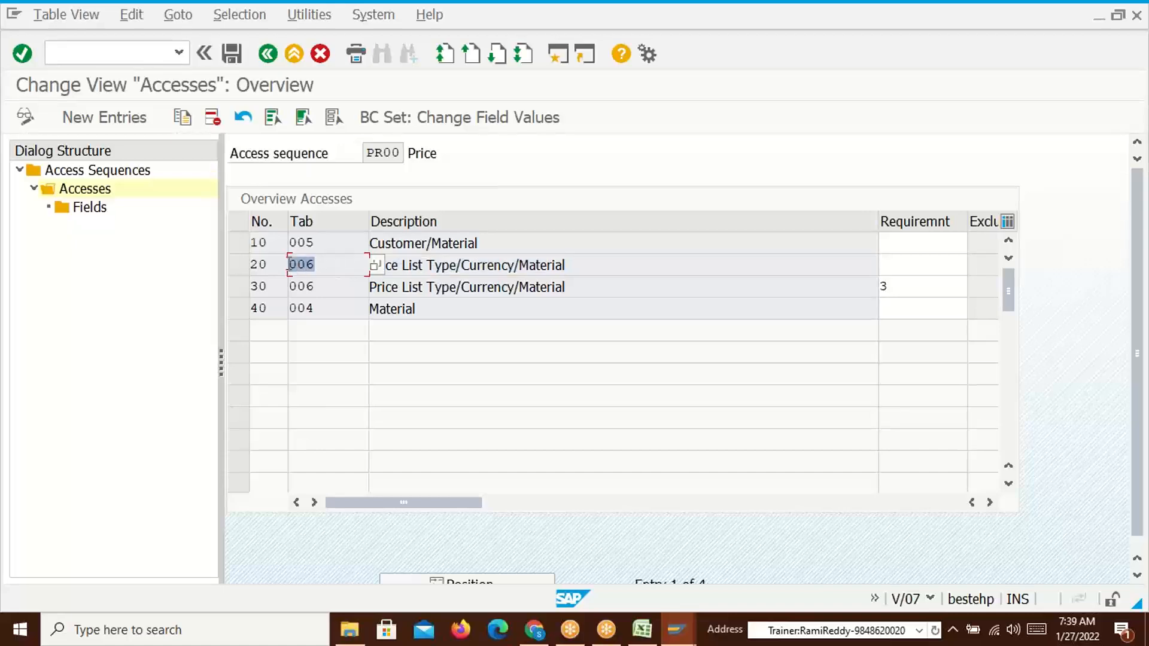
# Point out access 30's table 006, access 40's table 004 Material, then access 10 again
pyautogui.click(483, 266)
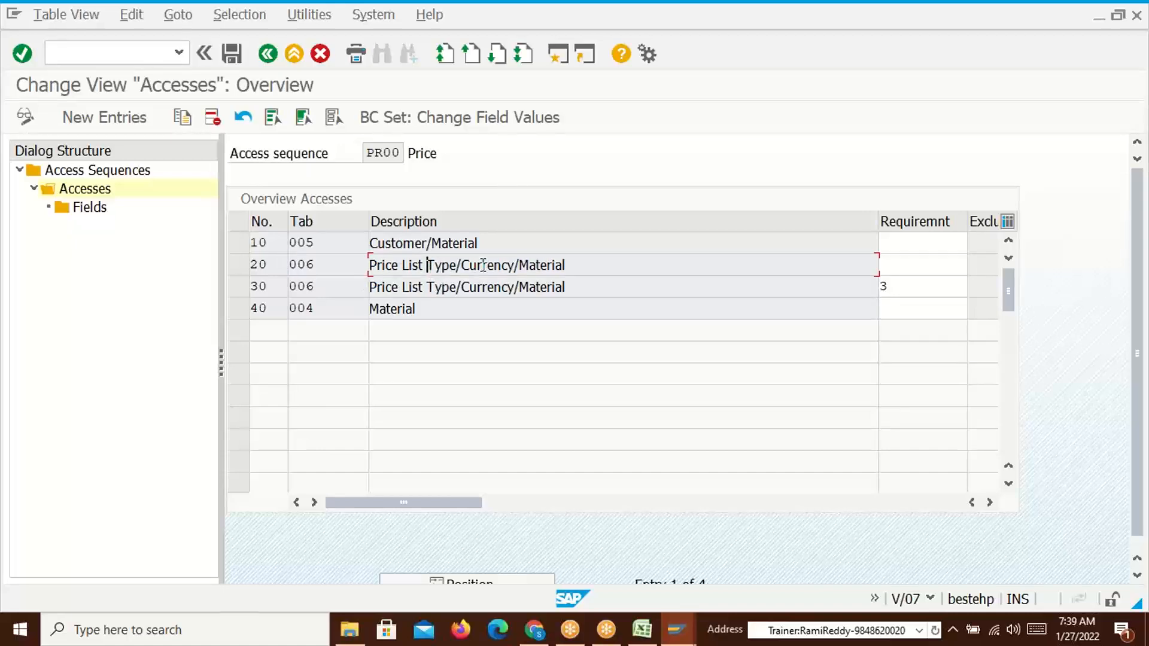
pyautogui.click(542, 265)
pyautogui.click(324, 289)
pyautogui.moveTo(324, 289); pyautogui.dragTo(283, 289)
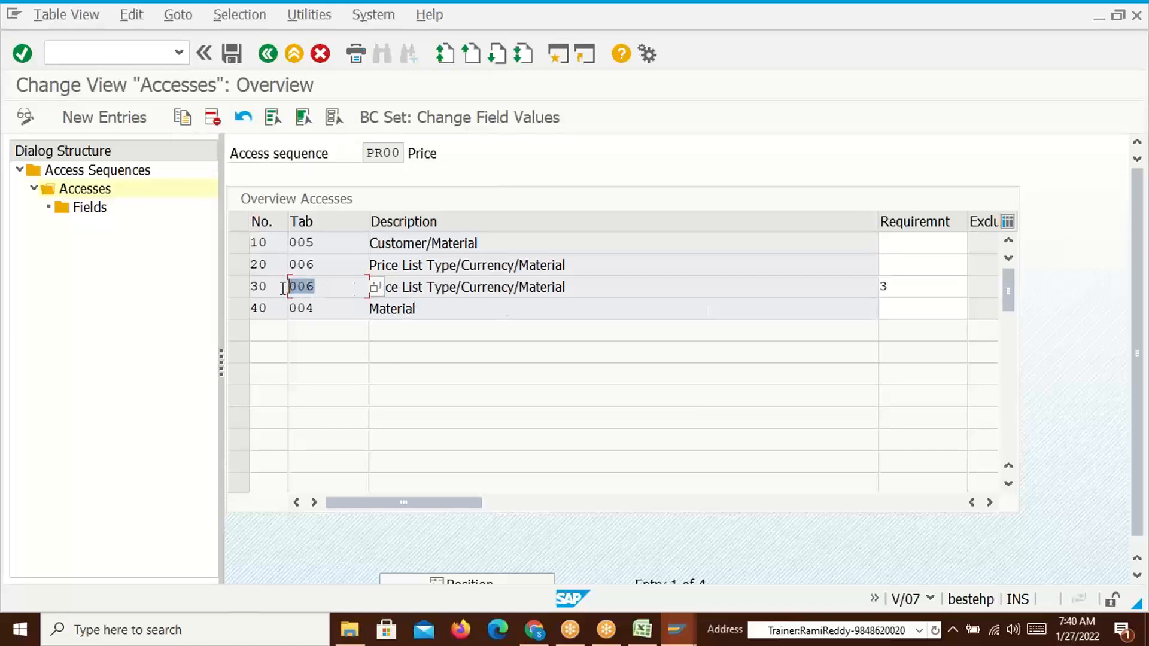
pyautogui.click(470, 287)
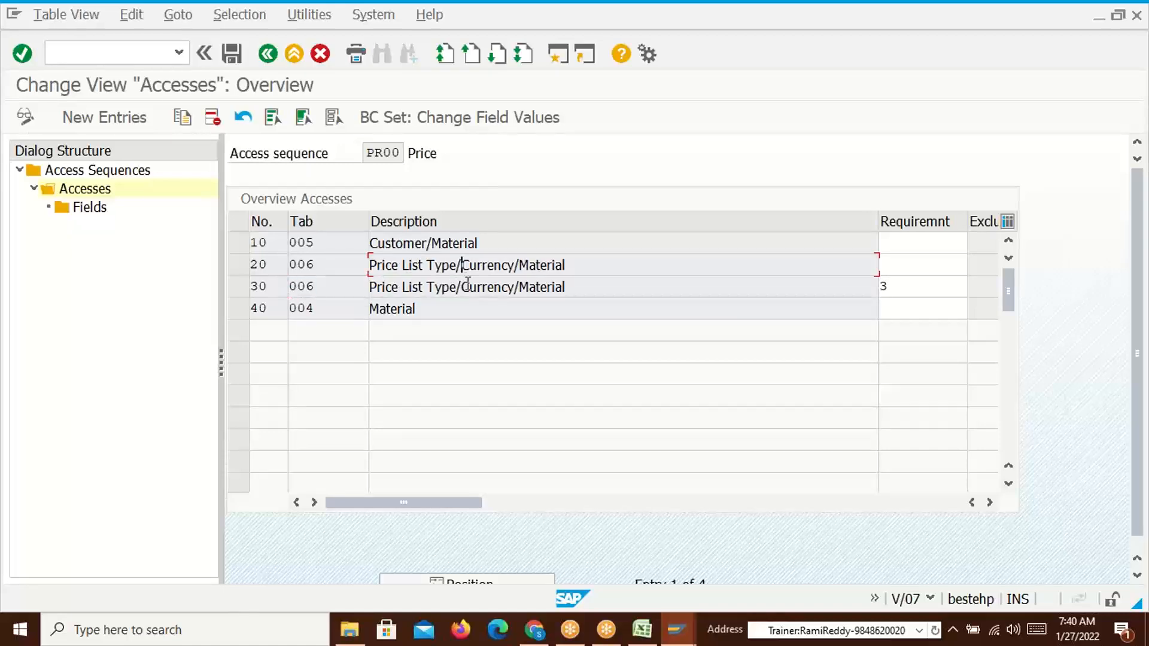
pyautogui.click(425, 311)
pyautogui.moveTo(323, 311); pyautogui.dragTo(289, 311)
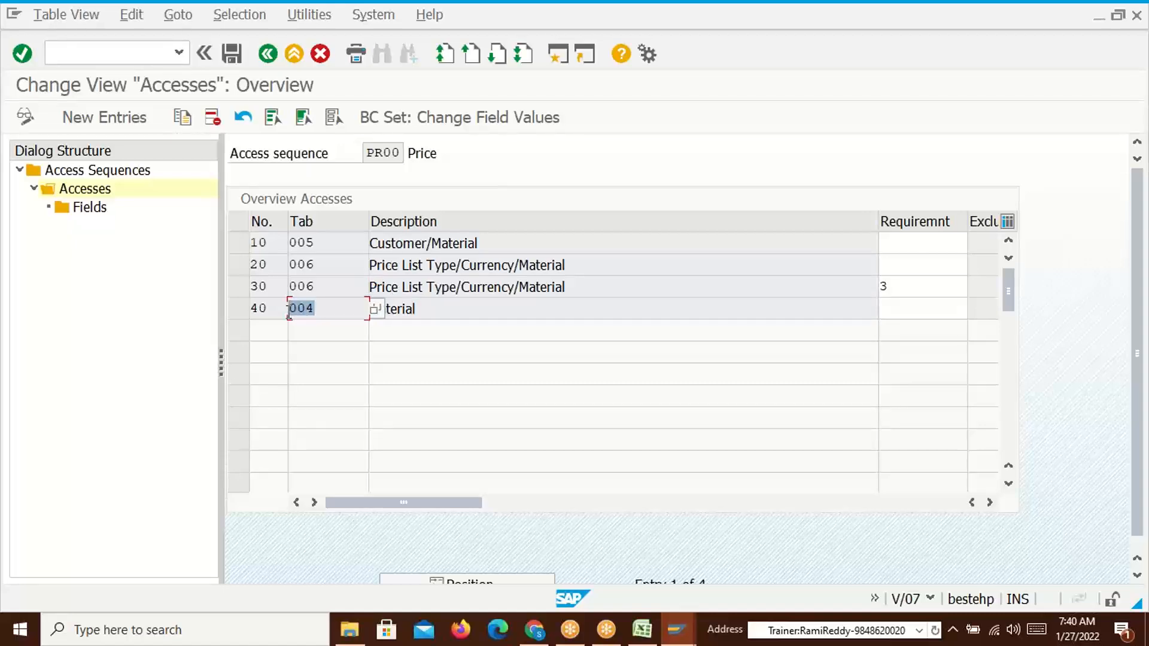
pyautogui.moveTo(482, 242); pyautogui.dragTo(371, 249)
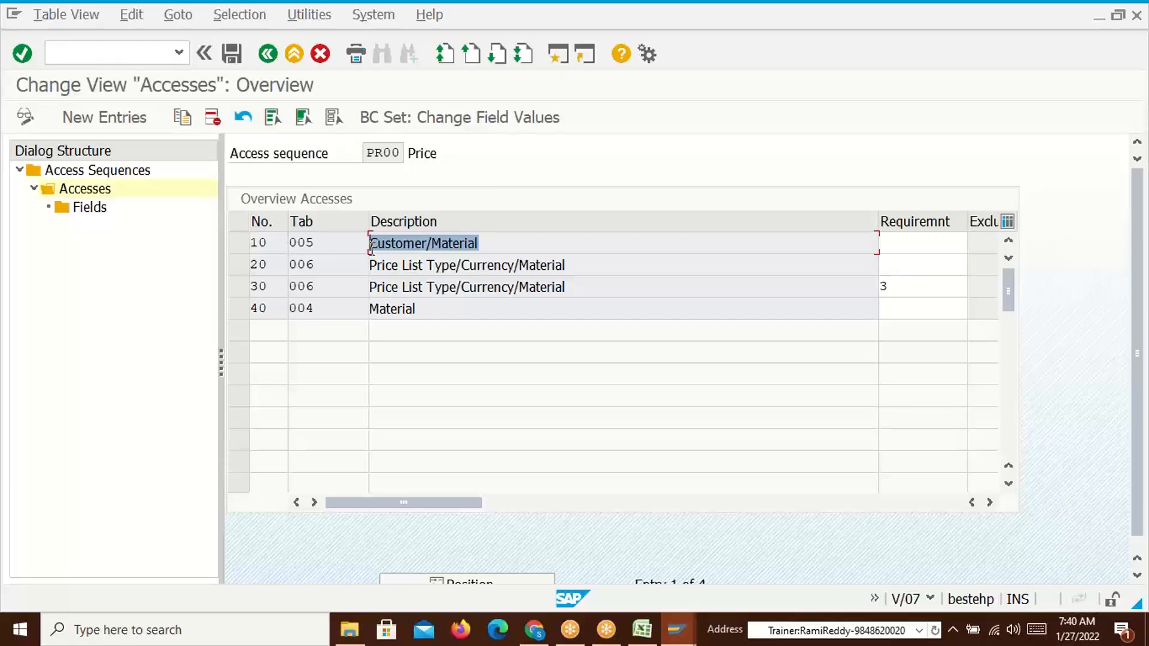
pyautogui.click(371, 248)
# Show the Pricing Procedure sheet in Excel, then return to SAP's PR00 Accesses overview
pyautogui.click(642, 630)
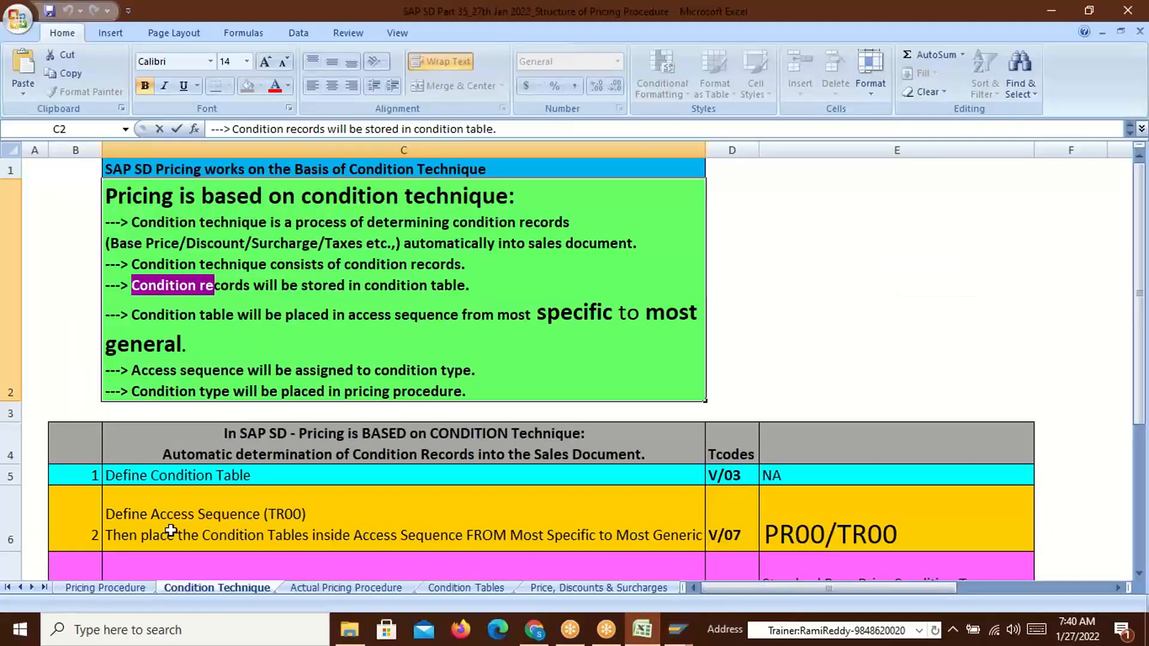
pyautogui.click(114, 589)
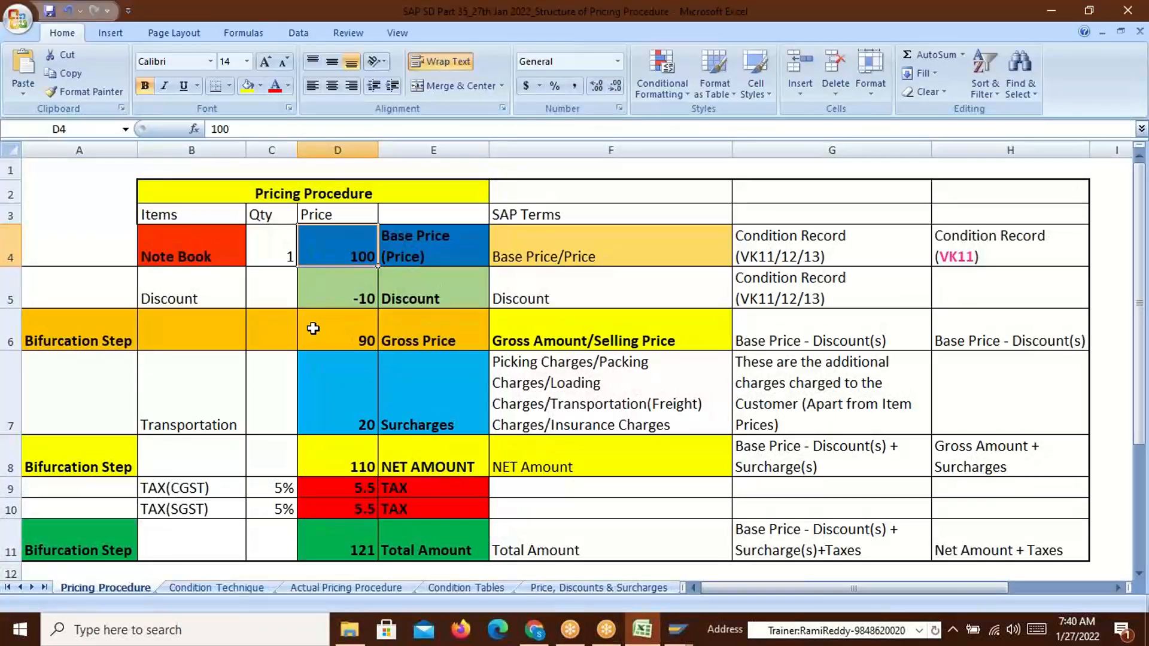
pyautogui.click(677, 630)
pyautogui.click(1049, 573)
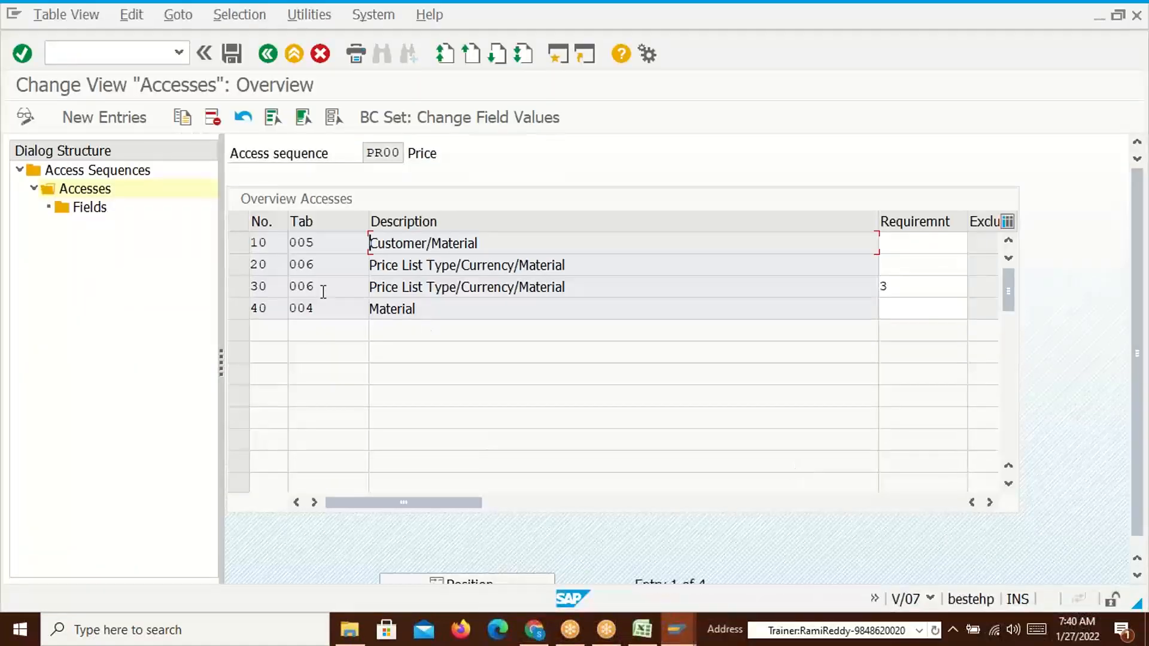
# Highlight the Customer/Material description of access 10 in the PR00 Accesses overview
pyautogui.moveTo(483, 247); pyautogui.dragTo(363, 251)
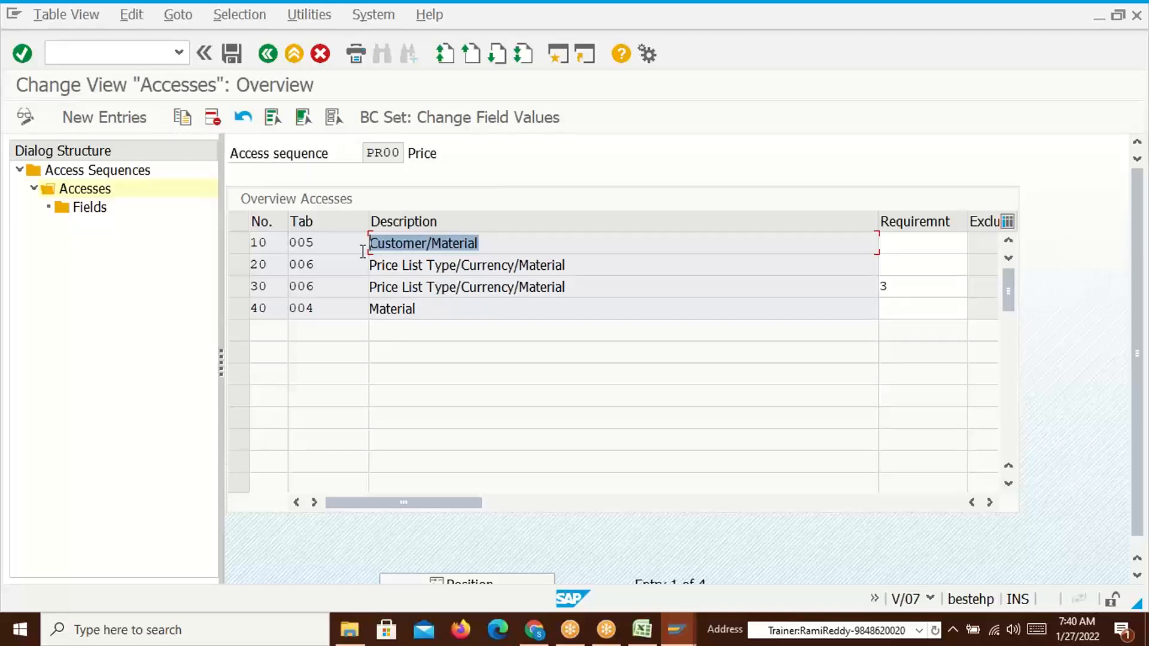
pyautogui.moveTo(486, 244); pyautogui.dragTo(363, 245)
pyautogui.click(365, 244)
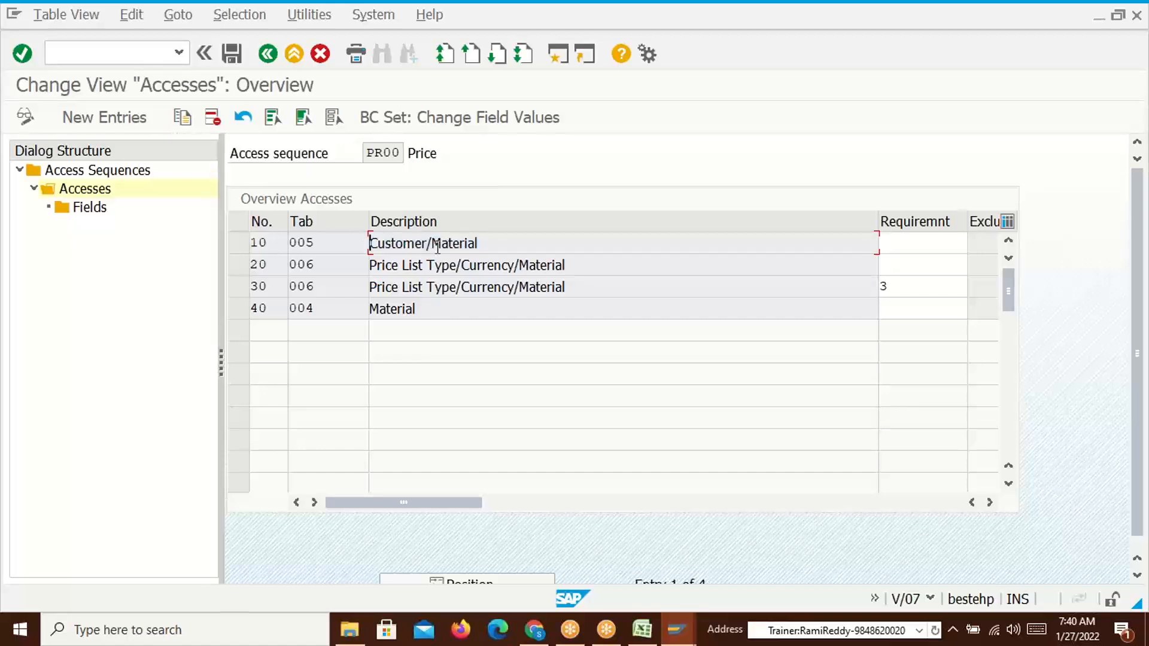
pyautogui.moveTo(490, 241); pyautogui.dragTo(365, 241)
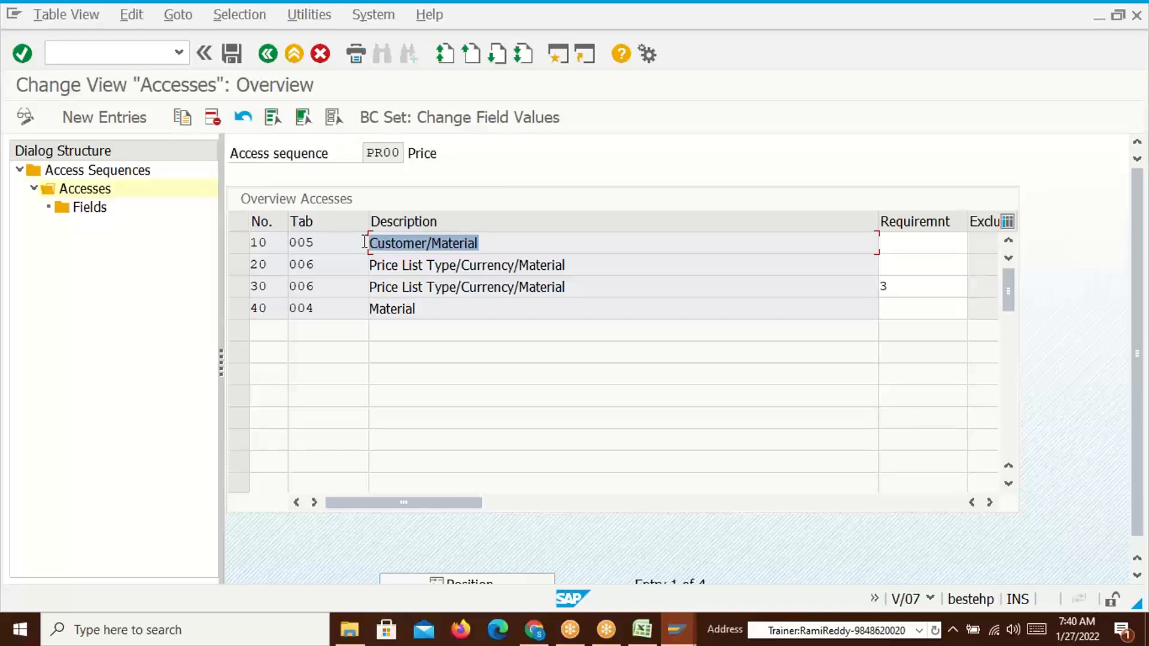
pyautogui.click(365, 242)
# Run /OV/03 to open Create Condition Table in a new session
pyautogui.click(108, 51)
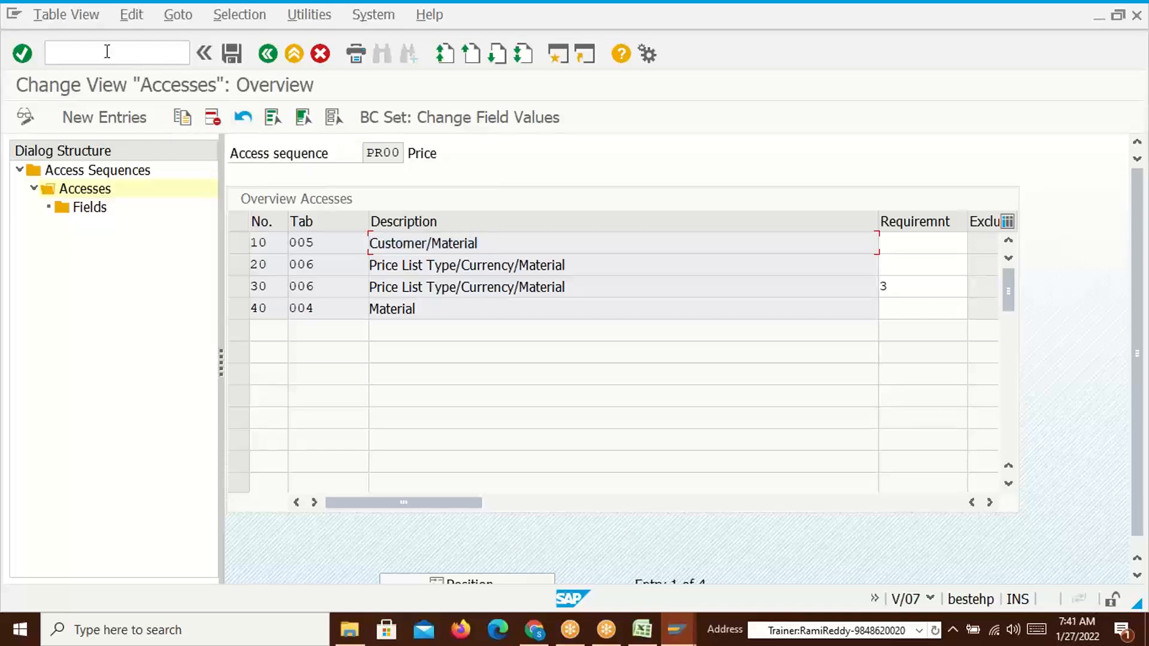
pyautogui.write('/ov/03')
pyautogui.press('Return')
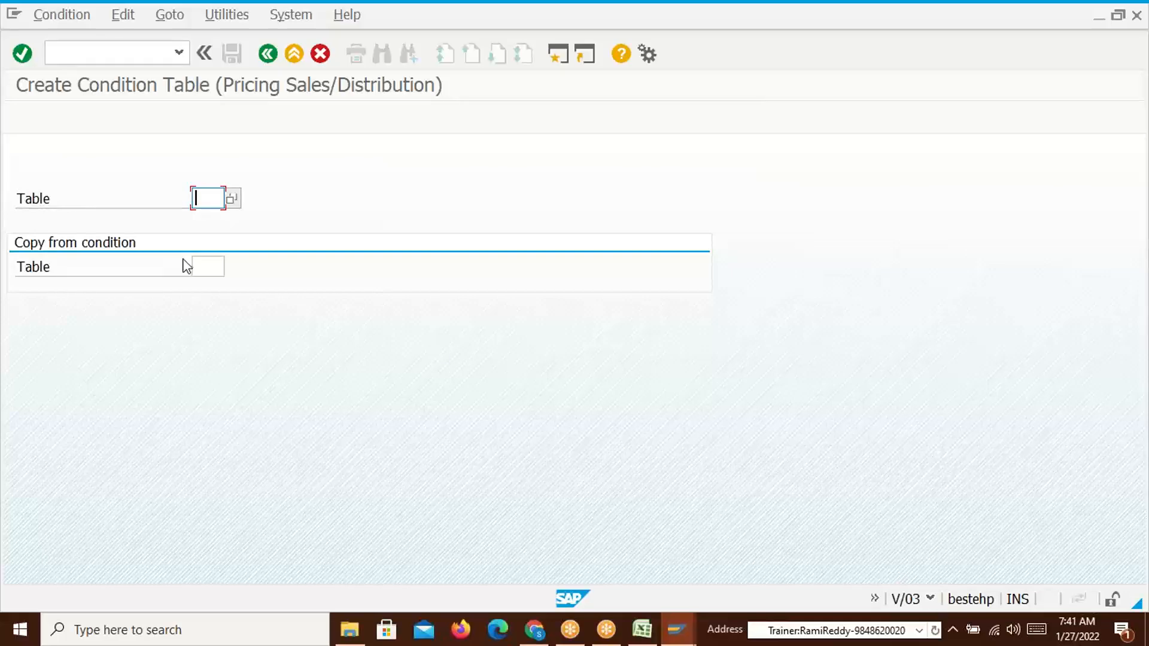
# Highlight condition table number 005 of access 10 in the PR00 Accesses overview
pyautogui.hotkey('alt', 'Tab')
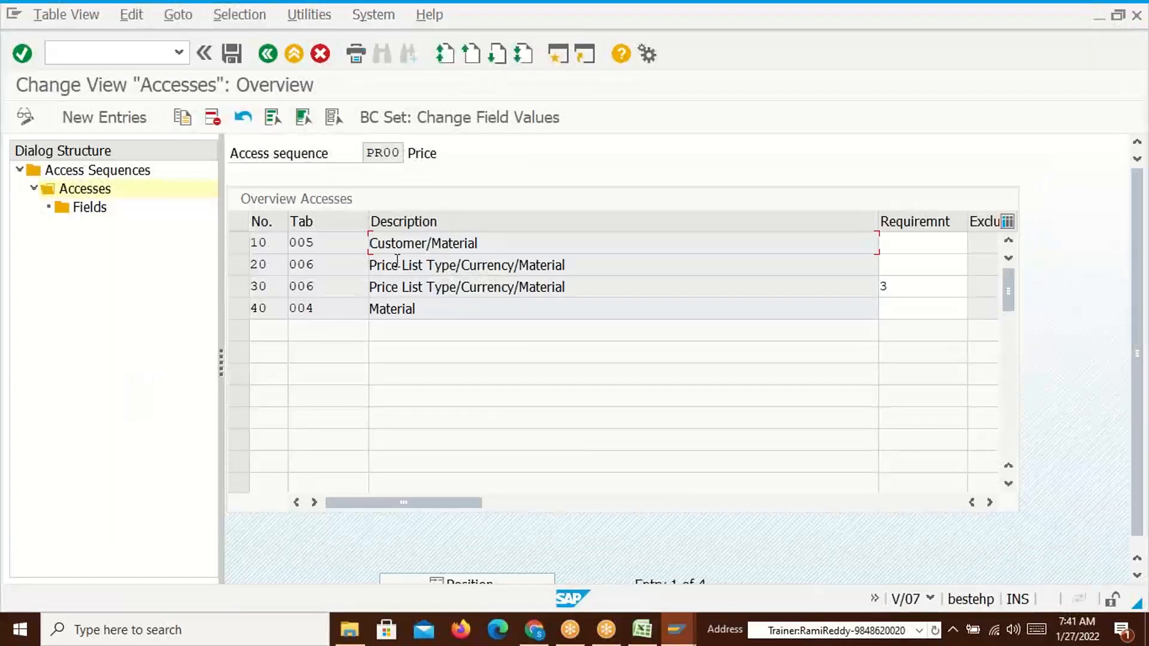
pyautogui.moveTo(499, 246); pyautogui.dragTo(292, 245)
pyautogui.click(369, 246)
pyautogui.click(291, 246)
pyautogui.moveTo(320, 244); pyautogui.dragTo(288, 244)
pyautogui.hotkey('alt', 'Tab')
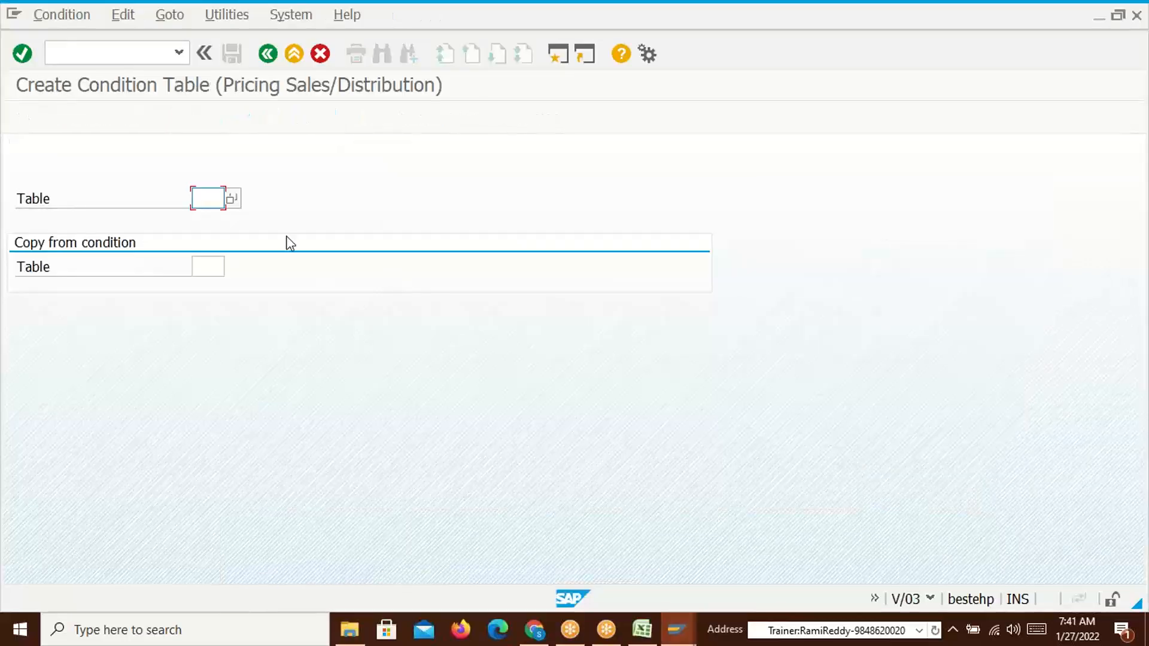
# Enter 005 in the Table field of Create Condition Table
pyautogui.write('005')
pyautogui.doubleClick(222, 200)
pyautogui.click(222, 200)
pyautogui.doubleClick(218, 198)
# Browse the list of existing condition tables, noting 005, 504 and 4AC, then close it
pyautogui.click(232, 198)
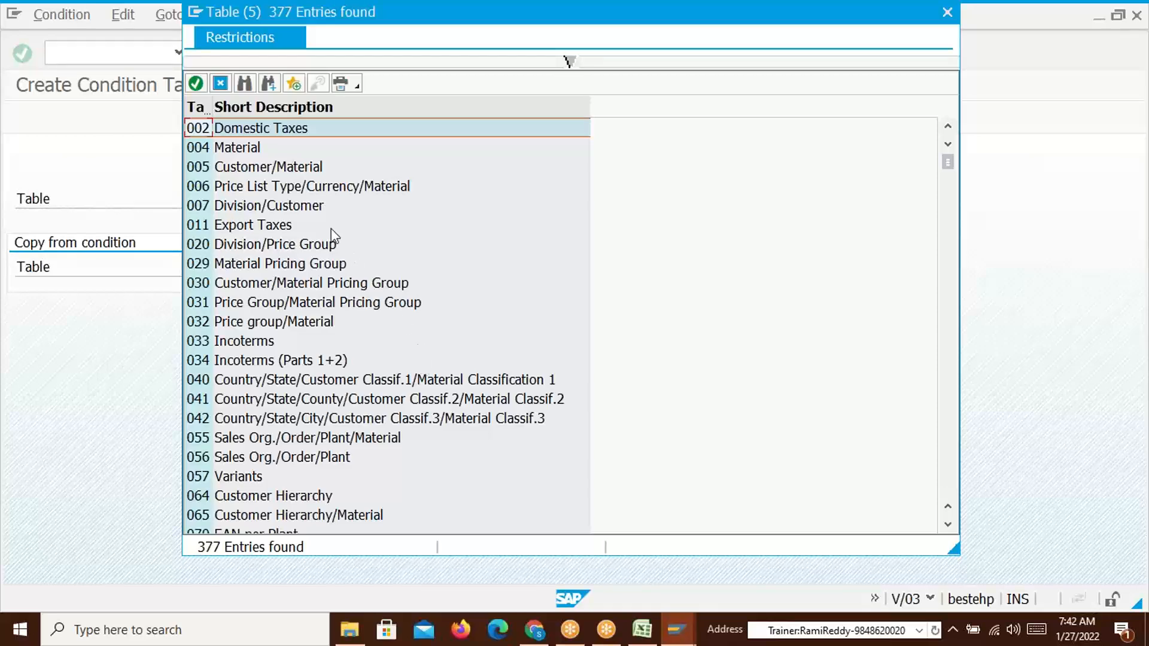
pyautogui.click(194, 173)
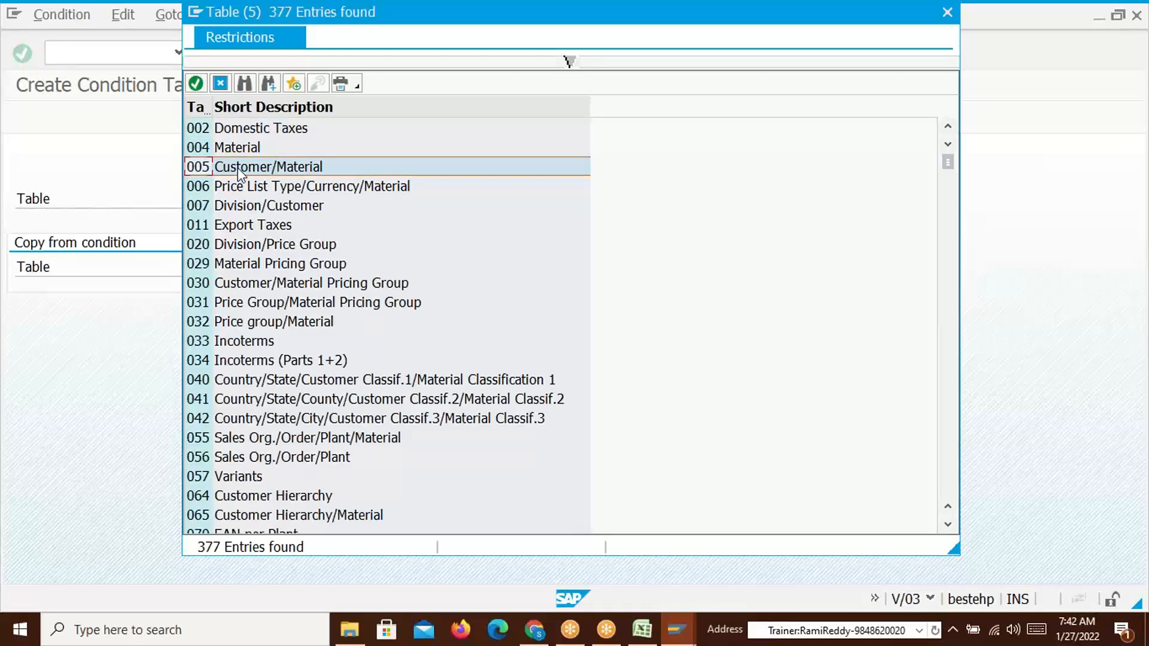
pyautogui.moveTo(225, 8); pyautogui.dragTo(239, 39)
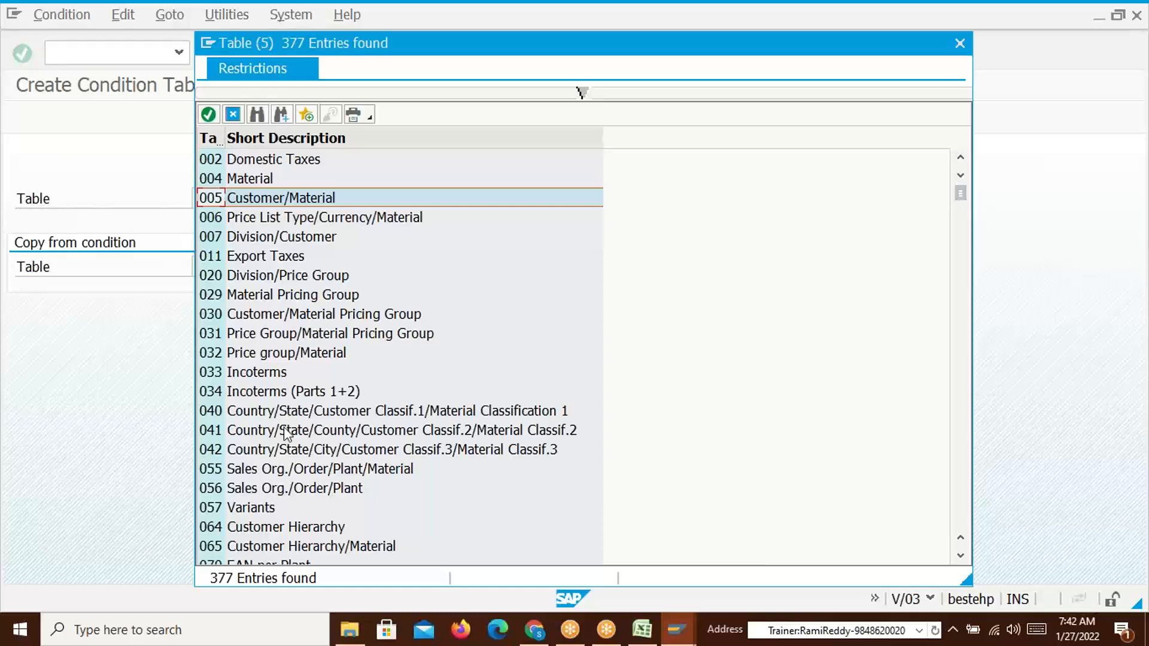
pyautogui.scroll(-20, 283, 426)
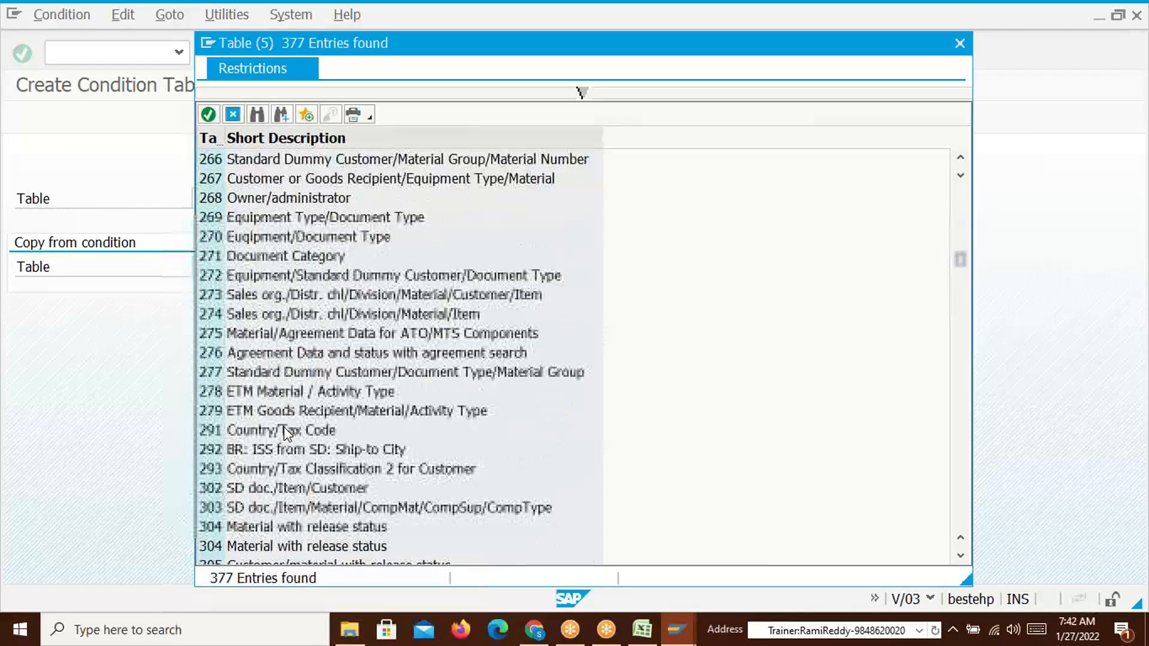
pyautogui.scroll(-20, 284, 426)
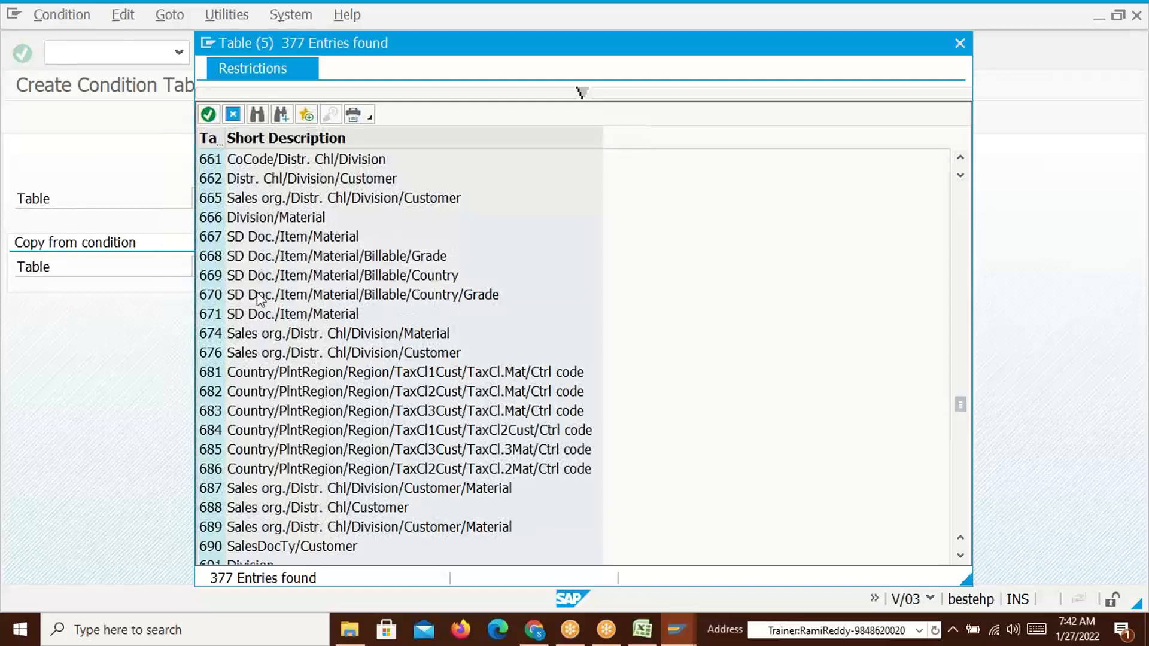
pyautogui.scroll(8, 231, 223)
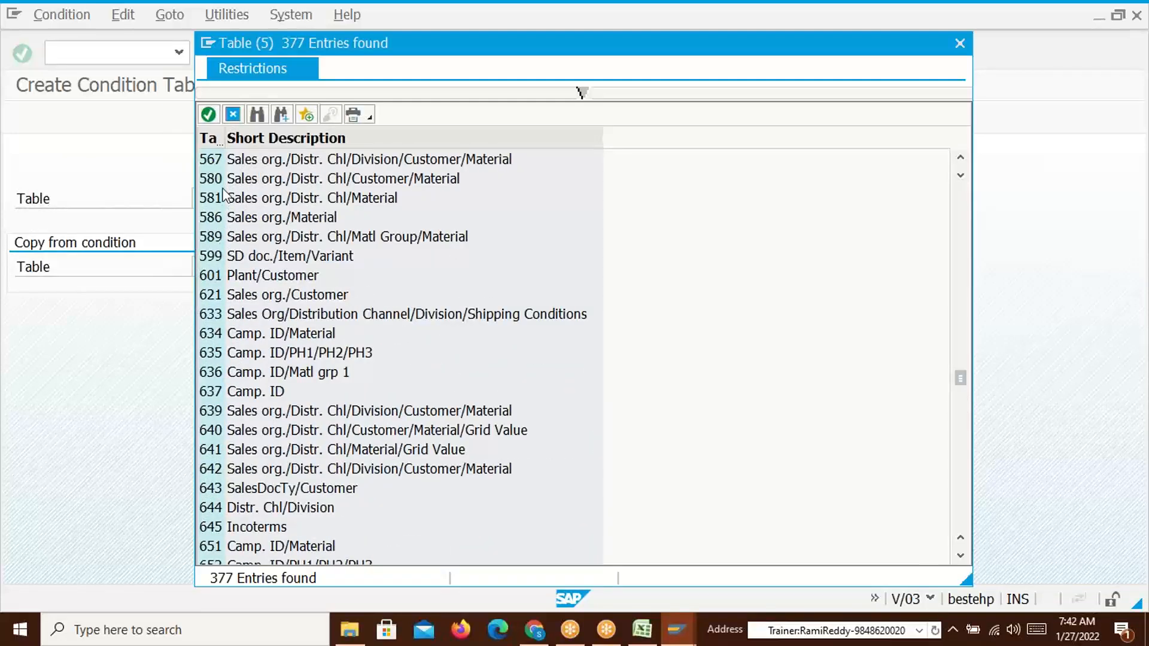
pyautogui.scroll(10, 258, 240)
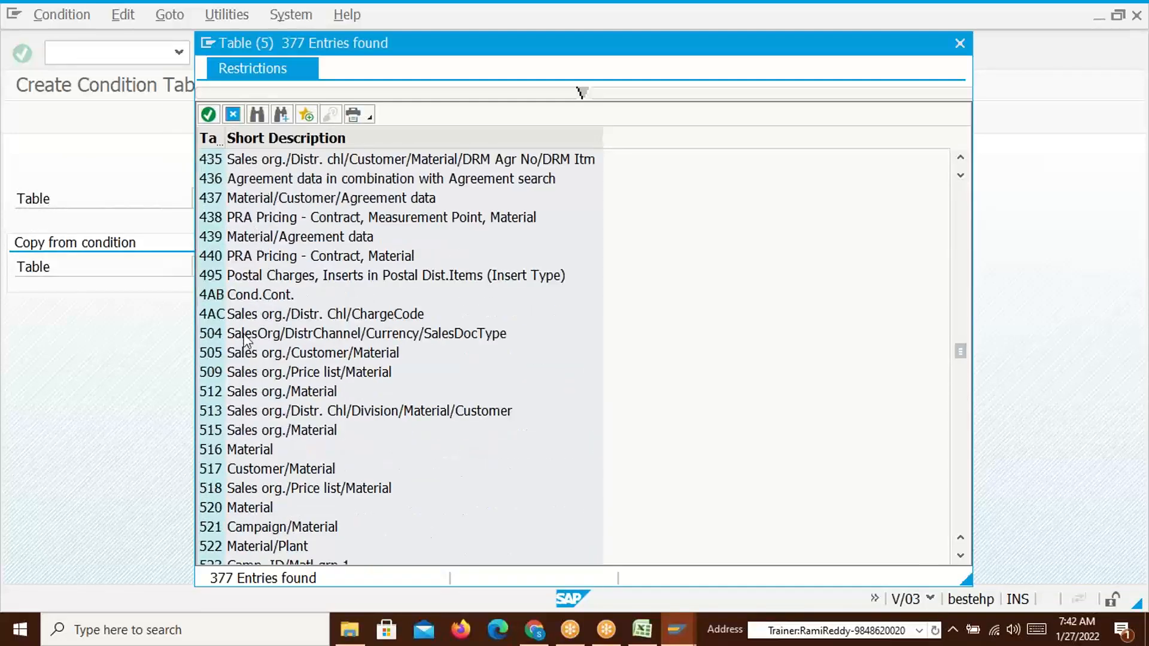
pyautogui.click(233, 335)
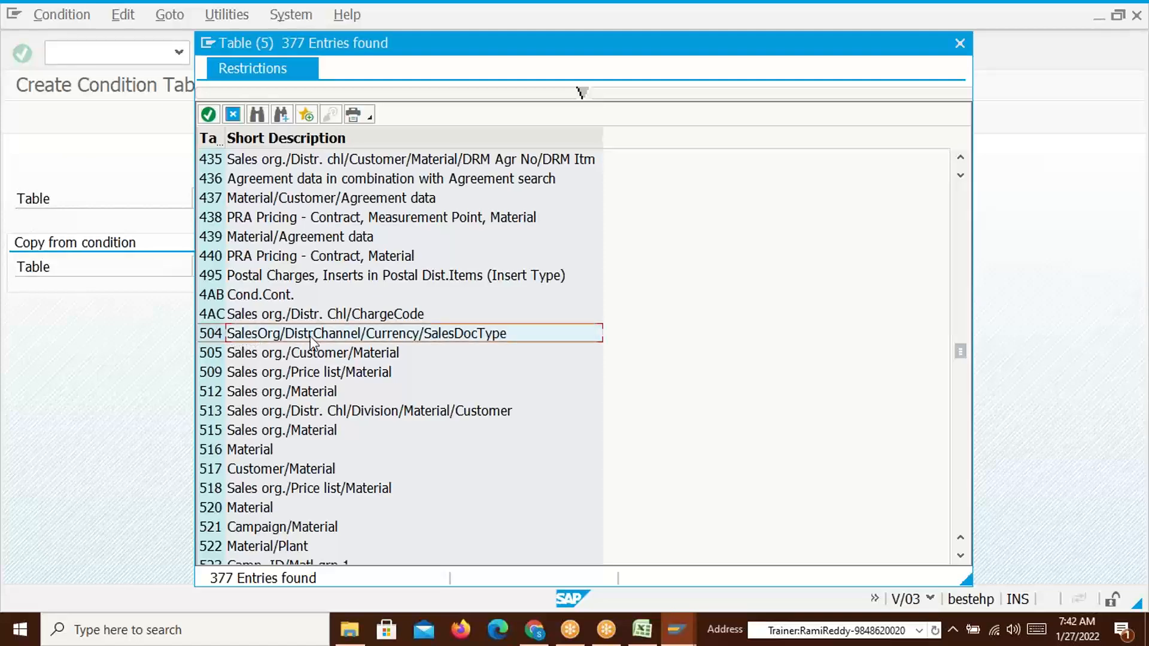
pyautogui.click(227, 319)
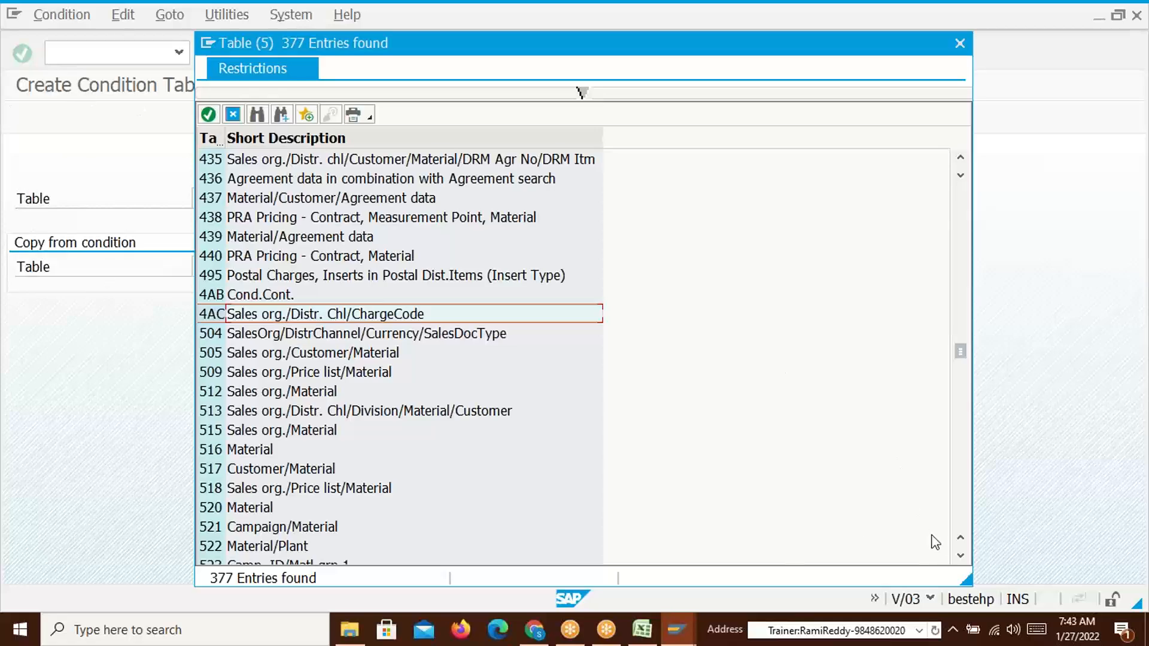
pyautogui.scroll(-1, 242, 335)
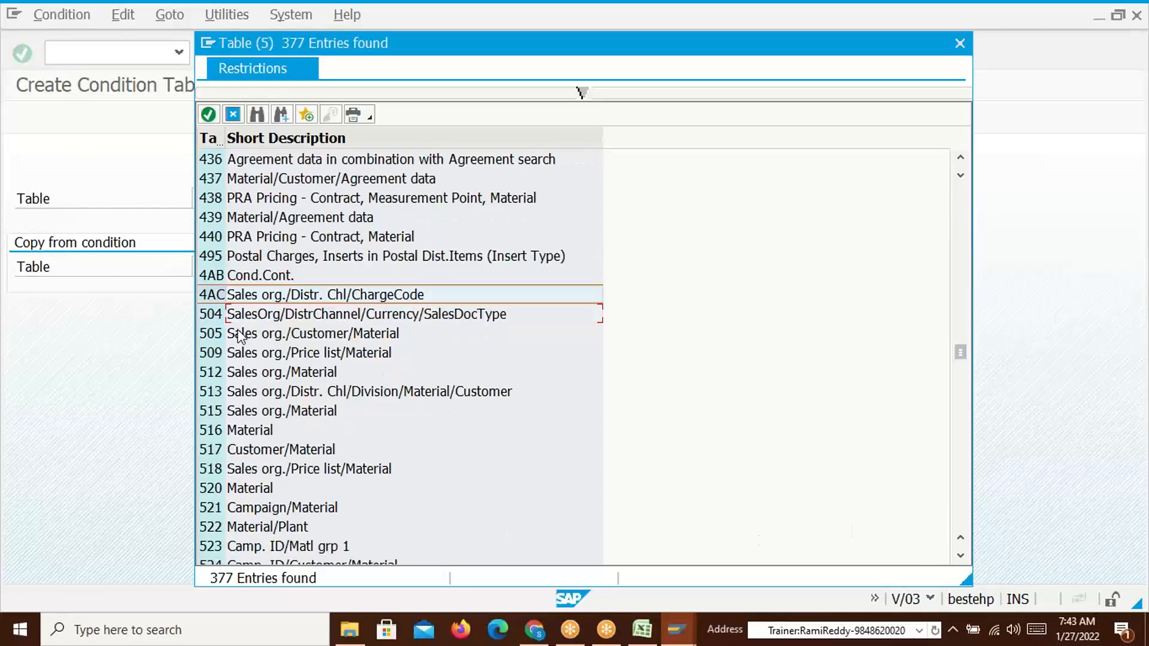
pyautogui.scroll(-20, 241, 335)
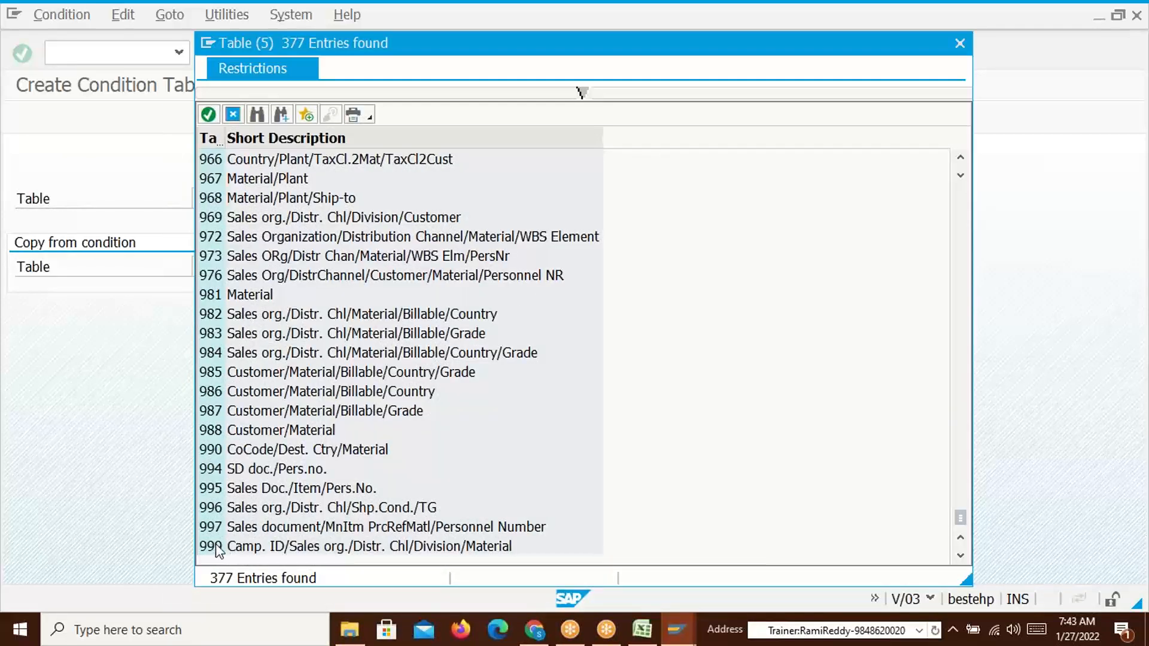
pyautogui.scroll(20, 238, 394)
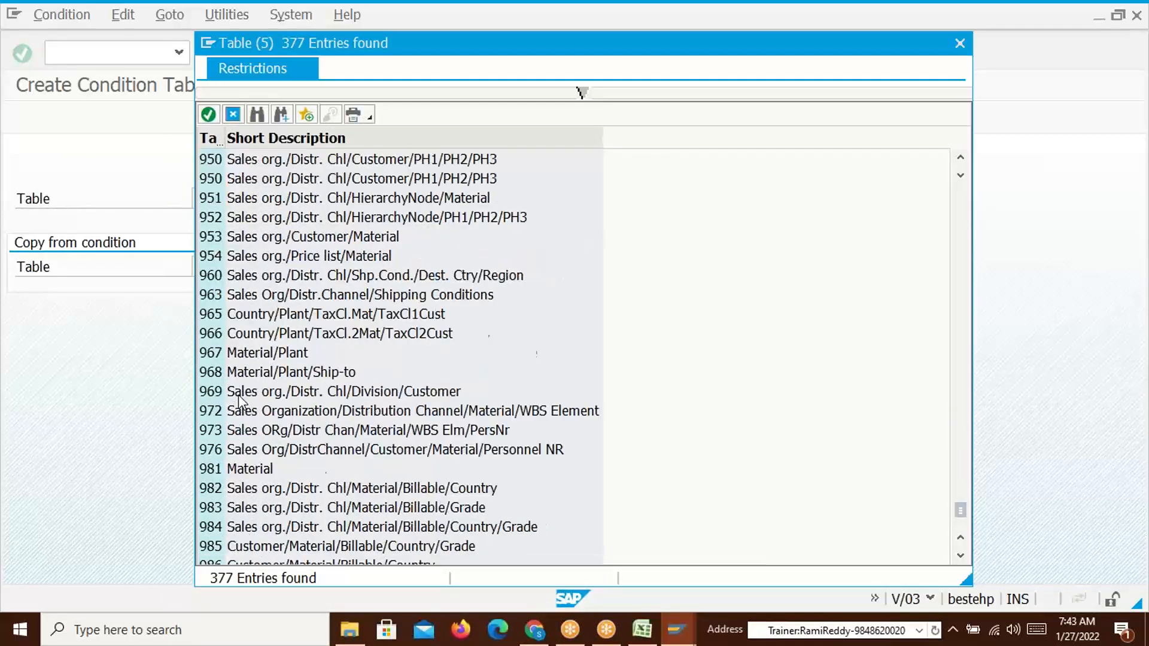
pyautogui.scroll(20, 239, 394)
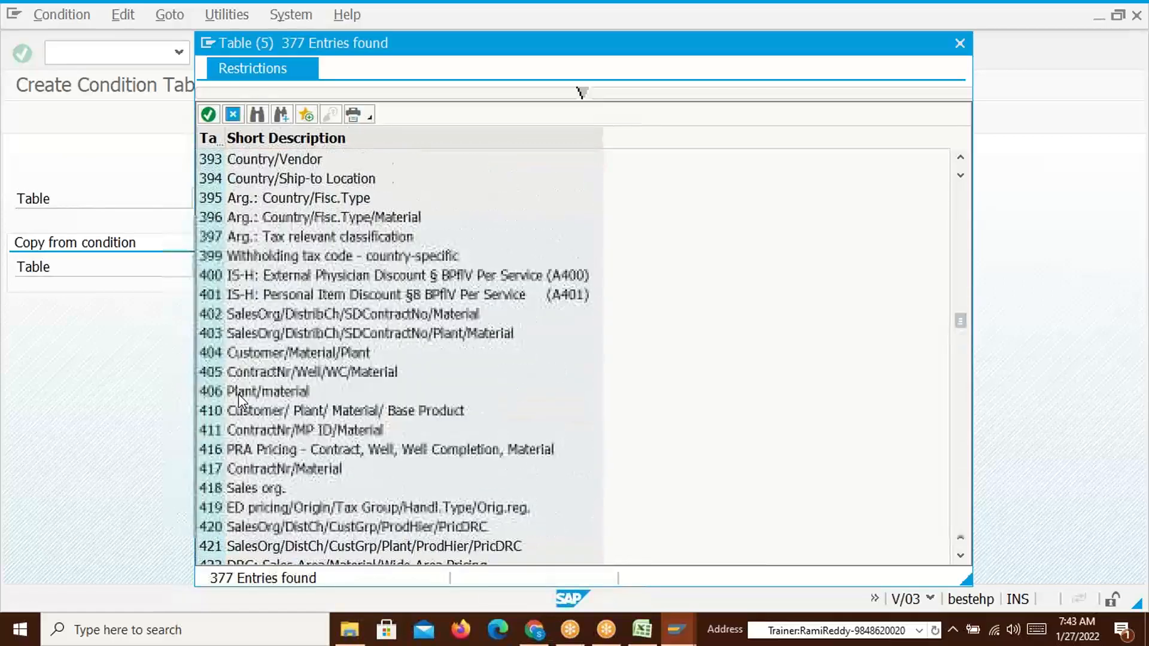
pyautogui.scroll(15, 793, 163)
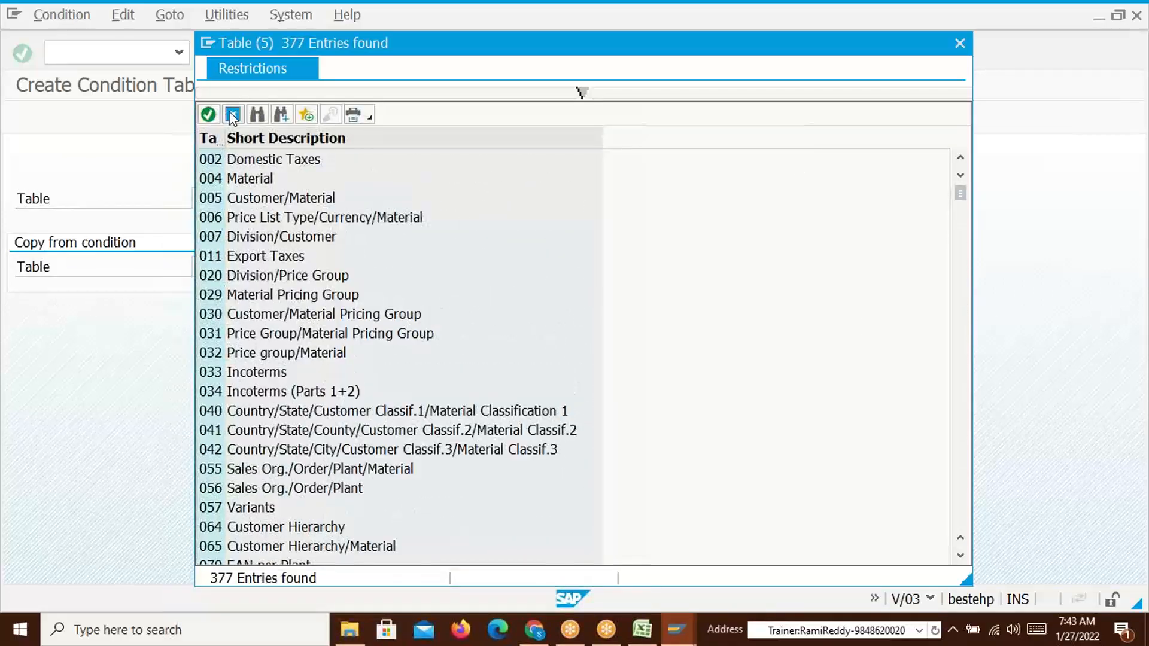
pyautogui.click(233, 115)
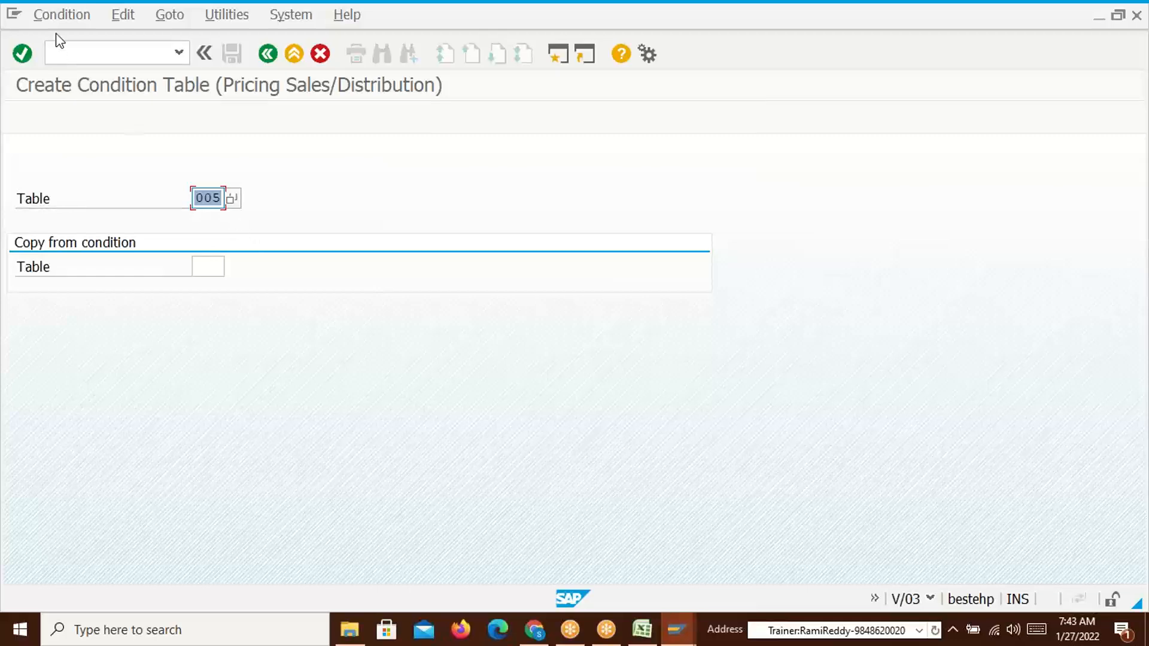
# Switch to Condition > Display and open condition table 005
pyautogui.click(55, 18)
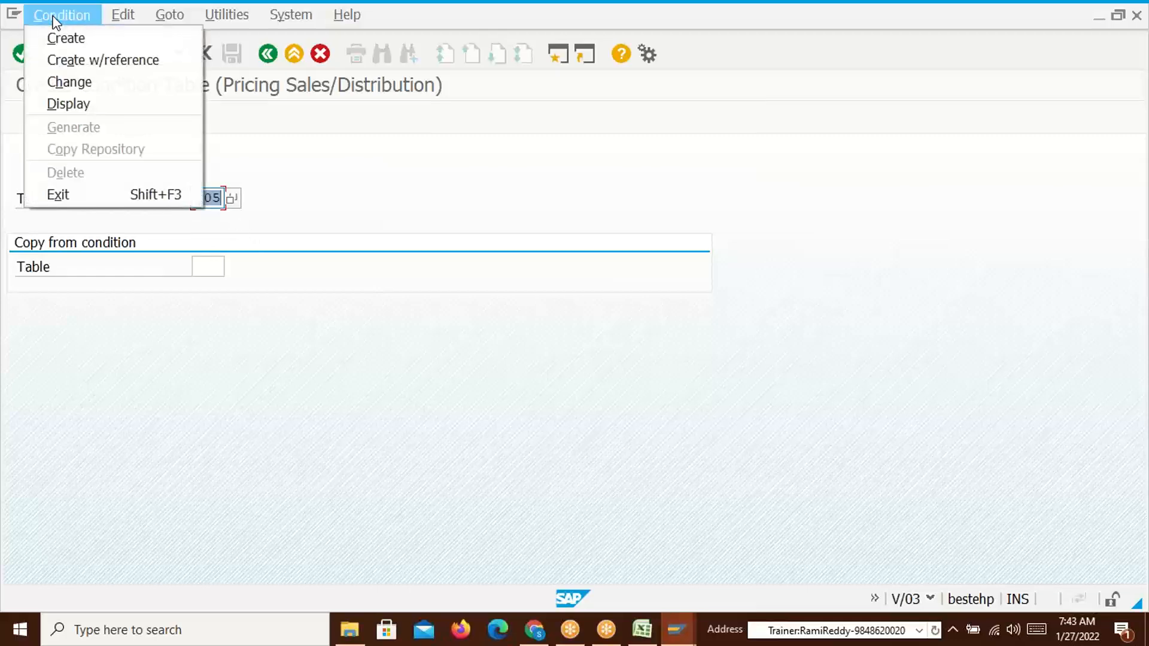
pyautogui.click(69, 105)
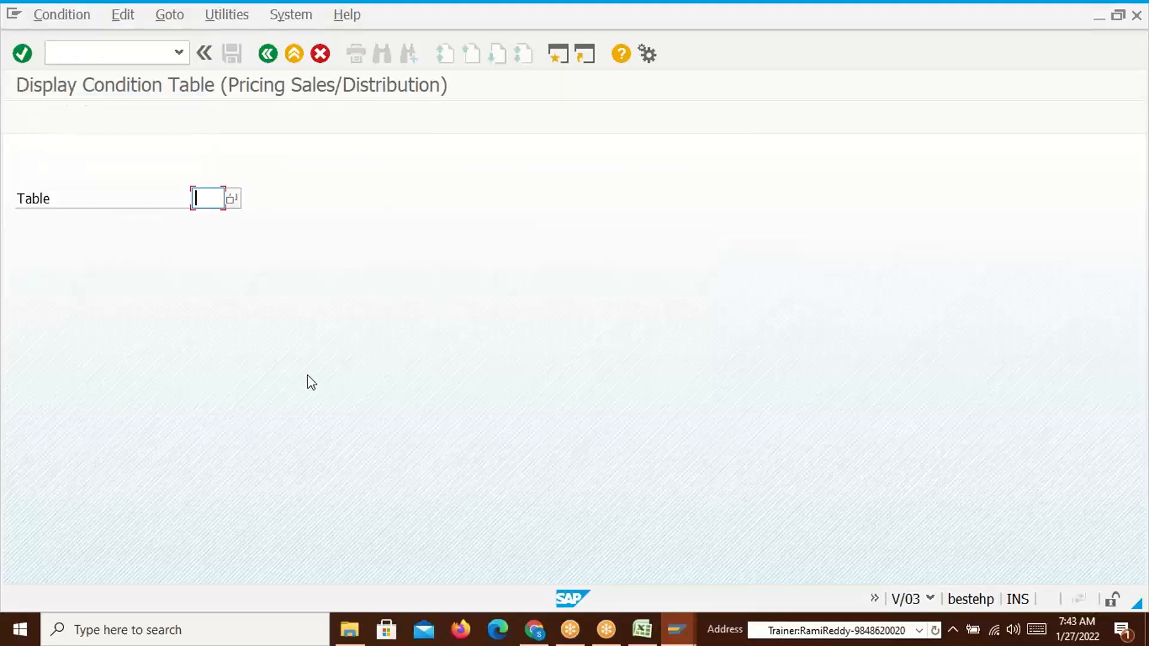
pyautogui.write('005')
pyautogui.press('Return')
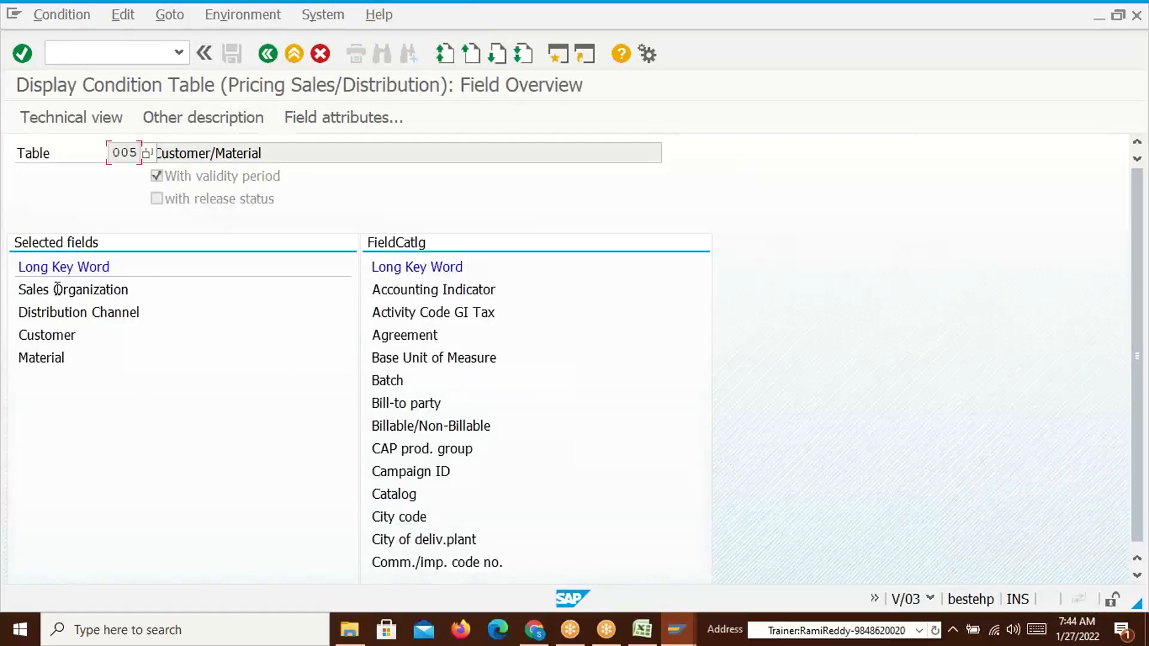
# Point out the Sales Organization, Distribution Channel, Customer and Material fields of table 005
pyautogui.moveTo(18, 290); pyautogui.dragTo(138, 290)
pyautogui.click(138, 290)
pyautogui.moveTo(19, 312); pyautogui.dragTo(156, 311)
pyautogui.click(157, 311)
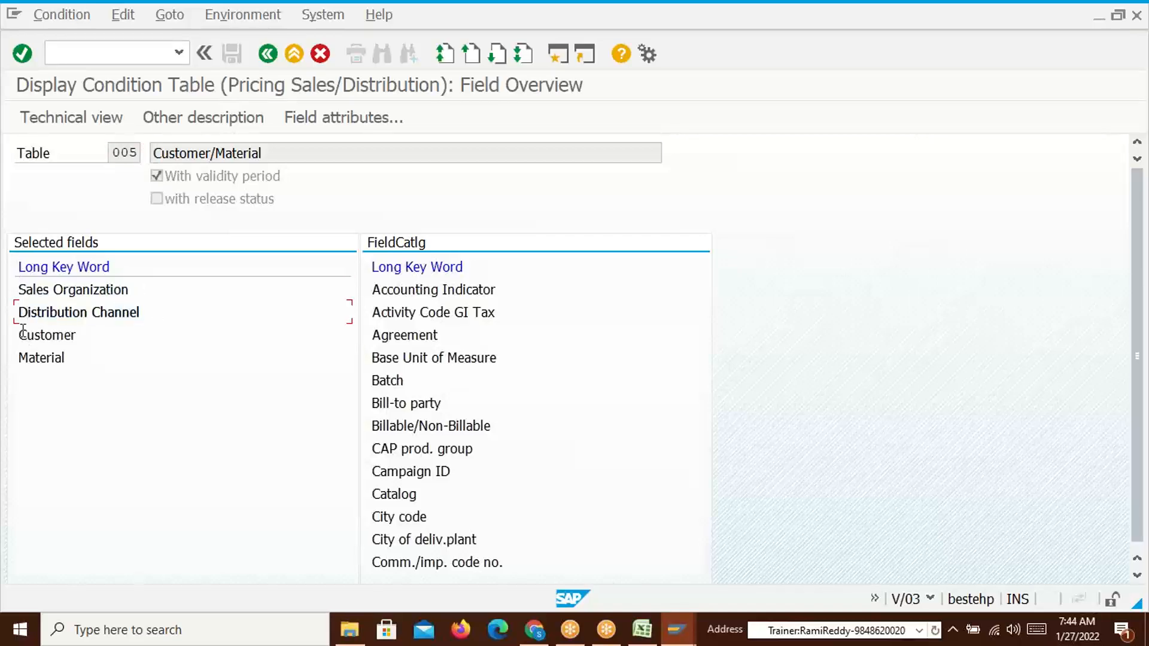
pyautogui.moveTo(23, 335); pyautogui.dragTo(72, 333)
pyautogui.click(72, 334)
pyautogui.click(69, 357)
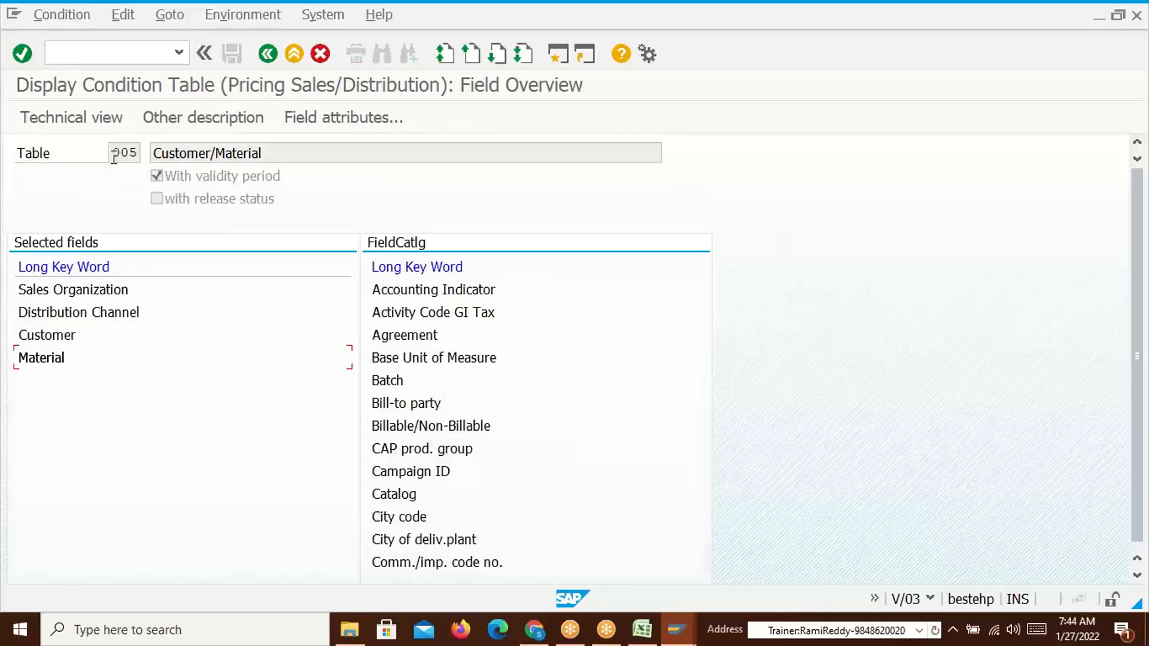
pyautogui.hotkey('alt', 'Tab')
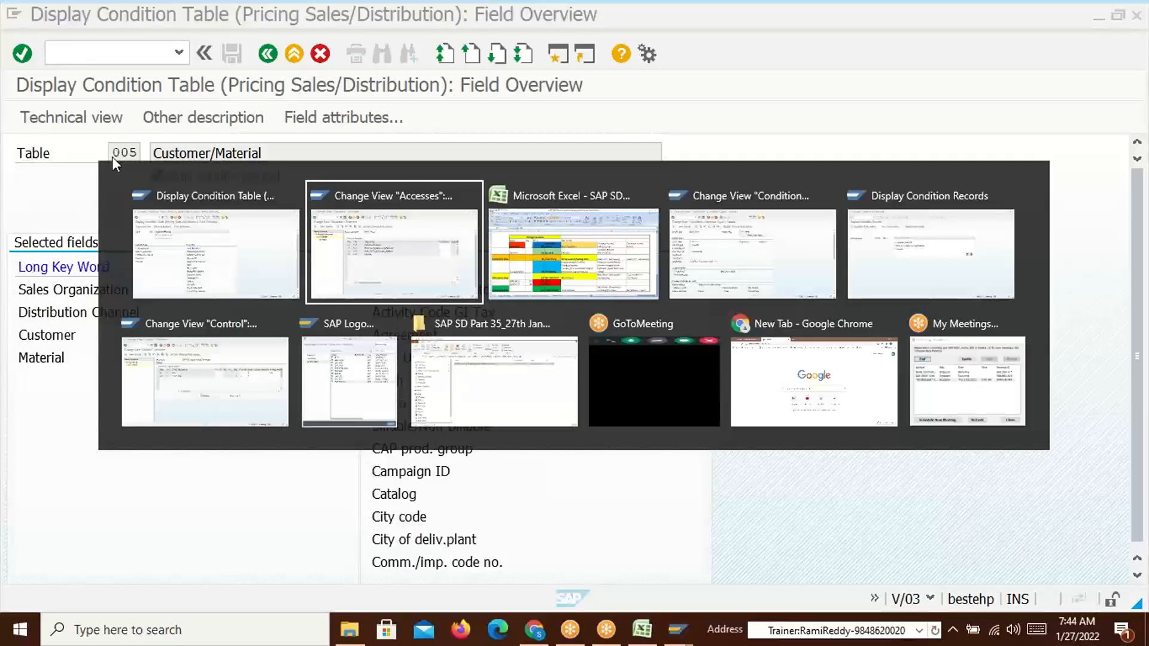
pyautogui.hotkey('alt', 'Tab')
pyautogui.hotkey('alt', 'Tab')
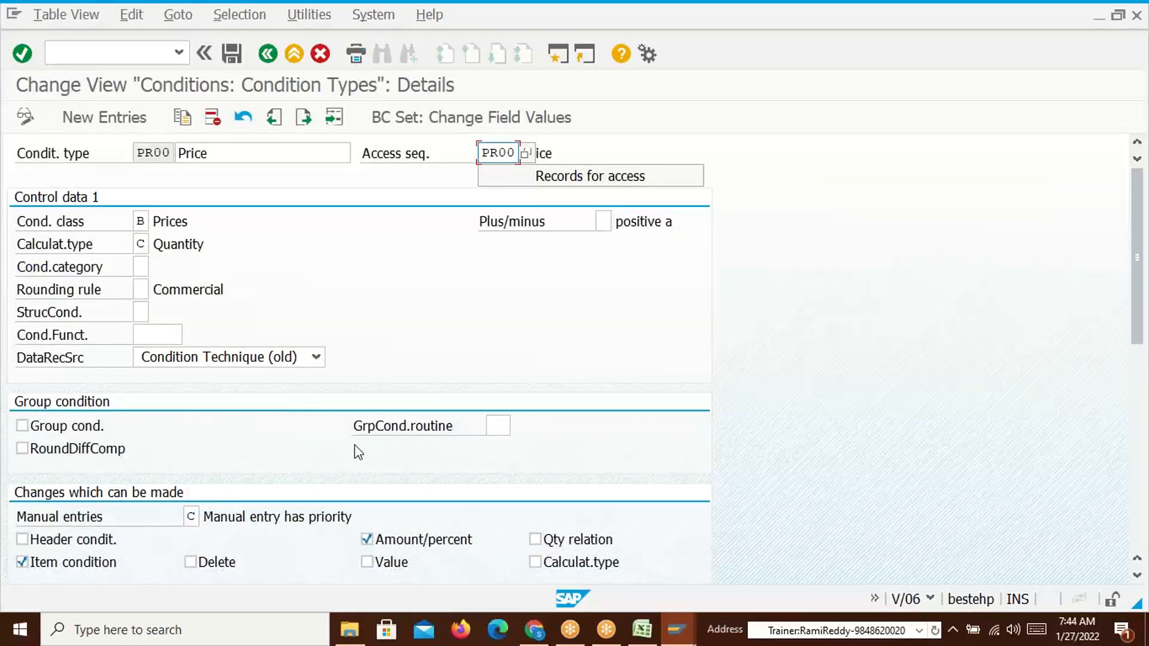
pyautogui.hotkey('alt', 'Tab')
pyautogui.hotkey('alt', 'Tab')
pyautogui.hotkey('alt', 'Tab')
pyautogui.hotkey('alt', 'Tab')
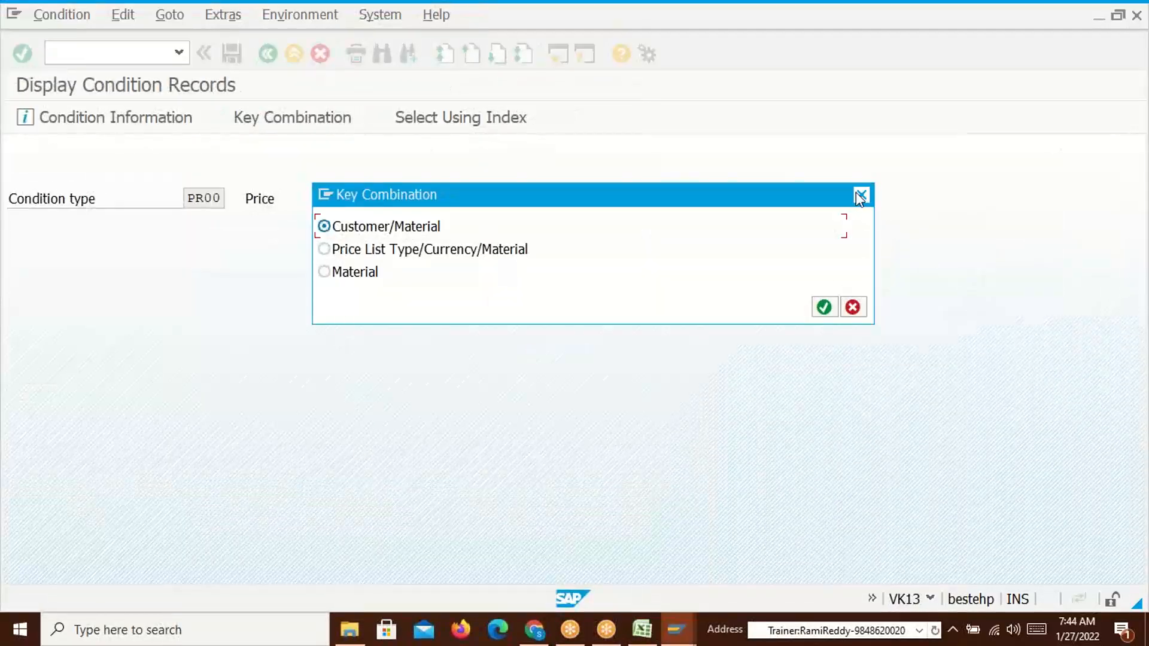
pyautogui.click(862, 193)
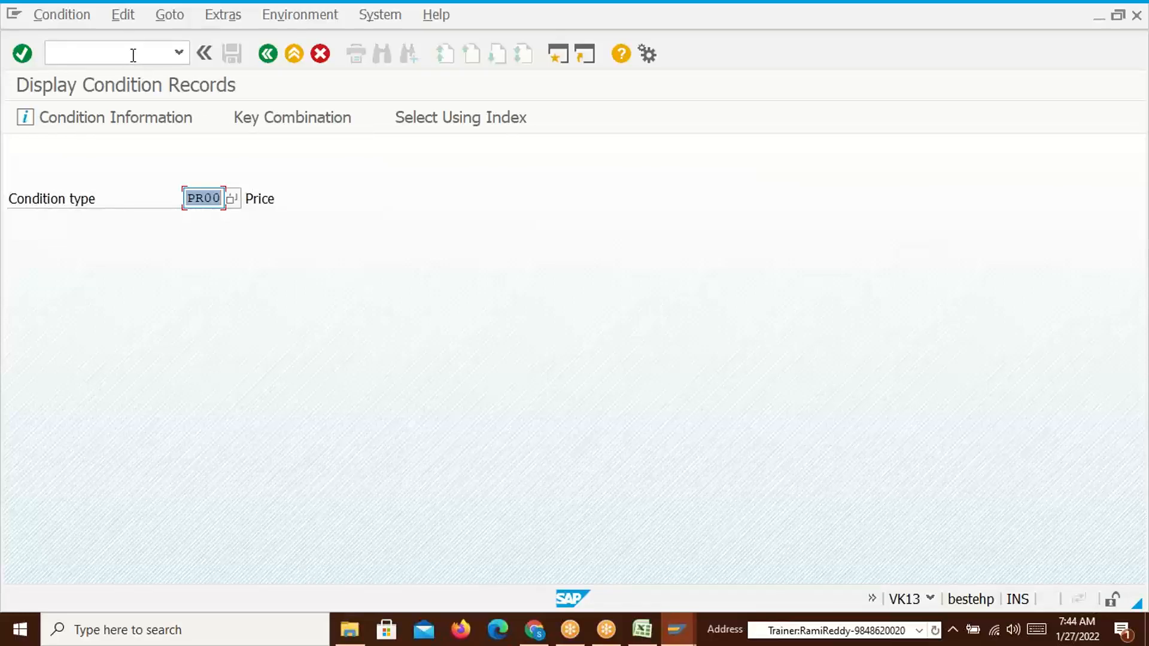
pyautogui.hotkey('alt', 'Tab')
pyautogui.hotkey('alt', 'Tab')
pyautogui.hotkey('alt', 'Tab')
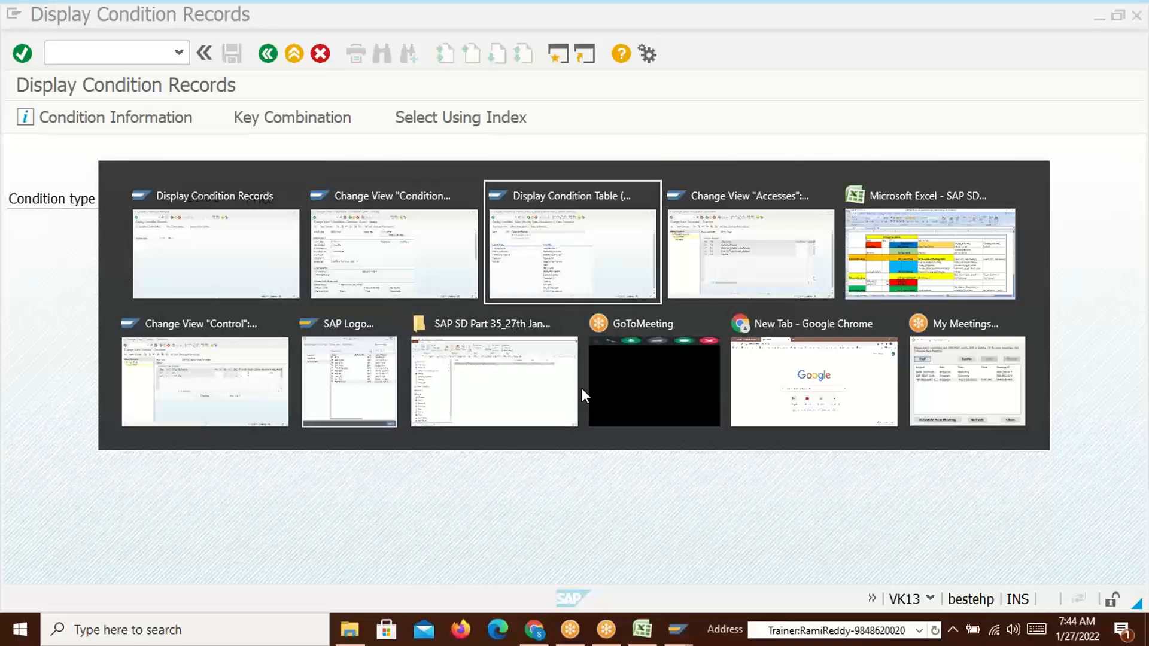
pyautogui.hotkey('alt', 'Tab')
pyautogui.hotkey('alt', 'Tab')
pyautogui.hotkey('alt', 'Tab')
pyautogui.hotkey('alt', 'Tab')
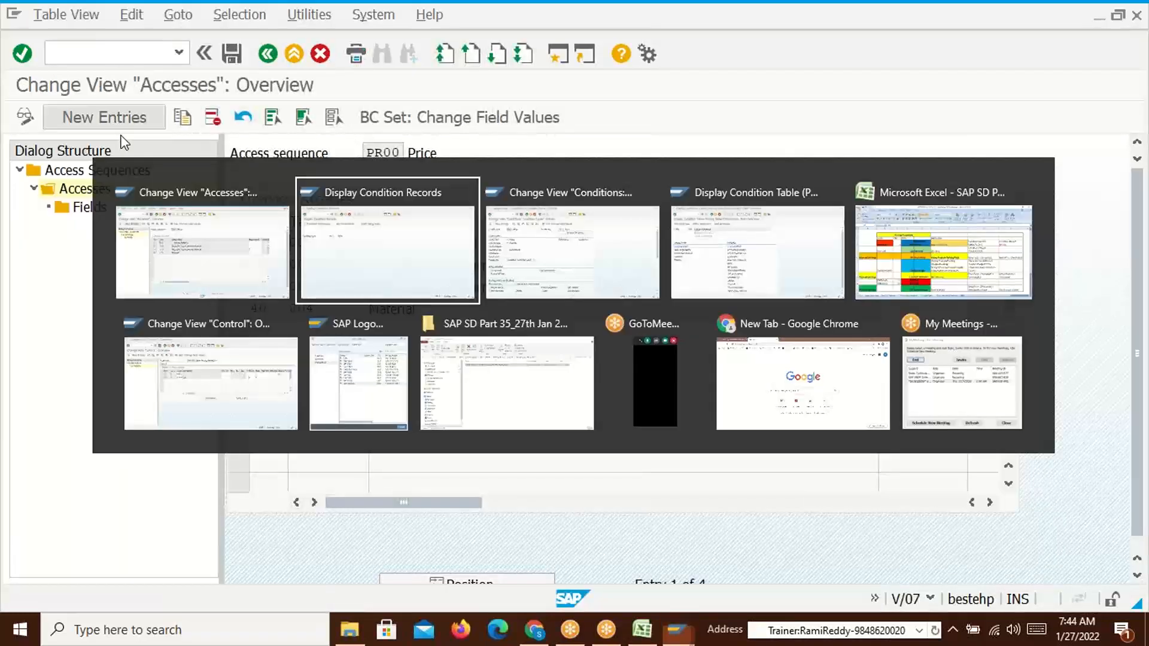
pyautogui.hotkey('alt', 'Tab')
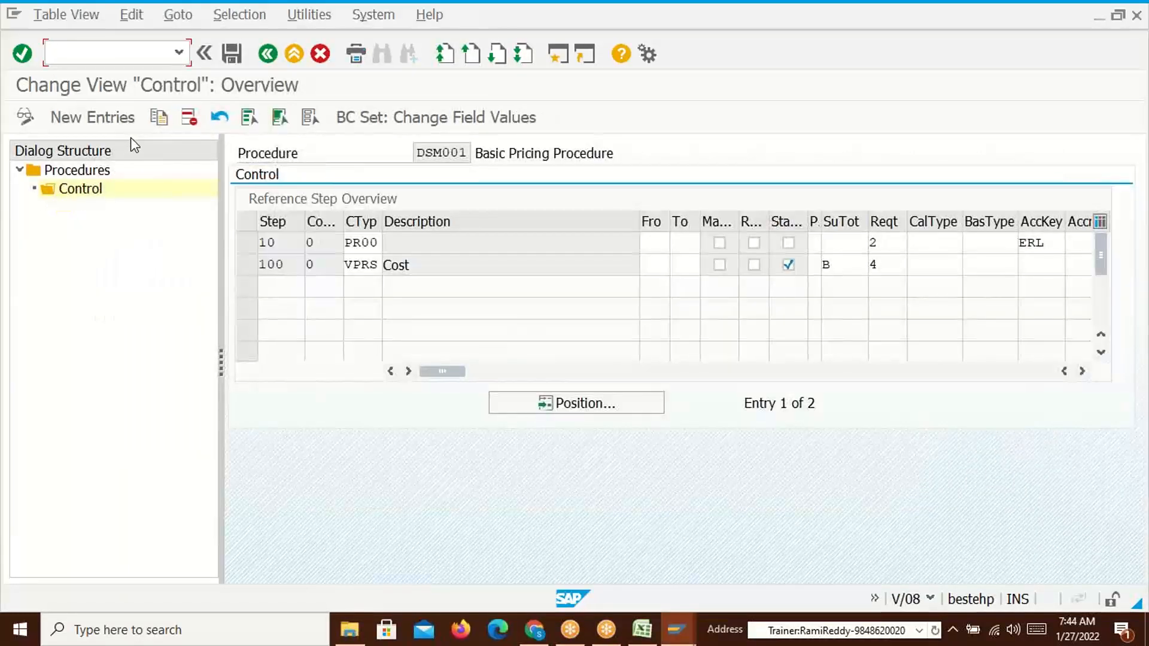
pyautogui.hotkey('alt', 'Tab')
pyautogui.hotkey('alt', 'Tab')
pyautogui.hotkey('alt', 'Tab')
pyautogui.hotkey('alt', 'Tab')
pyautogui.hotkey('alt', 'Tab')
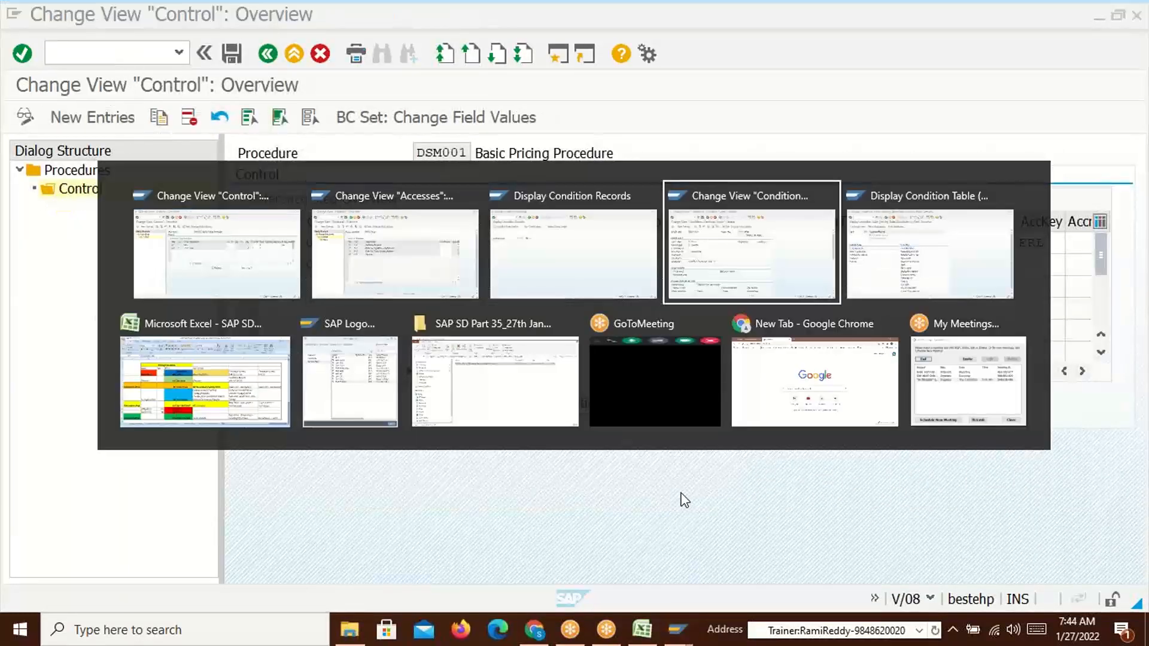
pyautogui.hotkey('alt', 'shift', 'Tab')
pyautogui.hotkey('alt', 'shift', 'Tab')
pyautogui.hotkey('alt', 'shift', 'Tab')
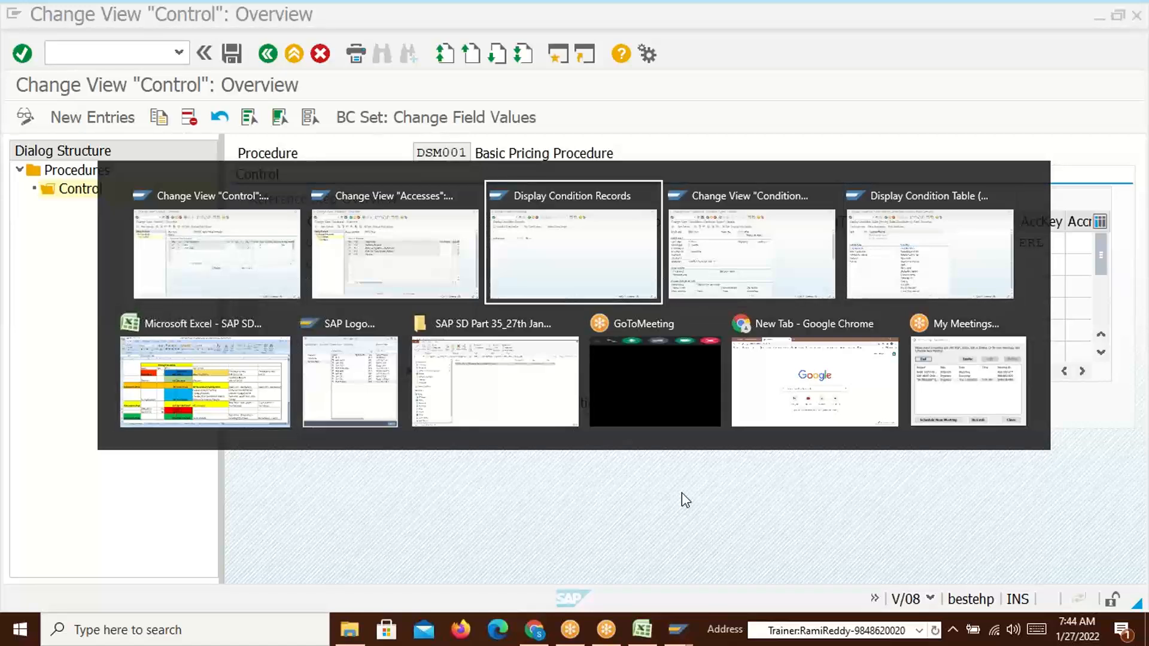
pyautogui.hotkey('alt', 'Tab')
pyautogui.hotkey('alt', 'Tab')
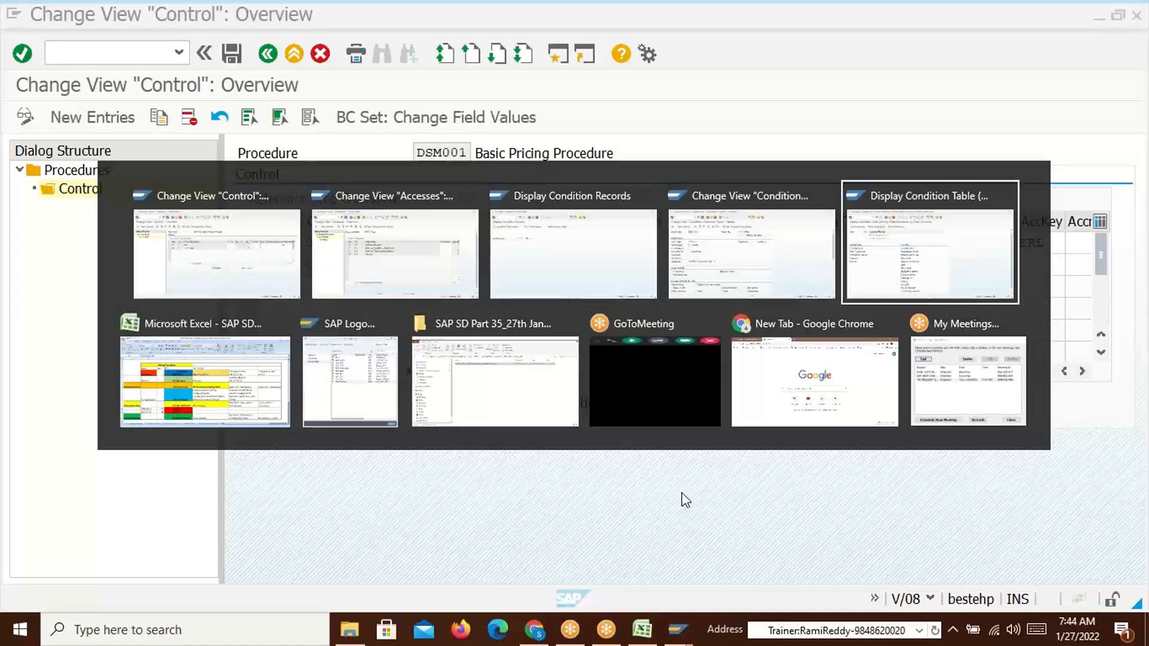
pyautogui.click(112, 59)
pyautogui.write('/o')
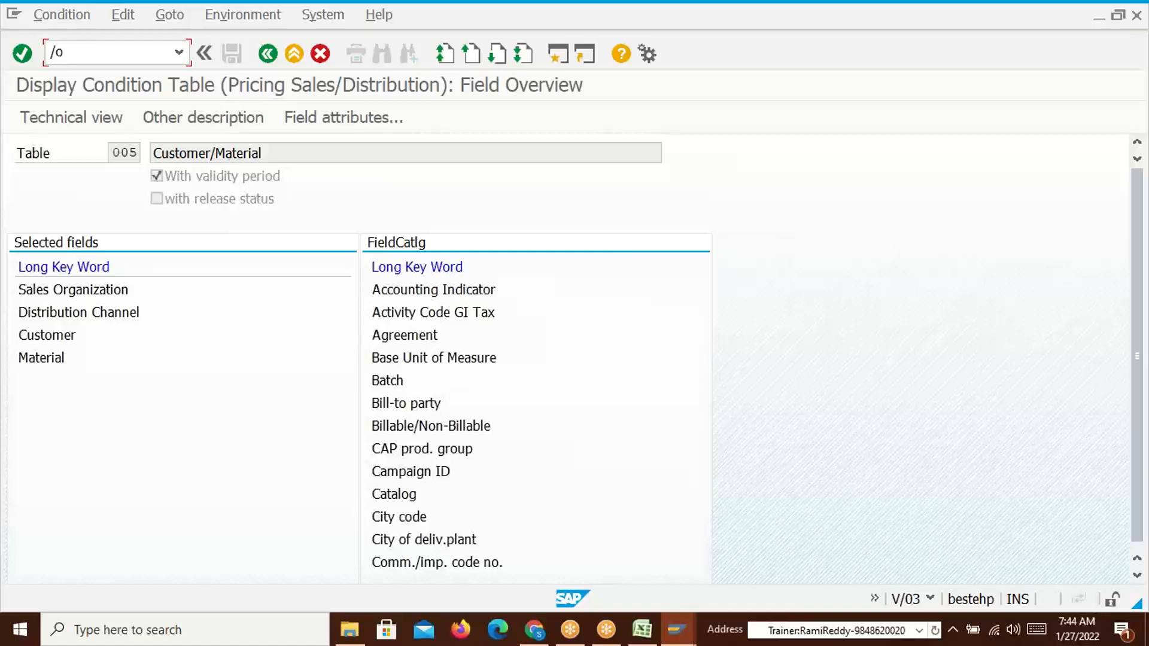
pyautogui.write('se16n')
# In SE16N, list MARD stock for plant P100, storage location SL03
pyautogui.press('Return')
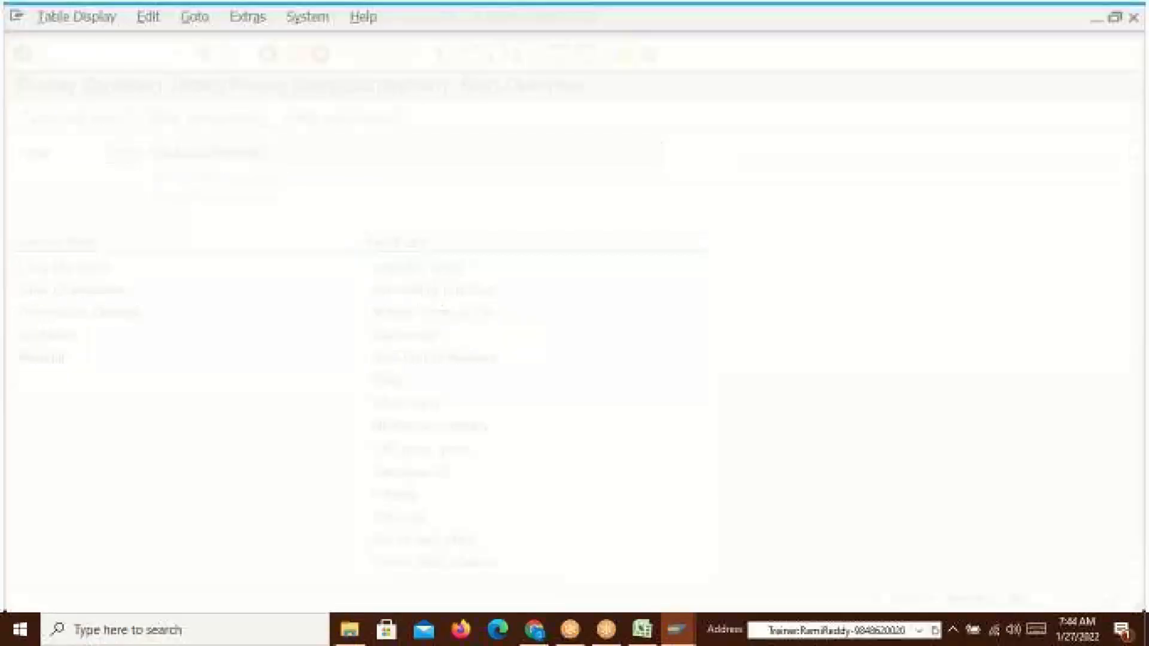
pyautogui.write('MARD')
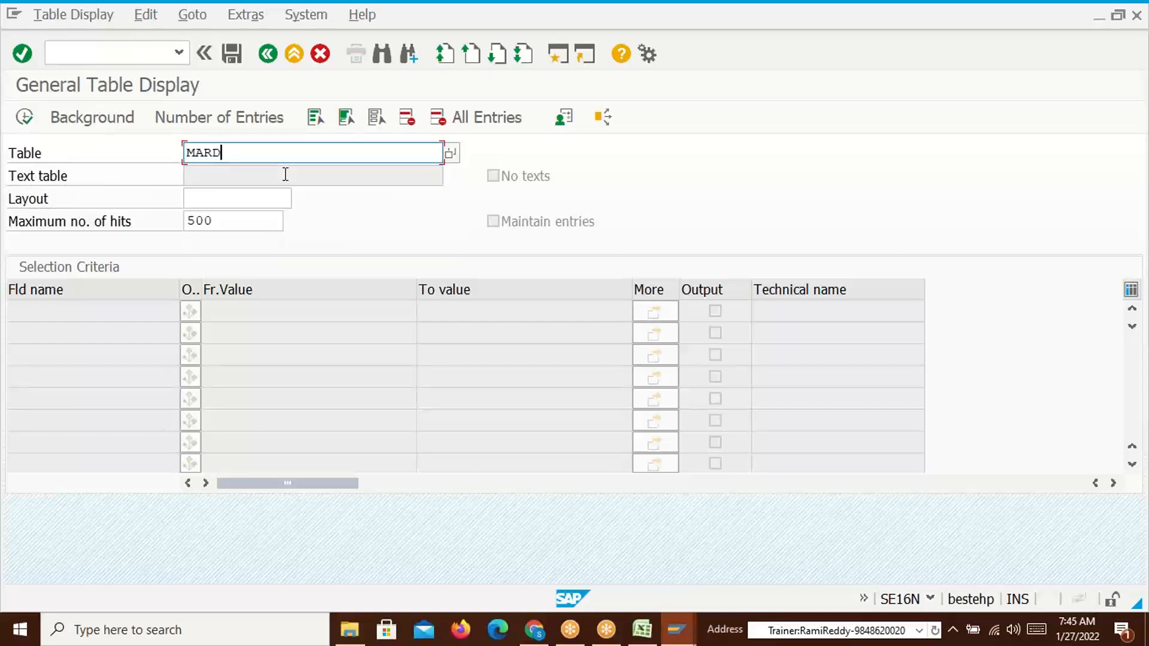
pyautogui.press('Return')
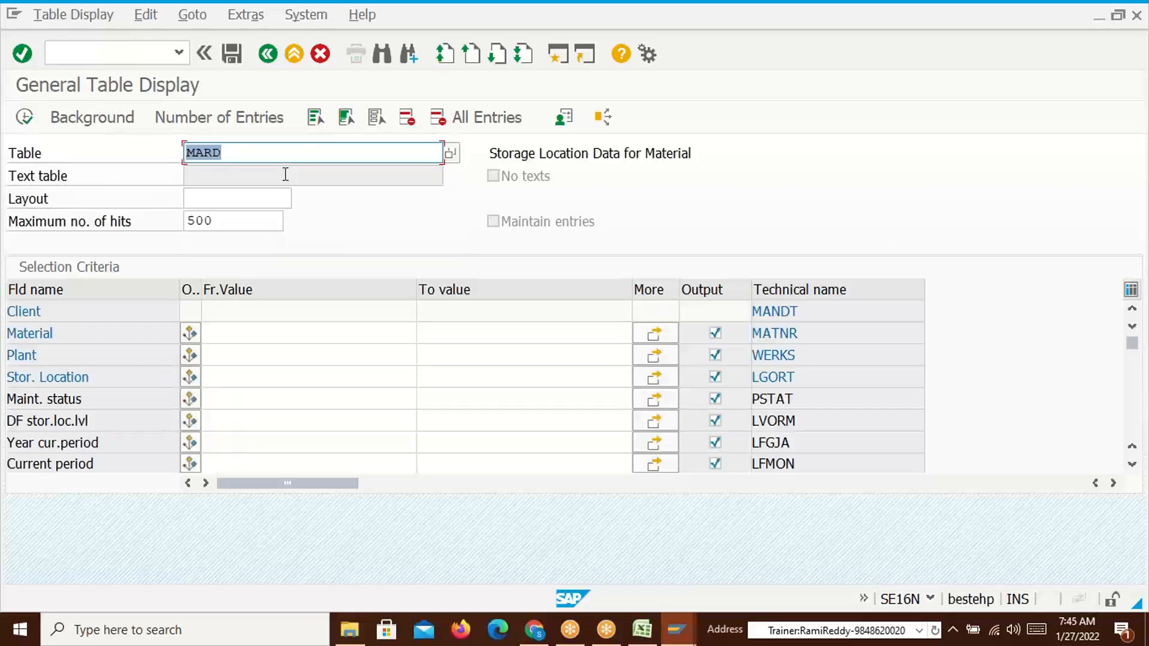
pyautogui.click(246, 355)
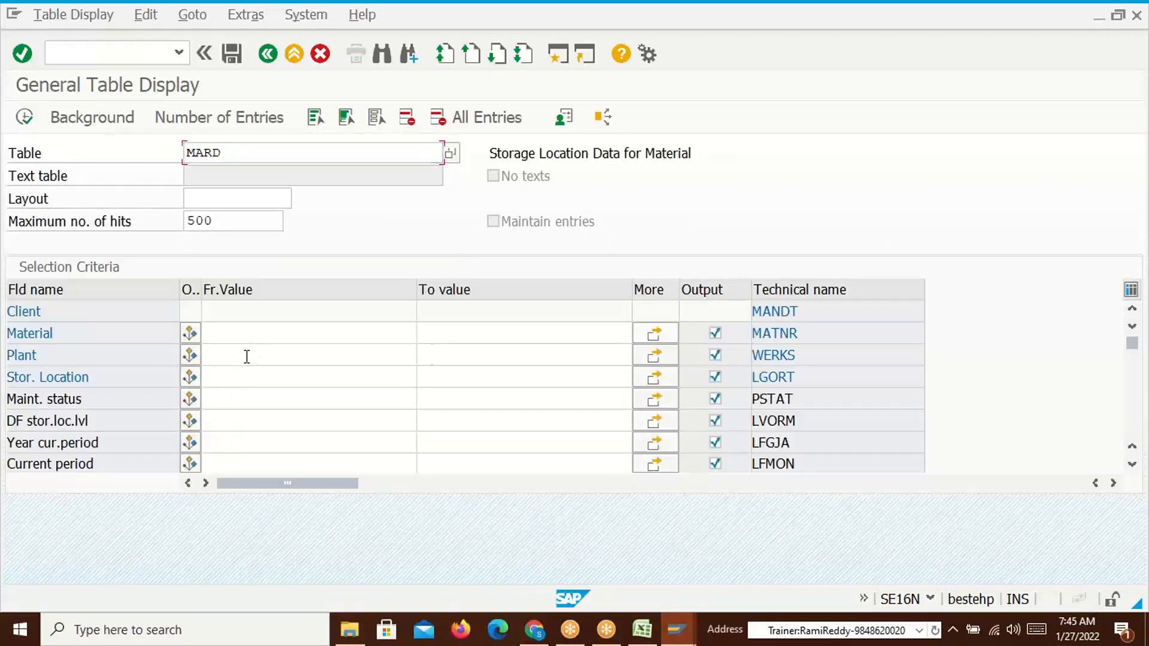
pyautogui.click(236, 354)
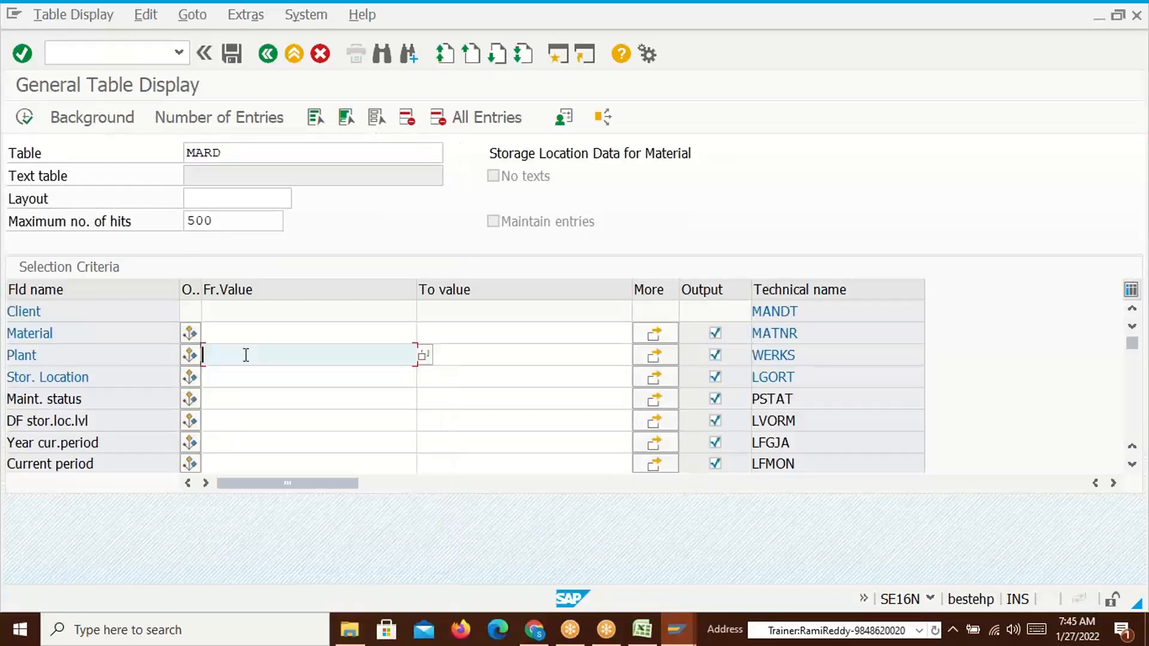
pyautogui.write('P100')
pyautogui.click(235, 383)
pyautogui.write('SL03')
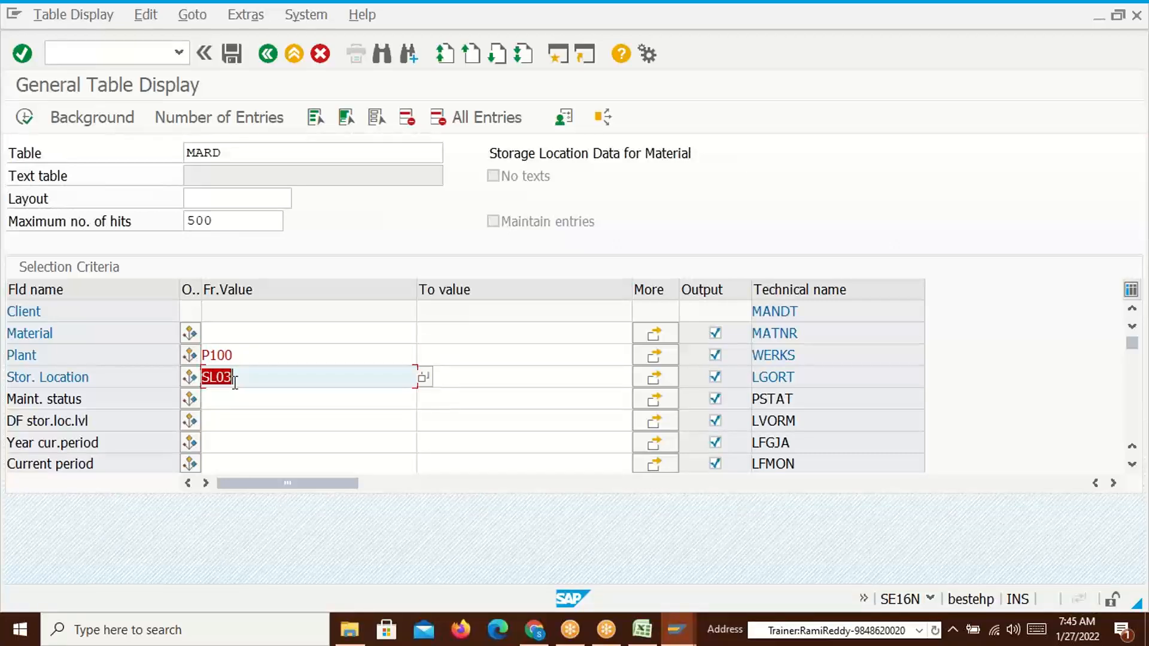
pyautogui.click(25, 119)
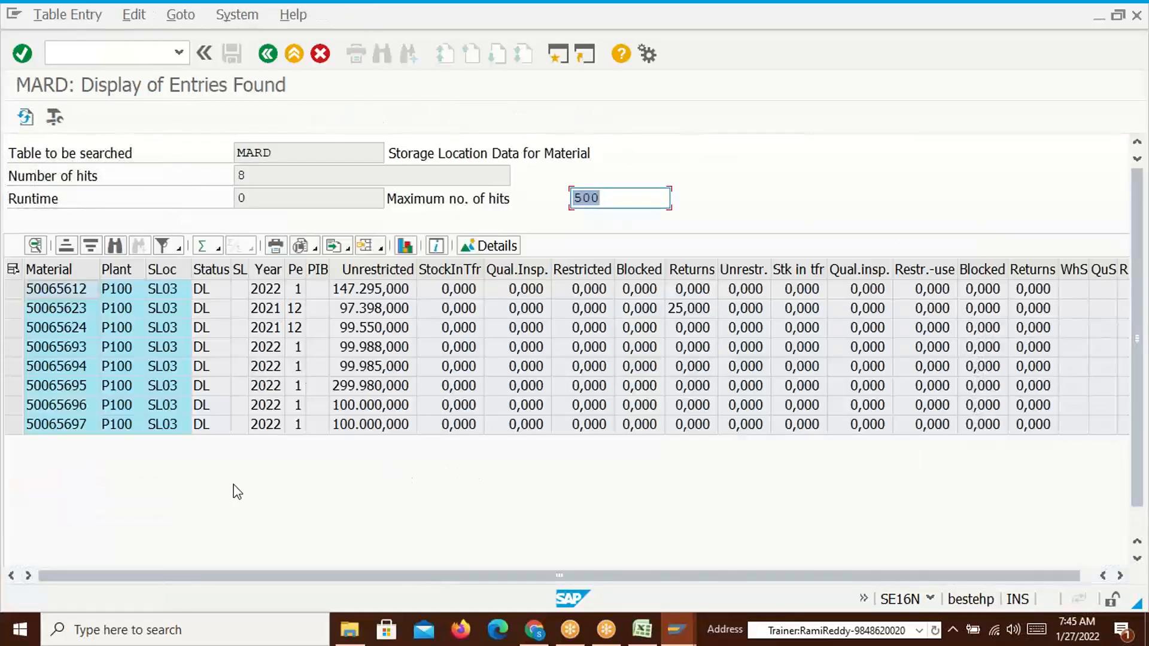
# Point out material 50065623 in the results, then cycle back to the other SAP windows
pyautogui.click(56, 313)
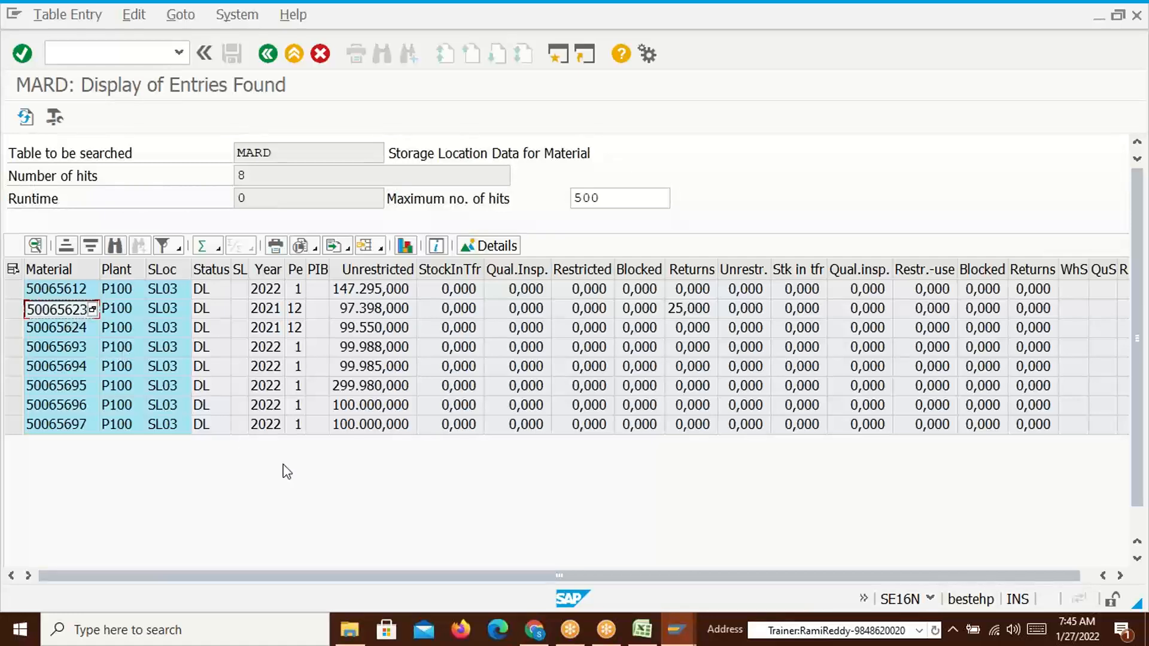
pyautogui.hotkey('alt', 'Tab')
pyautogui.hotkey('alt', 'Tab')
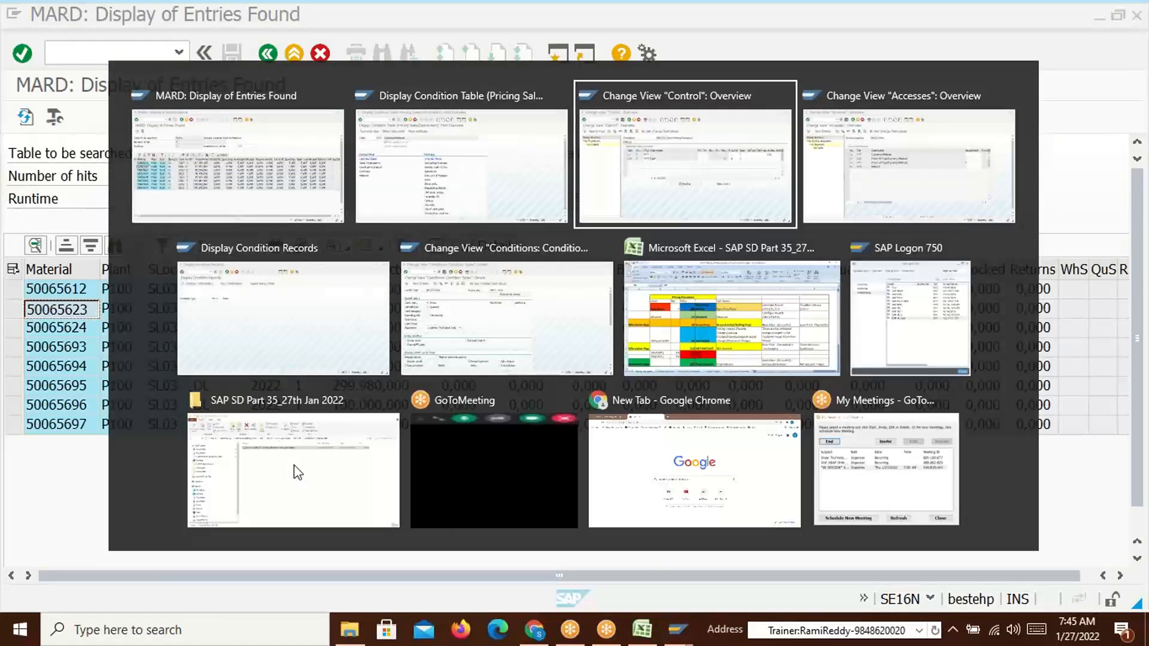
pyautogui.hotkey('alt', 'Tab')
pyautogui.hotkey('alt', 'Tab')
pyautogui.hotkey('alt', 'Tab')
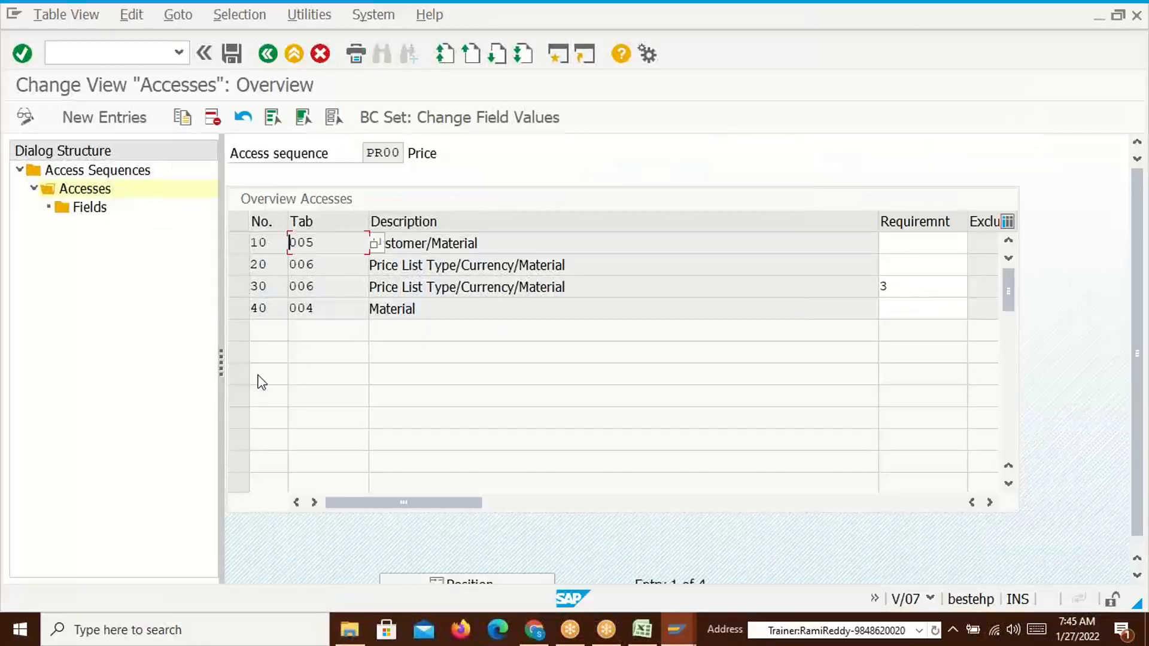
pyautogui.click(310, 286)
pyautogui.hotkey('alt', 'Tab')
pyautogui.hotkey('alt', 'Tab')
pyautogui.hotkey('alt', 'Tab')
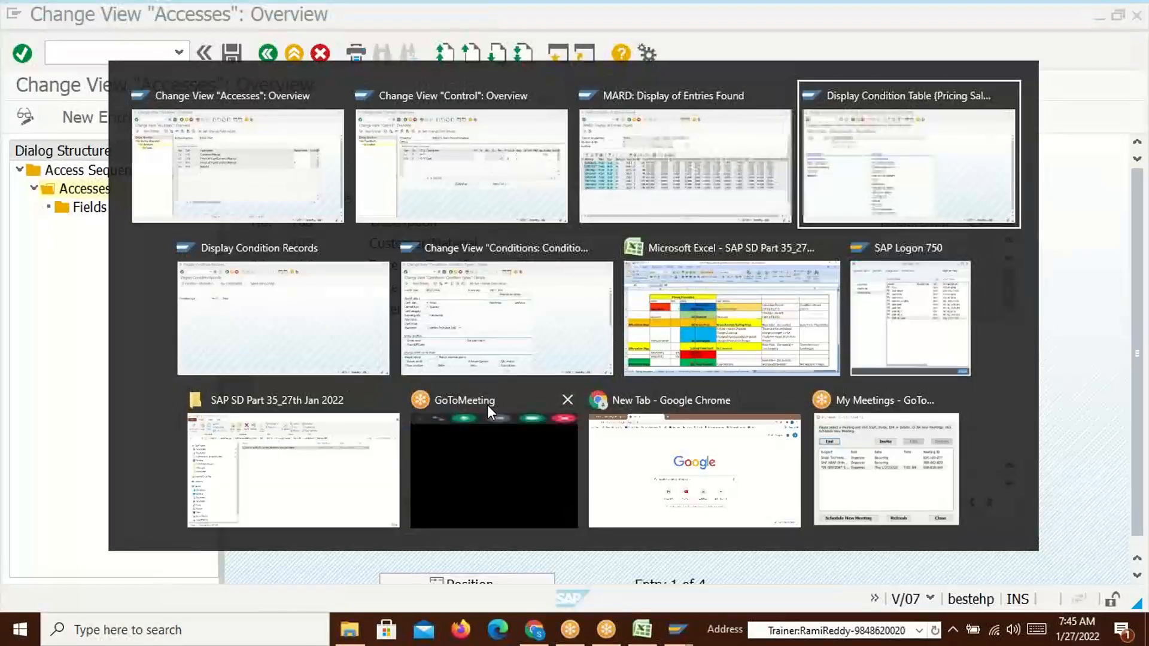
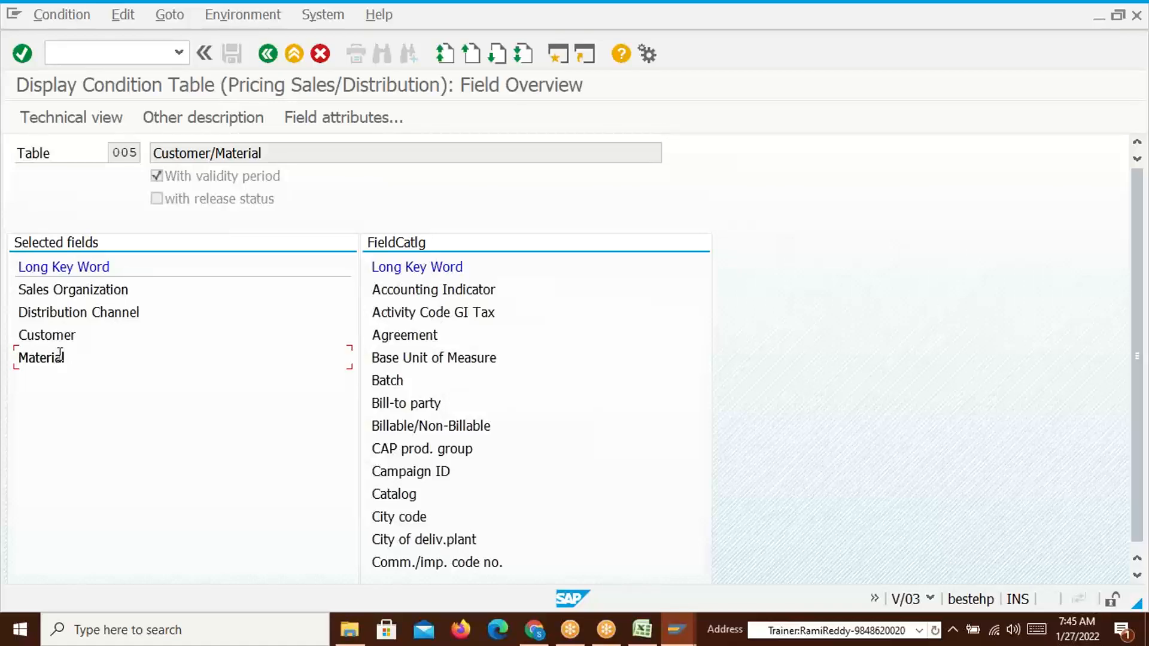
# Cycle through the Accesses, MARD and table 005 windows, ending on VK13 for PR00
pyautogui.hotkey('alt', 'Tab')
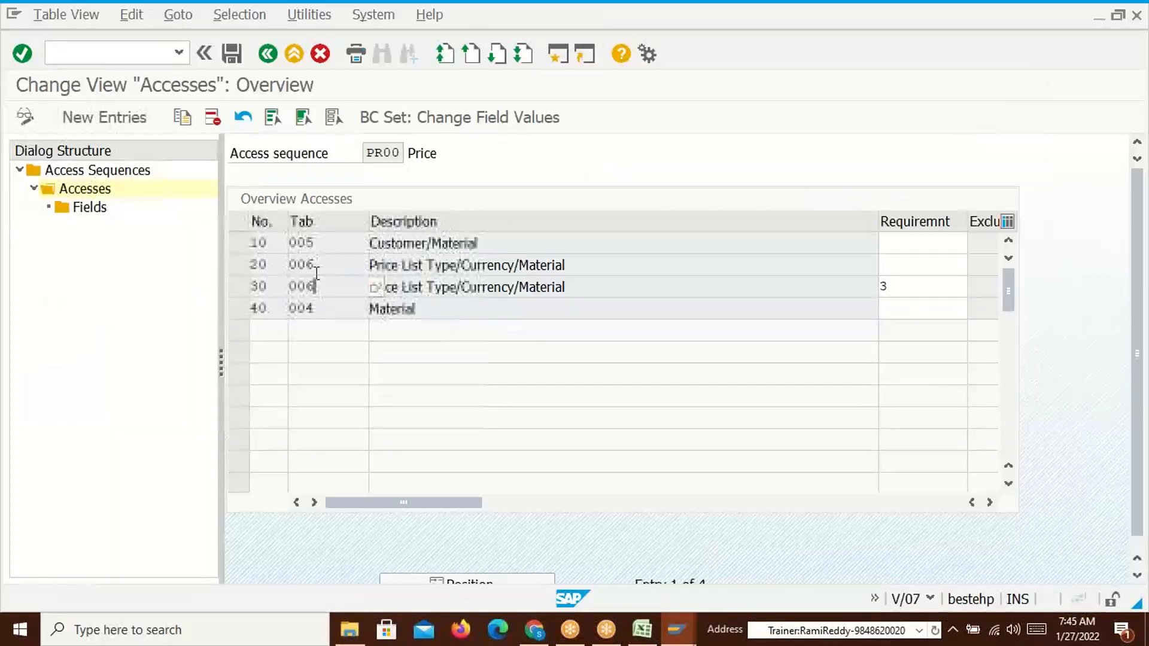
pyautogui.hotkey('alt', 'Tab')
pyautogui.hotkey('alt', 'Tab')
pyautogui.hotkey('alt', 'Tab')
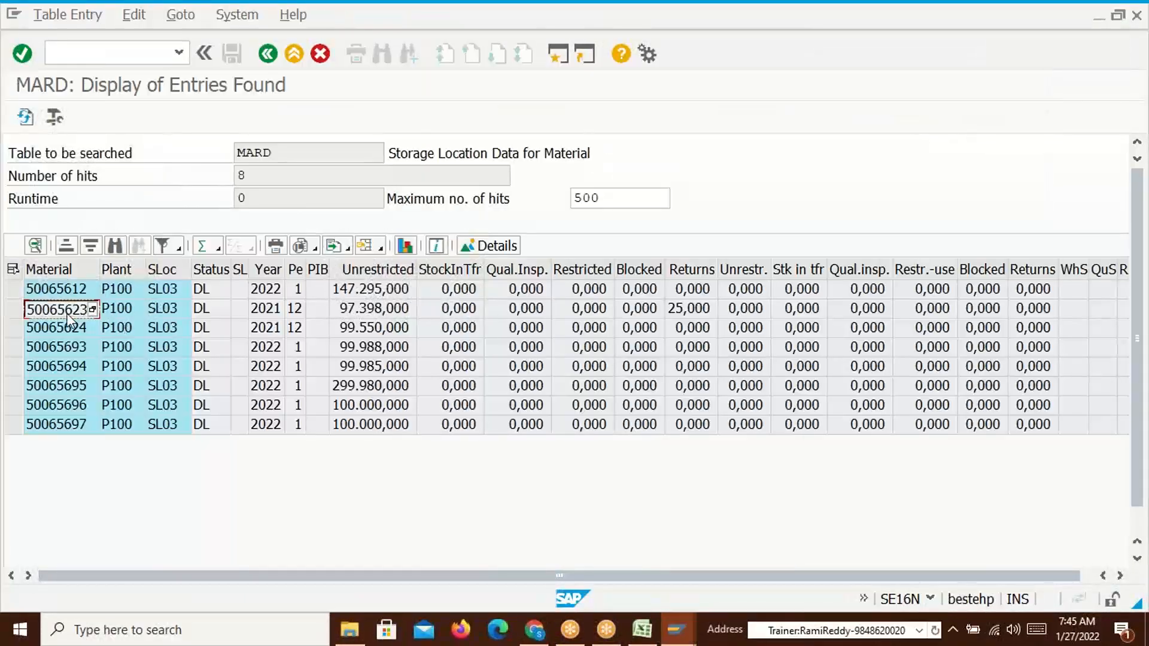
pyautogui.hotkey('alt', 'Tab')
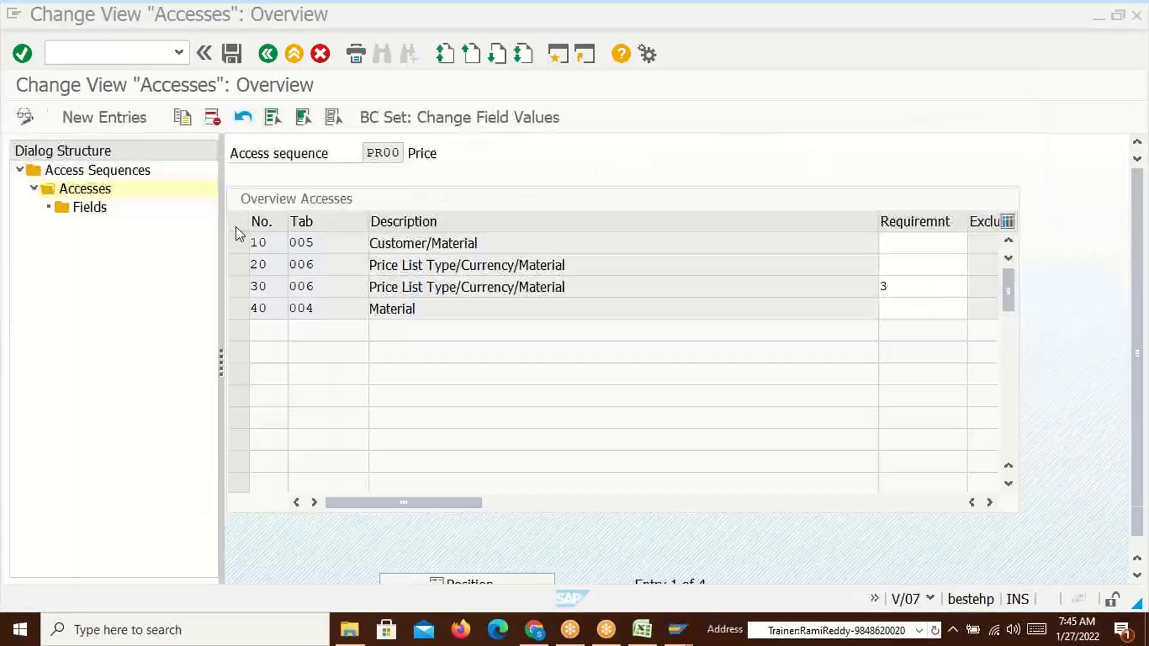
pyautogui.hotkey('alt', 'Tab')
pyautogui.hotkey('alt', 'Tab')
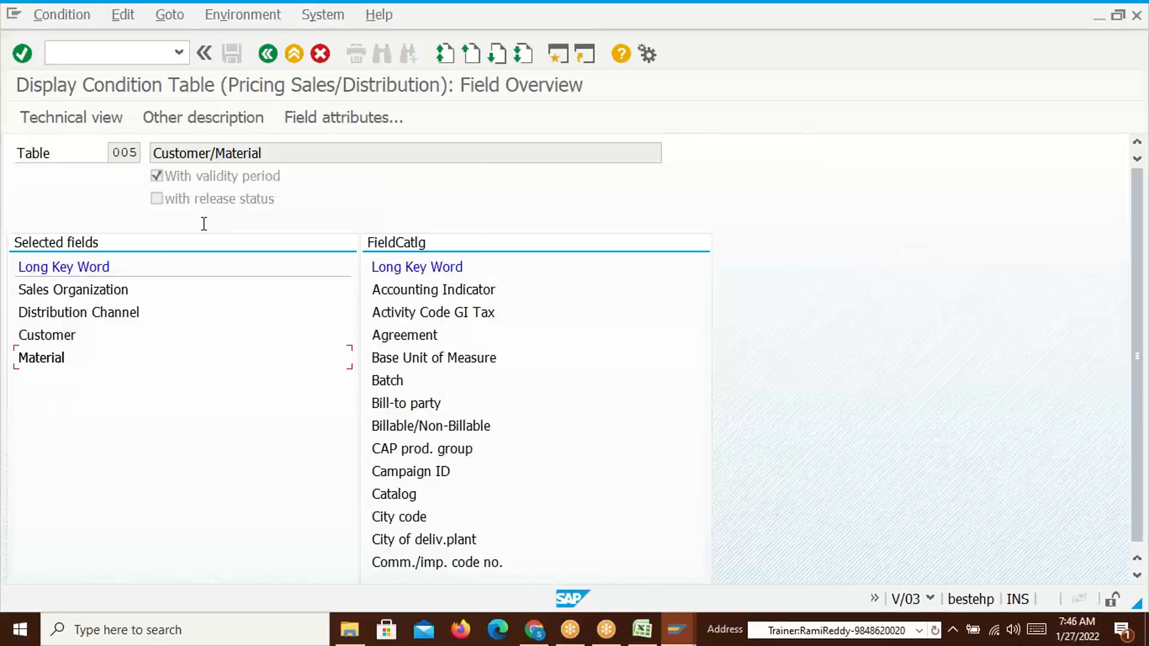
pyautogui.hotkey('alt', 'Tab')
pyautogui.hotkey('alt', 'Tab')
pyautogui.hotkey('alt', 'Tab')
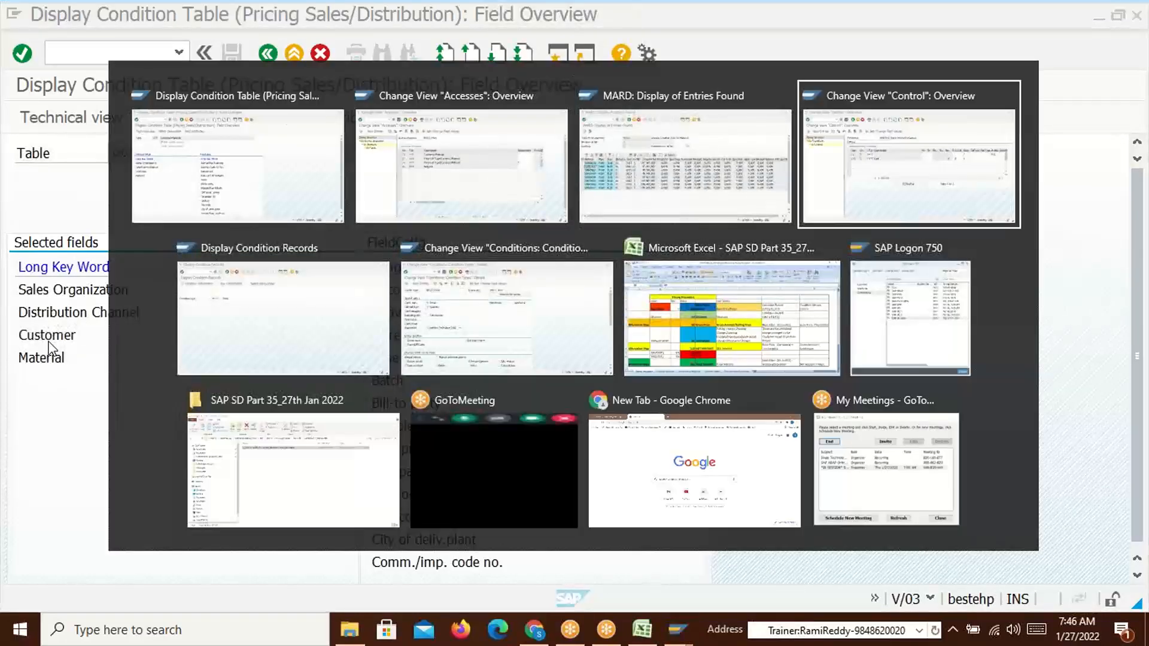
pyautogui.hotkey('alt', 'Tab')
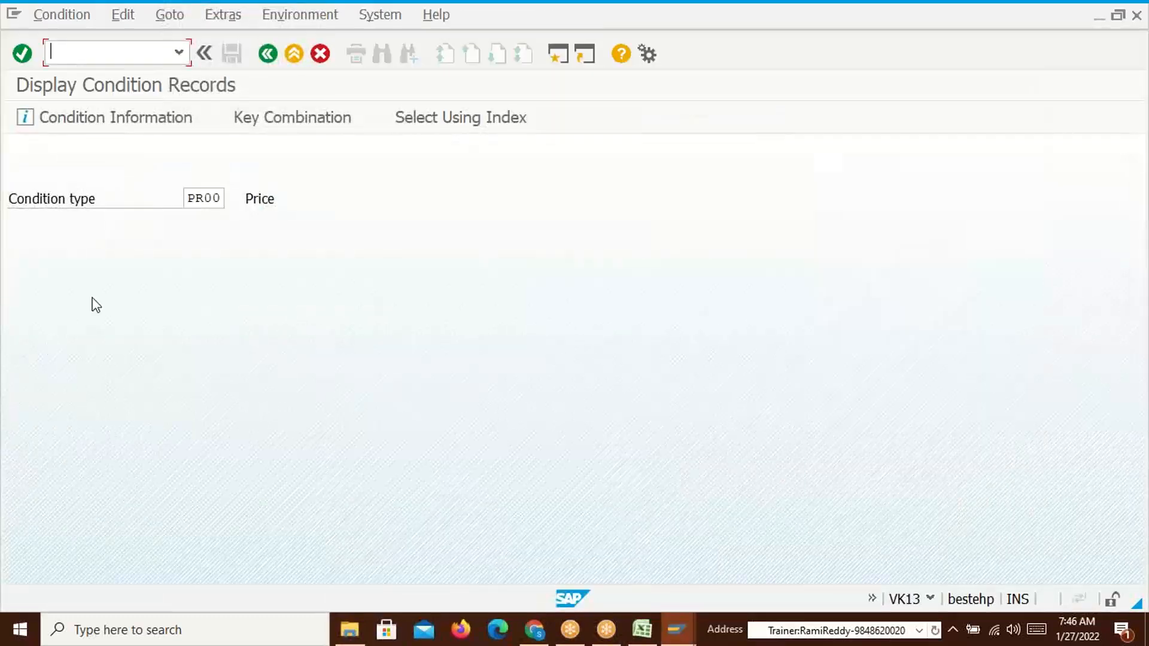
# Start VK11 via /nvk11 with condition type PR00 and bring up the key combination choices
pyautogui.write('/nvk11')
pyautogui.press('Return')
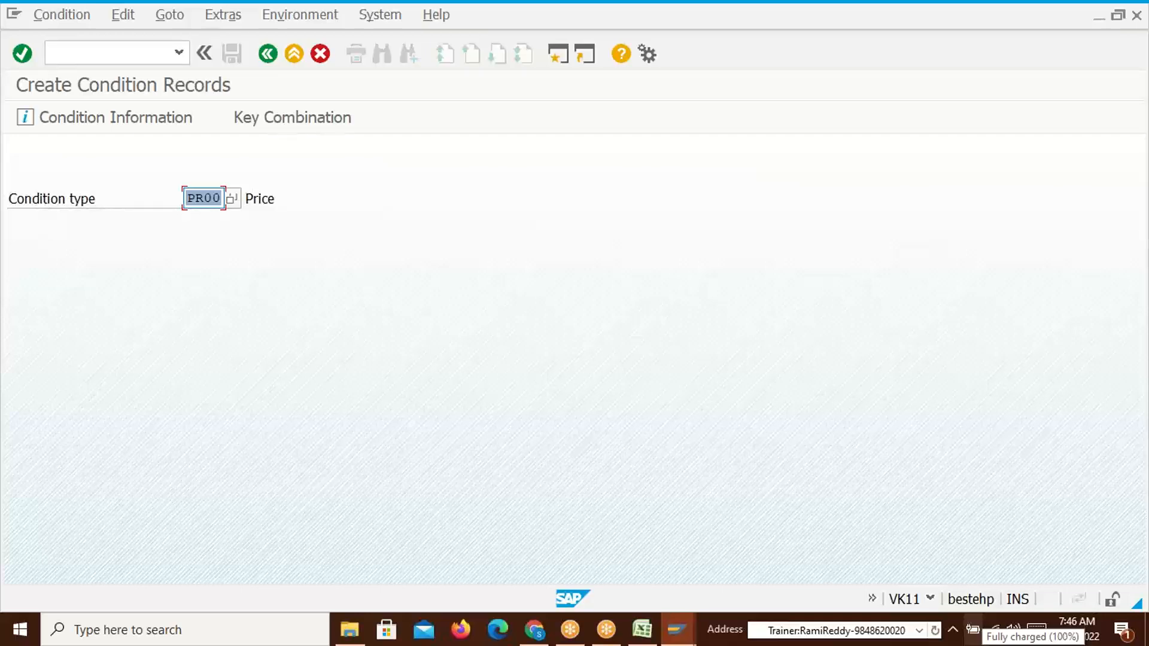
pyautogui.press('Return')
pyautogui.moveTo(356, 292); pyautogui.dragTo(574, 203)
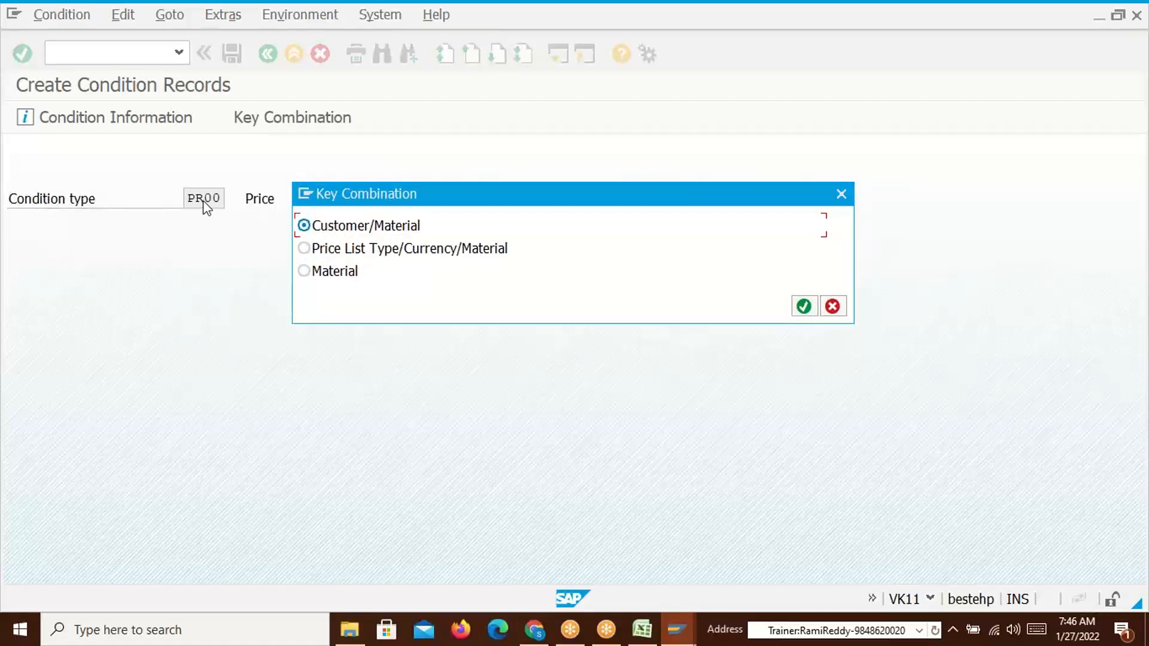
# Check the PR00 condition type's access sequence and its access 10 using table 005
pyautogui.hotkey('alt', 'Tab')
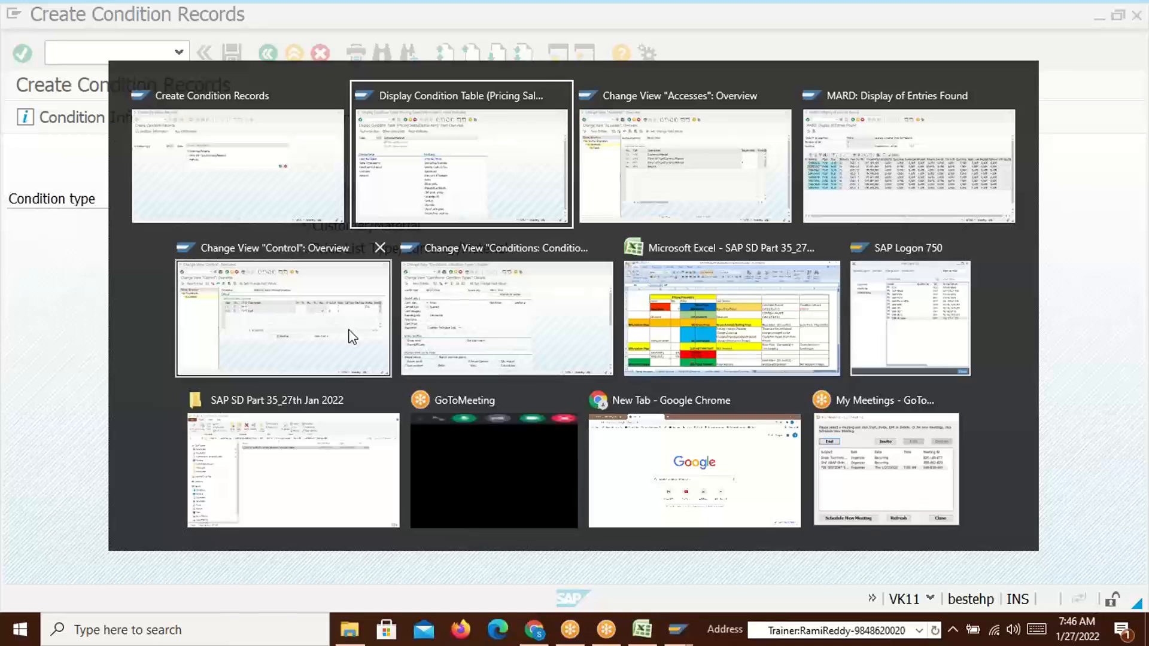
pyautogui.hotkey('alt', 'Tab')
pyautogui.hotkey('alt', 'Tab')
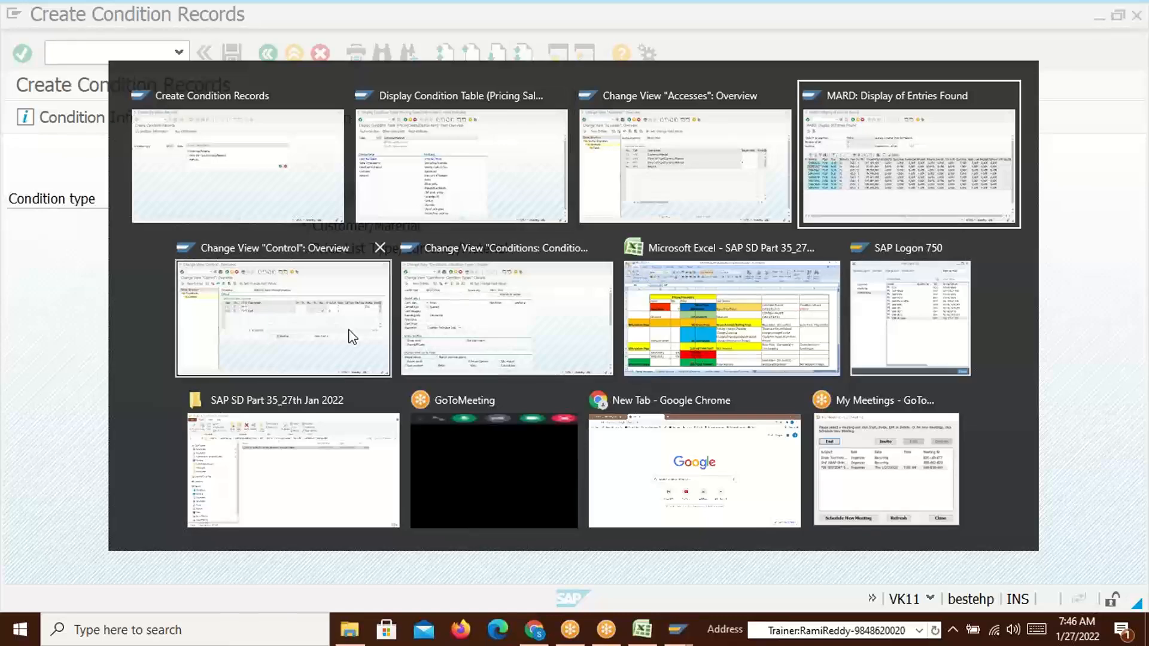
pyautogui.hotkey('alt', 'Tab')
pyautogui.hotkey('alt', 'Tab')
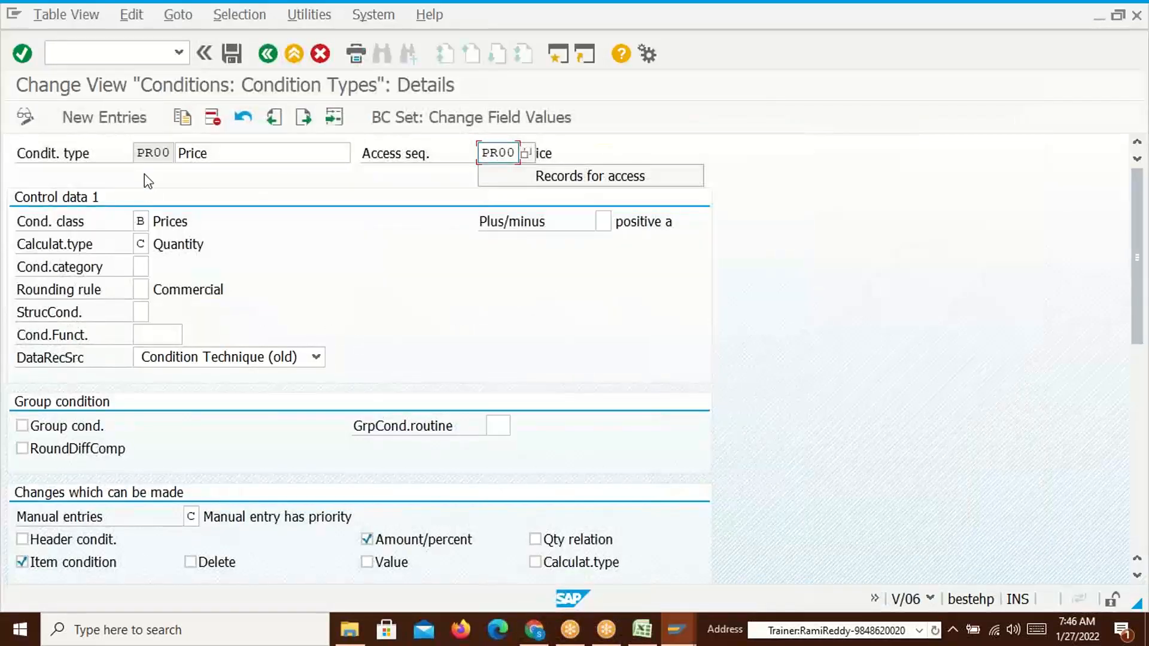
pyautogui.moveTo(140, 156); pyautogui.dragTo(172, 153)
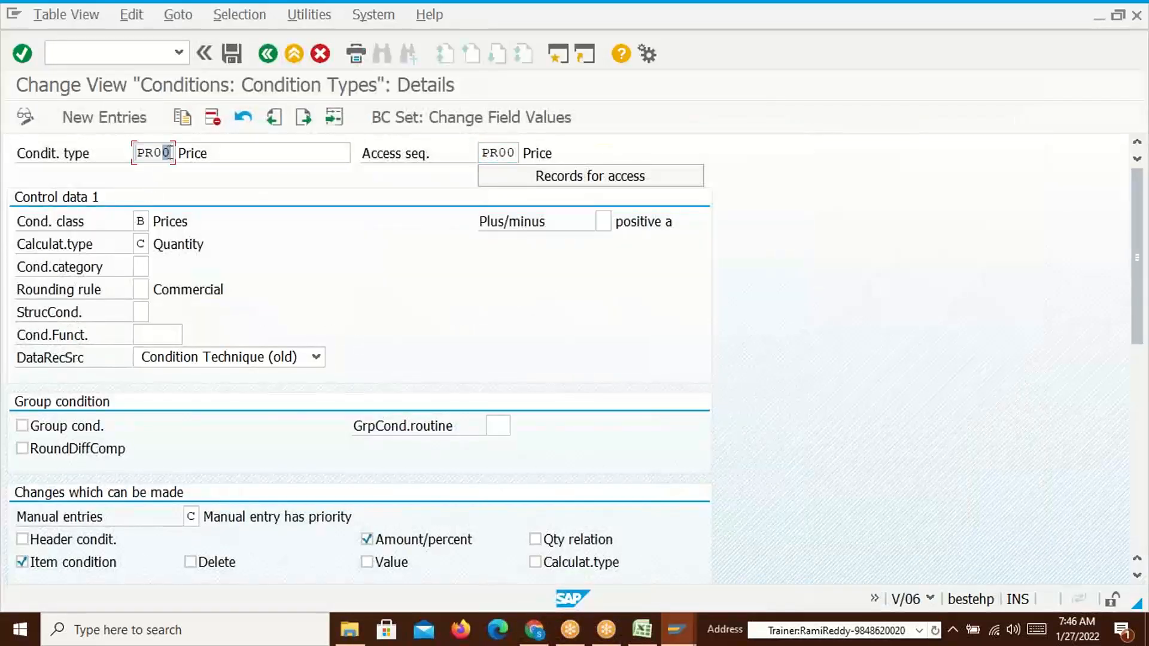
pyautogui.moveTo(482, 152); pyautogui.dragTo(517, 153)
pyautogui.press('super+Tab')
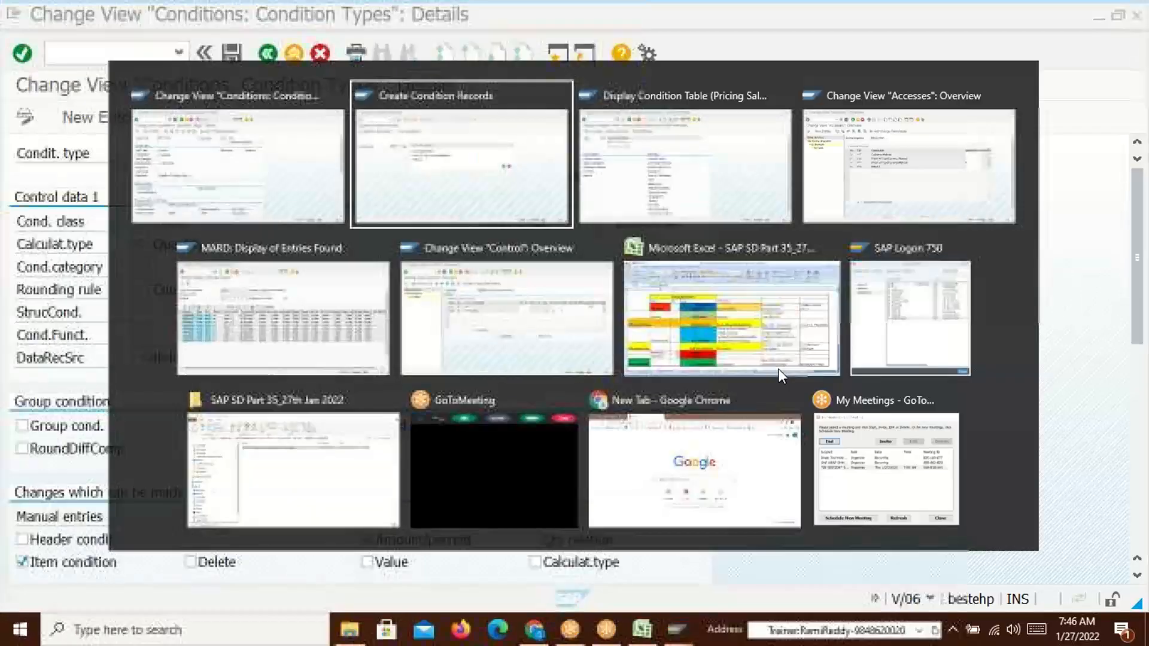
pyautogui.press('Right')
pyautogui.press('Right')
pyautogui.press('Return')
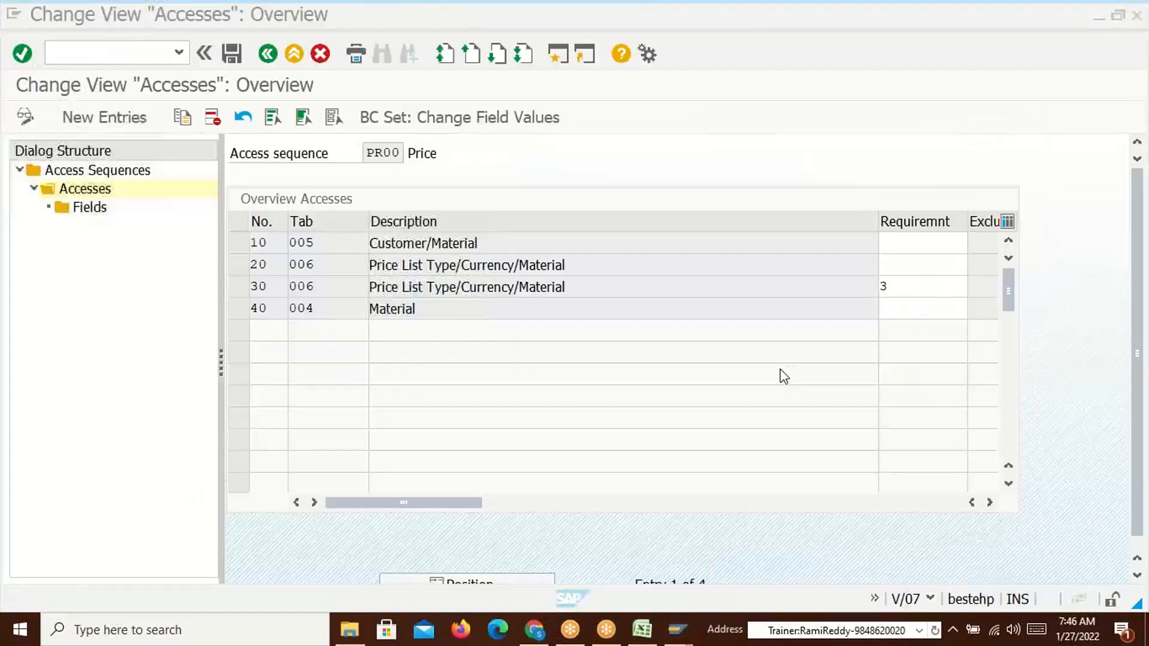
pyautogui.click(327, 246)
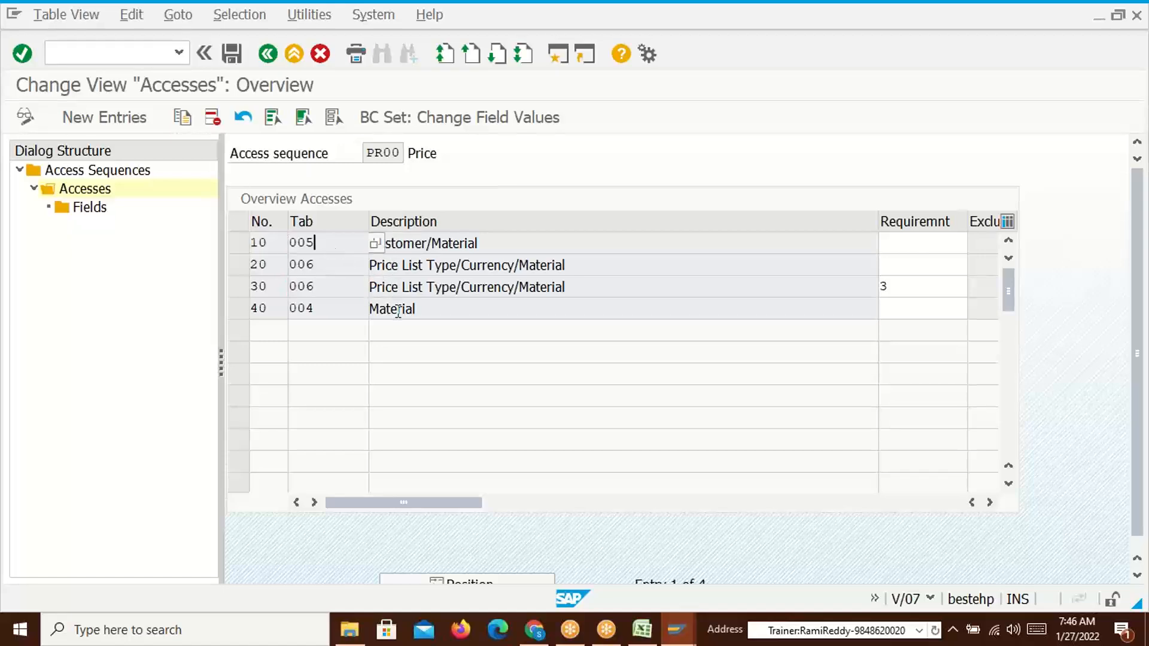
# Compare the key combination choices with access 10's table 005 Customer/Material entry
pyautogui.hotkey('alt', 'Tab')
pyautogui.press('Tab')
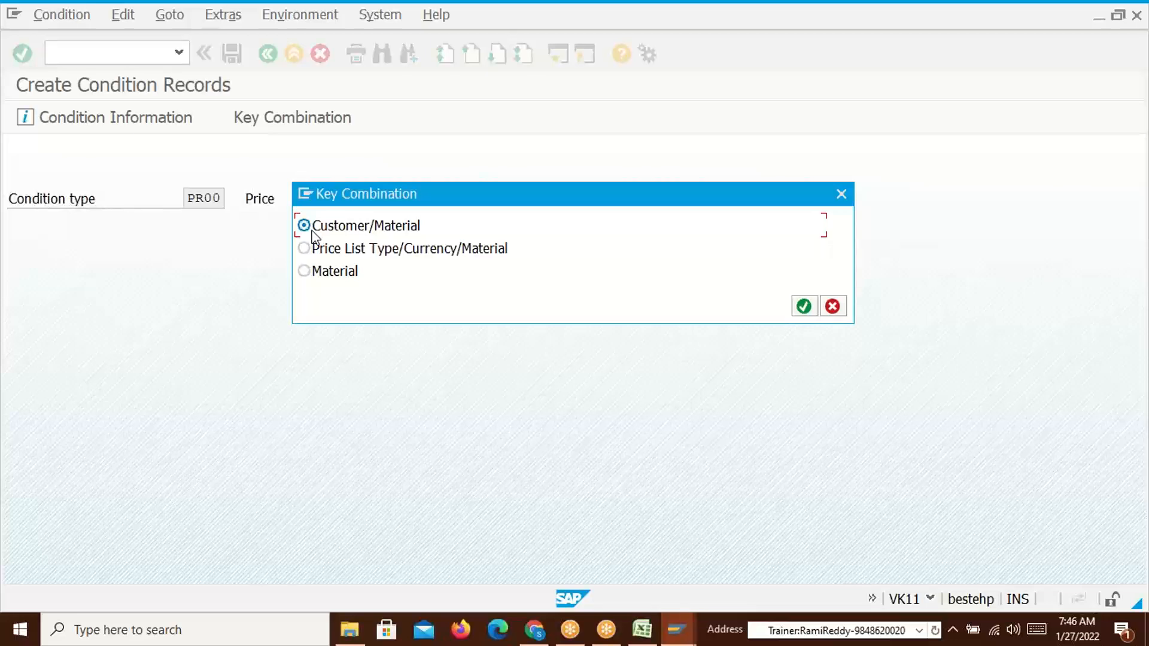
pyautogui.moveTo(389, 200); pyautogui.dragTo(442, 204)
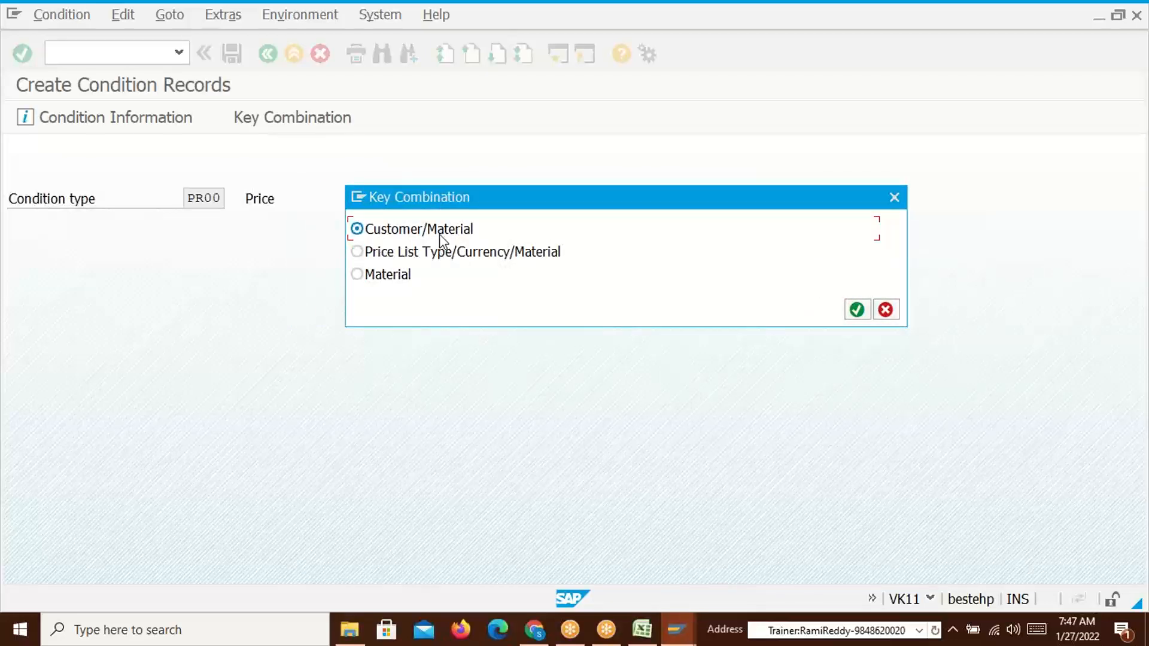
pyautogui.hotkey('alt', 'Tab')
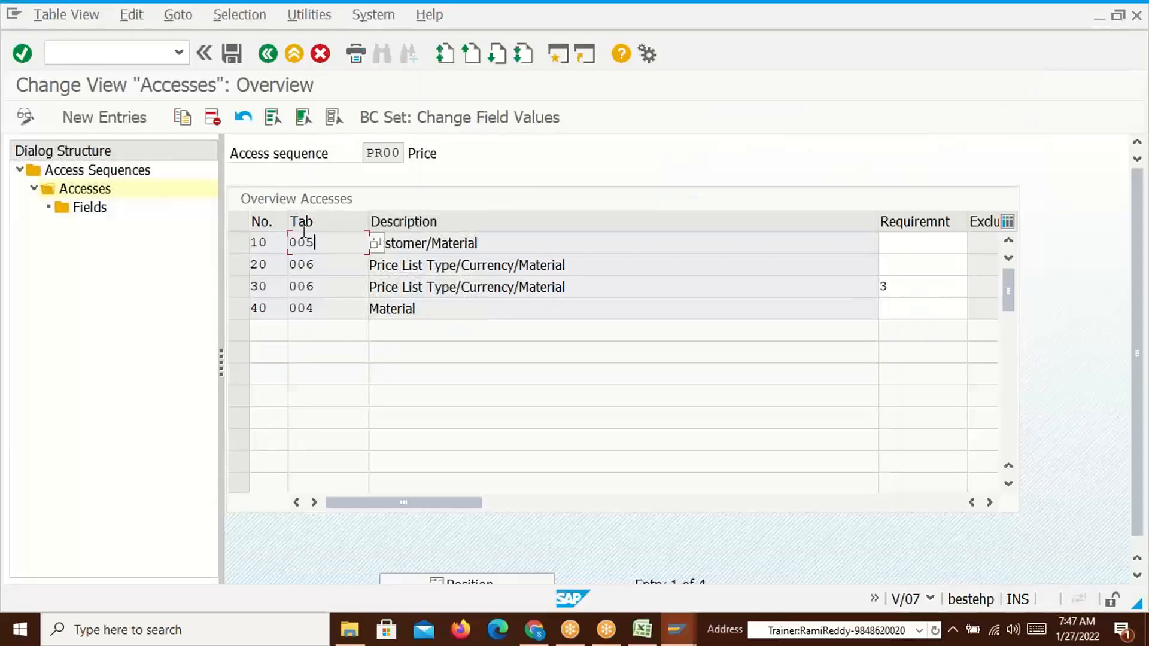
pyautogui.moveTo(327, 243); pyautogui.dragTo(290, 244)
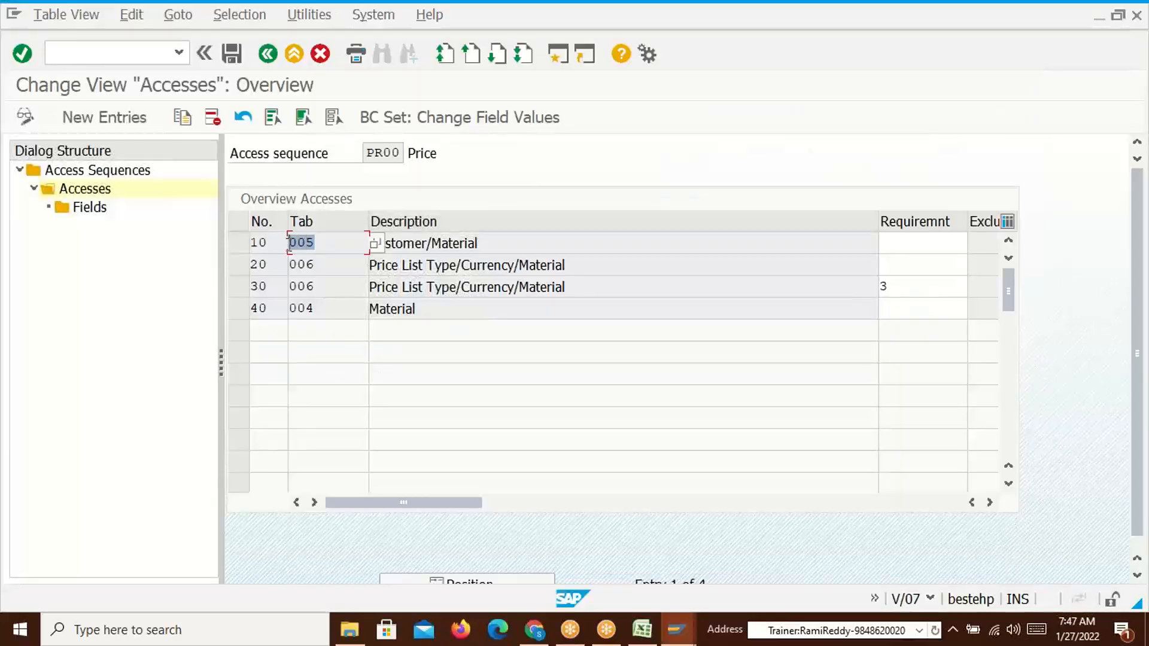
pyautogui.moveTo(498, 245); pyautogui.dragTo(280, 244)
pyautogui.click(371, 242)
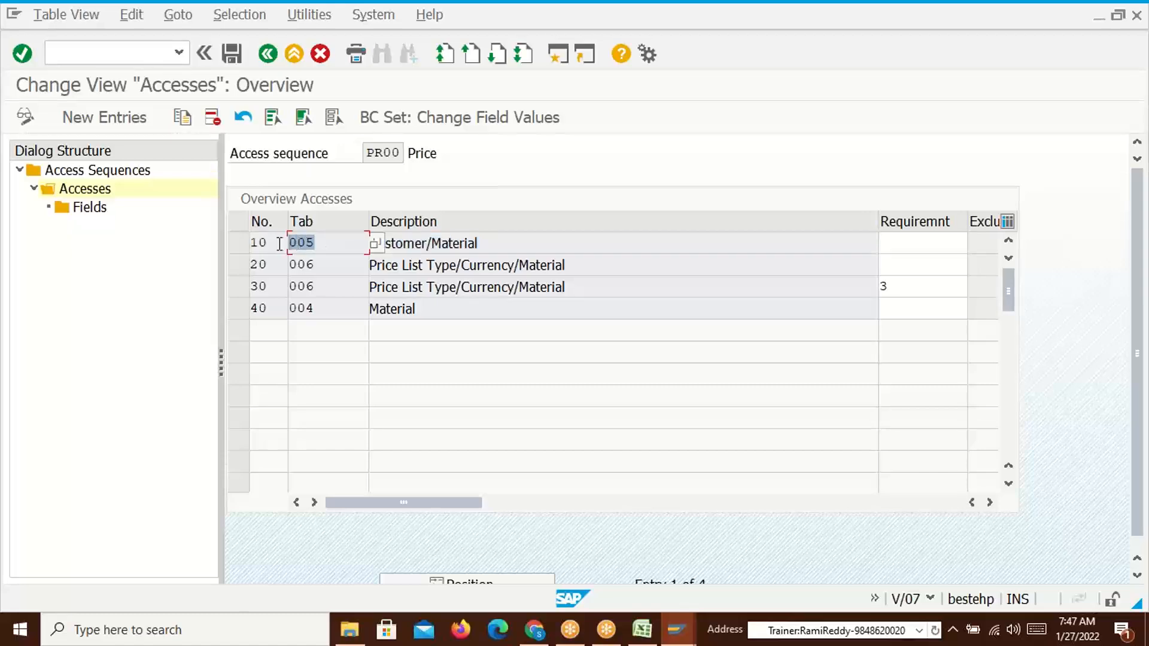
# Review table 005's Customer/Material description, then confirm the Customer/Material key combination
pyautogui.hotkey('alt', 'Tab')
pyautogui.hotkey('alt', 'Tab')
pyautogui.hotkey('alt', 'Tab')
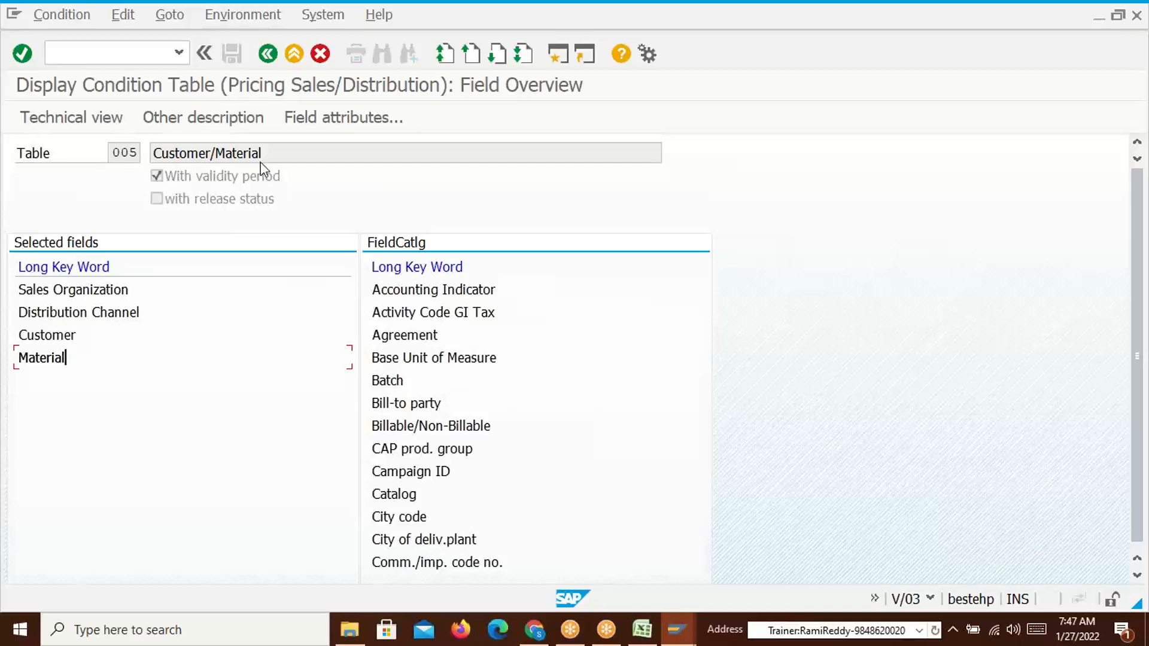
pyautogui.moveTo(267, 155); pyautogui.dragTo(164, 155)
pyautogui.click(164, 156)
pyautogui.hotkey('alt', 'Tab')
pyautogui.press('Tab')
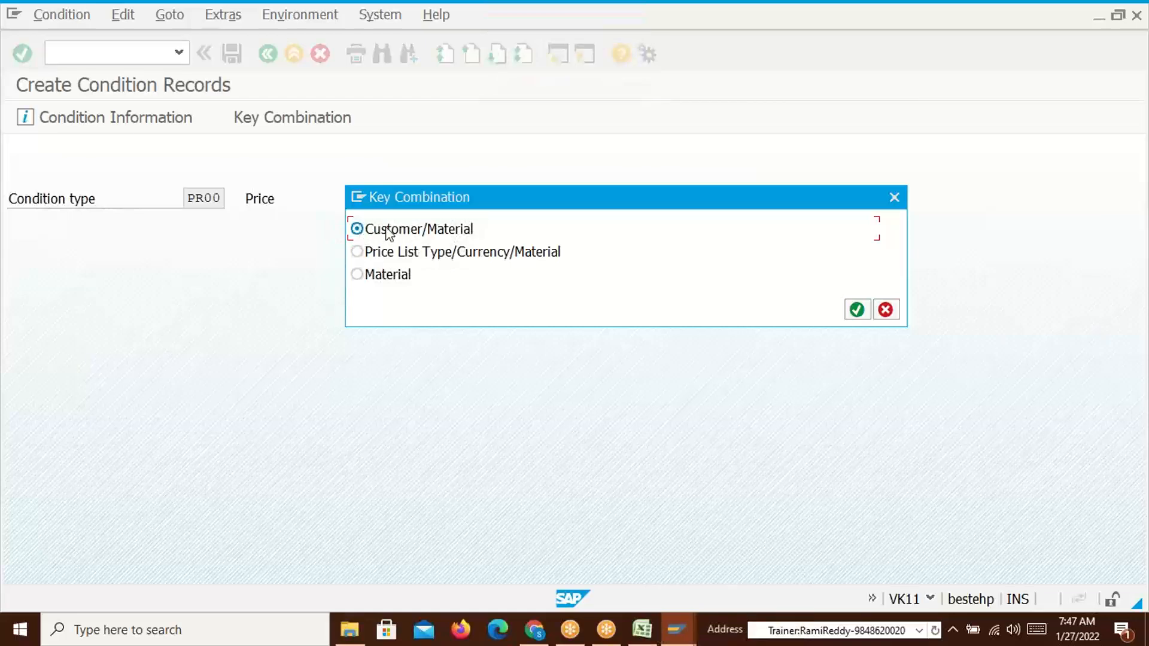
pyautogui.click(856, 310)
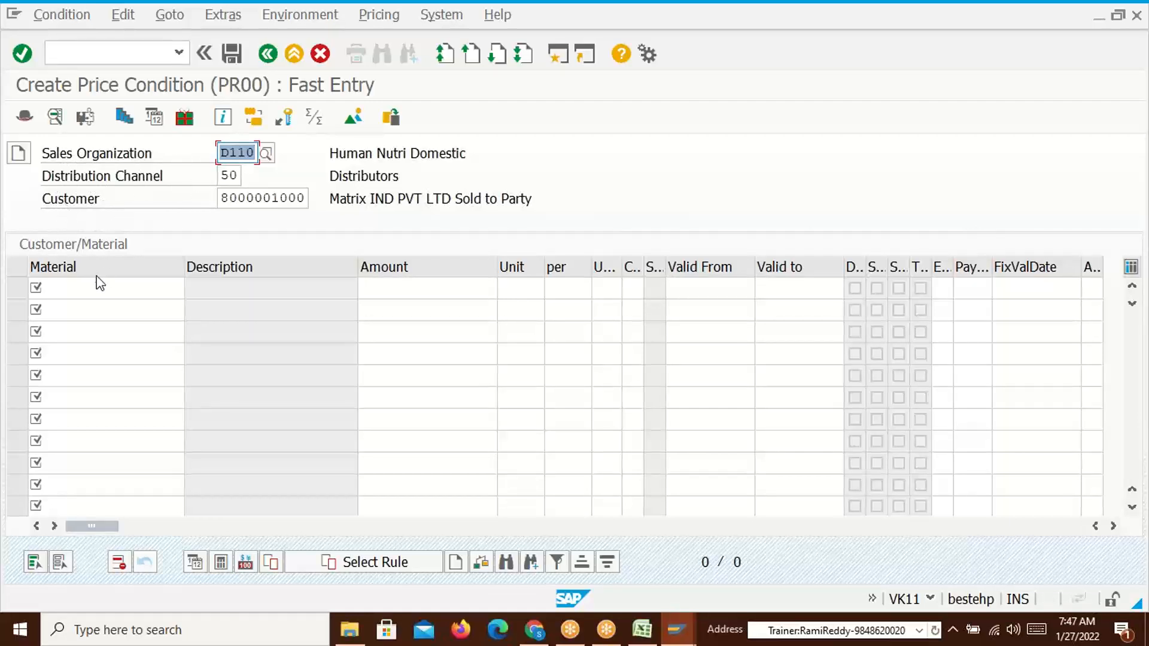
# Start filling the first fast-entry row, removing wrongly pasted Customer/Material text
pyautogui.click(53, 286)
pyautogui.click(383, 293)
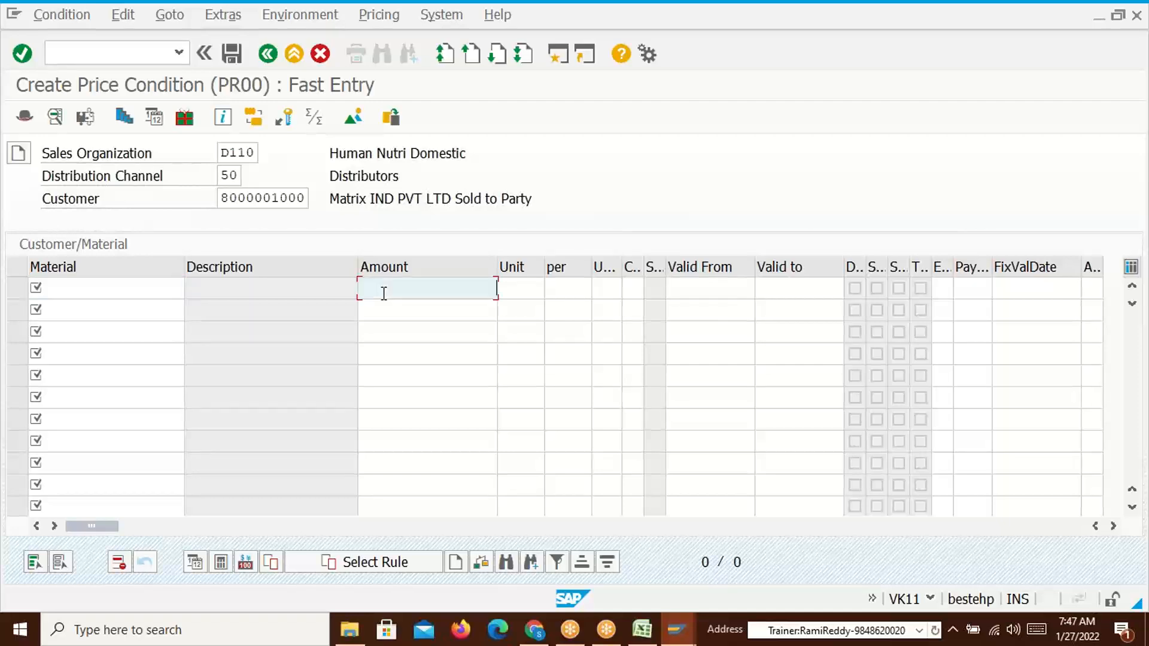
pyautogui.hotkey('alt', 'Tab')
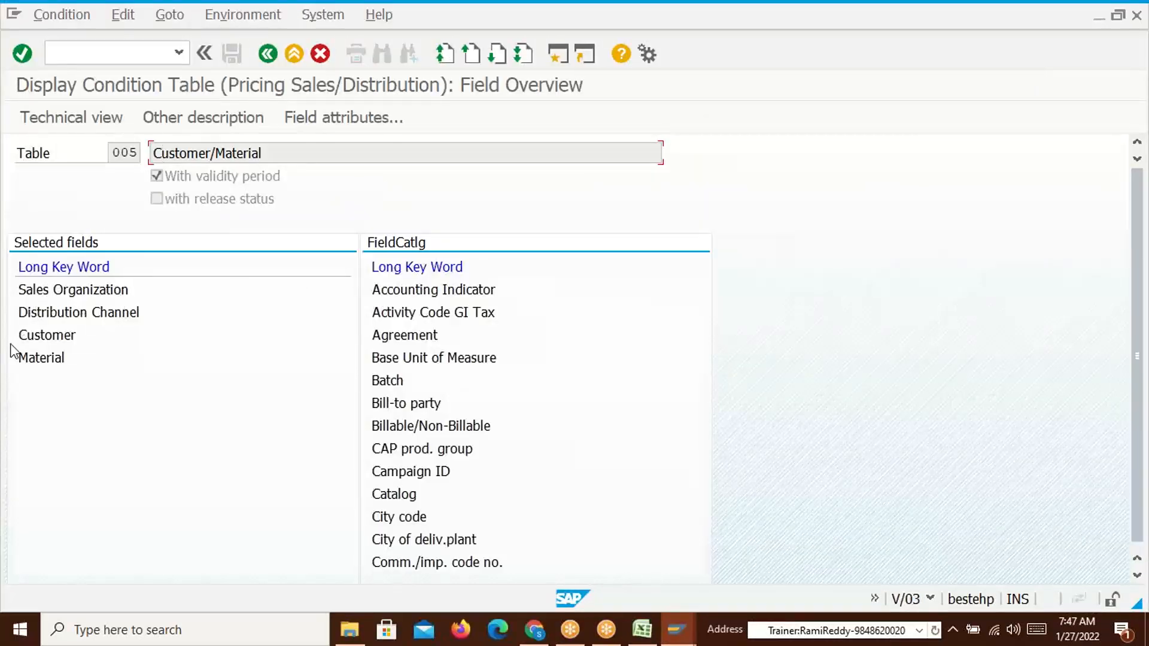
pyautogui.hotkey('alt', 'Tab')
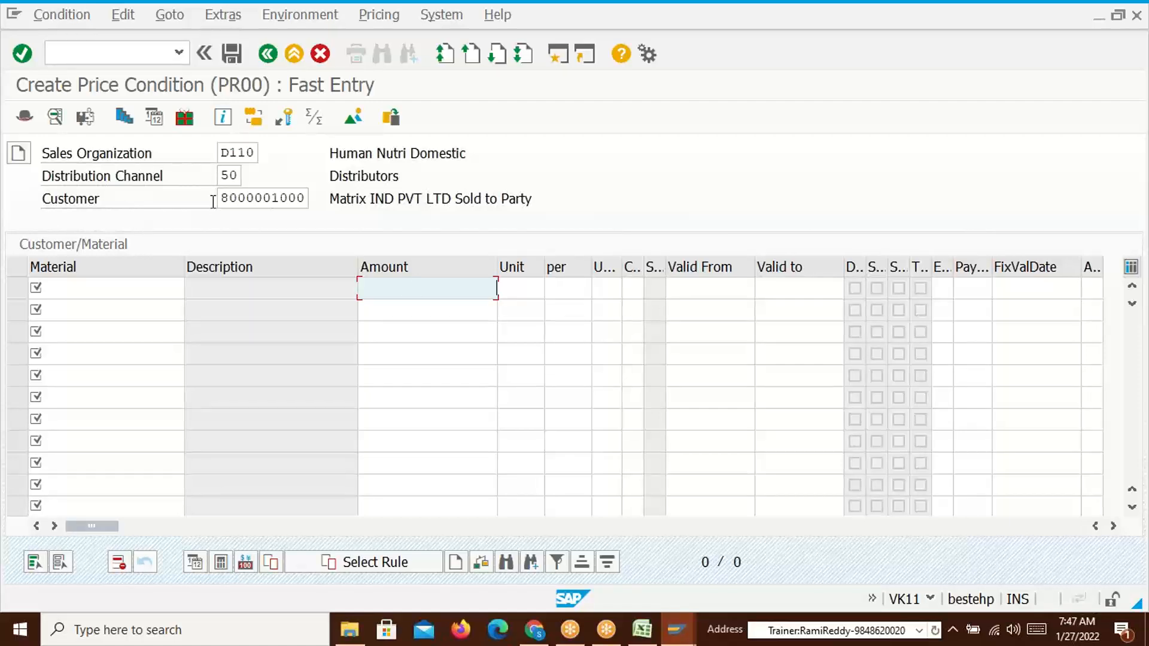
pyautogui.click(114, 286)
pyautogui.write('Customer/Material')
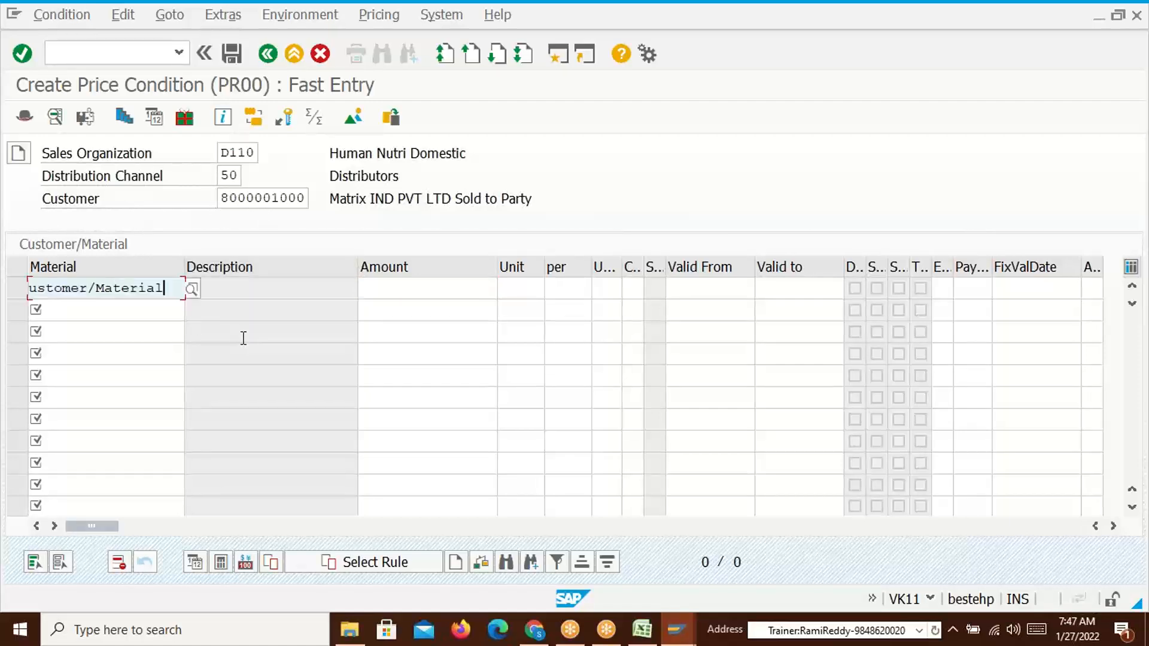
pyautogui.press('BackSpace')
pyautogui.press('BackSpace')
pyautogui.press('BackSpace')
pyautogui.press('BackSpace')
pyautogui.press('BackSpace')
pyautogui.press('BackSpace')
pyautogui.press('BackSpace')
pyautogui.press('BackSpace')
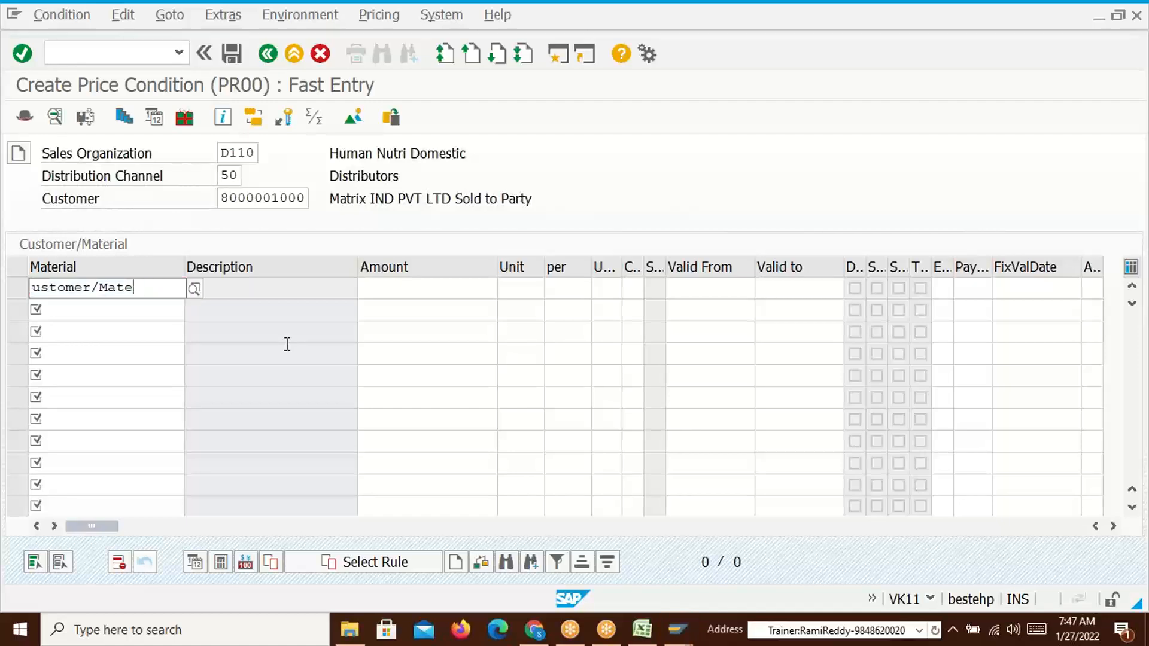
pyautogui.press('Return')
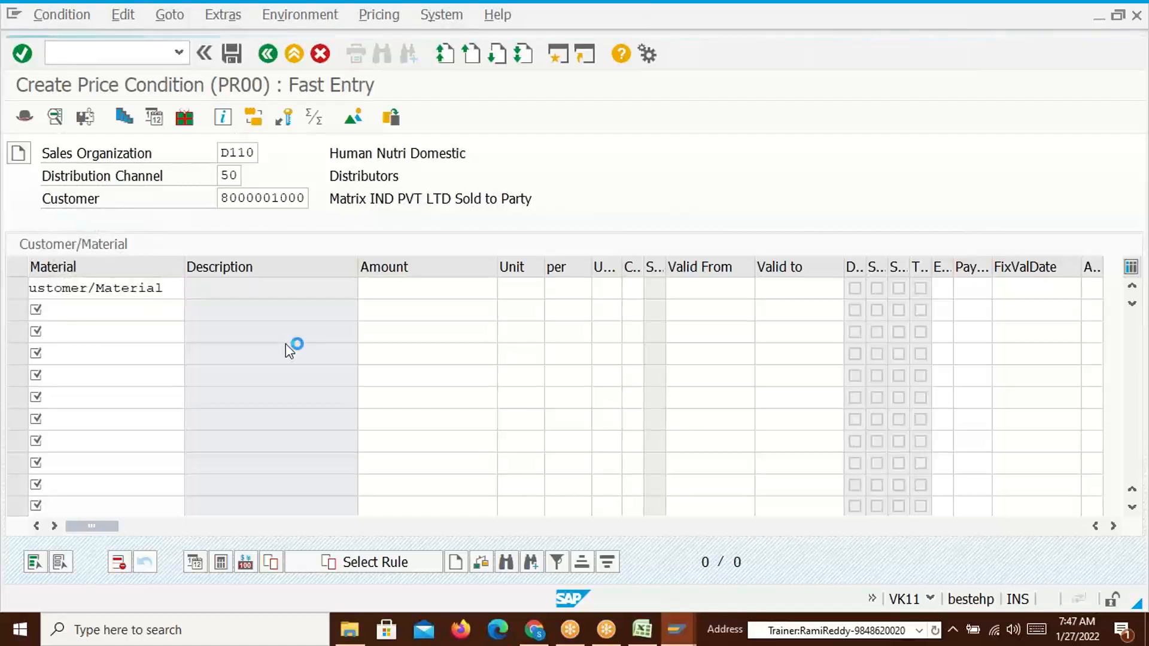
# Enter material 50065623 from the MARD list with an amount of 150 in the first row
pyautogui.hotkey('alt', 'Tab')
pyautogui.hotkey('alt', 'Tab')
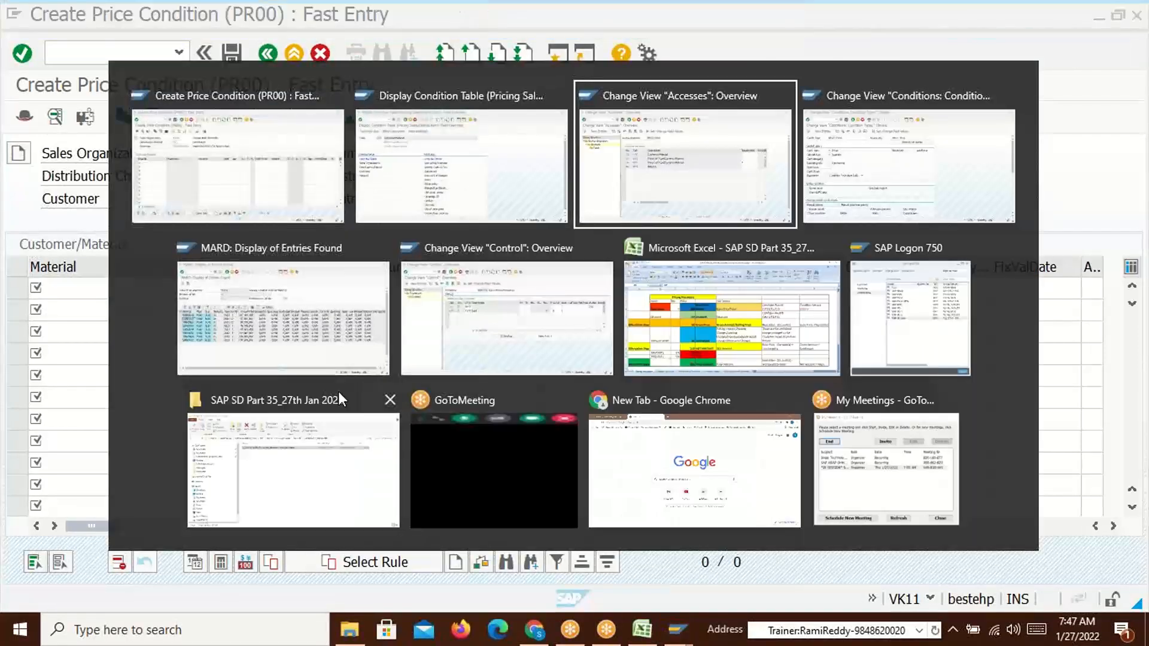
pyautogui.hotkey('alt', 'Tab')
pyautogui.hotkey('alt', 'Tab')
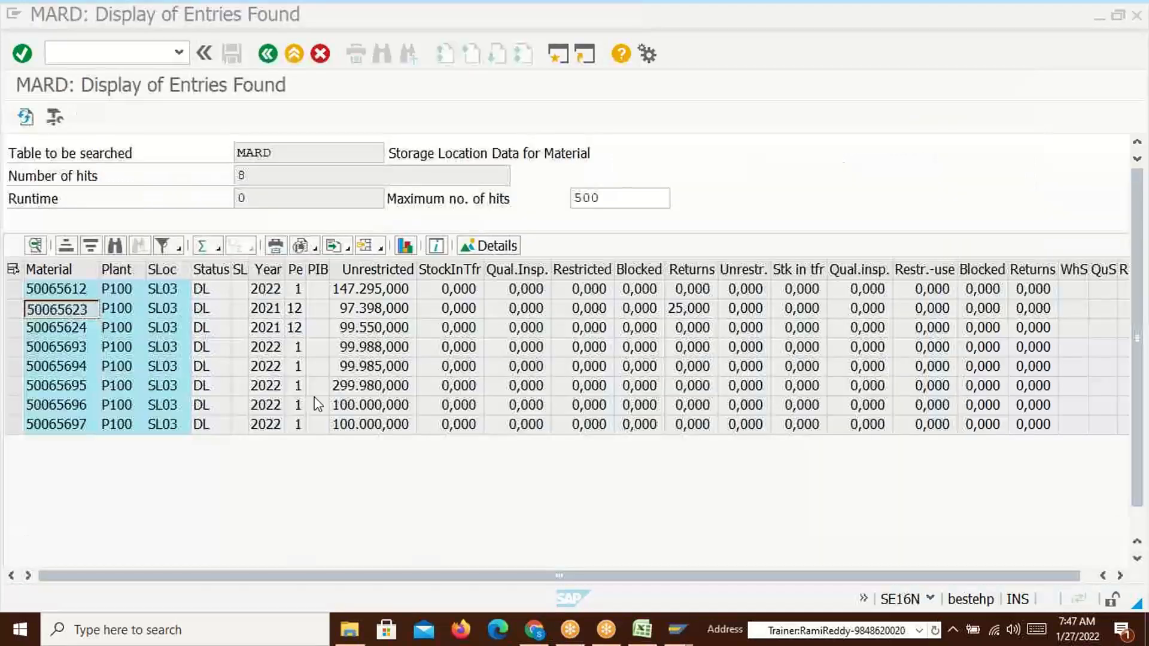
pyautogui.hotkey('alt', 'Tab')
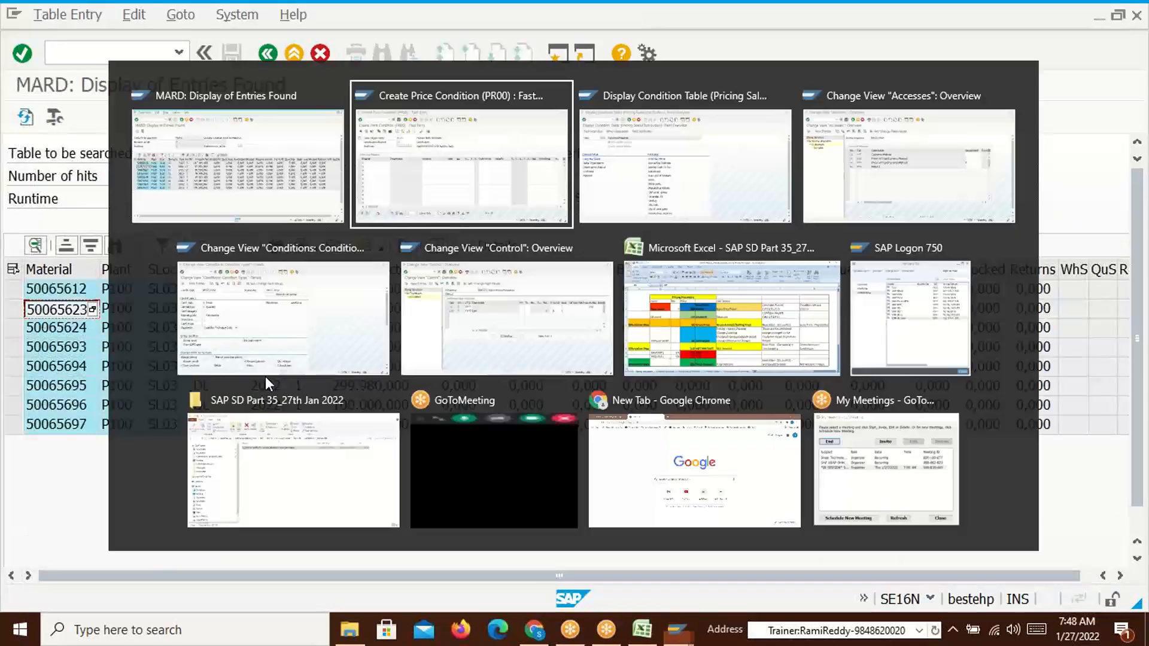
pyautogui.write('50065623')
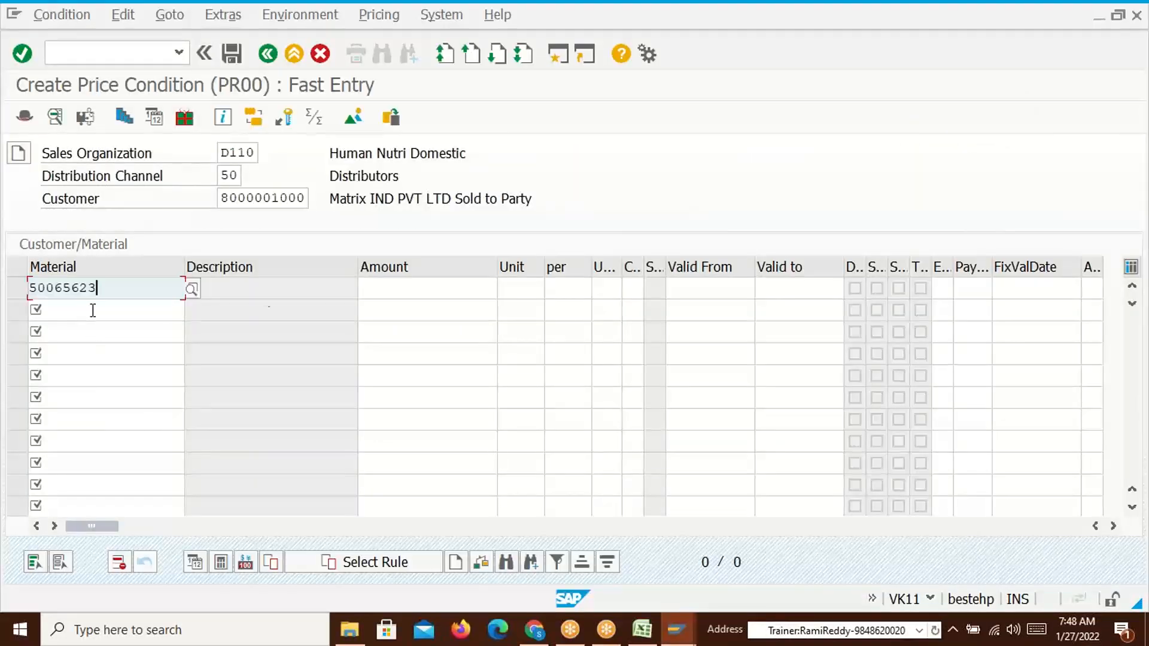
pyautogui.click(431, 293)
pyautogui.write('150')
pyautogui.press('Return')
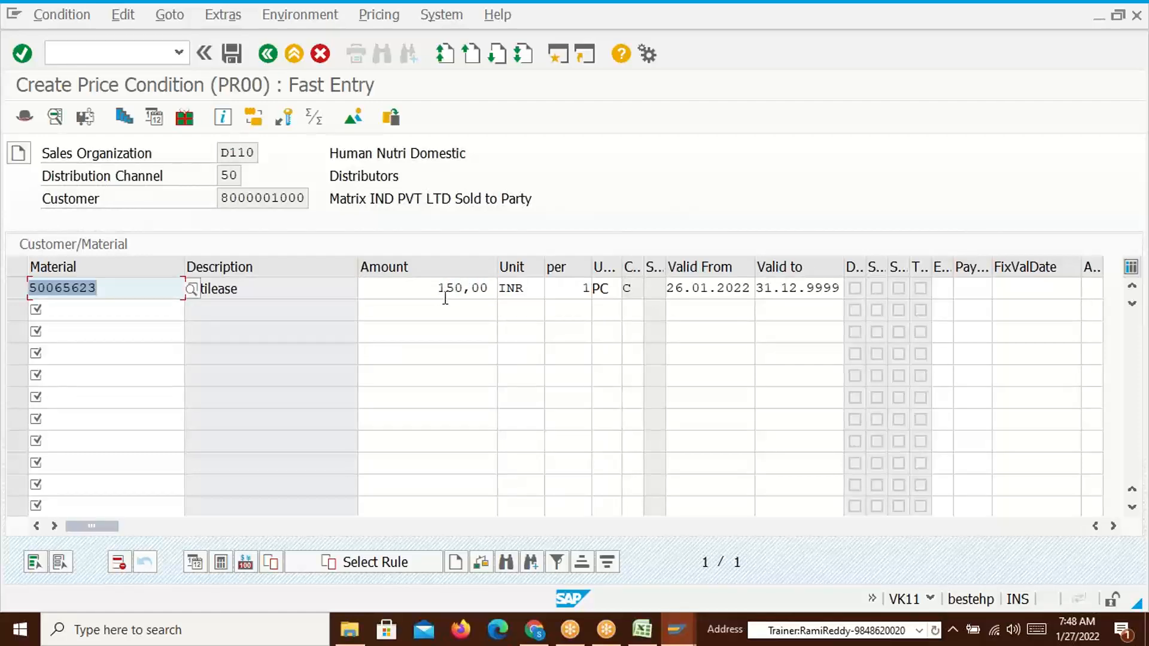
# Check the Actilease description, customer and amount, then save the PR00 record
pyautogui.click(202, 290)
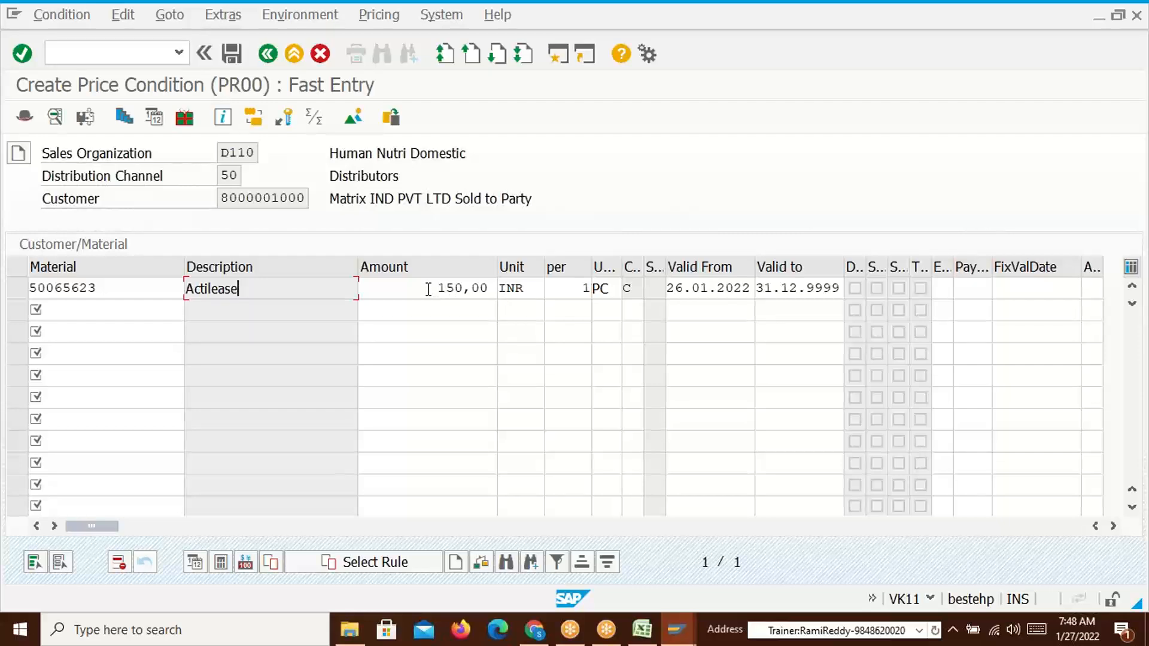
pyautogui.moveTo(224, 198); pyautogui.dragTo(310, 198)
pyautogui.click(311, 197)
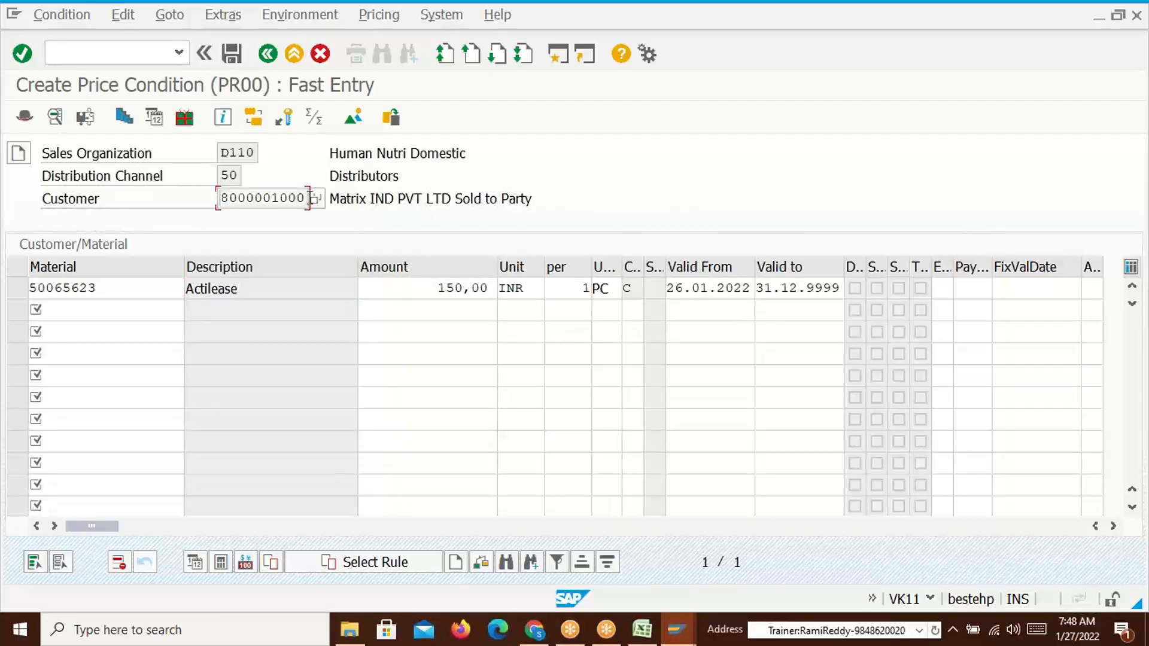
pyautogui.click(425, 290)
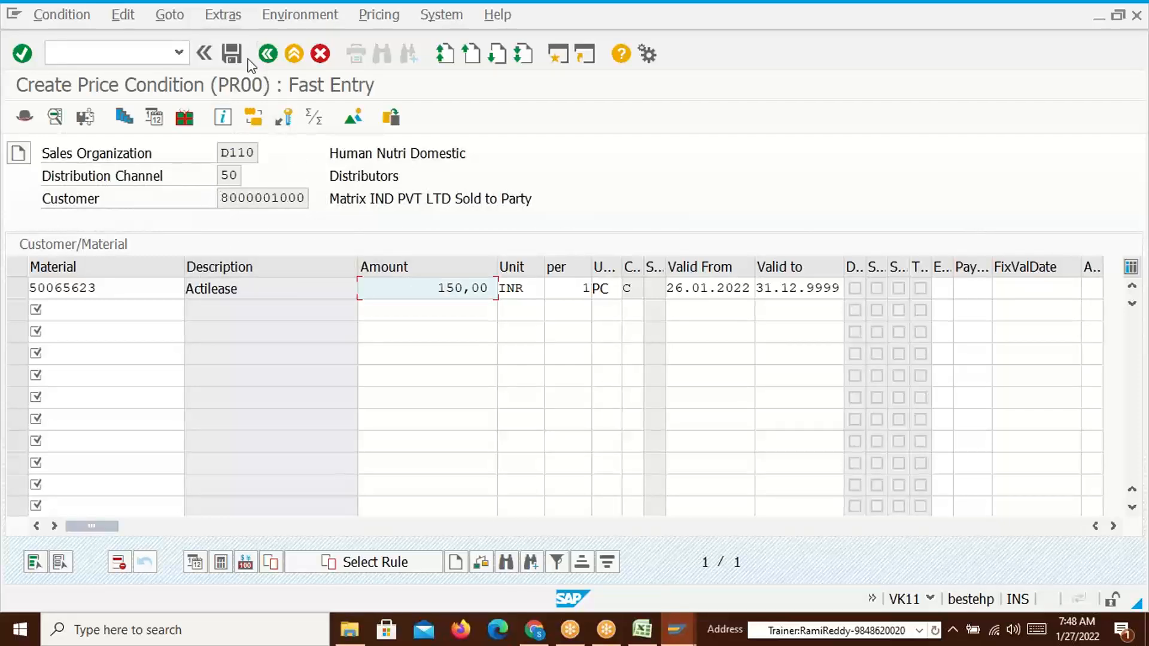
pyautogui.click(232, 54)
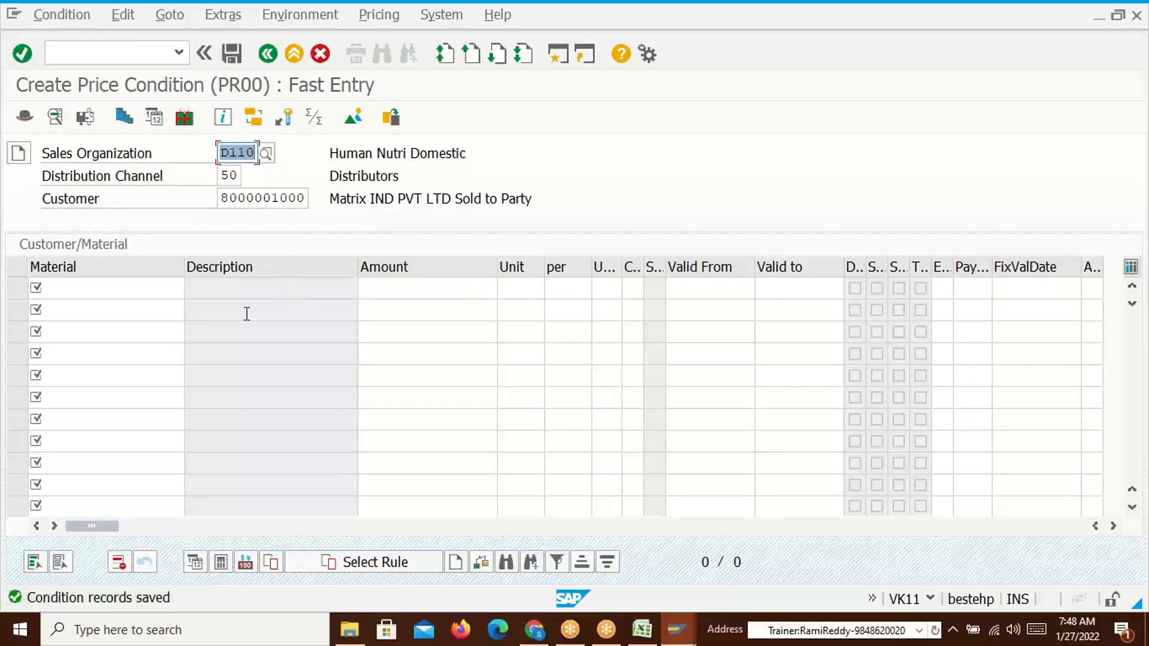
# Look through the MARD, PR00 condition type and pricing procedure windows
pyautogui.hotkey('alt', 'Tab')
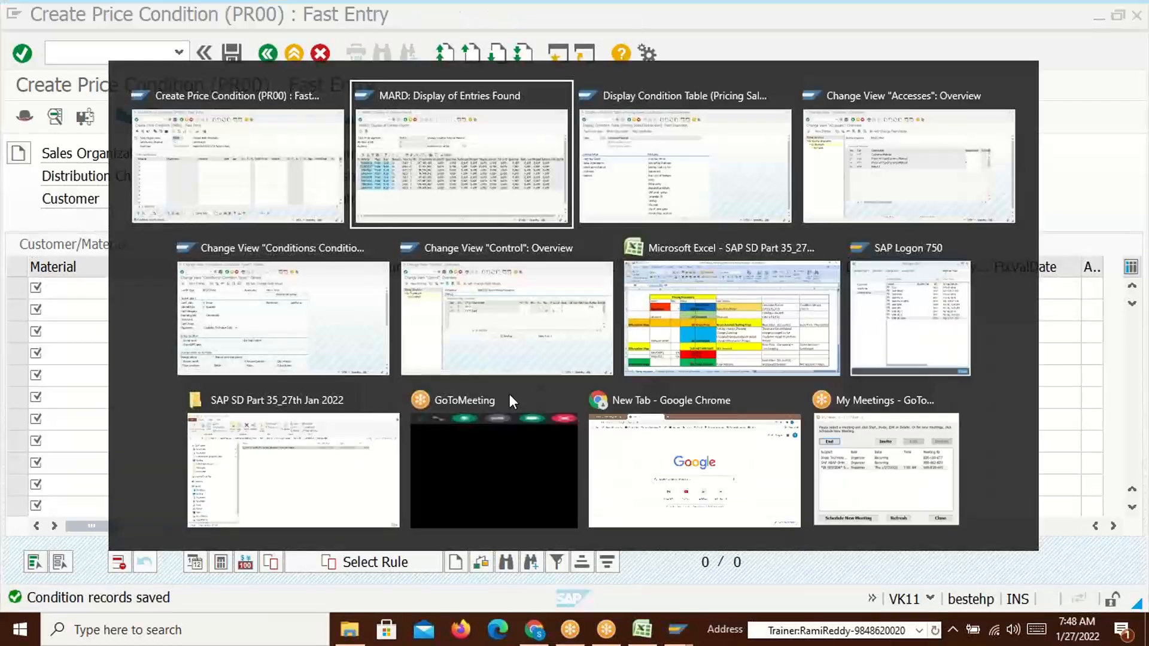
pyautogui.hotkey('alt', 'Tab')
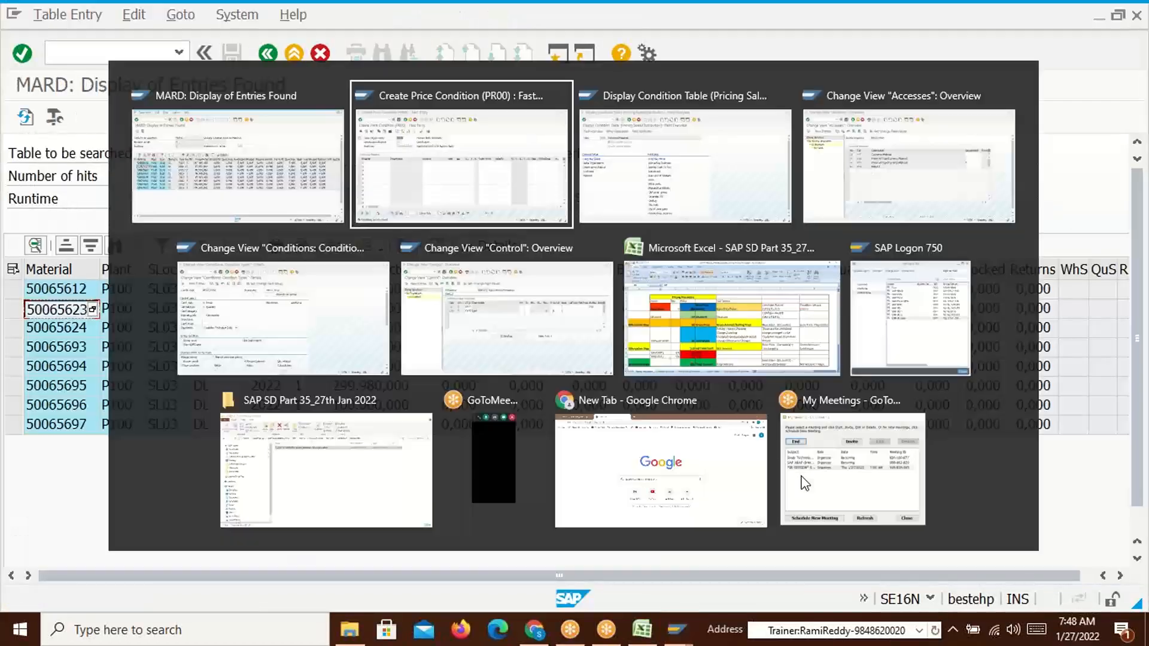
pyautogui.hotkey('alt', 'Tab')
pyautogui.hotkey('alt', 'Tab')
pyautogui.hotkey('alt', 'Tab')
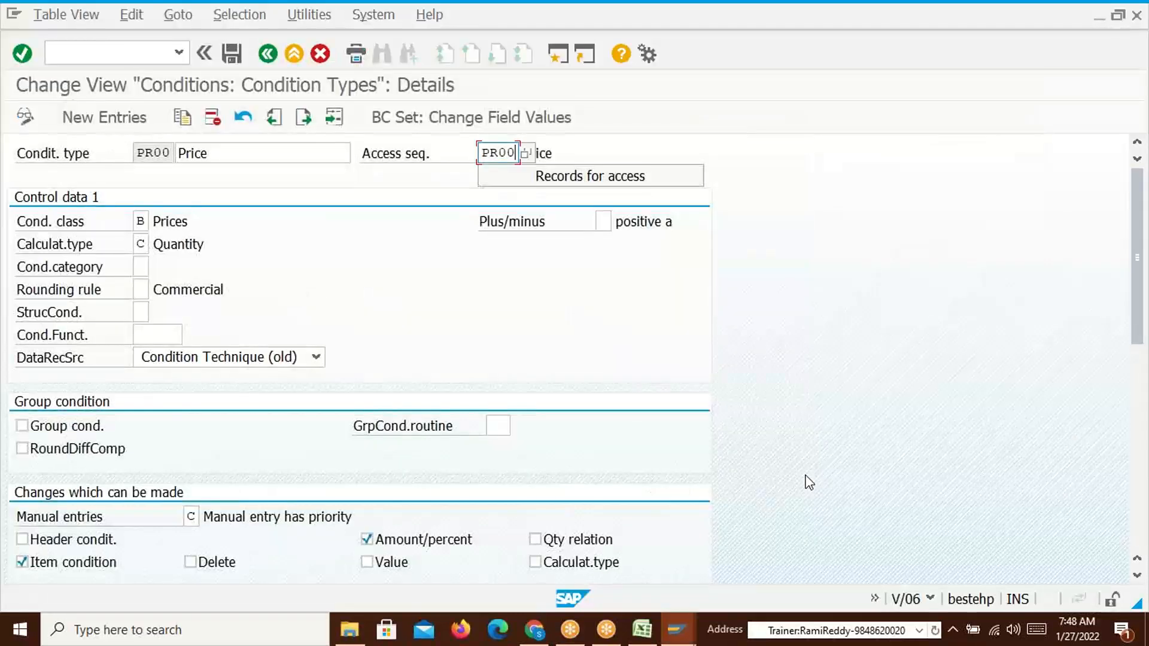
pyautogui.hotkey('alt', 'Tab')
pyautogui.hotkey('alt', 'Tab')
pyautogui.hotkey('alt', 'Tab')
pyautogui.hotkey('alt', 'Tab')
pyautogui.hotkey('alt', 'Tab')
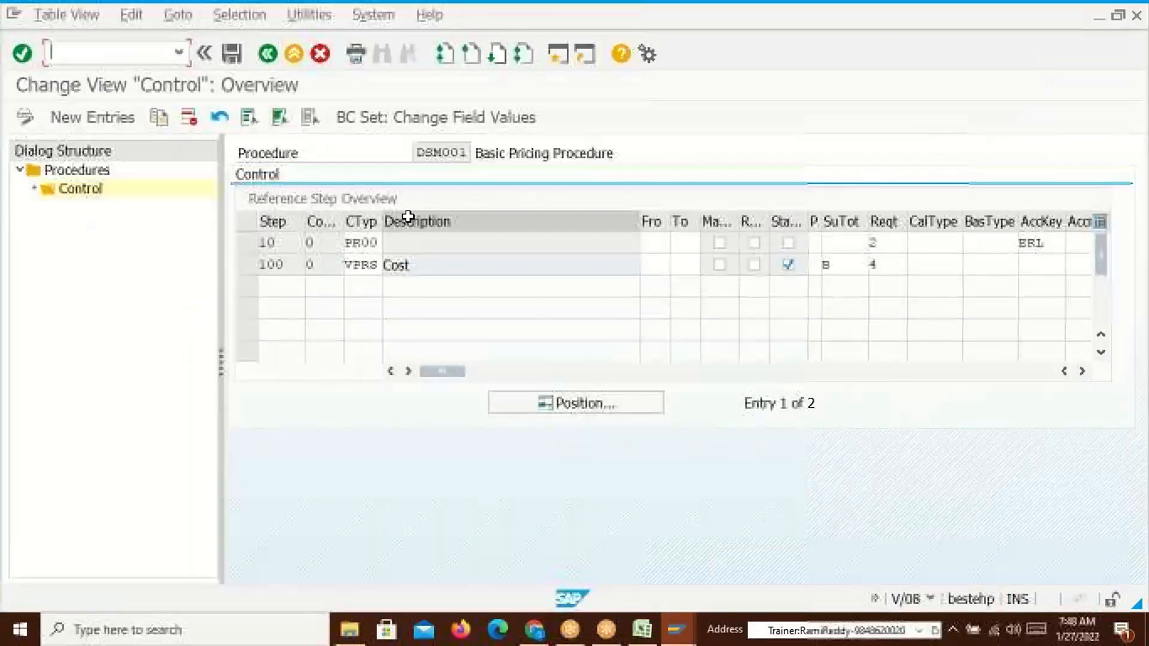
# Start a VA01 standard order and choose the previously used sold-to party
pyautogui.write('/nva01')
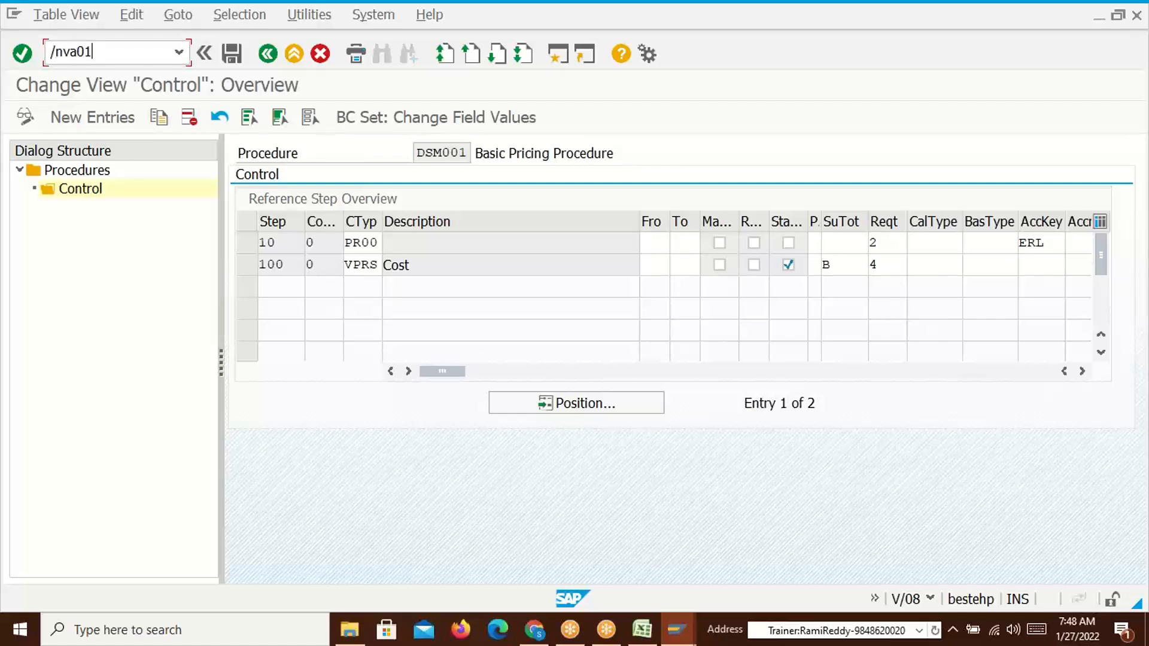
pyautogui.press('Return')
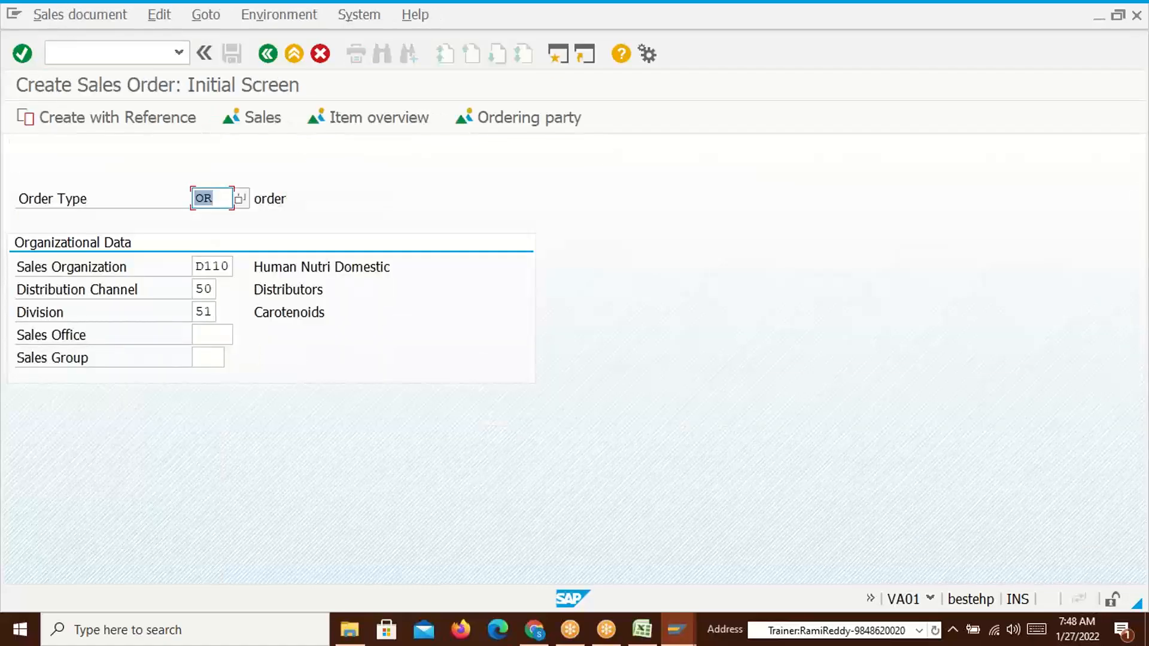
pyautogui.press('Return')
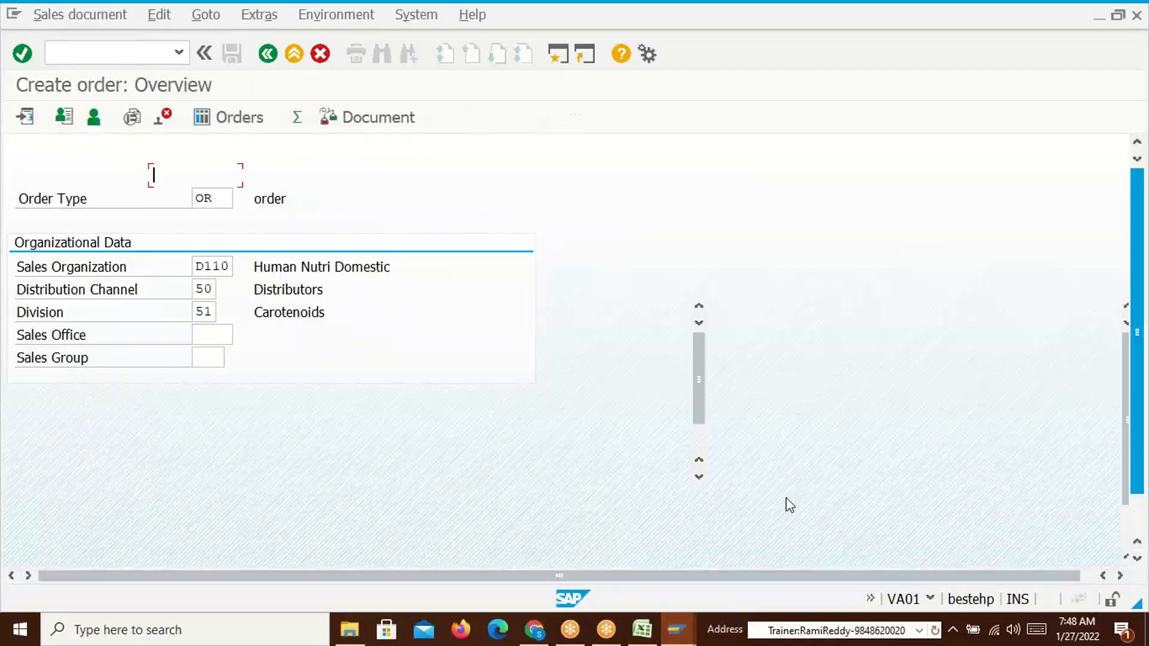
pyautogui.press('BackSpace')
pyautogui.click(213, 197)
pyautogui.press('Return')
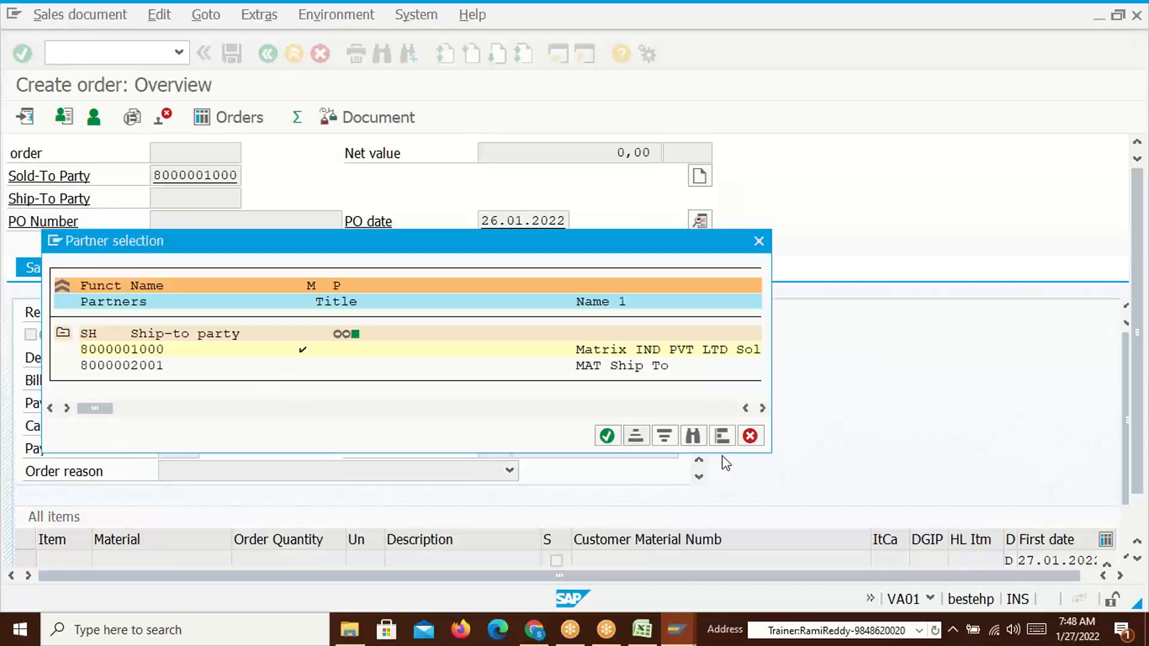
# Accept the first ship-to party and add item 50065623 with quantity 1 PC
pyautogui.click(607, 435)
pyautogui.press('space')
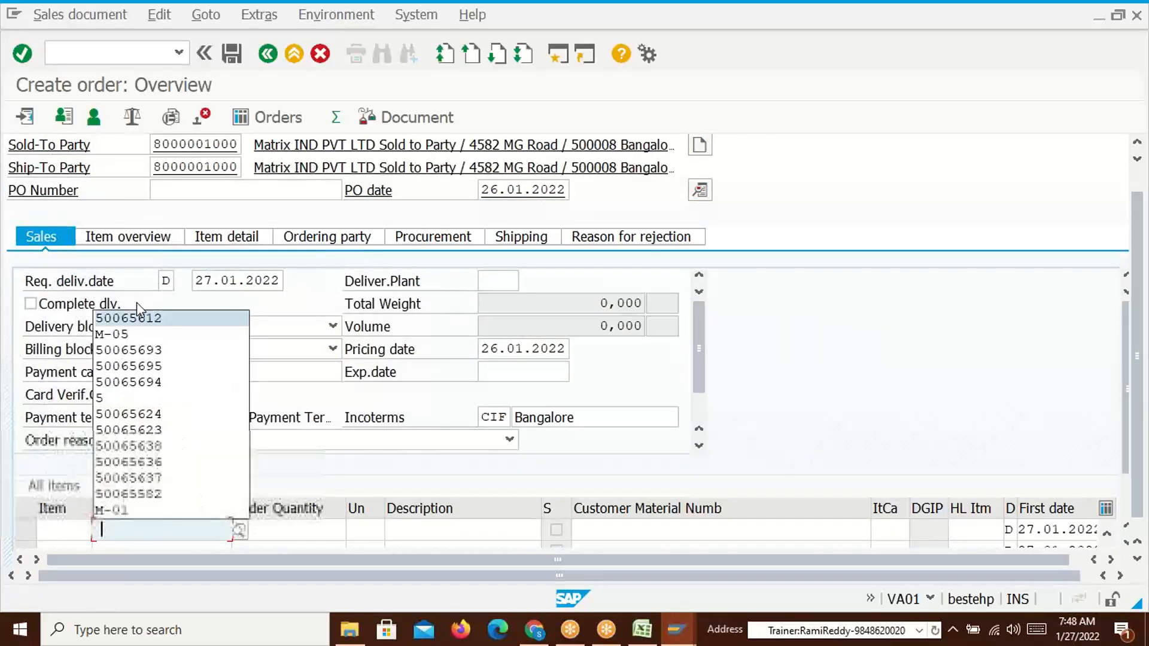
pyautogui.click(167, 531)
pyautogui.write('50065623')
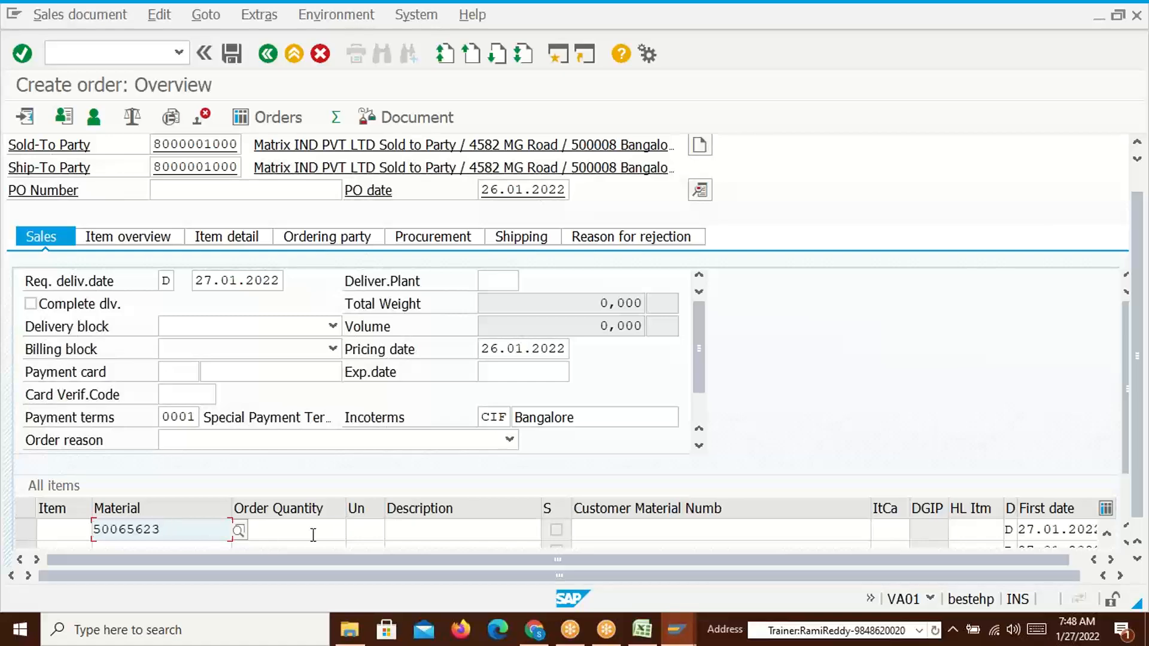
pyautogui.click(318, 532)
pyautogui.write('1')
pyautogui.press('Return')
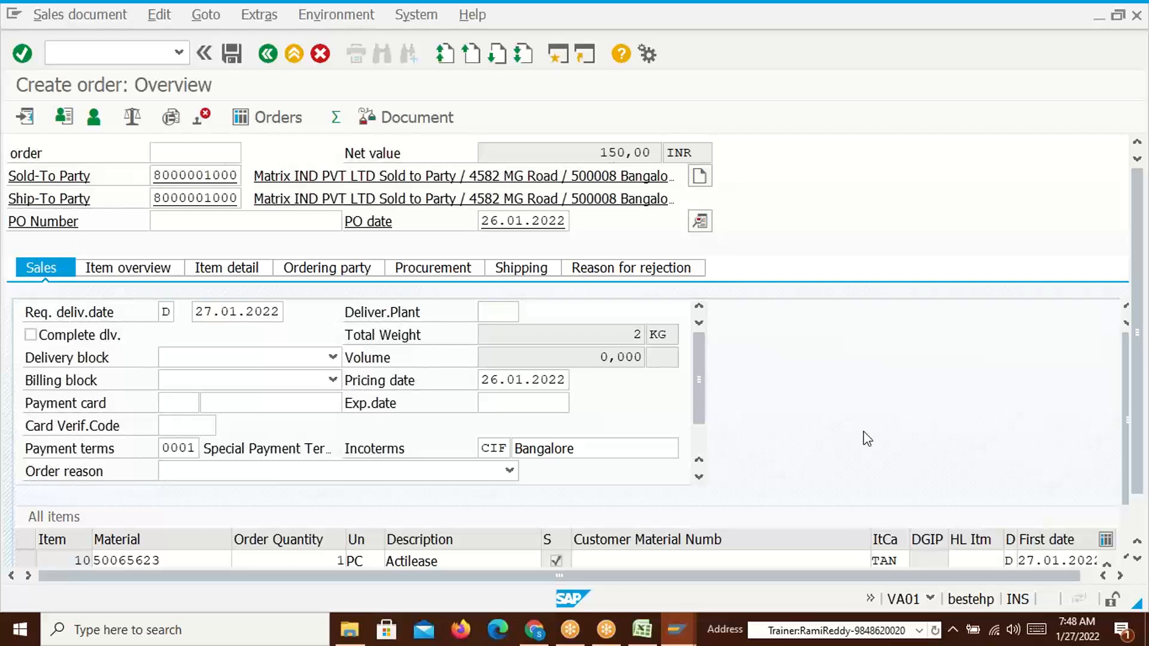
# Open item 10's conditions, verify the PR00 price of 150,00 INR, and return to the overview
pyautogui.scroll(-3, 303, 576)
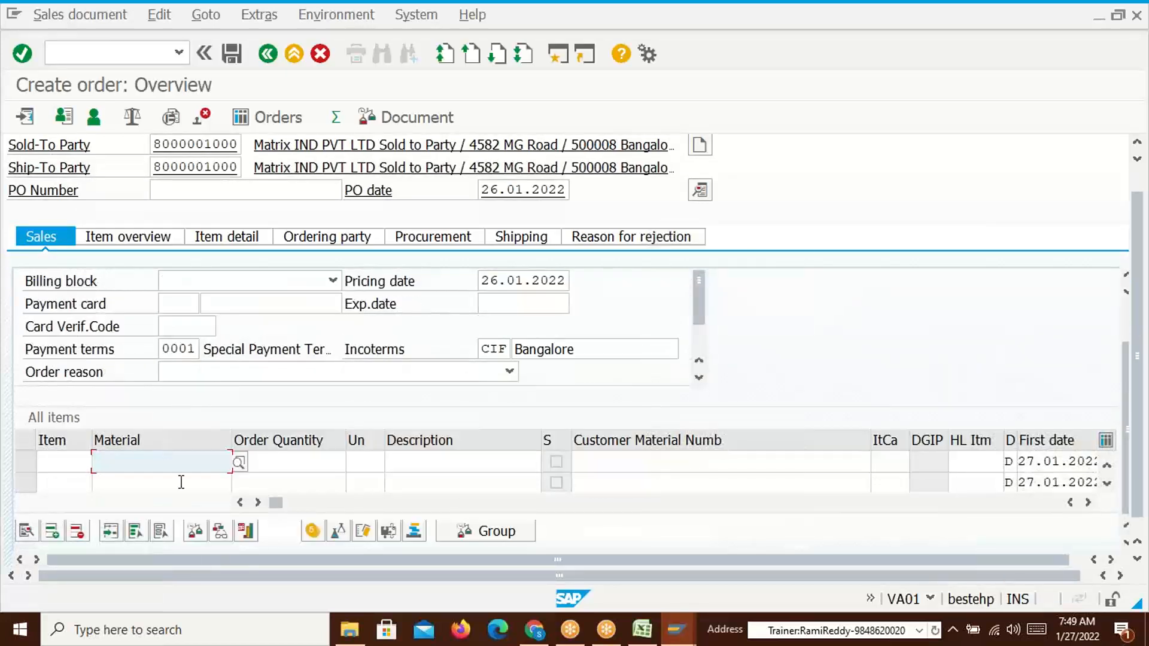
pyautogui.scroll(2, 180, 395)
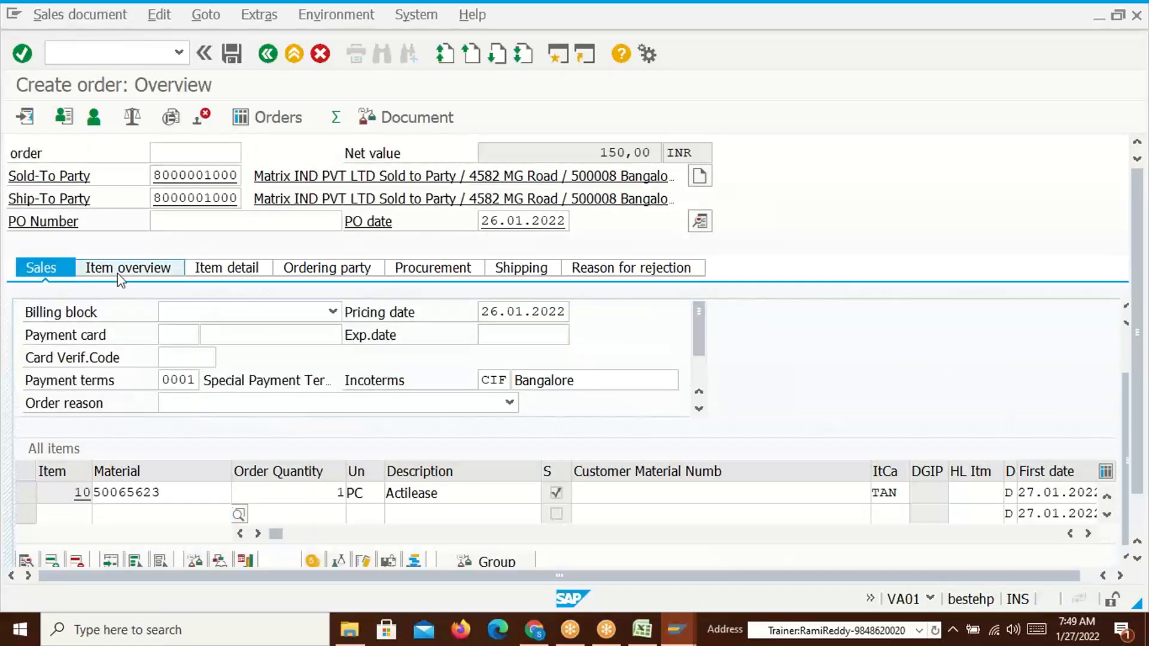
pyautogui.click(122, 269)
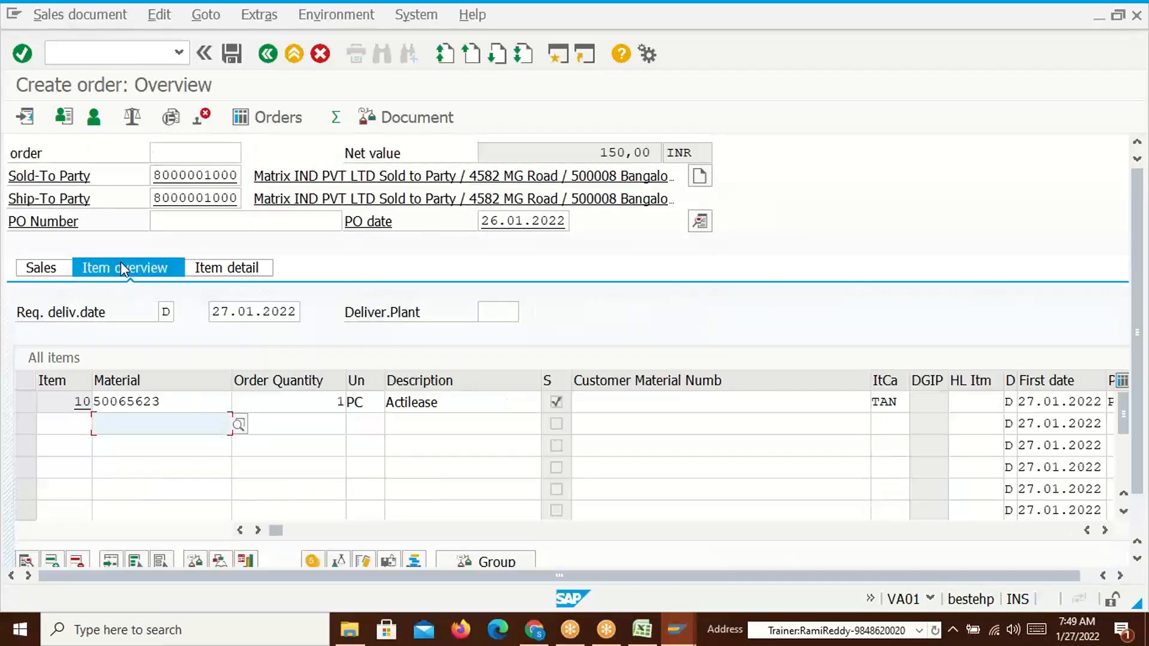
pyautogui.doubleClick(172, 402)
pyautogui.click(398, 223)
pyautogui.moveTo(353, 379); pyautogui.dragTo(411, 384)
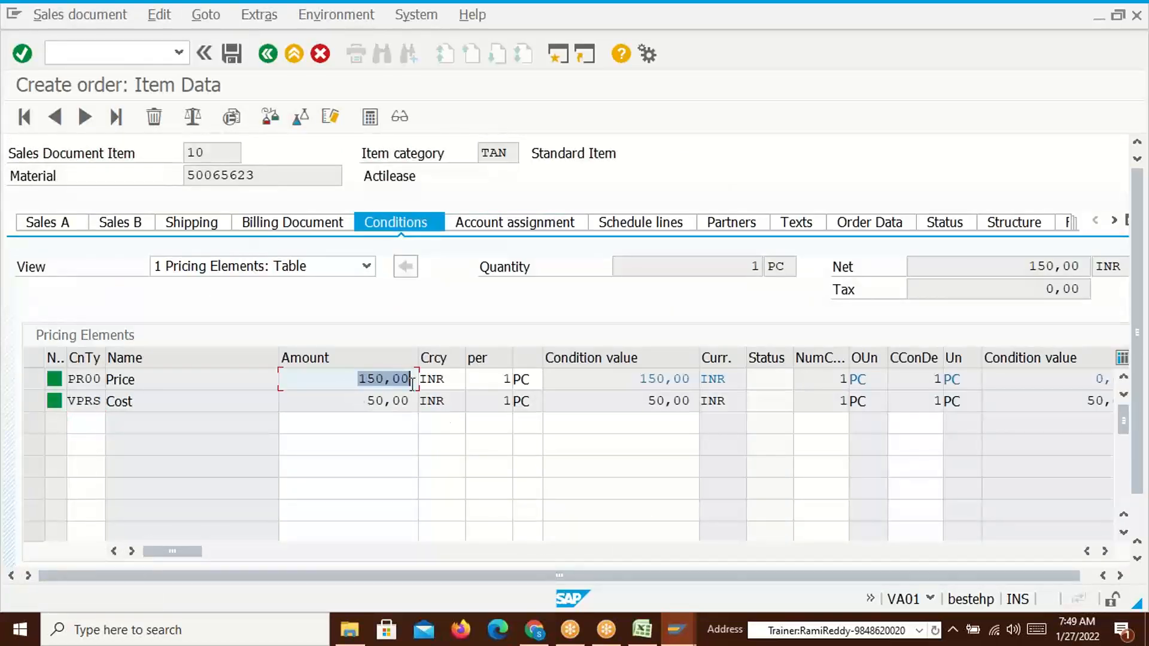
pyautogui.click(413, 384)
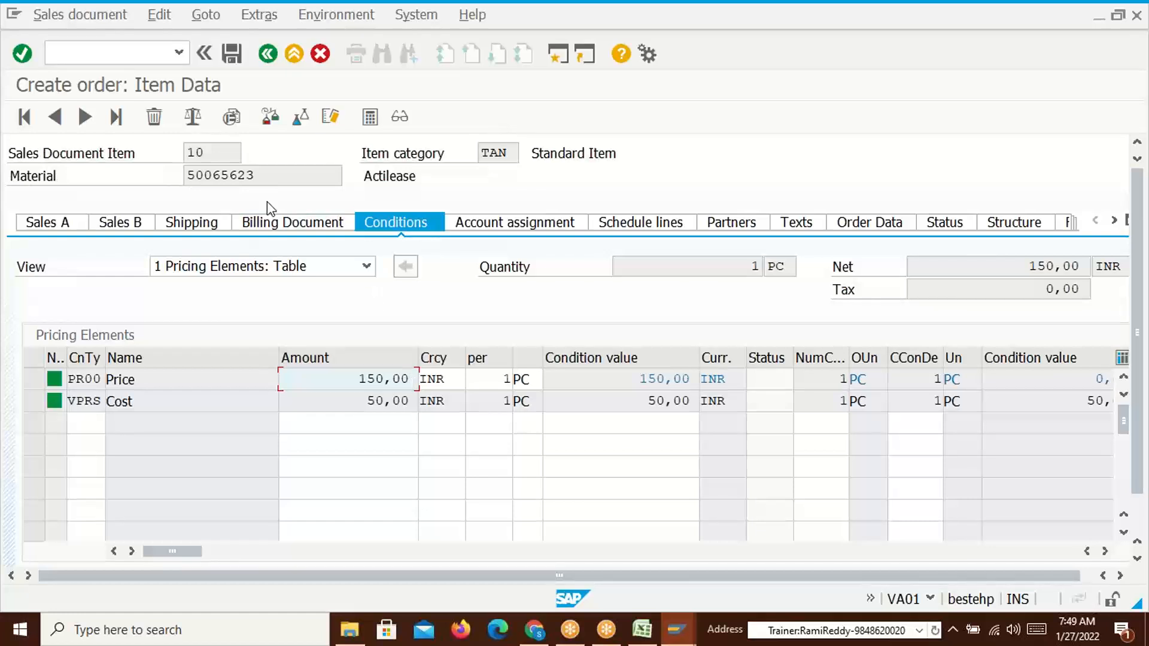
pyautogui.click(268, 54)
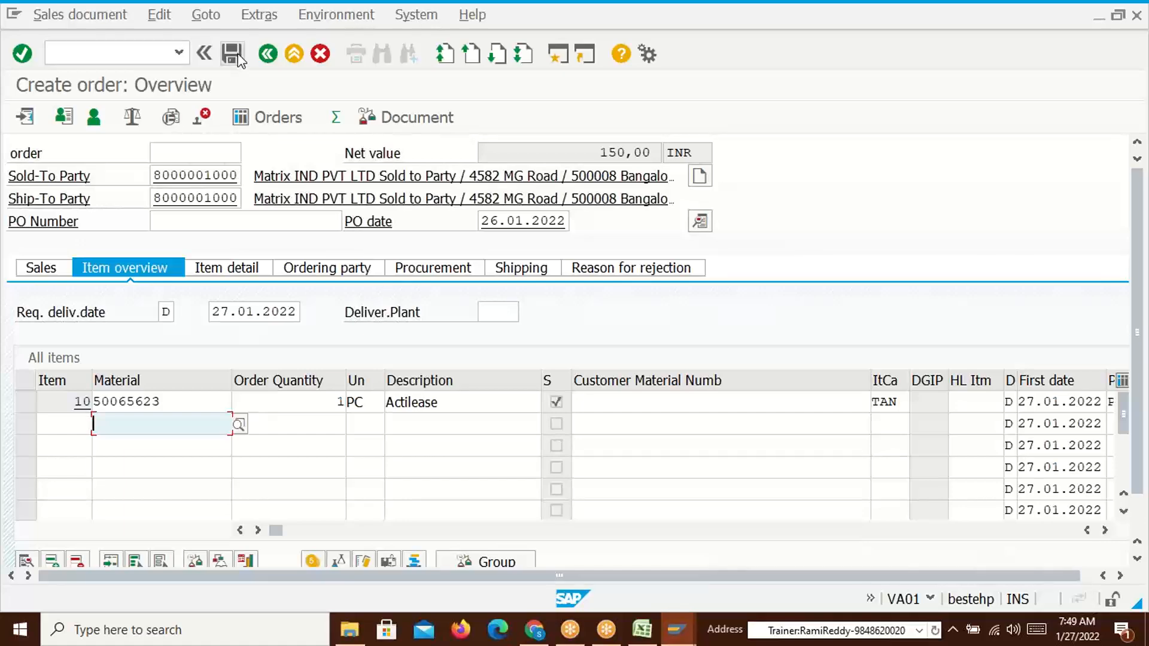
# Bring up condition table 005 and highlight its Customer/Material description
pyautogui.hotkey('alt', 'Tab')
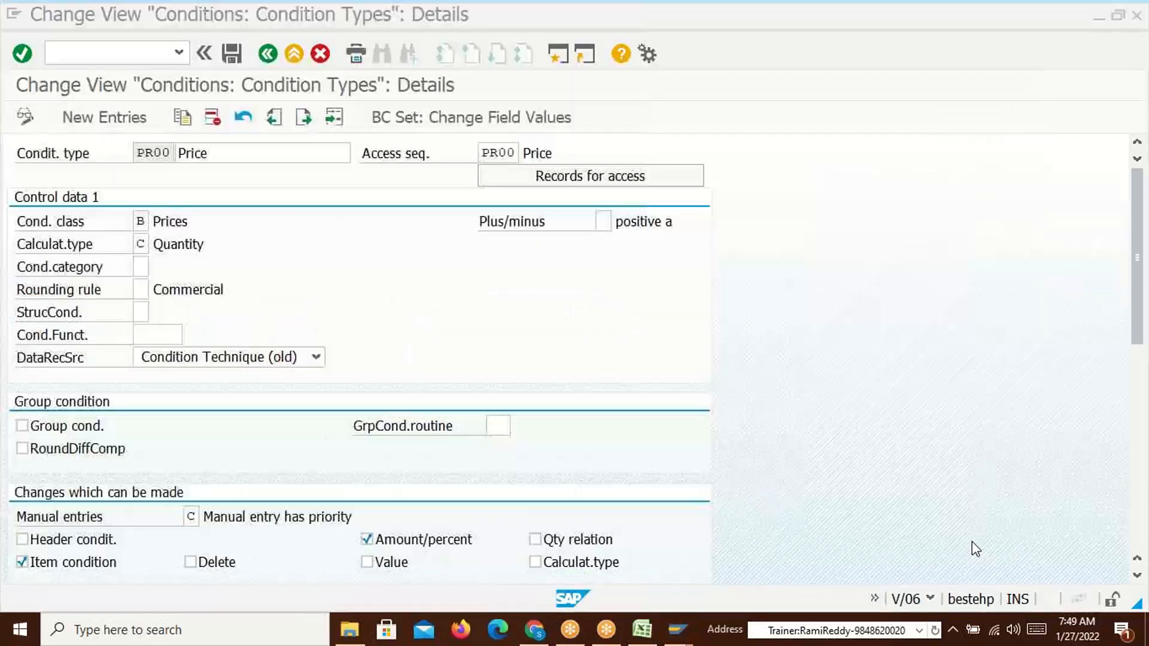
pyautogui.hotkey('alt', 'Tab')
pyautogui.hotkey('alt', 'Tab')
pyautogui.hotkey('alt', 'Tab')
pyautogui.hotkey('alt', 'Tab')
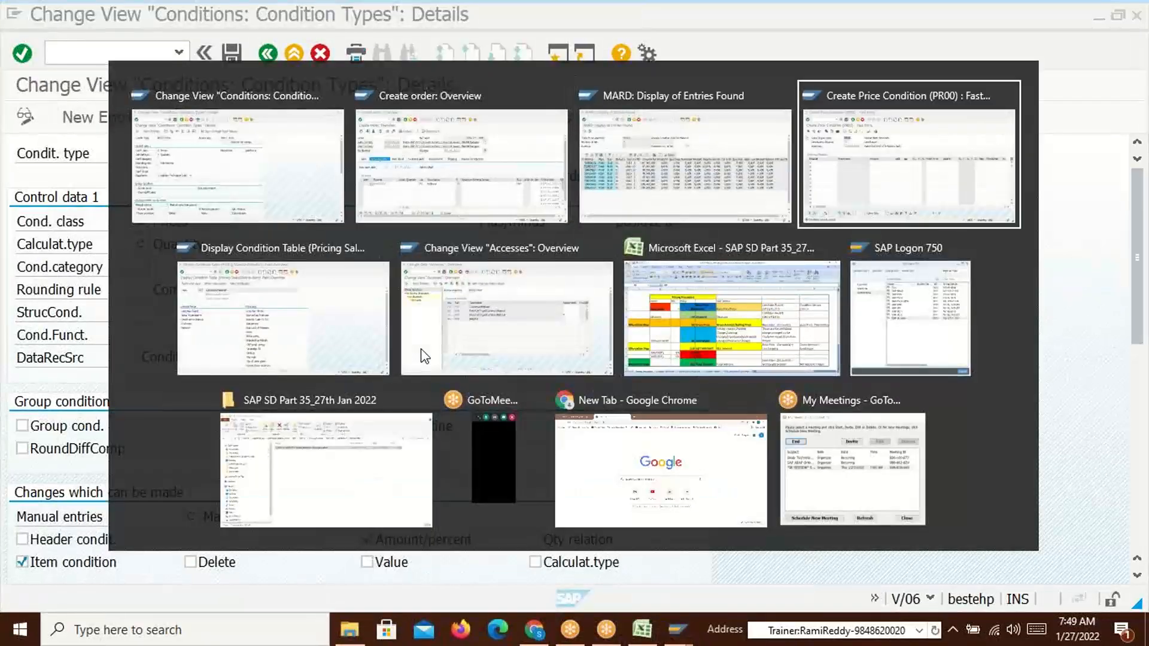
pyautogui.hotkey('alt', 'shift', 'Tab')
pyautogui.hotkey('alt', 'Tab')
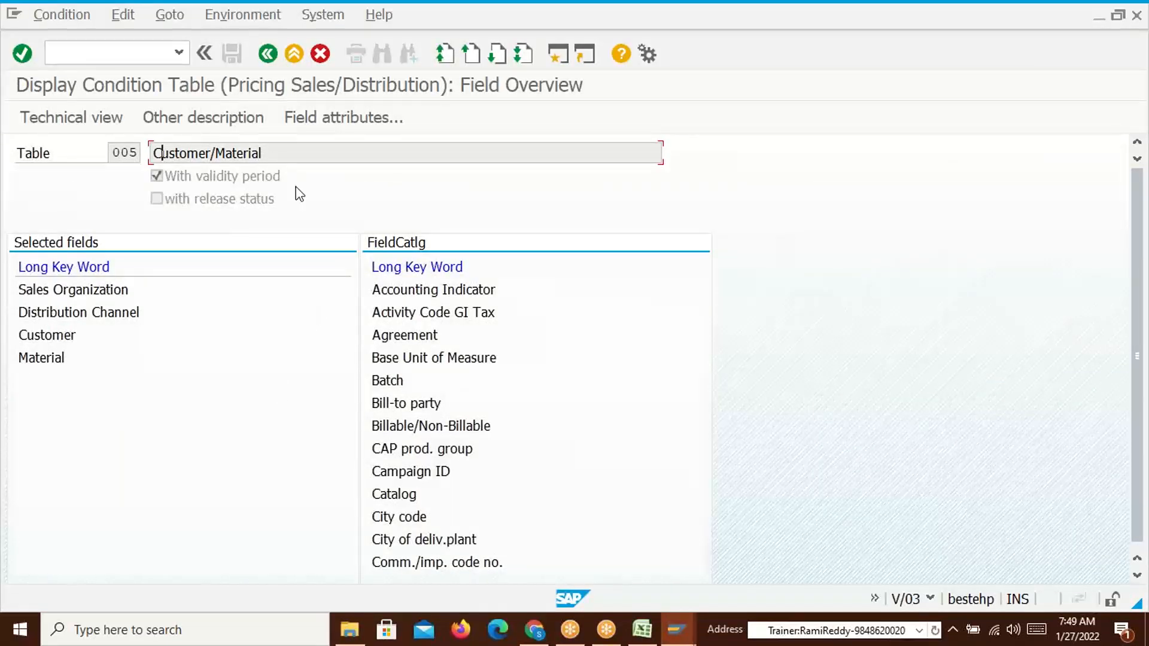
pyautogui.moveTo(275, 154); pyautogui.dragTo(141, 153)
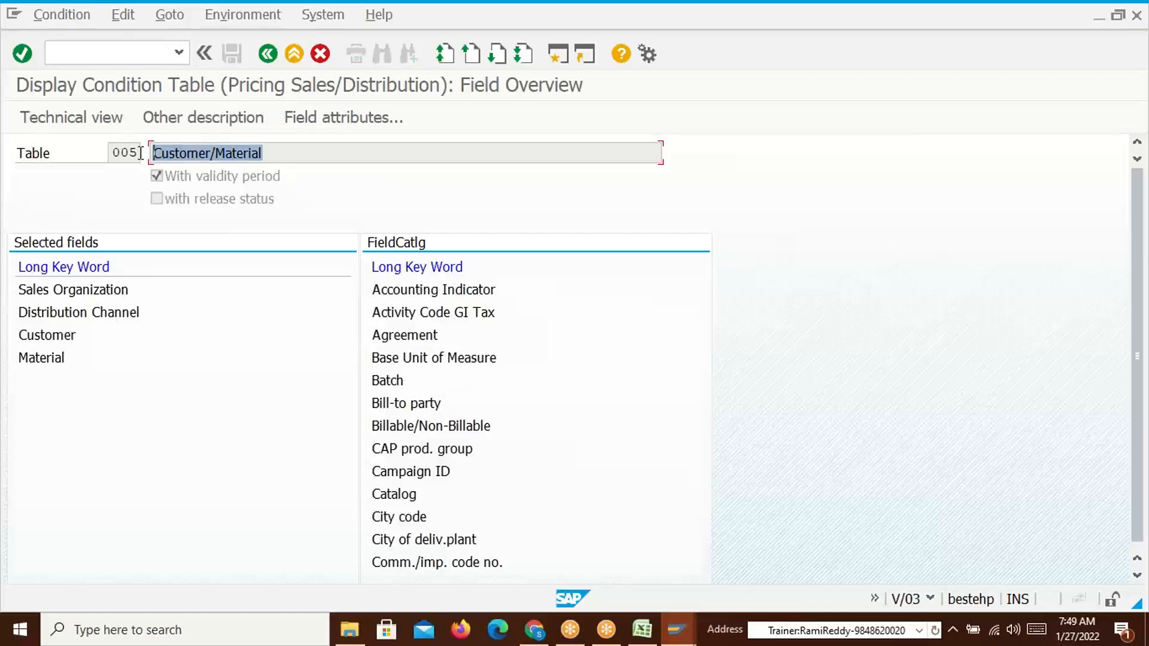
# Cycle past the sales order and the Excel pricing procedure sheet, returning to table 005
pyautogui.hotkey('alt', 'Tab')
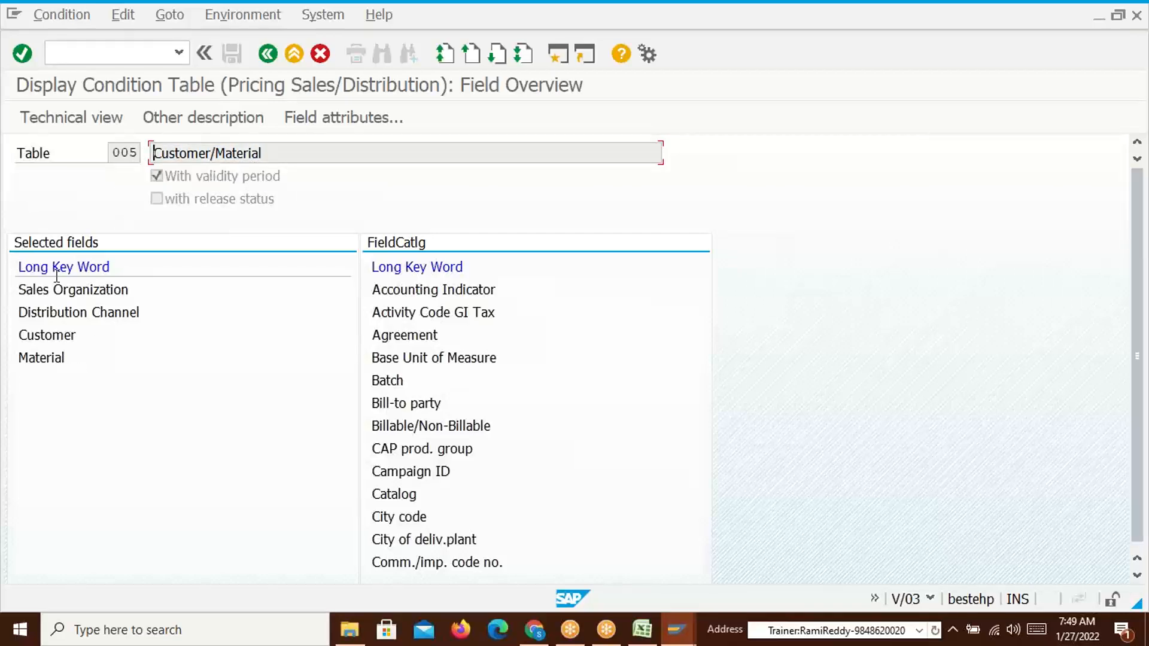
pyautogui.hotkey('alt', 'Tab')
pyautogui.hotkey('alt', 'Tab')
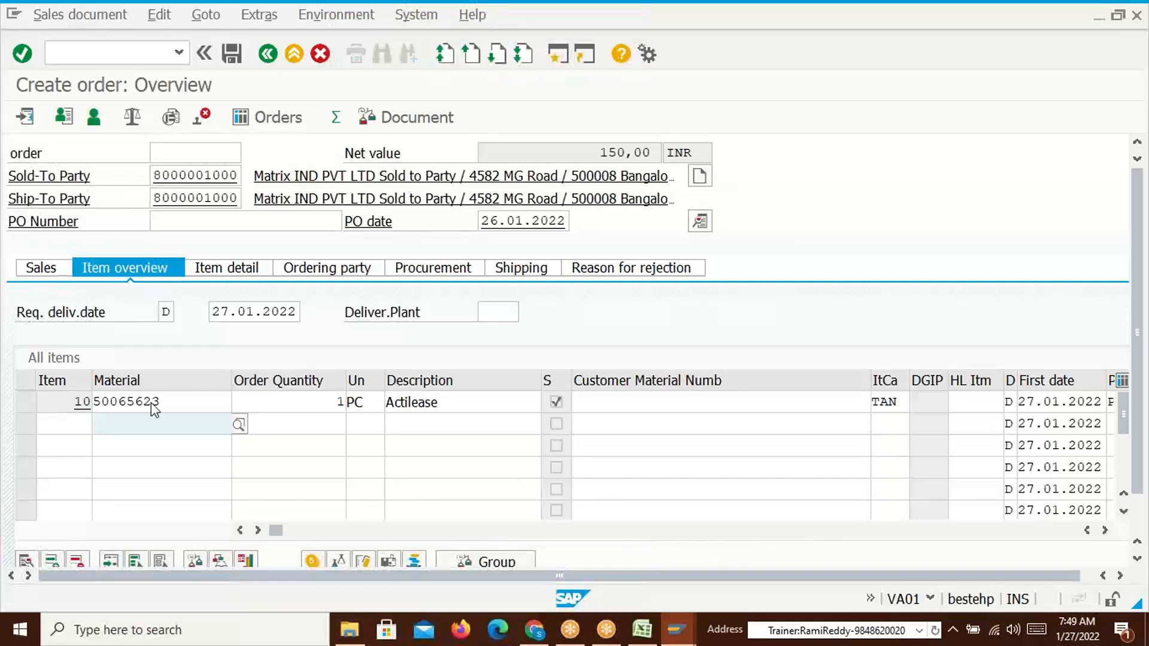
pyautogui.hotkey('alt', 'Tab')
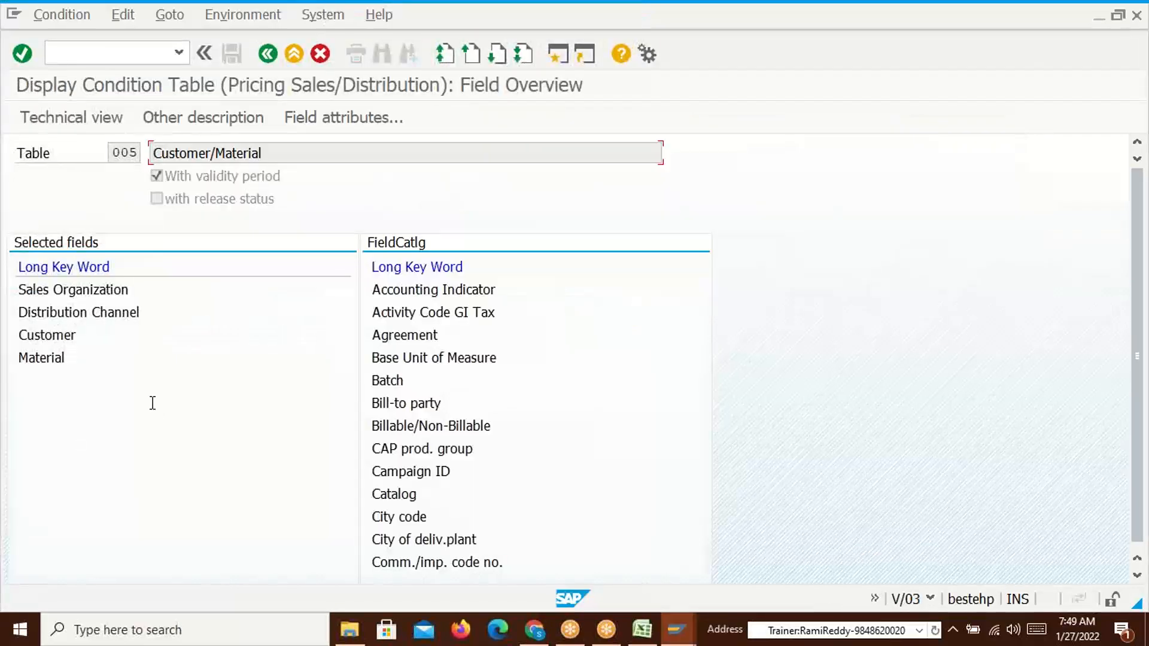
pyautogui.hotkey('alt', 'Tab')
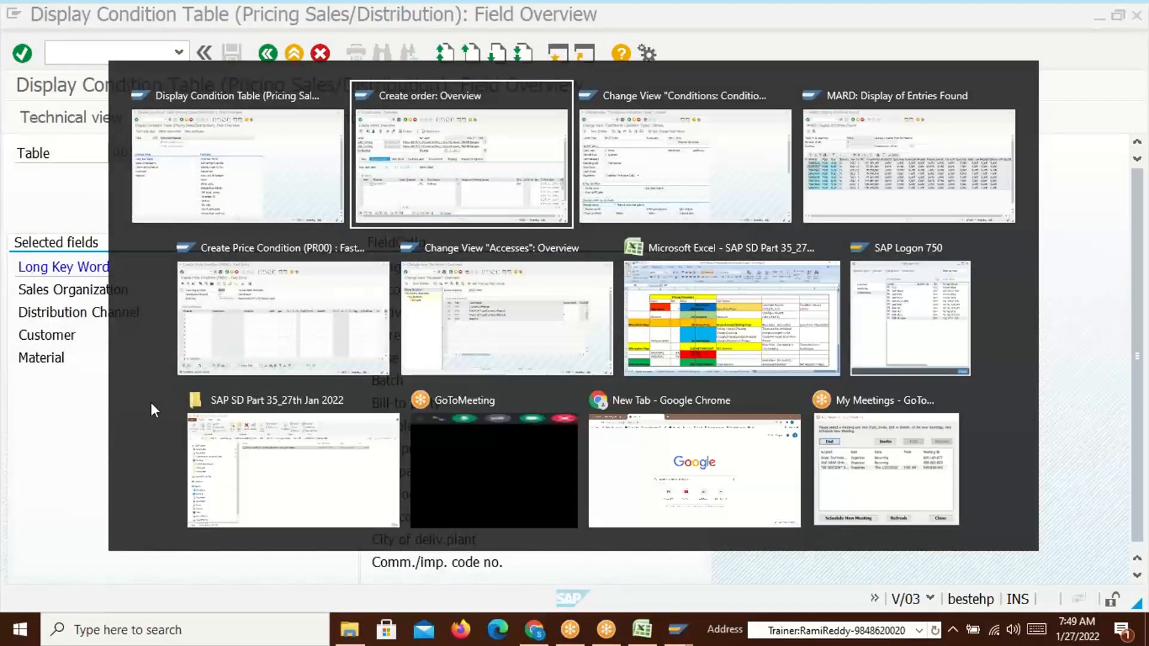
pyautogui.hotkey('alt', 'shift', 'Tab')
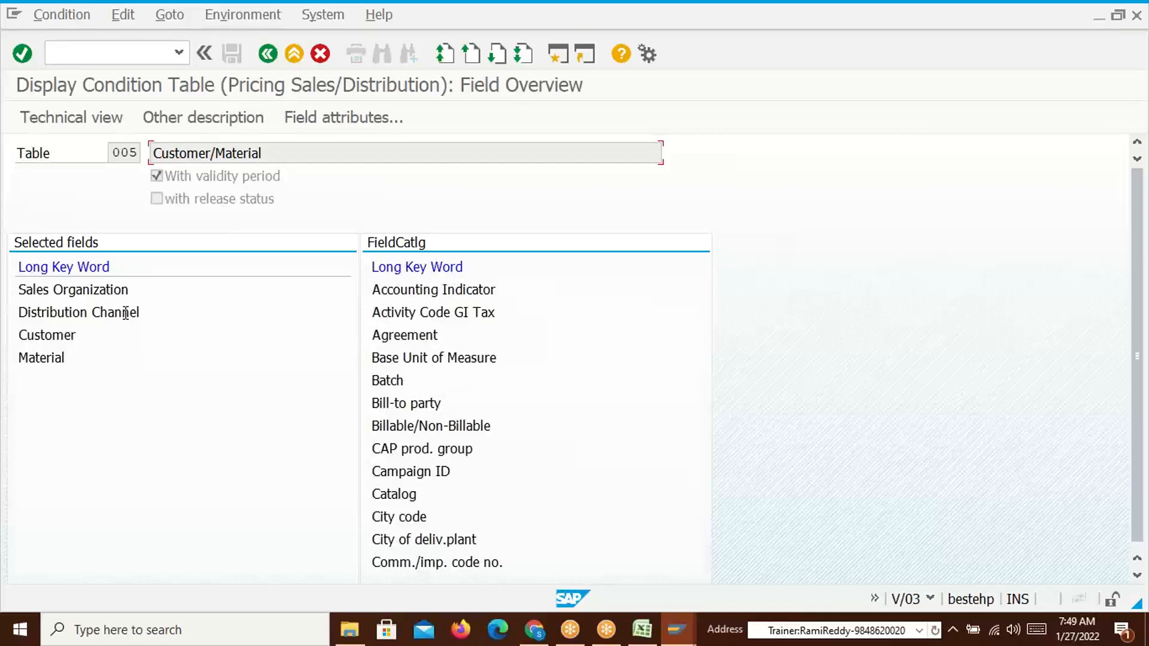
pyautogui.hotkey('alt', 'Tab')
pyautogui.hotkey('alt', 'Tab')
pyautogui.hotkey('alt', 'Tab')
pyautogui.hotkey('alt', 'Tab')
pyautogui.hotkey('alt', 'Tab')
pyautogui.hotkey('alt', 'Tab')
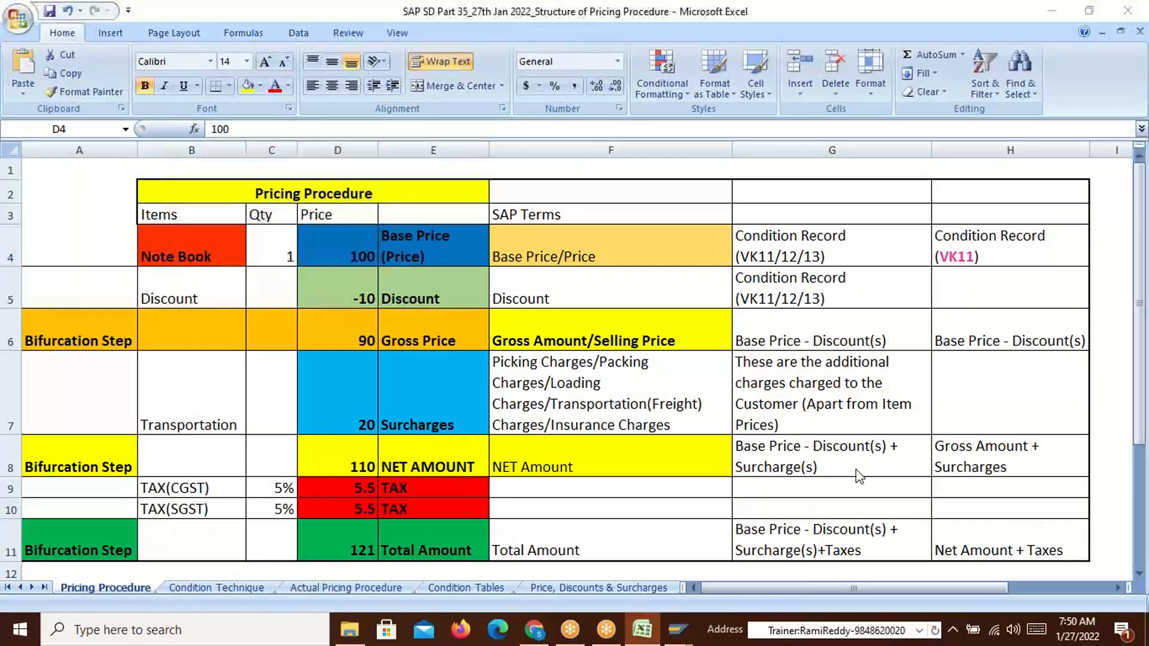
pyautogui.hotkey('alt', 'Tab')
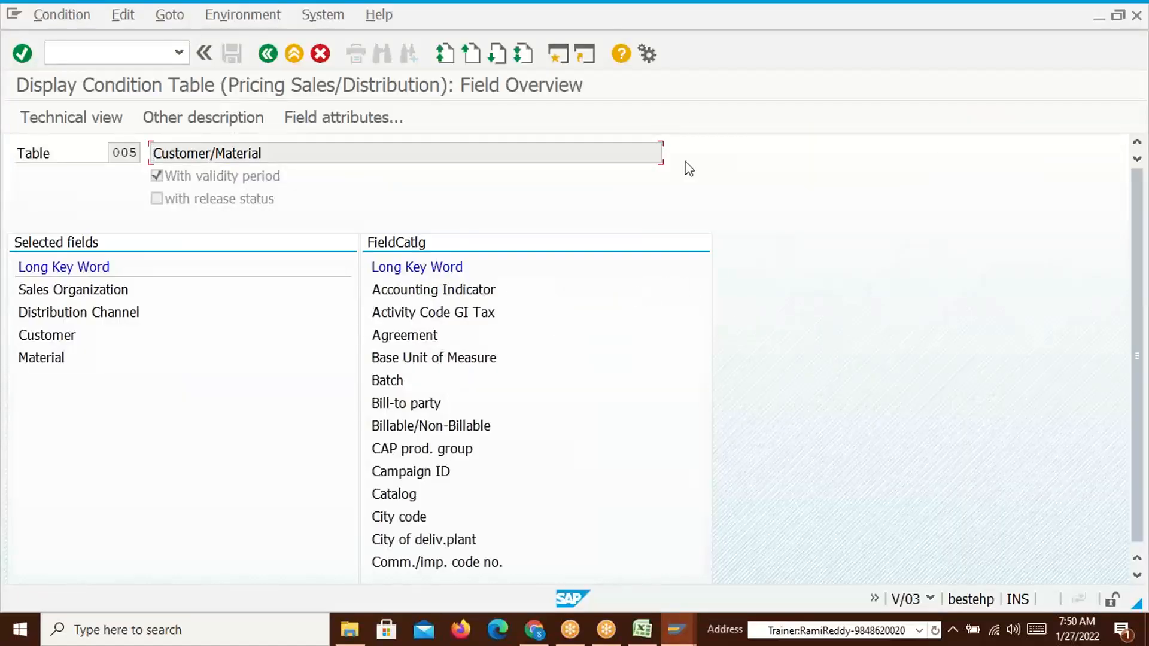
pyautogui.hotkey('alt', 'Tab')
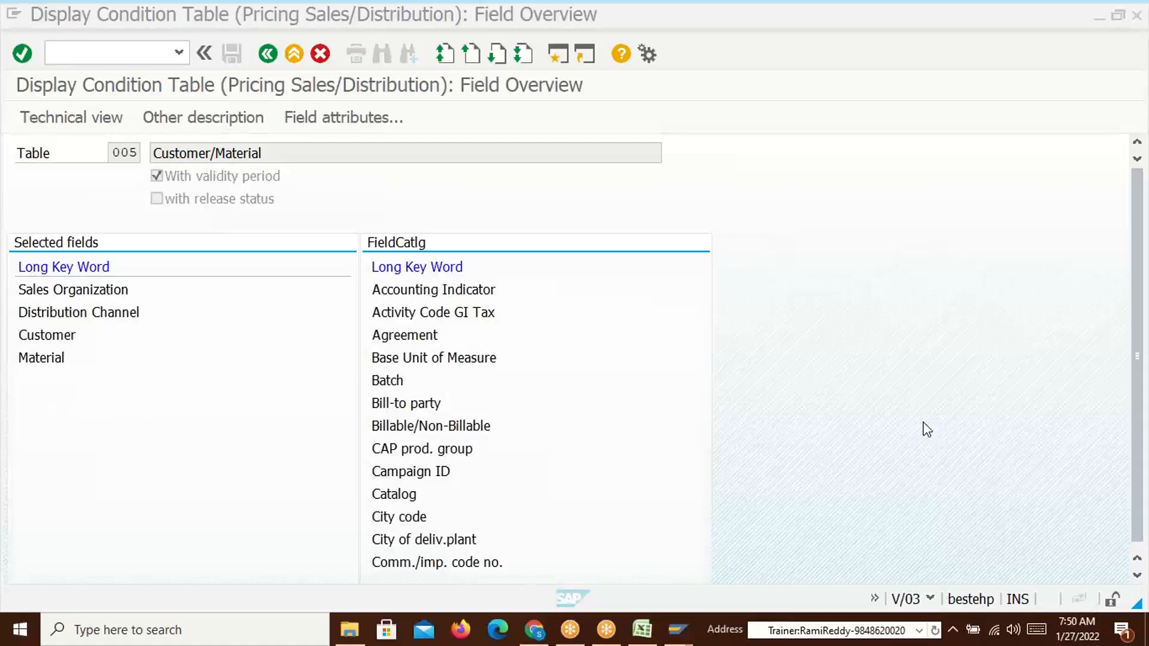
pyautogui.moveTo(266, 154); pyautogui.dragTo(155, 158)
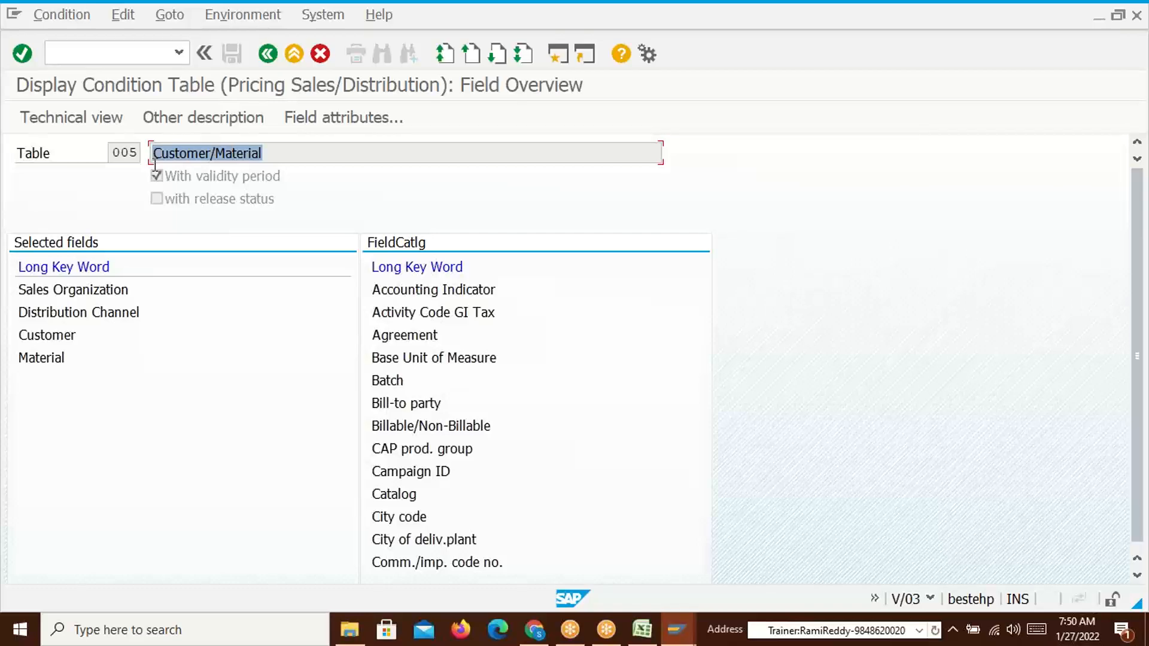
pyautogui.click(154, 158)
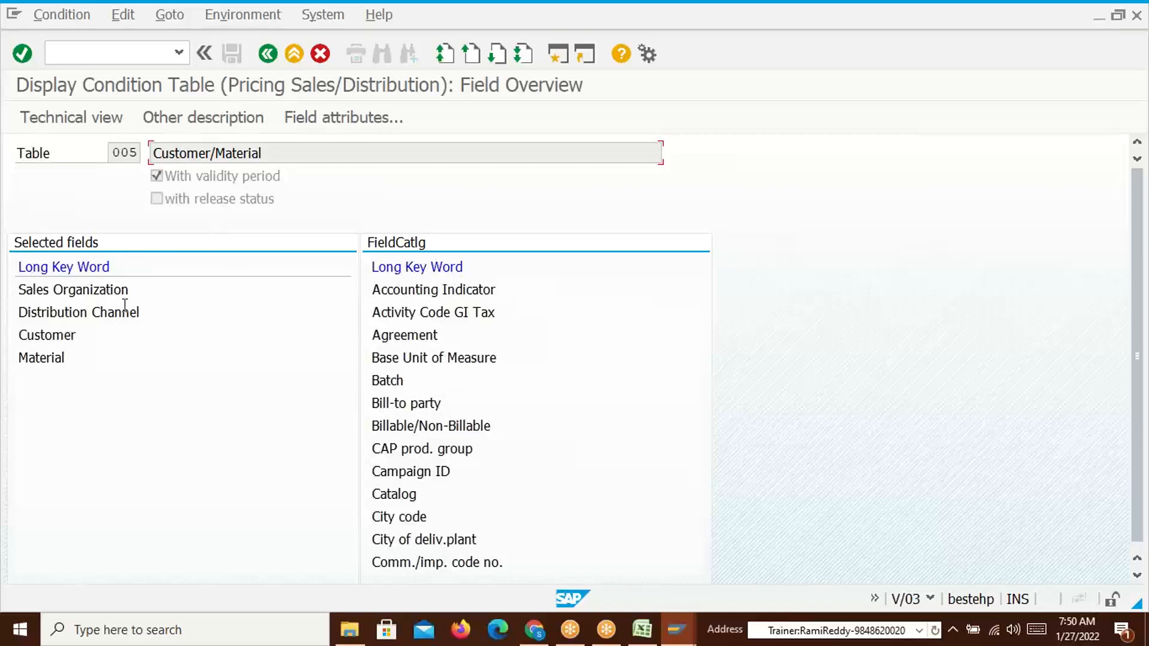
pyautogui.moveTo(72, 363); pyautogui.dragTo(13, 285)
pyautogui.moveTo(642, 630)
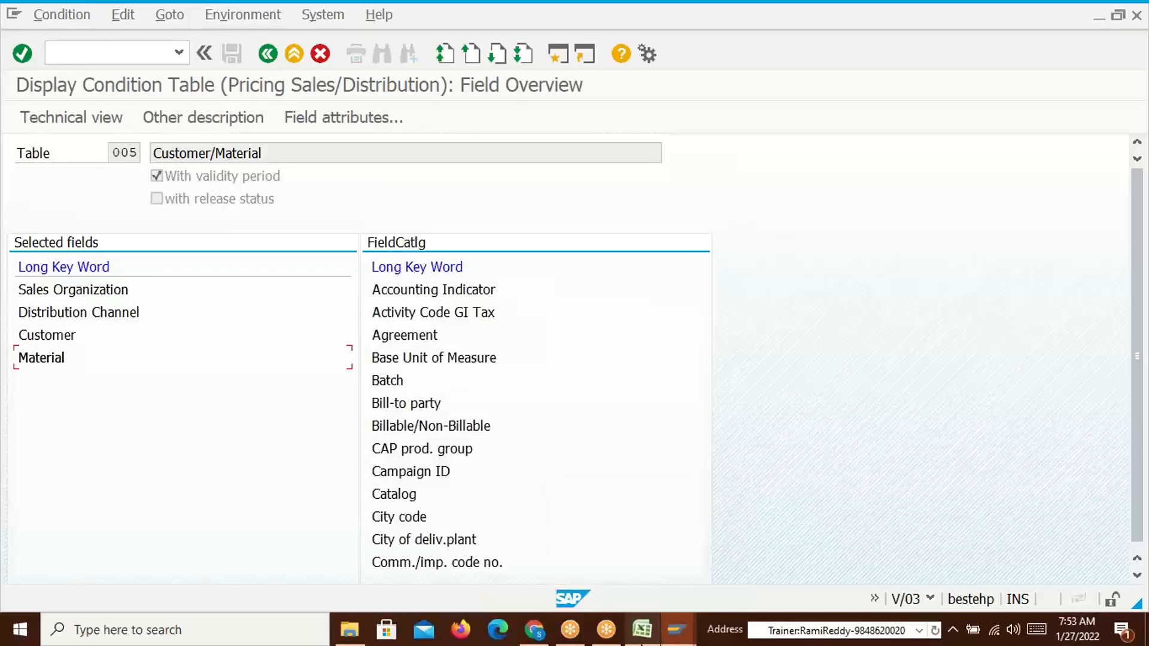
# In Excel, browse the Condition Technique, Actual Pricing Procedure and Condition Tables sheets
pyautogui.hotkey('alt', 'Tab')
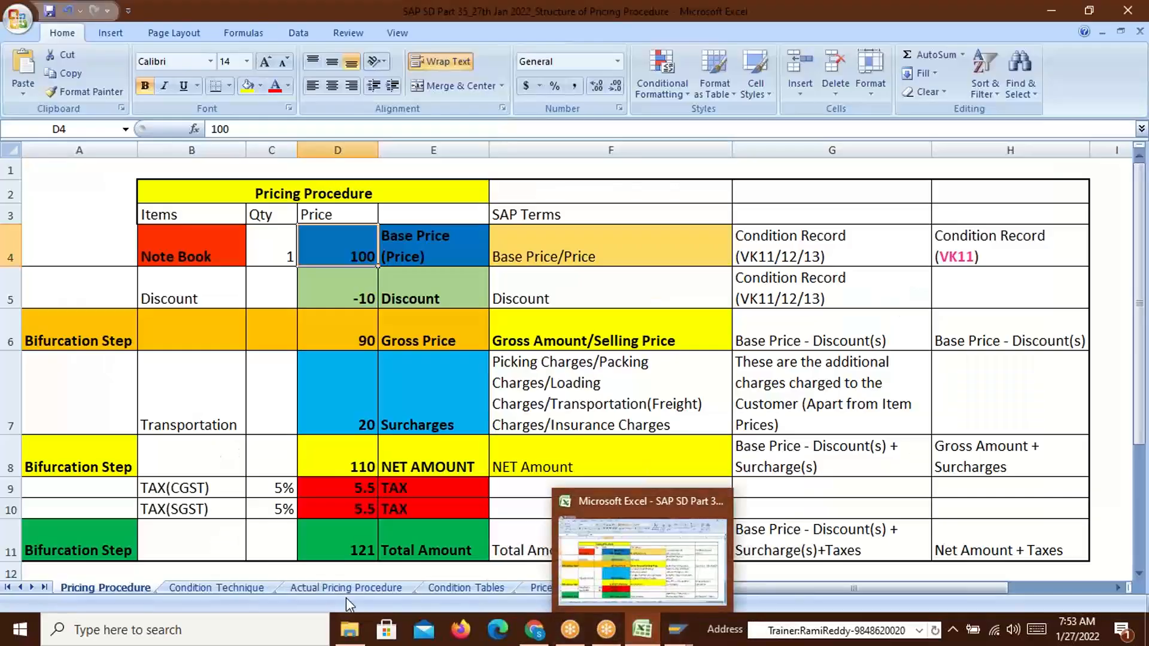
pyautogui.click(230, 588)
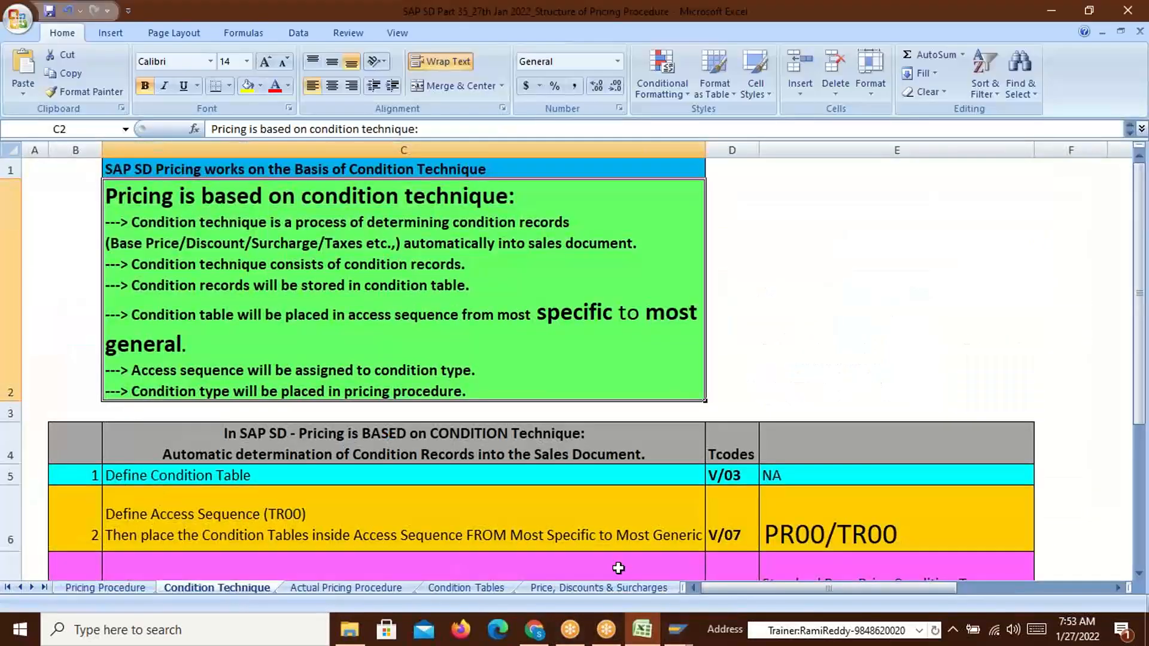
pyautogui.moveTo(1141, 415); pyautogui.dragTo(1142, 431)
pyautogui.click(346, 590)
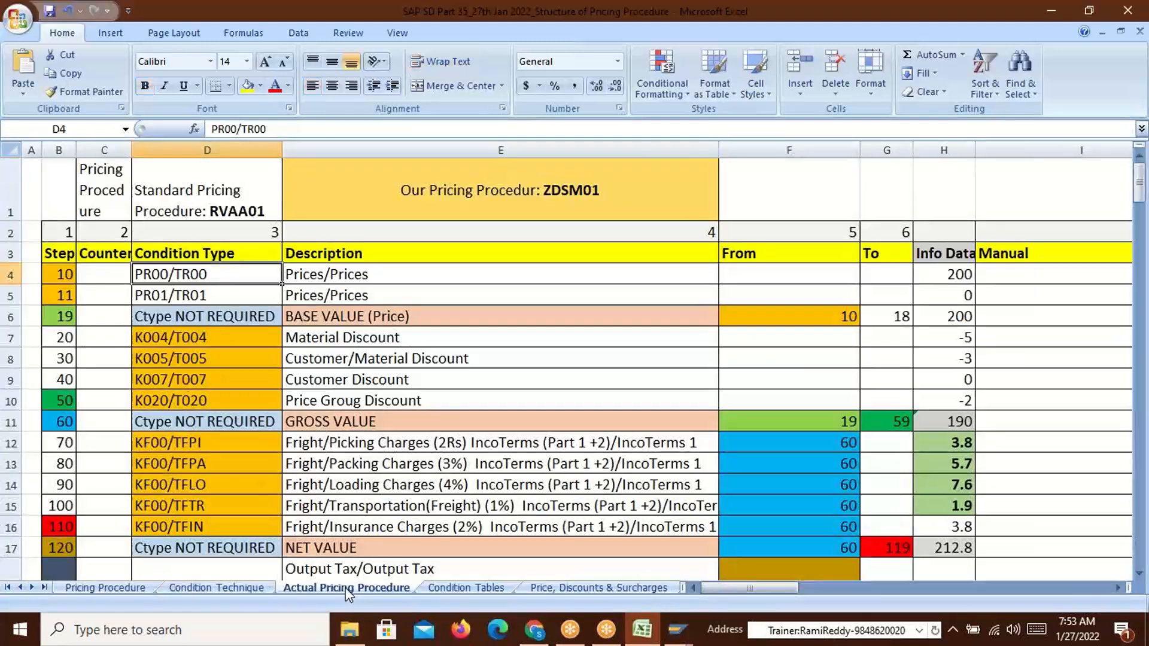
pyautogui.click(455, 588)
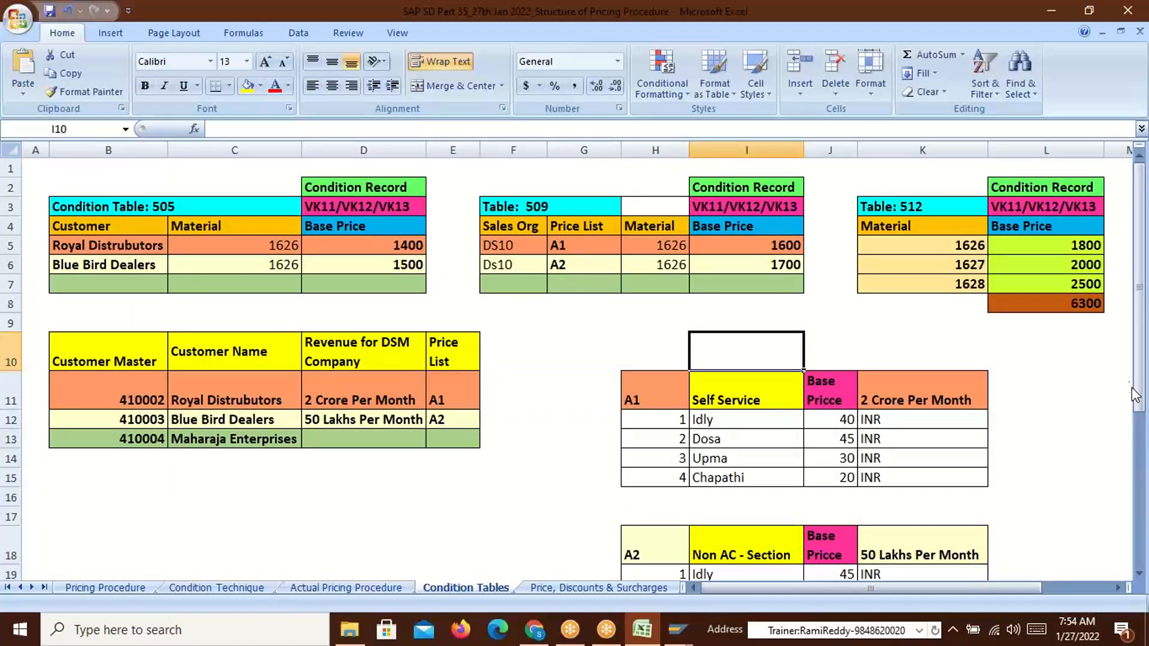
# Go over price list A1 items: Idly 40, Dosa 45, Upma 30, Chapathi 20
pyautogui.moveTo(1140, 400); pyautogui.dragTo(1145, 535)
pyautogui.click(735, 221)
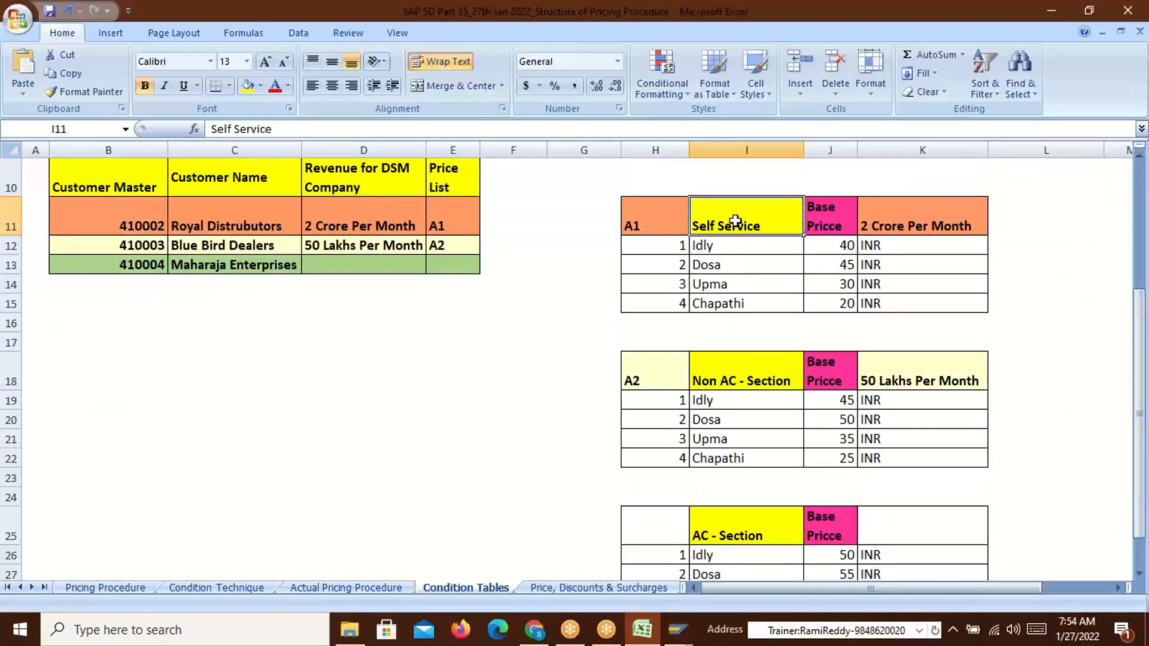
pyautogui.moveTo(707, 246); pyautogui.dragTo(711, 303)
pyautogui.click(838, 250)
pyautogui.click(741, 269)
pyautogui.click(853, 269)
pyautogui.click(763, 289)
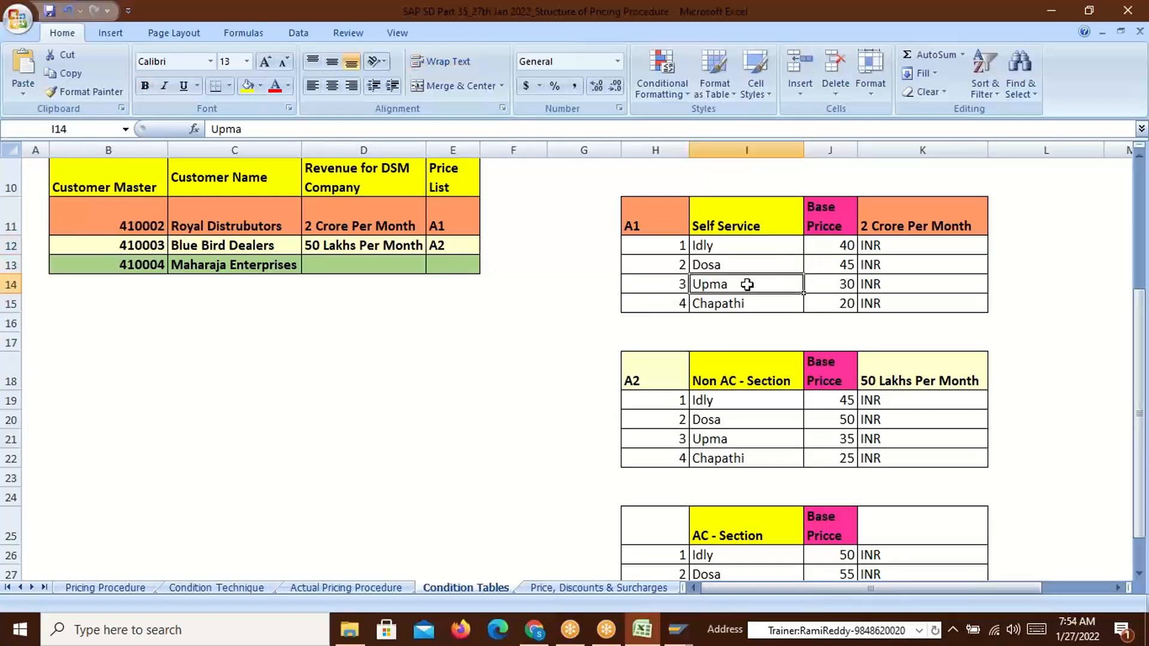
pyautogui.click(851, 292)
pyautogui.click(845, 303)
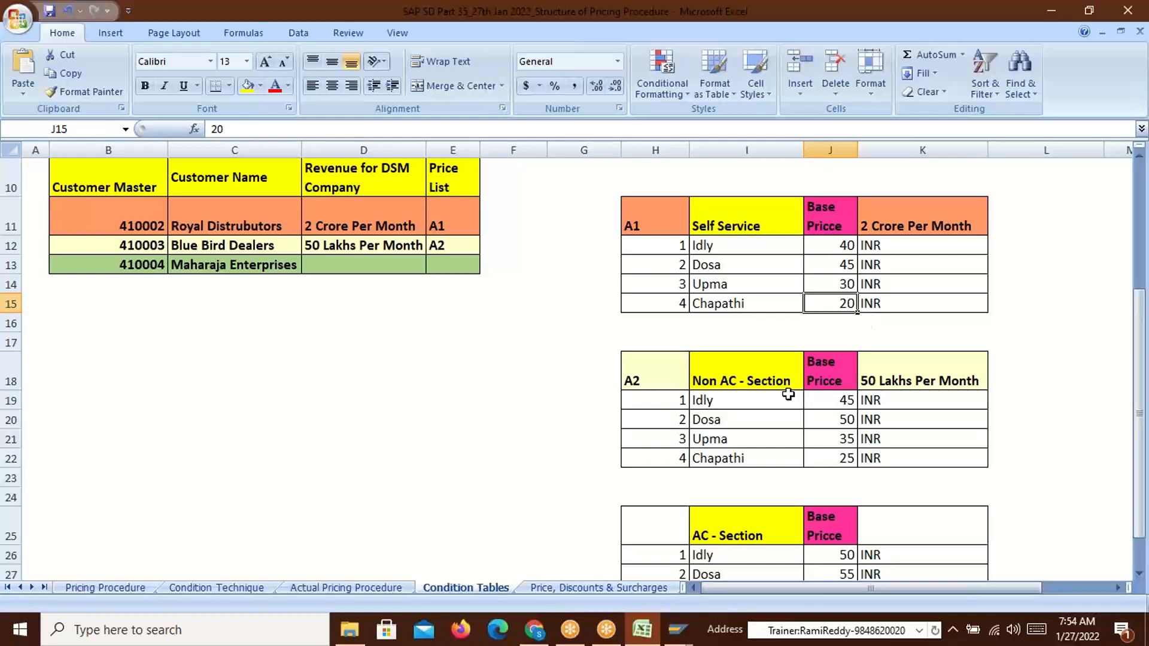
# Compare Non AC - Section A2 prices (45, 50, 35, 25) against the A1 prices
pyautogui.moveTo(722, 389); pyautogui.dragTo(722, 396)
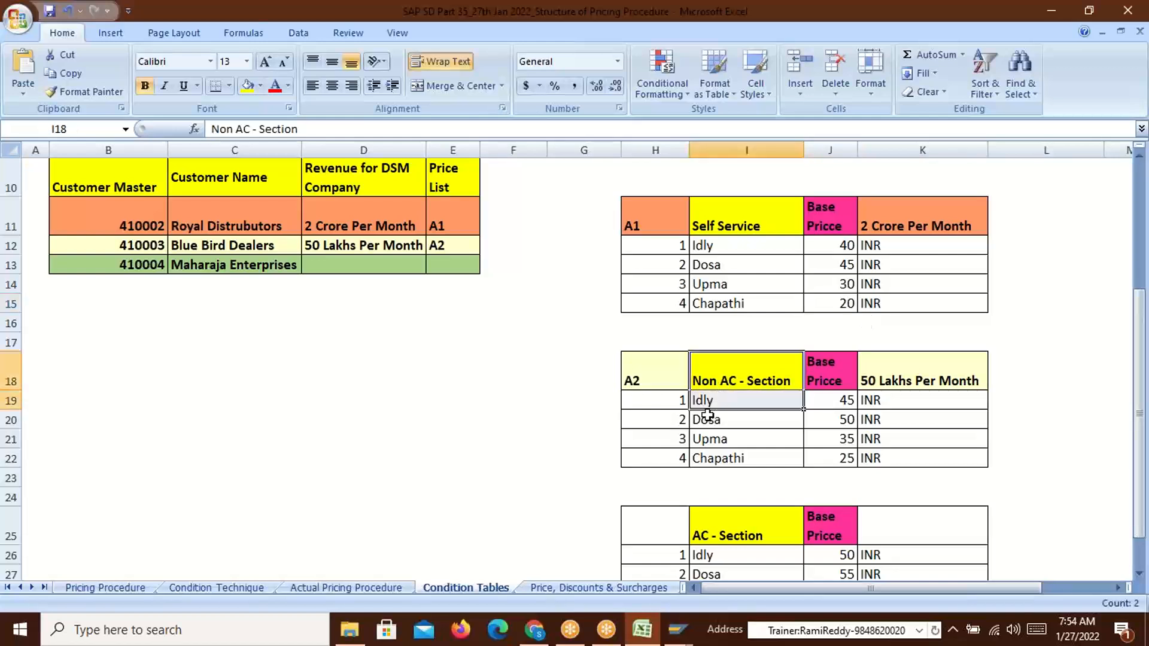
pyautogui.click(702, 401)
pyautogui.click(844, 247)
pyautogui.click(849, 400)
pyautogui.click(841, 265)
pyautogui.click(839, 425)
pyautogui.click(841, 285)
pyautogui.click(840, 439)
pyautogui.click(845, 307)
pyautogui.click(844, 463)
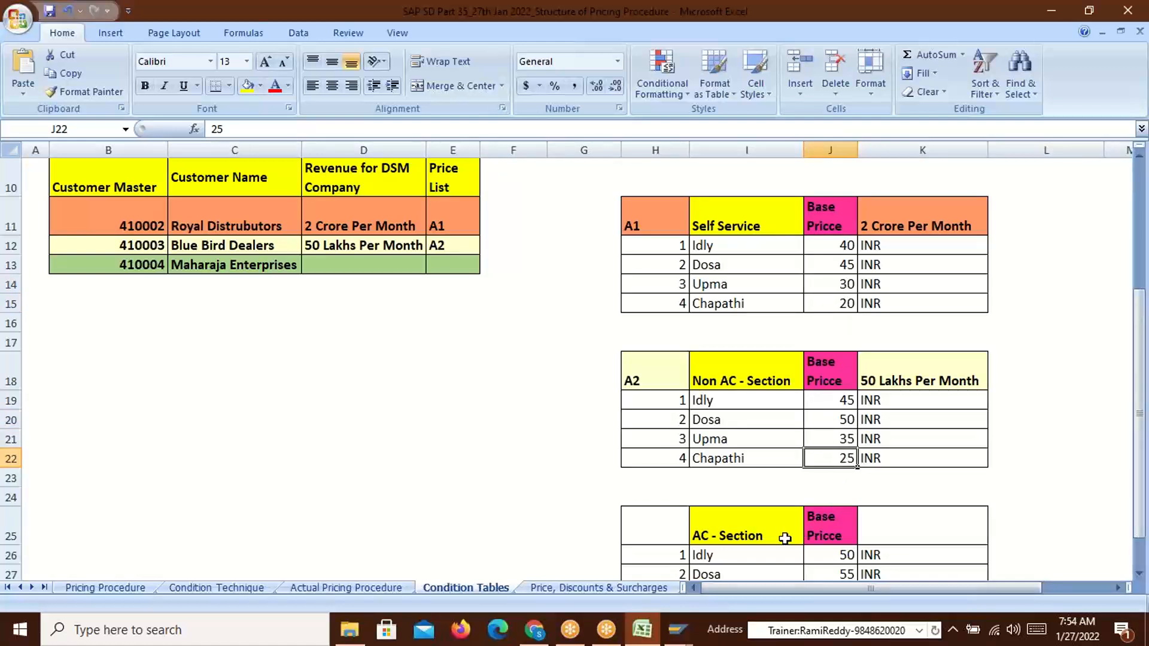
# Point out the AC - Section table, comparing Idly's price of 50 with A2's 45
pyautogui.click(757, 535)
pyautogui.click(844, 400)
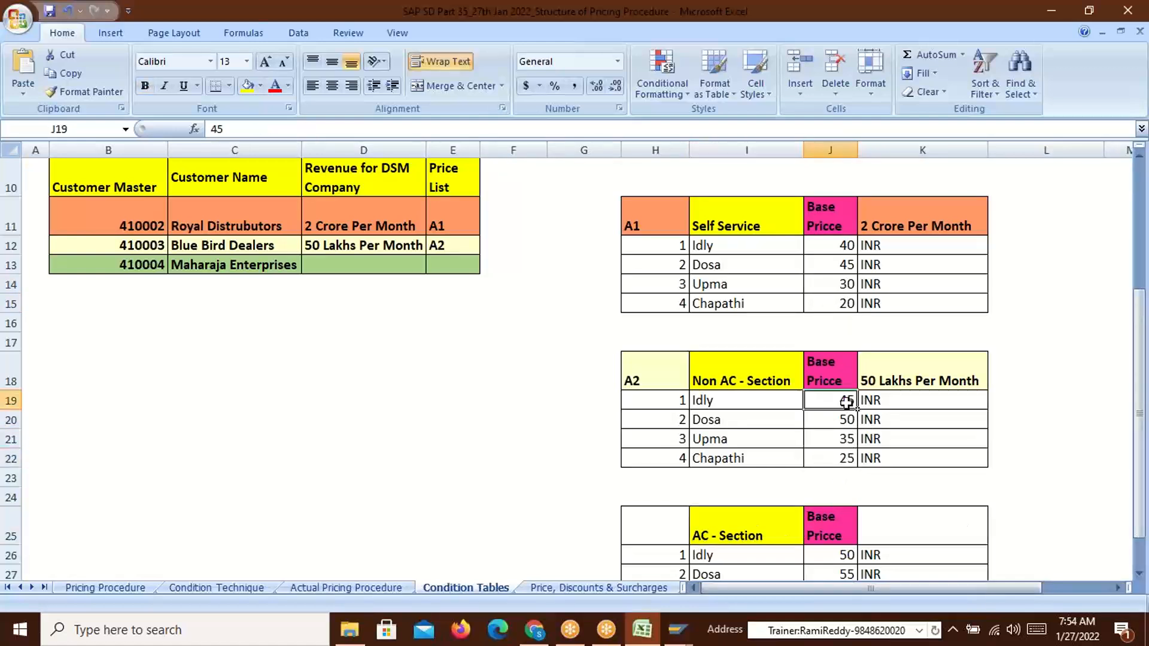
pyautogui.click(847, 555)
pyautogui.click(1140, 574)
pyautogui.click(1139, 573)
pyautogui.moveTo(711, 172); pyautogui.dragTo(711, 197)
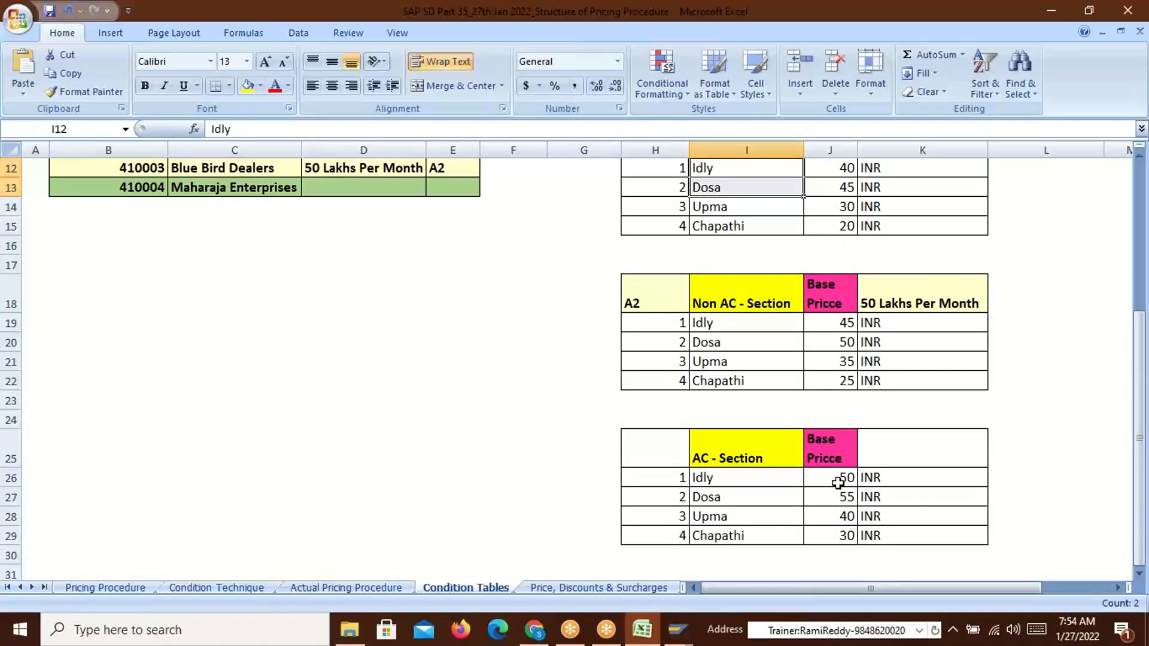
# Label the AC - Section table A3 in bold, then highlight table 512's material numbers
pyautogui.click(665, 465)
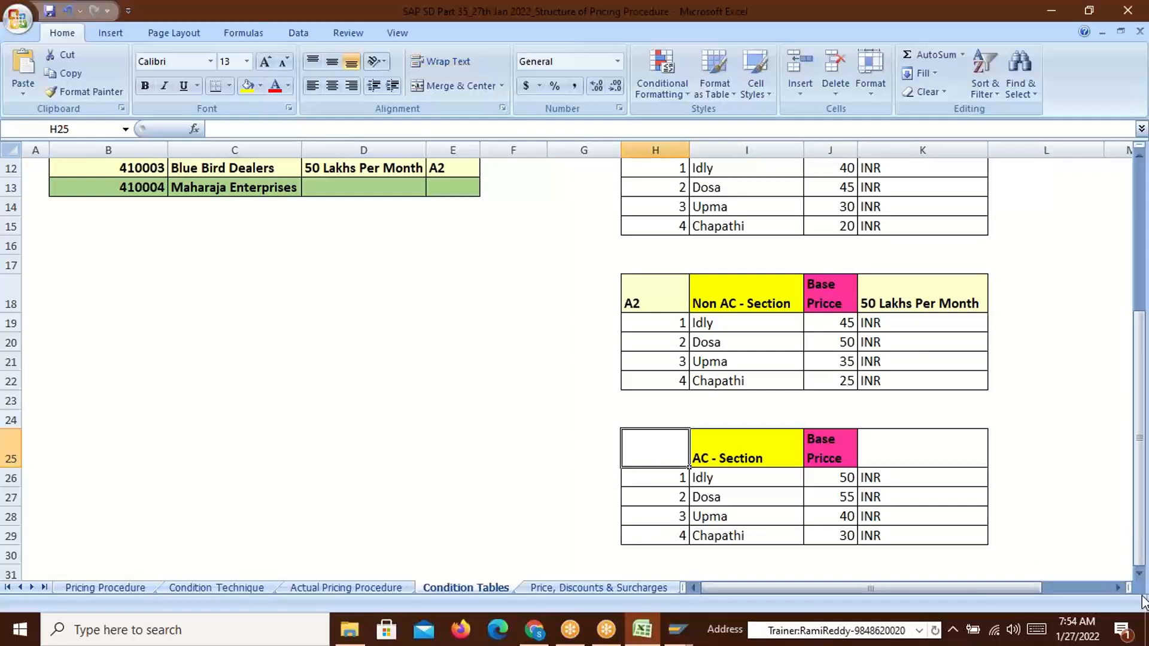
pyautogui.write('A3')
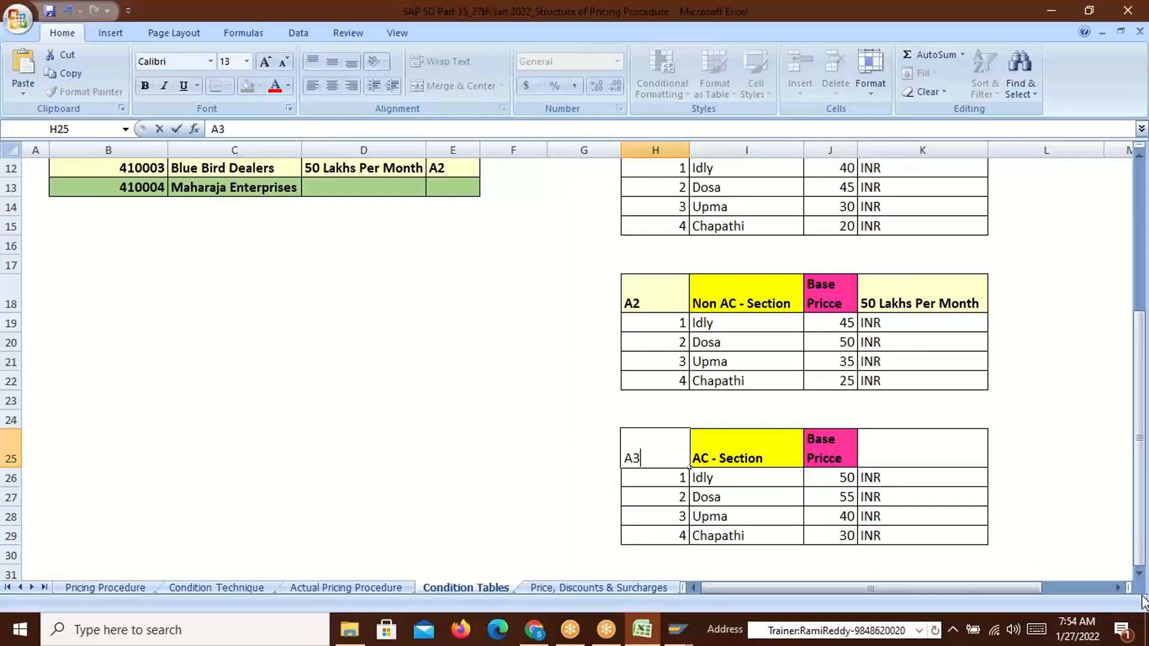
pyautogui.press('Return')
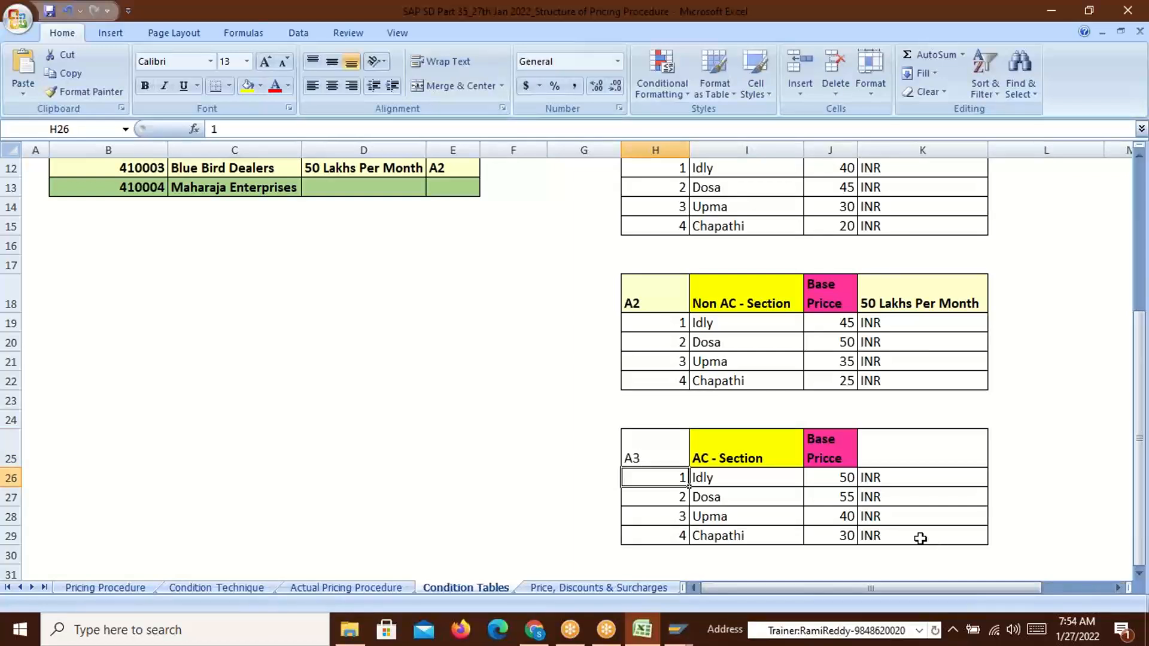
pyautogui.click(656, 455)
pyautogui.hotkey('ctrl', 'b')
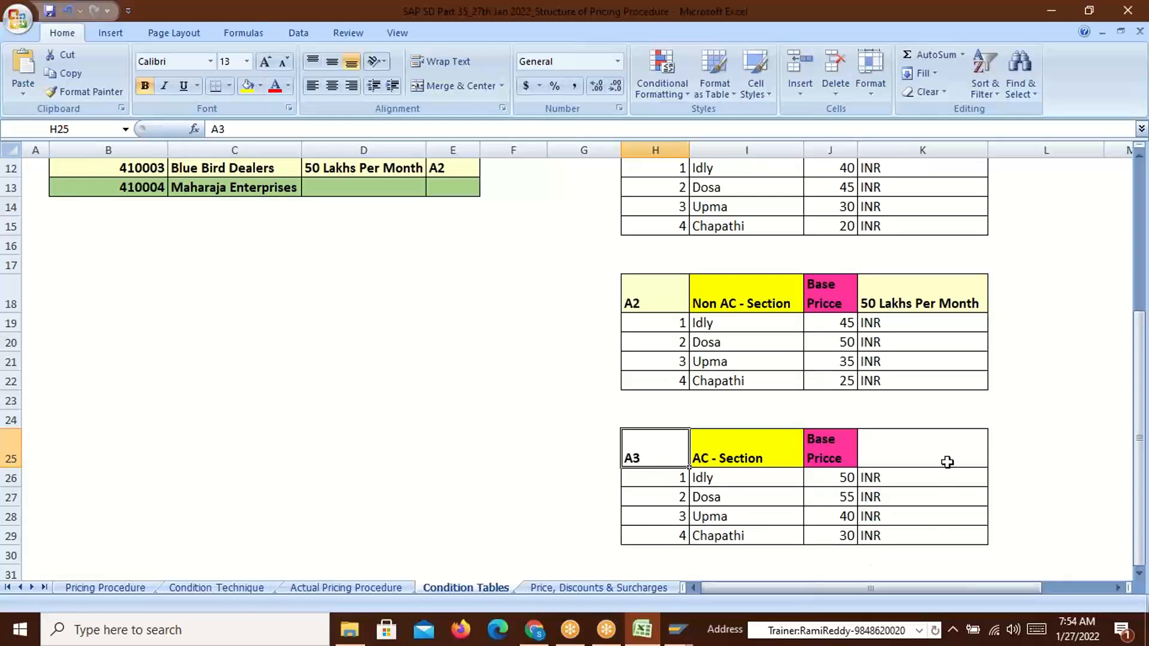
pyautogui.scroll(4, 946, 463)
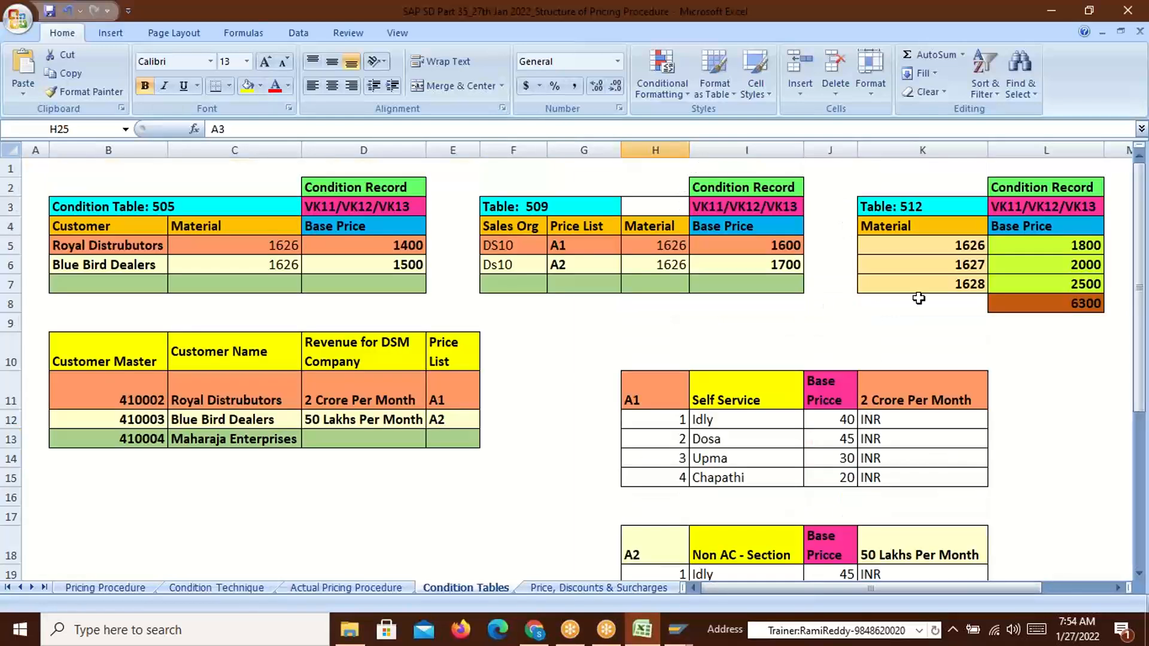
pyautogui.moveTo(962, 244); pyautogui.dragTo(966, 284)
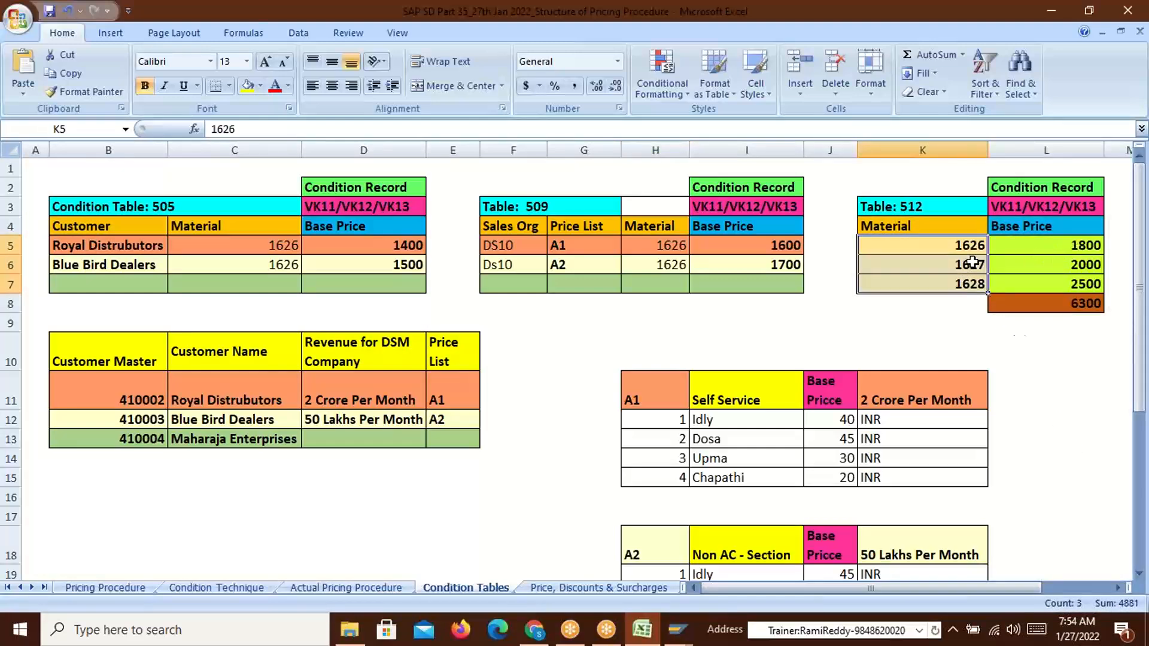
pyautogui.hotkey('alt', 'Tab')
pyautogui.hotkey('alt', 'Tab')
pyautogui.hotkey('alt', 'Tab')
pyautogui.hotkey('alt', 'Tab')
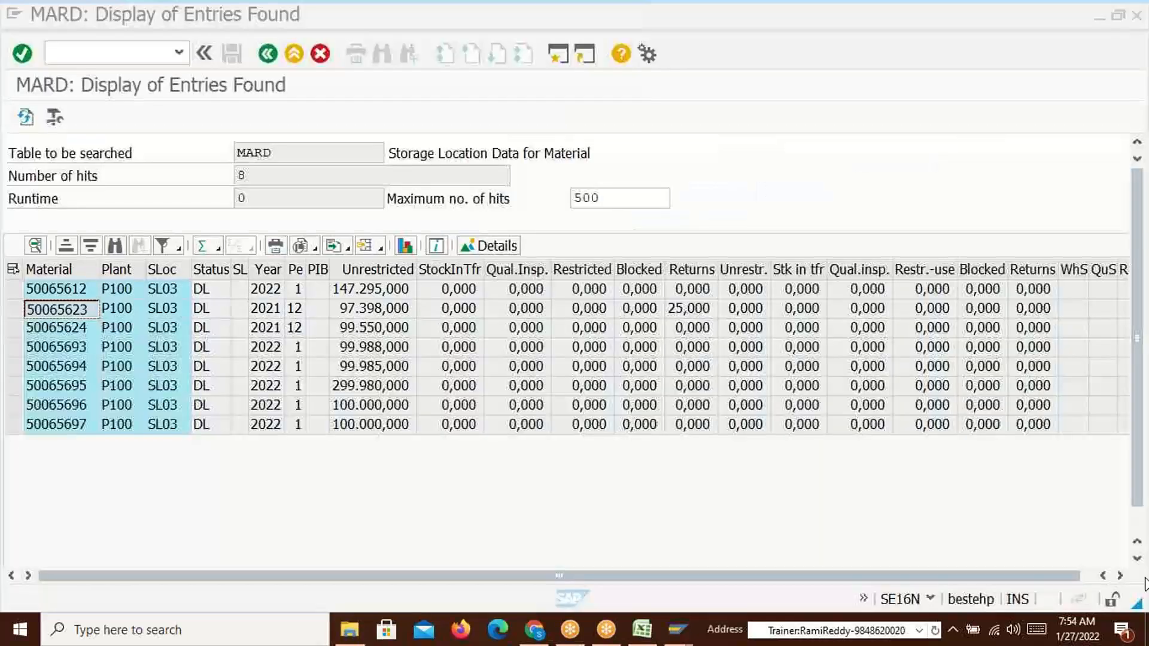
# Copy materials 50065612, 50065623 and 50065624 from the MARD results and switch to Excel
pyautogui.moveTo(67, 288); pyautogui.dragTo(65, 331)
pyautogui.hotkey('ctrl', 'c')
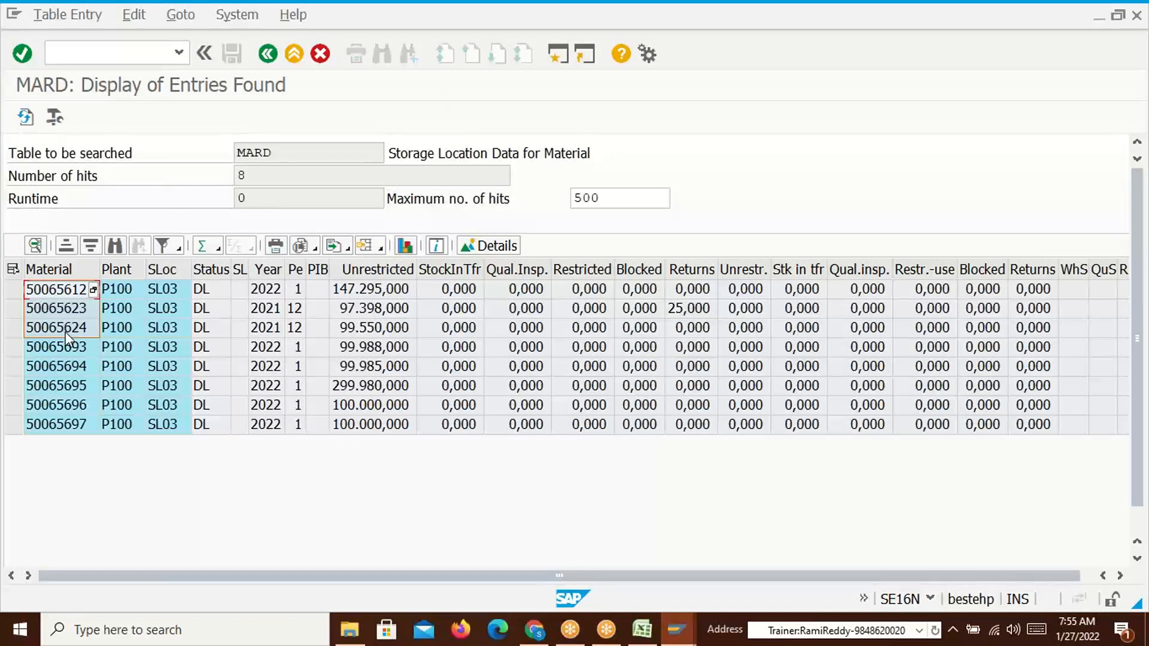
pyautogui.hotkey('alt', 'Tab')
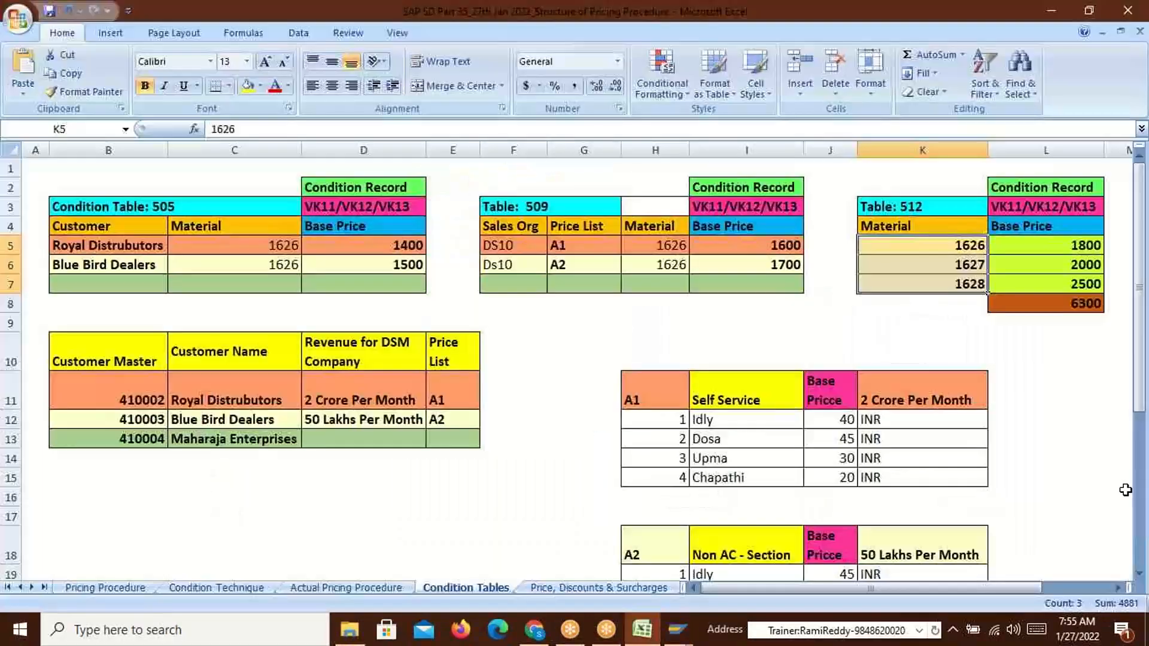
# Paste the three material numbers into table 512 and select them with their base prices
pyautogui.click(958, 247)
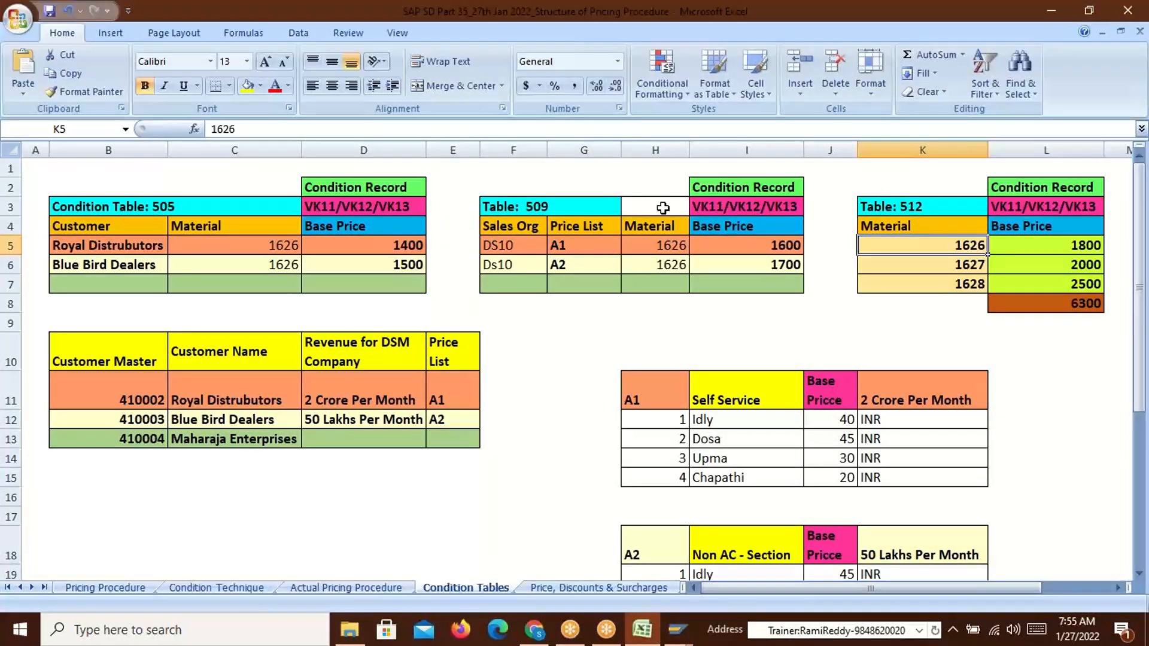
pyautogui.hotkey('ctrl', 'v')
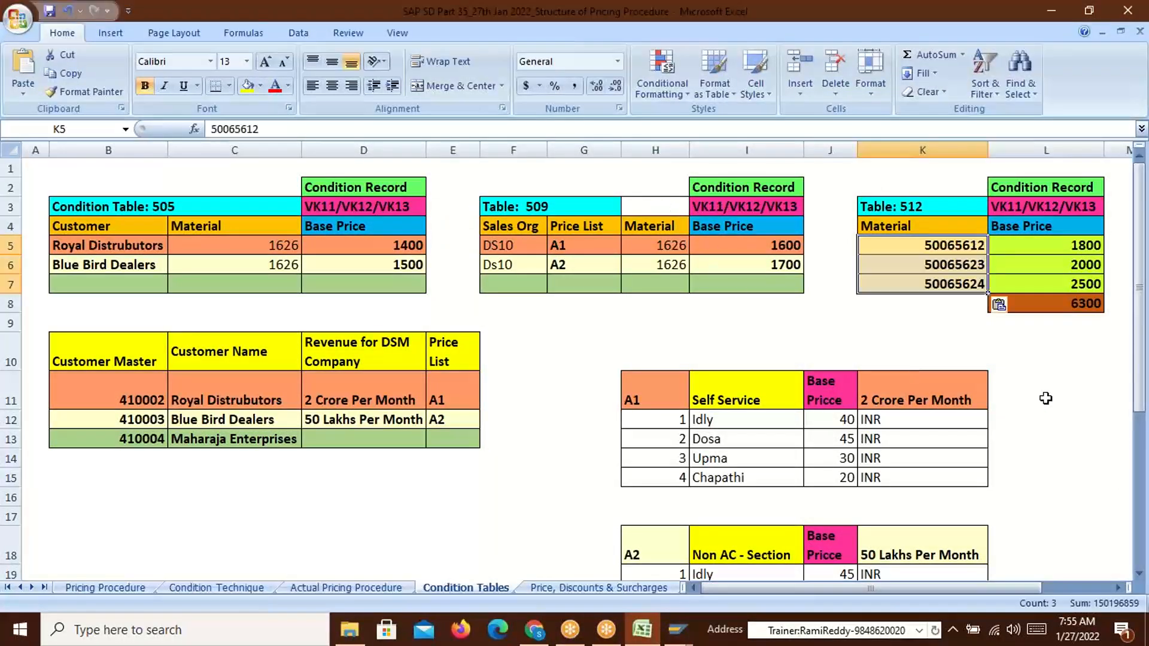
pyautogui.click(1061, 253)
pyautogui.moveTo(1062, 252); pyautogui.dragTo(1061, 279)
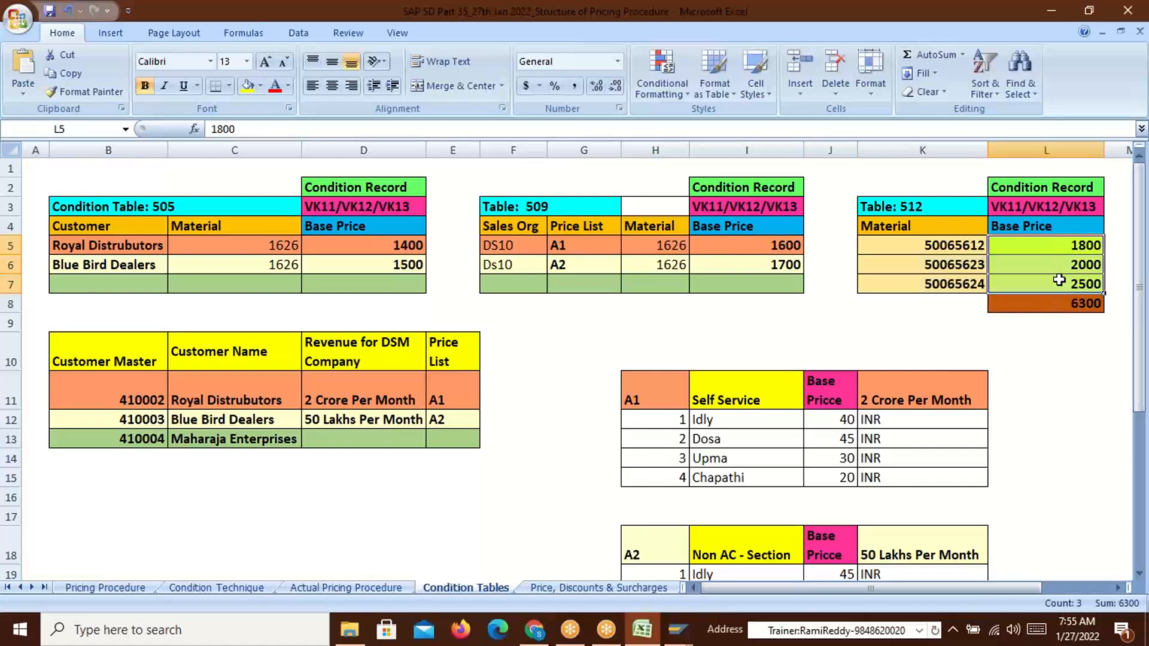
pyautogui.moveTo(939, 247); pyautogui.dragTo(974, 278)
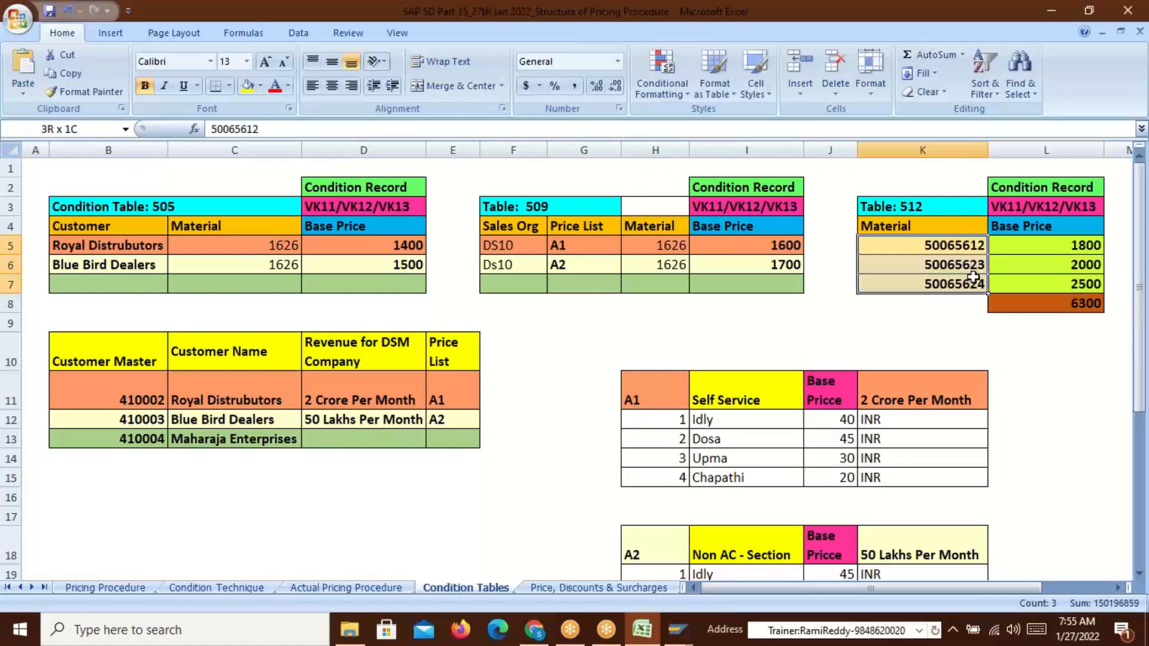
pyautogui.moveTo(975, 279); pyautogui.dragTo(1021, 284)
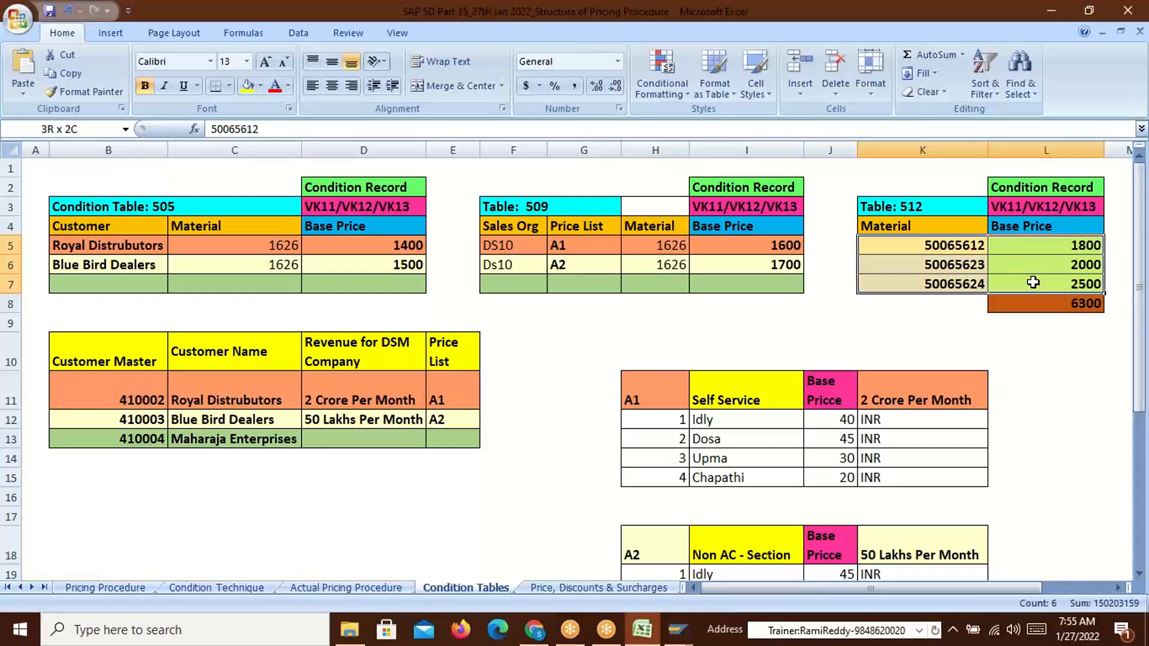
pyautogui.moveTo(1033, 282); pyautogui.dragTo(1034, 281)
# Review price list A1 in table 509 and the A1 and A2 price list tables
pyautogui.click(561, 246)
pyautogui.click(630, 398)
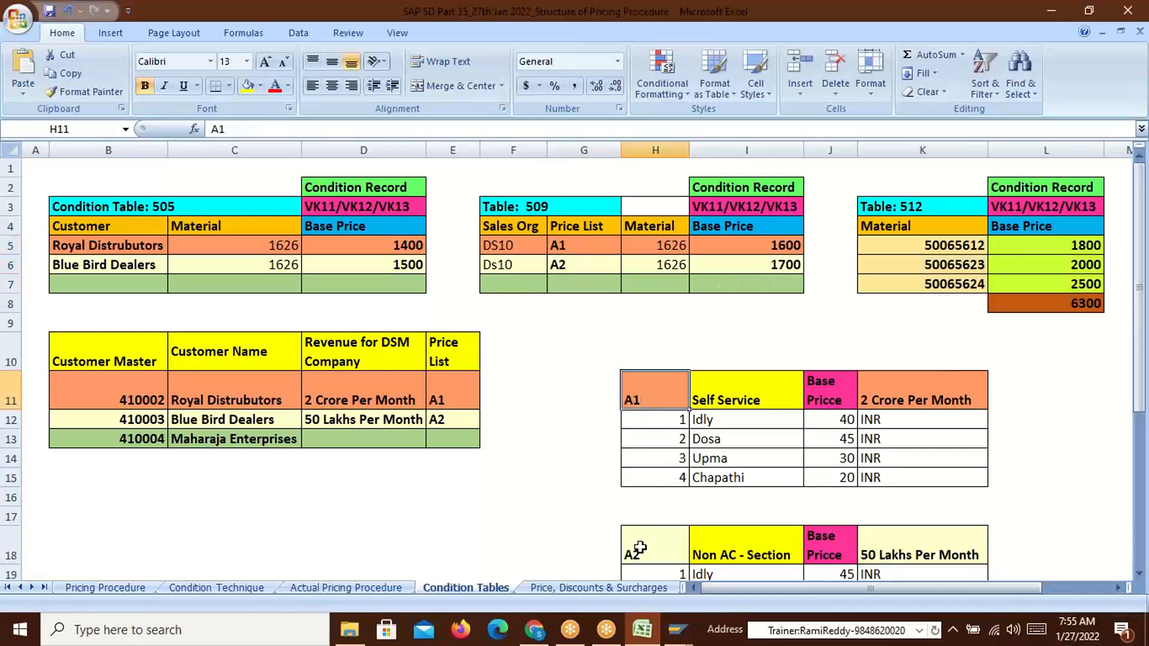
pyautogui.click(639, 554)
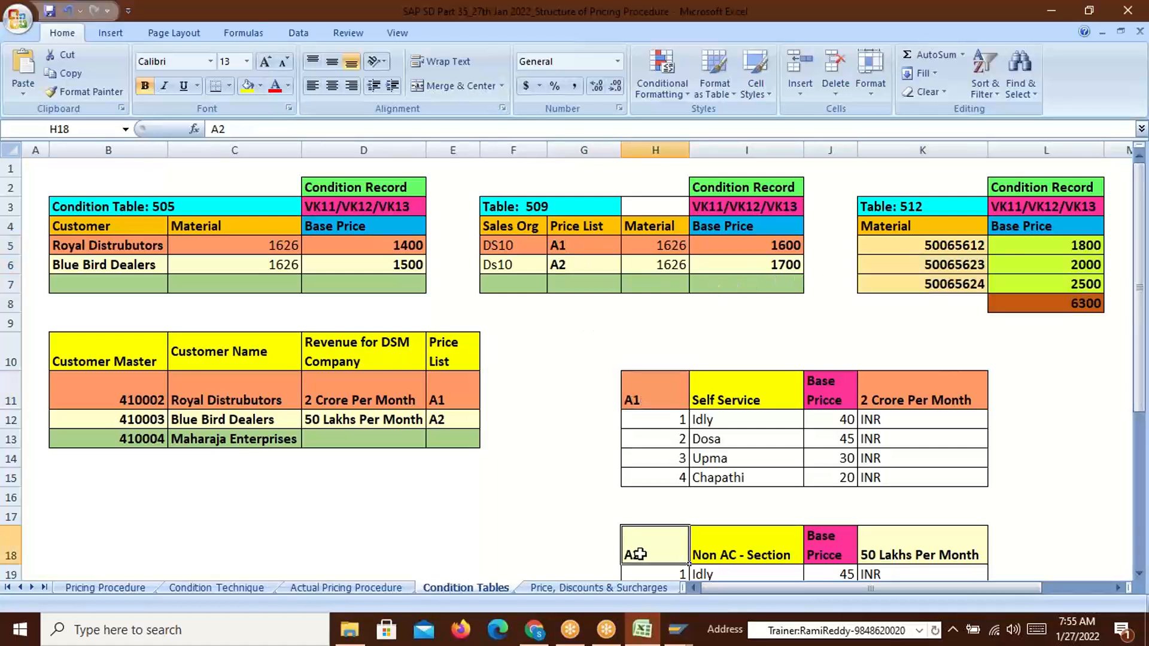
pyautogui.click(566, 245)
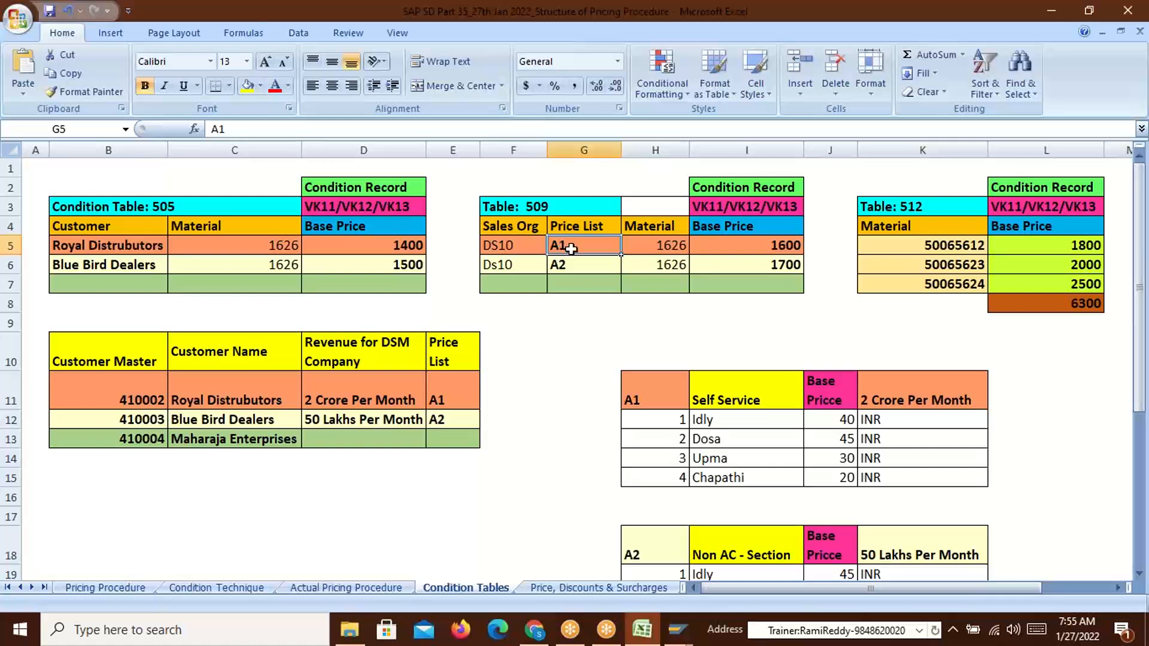
# Review the Royal Distrubutors and Blue Bird Dealers customer entries, then bring up the window switcher
pyautogui.click(72, 245)
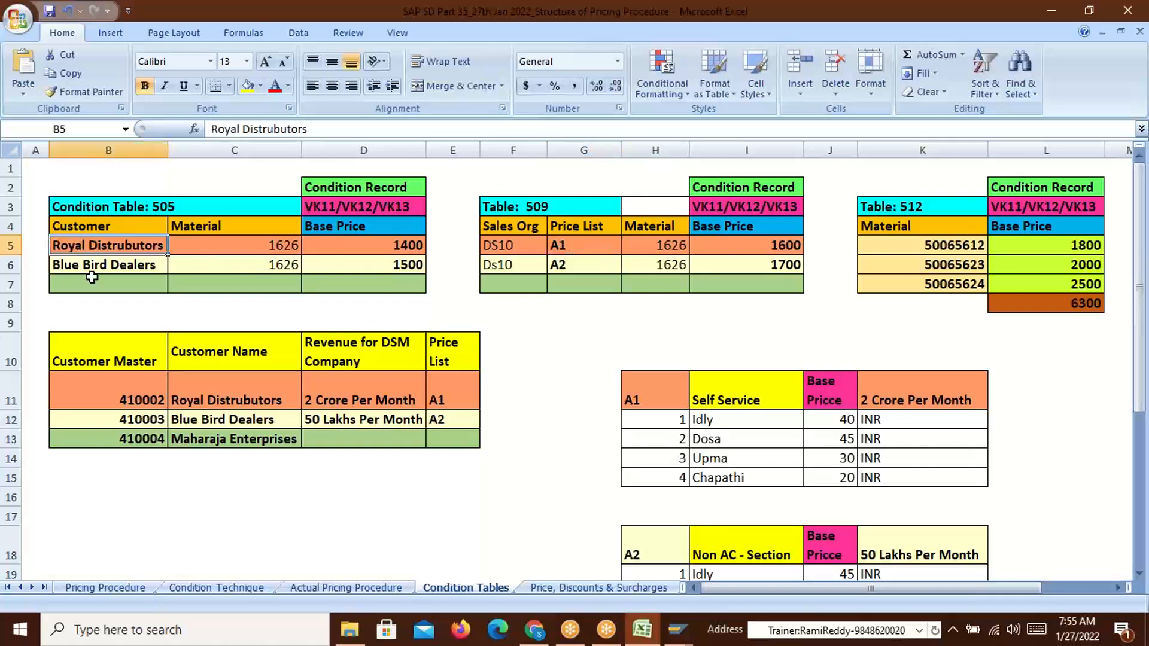
pyautogui.click(93, 266)
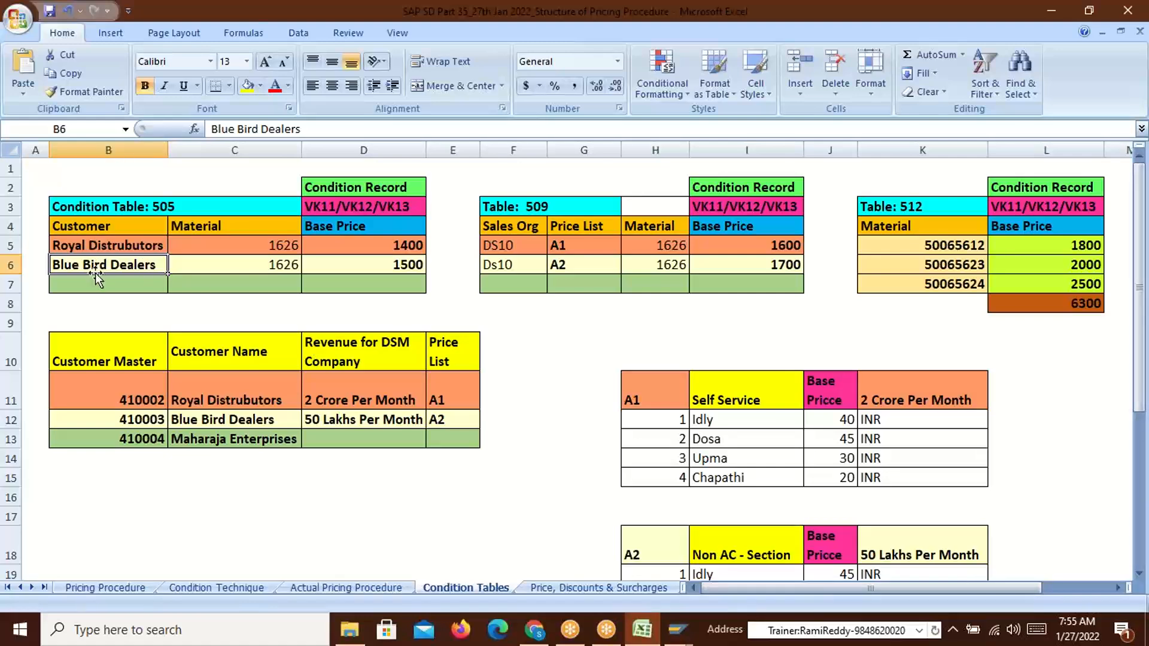
pyautogui.click(100, 244)
pyautogui.click(102, 267)
pyautogui.hotkey('alt', 'Tab')
pyautogui.hotkey('alt', 'Tab')
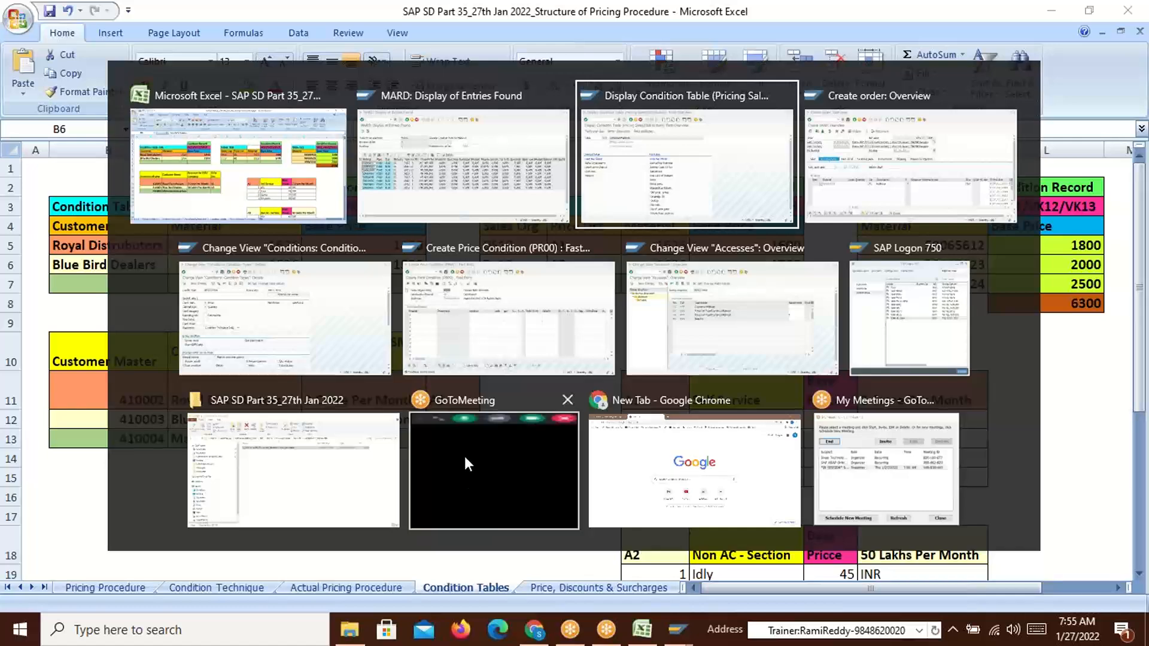
pyautogui.hotkey('alt', 'Tab')
# Start transaction XD01 with /nxd01 from the SAP order screen, then return to the Excel workbook
pyautogui.click(103, 53)
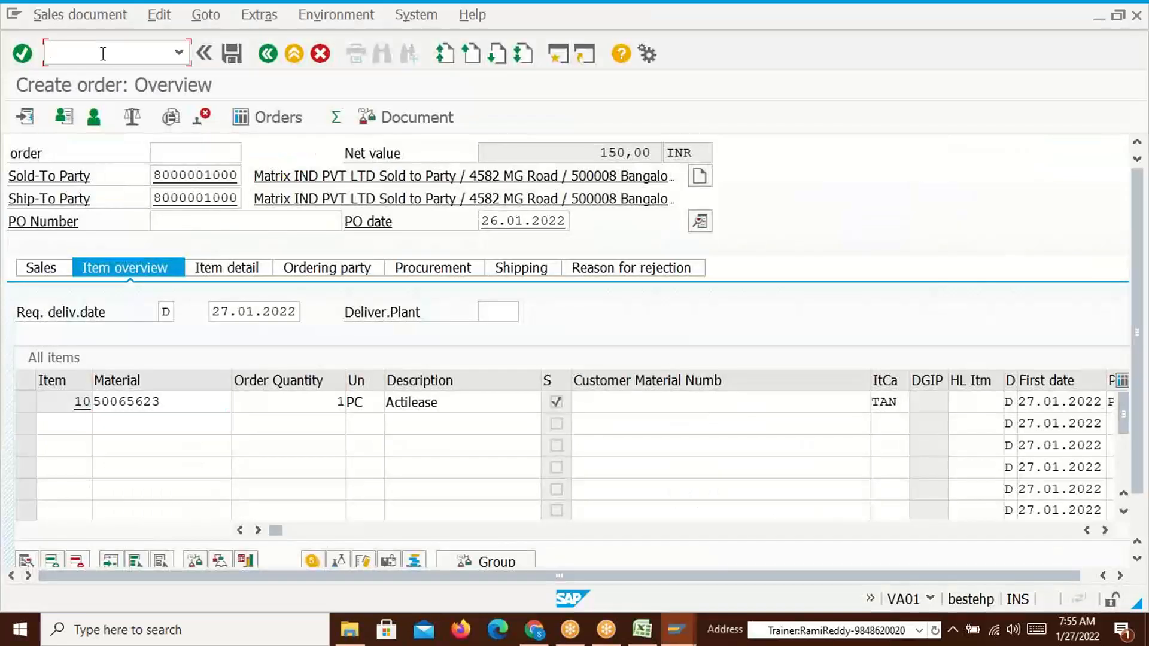
pyautogui.write('/nxd01')
pyautogui.press('Return')
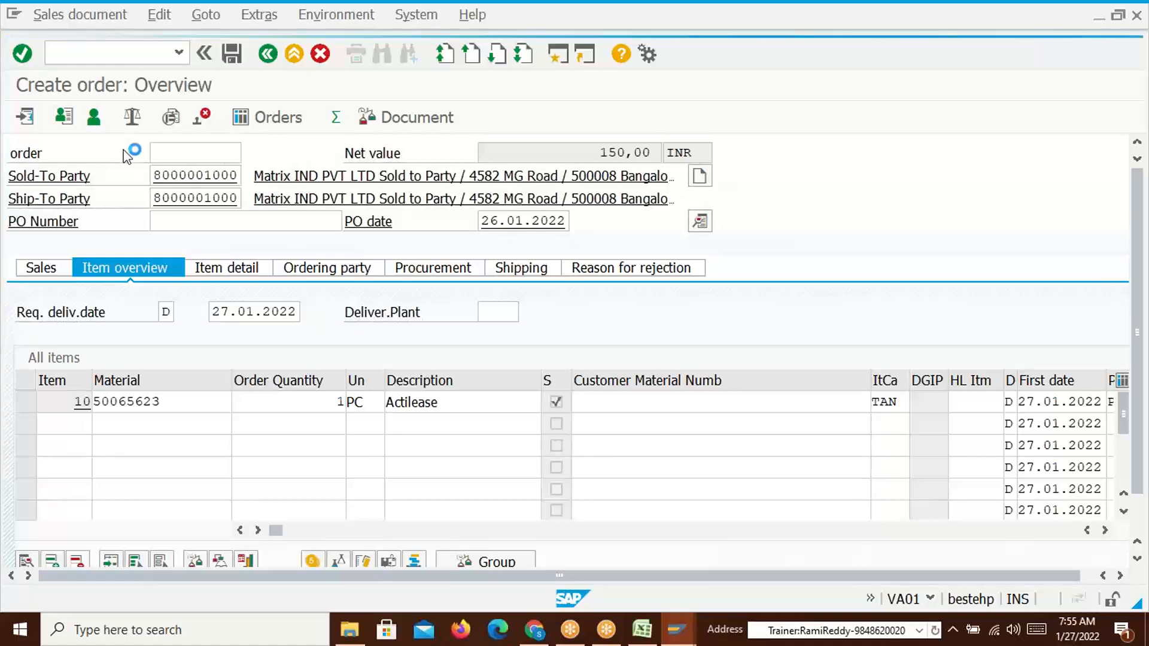
pyautogui.hotkey('alt', 'Tab')
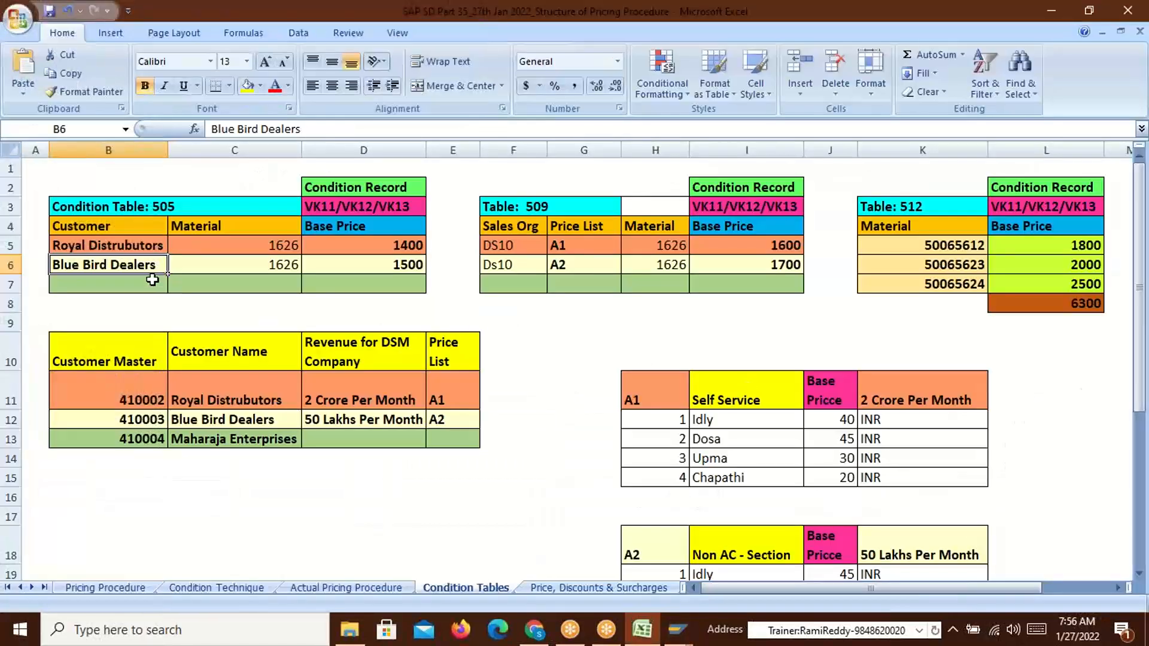
# Enter 1 in cell A5 and widen column A slightly
pyautogui.click(37, 246)
pyautogui.write('1')
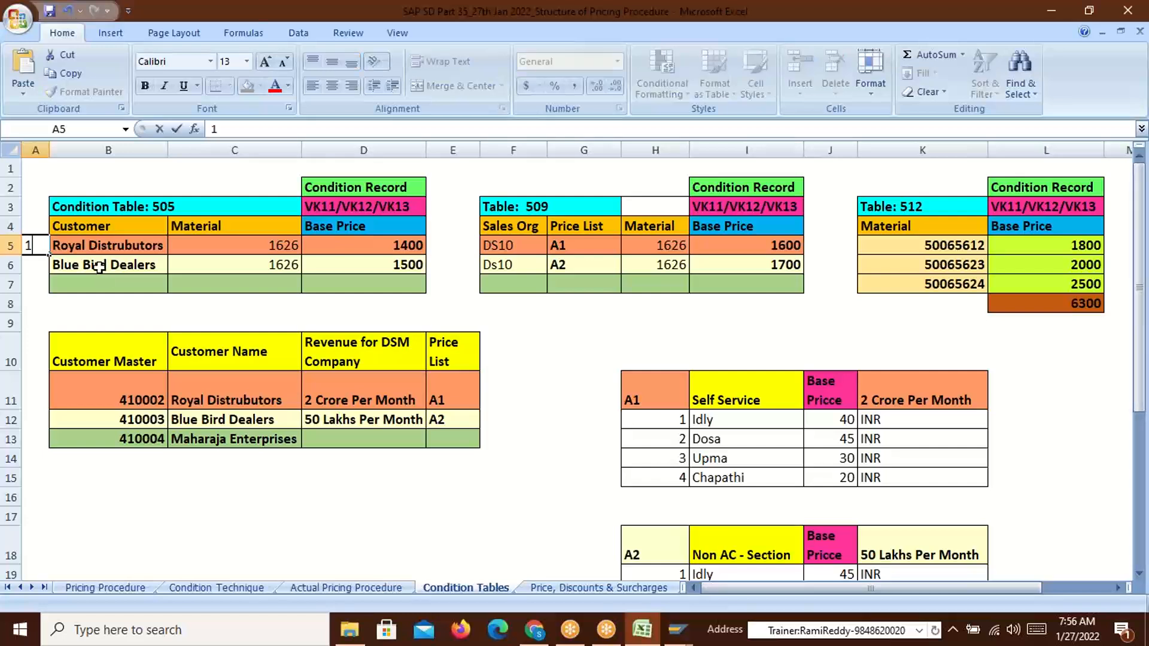
pyautogui.click(39, 303)
pyautogui.moveTo(49, 150); pyautogui.dragTo(71, 159)
# View the detailed SAP connection error (WSAECONNRESET), then dismiss it with OK
pyautogui.click(48, 245)
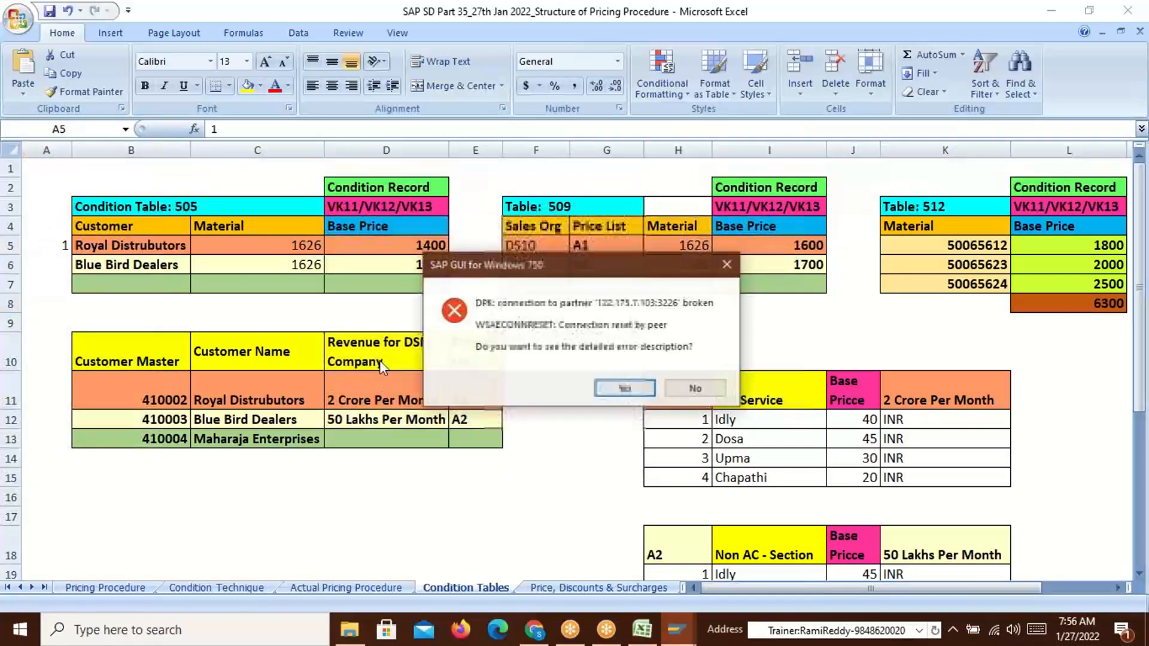
pyautogui.press('Return')
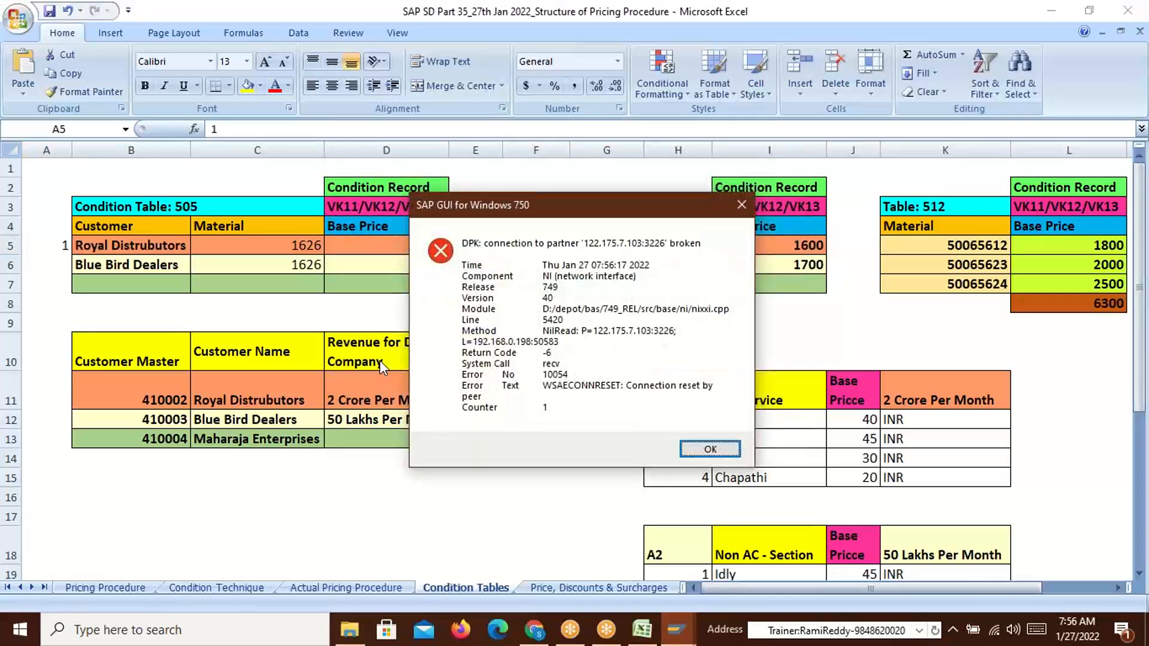
pyautogui.click(711, 449)
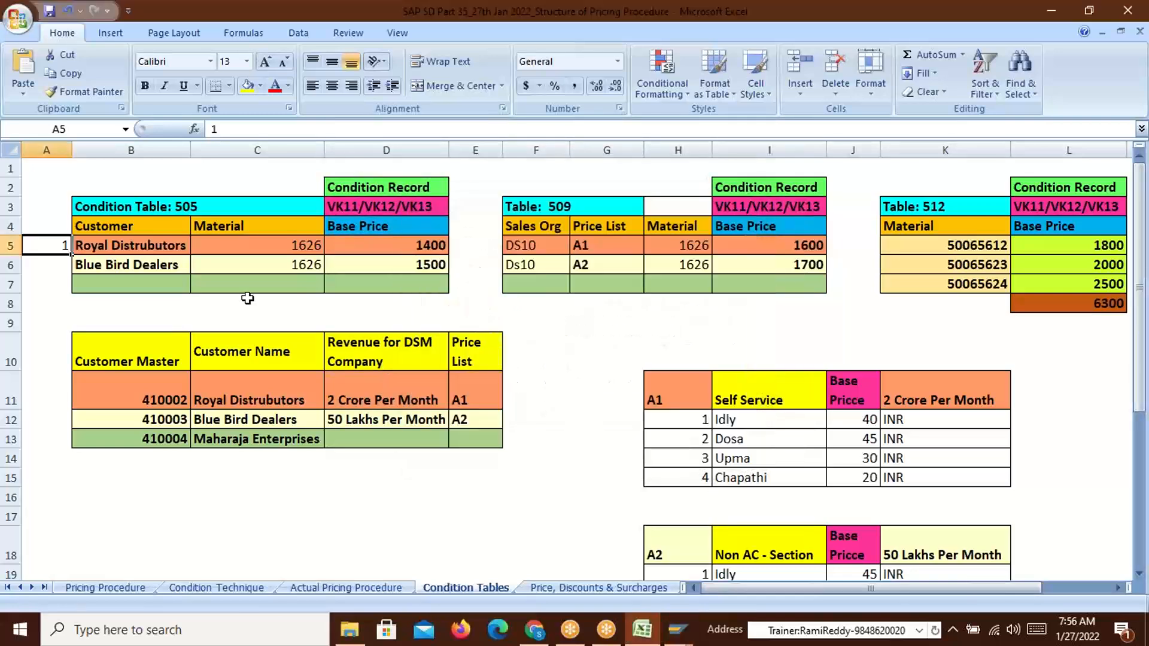
# Enter 1CR in cell A5 and 50Lakh in cell A6
pyautogui.doubleClick(36, 252)
pyautogui.write('CR')
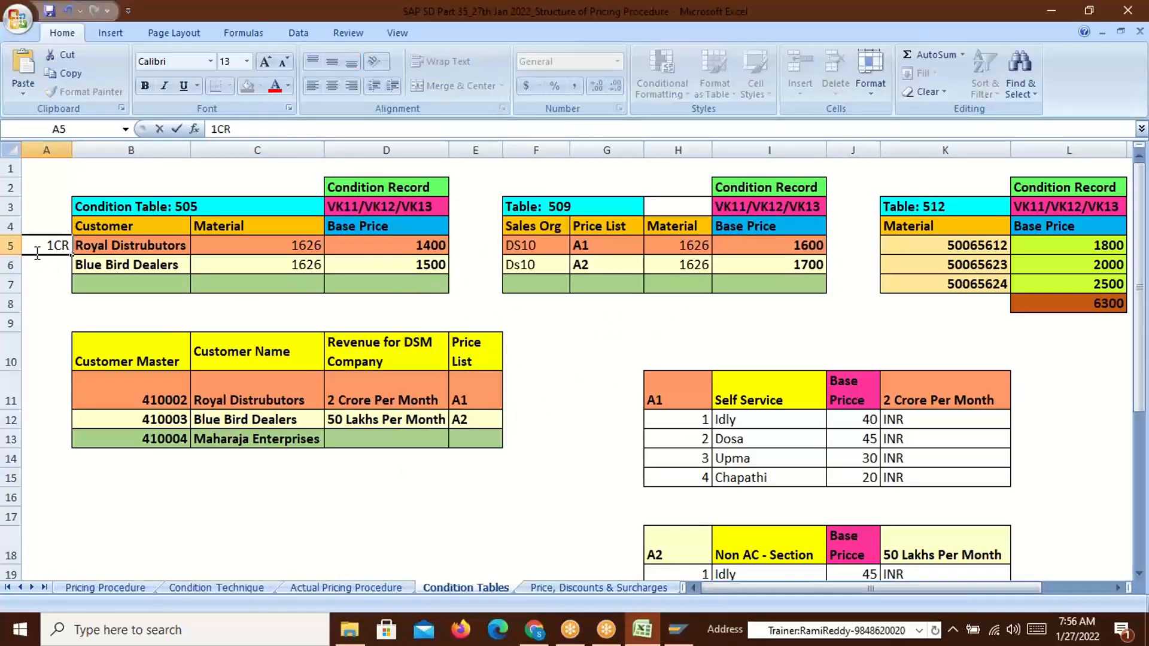
pyautogui.press('Return')
pyautogui.write('50Lakh')
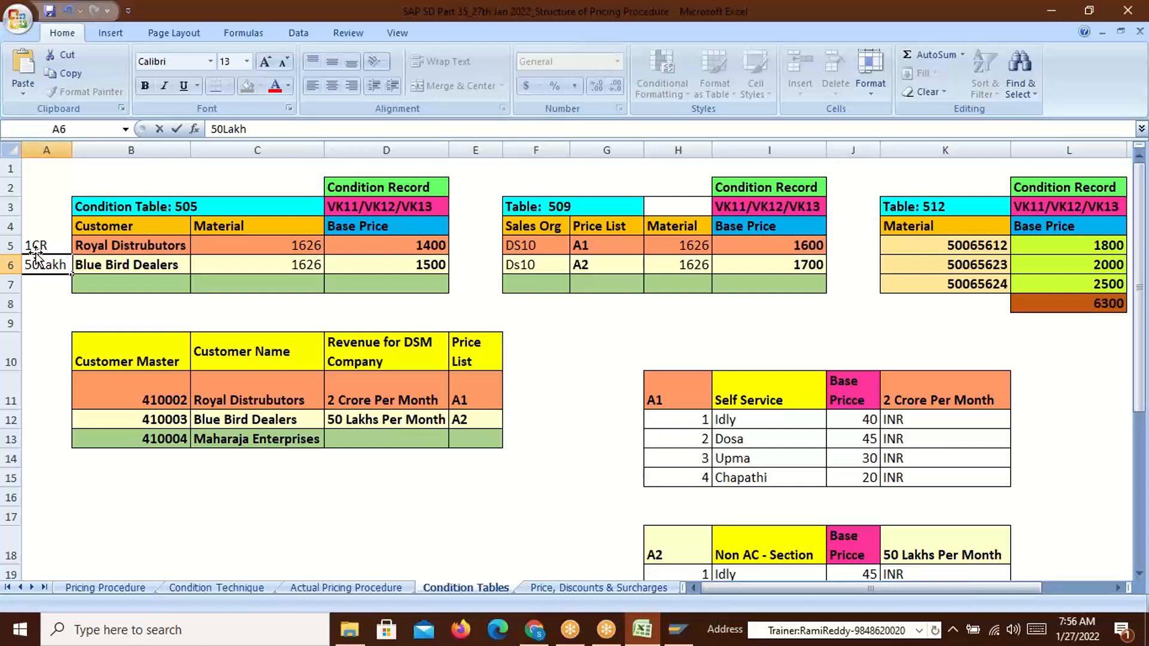
pyautogui.press('Return')
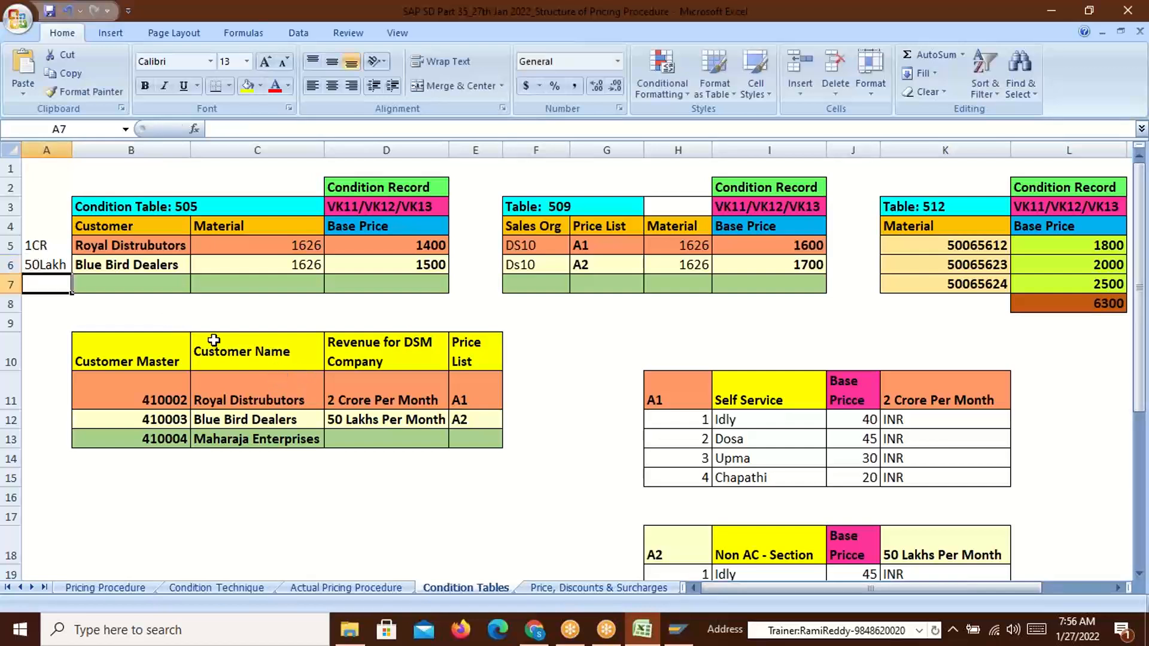
# Make the 1CR and 50Lakh labels bold
pyautogui.click(43, 265)
pyautogui.hotkey('ctrl', 'b')
pyautogui.click(33, 245)
pyautogui.hotkey('ctrl', 'b')
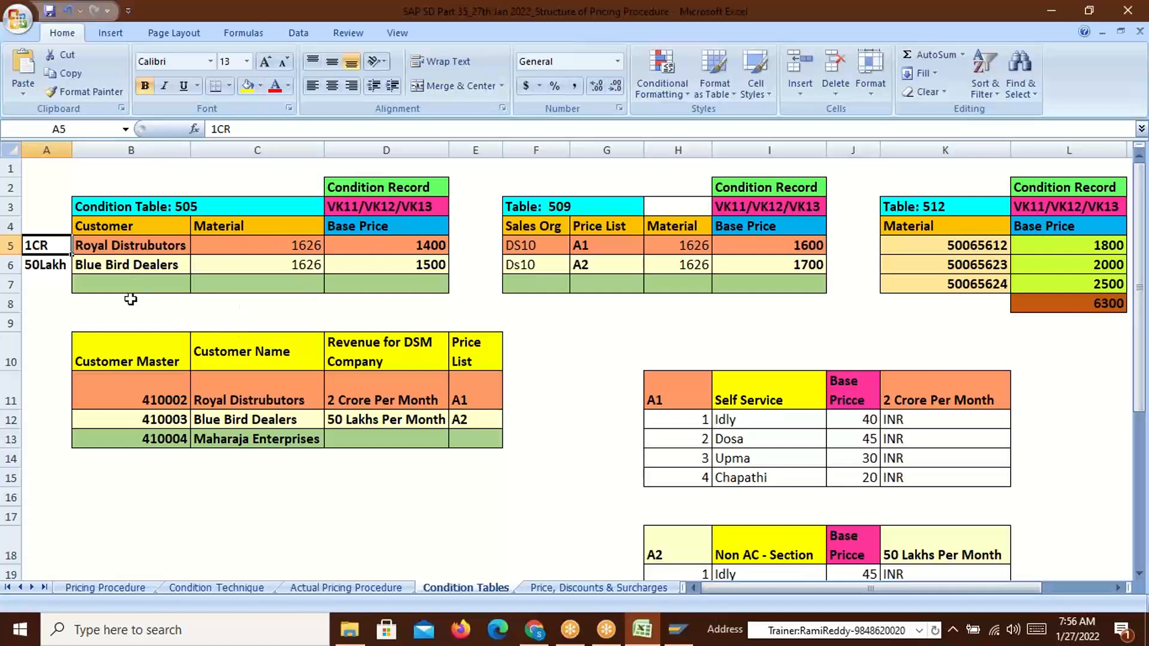
pyautogui.click(45, 265)
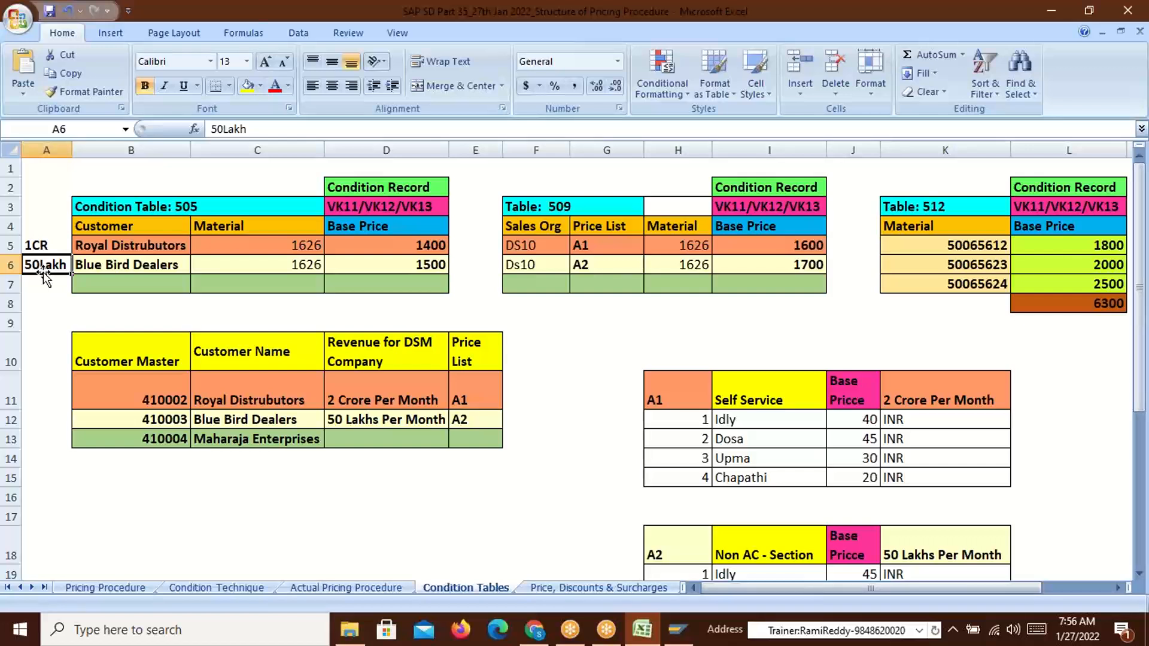
pyautogui.click(991, 248)
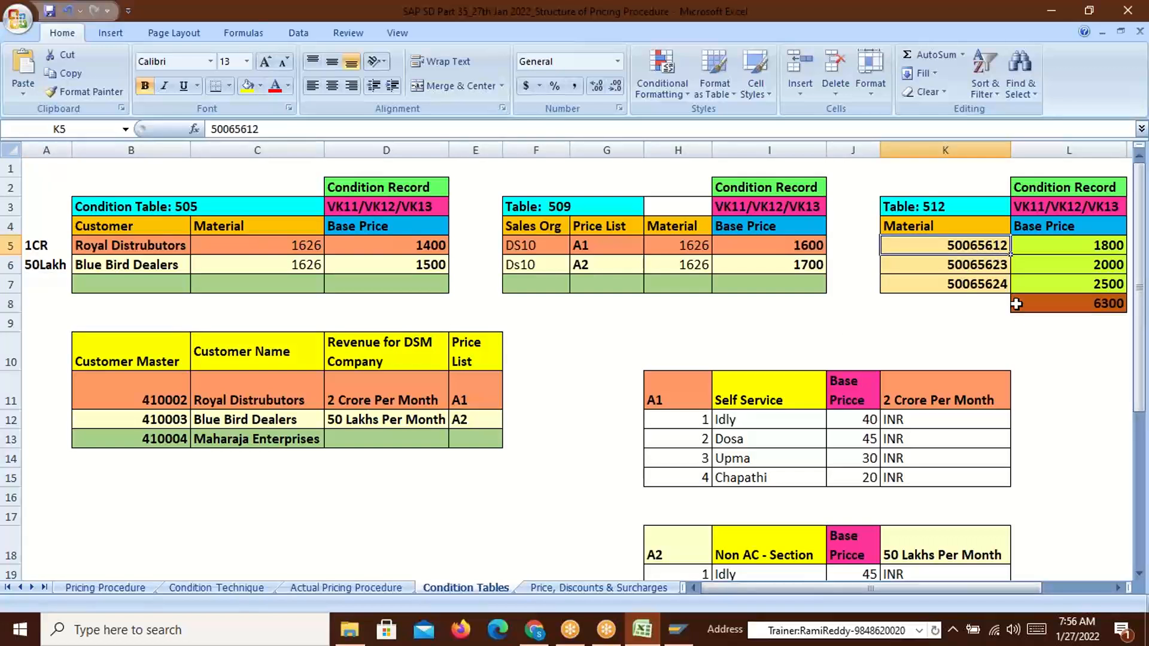
# Copy material 50065624 from cell K7, leaving C5's 1626 unchanged for now
pyautogui.hotkey('ctrl', 'c')
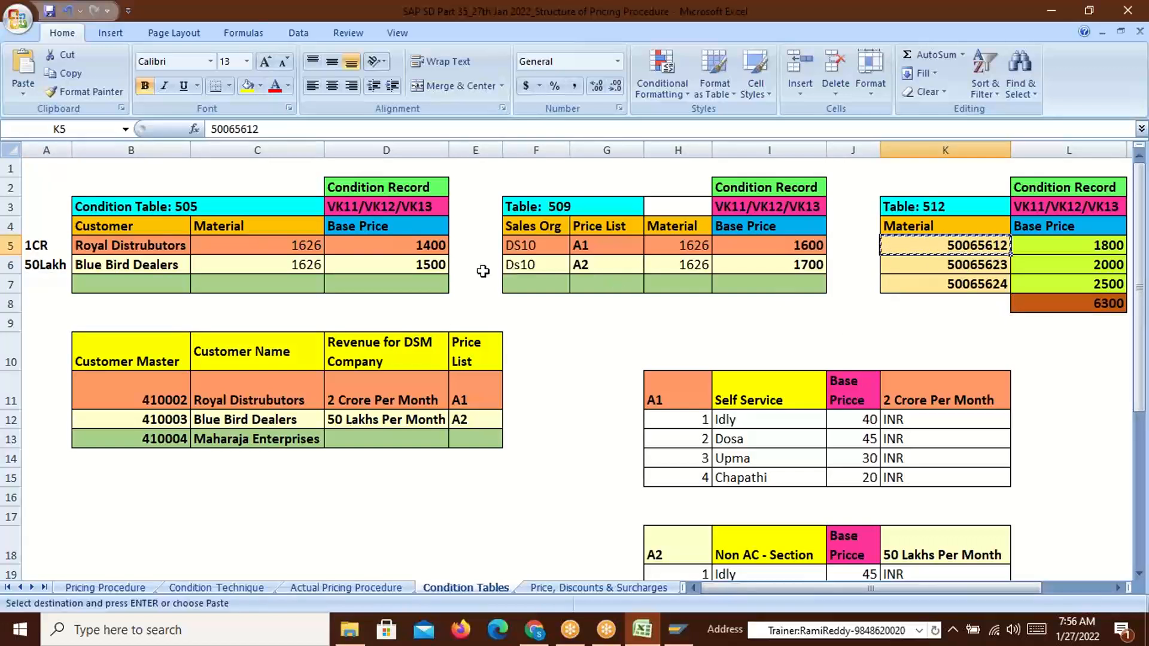
pyautogui.press('Escape')
pyautogui.click(999, 284)
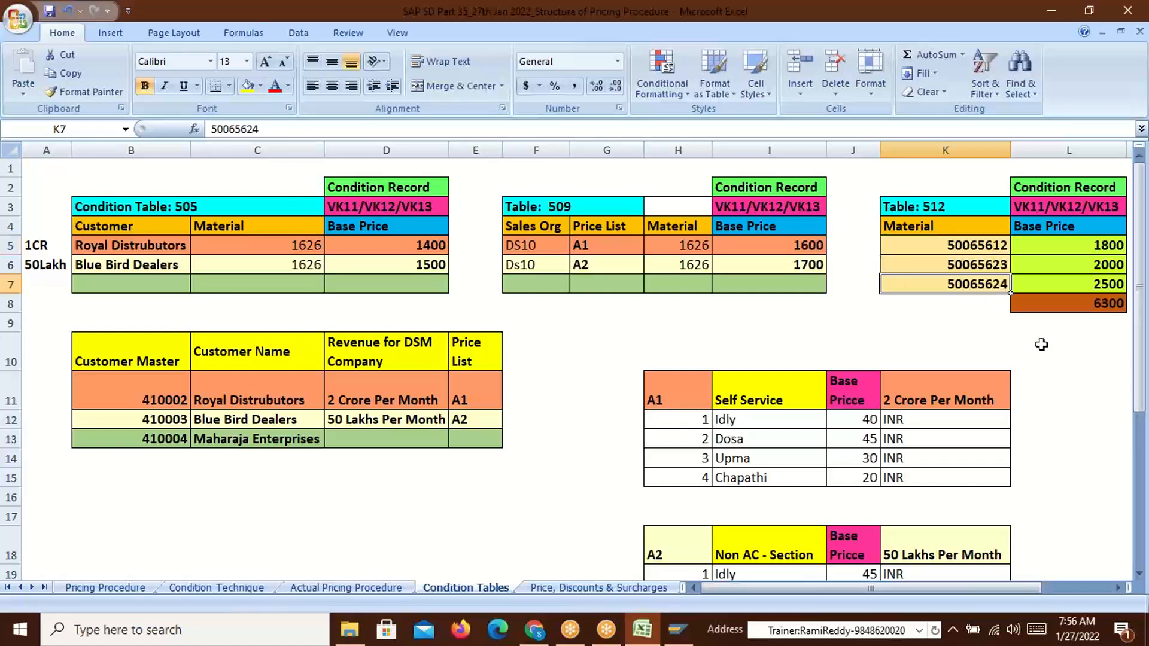
pyautogui.hotkey('ctrl', 'c')
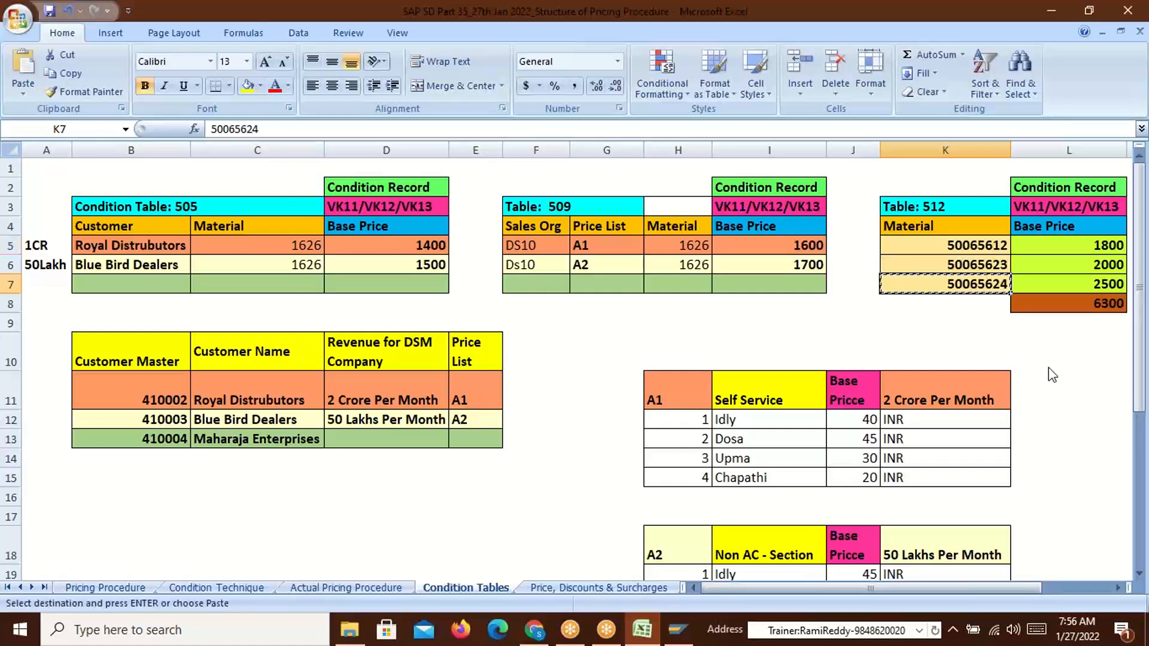
pyautogui.click(310, 251)
pyautogui.press('Escape')
pyautogui.moveTo(258, 129); pyautogui.dragTo(210, 129)
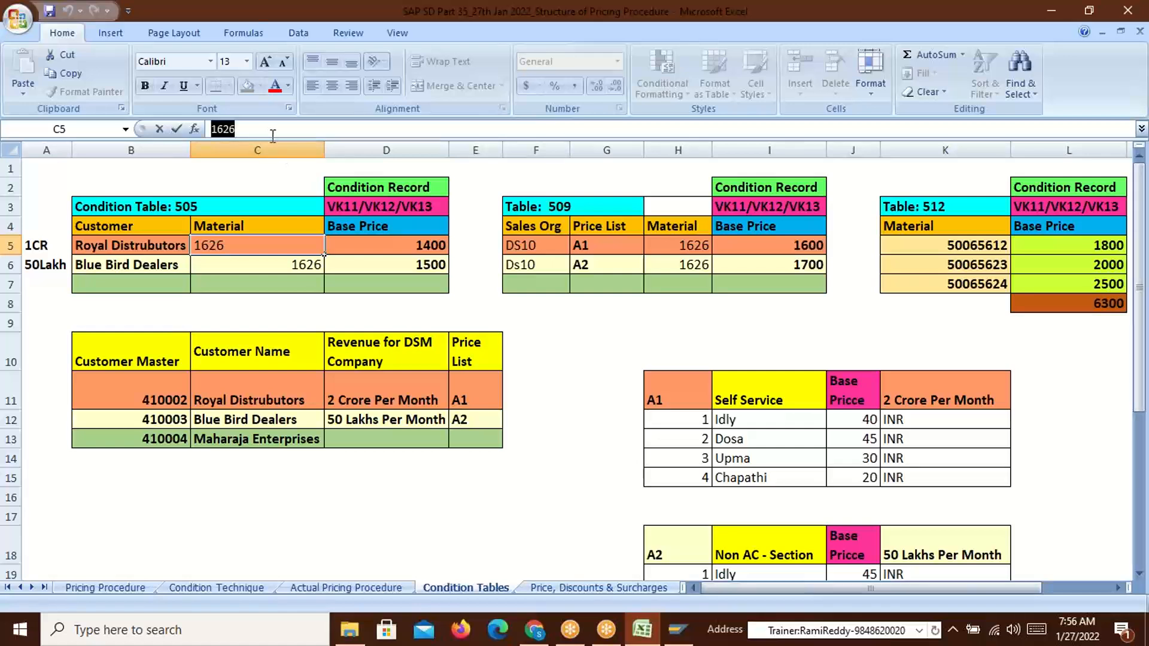
pyautogui.press('Escape')
pyautogui.click(981, 285)
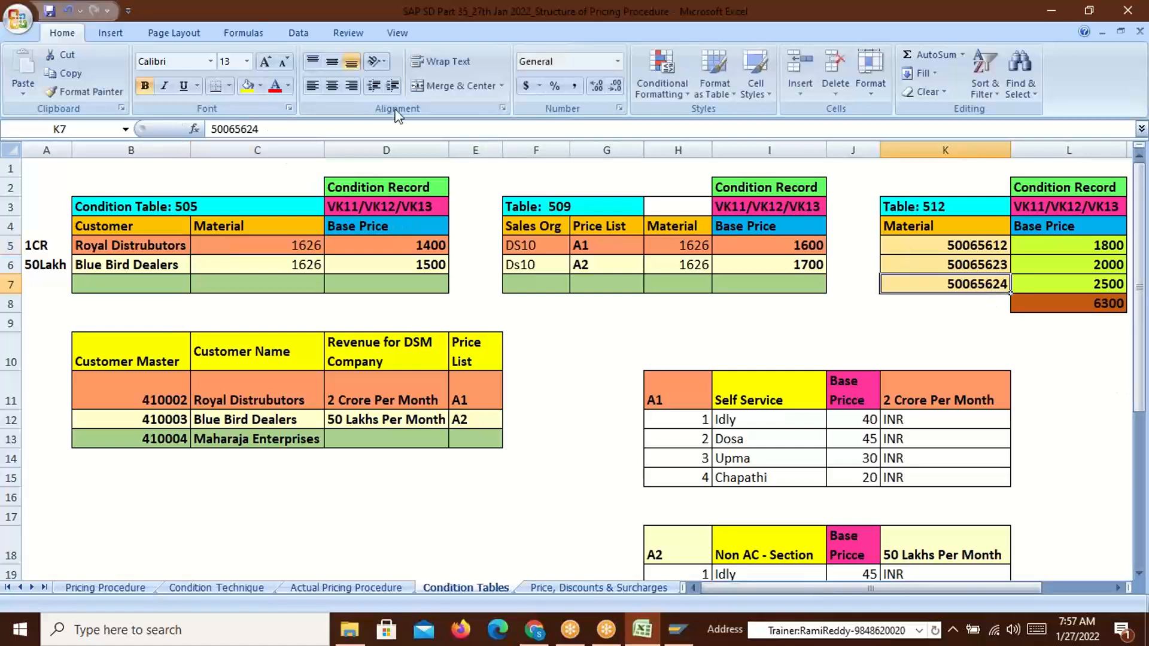
pyautogui.moveTo(292, 125); pyautogui.dragTo(210, 129)
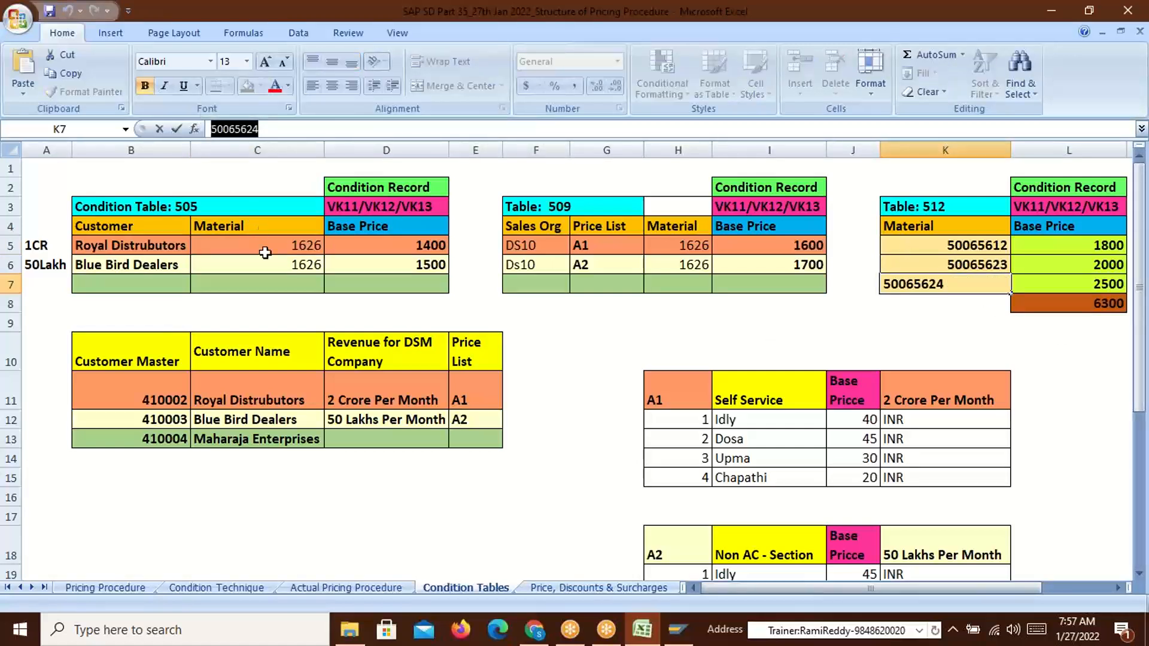
pyautogui.click(975, 318)
pyautogui.click(956, 290)
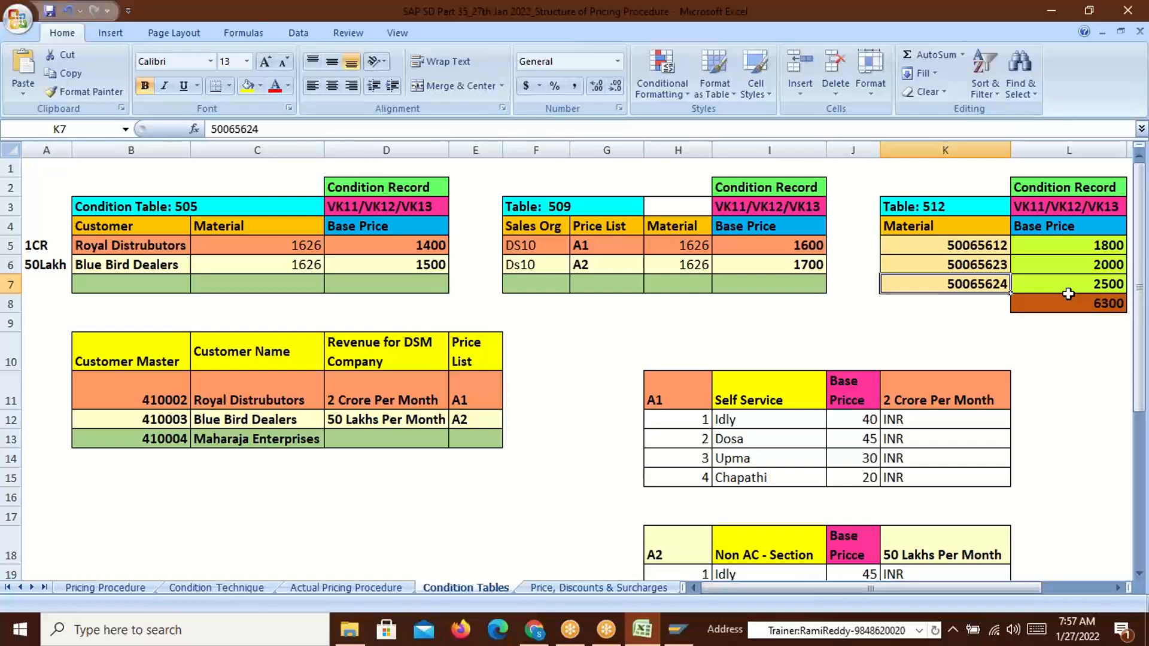
# Replace material 1626 with 50065624 in cells C5 and C6
pyautogui.click(302, 245)
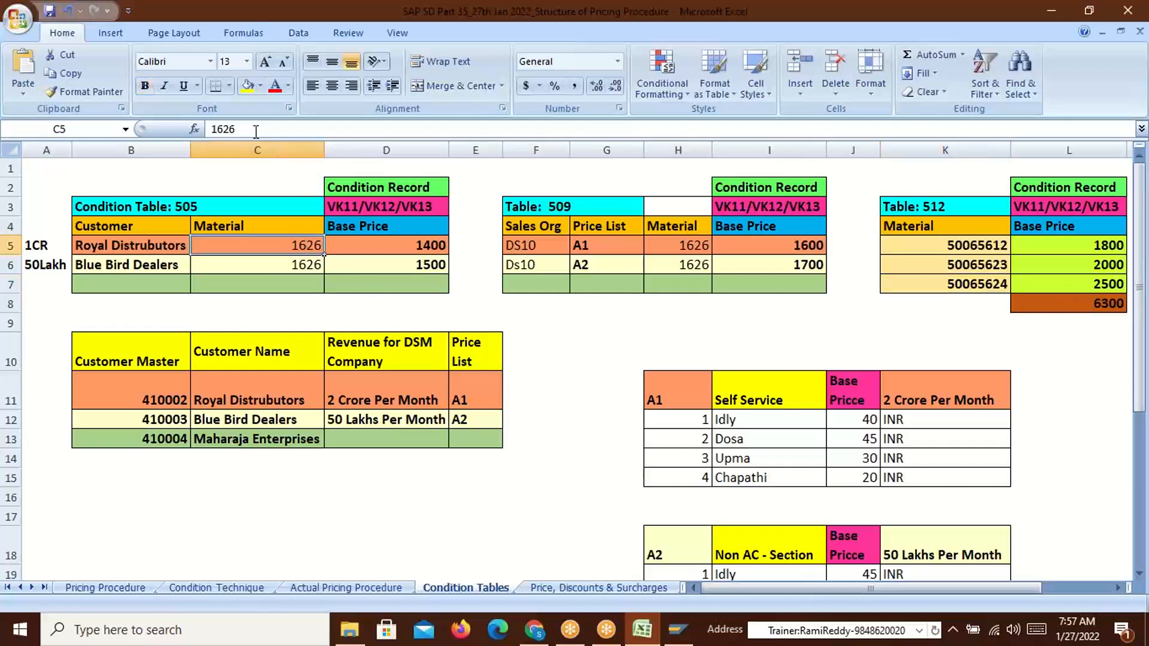
pyautogui.moveTo(235, 129); pyautogui.dragTo(204, 129)
pyautogui.hotkey('ctrl', 'v')
pyautogui.click(398, 307)
pyautogui.click(301, 265)
pyautogui.moveTo(235, 130); pyautogui.dragTo(198, 142)
pyautogui.hotkey('ctrl', 'v')
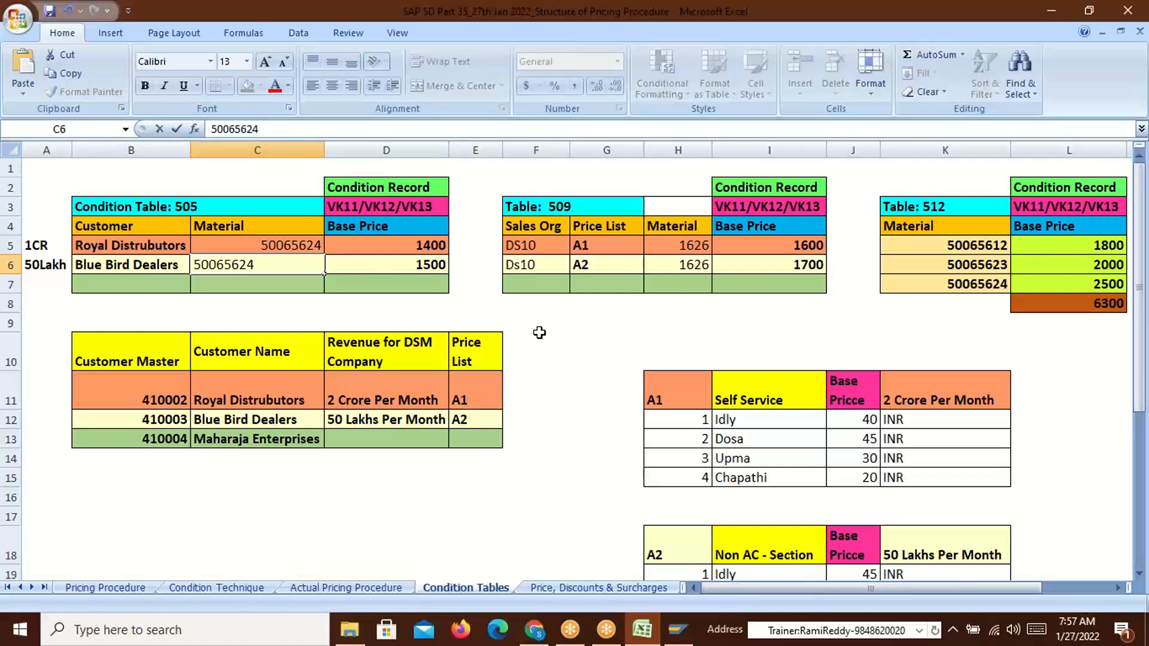
pyautogui.click(600, 325)
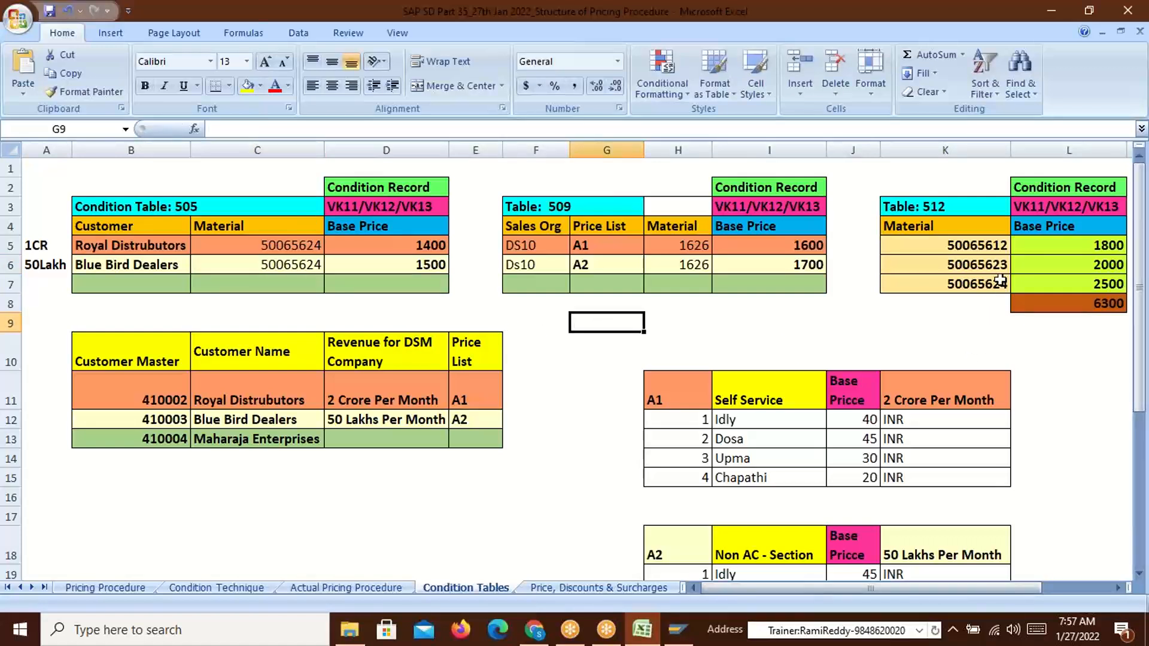
# Correct the materials in cells C5 and C6 to 50065612
pyautogui.click(942, 285)
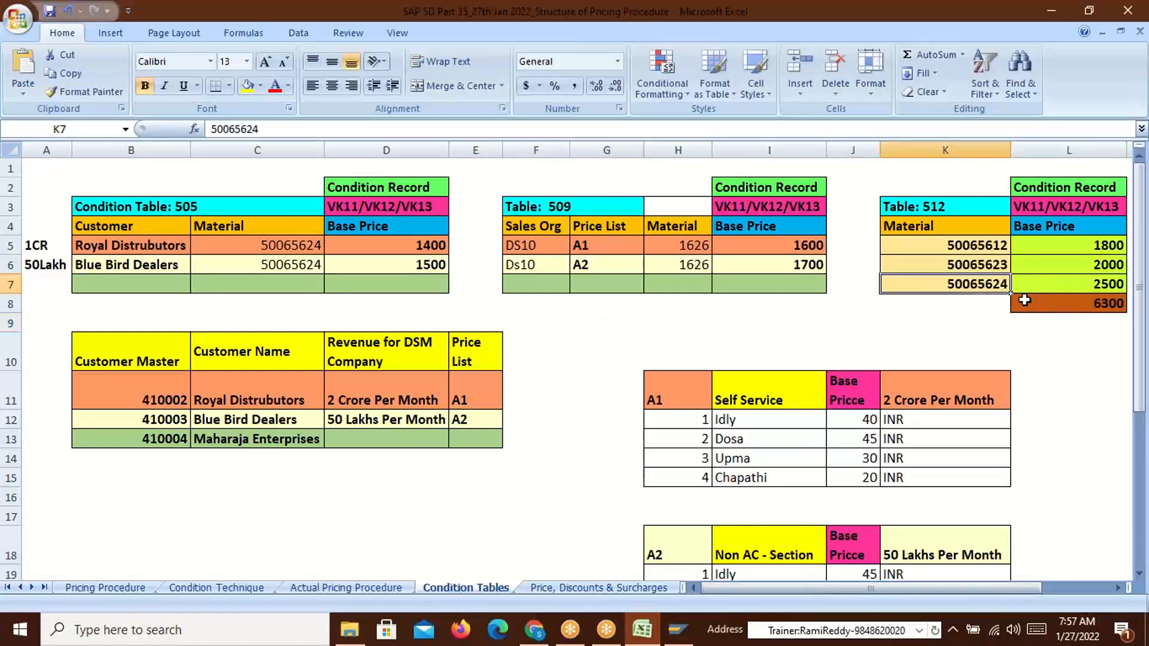
pyautogui.click(985, 242)
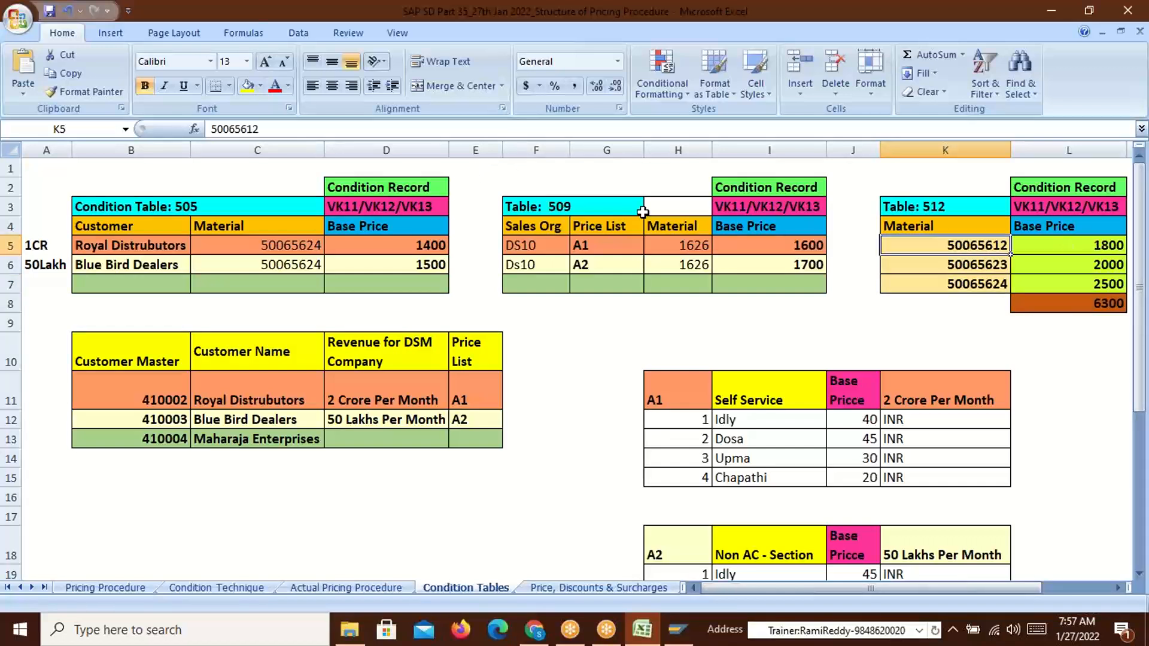
pyautogui.moveTo(259, 129); pyautogui.dragTo(180, 123)
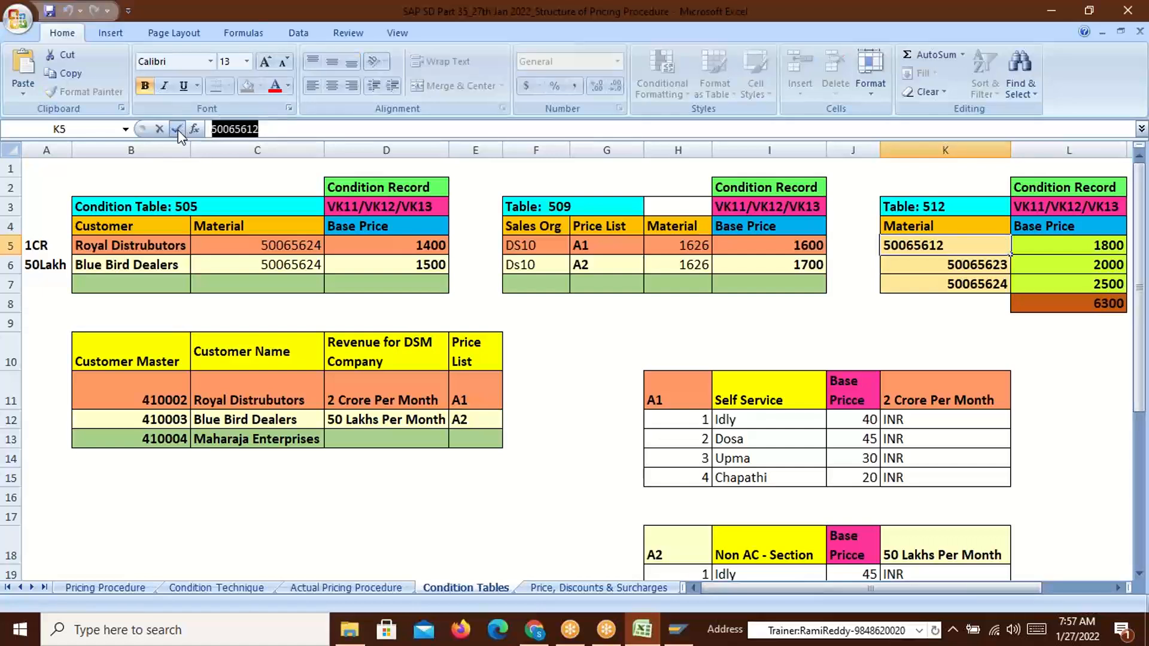
pyautogui.click(234, 242)
pyautogui.moveTo(261, 128); pyautogui.dragTo(229, 129)
pyautogui.write('612')
pyautogui.press('Return')
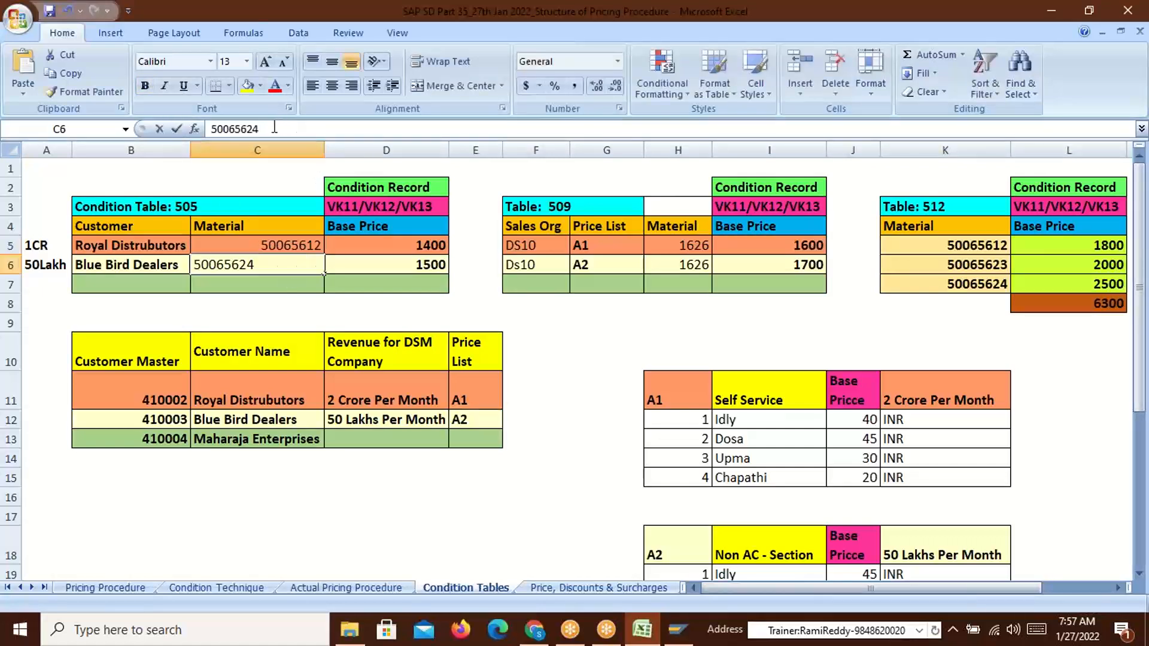
pyautogui.moveTo(259, 129); pyautogui.dragTo(180, 128)
pyautogui.hotkey('ctrl', 'v')
pyautogui.click(636, 347)
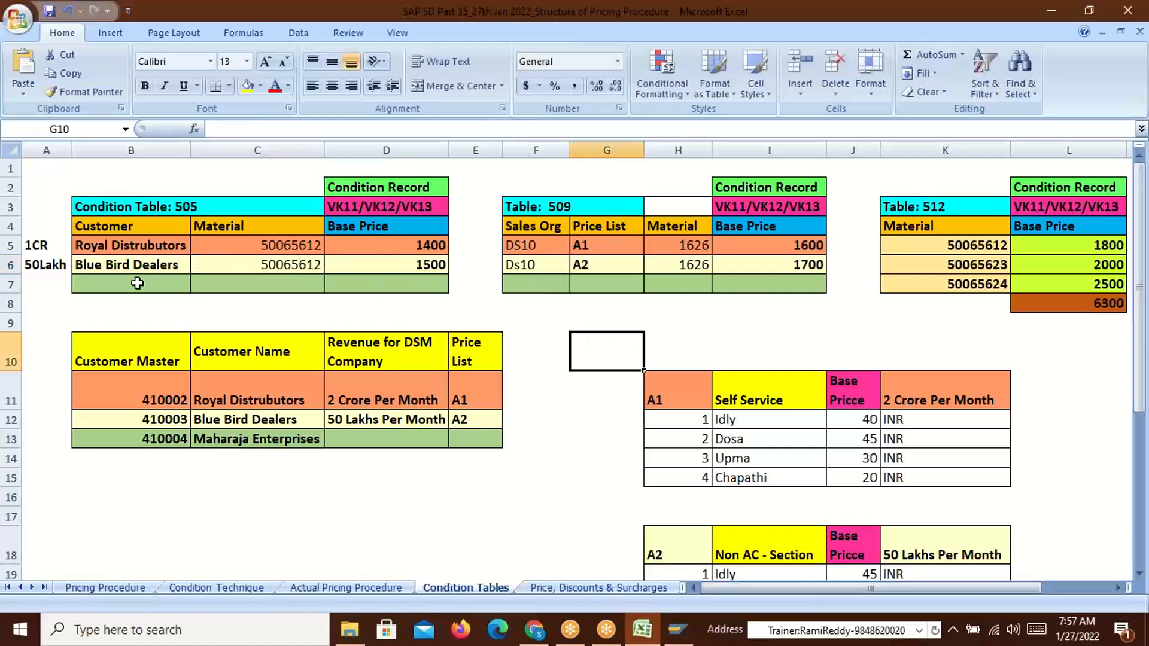
# Cycle through the open windows to bring up SAP Logon 750
pyautogui.hotkey('alt', 'Tab')
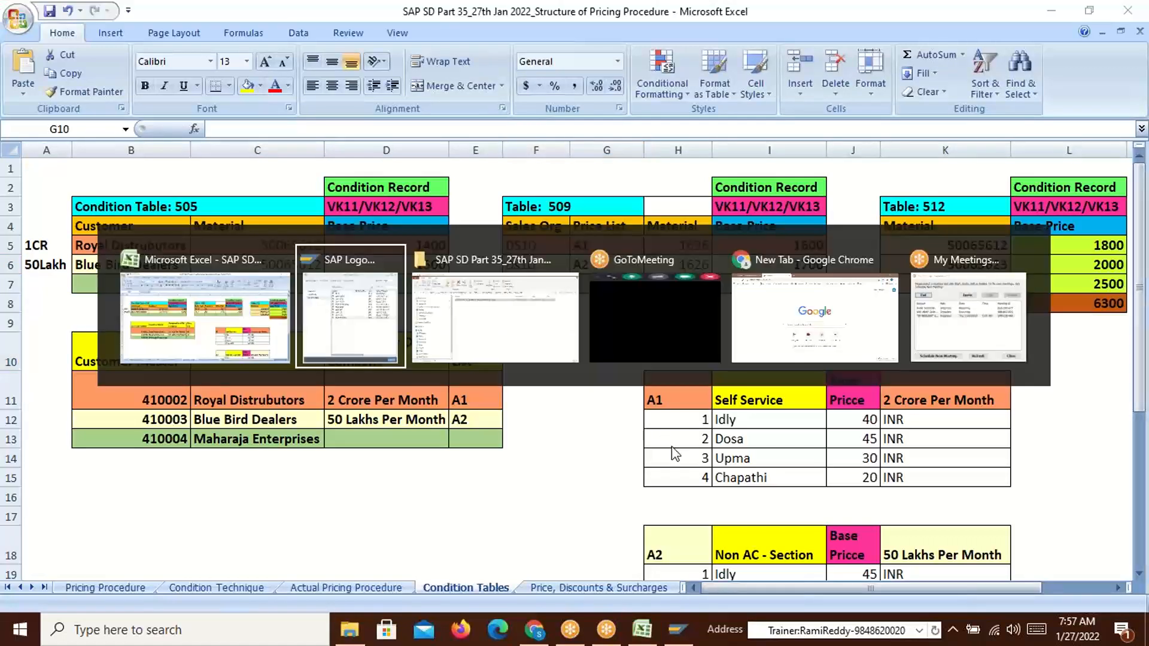
pyautogui.hotkey('alt', 'Tab')
pyautogui.hotkey('alt', 'Tab')
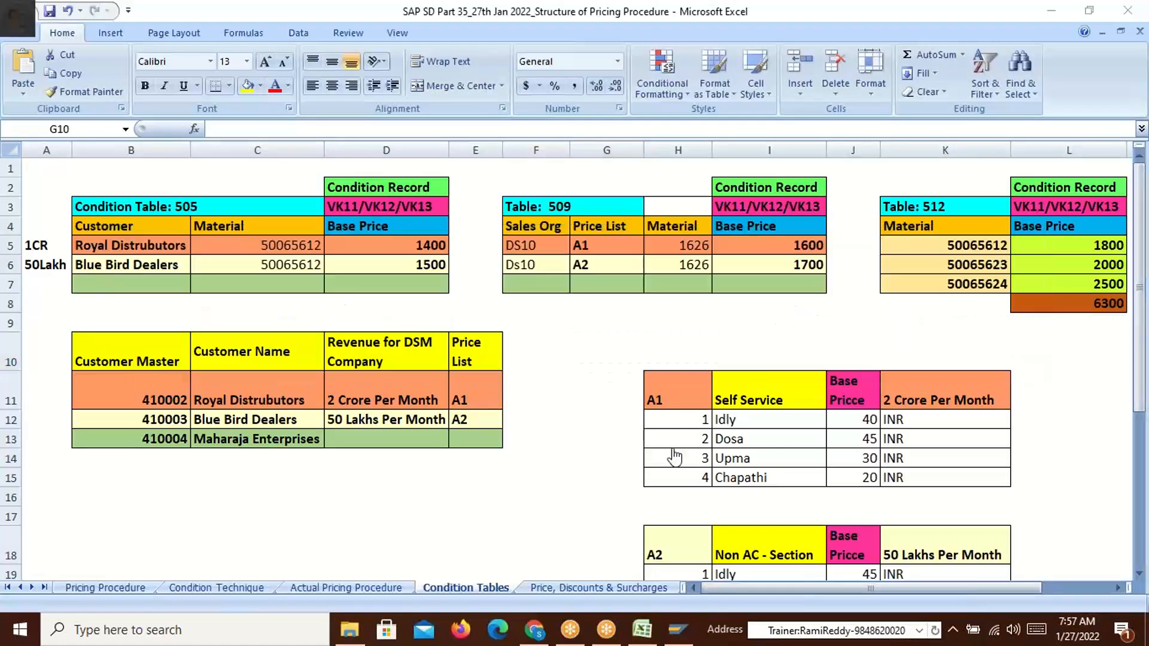
pyautogui.hotkey('alt', 'Tab')
pyautogui.hotkey('alt', 'Tab')
pyautogui.hotkey('alt', 'shift', 'Tab')
pyautogui.hotkey('alt', 'Tab')
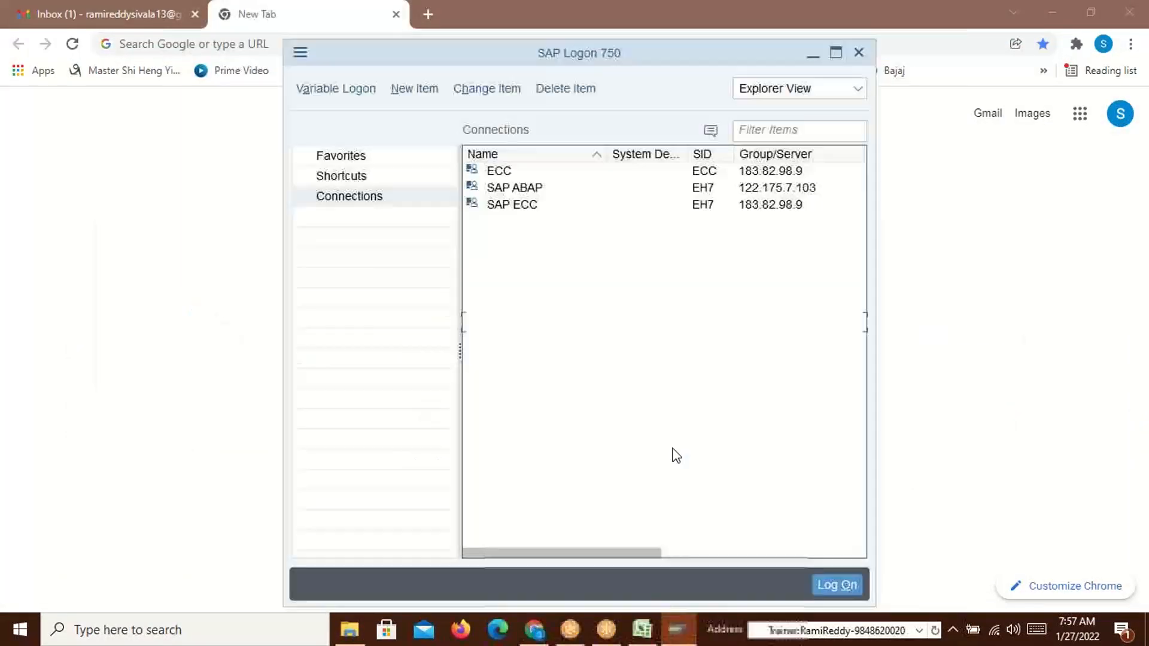
# Log on to SAP SD New with the saved user and continue past the multiple-logon warning
pyautogui.click(542, 323)
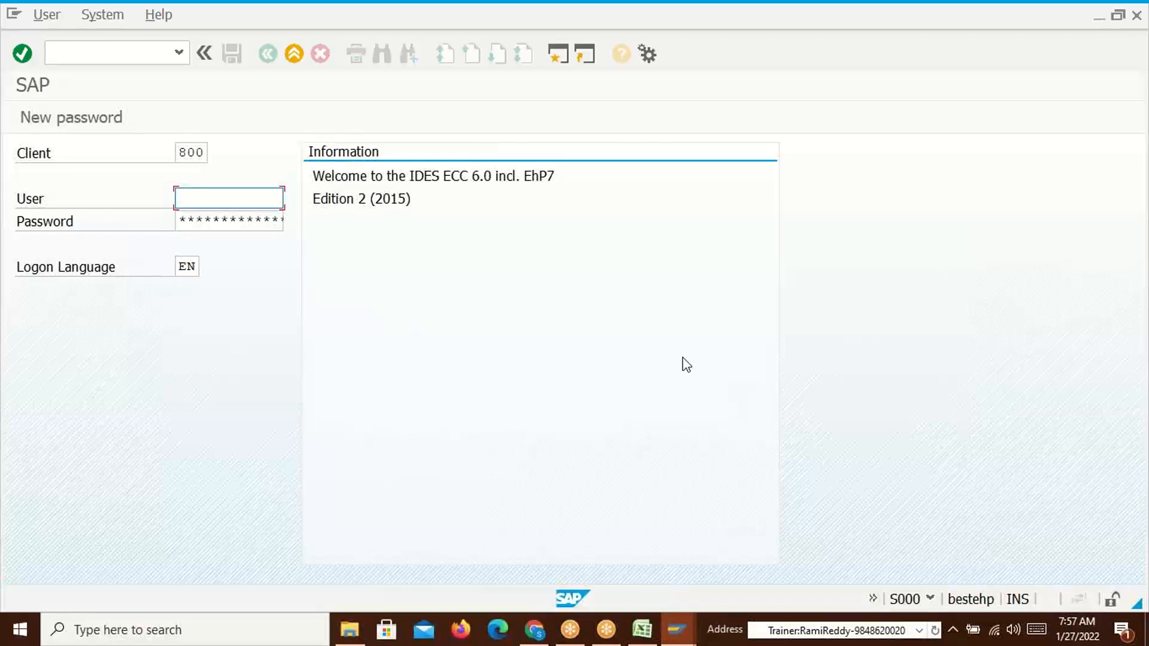
pyautogui.click(198, 203)
pyautogui.click(209, 221)
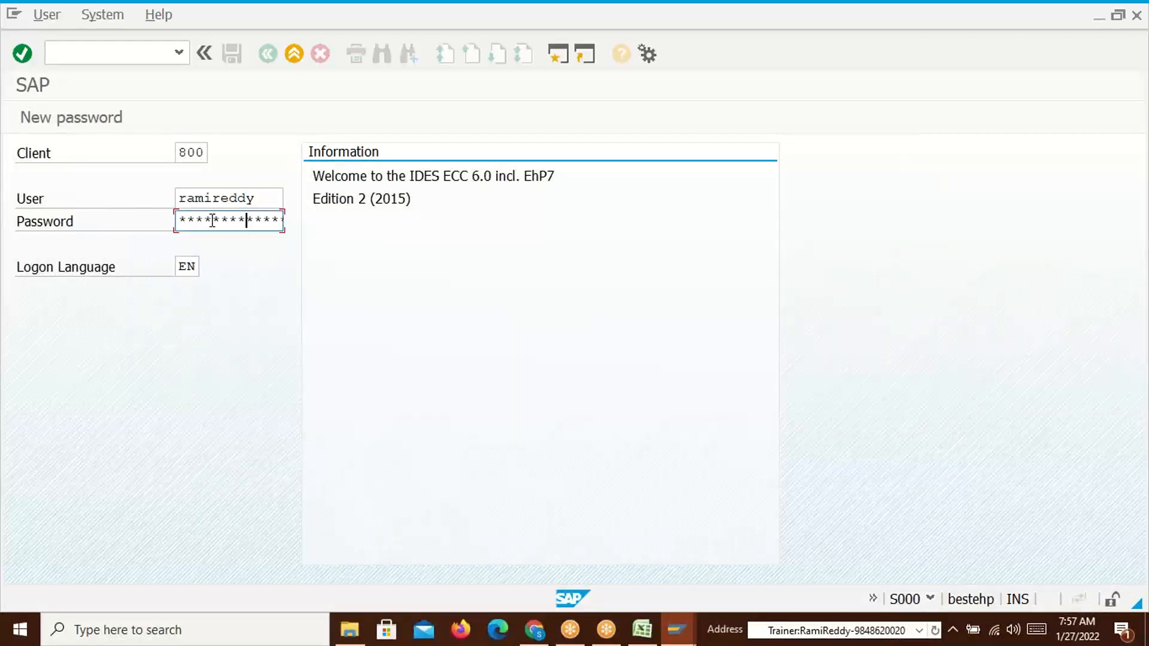
pyautogui.press('Return')
pyautogui.click(171, 479)
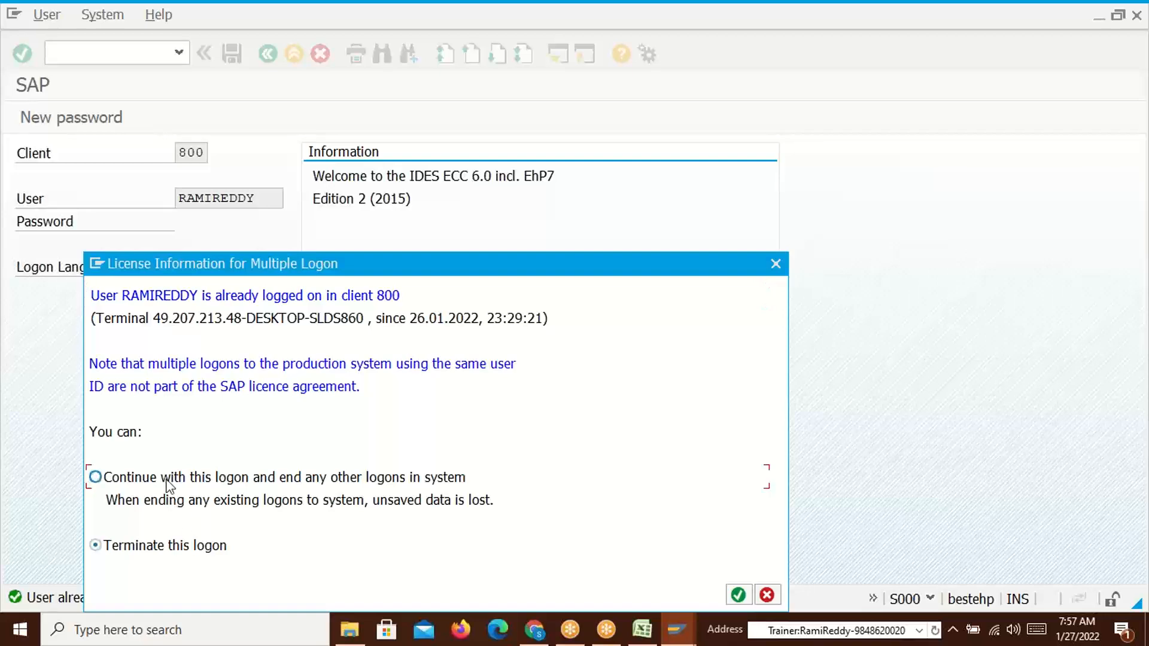
pyautogui.click(738, 595)
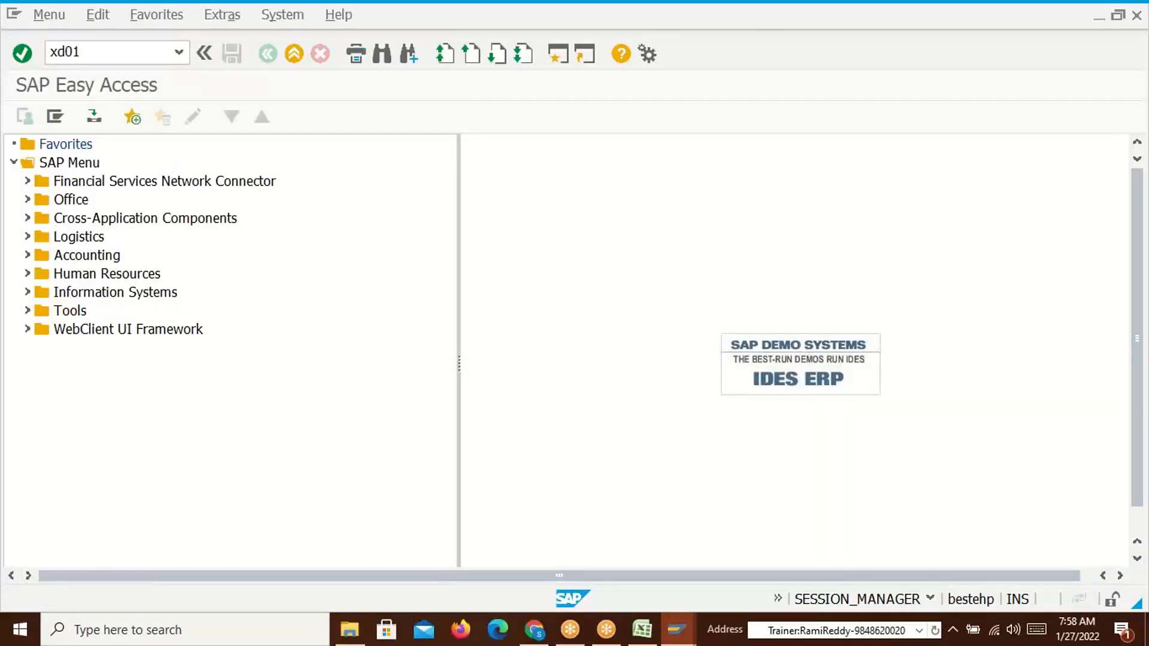
# Run XD01 with account group D100 Sold-to party, company code D100 and sales organization D110
pyautogui.press('Return')
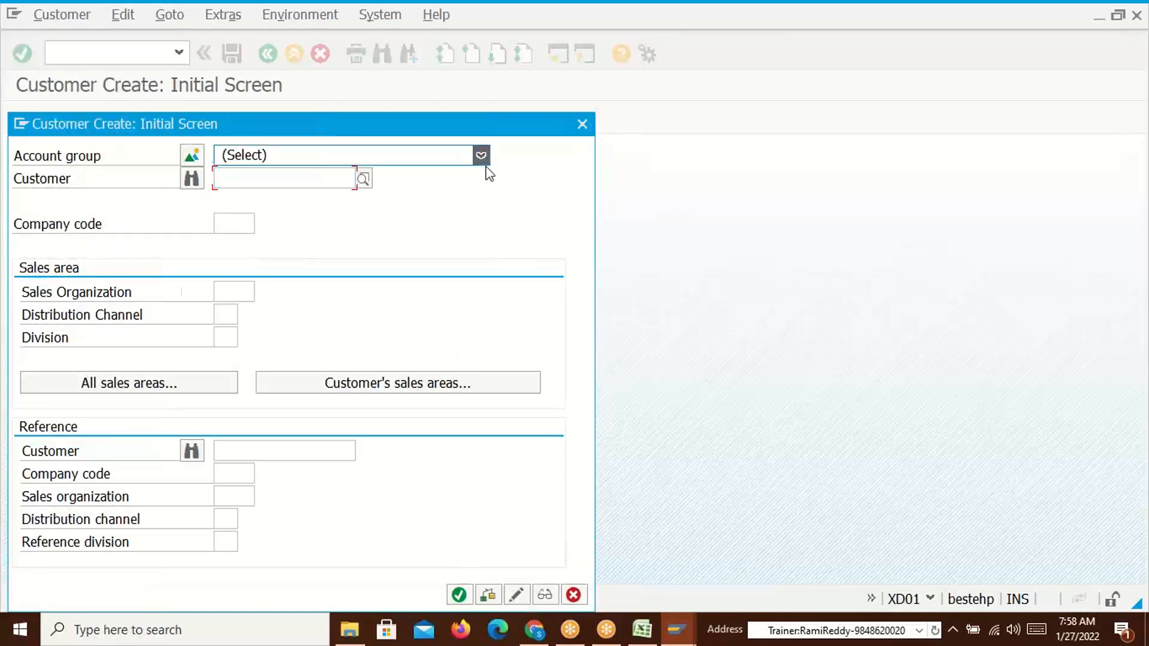
pyautogui.click(482, 157)
pyautogui.write('d1')
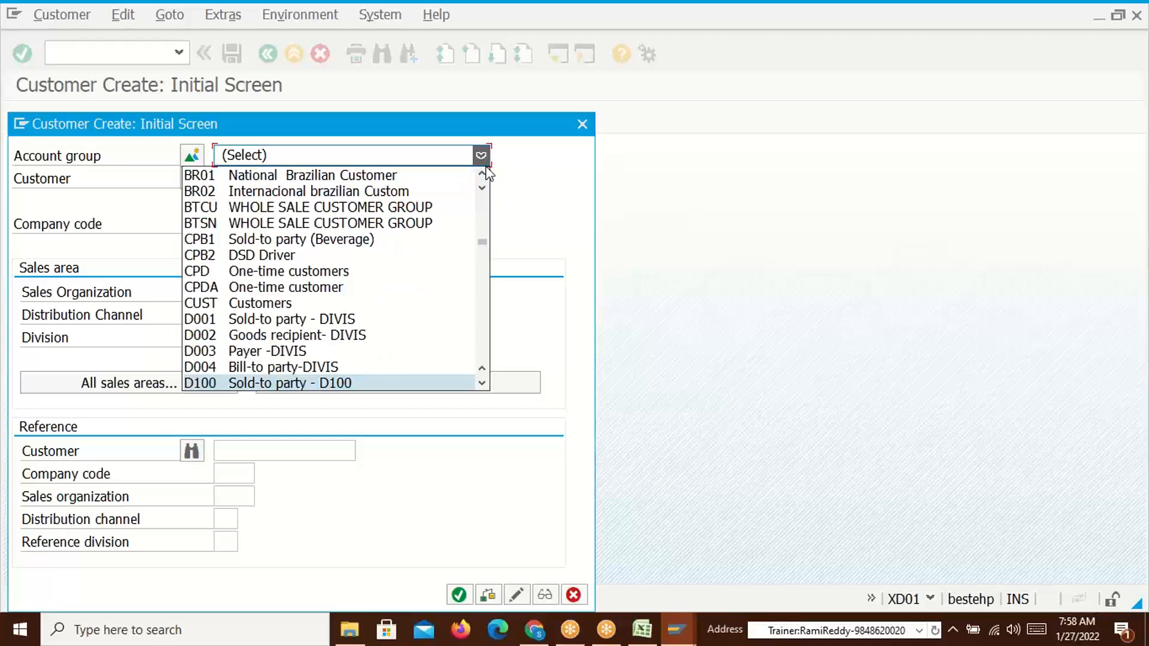
pyautogui.press('Return')
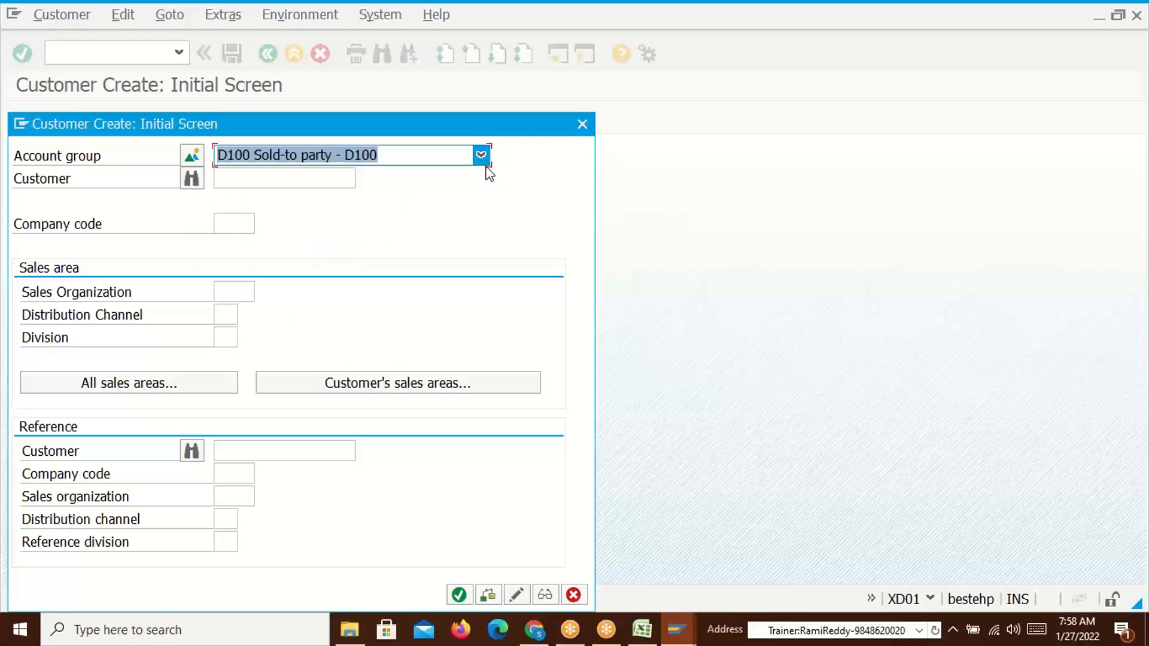
pyautogui.click(232, 225)
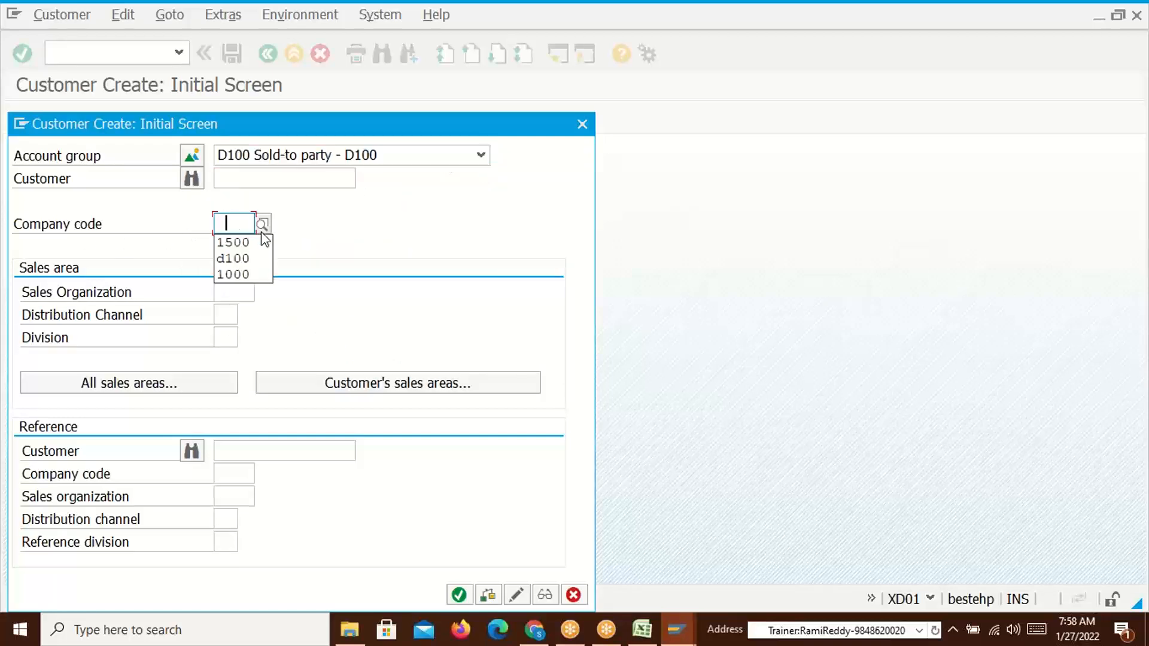
pyautogui.click(235, 223)
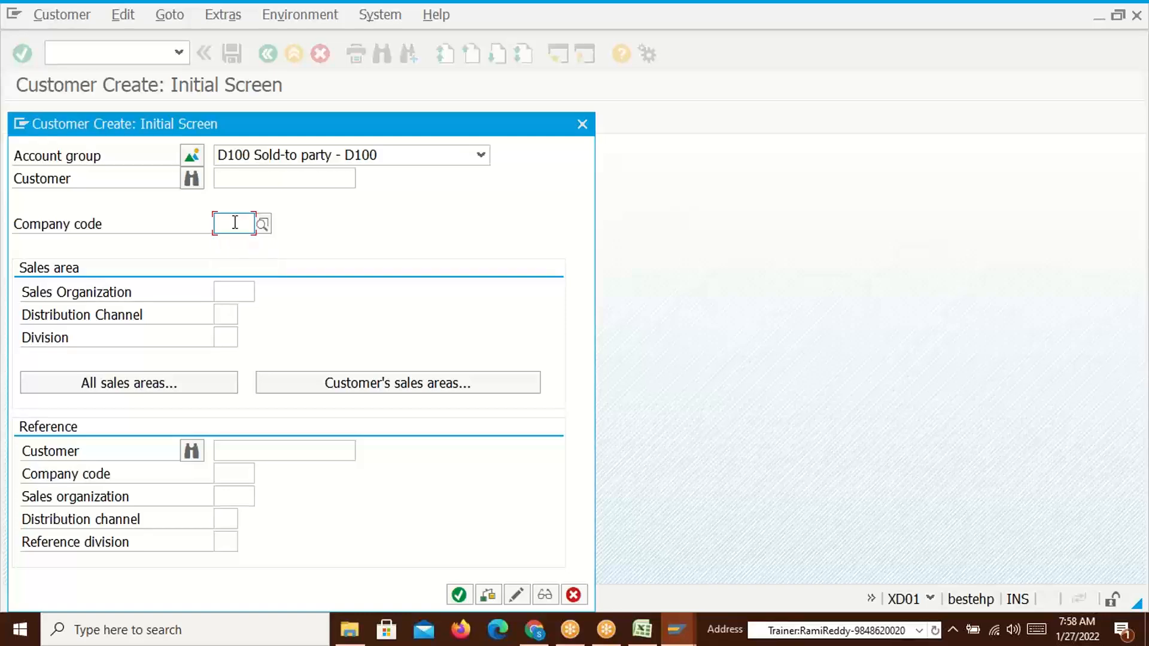
pyautogui.write('D100')
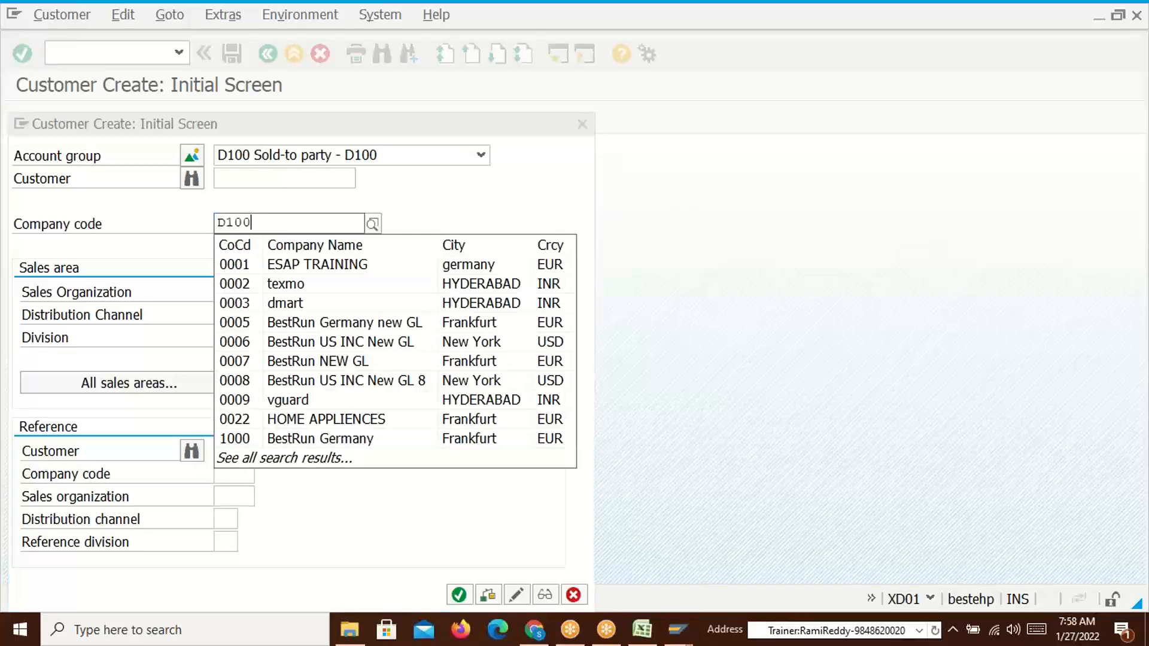
pyautogui.click(334, 308)
pyautogui.click(234, 293)
pyautogui.write('D110')
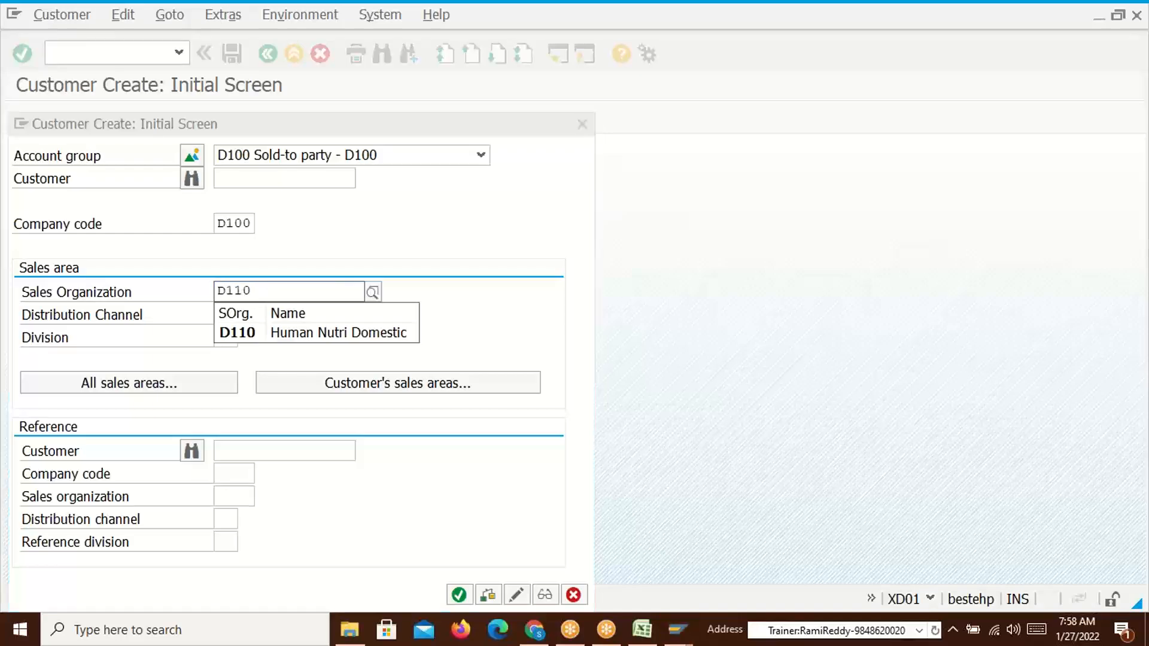
pyautogui.press('Tab')
# Change both table 509 Sales Org cells from DS10 to D110 and save the workbook
pyautogui.hotkey('alt', 'Tab')
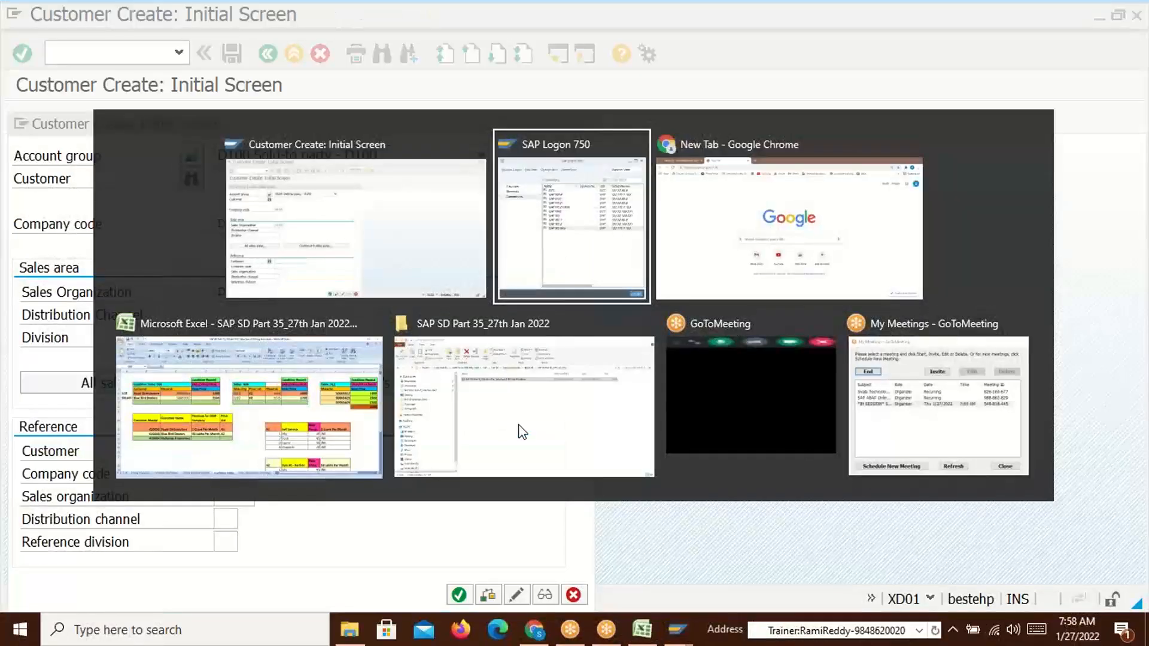
pyautogui.hotkey('alt', 'Tab')
pyautogui.hotkey('alt', 'Tab')
pyautogui.click(537, 246)
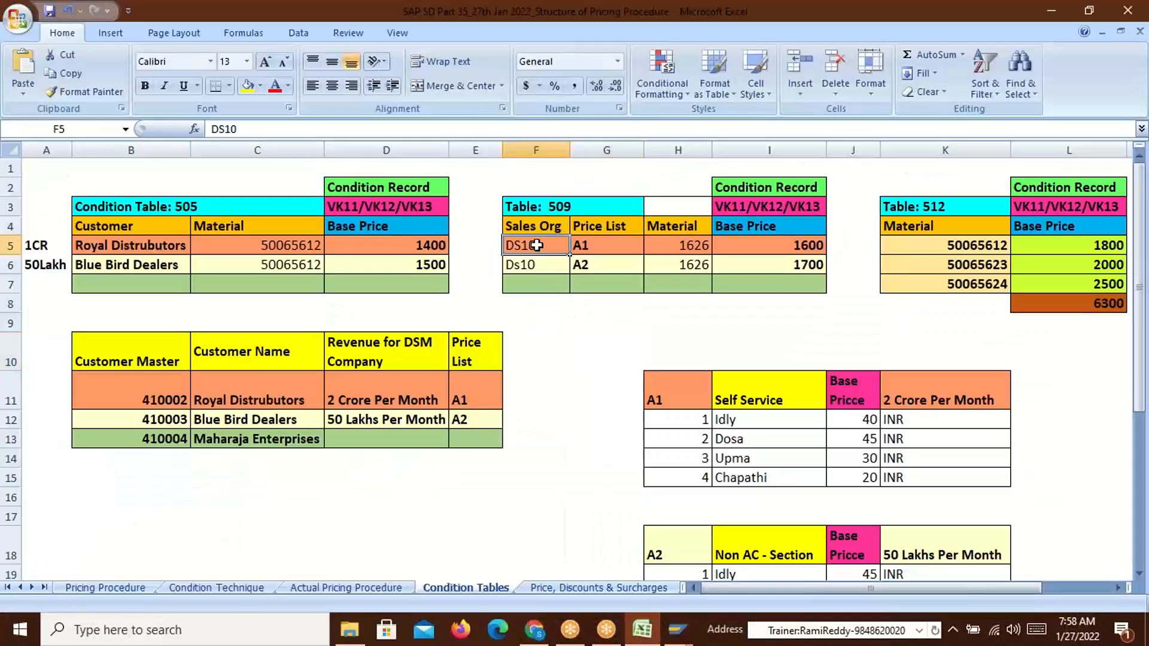
pyautogui.doubleClick(537, 245)
pyautogui.write('D110')
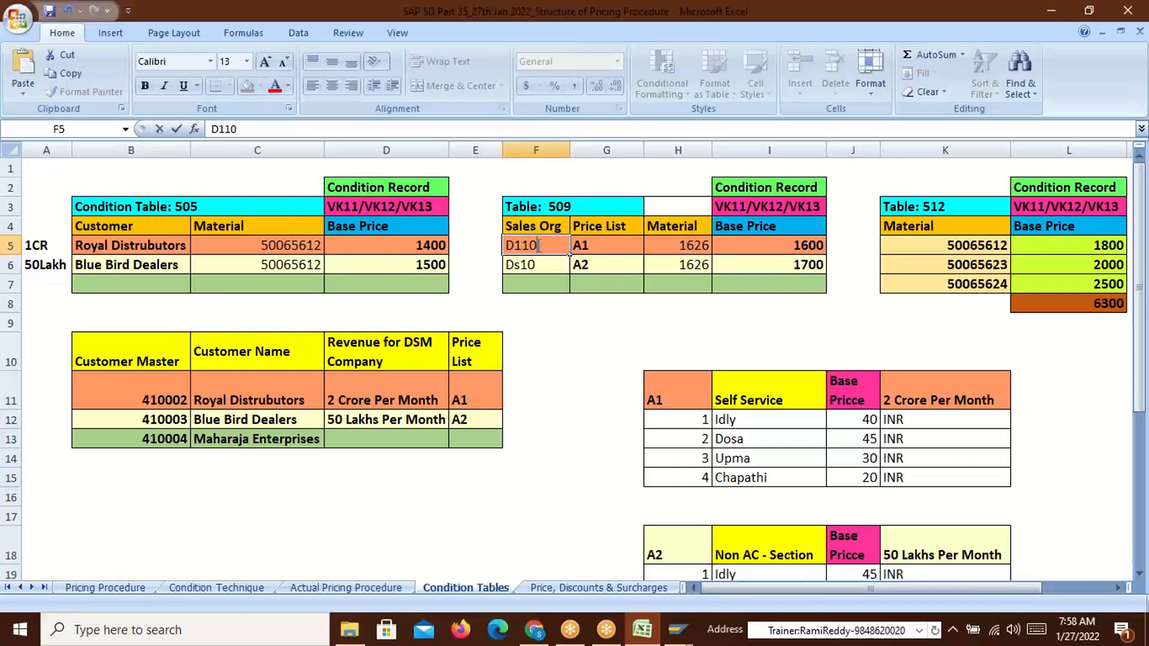
pyautogui.press('Return')
pyautogui.write('D11')
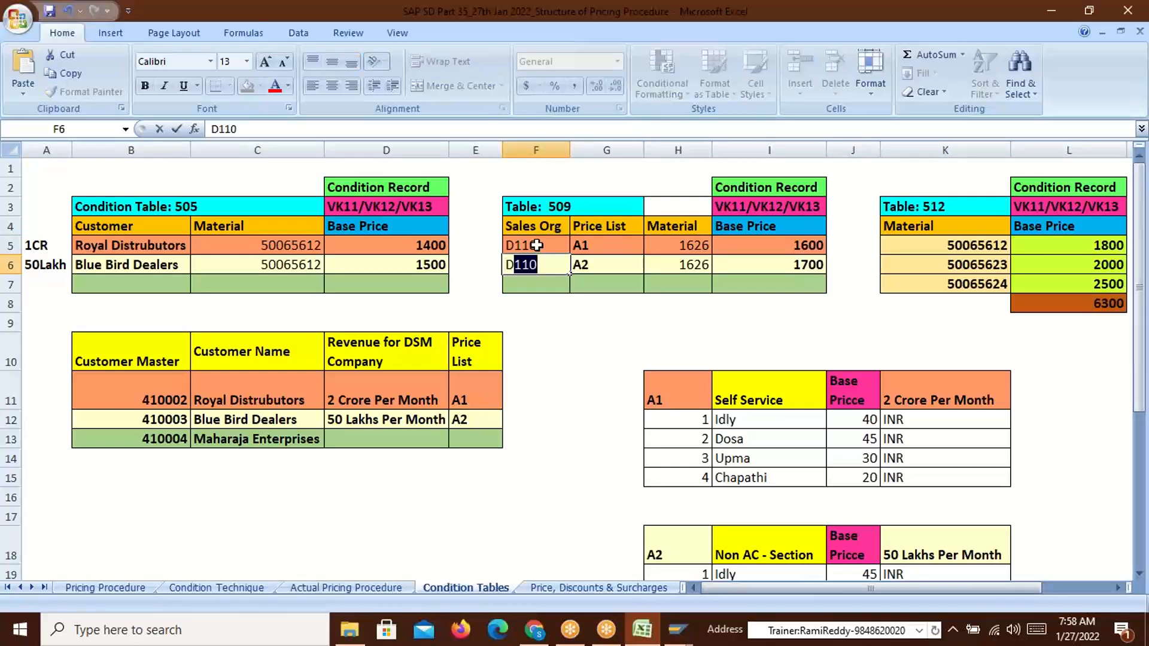
pyautogui.press('Return')
pyautogui.hotkey('ctrl', 's')
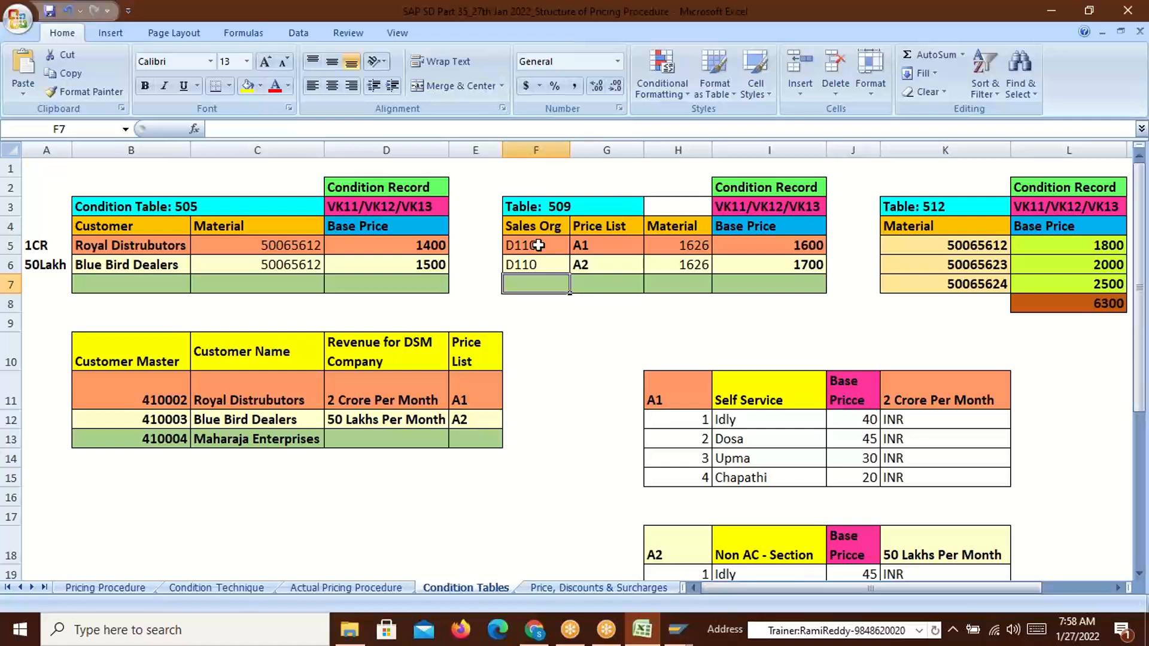
pyautogui.click(139, 246)
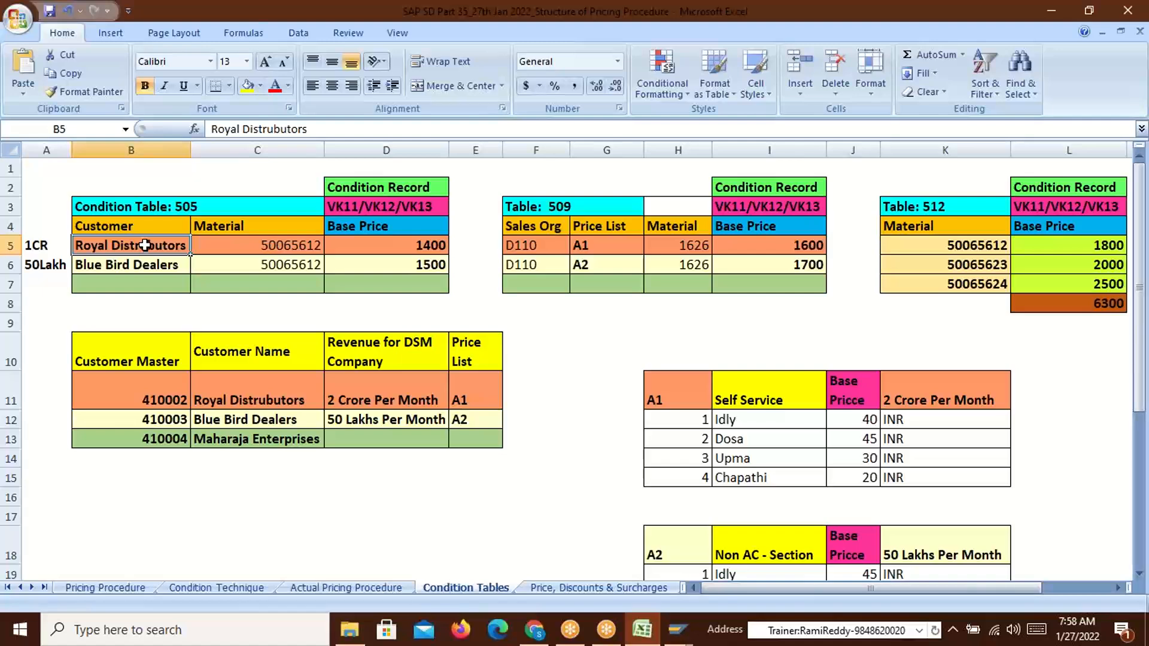
# Enter distribution channel 50 and division 51, then confirm the initial screen
pyautogui.hotkey('alt', 'Tab')
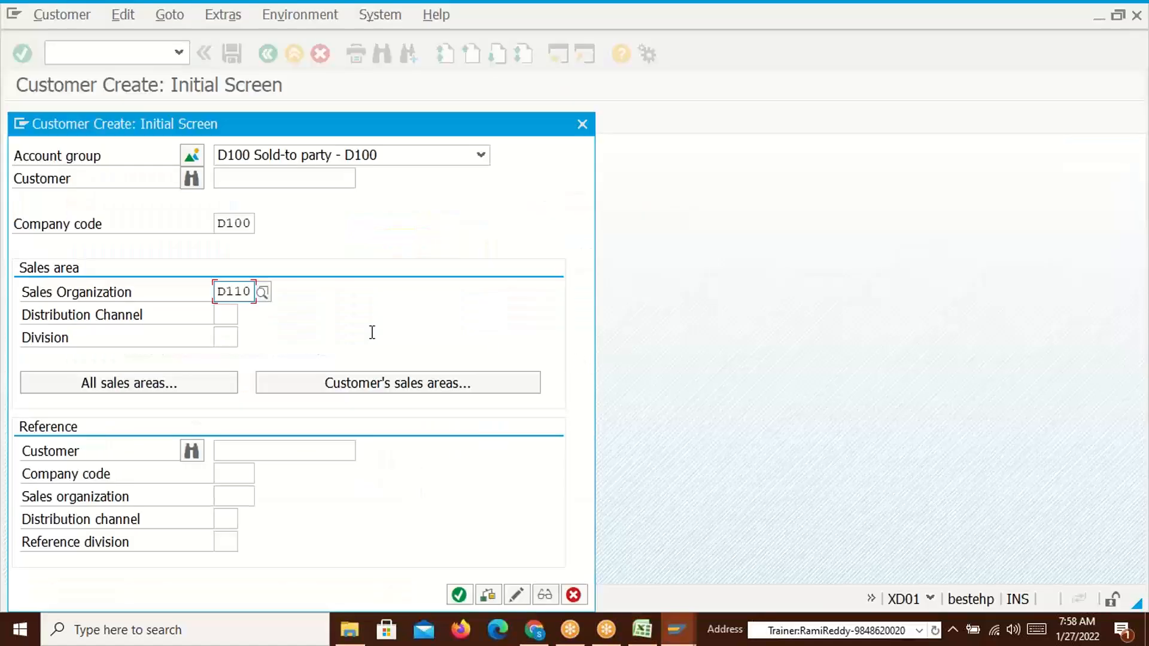
pyautogui.click(226, 316)
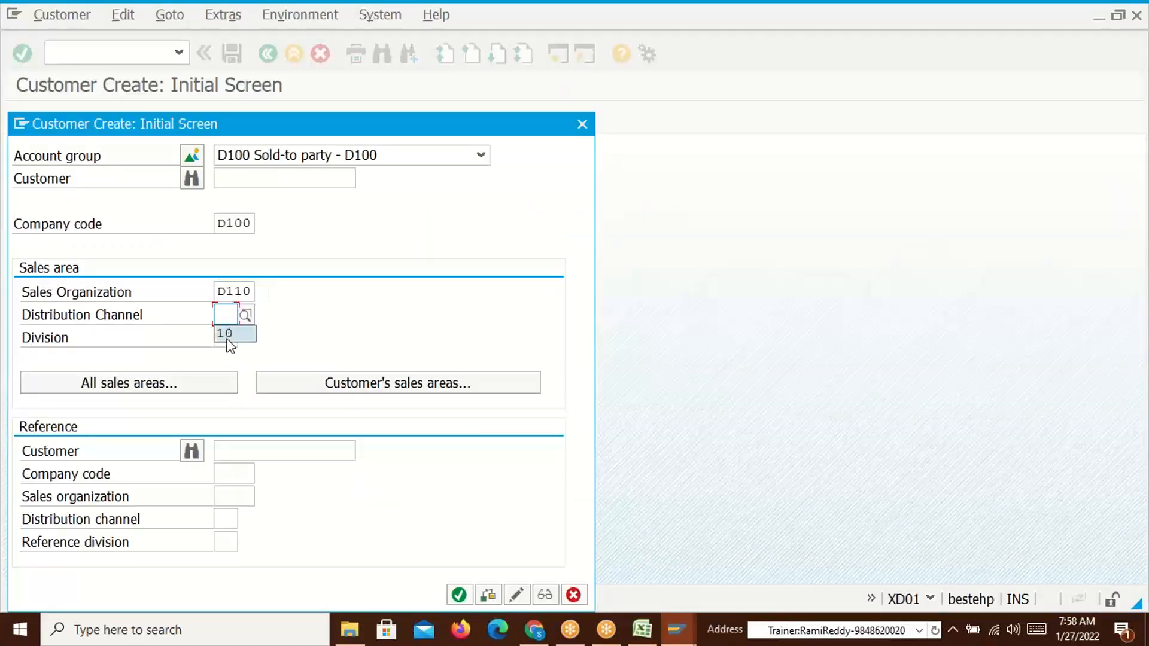
pyautogui.write('50')
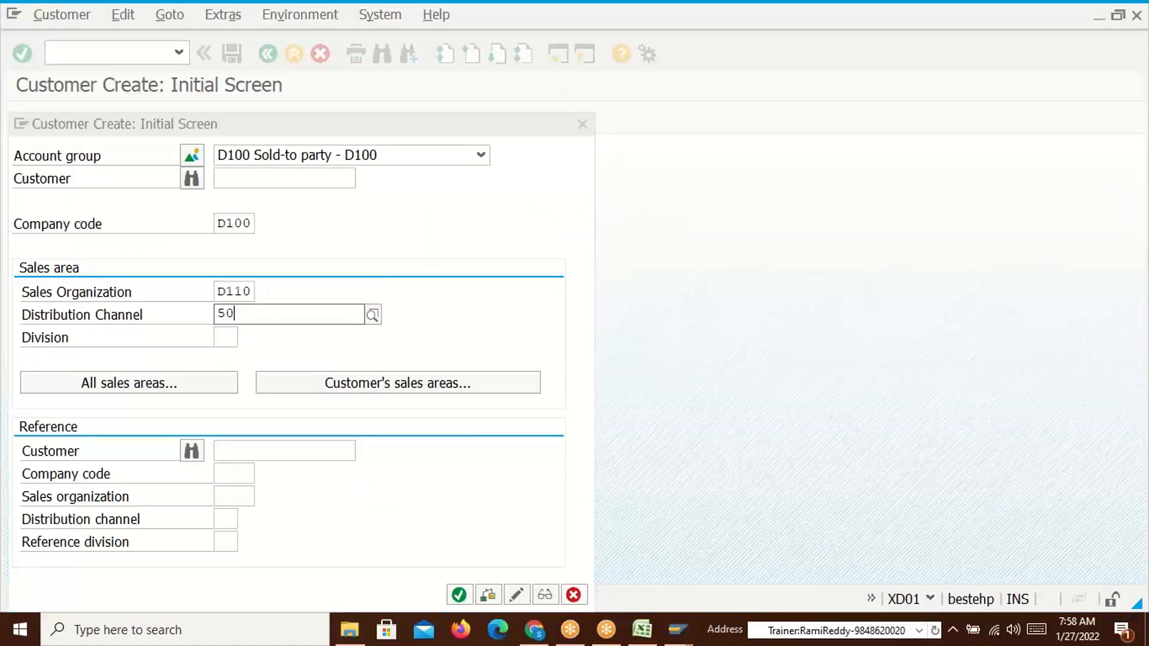
pyautogui.click(226, 337)
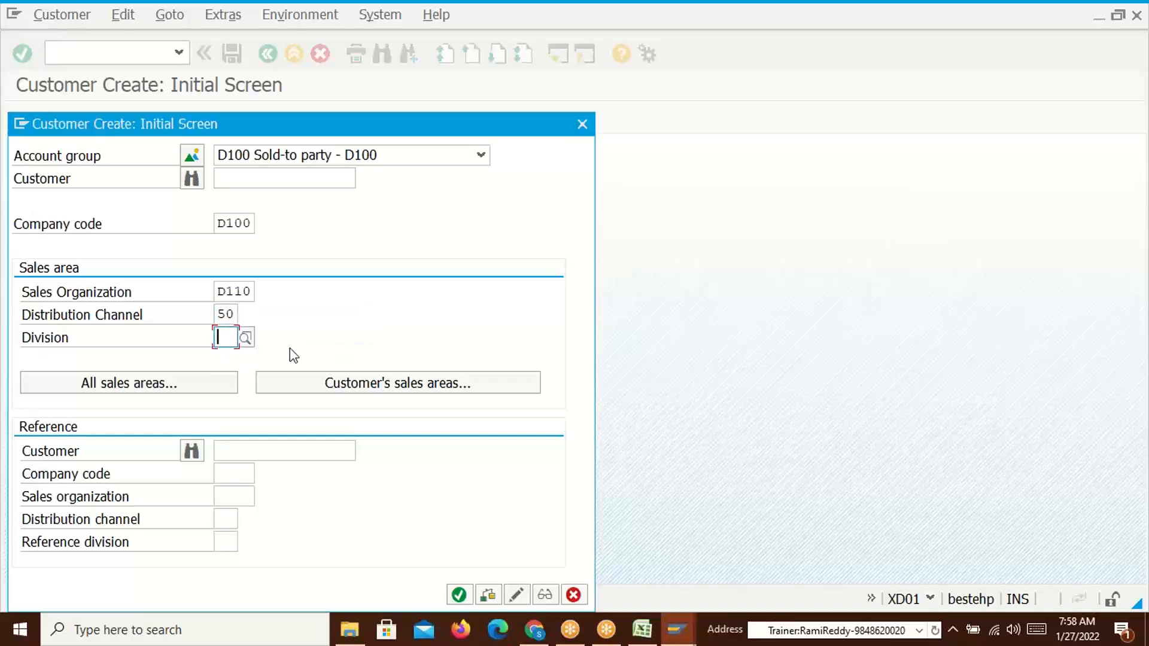
pyautogui.write('51')
pyautogui.press('Return')
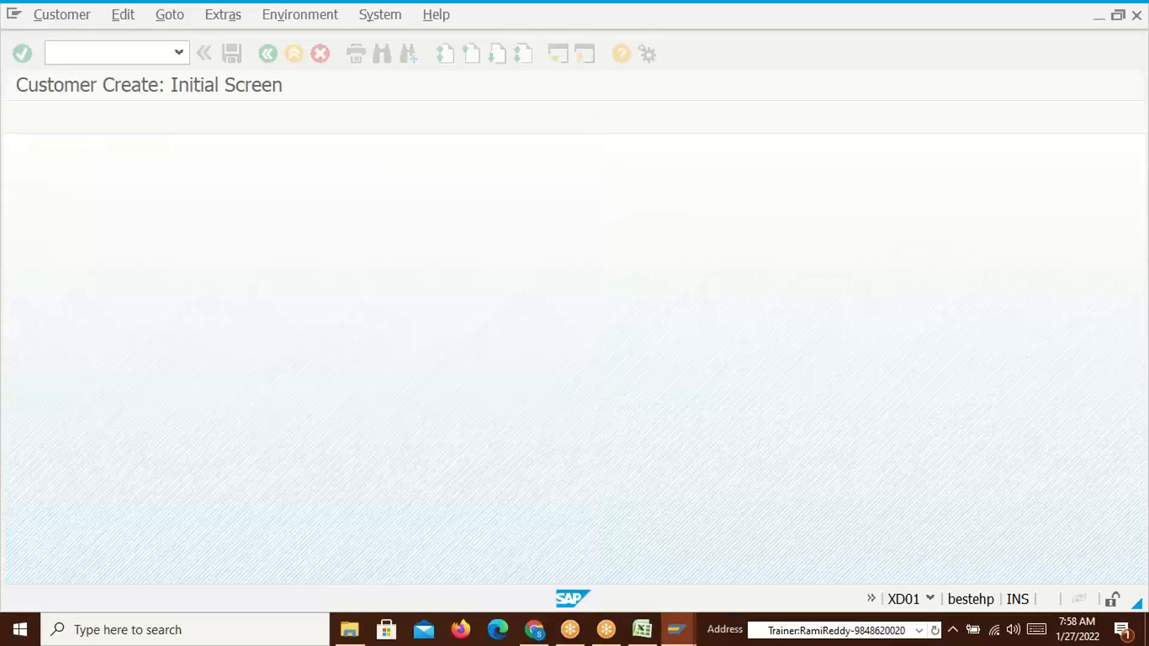
pyautogui.click(259, 312)
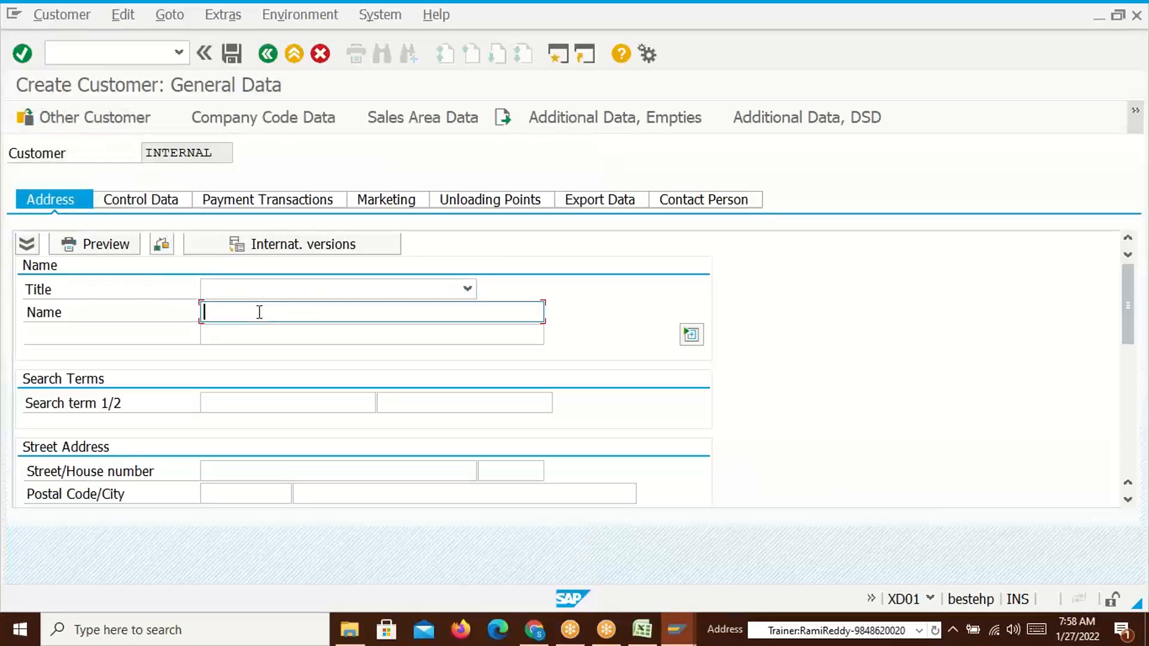
pyautogui.hotkey('alt', 'Tab')
pyautogui.hotkey('ctrl', 'c')
pyautogui.hotkey('alt', 'Tab')
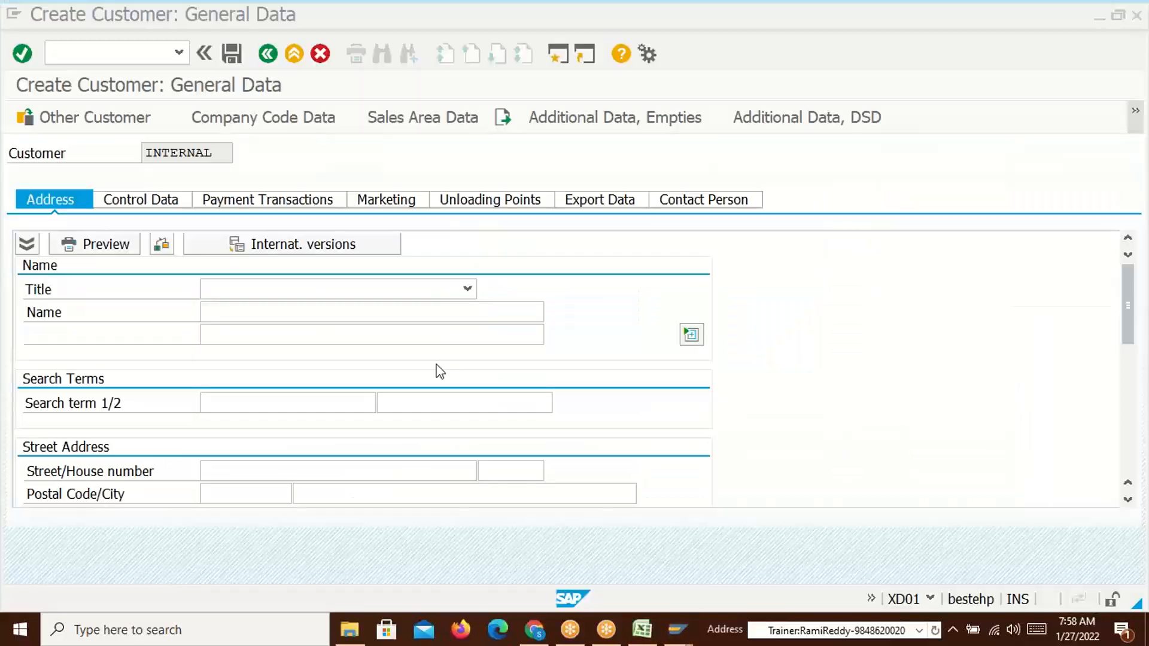
pyautogui.hotkey('ctrl', 'v')
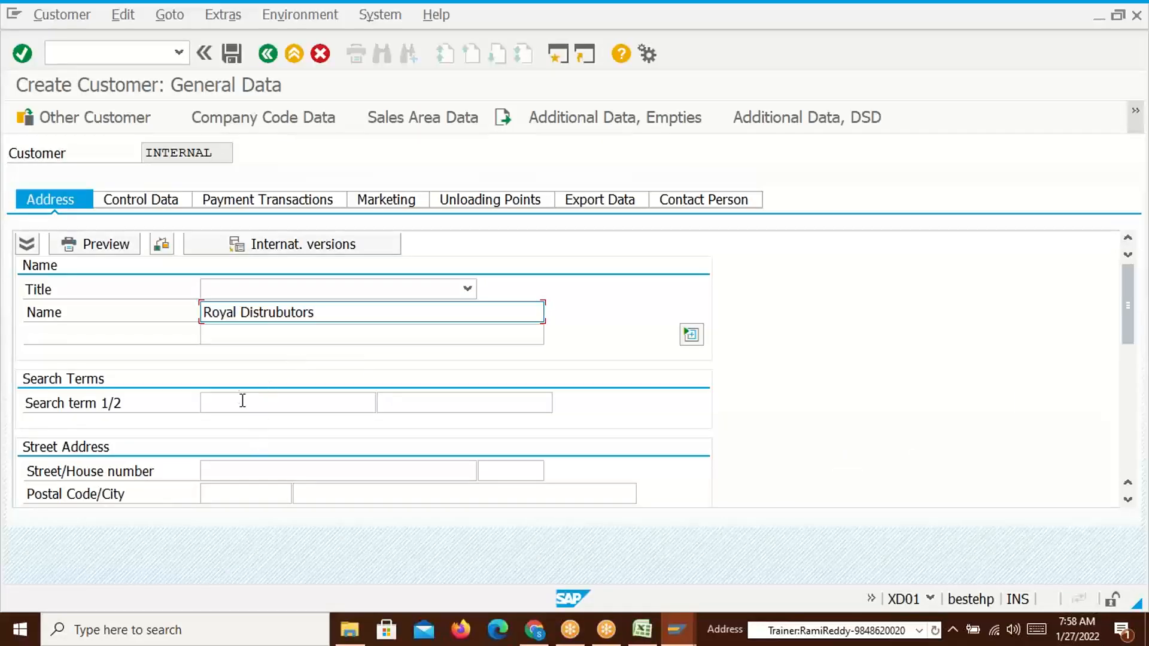
pyautogui.click(231, 472)
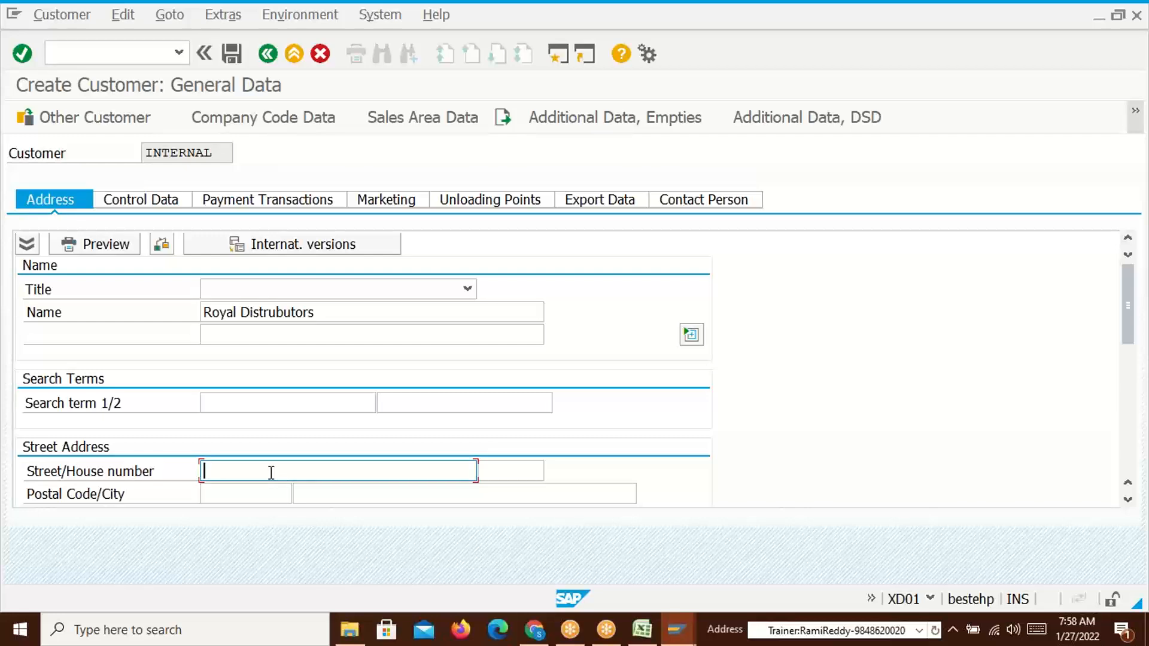
pyautogui.press('Tab')
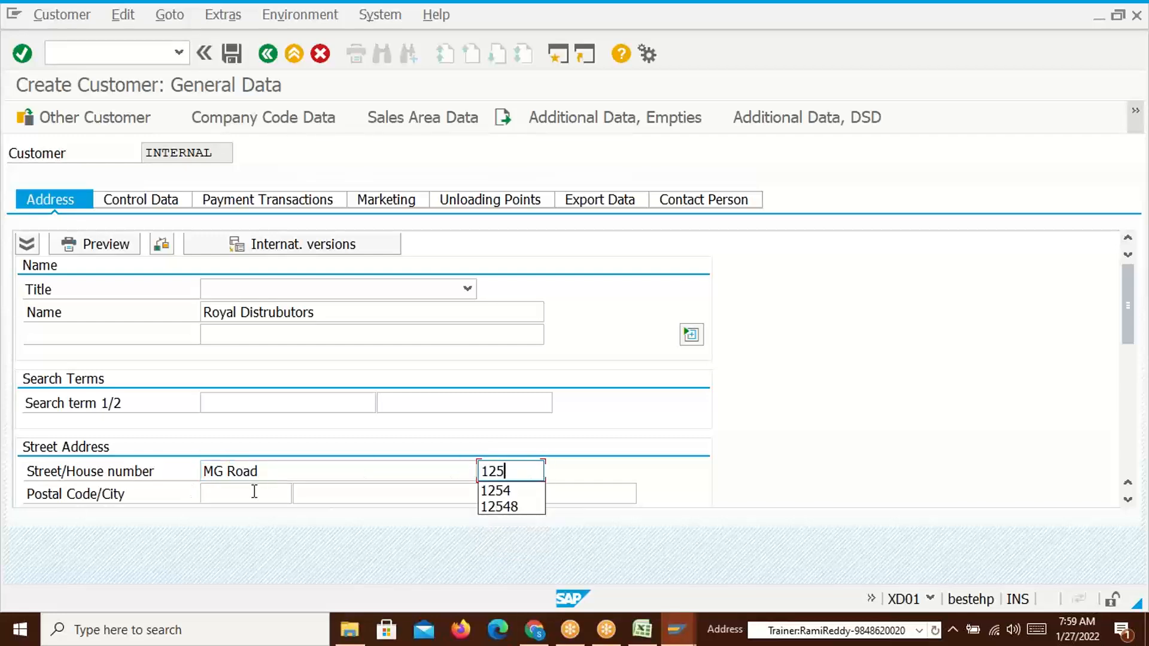
# Set postal code 604866, city Bangalore, country IN and region 10
pyautogui.click(254, 492)
pyautogui.click(239, 424)
pyautogui.click(340, 492)
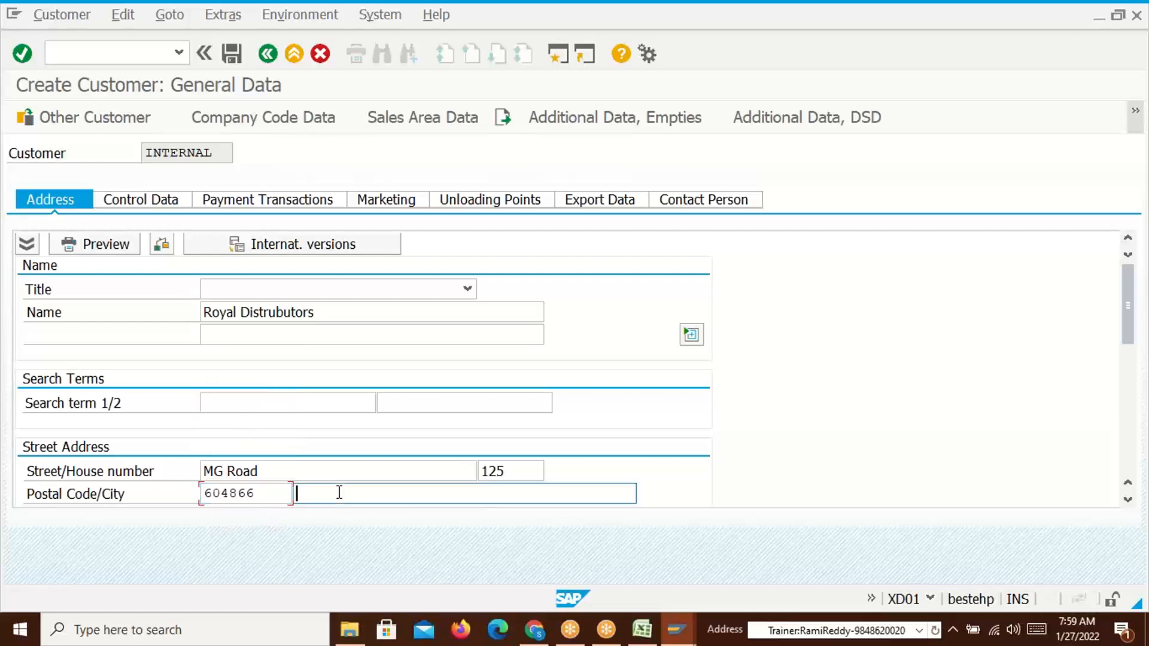
pyautogui.write('Ban')
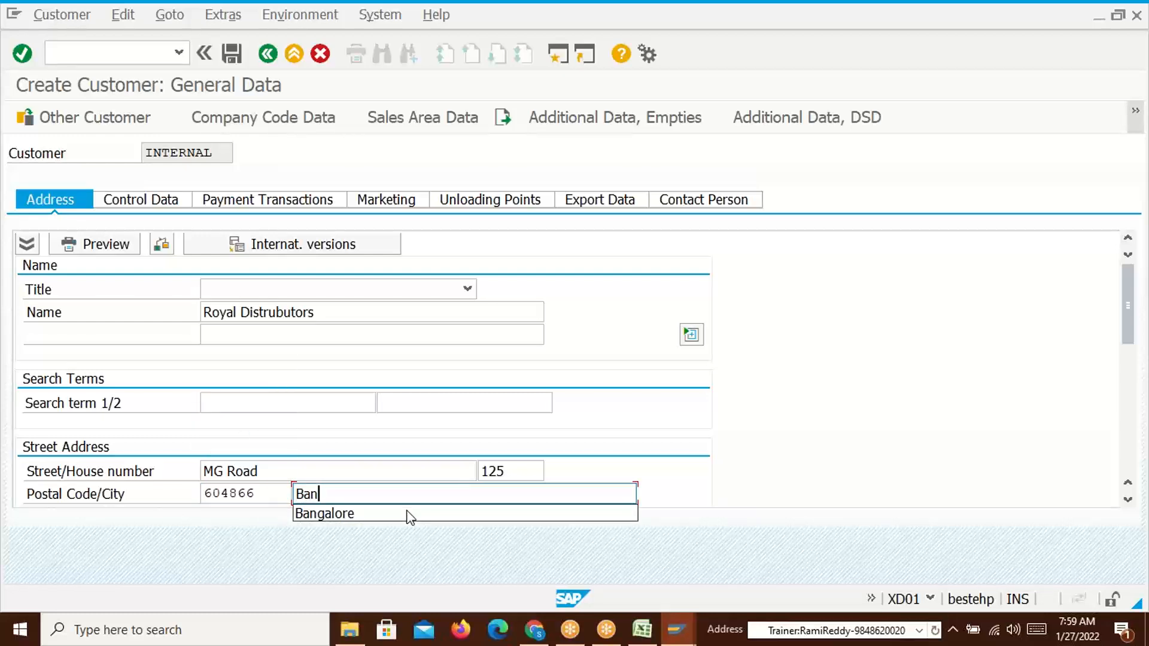
pyautogui.click(343, 516)
pyautogui.scroll(-3, 1130, 334)
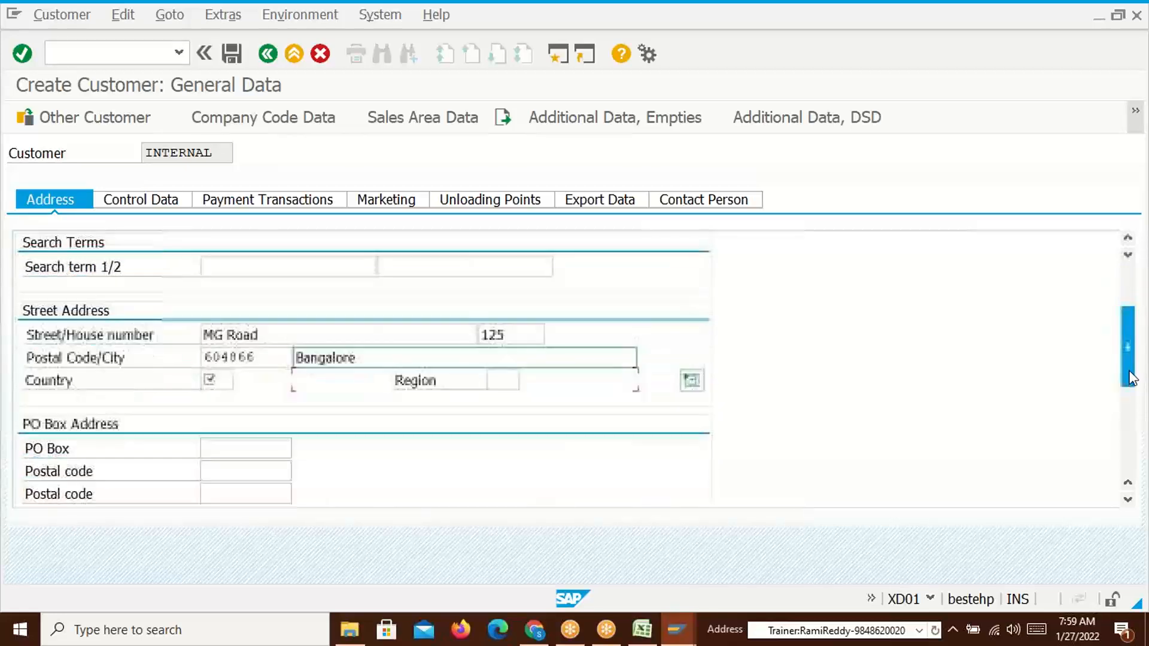
pyautogui.click(215, 380)
pyautogui.click(226, 401)
pyautogui.click(511, 382)
pyautogui.click(526, 400)
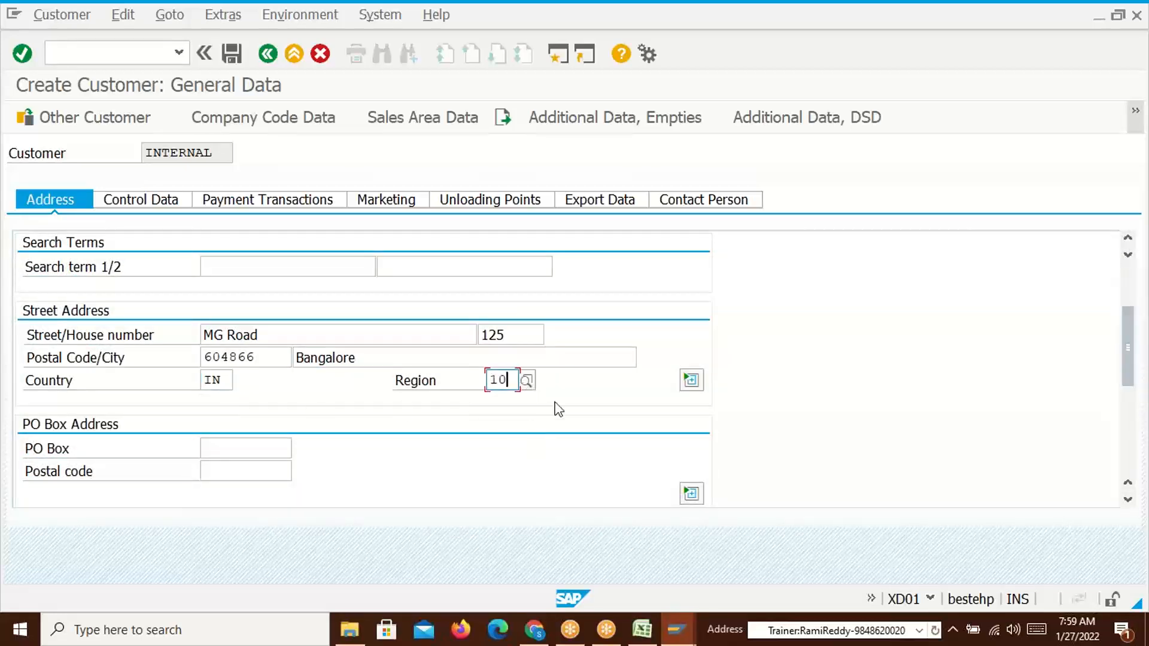
# Set the reconciliation account to 140000 in the company code data
pyautogui.click(242, 118)
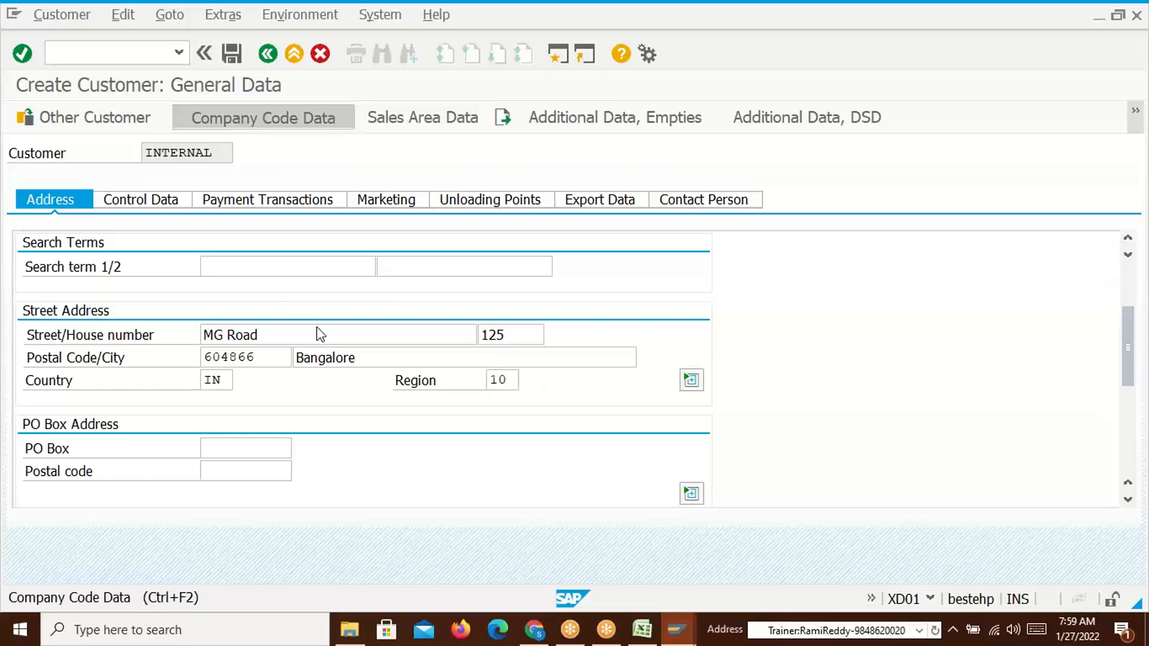
pyautogui.click(174, 297)
pyautogui.click(201, 311)
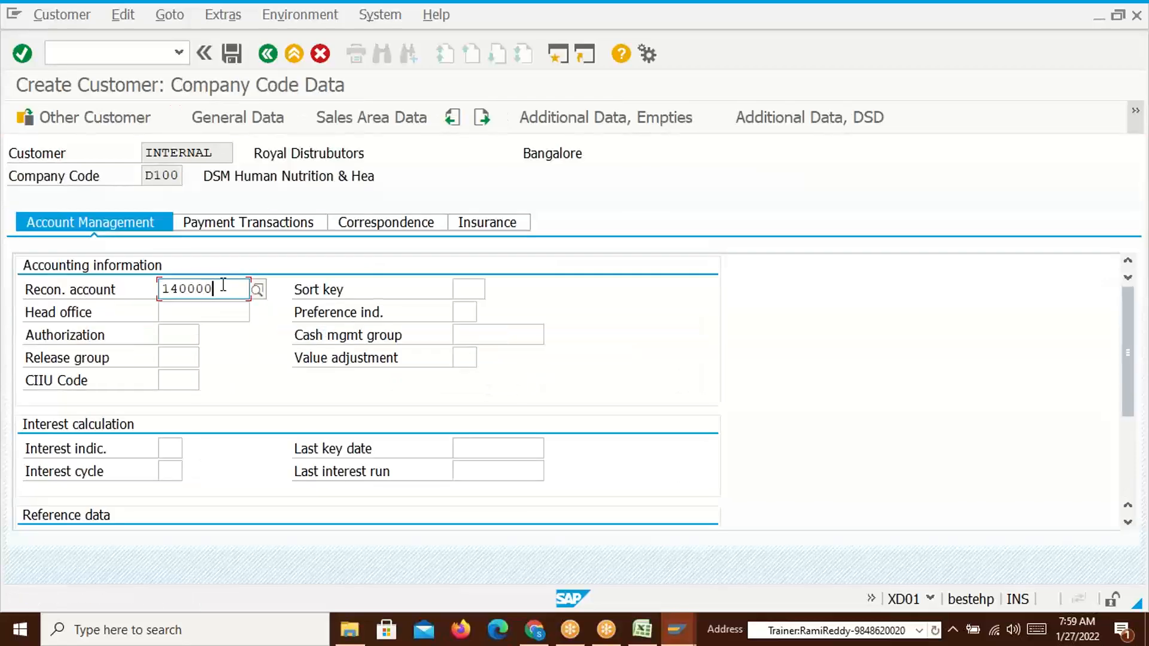
pyautogui.click(341, 120)
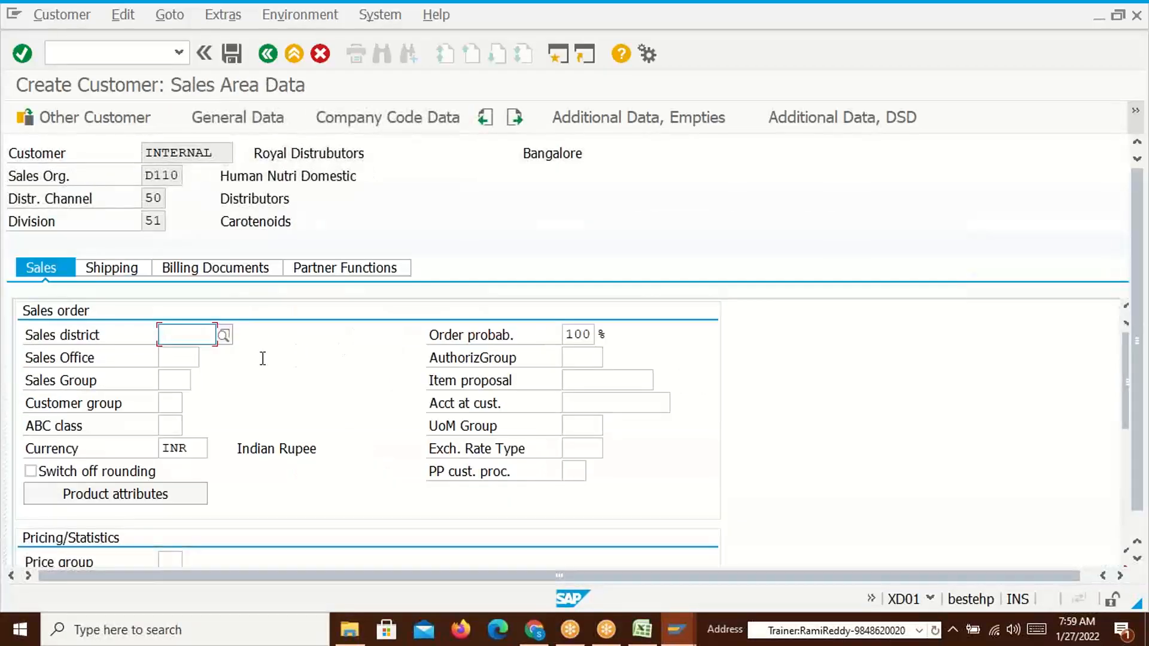
# Locate the Price List field in sales area data and check price lists A1 and A2 in Excel table 509
pyautogui.click(114, 273)
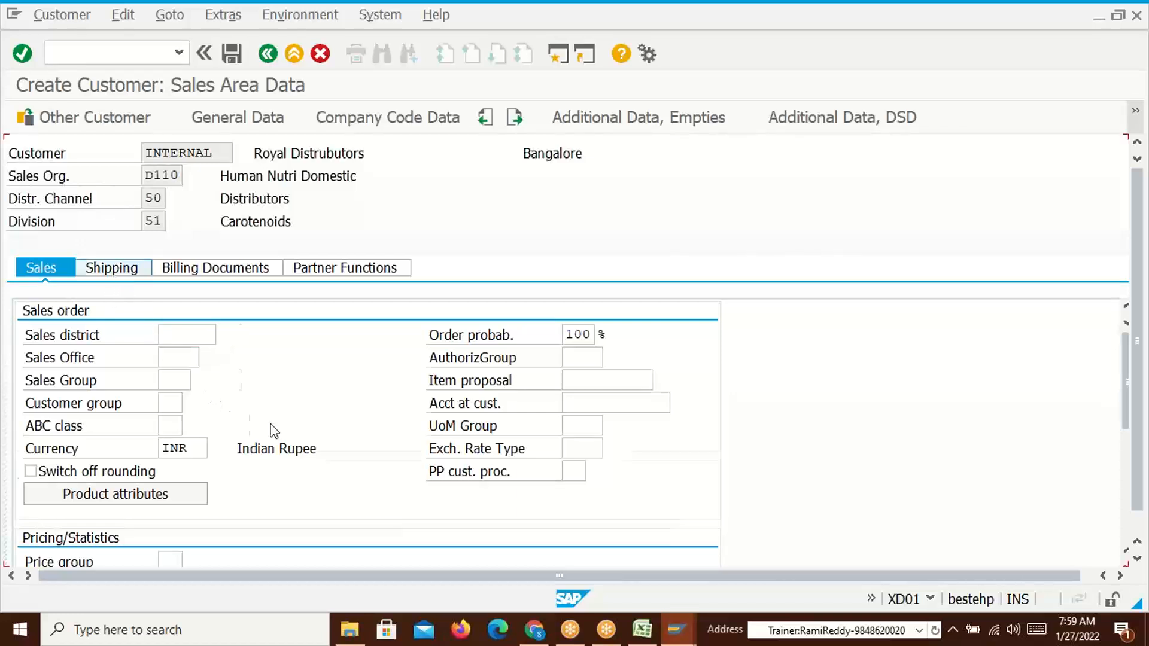
pyautogui.click(40, 268)
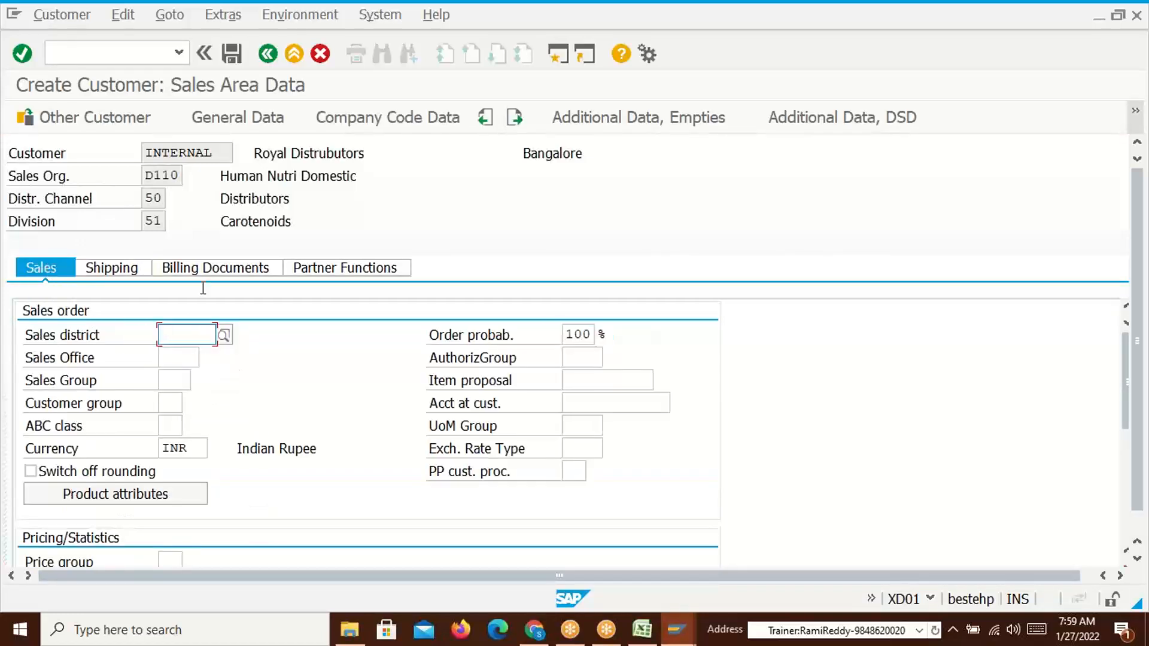
pyautogui.moveTo(1128, 419); pyautogui.dragTo(1128, 479)
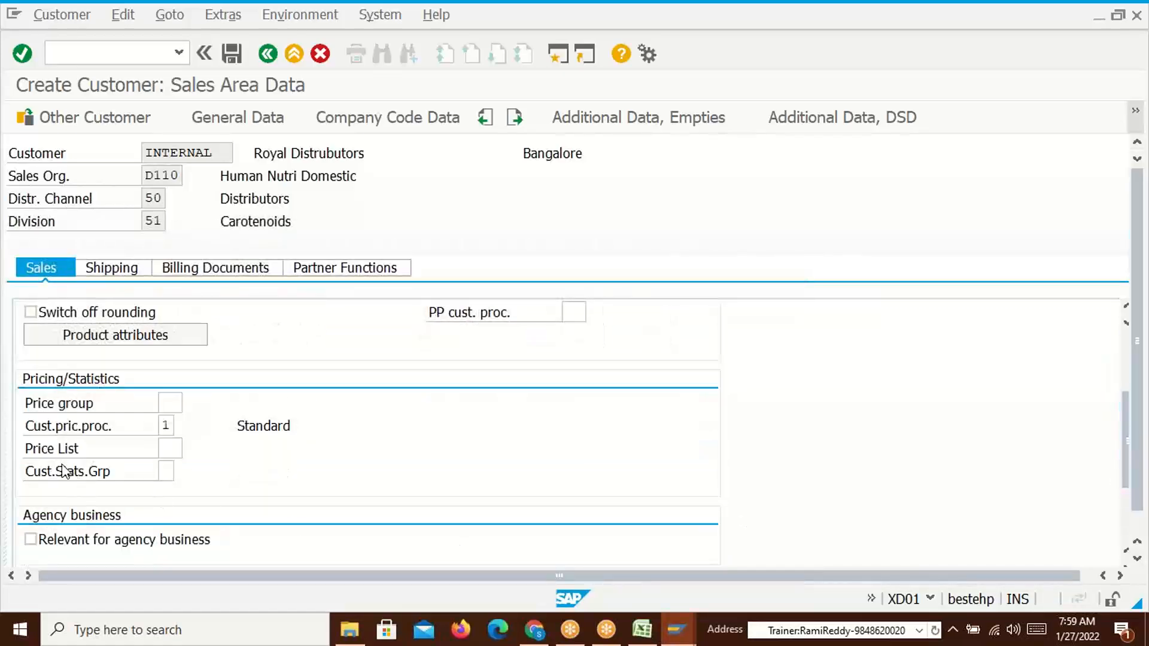
pyautogui.click(161, 449)
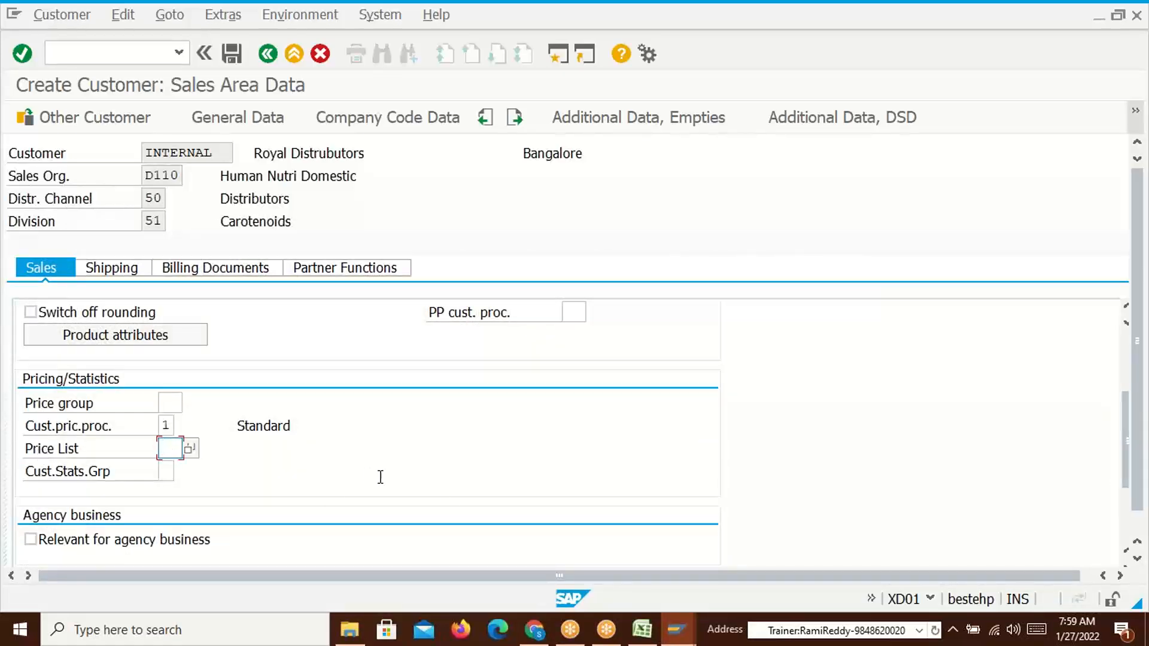
pyautogui.hotkey('alt', 'Tab')
pyautogui.click(590, 248)
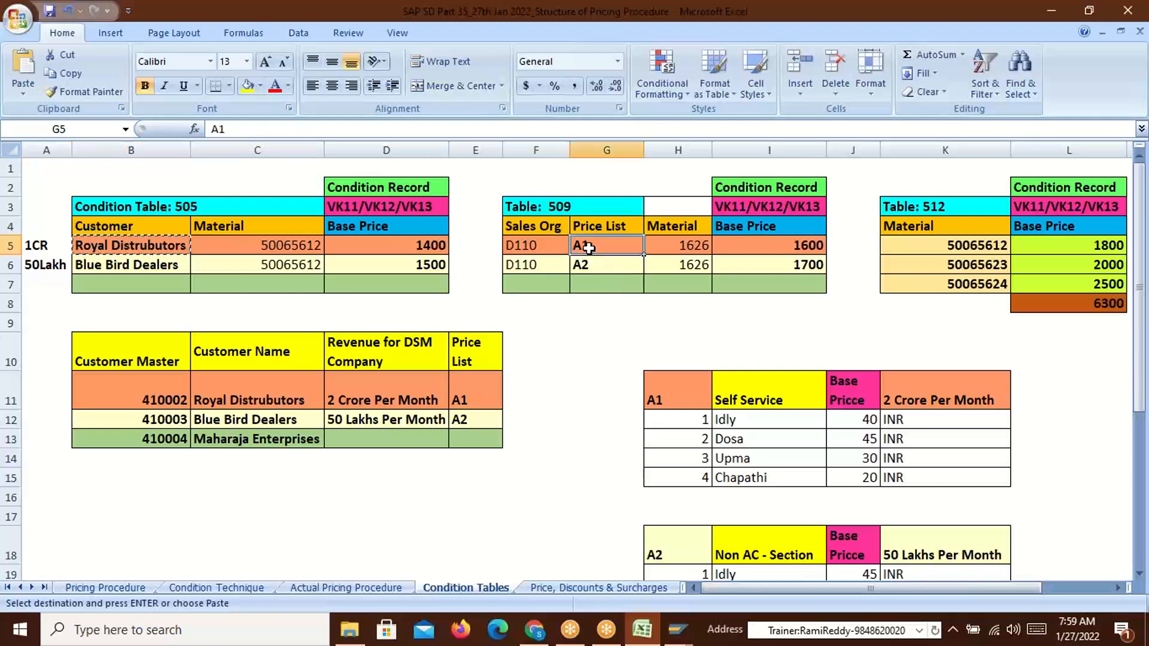
pyautogui.click(595, 269)
pyautogui.click(597, 246)
pyautogui.hotkey('alt', 'Tab')
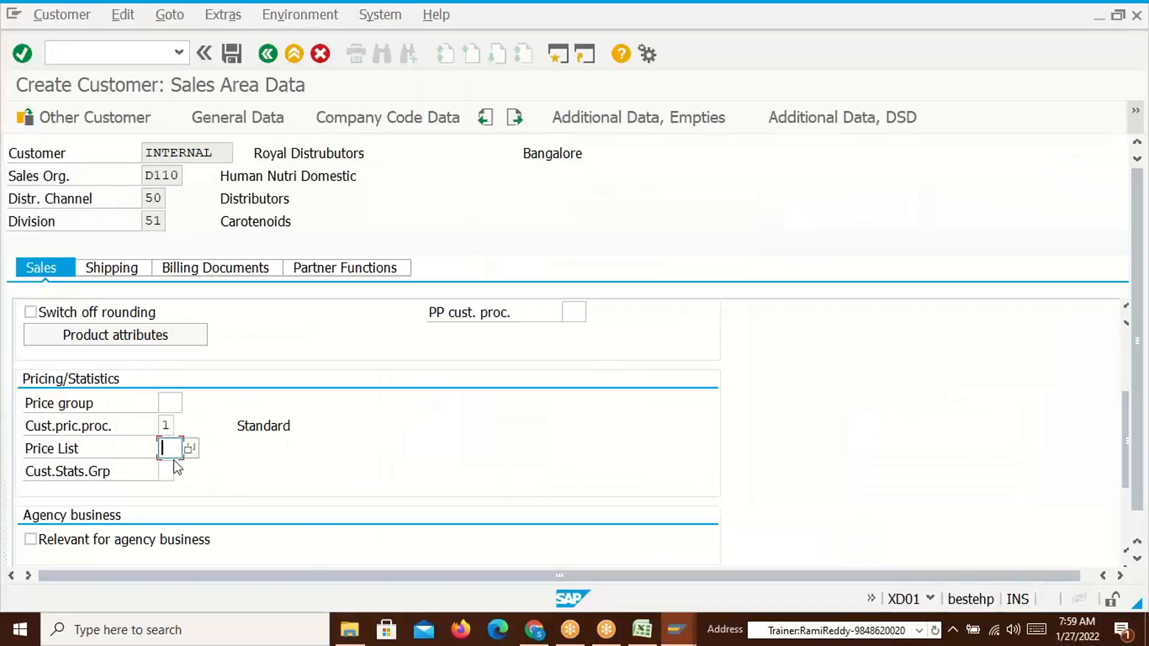
# Review the price list types, then follow the field help's Customizing link to IMG Pricing
pyautogui.click(192, 450)
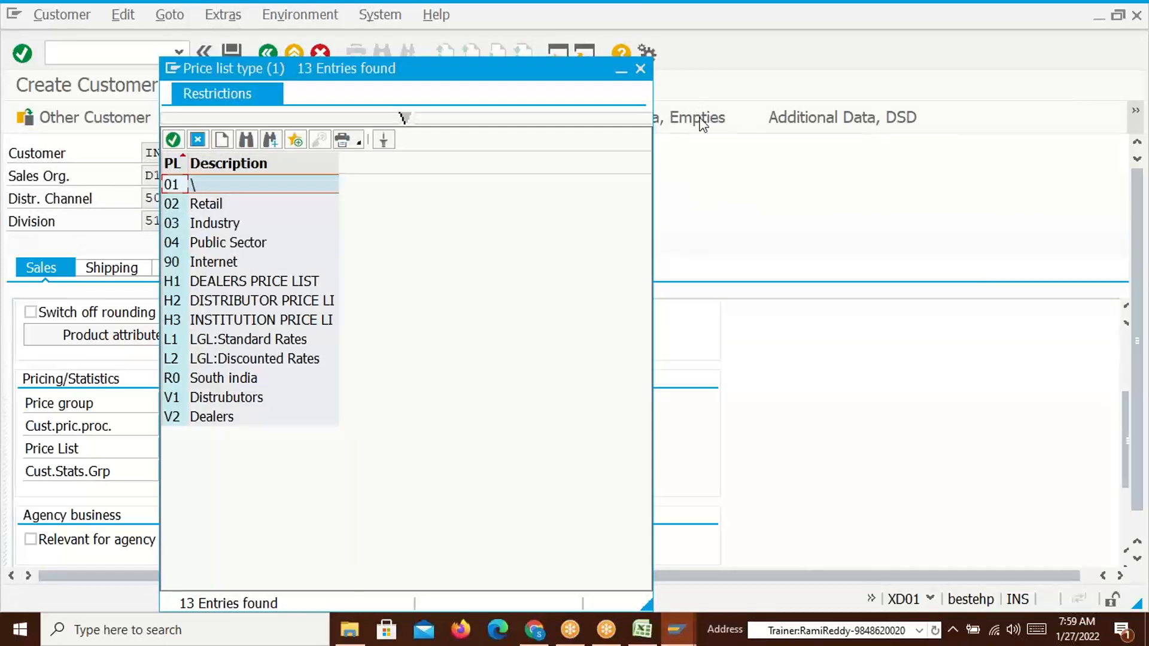
pyautogui.click(640, 69)
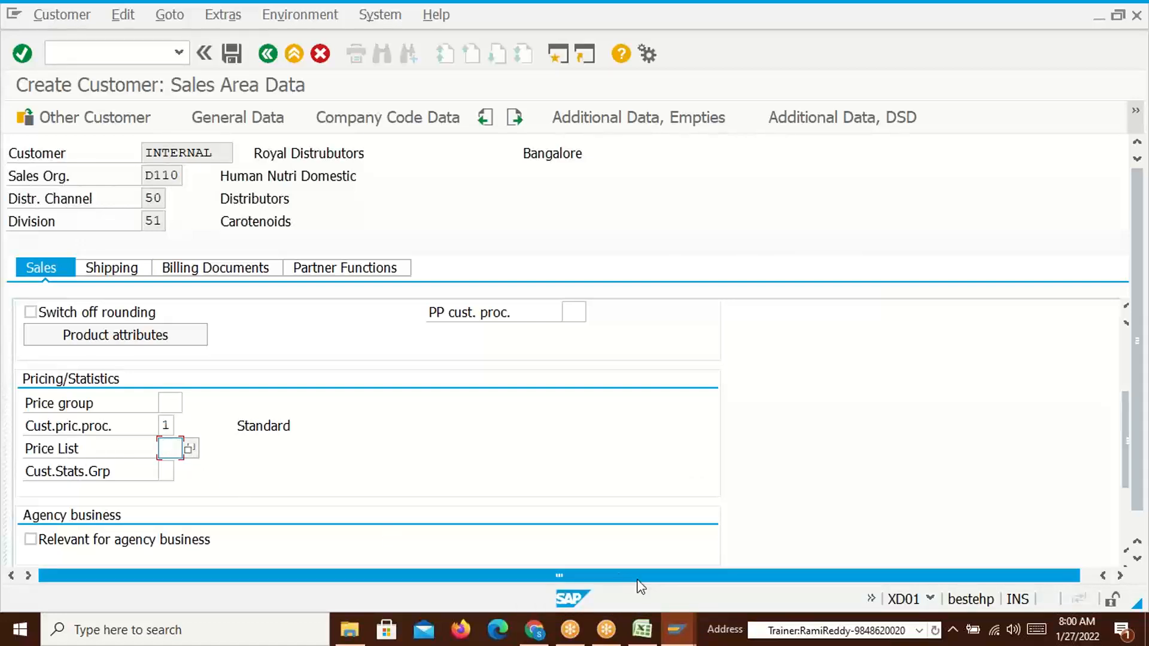
pyautogui.press('F1')
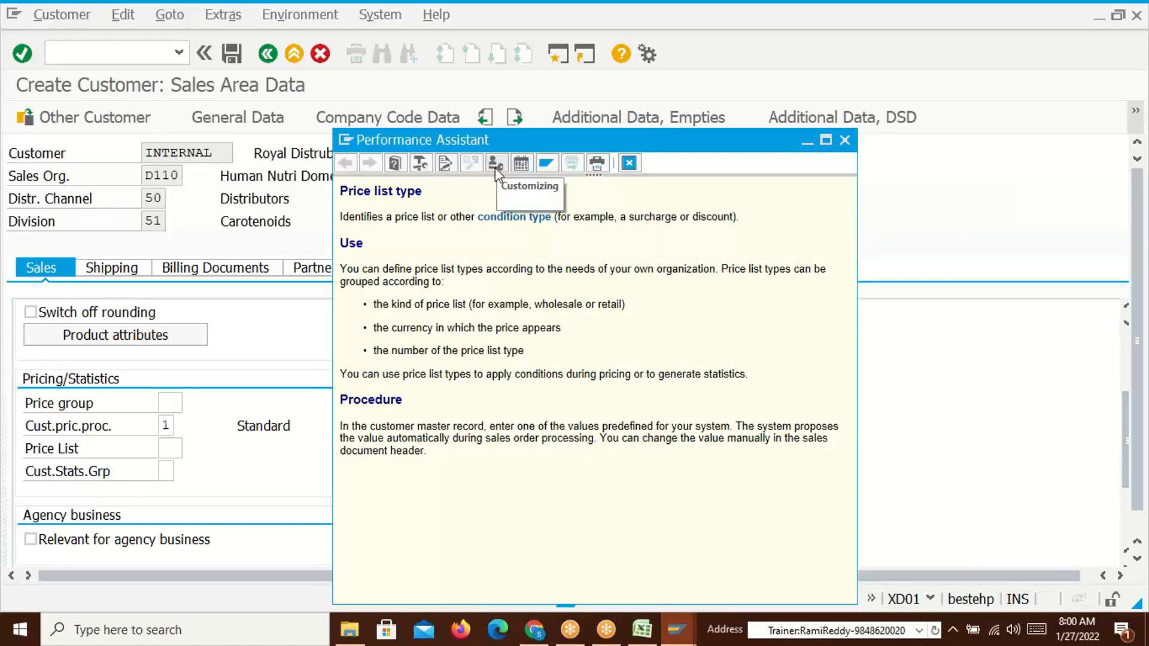
pyautogui.click(494, 165)
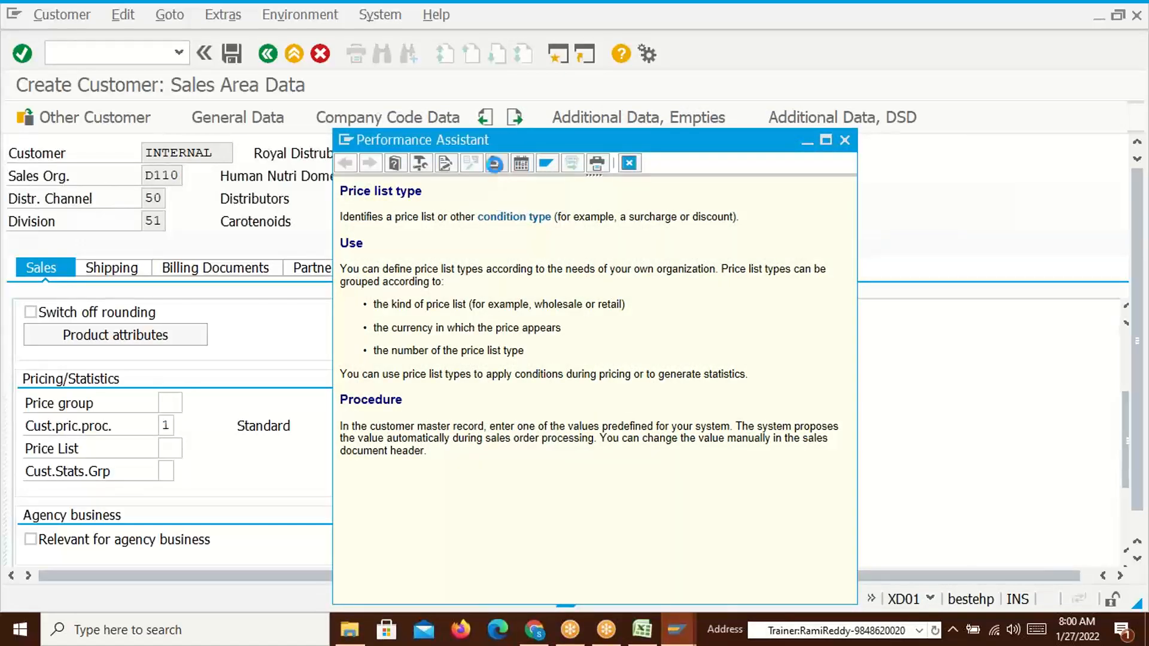
pyautogui.click(573, 246)
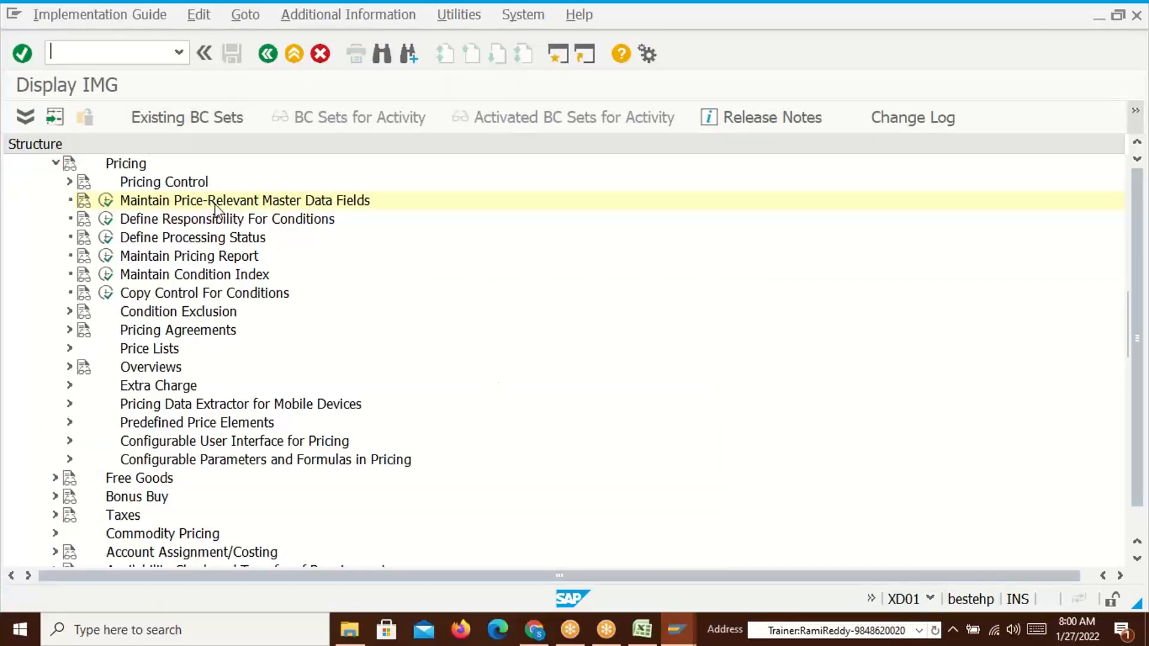
# Open Define price list categories for customers and add new entry A1, Distributors Price L
pyautogui.click(105, 201)
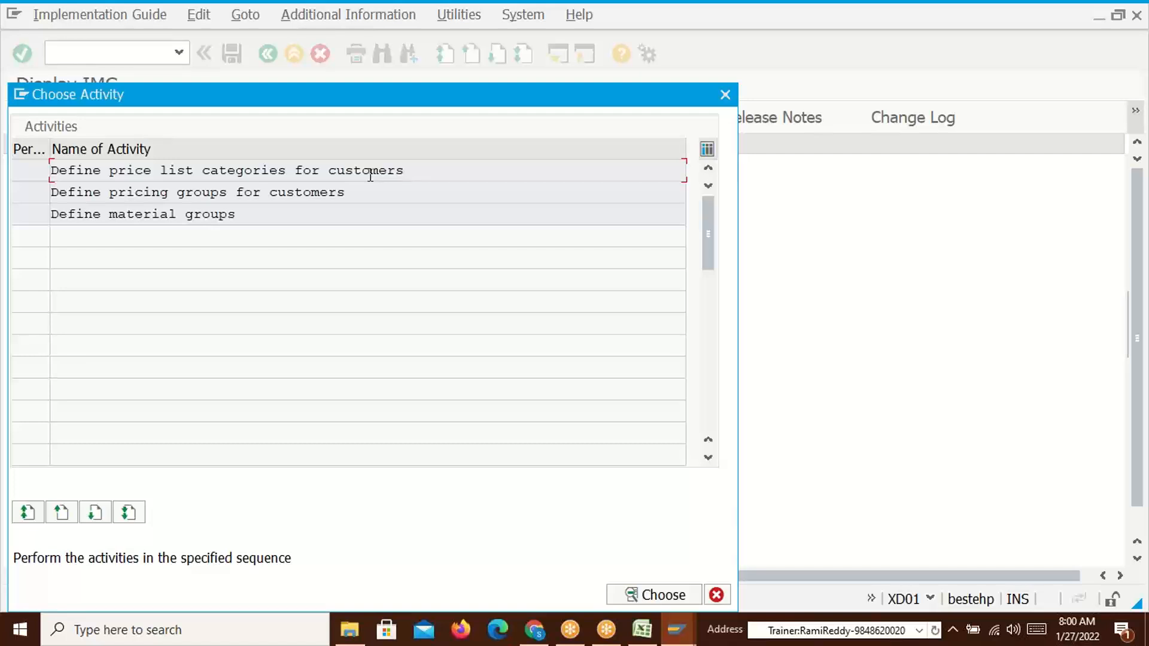
pyautogui.doubleClick(200, 171)
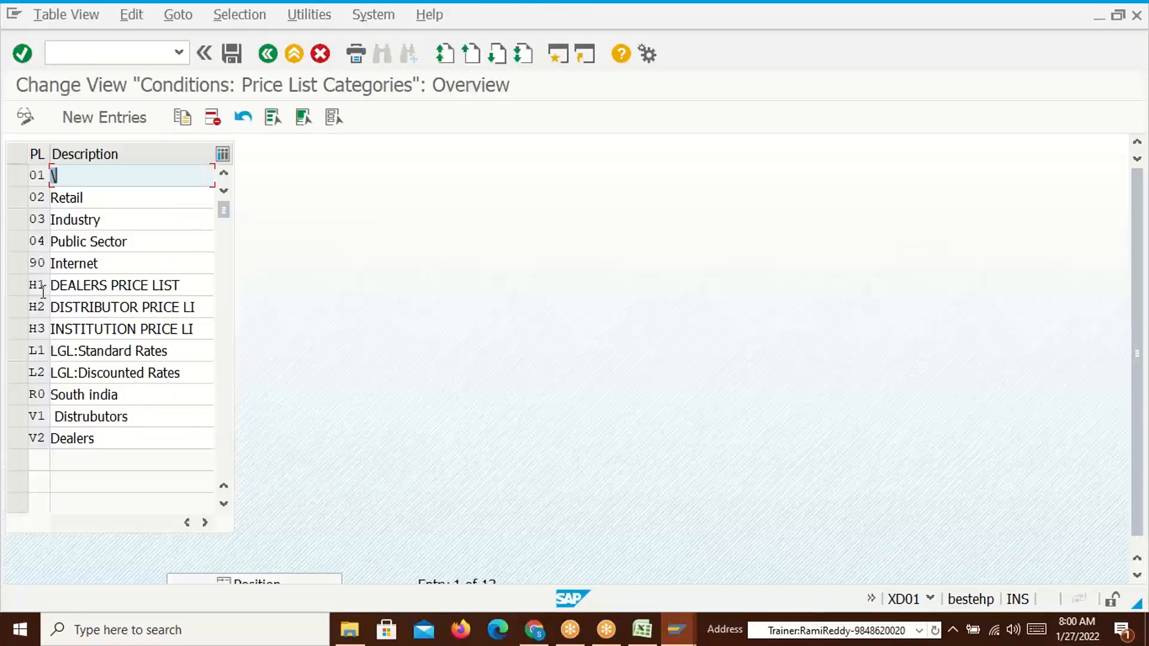
pyautogui.click(83, 118)
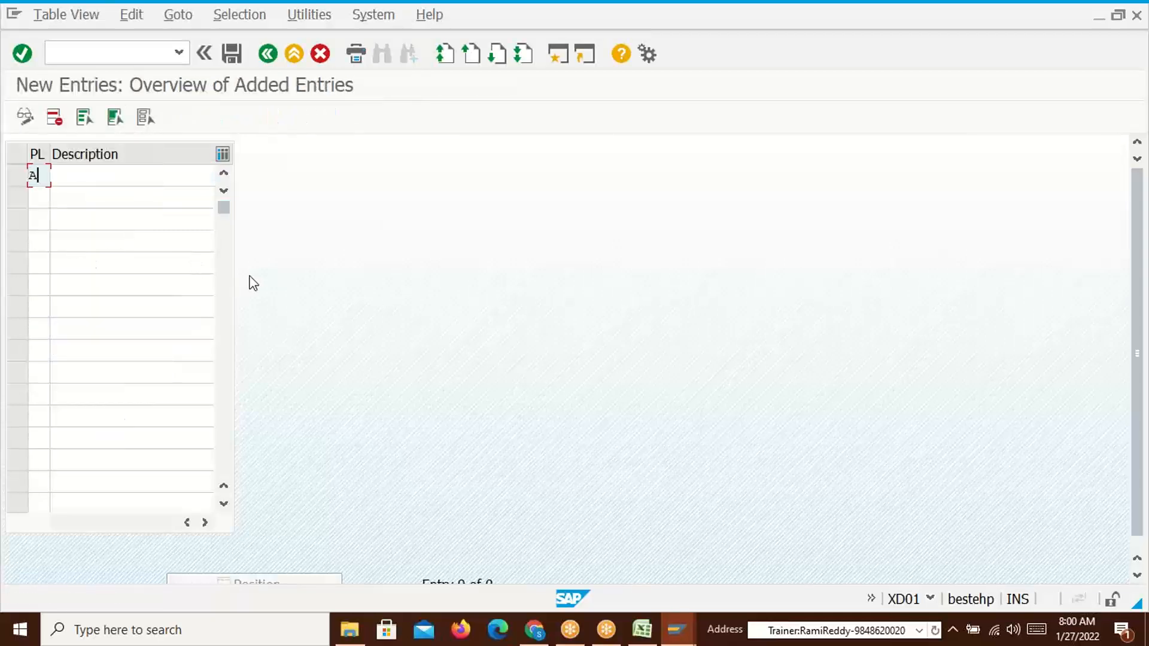
pyautogui.click(155, 176)
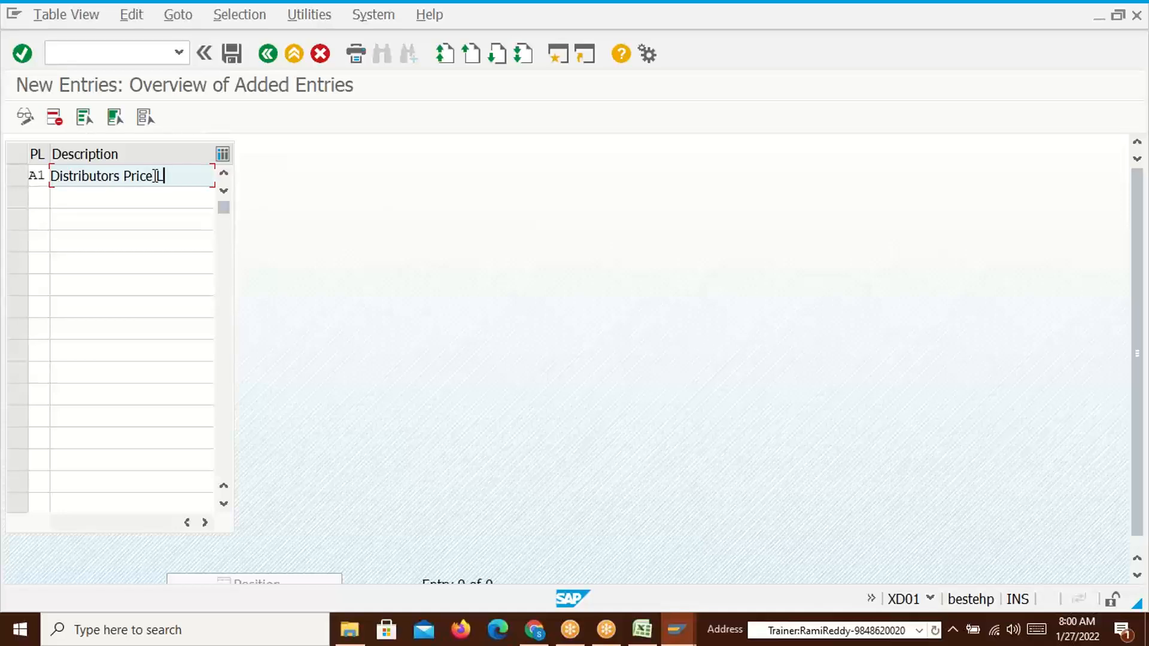
# Add a second price list category A2 described as Dealers Price List
pyautogui.hotkey('alt', 'Tab')
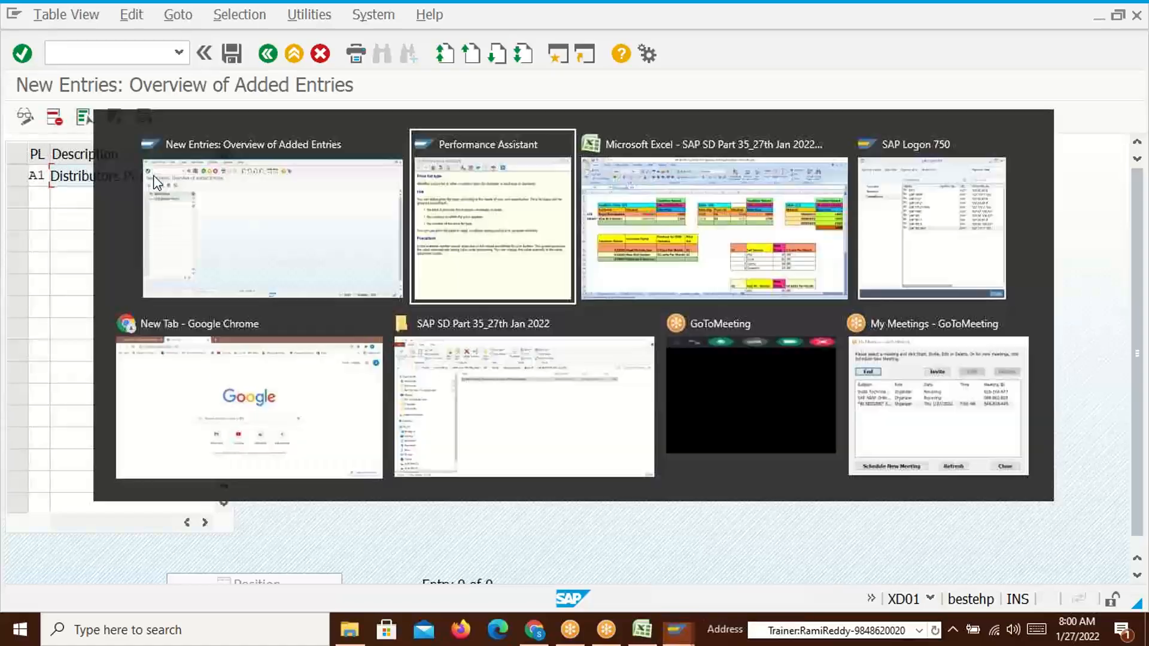
pyautogui.moveTo(768, 421); pyautogui.dragTo(756, 475)
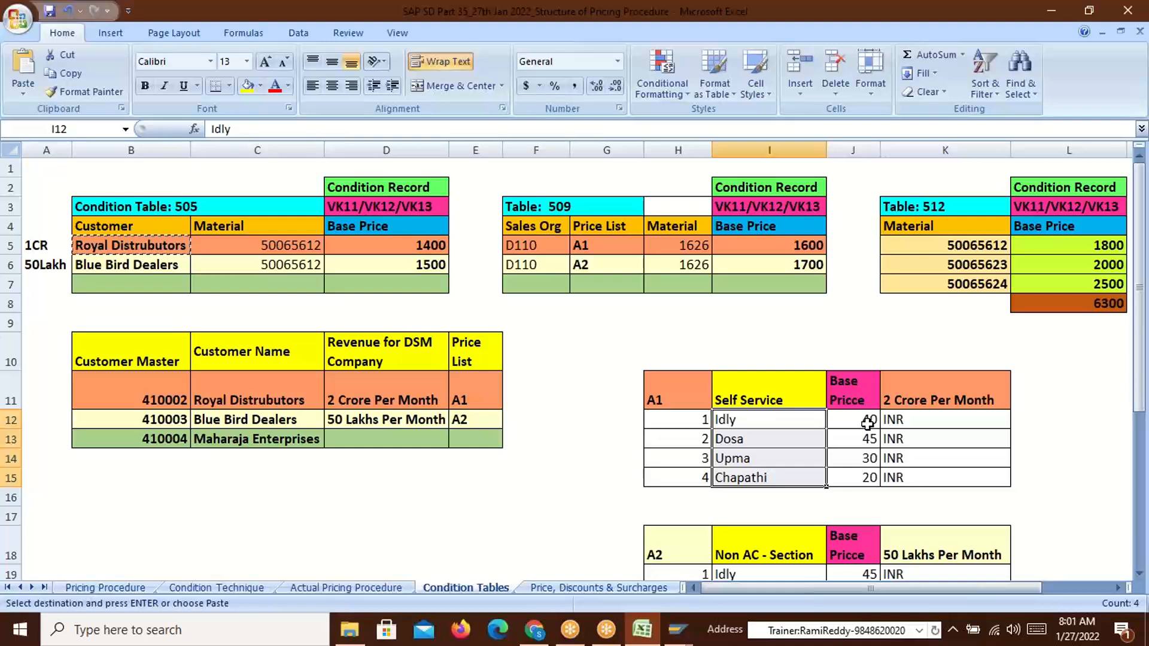
pyautogui.hotkey('alt', 'Tab')
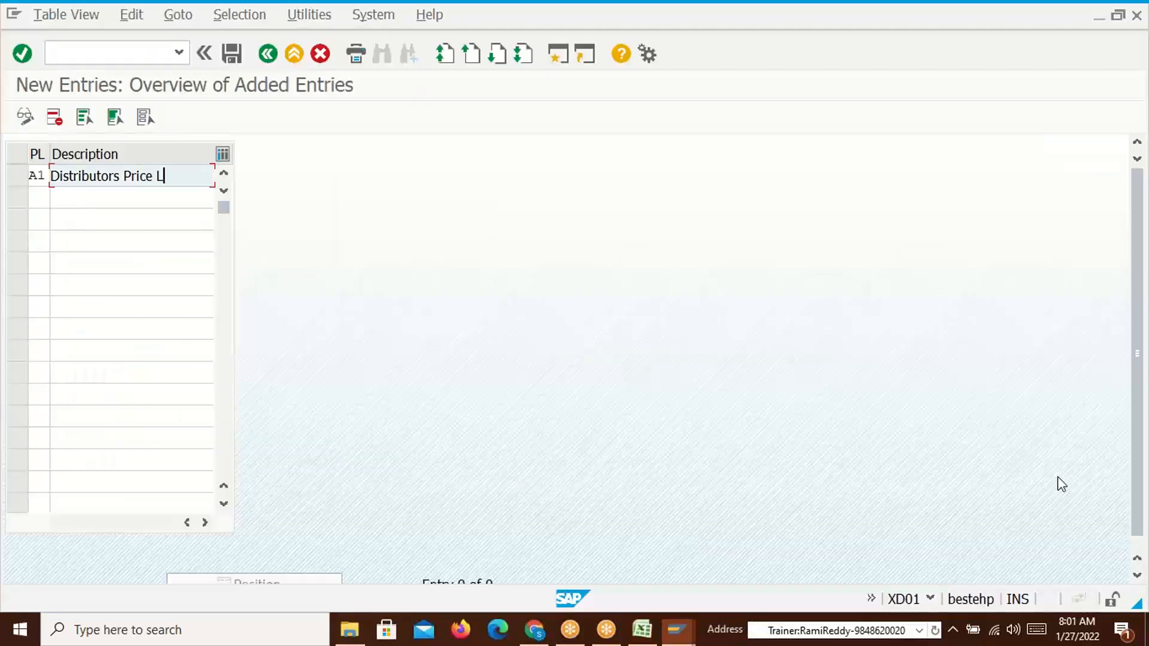
pyautogui.click(47, 197)
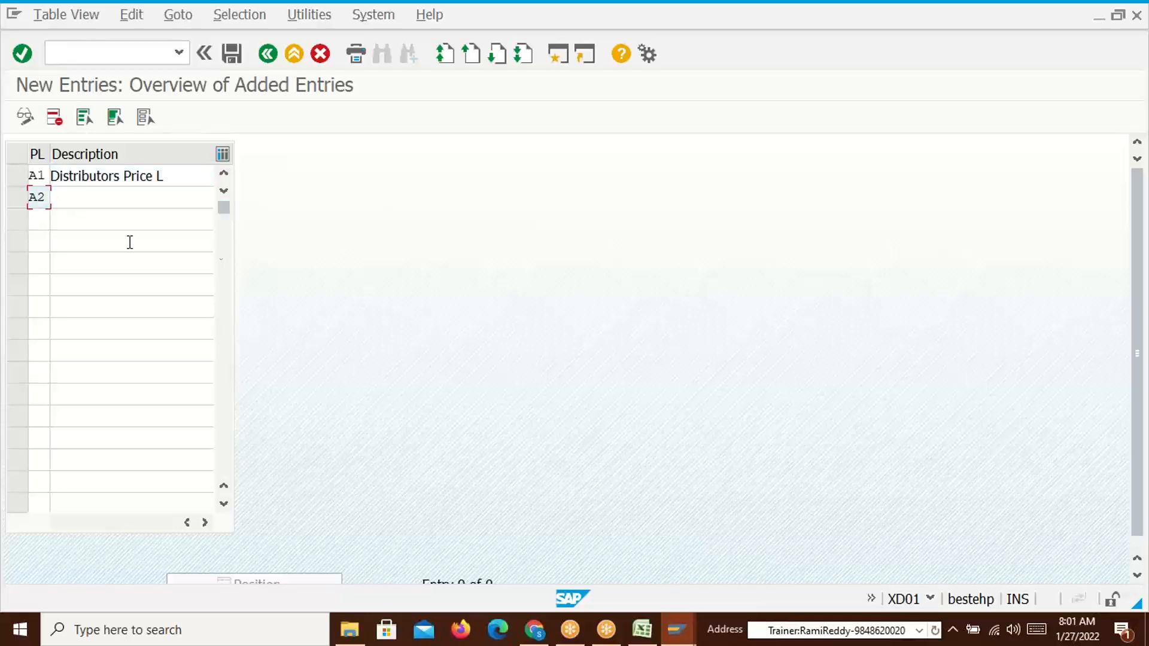
pyautogui.click(110, 200)
pyautogui.write('Dealers P')
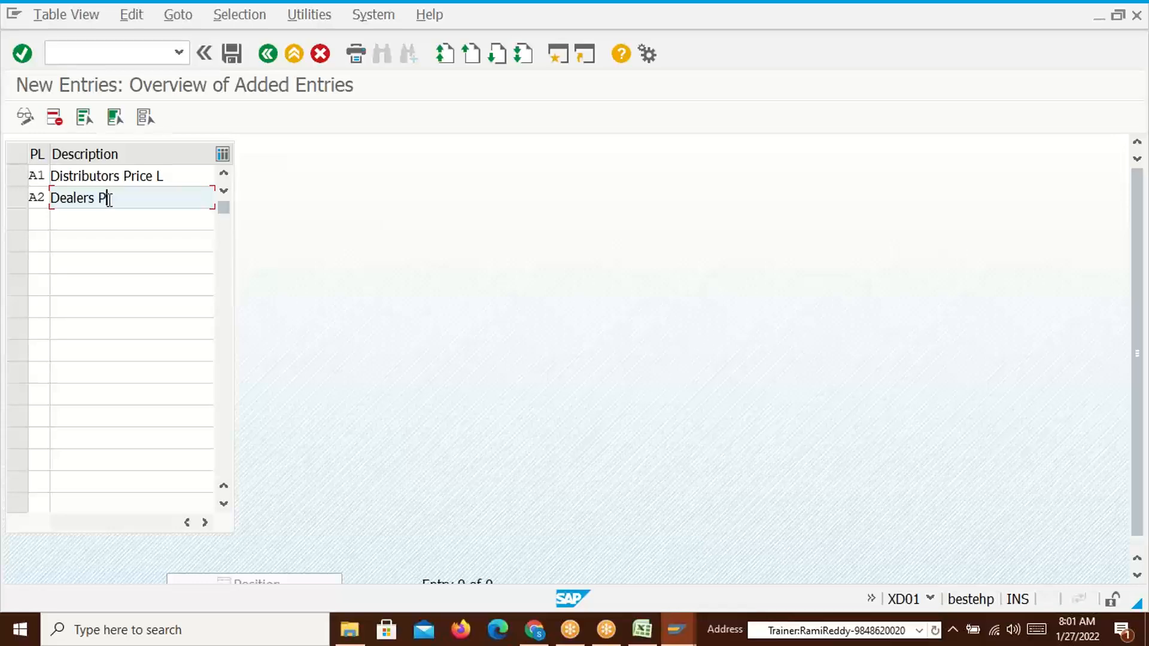
pyautogui.write('rice LKist')
pyautogui.press('Return')
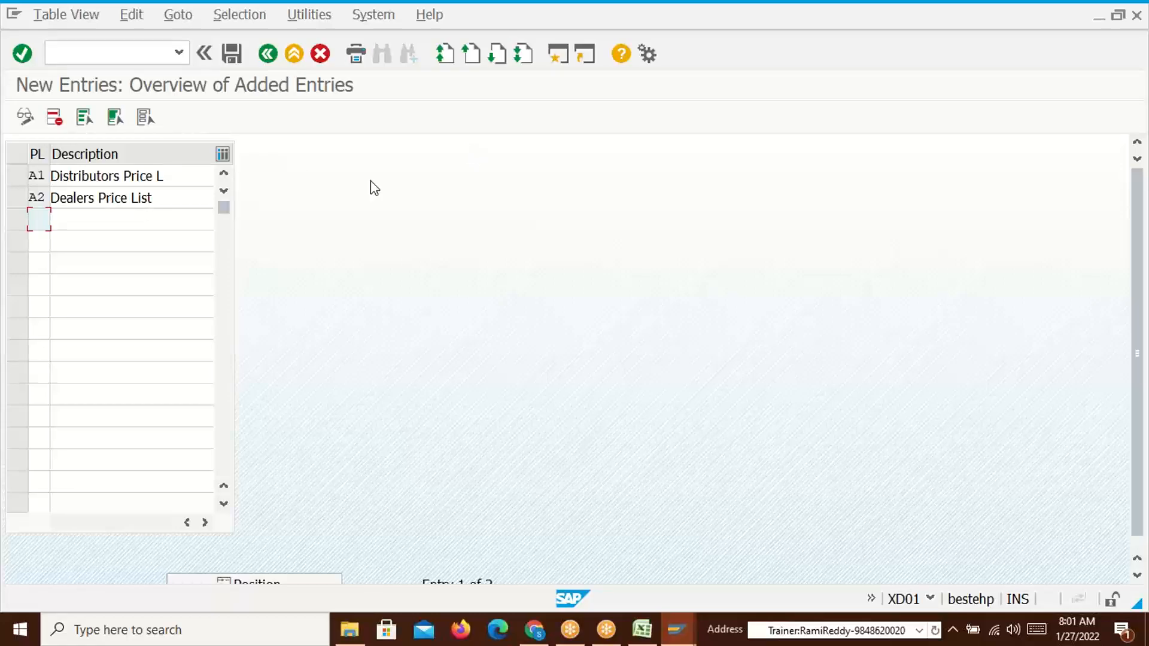
# Copy material numbers 50065612 from C5:C6 into H5:H6 of the Excel workbook
pyautogui.hotkey('alt', 'Tab')
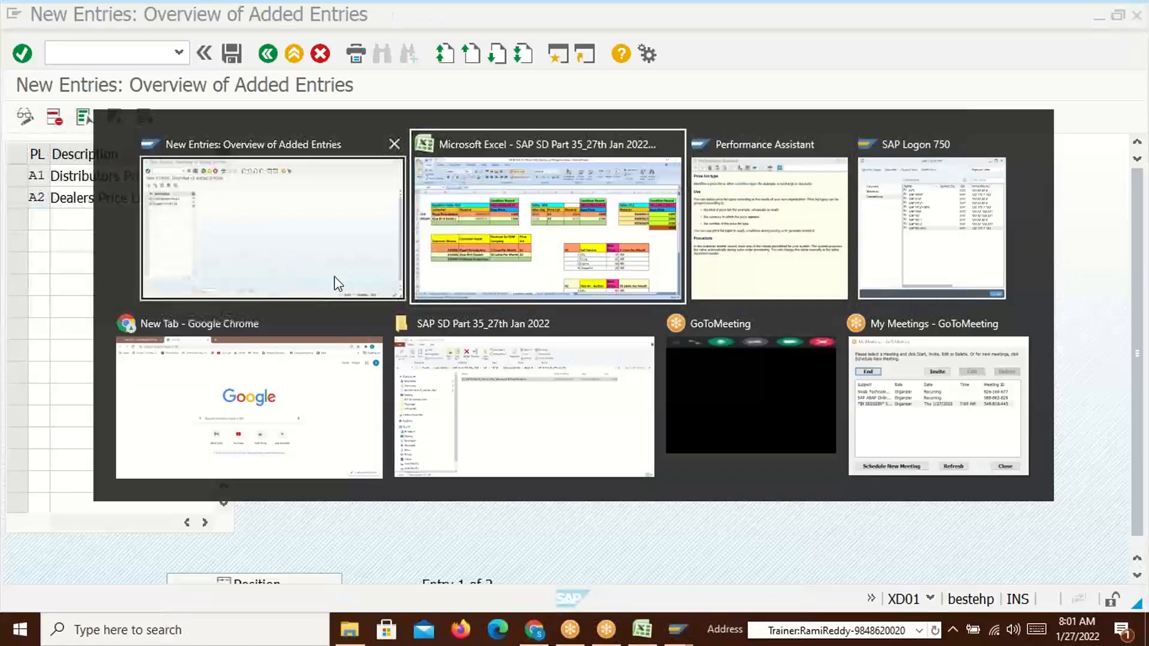
pyautogui.moveTo(556, 230); pyautogui.dragTo(542, 264)
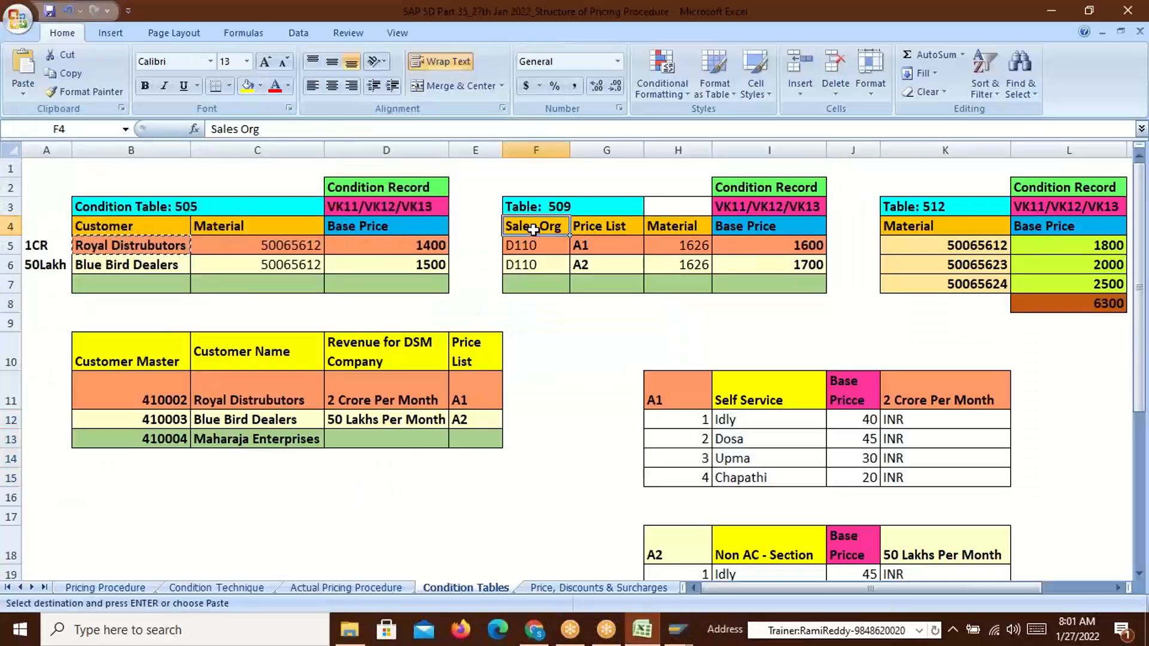
pyautogui.moveTo(585, 226); pyautogui.dragTo(591, 264)
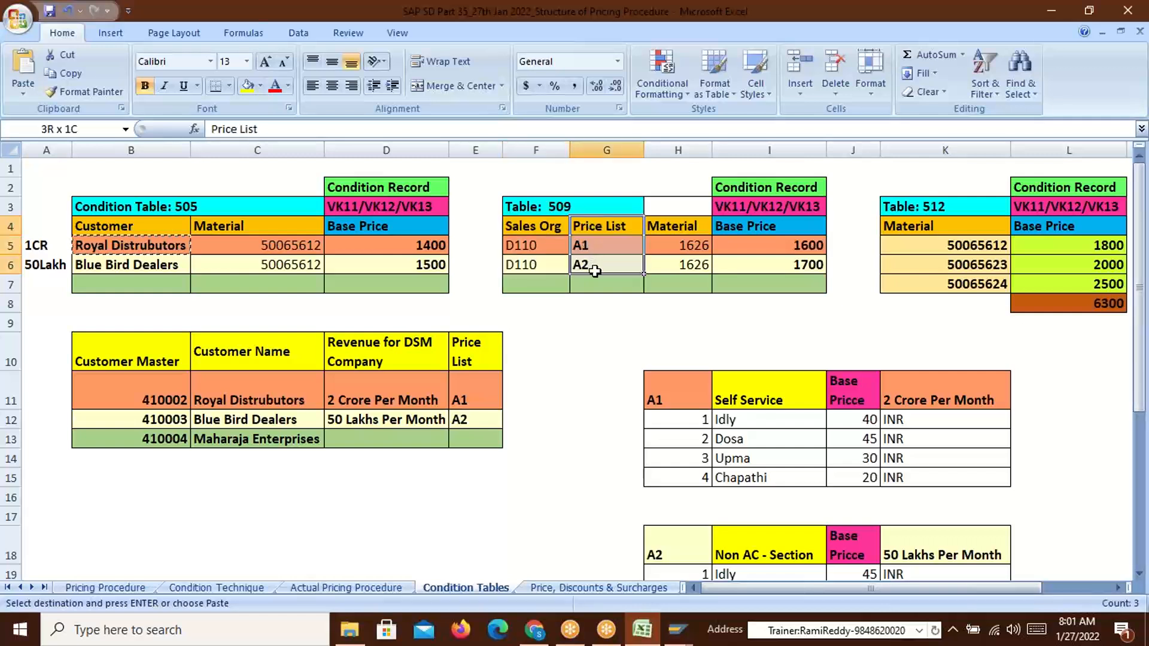
pyautogui.moveTo(684, 246); pyautogui.dragTo(690, 269)
pyautogui.moveTo(304, 243); pyautogui.dragTo(303, 263)
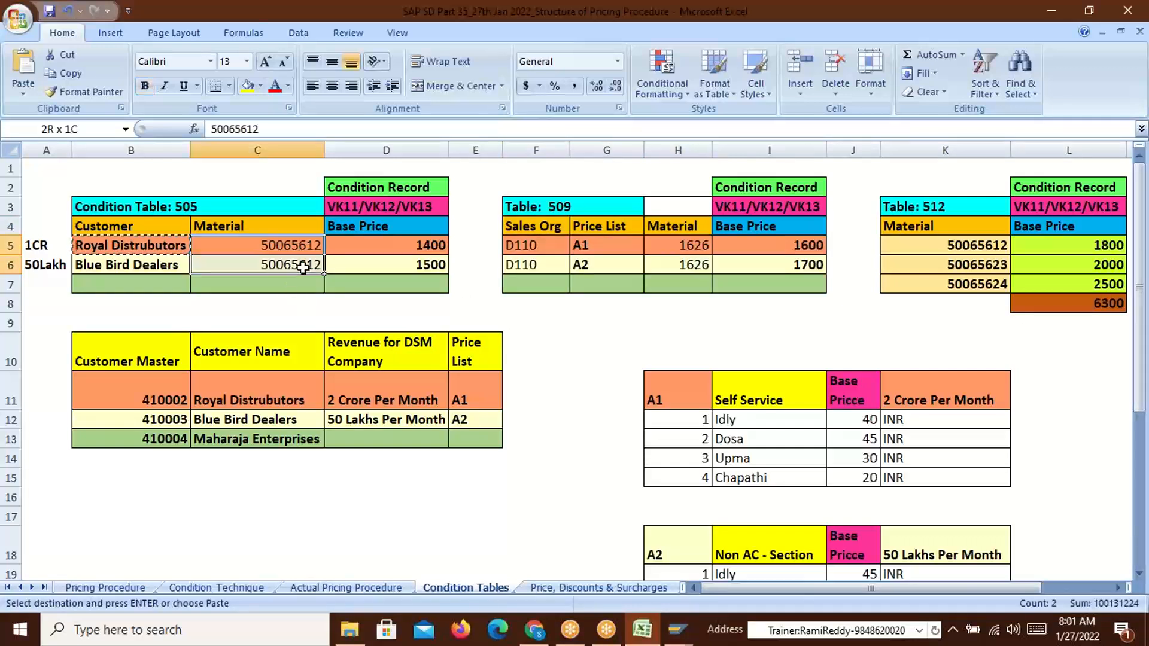
pyautogui.hotkey('ctrl', 'c')
pyautogui.click(682, 245)
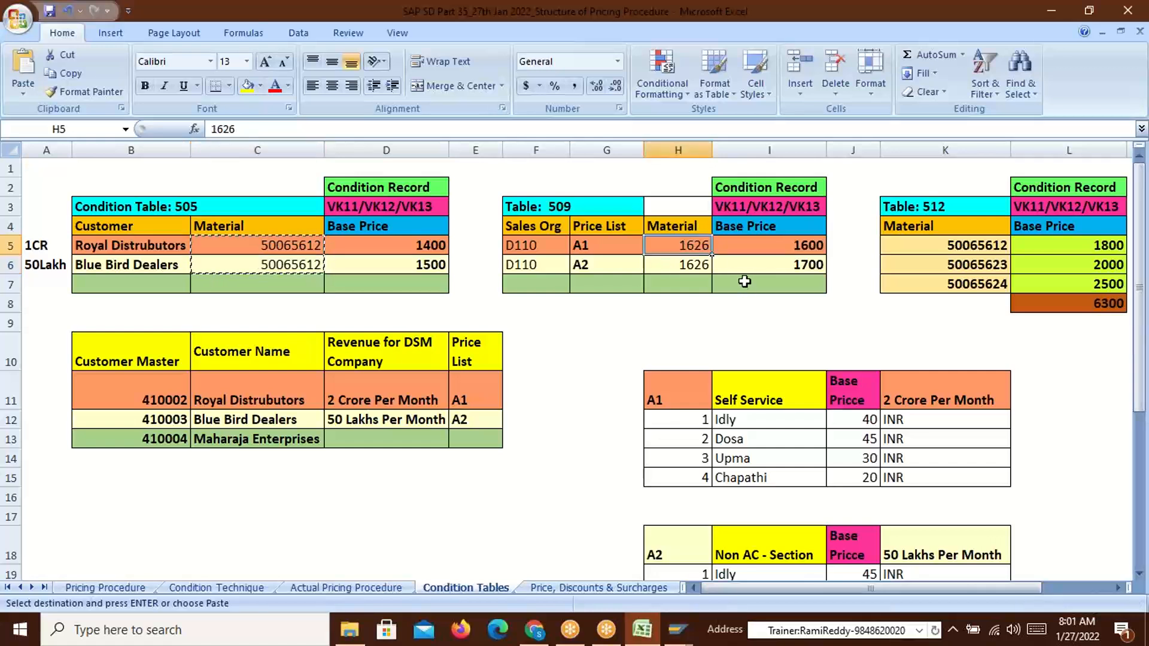
pyautogui.hotkey('ctrl', 'v')
pyautogui.press('Escape')
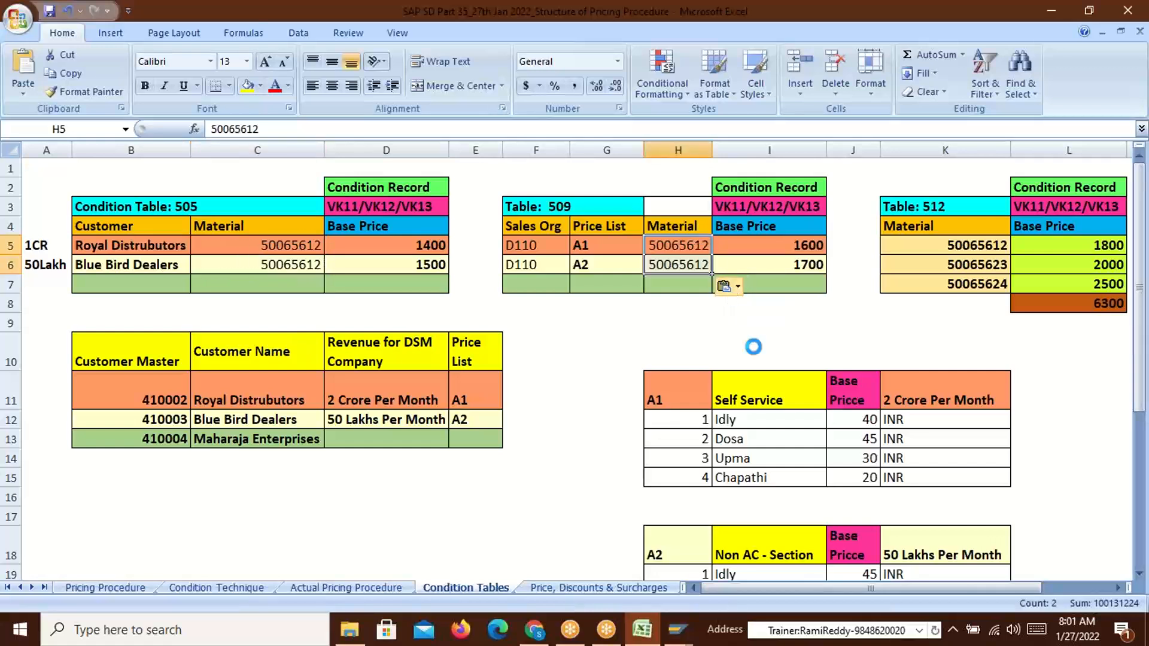
# Review the Idly, Dosa and Upma items in the A1 list, then return to SAP New Entries
pyautogui.click(741, 421)
pyautogui.click(743, 441)
pyautogui.click(746, 461)
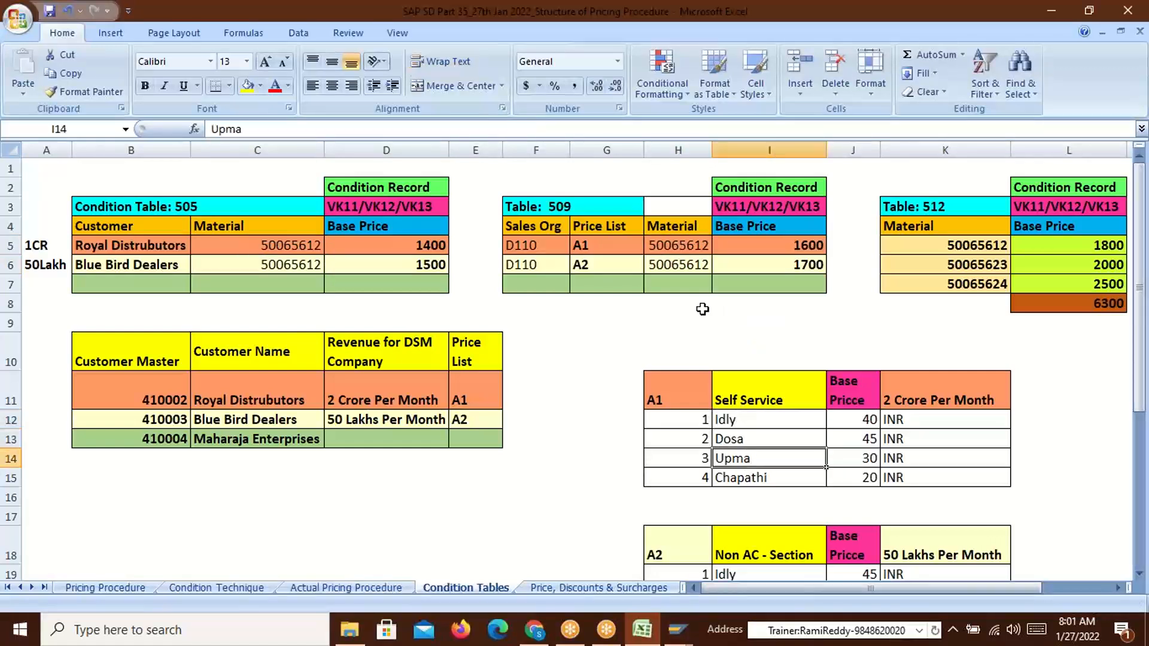
pyautogui.hotkey('alt', 'Tab')
pyautogui.hotkey('alt', 'Tab')
pyautogui.hotkey('alt', 'Tab')
pyautogui.hotkey('alt', 'Tab')
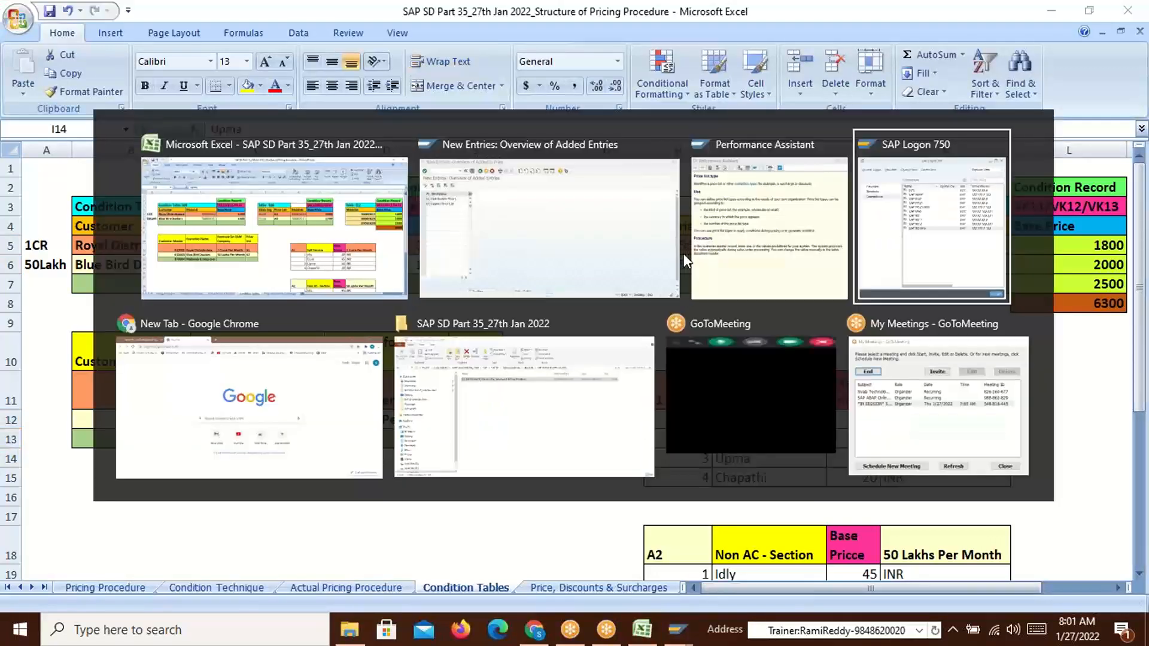
pyautogui.hotkey('shift', 'alt', 'Tab')
pyautogui.hotkey('shift', 'alt', 'Tab')
pyautogui.hotkey('shift', 'alt', 'Tab')
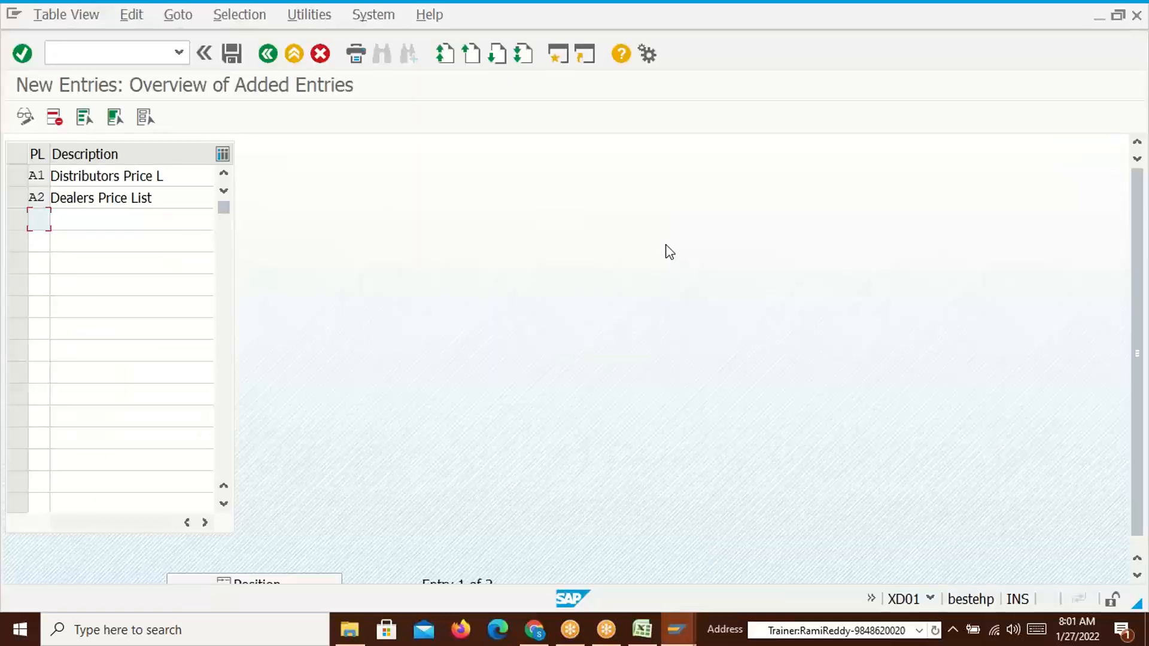
# Open SE16N General Table Display in a new session for table MARD
pyautogui.hotkey('alt', 'Tab')
pyautogui.click(320, 131)
pyautogui.write('/ose1')
pyautogui.press('Return')
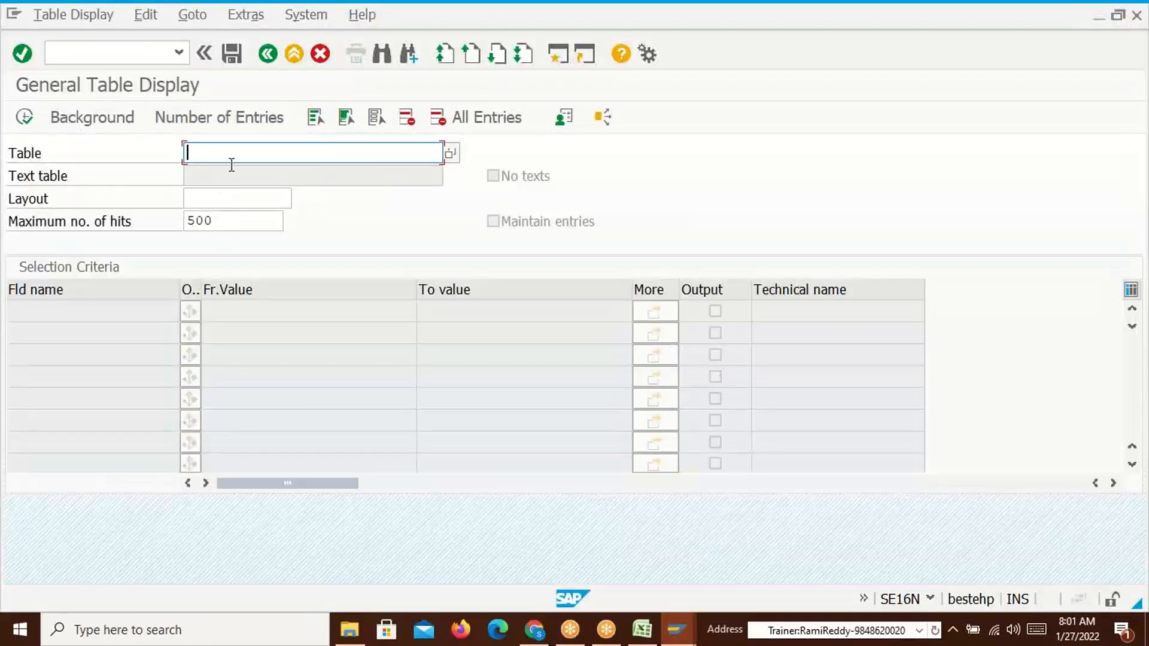
pyautogui.write('MARD')
pyautogui.press('Return')
# List MARD materials for plant P100, storage location SL03, then return to the price list entries
pyautogui.click(269, 355)
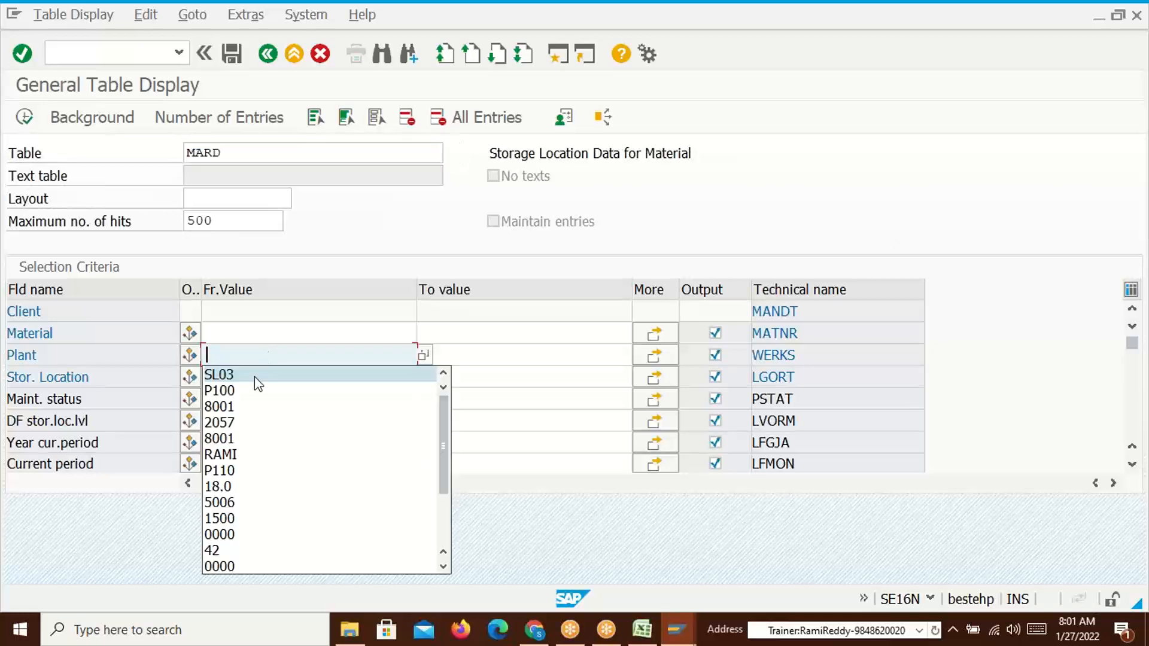
pyautogui.click(258, 390)
pyautogui.click(231, 379)
pyautogui.click(239, 397)
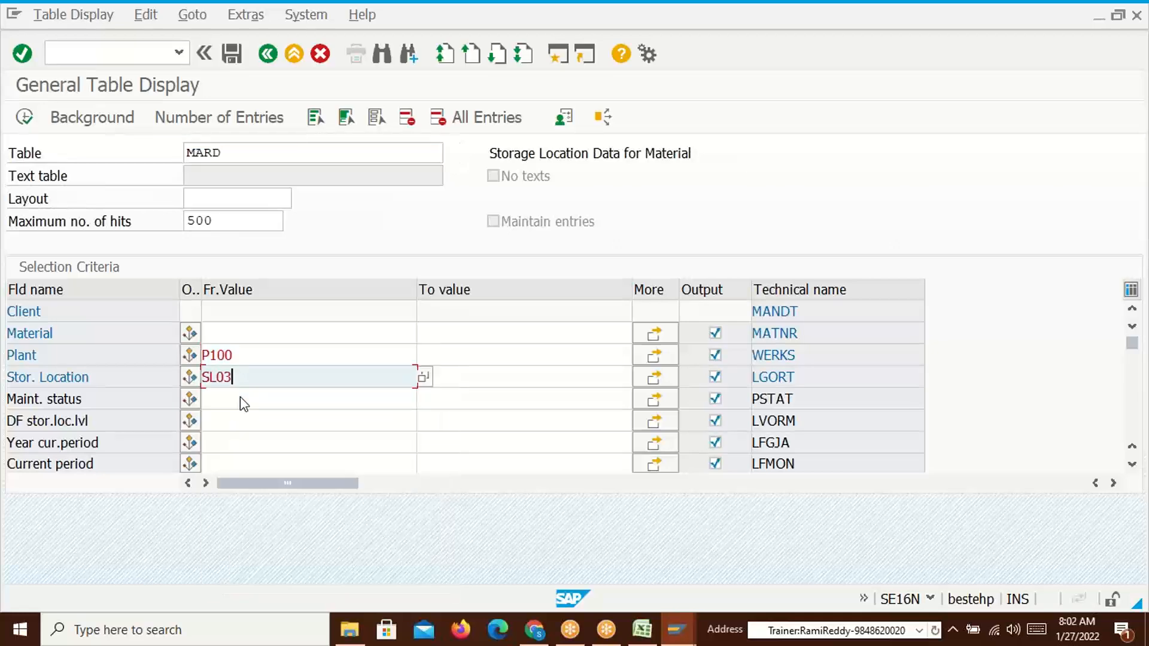
pyautogui.click(24, 117)
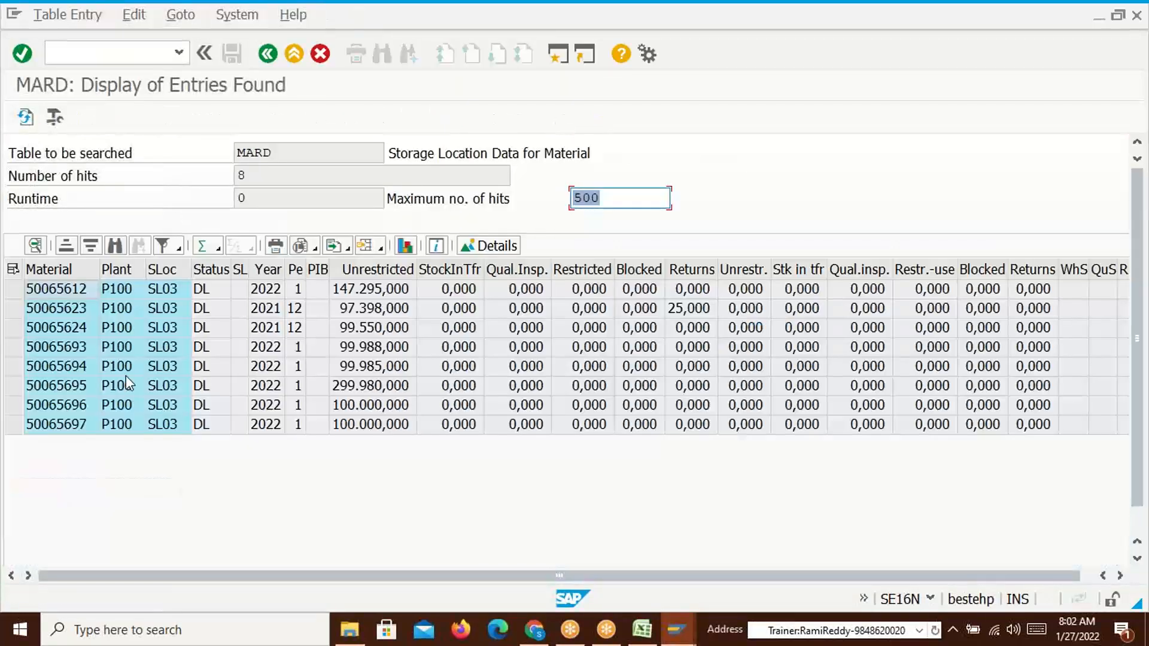
pyautogui.moveTo(63, 292); pyautogui.dragTo(72, 415)
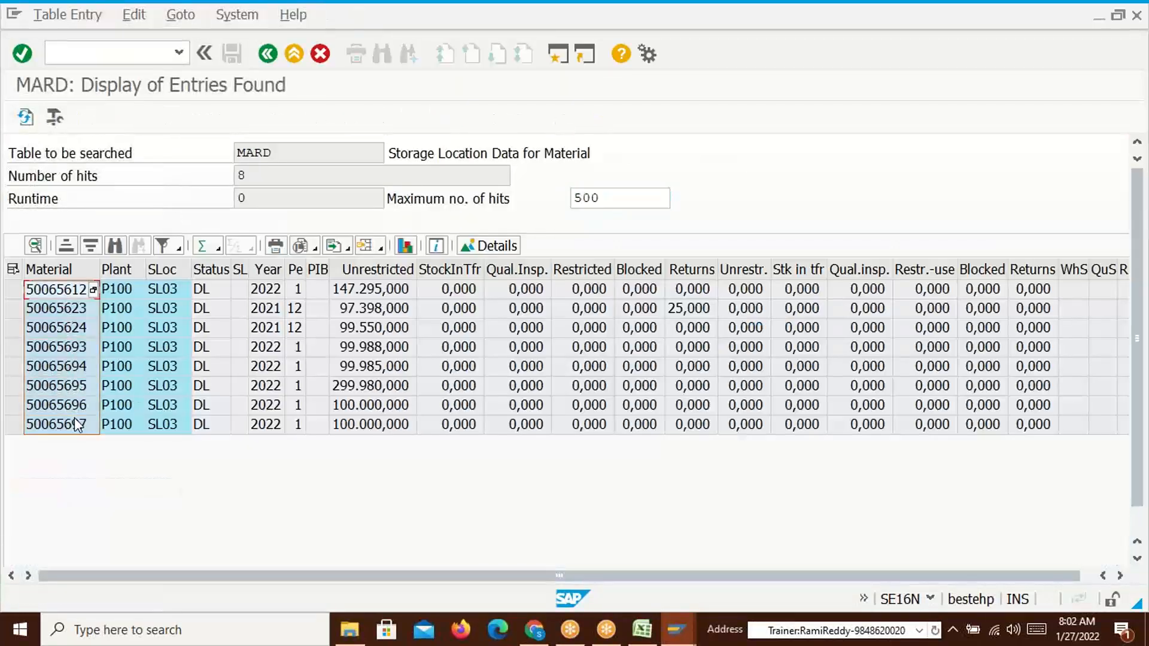
pyautogui.hotkey('alt', 'Tab')
pyautogui.hotkey('alt', 'Tab')
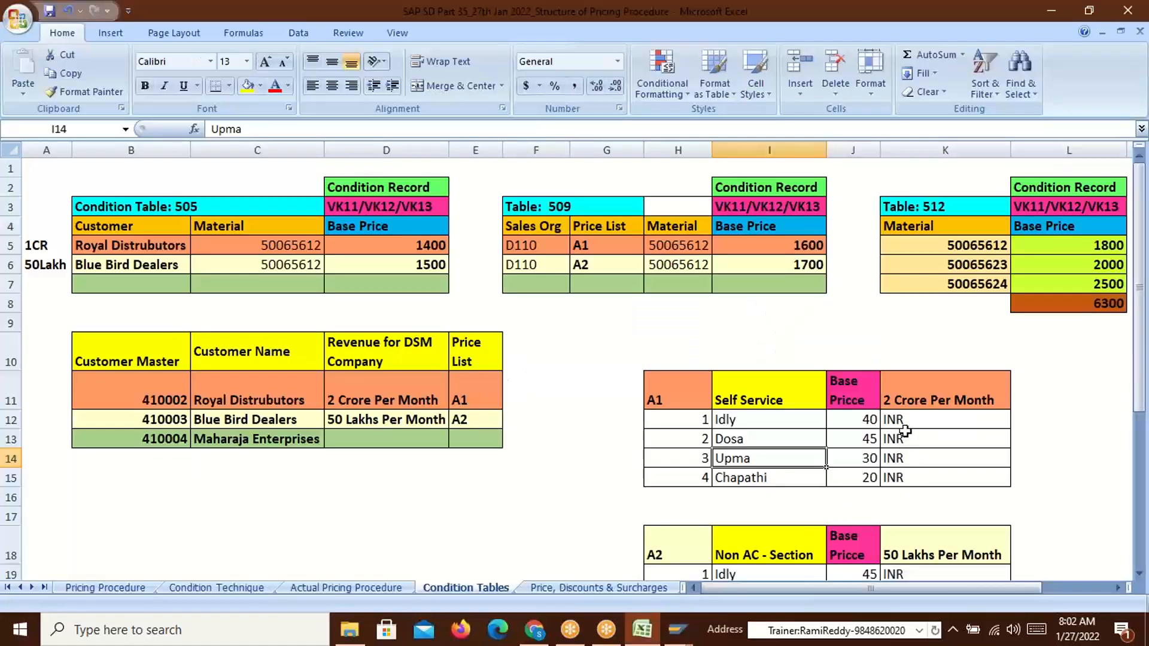
pyautogui.hotkey('alt', 'Tab')
pyautogui.hotkey('alt', 'Tab')
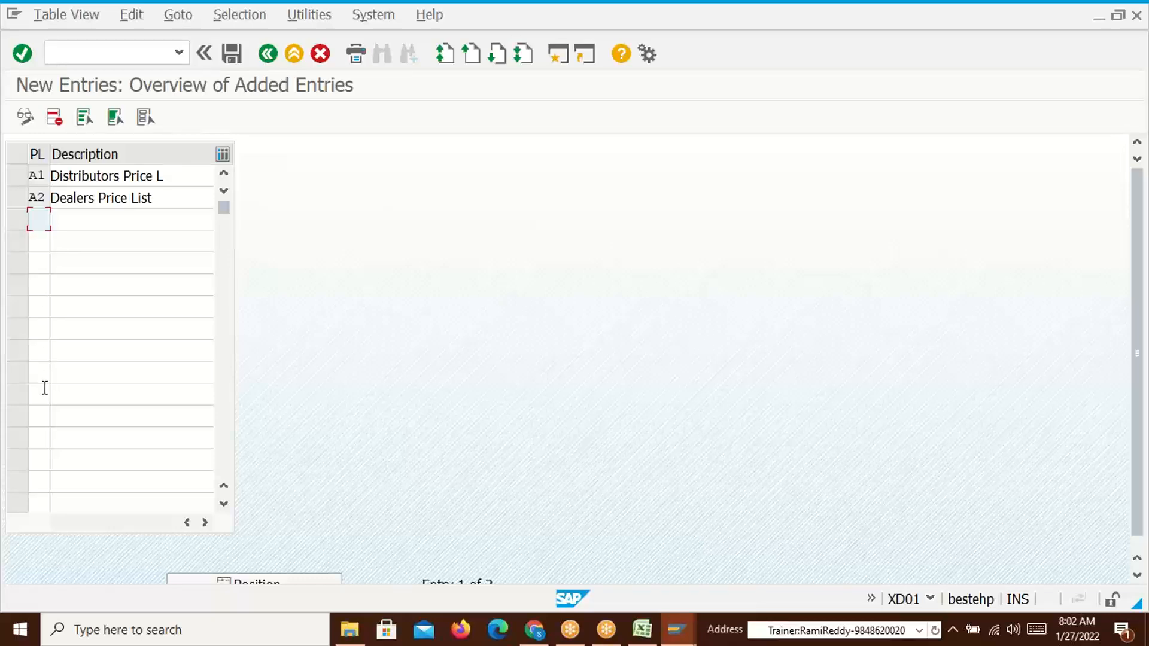
# Save price list categories A1 and A2 under a customizing request and back out to IMG Pricing
pyautogui.click(232, 53)
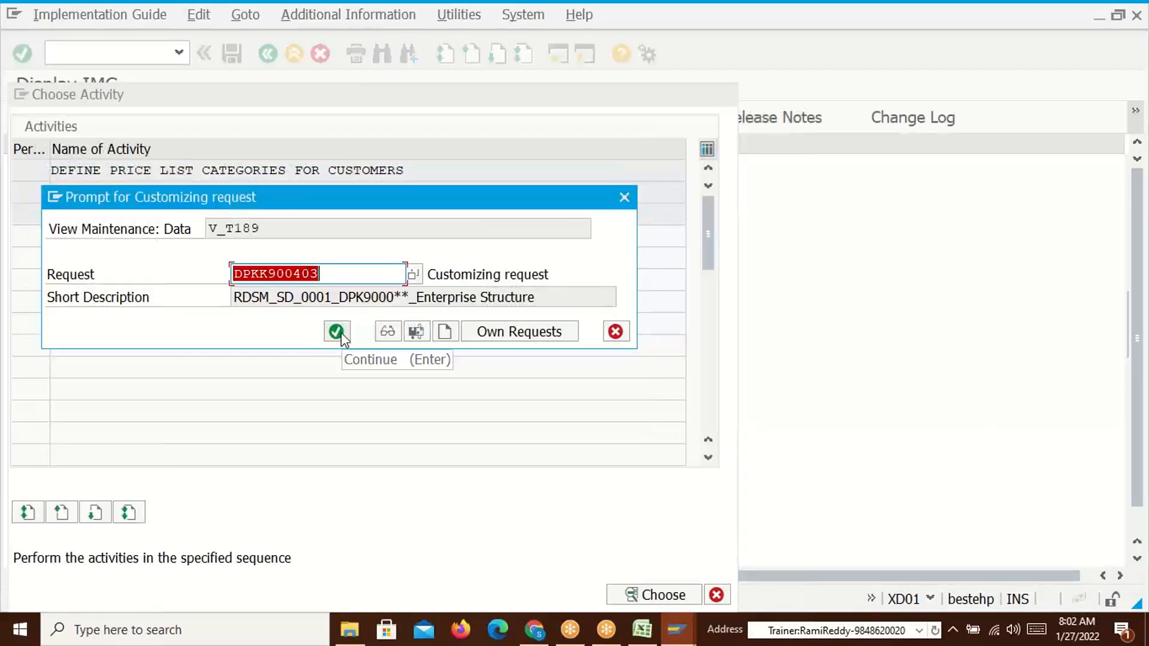
pyautogui.click(337, 331)
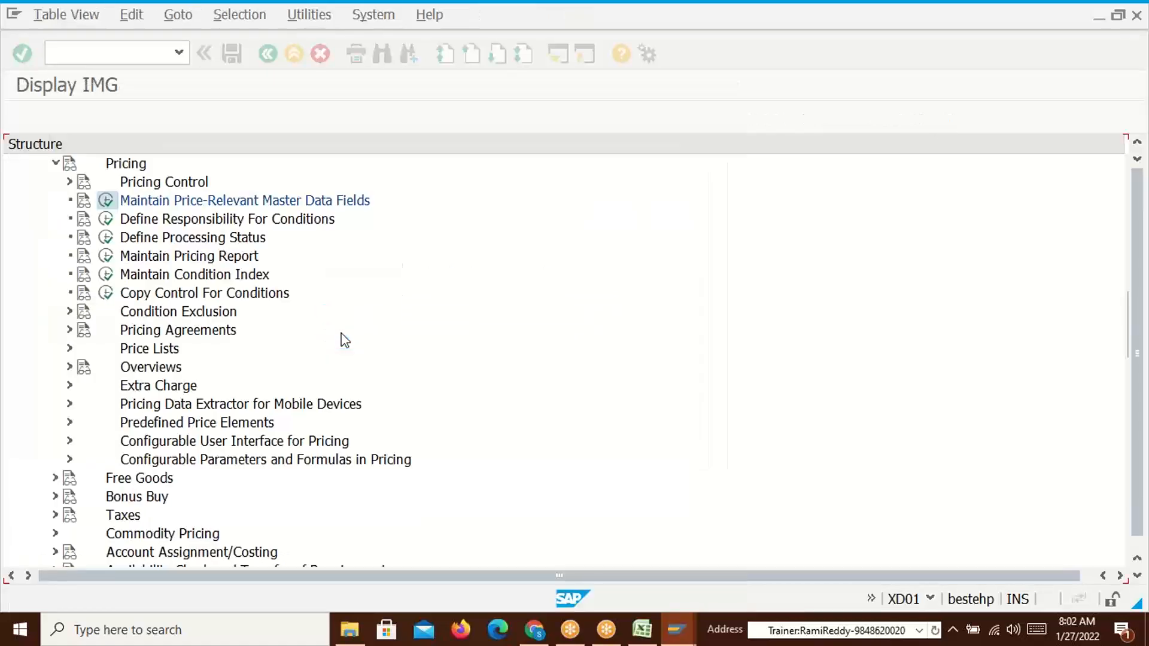
pyautogui.click(267, 54)
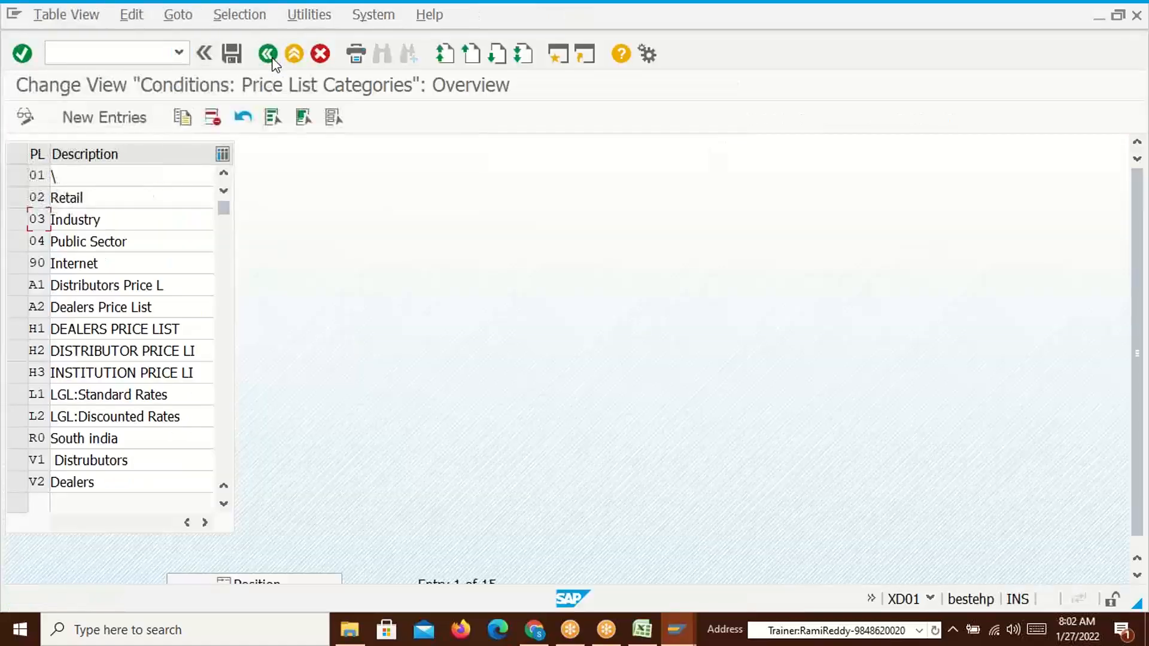
pyautogui.click(268, 53)
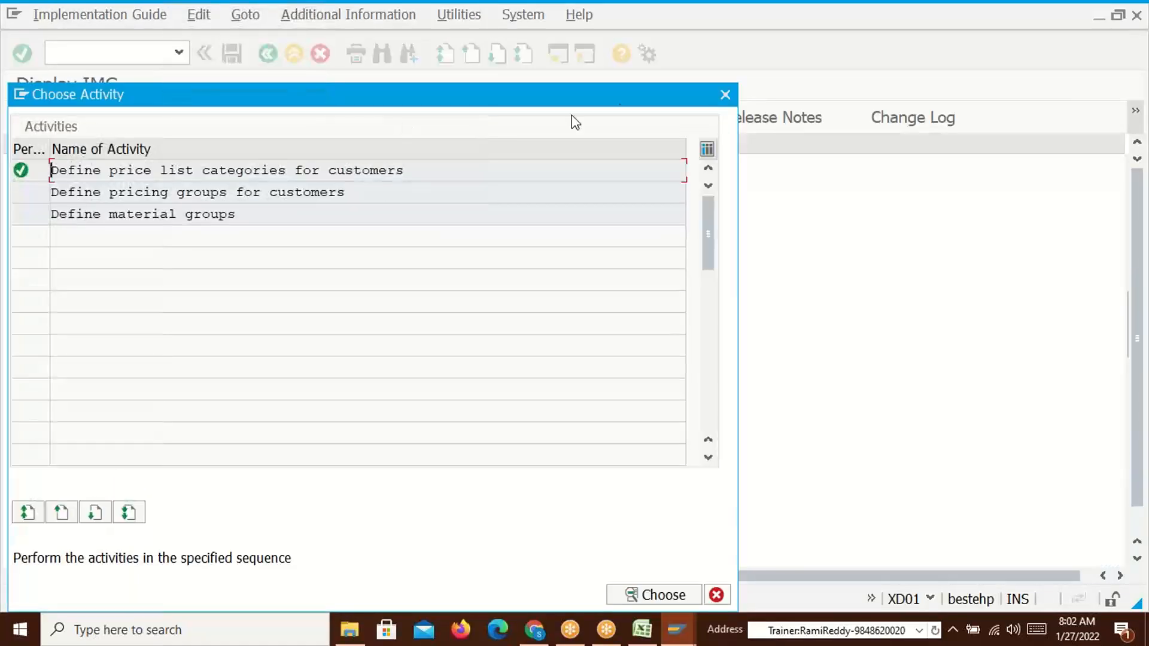
pyautogui.click(724, 95)
# Check Royal Distrubutors' price list A1 in the Excel plan and return to SAP
pyautogui.hotkey('alt', 'Tab')
pyautogui.click(122, 245)
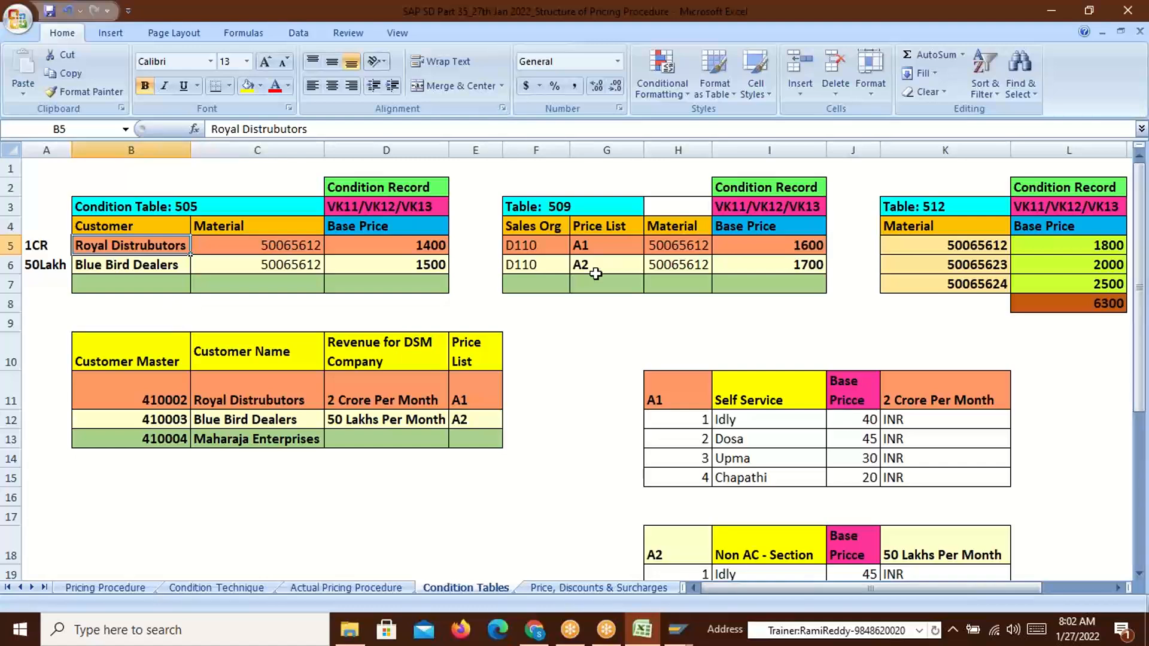
pyautogui.click(585, 246)
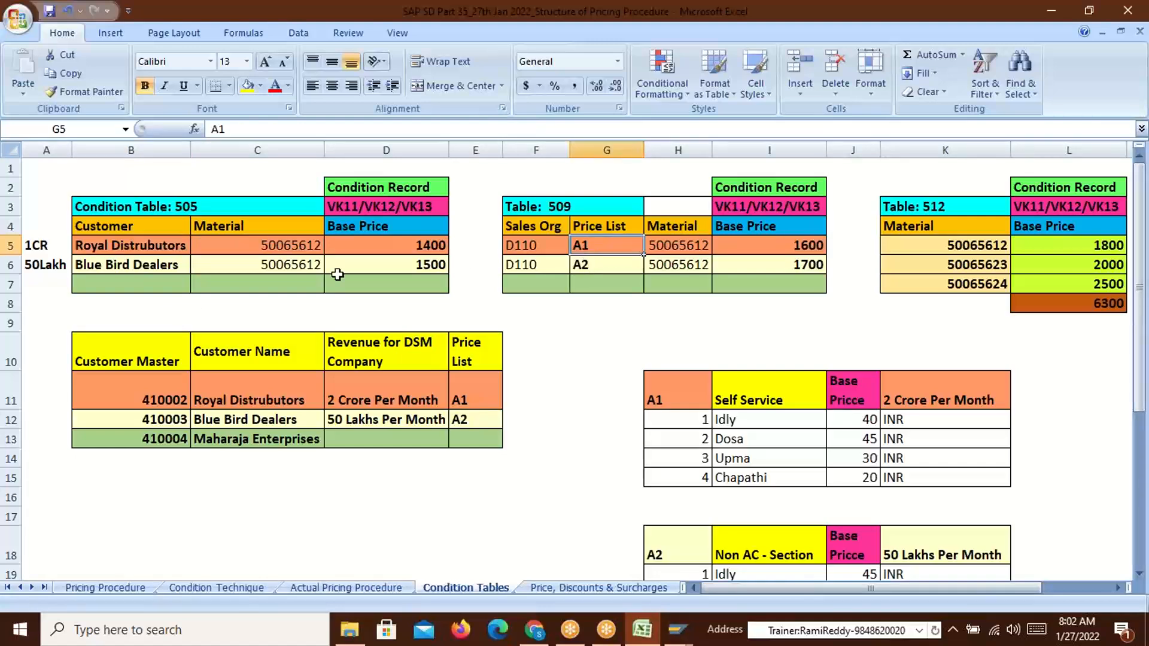
pyautogui.click(90, 250)
pyautogui.hotkey('alt', 'Tab')
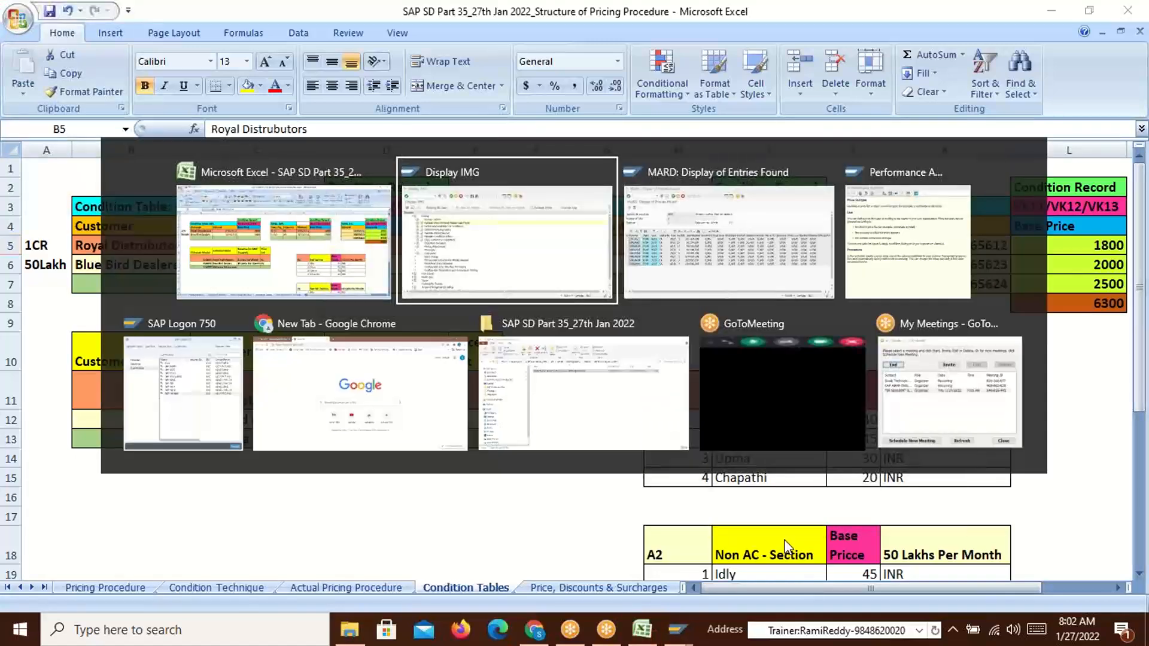
pyautogui.hotkey('alt', 'Tab')
pyautogui.hotkey('alt', 'Tab')
pyautogui.hotkey('alt', 'Tab')
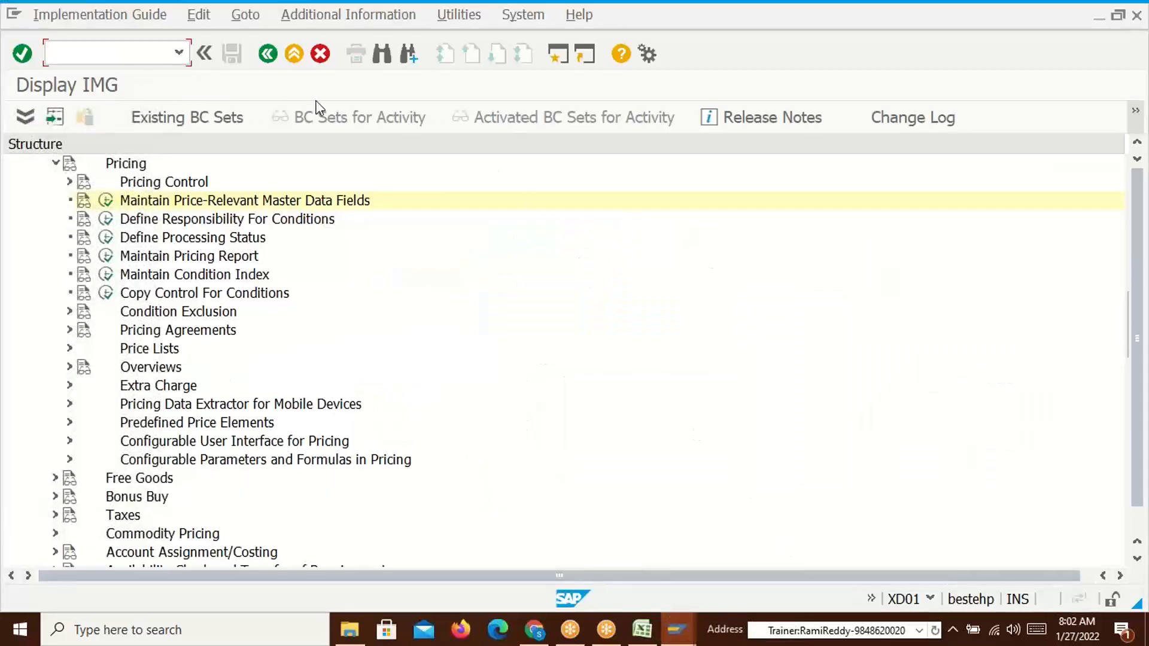
pyautogui.hotkey('alt', 'Tab')
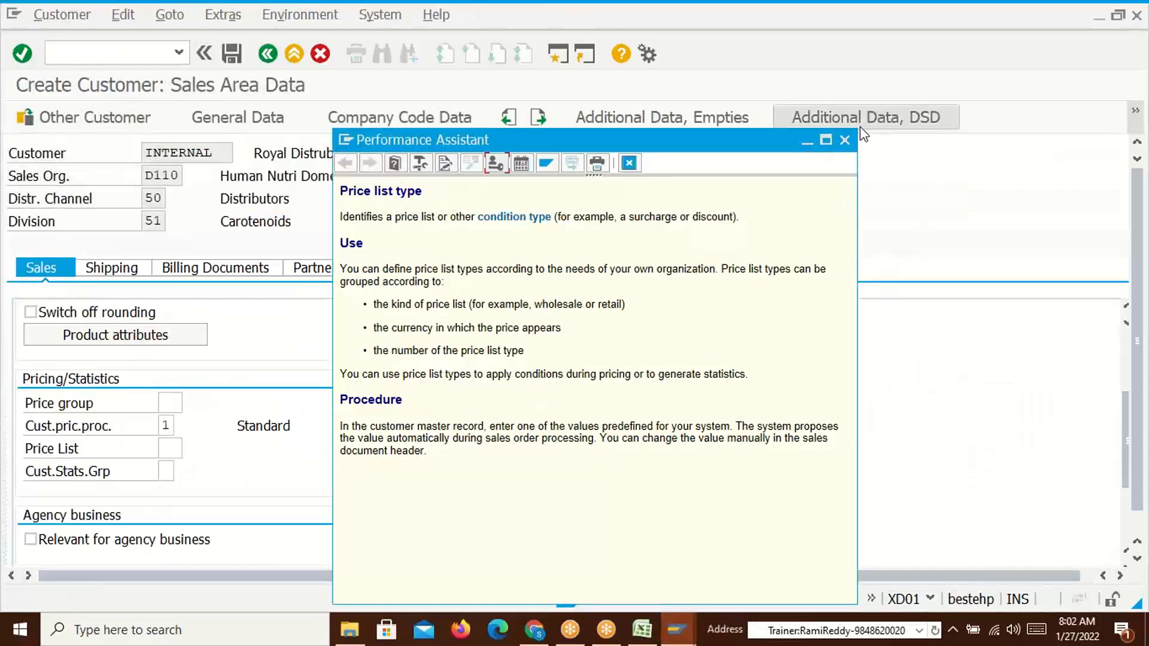
# Choose price list A1 from the value list in Royal Distrubutors' sales area data
pyautogui.click(847, 144)
pyautogui.scroll(2, 287, 538)
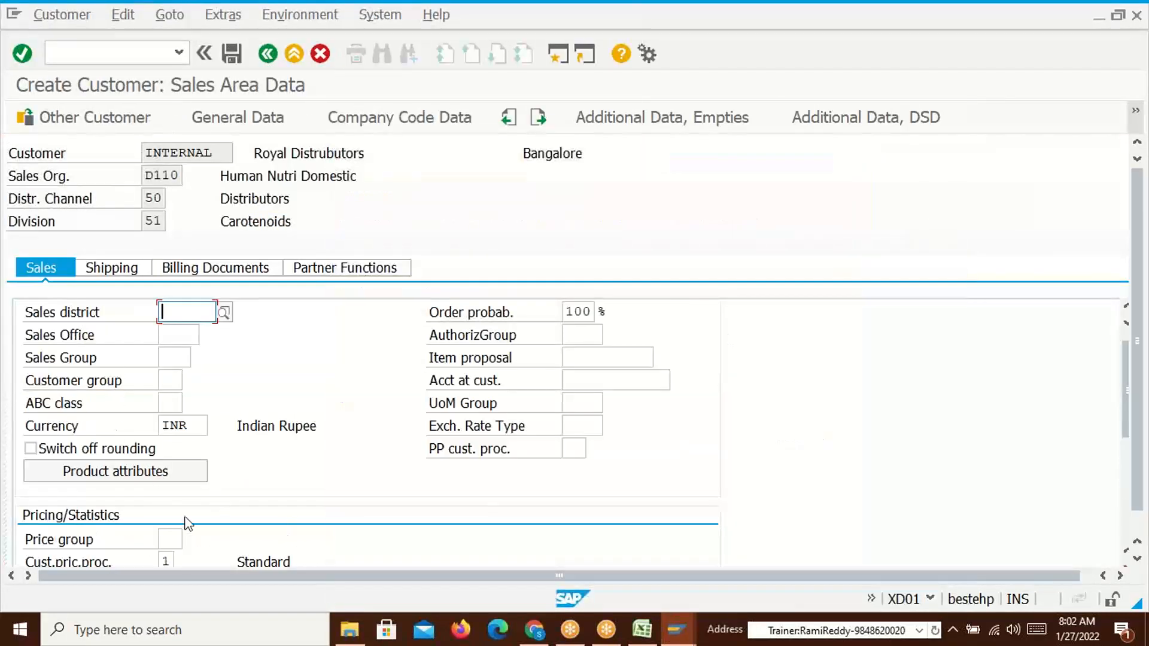
pyautogui.scroll(-5, 203, 527)
pyautogui.click(171, 288)
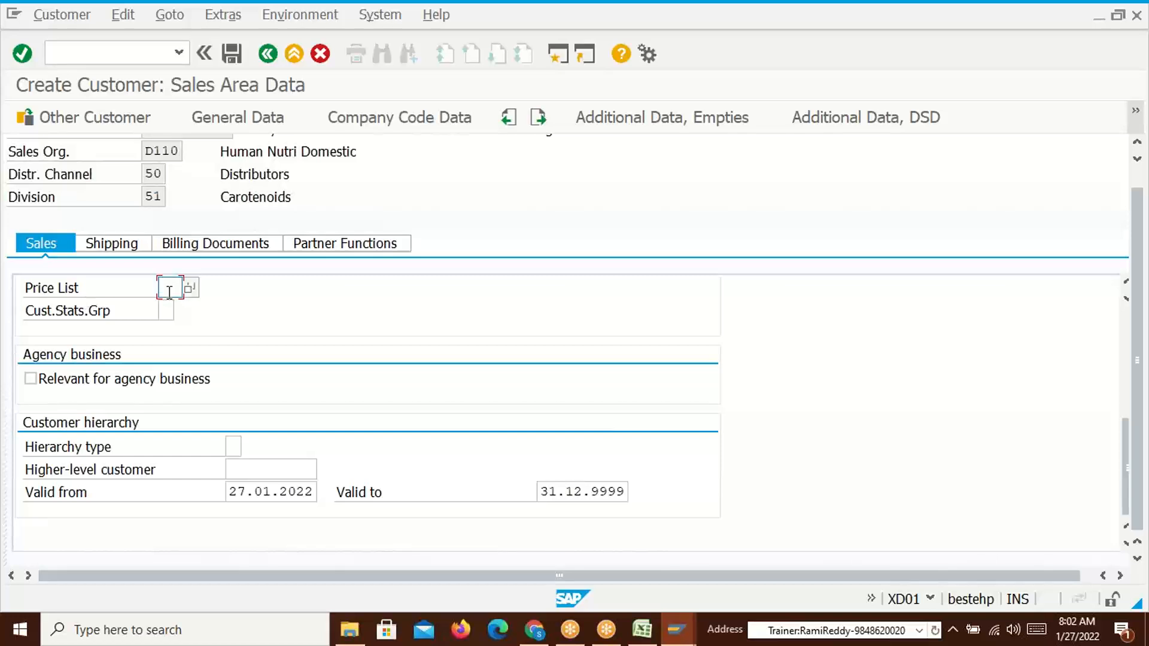
pyautogui.scroll(5, 679, 212)
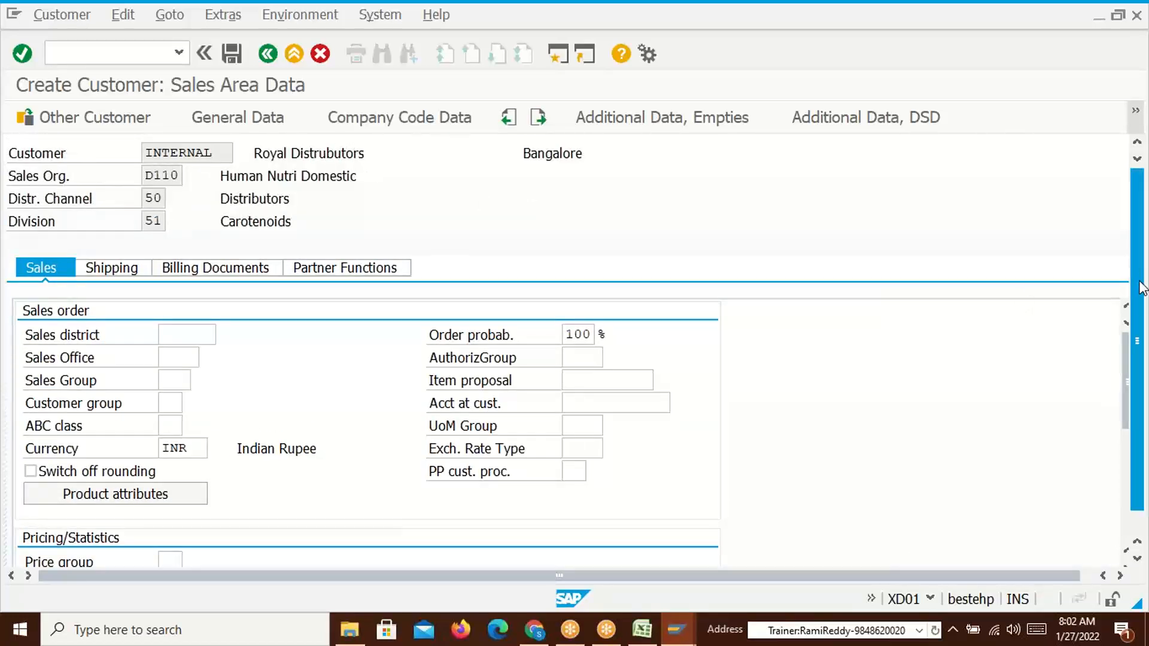
pyautogui.scroll(-1, 572, 525)
pyautogui.scroll(-10, 353, 471)
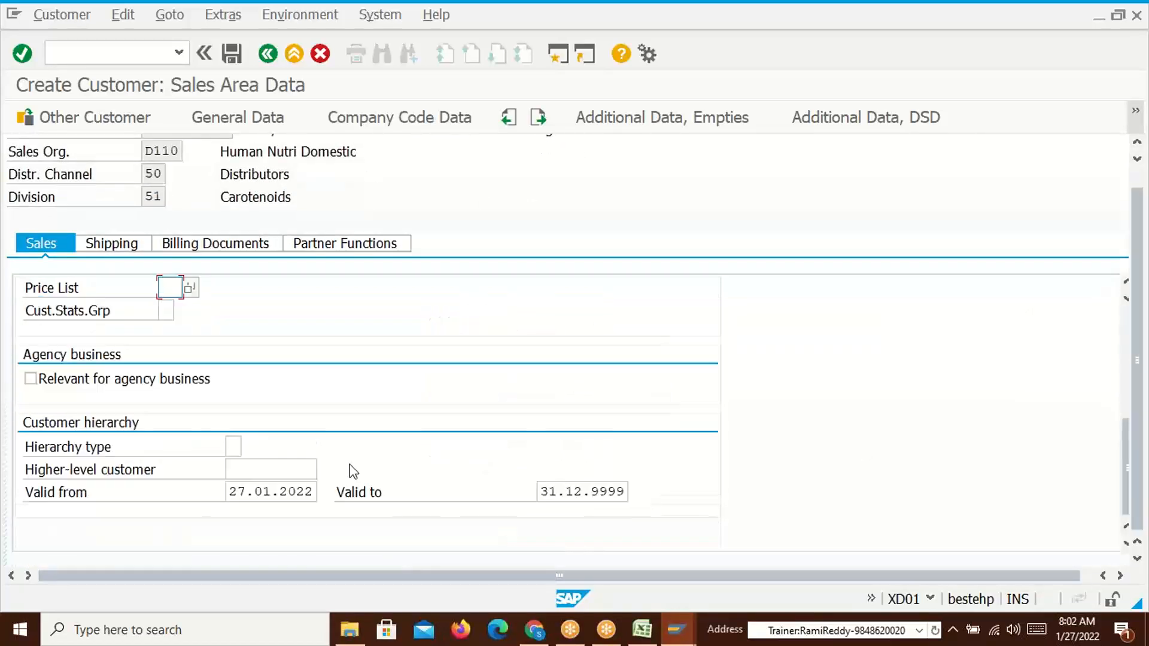
pyautogui.click(189, 290)
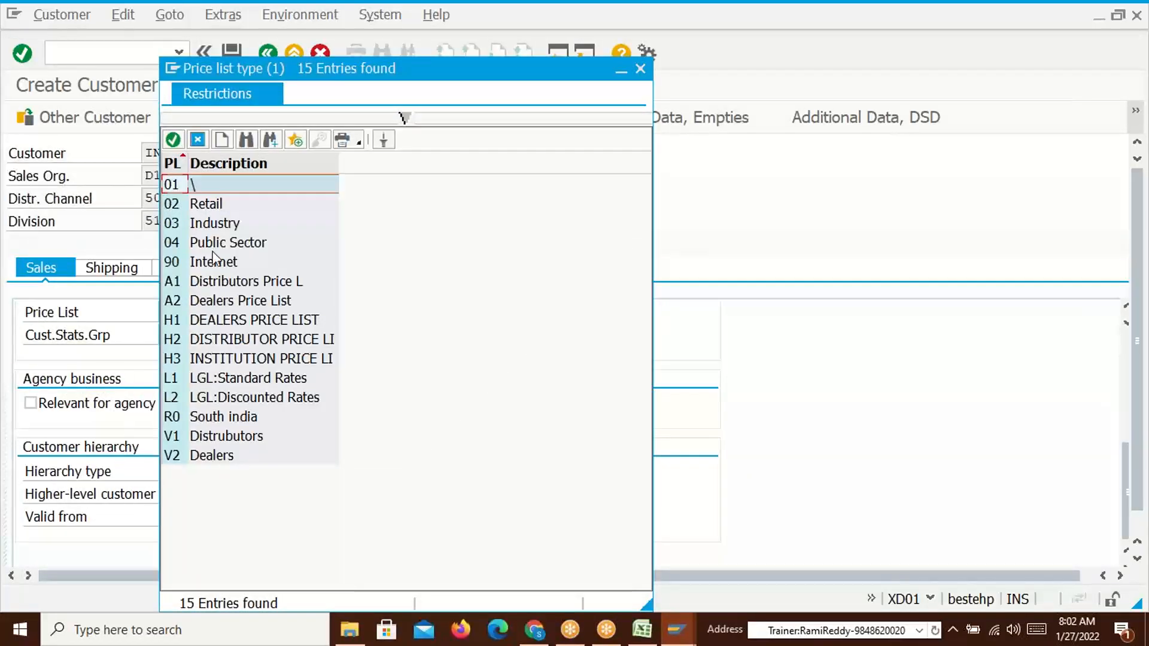
pyautogui.click(270, 281)
pyautogui.doubleClick(271, 281)
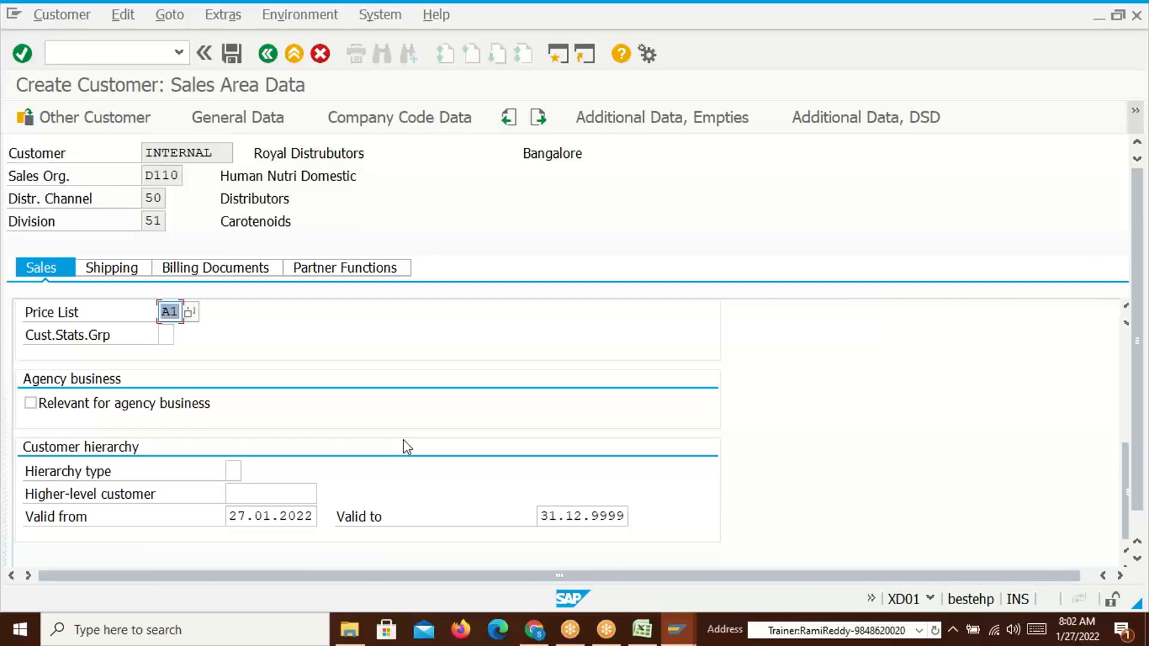
pyautogui.click(119, 271)
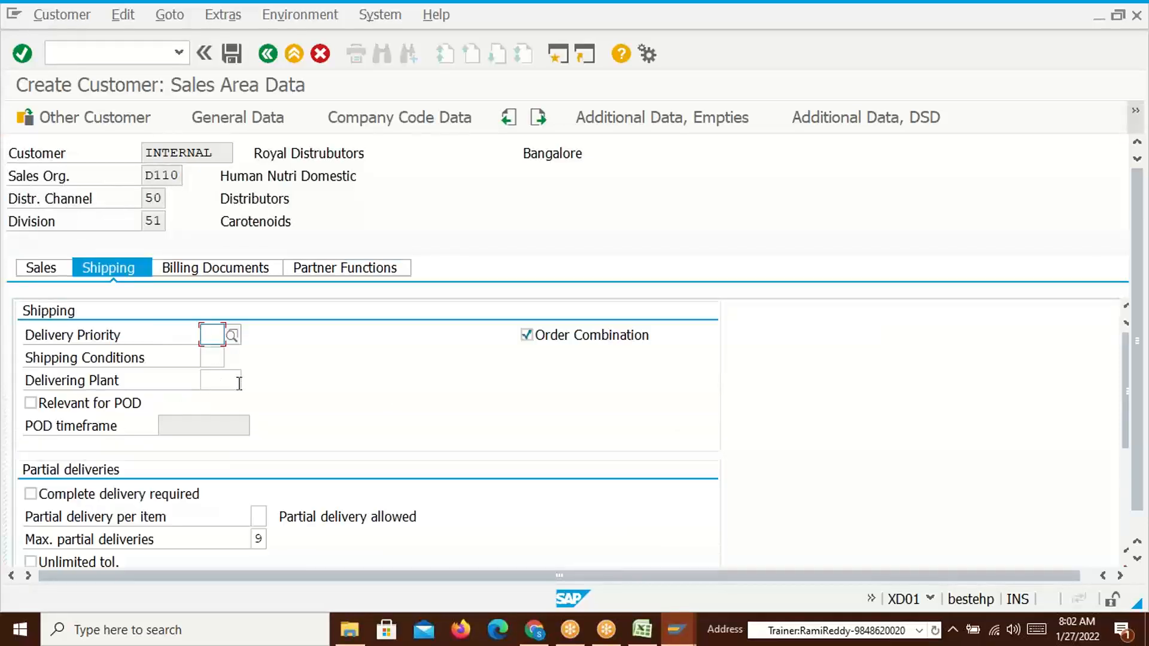
# Set the shipping condition to 01
pyautogui.click(222, 359)
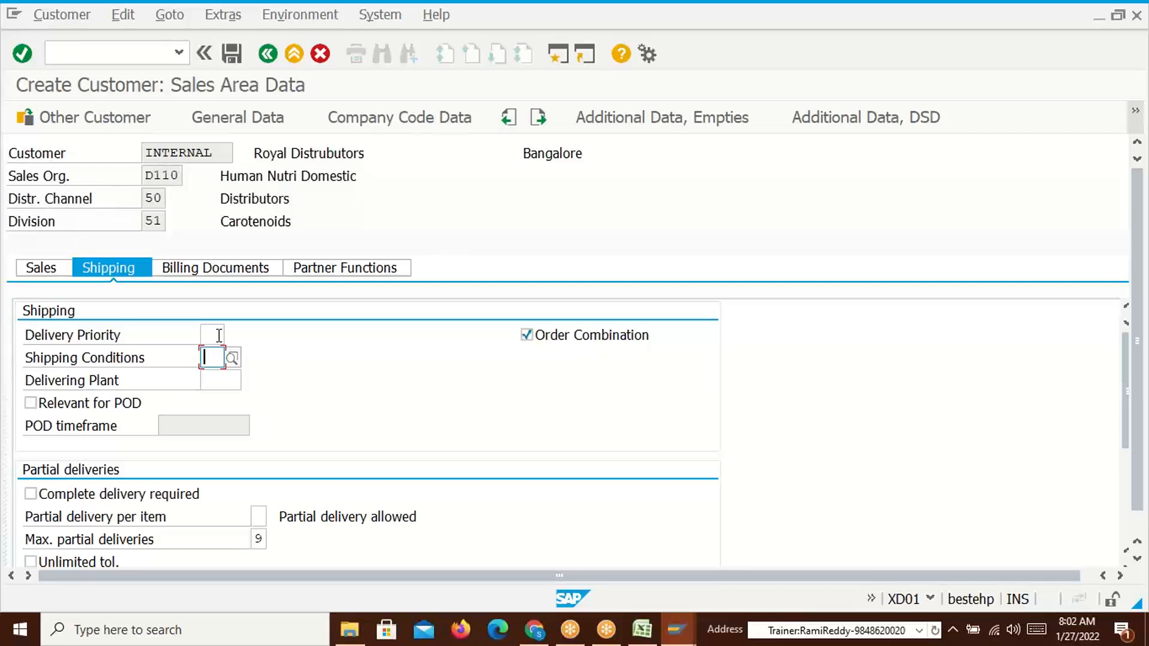
pyautogui.write('01')
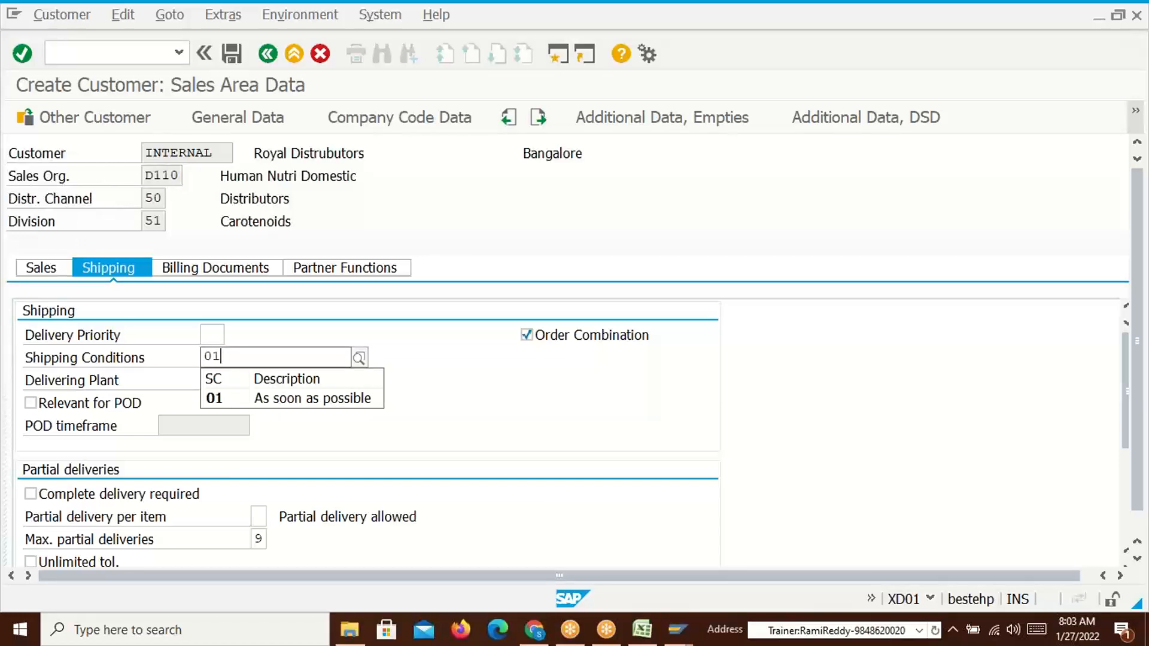
pyautogui.click(225, 396)
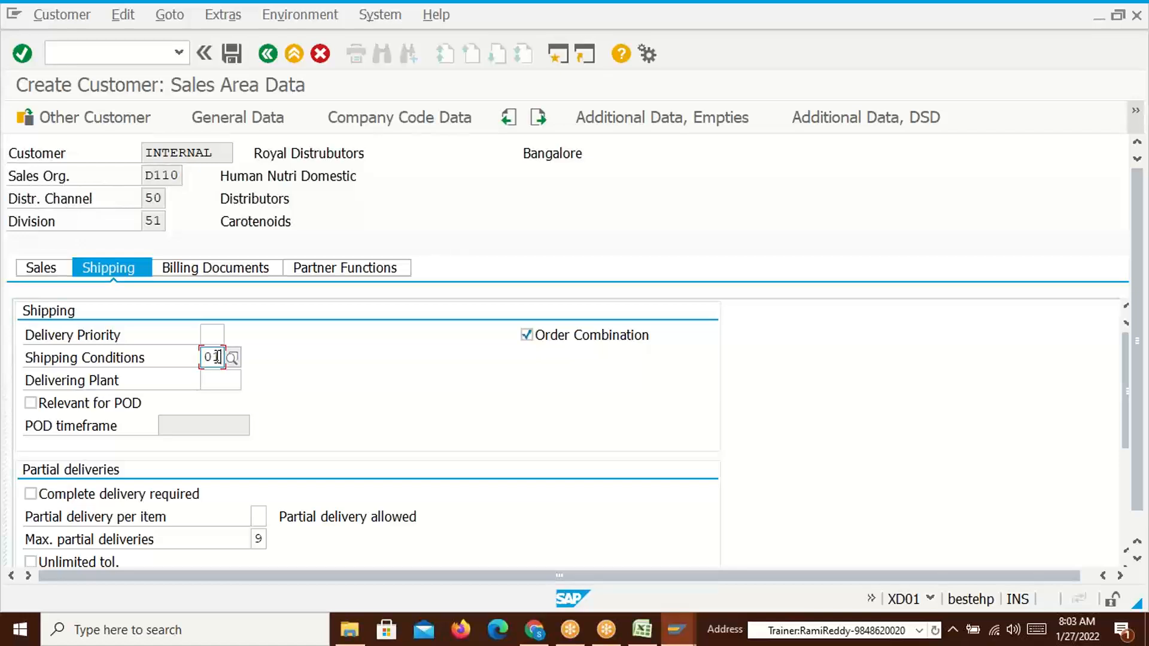
pyautogui.click(208, 334)
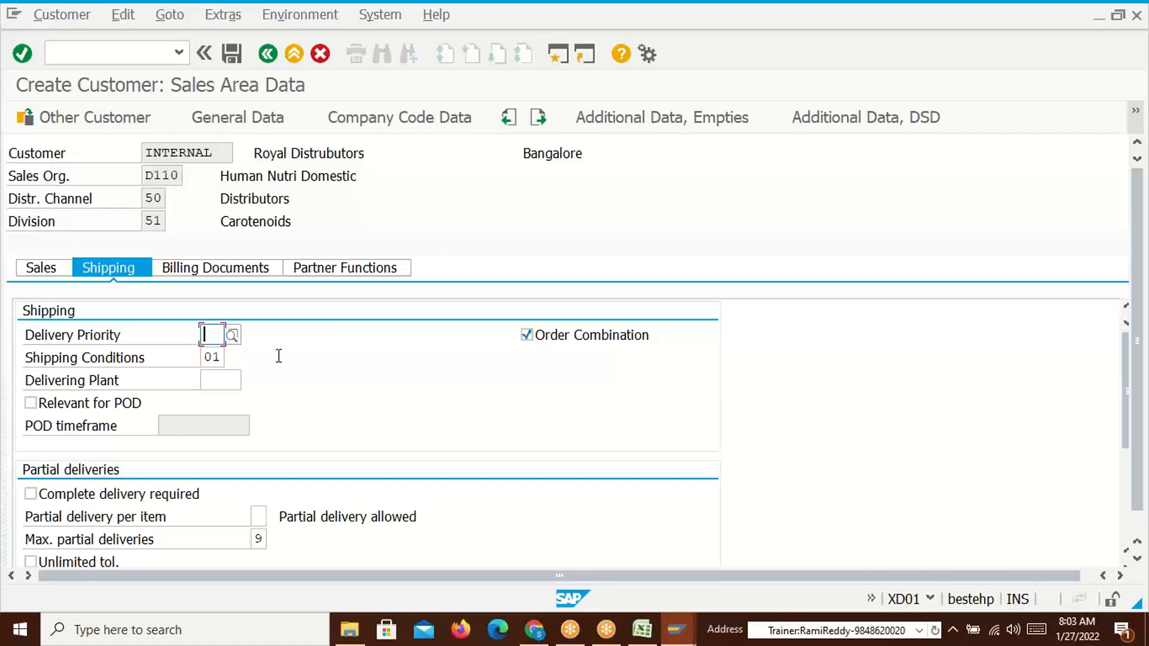
# In billing data, set Incoterms CIF Bangalore and payment terms 0001
pyautogui.click(207, 271)
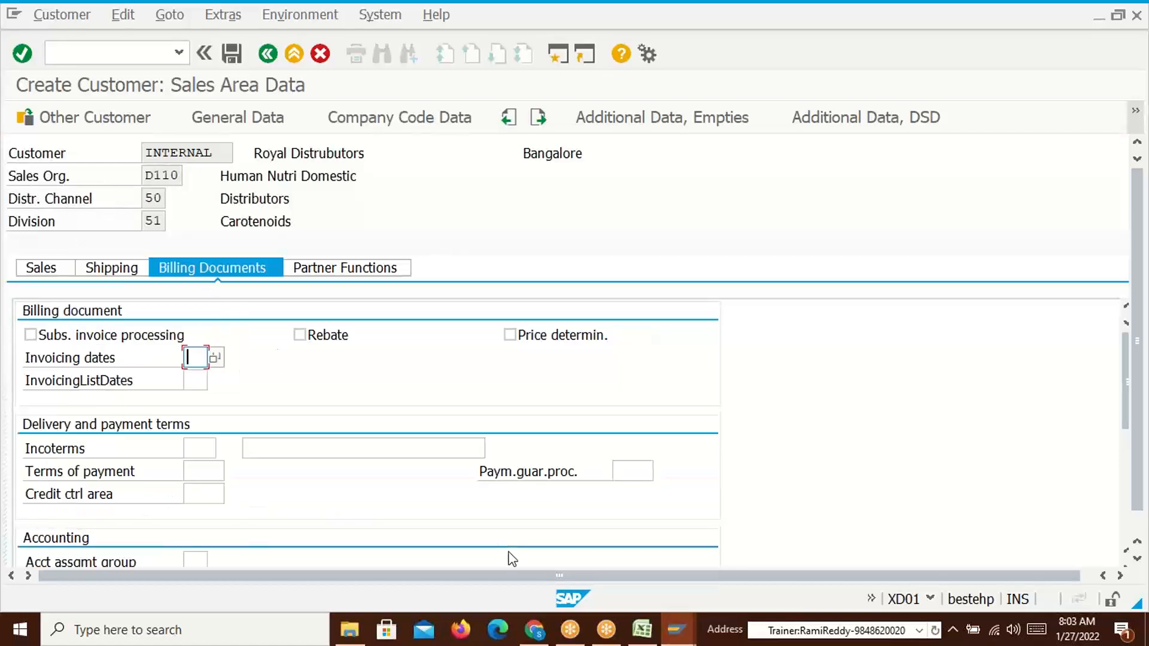
pyautogui.click(204, 455)
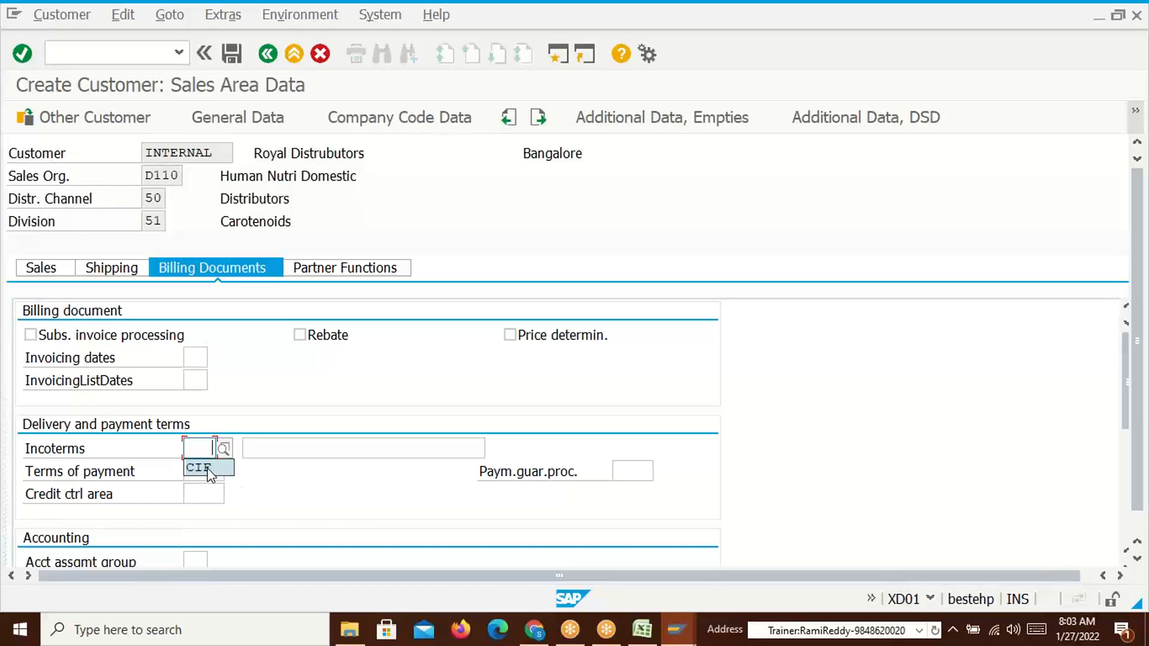
pyautogui.click(208, 467)
pyautogui.click(300, 451)
pyautogui.click(293, 469)
pyautogui.click(207, 473)
pyautogui.write('0001')
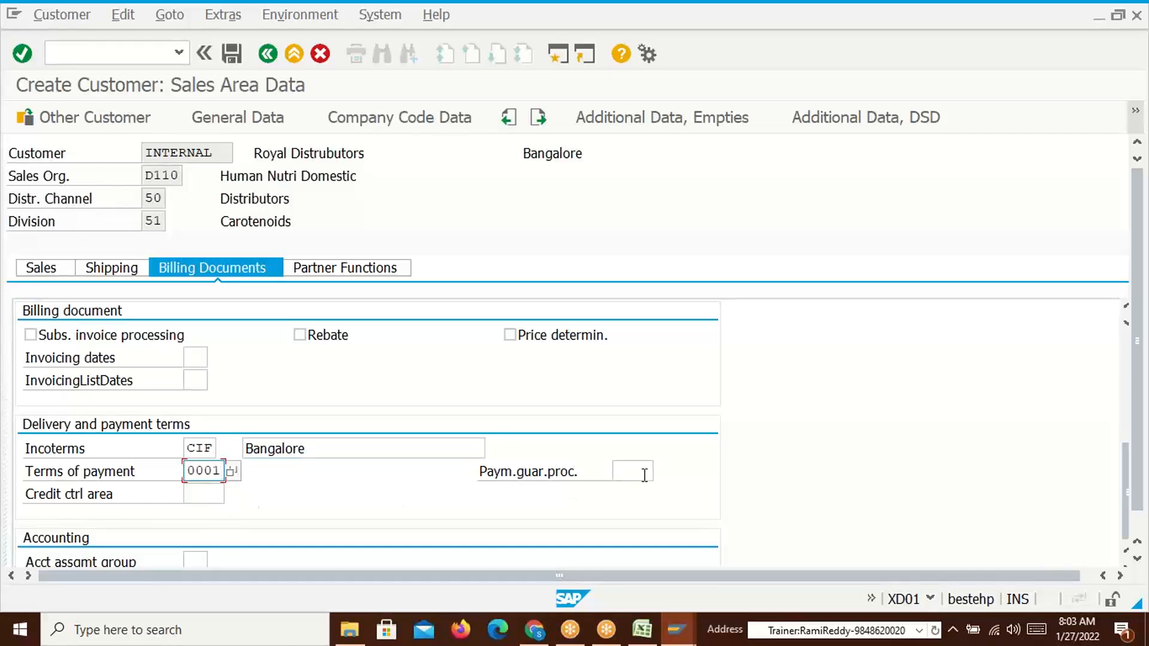
# Give CGST, IGST and SGST tax classification 1
pyautogui.scroll(-5, 644, 476)
pyautogui.click(498, 356)
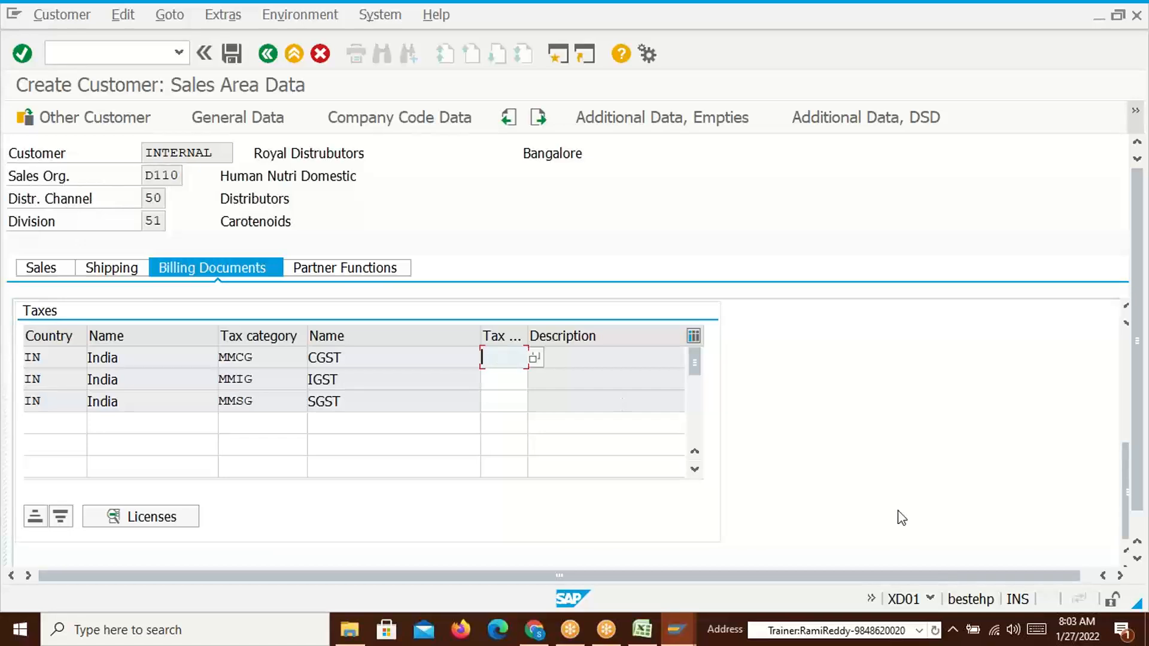
pyautogui.press('Return')
pyautogui.write('1')
pyautogui.press('Return')
pyautogui.click(491, 380)
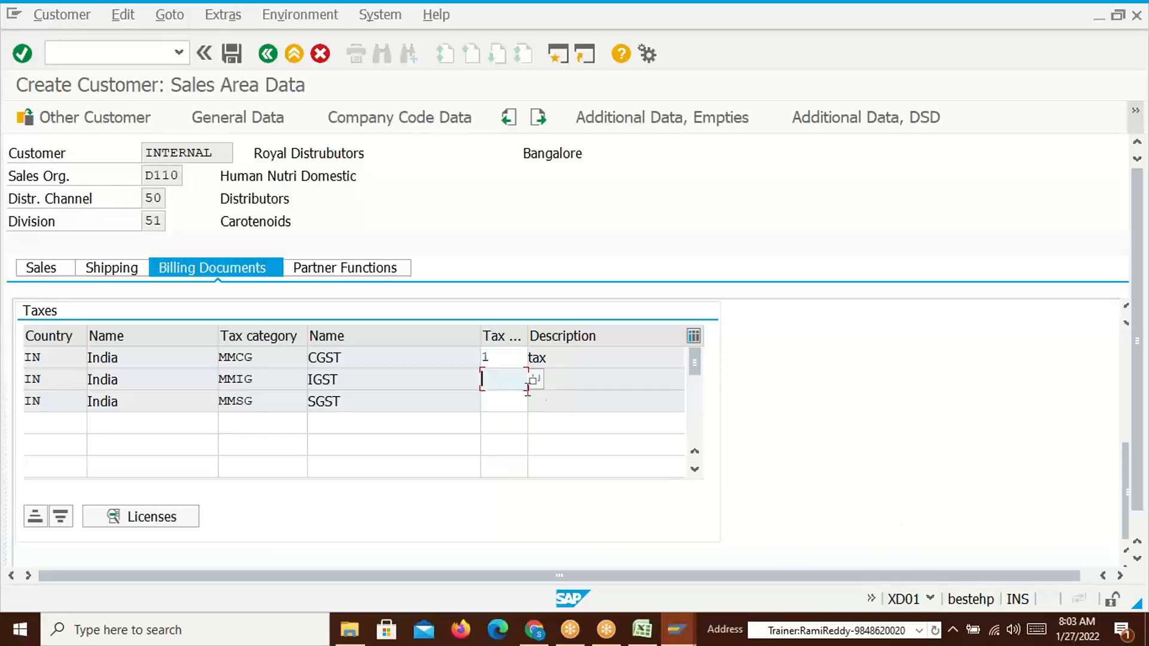
pyautogui.write('1')
pyautogui.press('Return')
pyautogui.click(517, 406)
pyautogui.write('1')
pyautogui.press('Return')
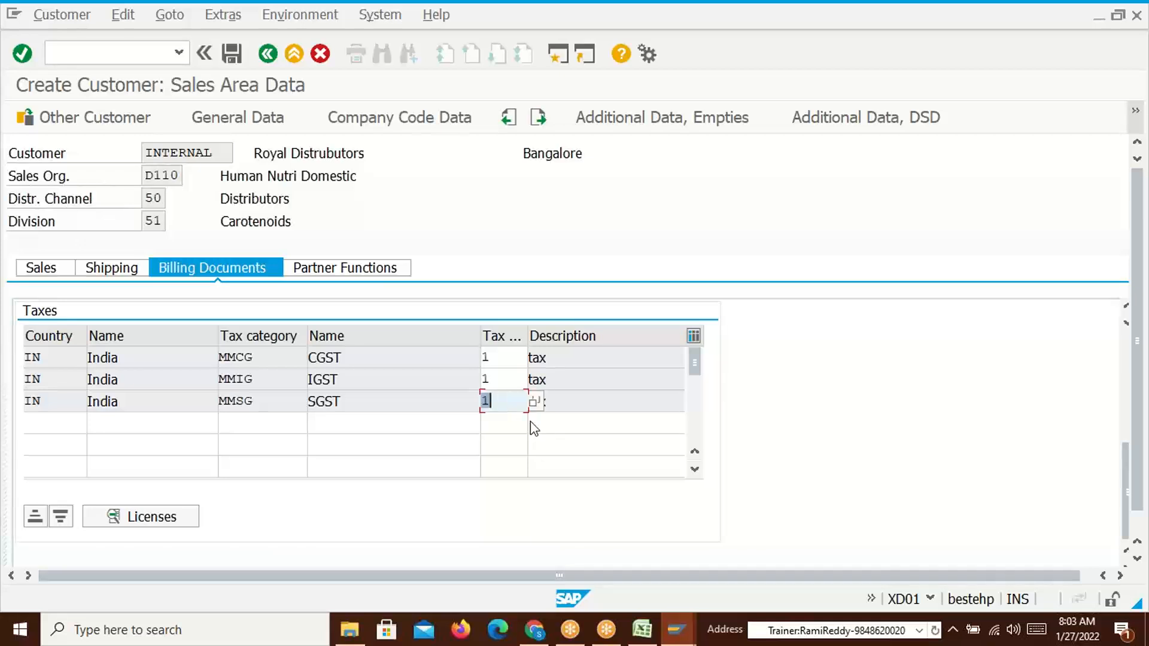
# Set the account assignment group to 01 Domestic revenues
pyautogui.click(369, 276)
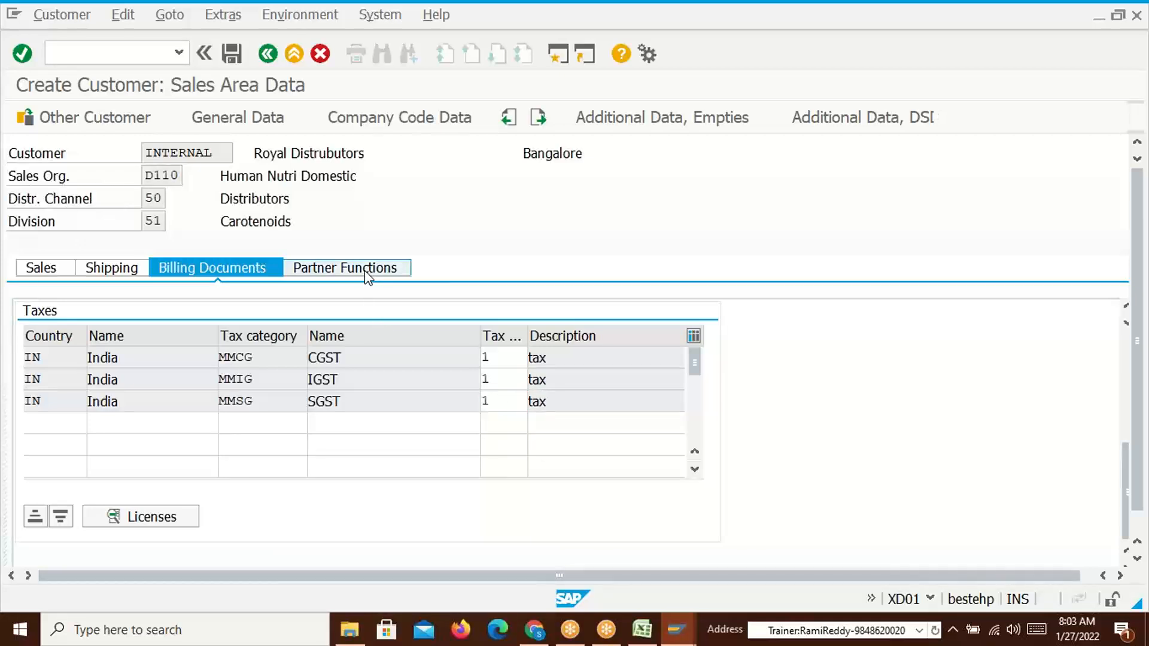
pyautogui.click(213, 268)
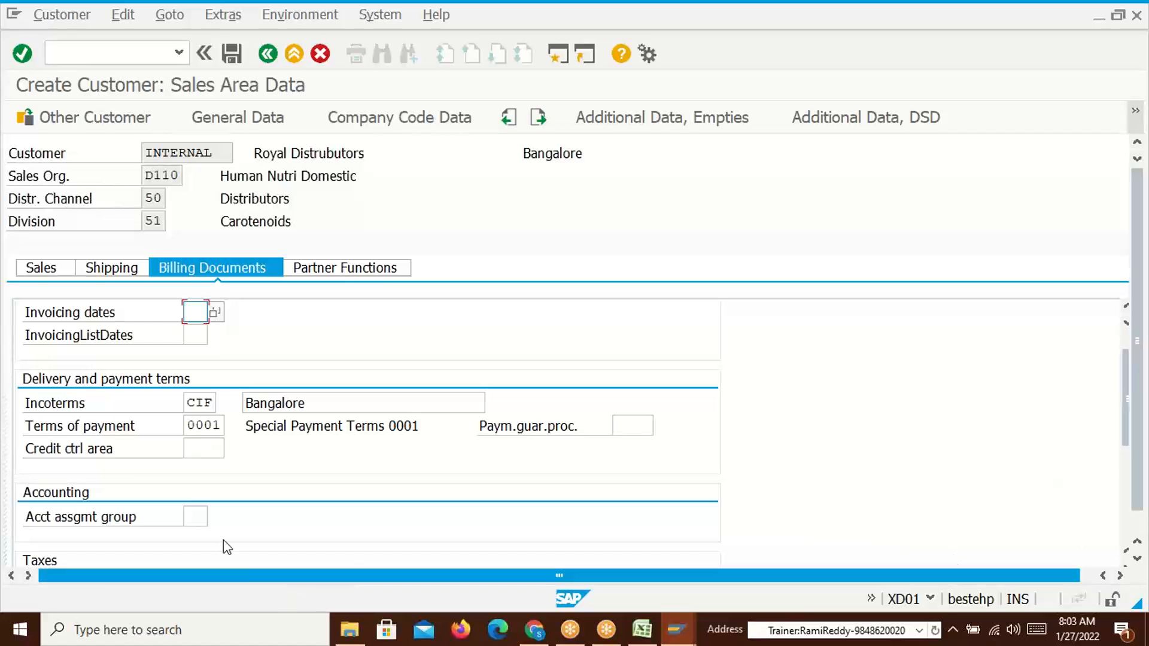
pyautogui.click(192, 517)
pyautogui.write('01')
pyautogui.click(214, 516)
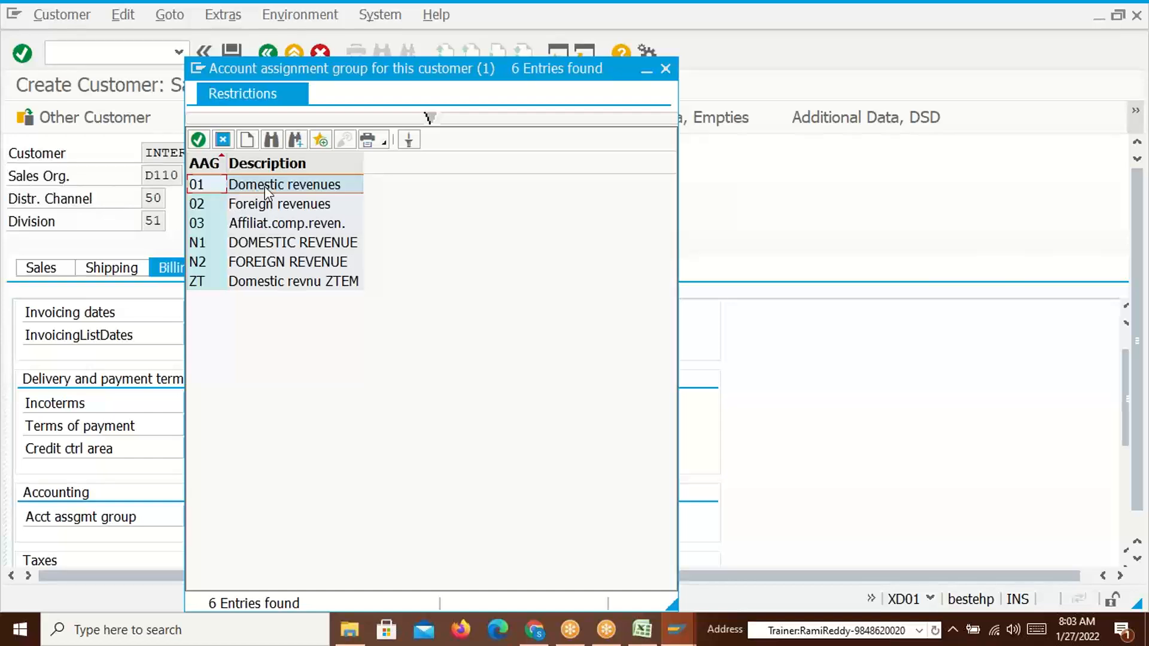
pyautogui.doubleClick(264, 186)
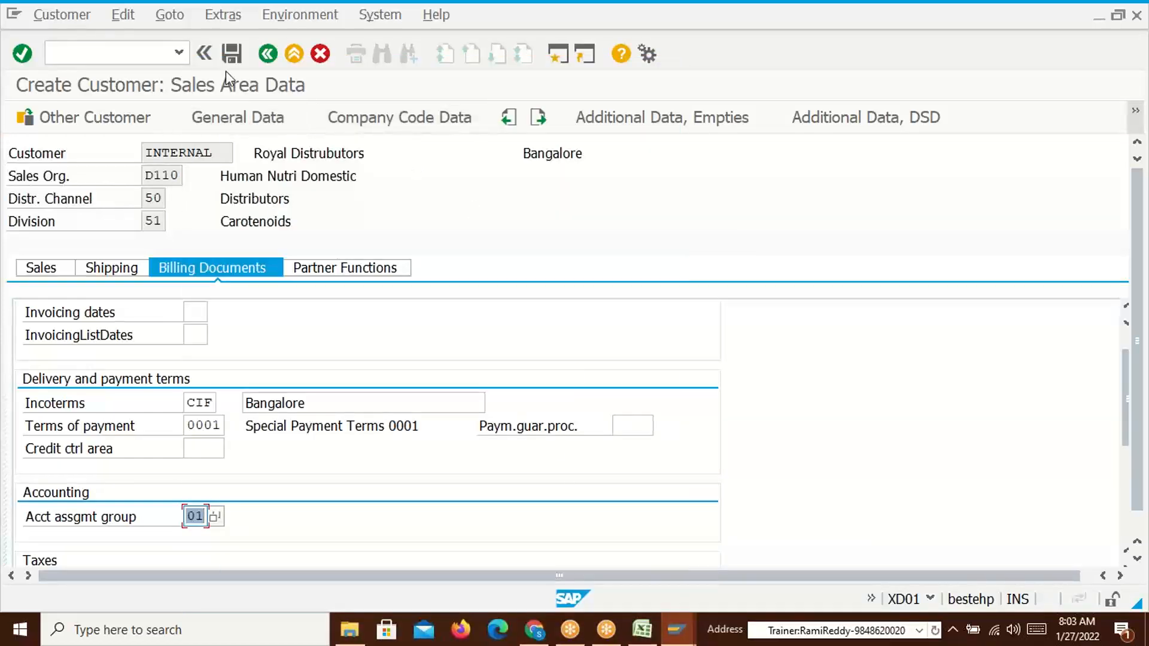
# Save Royal Distrubutors and start a new customer in distribution channel 51 Dealer
pyautogui.click(232, 53)
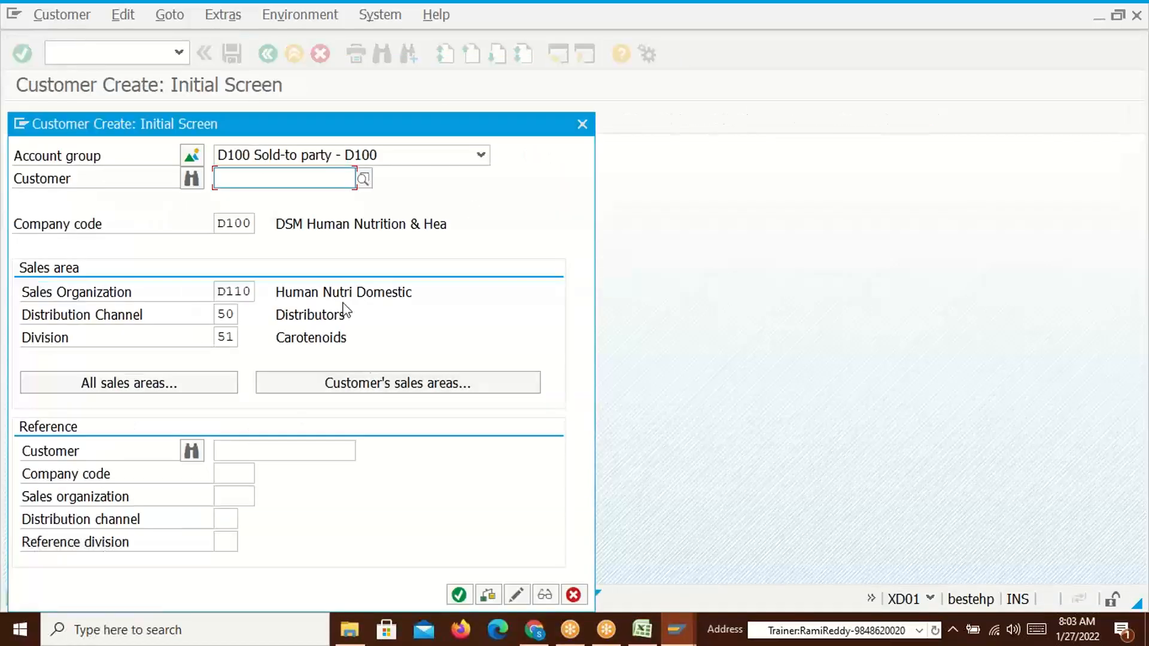
pyautogui.moveTo(522, 61); pyautogui.dragTo(322, 98)
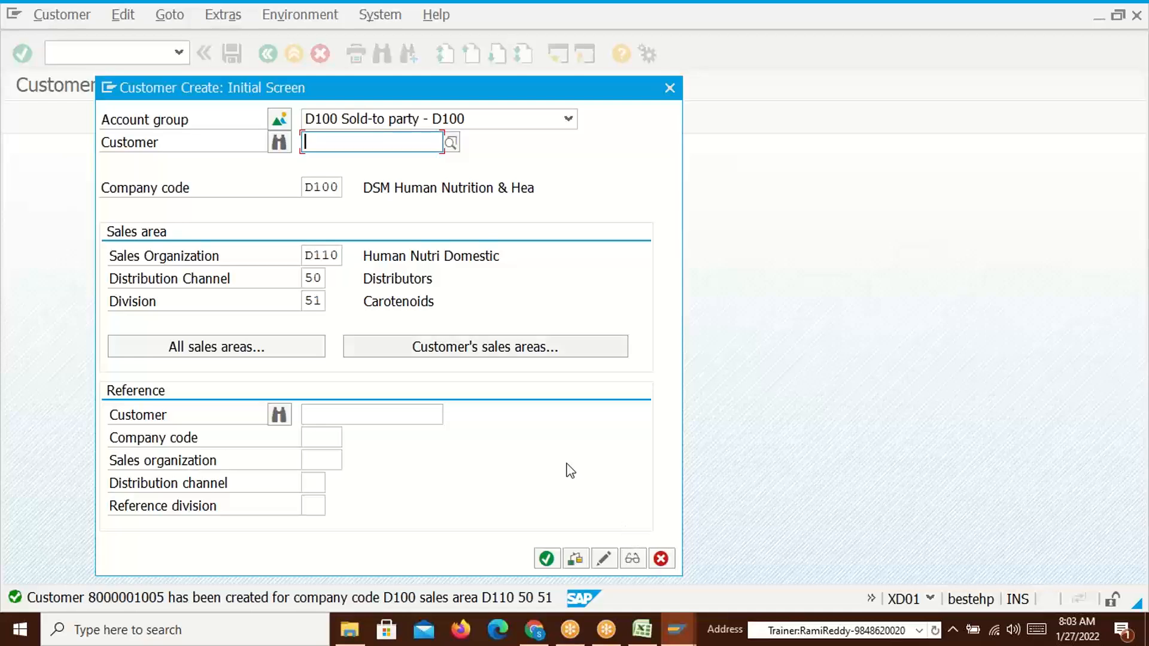
pyautogui.click(319, 277)
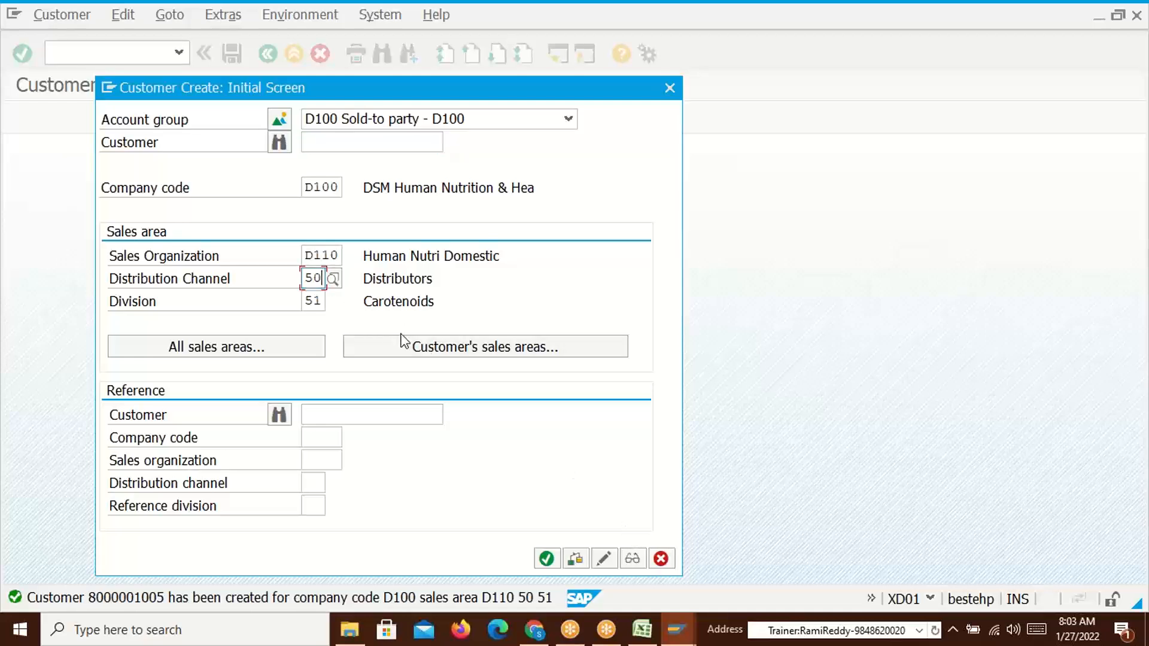
pyautogui.press('BackSpace')
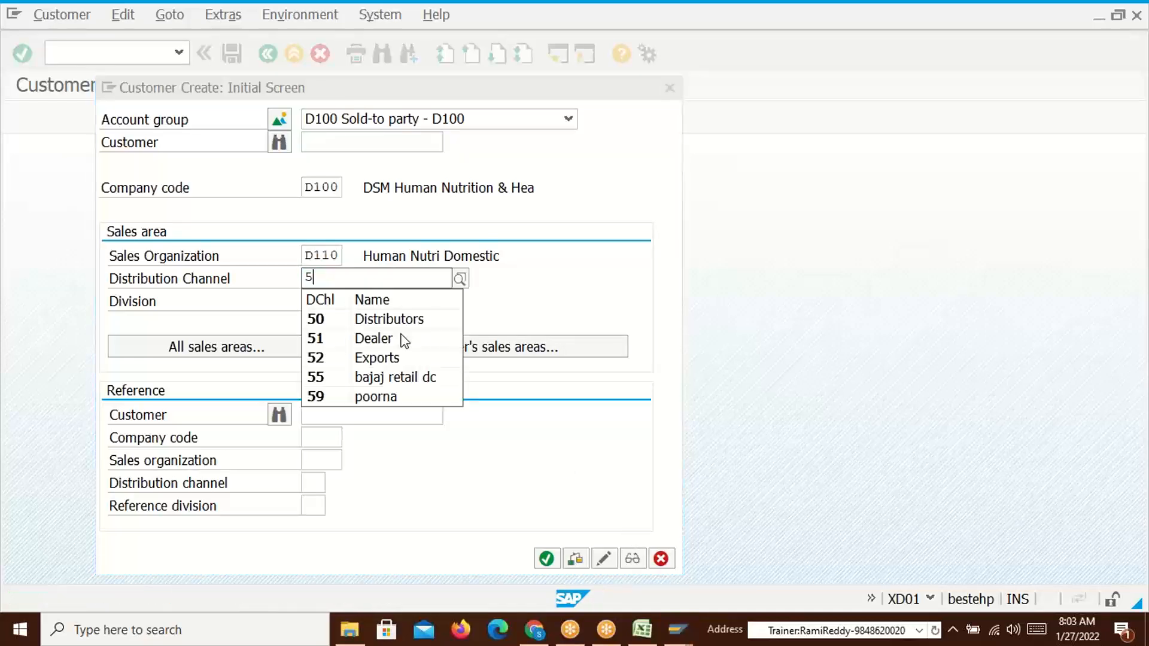
pyautogui.click(402, 336)
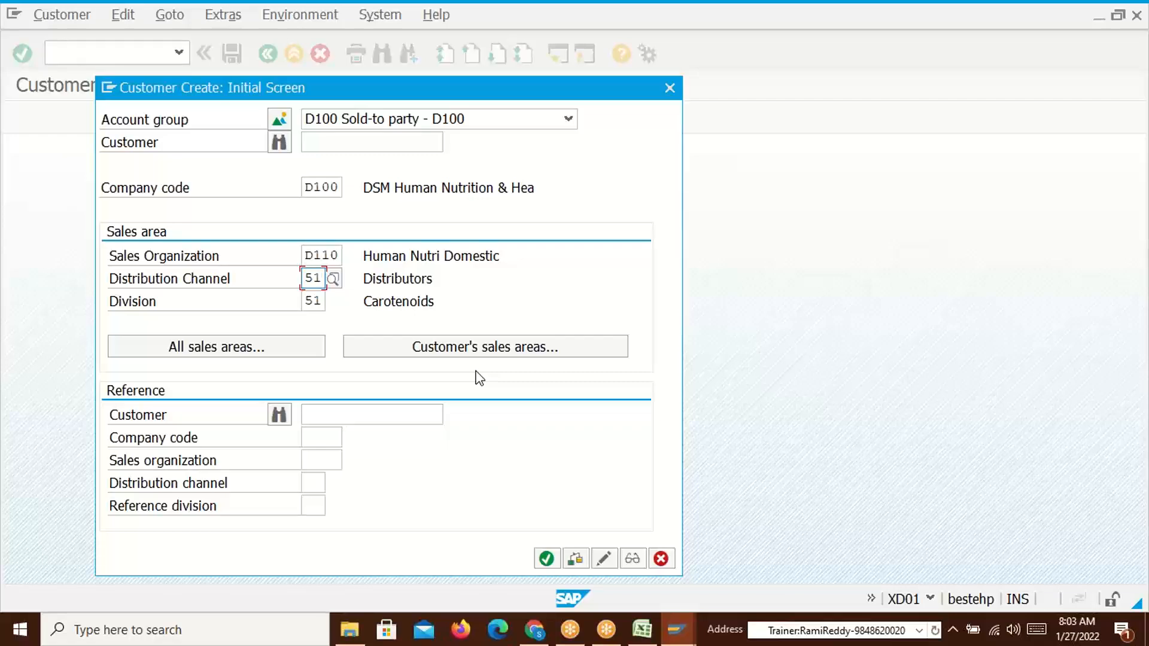
pyautogui.press('Return')
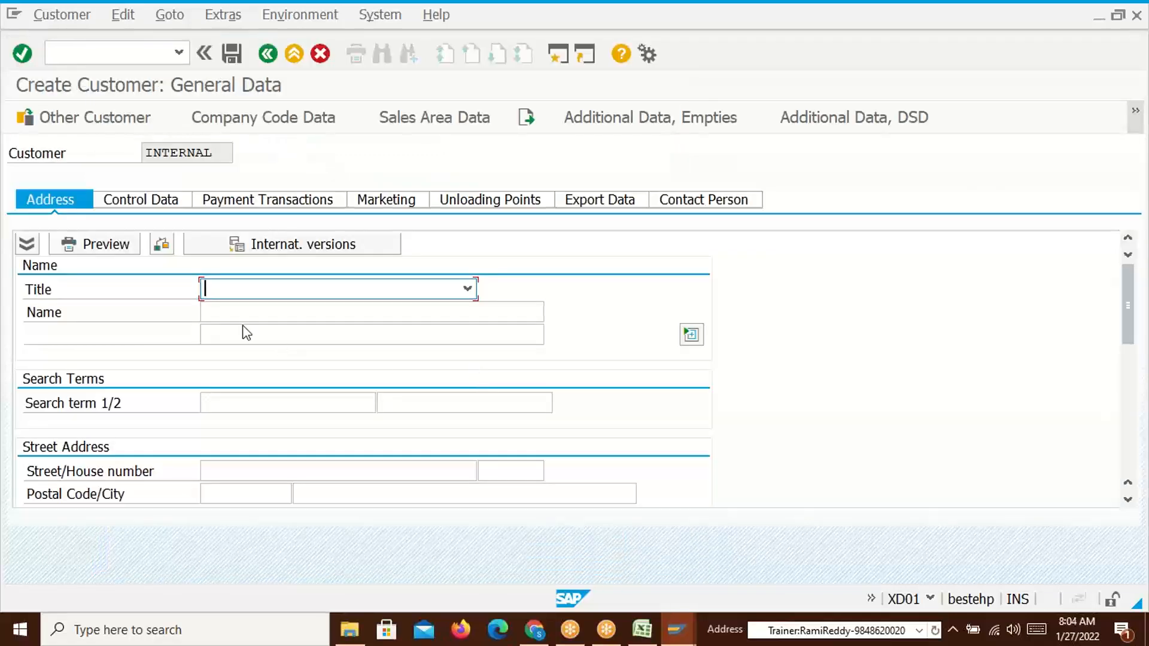
# Go to the new customer's Name field and switch to the Excel workbook
pyautogui.click(221, 308)
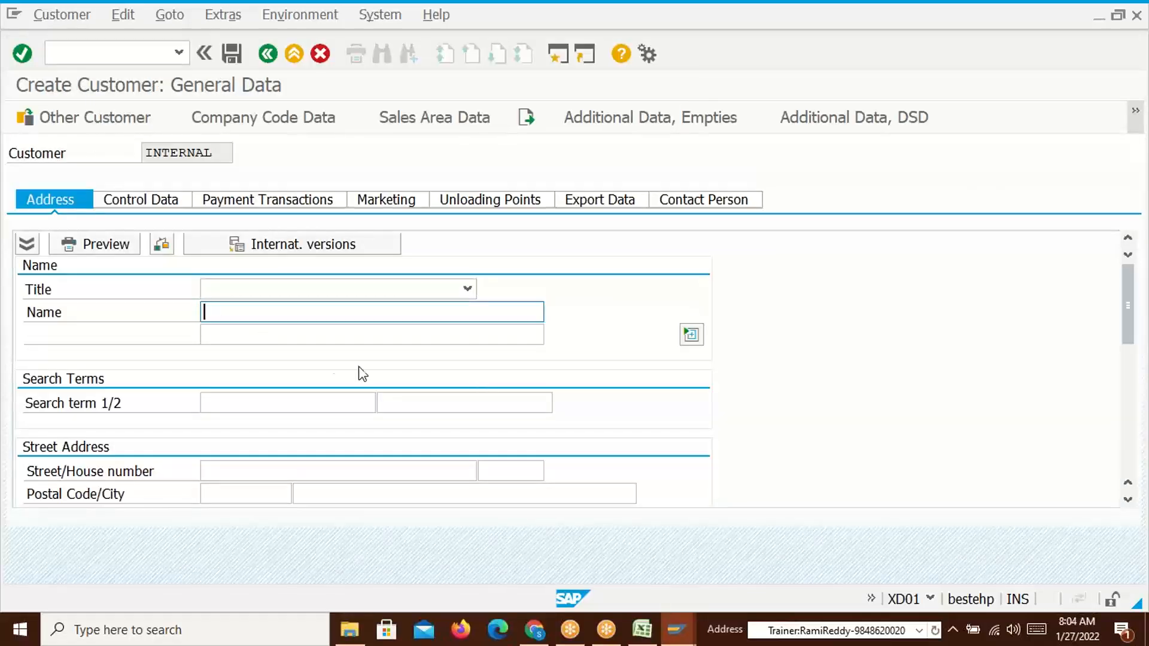
pyautogui.hotkey('alt', 'Tab')
pyautogui.press('Tab')
# Copy Blue Bird Dealers from Excel cell B6 into the SAP customer Name field
pyautogui.click(120, 276)
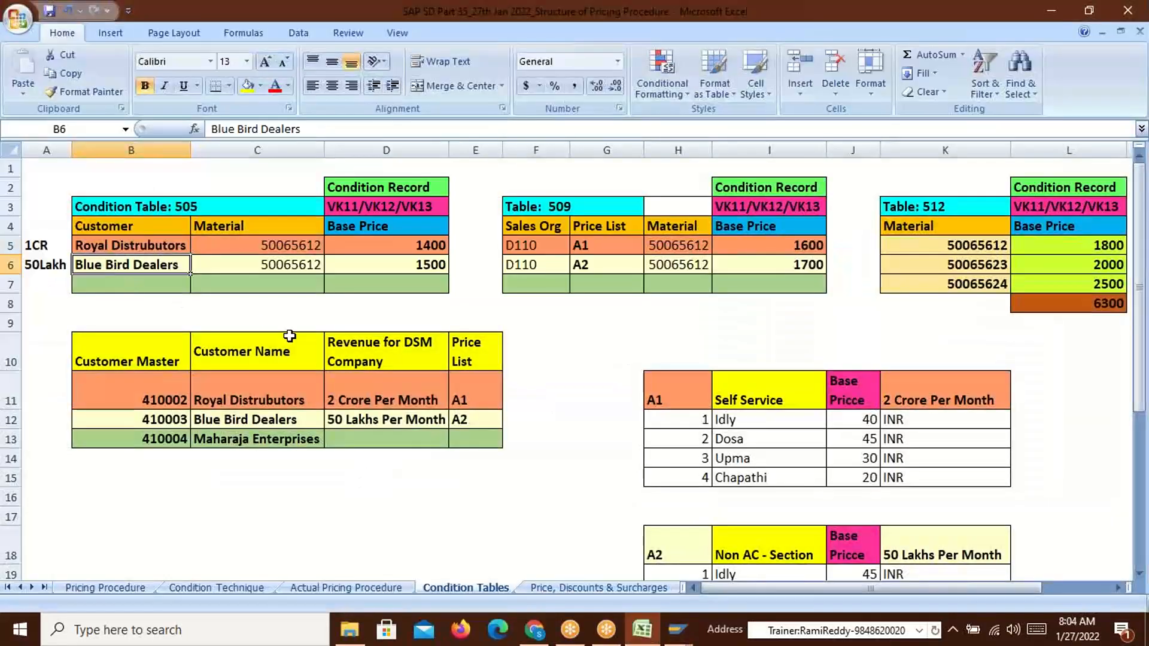
pyautogui.hotkey('ctrl', 'c')
pyautogui.hotkey('alt', 'Tab')
pyautogui.hotkey('ctrl', 'v')
pyautogui.click(224, 470)
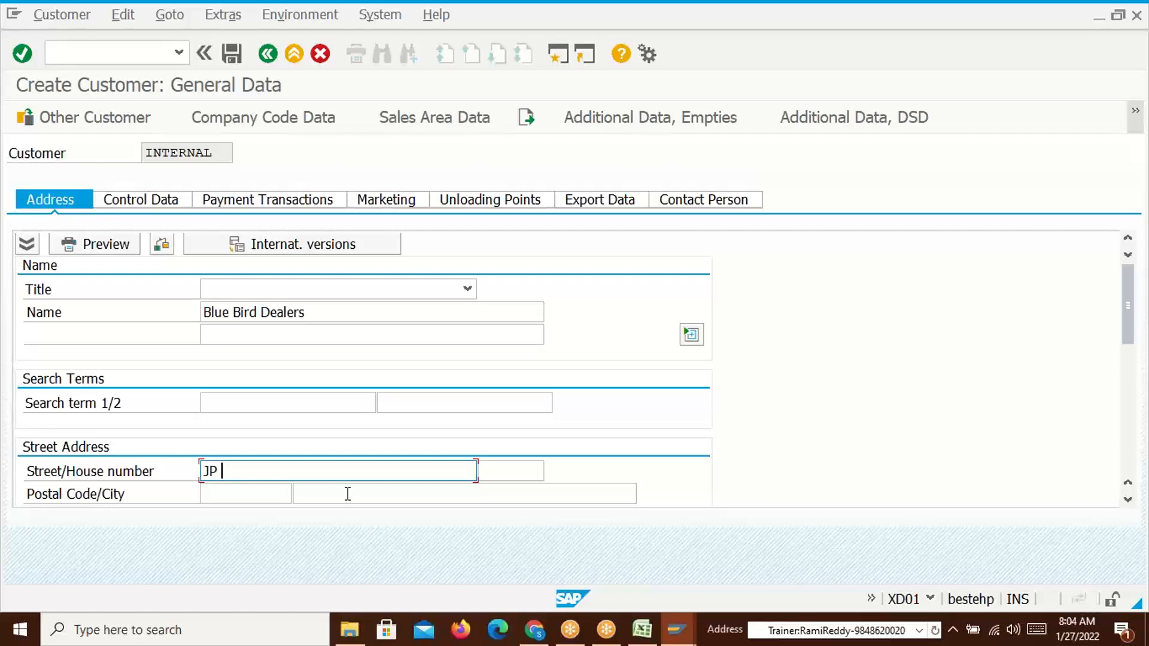
# Enter house number 14-56, postal code 560011, city Mysore, country IN and region 10
pyautogui.press('Tab')
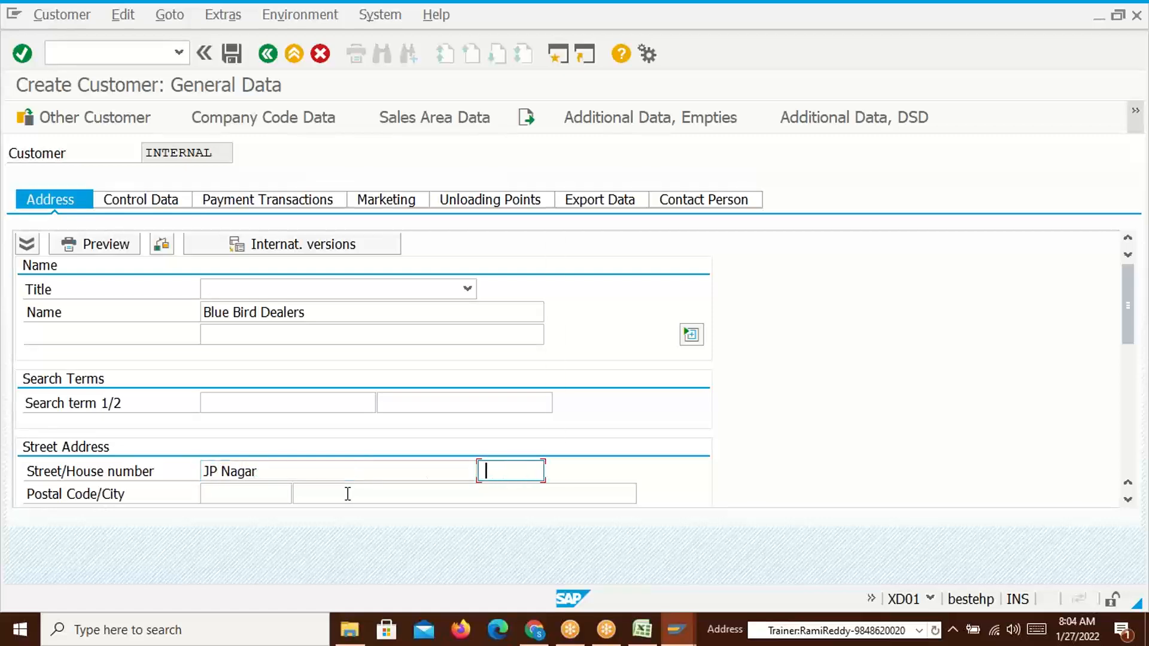
pyautogui.click(504, 261)
pyautogui.click(229, 494)
pyautogui.click(240, 393)
pyautogui.click(387, 493)
pyautogui.write('Mysor')
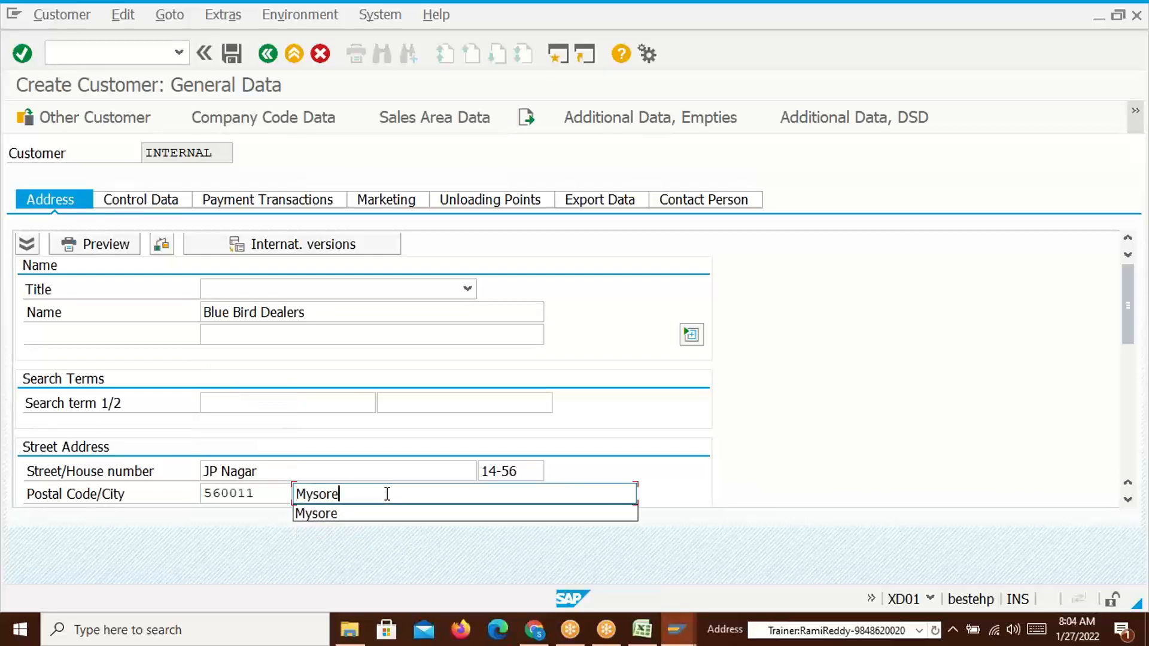
pyautogui.write('e')
pyautogui.scroll(-2, 1127, 305)
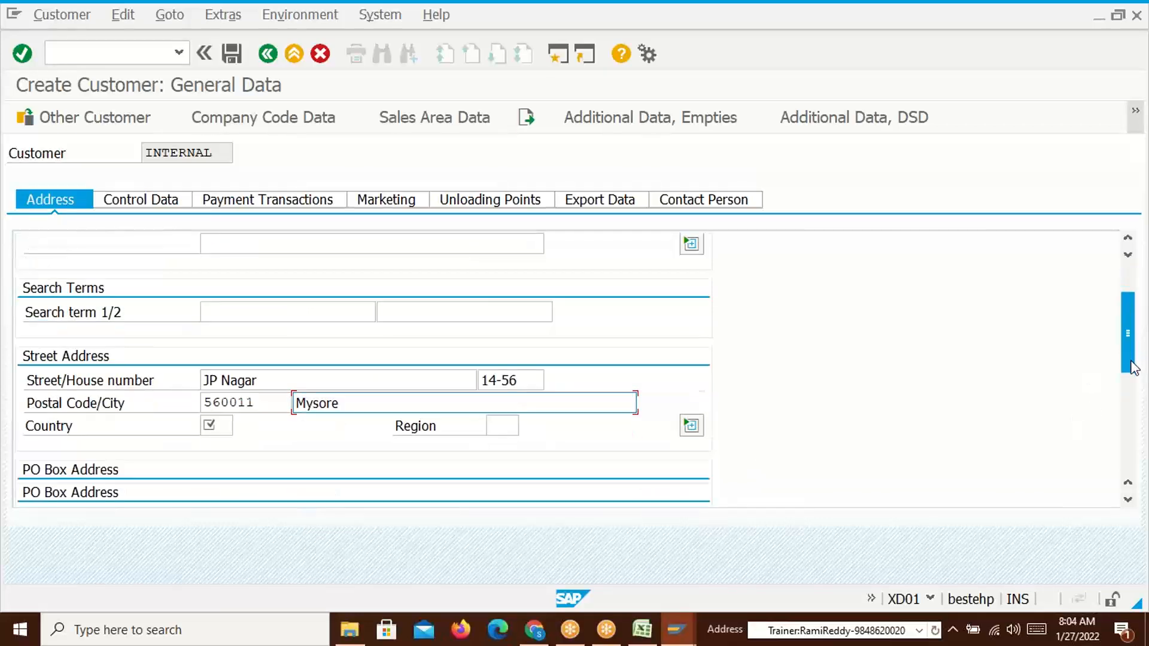
pyautogui.click(210, 402)
pyautogui.write('IN')
pyautogui.click(501, 403)
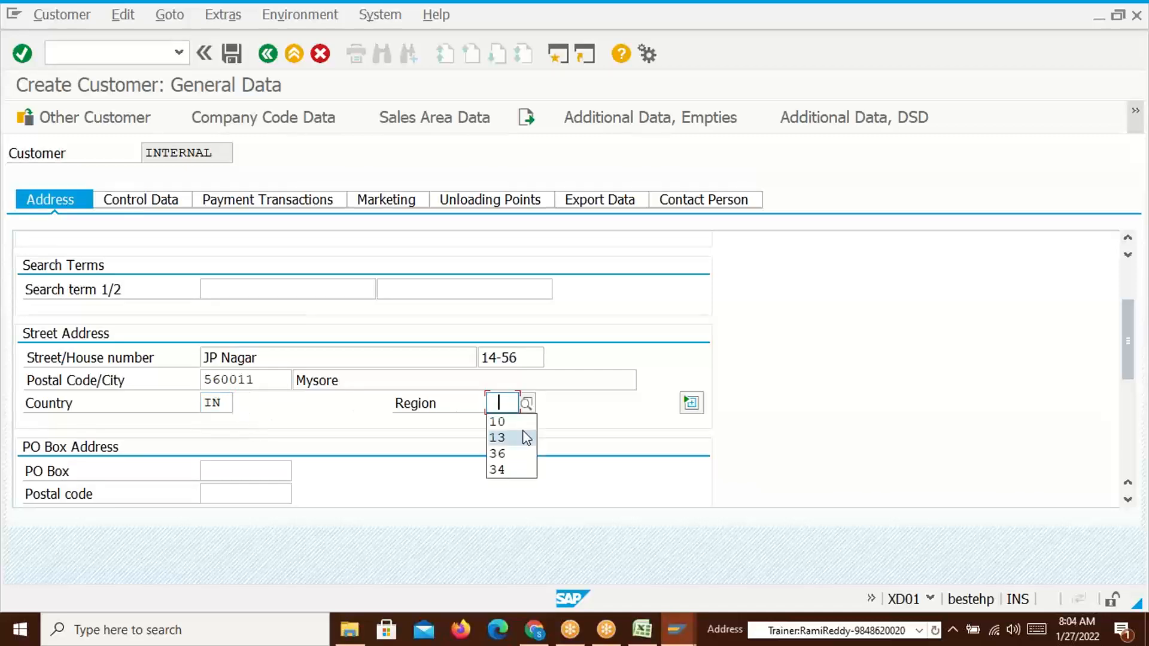
pyautogui.click(506, 419)
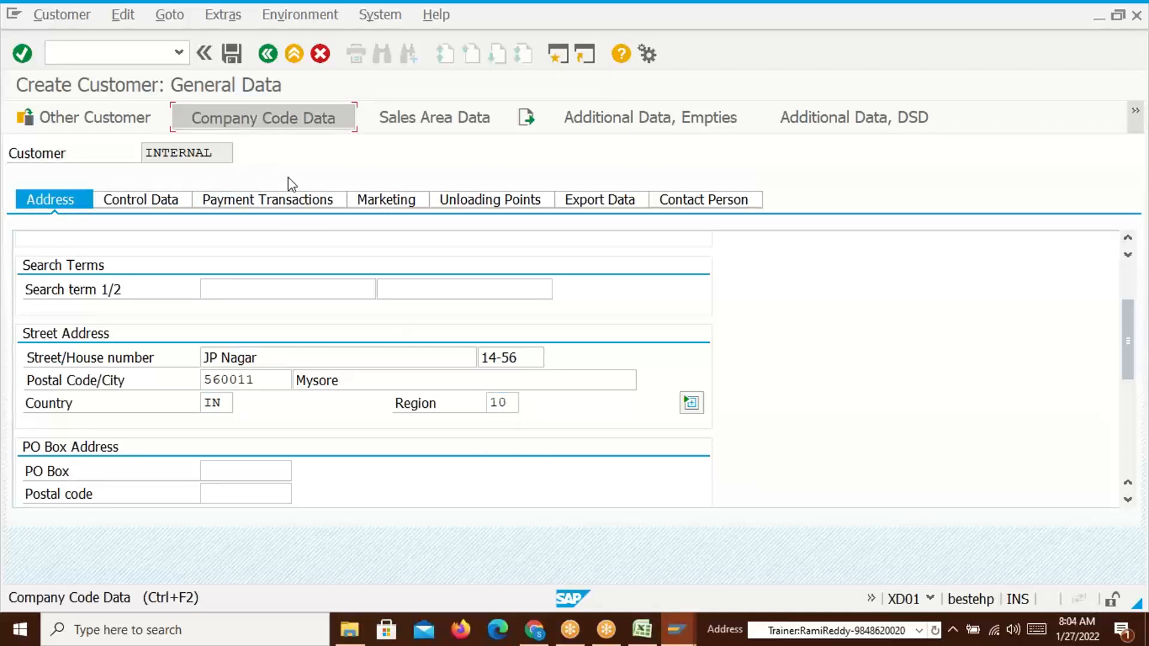
# Set reconciliation account 140000 in the company code data, then go to the sales area data
pyautogui.click(252, 120)
pyautogui.click(191, 293)
pyautogui.click(186, 308)
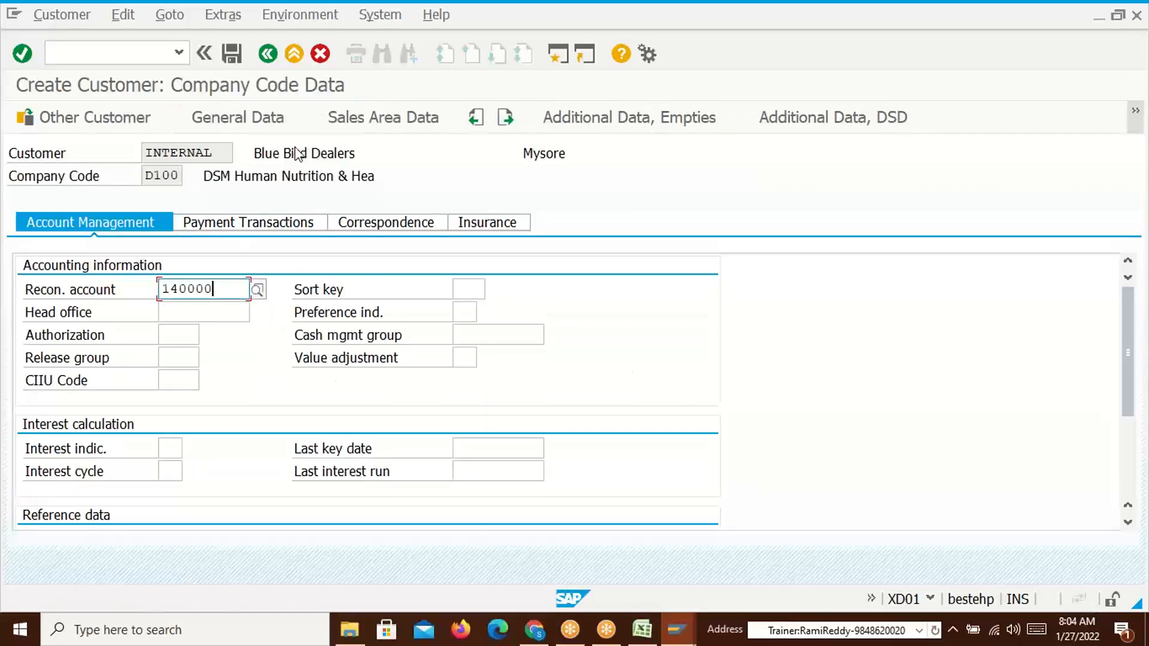
pyautogui.click(359, 122)
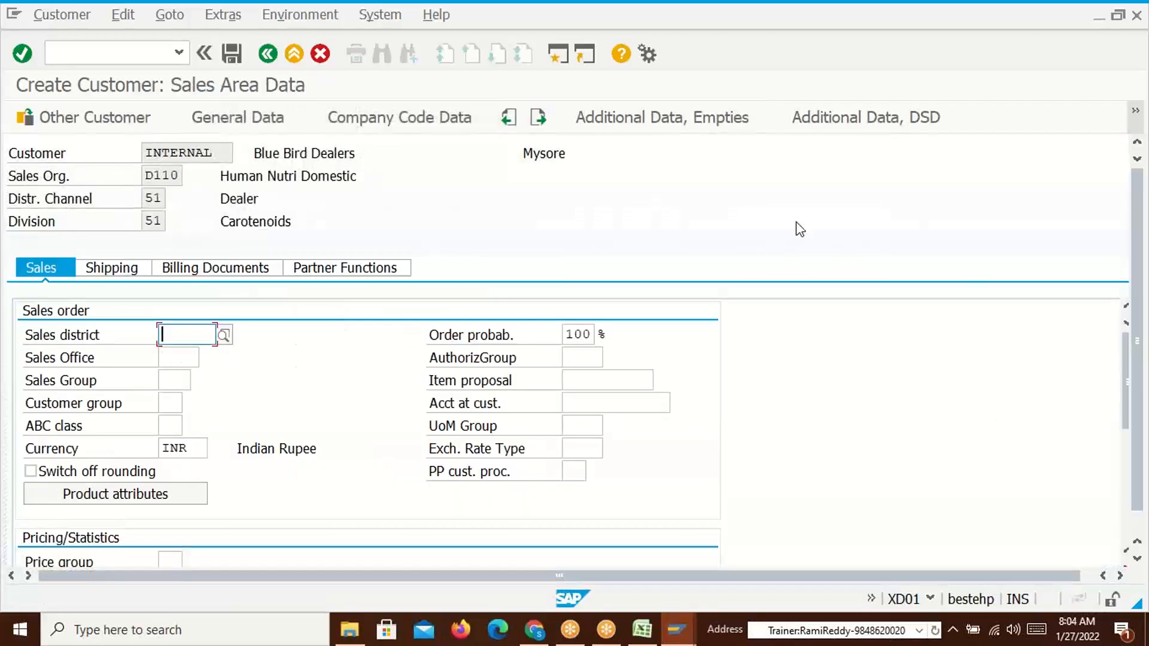
pyautogui.moveTo(1124, 383); pyautogui.dragTo(1141, 426)
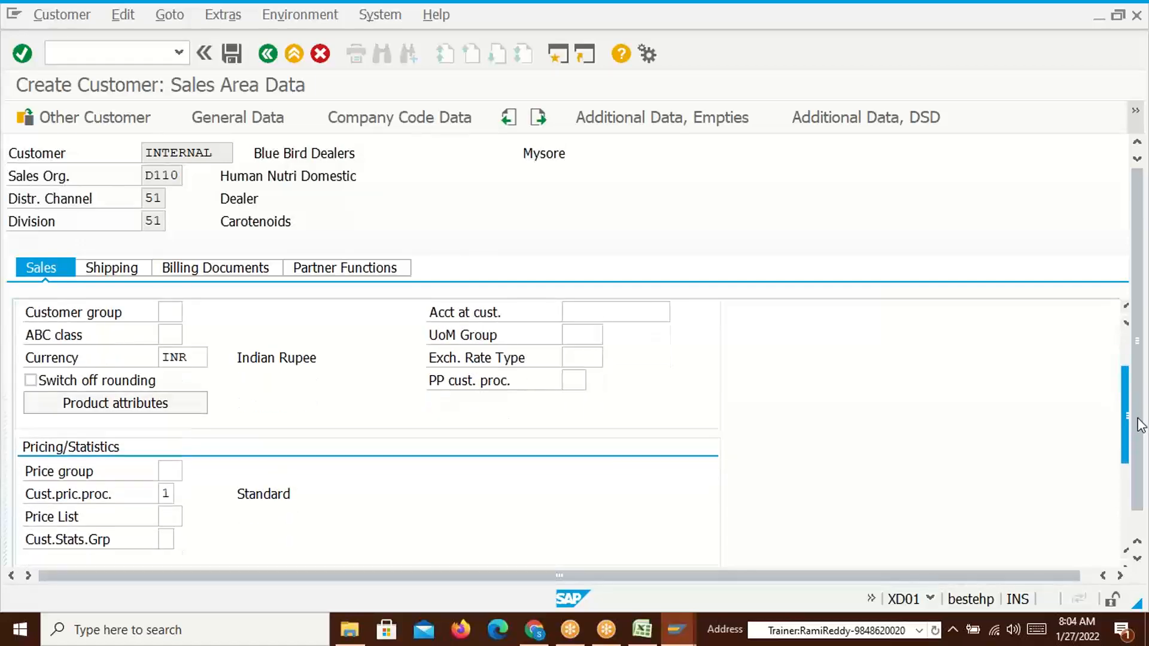
pyautogui.hotkey('alt', 'Tab')
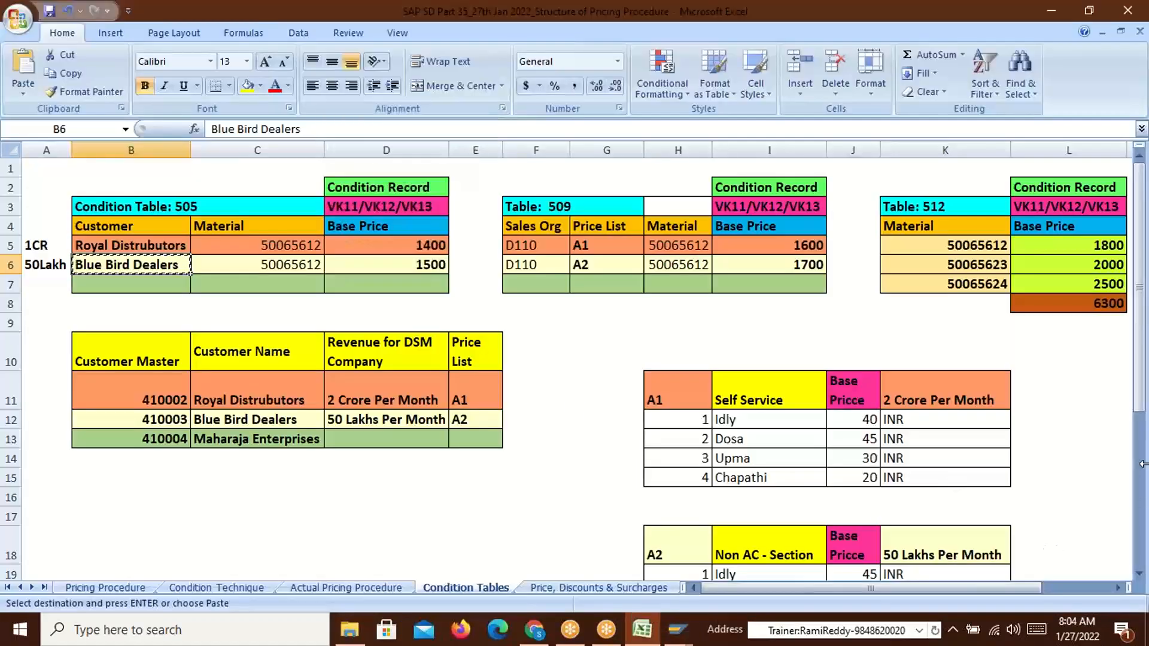
# Review the A1, A2 and A3 price-list tables, including the A1 and A3 Idly base prices
pyautogui.scroll(-2, 1144, 402)
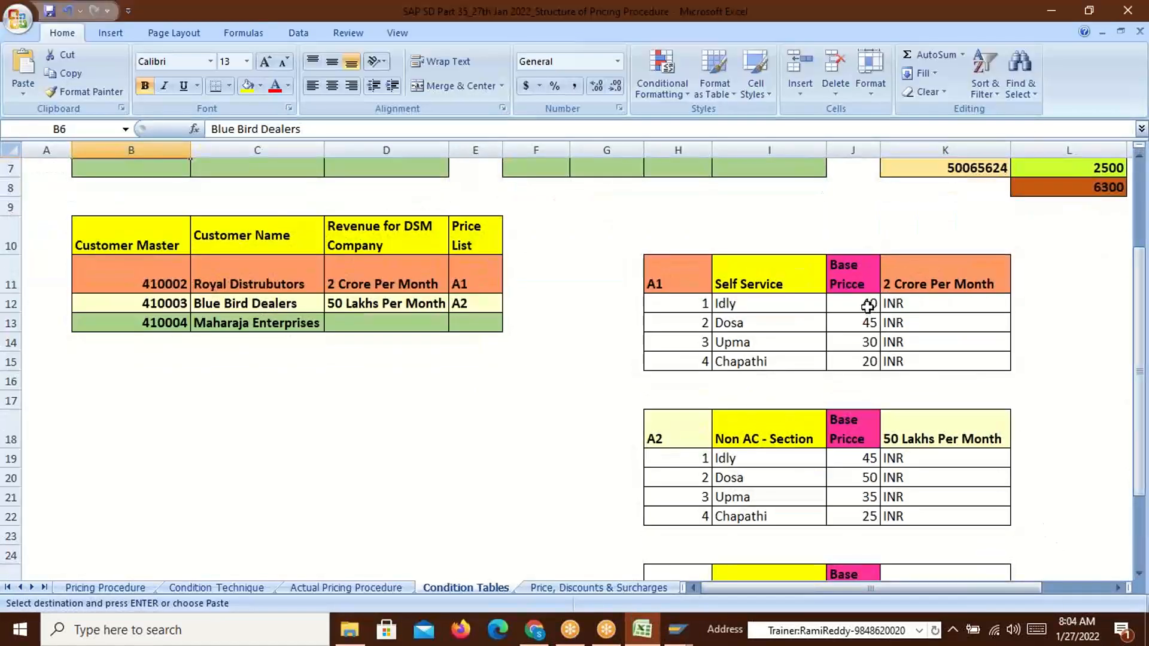
pyautogui.click(864, 305)
pyautogui.moveTo(1141, 372); pyautogui.dragTo(1140, 428)
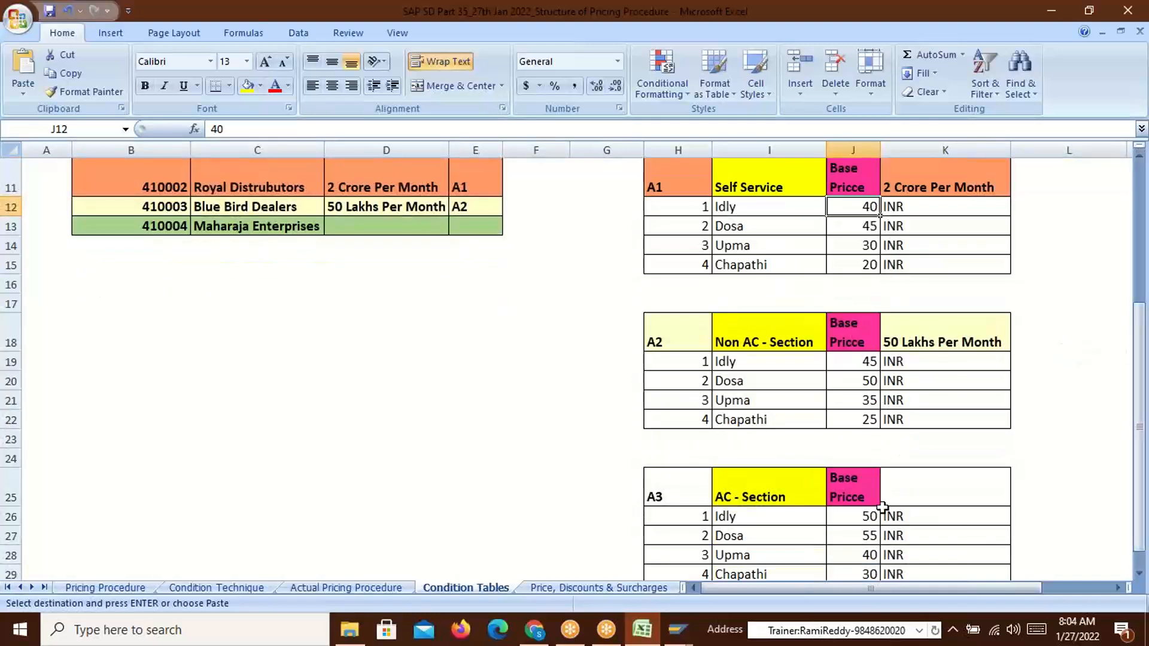
pyautogui.click(859, 514)
pyautogui.click(736, 494)
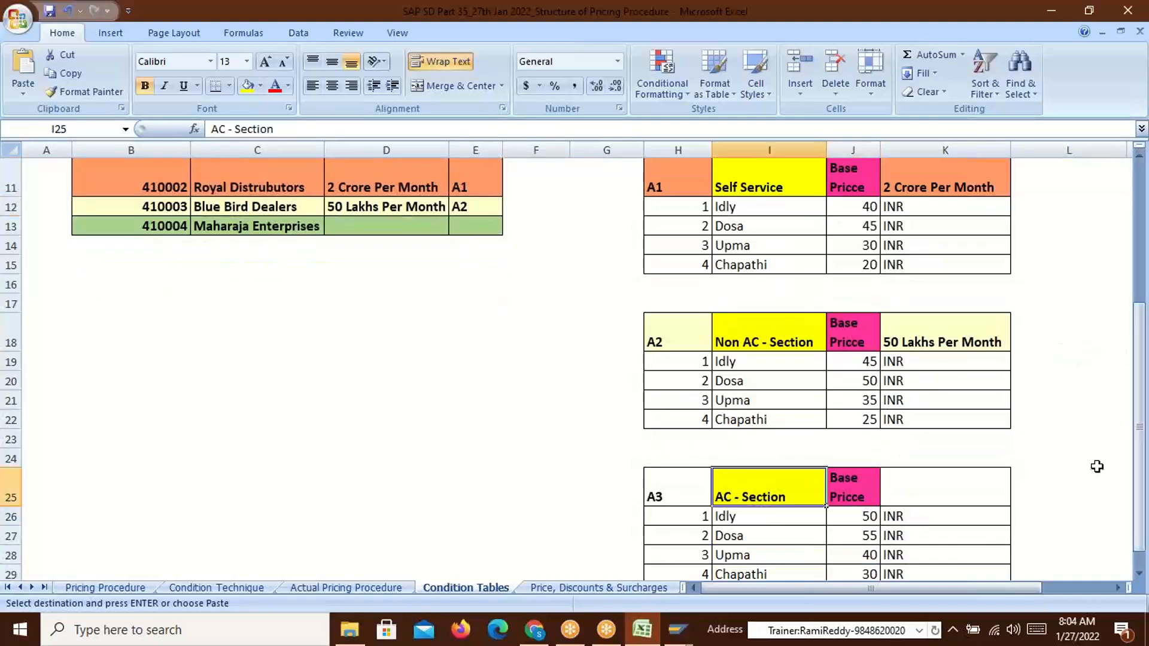
pyautogui.moveTo(1143, 362); pyautogui.dragTo(1143, 225)
# Back in SAP, set Blue Bird Dealers' price list to A2 Dealers Price List
pyautogui.hotkey('alt', 'Tab')
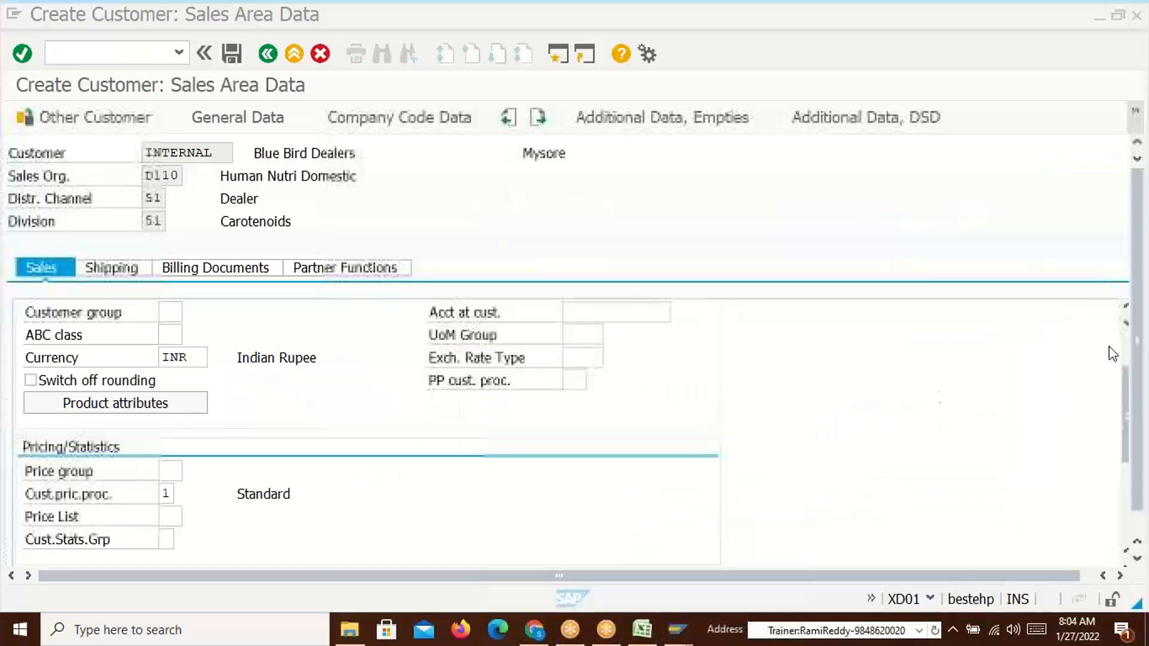
pyautogui.click(170, 519)
pyautogui.click(188, 517)
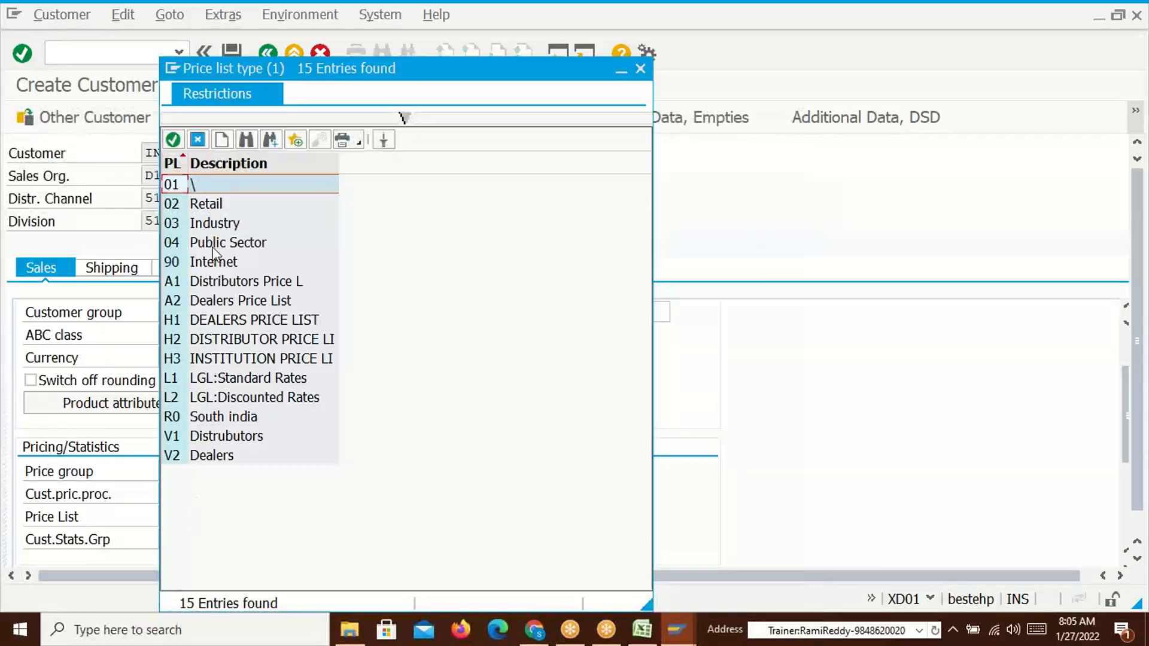
pyautogui.doubleClick(200, 301)
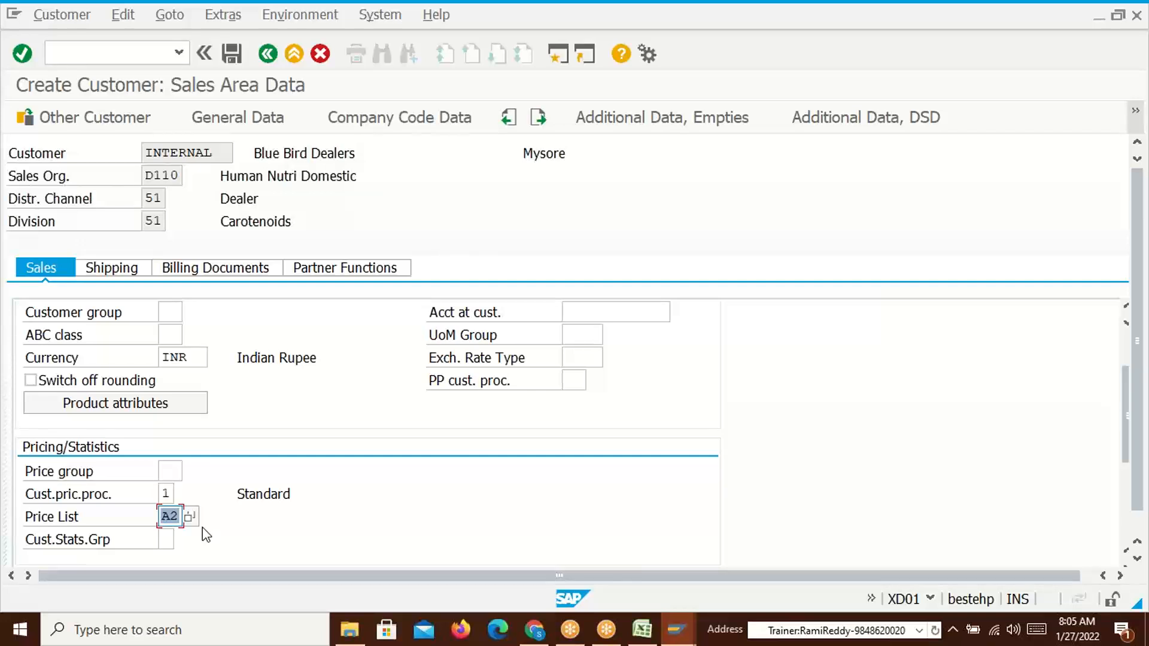
# Set shipping condition 01, Incoterms location Mysore and payment terms 0001
pyautogui.click(115, 267)
pyautogui.click(205, 358)
pyautogui.write('01')
pyautogui.click(194, 271)
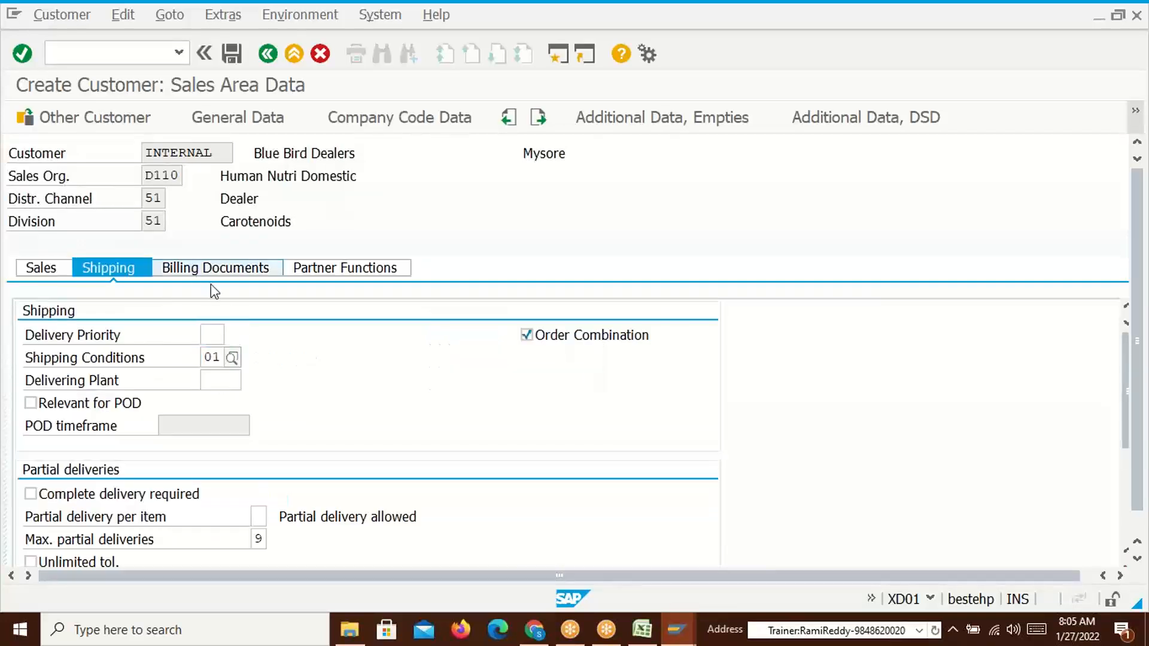
pyautogui.click(205, 451)
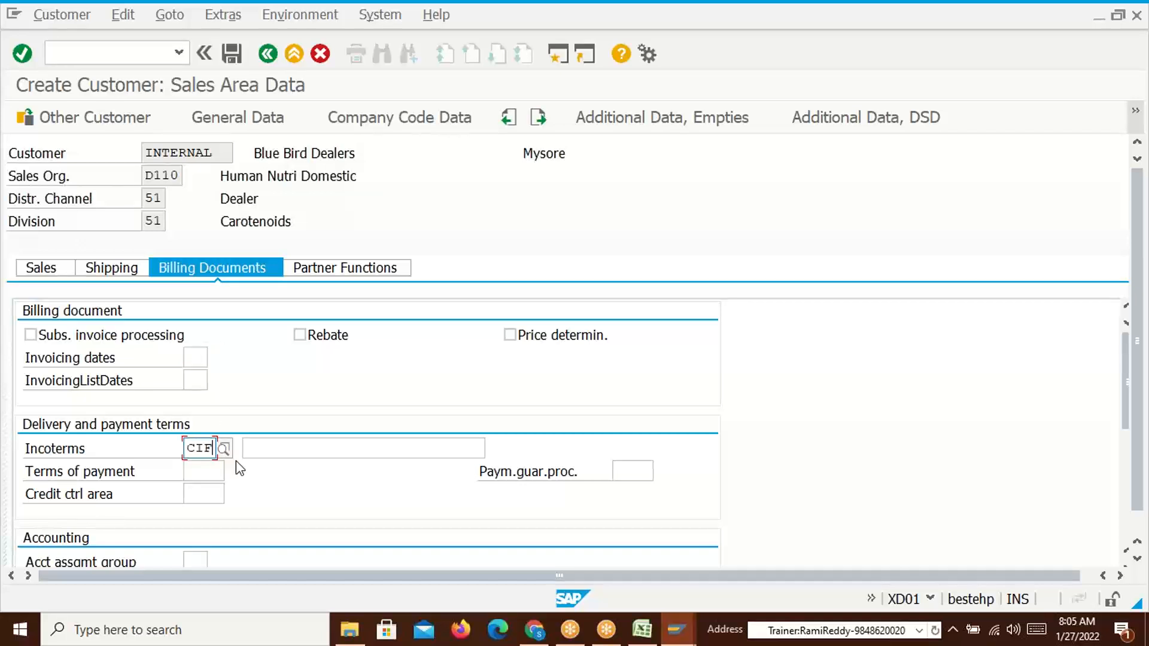
pyautogui.click(282, 451)
pyautogui.write('Mysore')
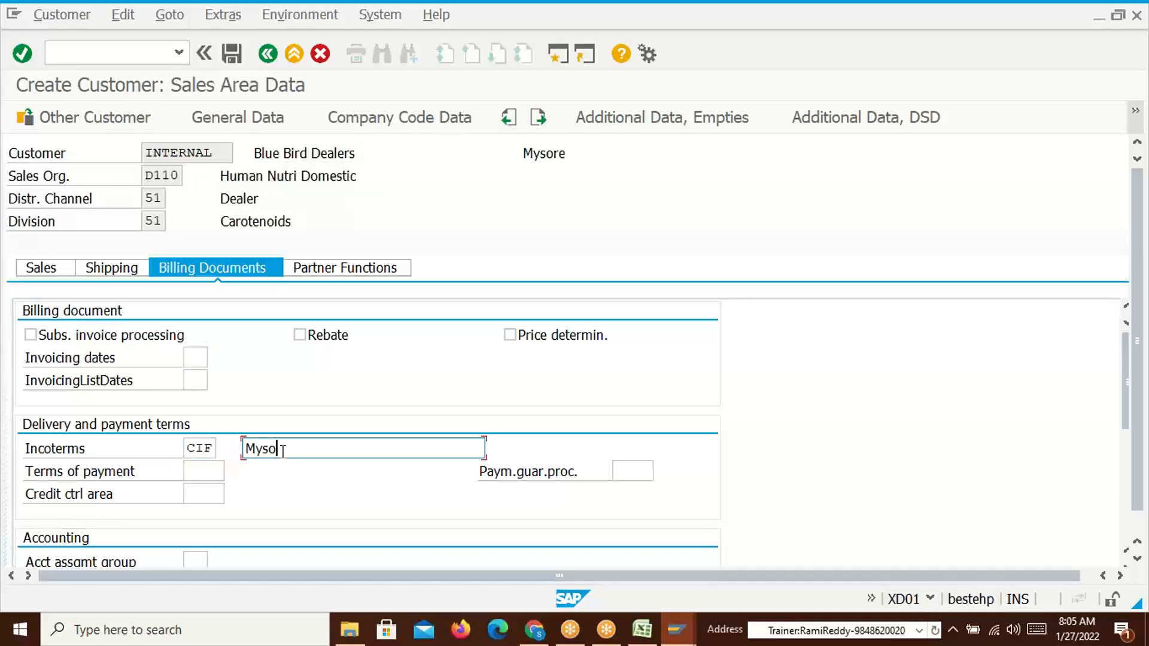
pyautogui.click(201, 471)
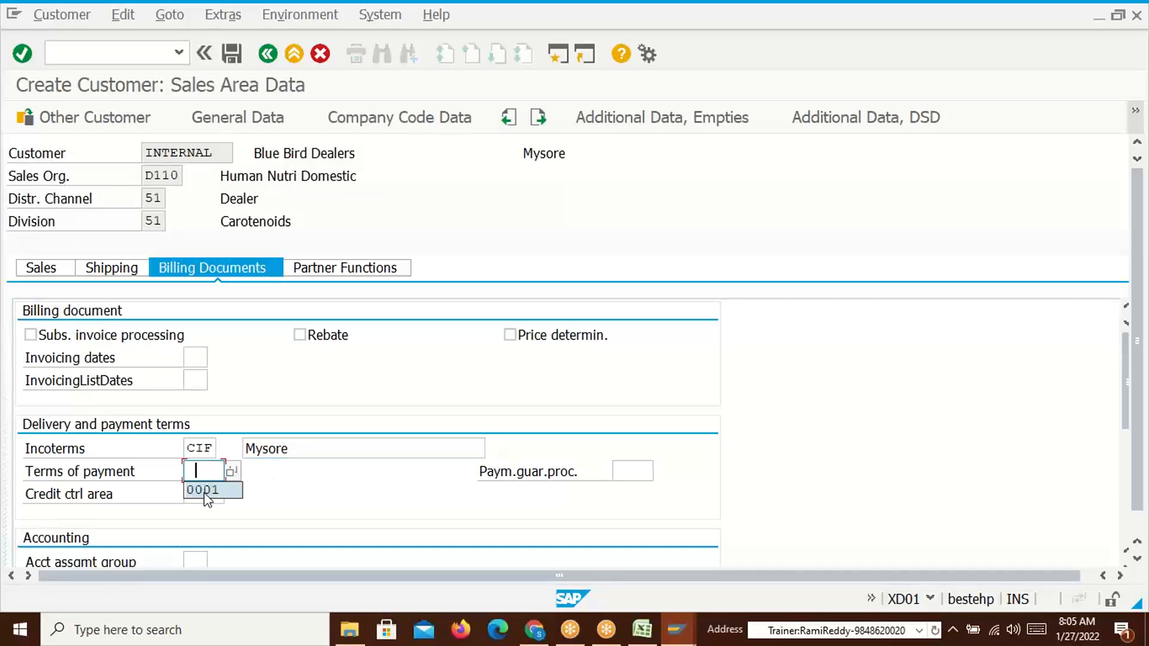
pyautogui.click(205, 494)
# Set account assignment group 01 and tax classification 1 for CGST, IGST and SGST
pyautogui.moveTo(1121, 413); pyautogui.dragTo(1130, 467)
pyautogui.click(191, 425)
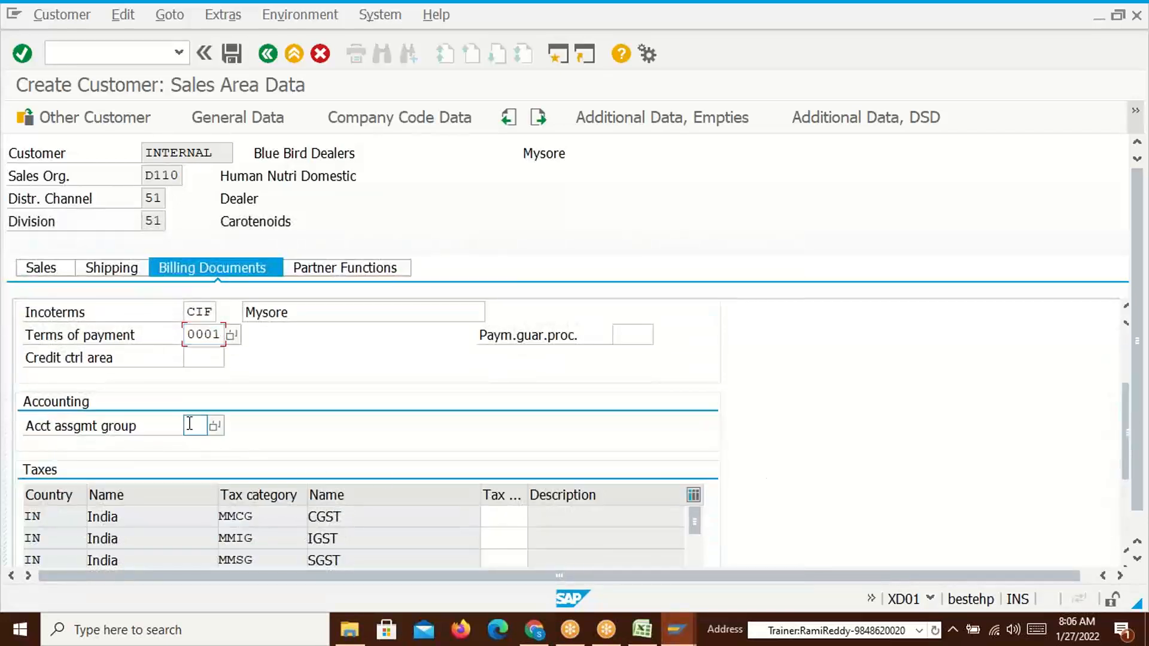
pyautogui.click(201, 446)
pyautogui.click(410, 519)
pyautogui.click(513, 519)
pyautogui.write('1')
pyautogui.click(506, 541)
pyautogui.write('1')
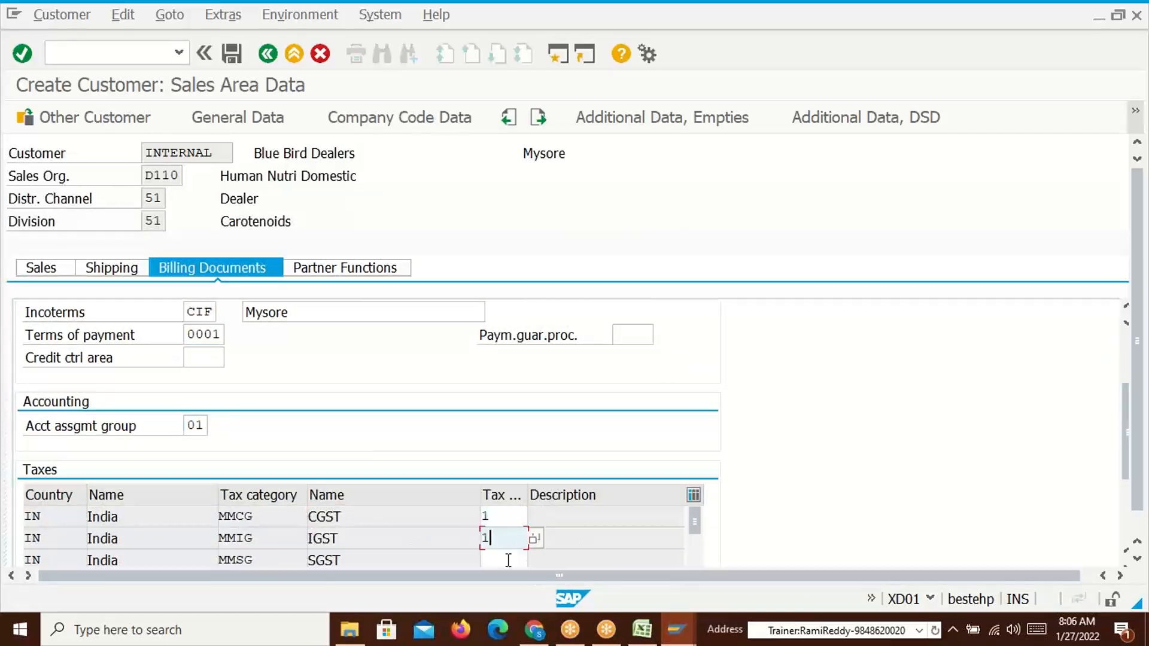
pyautogui.click(508, 560)
pyautogui.write('1')
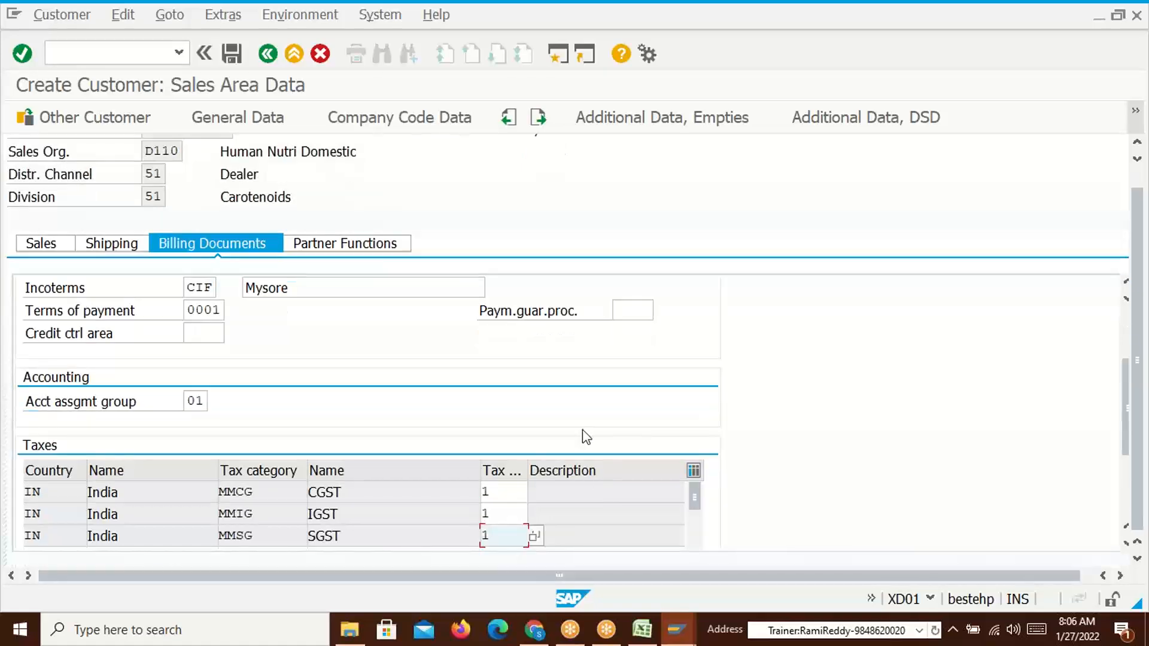
pyautogui.click(355, 244)
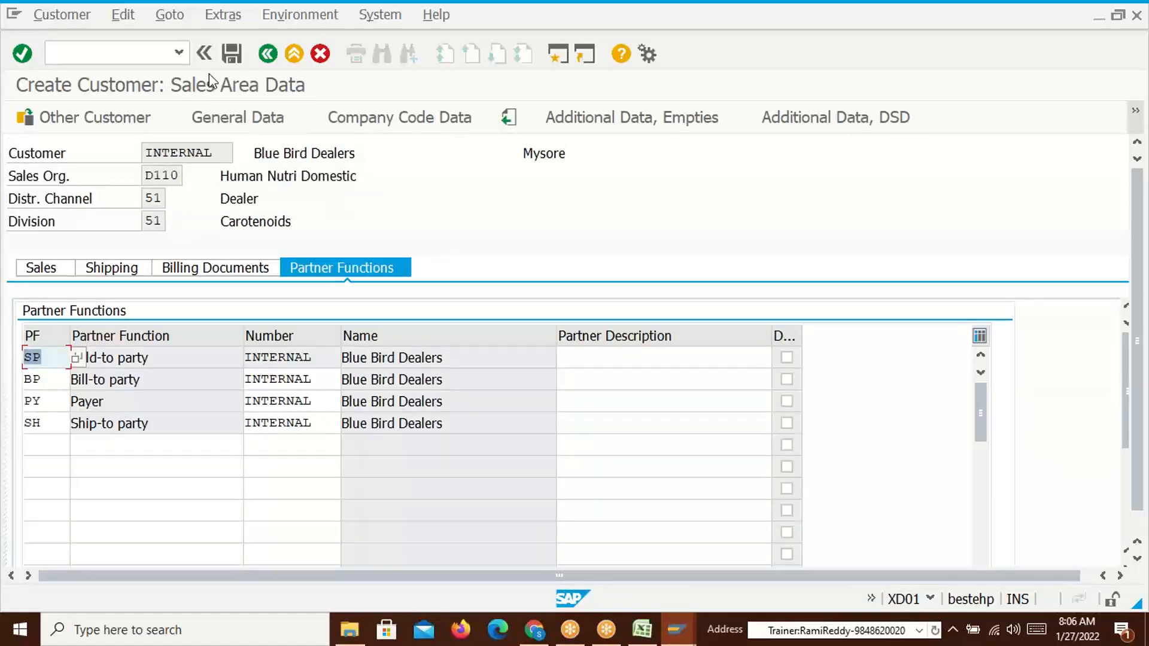
# Save Blue Bird Dealers as a new customer and close the confirmation popup
pyautogui.click(232, 54)
pyautogui.moveTo(378, 121); pyautogui.dragTo(649, 124)
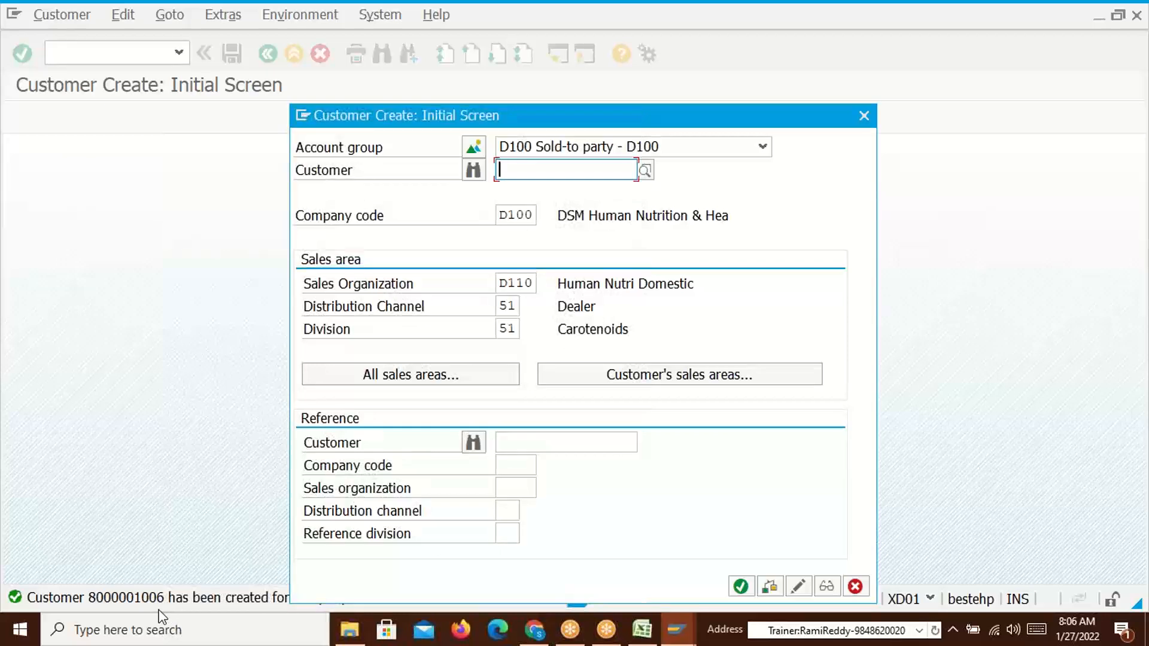
pyautogui.click(864, 115)
# Run the customer display transaction via the xd command
pyautogui.click(55, 23)
pyautogui.click(580, 179)
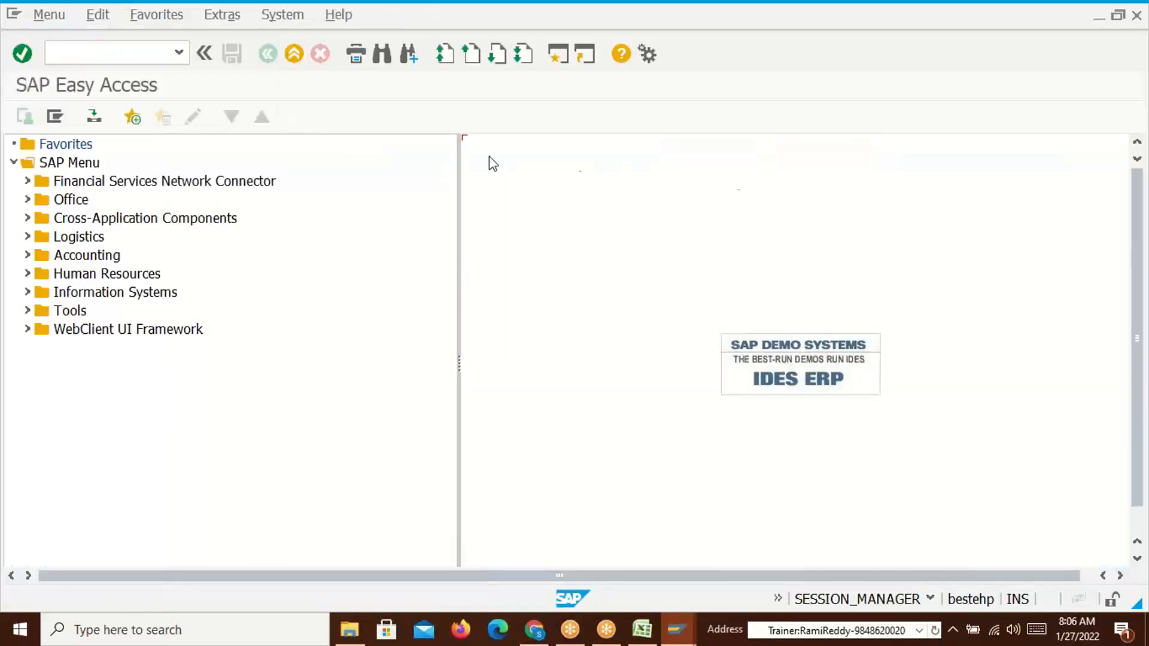
pyautogui.click(105, 51)
pyautogui.write('xd03')
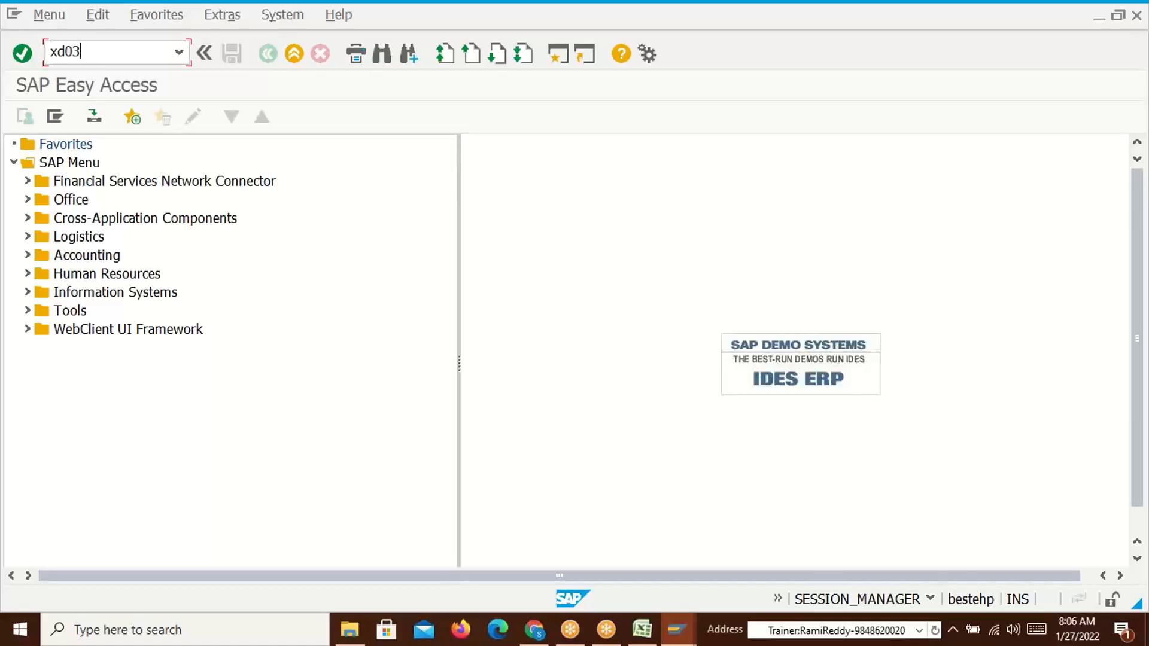
pyautogui.press('Return')
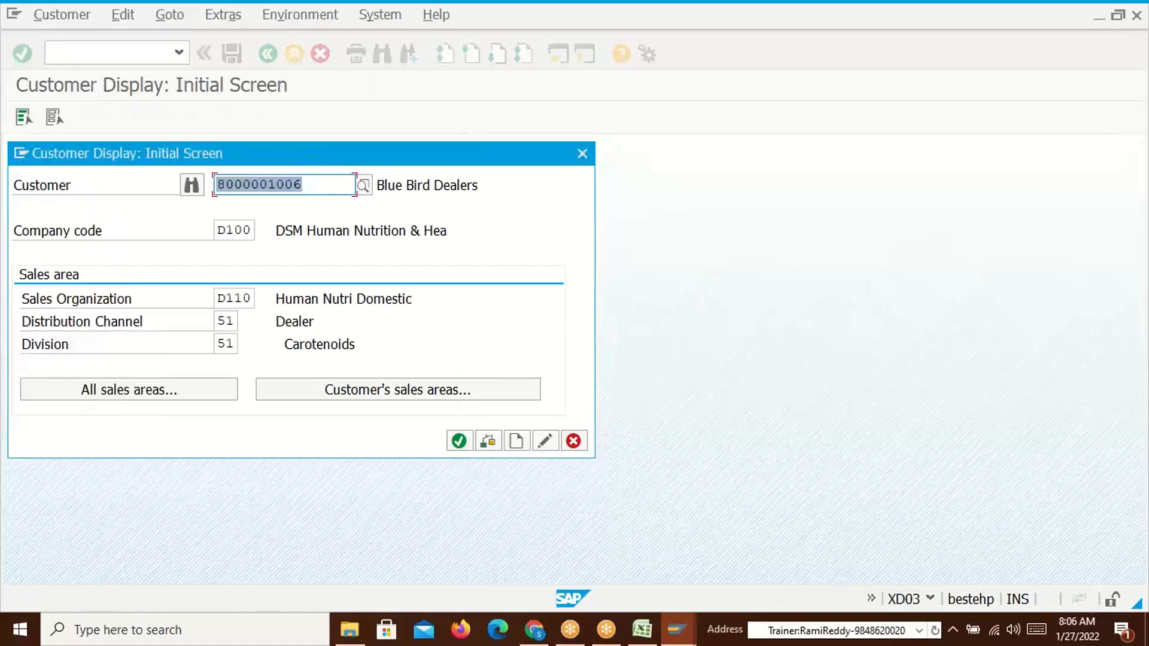
pyautogui.click(642, 630)
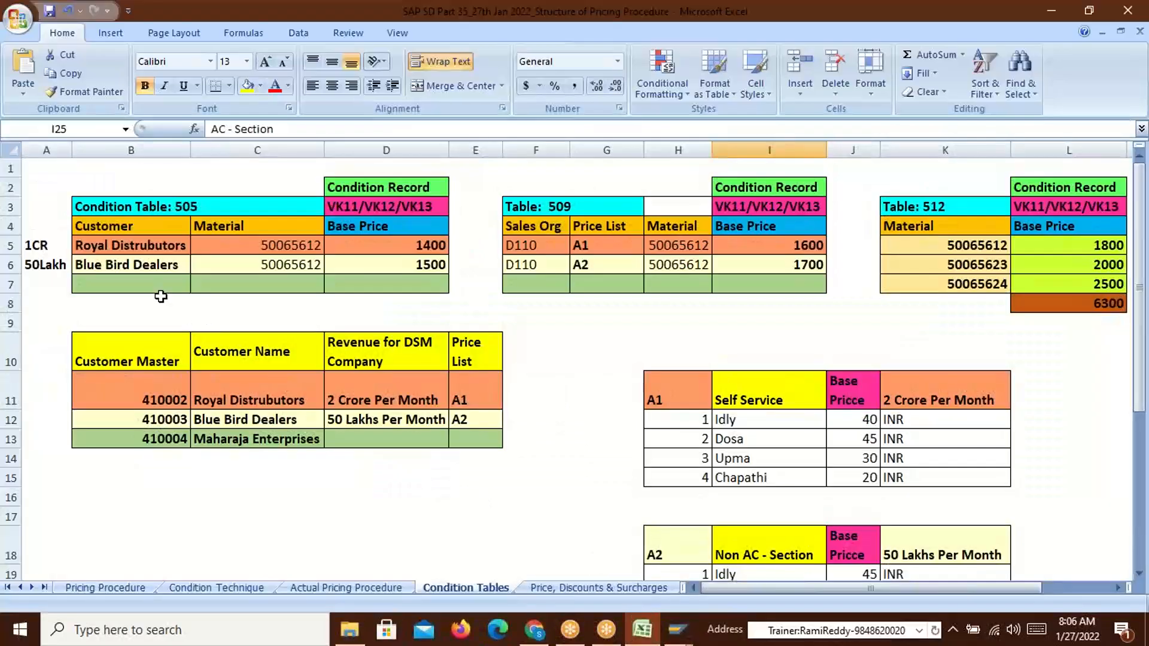
# Enter the new SAP customer number in cells B11 and B12 of the Customer Master table
pyautogui.click(280, 265)
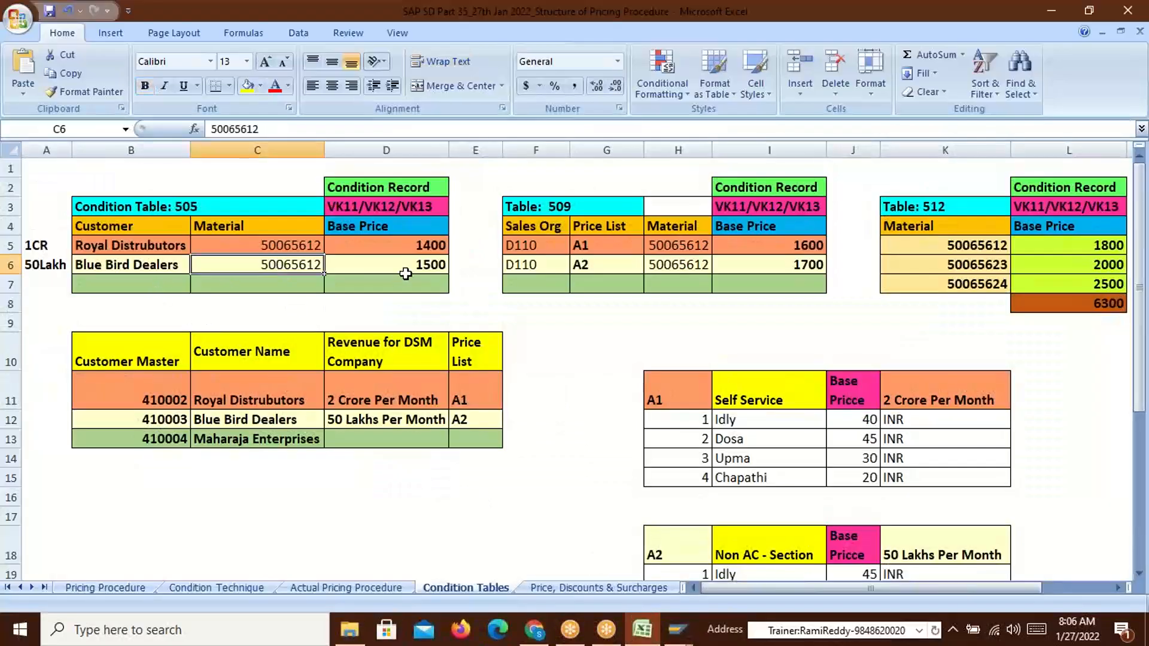
pyautogui.click(122, 247)
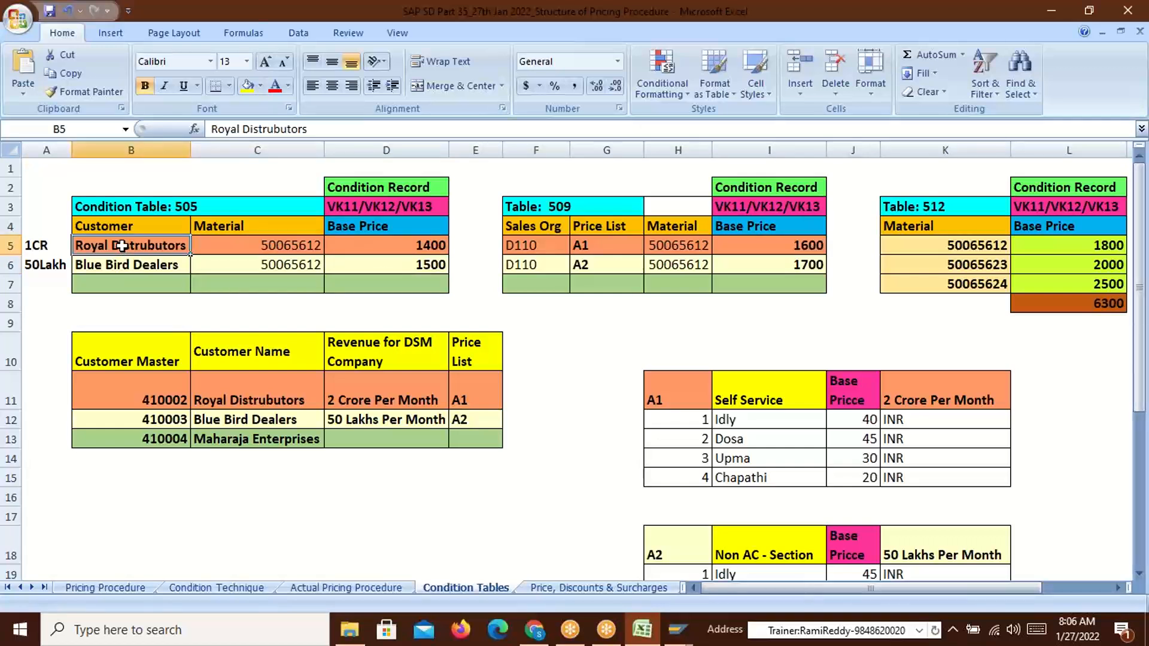
pyautogui.click(142, 400)
pyautogui.write('8000001006')
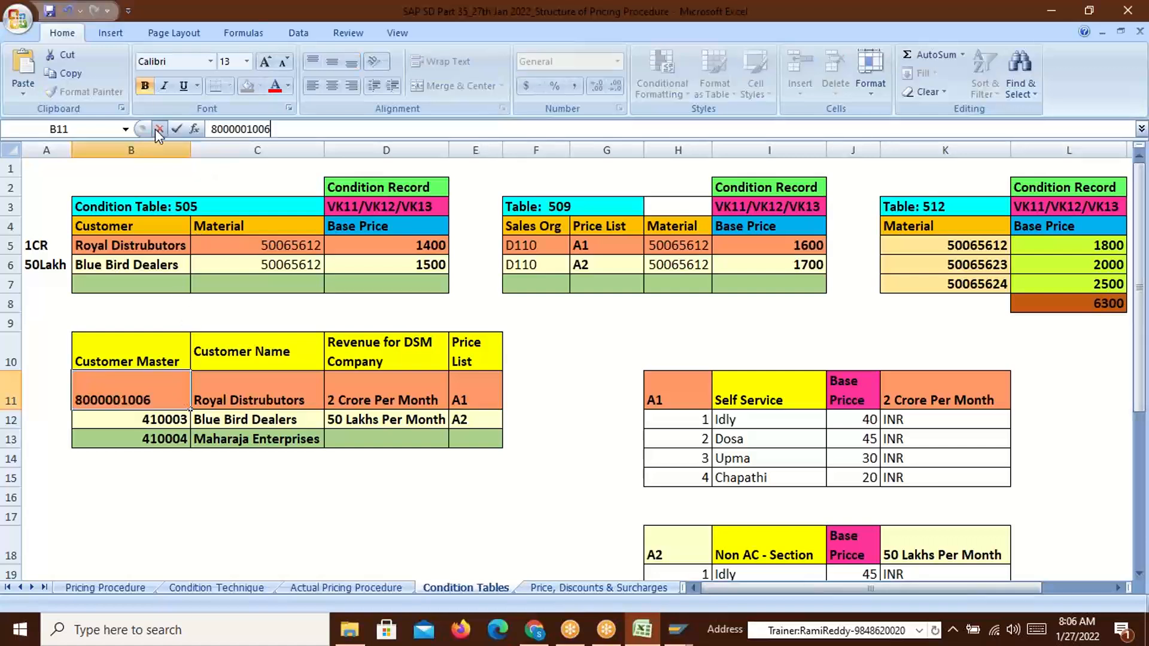
pyautogui.click(188, 426)
pyautogui.doubleClick(228, 129)
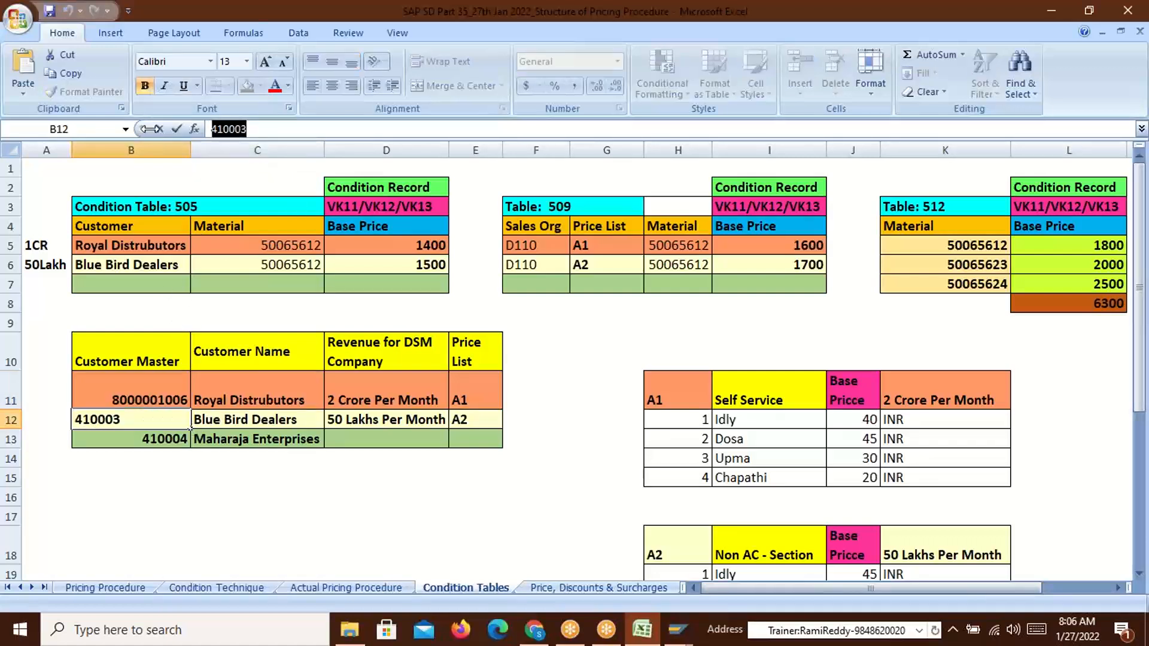
pyautogui.write('8000001006')
pyautogui.press('Return')
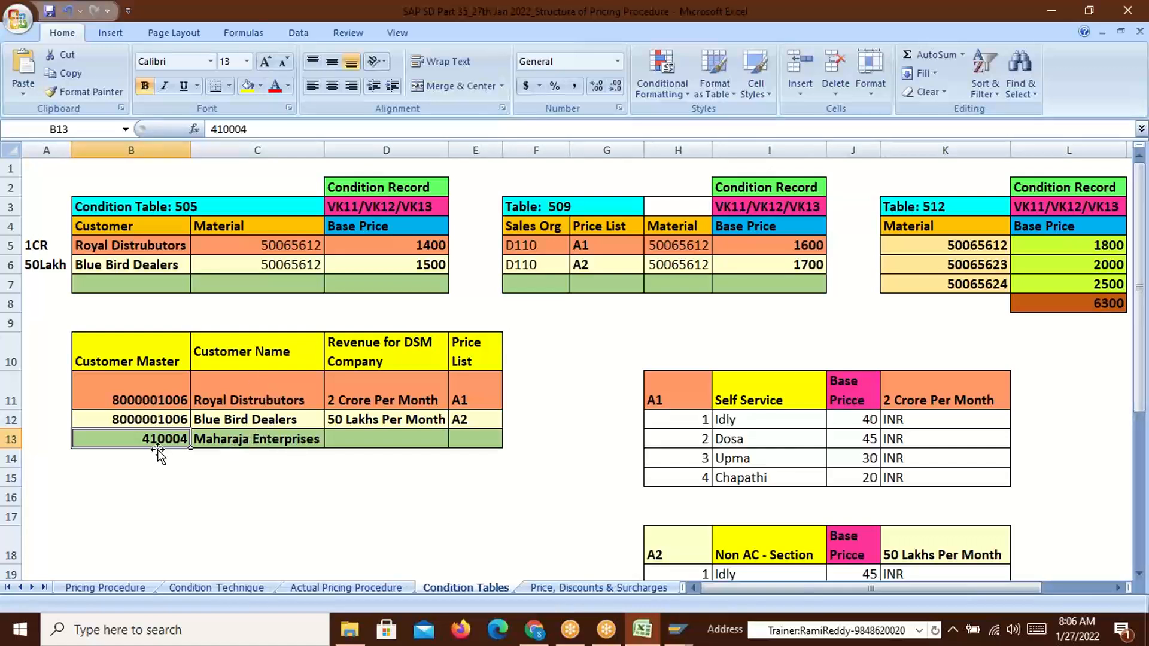
# Back in SAP, start customer creation with /nxd01
pyautogui.hotkey('alt', 'Tab')
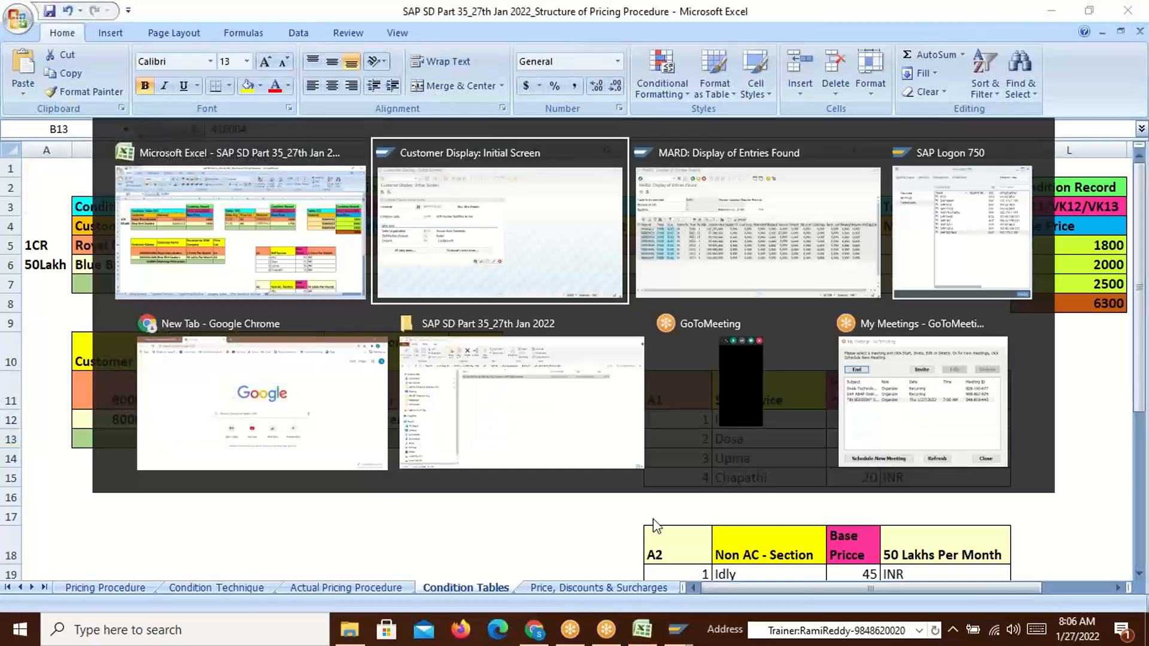
pyautogui.click(573, 441)
pyautogui.click(120, 52)
pyautogui.write('/nxd01')
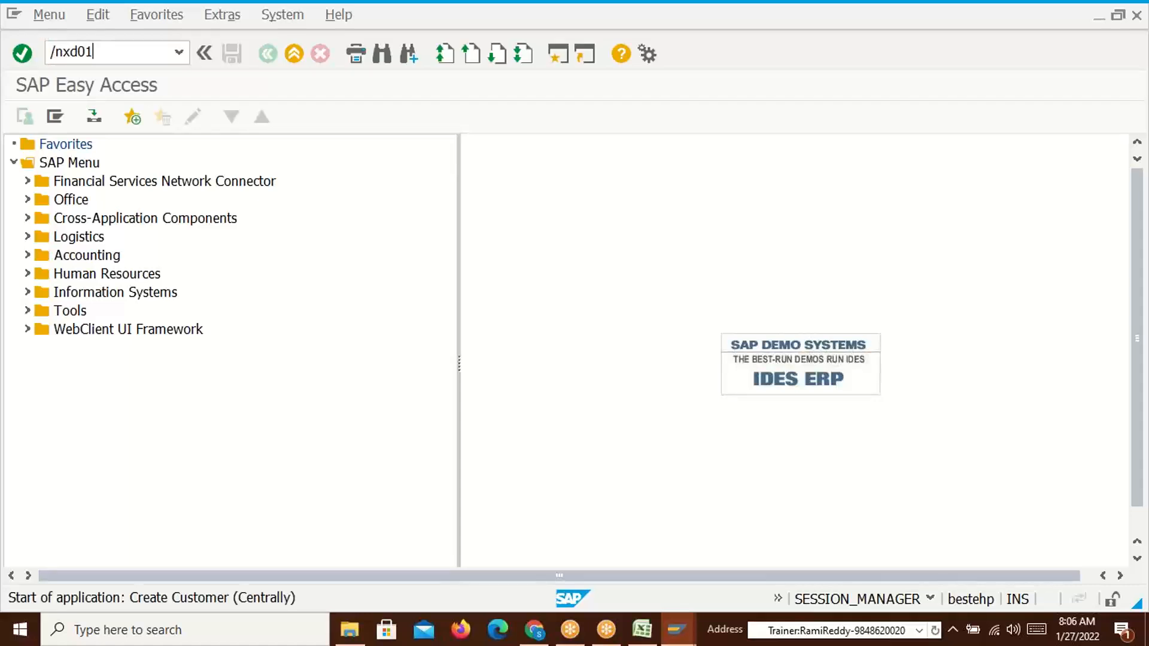
pyautogui.press('Return')
pyautogui.press('Return')
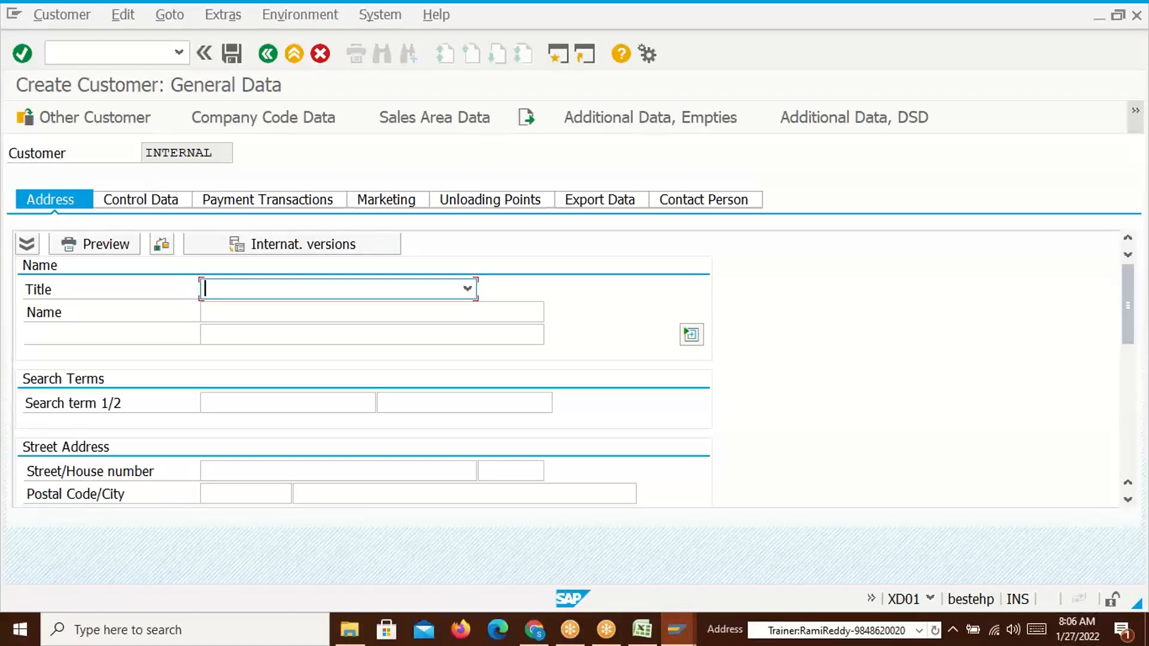
pyautogui.click(120, 53)
pyautogui.write('/n')
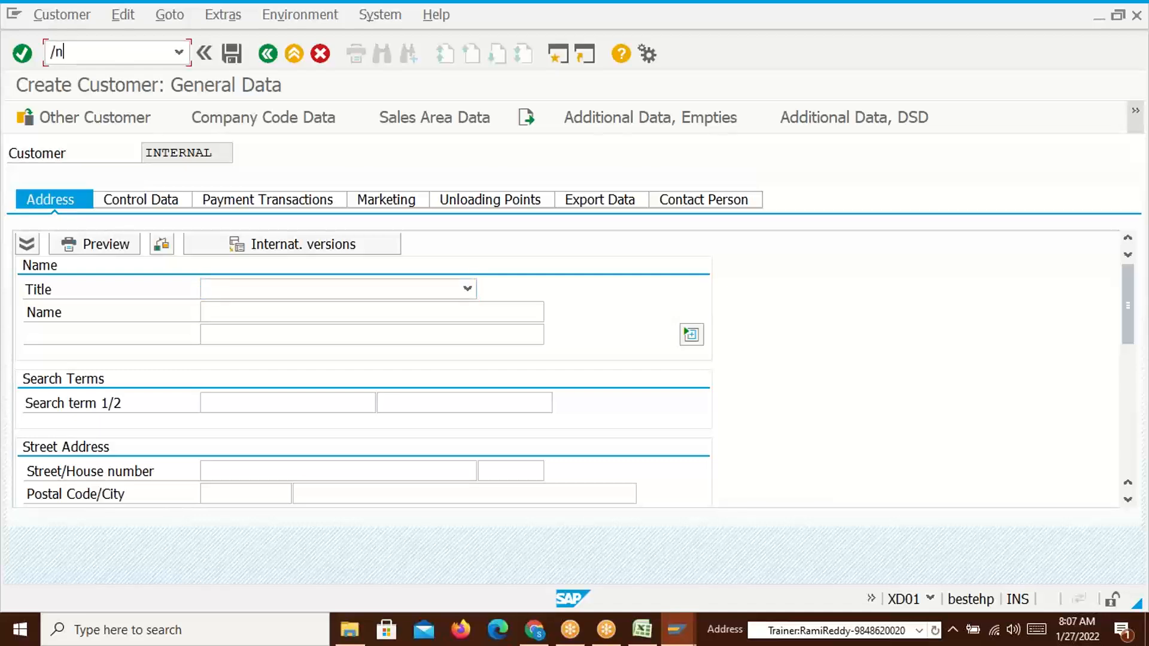
pyautogui.write('xd01')
pyautogui.press('Return')
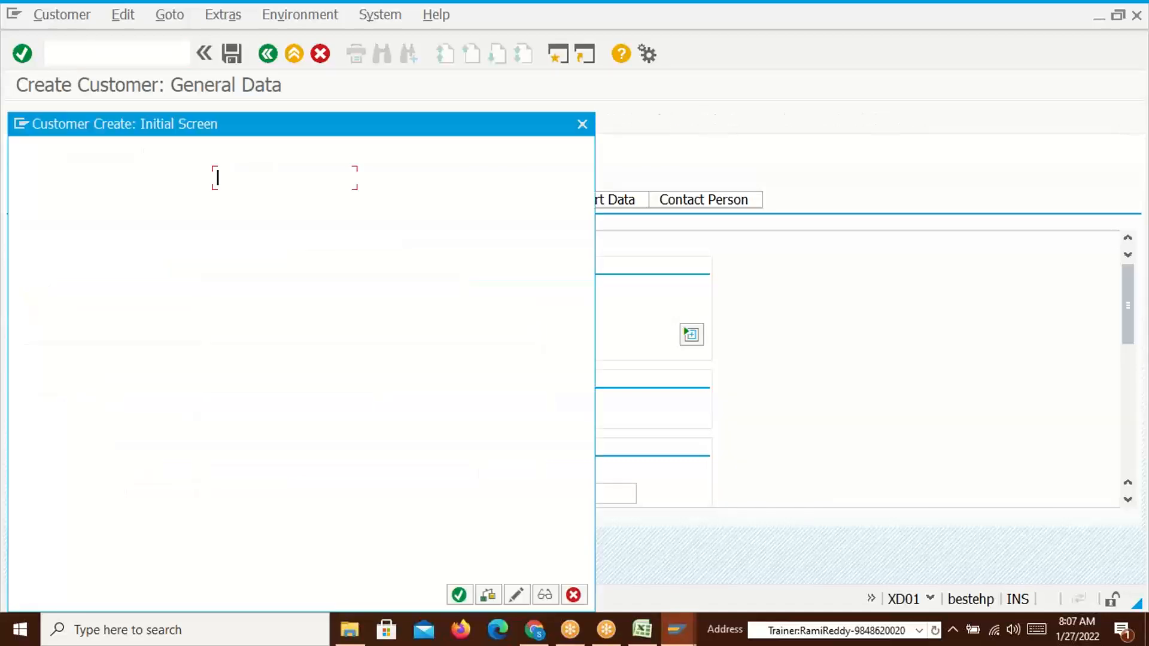
# Replace the distribution channel with 52 Exports from the channel list
pyautogui.click(232, 315)
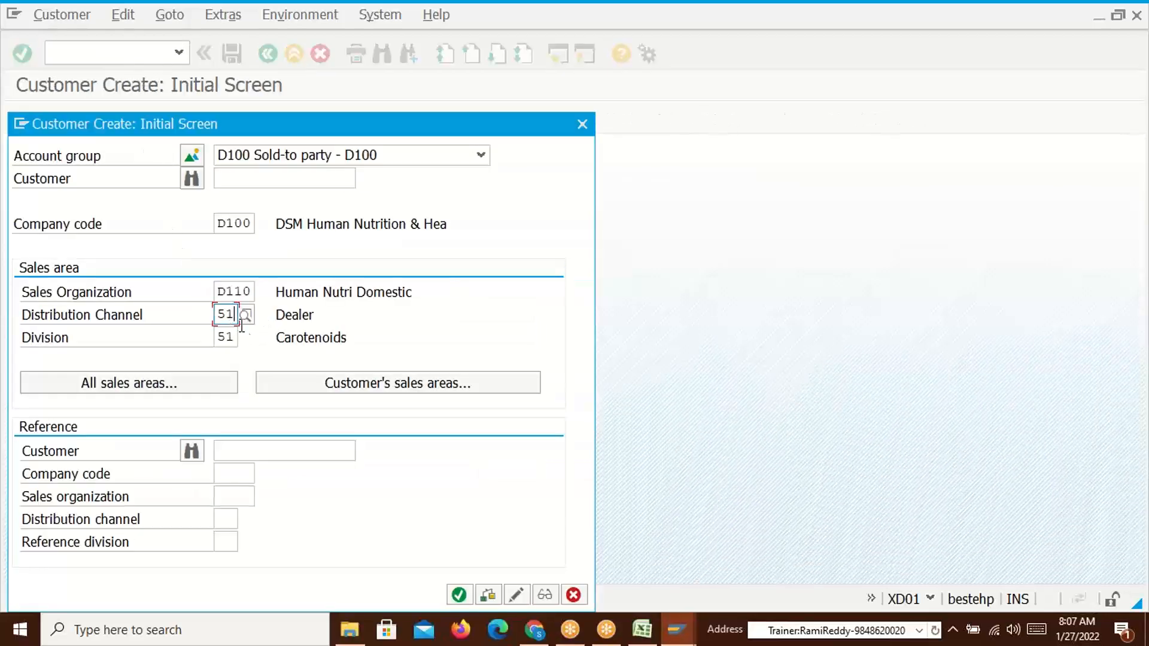
pyautogui.press('BackSpace')
pyautogui.press('BackSpace')
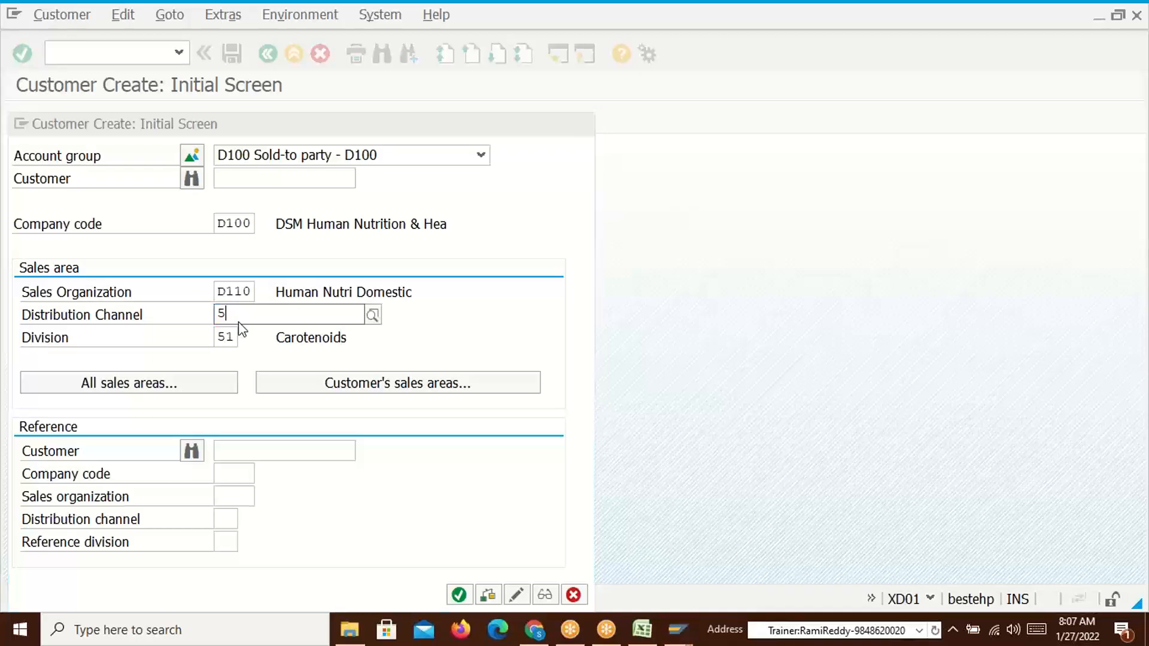
pyautogui.click(244, 315)
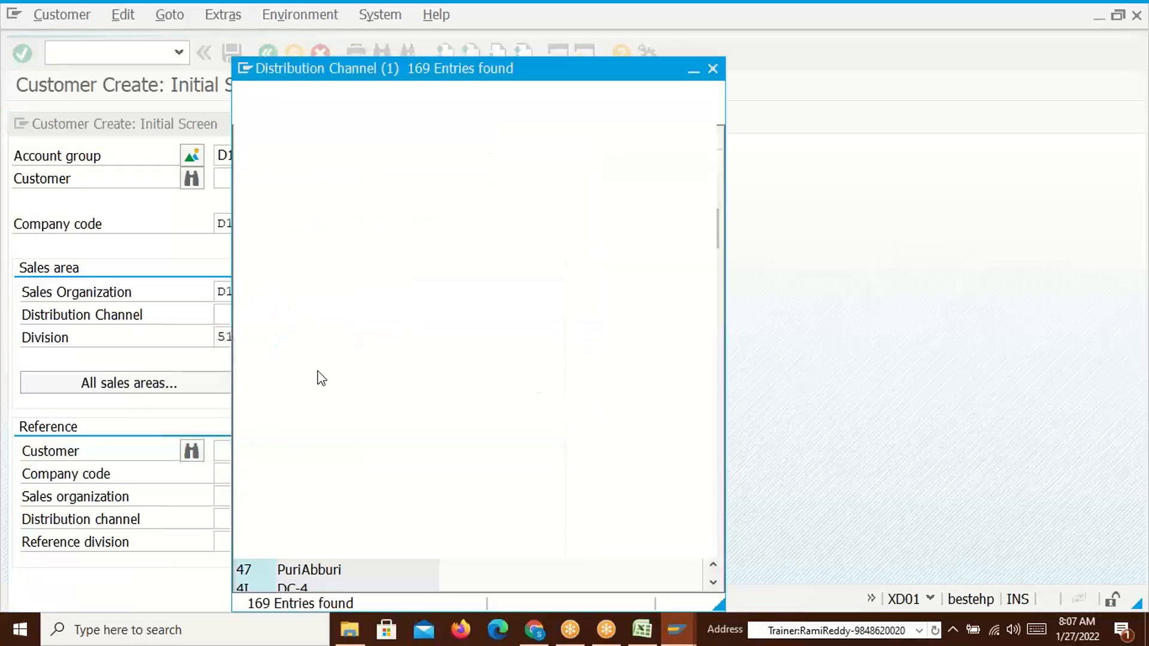
pyautogui.scroll(-20, 380, 441)
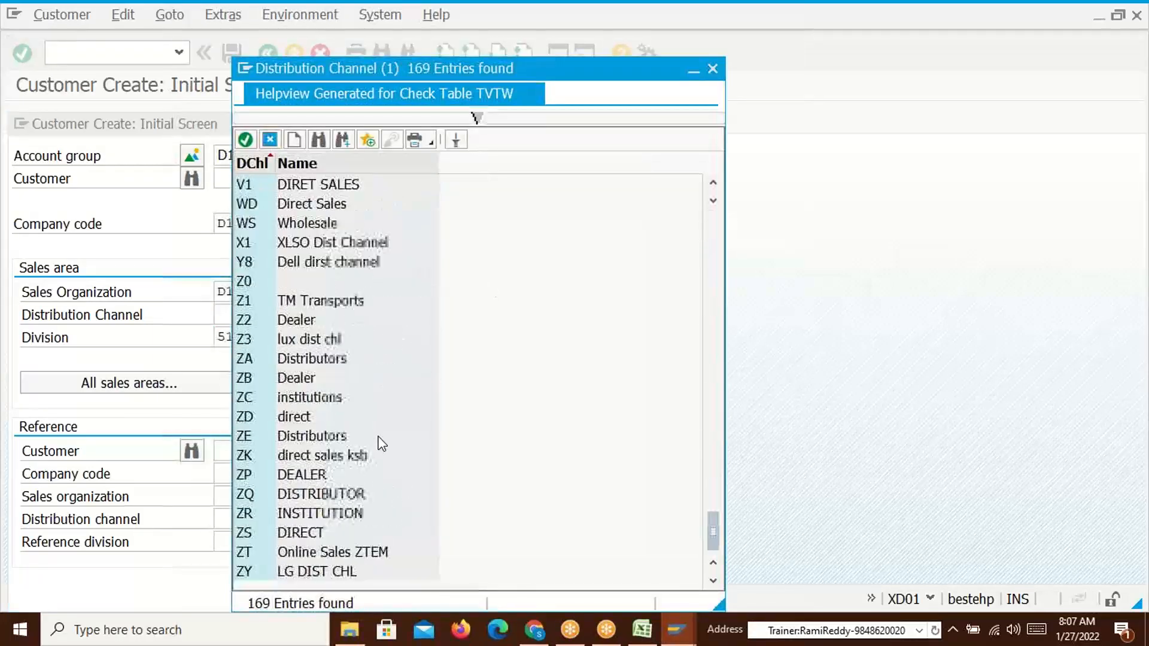
pyautogui.scroll(20, 380, 438)
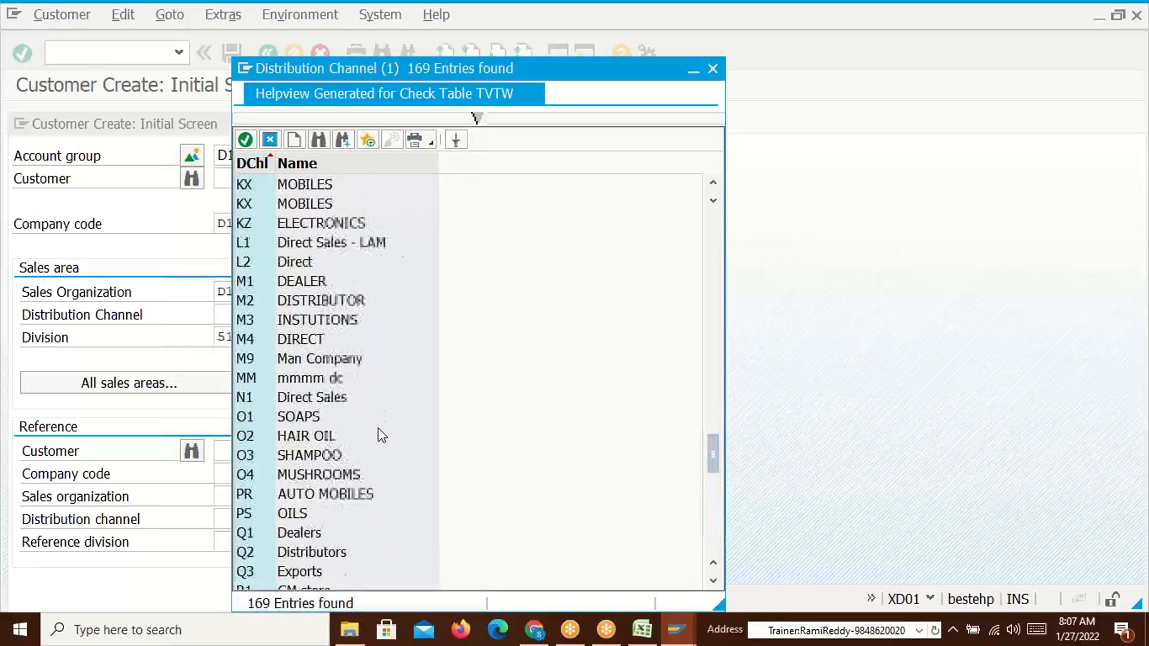
pyautogui.scroll(-1, 375, 333)
pyautogui.scroll(11, 375, 334)
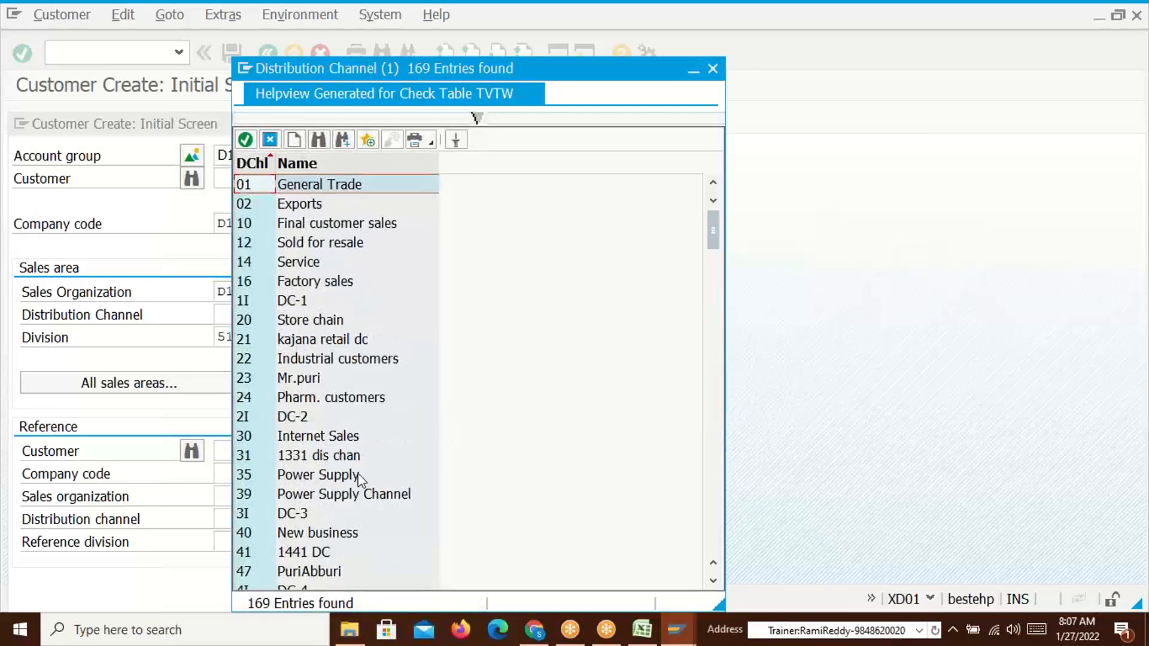
pyautogui.click(301, 534)
pyautogui.click(713, 581)
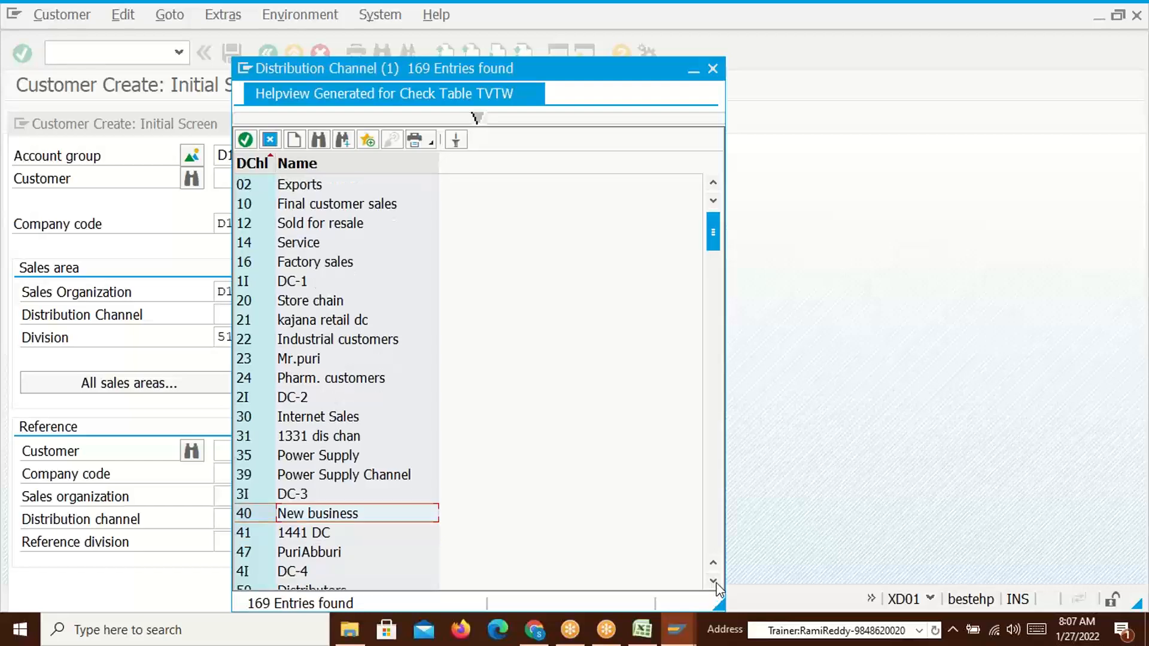
pyautogui.click(714, 581)
pyautogui.click(297, 496)
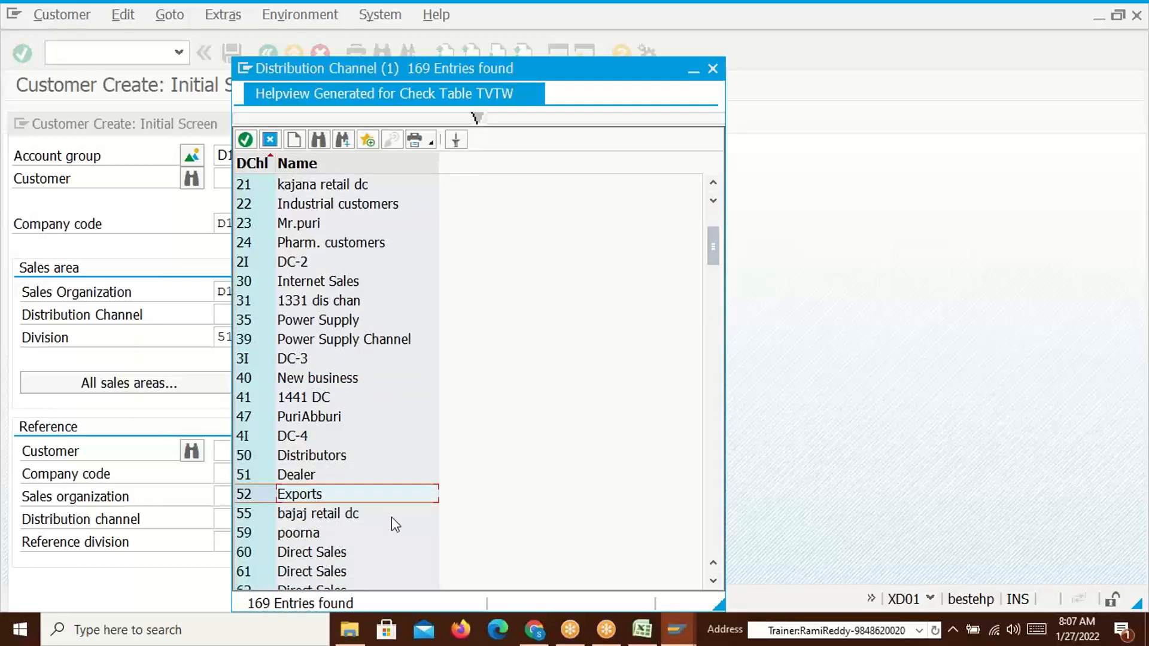
pyautogui.doubleClick(282, 494)
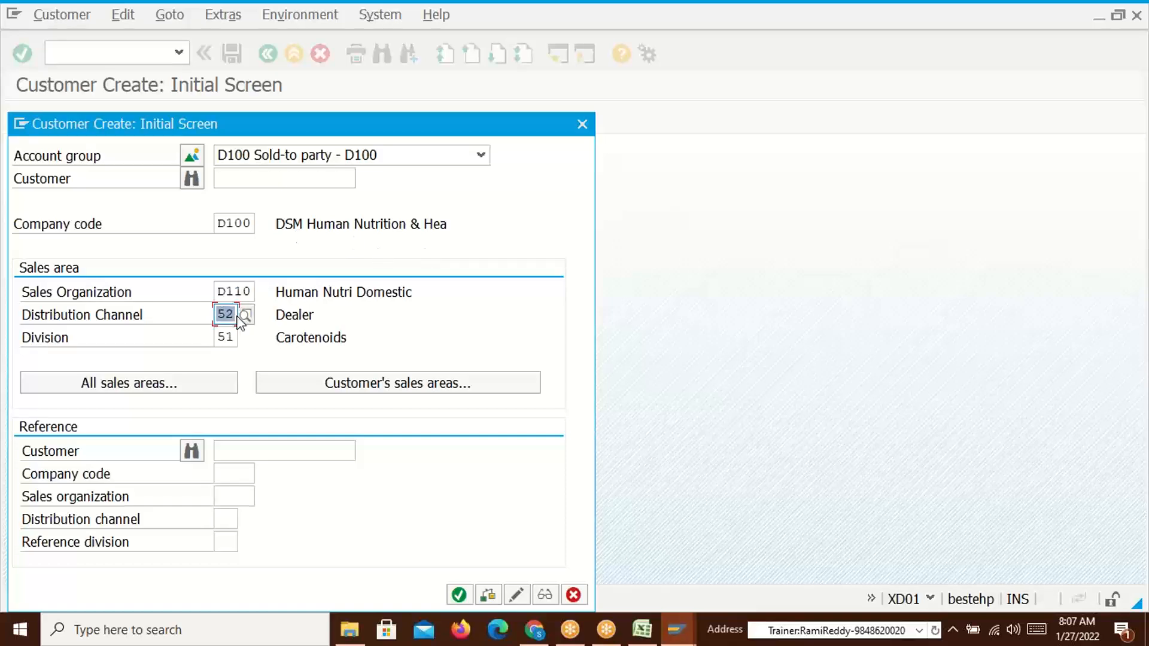
# Dismiss the undefined sales area error and change the distribution channel to 51 Dealer
pyautogui.click(459, 594)
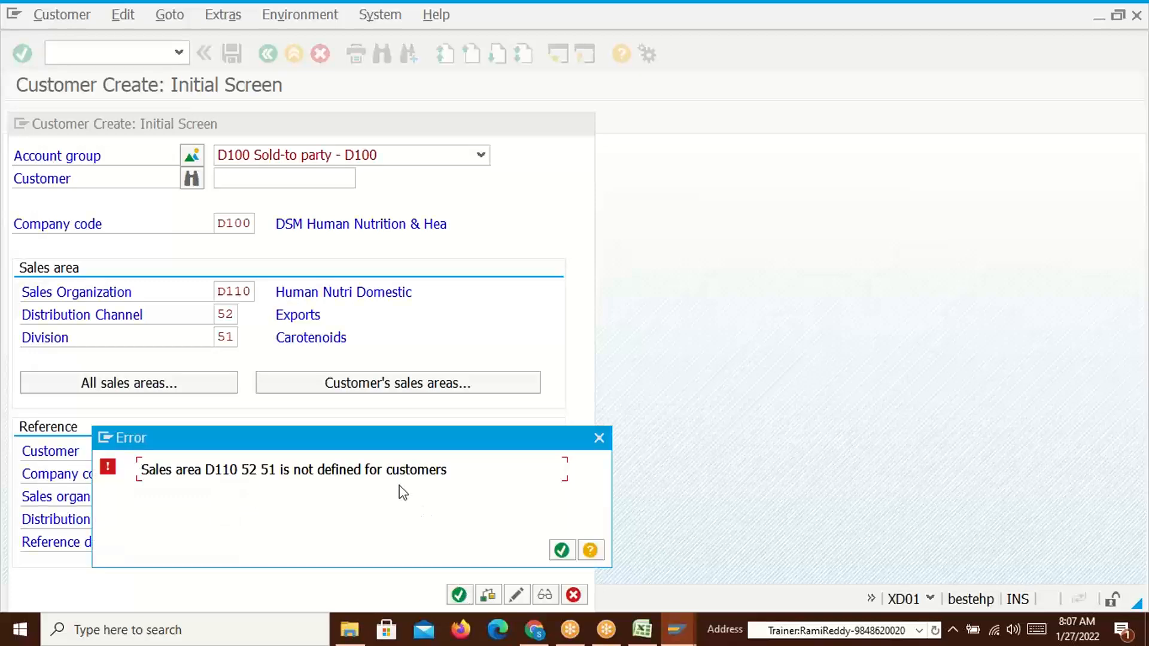
pyautogui.click(562, 551)
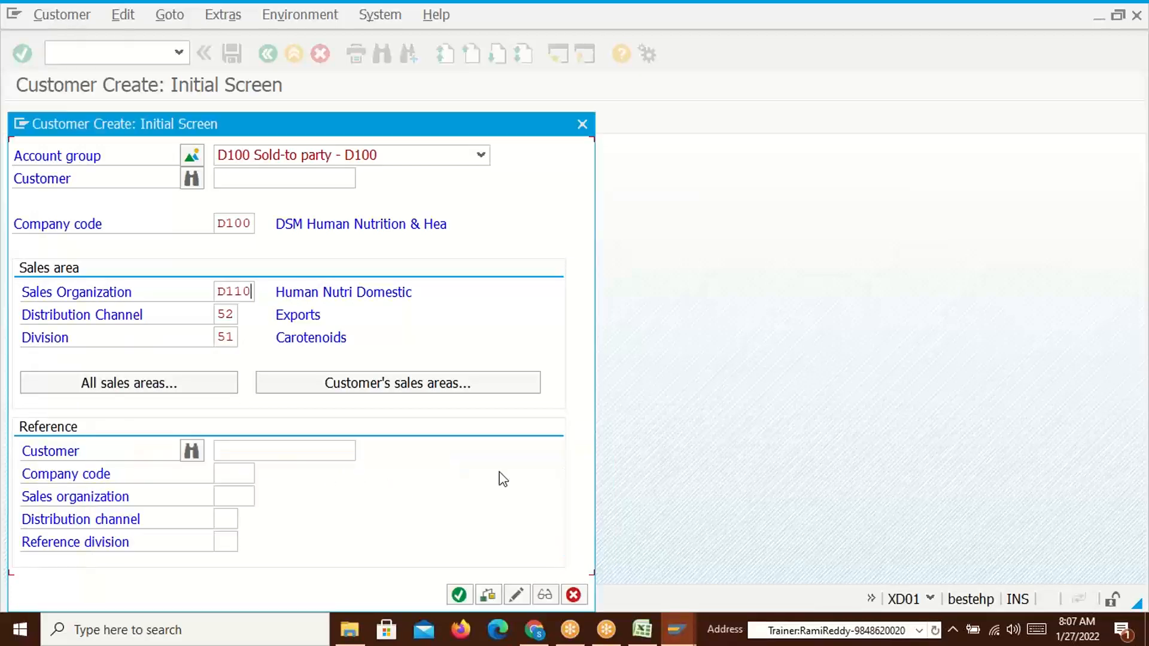
pyautogui.click(234, 318)
pyautogui.press('BackSpace')
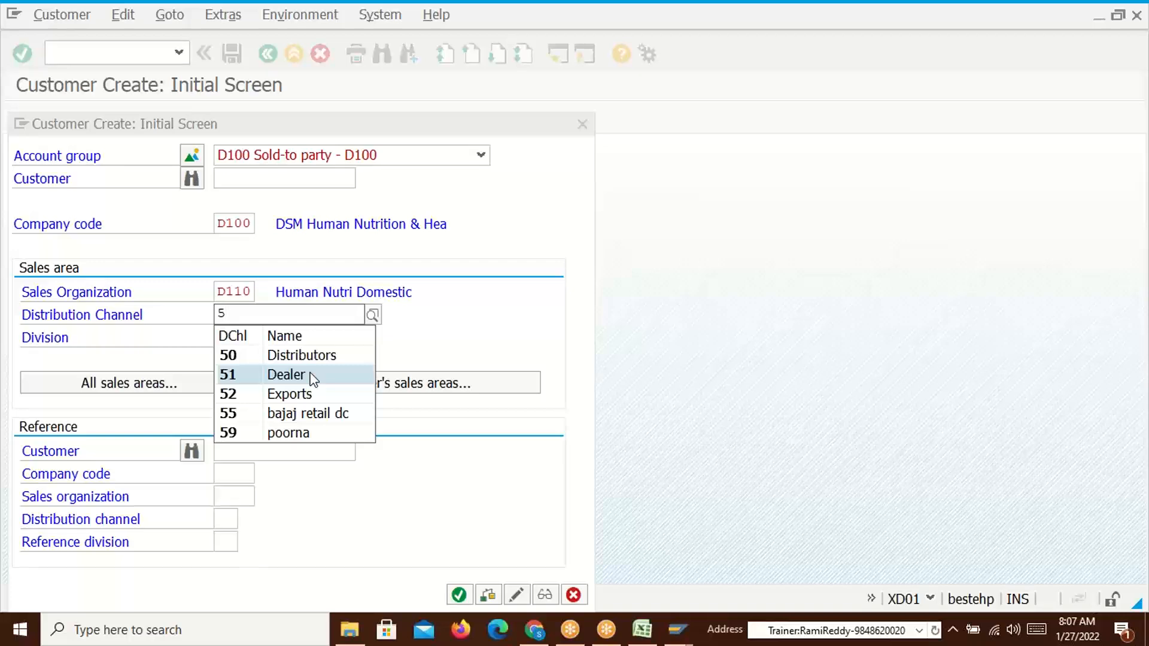
pyautogui.click(312, 378)
pyautogui.press('Return')
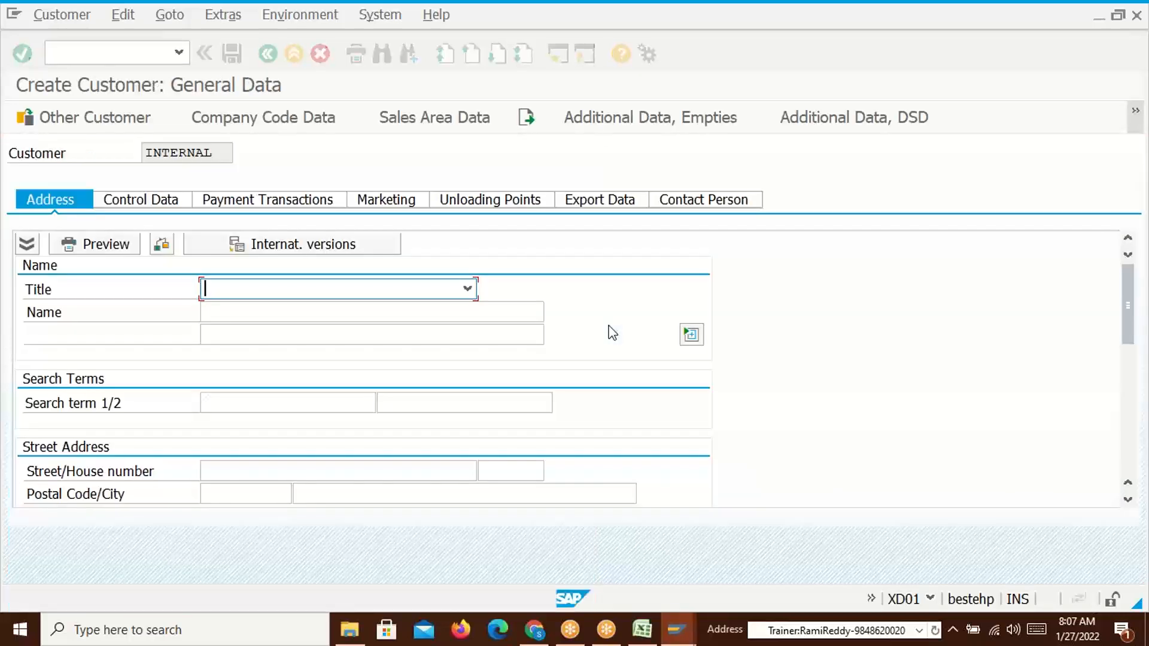
# Copy Maharaja Enterprises from Excel and paste it as the customer name
pyautogui.click(300, 303)
pyautogui.click(305, 309)
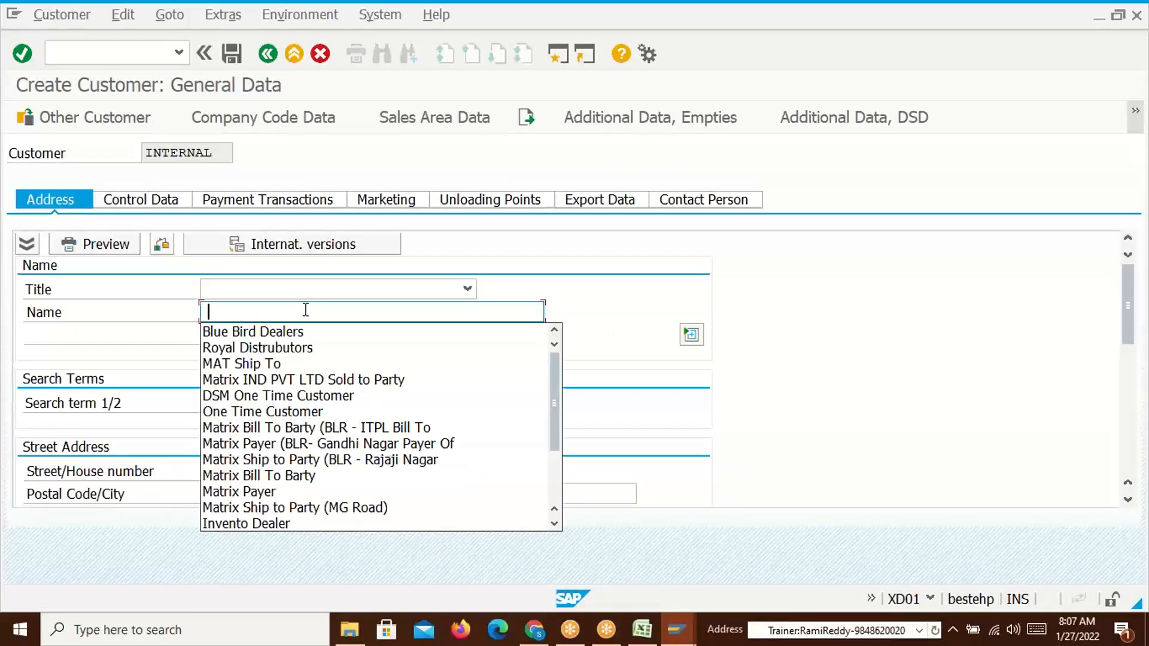
pyautogui.hotkey('alt', 'Tab')
pyautogui.click(251, 442)
pyautogui.hotkey('ctrl', 'c')
pyautogui.hotkey('alt', 'Tab')
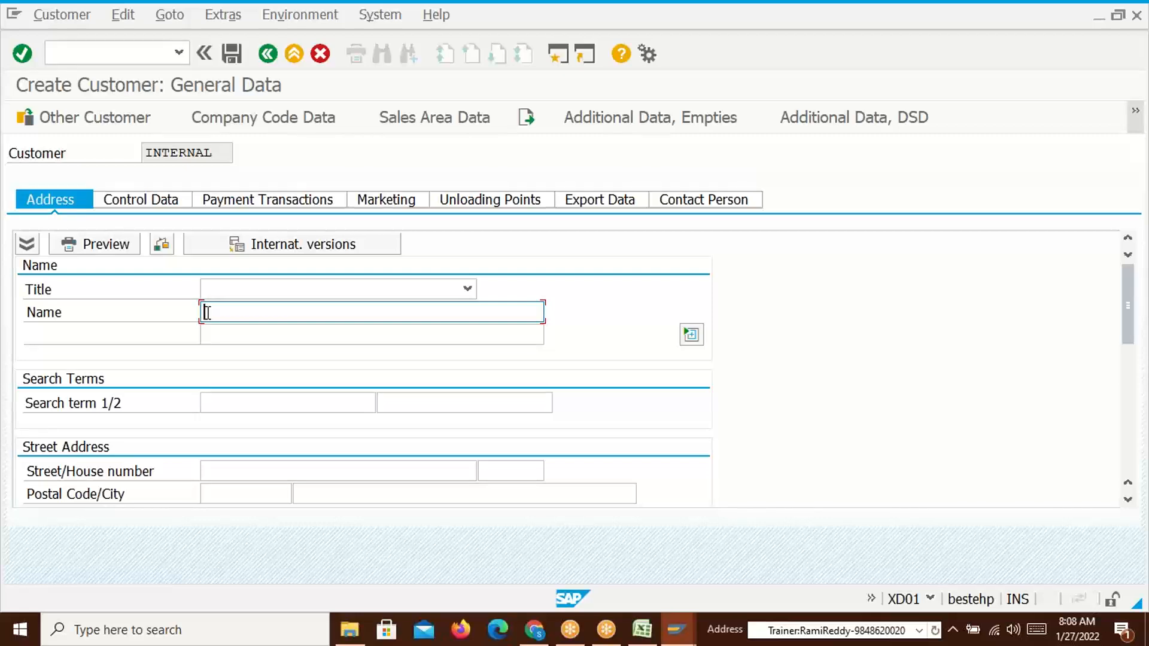
pyautogui.hotkey('ctrl', 'v')
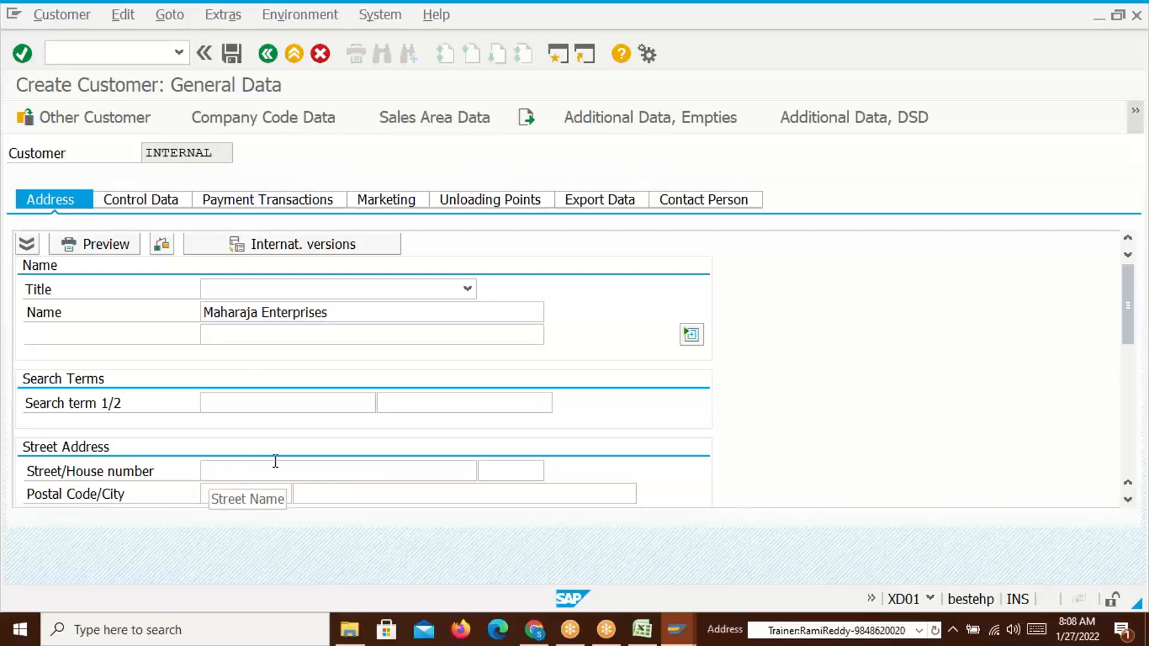
# Enter street Gandhi Road, the house number, postal code and city Vizag
pyautogui.click(238, 470)
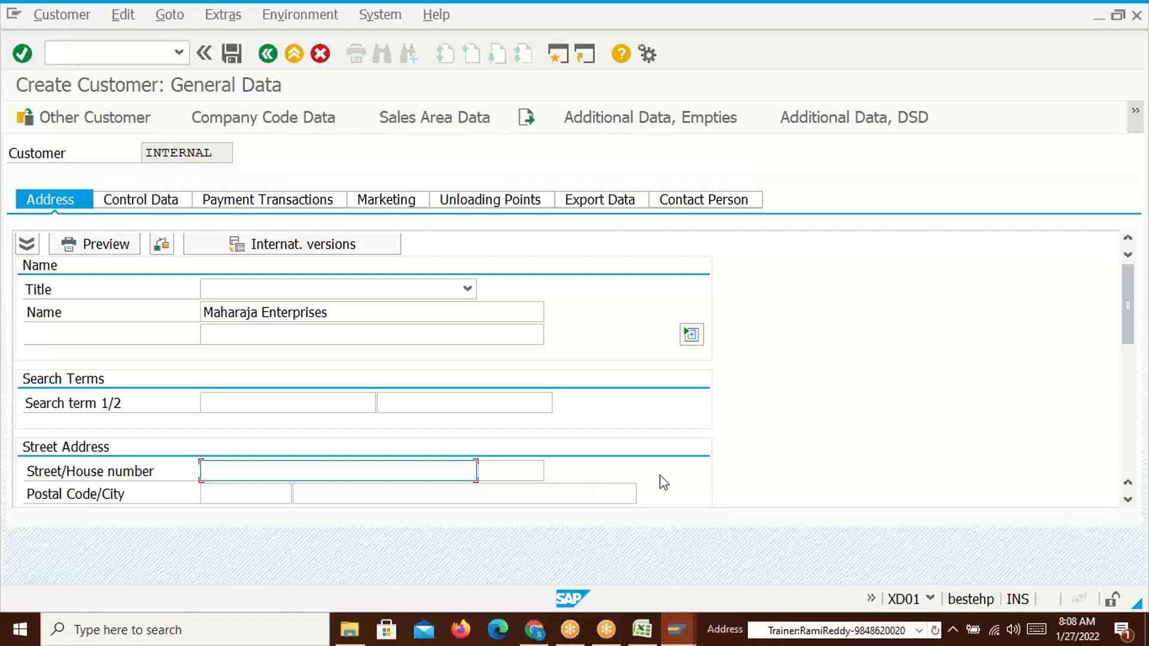
pyautogui.press('Tab')
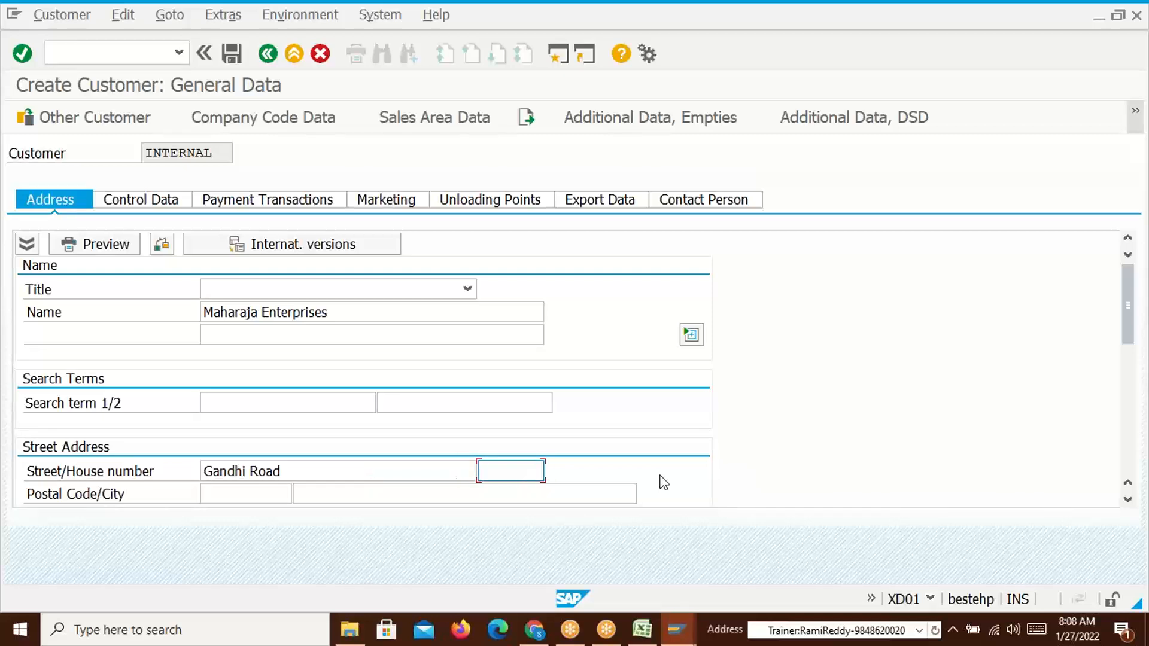
pyautogui.click(501, 490)
pyautogui.click(271, 500)
pyautogui.click(239, 425)
pyautogui.click(352, 492)
pyautogui.write('Vizag')
pyautogui.moveTo(1128, 304); pyautogui.dragTo(1128, 389)
# Set country IN and region 01 Andra Pradesh
pyautogui.click(214, 245)
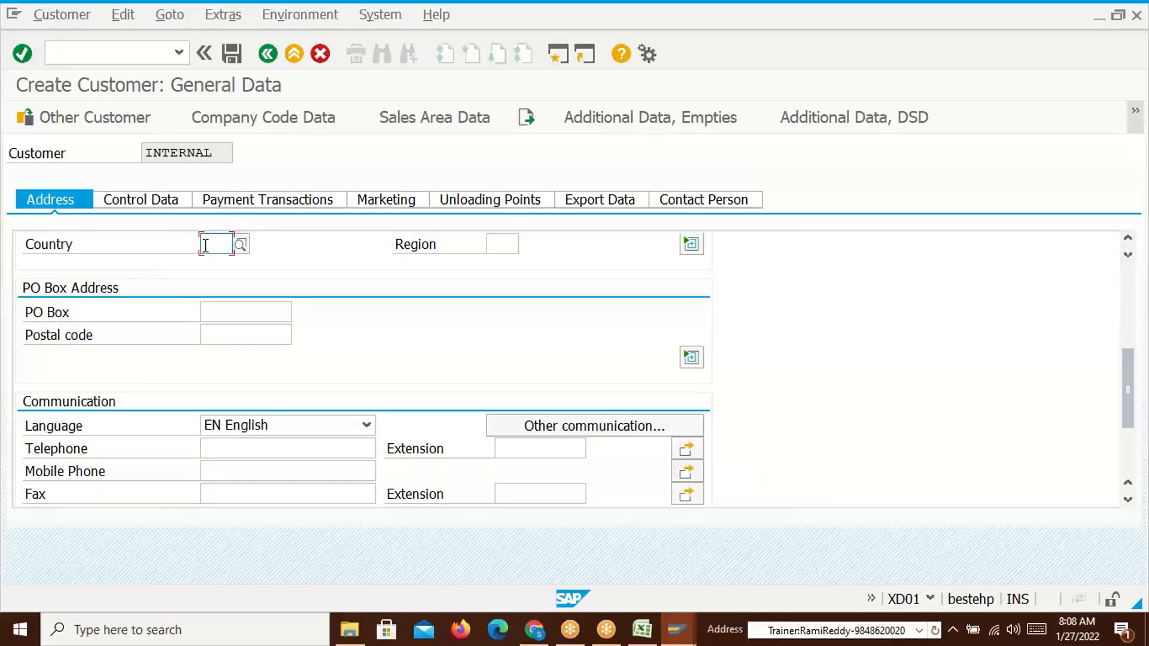
pyautogui.click(231, 264)
pyautogui.click(508, 246)
pyautogui.click(527, 244)
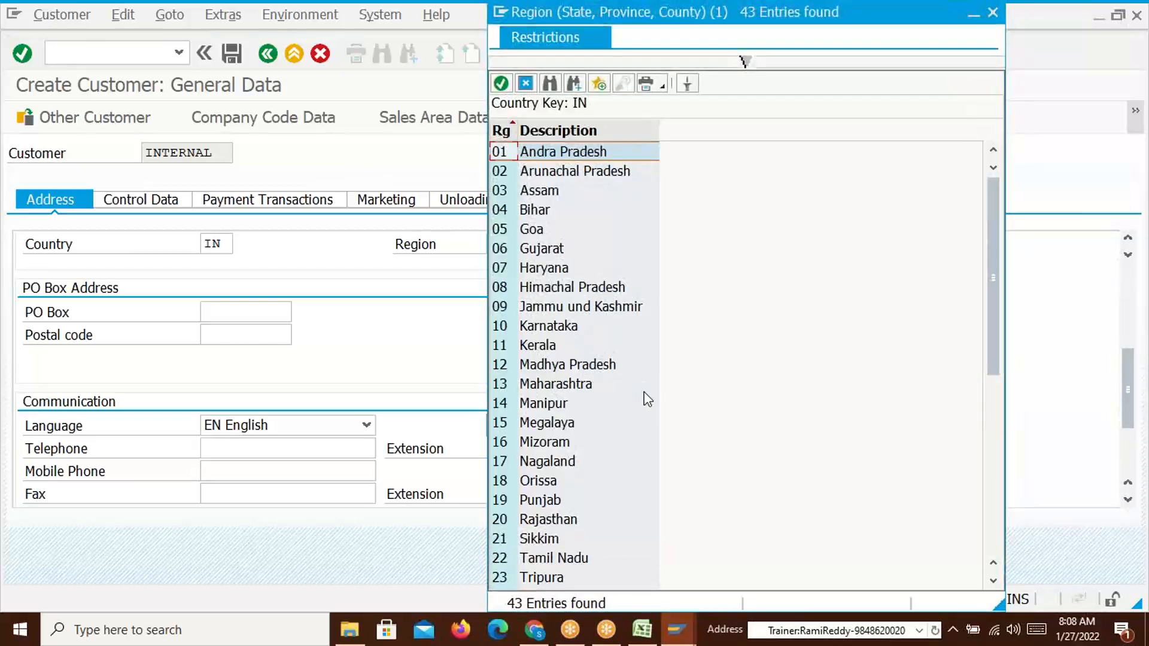
pyautogui.doubleClick(569, 157)
pyautogui.click(217, 119)
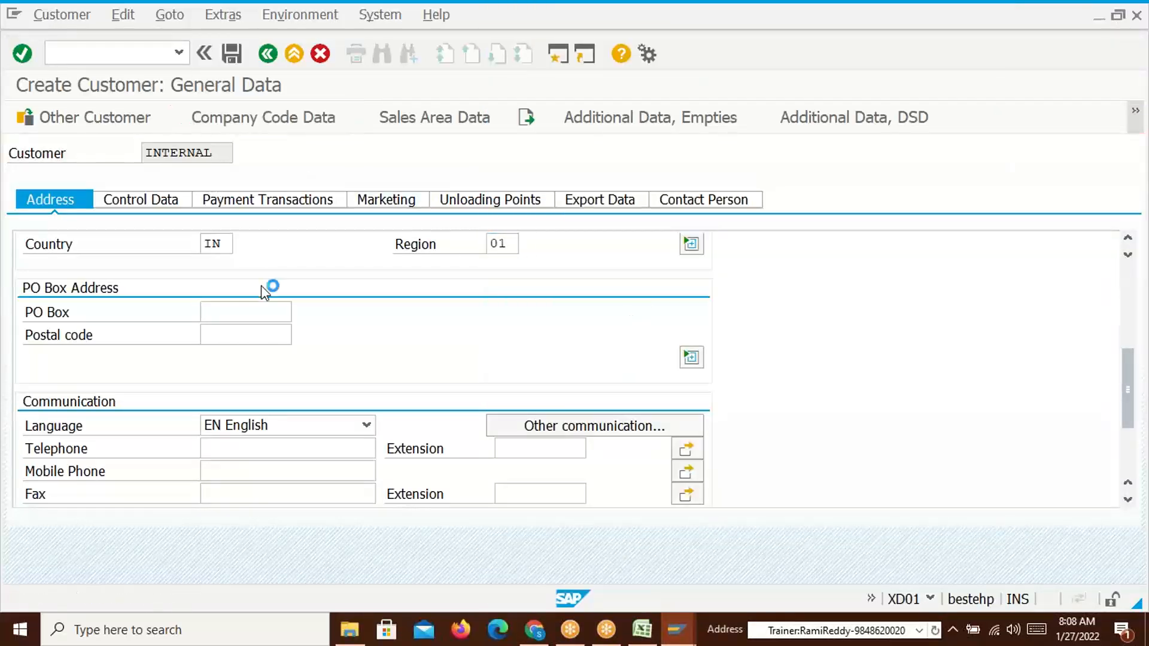
pyautogui.click(221, 287)
# Set the shipping condition to 01 in the sales area data
pyautogui.click(358, 127)
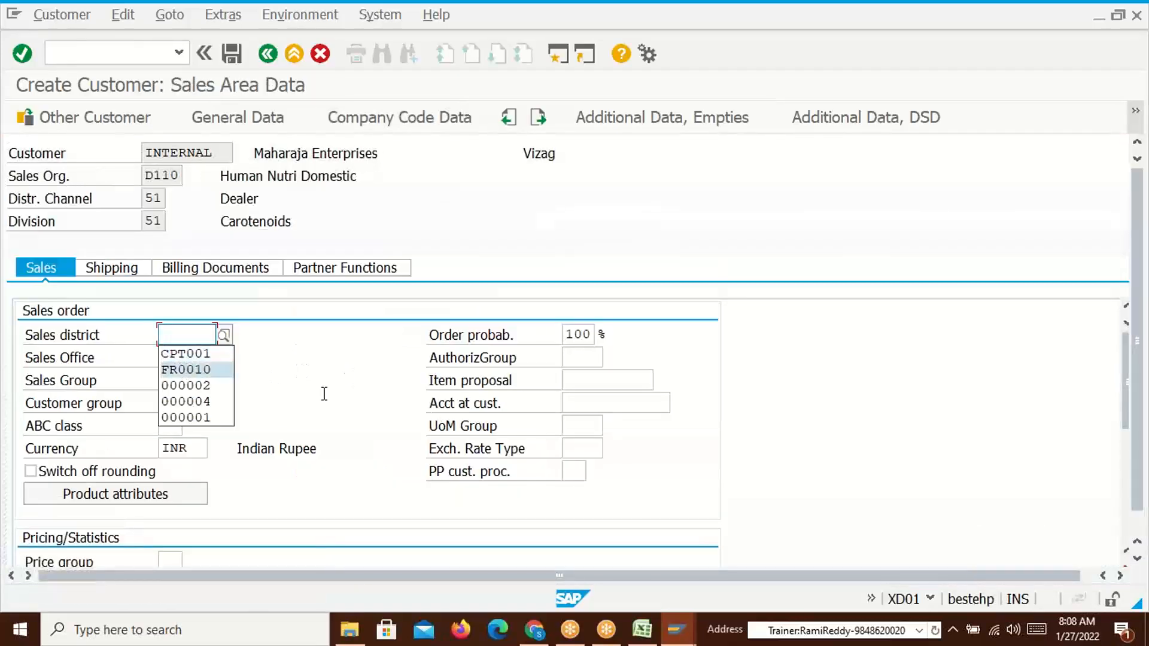
pyautogui.click(115, 270)
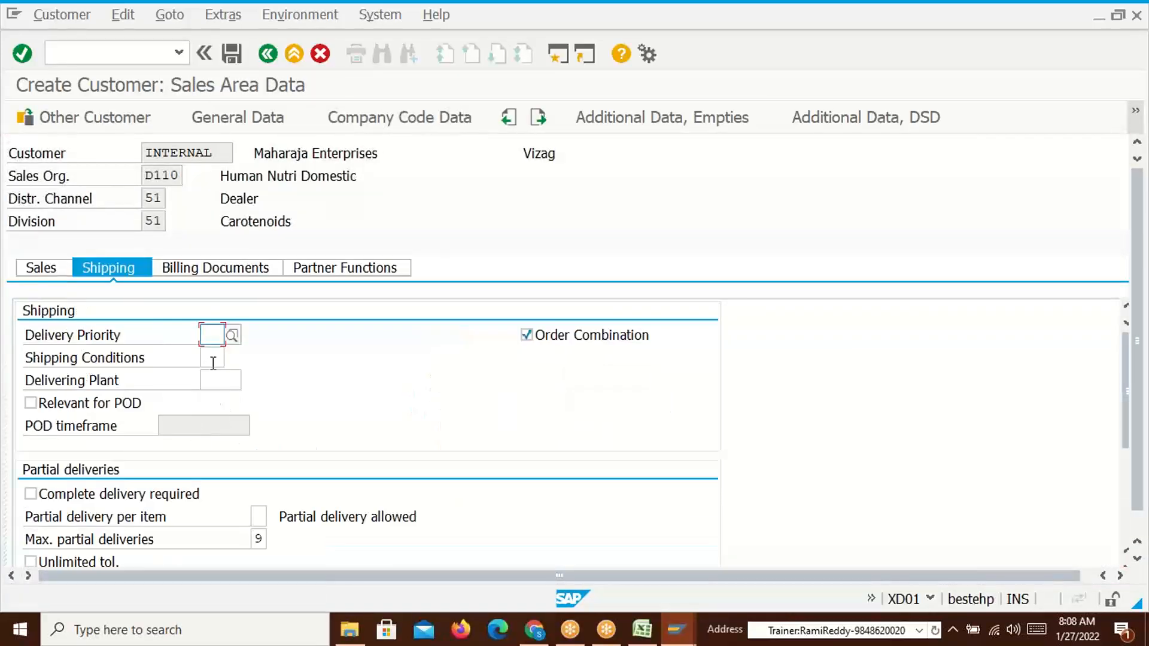
pyautogui.click(213, 359)
pyautogui.click(217, 378)
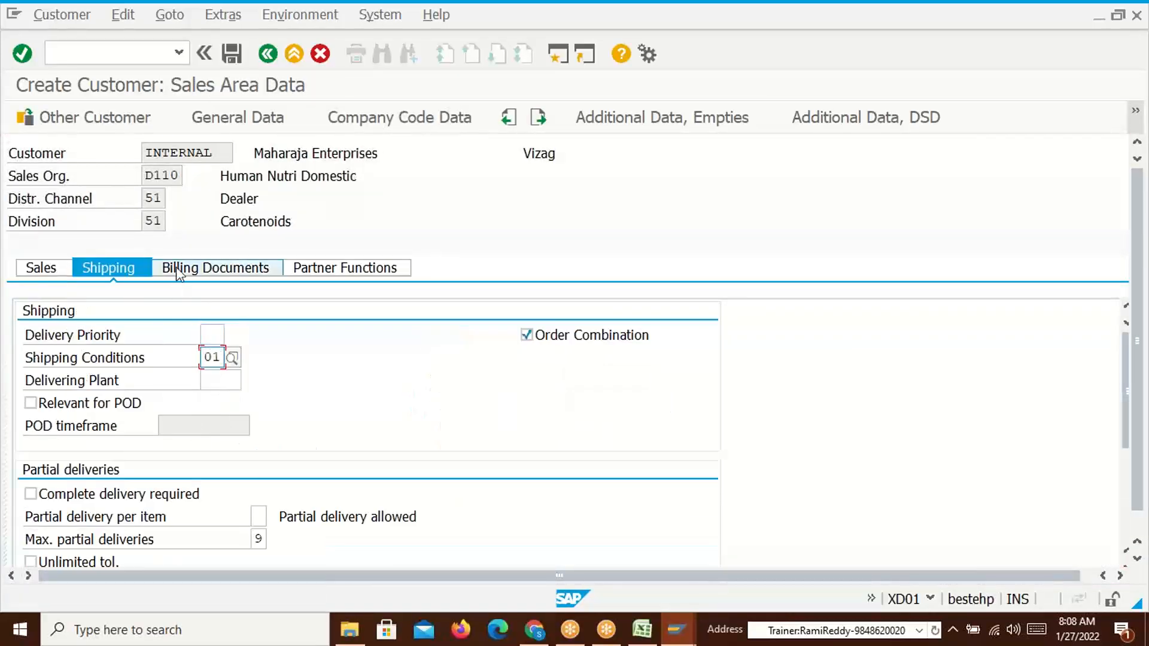
pyautogui.click(54, 272)
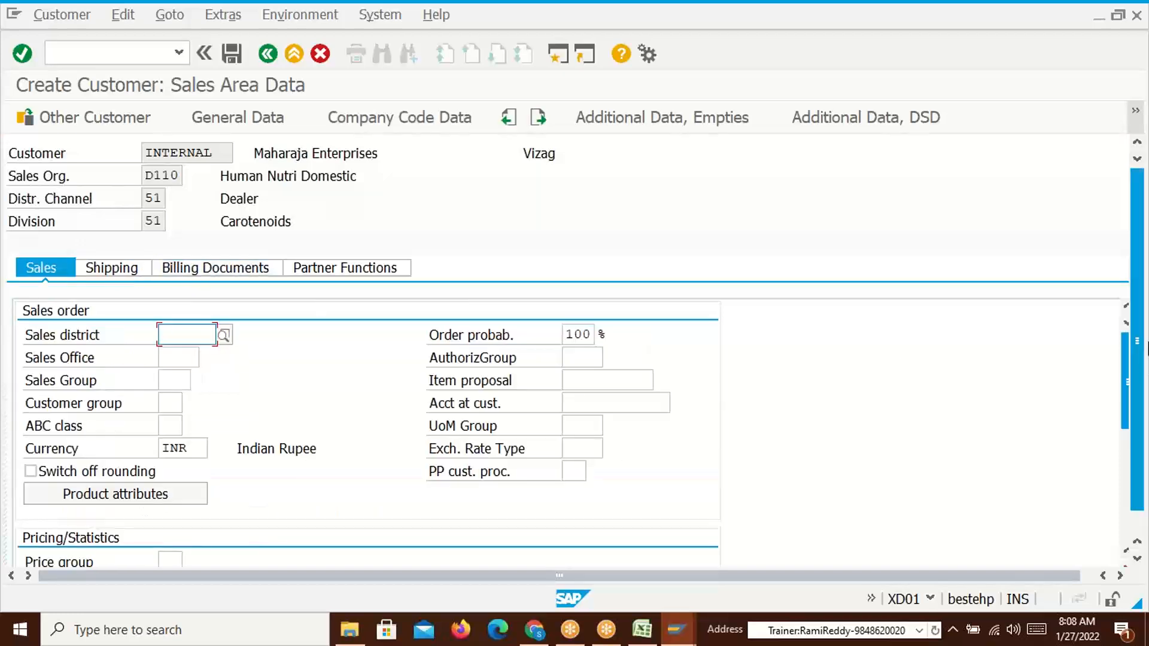
pyautogui.moveTo(1125, 386); pyautogui.dragTo(1147, 245)
pyautogui.click(123, 273)
# Enter Incoterms CIF with description Basics and payment terms 0001
pyautogui.click(206, 272)
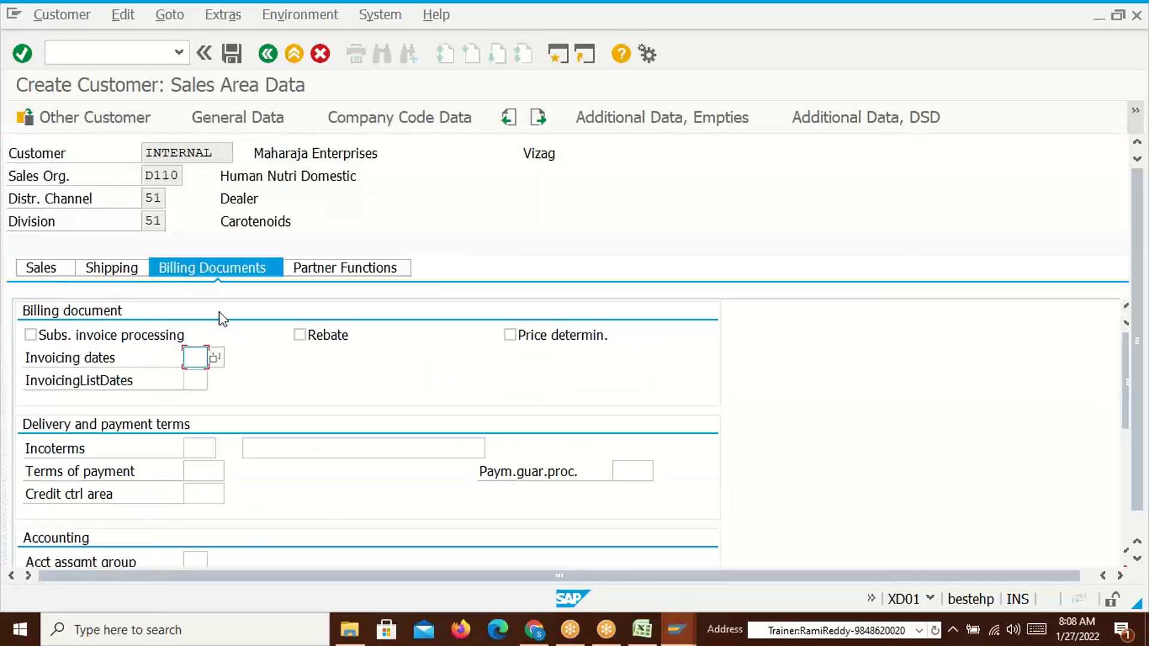
pyautogui.click(210, 446)
pyautogui.click(202, 466)
pyautogui.click(282, 455)
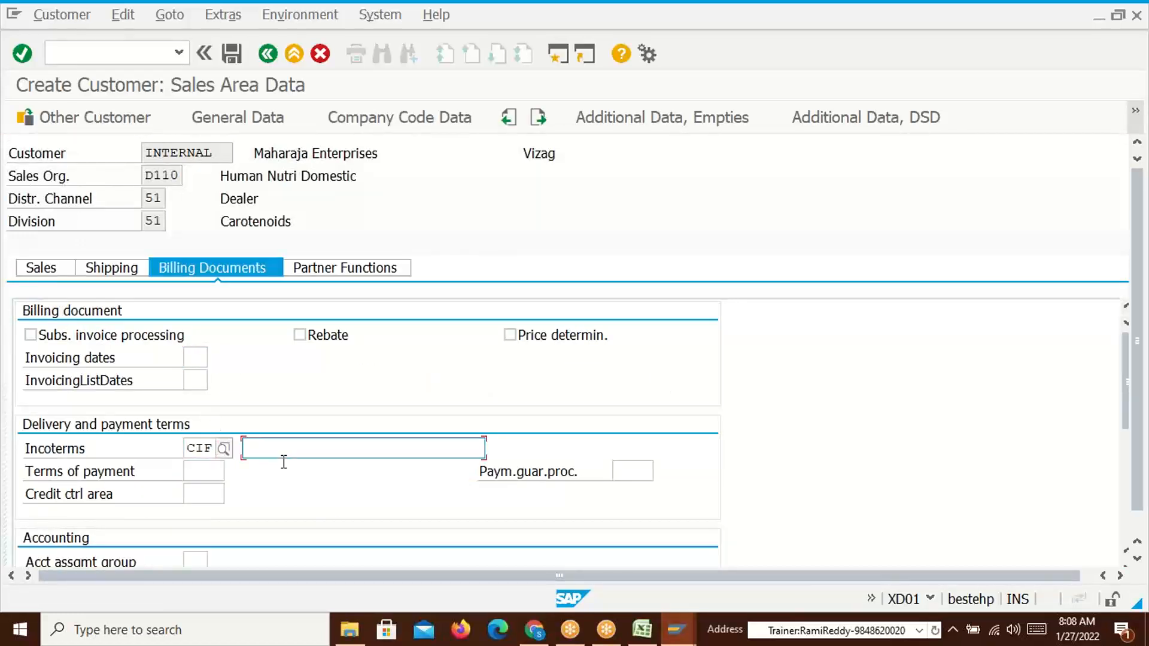
pyautogui.write('C')
pyautogui.press('BackSpace')
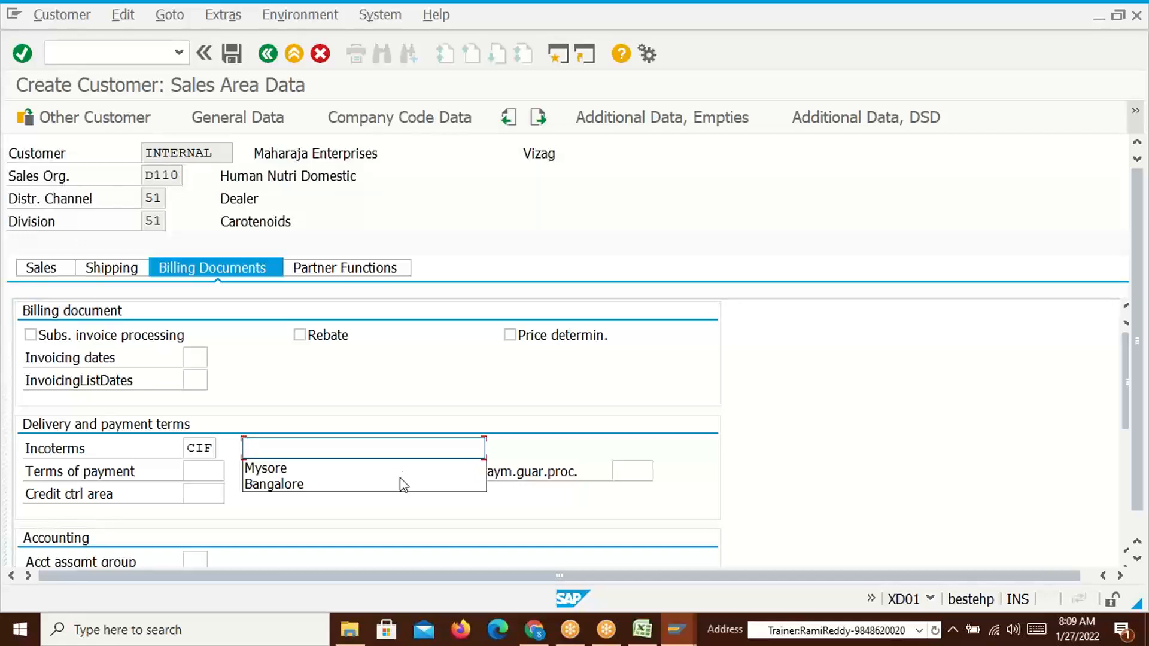
pyautogui.write('Basics')
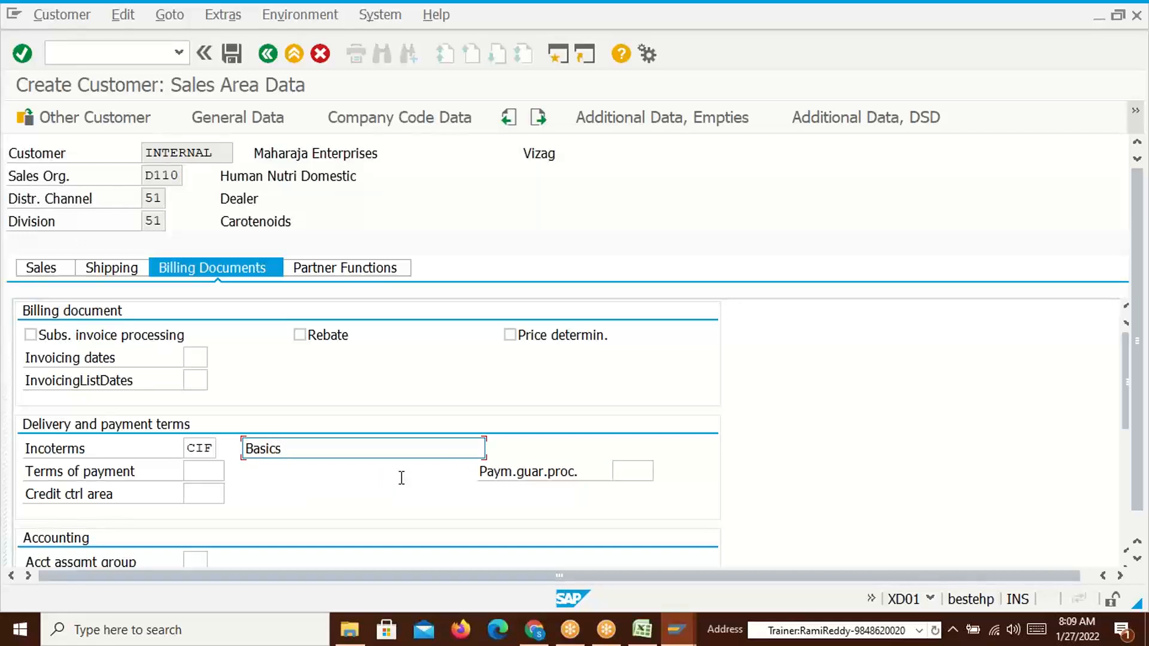
pyautogui.click(204, 471)
pyautogui.click(203, 490)
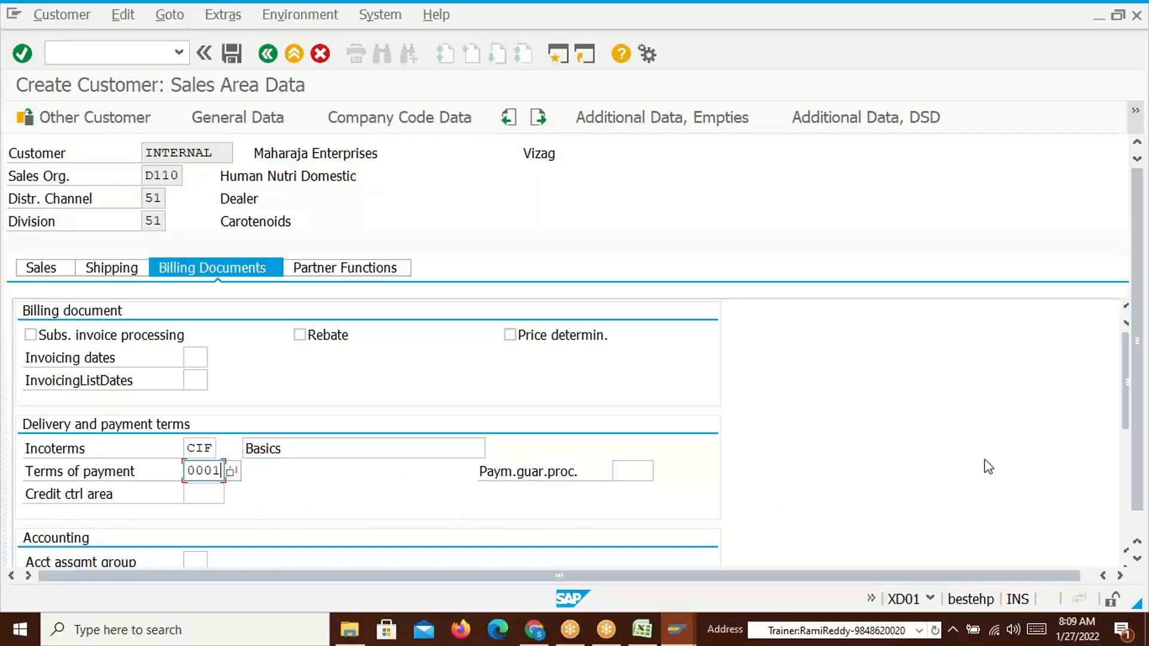
# Set account assignment group 01 and tax classifications 1, then save the customer
pyautogui.moveTo(1135, 386); pyautogui.dragTo(1126, 505)
pyautogui.click(195, 312)
pyautogui.click(200, 329)
pyautogui.click(493, 403)
pyautogui.write('1')
pyautogui.press('Down')
pyautogui.write('1')
pyautogui.press('Down')
pyautogui.write('1')
pyautogui.click(232, 54)
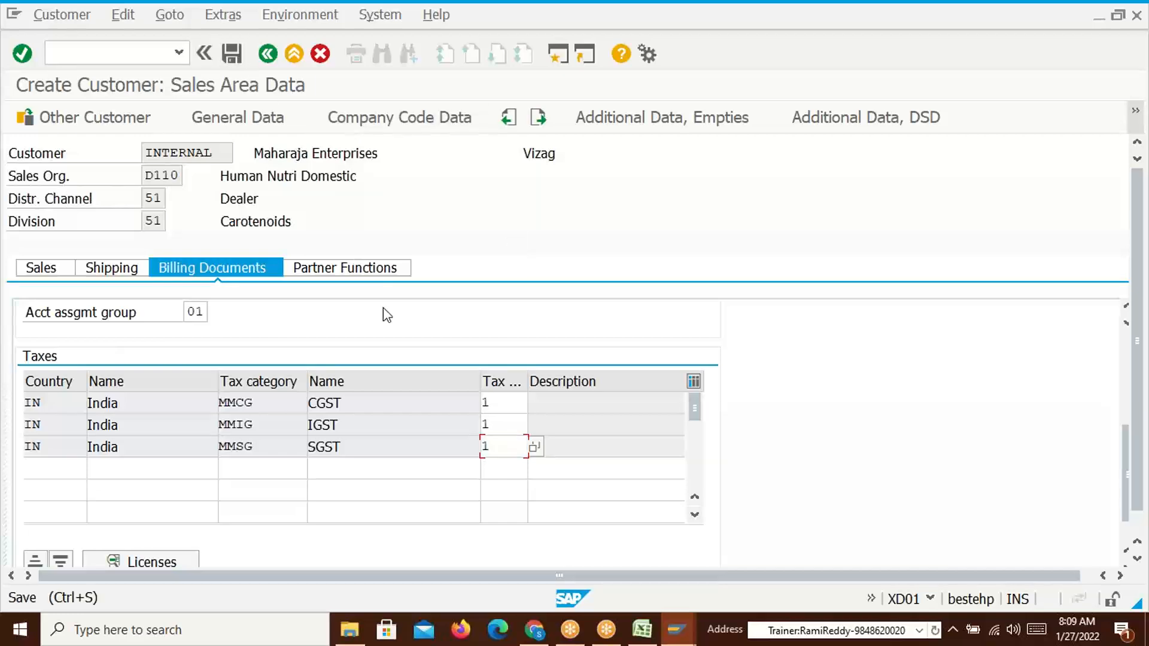
# Paste Maharaja Enterprises' new SAP customer number into cell B13
pyautogui.moveTo(423, 128); pyautogui.dragTo(635, 102)
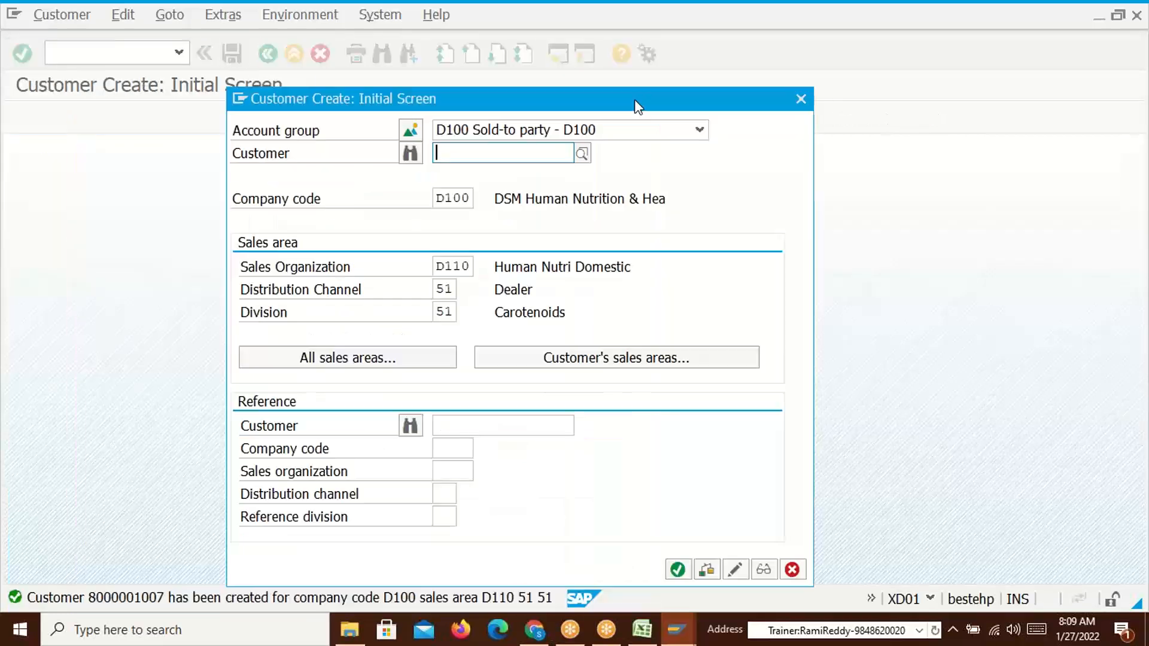
pyautogui.hotkey('alt', 'Tab')
pyautogui.press('Left')
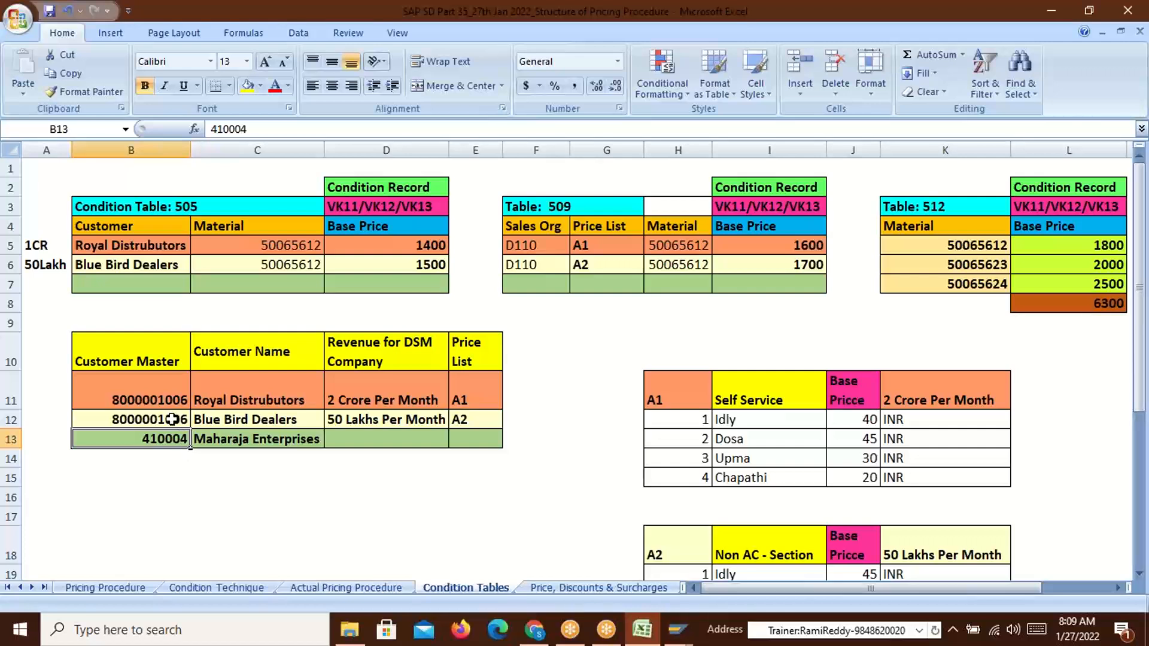
pyautogui.press('Up')
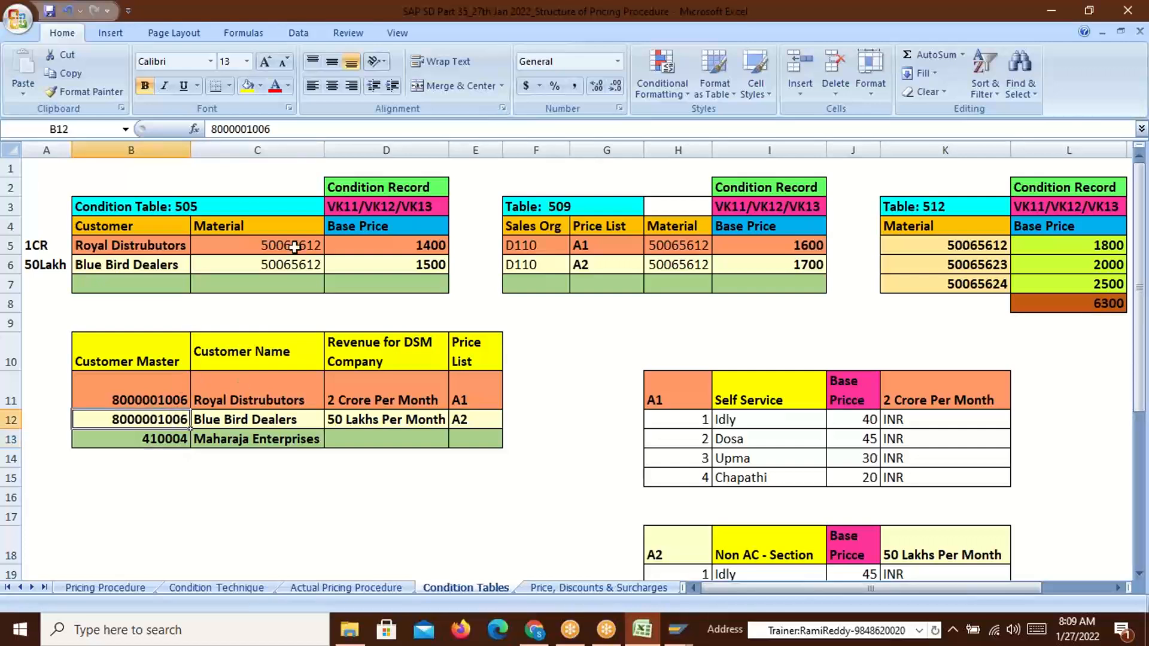
pyautogui.click(171, 440)
pyautogui.doubleClick(255, 130)
pyautogui.hotkey('ctrl', 'v')
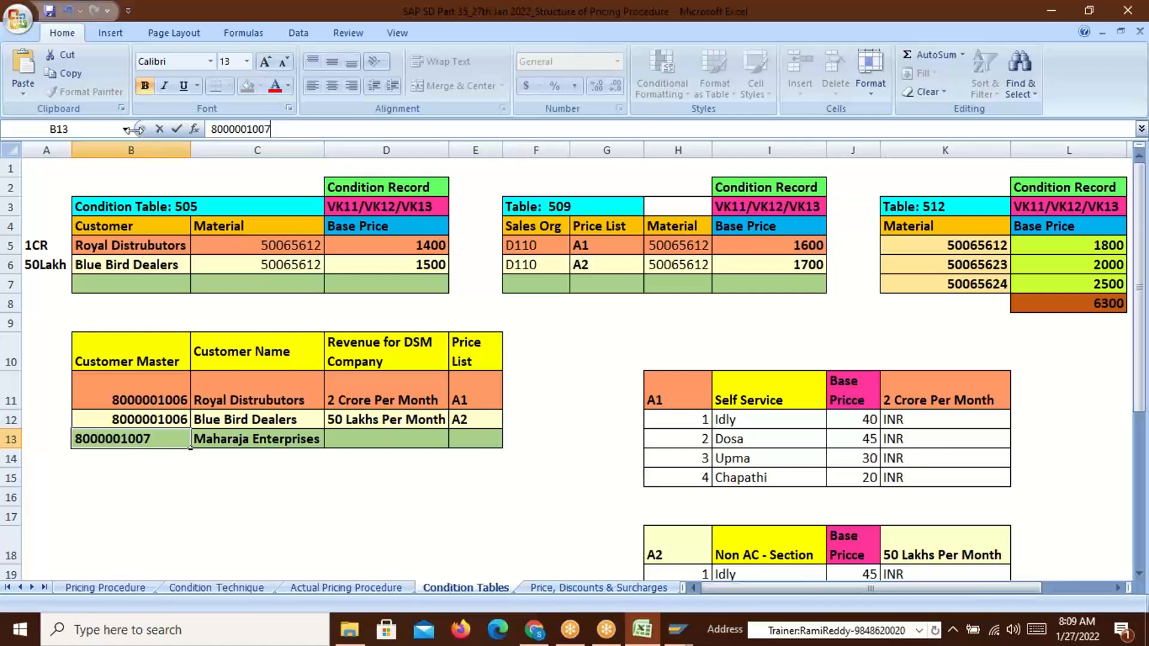
pyautogui.press('Return')
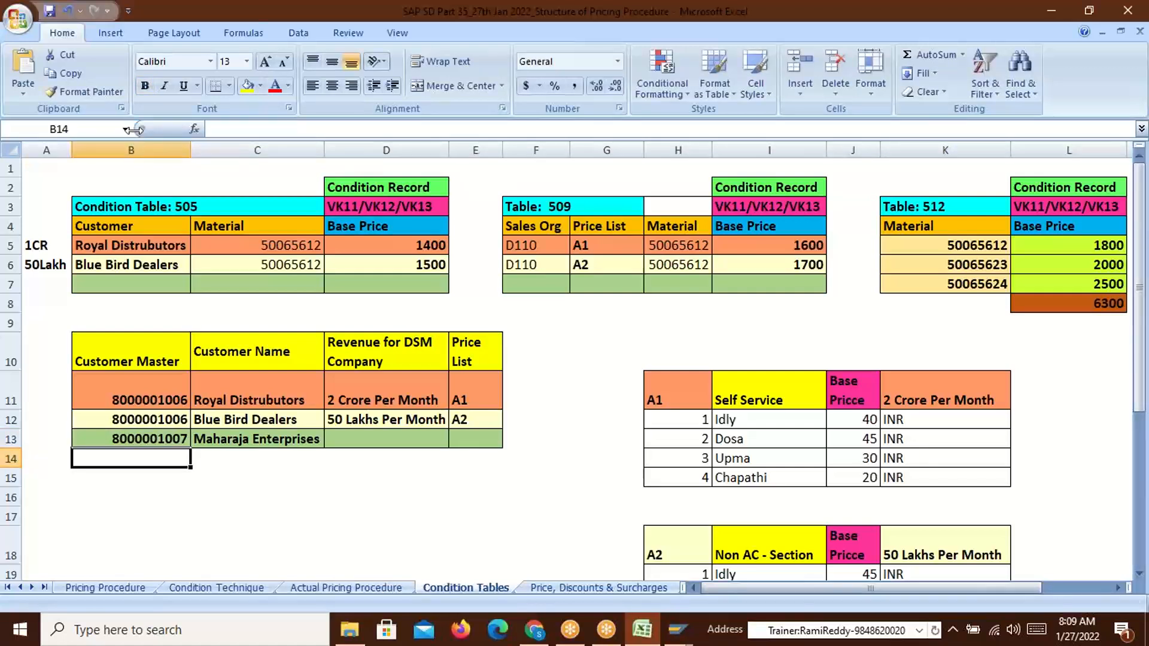
pyautogui.click(430, 494)
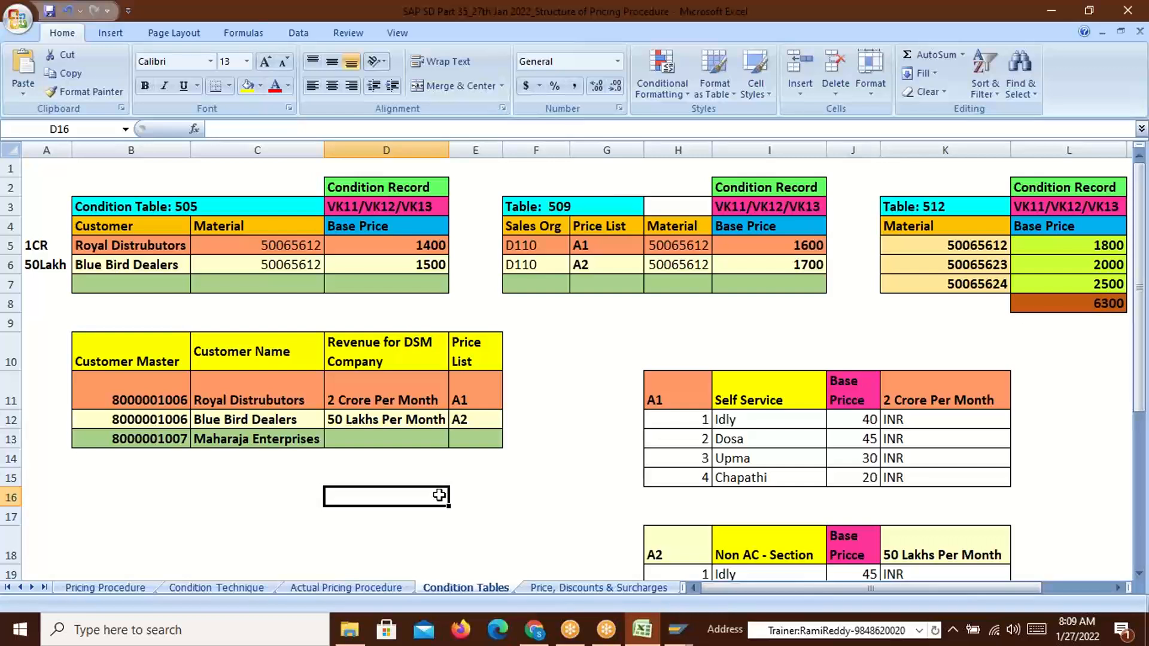
pyautogui.click(367, 401)
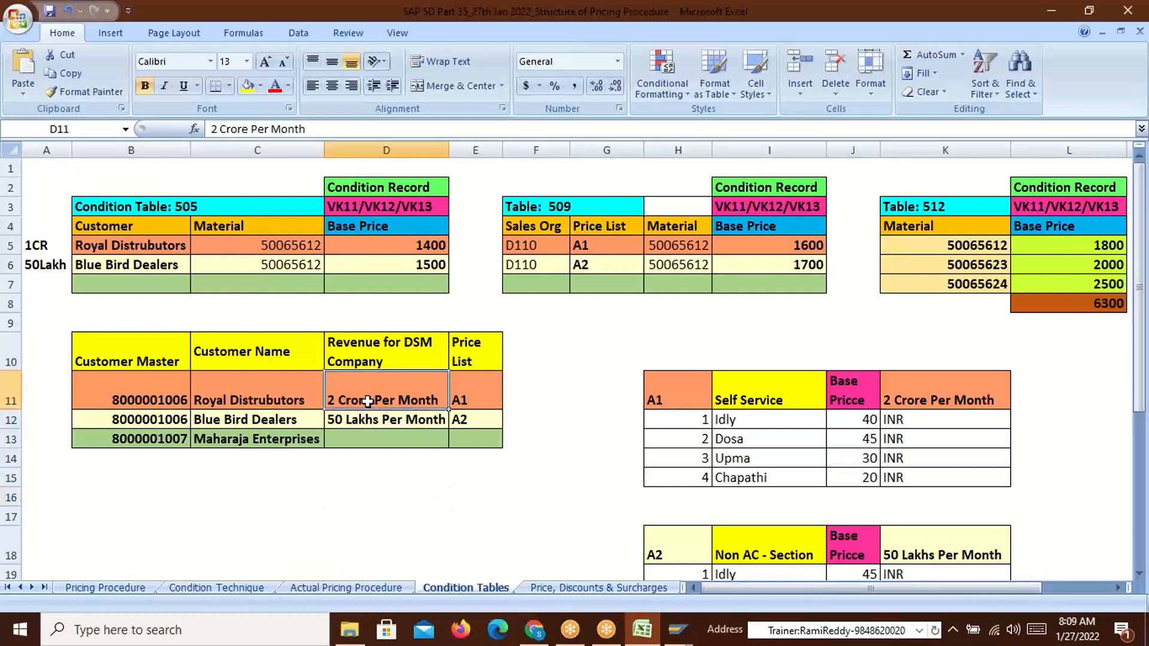
pyautogui.click(468, 395)
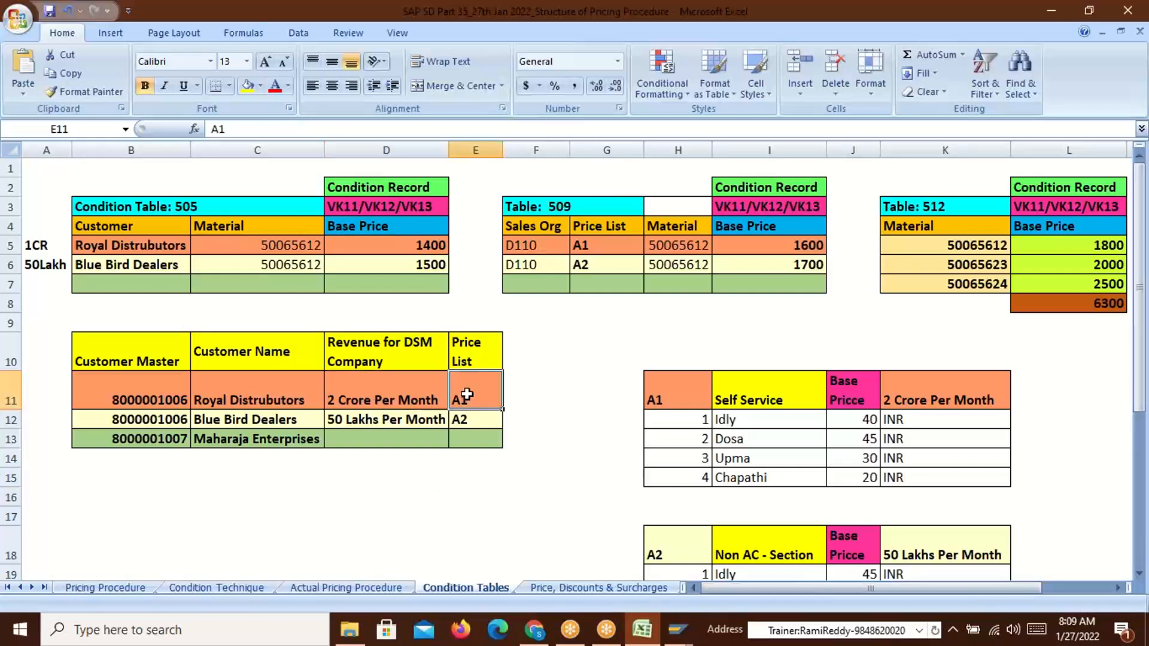
pyautogui.click(359, 424)
pyautogui.click(460, 423)
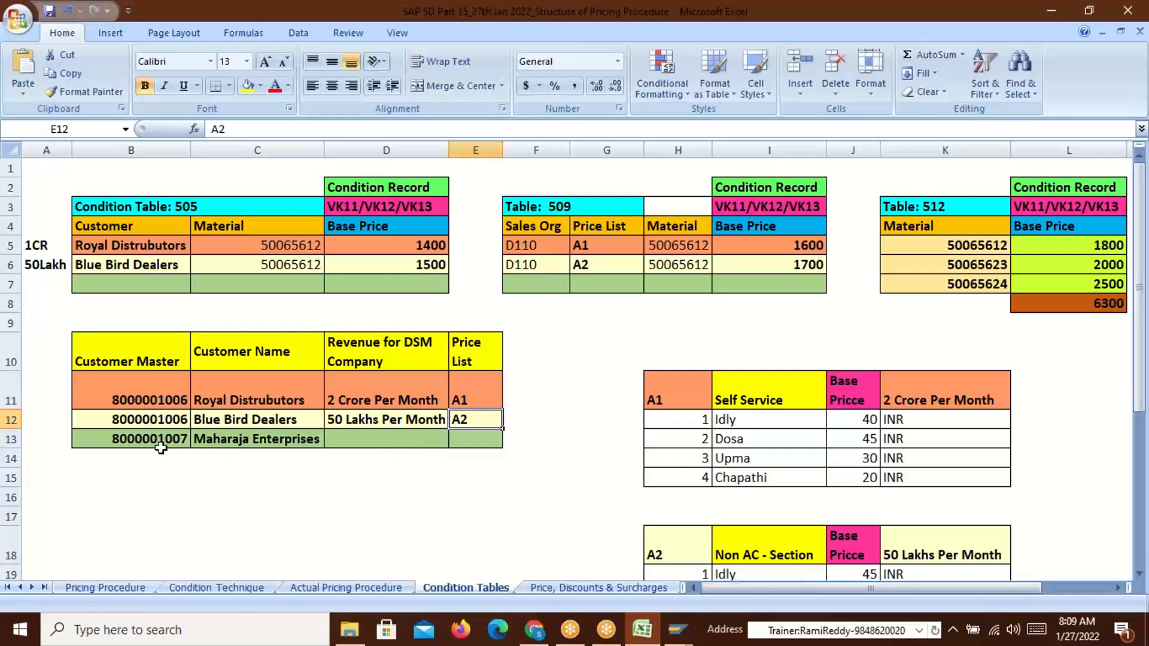
pyautogui.click(243, 447)
pyautogui.click(386, 442)
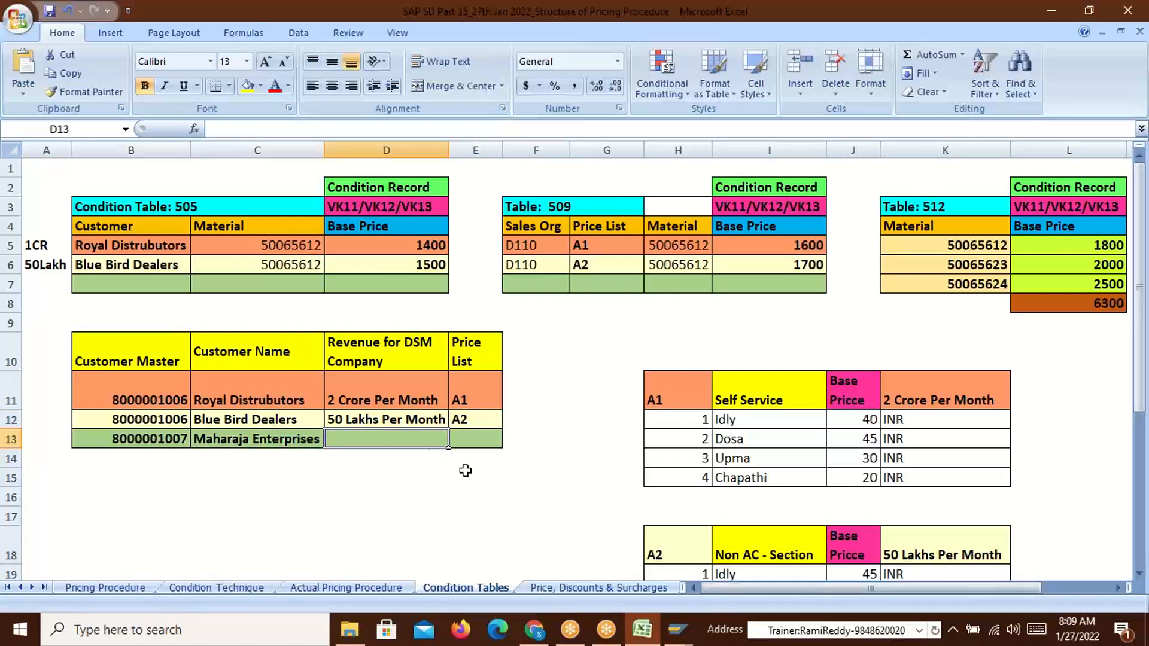
pyautogui.click(463, 440)
pyautogui.moveTo(156, 448); pyautogui.dragTo(468, 439)
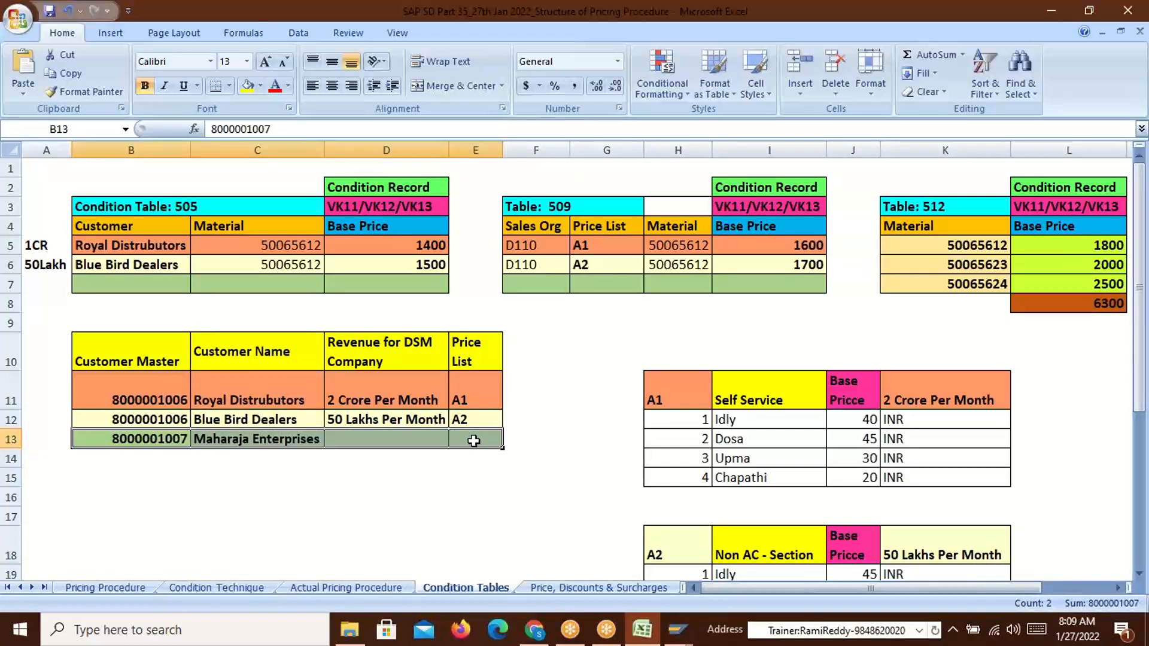
pyautogui.moveTo(152, 396); pyautogui.dragTo(150, 433)
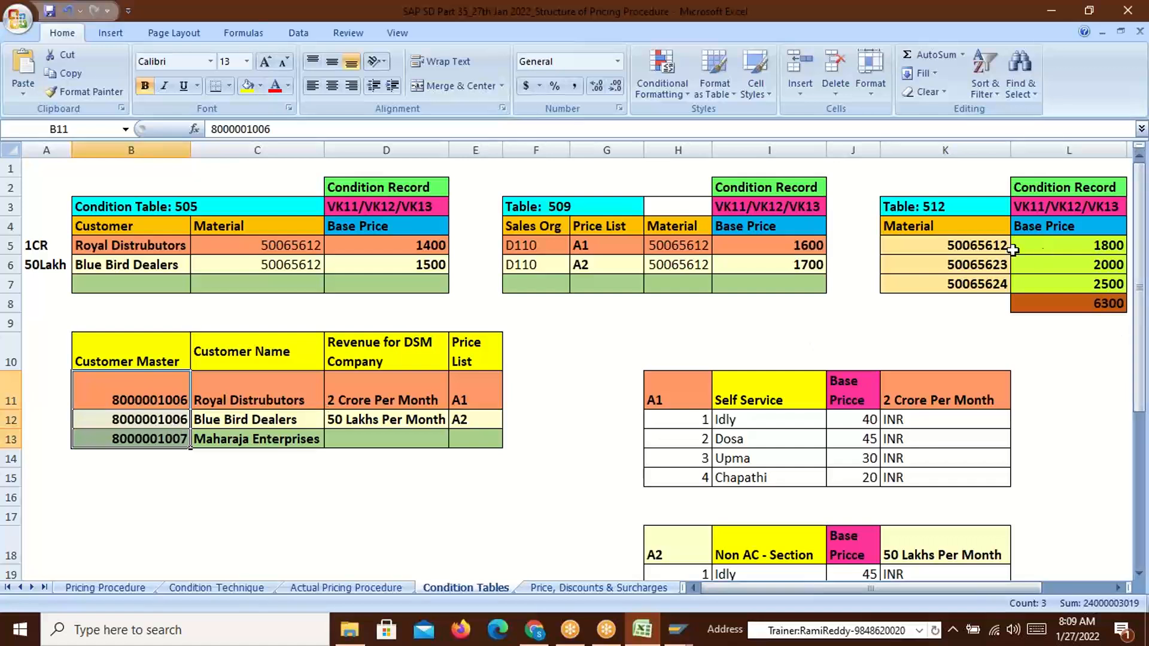
pyautogui.click(966, 247)
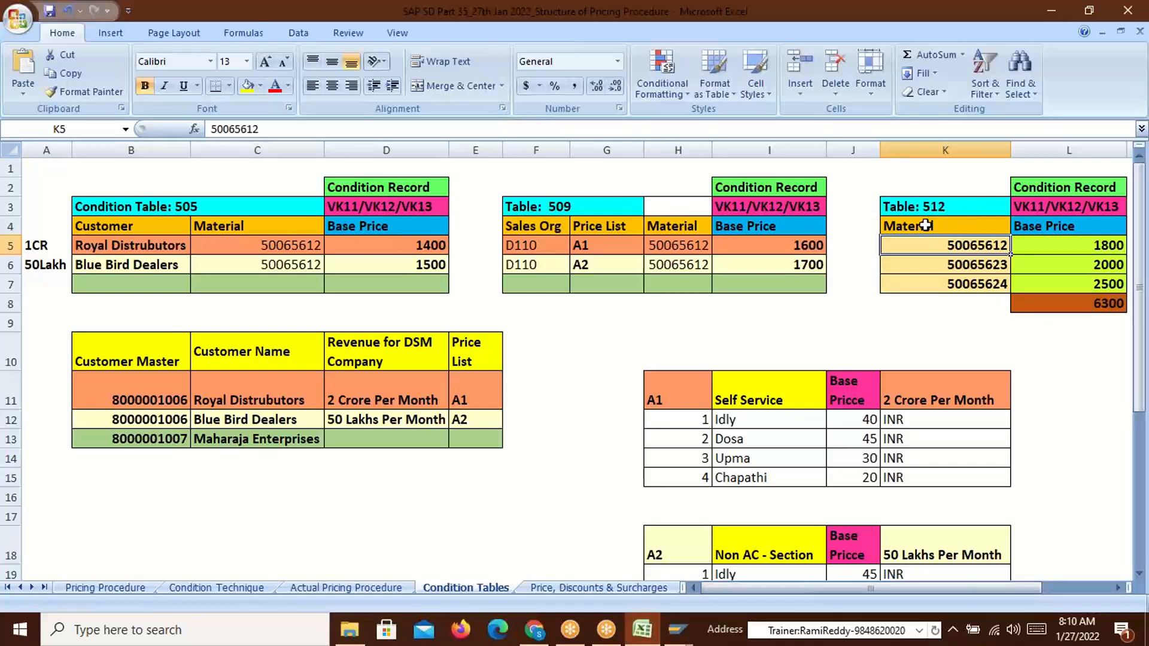
pyautogui.moveTo(926, 226); pyautogui.dragTo(932, 284)
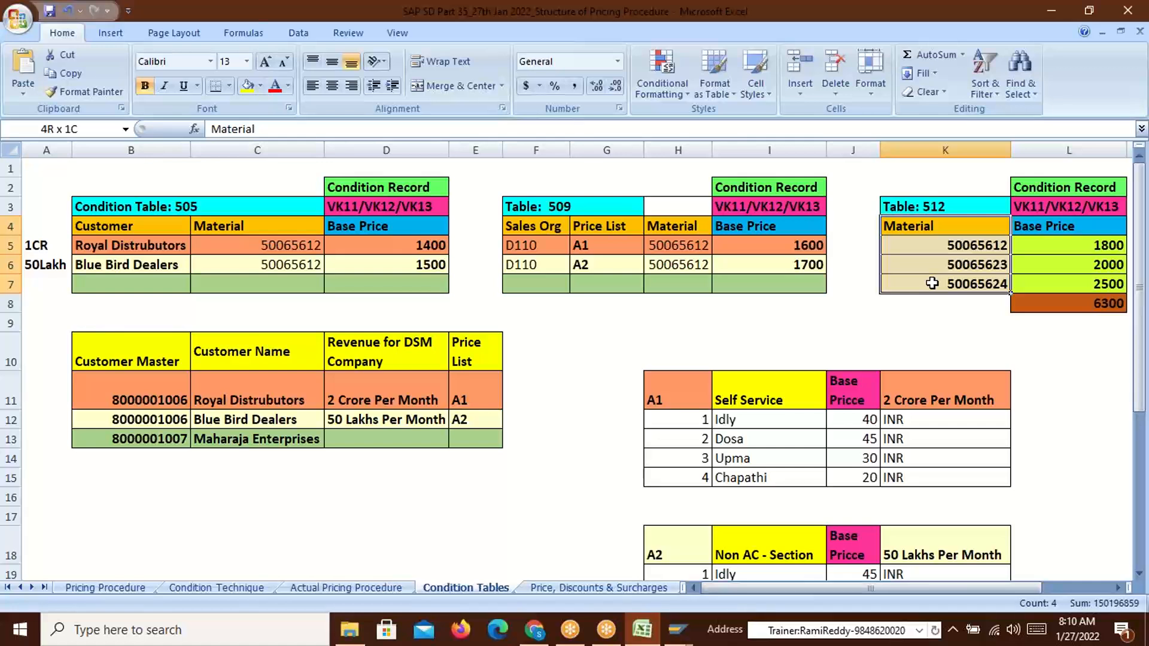
pyautogui.moveTo(973, 246); pyautogui.dragTo(974, 282)
pyautogui.click(1021, 240)
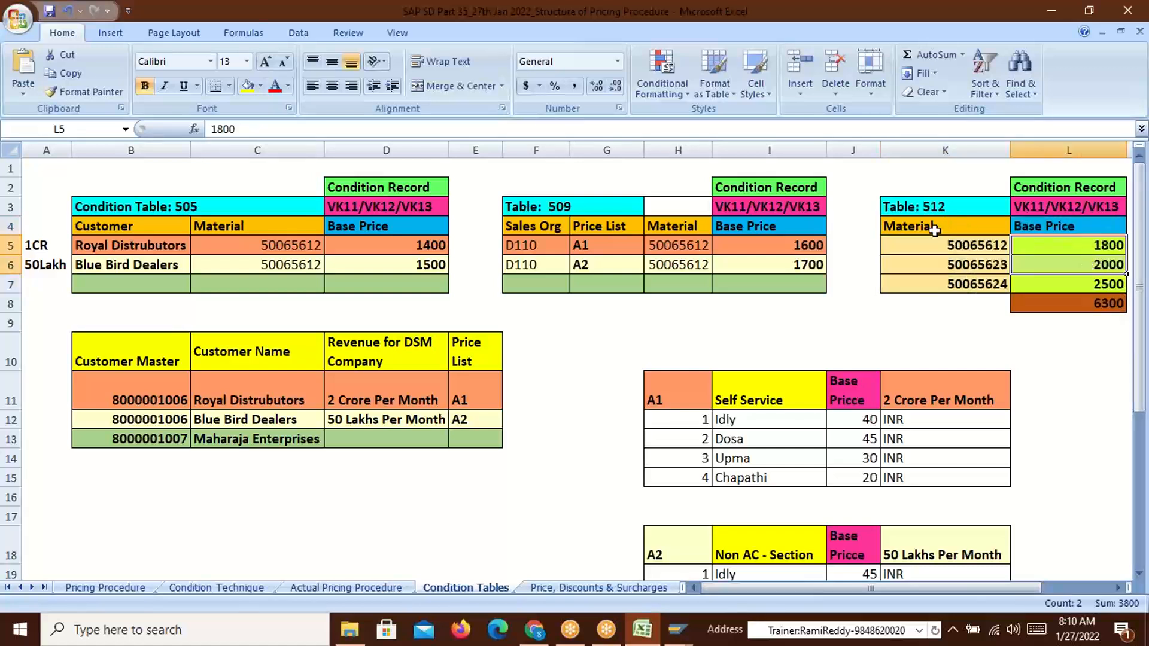
pyautogui.click(897, 226)
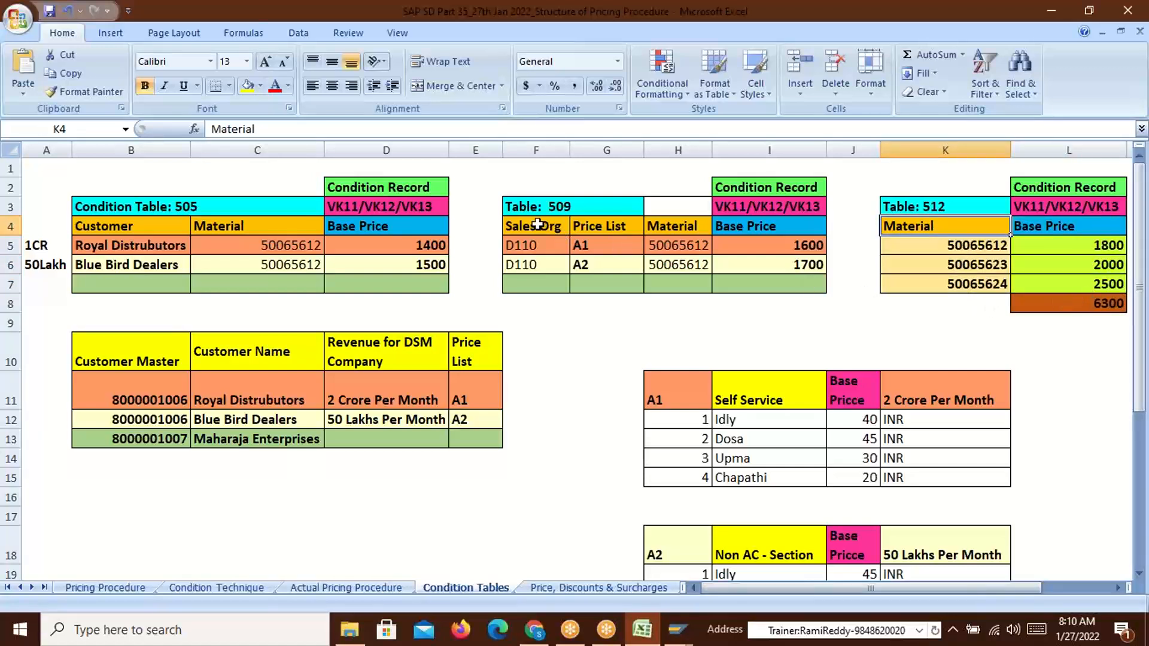
pyautogui.moveTo(533, 226)
pyautogui.mouseDown()
pyautogui.moveTo(526, 246)
pyautogui.moveTo(537, 246)
pyautogui.mouseUp()
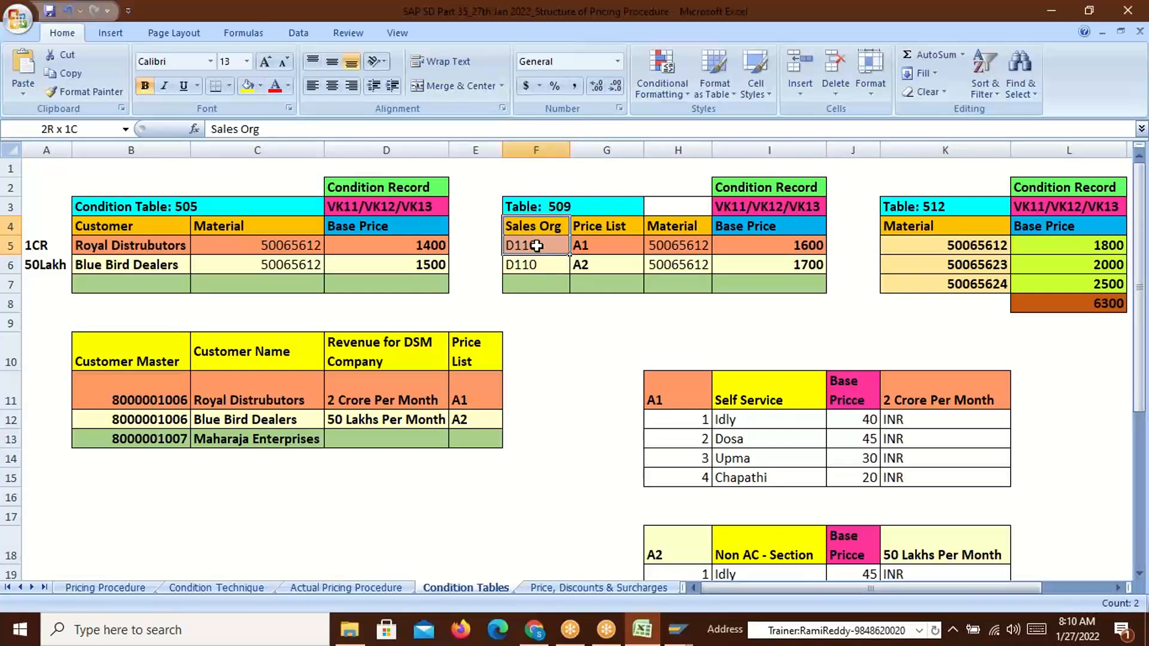
pyautogui.moveTo(537, 246); pyautogui.dragTo(590, 248)
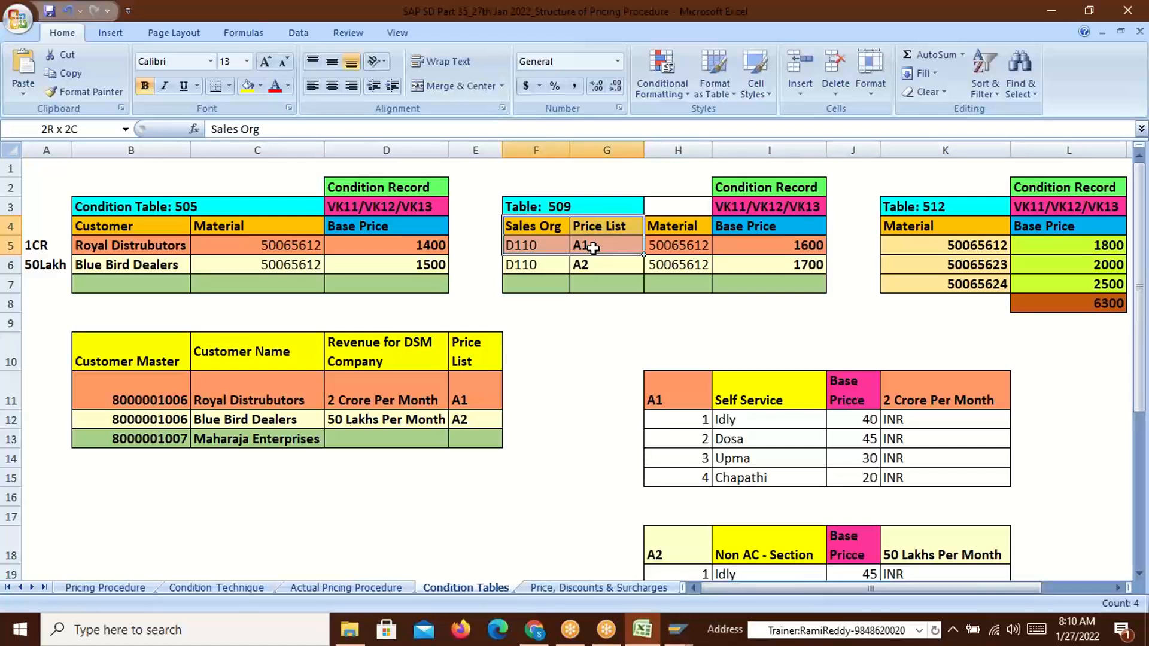
pyautogui.click(591, 247)
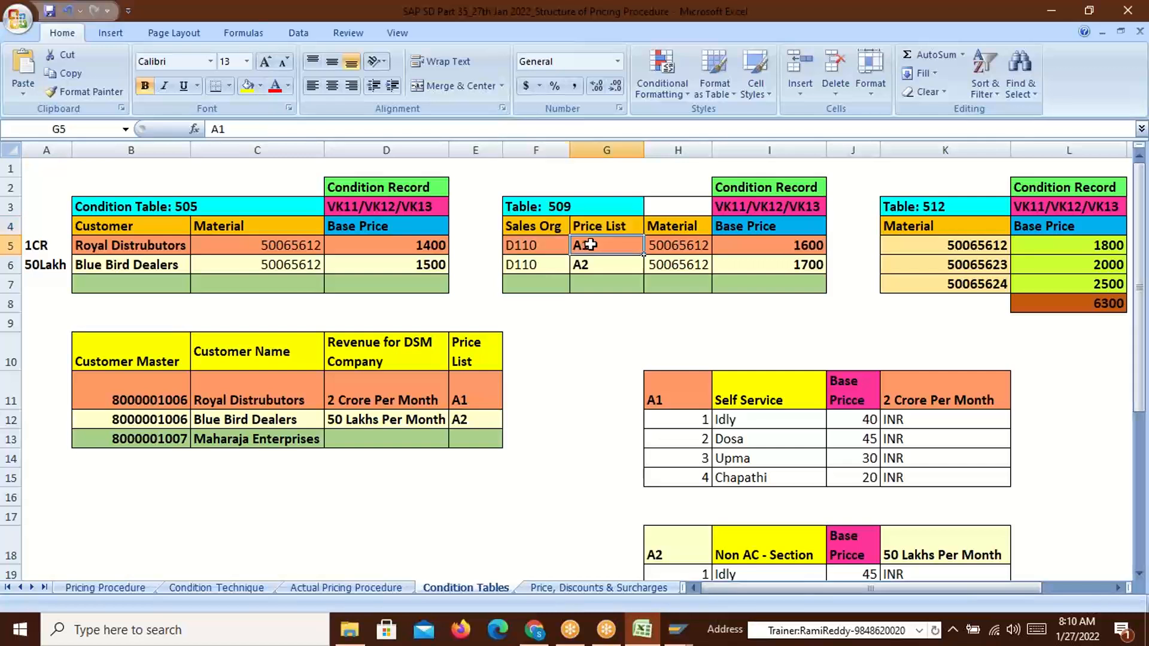
pyautogui.click(690, 246)
pyautogui.click(806, 246)
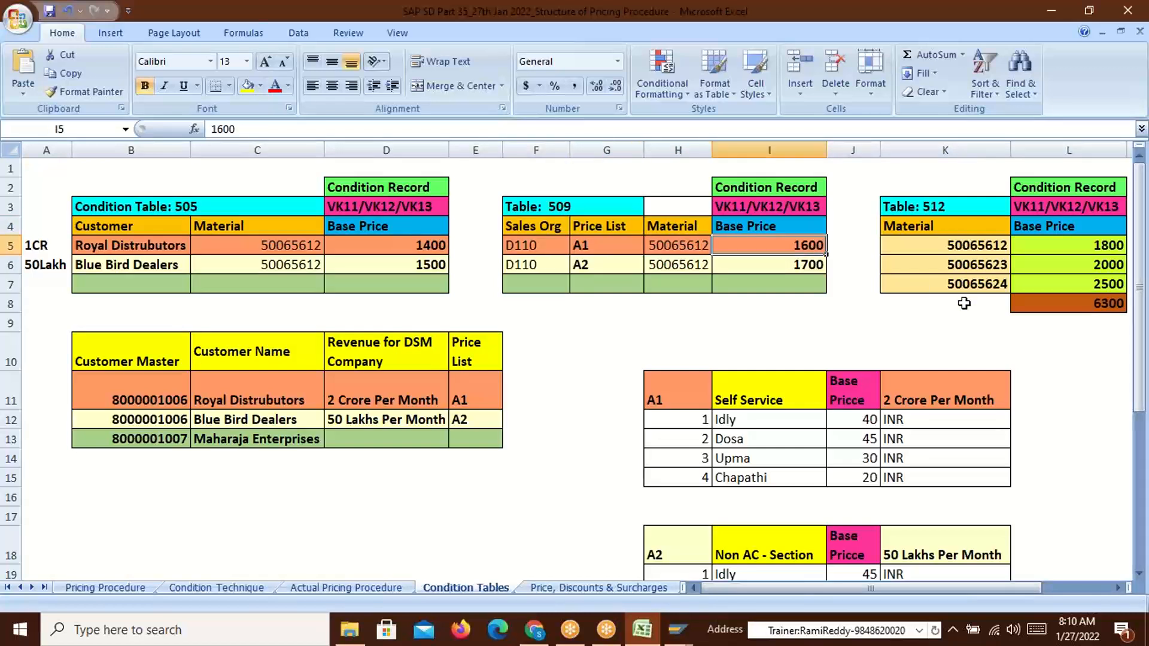
pyautogui.click(526, 225)
pyautogui.moveTo(526, 225); pyautogui.dragTo(675, 234)
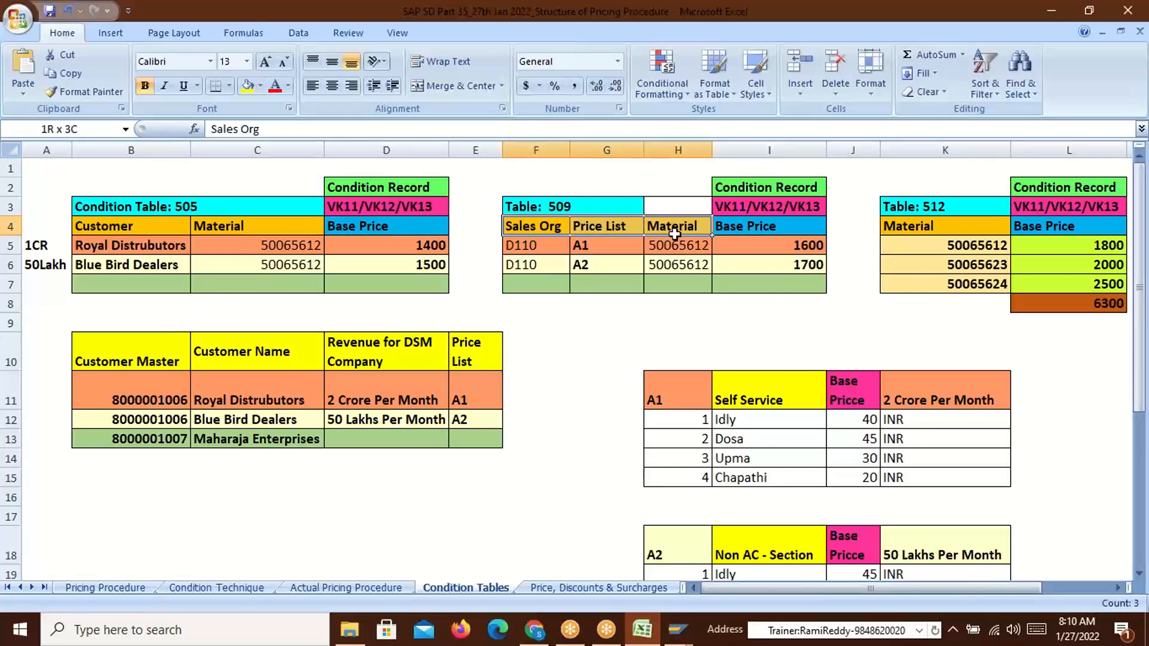
pyautogui.moveTo(587, 246); pyautogui.dragTo(588, 265)
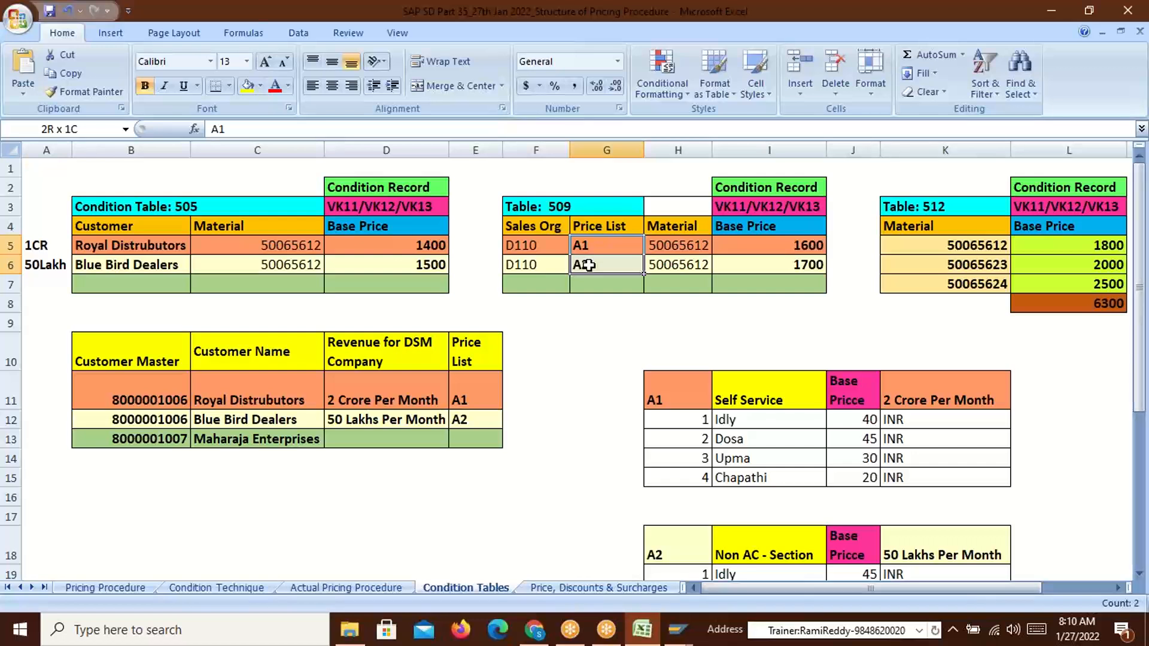
pyautogui.moveTo(589, 265); pyautogui.dragTo(586, 264)
pyautogui.moveTo(682, 244); pyautogui.dragTo(681, 266)
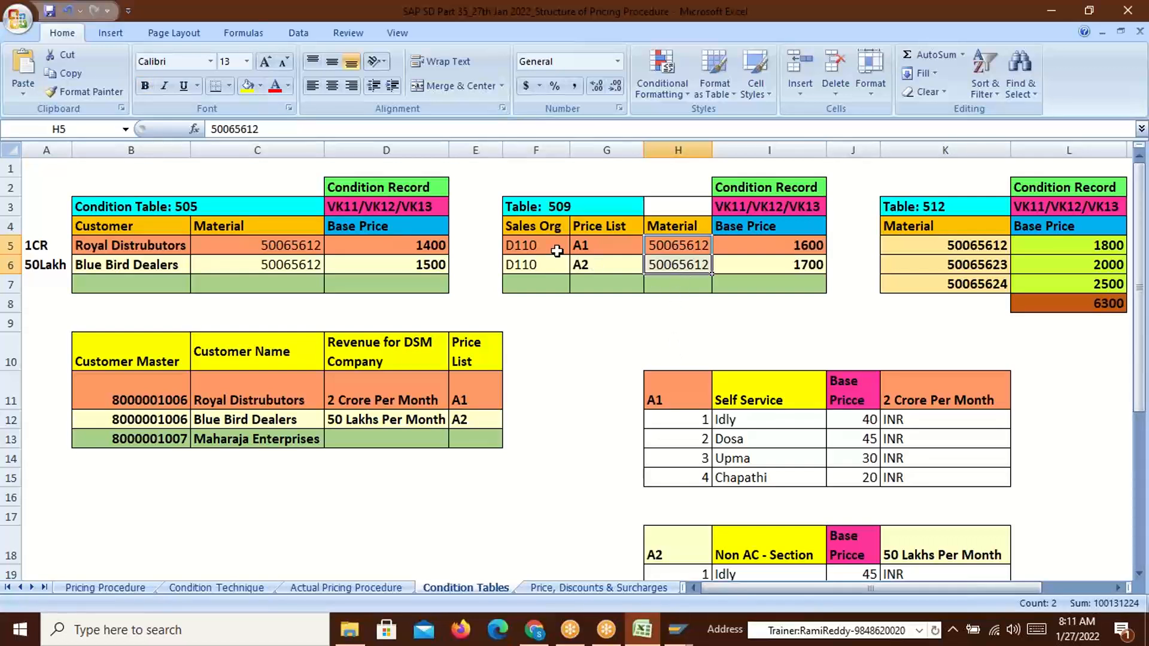
pyautogui.click(525, 246)
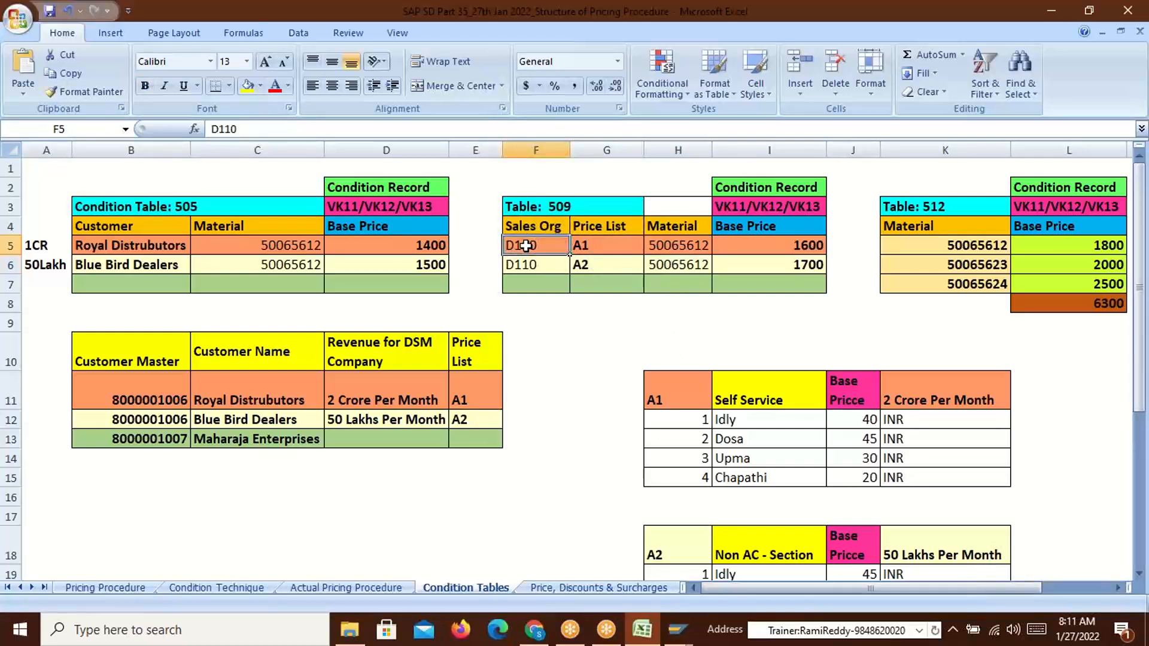
pyautogui.moveTo(133, 246)
pyautogui.mouseDown()
pyautogui.moveTo(133, 263)
pyautogui.moveTo(154, 261)
pyautogui.moveTo(150, 250)
pyautogui.mouseUp()
pyautogui.click(251, 246)
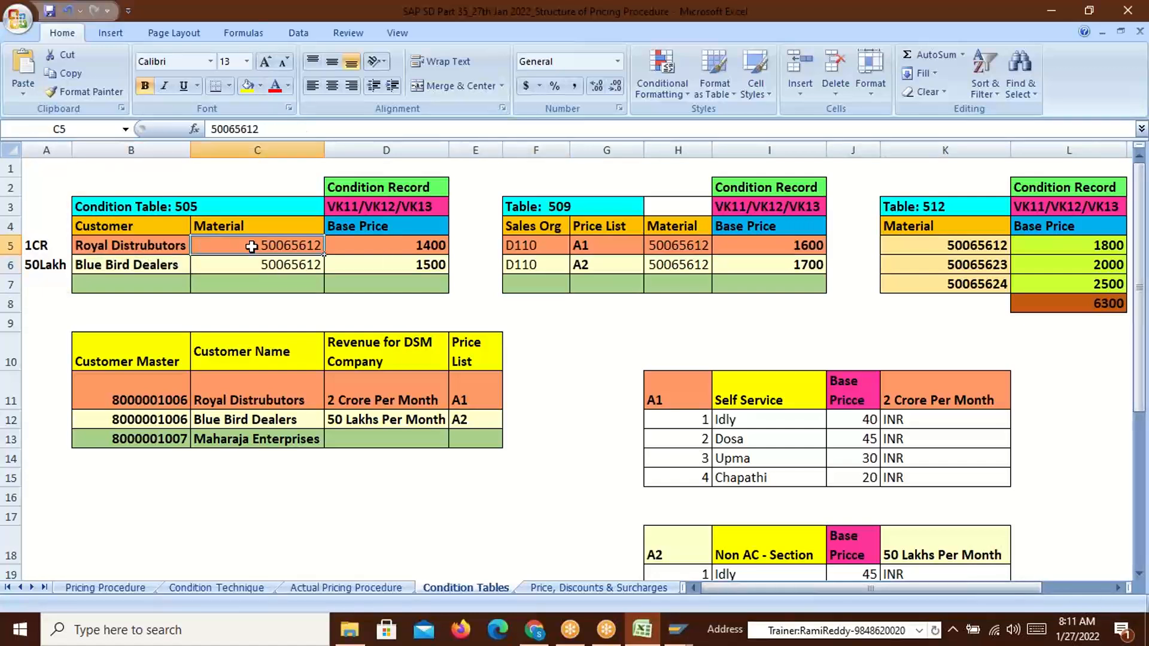
pyautogui.click(424, 249)
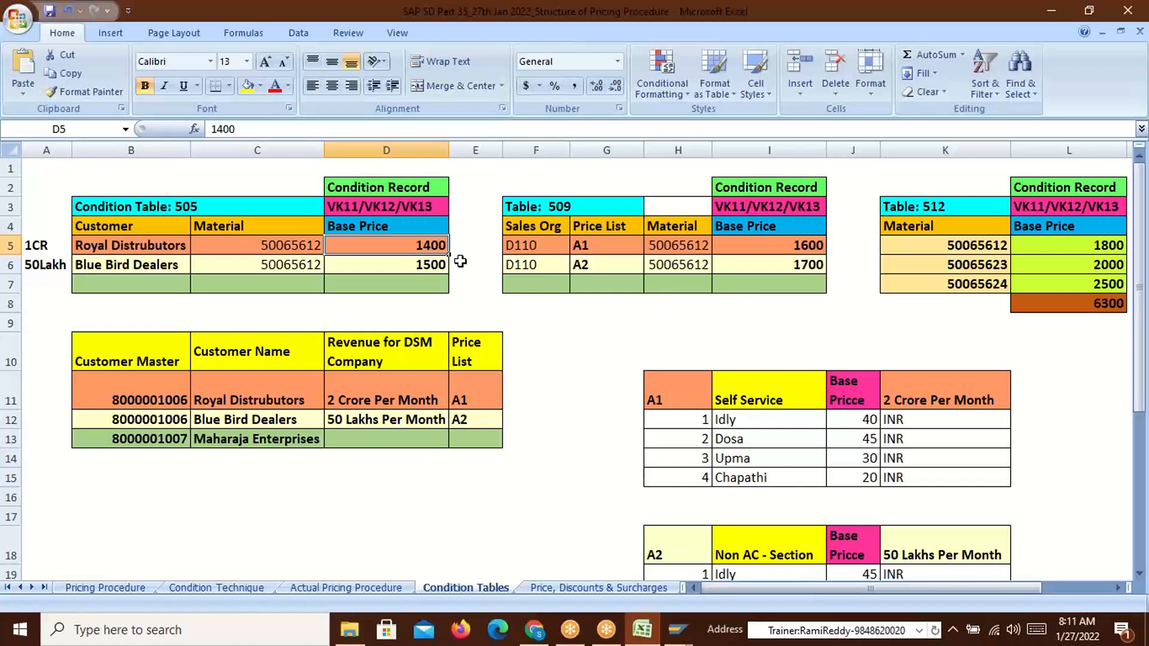
# Review table 505's customers and prices 1400 and 1500, and table 509's A1 price 1600
pyautogui.moveTo(118, 207); pyautogui.dragTo(344, 264)
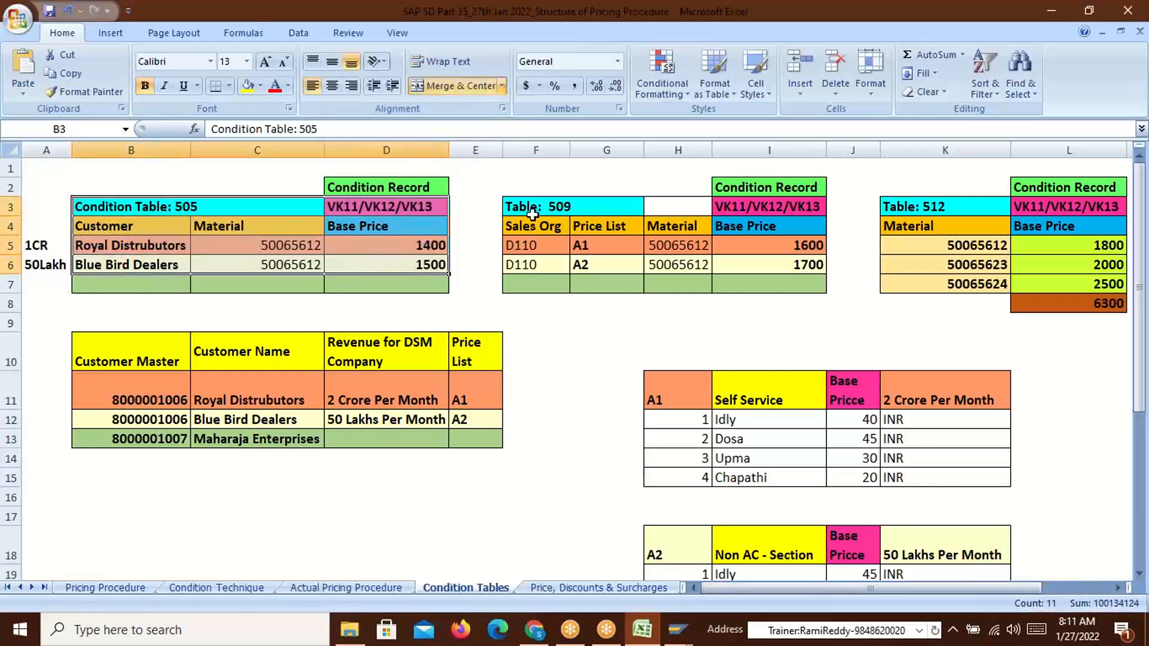
pyautogui.moveTo(124, 226)
pyautogui.mouseDown()
pyautogui.moveTo(112, 257)
pyautogui.moveTo(115, 242)
pyautogui.mouseUp()
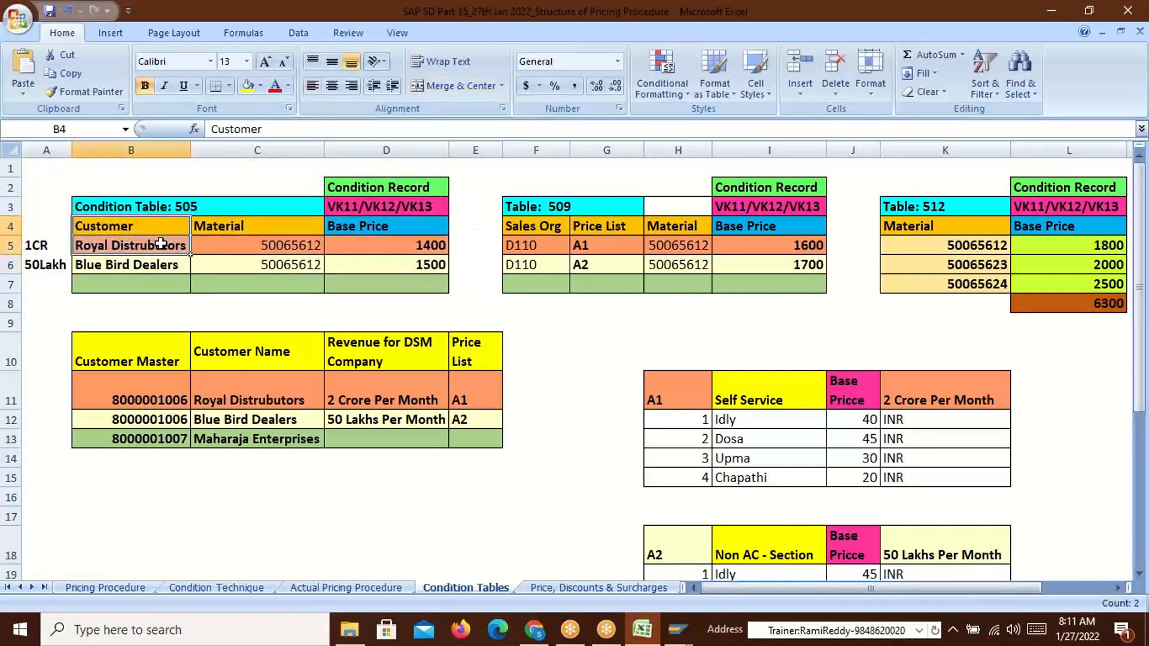
pyautogui.click(396, 245)
pyautogui.moveTo(396, 245); pyautogui.dragTo(406, 261)
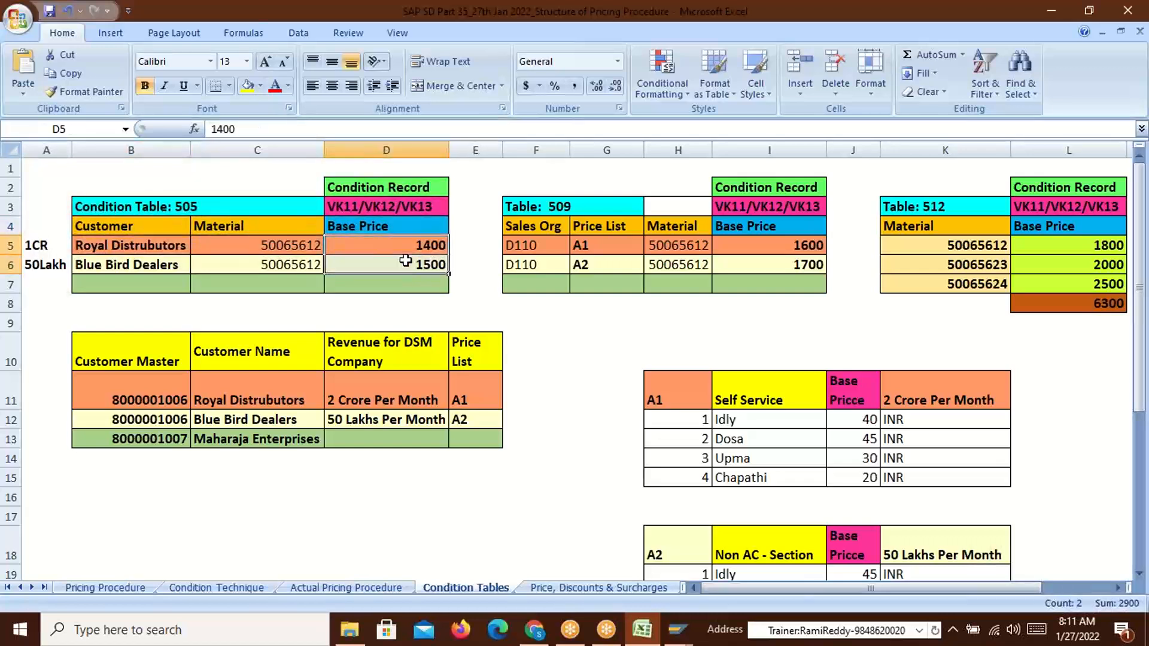
pyautogui.click(587, 246)
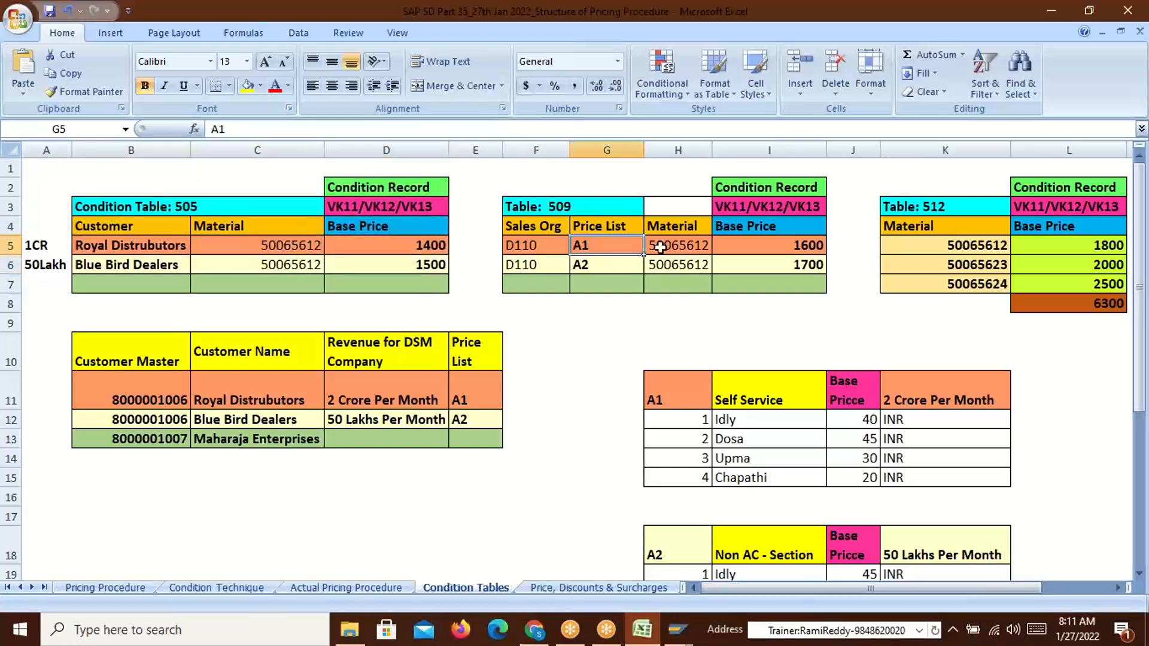
pyautogui.click(677, 246)
pyautogui.click(810, 246)
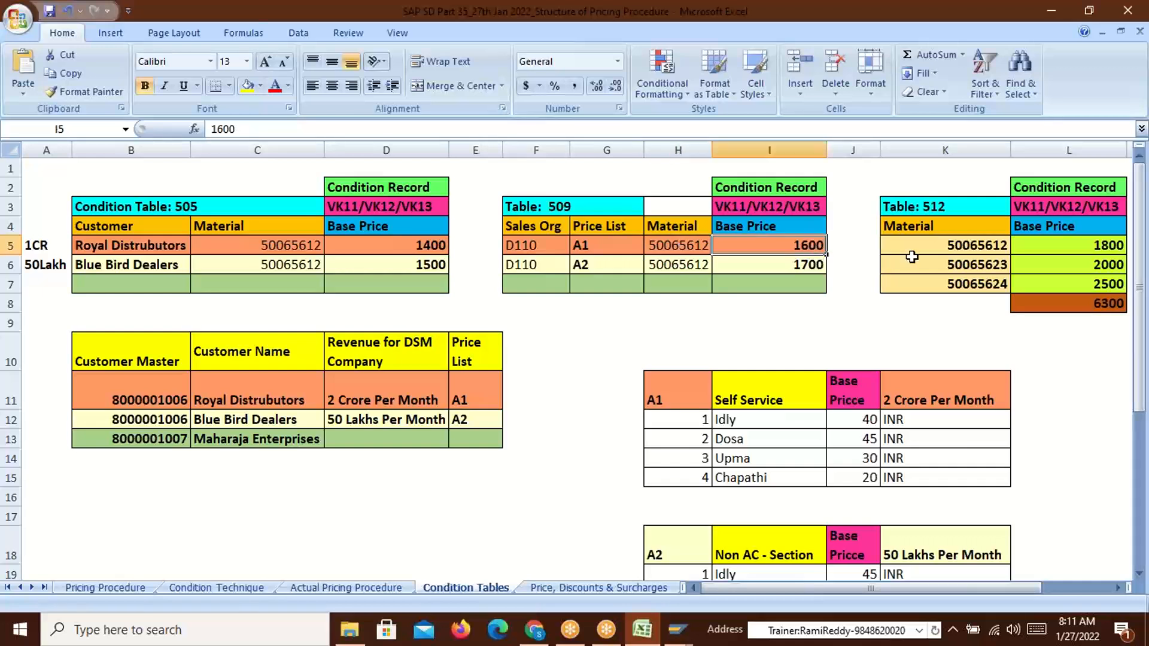
# Review table 512's material 50065612 at 1800, and the Sales Org, Price List, Customer, Material headers
pyautogui.click(977, 246)
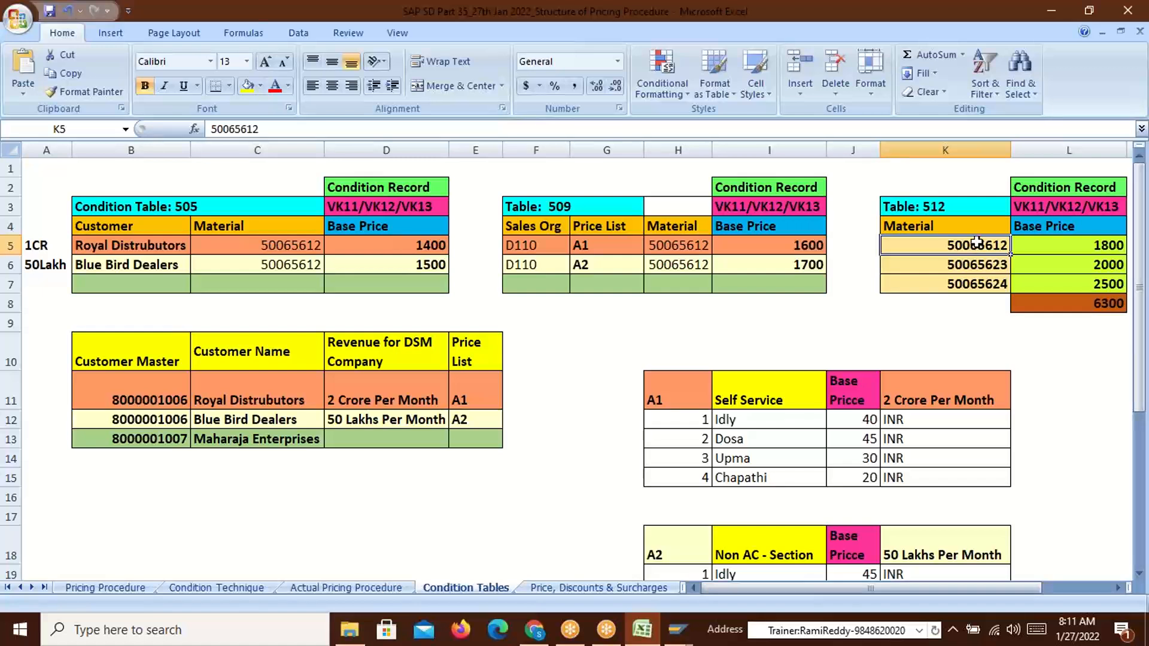
pyautogui.click(1109, 250)
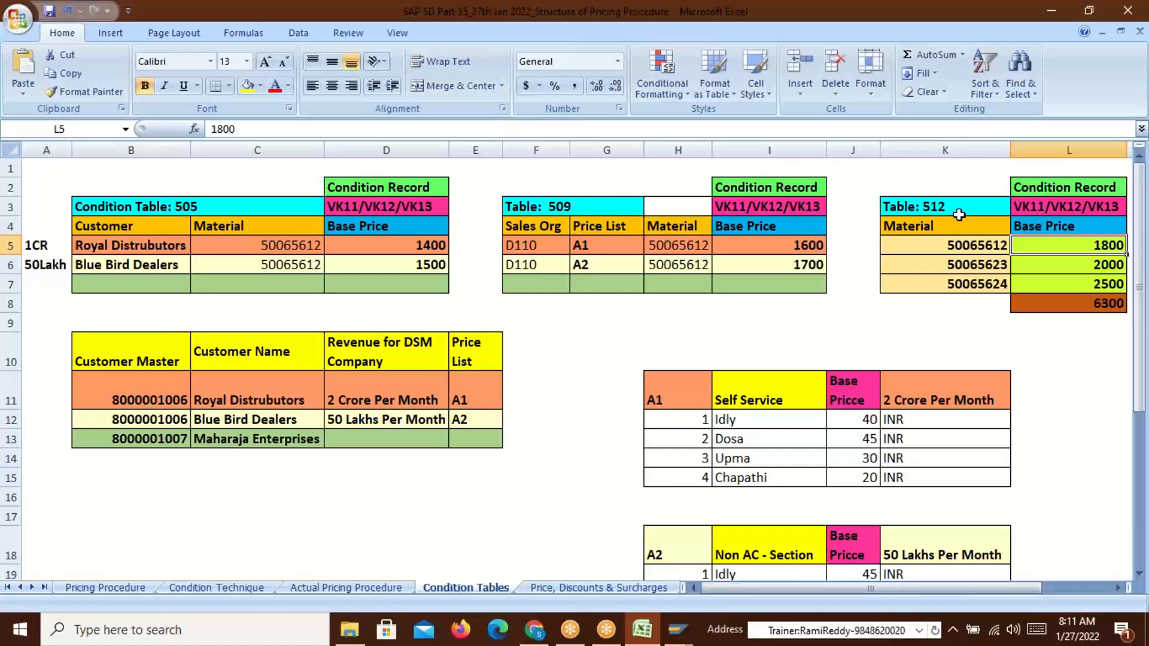
pyautogui.moveTo(920, 228); pyautogui.dragTo(912, 286)
pyautogui.moveTo(512, 224); pyautogui.dragTo(674, 227)
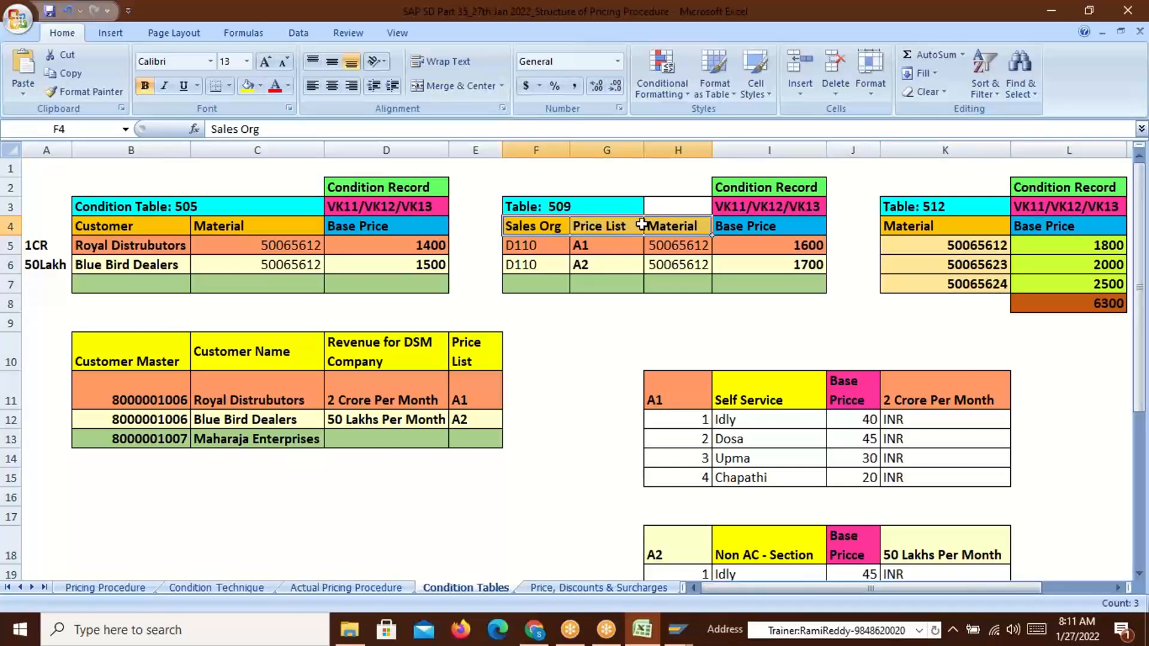
pyautogui.click(91, 228)
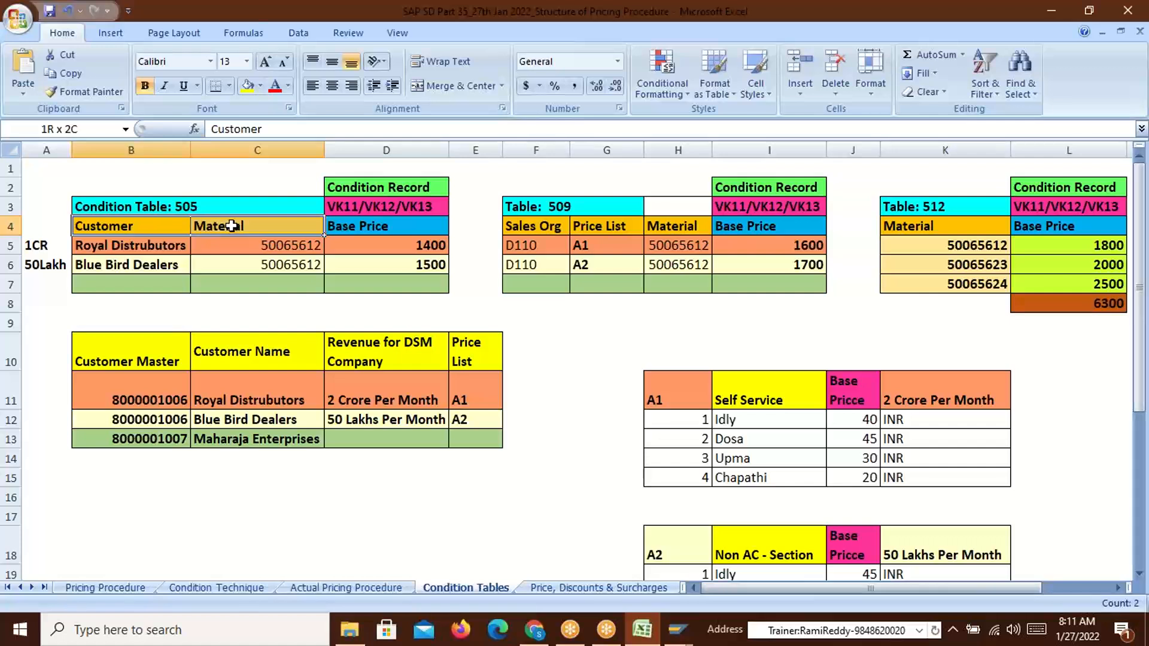
pyautogui.moveTo(232, 227); pyautogui.dragTo(235, 226)
# Check the VK11/VK12/VK13 labels of tables 505, 509 and 512 and the Table: 512 title
pyautogui.click(364, 208)
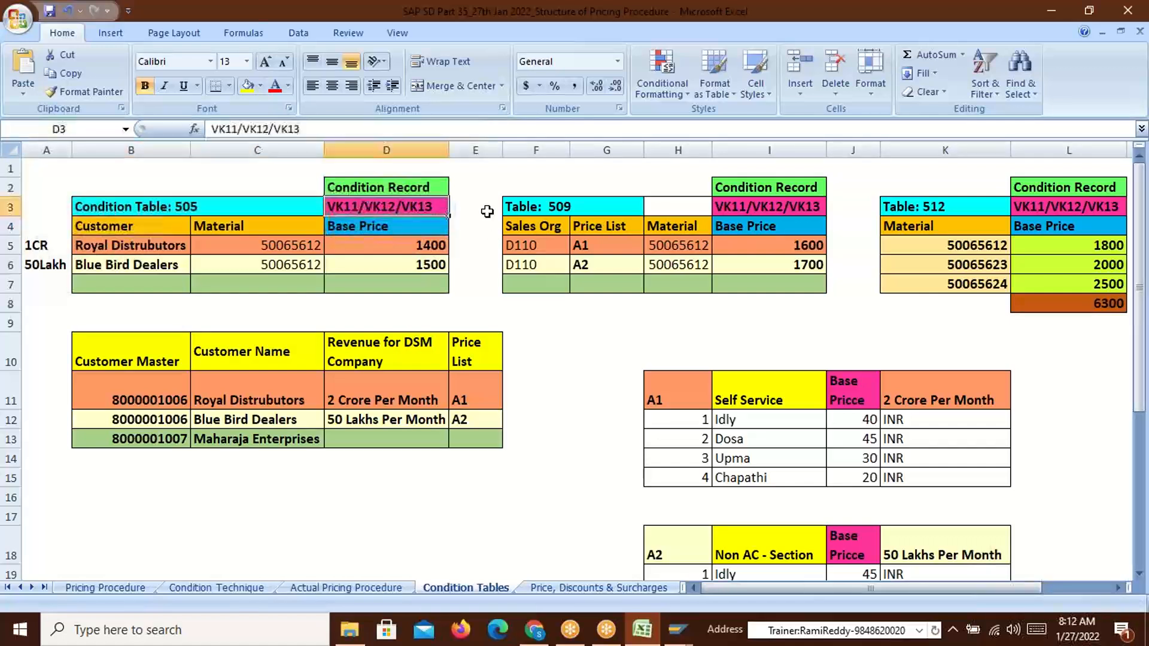
pyautogui.click(757, 208)
pyautogui.click(1061, 209)
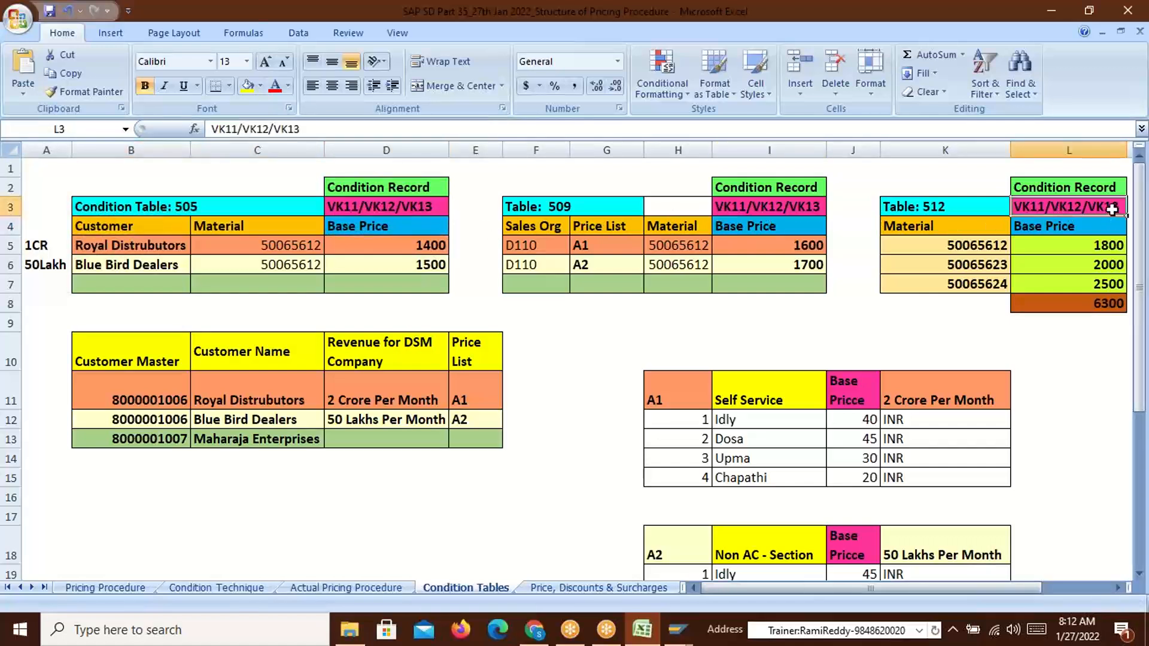
pyautogui.click(1078, 230)
pyautogui.click(1078, 210)
pyautogui.click(1077, 228)
pyautogui.click(919, 206)
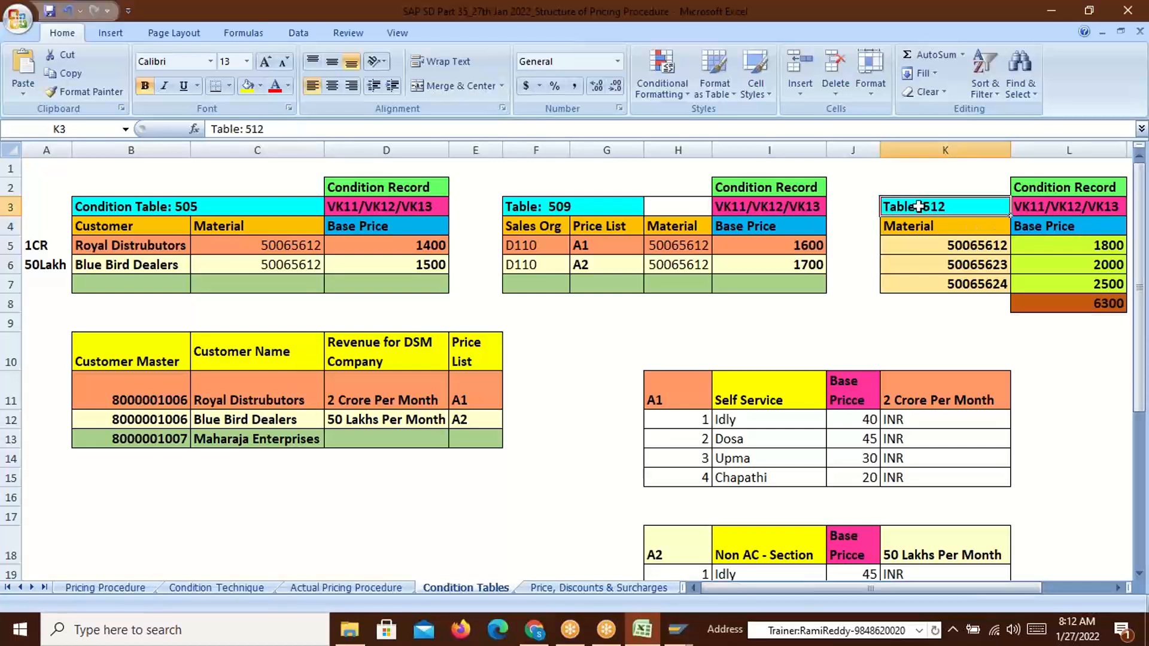
pyautogui.click(929, 188)
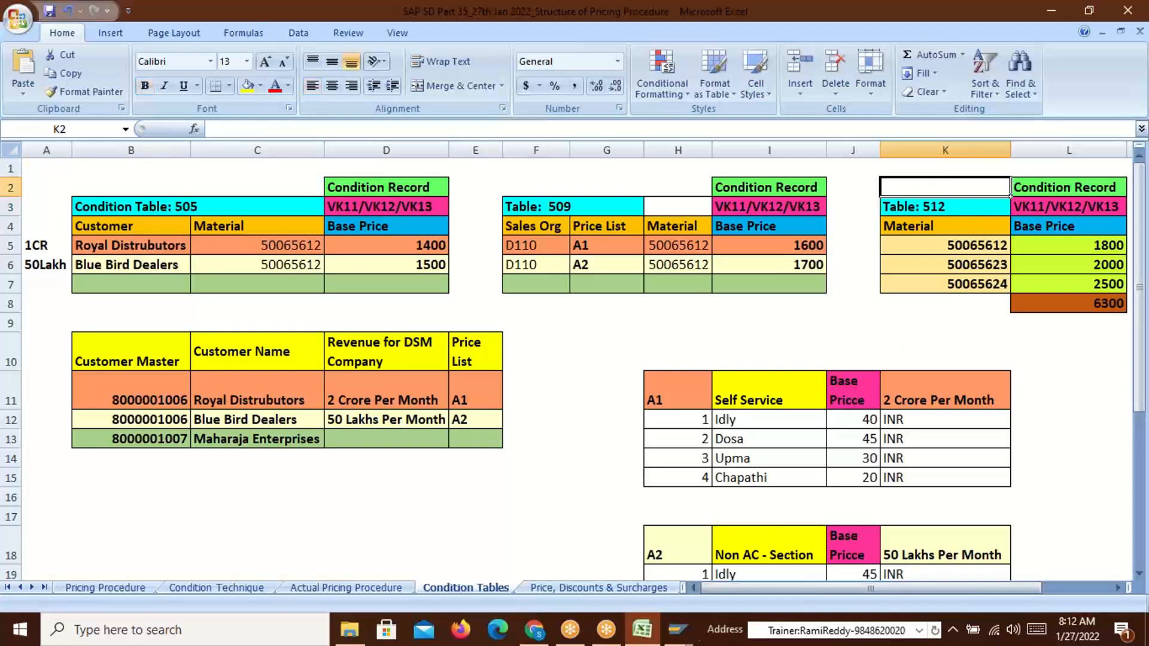
# Switch to the other SAP session and close the Customer Create dialog
pyautogui.click(676, 630)
pyautogui.click(883, 571)
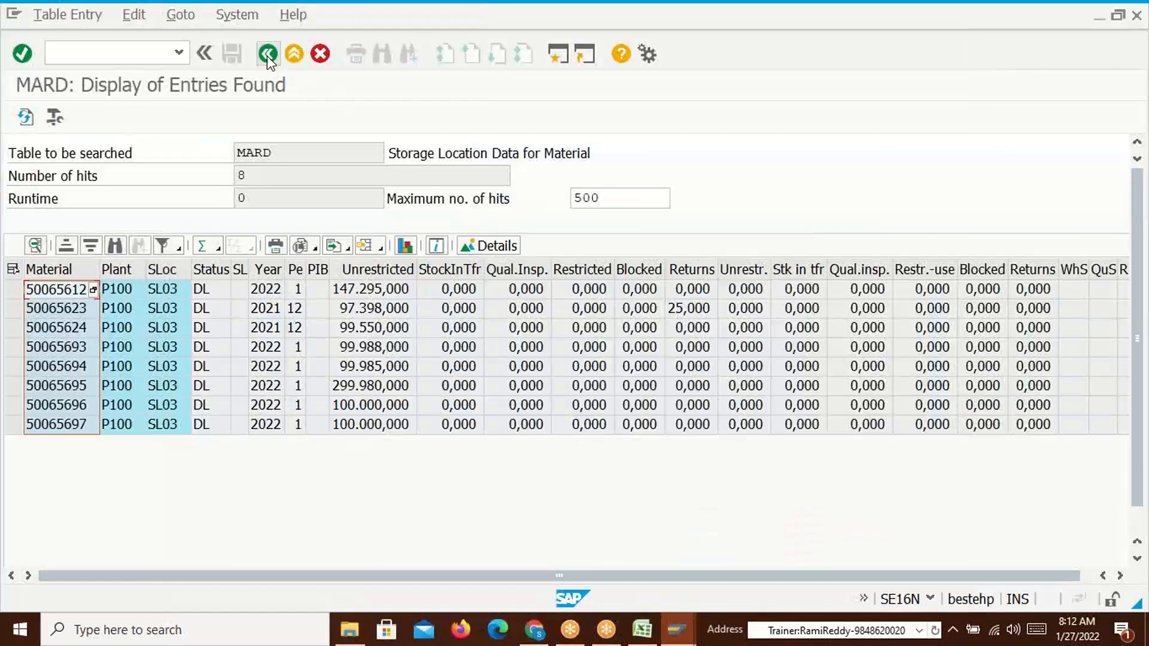
pyautogui.hotkey('alt', 'Tab')
pyautogui.hotkey('alt', 'Tab')
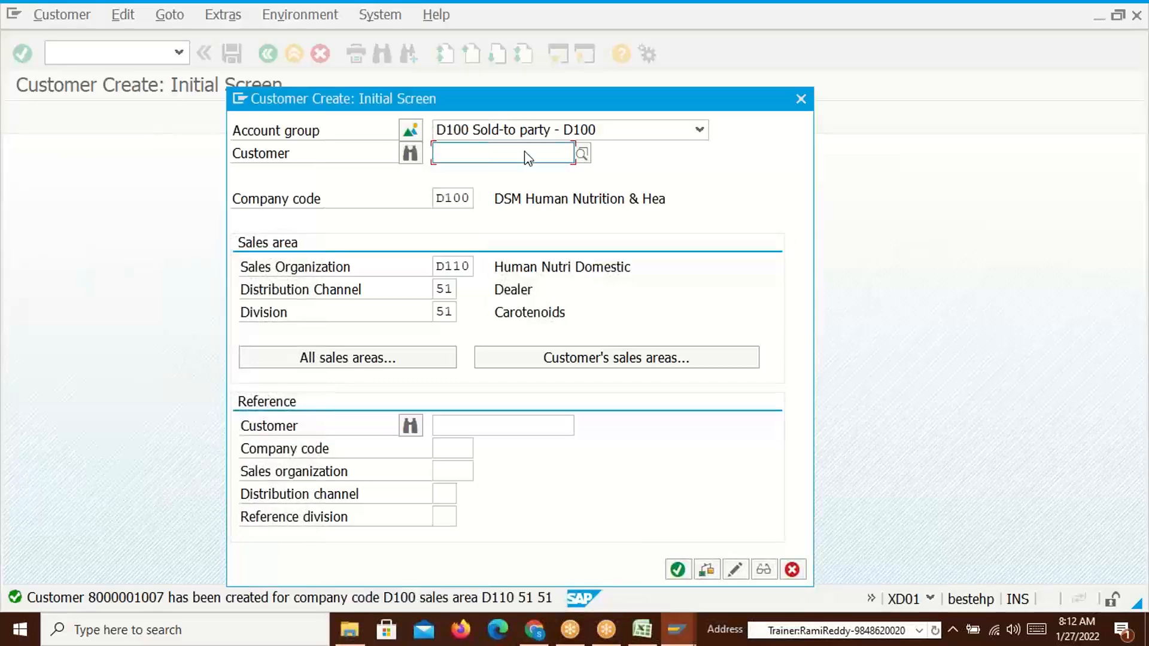
pyautogui.press('Escape')
# Enter transaction /nv/03 to reach Create Condition Table
pyautogui.click(131, 48)
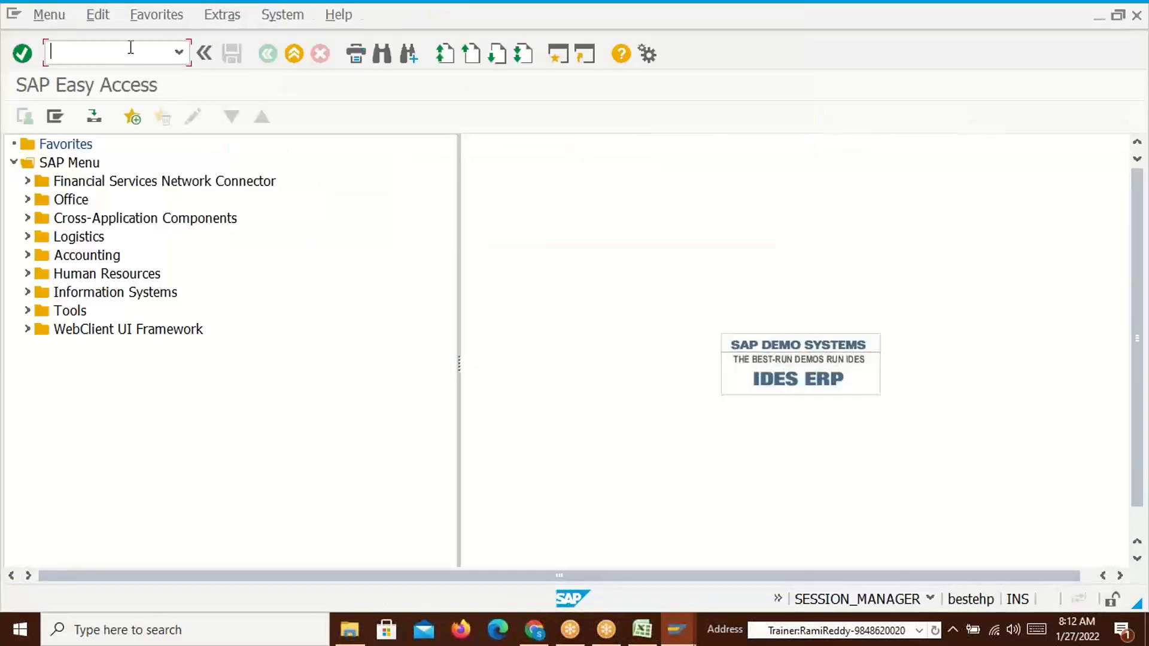
pyautogui.write('/nv/03')
pyautogui.press('Return')
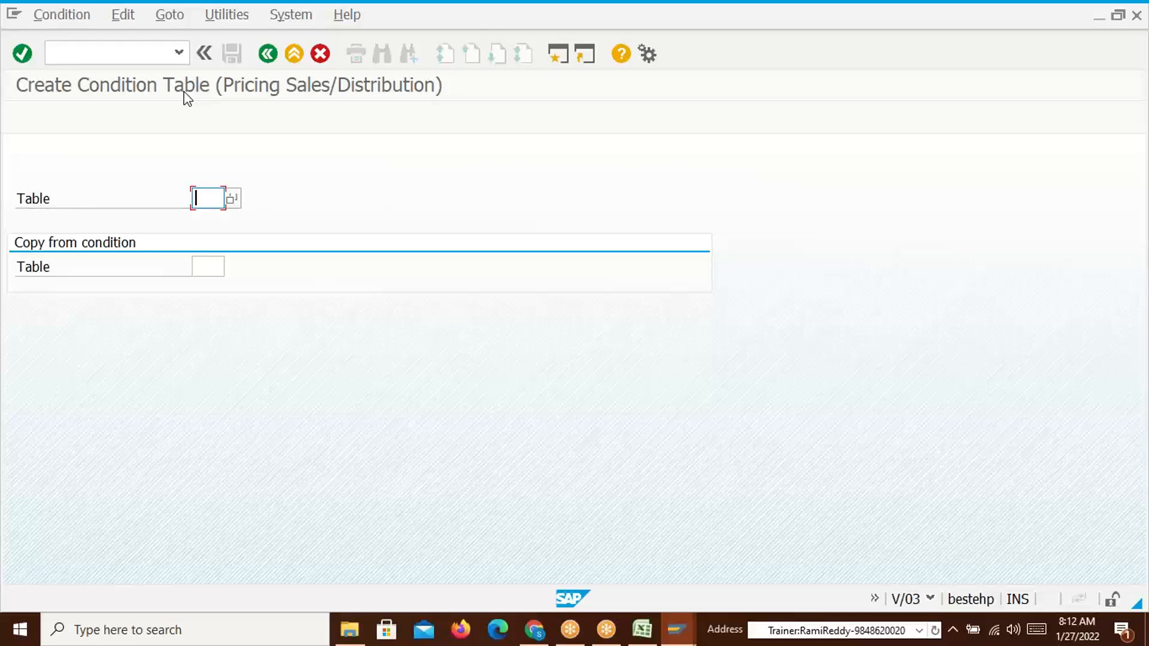
# Proceed to the Field Overview with no table number, cross-checking table 512's Material heading in Excel
pyautogui.press('Return')
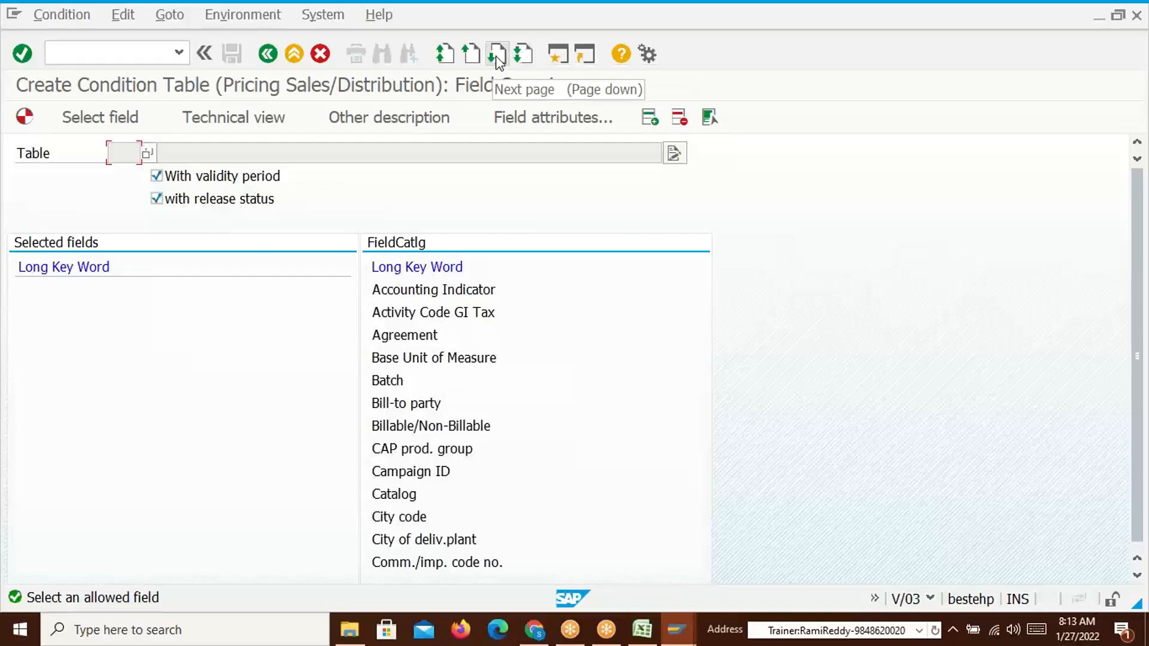
pyautogui.hotkey('alt', 'Tab')
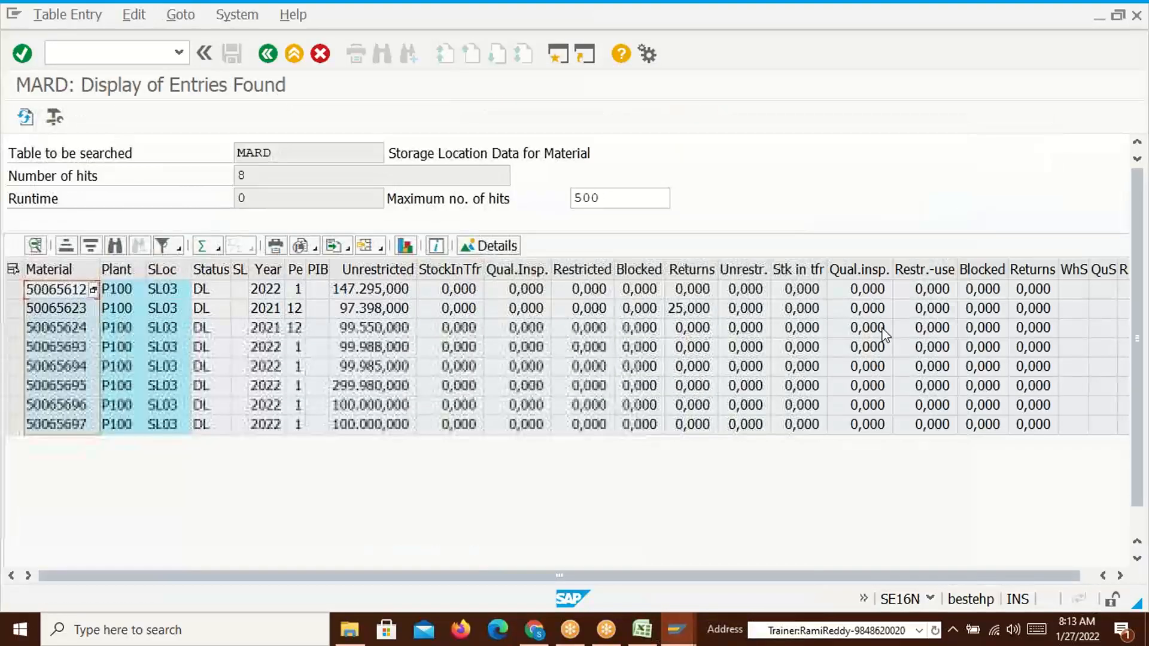
pyautogui.hotkey('alt', 'Tab')
pyautogui.click(717, 278)
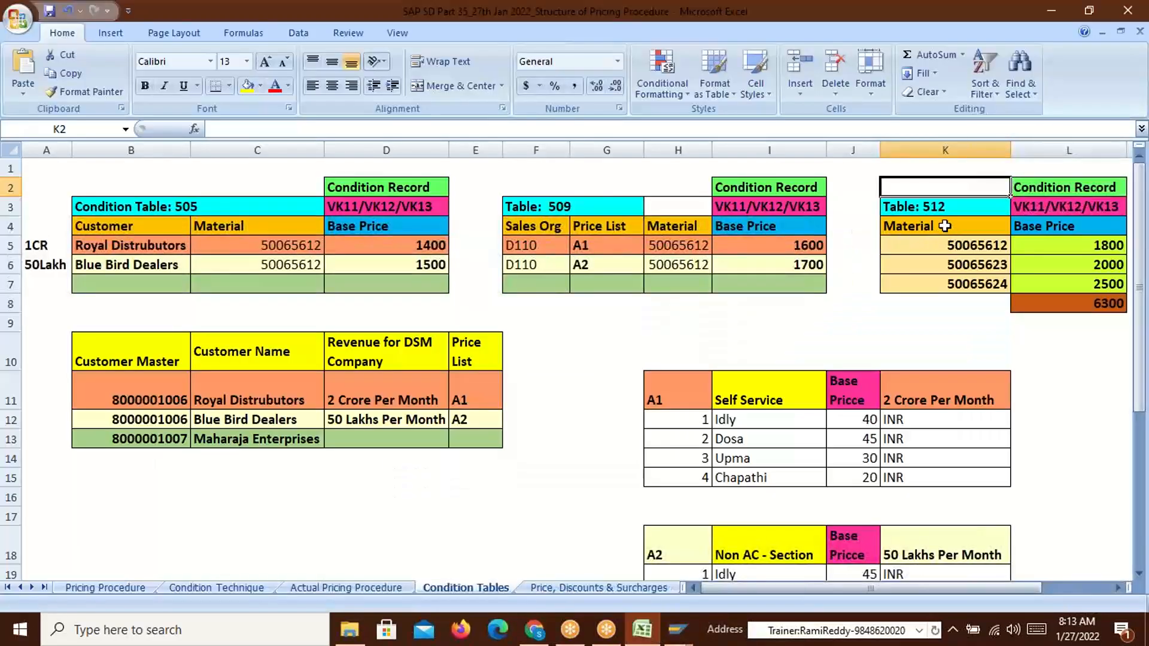
pyautogui.click(955, 231)
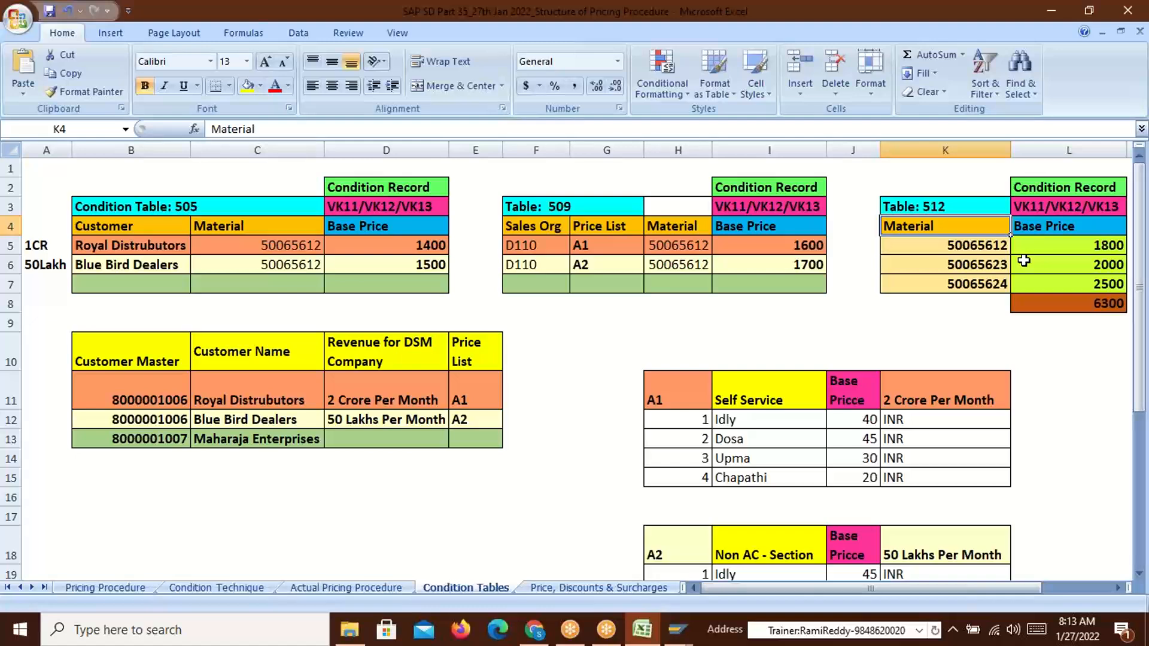
pyautogui.hotkey('alt', 'Tab')
pyautogui.hotkey('alt', 'Tab')
pyautogui.hotkey('alt', 'Tab')
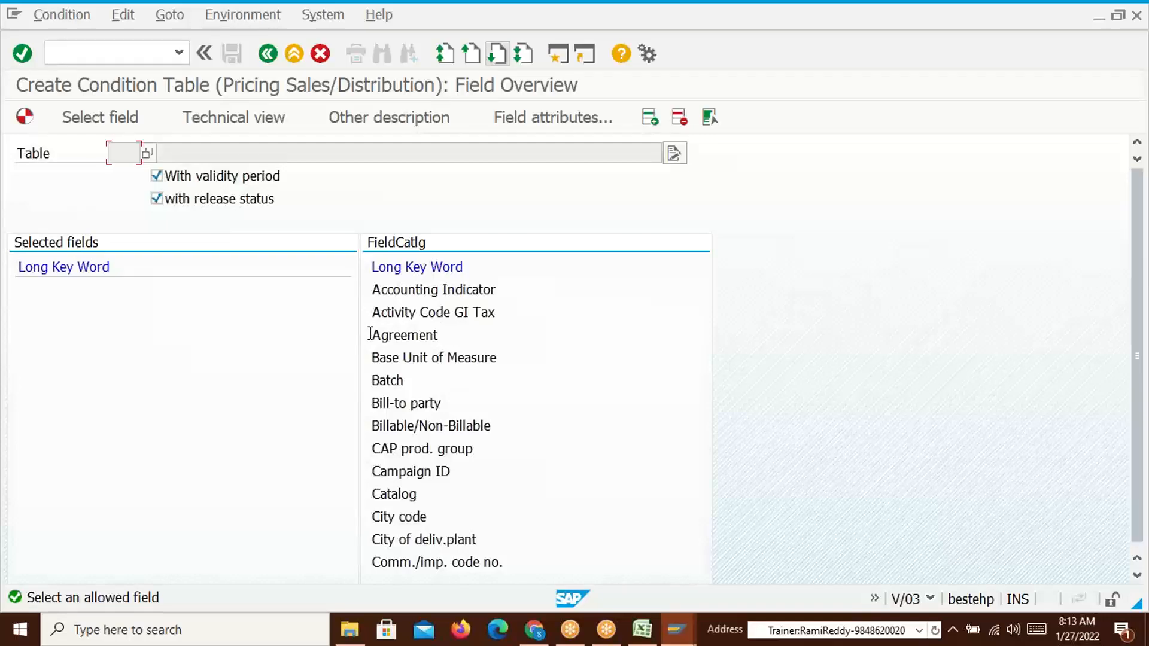
pyautogui.hotkey('alt', 'Tab')
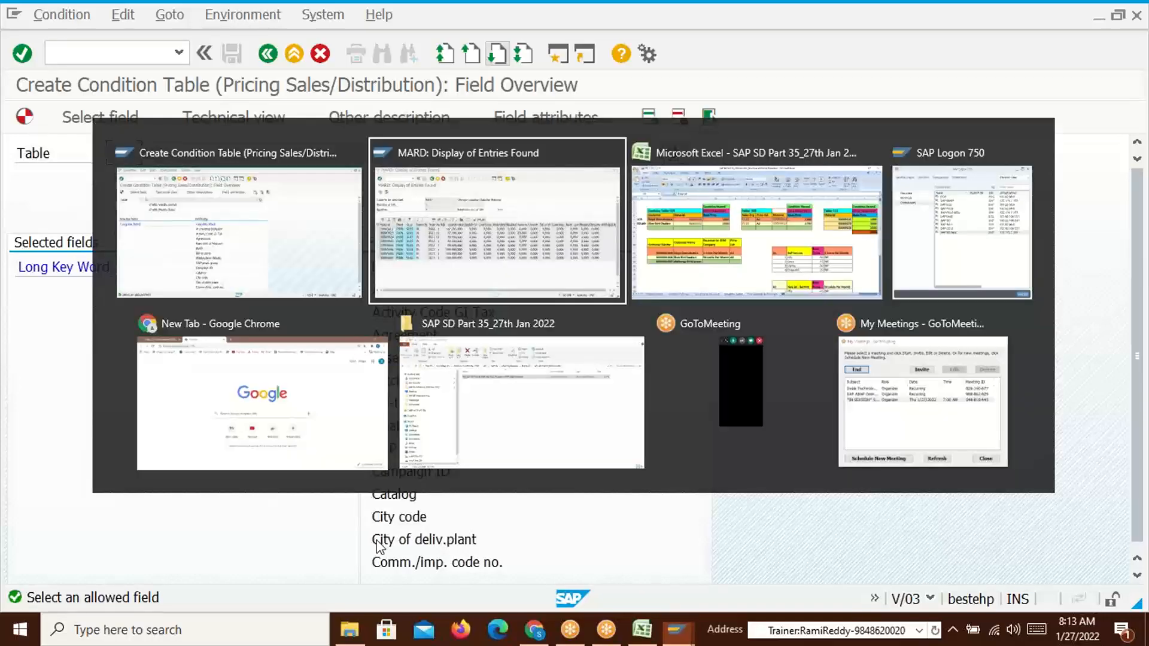
pyautogui.hotkey('alt', 'Tab')
pyautogui.hotkey('alt', 'Tab')
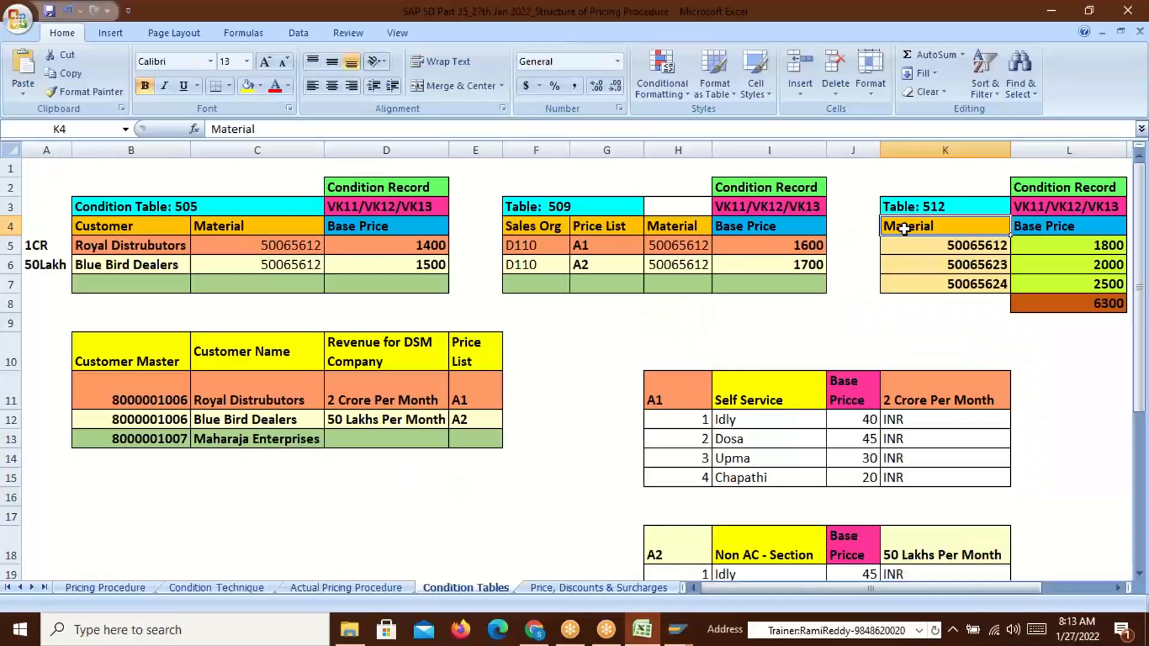
pyautogui.hotkey('alt', 'Tab')
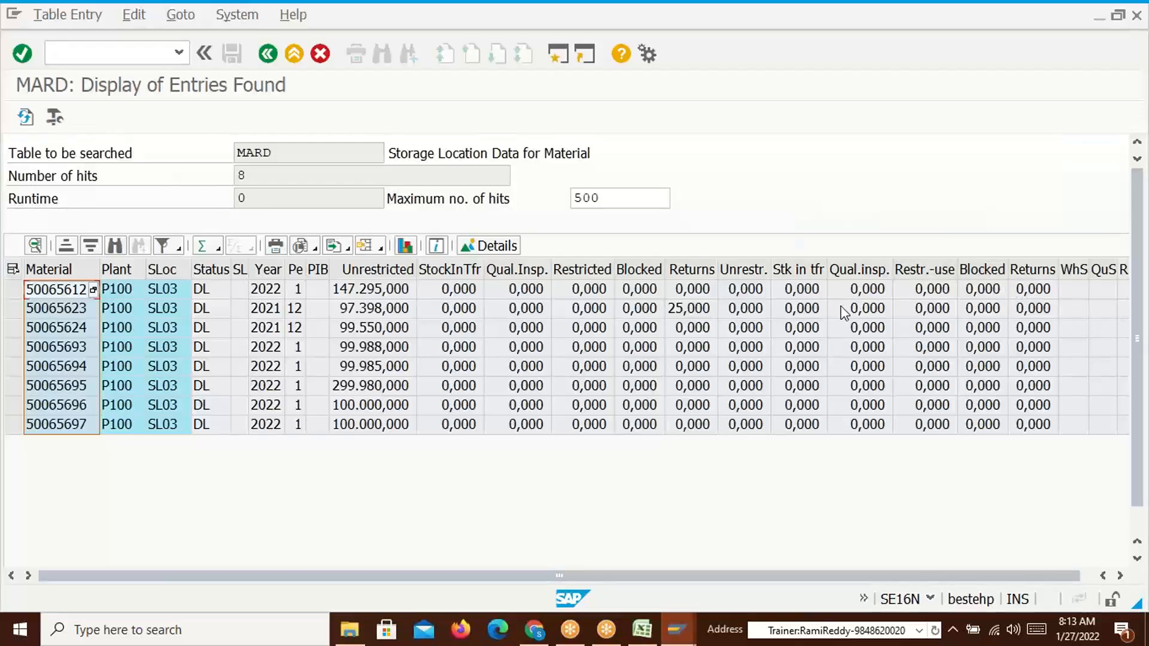
pyautogui.hotkey('alt', 'Tab')
pyautogui.hotkey('alt', 'Tab')
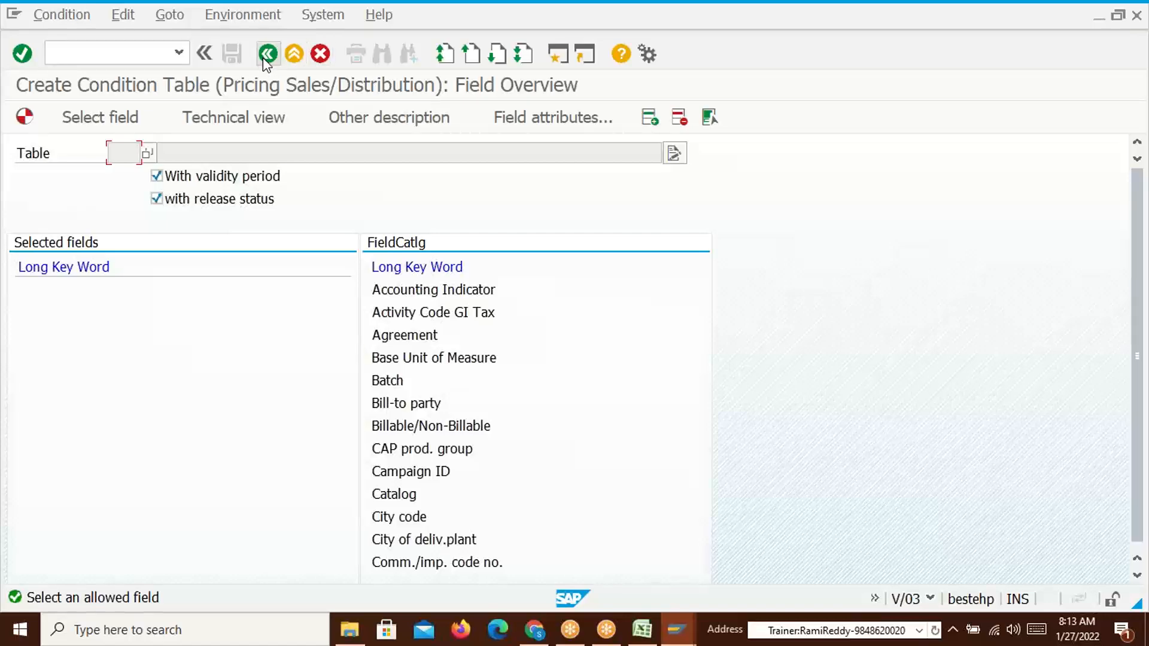
# Page the field catalog down to Material and add it as the table's field
pyautogui.click(494, 53)
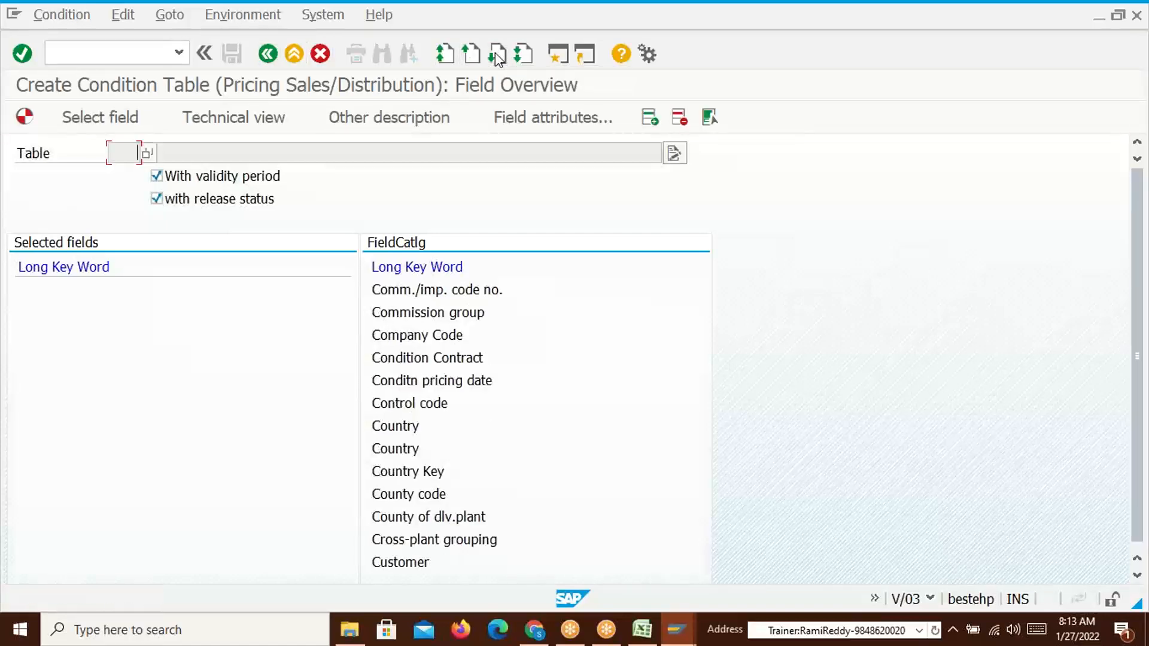
pyautogui.click(494, 53)
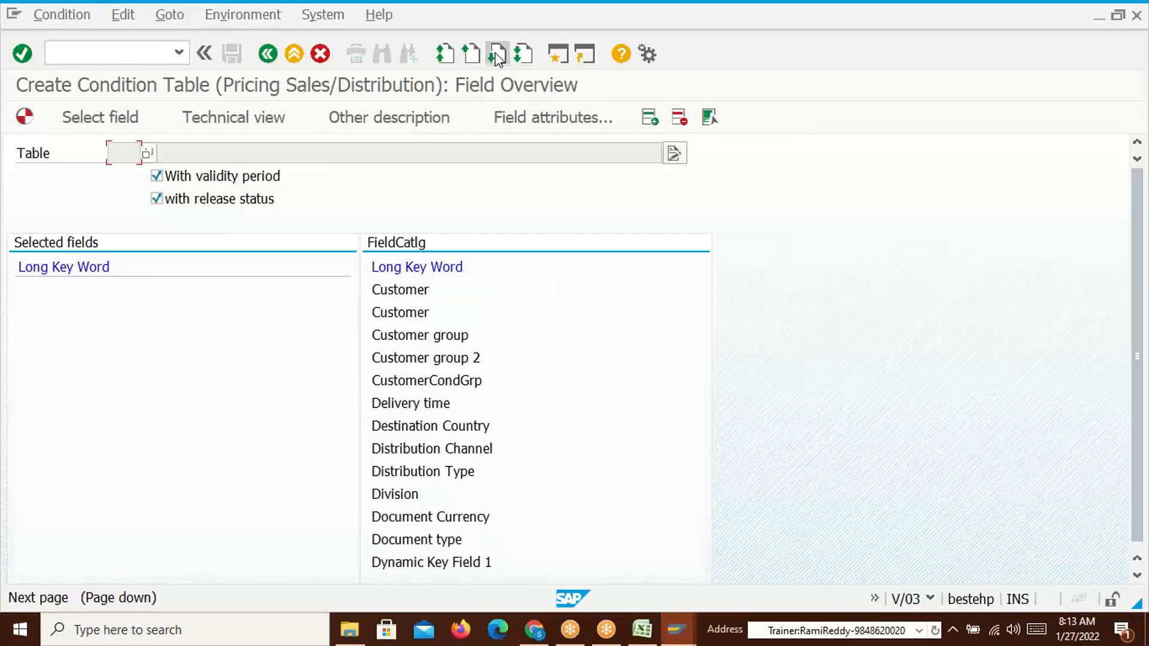
pyautogui.click(494, 53)
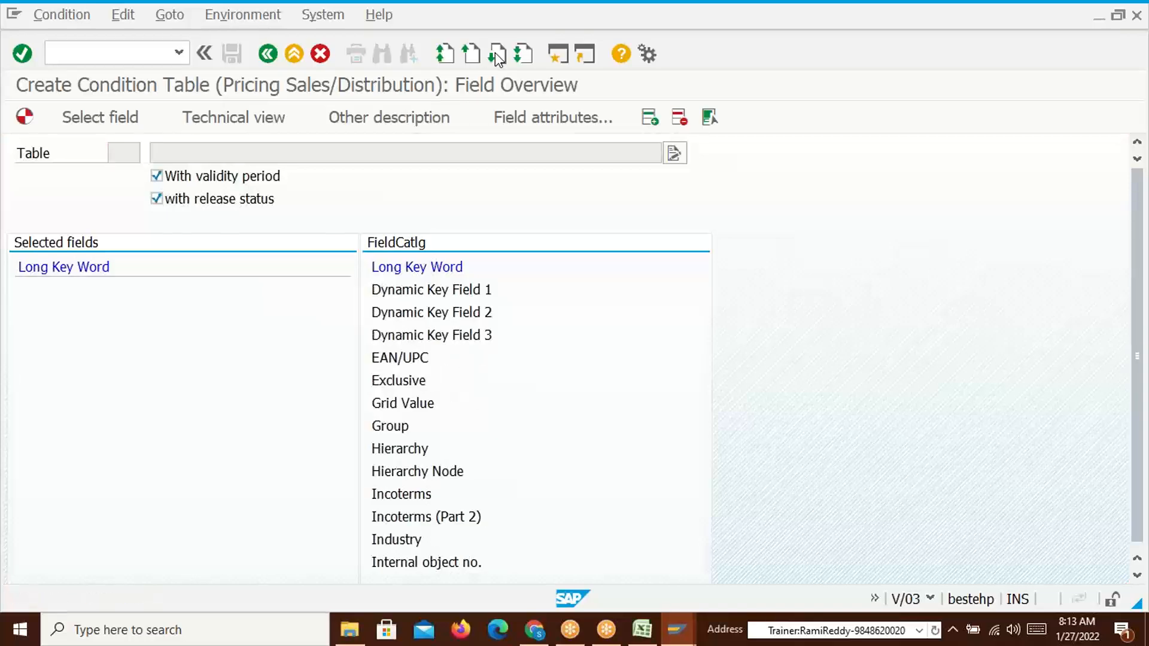
pyautogui.click(494, 53)
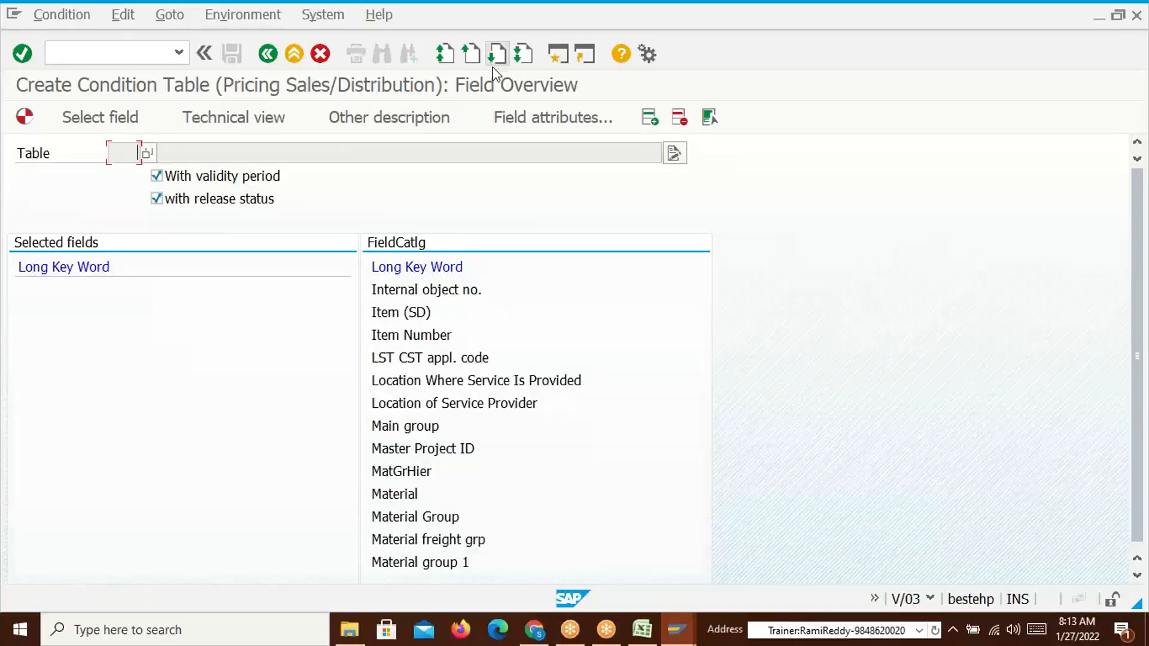
pyautogui.click(393, 497)
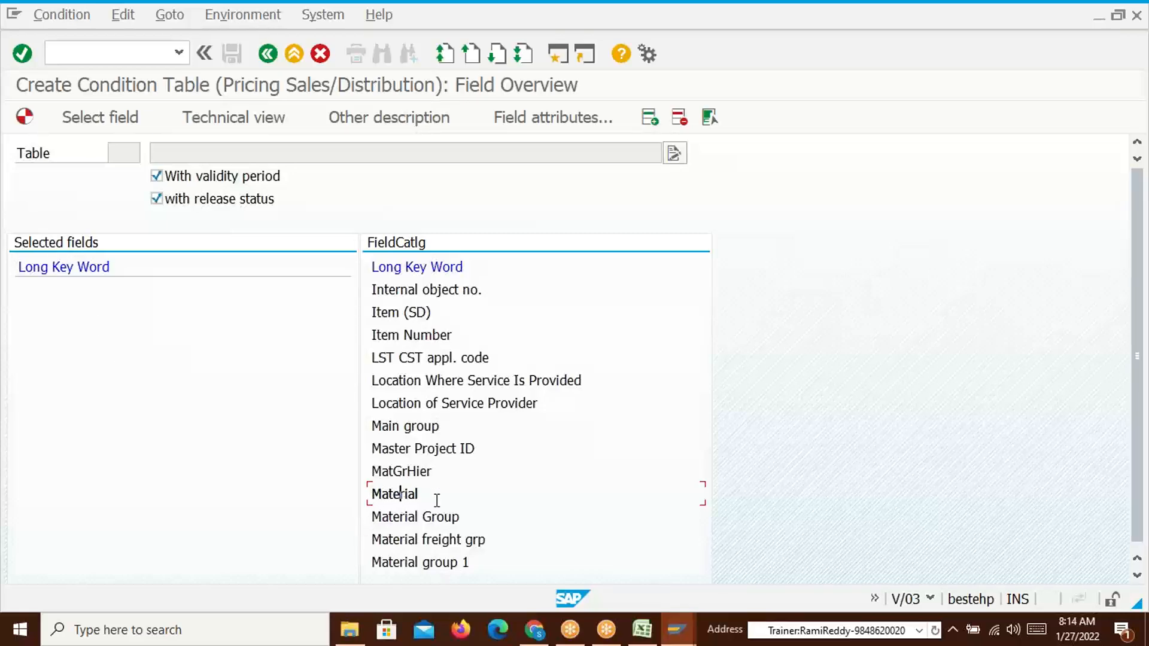
pyautogui.click(95, 125)
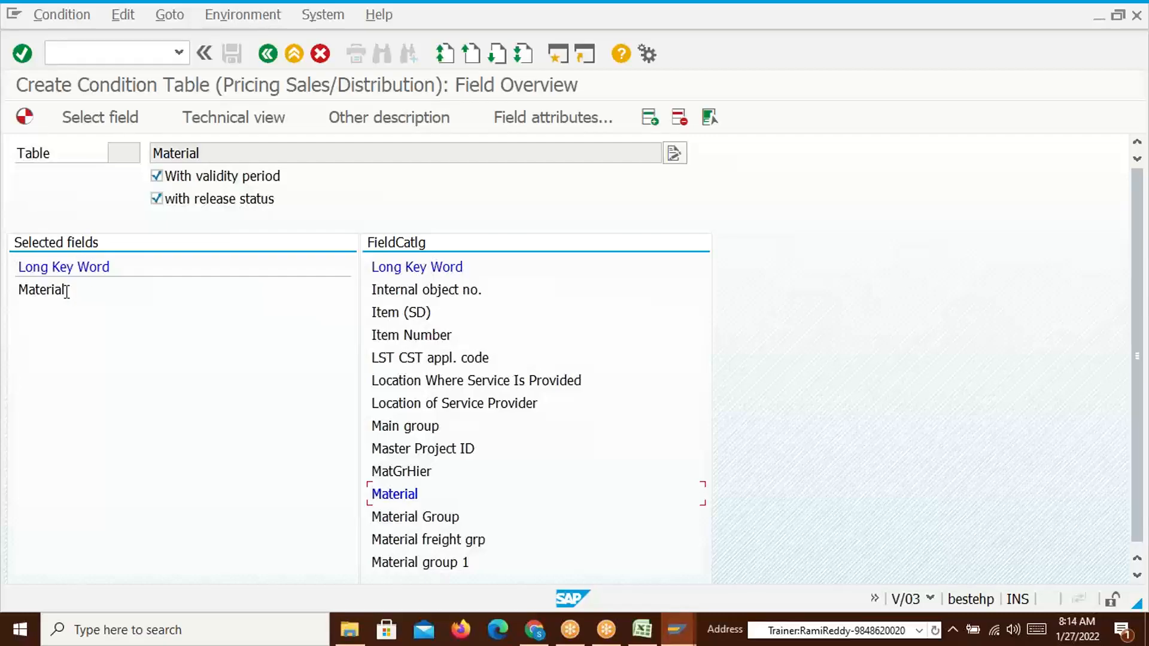
# Cross-check table 512's Material column in Excel, then generate the condition table
pyautogui.hotkey('alt', 'Tab')
pyautogui.hotkey('alt', 'Tab')
pyautogui.moveTo(945, 232); pyautogui.dragTo(951, 281)
pyautogui.hotkey('alt', 'Tab')
pyautogui.click(26, 119)
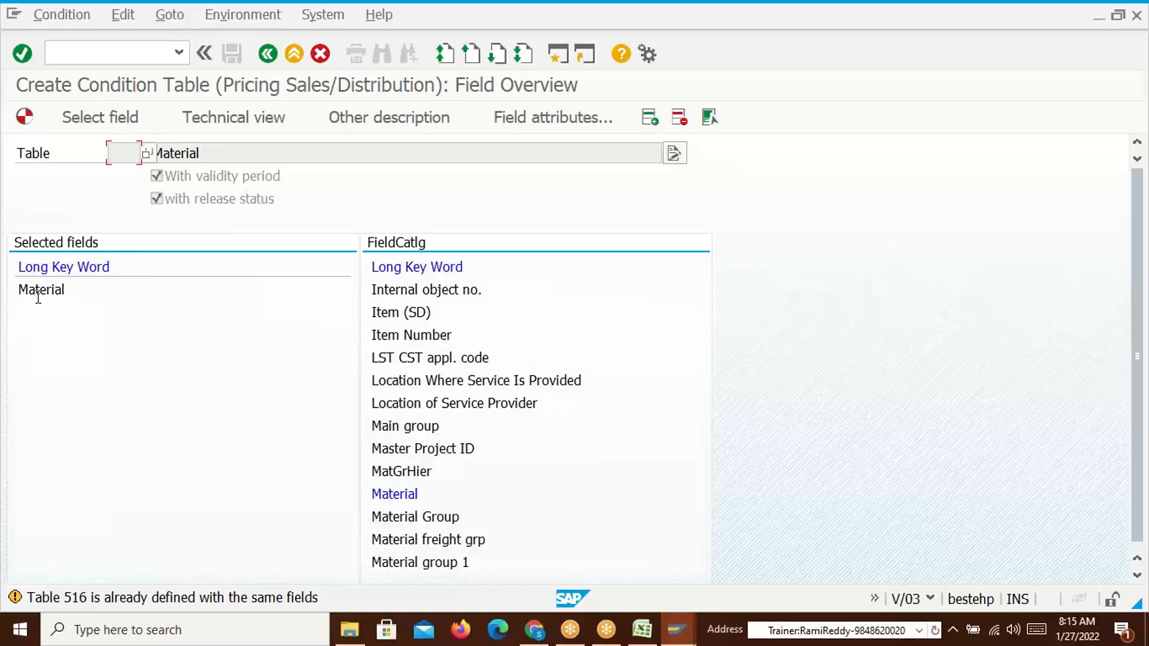
# Pass the table 516 warning, confirm generation and save the entry with package ZSD0
pyautogui.press('Return')
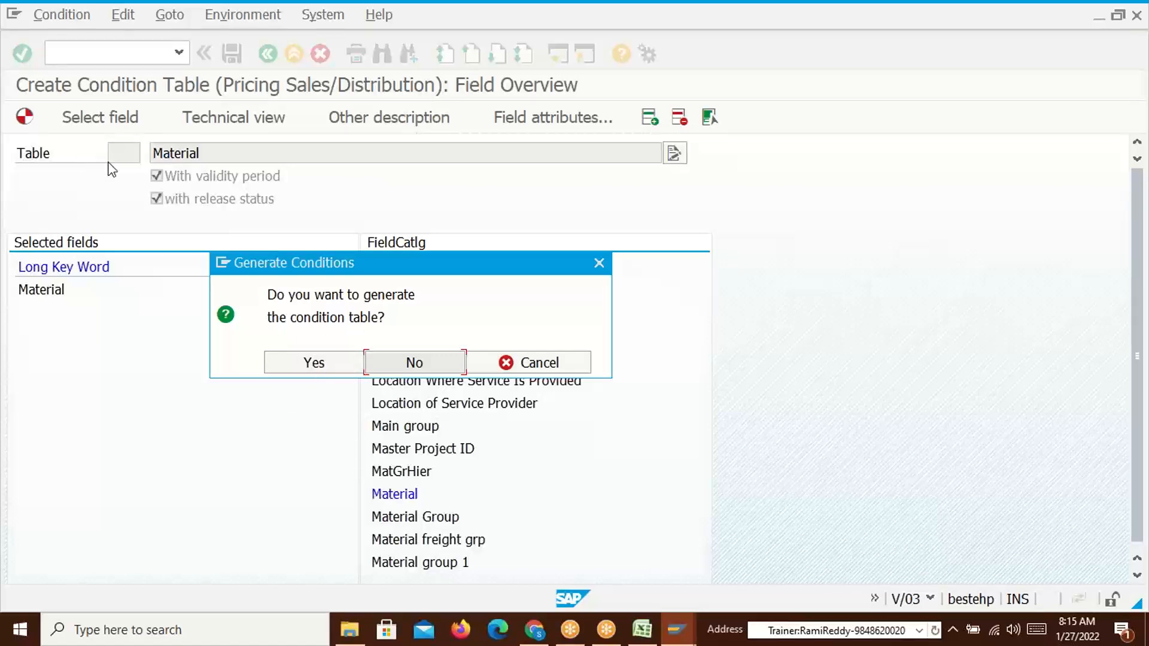
pyautogui.click(323, 364)
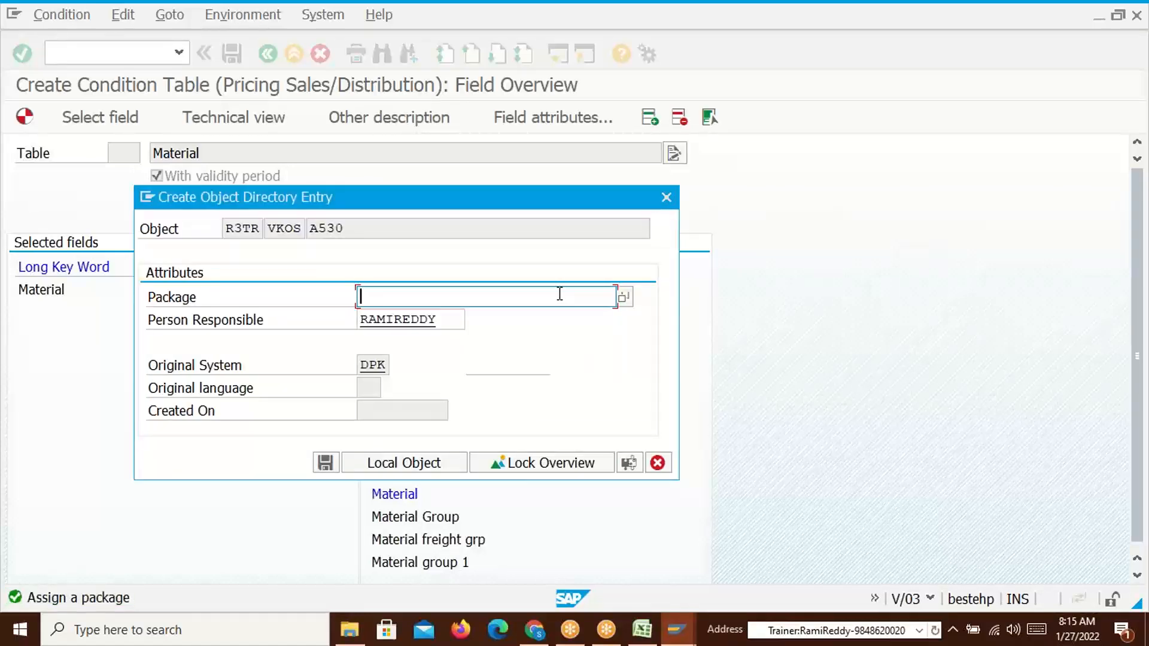
pyautogui.write('ZSD0')
pyautogui.click(325, 462)
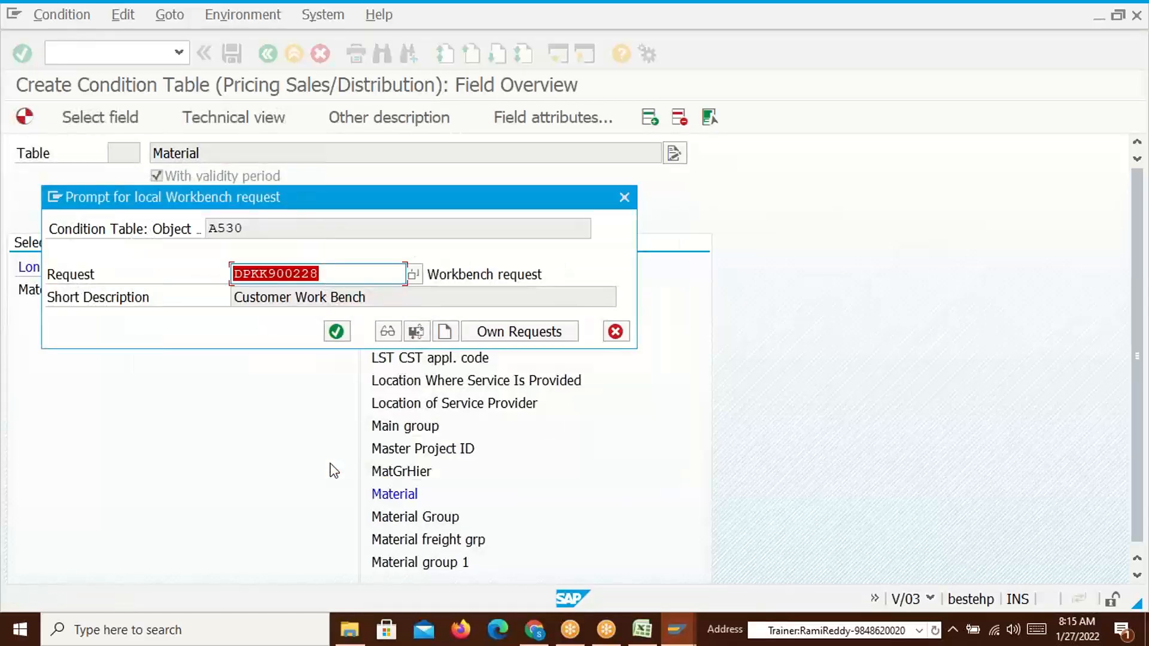
# Accept the proposed workbench request and confirm creating its task
pyautogui.moveTo(334, 200); pyautogui.dragTo(531, 198)
pyautogui.click(535, 322)
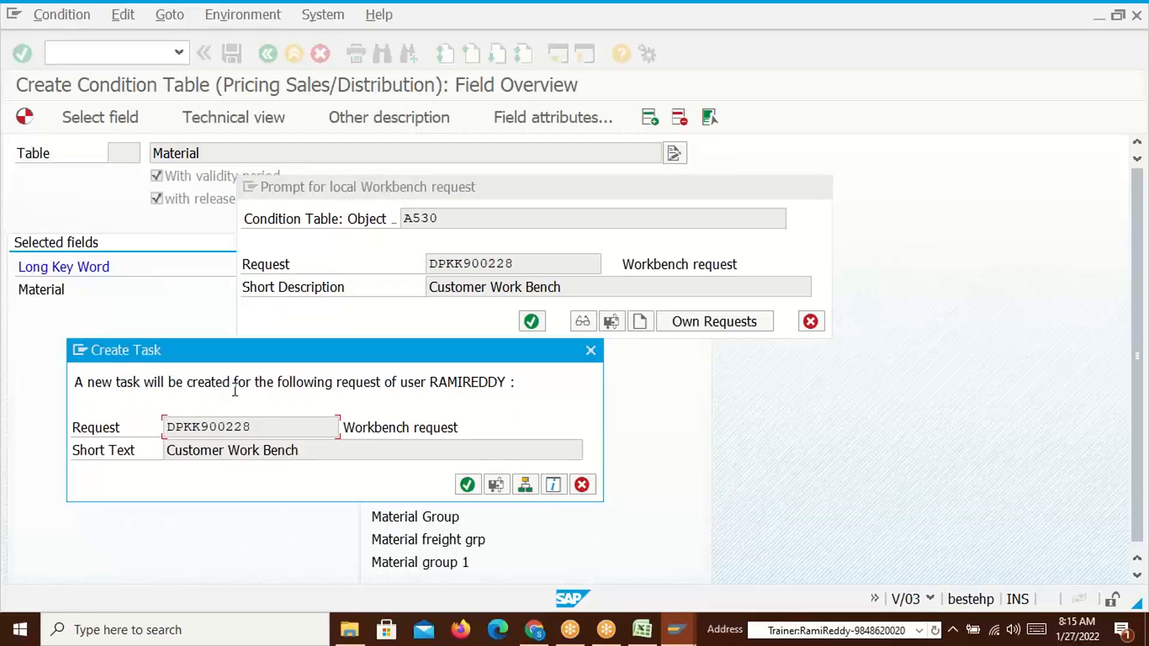
pyautogui.click(466, 485)
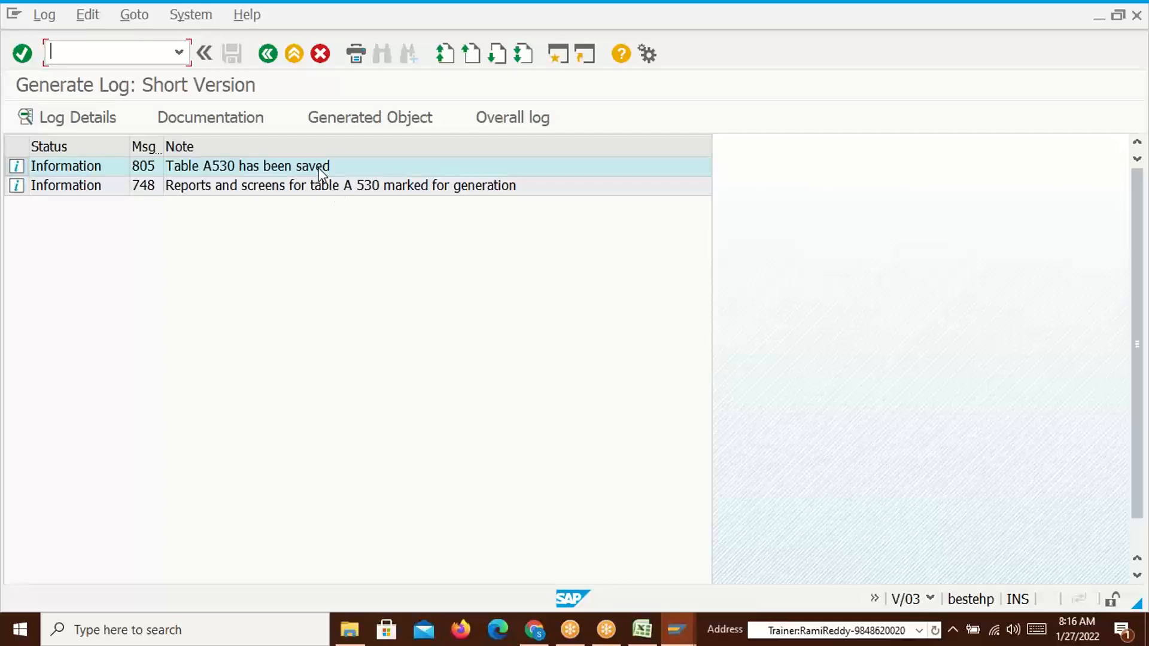
# Retitle the Excel table 512 as Table: 530 and review table 509's headings
pyautogui.hotkey('alt', 'Tab')
pyautogui.click(968, 206)
pyautogui.press('BackSpace')
pyautogui.press('BackSpace')
pyautogui.write('30')
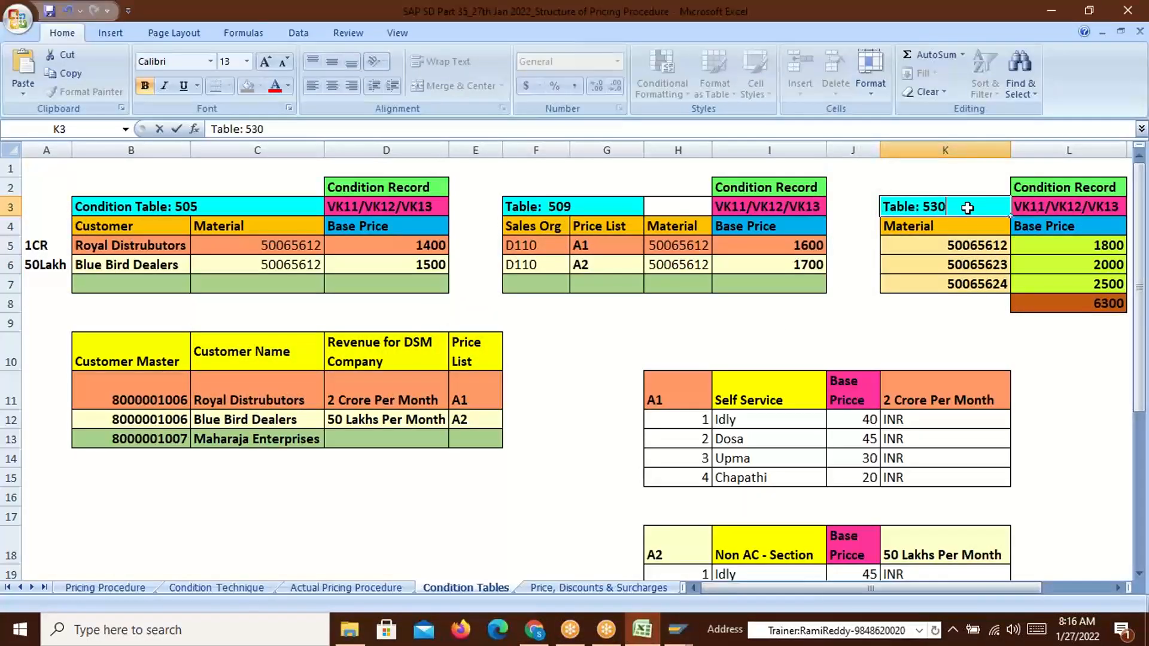
pyautogui.press('Return')
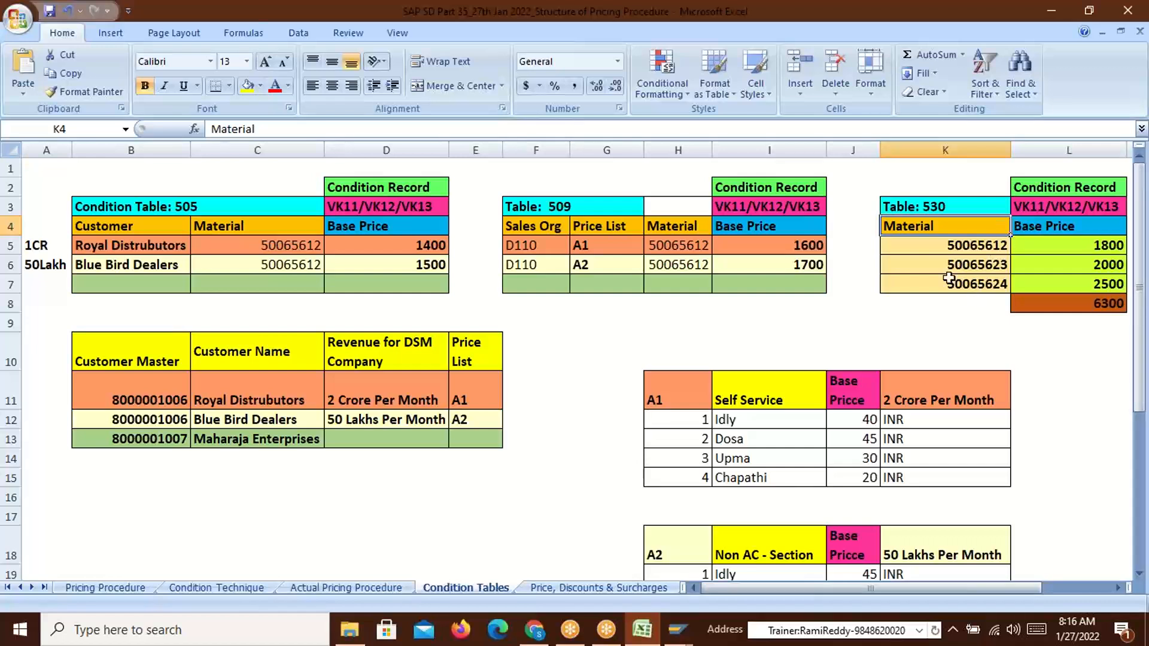
pyautogui.moveTo(526, 229); pyautogui.dragTo(676, 227)
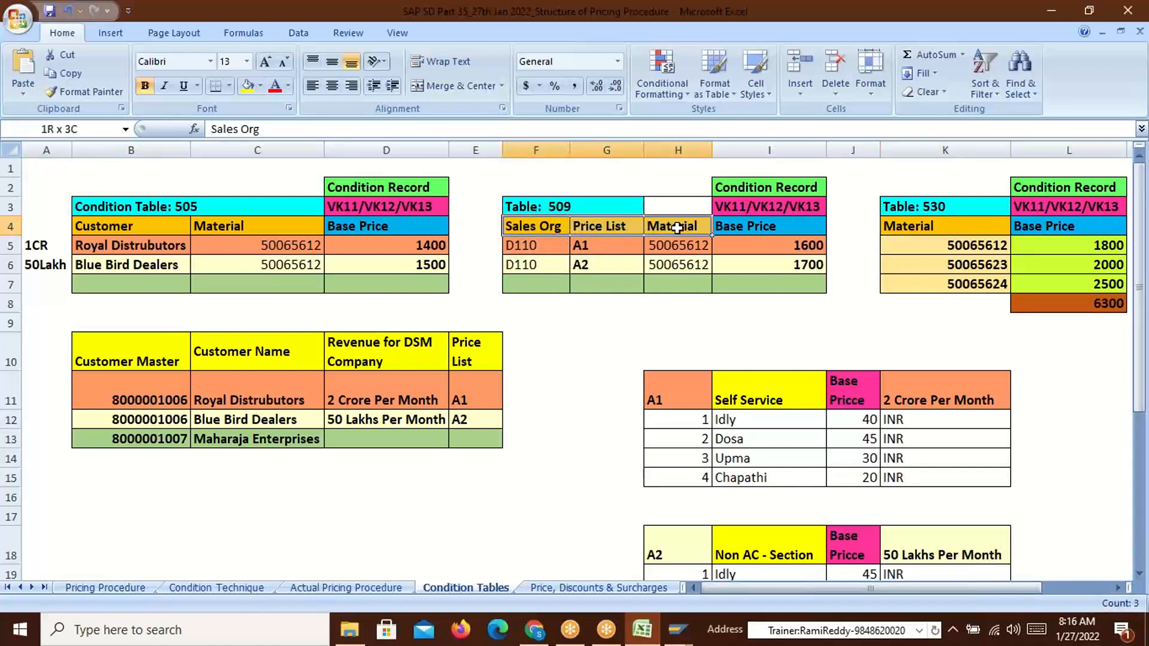
pyautogui.hotkey('alt', 'Tab')
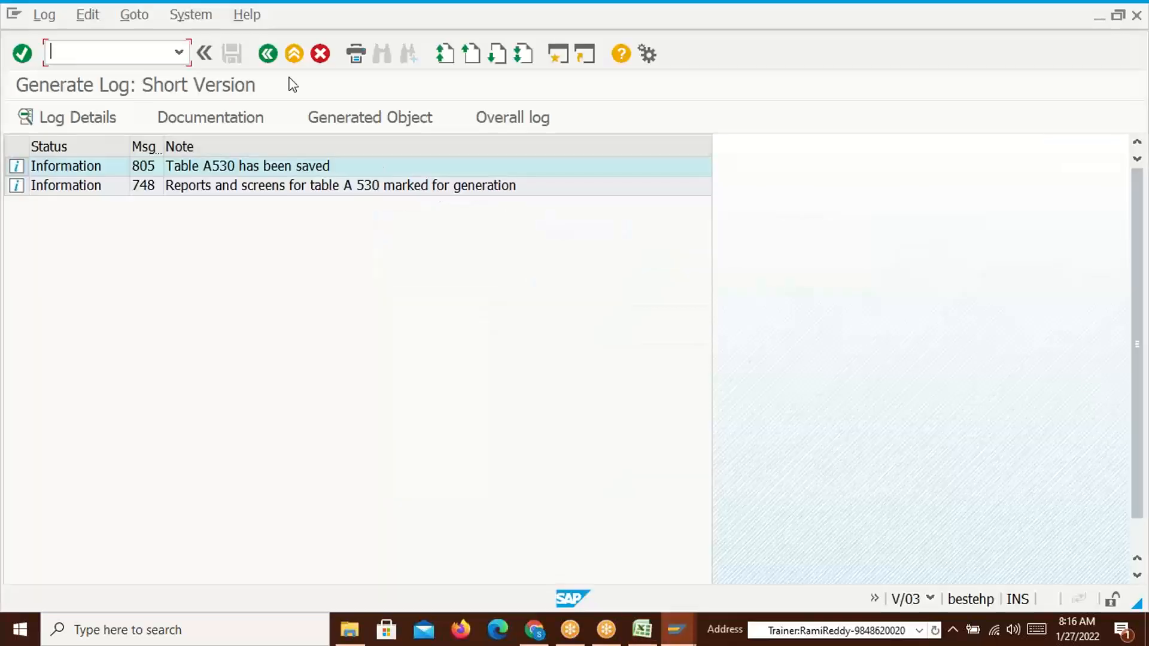
# Start another condition table without a number, checking the Sales Org, Price List and Material headings
pyautogui.click(268, 54)
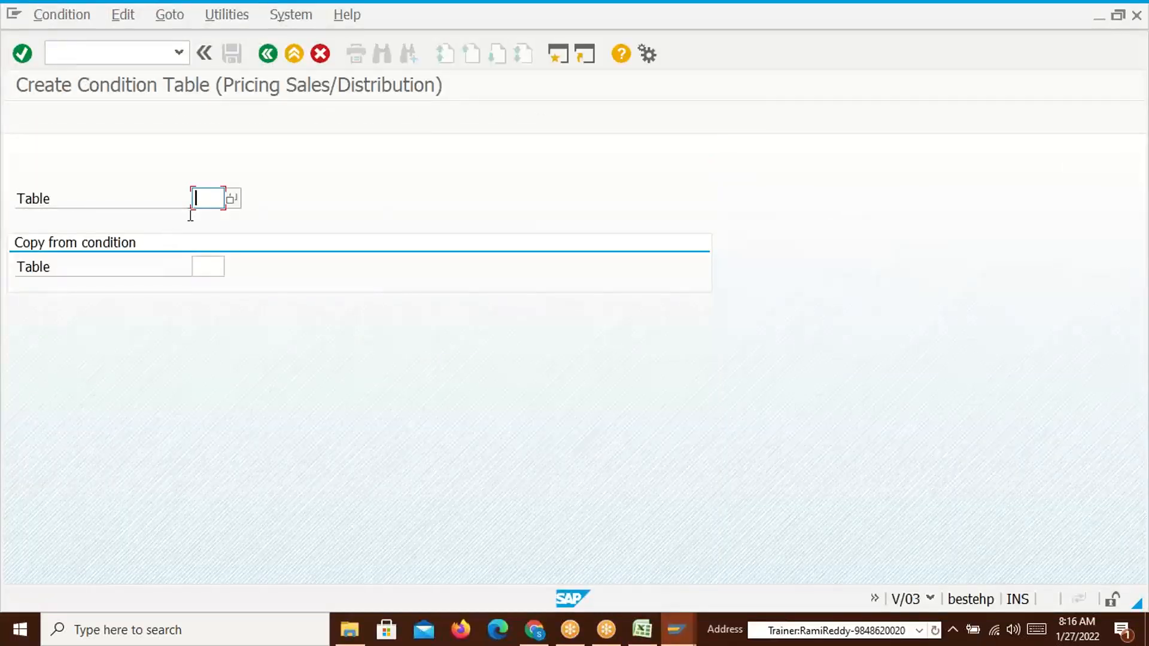
pyautogui.press('Return')
pyautogui.hotkey('alt', 'Tab')
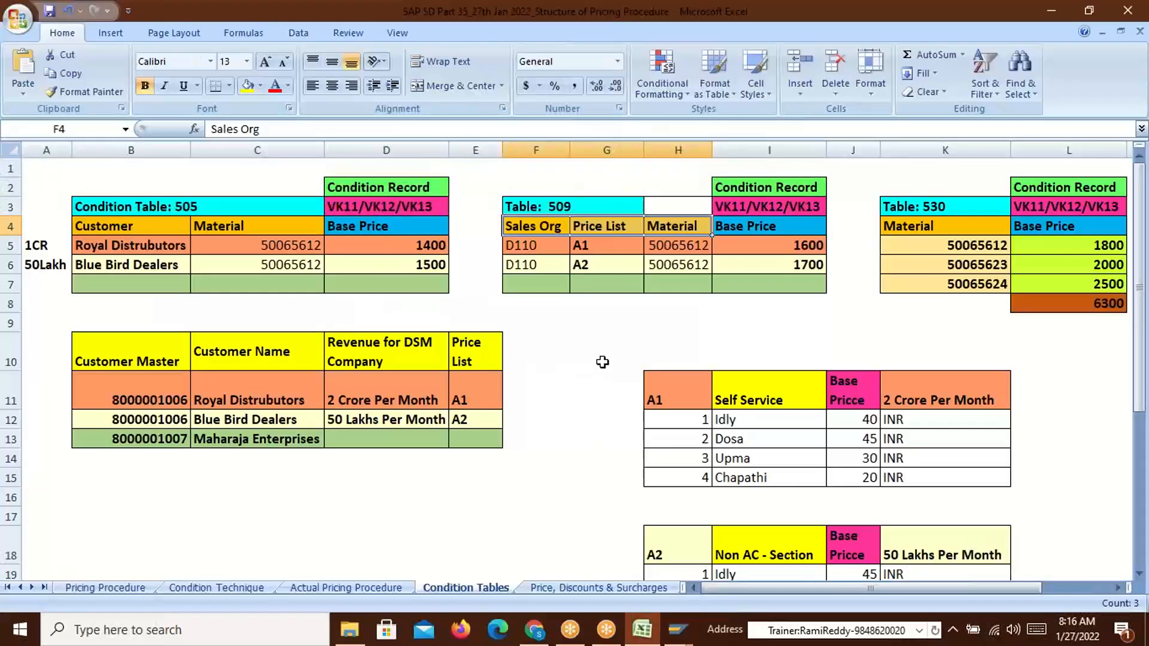
pyautogui.click(541, 231)
pyautogui.click(609, 225)
pyautogui.click(673, 226)
pyautogui.hotkey('alt', 'Tab')
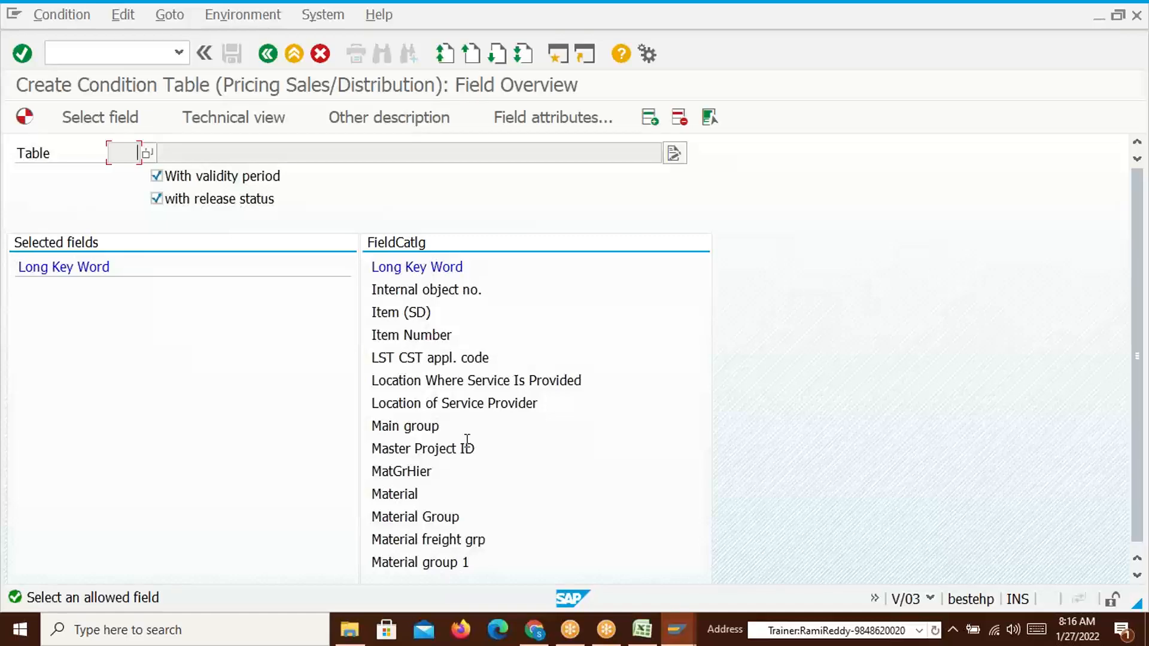
# Page down the field catalogue and add Sales Organization as a table field
pyautogui.click(497, 55)
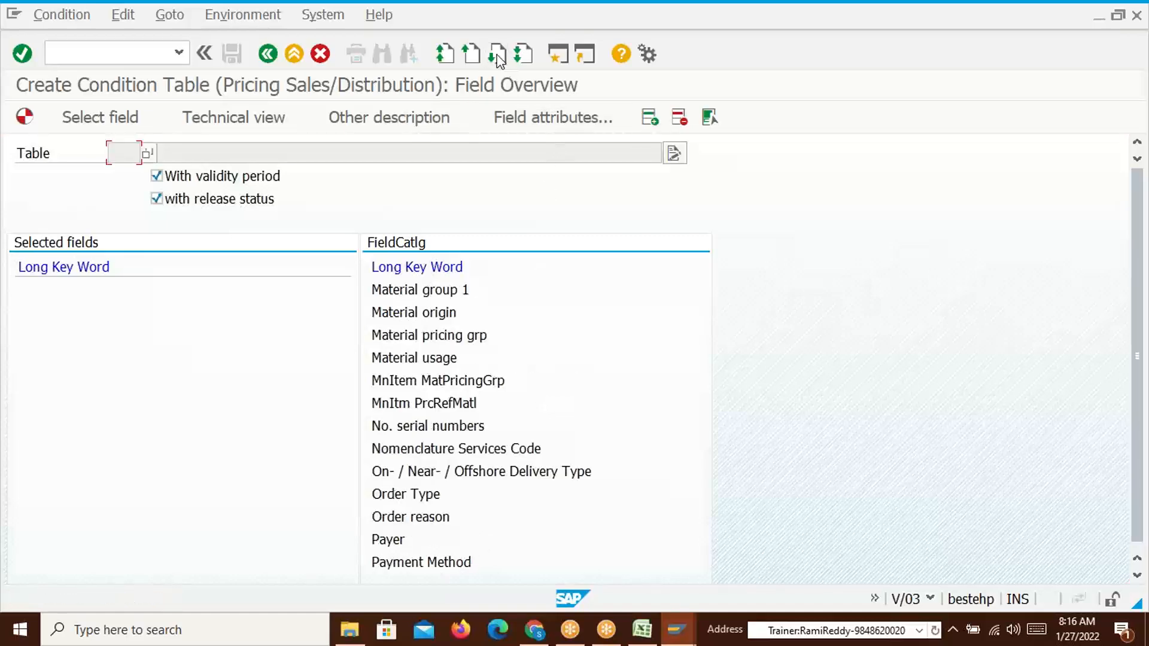
pyautogui.click(497, 55)
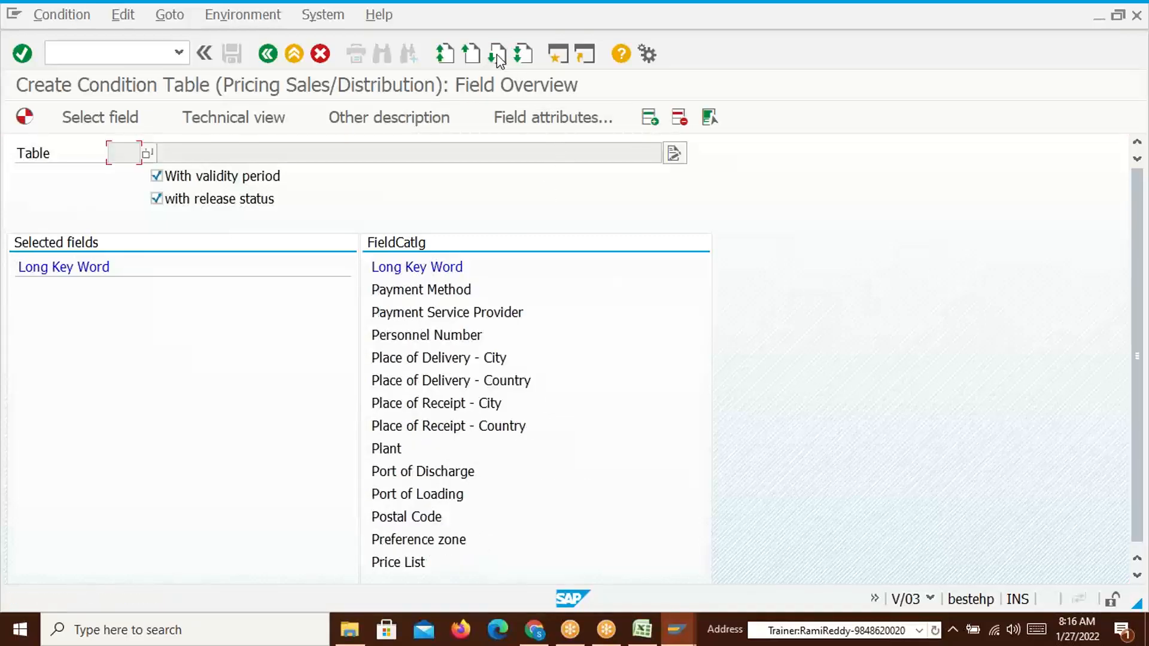
pyautogui.click(497, 55)
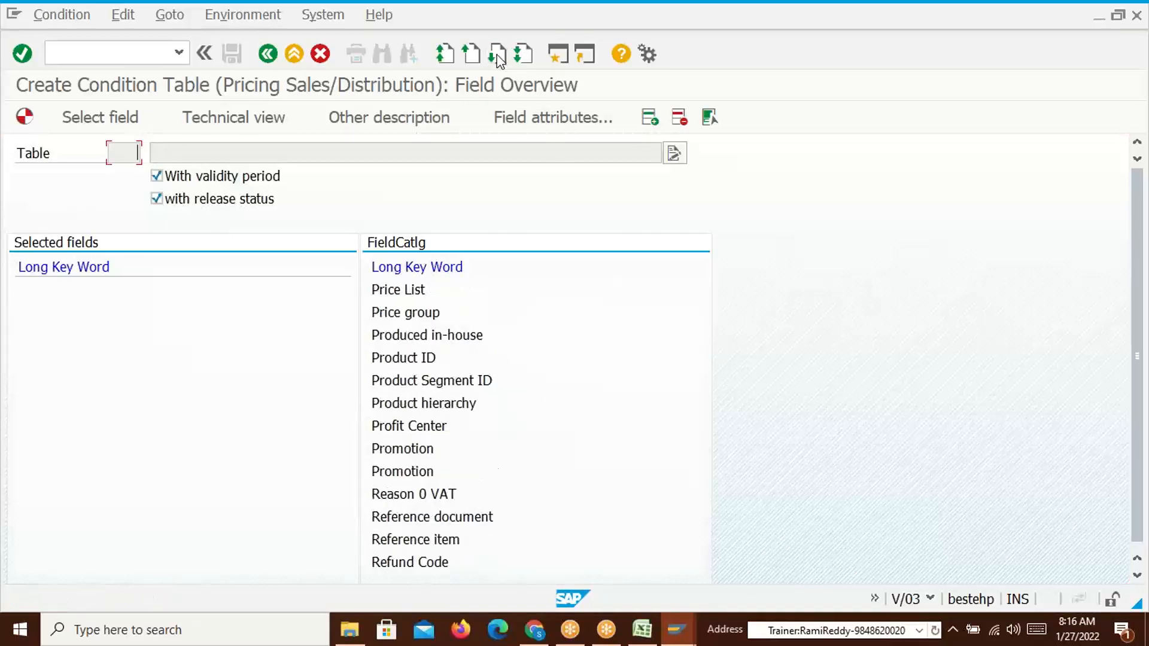
pyautogui.click(497, 55)
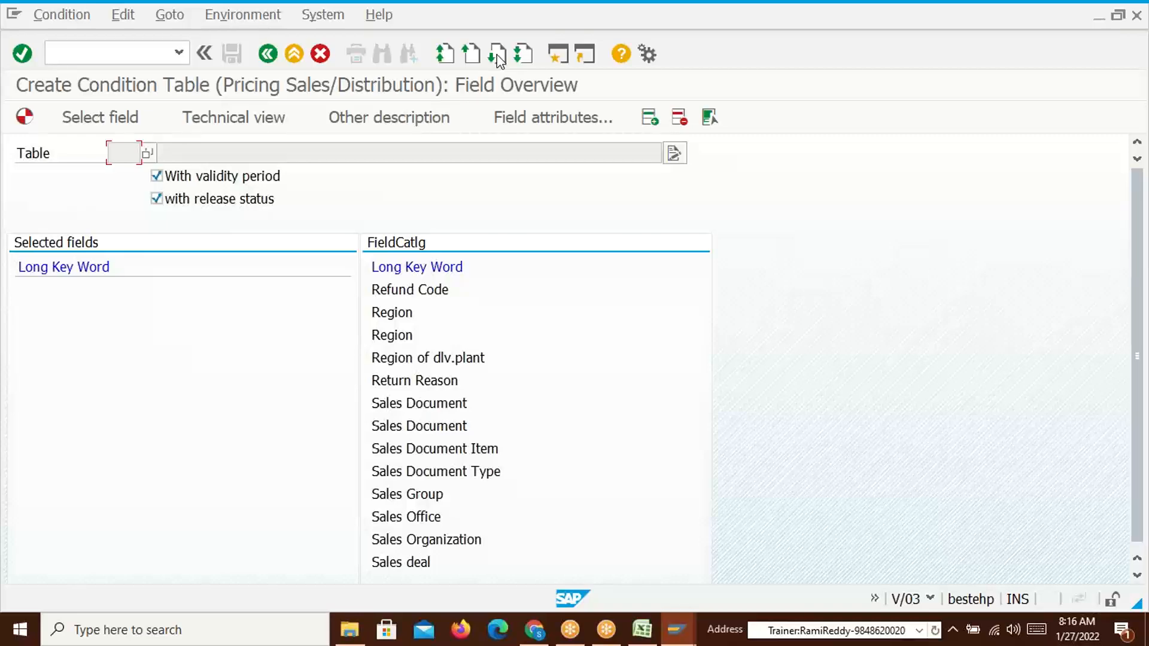
pyautogui.click(455, 541)
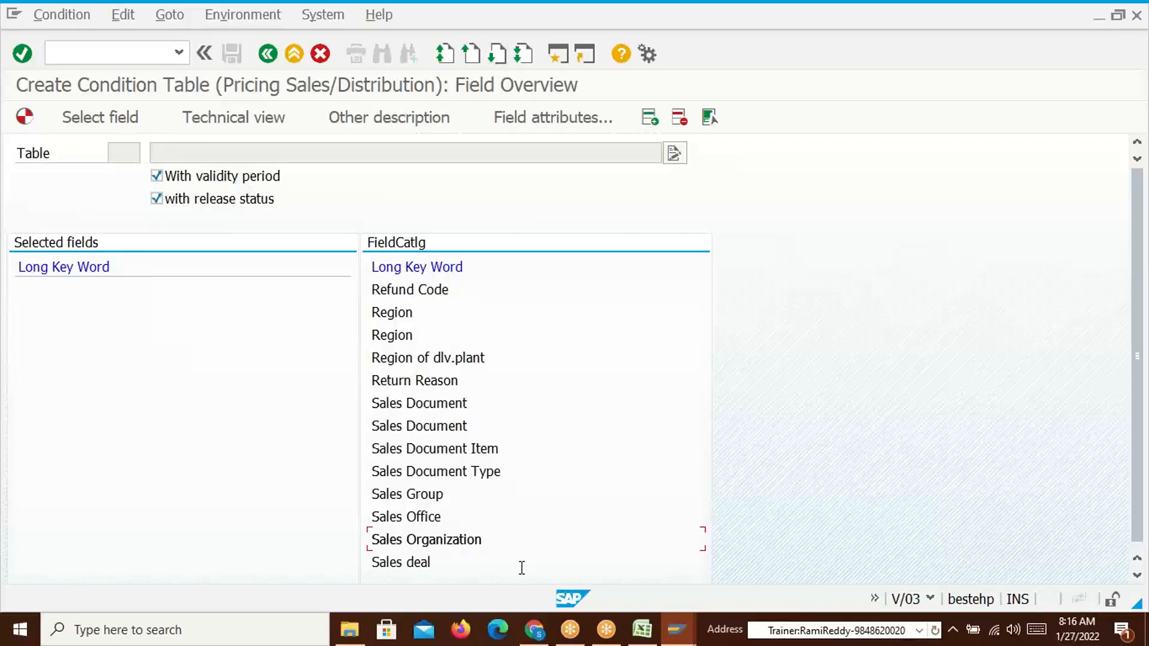
pyautogui.doubleClick(432, 540)
pyautogui.hotkey('alt', 'Tab')
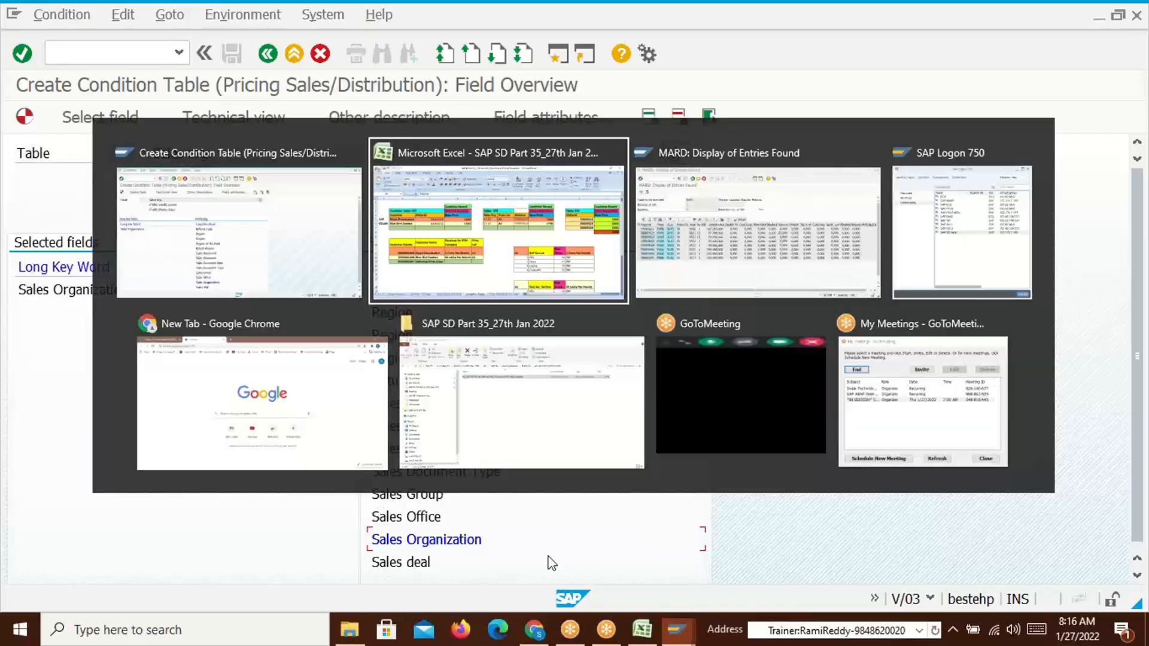
pyautogui.hotkey('alt', 'Tab')
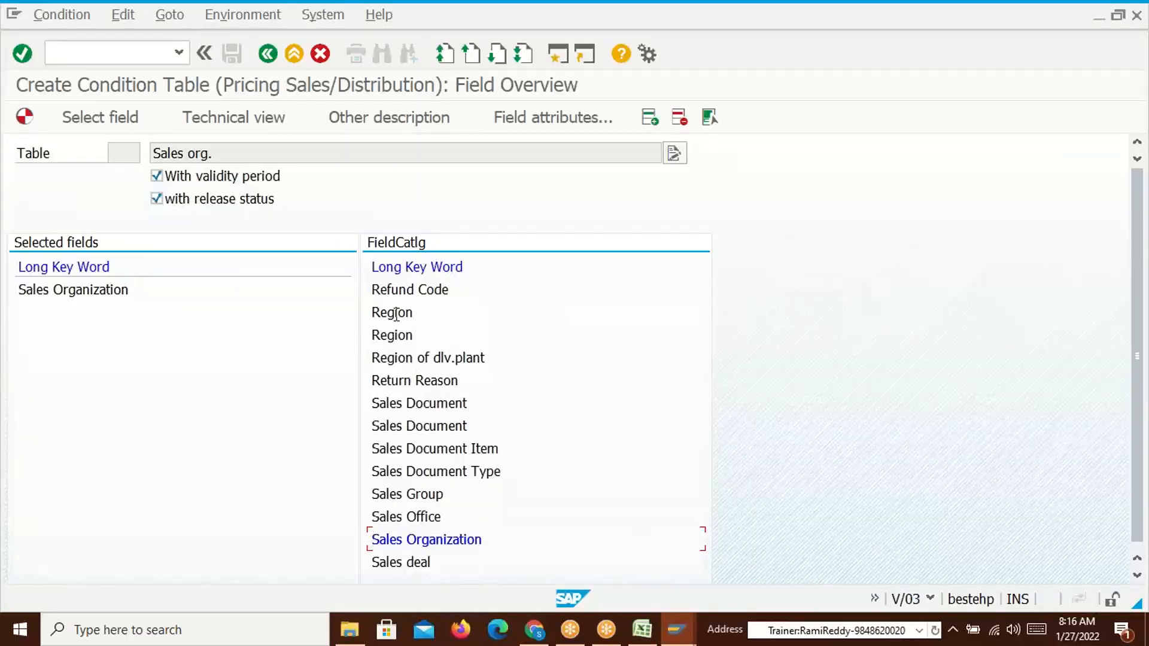
# Add Price List and Material as table fields, then request generation
pyautogui.click(472, 55)
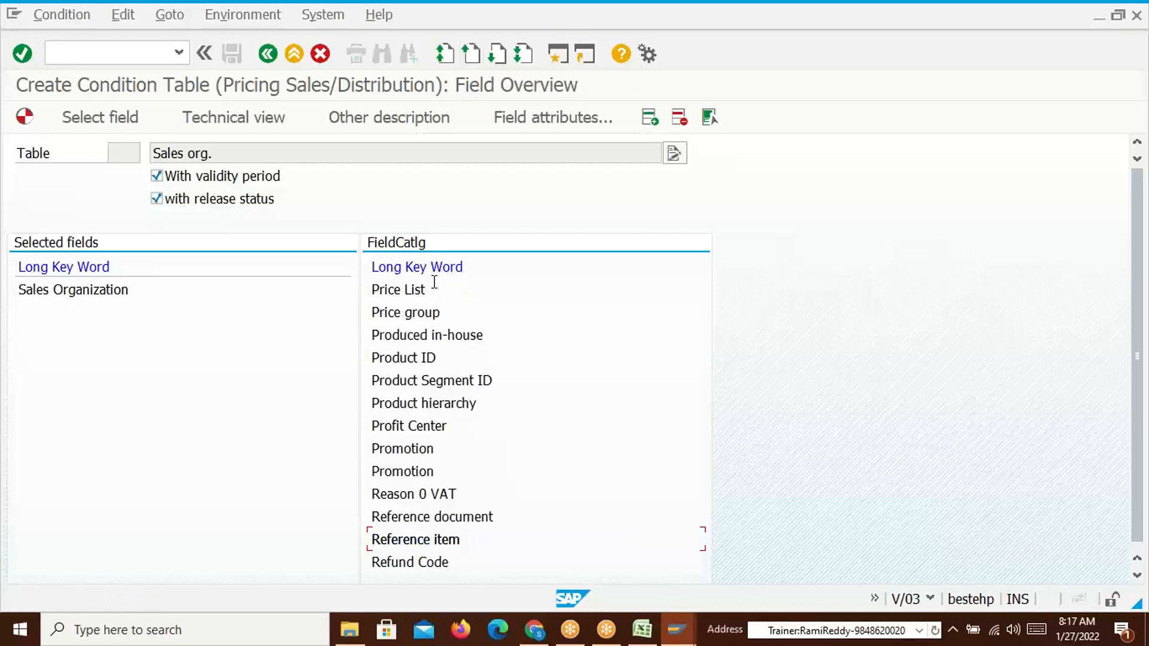
pyautogui.click(398, 290)
pyautogui.doubleClick(399, 293)
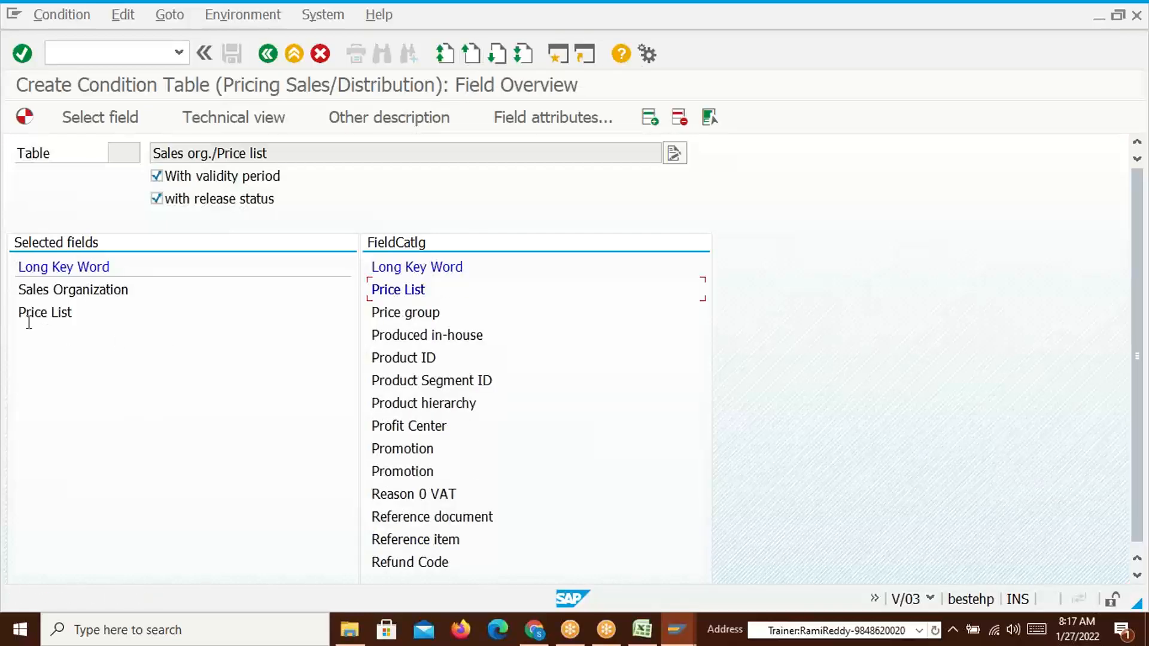
pyautogui.hotkey('alt', 'Tab')
pyautogui.hotkey('alt', 'Tab')
pyautogui.click(472, 53)
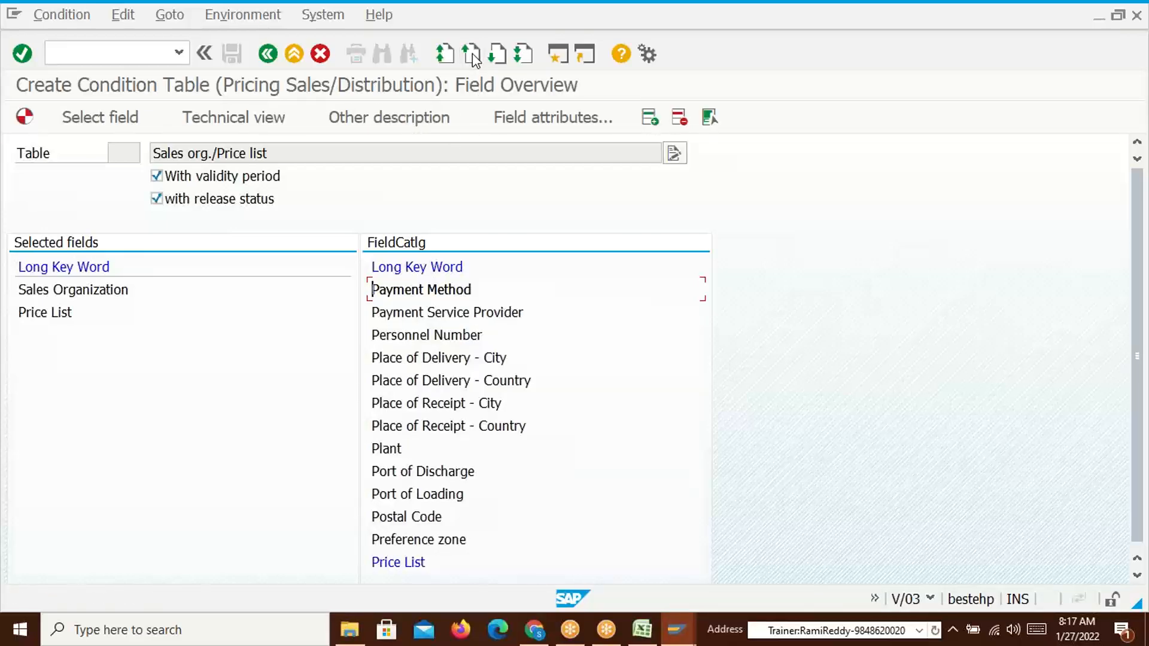
pyautogui.click(472, 53)
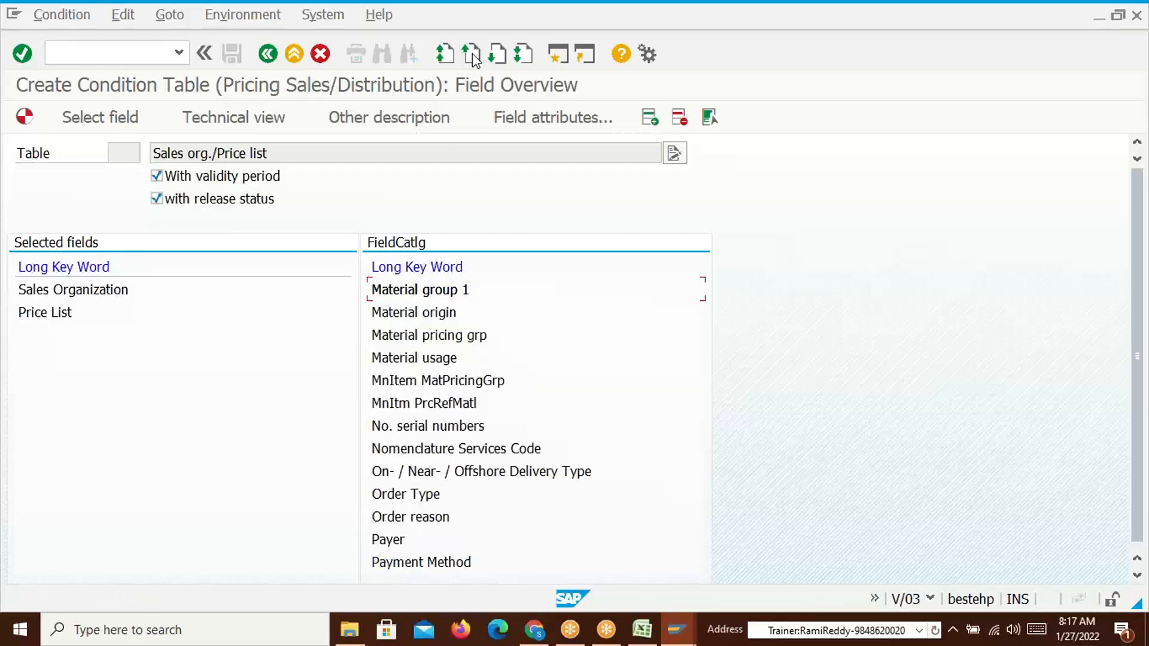
pyautogui.click(473, 53)
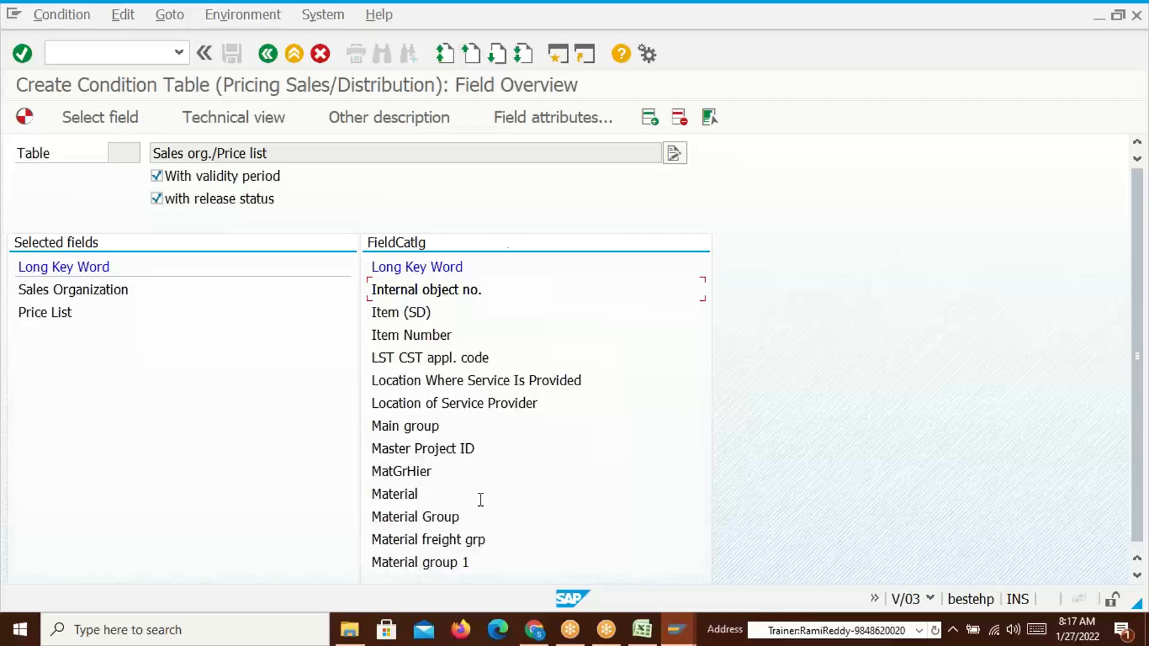
pyautogui.doubleClick(386, 494)
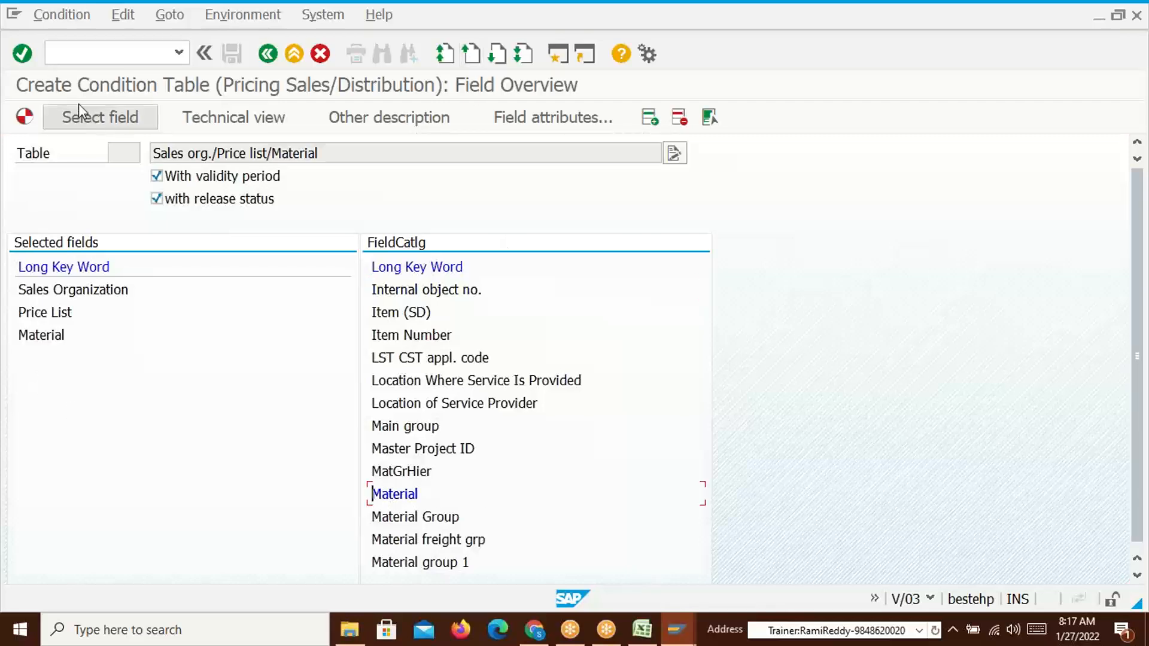
pyautogui.click(24, 116)
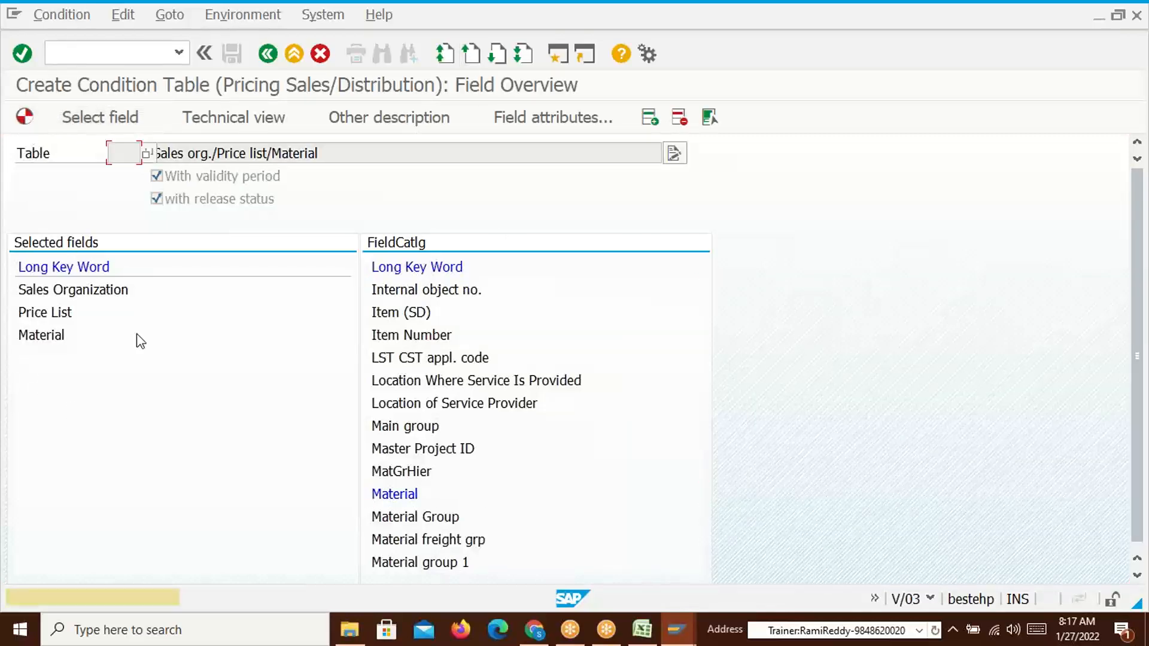
pyautogui.press('Return')
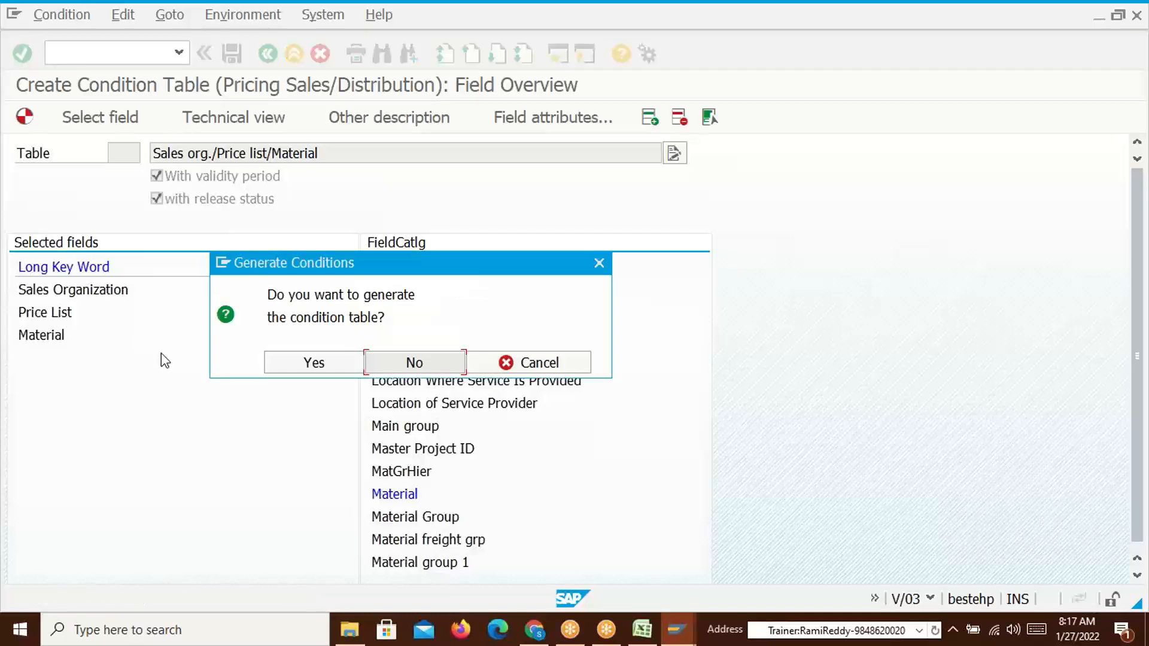
# Confirm generating table A531, save its directory entry with ZSD0 and confirm the workbench request
pyautogui.click(292, 361)
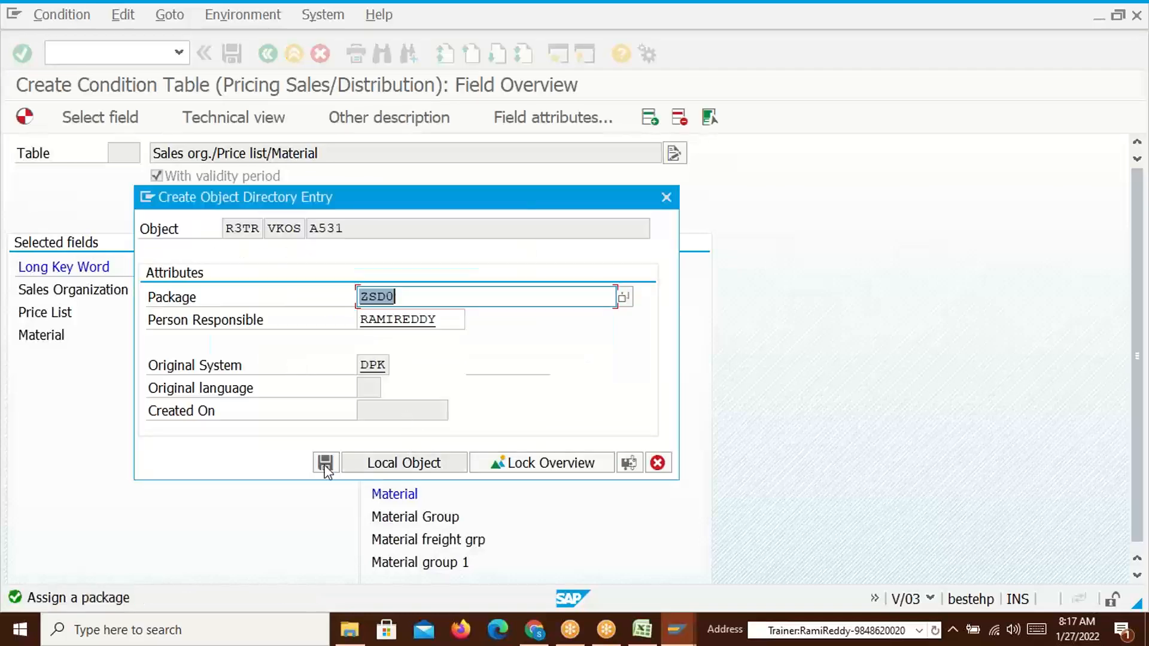
pyautogui.click(323, 464)
pyautogui.click(336, 331)
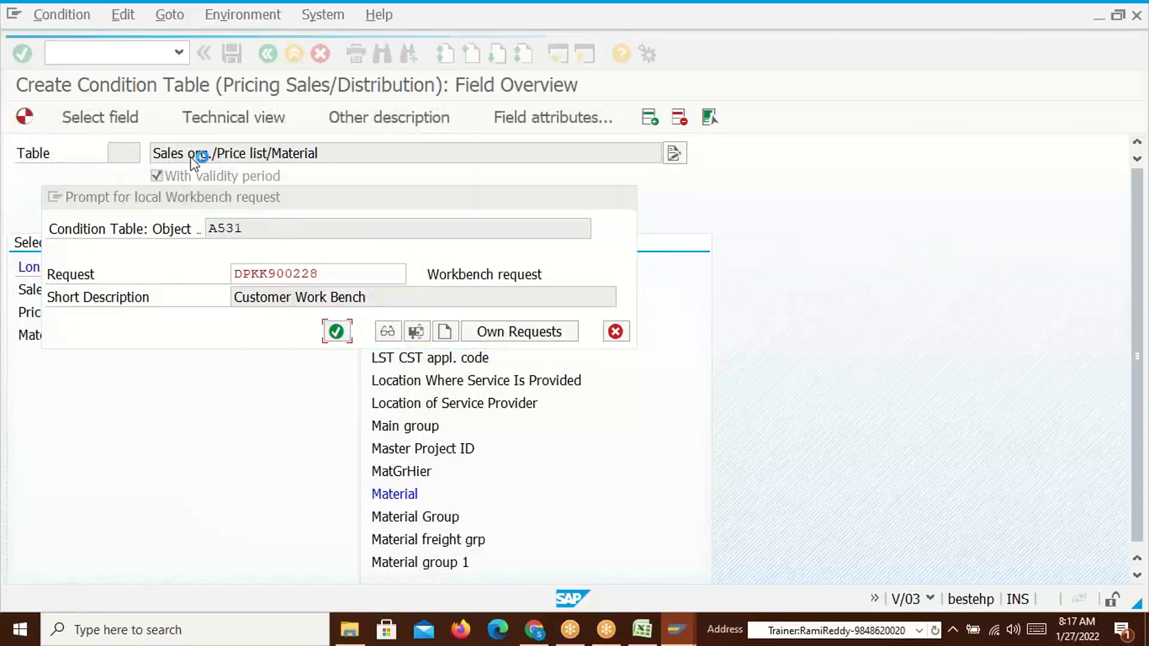
pyautogui.hotkey('alt', 'Tab')
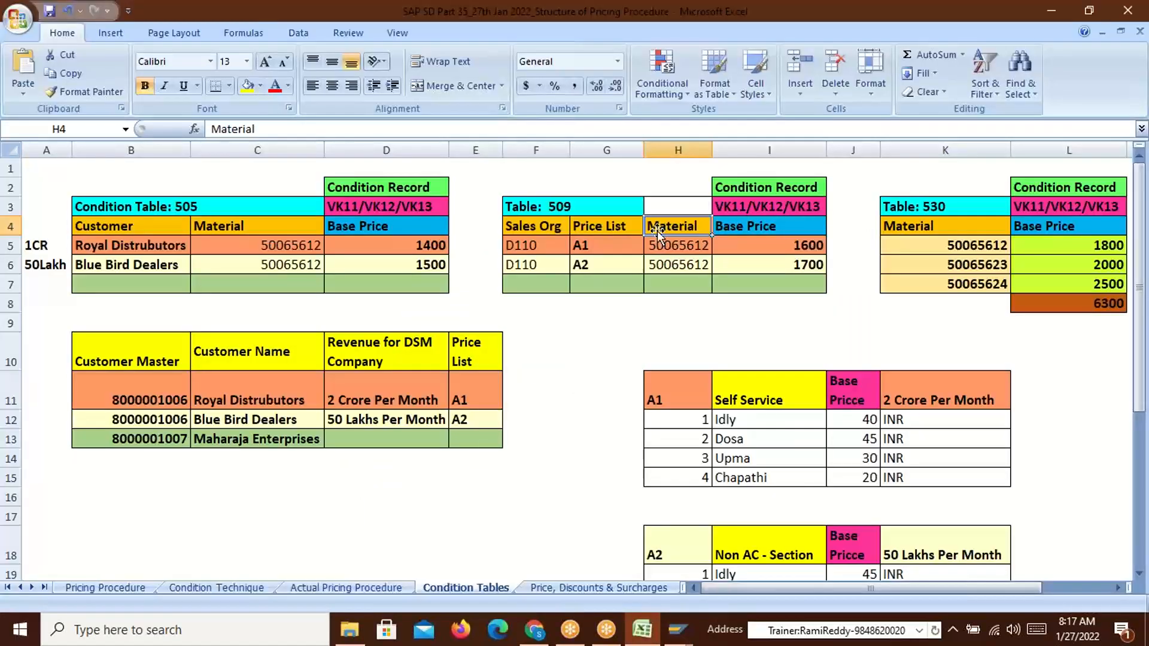
# Change the Excel heading Table: 509 to Table: 531 and review its A1 and A2 price lists
pyautogui.doubleClick(585, 208)
pyautogui.press('BackSpace')
pyautogui.press('BackSpace')
pyautogui.write('31')
pyautogui.press('Return')
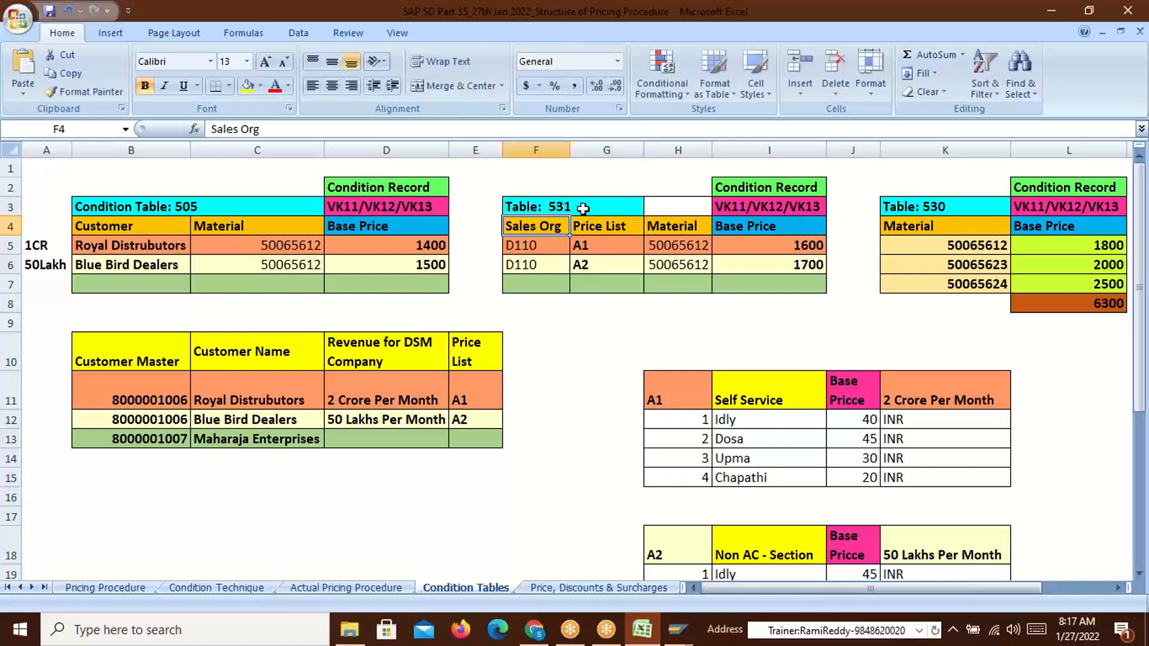
pyautogui.moveTo(597, 246)
pyautogui.mouseDown()
pyautogui.moveTo(588, 264)
pyautogui.moveTo(595, 240)
pyautogui.moveTo(600, 267)
pyautogui.mouseUp()
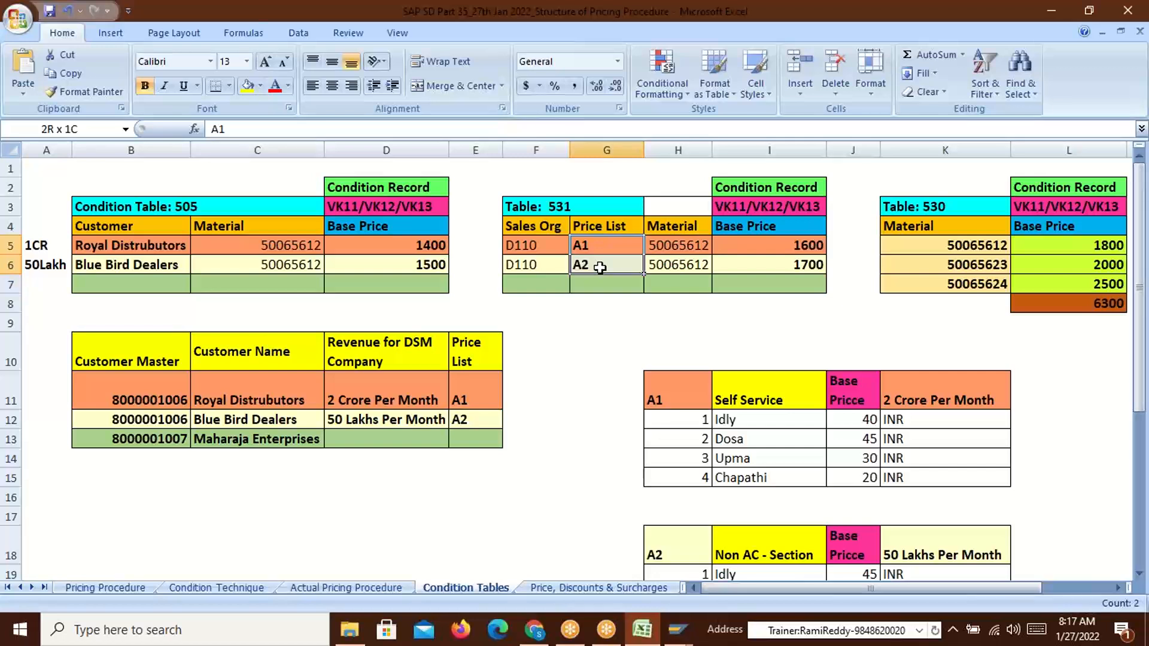
pyautogui.moveTo(600, 267); pyautogui.dragTo(602, 270)
# Review table 505's customers, material 50065612 and its Customer and Material headings
pyautogui.click(122, 246)
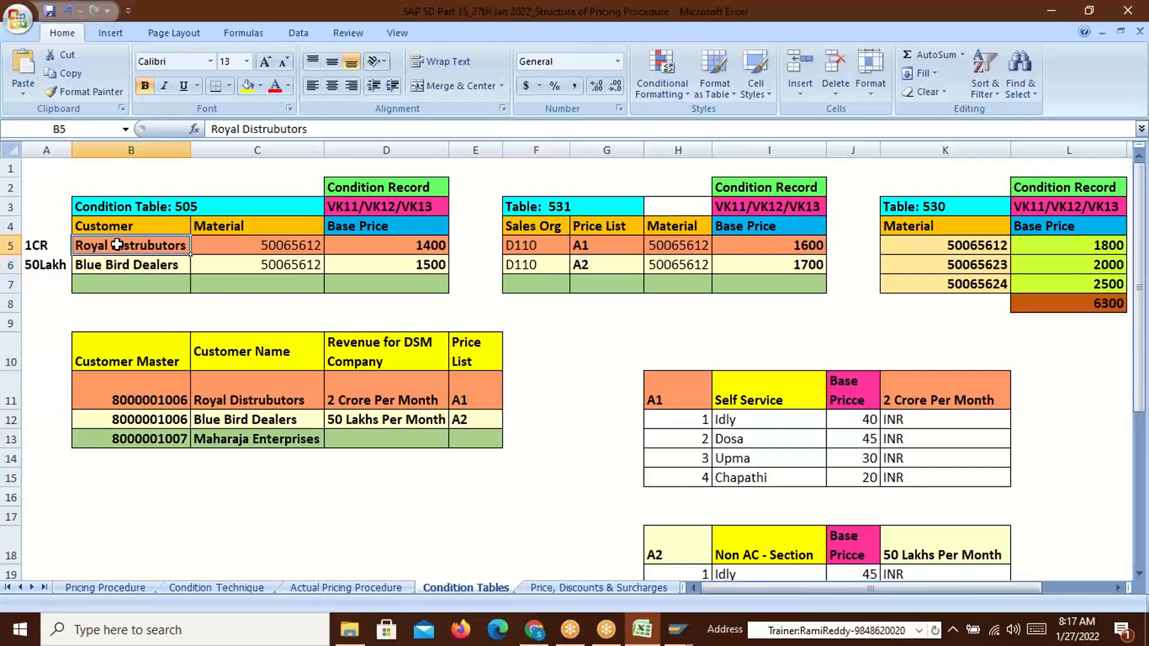
pyautogui.click(284, 246)
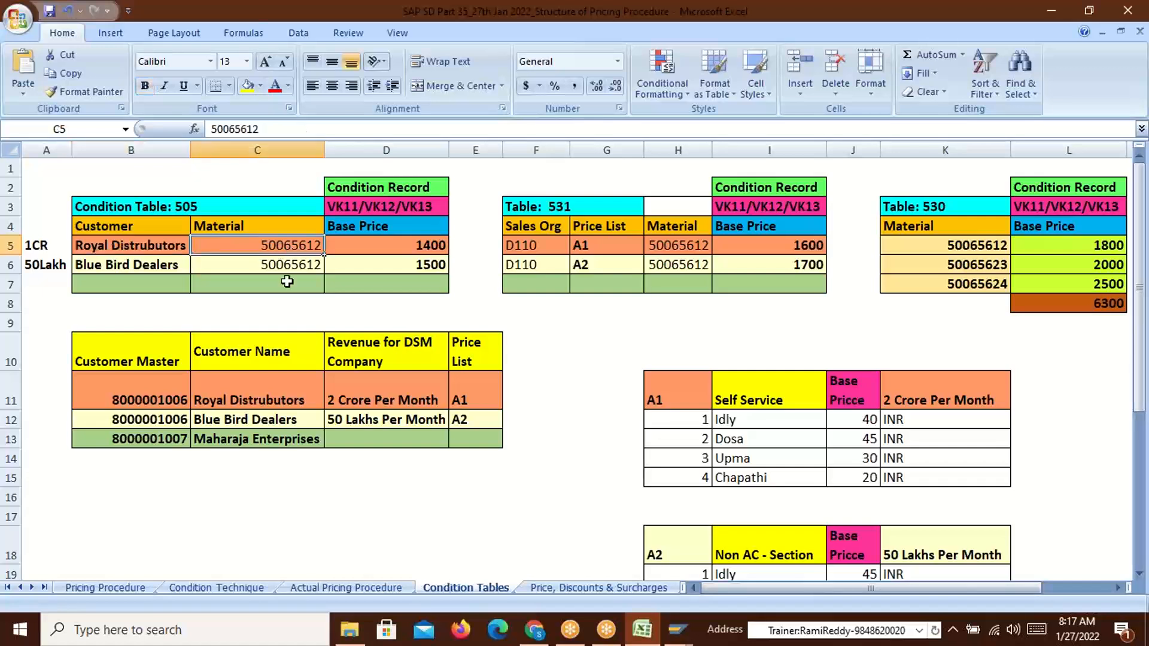
pyautogui.moveTo(138, 399); pyautogui.dragTo(138, 419)
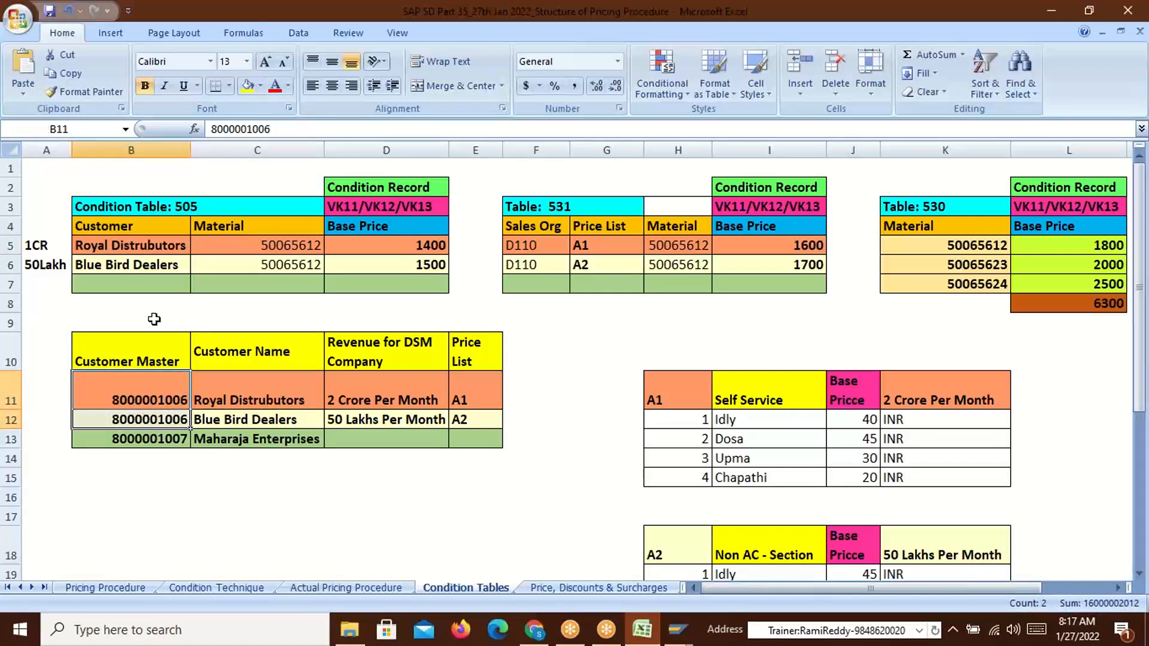
pyautogui.click(307, 248)
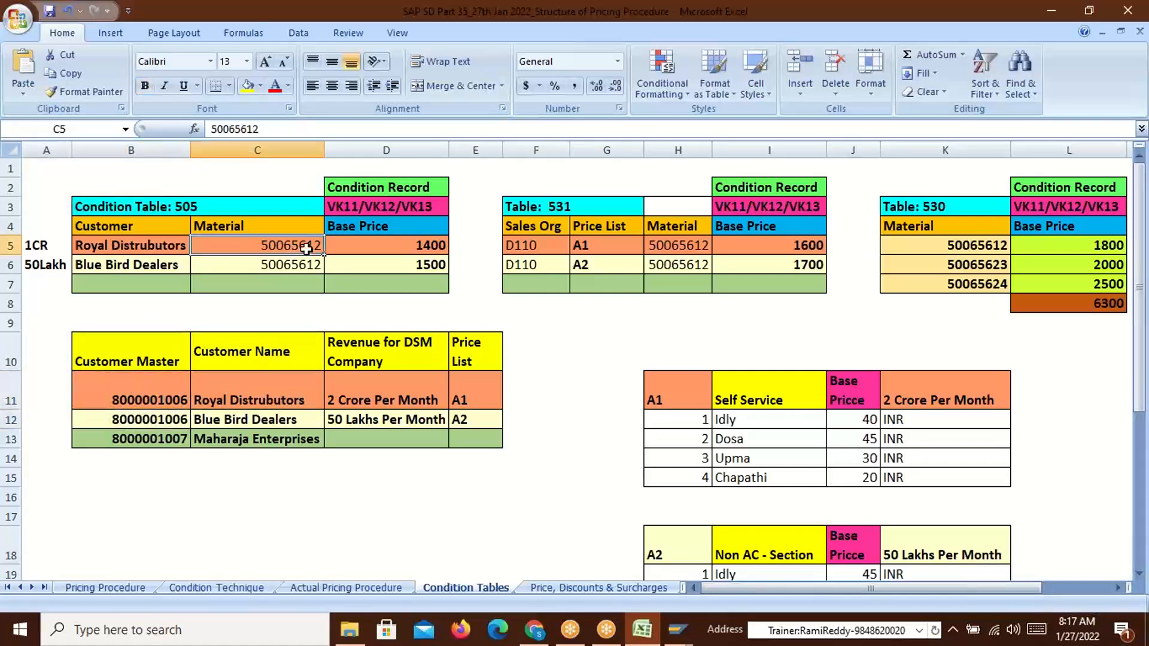
pyautogui.click(155, 399)
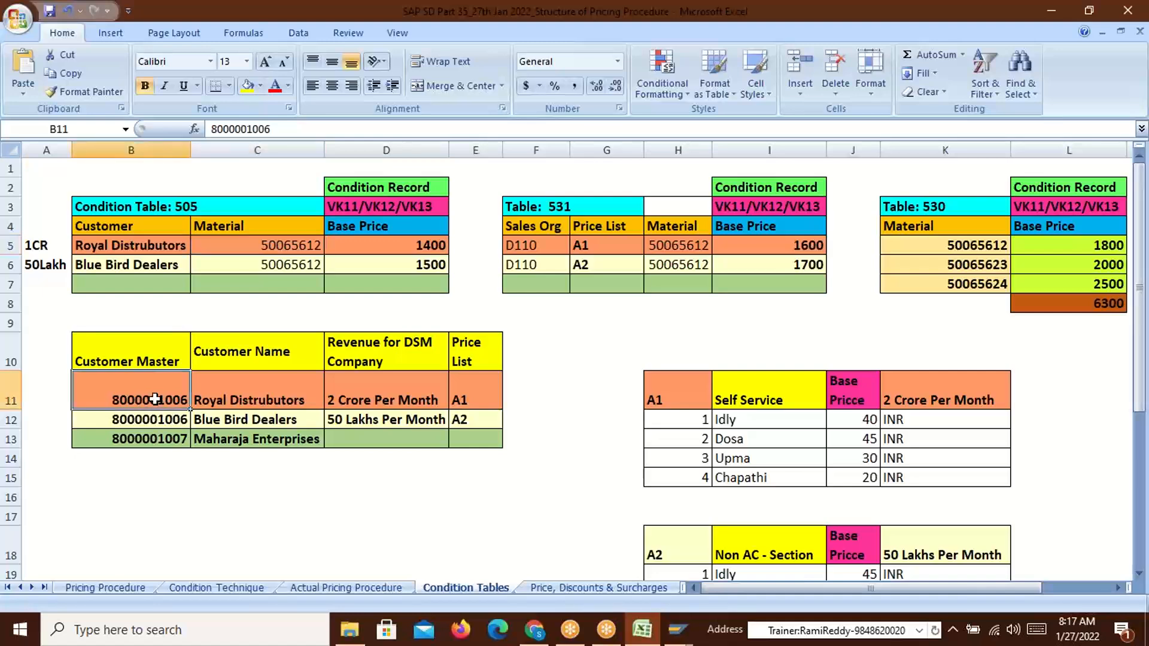
pyautogui.click(161, 226)
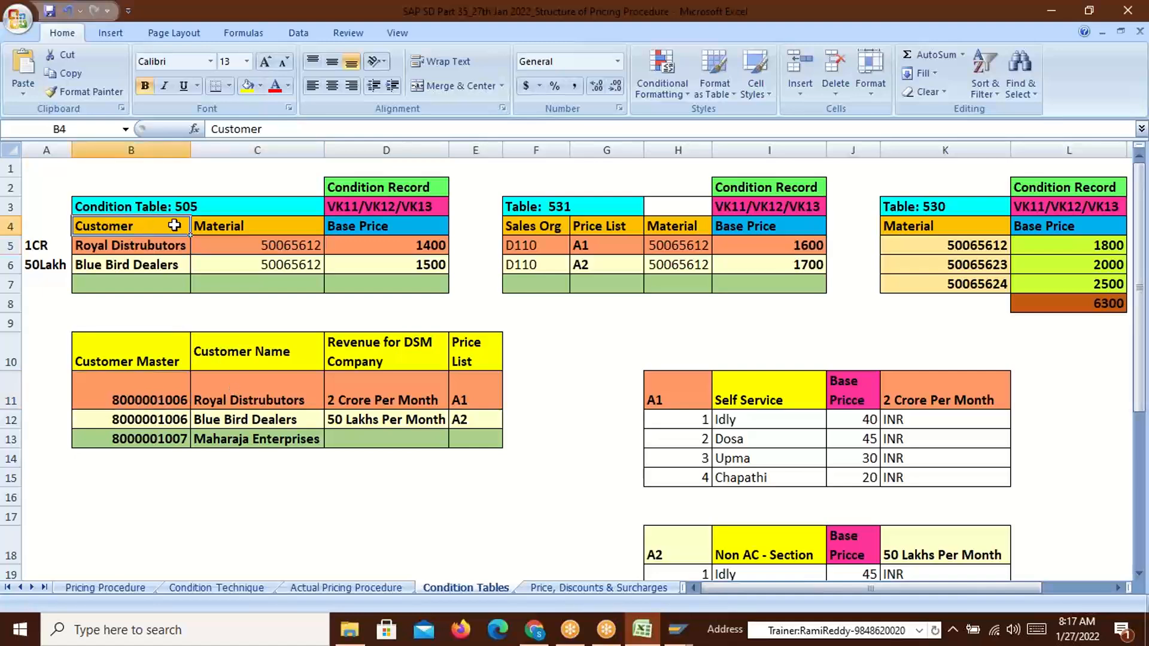
pyautogui.moveTo(161, 225); pyautogui.dragTo(223, 226)
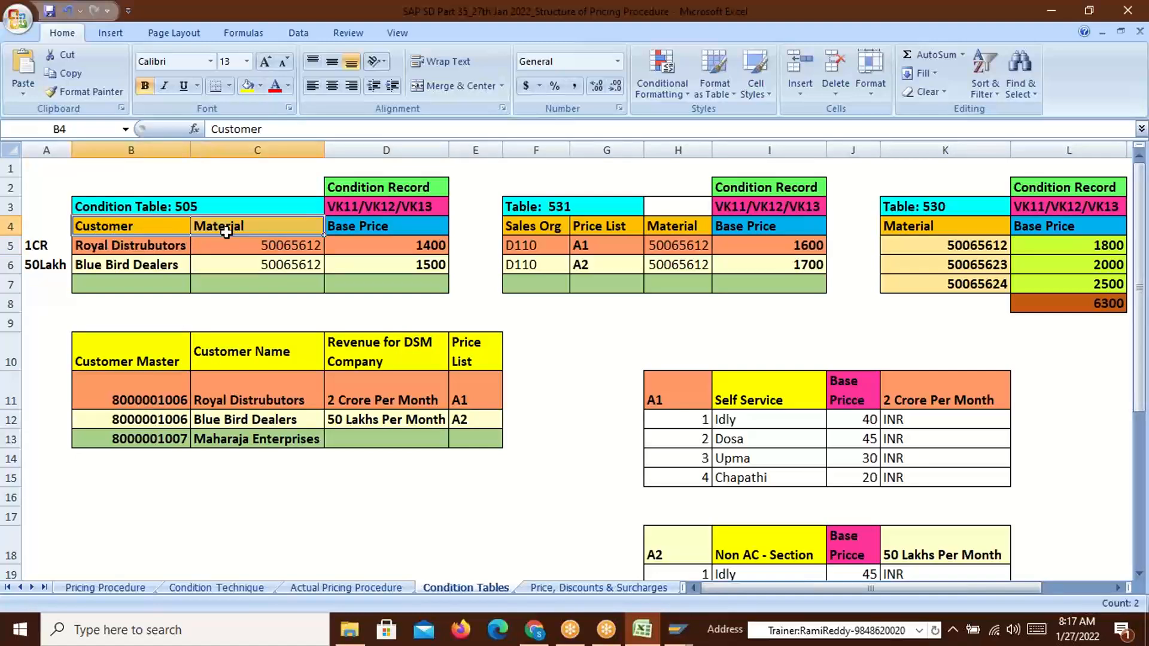
pyautogui.hotkey('alt', 'Tab')
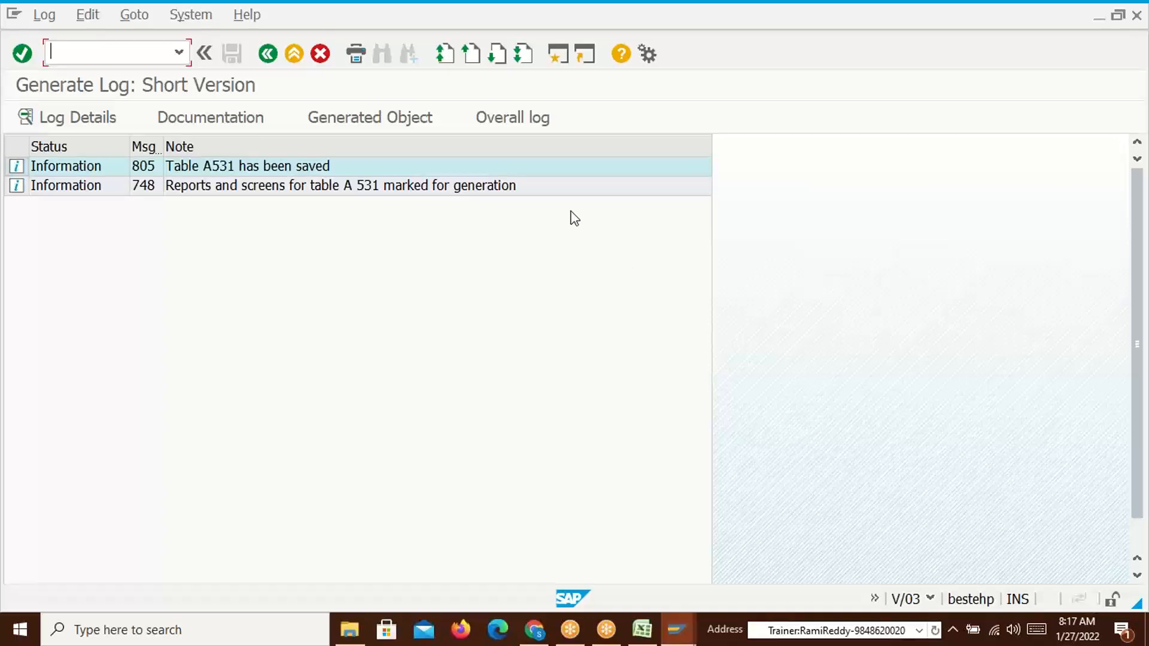
# Start another condition table with no number and page the field catalog from its first page twice
pyautogui.click(268, 53)
pyautogui.press('Return')
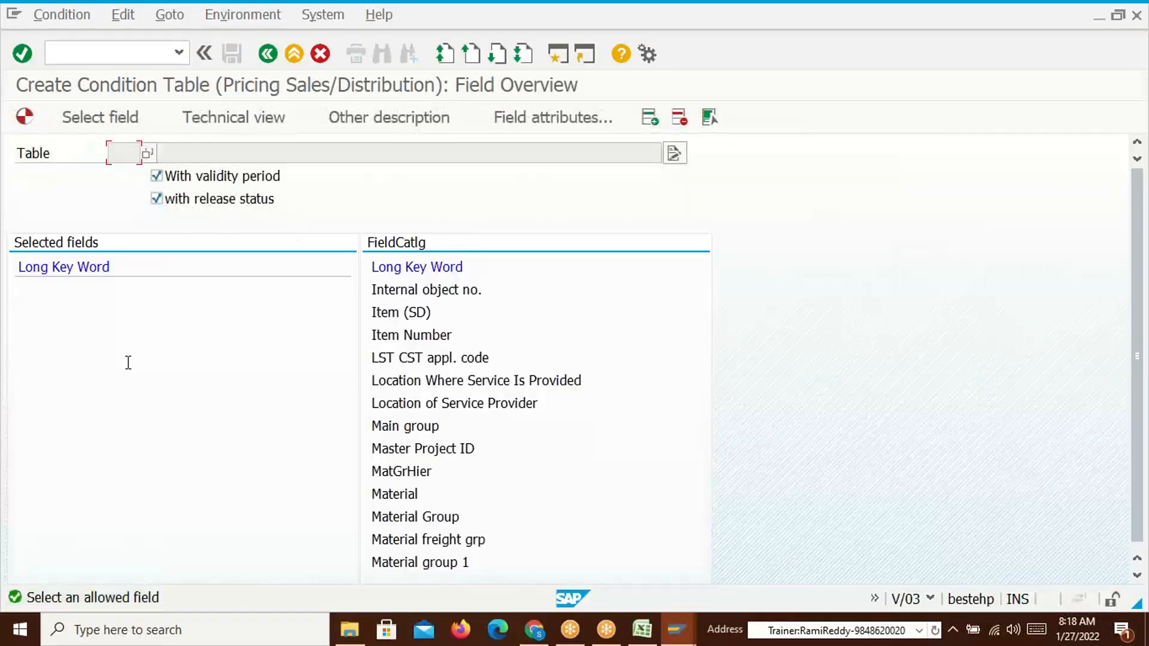
pyautogui.click(442, 55)
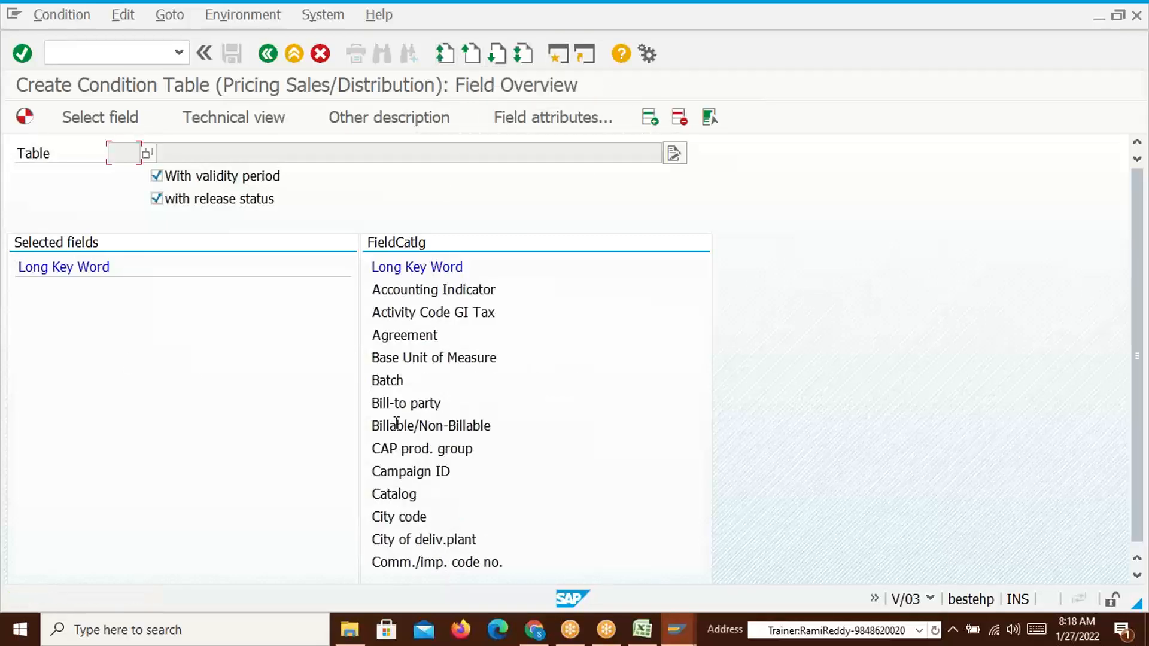
pyautogui.click(496, 55)
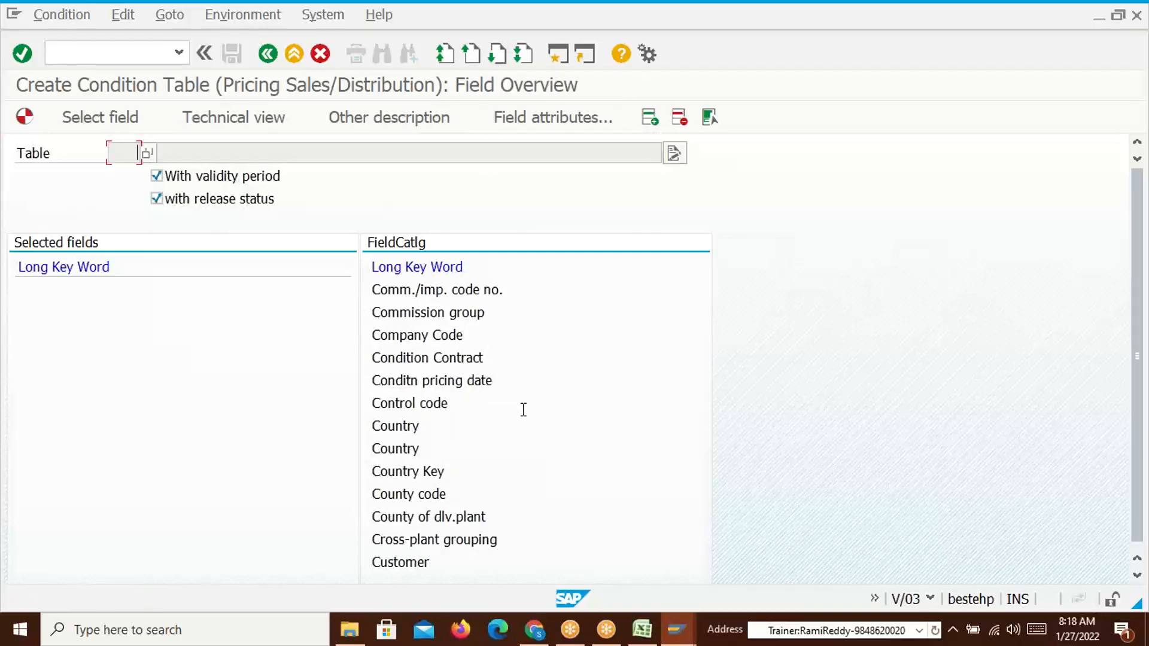
pyautogui.click(496, 54)
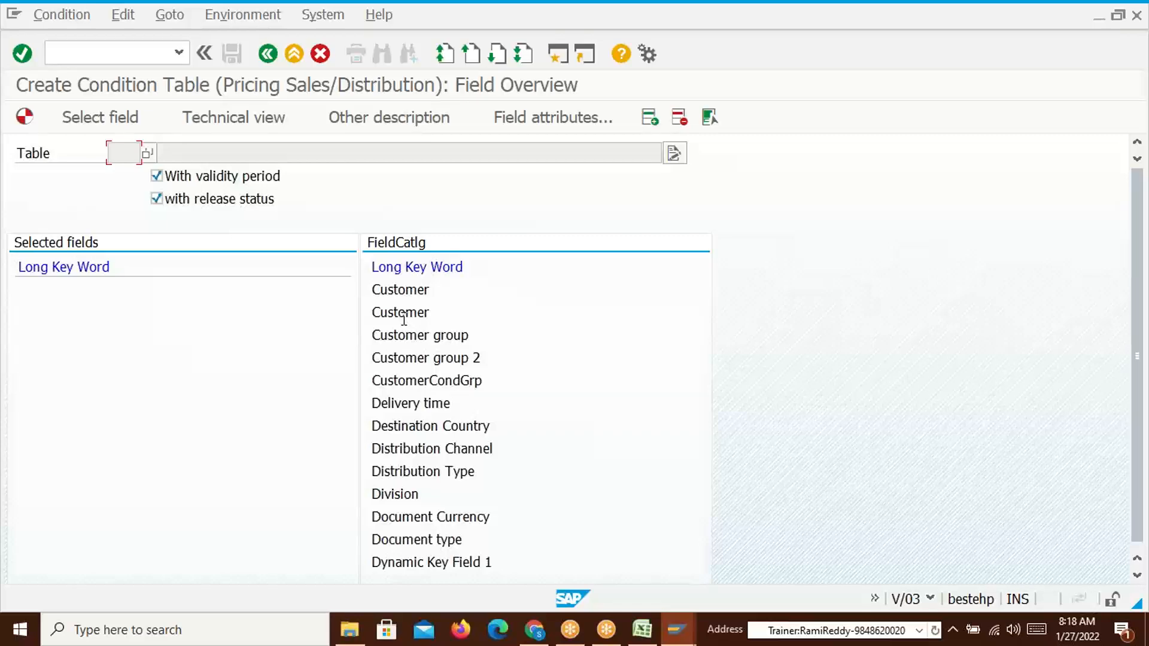
pyautogui.hotkey('alt', 'Tab')
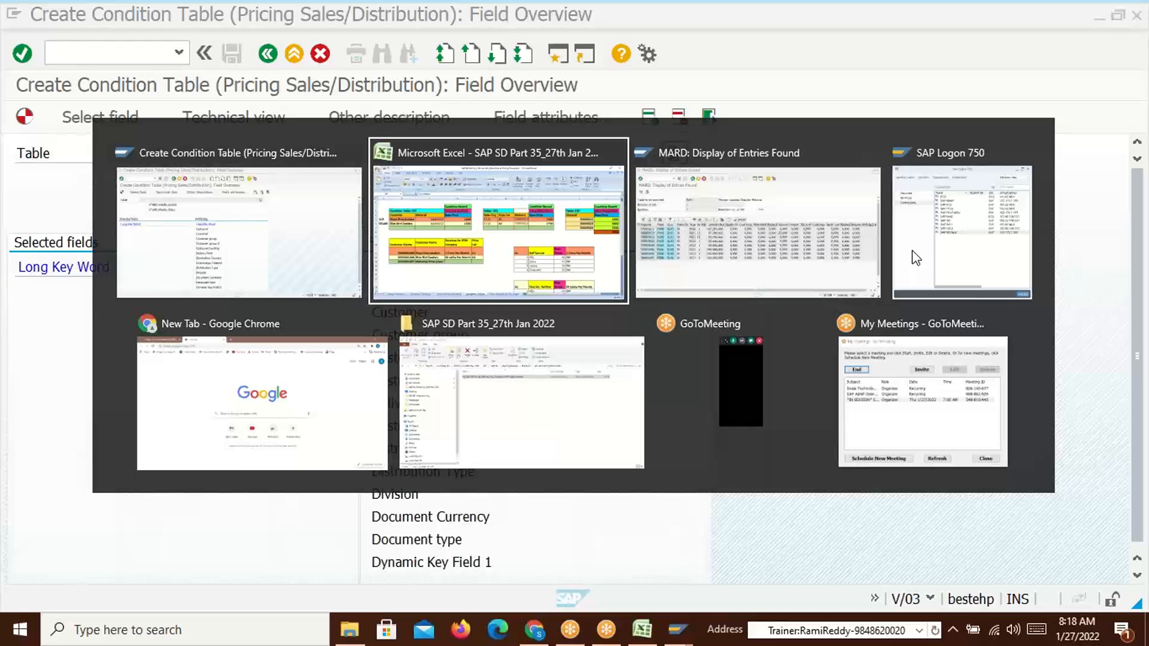
# Load table KNA1's selection fields in the table browser
pyautogui.hotkey('alt', 'Tab')
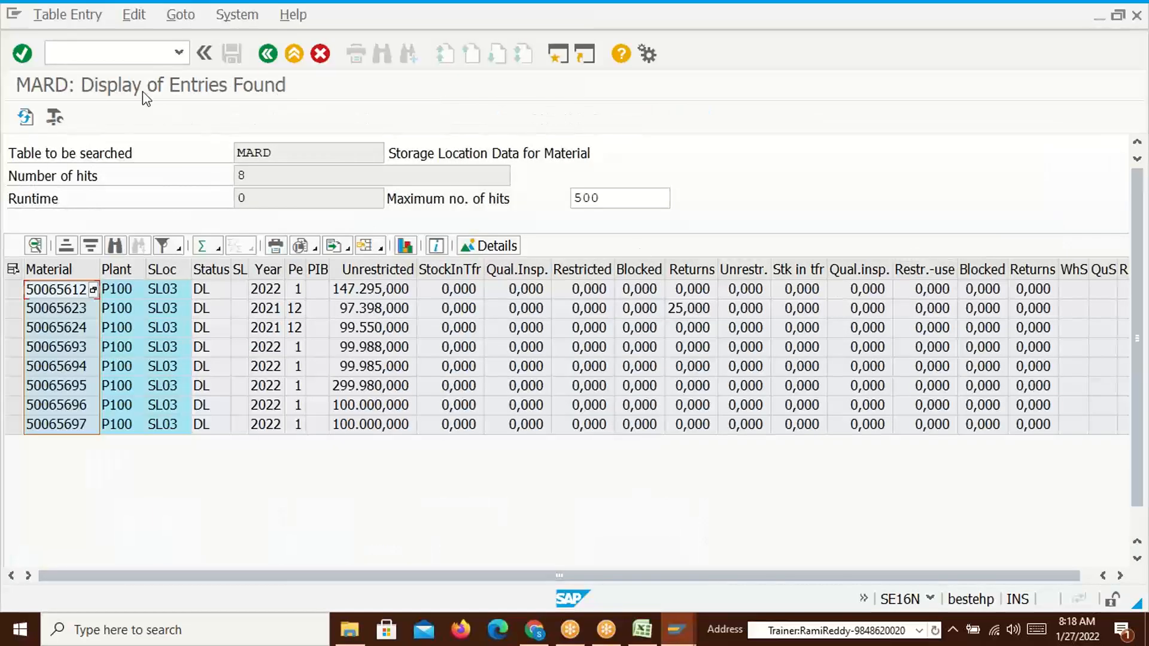
pyautogui.click(129, 60)
pyautogui.click(268, 54)
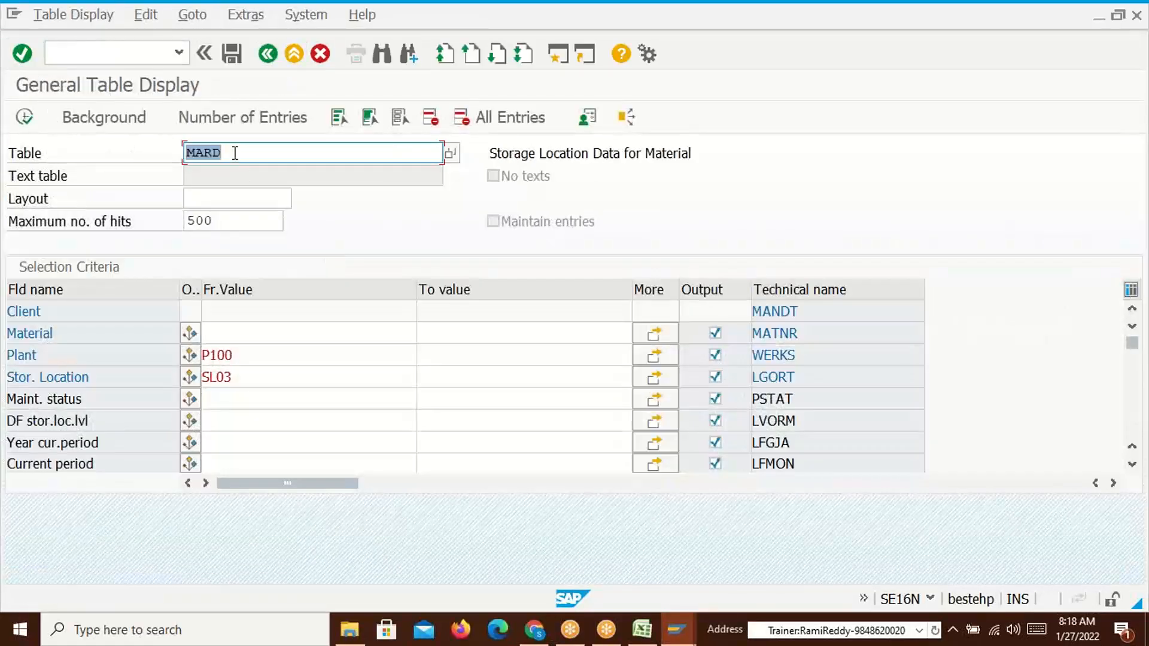
pyautogui.write('KNA1')
pyautogui.press('Return')
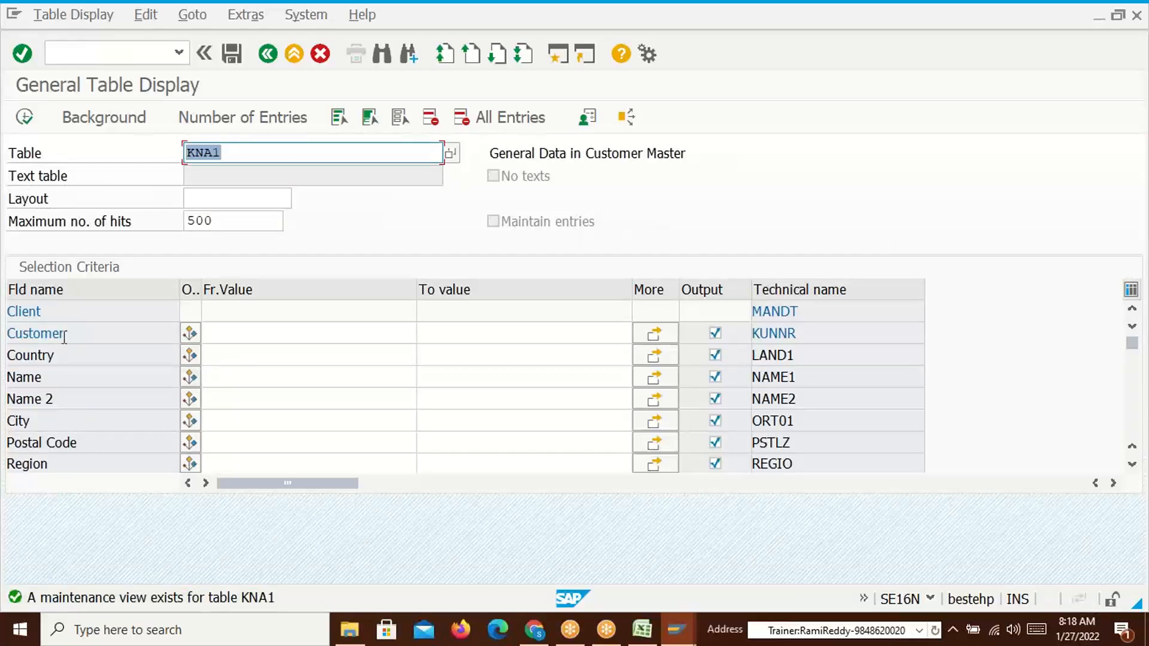
# Confirm KNA1's Customer field has technical name KUNNR, then return to the field overview
pyautogui.click(795, 334)
pyautogui.moveTo(805, 334); pyautogui.dragTo(748, 339)
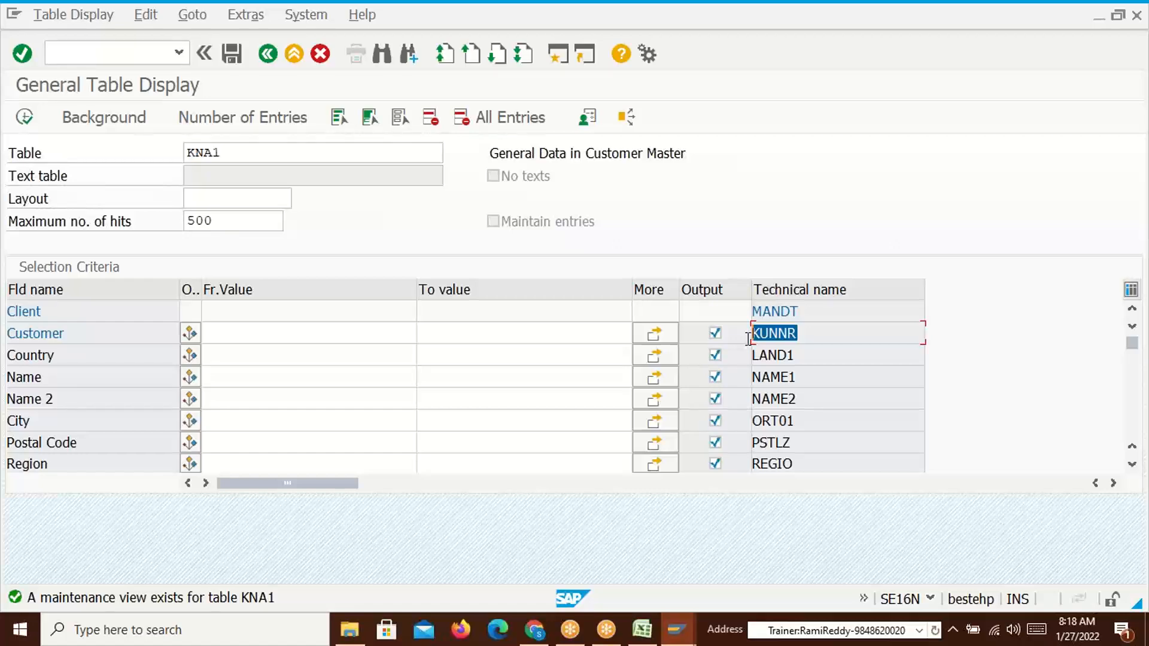
pyautogui.click(749, 340)
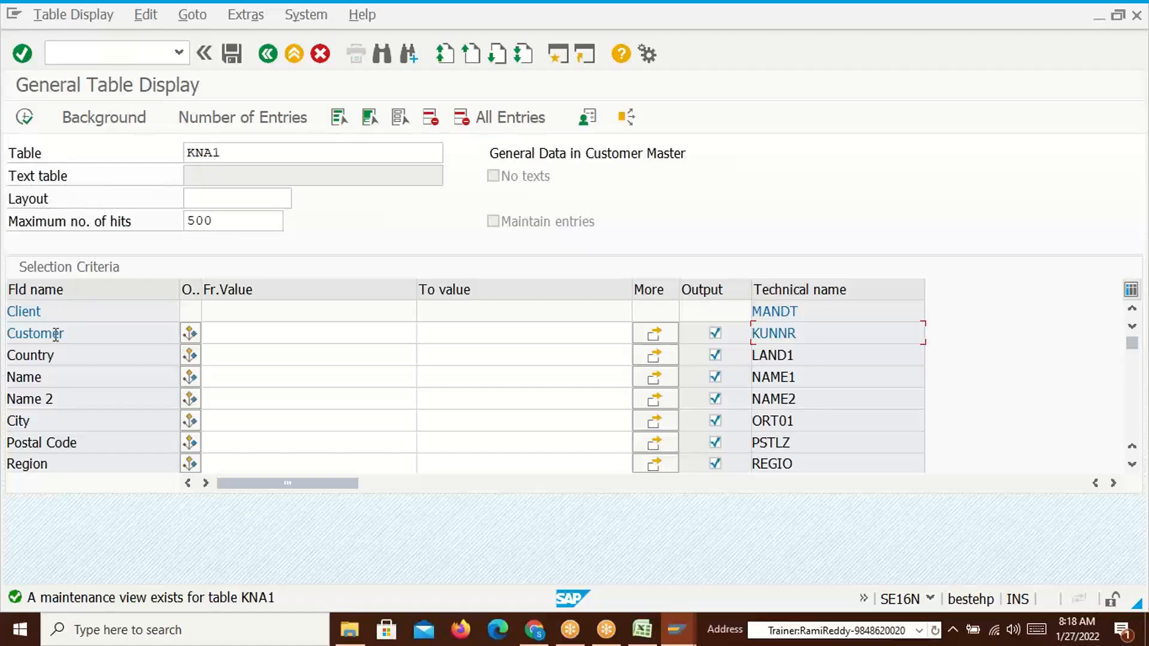
pyautogui.moveTo(803, 334); pyautogui.dragTo(754, 333)
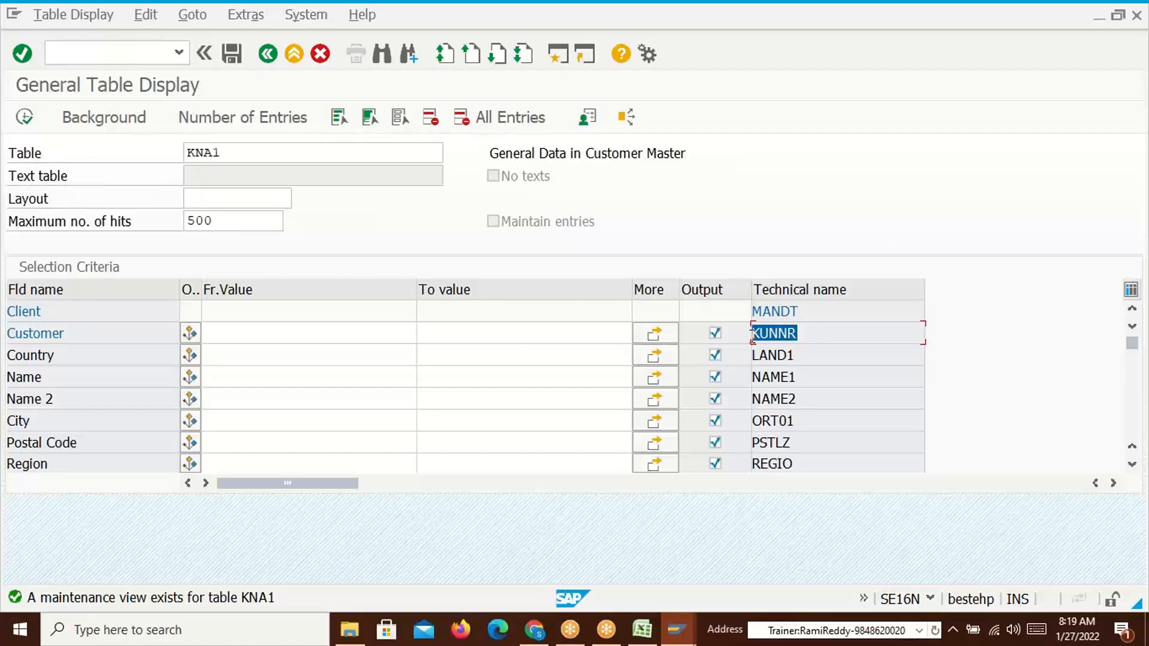
pyautogui.click(751, 336)
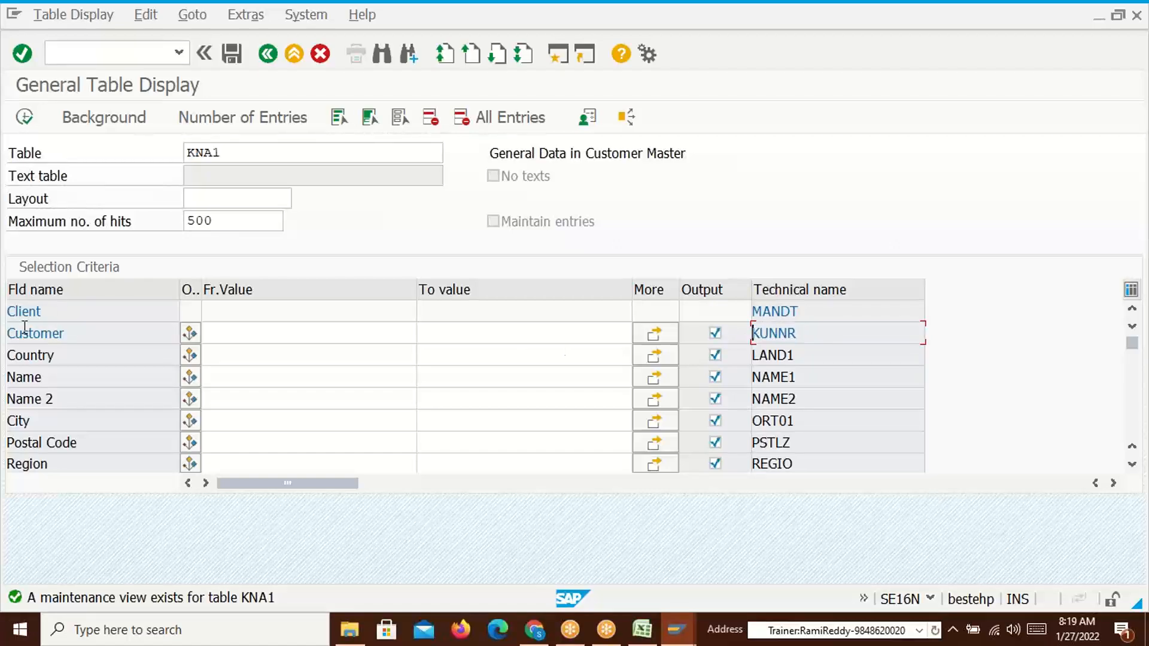
pyautogui.moveTo(804, 333); pyautogui.dragTo(753, 334)
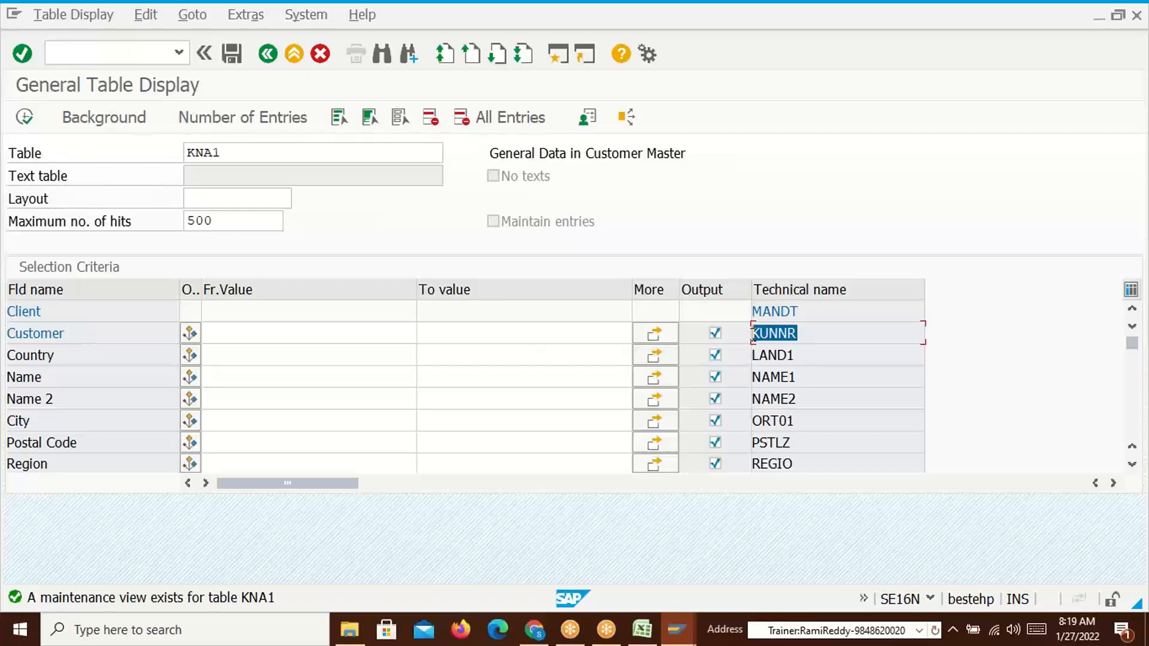
pyautogui.hotkey('alt', 'Tab')
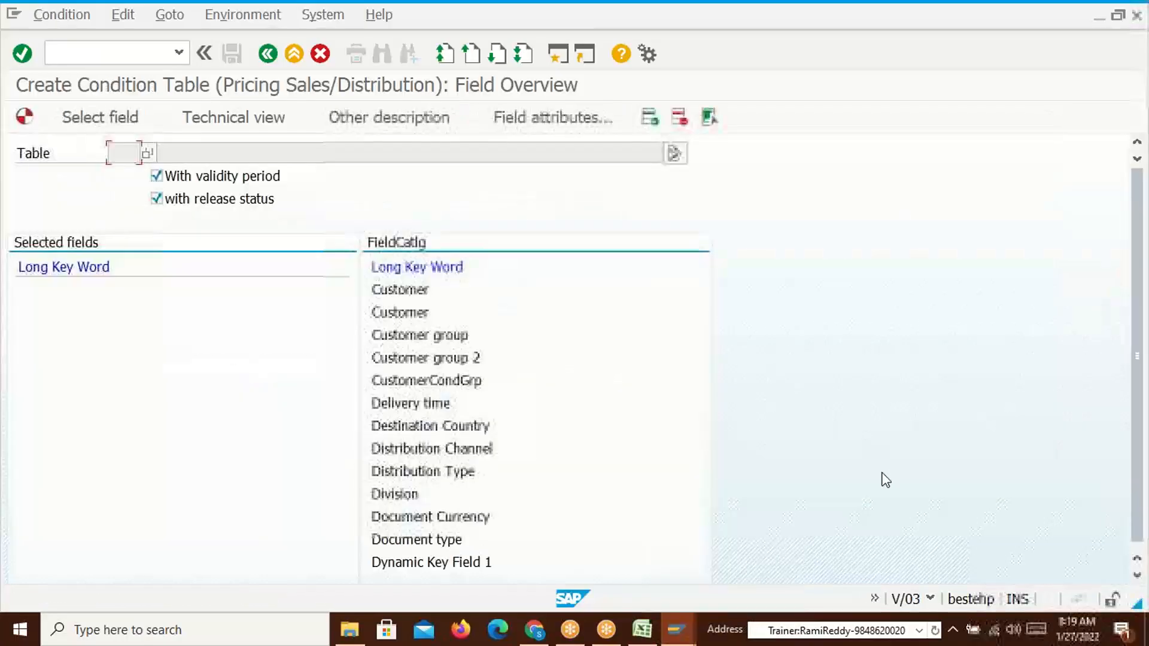
pyautogui.hotkey('alt', 'Tab')
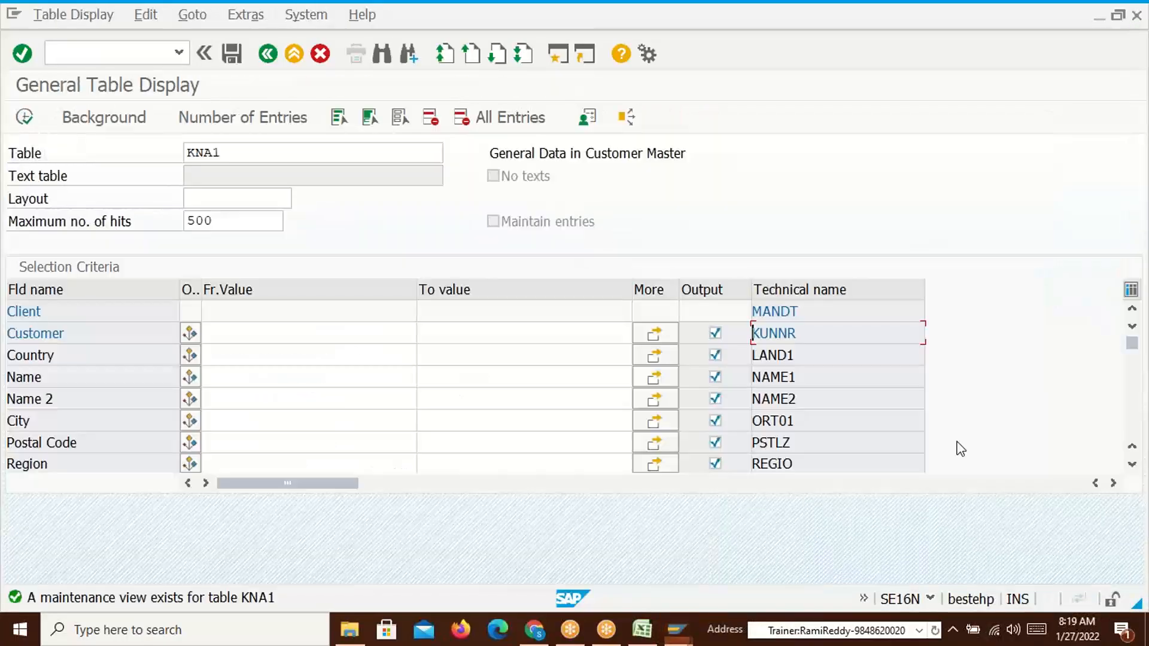
pyautogui.moveTo(803, 333); pyautogui.dragTo(747, 336)
pyautogui.click(747, 337)
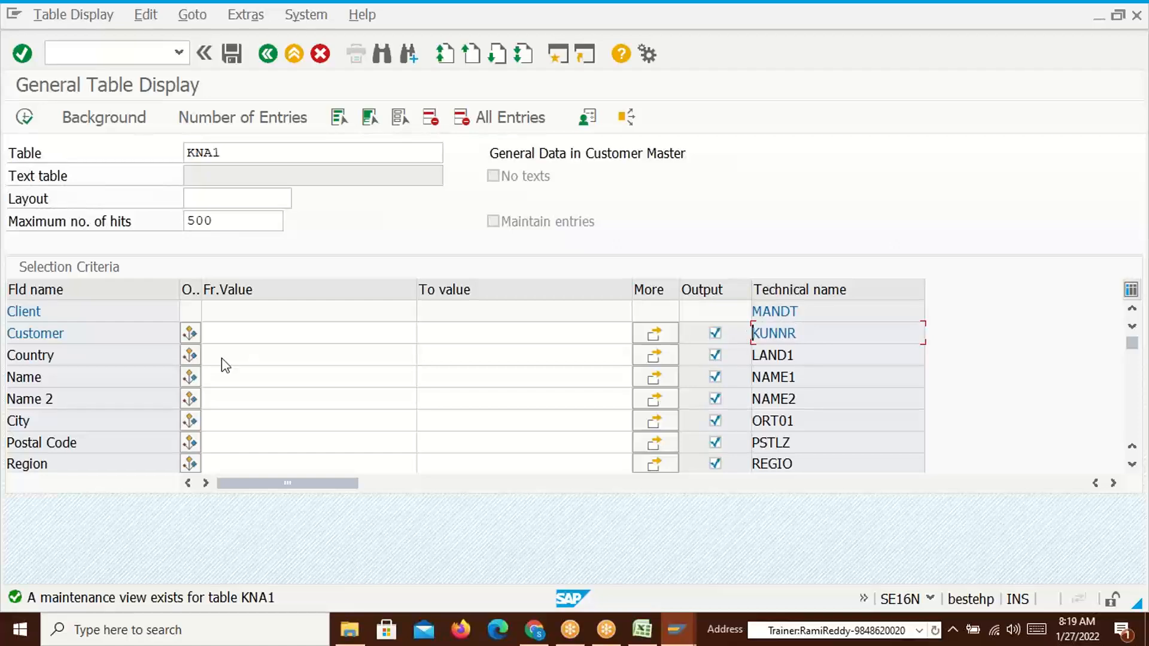
pyautogui.click(90, 336)
pyautogui.moveTo(817, 334); pyautogui.dragTo(750, 336)
pyautogui.hotkey('alt', 'Tab')
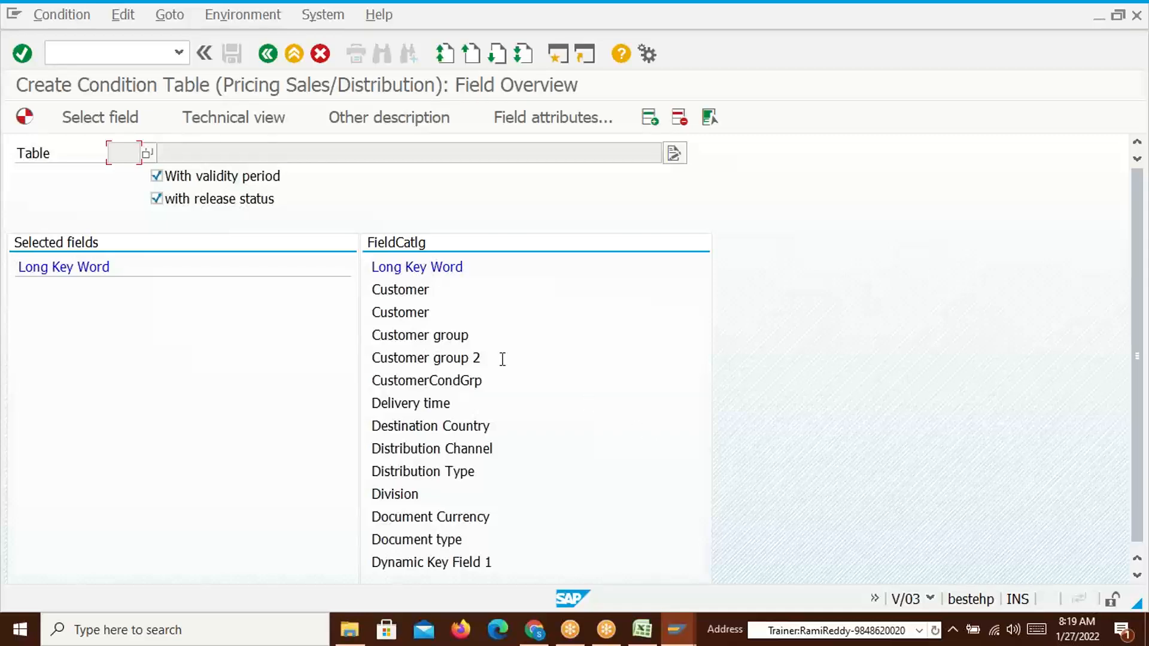
# Inspect the first catalog Customer entry's attributes, which show field HIENR
pyautogui.click(407, 289)
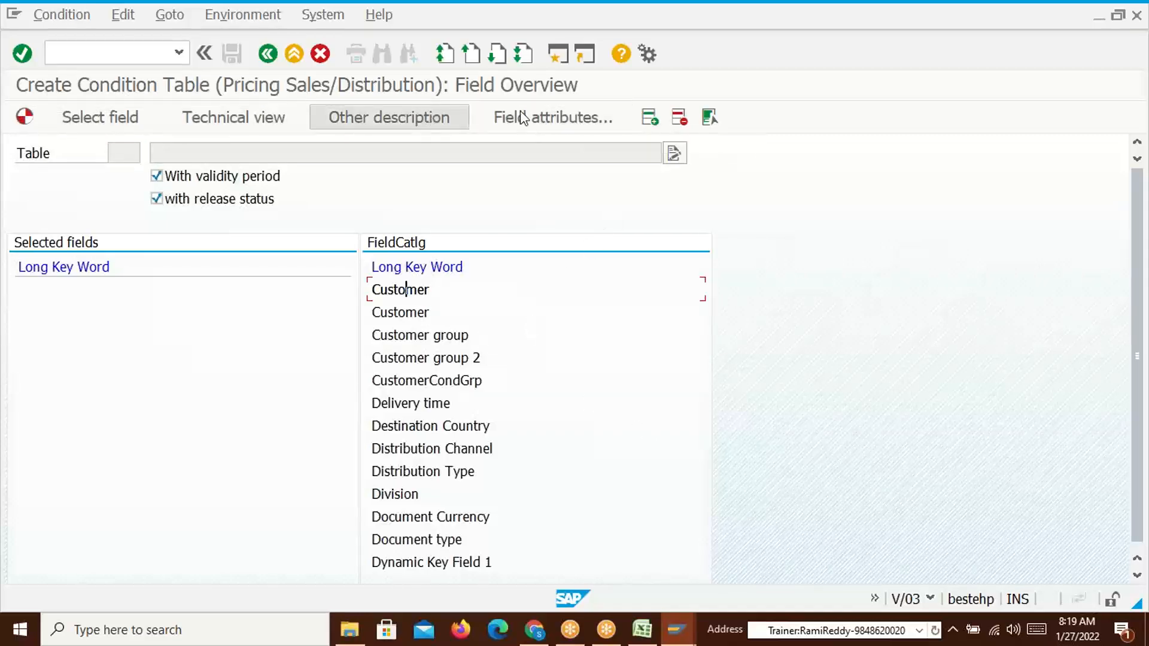
pyautogui.click(568, 117)
pyautogui.moveTo(470, 290); pyautogui.dragTo(778, 247)
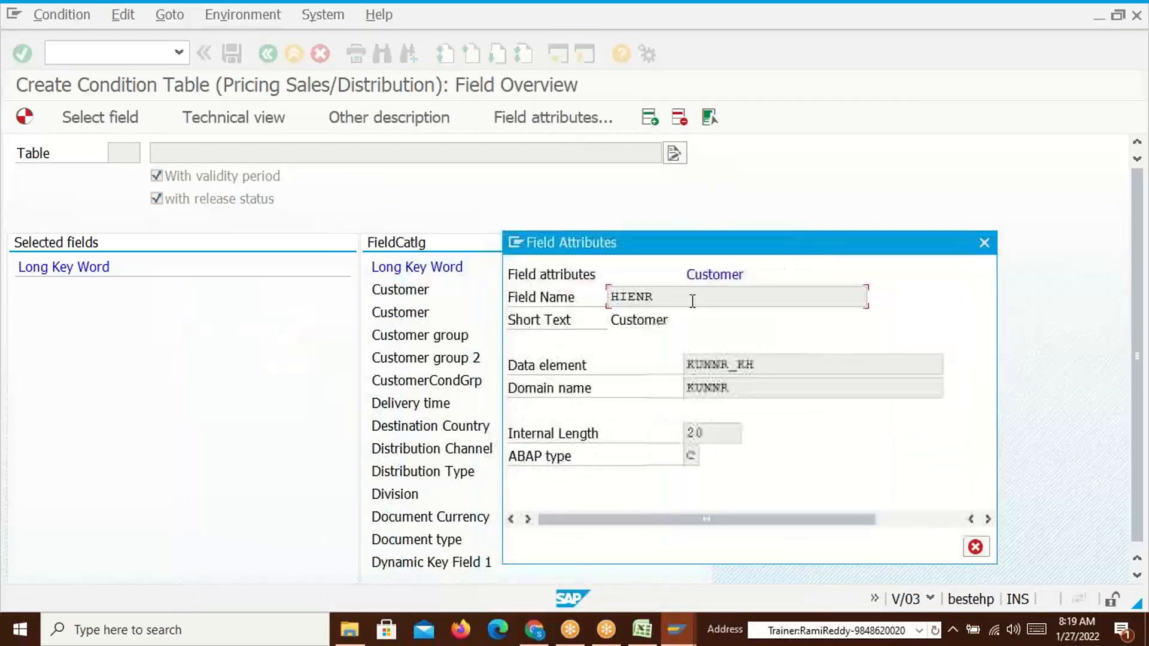
pyautogui.moveTo(613, 299)
pyautogui.mouseDown()
pyautogui.moveTo(660, 293)
pyautogui.moveTo(603, 292)
pyautogui.mouseUp()
pyautogui.click(614, 293)
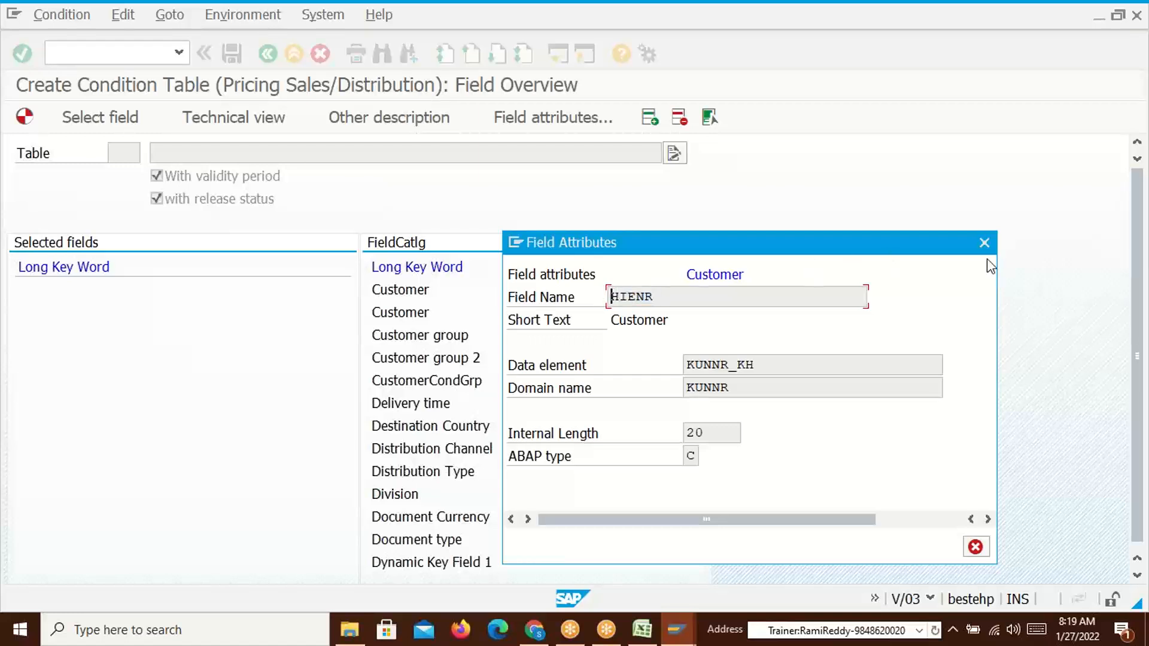
pyautogui.press('Escape')
# Inspect the second catalog Customer entry's attributes, confirming field KUNNR
pyautogui.click(404, 312)
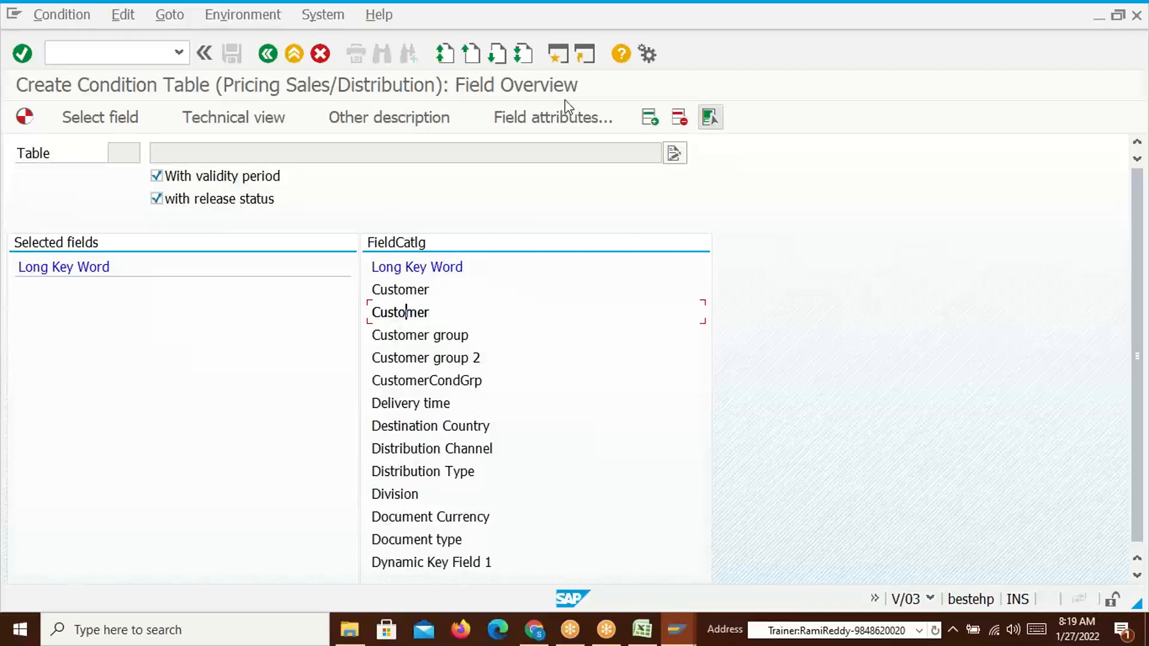
pyautogui.click(523, 116)
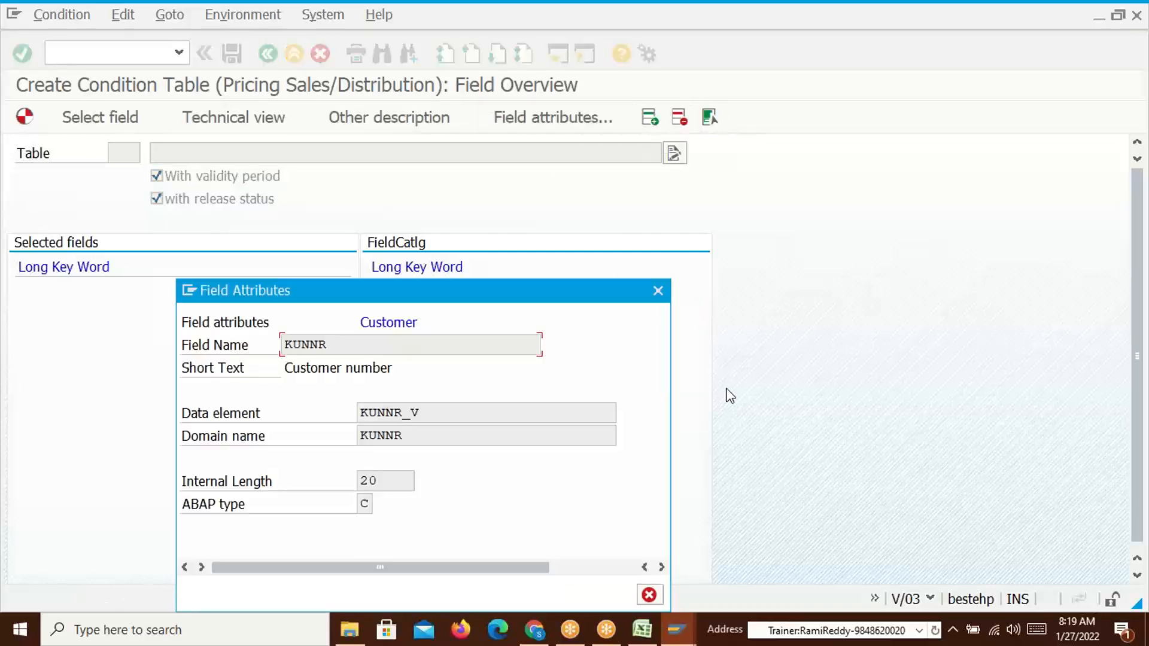
pyautogui.moveTo(337, 344); pyautogui.dragTo(282, 345)
pyautogui.click(309, 342)
pyautogui.click(658, 292)
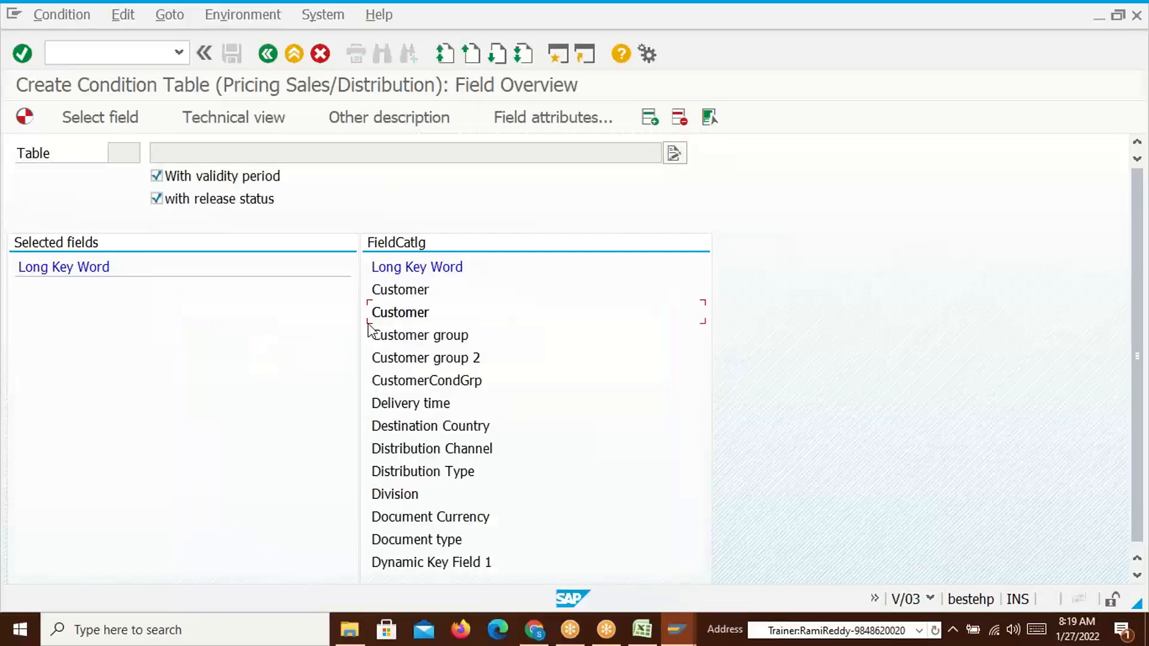
# Add Customer (KUNNR) to the selected fields and verify its attributes
pyautogui.doubleClick(413, 313)
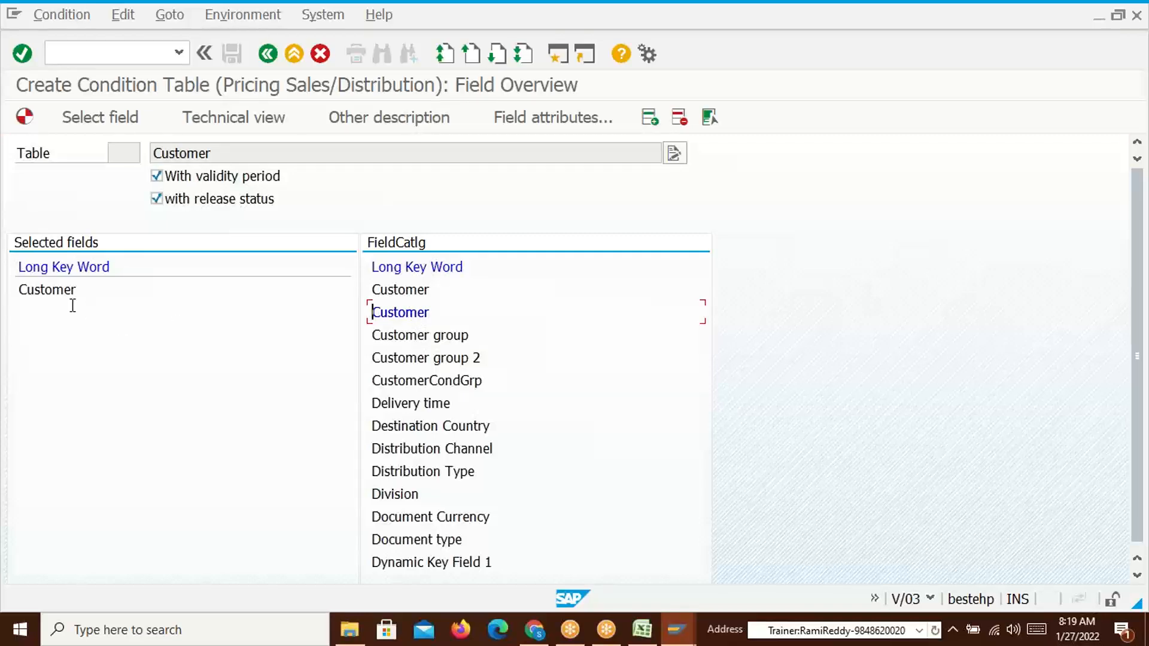
pyautogui.click(40, 291)
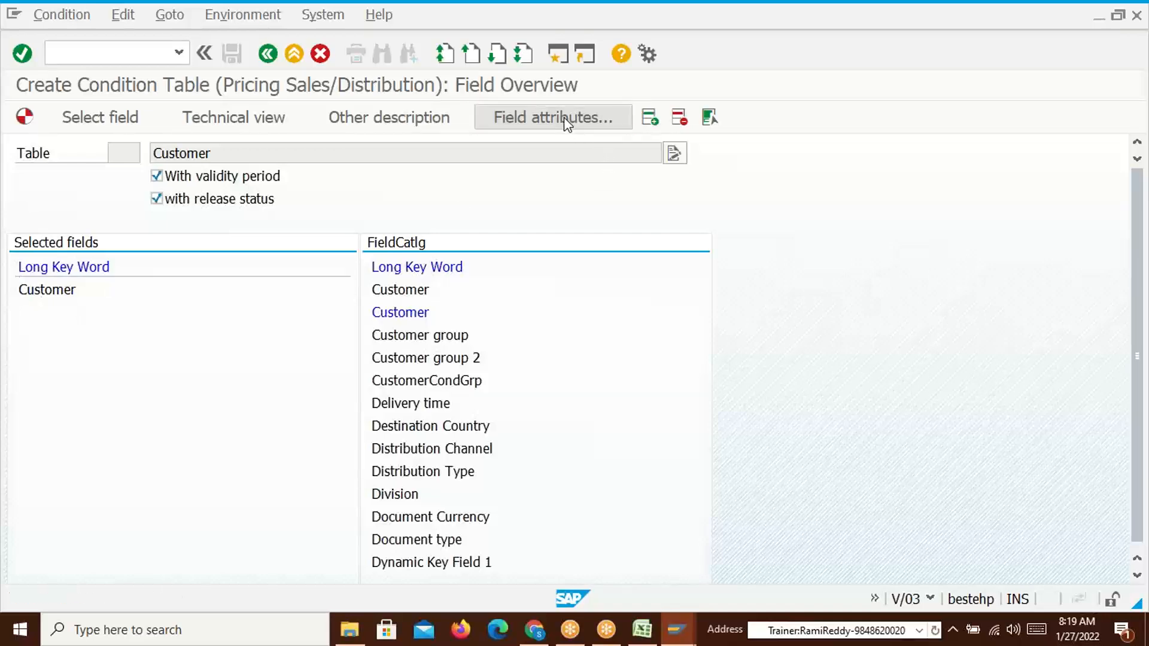
pyautogui.click(568, 120)
pyautogui.moveTo(328, 346); pyautogui.dragTo(286, 350)
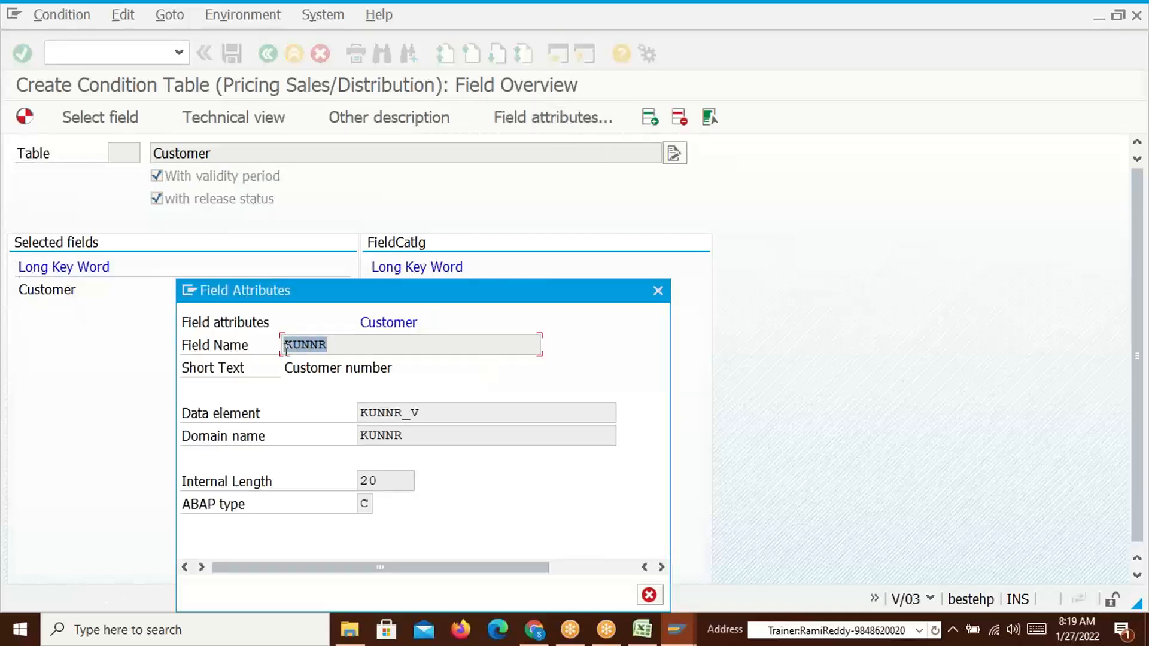
pyautogui.click(657, 291)
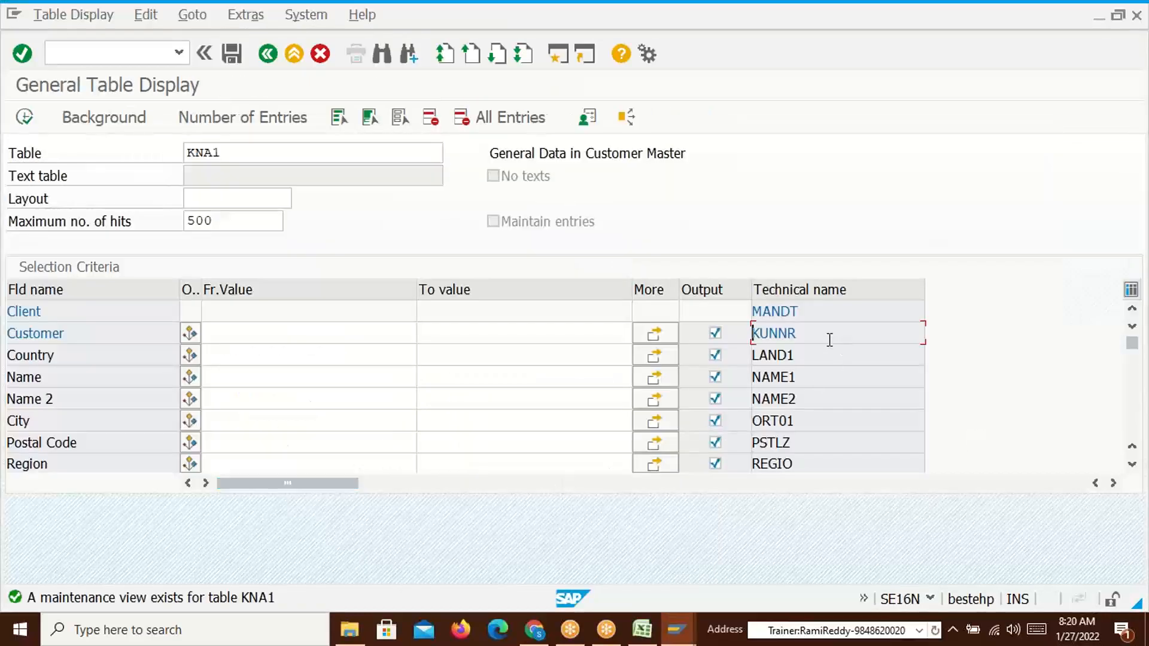
pyautogui.hotkey('alt', 'Tab')
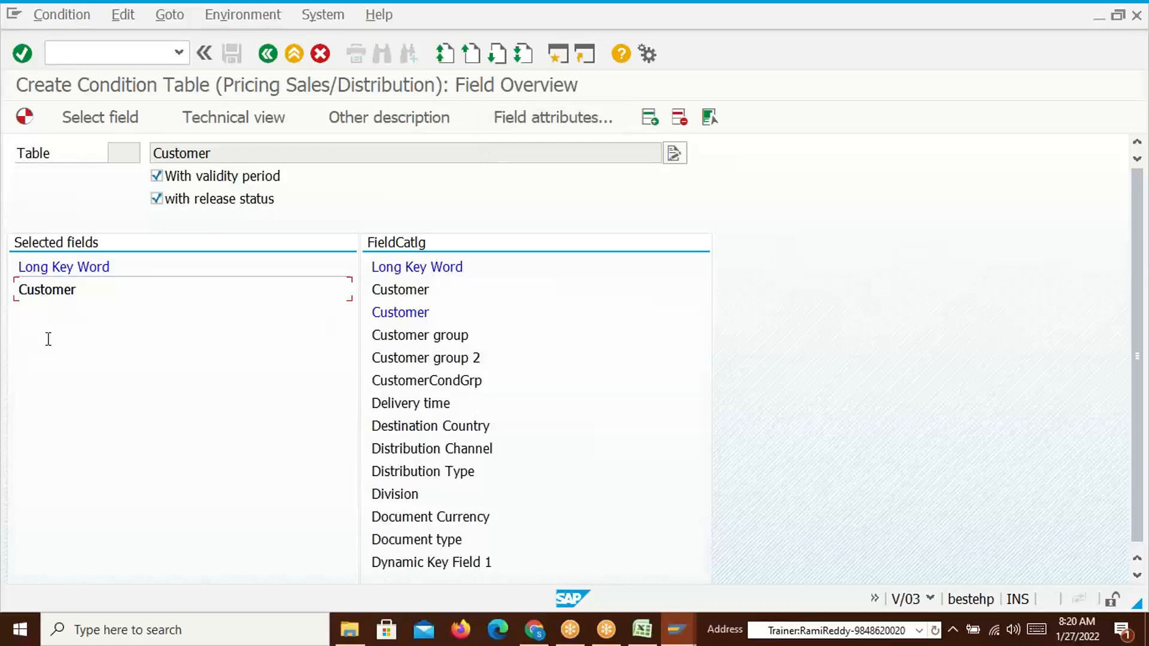
# Add Material (MATNR) to the selected fields and request generation of the Customer/Material table
pyautogui.click(406, 291)
pyautogui.click(497, 55)
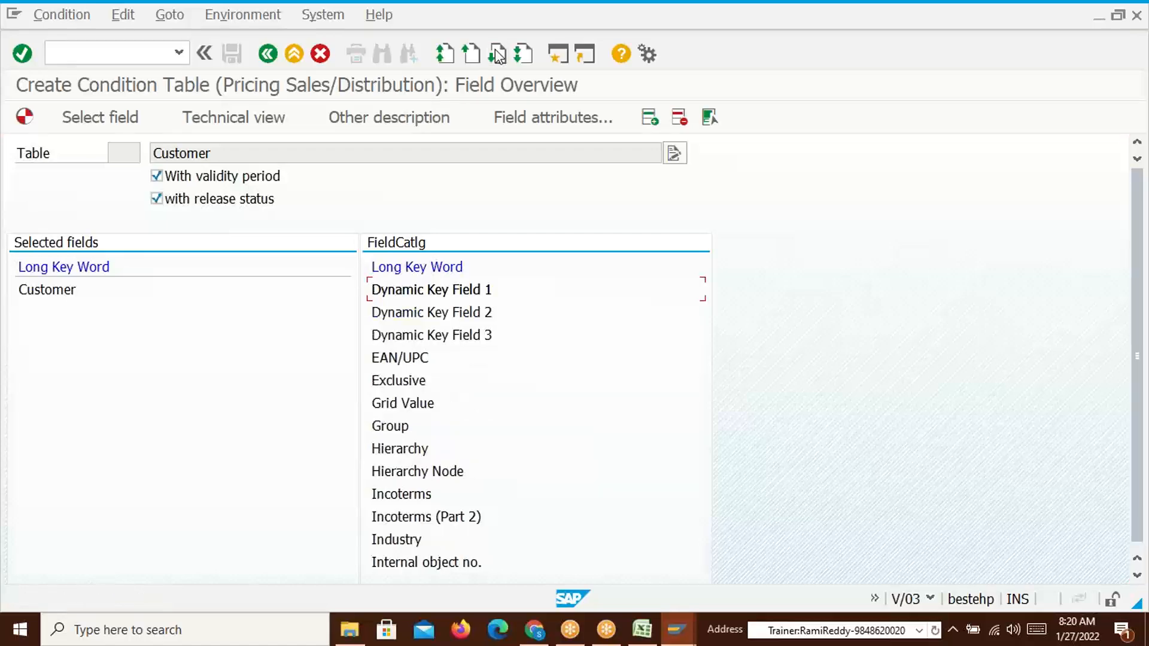
pyautogui.click(496, 54)
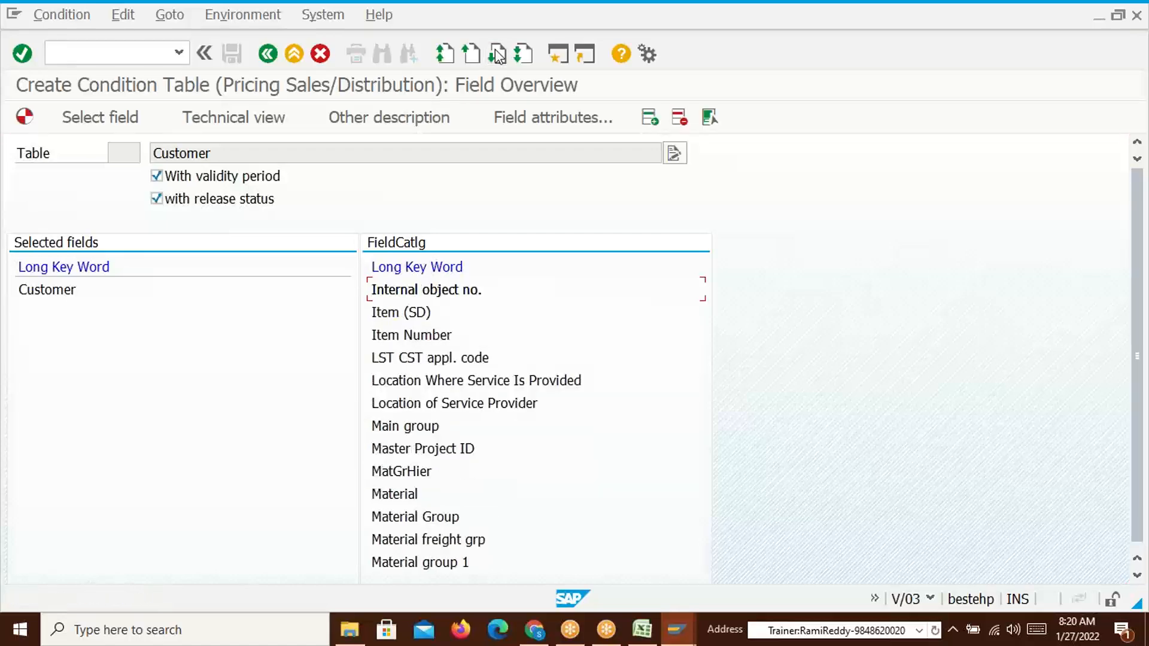
pyautogui.doubleClick(404, 495)
pyautogui.click(33, 315)
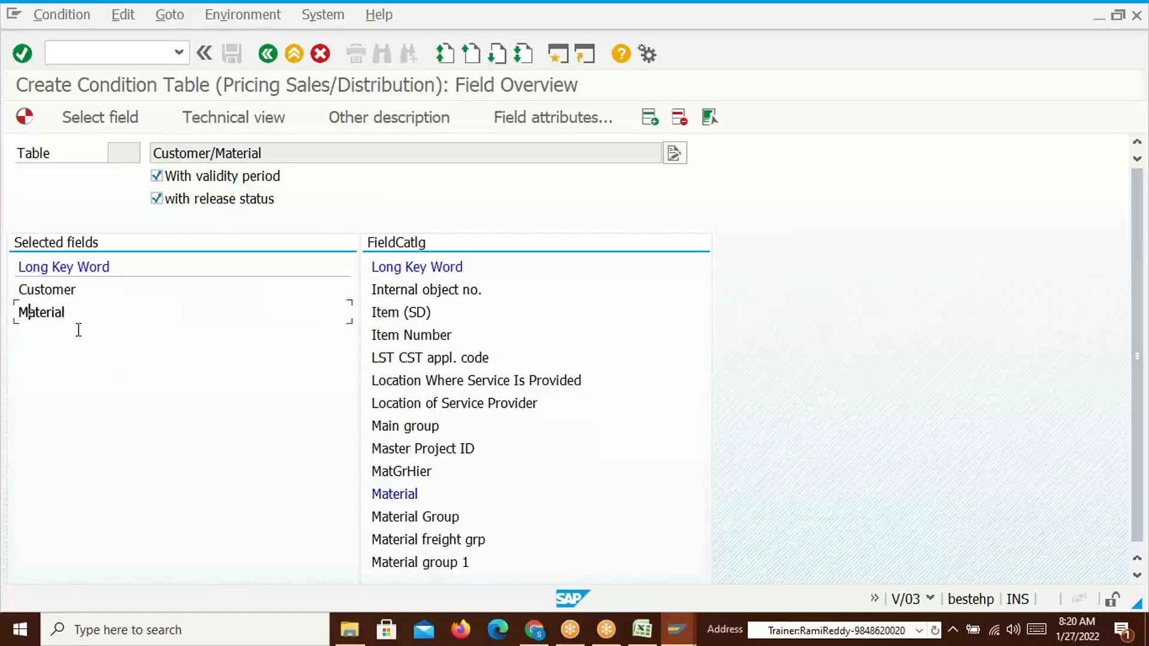
pyautogui.click(549, 118)
pyautogui.moveTo(333, 344); pyautogui.dragTo(282, 341)
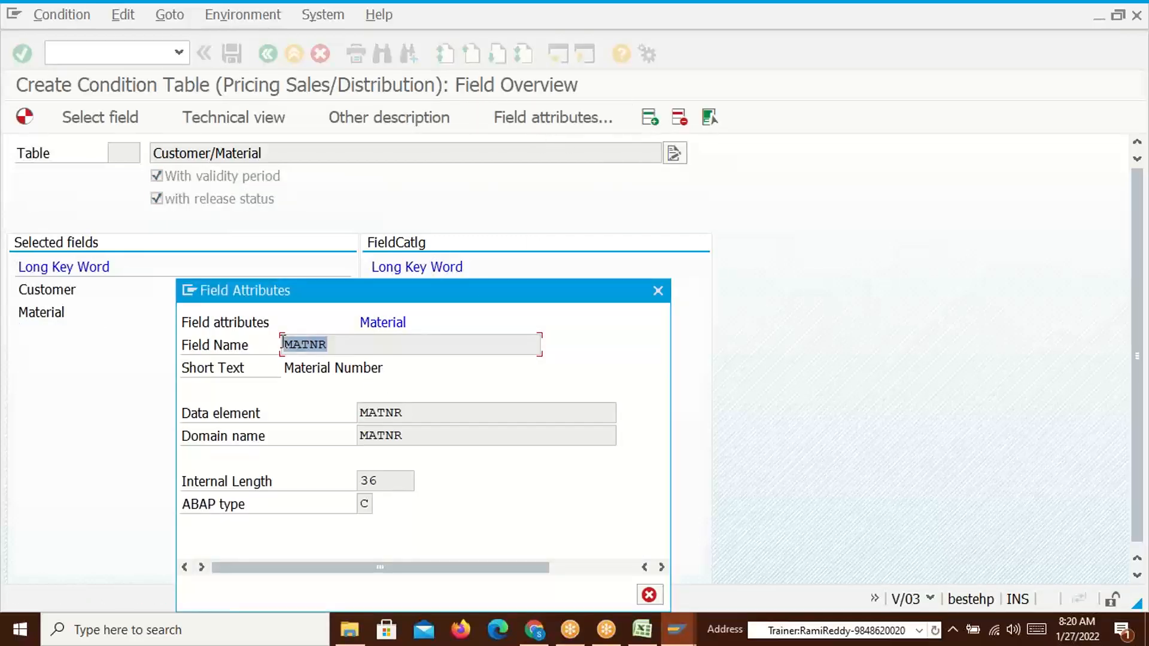
pyautogui.click(659, 291)
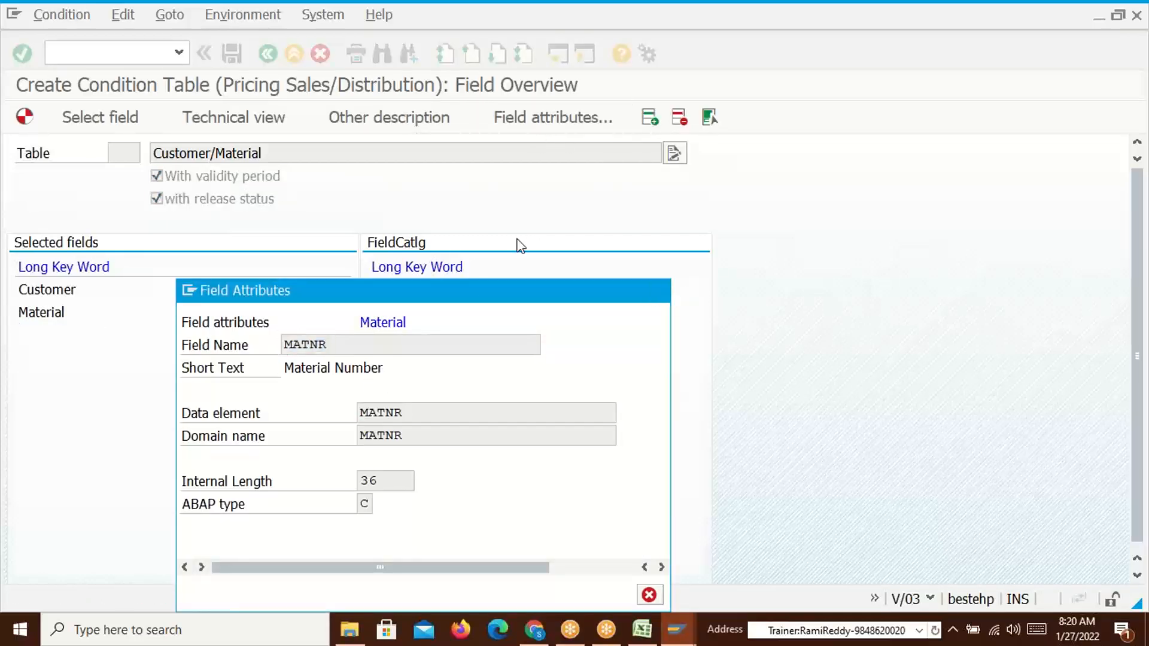
pyautogui.click(30, 119)
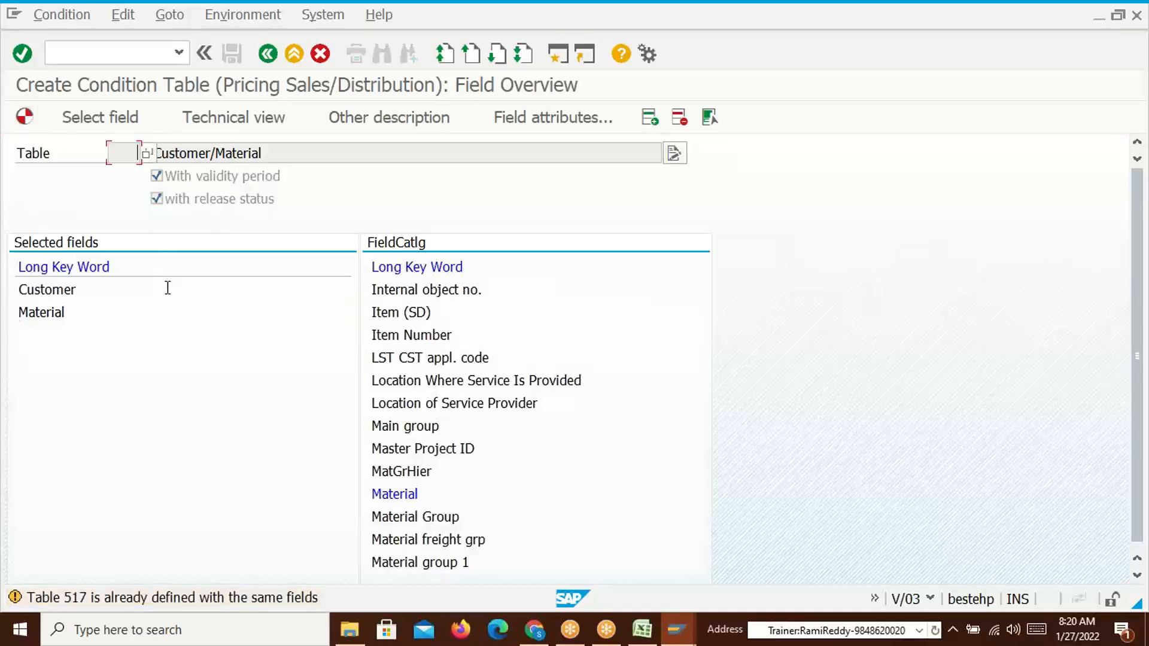
pyautogui.press('Return')
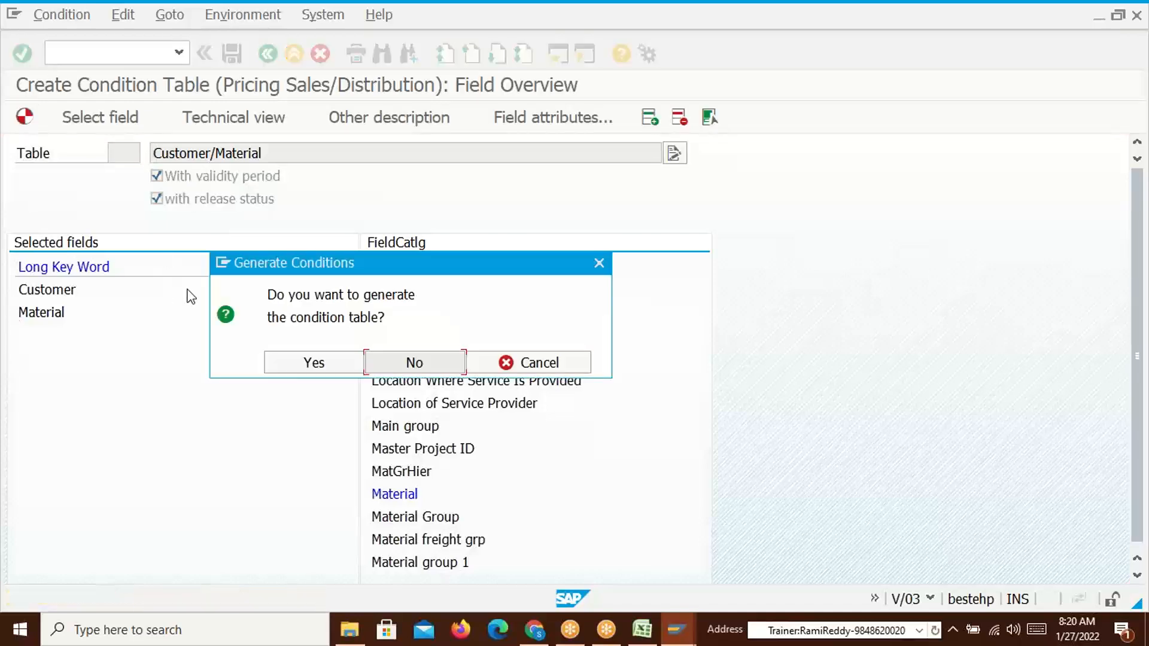
# Confirm generation and save table A532 in package ZSD0 under a workbench request
pyautogui.click(284, 367)
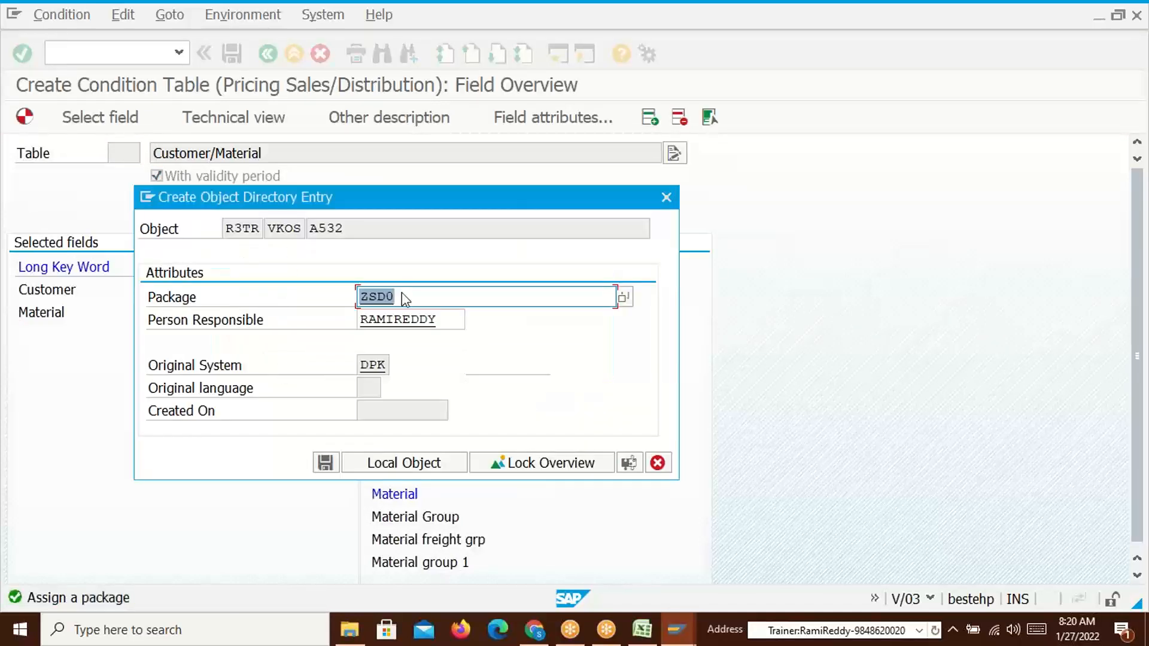
pyautogui.click(319, 464)
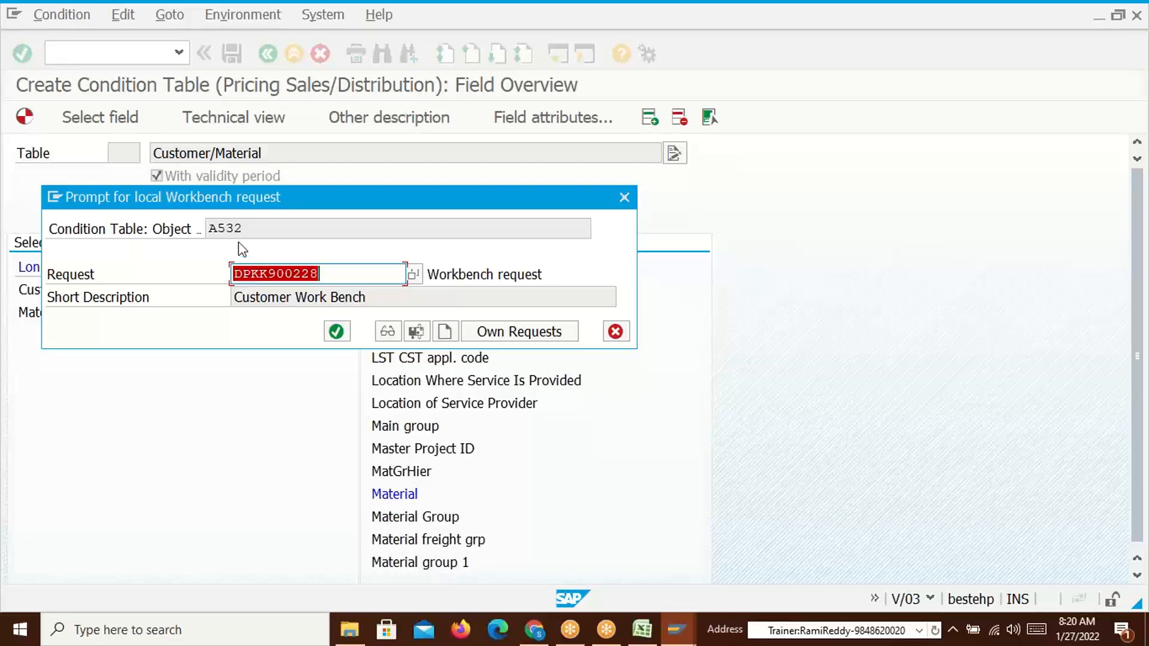
pyautogui.click(337, 332)
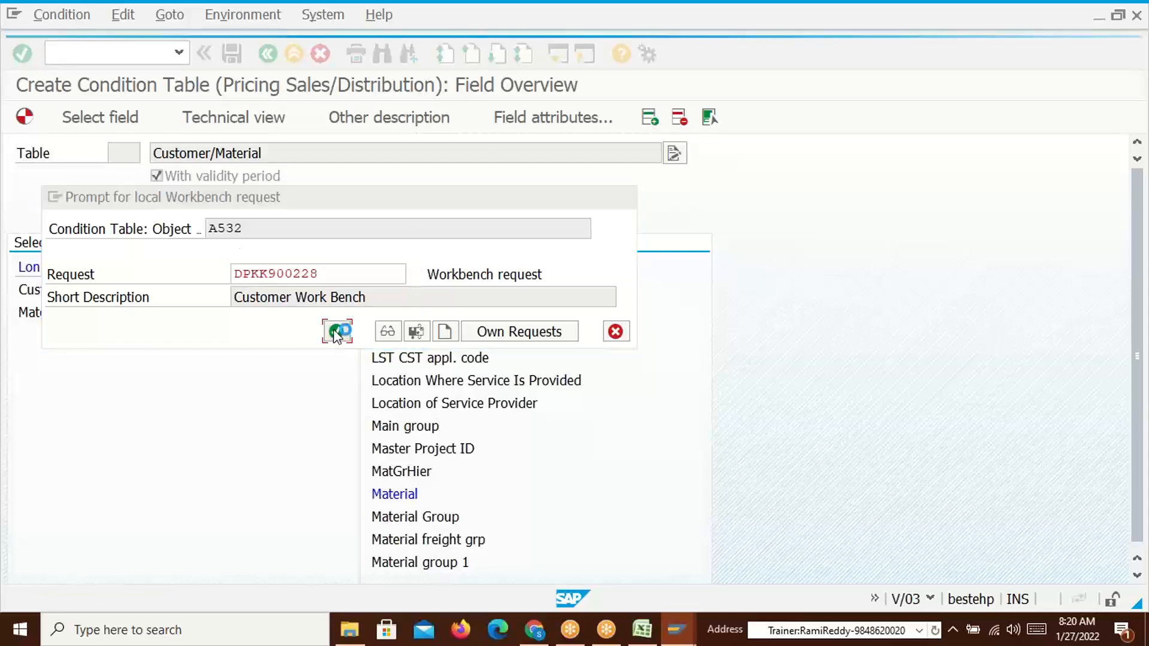
pyautogui.hotkey('alt', 'Tab')
pyautogui.hotkey('alt', 'Tab')
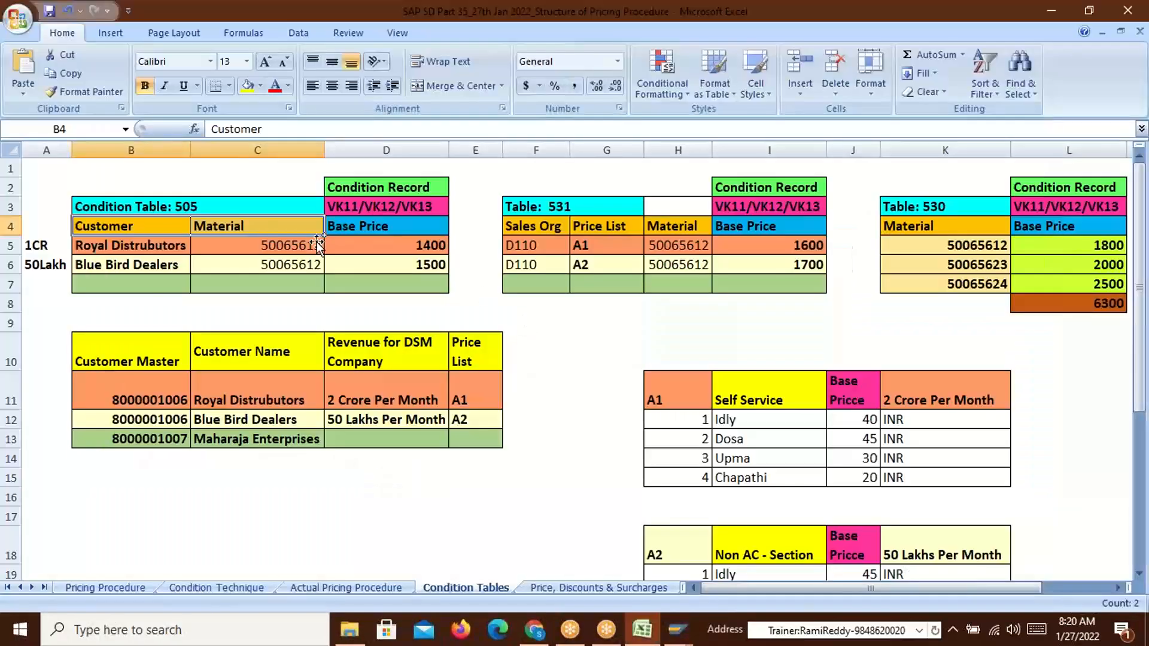
# Change cell B3's heading to 'Condition Table: 532'
pyautogui.doubleClick(189, 207)
pyautogui.press('BackSpace')
pyautogui.press('BackSpace')
pyautogui.write('3')
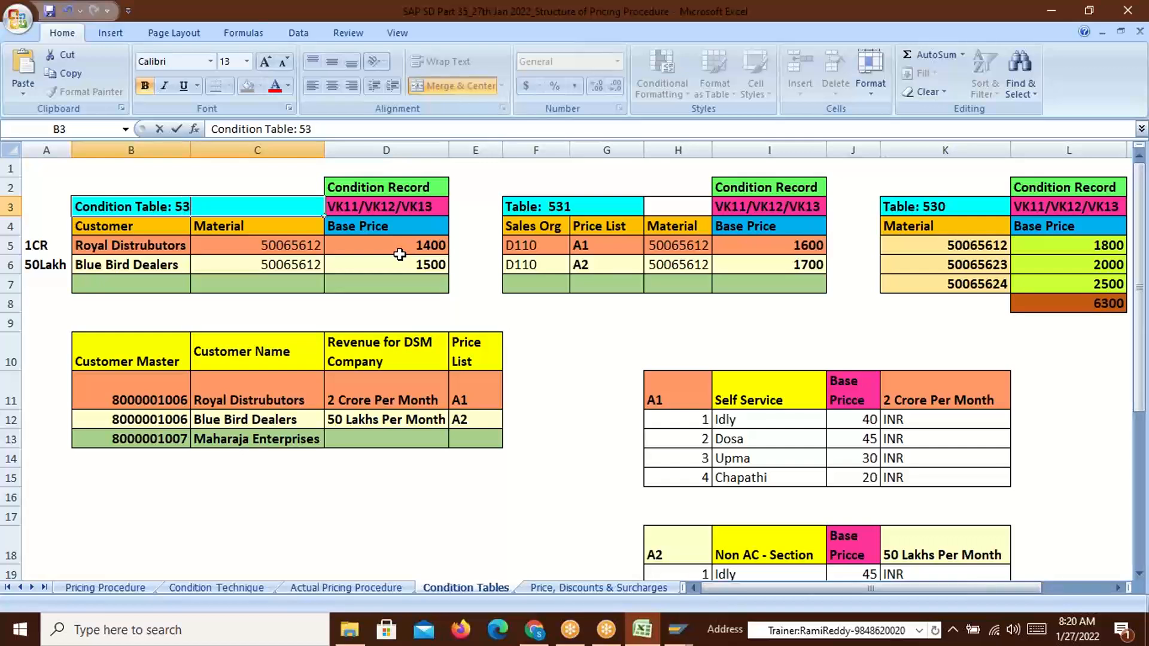
pyautogui.write('2')
pyautogui.press('Return')
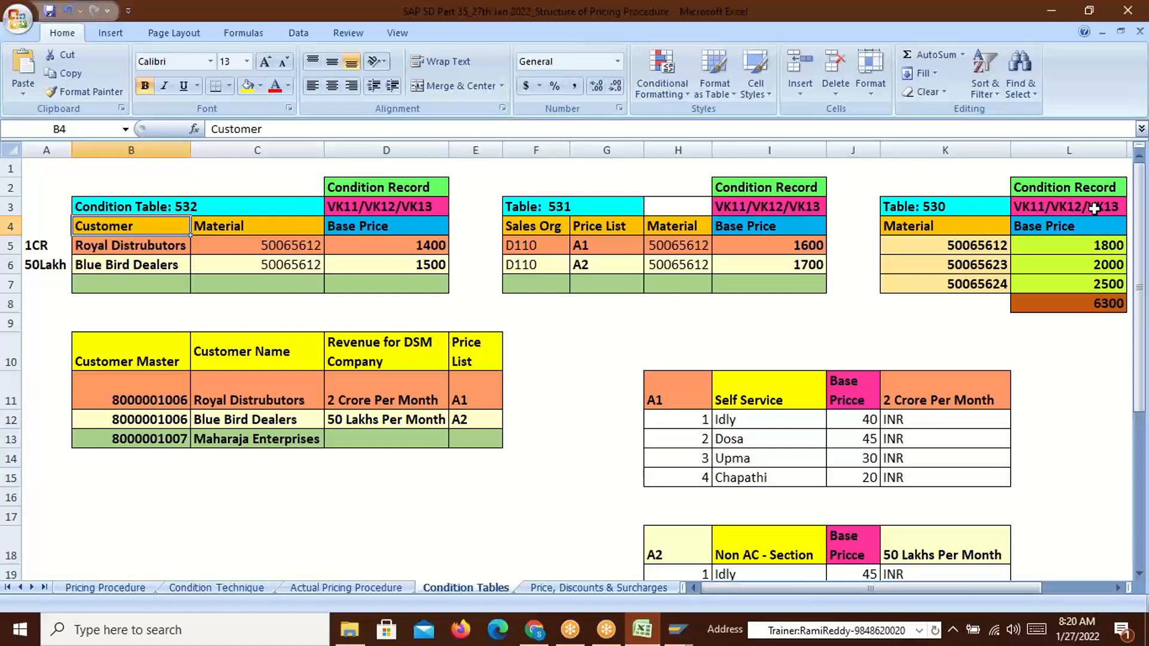
# Compare row 5 across the tables: material 50065612, price list A1, base prices 1400, 1600, 1800
pyautogui.moveTo(93, 247); pyautogui.dragTo(217, 252)
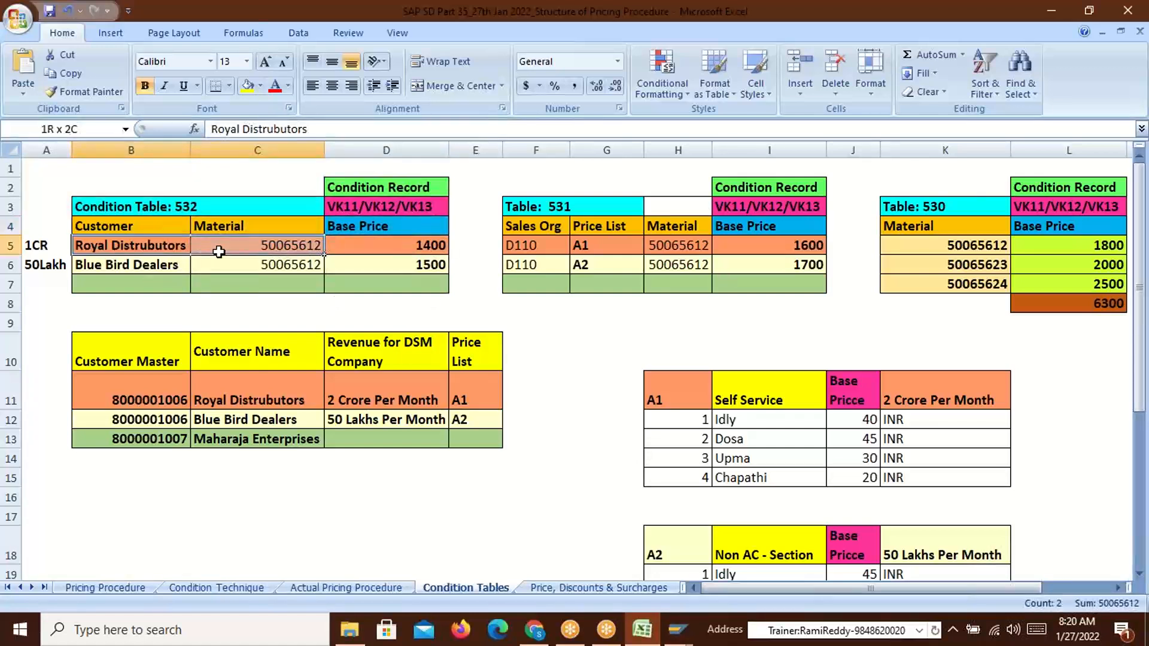
pyautogui.click(285, 247)
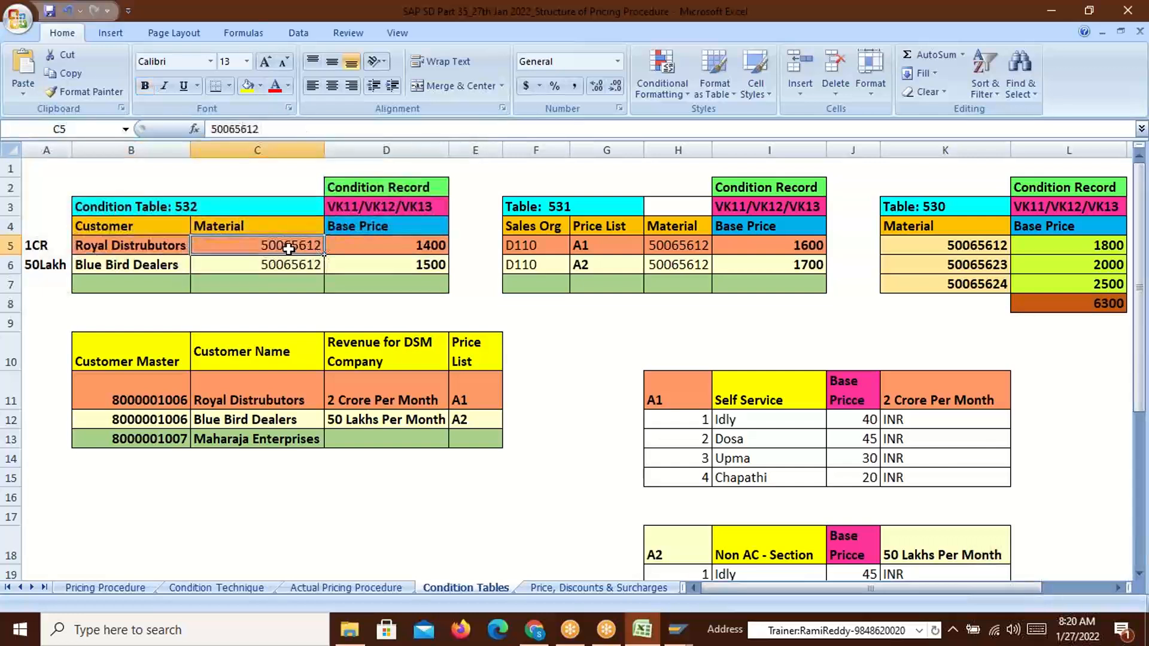
pyautogui.click(425, 249)
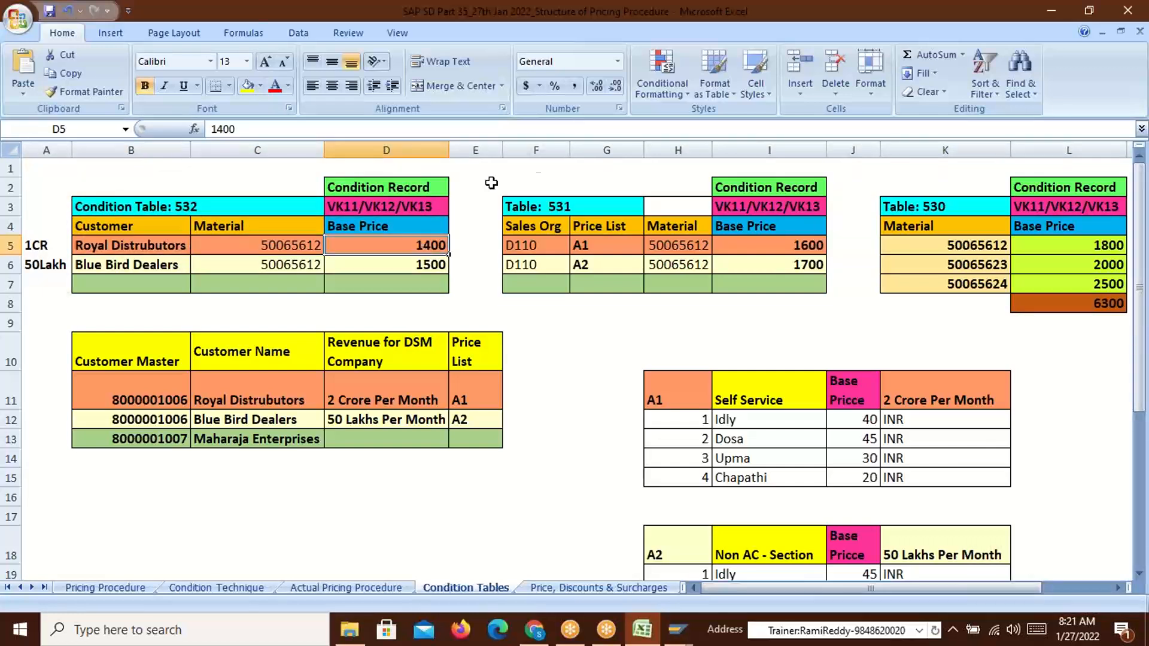
pyautogui.click(584, 246)
pyautogui.click(790, 249)
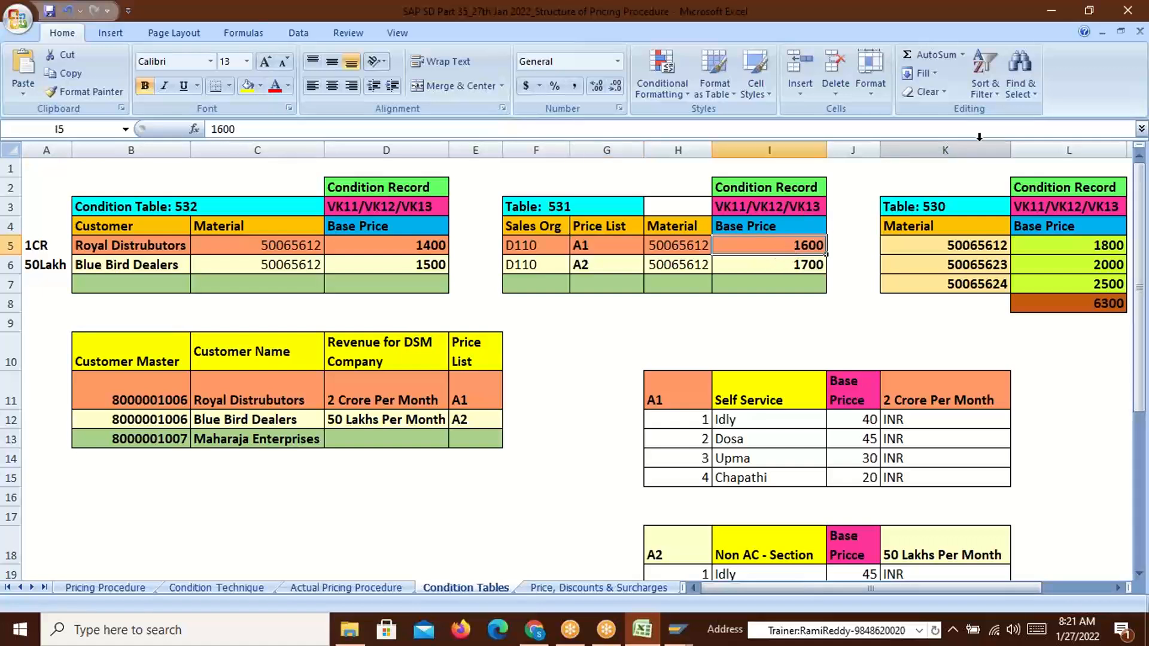
pyautogui.click(1075, 245)
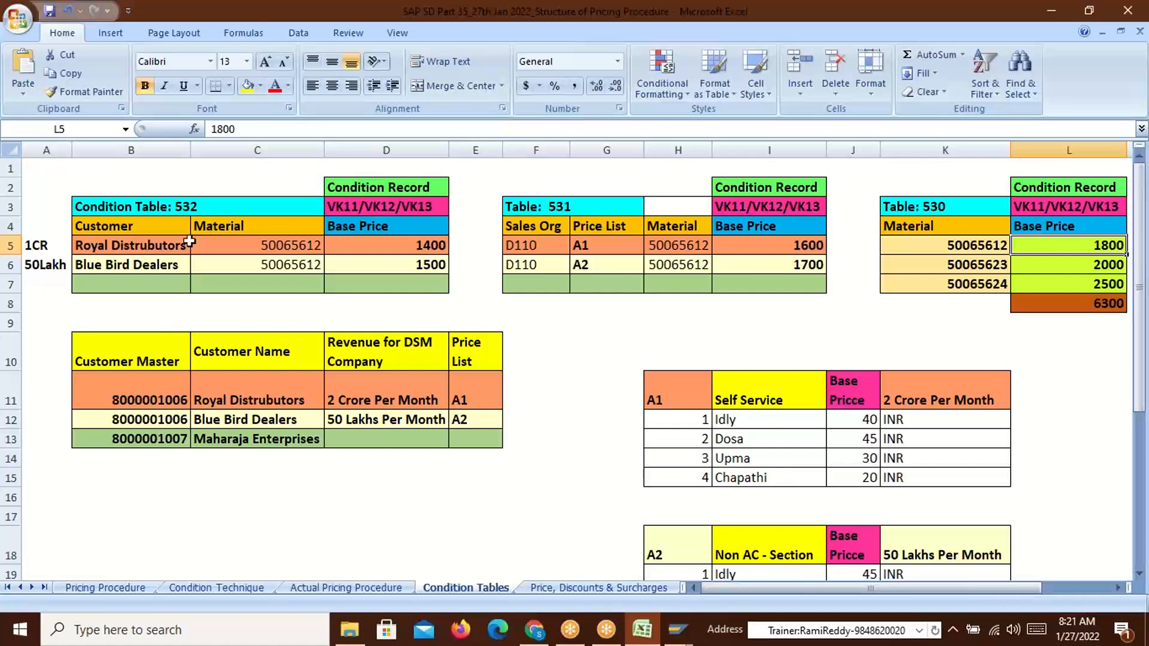
# Compare the key-field headers of tables 532, 531 and 530, including table 530's Material column
pyautogui.moveTo(116, 235); pyautogui.dragTo(215, 225)
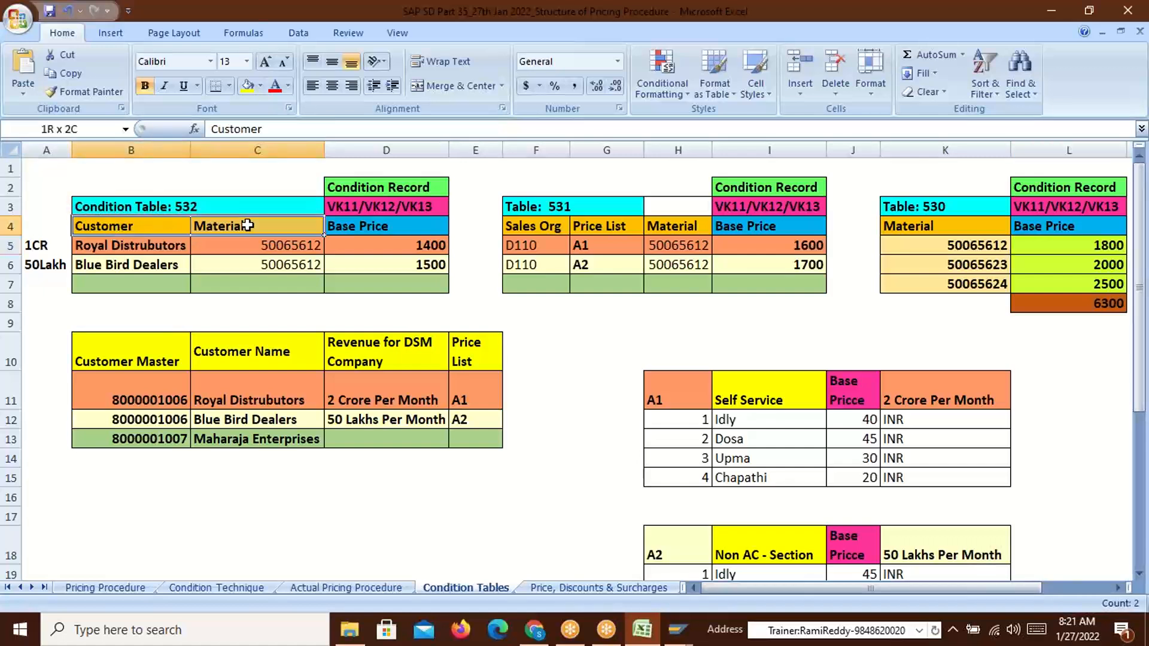
pyautogui.click(226, 224)
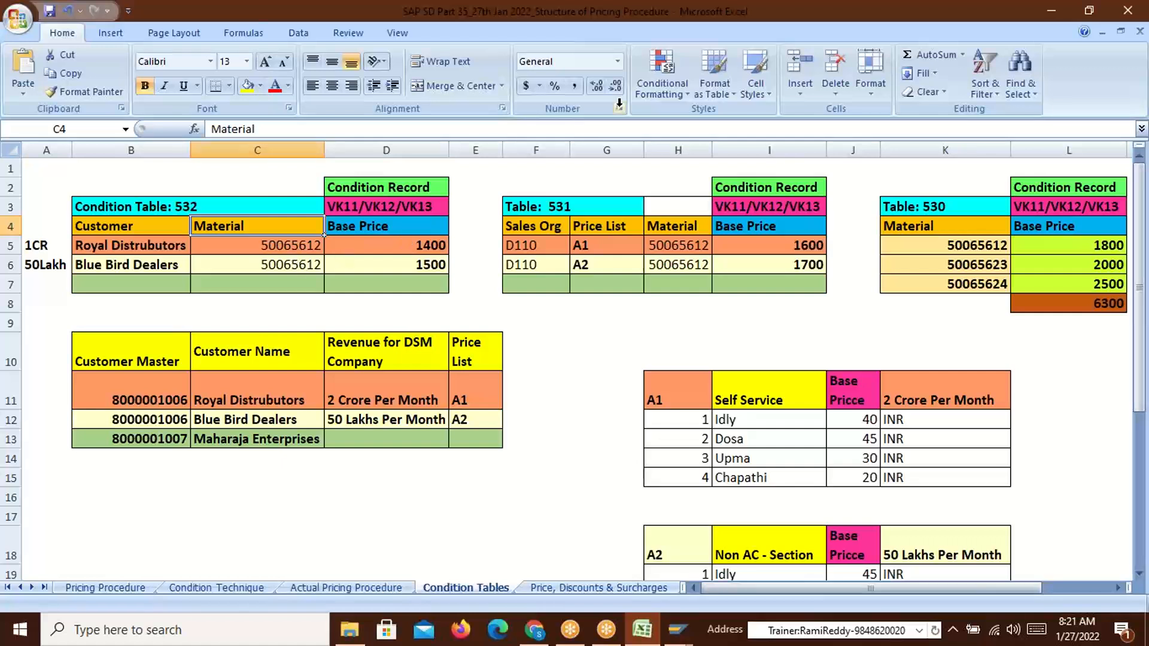
pyautogui.click(553, 236)
pyautogui.click(594, 226)
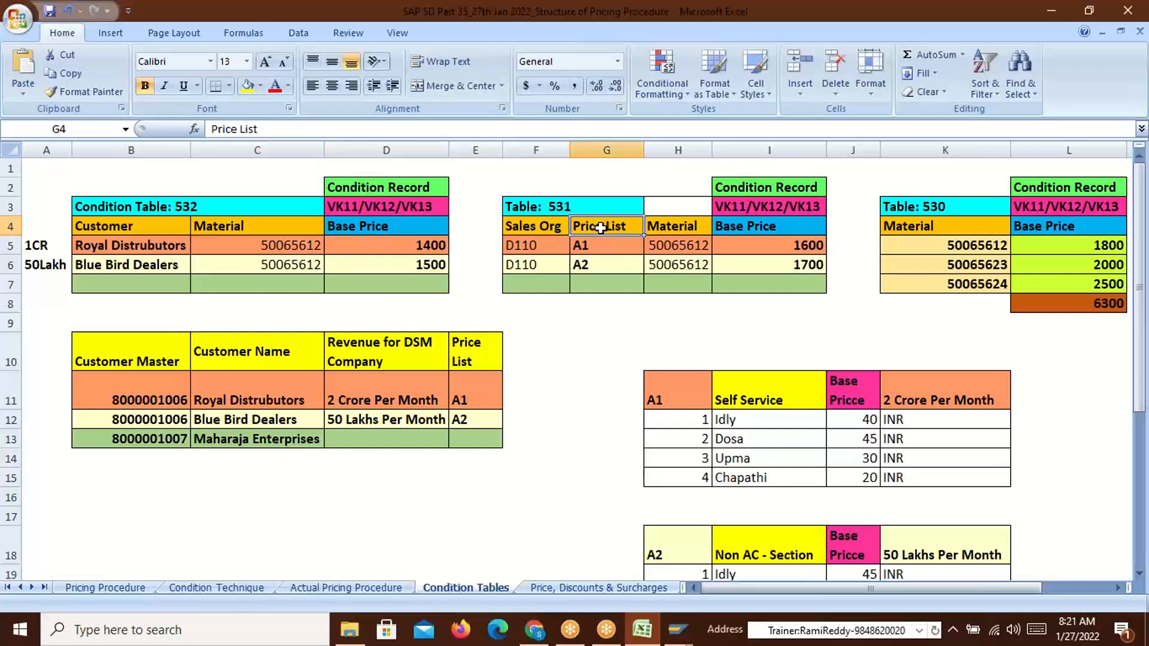
pyautogui.click(682, 226)
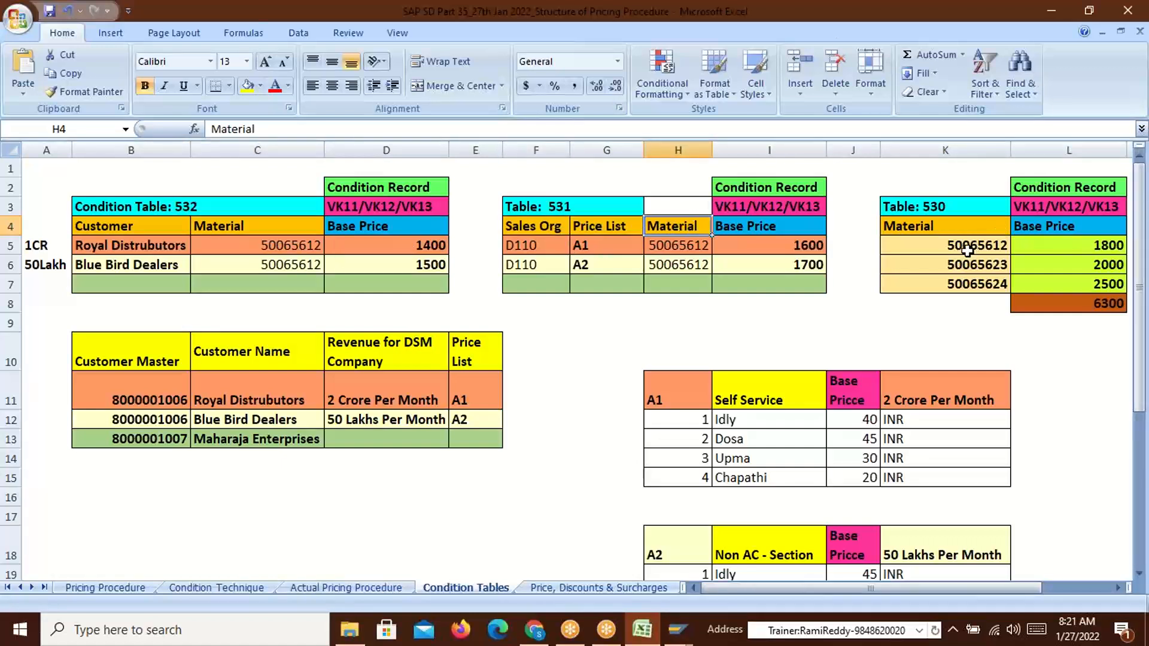
pyautogui.click(1110, 245)
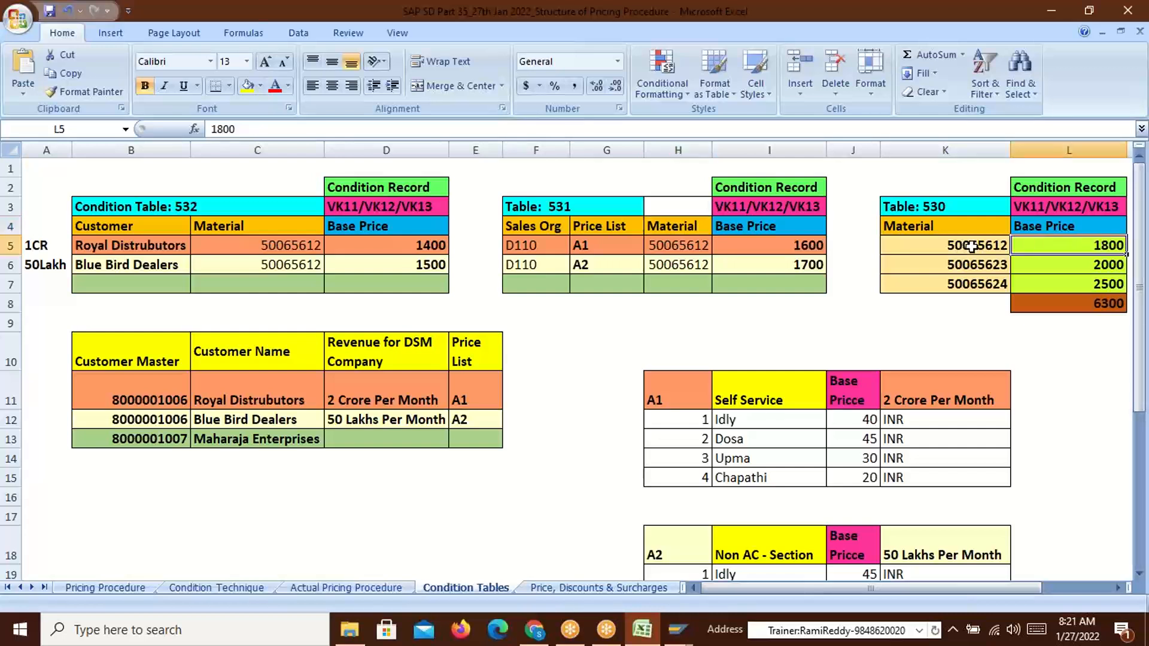
pyautogui.click(962, 246)
pyautogui.click(912, 224)
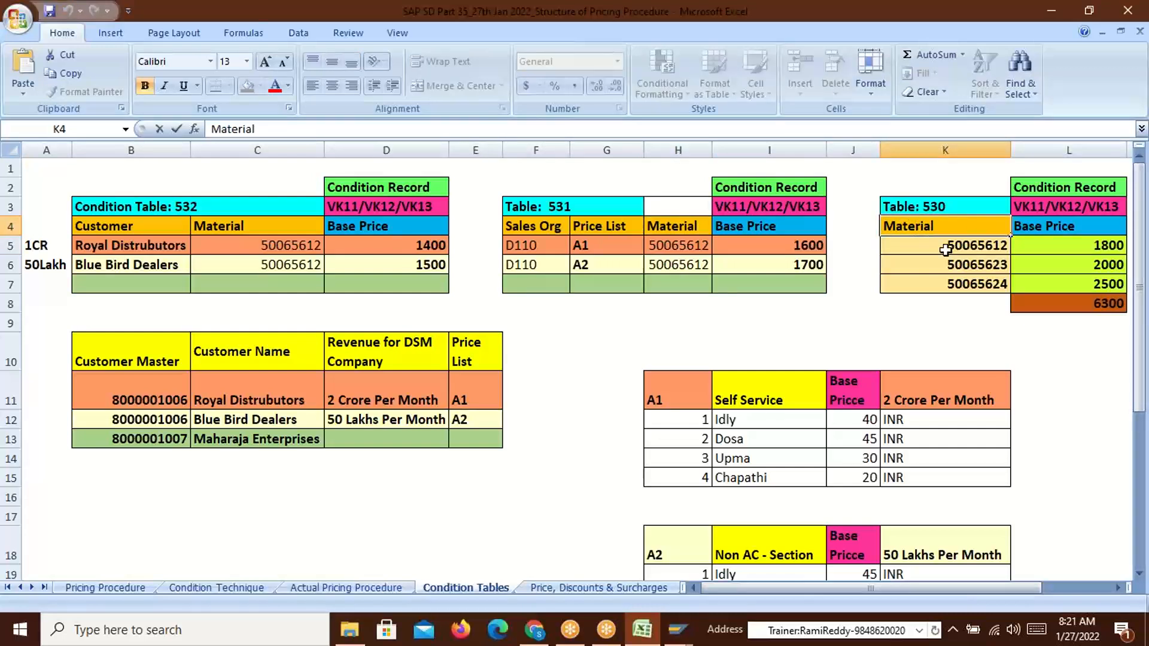
pyautogui.moveTo(912, 226); pyautogui.dragTo(962, 281)
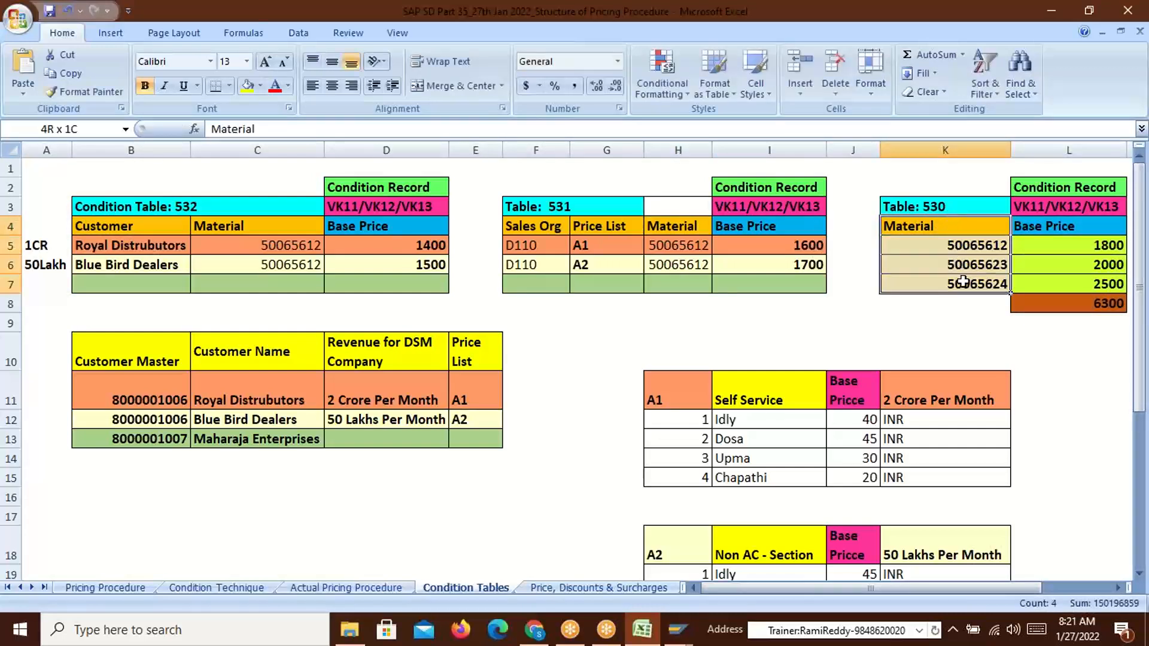
pyautogui.click(170, 226)
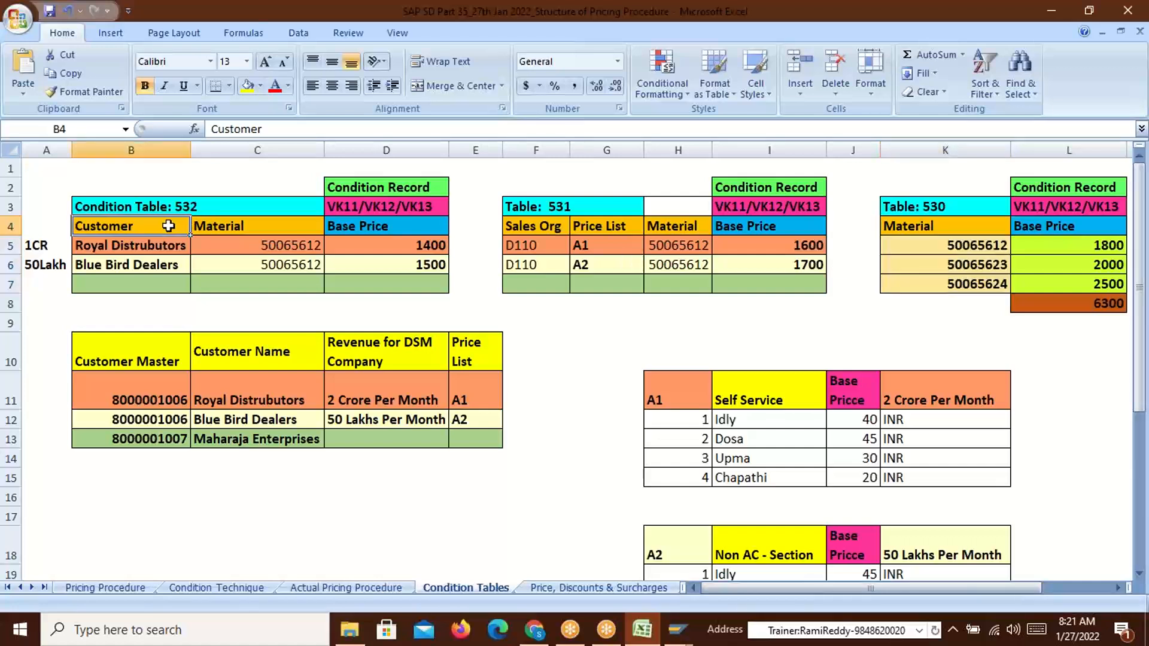
pyautogui.moveTo(116, 226); pyautogui.dragTo(258, 223)
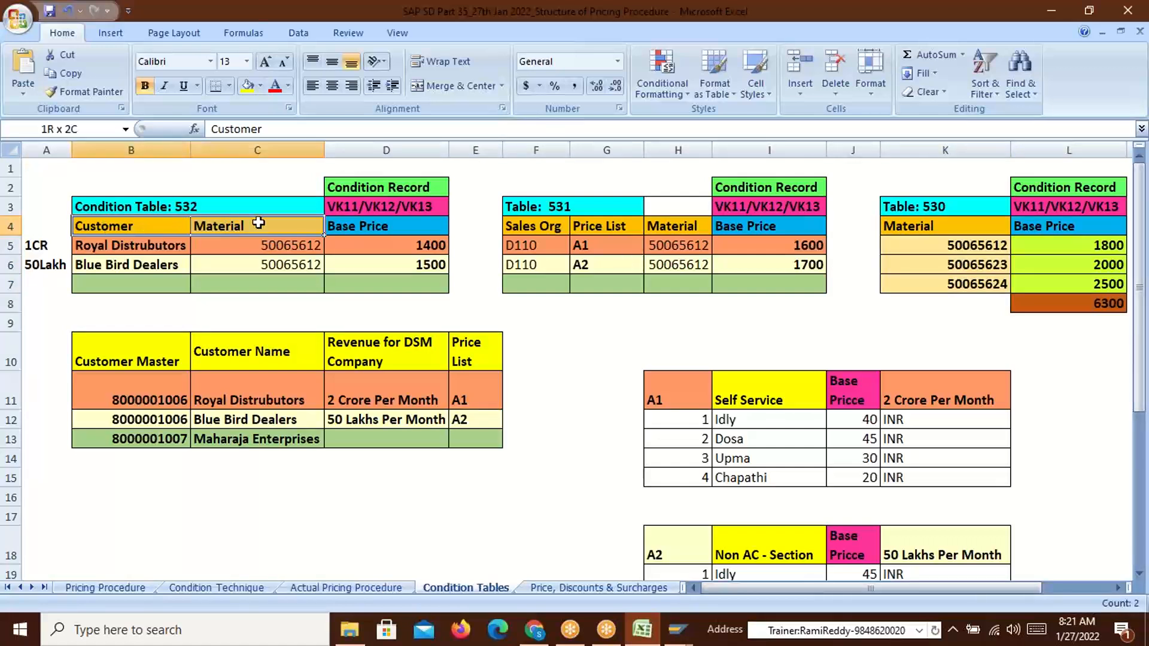
# Review table 532's row 5: material 50065612 priced 1400, against 1800 in table 530
pyautogui.moveTo(113, 226); pyautogui.dragTo(244, 225)
pyautogui.click(88, 247)
pyautogui.click(288, 246)
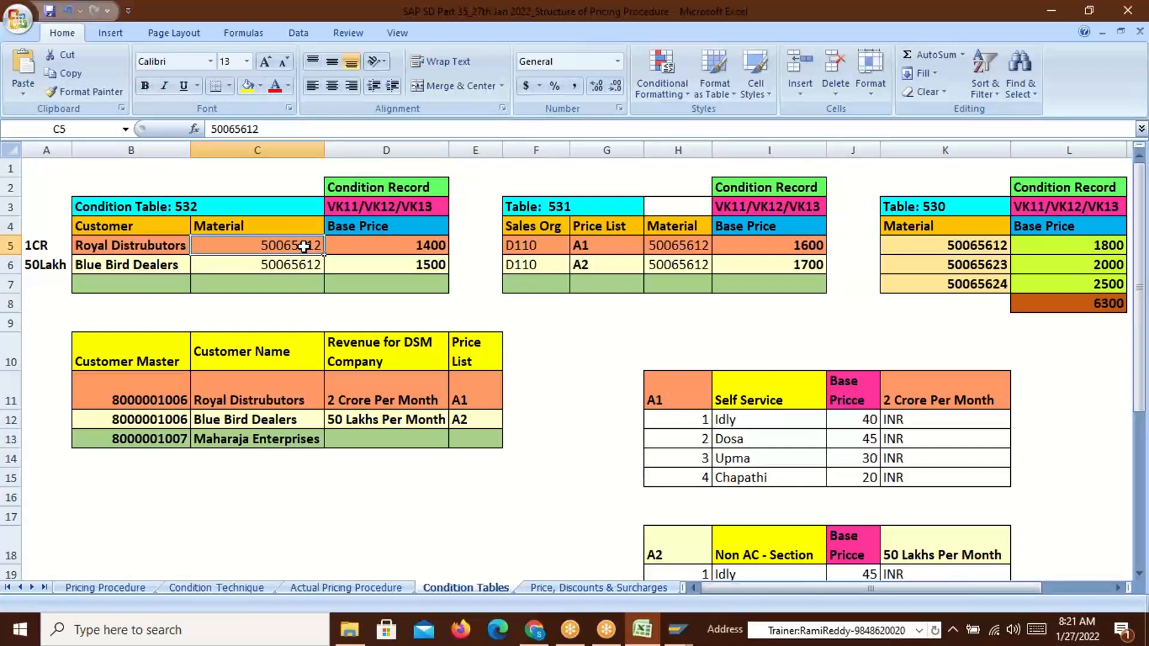
pyautogui.click(1108, 245)
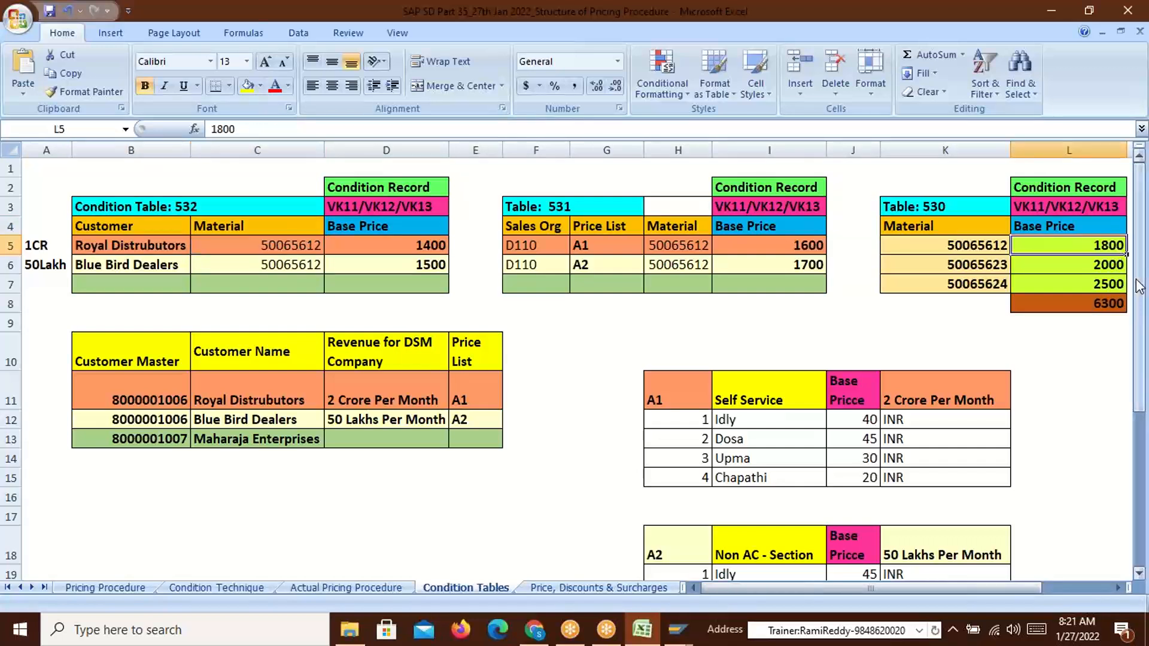
pyautogui.click(402, 245)
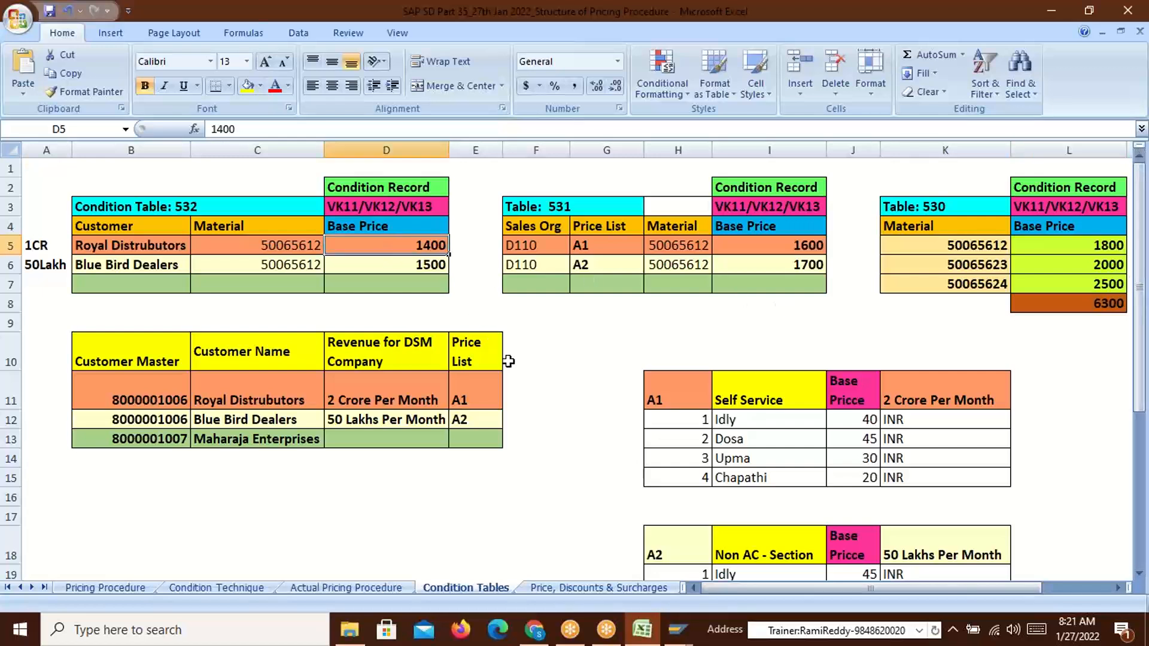
pyautogui.click(1086, 246)
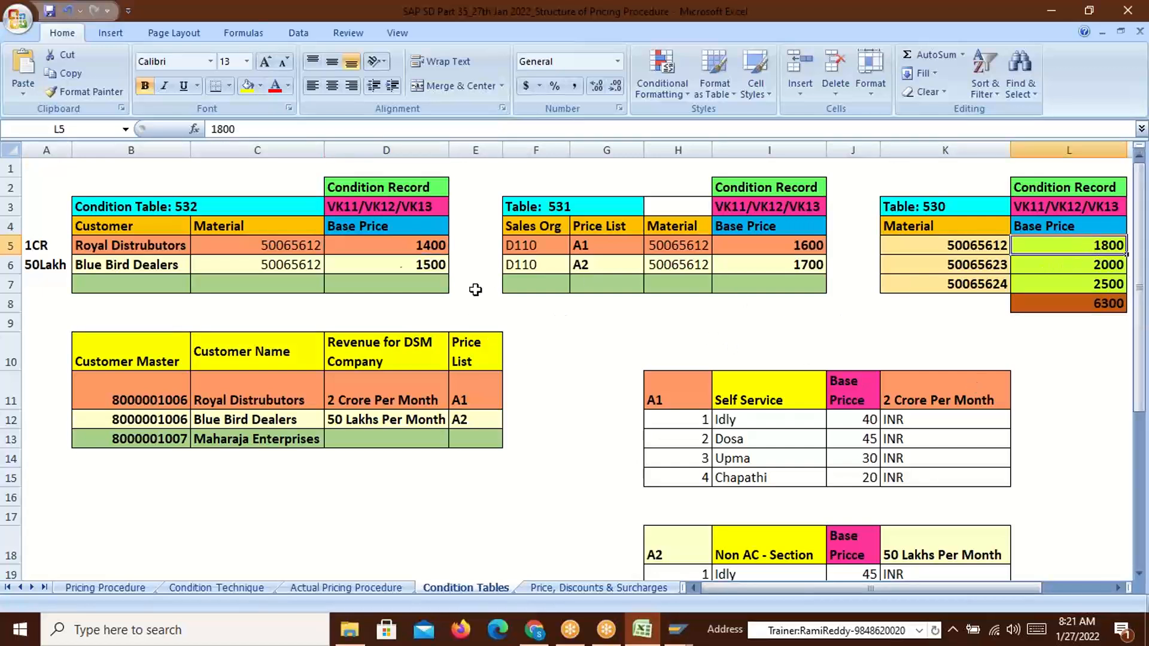
pyautogui.click(312, 245)
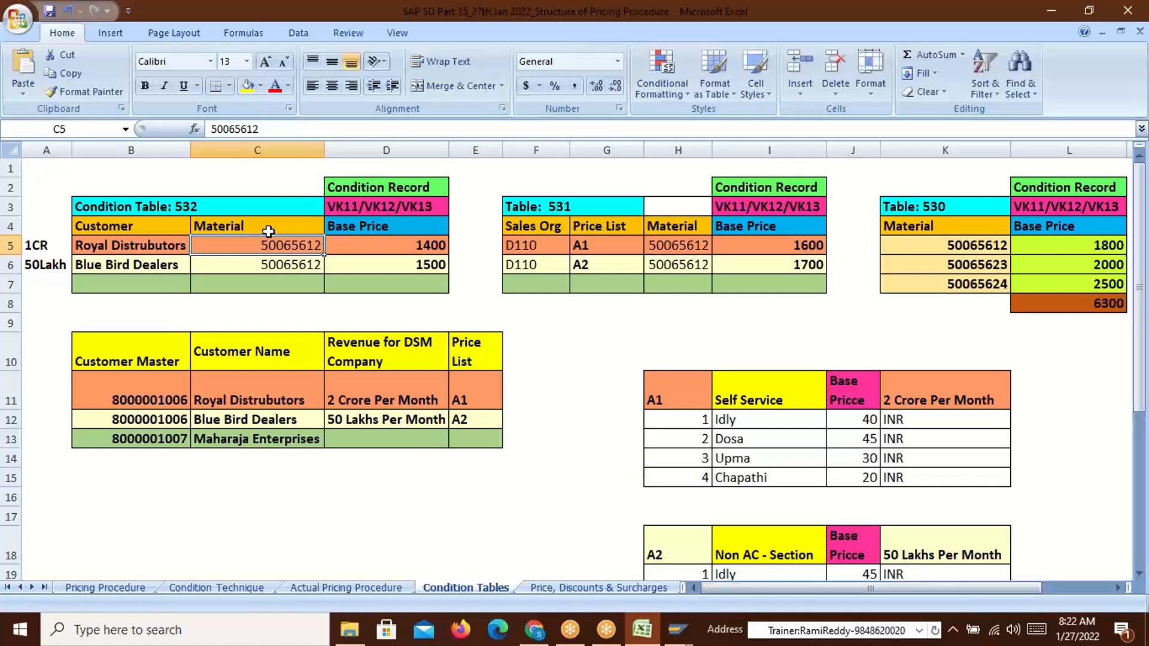
pyautogui.moveTo(388, 252); pyautogui.dragTo(446, 252)
pyautogui.click(1088, 252)
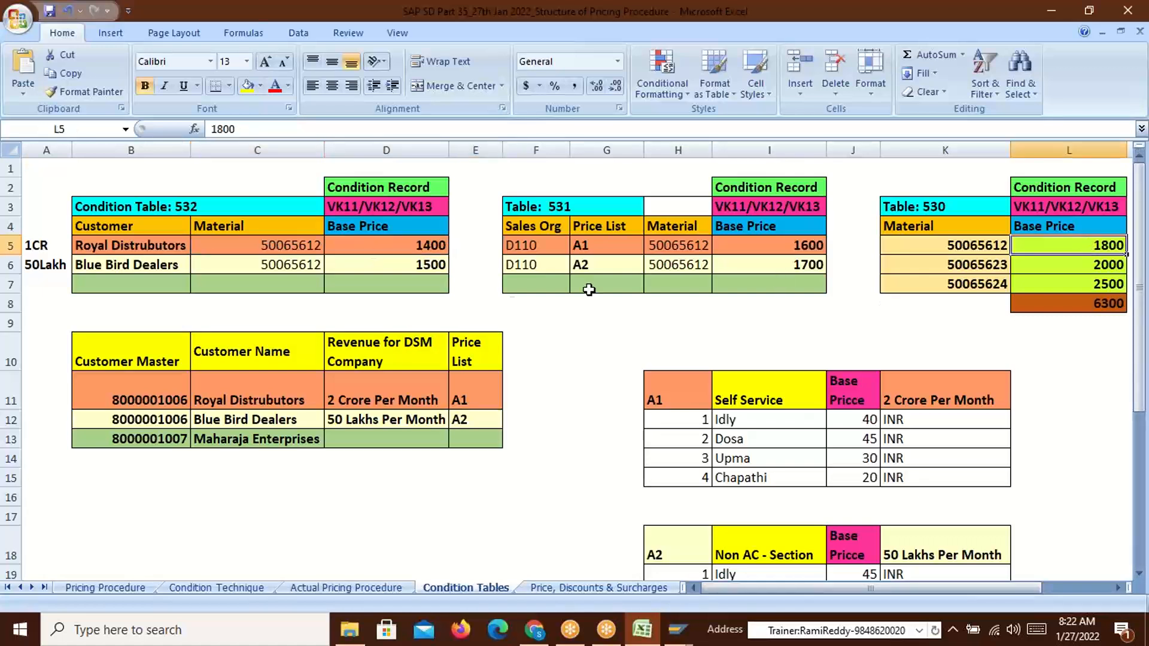
# Reselect the header cells of tables 532, 531 and 530, then return to SAP's generate log
pyautogui.moveTo(105, 229); pyautogui.dragTo(249, 226)
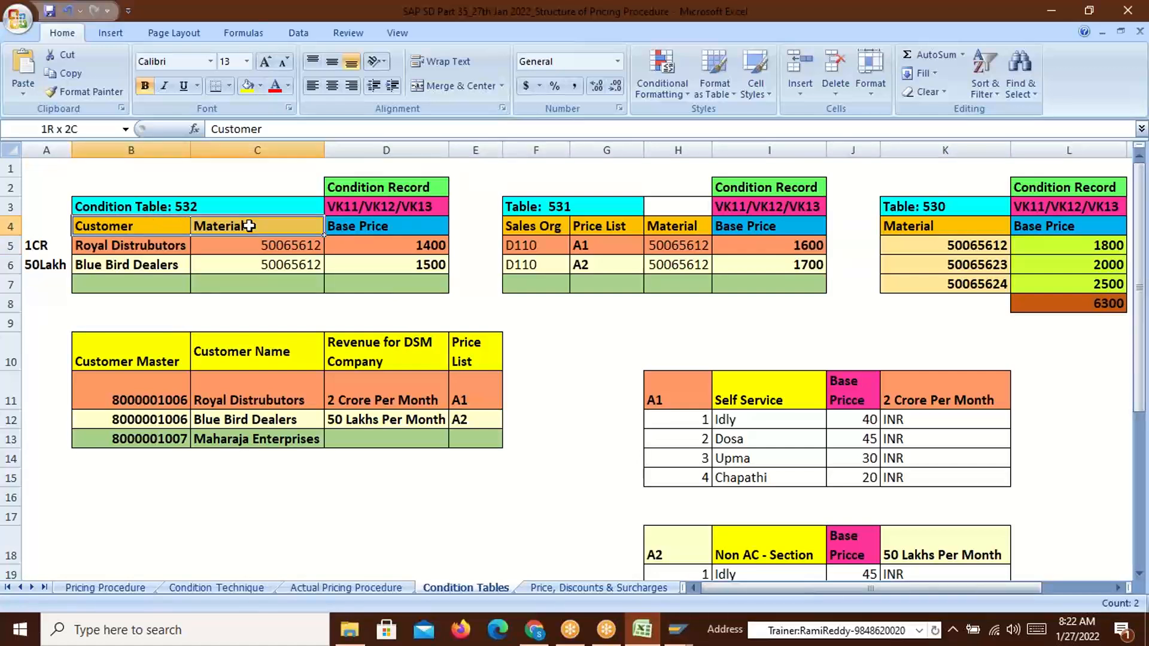
pyautogui.moveTo(249, 226); pyautogui.dragTo(249, 225)
pyautogui.moveTo(521, 225); pyautogui.dragTo(684, 237)
pyautogui.moveTo(910, 226); pyautogui.dragTo(1041, 228)
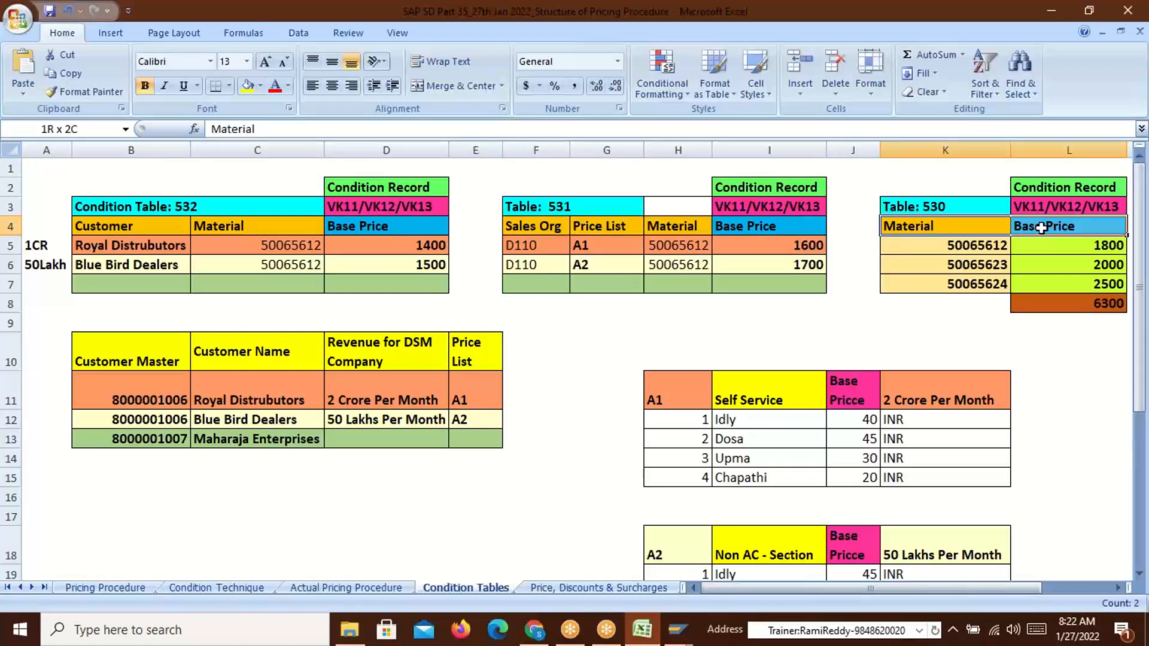
pyautogui.moveTo(1042, 227); pyautogui.dragTo(1042, 228)
pyautogui.moveTo(123, 225); pyautogui.dragTo(293, 225)
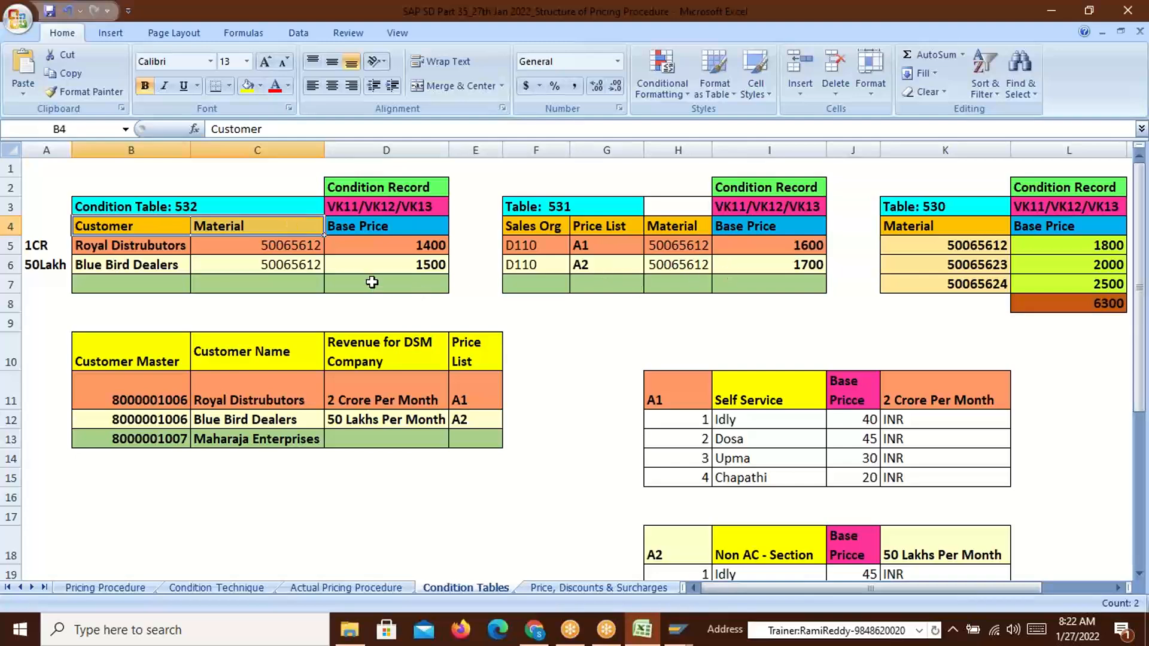
pyautogui.hotkey('alt', 'Tab')
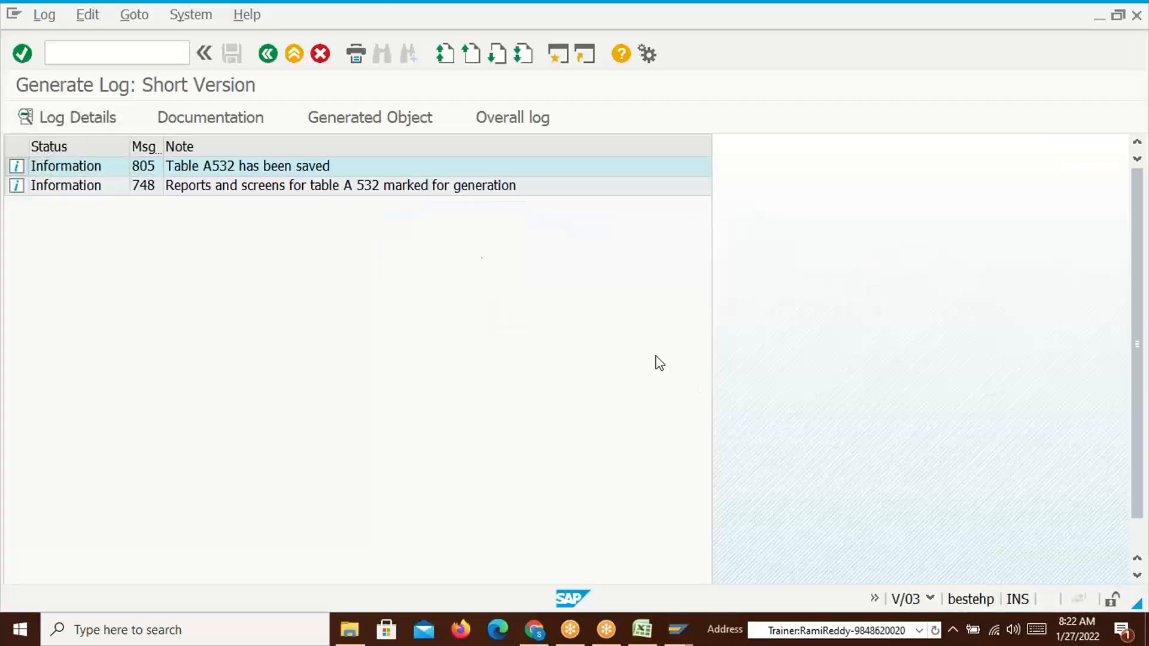
# Launch transaction V/07 and acknowledge the cross-client caution message
pyautogui.write('/n')
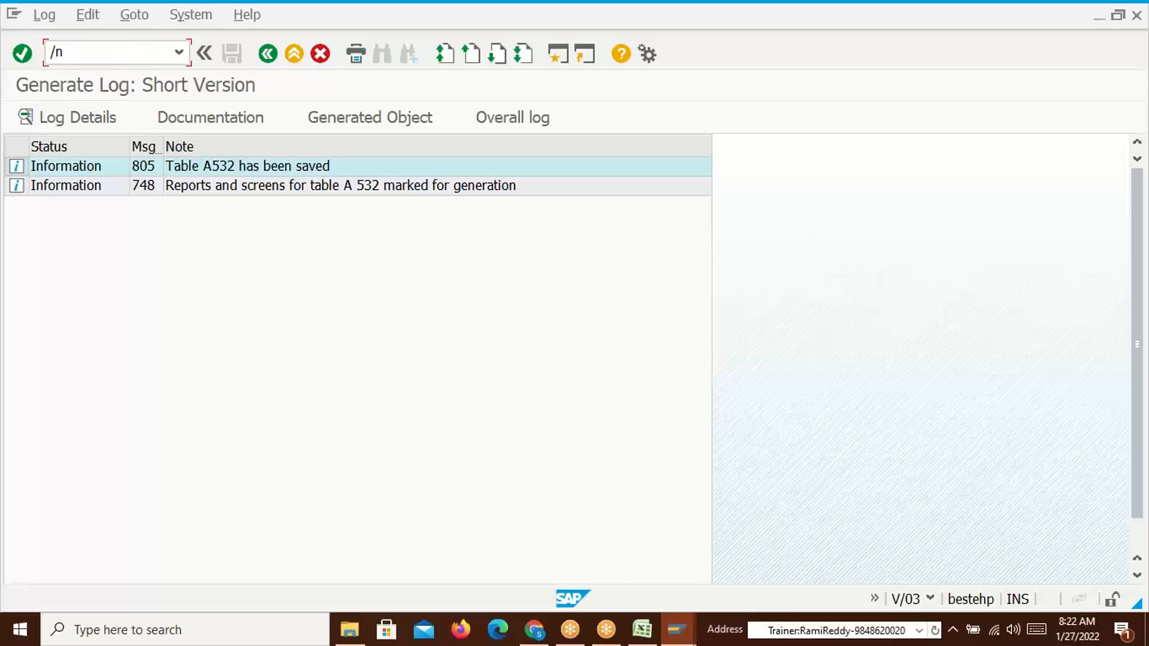
pyautogui.write('v/07')
pyautogui.press('Return')
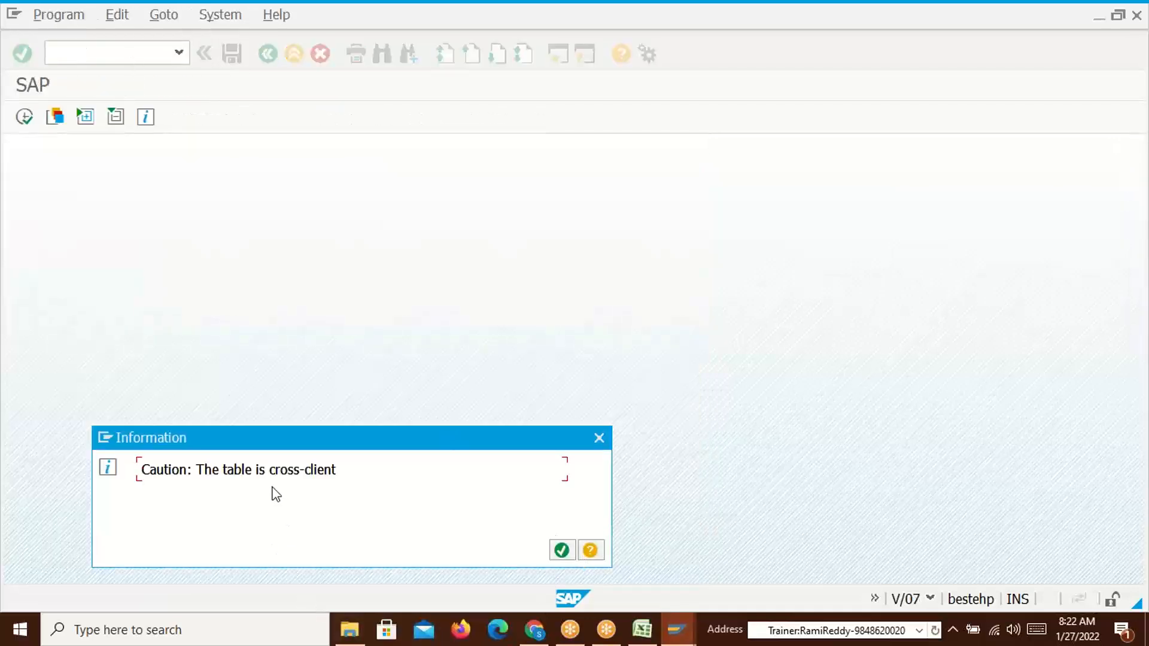
pyautogui.click(562, 550)
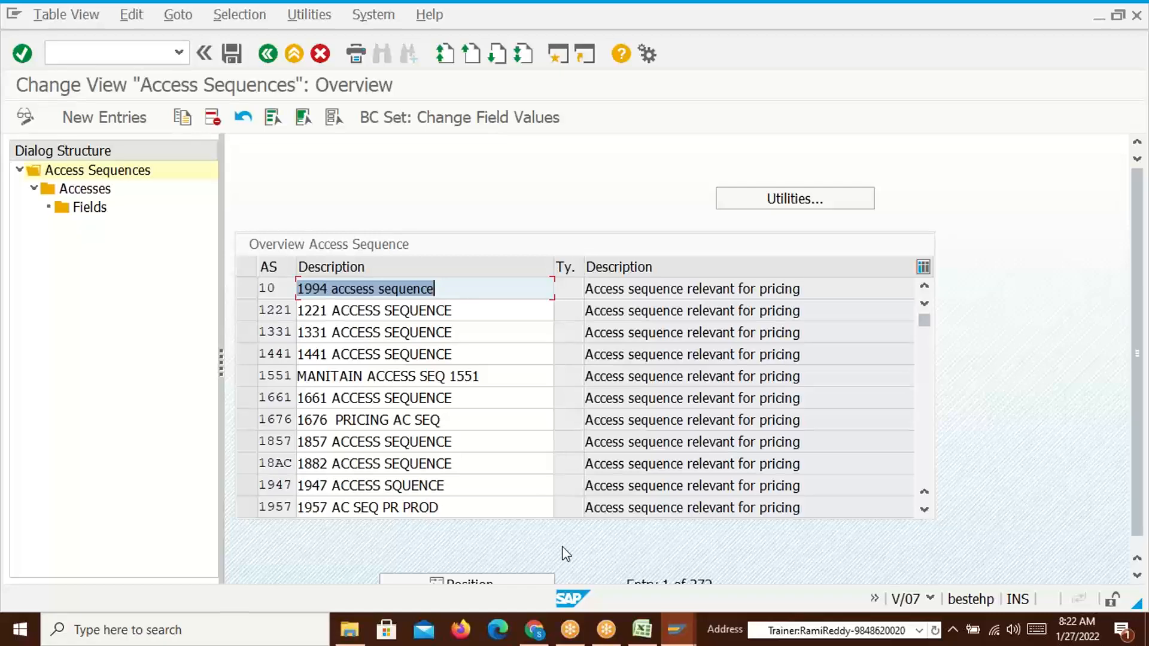
pyautogui.hotkey('alt', 'Tab')
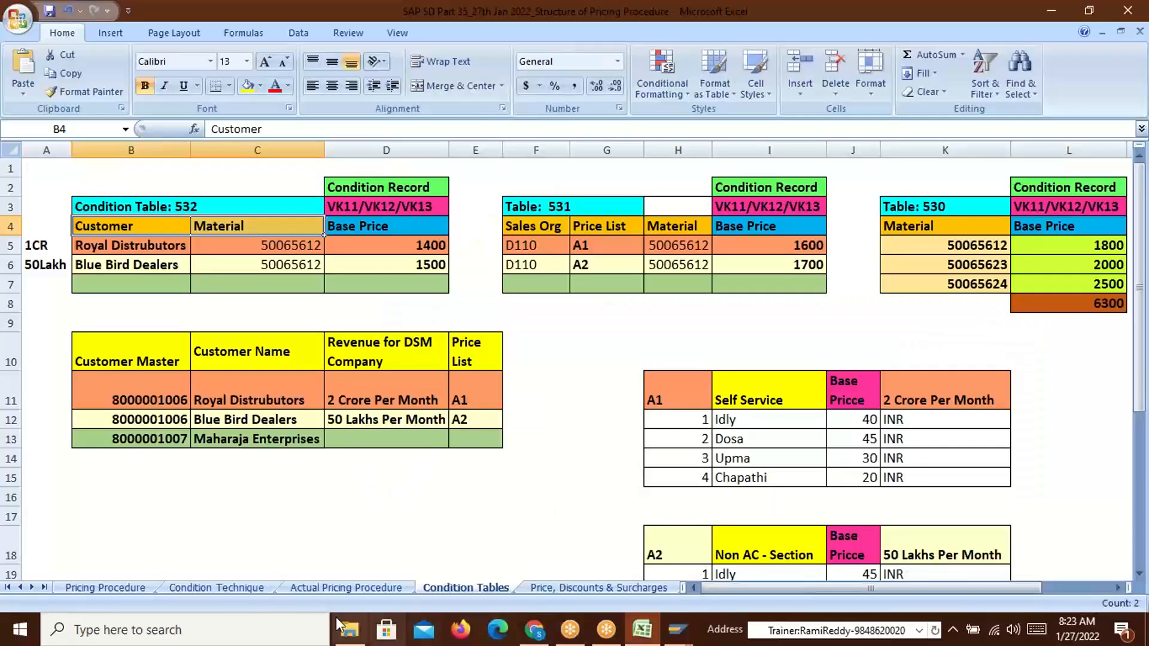
# Check on the Actual Pricing Procedure sheet that cell D4 pairs PR00 with access sequence TR00
pyautogui.click(329, 586)
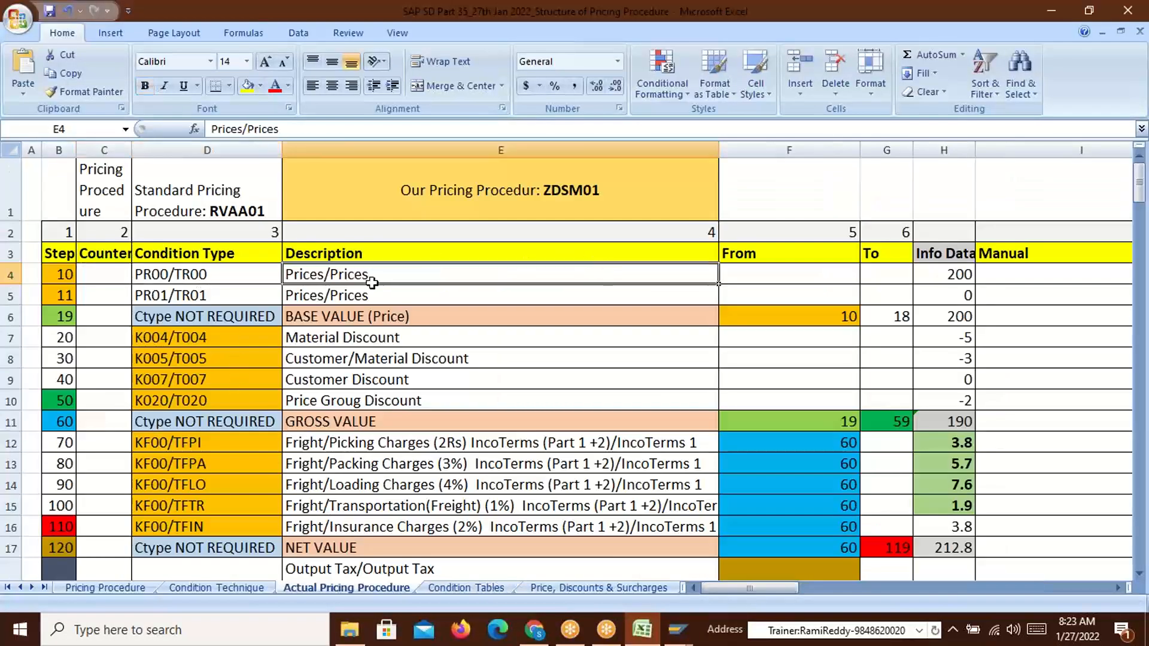
pyautogui.doubleClick(204, 274)
pyautogui.moveTo(205, 274); pyautogui.dragTo(179, 275)
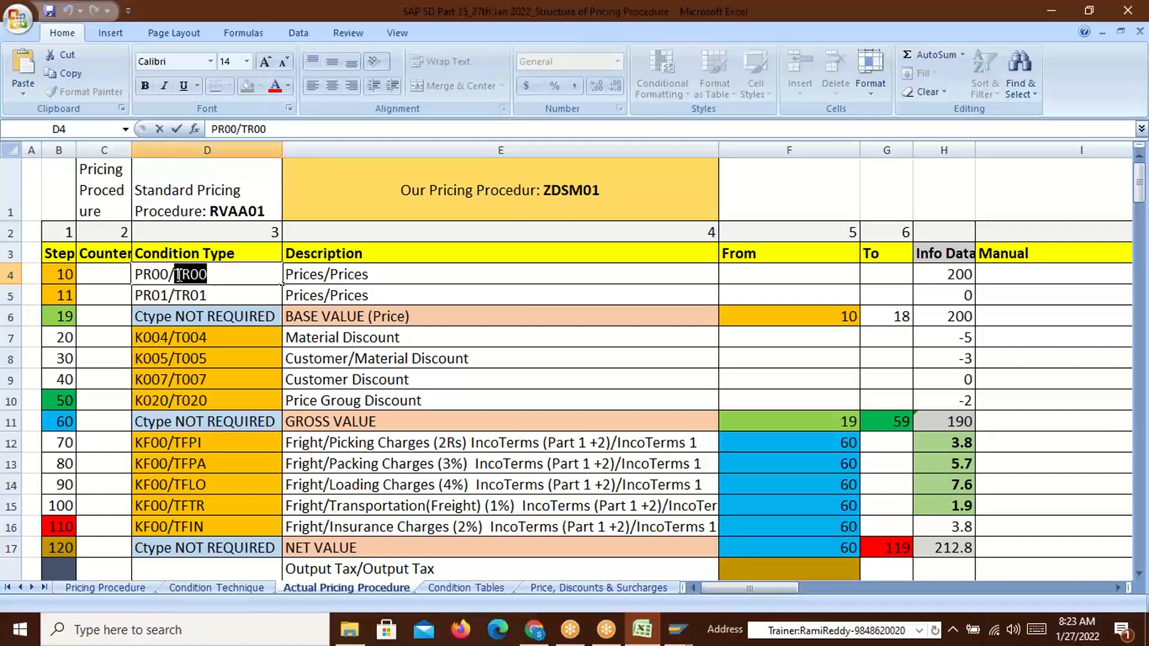
pyautogui.click(221, 277)
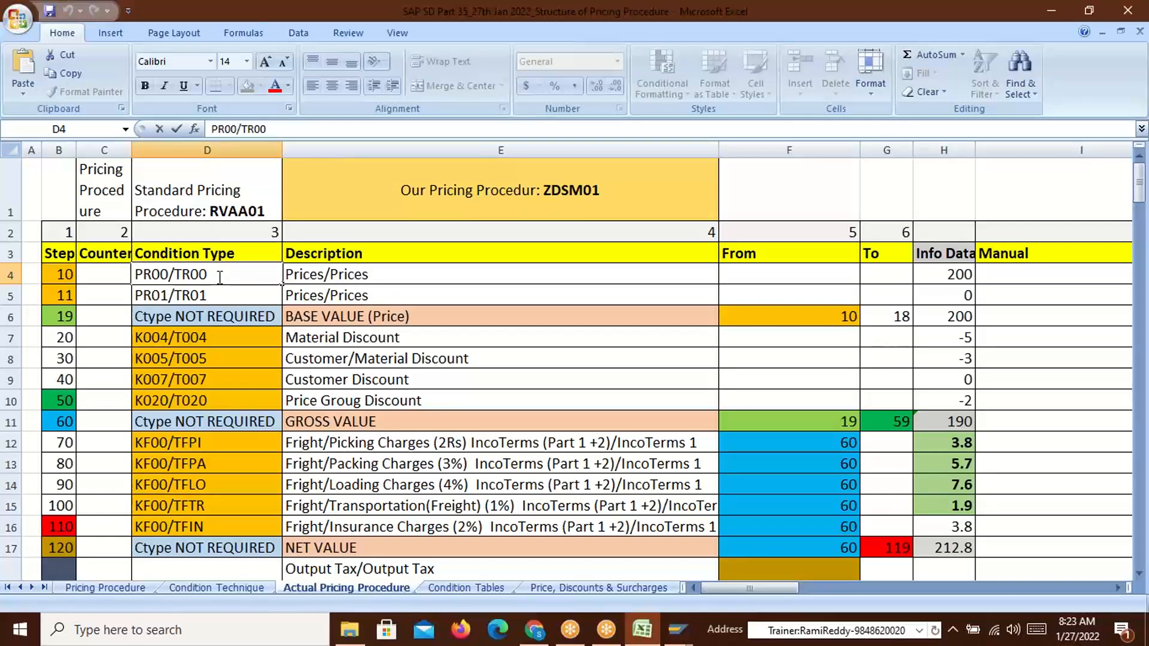
pyautogui.hotkey('alt', 'Tab')
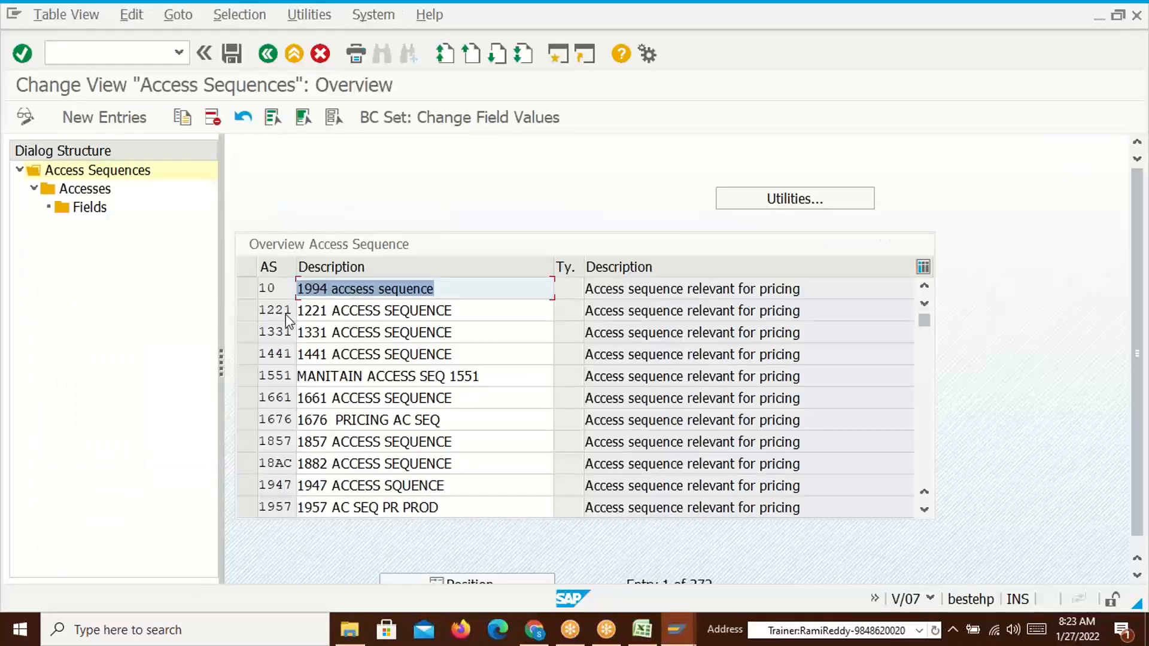
# Create new access sequence TR00 with description 'DSM Access Sequence'
pyautogui.click(107, 119)
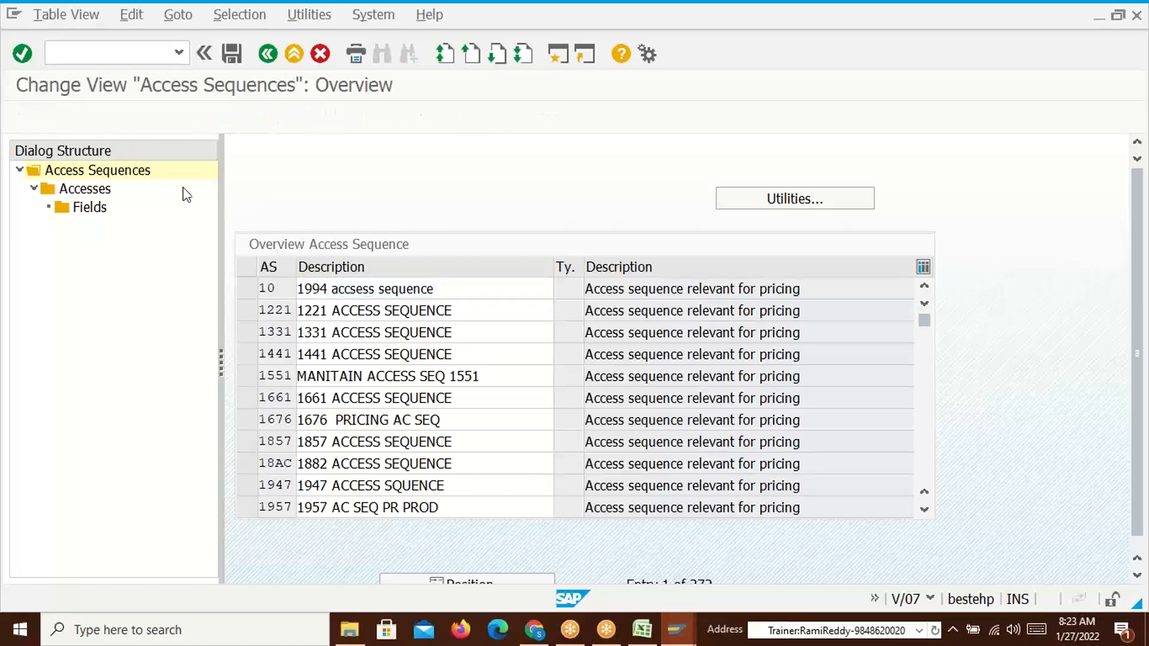
pyautogui.click(461, 296)
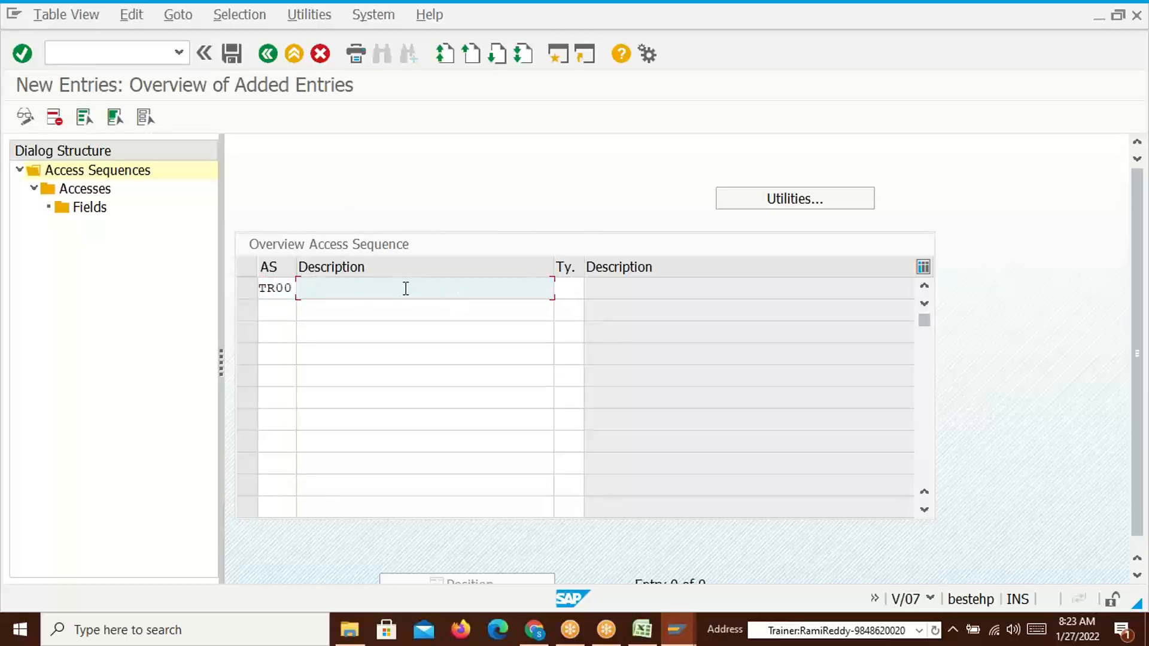
pyautogui.write('DSM Access Sequence')
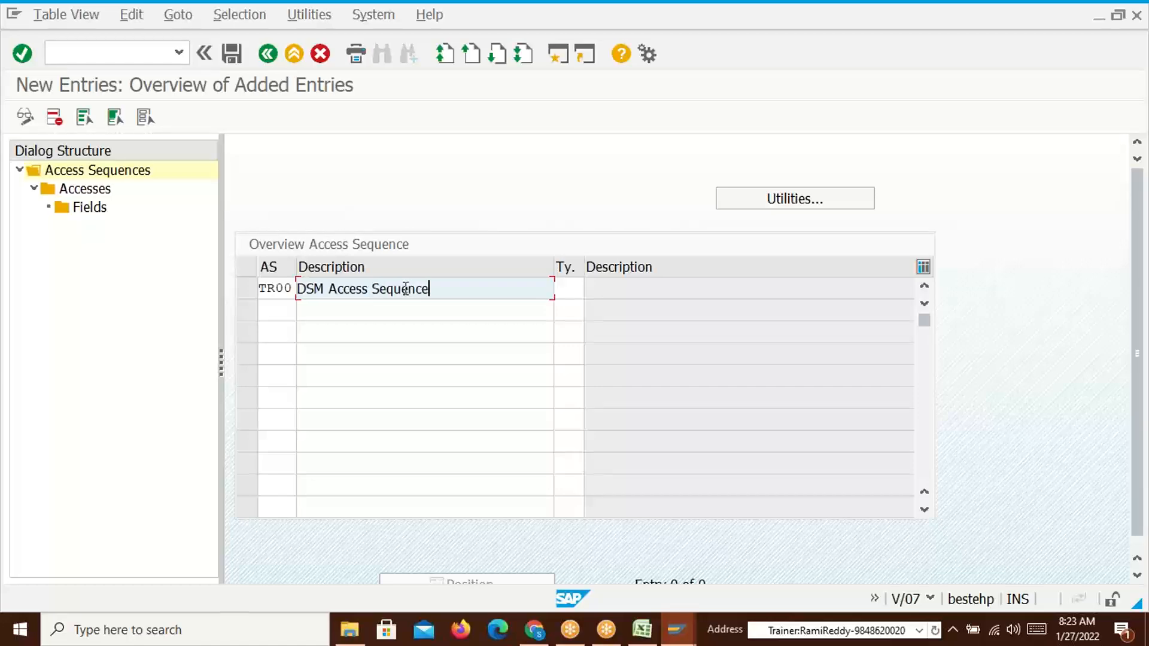
pyautogui.press('Return')
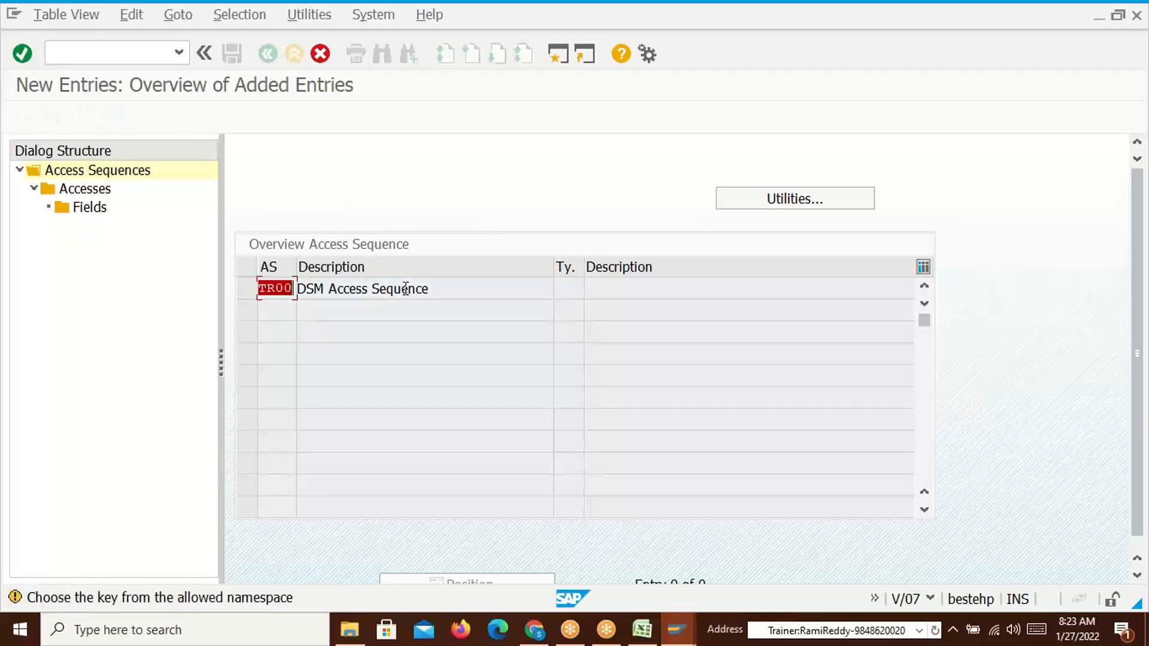
pyautogui.press('Return')
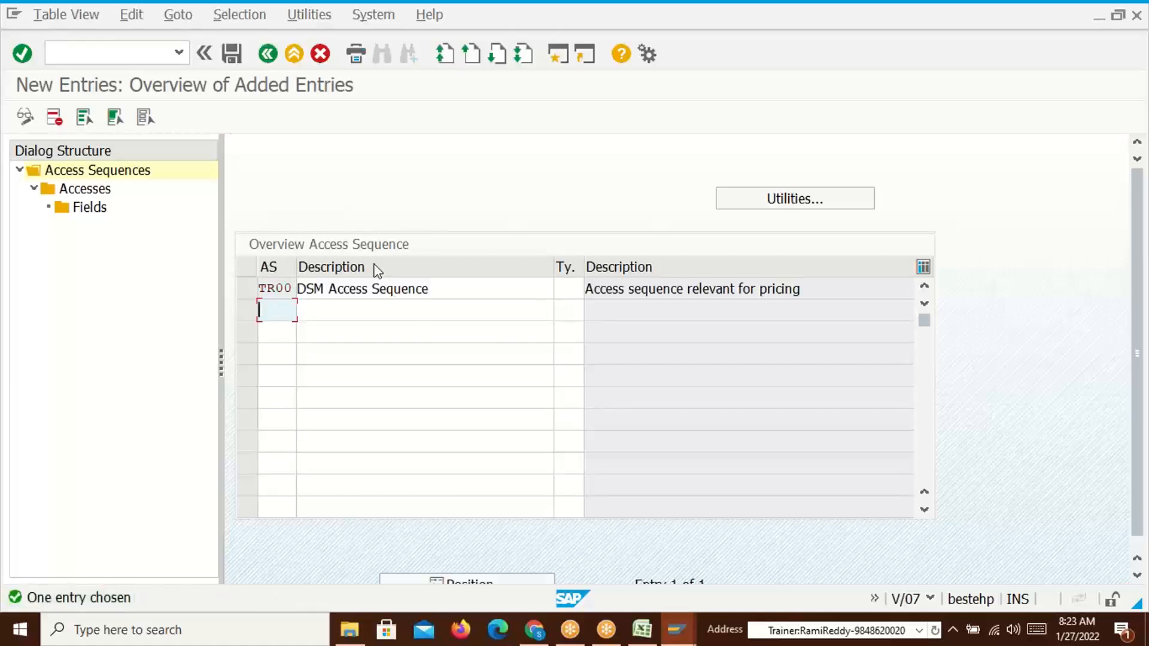
# Save TR00 under a workbench request and open its Accesses overview
pyautogui.click(232, 54)
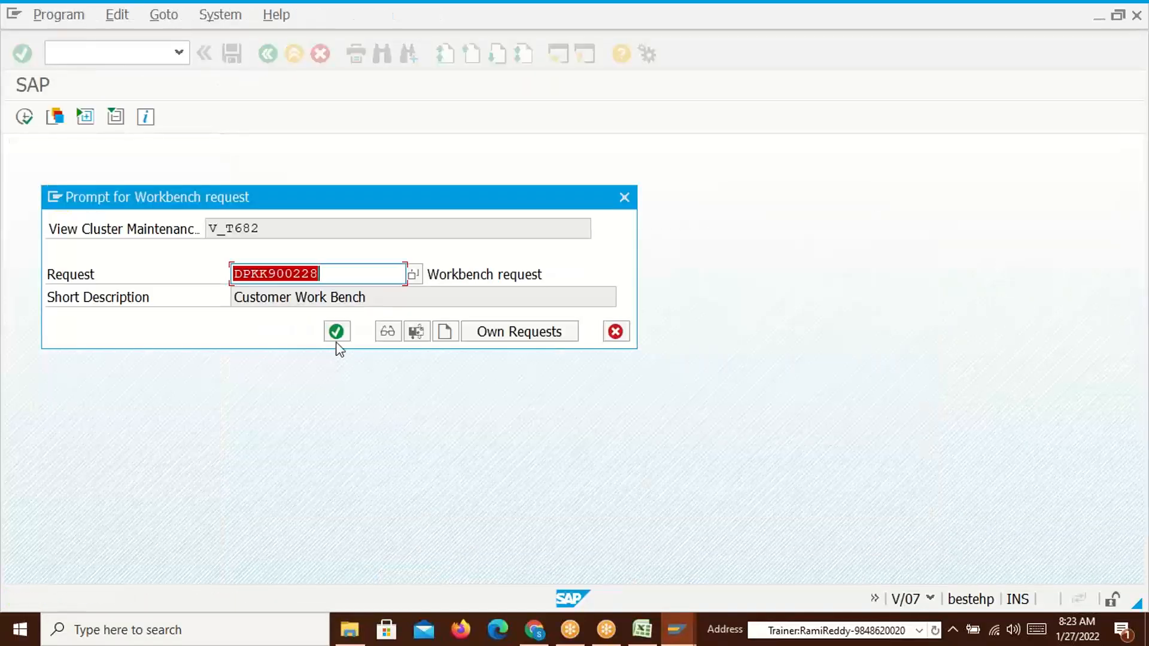
pyautogui.click(336, 331)
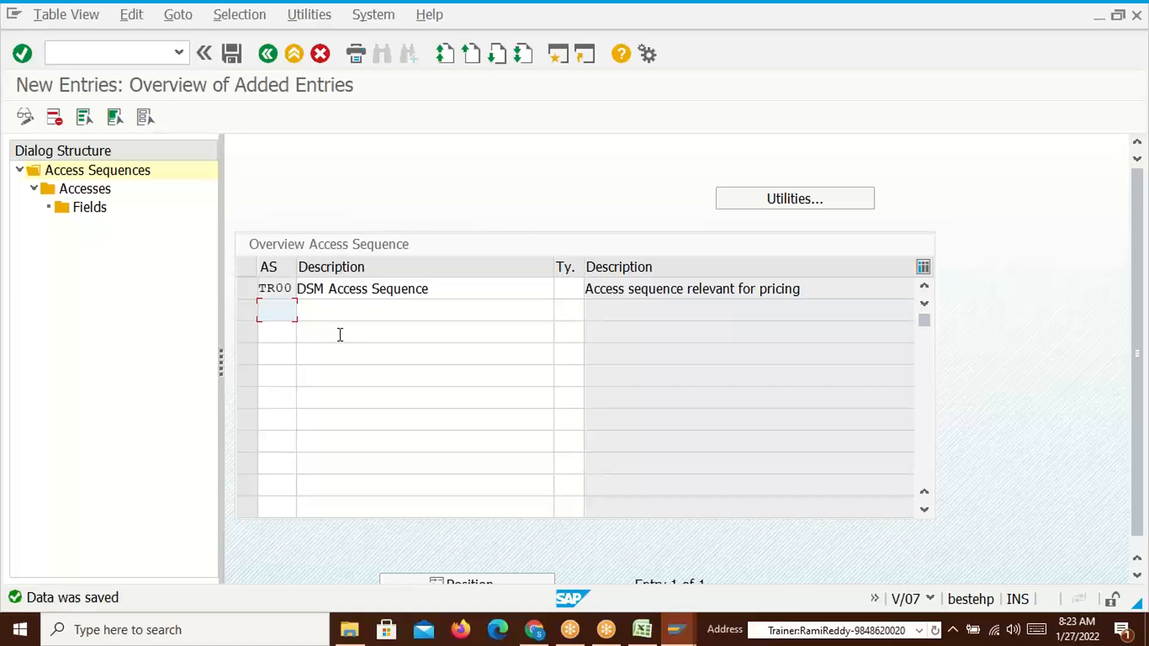
pyautogui.click(250, 288)
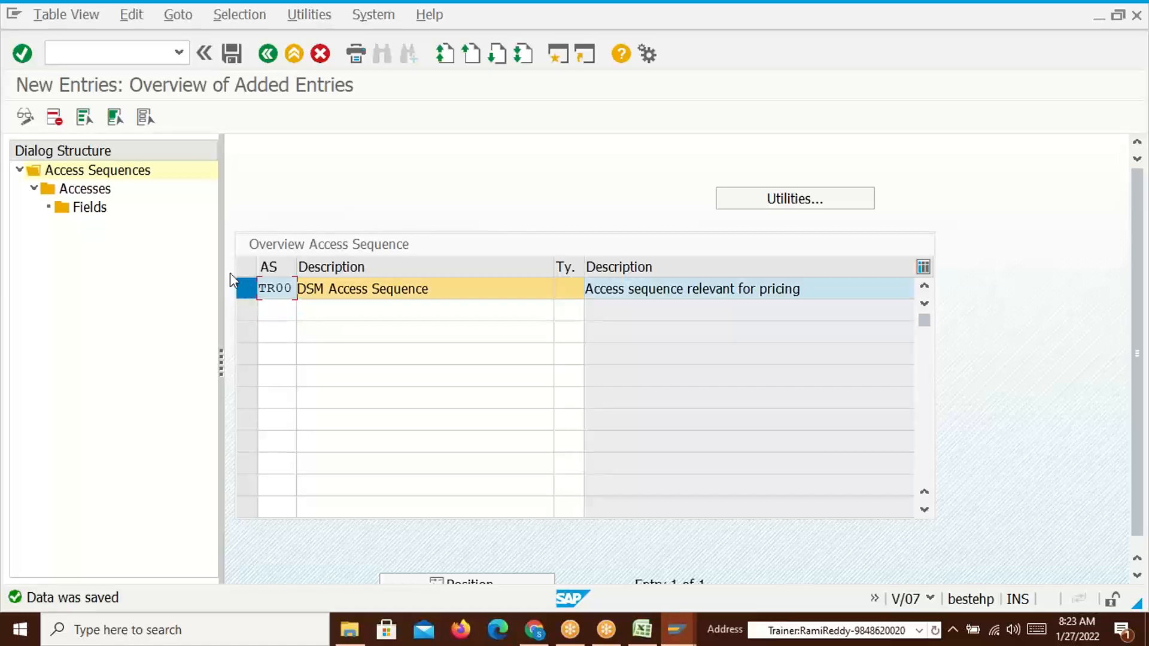
pyautogui.doubleClick(82, 190)
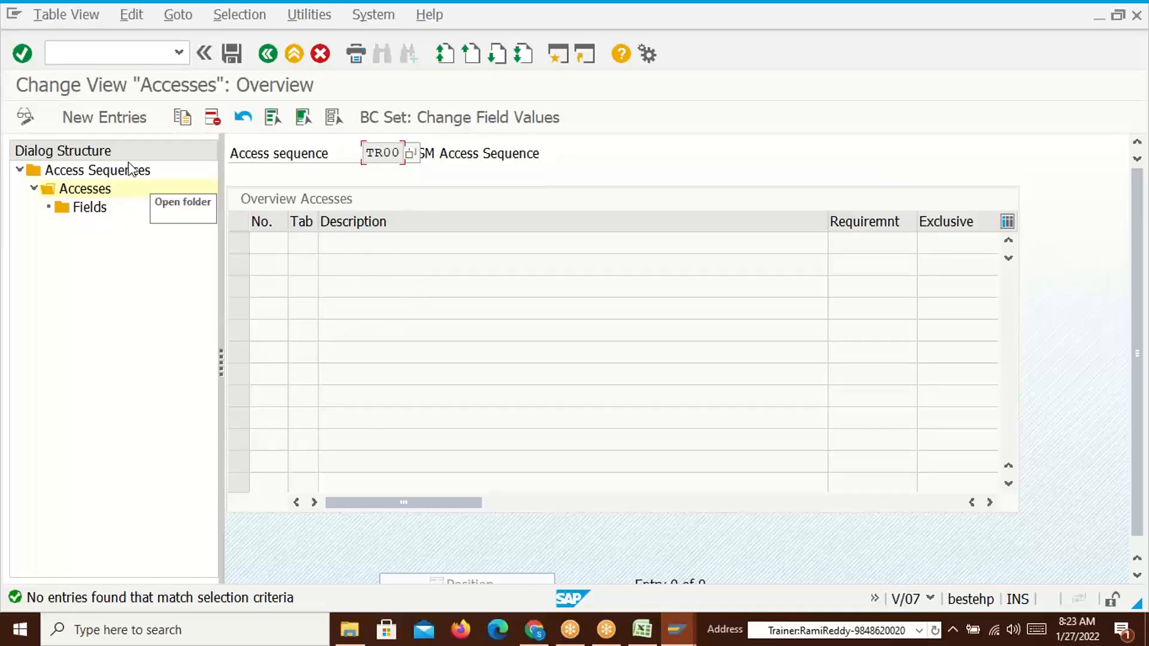
# Start access number 10 and look up table 532 on Excel's Condition Tables sheet
pyautogui.click(111, 122)
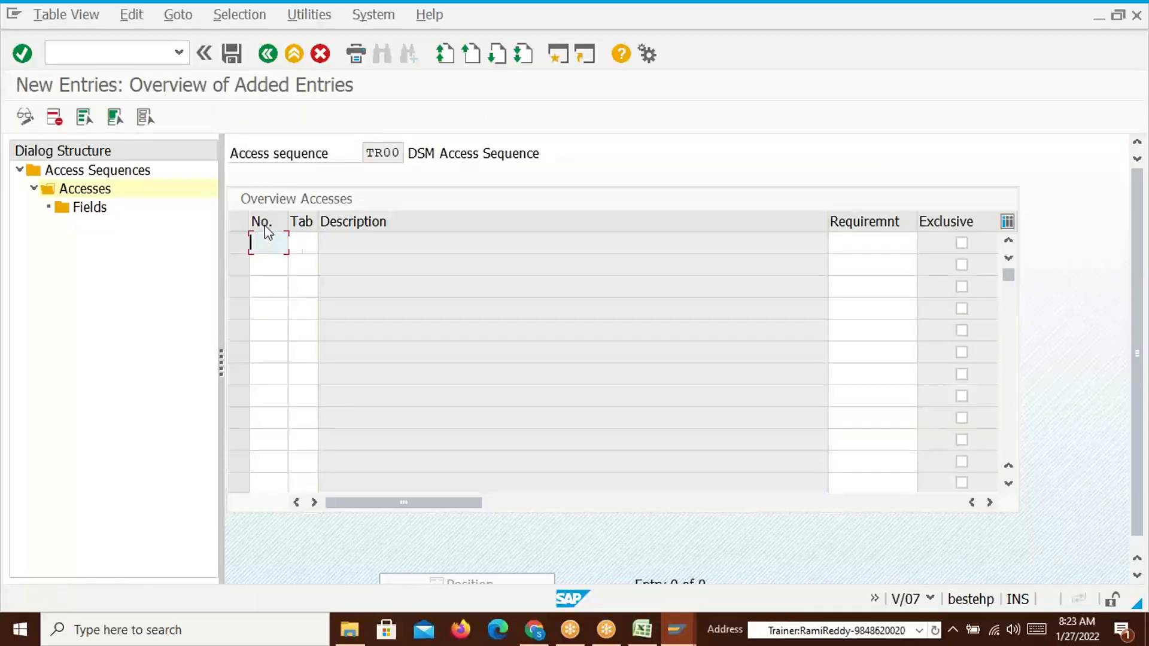
pyautogui.write('10')
pyautogui.click(311, 239)
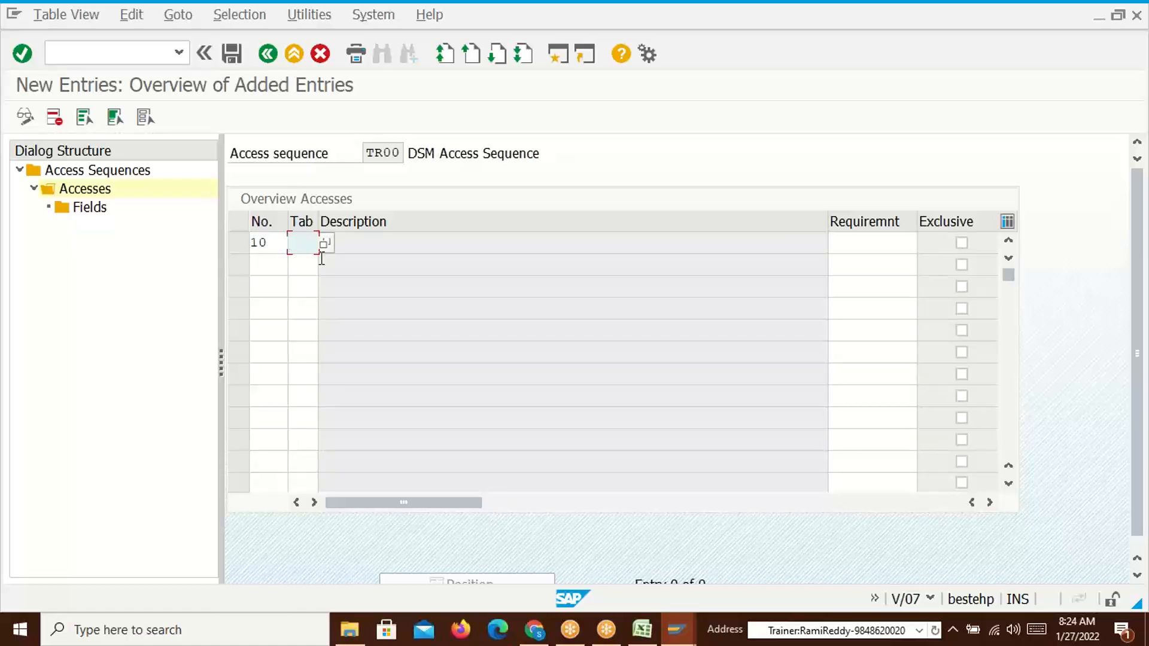
pyautogui.hotkey('alt', 'Tab')
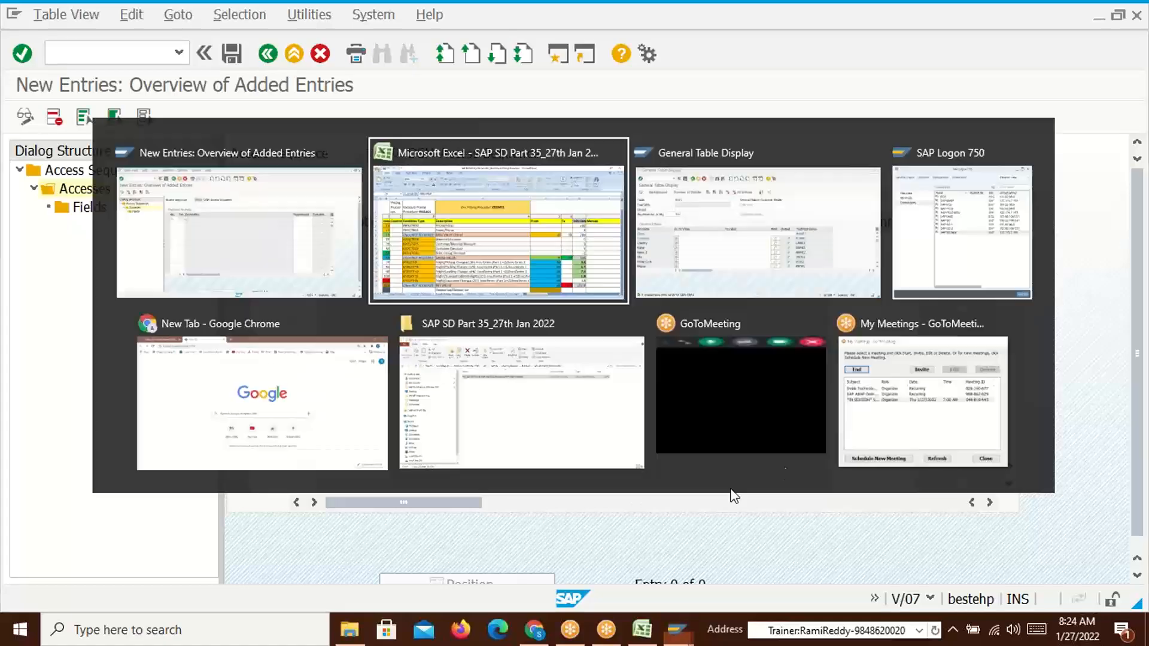
pyautogui.click(599, 589)
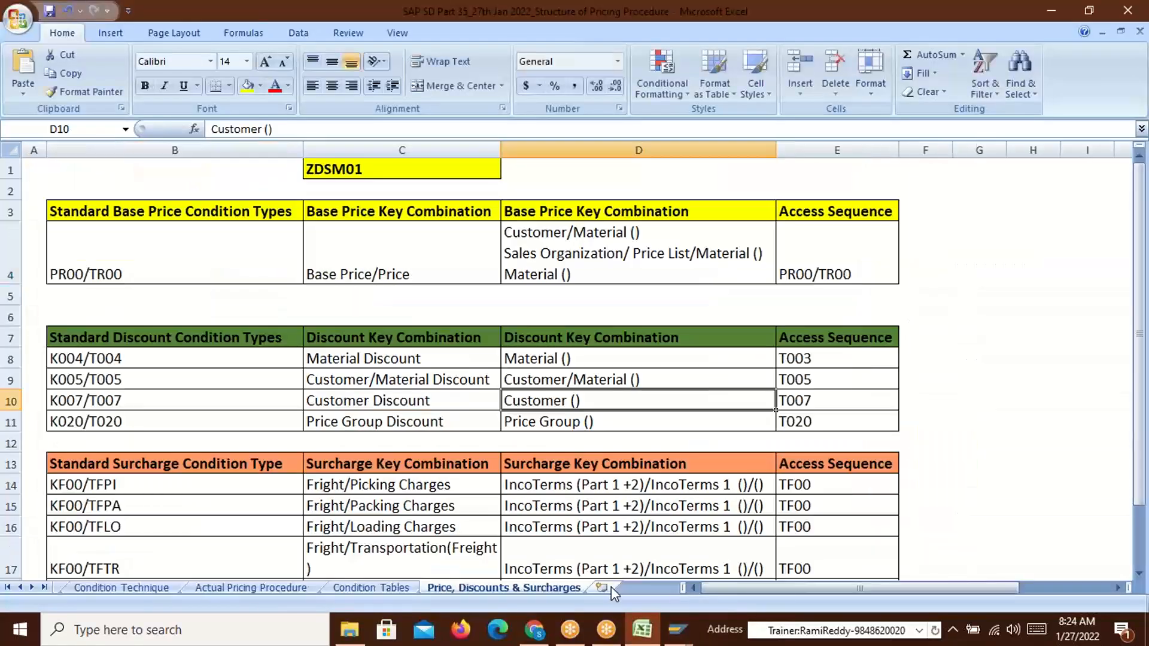
pyautogui.click(362, 588)
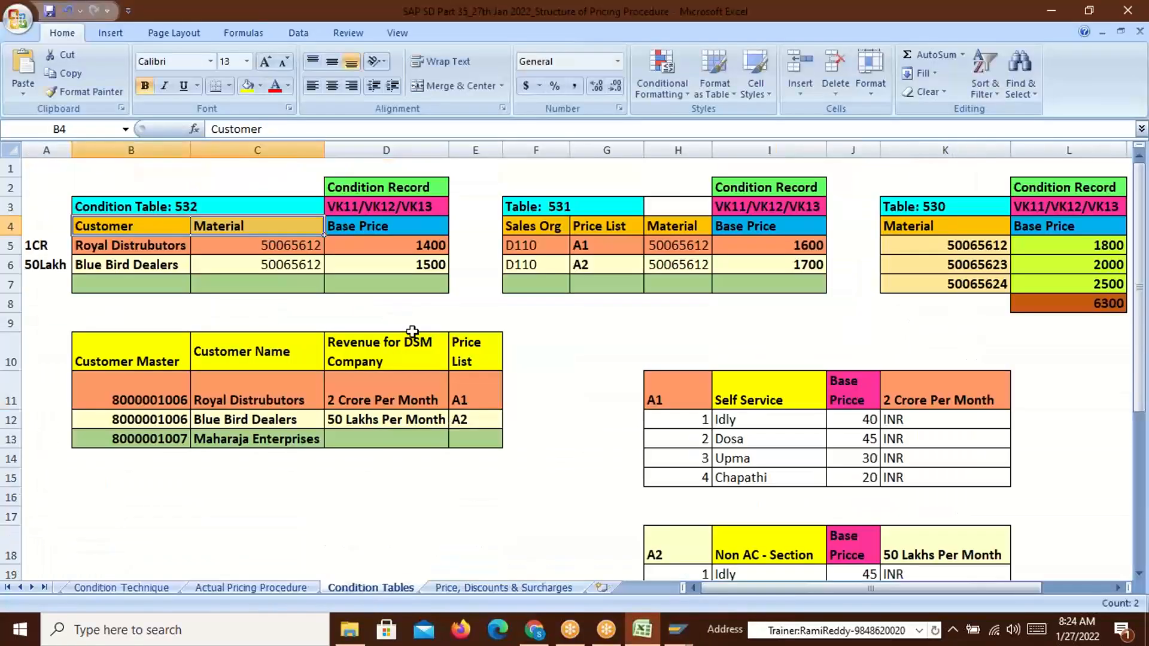
pyautogui.click(203, 207)
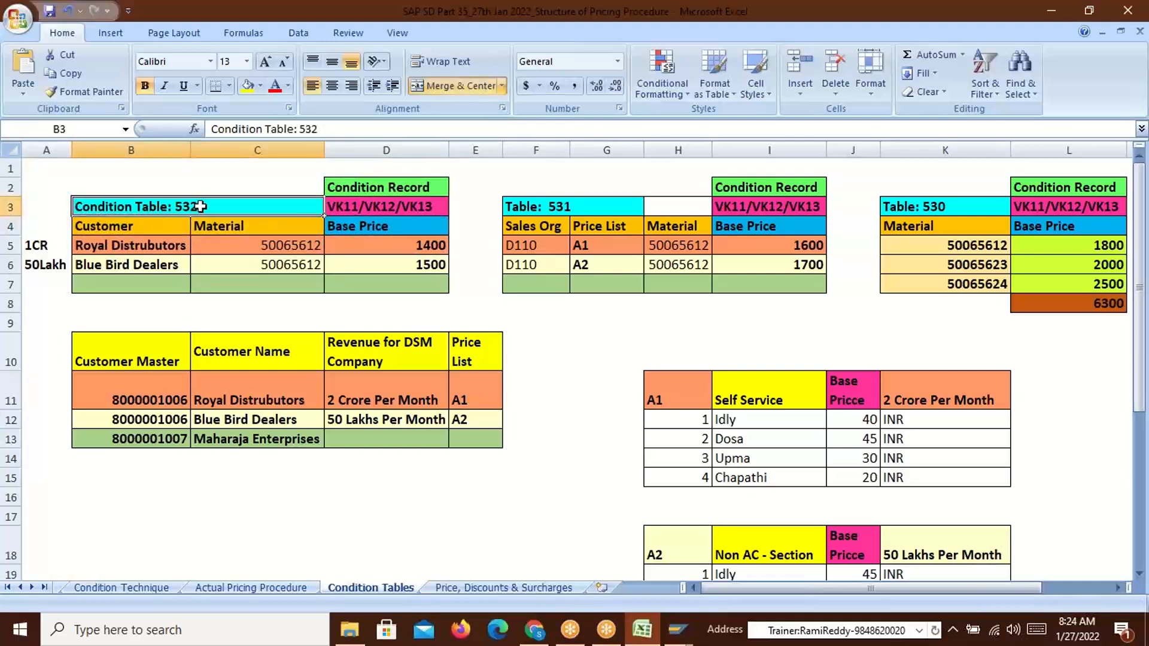
pyautogui.doubleClick(208, 209)
pyautogui.moveTo(208, 209); pyautogui.dragTo(177, 208)
pyautogui.hotkey('alt', 'Tab')
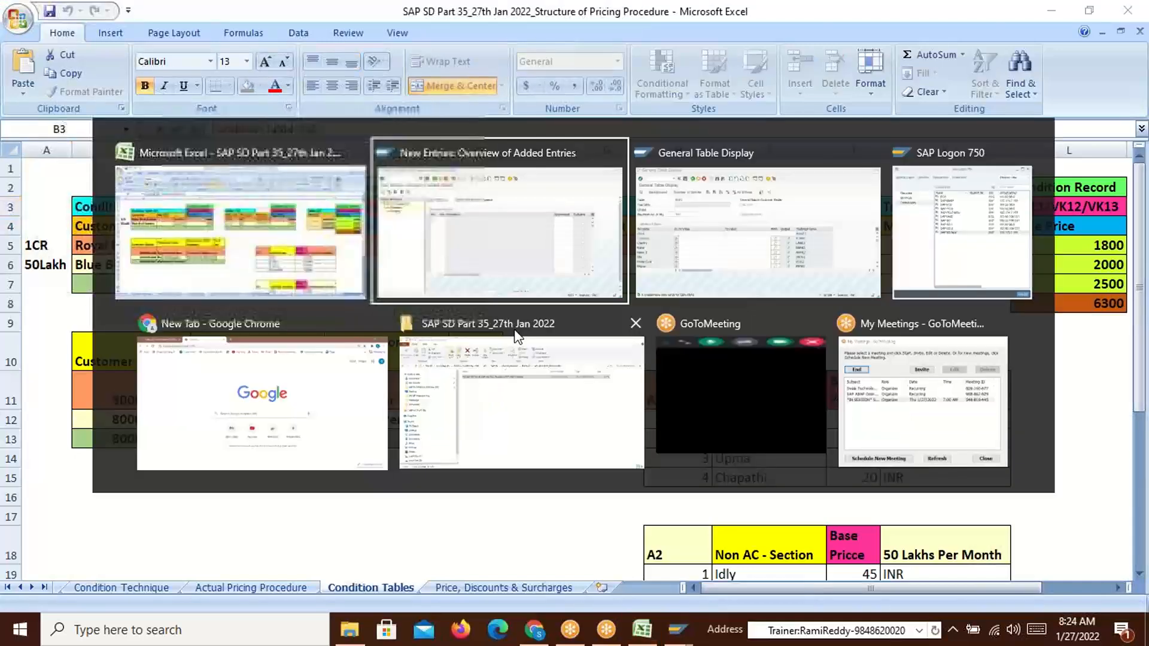
# Assign table 532 to access 10, accept the namespace warning, and select the row
pyautogui.click(302, 244)
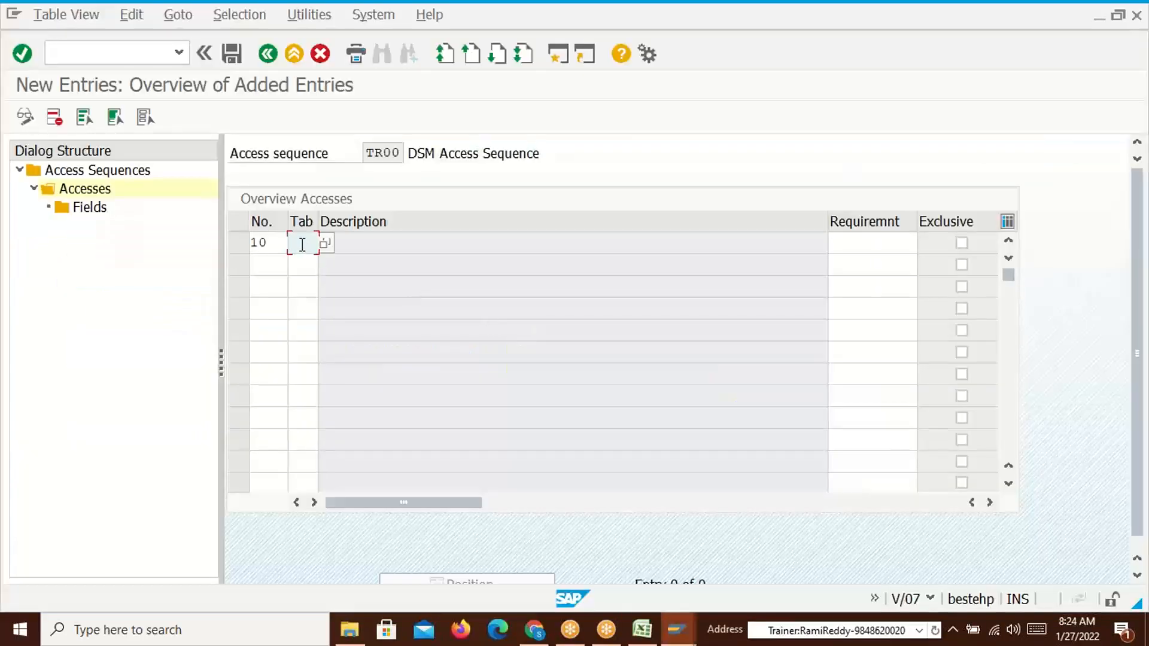
pyautogui.write('532')
pyautogui.press('Return')
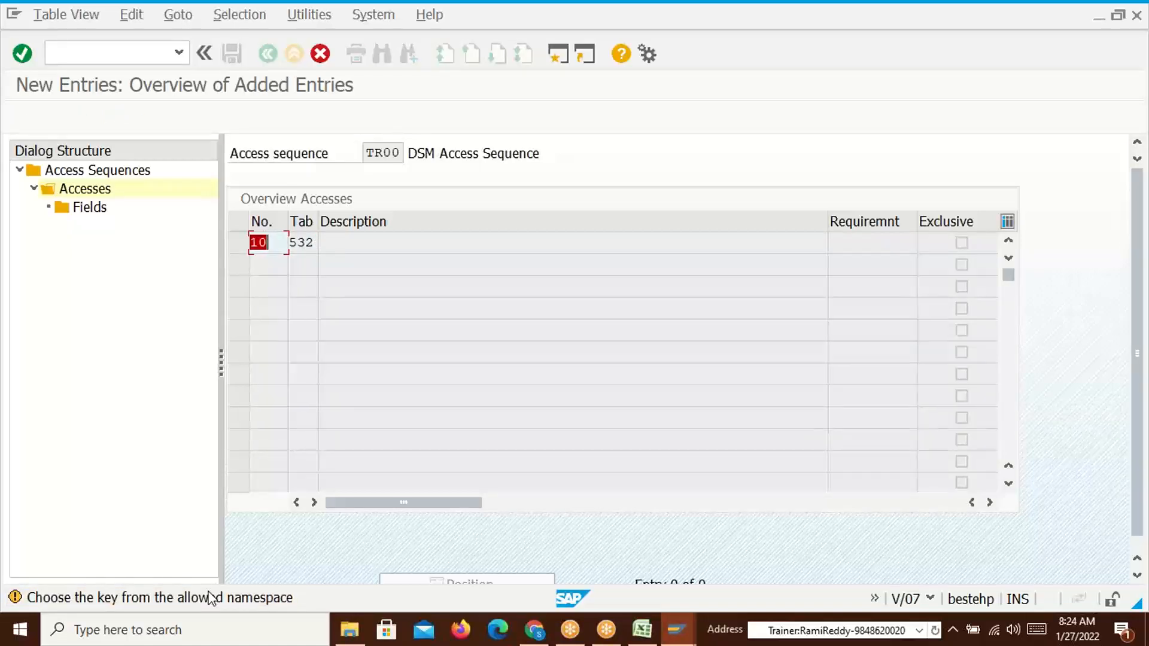
pyautogui.press('Return')
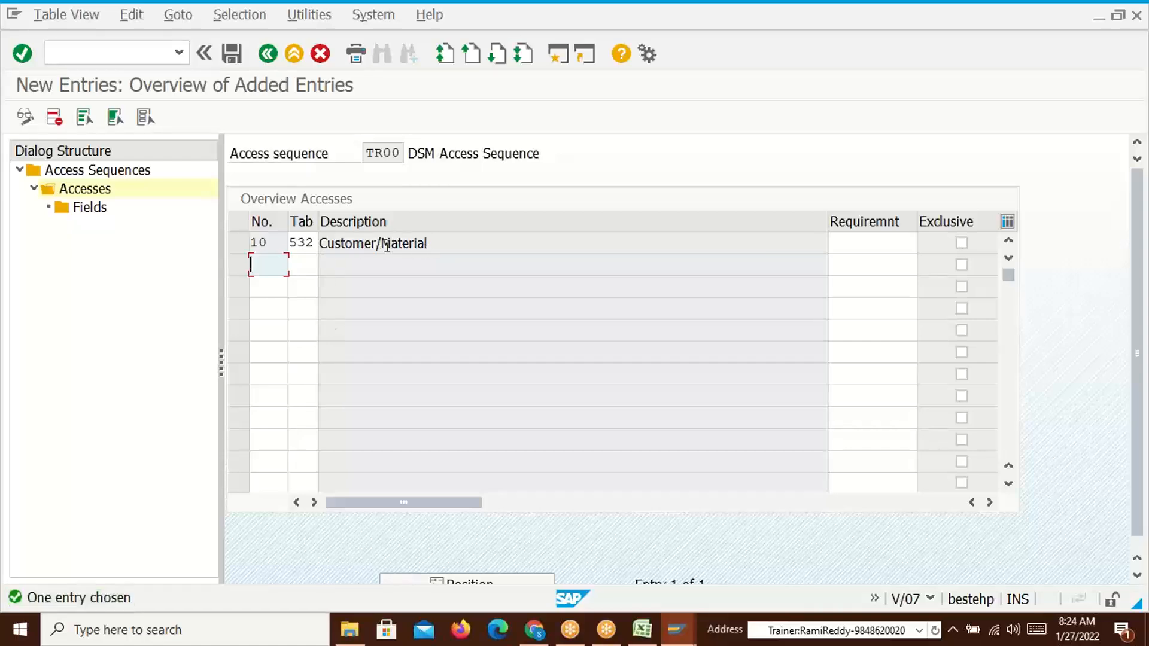
pyautogui.hotkey('alt', 'Tab')
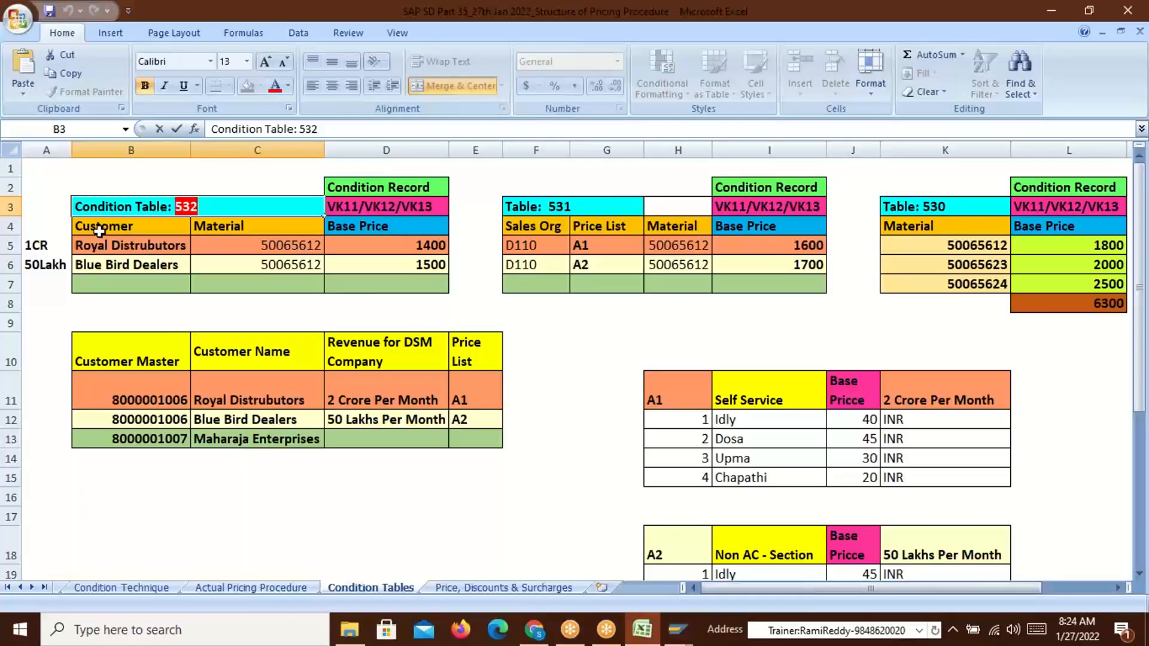
pyautogui.hotkey('alt', 'Tab')
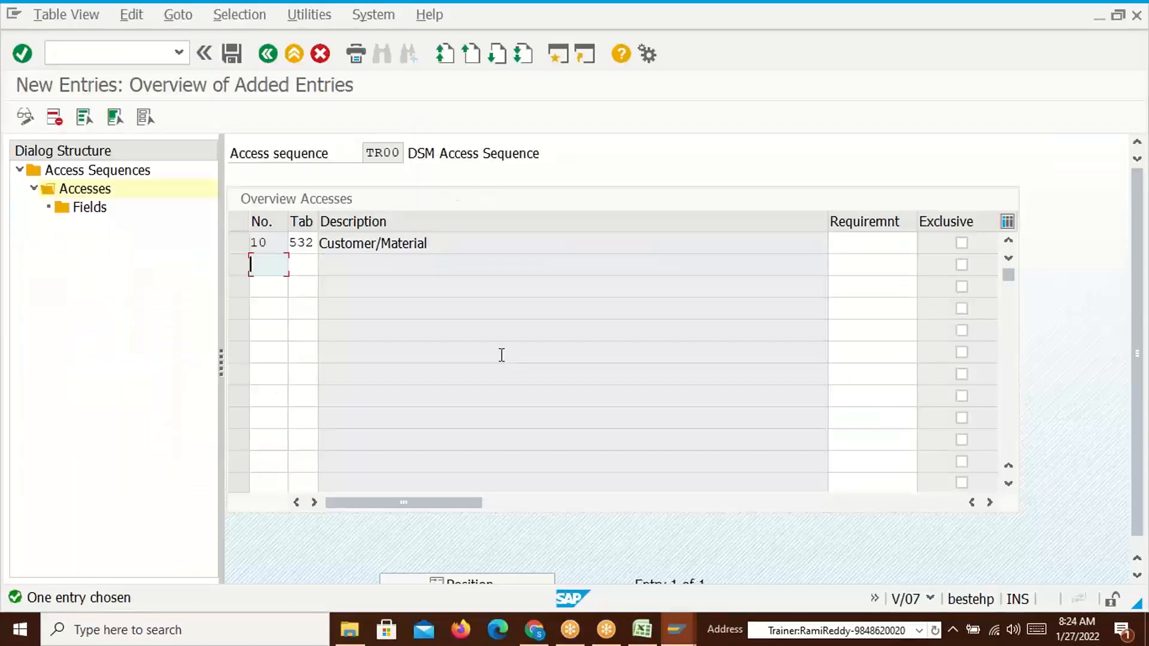
pyautogui.click(242, 246)
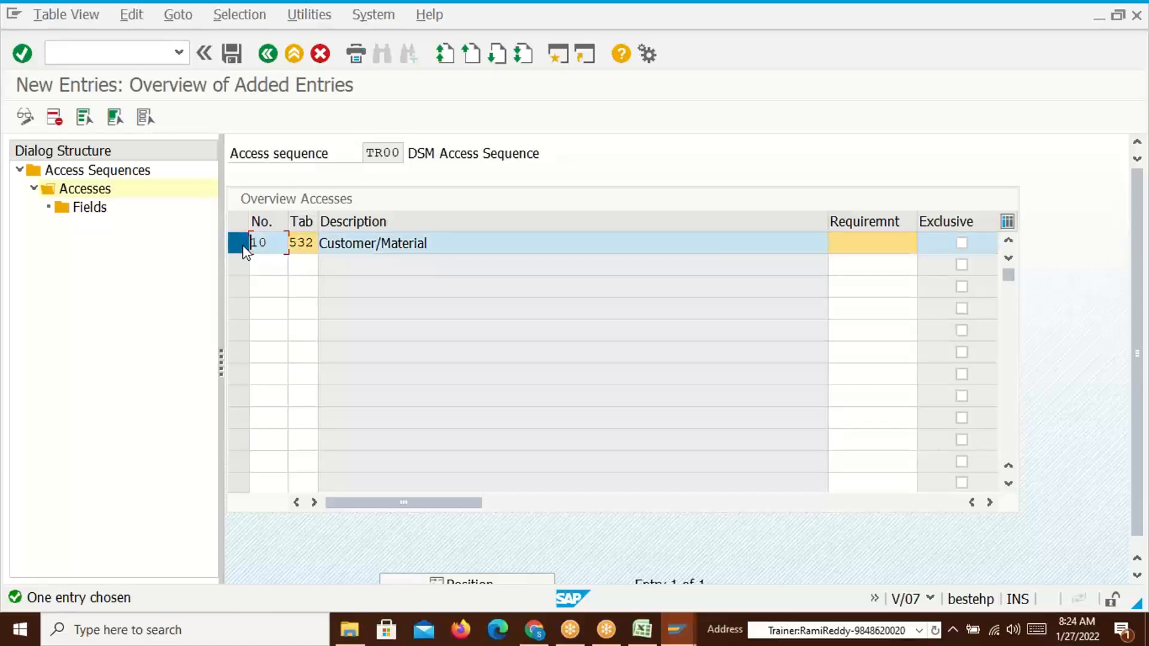
# Save access 10's field assignments (KUNNR, MATNR) for table 532
pyautogui.doubleClick(88, 210)
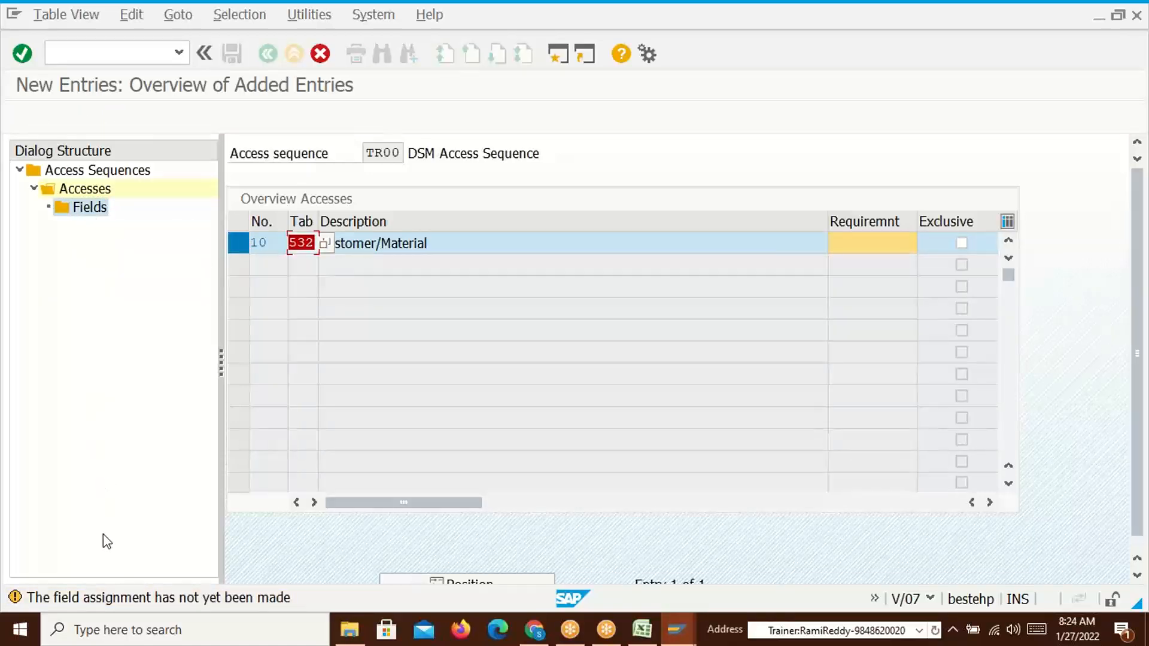
pyautogui.press('Return')
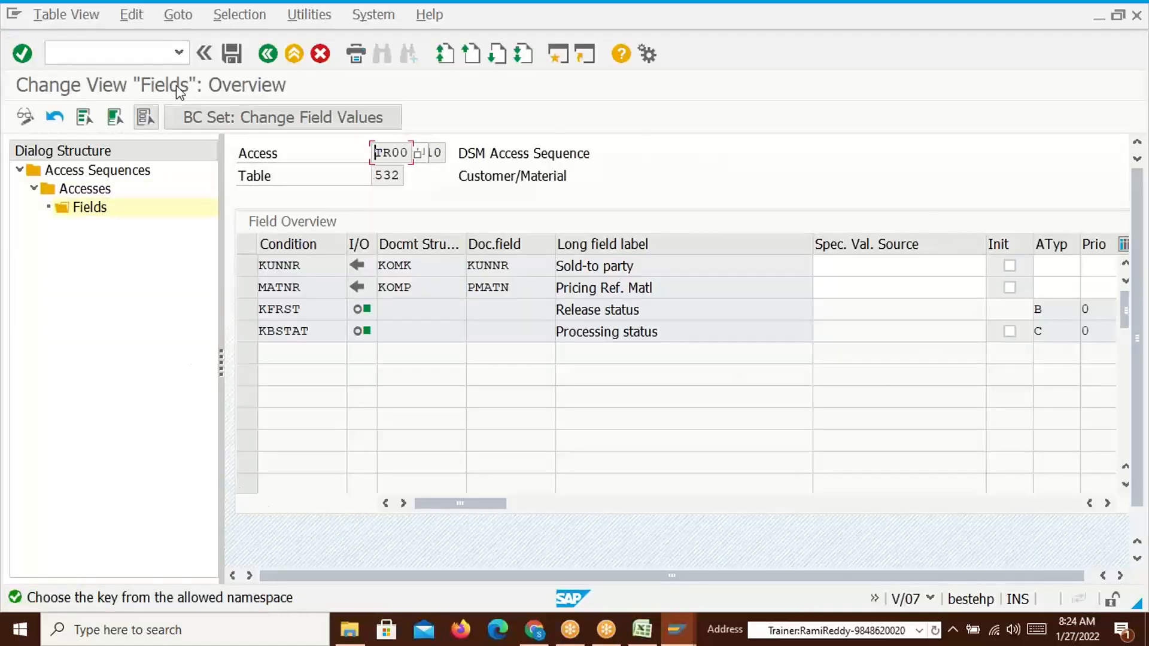
pyautogui.click(233, 55)
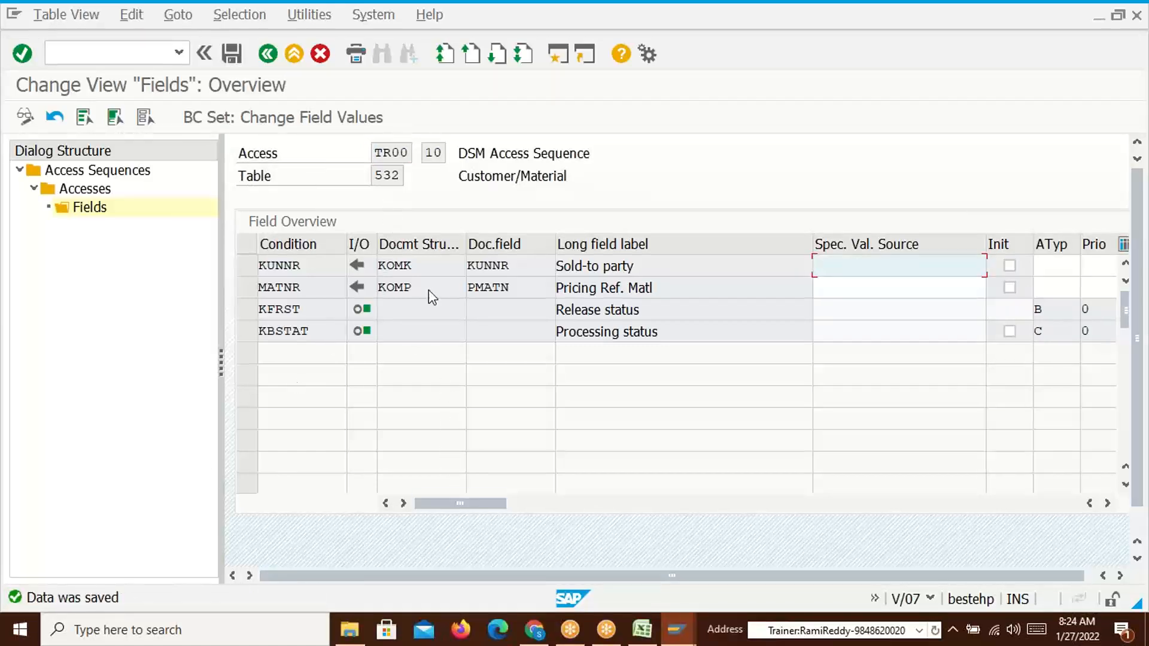
pyautogui.hotkey('alt', 'Tab')
pyautogui.hotkey('alt', 'Tab')
# Back in the Accesses overview, start a new access row numbered 20
pyautogui.click(268, 55)
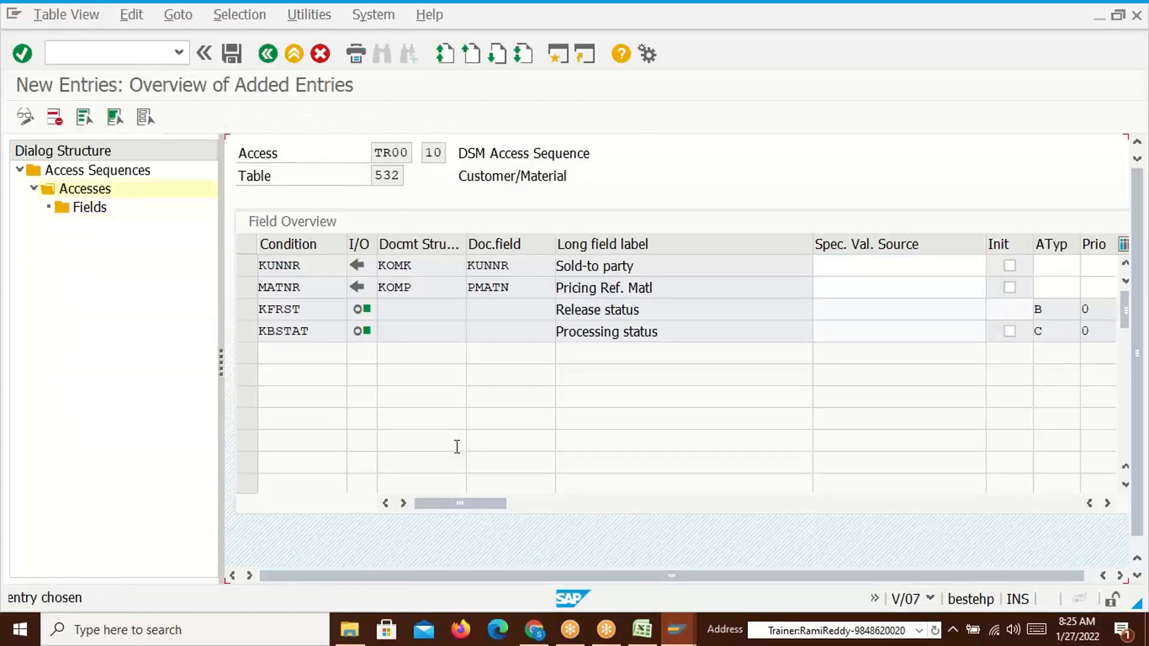
pyautogui.write('20')
pyautogui.click(308, 263)
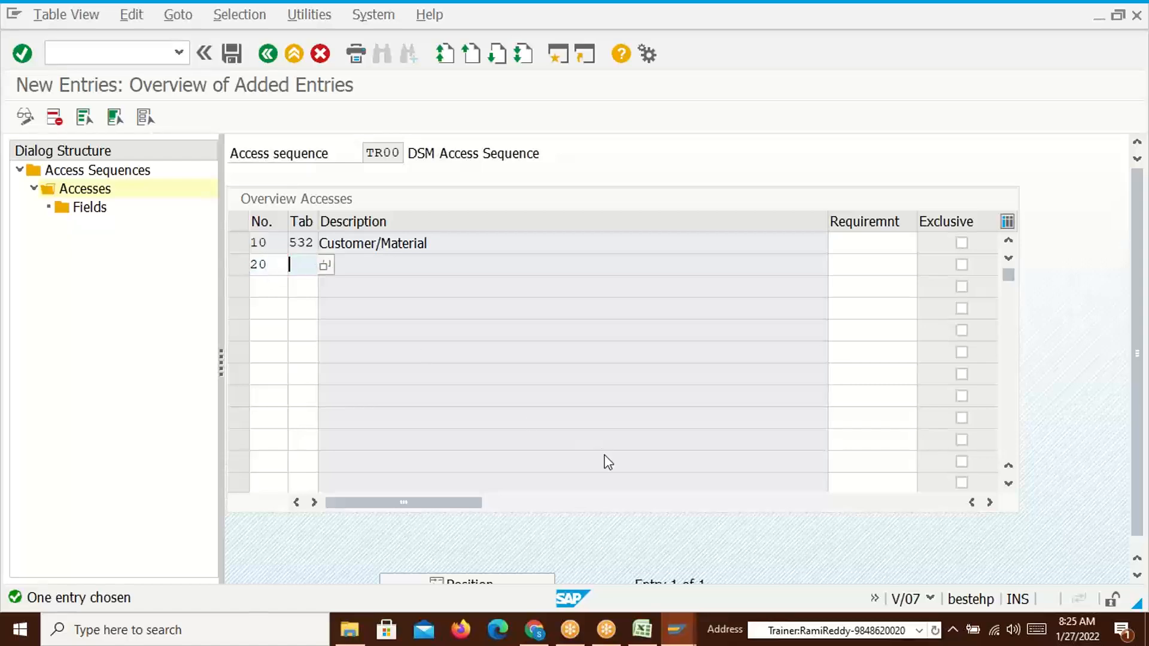
# Assign condition table 531 (Sales org./Price list/Material) to access 20, accepting the warnings
pyautogui.hotkey('alt', 'Tab')
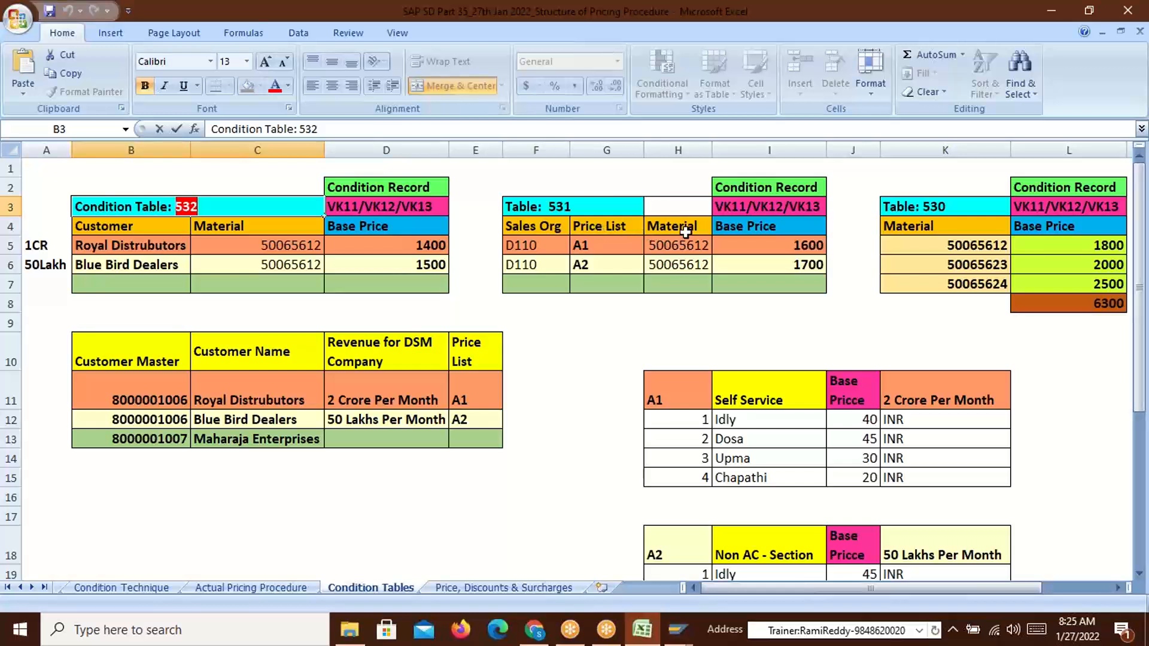
pyautogui.click(571, 210)
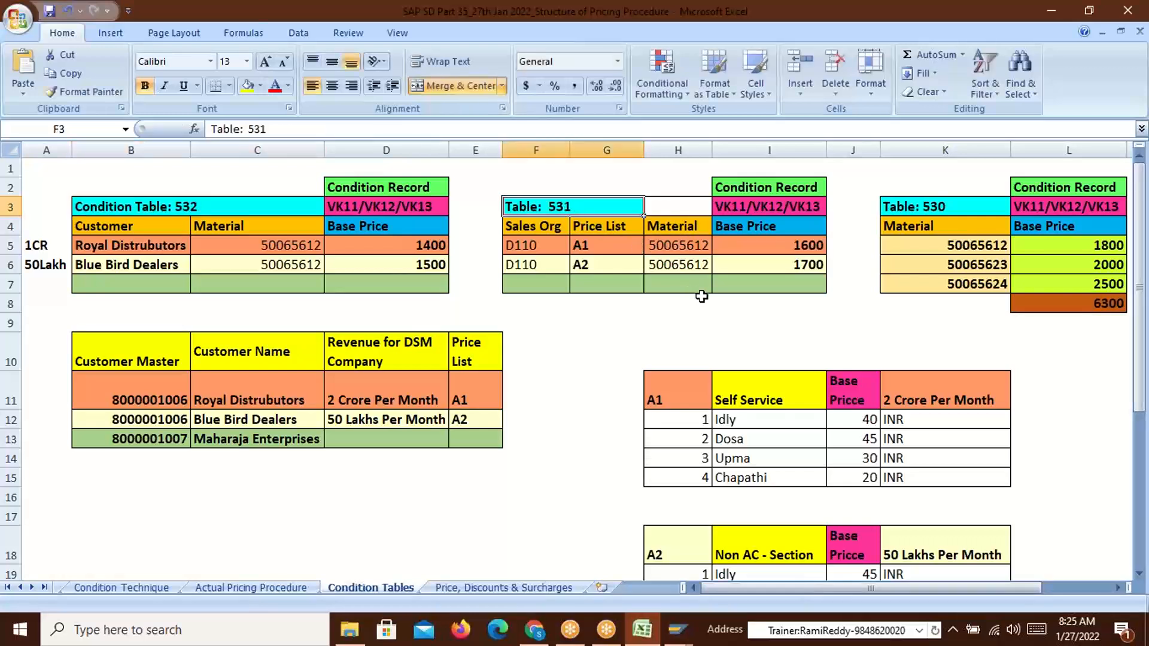
pyautogui.hotkey('alt', 'Tab')
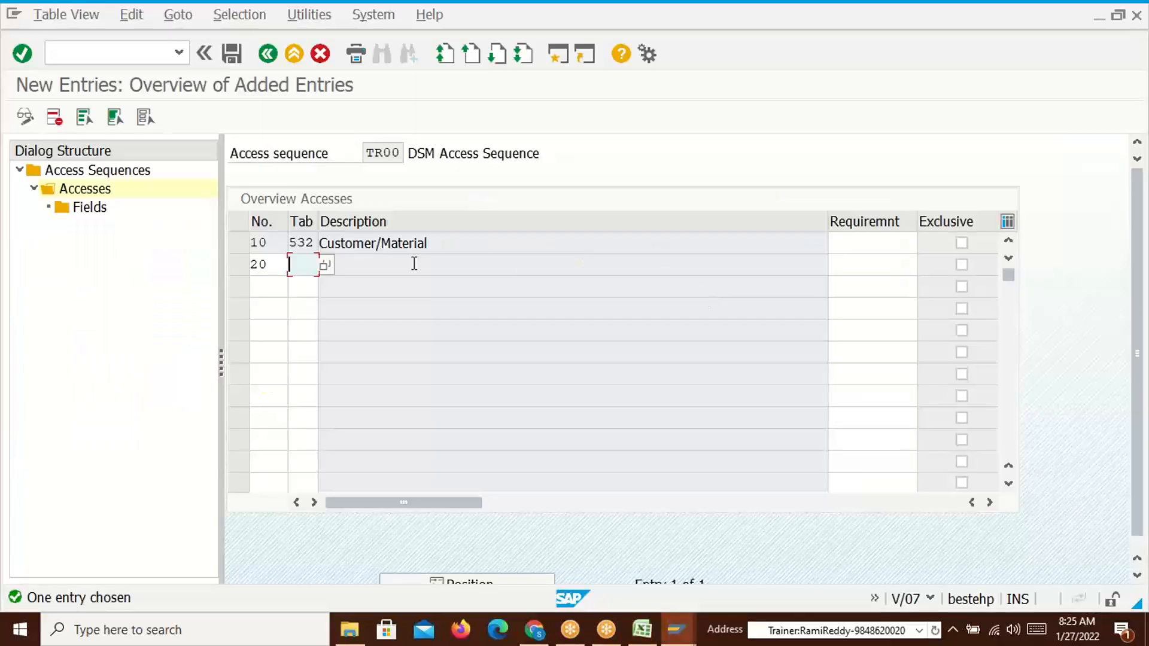
pyautogui.write('531')
pyautogui.press('Return')
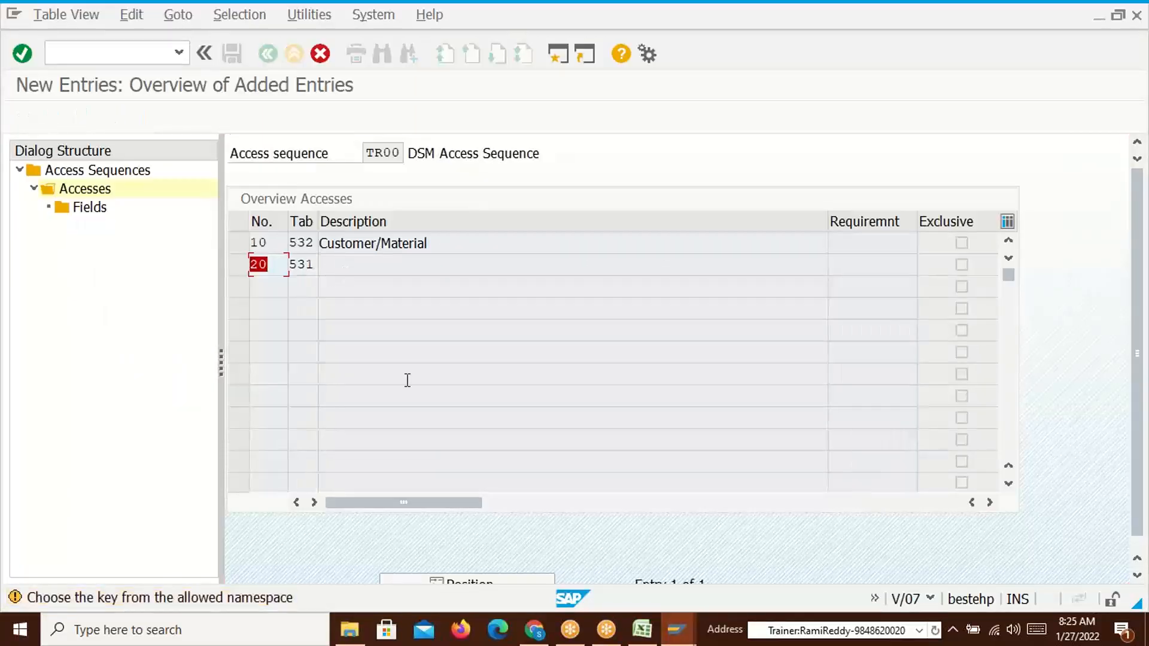
pyautogui.press('Return')
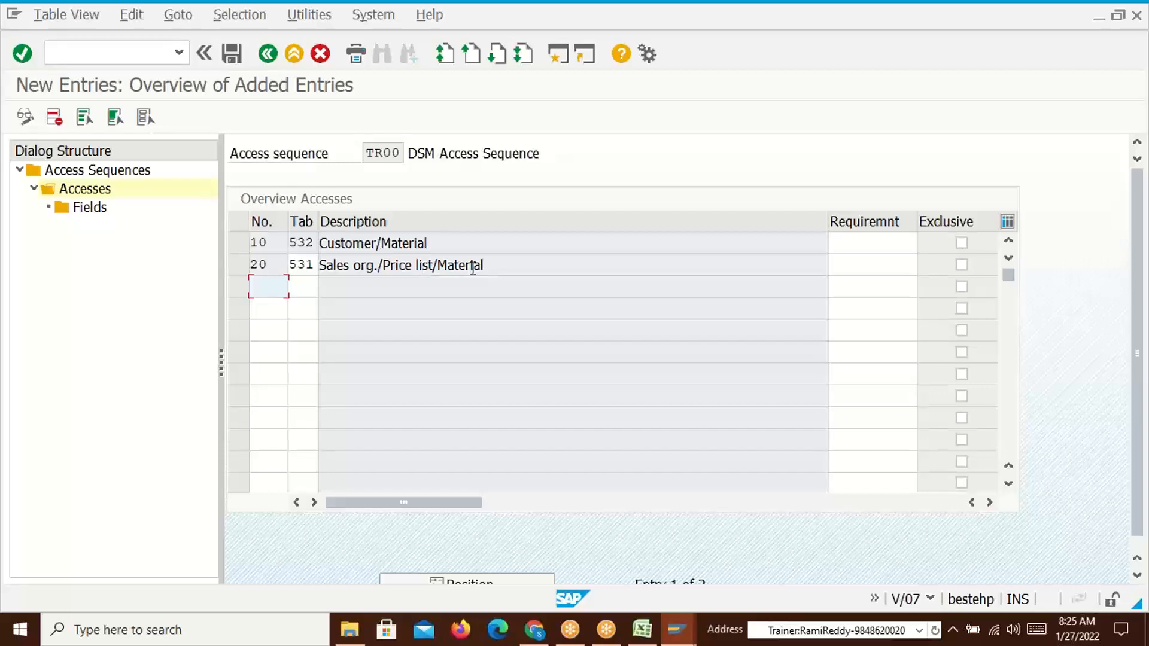
# Save access 20's VKORG, PLTYP and MATNR field assignments and return to the accesses list
pyautogui.click(239, 264)
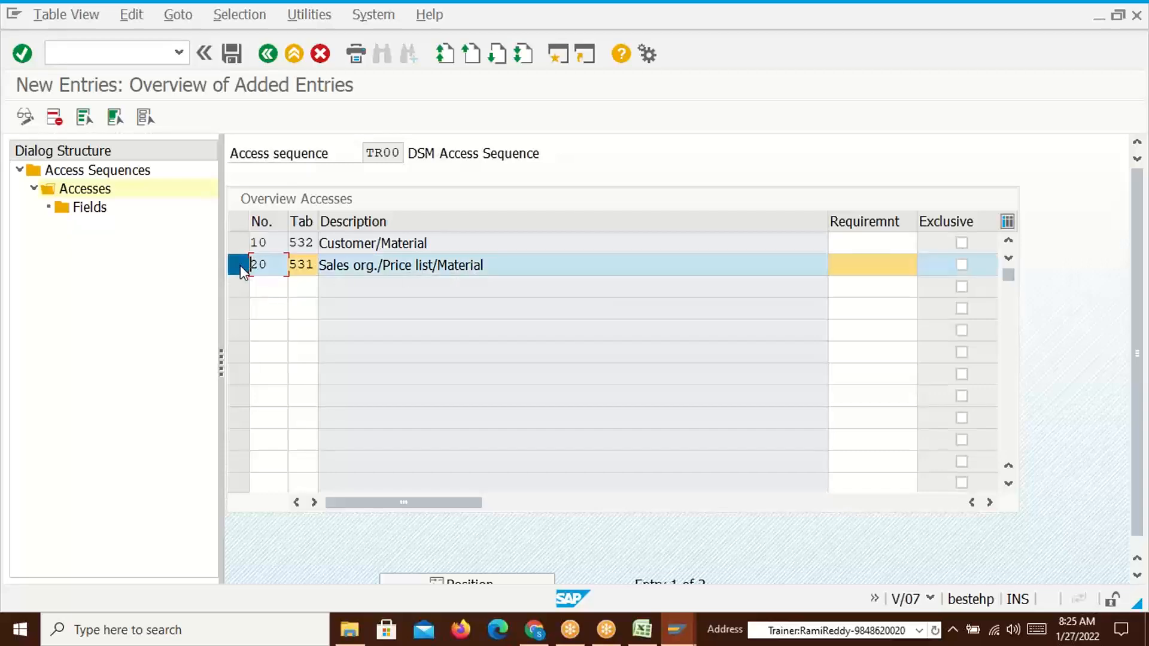
pyautogui.doubleClick(88, 209)
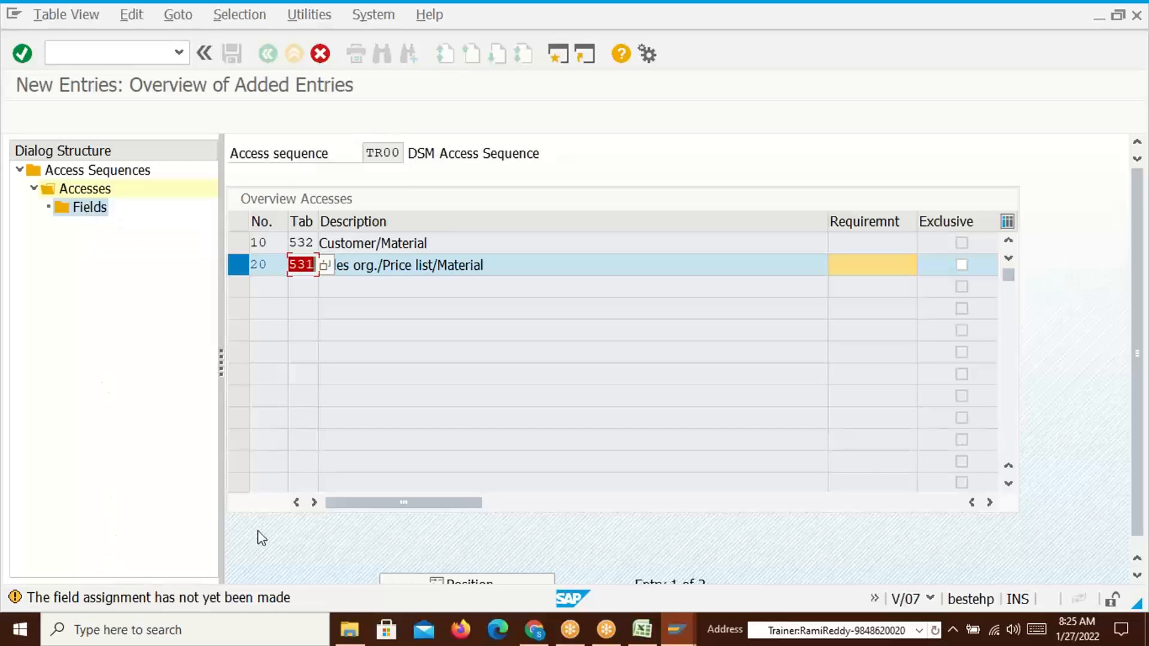
pyautogui.press('Return')
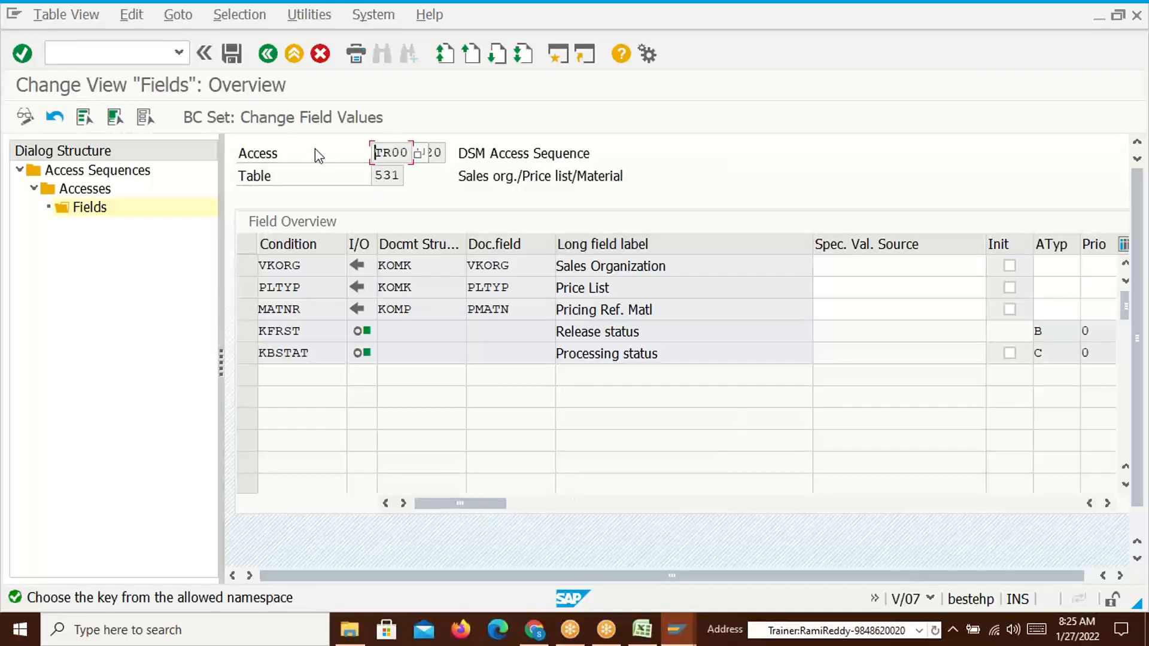
pyautogui.click(231, 54)
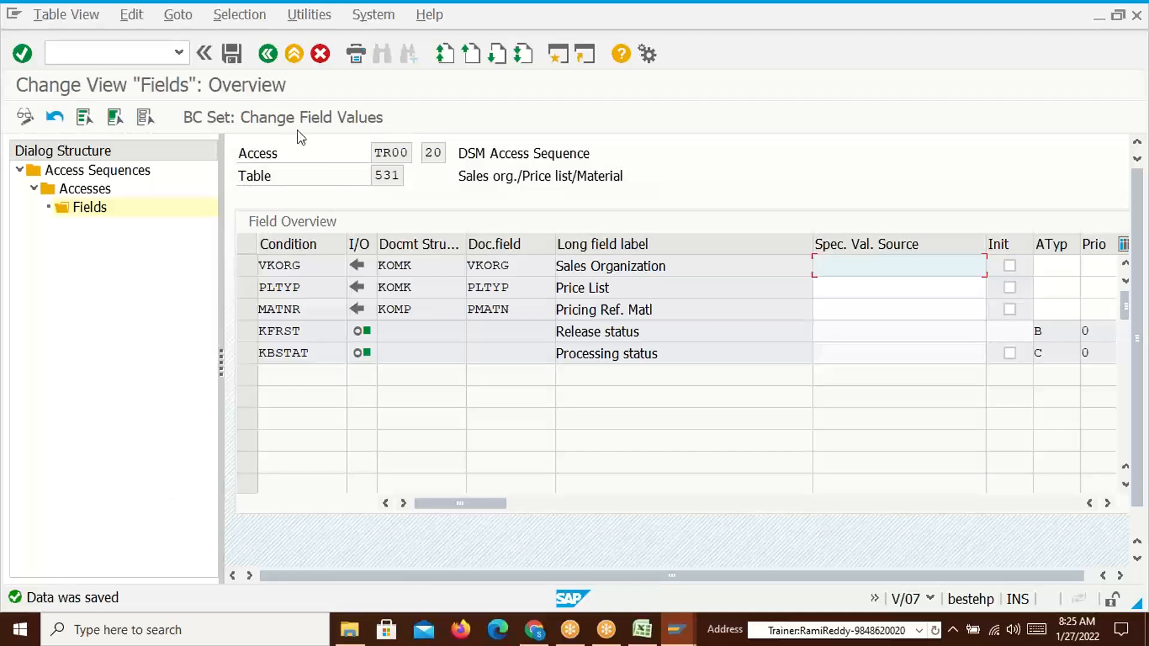
pyautogui.click(268, 55)
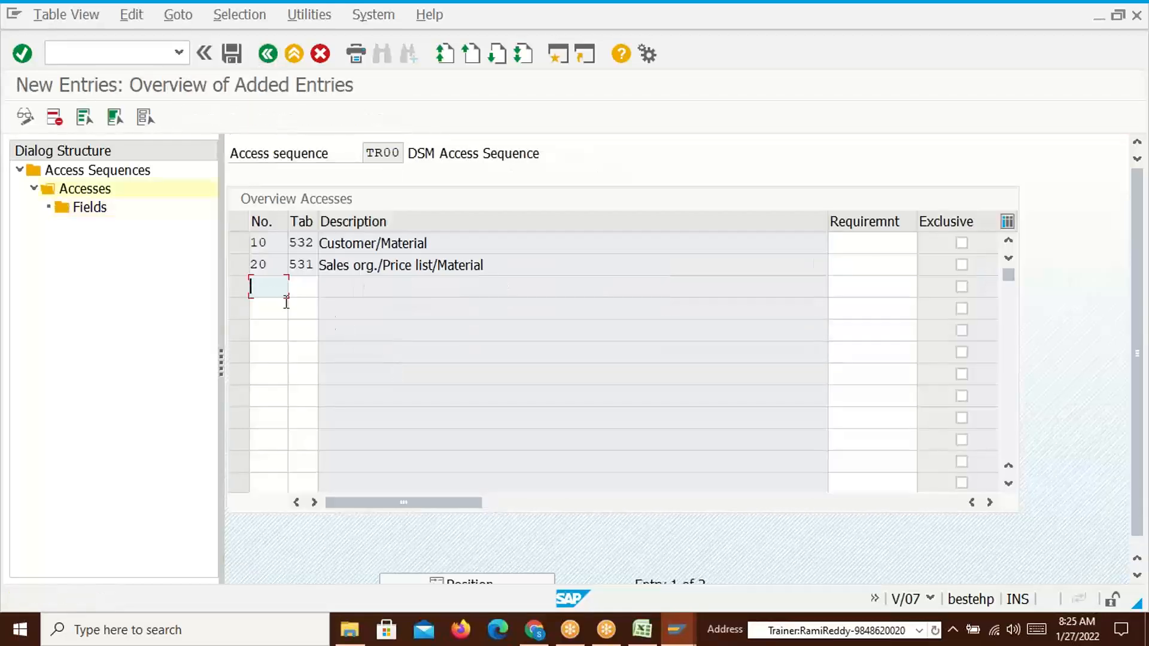
# Add access 30 using condition table 530 (Material), accepting the namespace warning
pyautogui.write('30')
pyautogui.click(305, 283)
pyautogui.write('530')
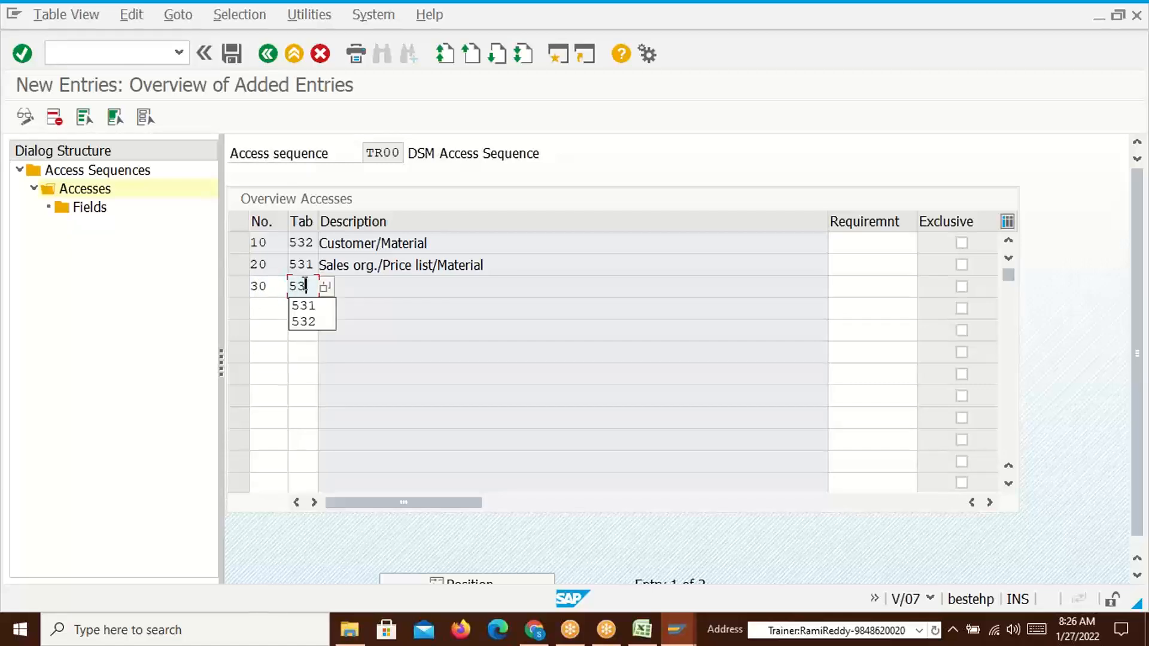
pyautogui.hotkey('alt', 'Tab')
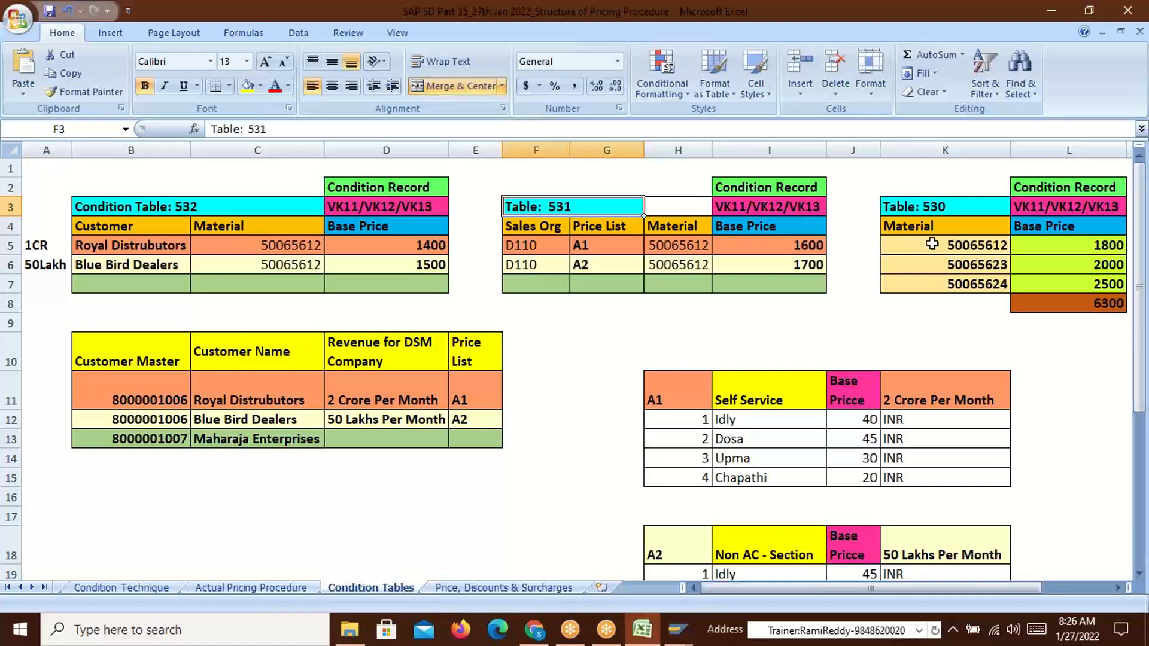
pyautogui.hotkey('alt', 'Tab')
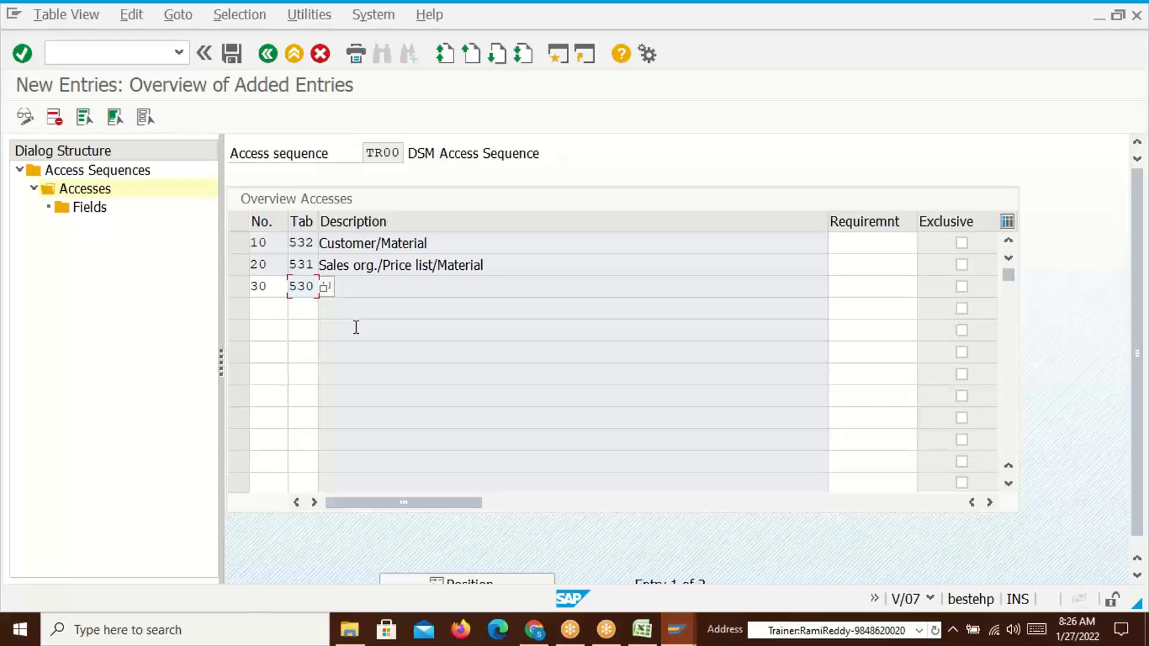
pyautogui.press('Return')
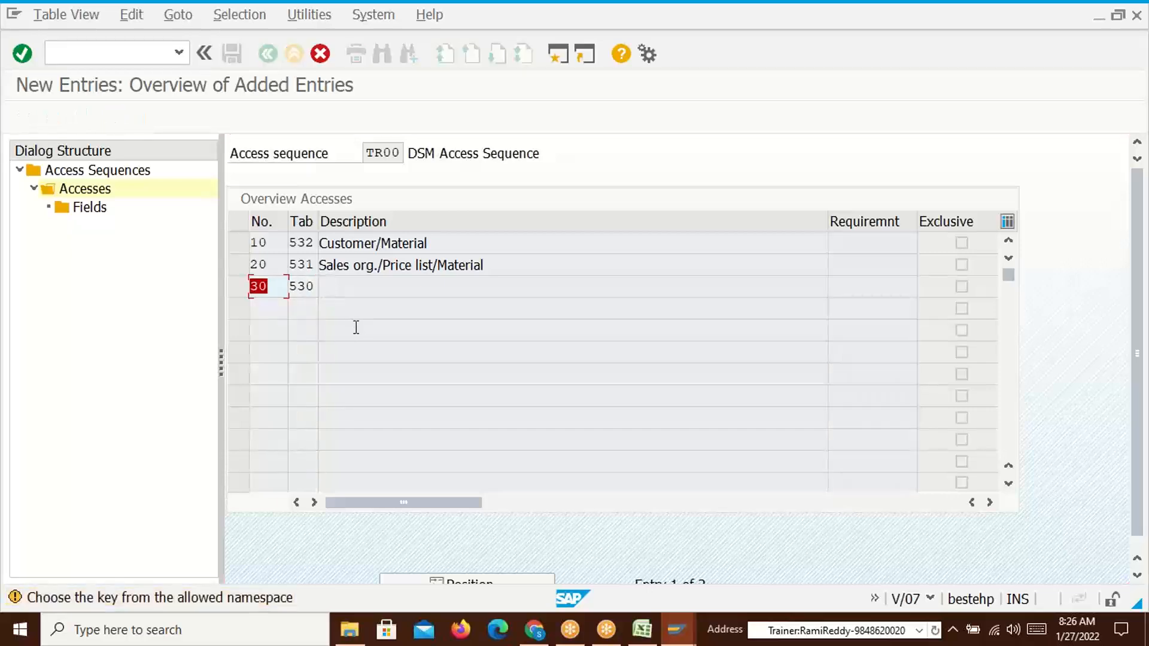
pyautogui.press('Return')
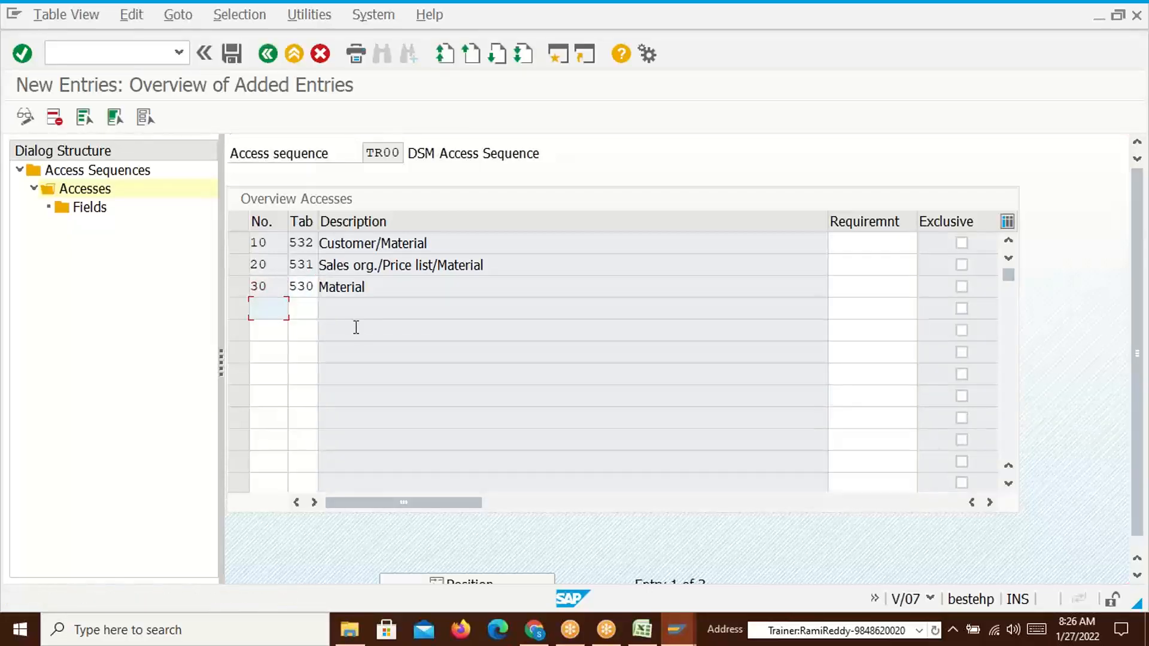
# Save access 30's MATNR field assignment and return to the accesses list
pyautogui.click(239, 287)
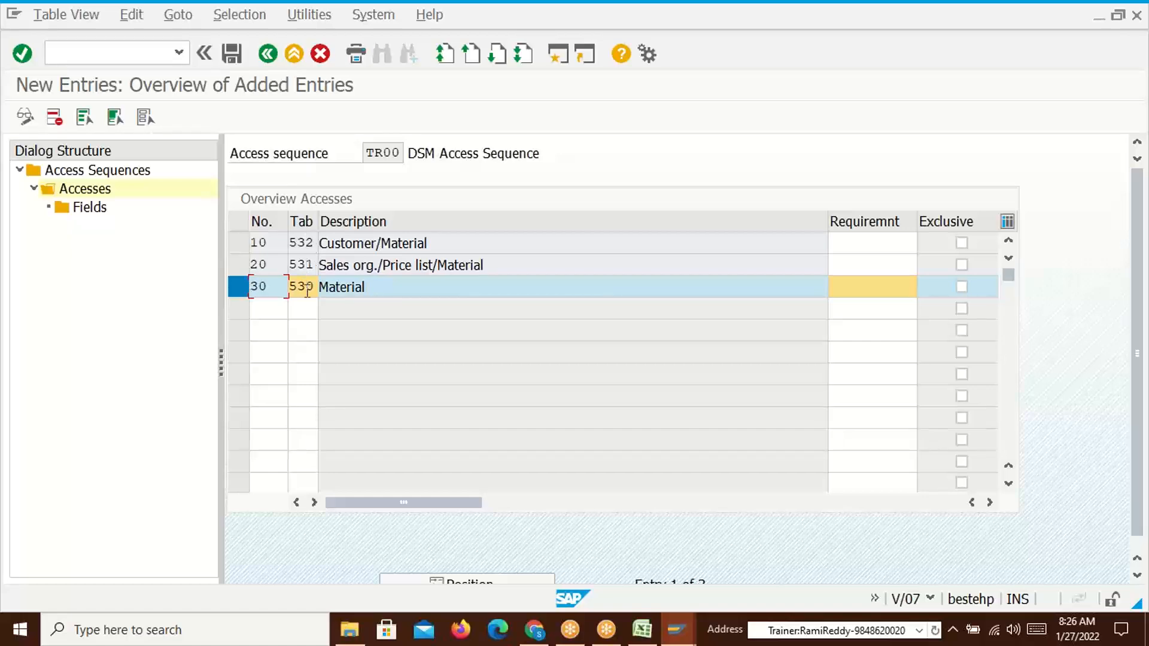
pyautogui.click(95, 211)
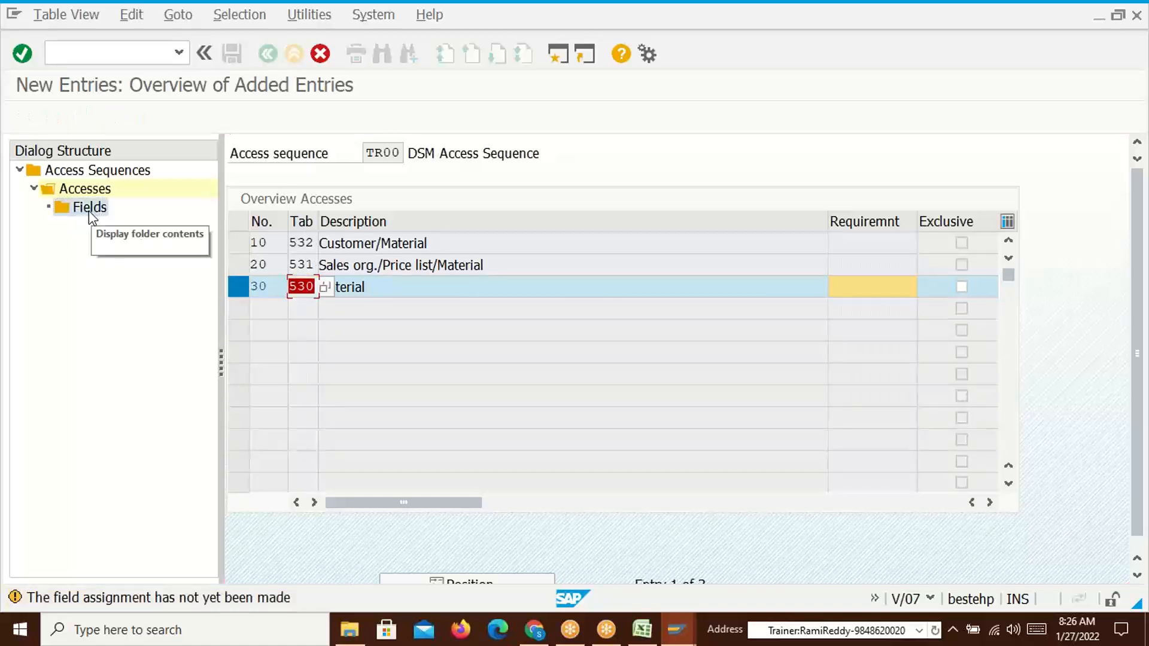
pyautogui.click(89, 209)
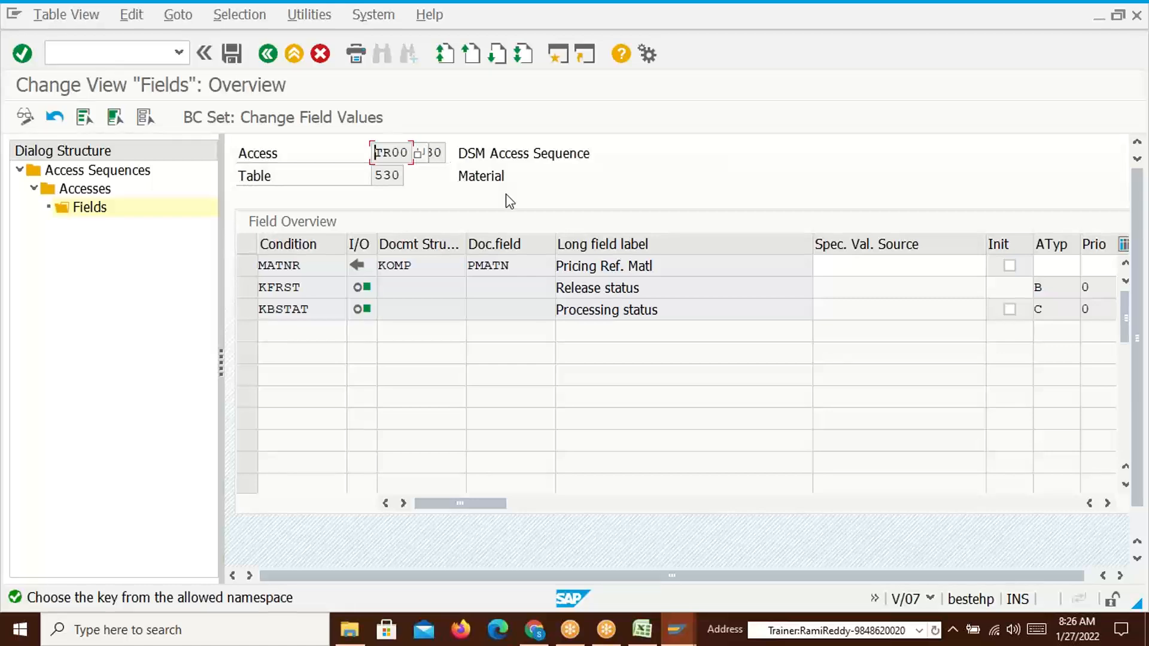
pyautogui.click(231, 53)
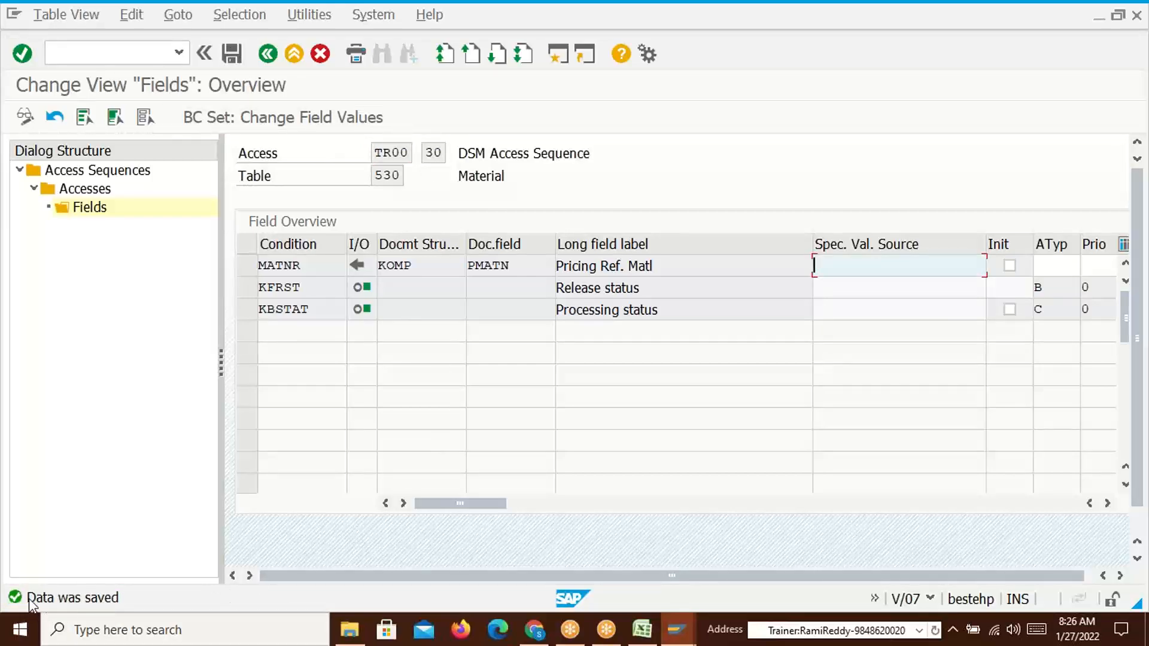
pyautogui.click(269, 54)
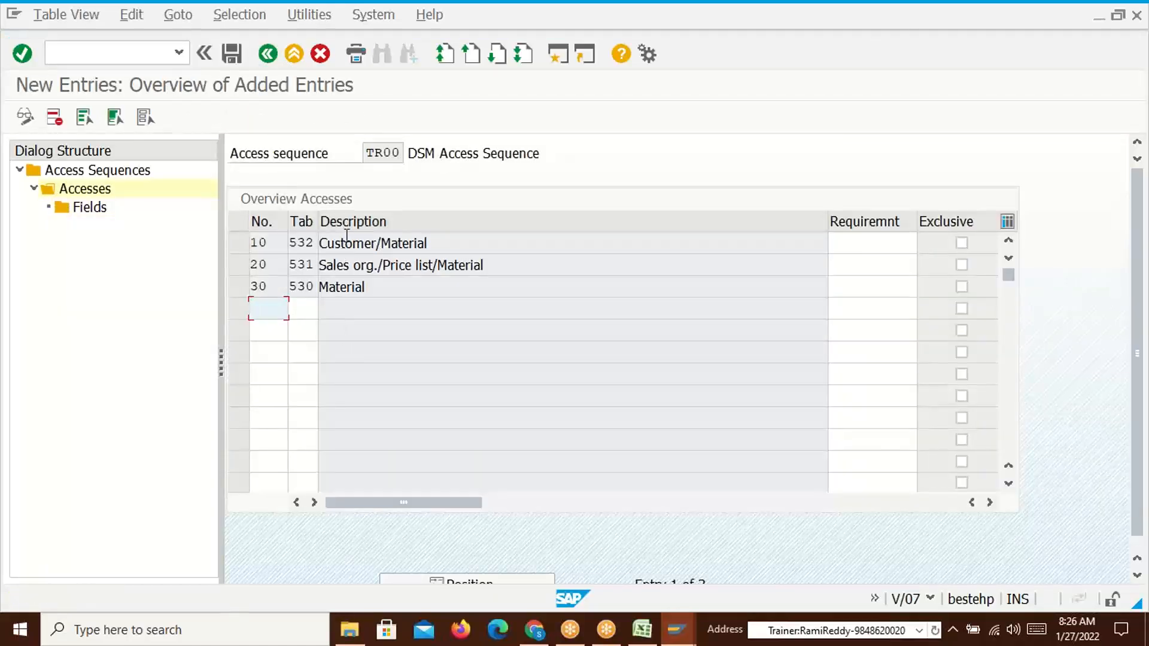
pyautogui.hotkey('alt', 'Tab')
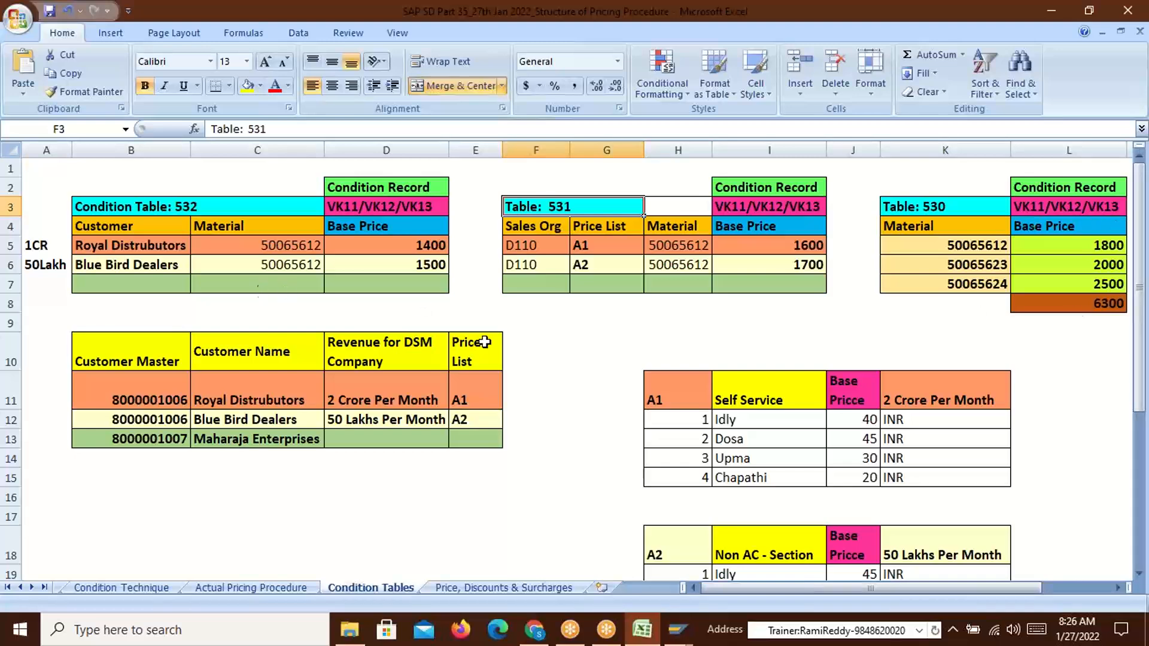
pyautogui.hotkey('alt', 'Tab')
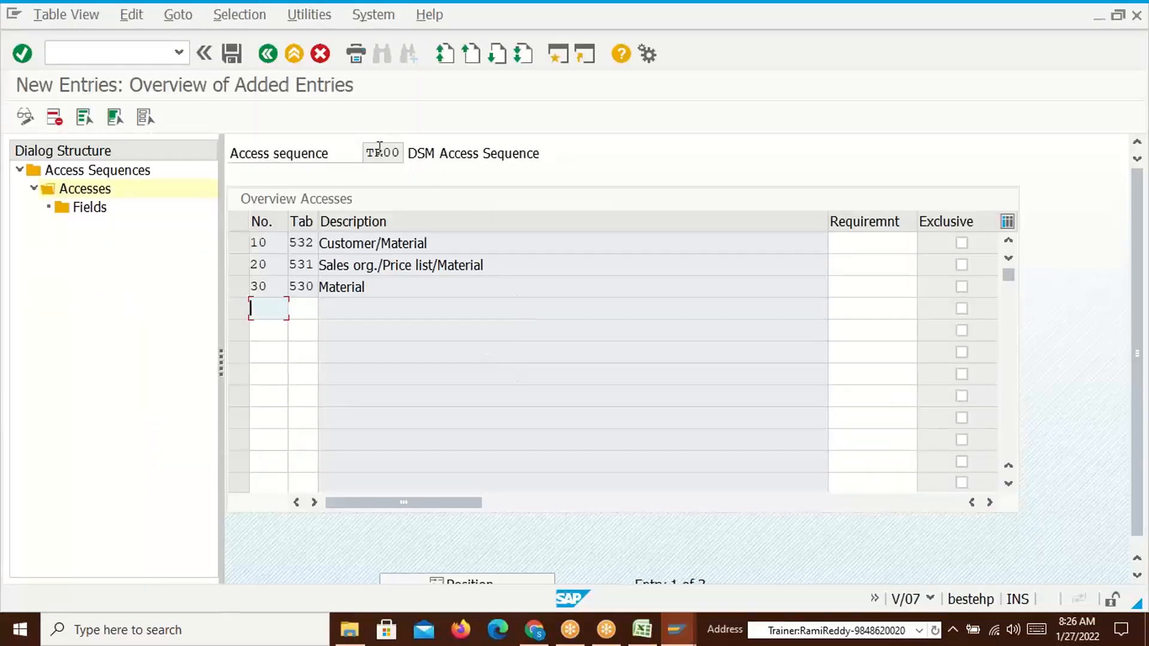
pyautogui.moveTo(367, 152); pyautogui.dragTo(401, 153)
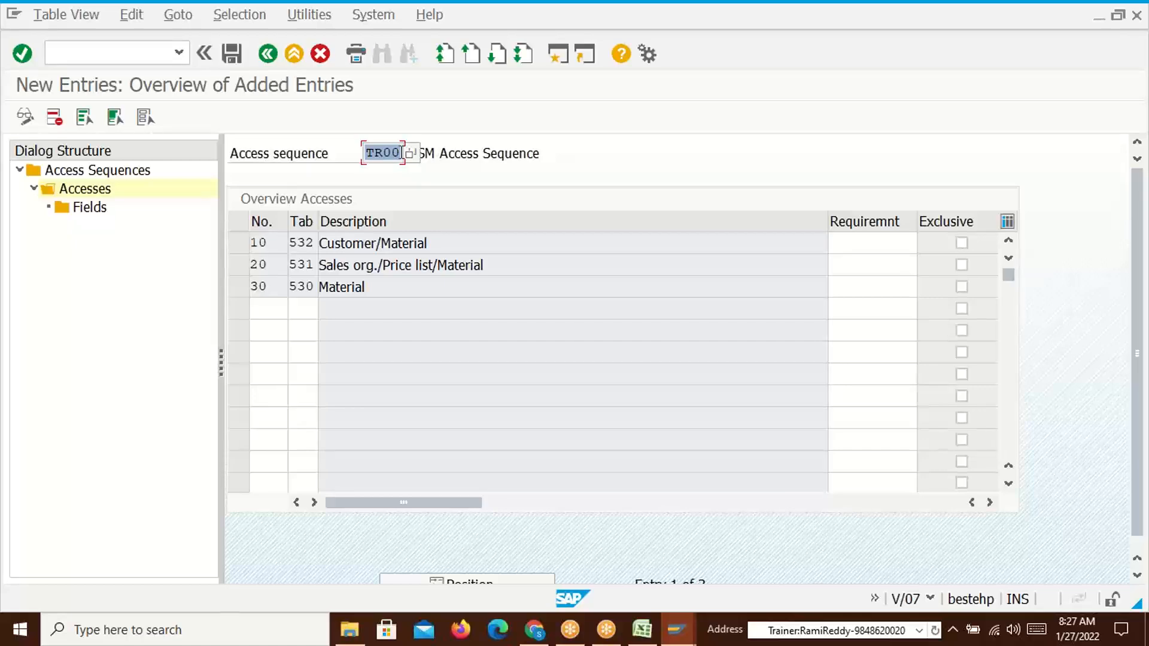
pyautogui.click(401, 153)
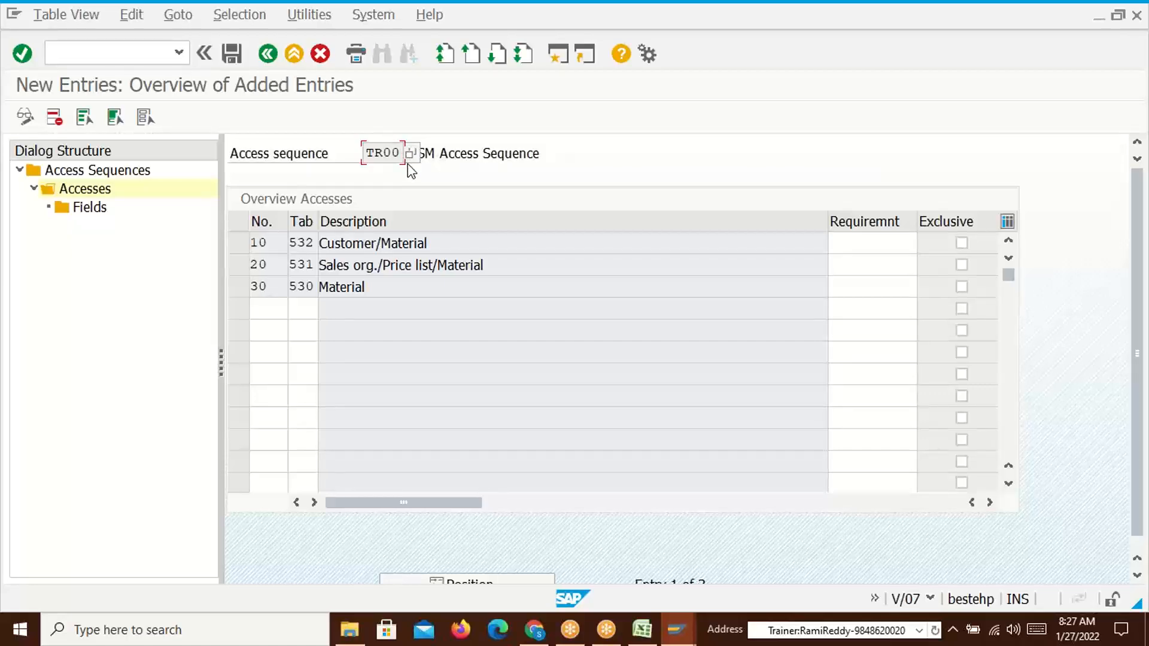
# Enter /nv/06 in the command field to leave access sequence TR00 for condition type maintenance
pyautogui.click(104, 54)
pyautogui.write('/nv/06')
# Open the condition types list, position it on PR00 and select that row
pyautogui.press('Return')
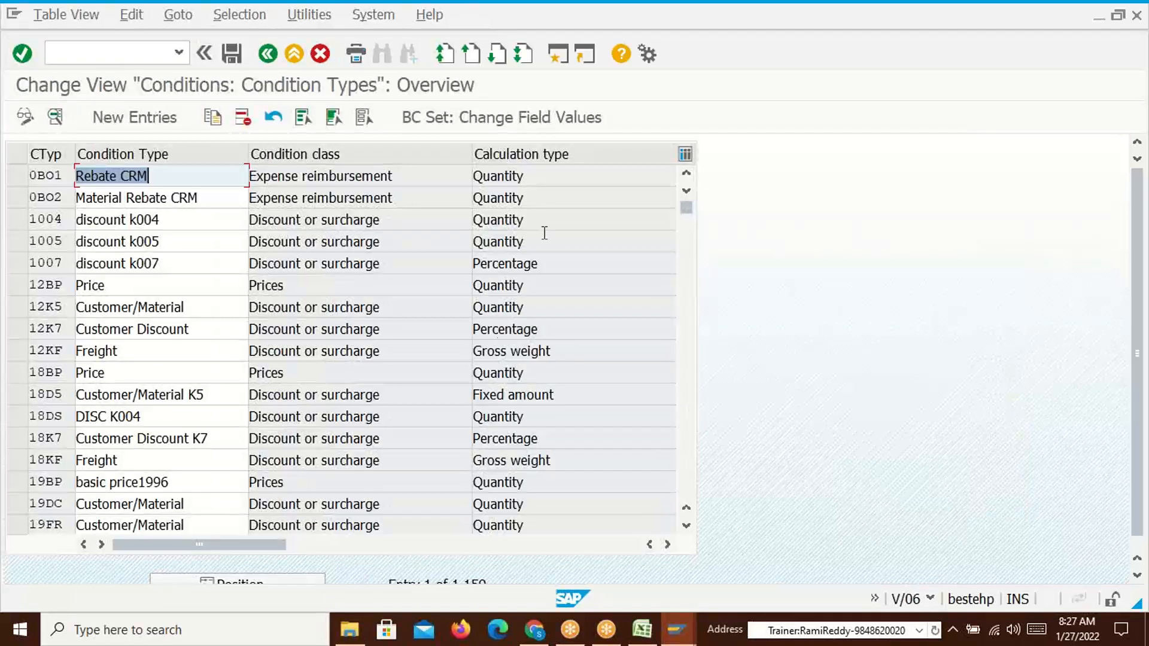
pyautogui.click(237, 579)
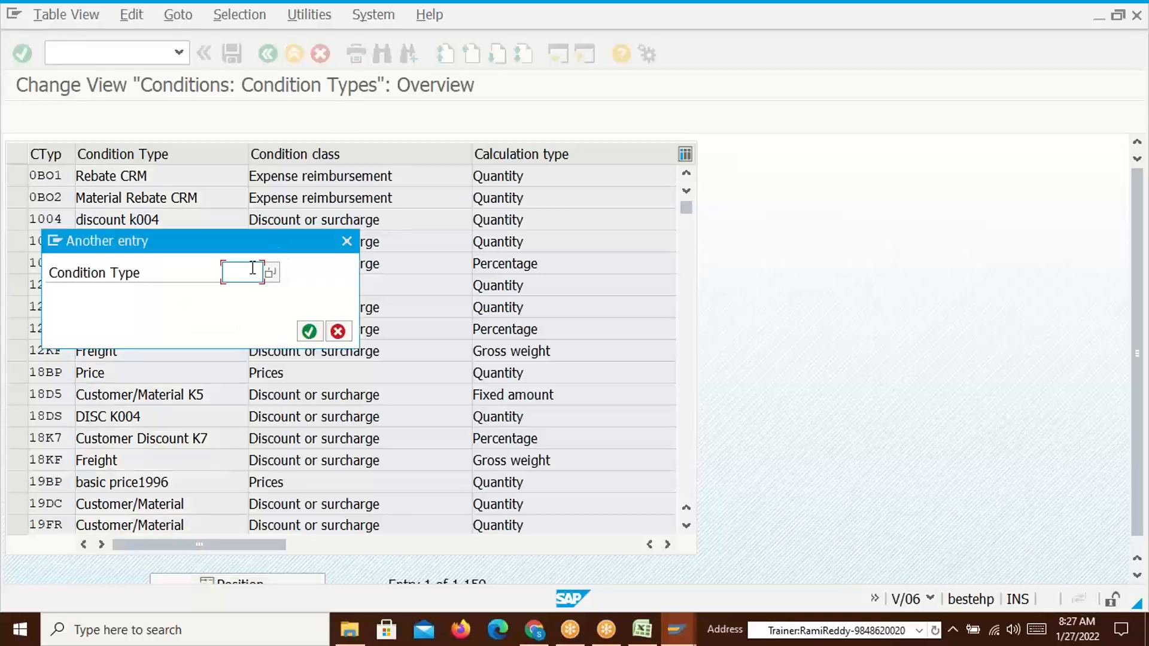
pyautogui.write('pr00')
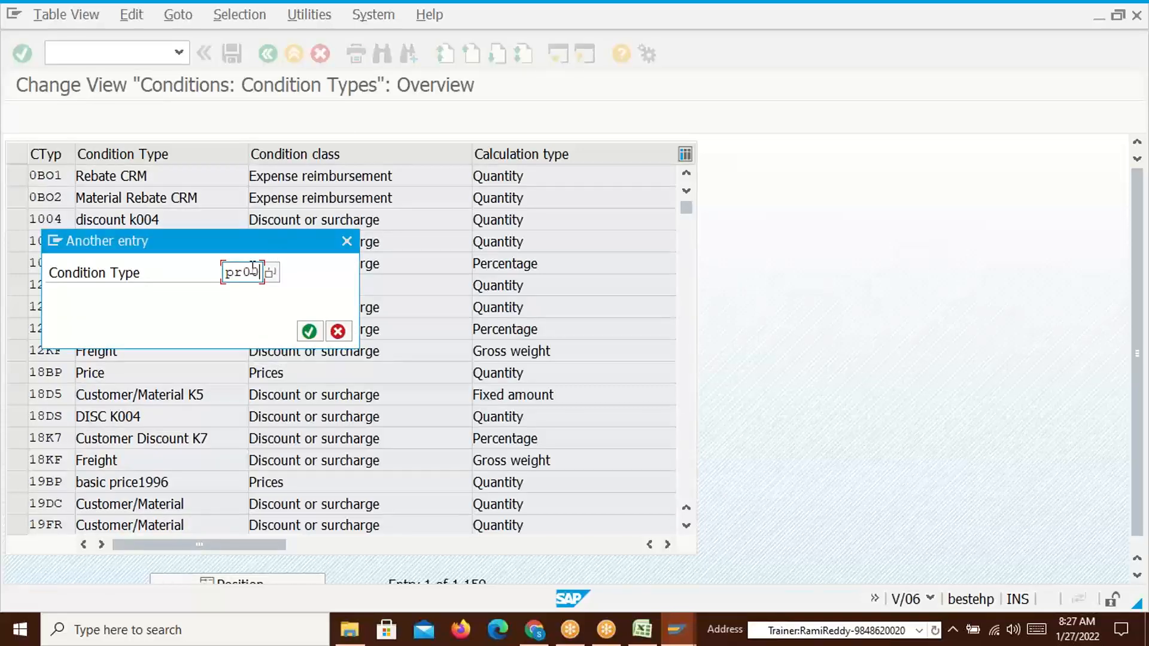
pyautogui.press('Return')
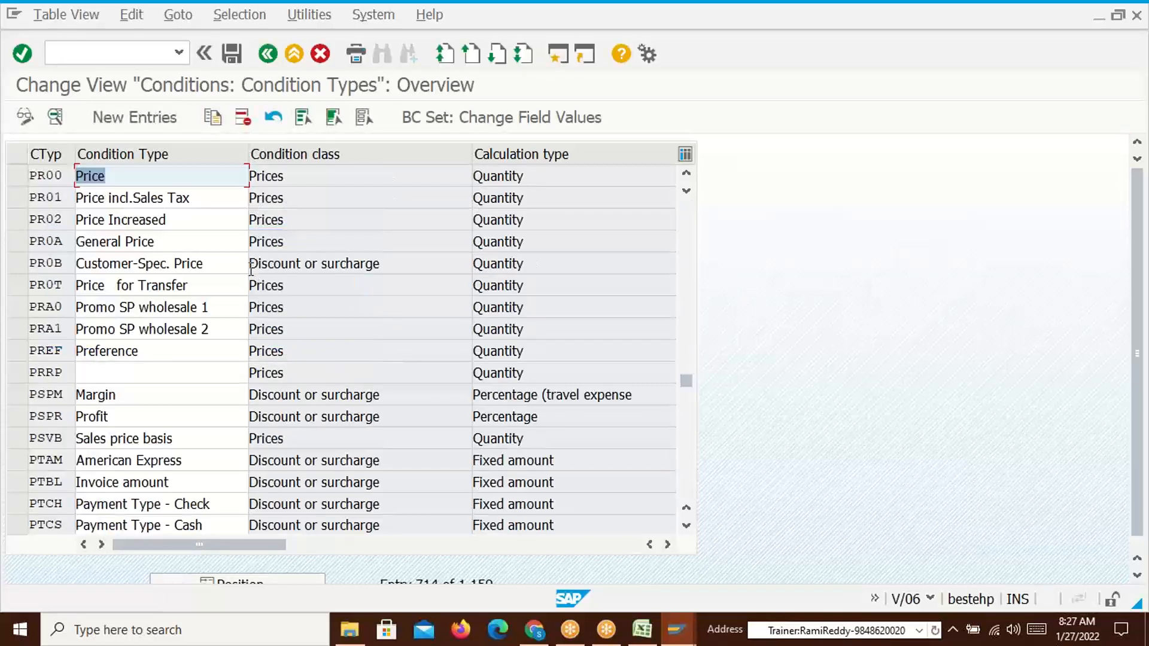
pyautogui.click(18, 180)
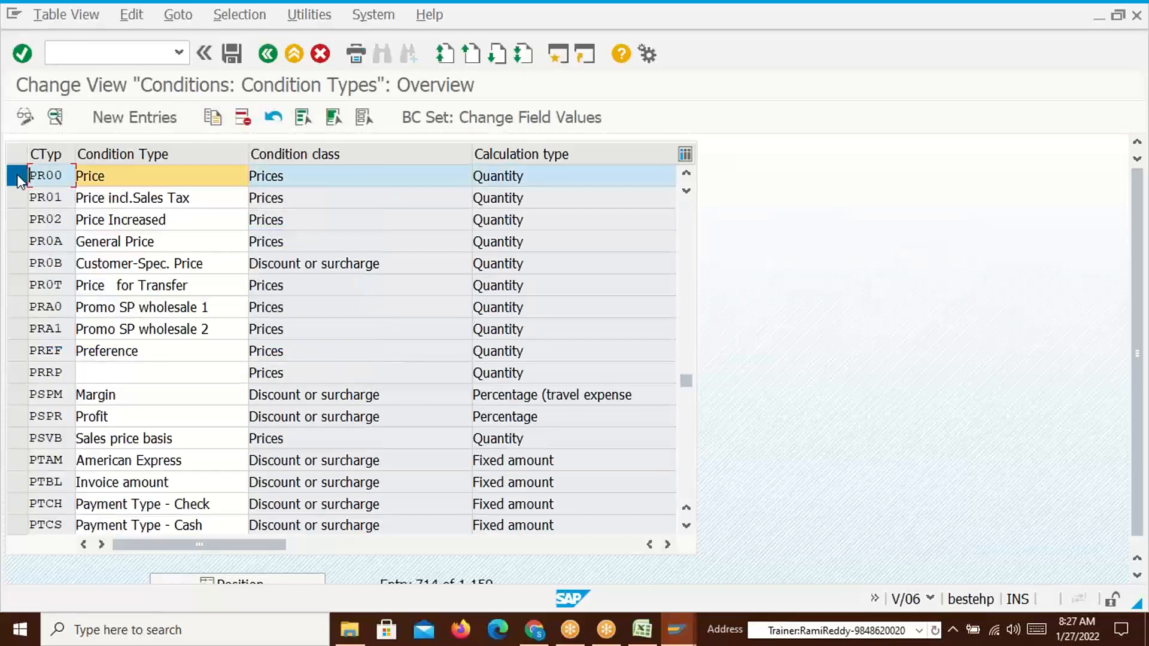
# Copy PR00 as new condition type TR00 with access sequence TR00 and save it
pyautogui.click(213, 117)
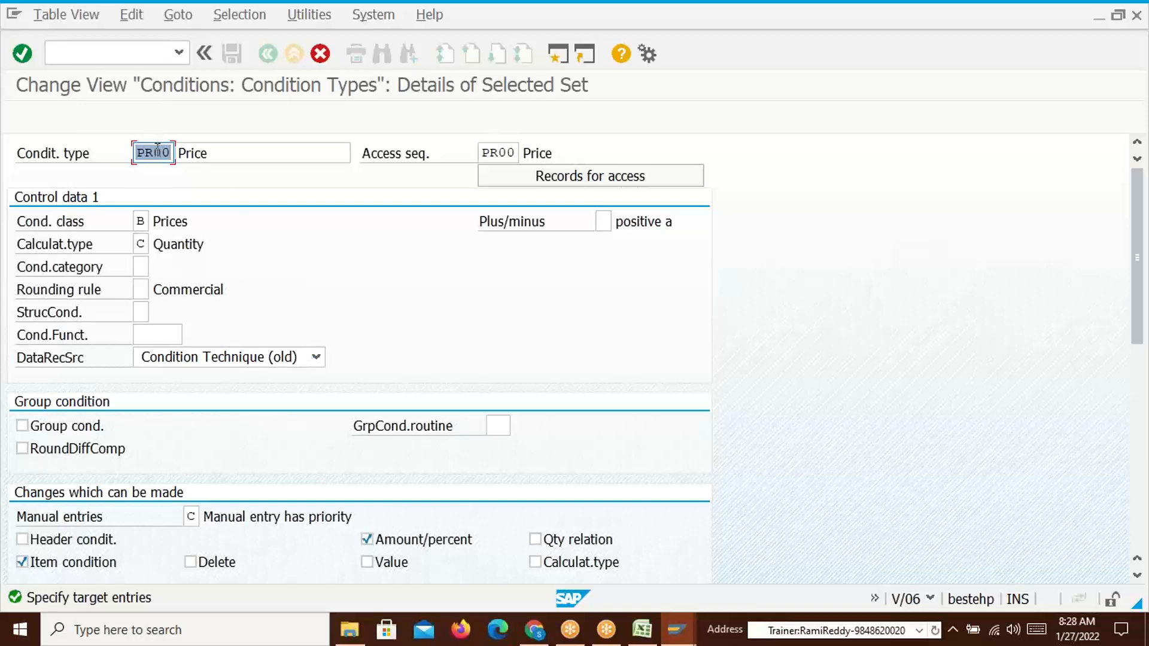
pyautogui.write('TR00')
pyautogui.click(490, 153)
pyautogui.press('BackSpace')
pyautogui.write('T')
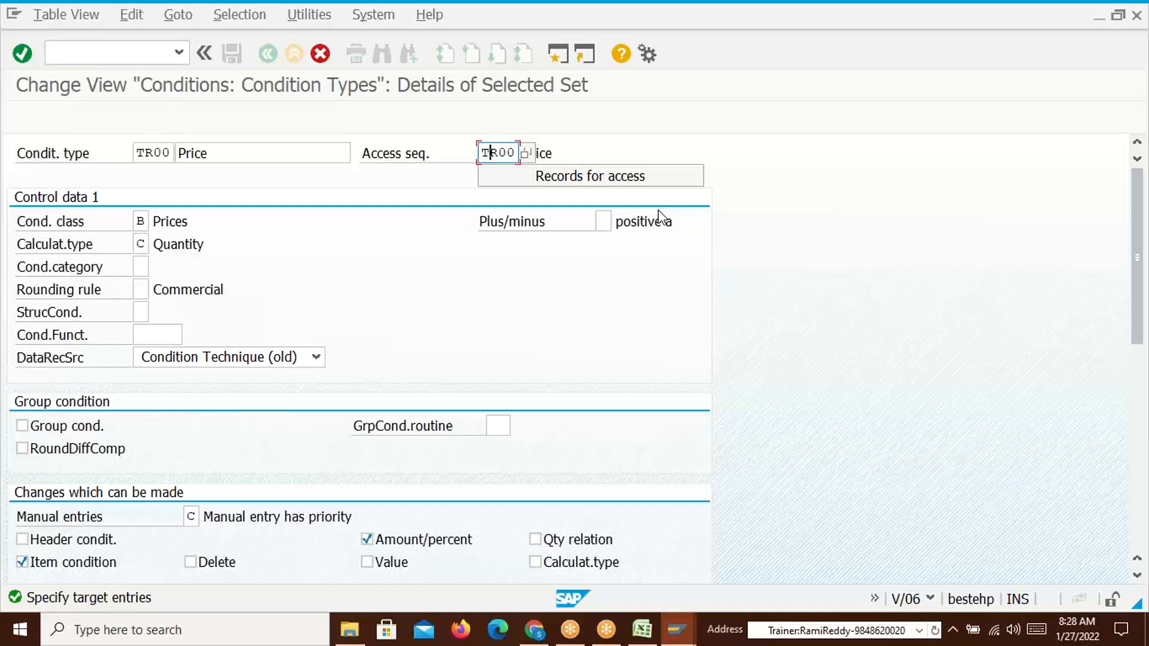
pyautogui.press('Return')
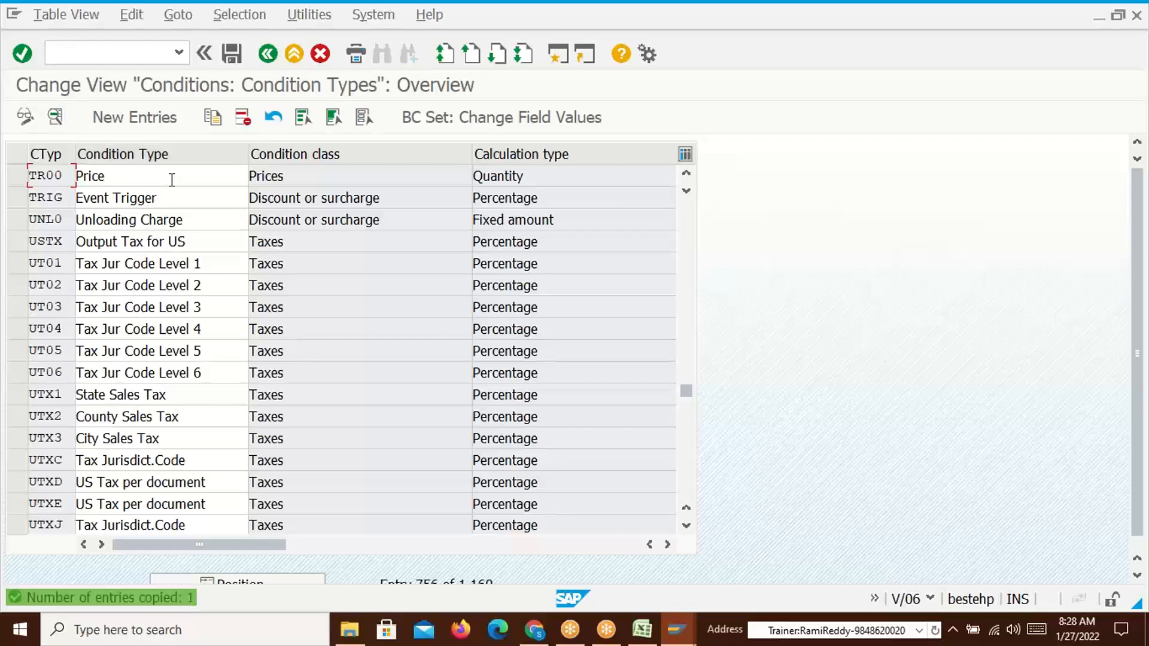
pyautogui.click(234, 60)
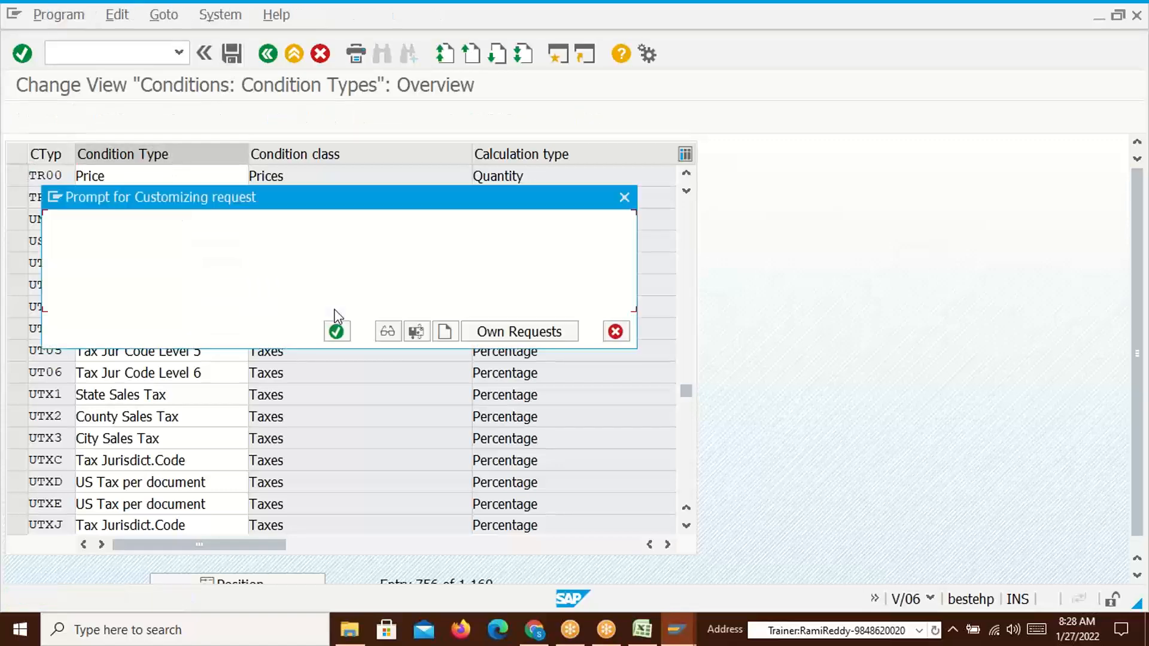
pyautogui.press('Return')
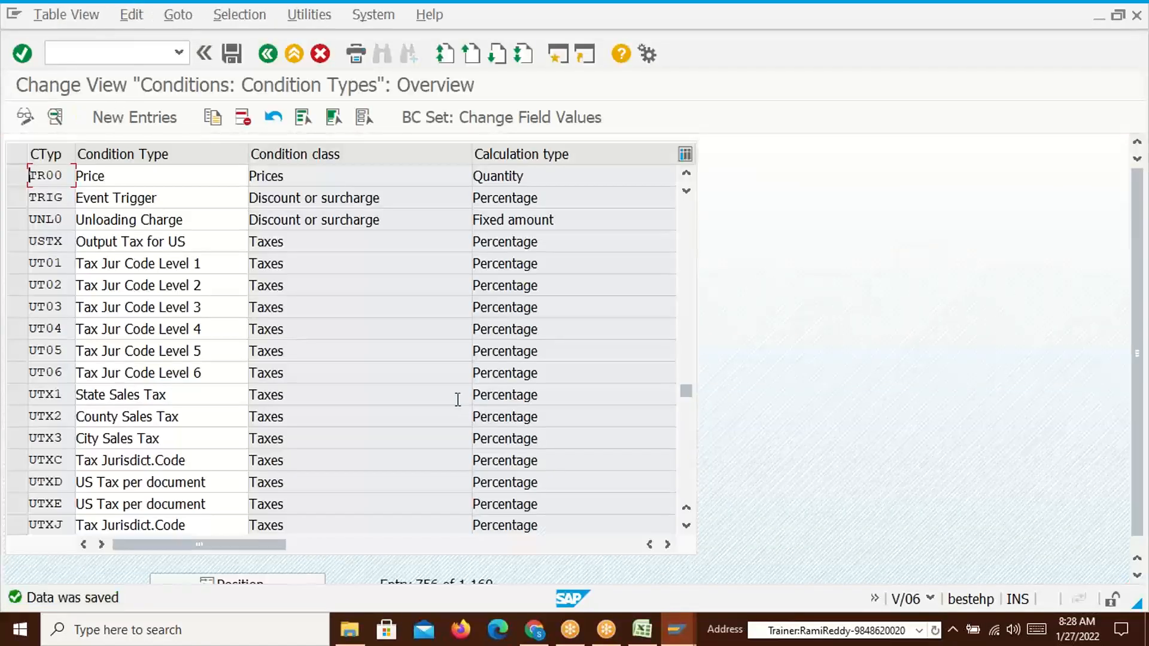
# Open the details of the new TR00 condition type and mark its code
pyautogui.click(17, 176)
pyautogui.click(55, 117)
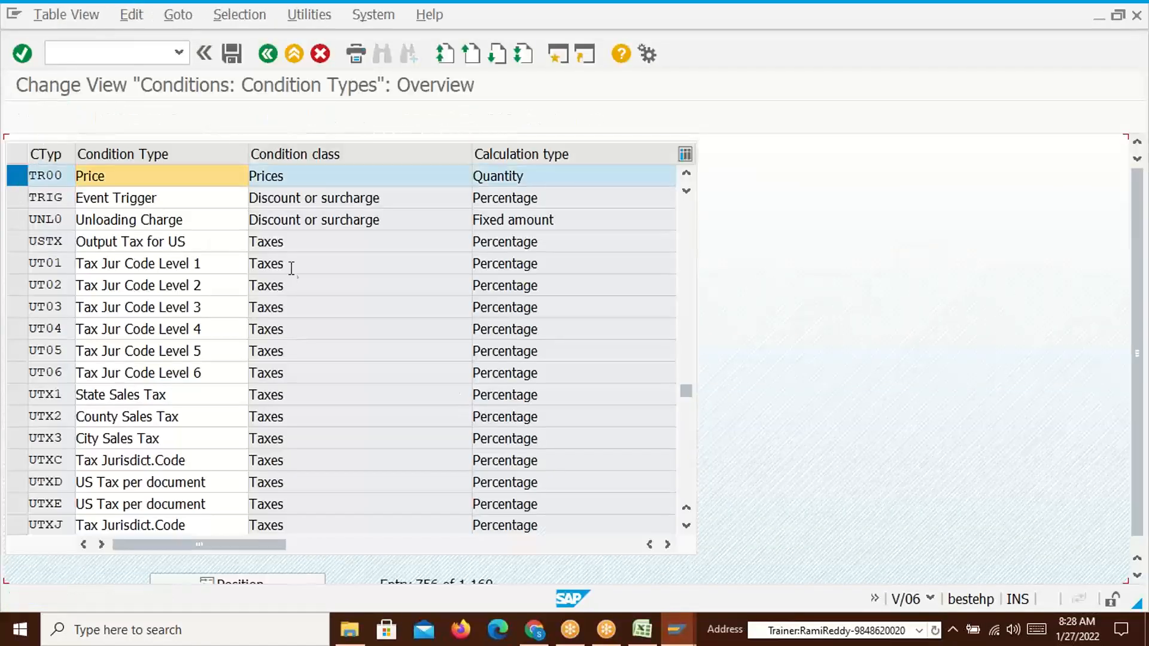
pyautogui.moveTo(138, 153); pyautogui.dragTo(175, 154)
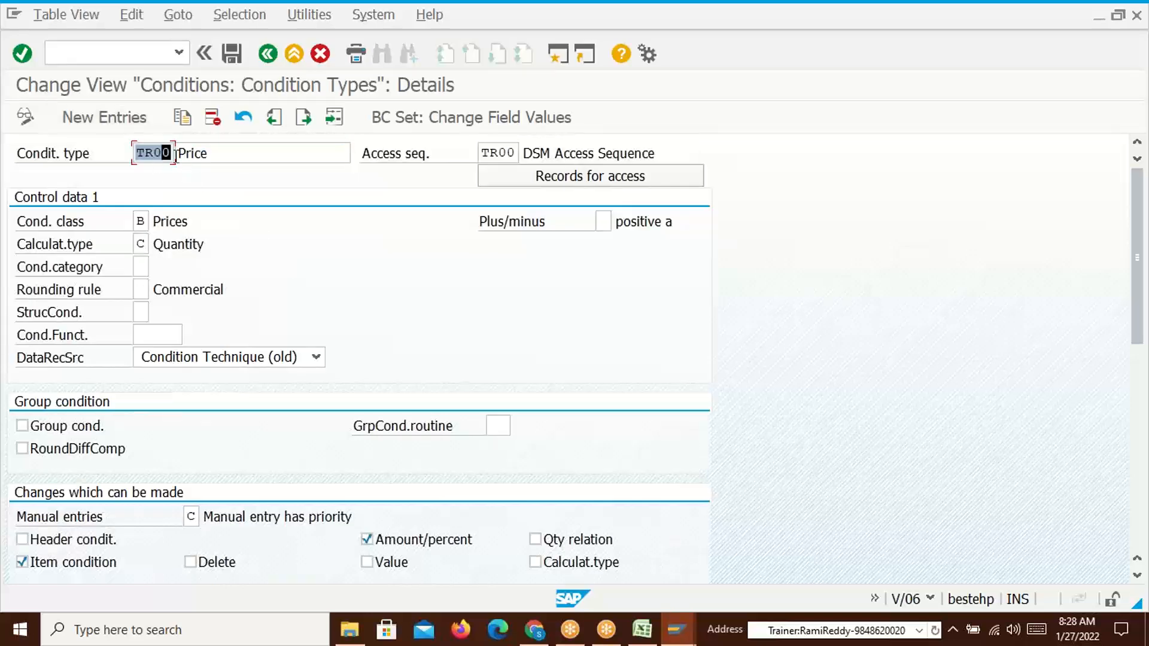
pyautogui.click(174, 154)
pyautogui.hotkey('alt', 'Tab')
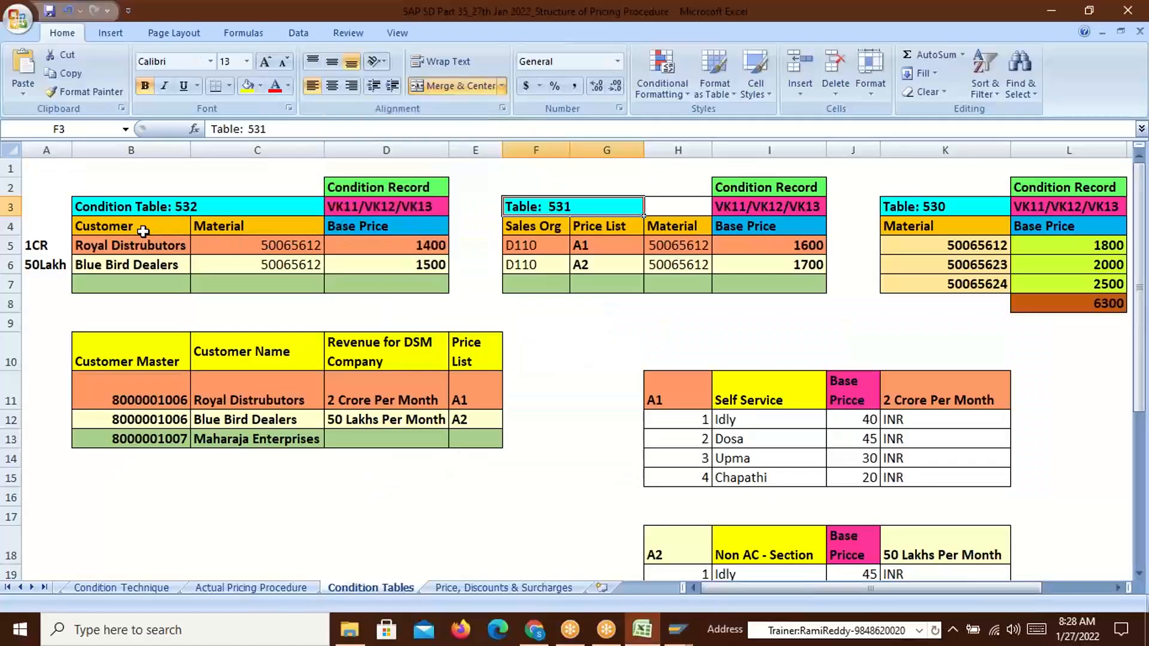
pyautogui.moveTo(105, 227); pyautogui.dragTo(236, 226)
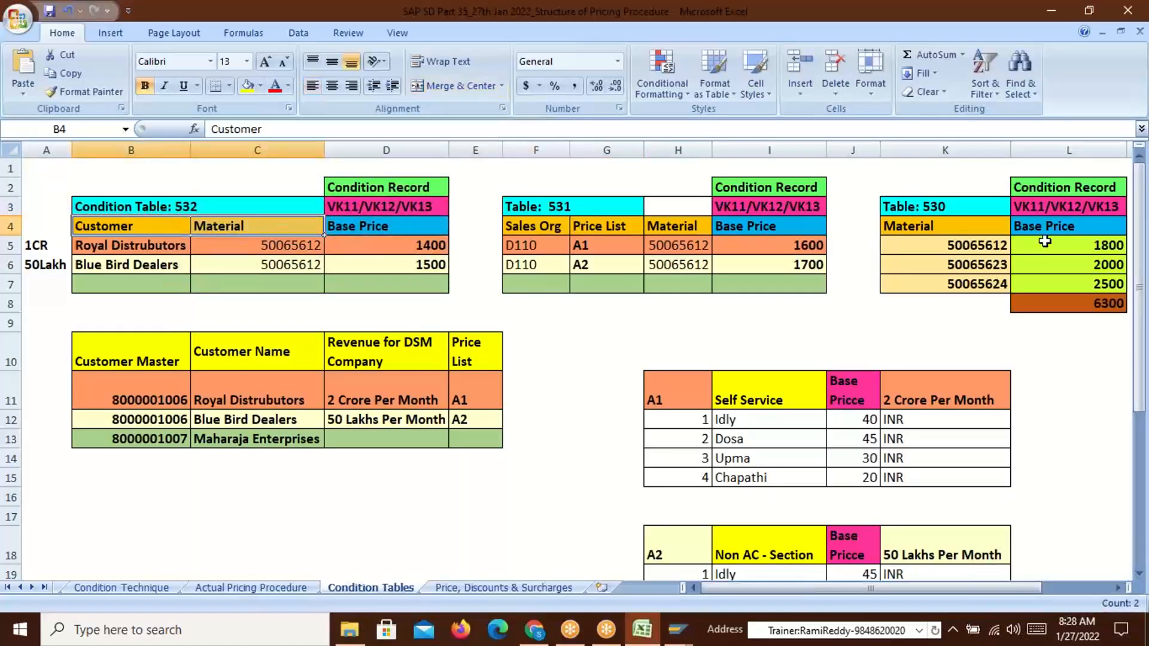
pyautogui.moveTo(944, 227); pyautogui.dragTo(1075, 225)
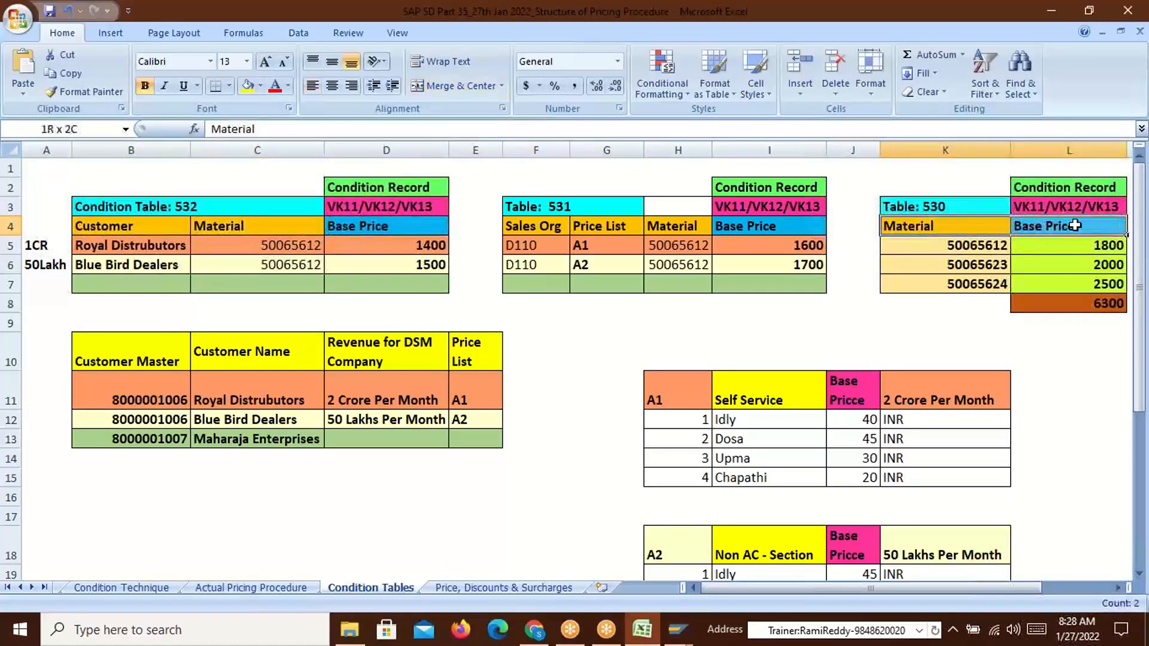
pyautogui.click(203, 235)
pyautogui.click(604, 226)
pyautogui.click(910, 224)
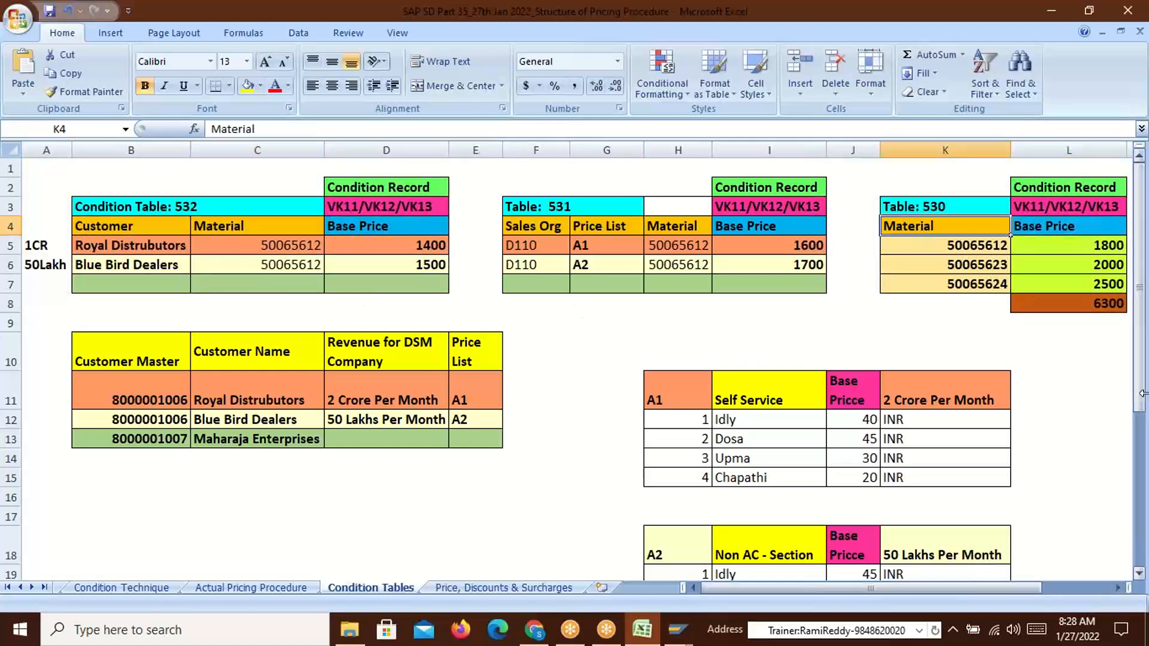
pyautogui.hotkey('alt', 'Tab')
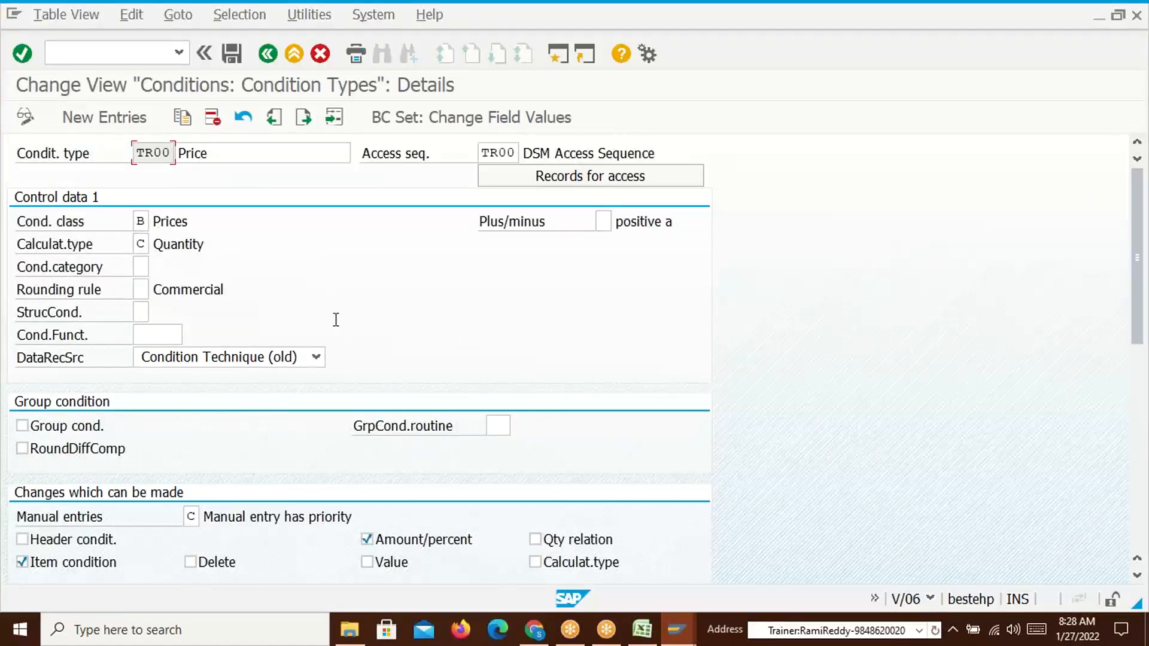
# Go to pricing procedure maintenance with /nv08
pyautogui.click(133, 55)
pyautogui.write('/nv')
pyautogui.write('08')
pyautogui.press('Return')
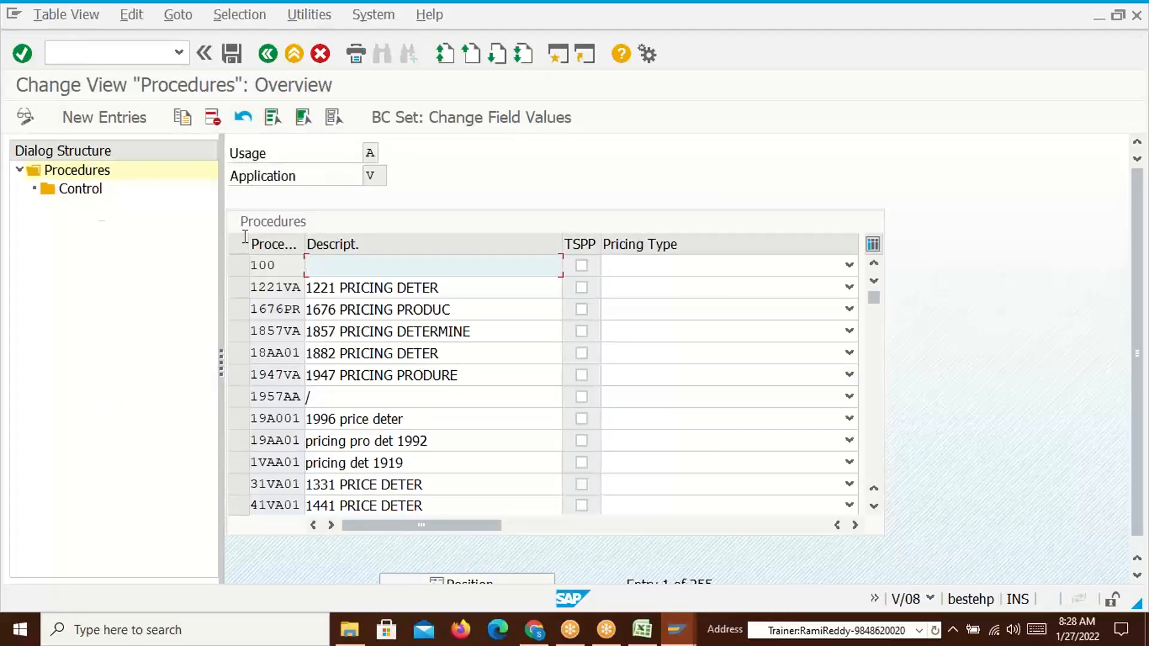
# Add pricing procedure ZDSM01, 'DSM Standard Pricing Procedure', and save it under the customizing request
pyautogui.click(94, 121)
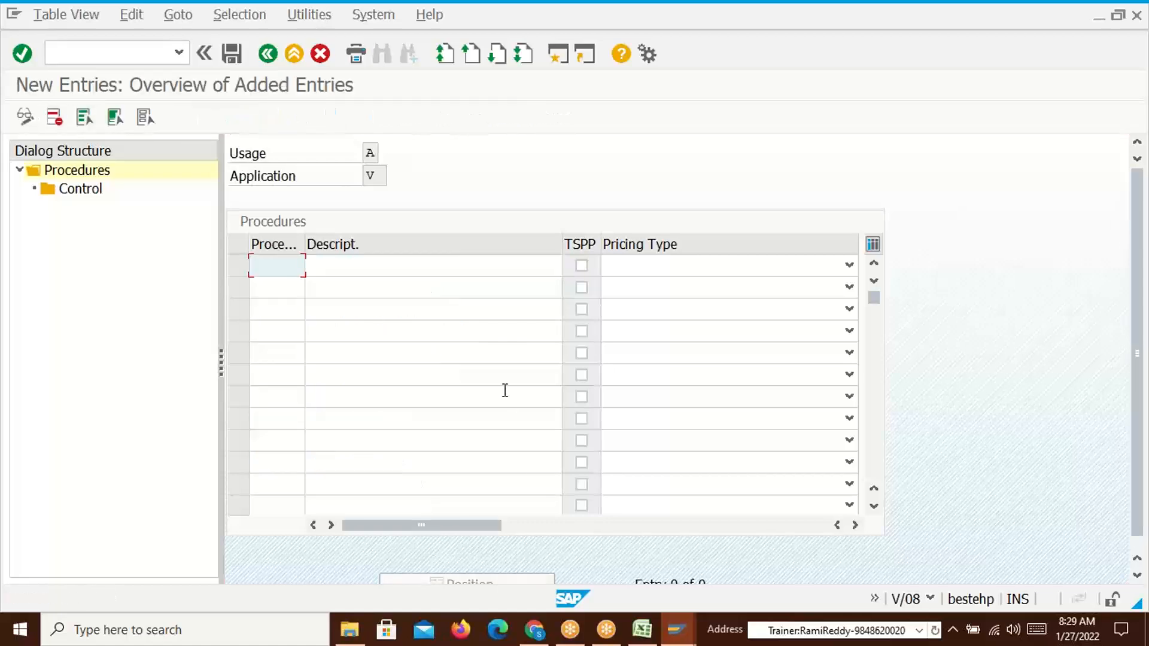
pyautogui.write('ZDSM01')
pyautogui.press('Tab')
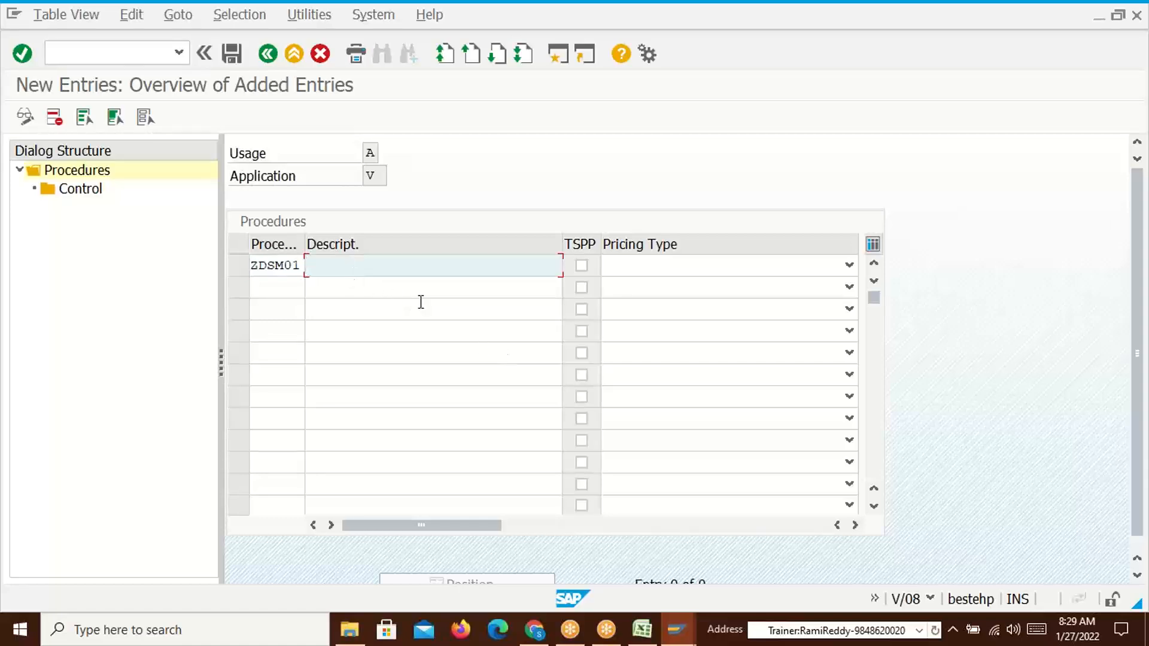
pyautogui.write('DSM Standard Pricin')
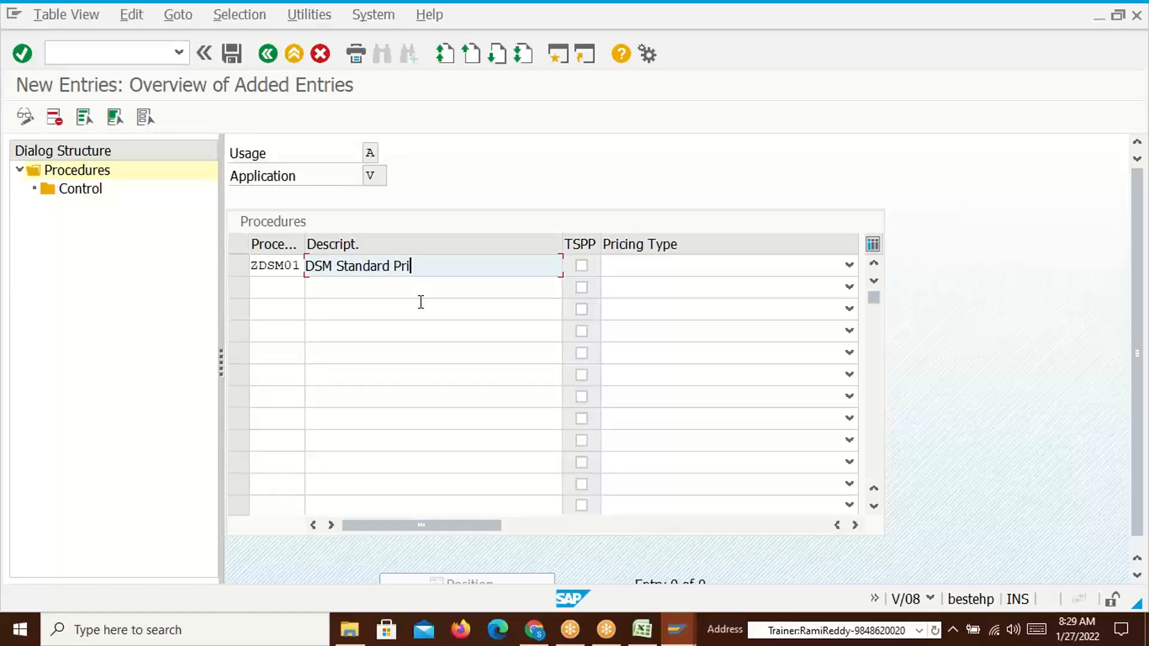
pyautogui.press('BackSpace')
pyautogui.press('BackSpace')
pyautogui.write('ing Procedure')
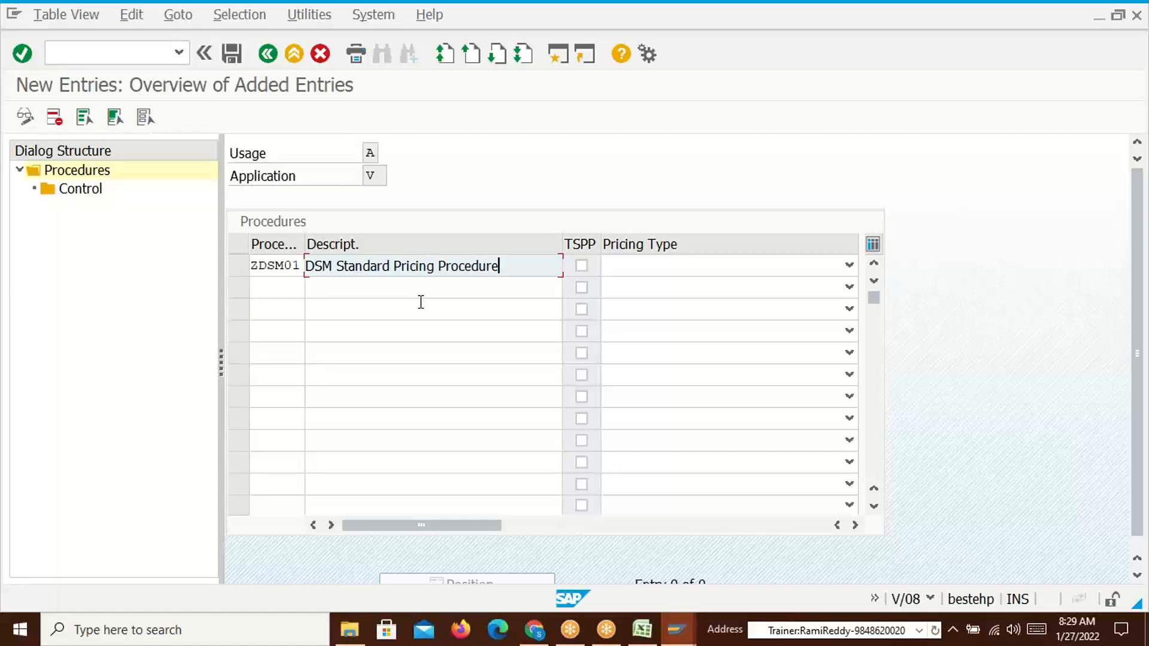
pyautogui.press('Return')
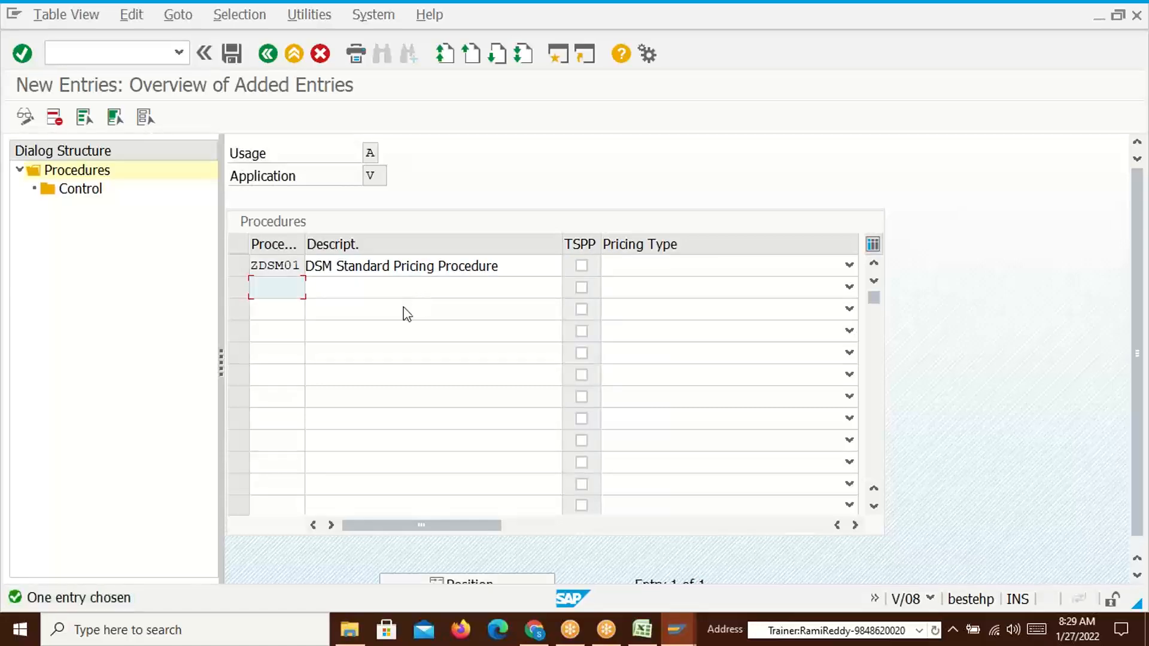
pyautogui.click(233, 55)
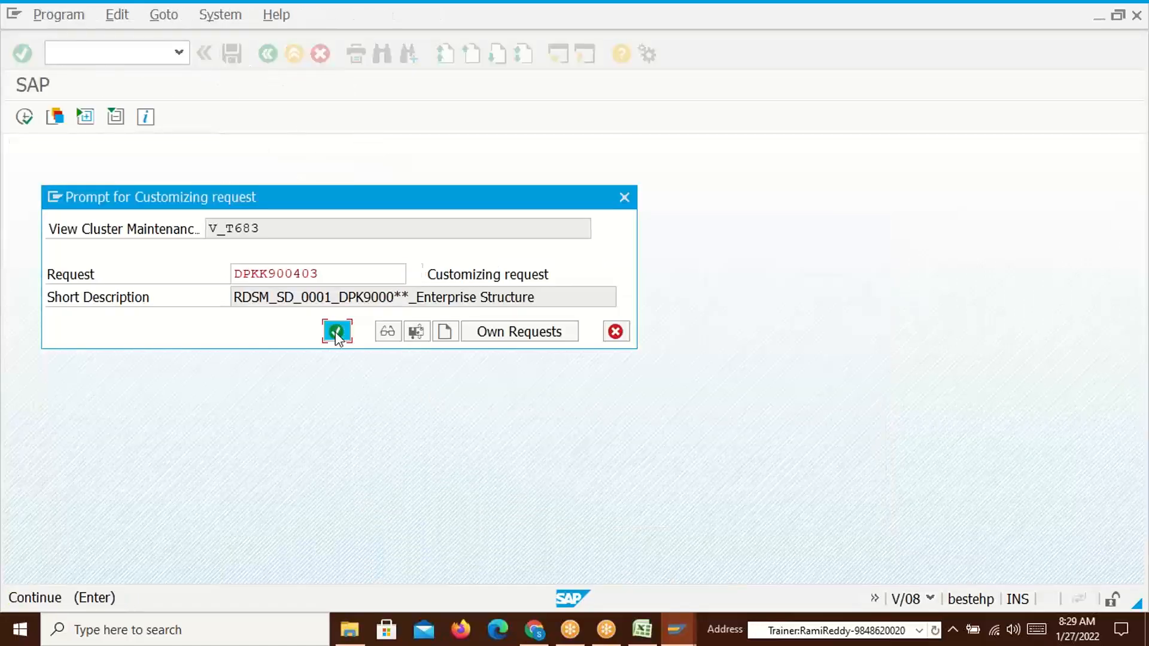
pyautogui.click(336, 332)
pyautogui.click(239, 266)
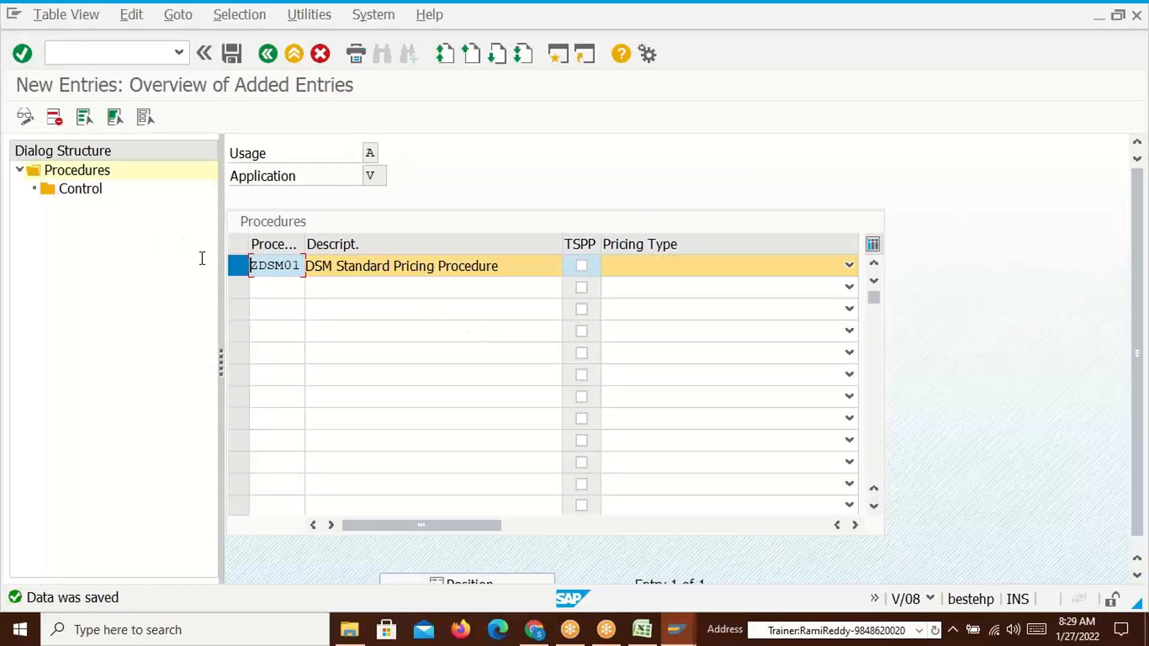
# Add step 10 to ZDSM01 with condition type TR00, requirement 2 and account key ERL, then save
pyautogui.doubleClick(83, 190)
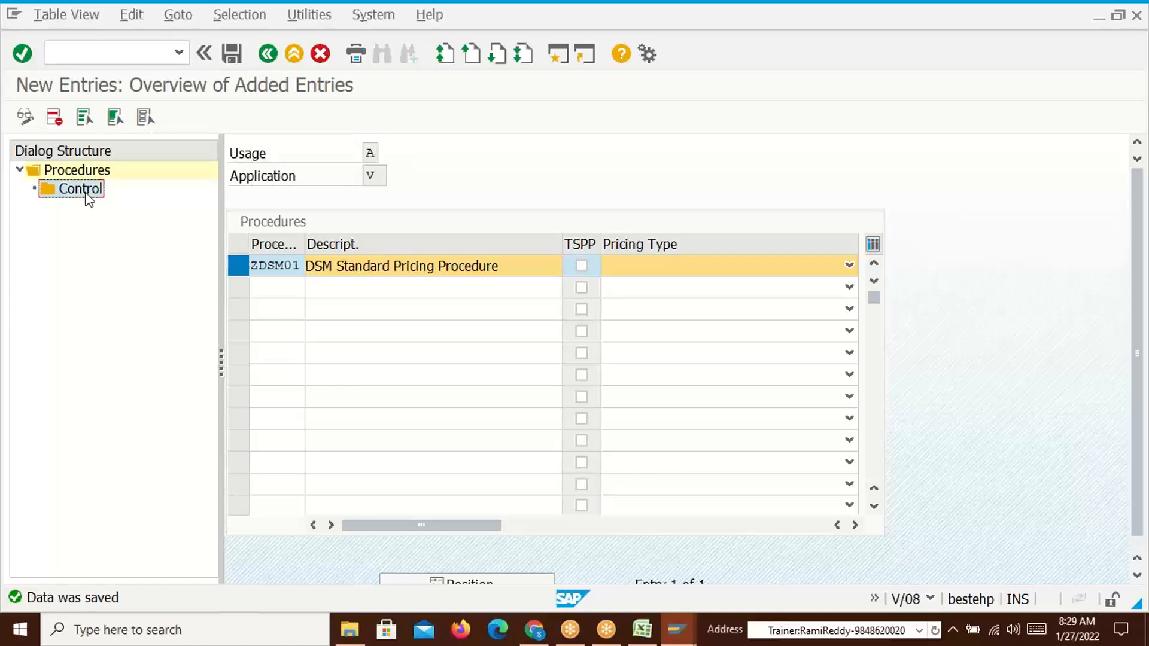
pyautogui.click(105, 117)
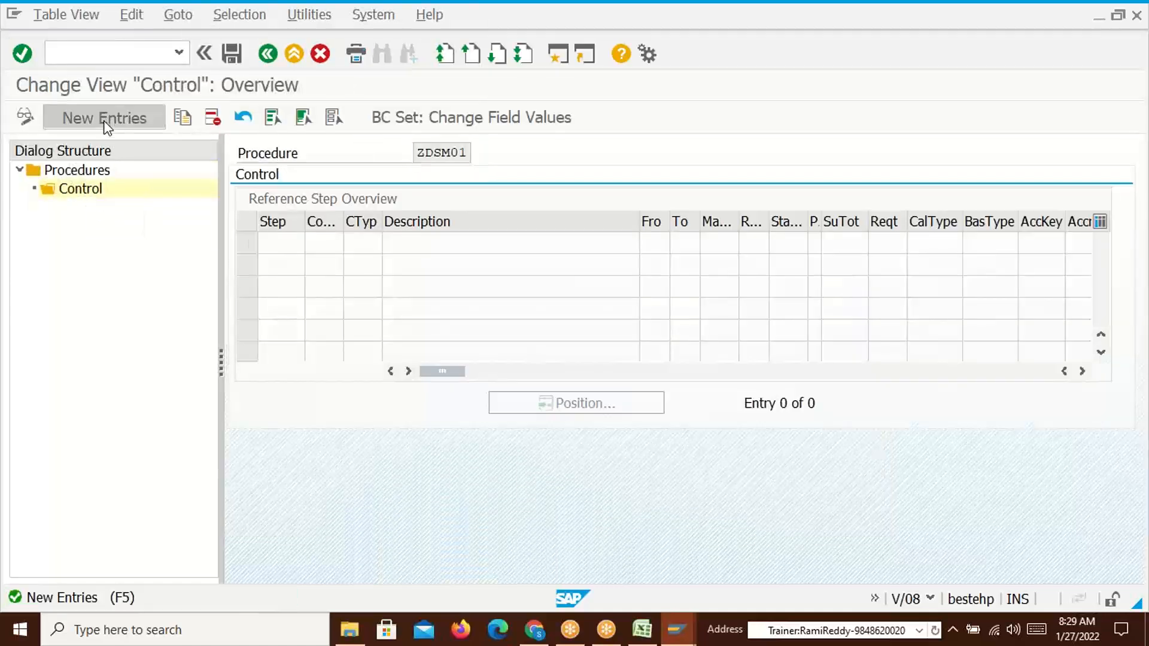
pyautogui.write('10')
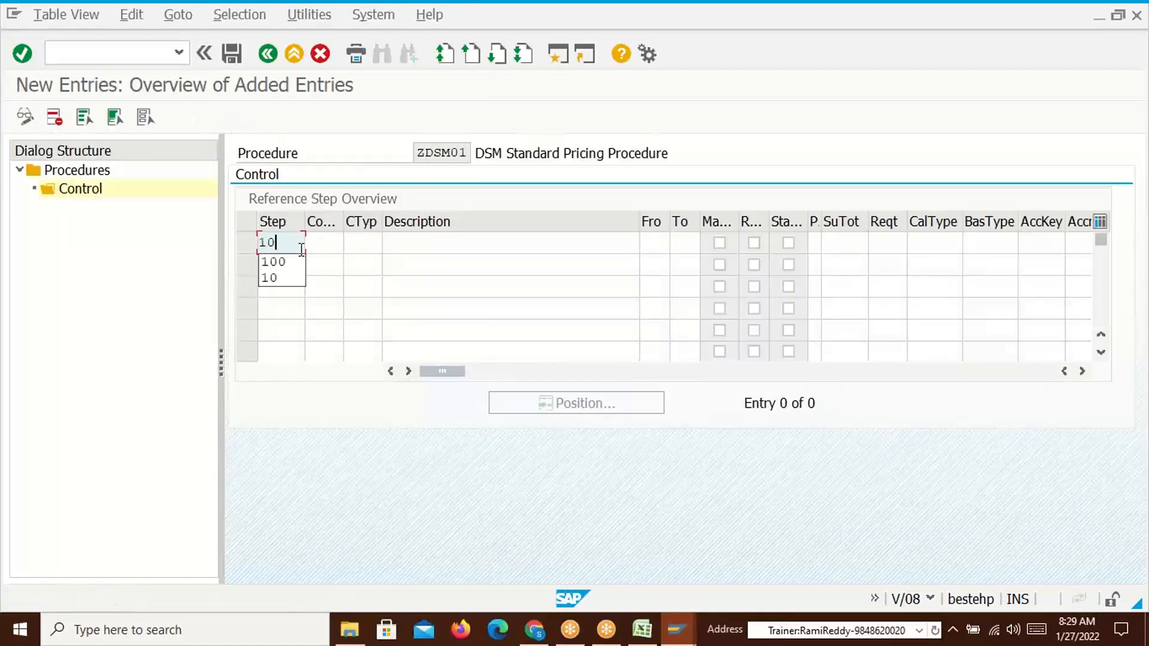
pyautogui.click(372, 243)
pyautogui.write('TR00')
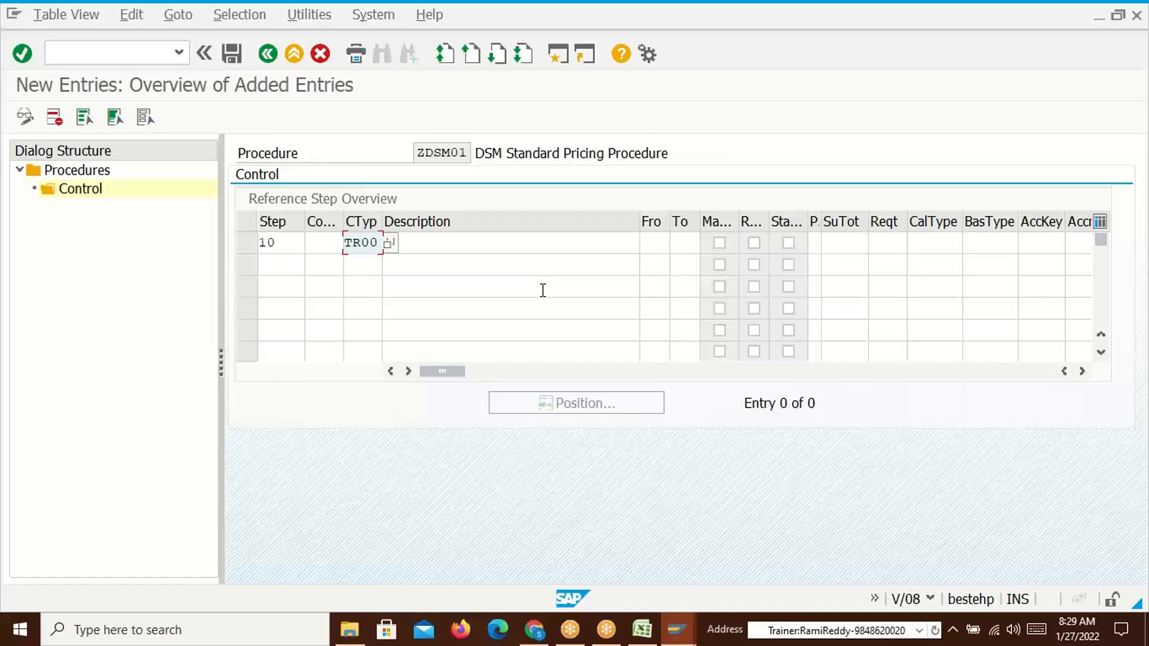
pyautogui.click(880, 243)
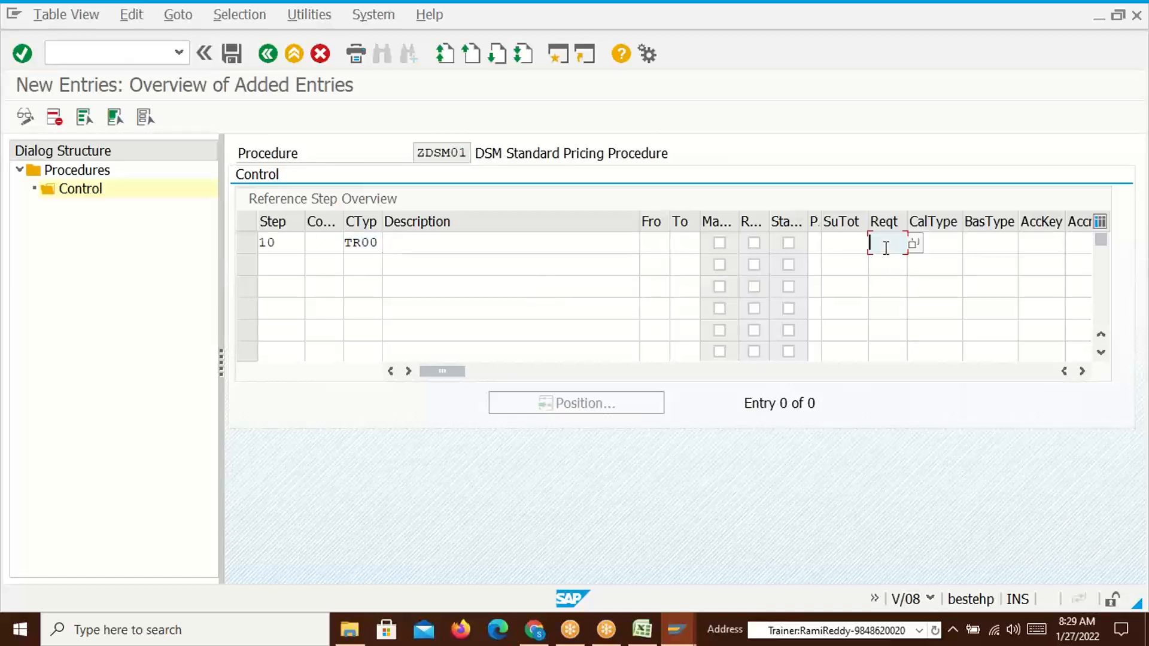
pyautogui.write('2')
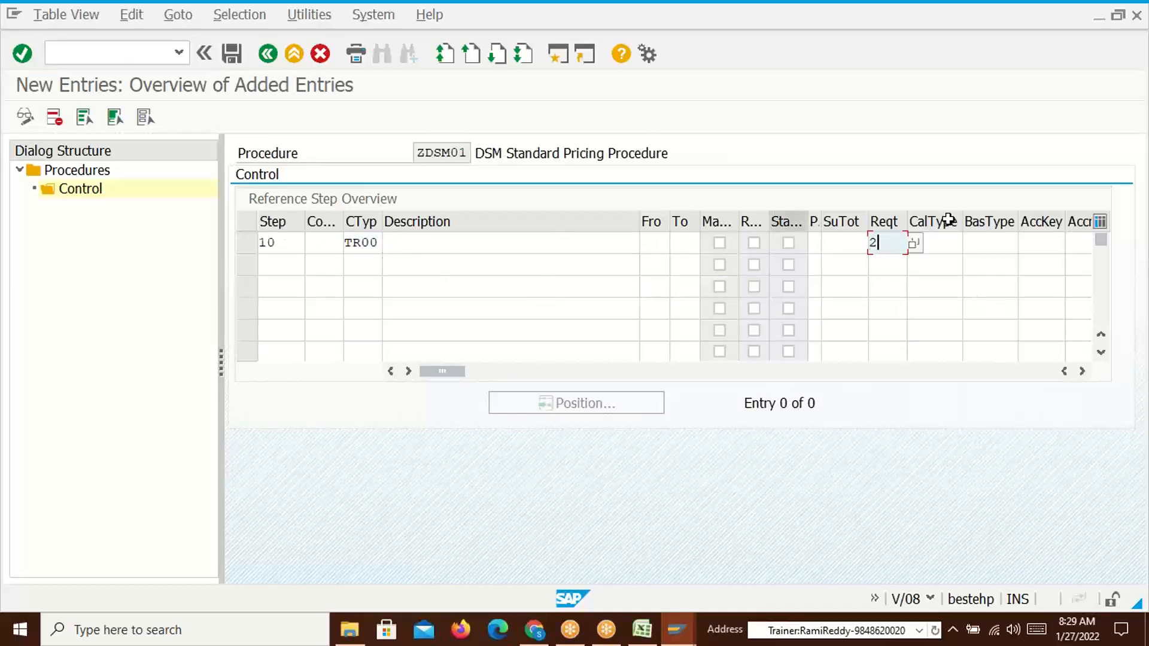
pyautogui.click(1045, 243)
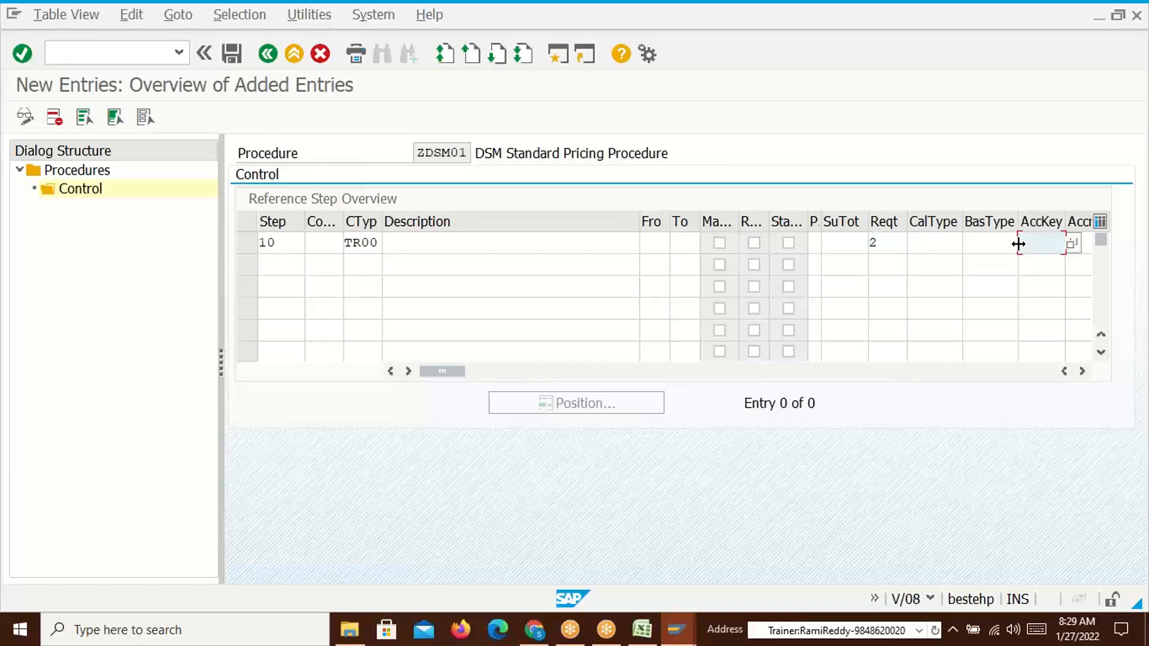
pyautogui.write('ERL')
pyautogui.press('Return')
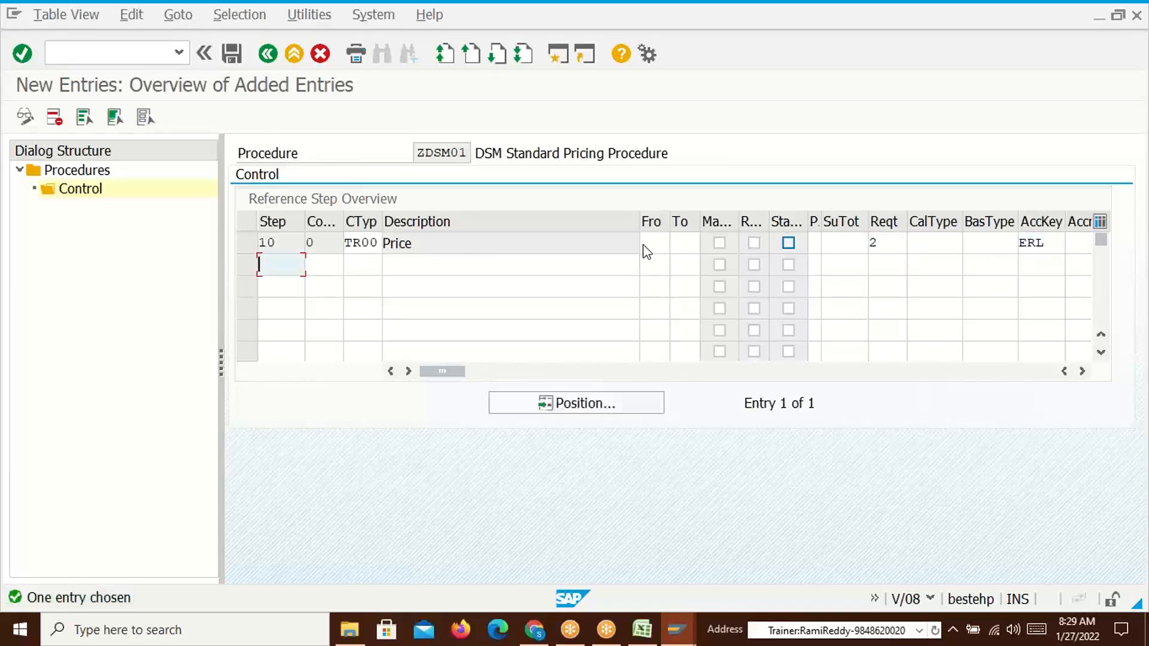
pyautogui.click(231, 54)
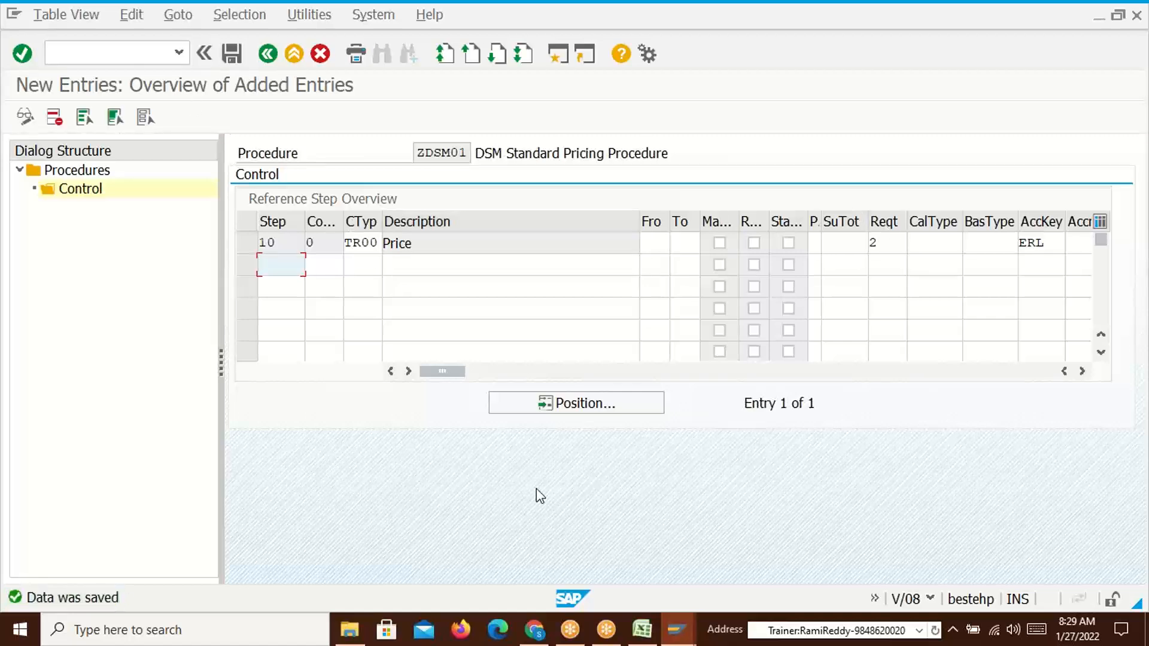
# Copy the procedure name ZDSM01 and enter /novkk for pricing procedure determination
pyautogui.click(419, 153)
pyautogui.moveTo(419, 152); pyautogui.dragTo(469, 152)
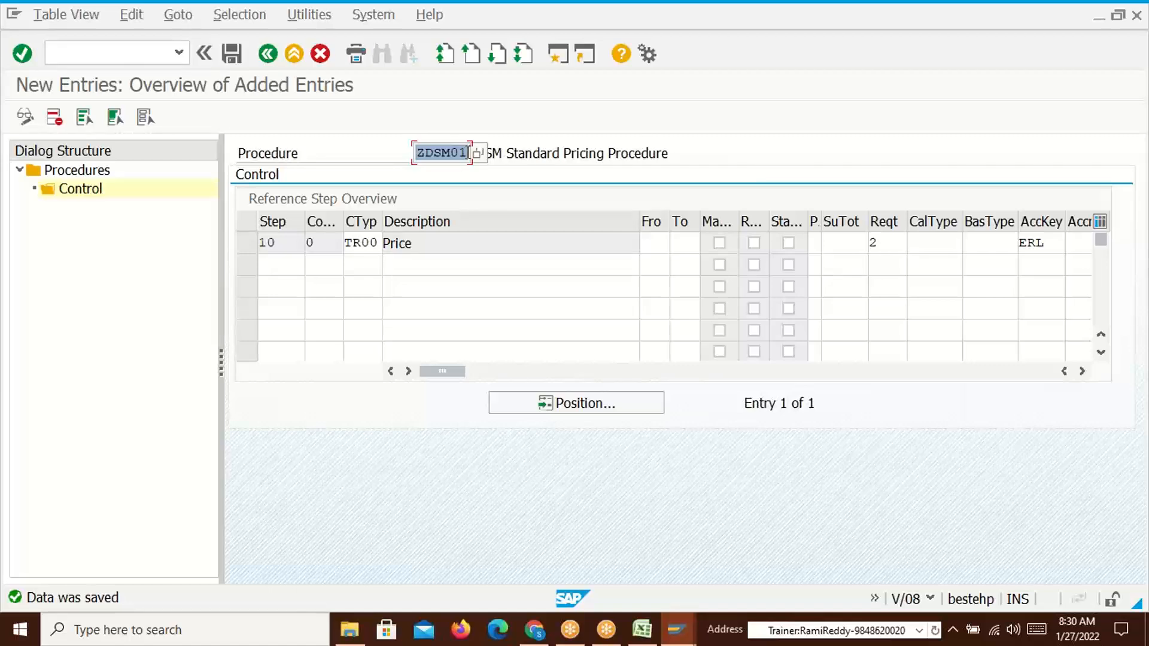
pyautogui.click(95, 57)
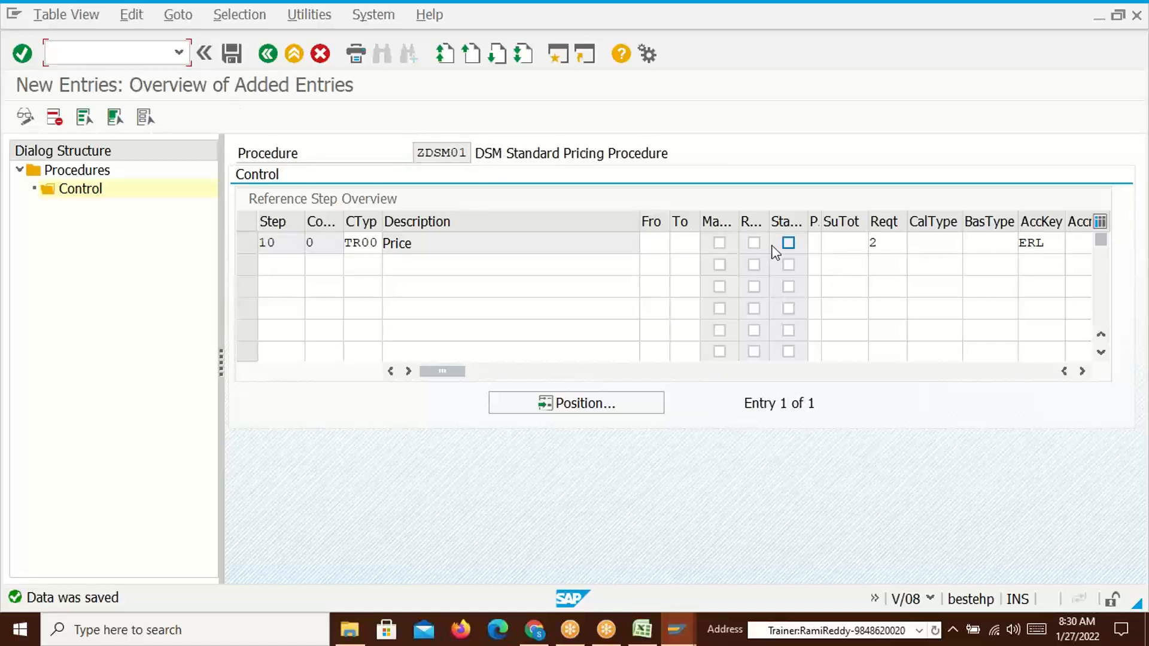
pyautogui.write('/novkk')
# Start new OVKK entries with a first row for sales org D110, channel 50
pyautogui.press('Return')
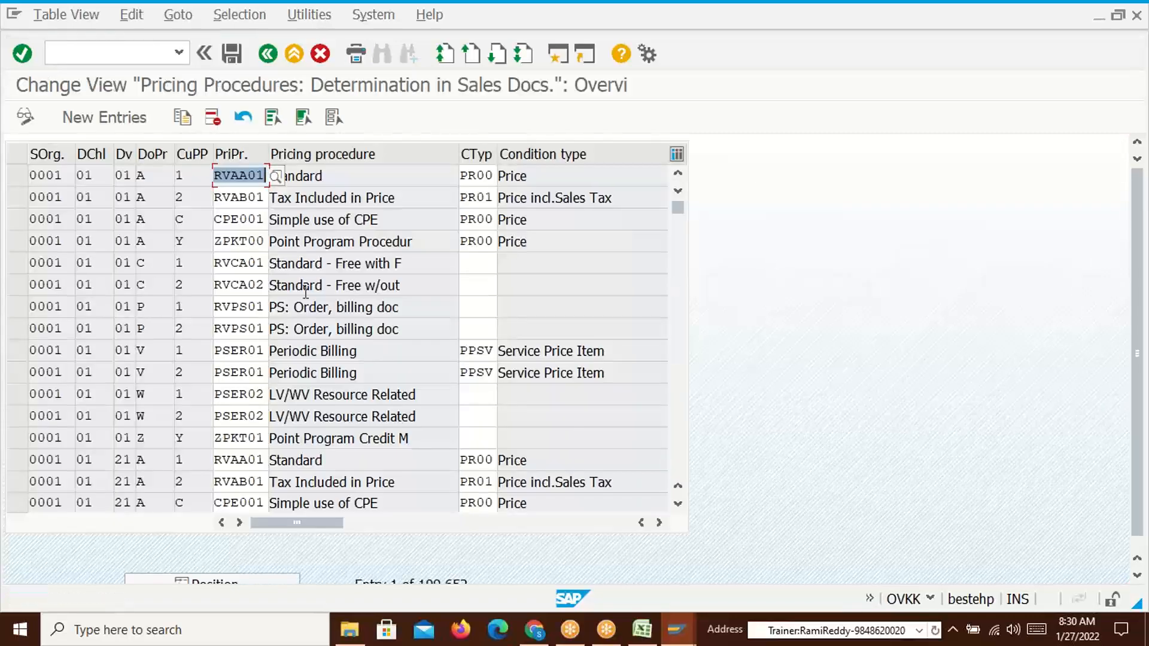
pyautogui.click(99, 117)
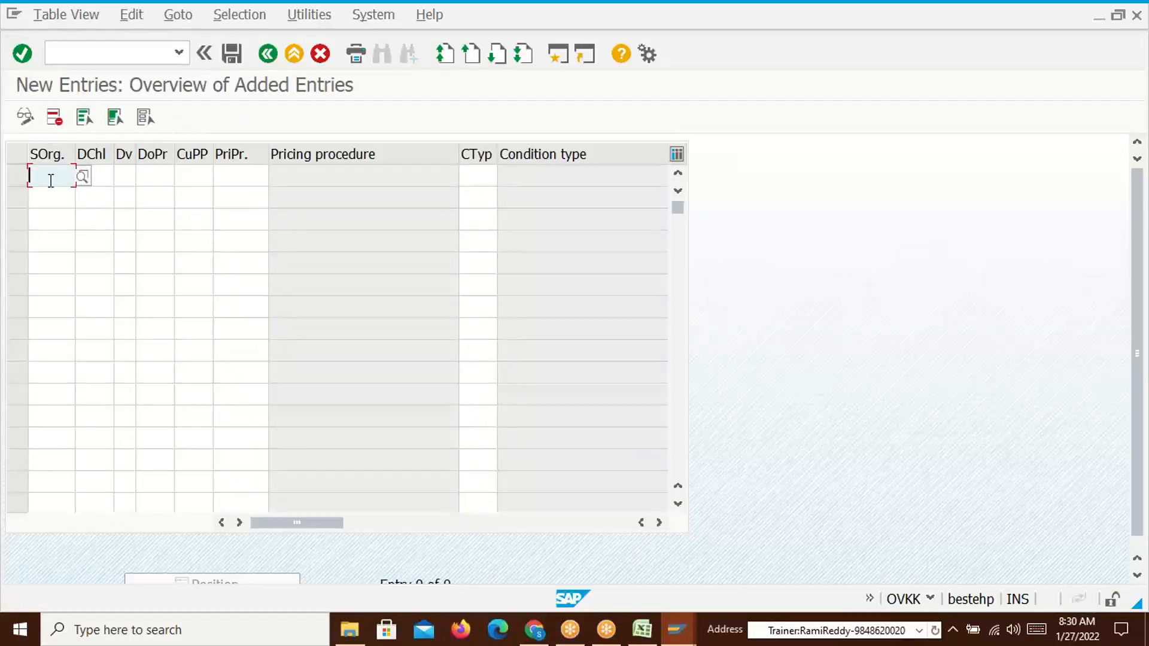
pyautogui.write('D110')
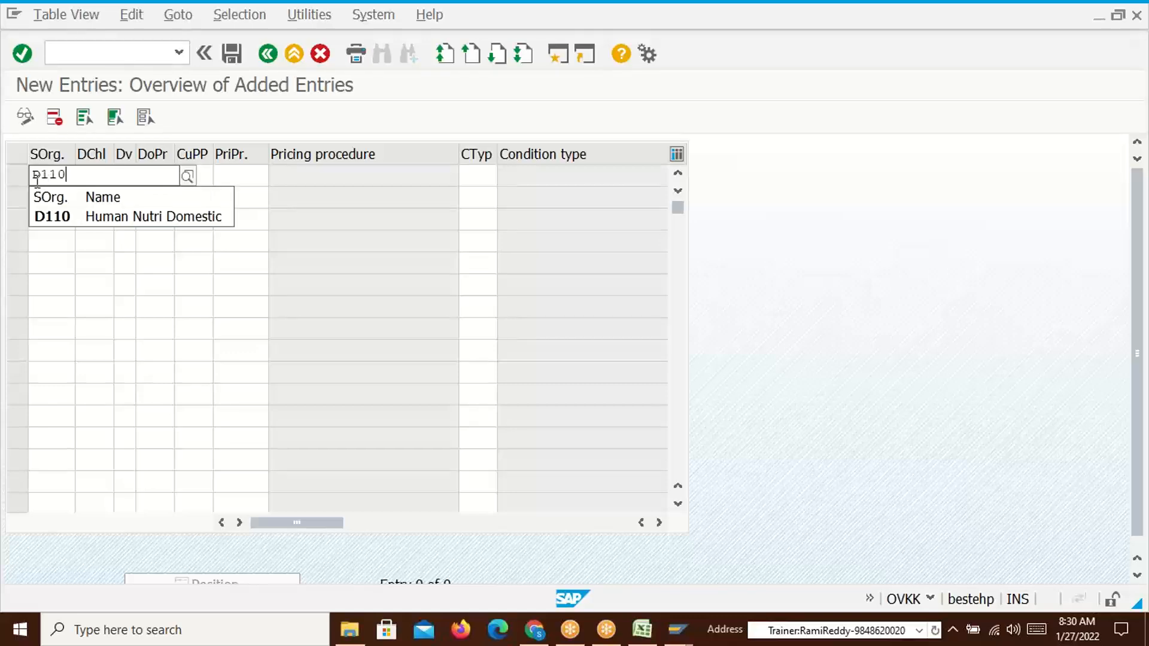
pyautogui.click(60, 216)
pyautogui.click(96, 180)
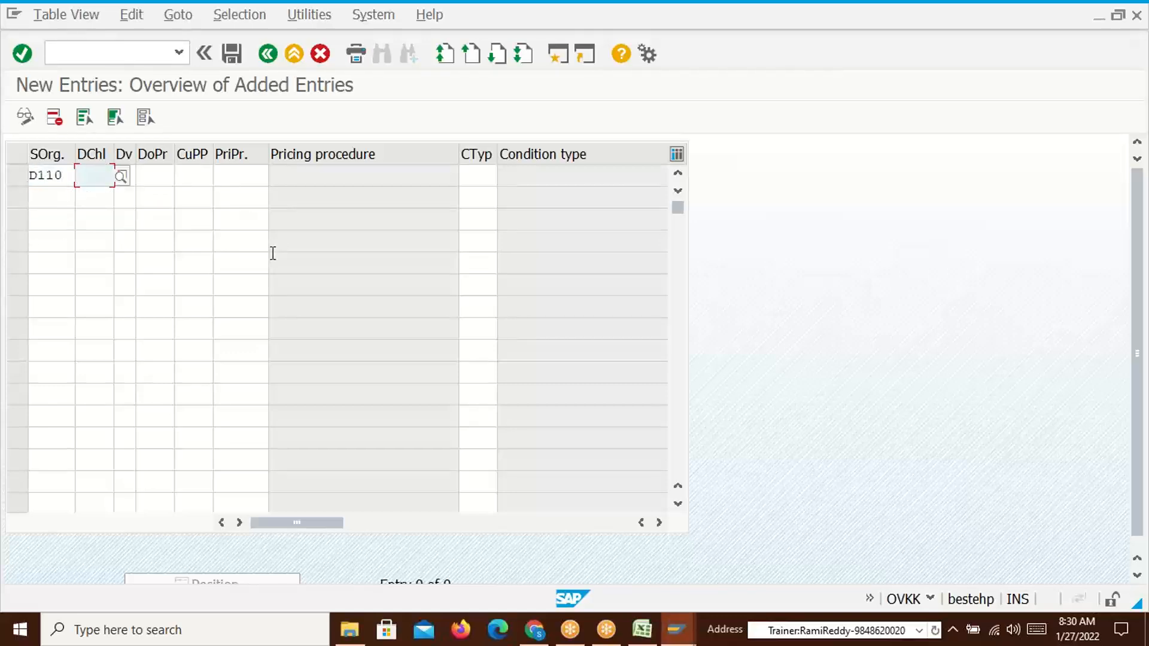
pyautogui.write('50')
pyautogui.click(150, 216)
# Add a second row for sales org D110, distribution channel 51 Dealer
pyautogui.click(46, 200)
pyautogui.write('D110')
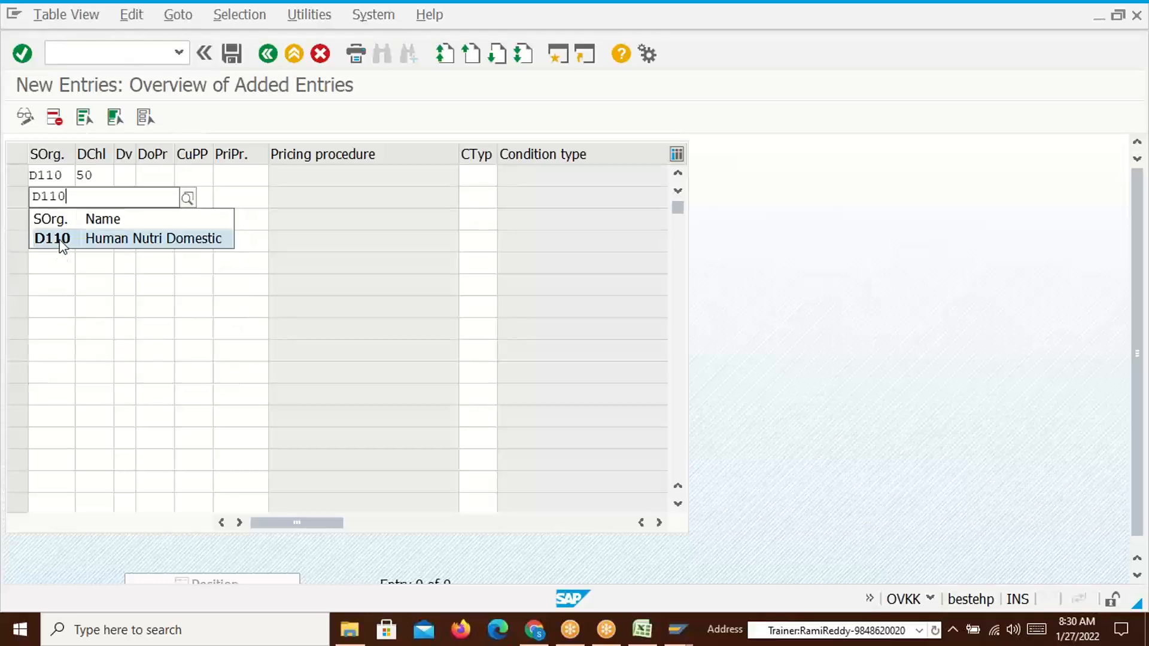
pyautogui.click(60, 242)
pyautogui.click(97, 200)
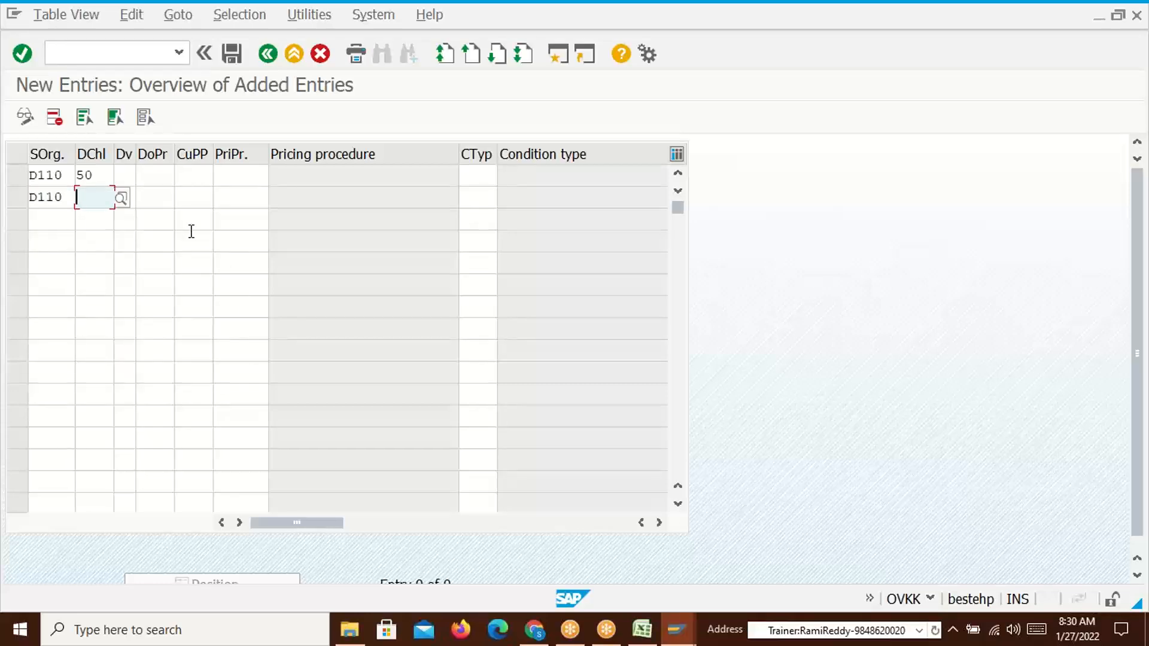
pyautogui.write('51')
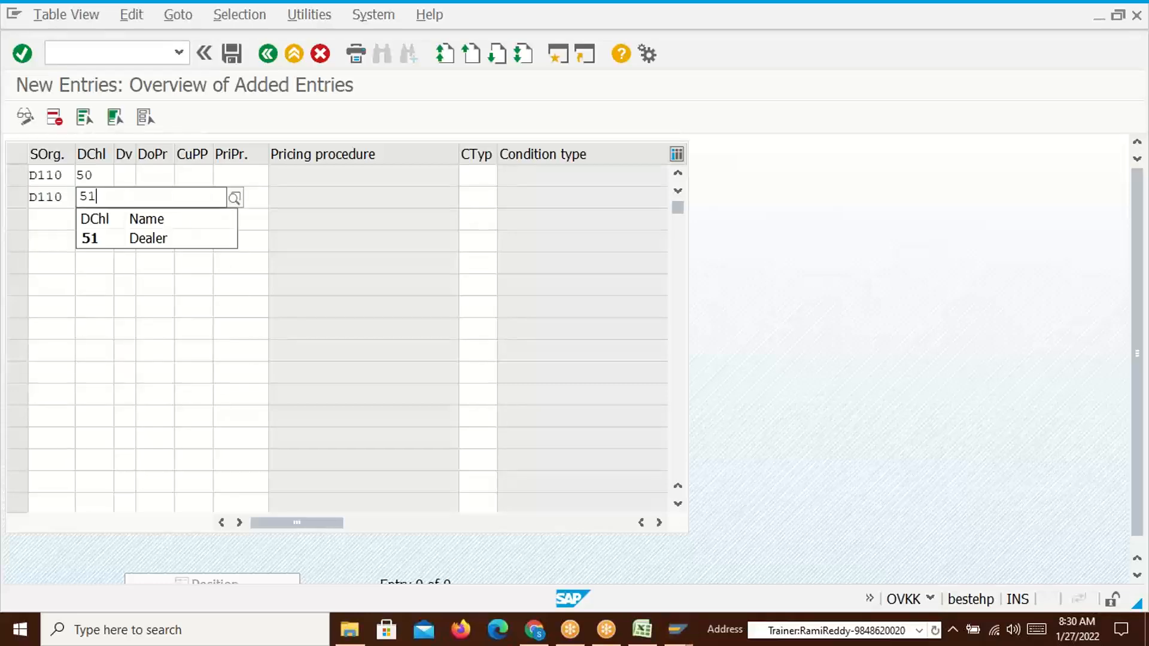
pyautogui.click(116, 238)
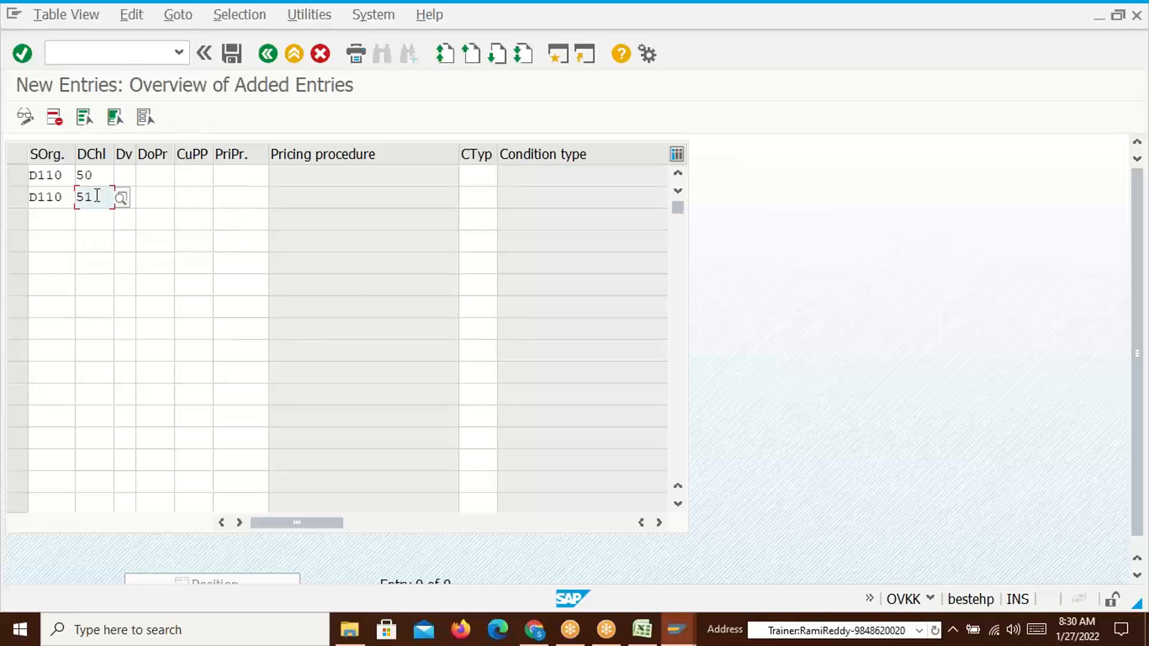
# Set division 51 Carotenoids on both rows
pyautogui.click(126, 176)
pyautogui.write('51')
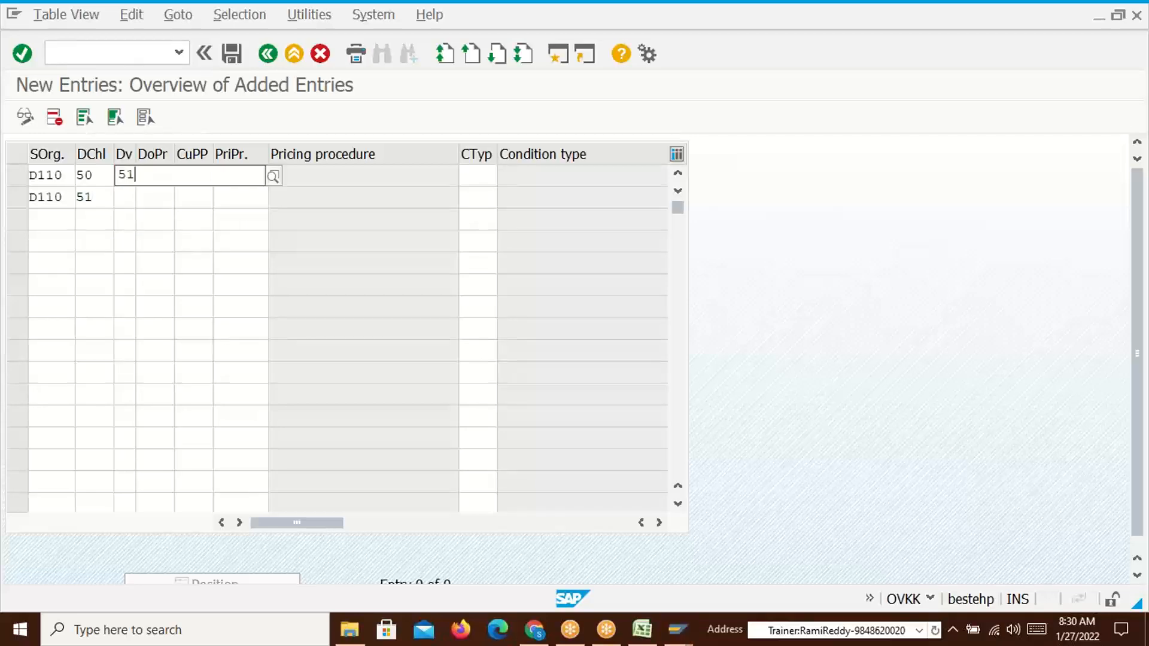
pyautogui.click(134, 217)
pyautogui.click(122, 198)
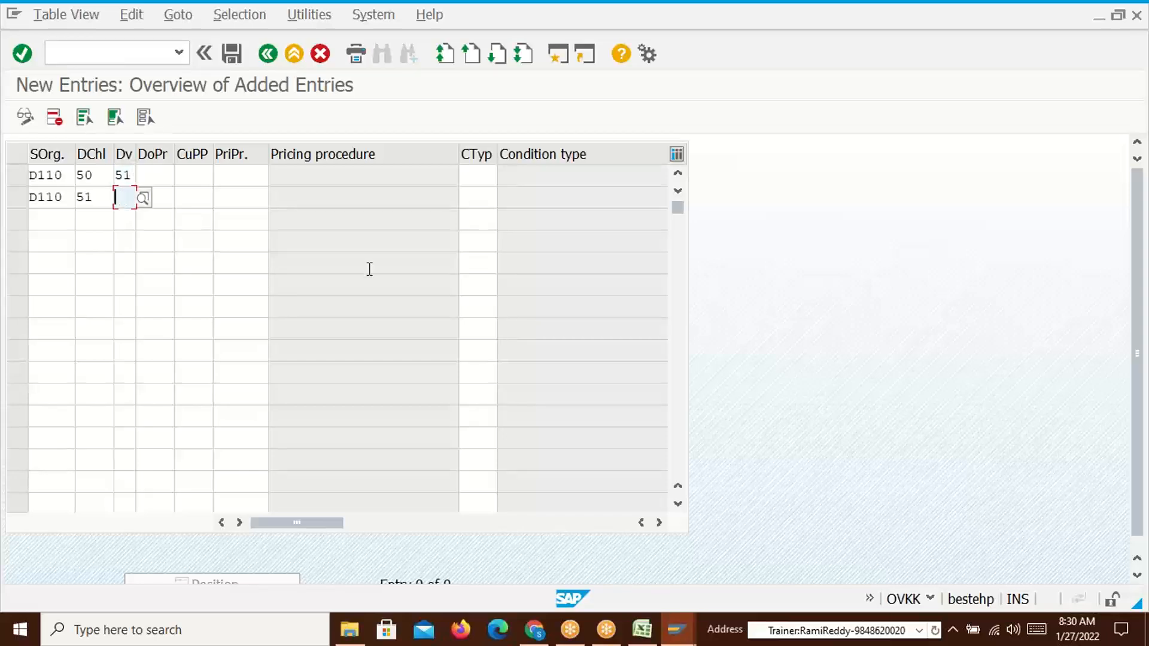
pyautogui.write('51')
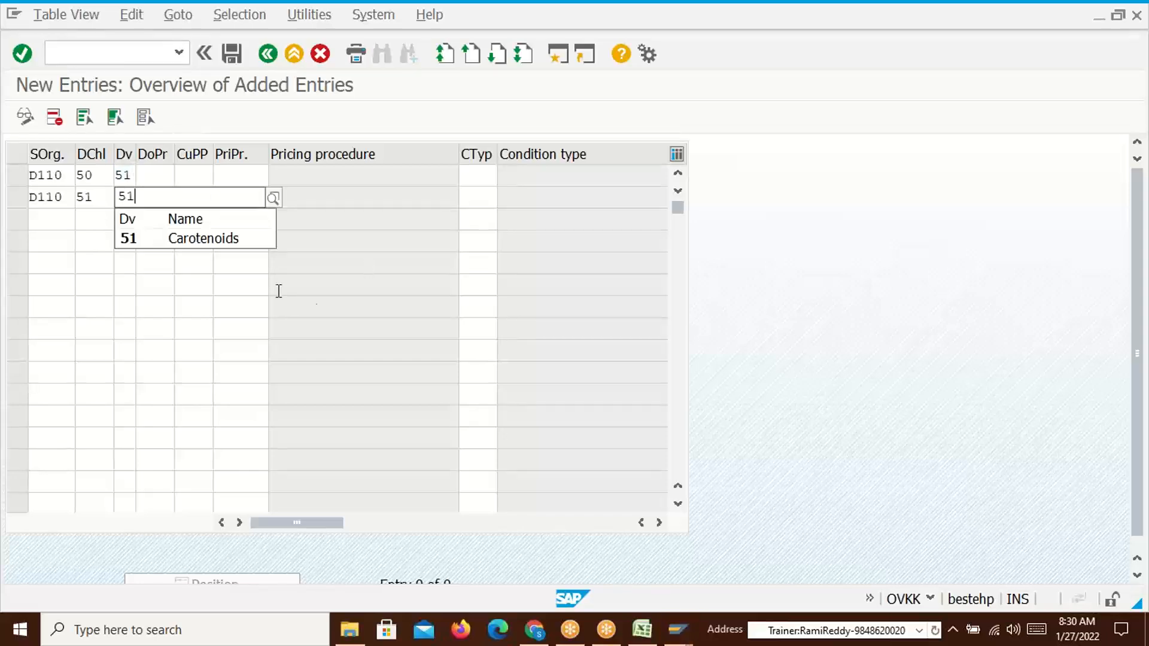
pyautogui.click(135, 240)
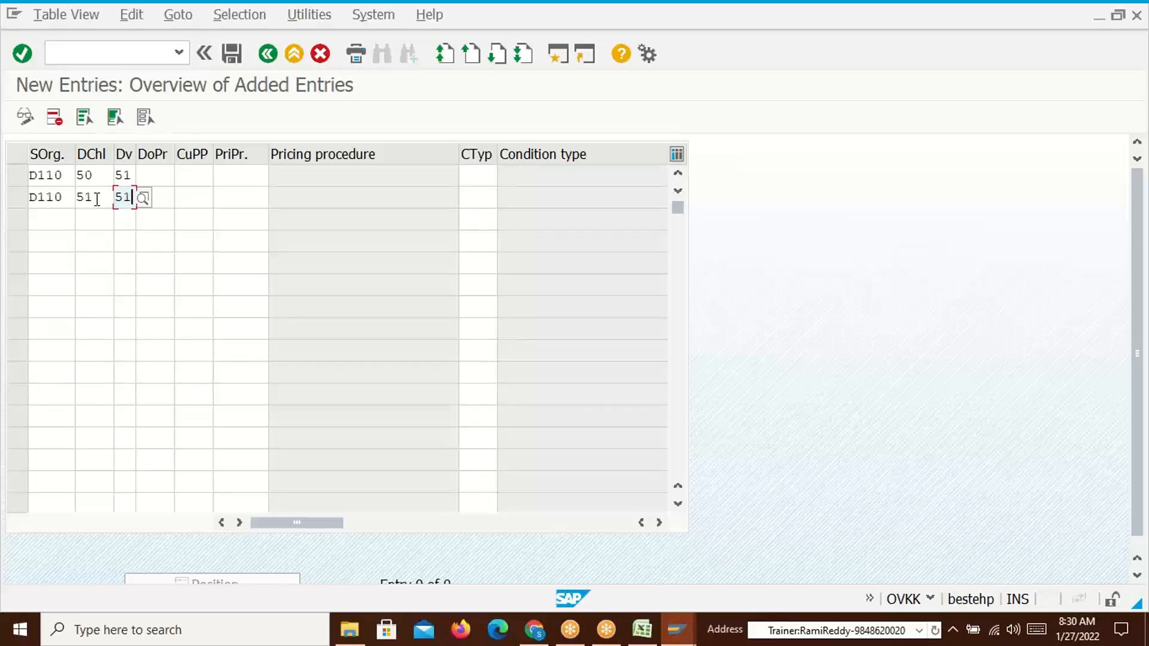
# Fill in document pricing procedure A and customer pricing procedure 1 for the rows
pyautogui.click(239, 175)
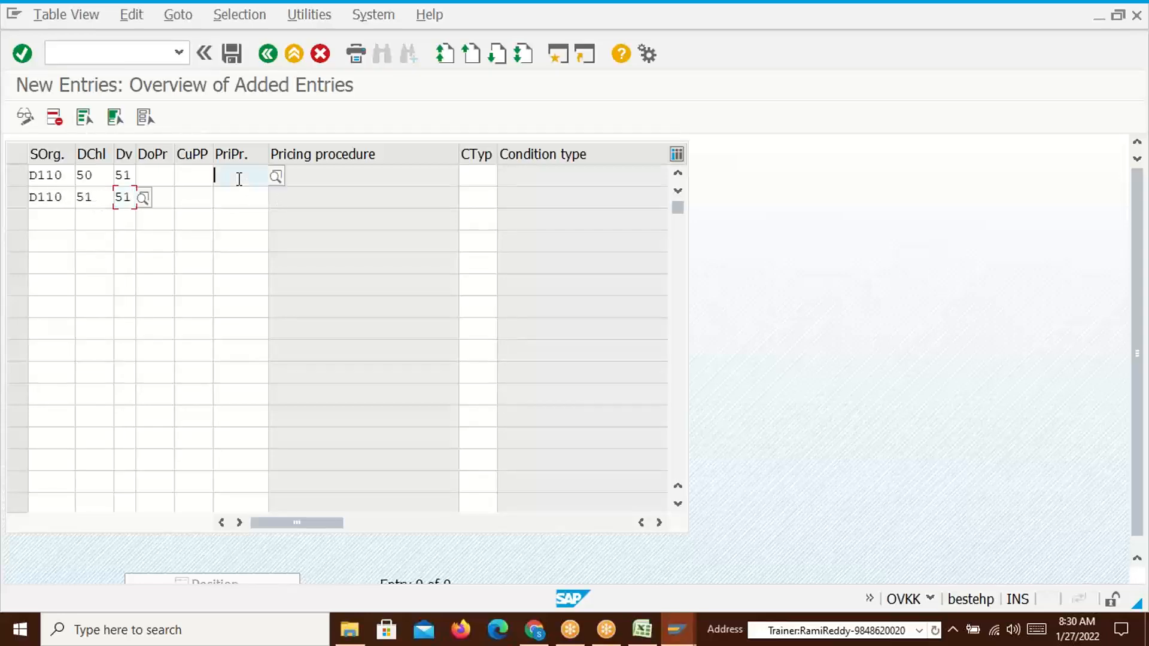
pyautogui.click(156, 174)
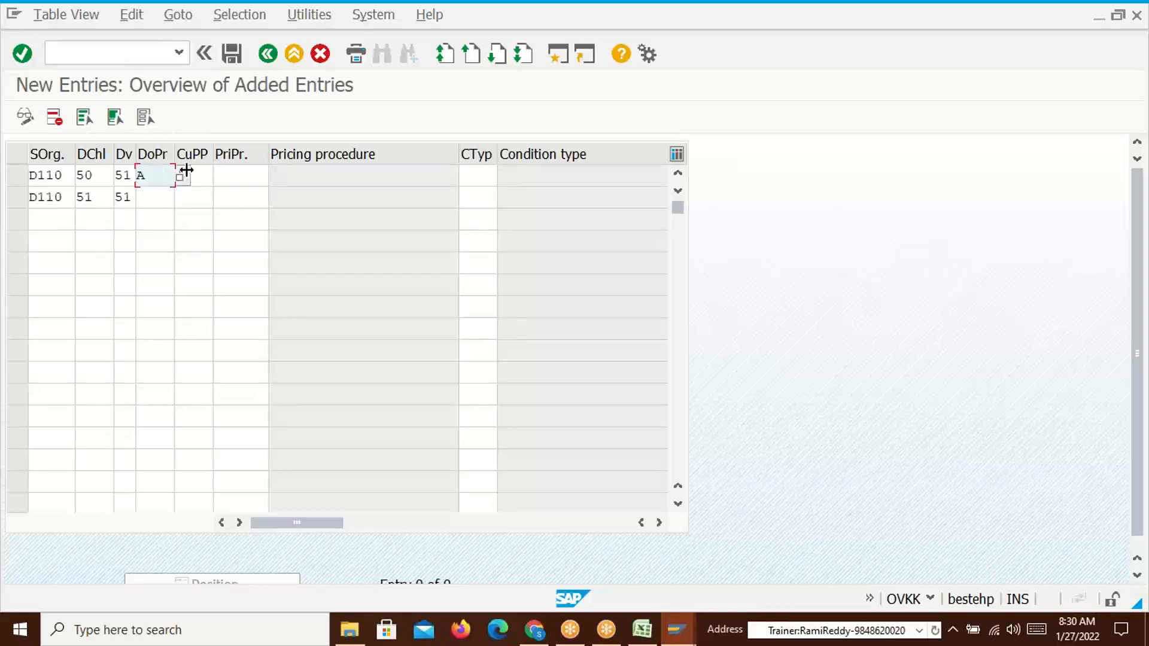
pyautogui.click(160, 198)
pyautogui.write('A')
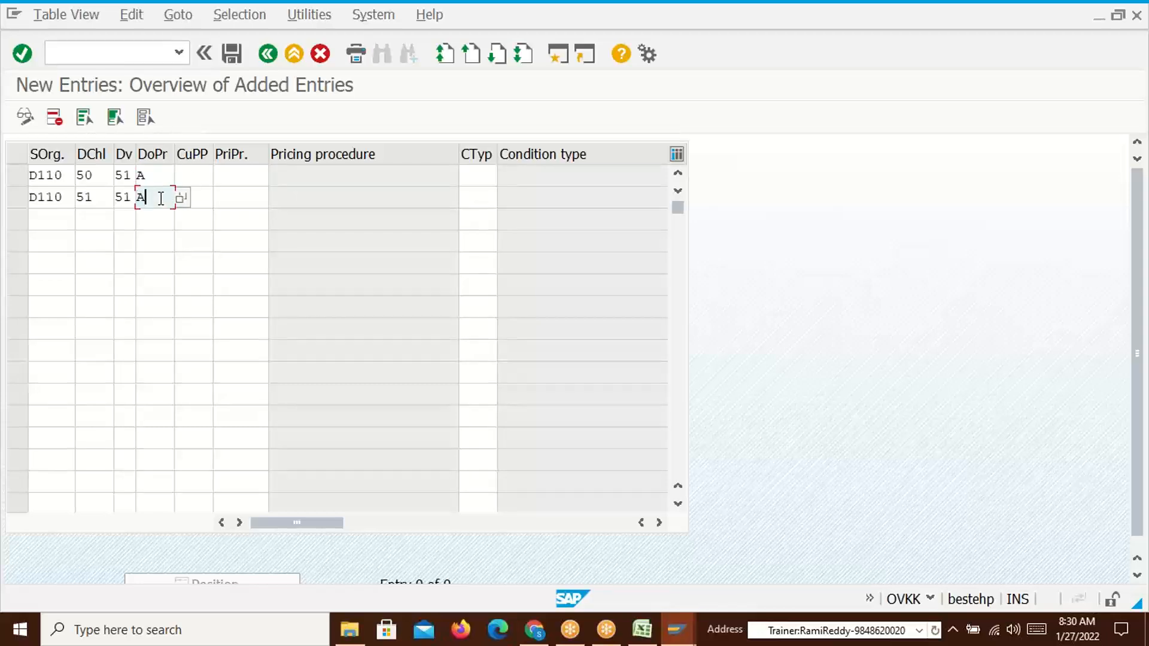
pyautogui.click(192, 176)
pyautogui.write('1')
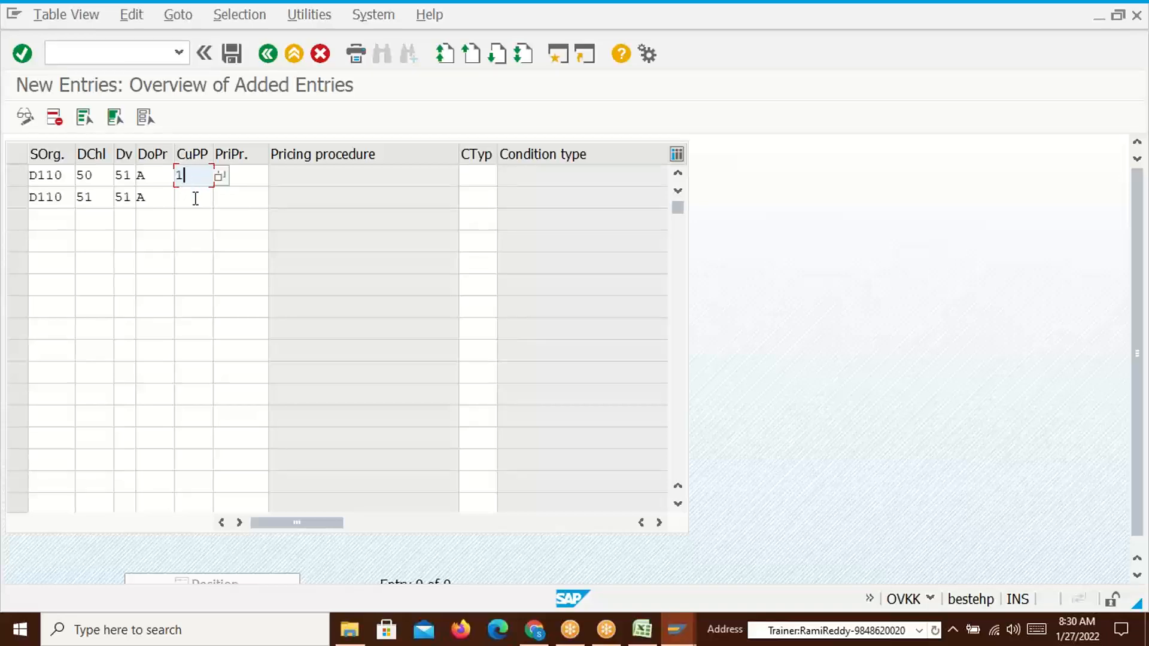
pyautogui.click(194, 197)
pyautogui.write('1')
# Assign pricing procedure ZDSM01 to both rows
pyautogui.click(243, 178)
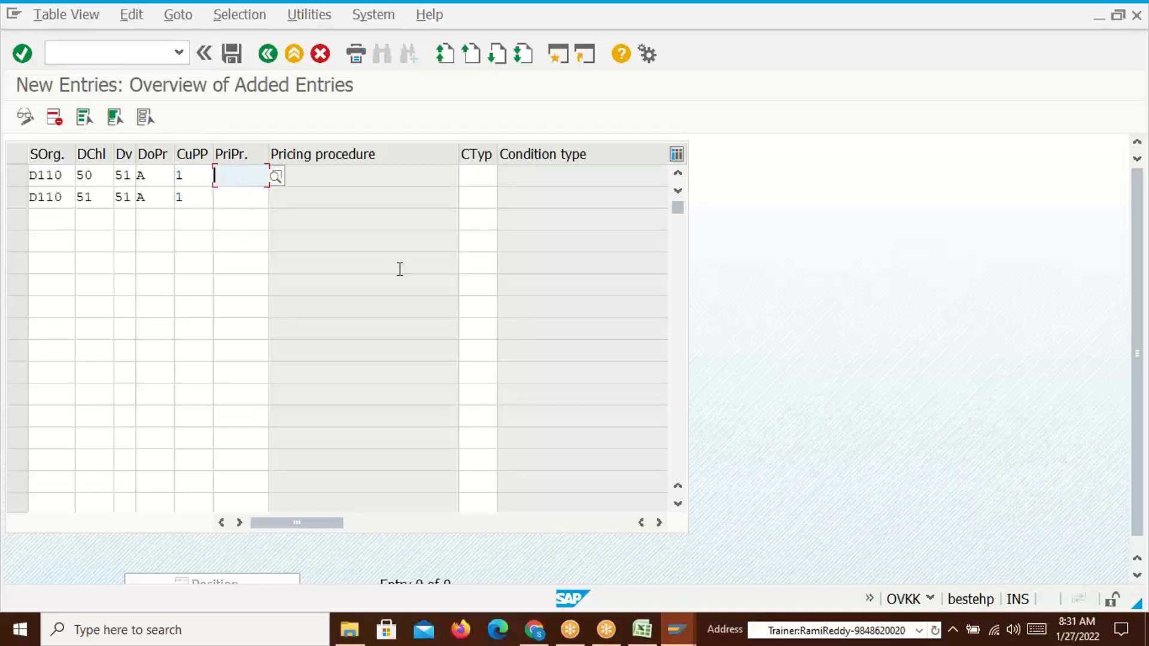
pyautogui.write('ZDSM01')
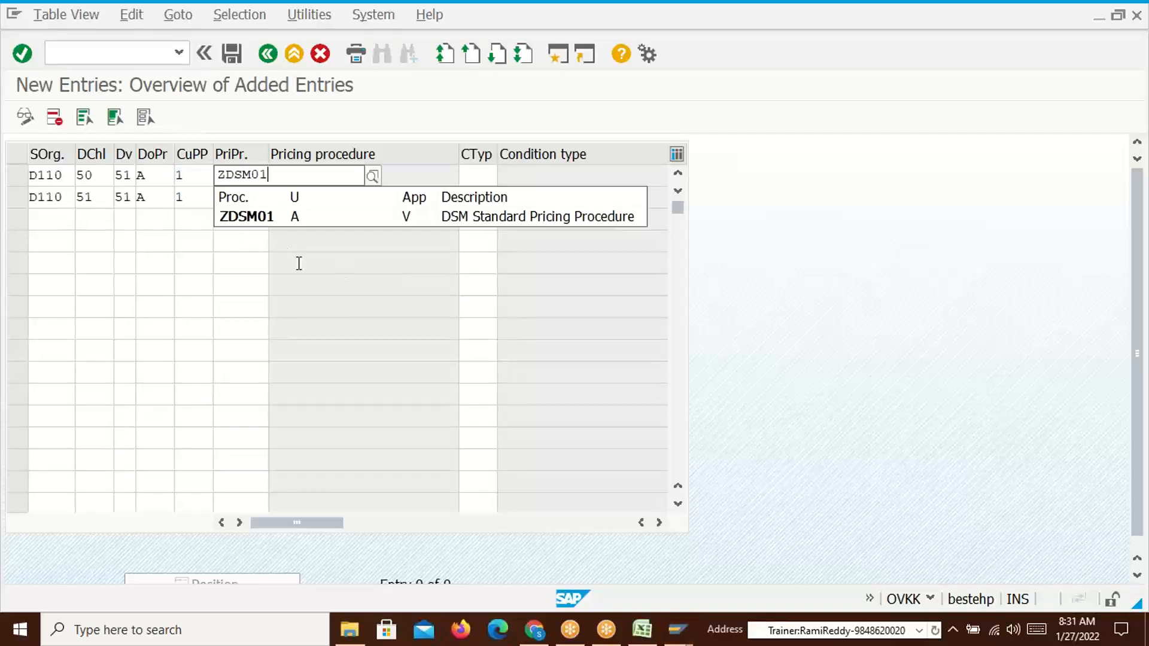
pyautogui.click(253, 224)
pyautogui.moveTo(266, 180); pyautogui.dragTo(217, 180)
pyautogui.hotkey('ctrl', 'c')
pyautogui.click(229, 199)
pyautogui.hotkey('ctrl', 'v')
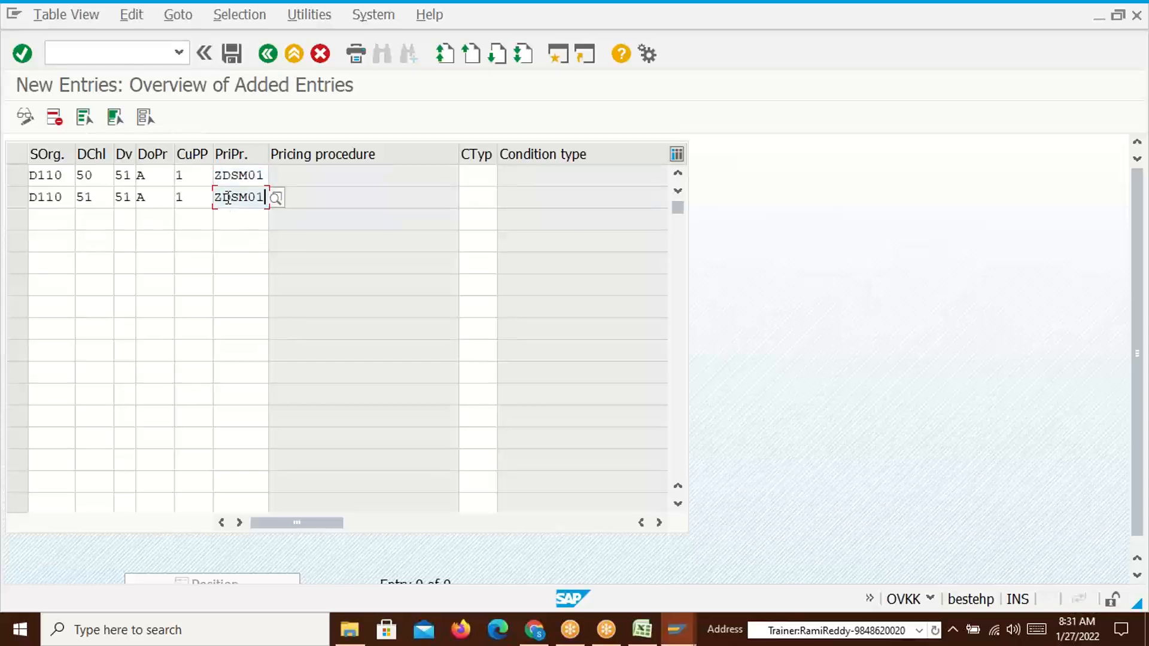
# Set condition type TR00 on both rows and submit the entries
pyautogui.click(490, 183)
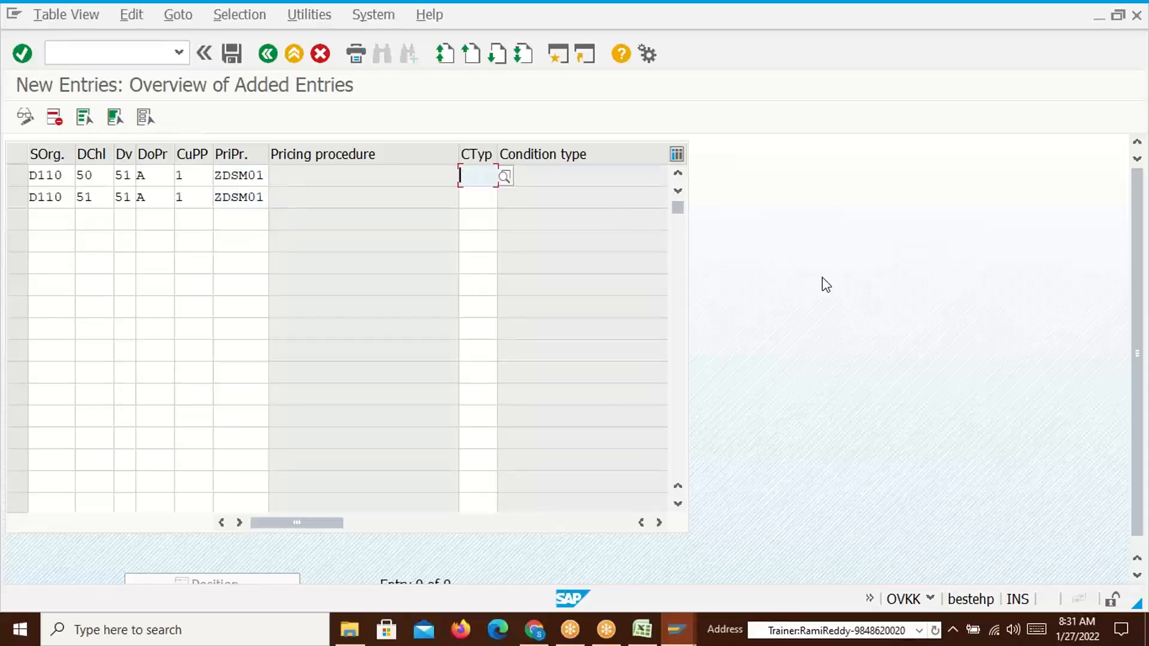
pyautogui.write('TR00')
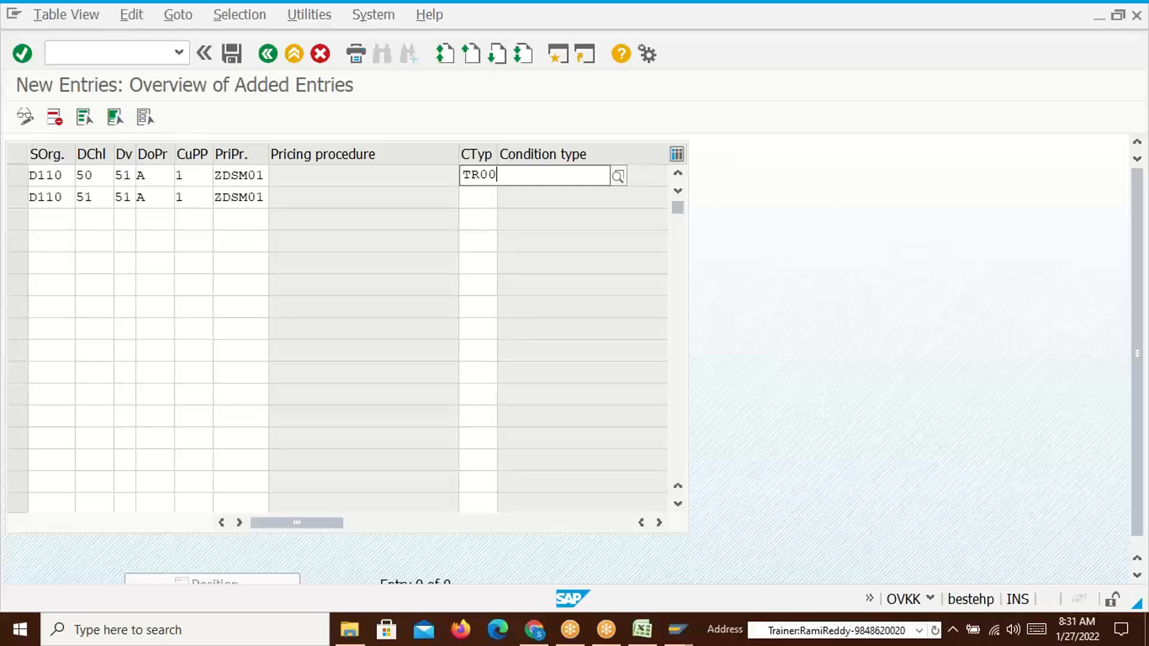
pyautogui.click(484, 195)
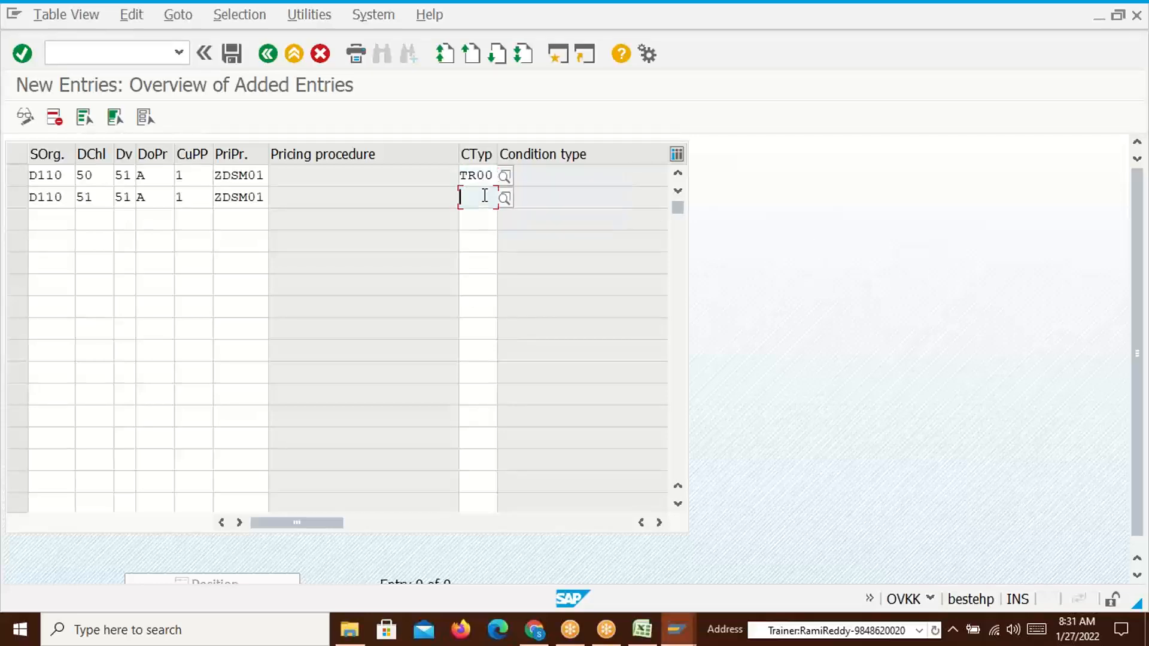
pyautogui.write('Tr00')
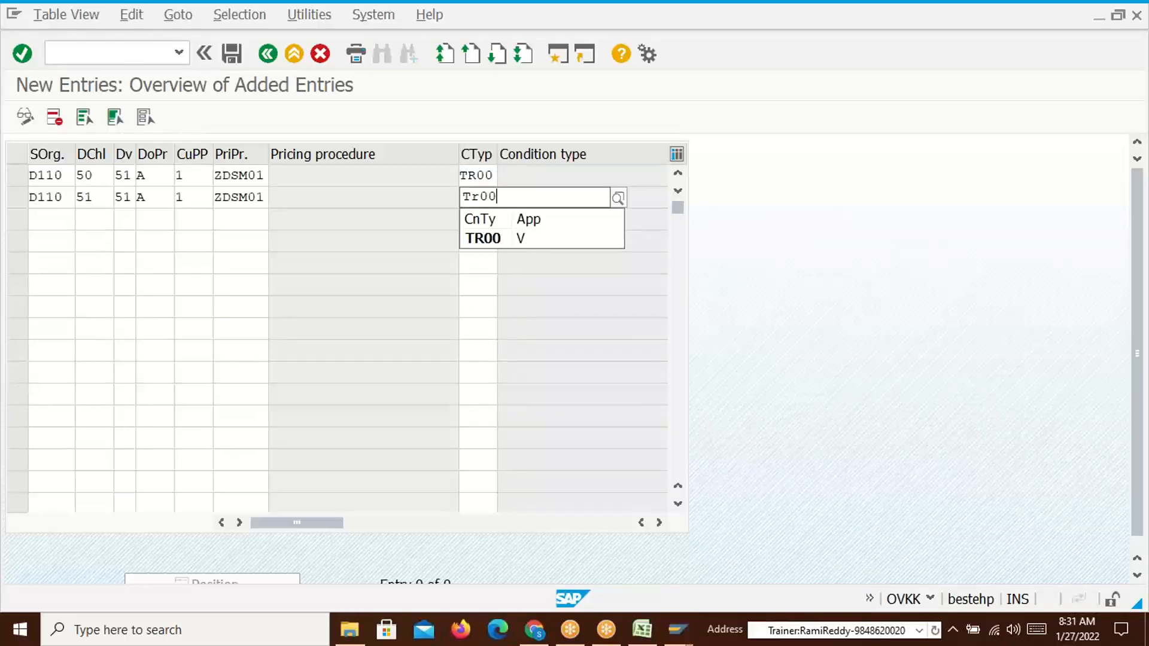
pyautogui.press('Return')
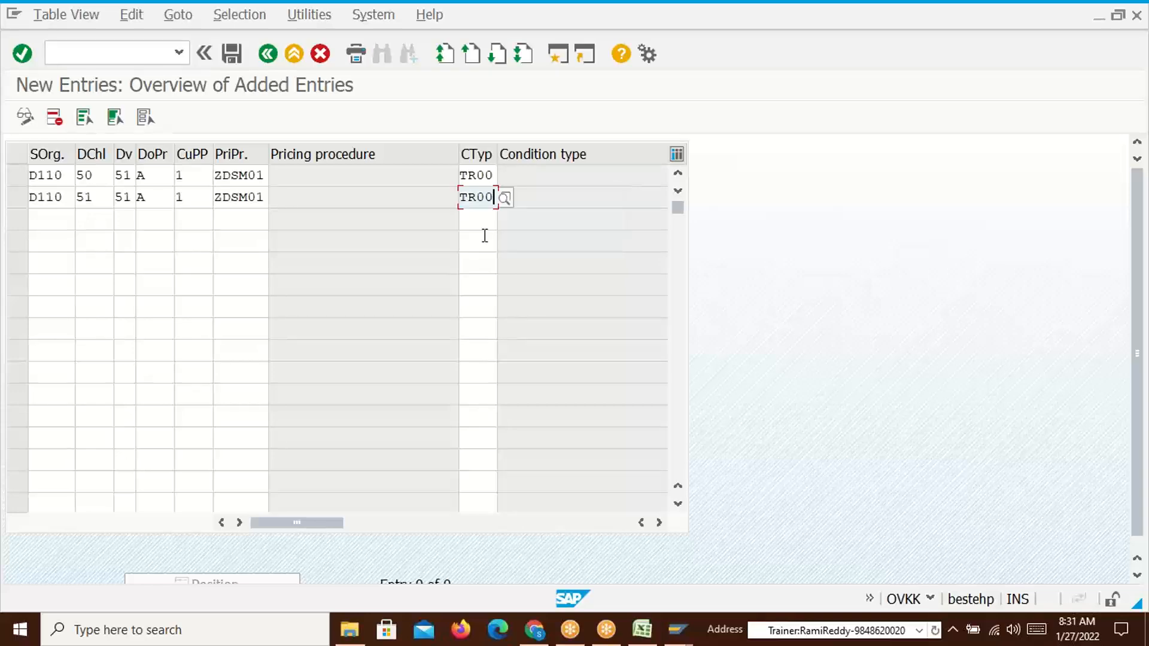
pyautogui.press('Return')
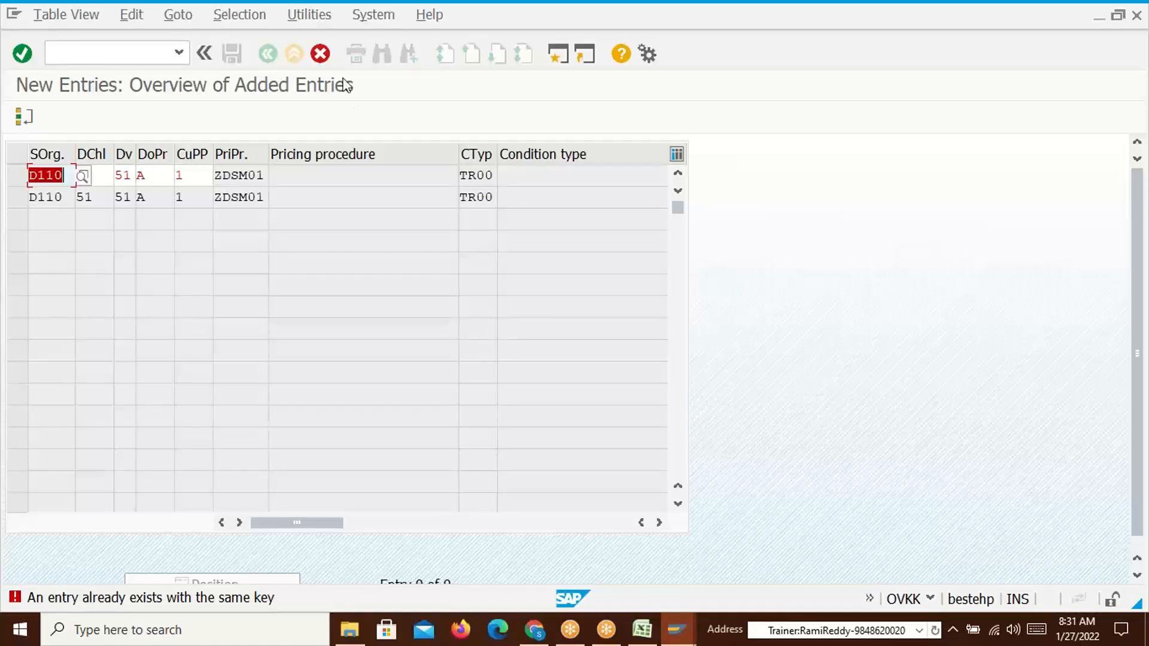
# Discard the unsaved new determination entries and return to the overview
pyautogui.click(321, 54)
pyautogui.click(305, 360)
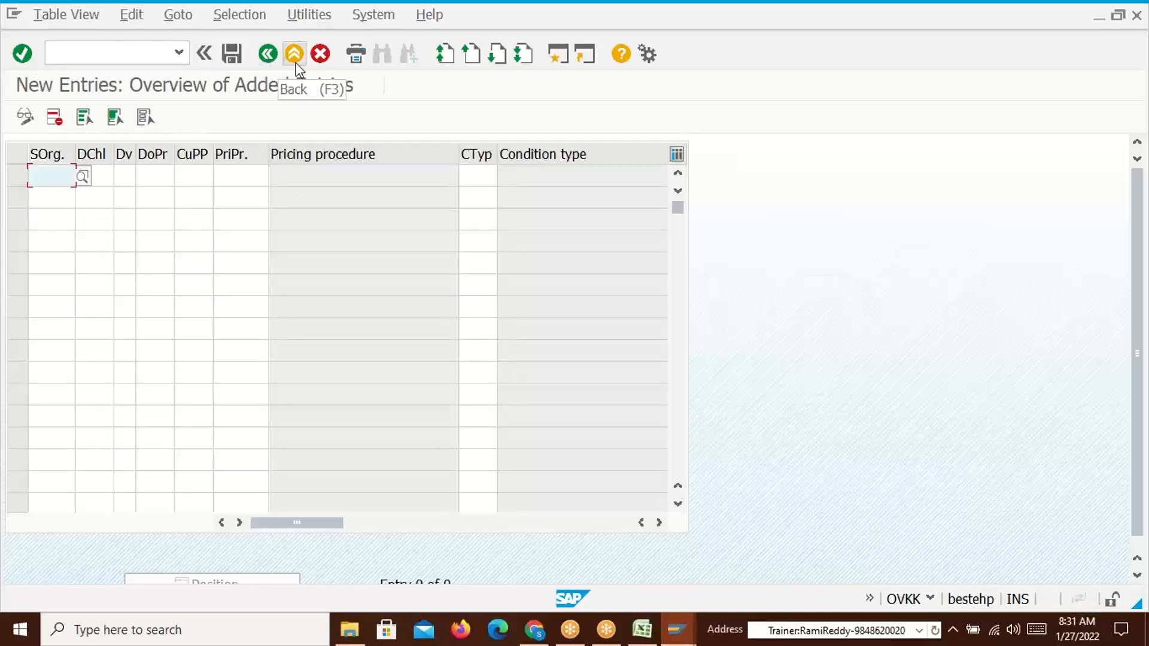
pyautogui.click(267, 55)
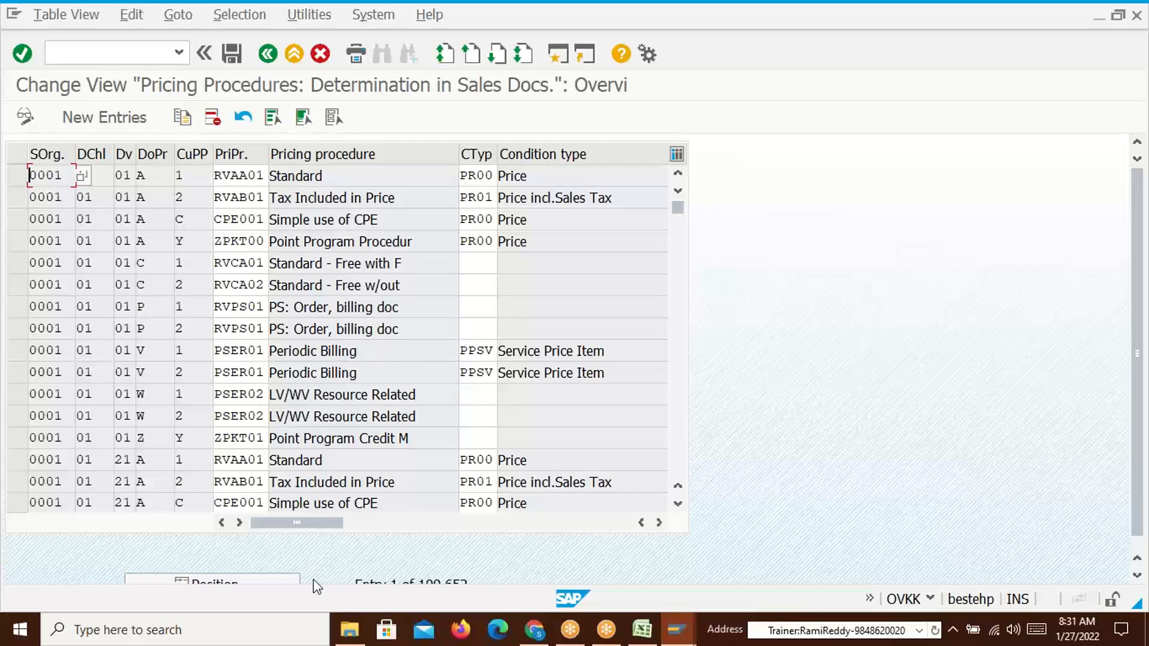
# Position the table on sales org D110, distribution channel 50, division 51
pyautogui.click(236, 580)
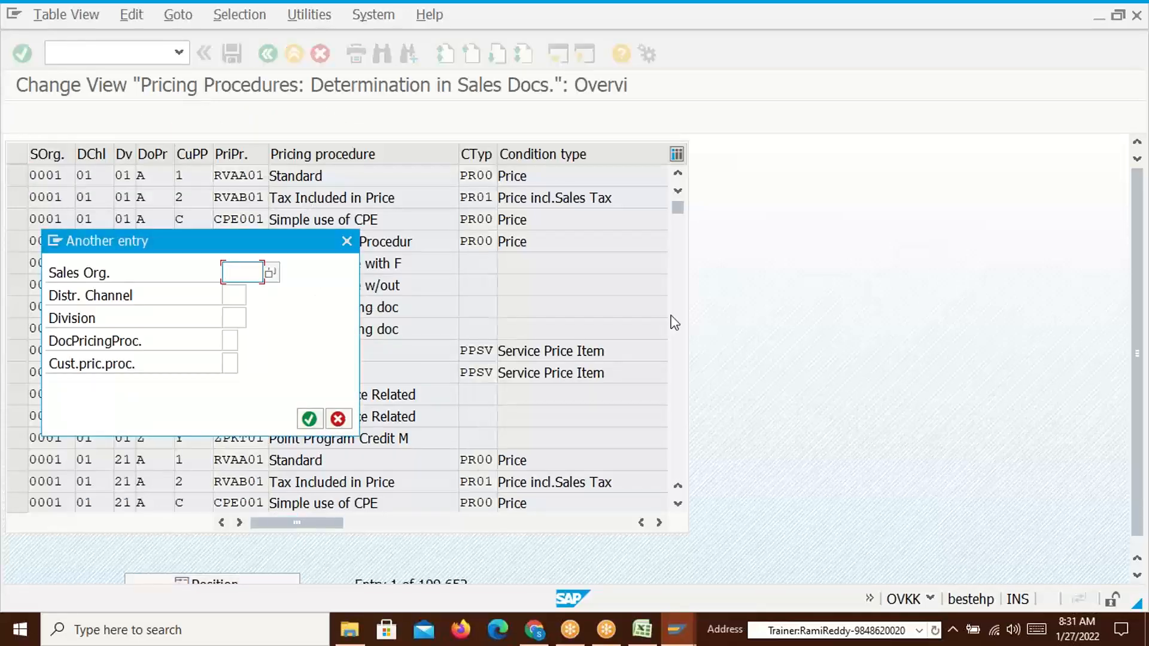
pyautogui.write('D110')
pyautogui.click(234, 295)
pyautogui.write('D1')
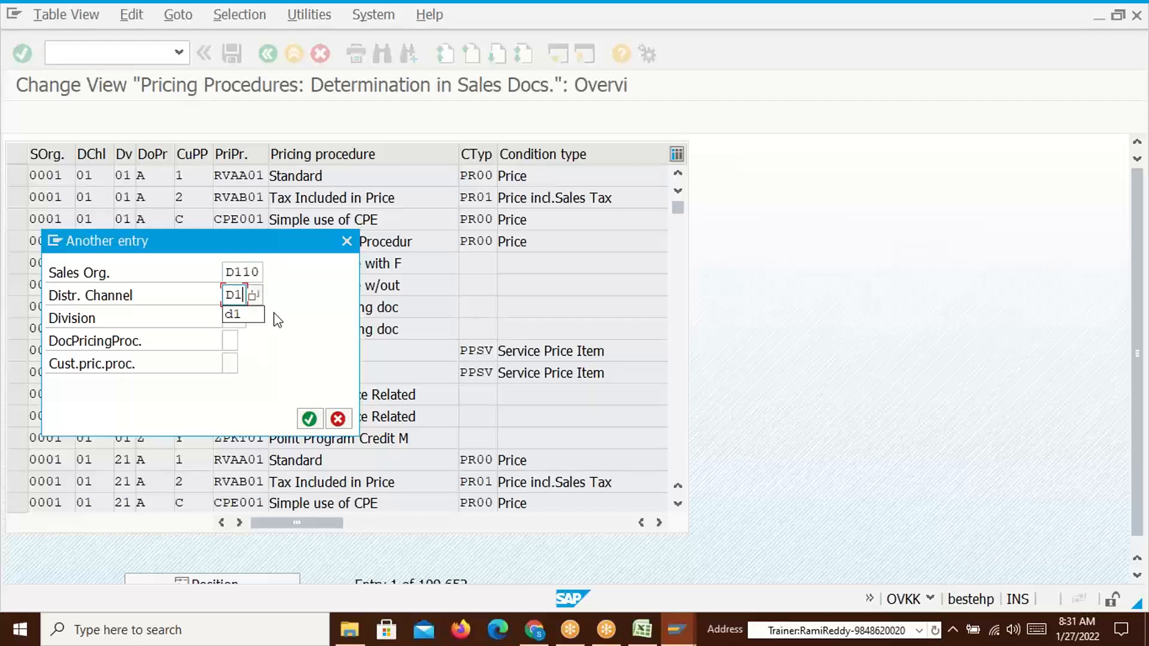
pyautogui.press('Tab')
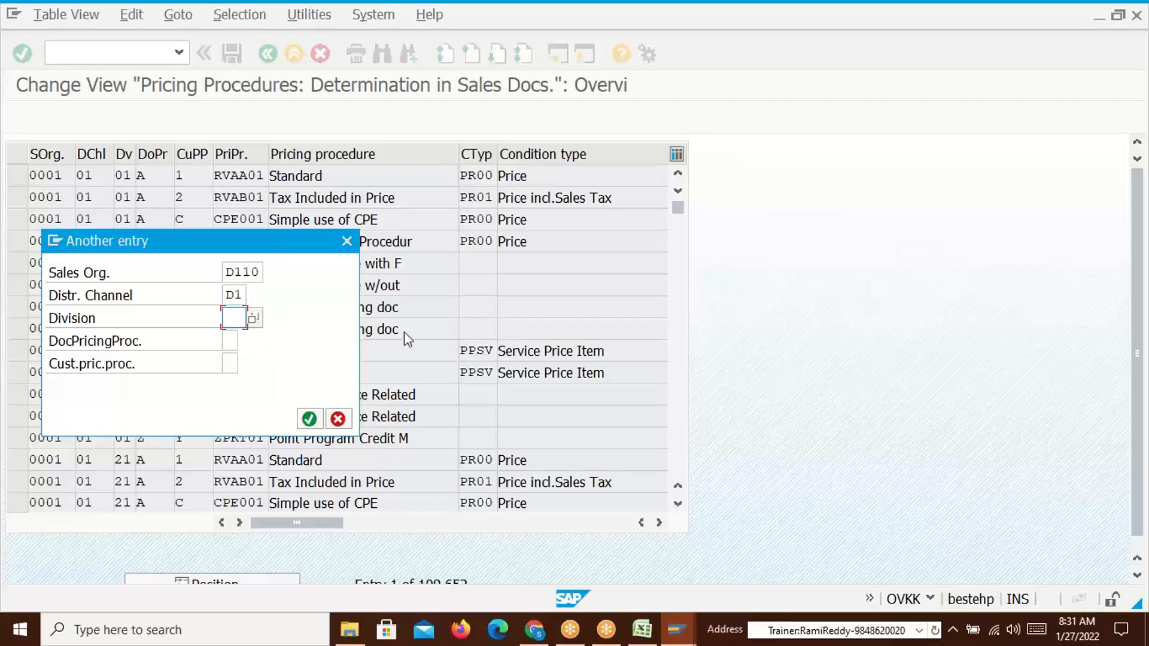
pyautogui.click(229, 297)
pyautogui.press('Delete')
pyautogui.press('Delete')
pyautogui.write('50')
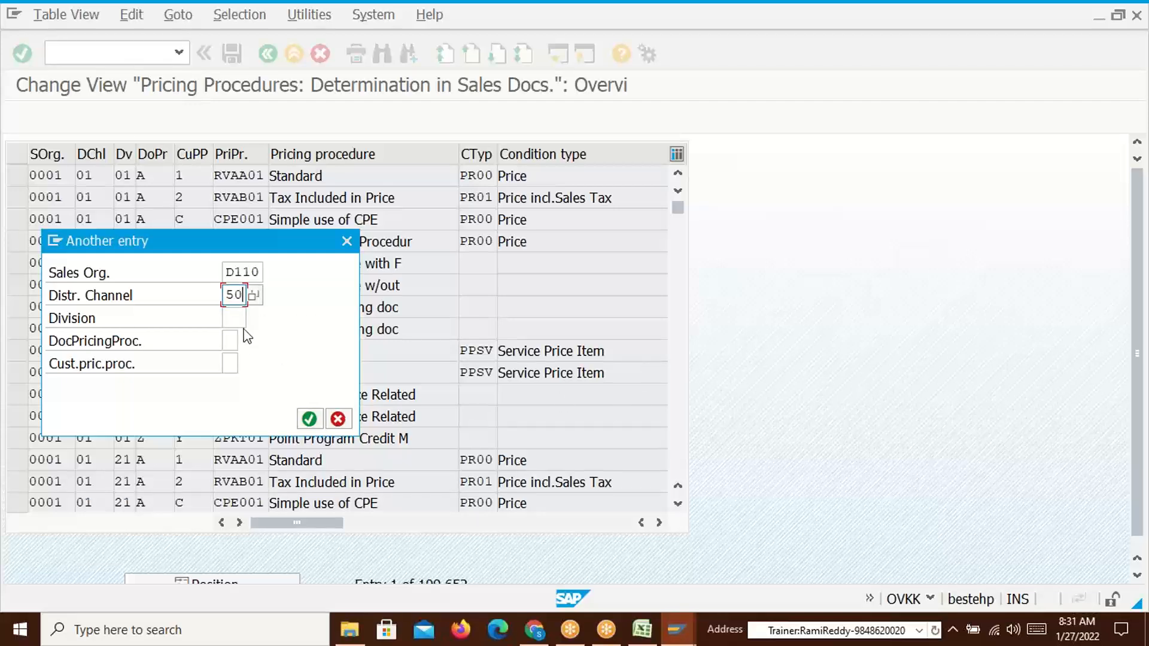
pyautogui.press('Tab')
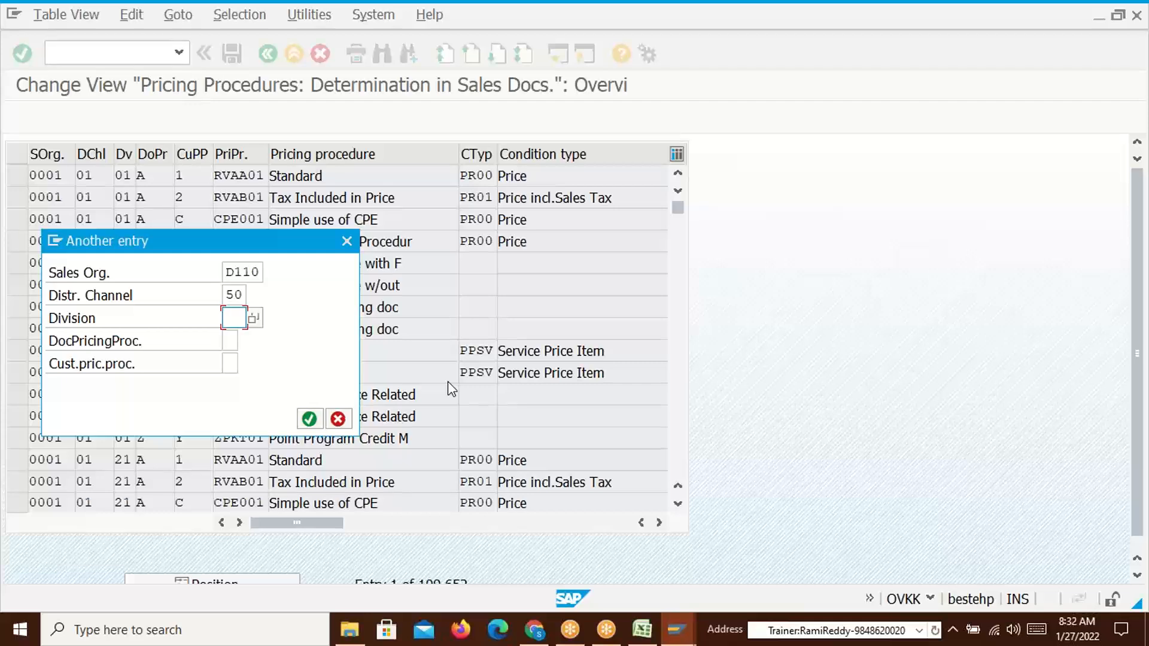
pyautogui.write('1')
pyautogui.press('BackSpace')
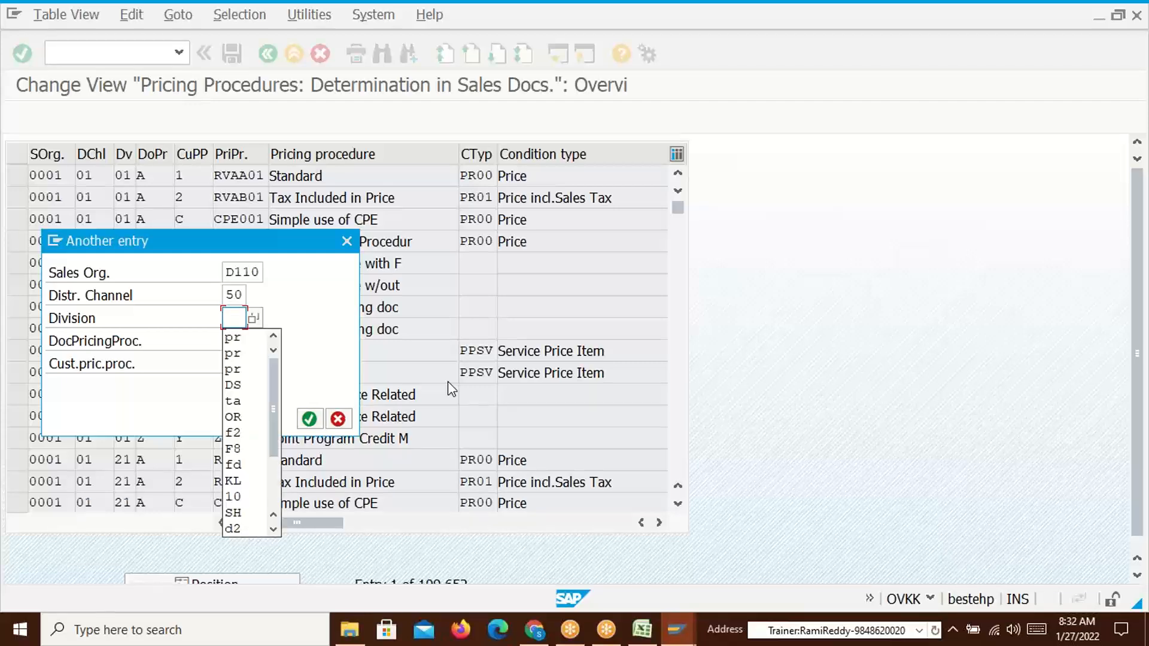
pyautogui.write('52')
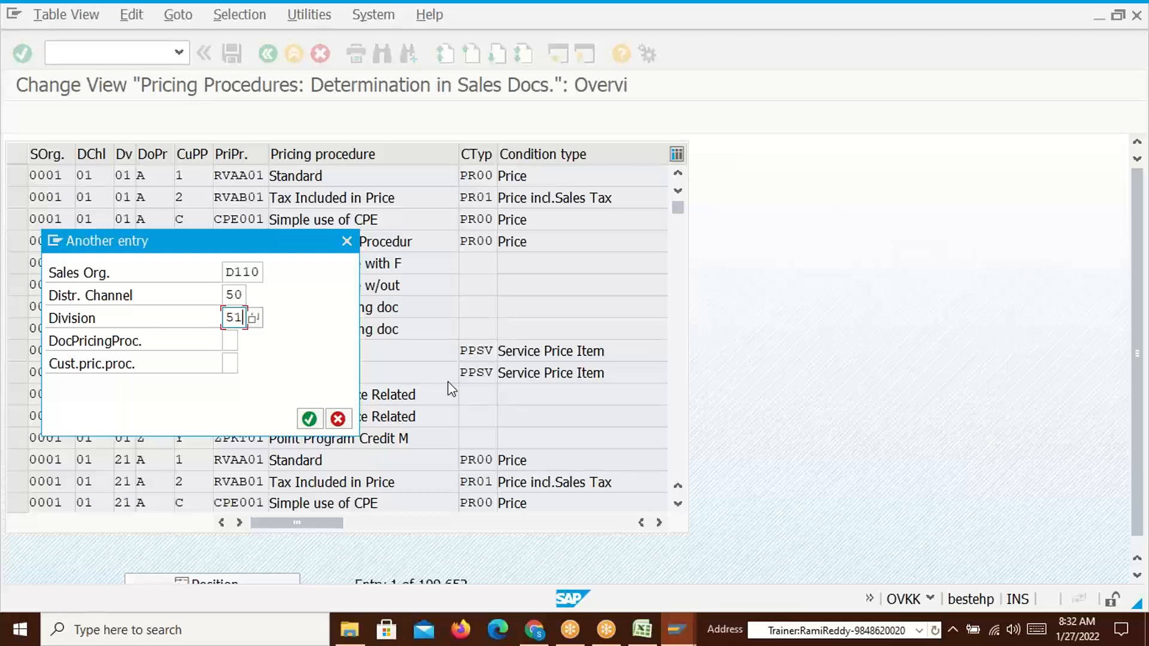
pyautogui.click(231, 343)
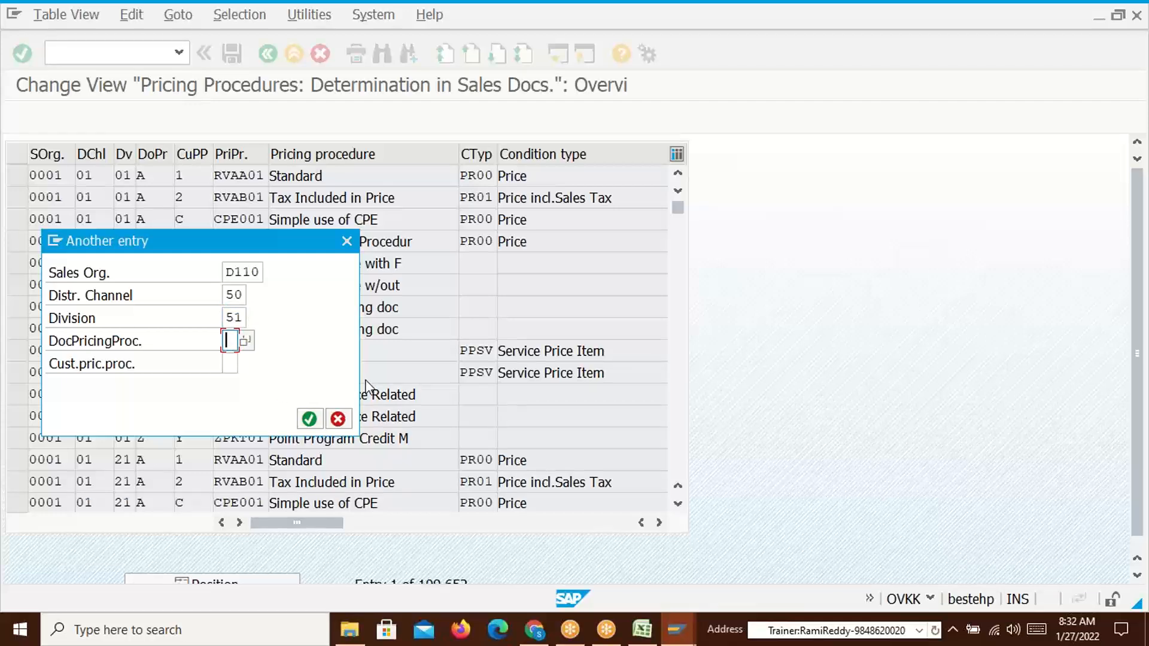
pyautogui.click(231, 366)
# Change the D110/50/51 entry to pricing procedure ZDSM01 and condition type TR00, and save
pyautogui.press('Return')
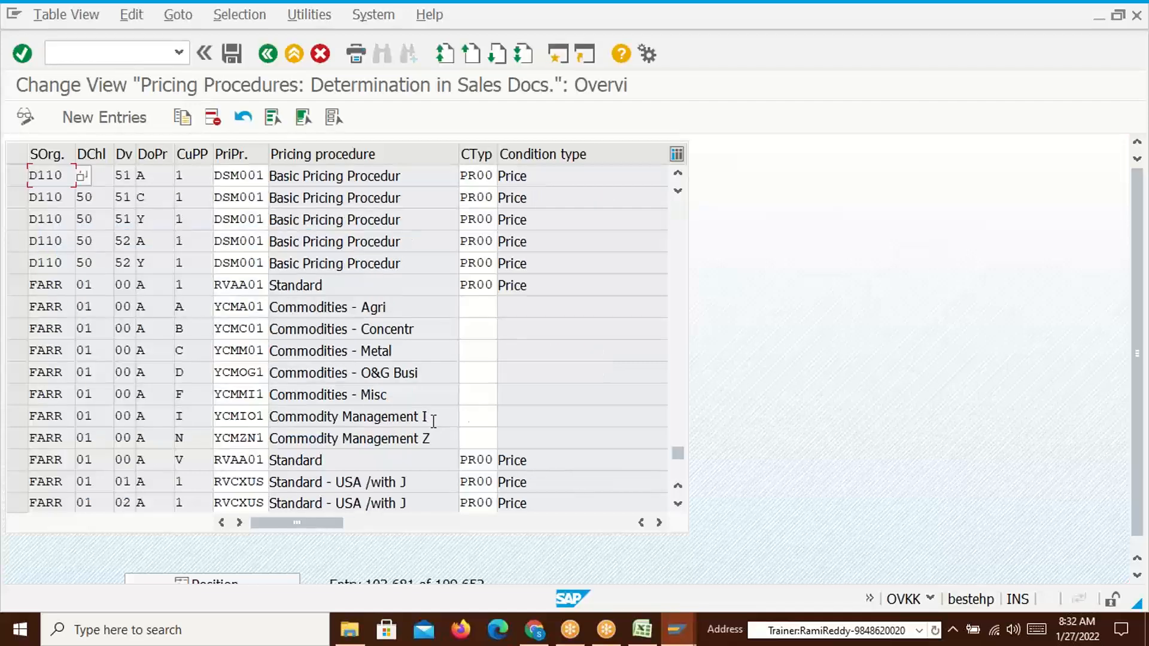
pyautogui.click(263, 175)
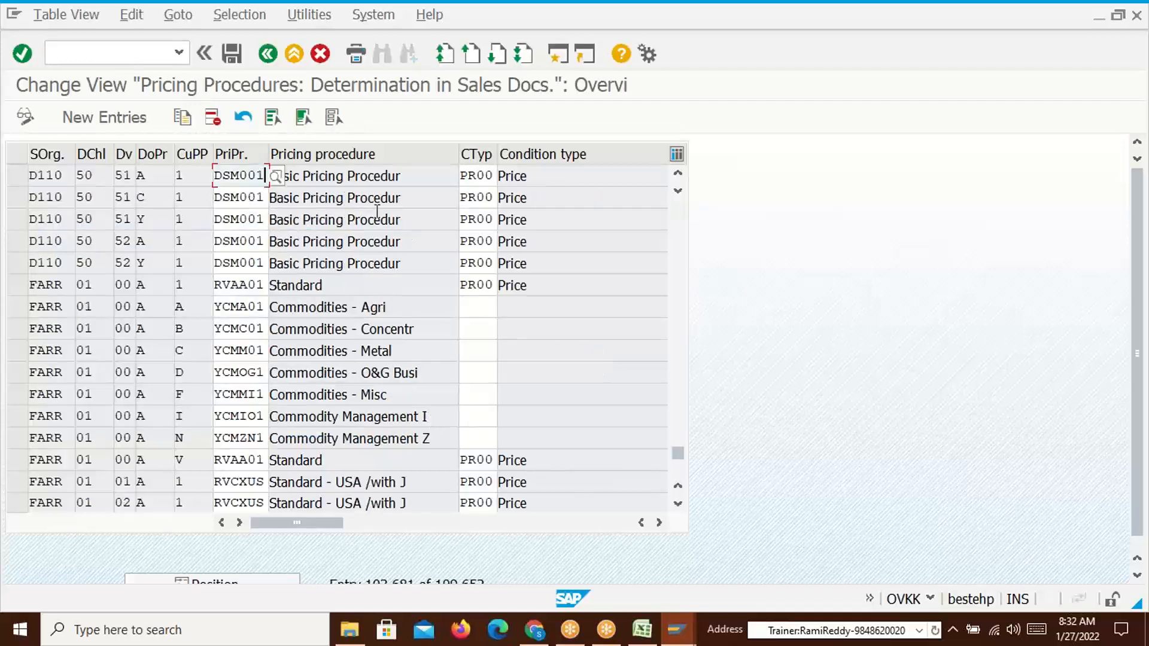
pyautogui.press('BackSpace')
pyautogui.press('BackSpace')
pyautogui.press('BackSpace')
pyautogui.press('BackSpace')
pyautogui.press('BackSpace')
pyautogui.press('BackSpace')
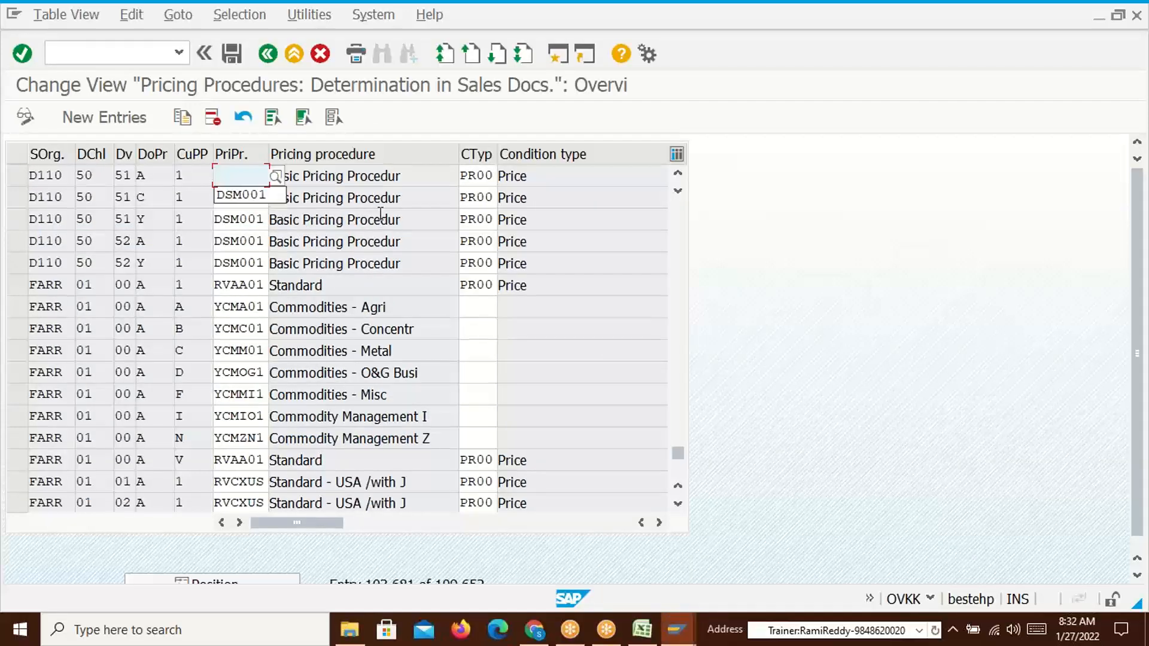
pyautogui.write('ZDSM')
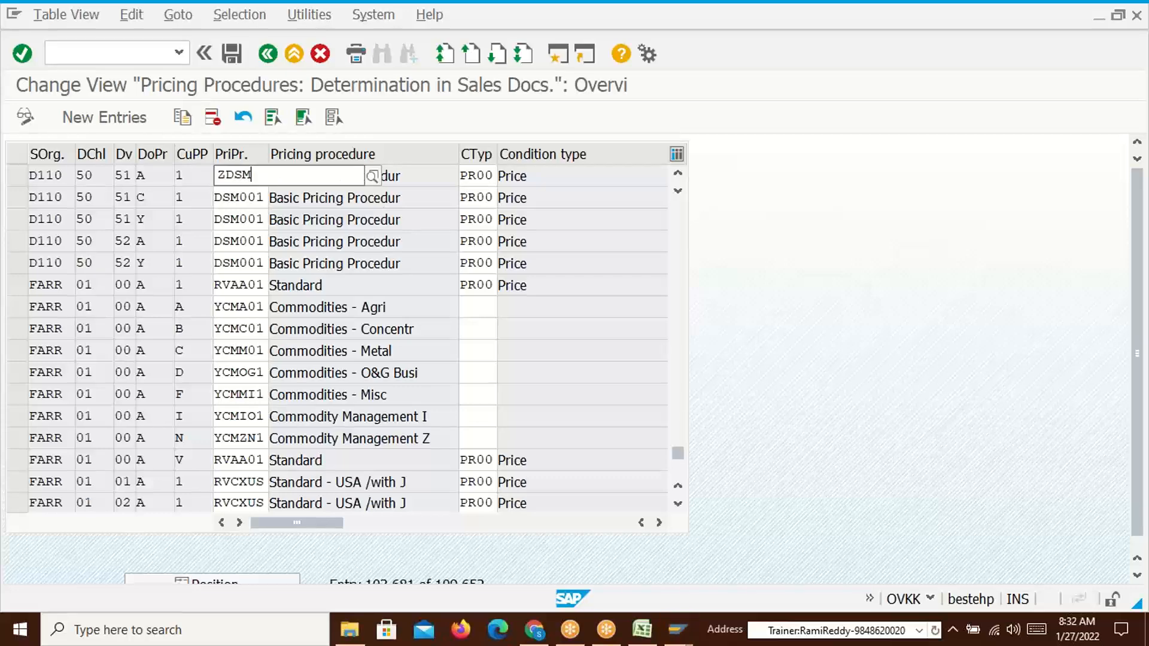
pyautogui.write('0')
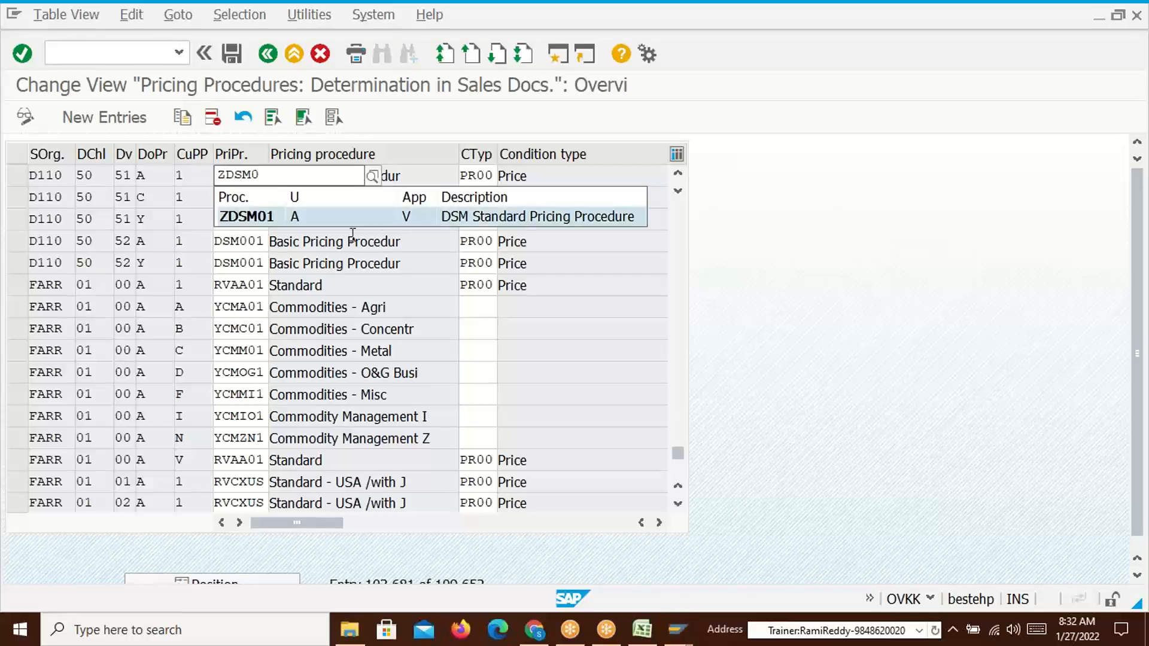
pyautogui.click(271, 219)
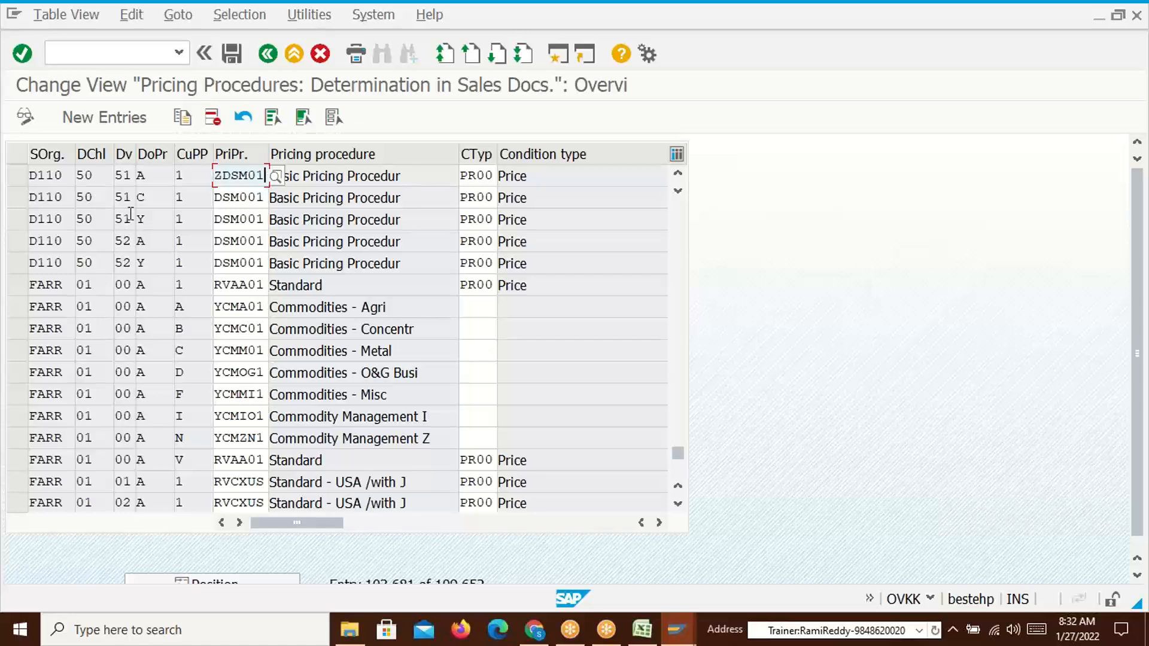
pyautogui.click(468, 179)
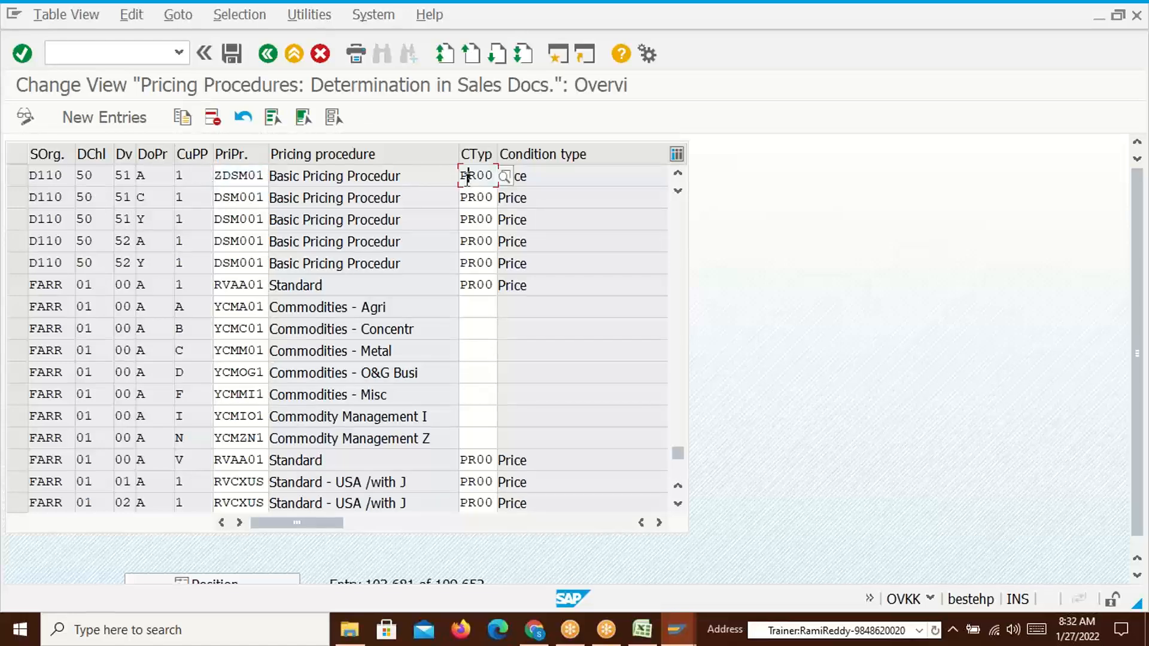
pyautogui.press('BackSpace')
pyautogui.write('T')
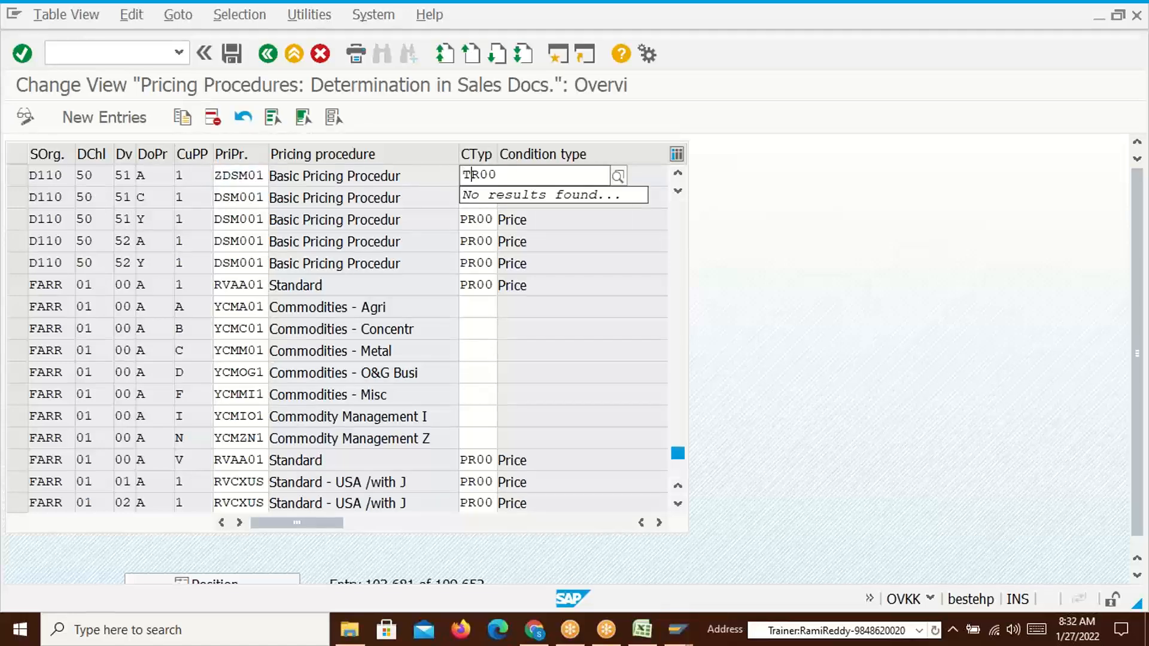
pyautogui.press('Return')
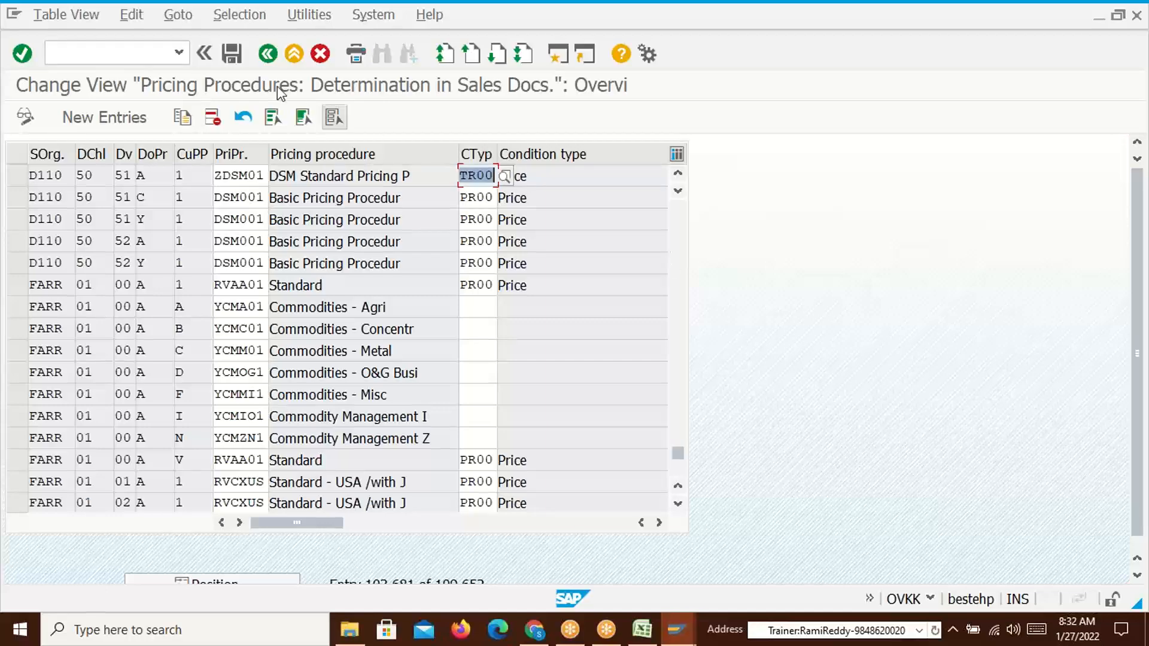
pyautogui.click(232, 54)
pyautogui.click(337, 332)
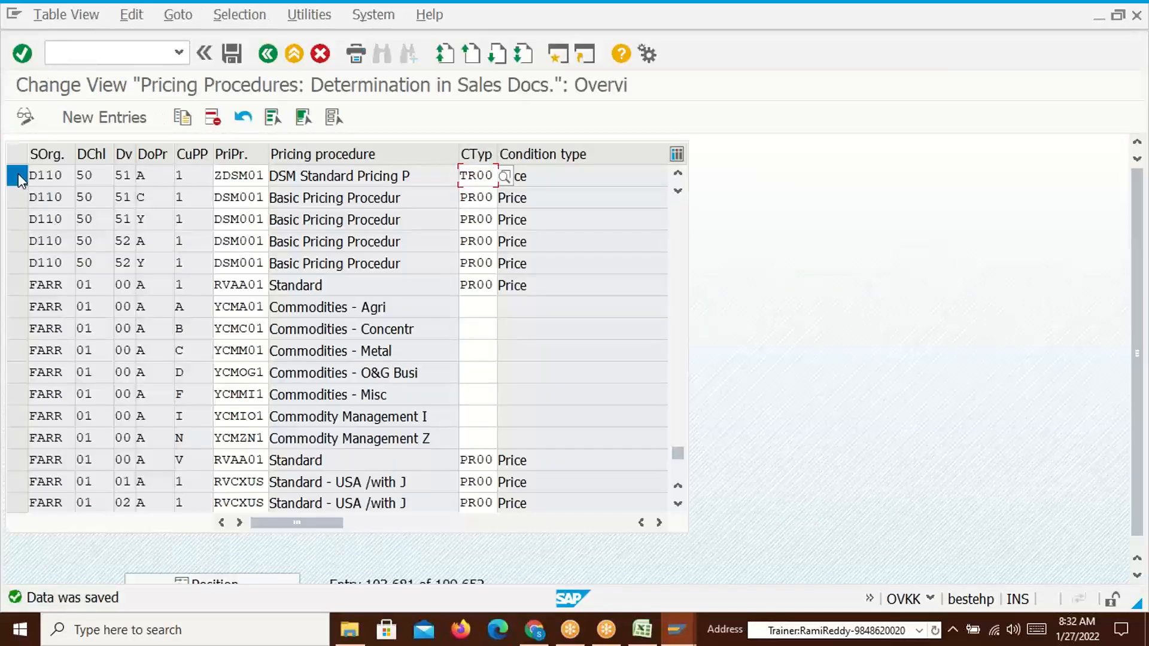
# Copy that entry to distribution channel 51 and save the copy
pyautogui.click(18, 176)
pyautogui.click(182, 118)
pyautogui.press('Tab')
pyautogui.write('50')
pyautogui.press('BackSpace')
pyautogui.write('1')
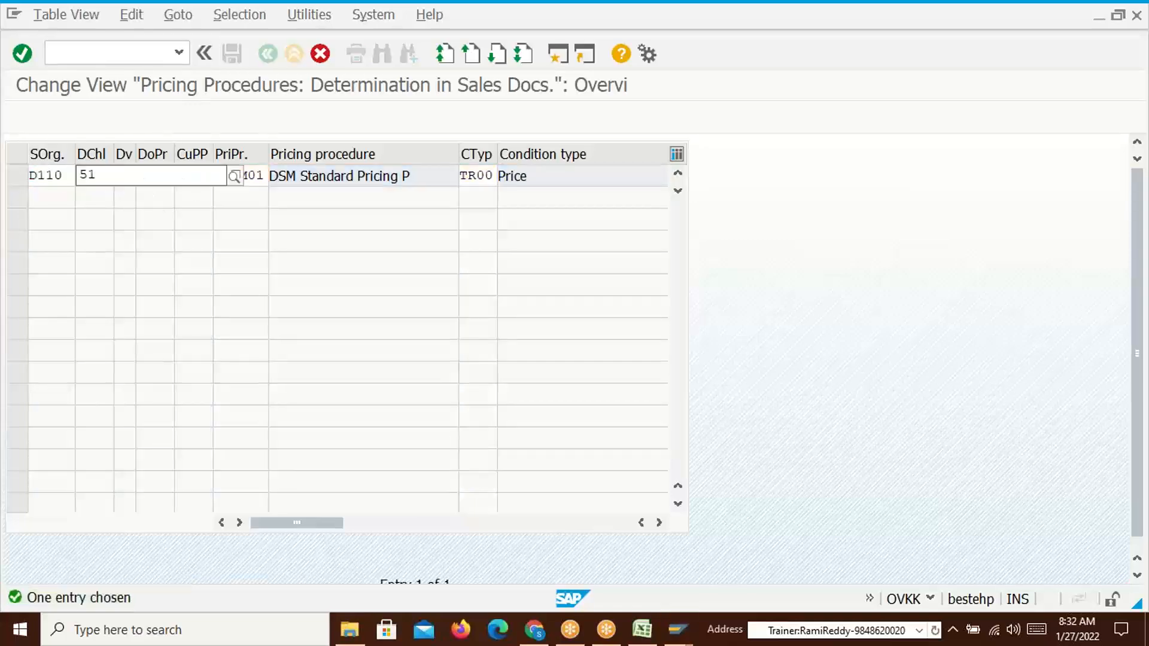
pyautogui.click(130, 223)
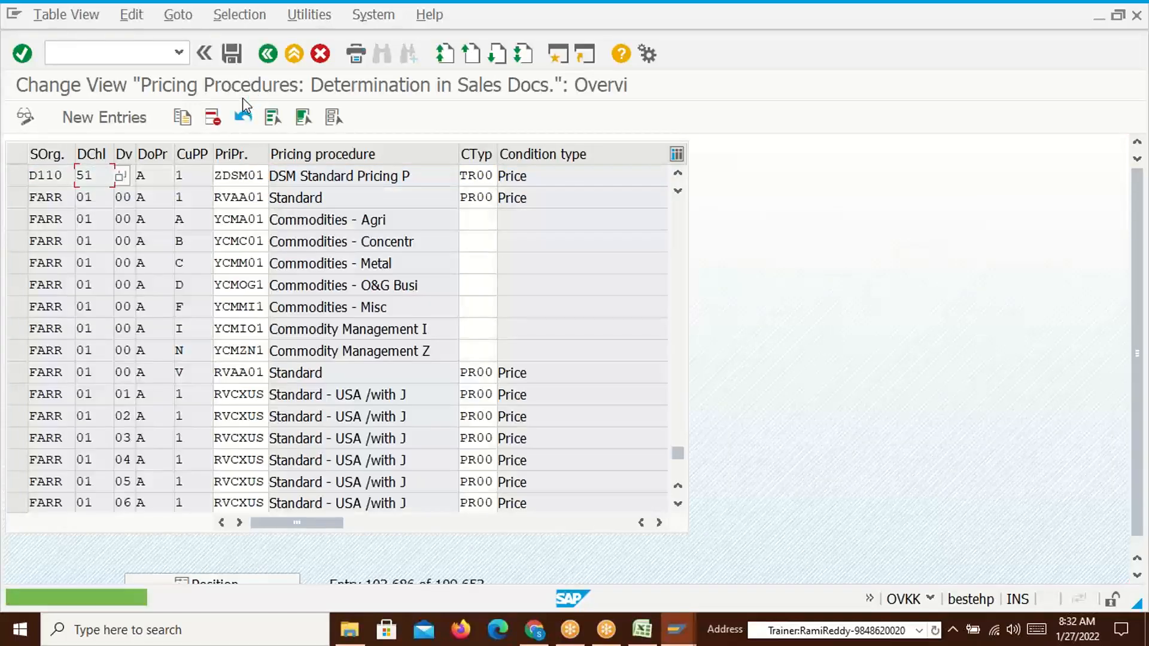
pyautogui.click(232, 54)
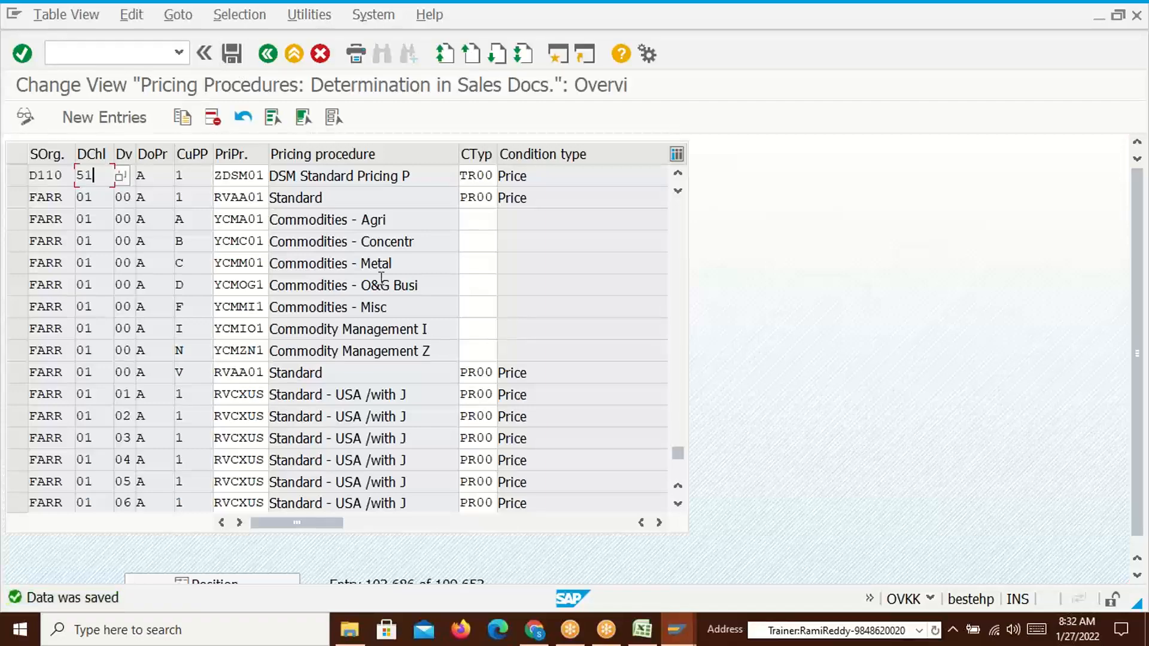
pyautogui.hotkey('alt', 'Tab')
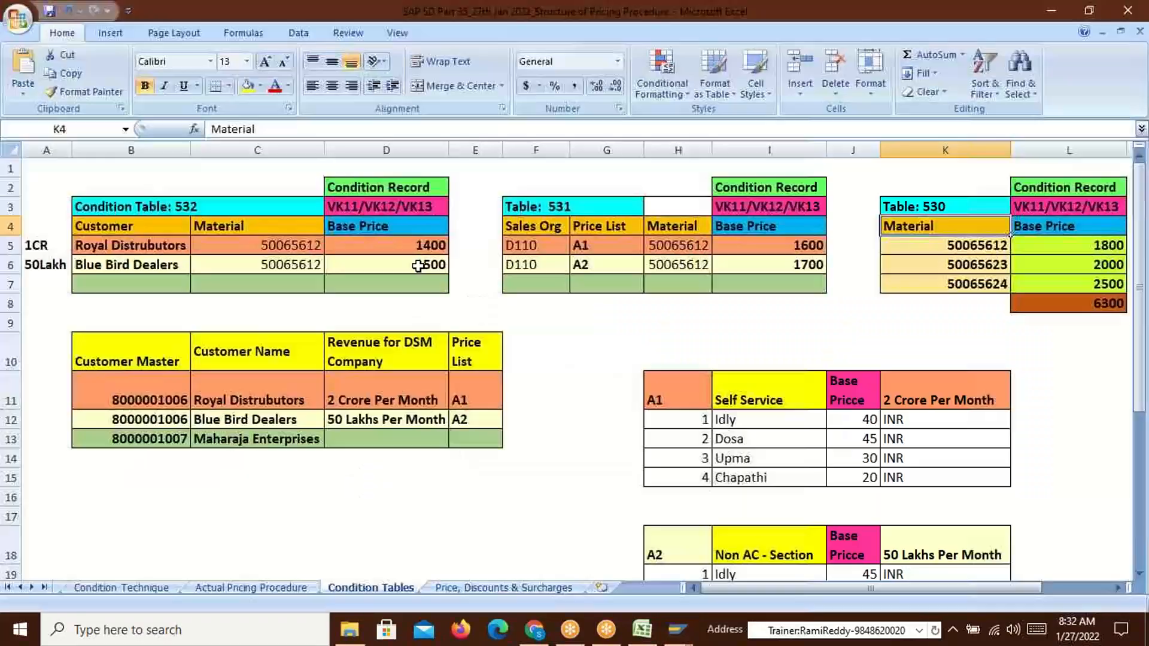
# Review Table 530's materials and base prices in the Excel Condition Tables sheet
pyautogui.moveTo(1107, 246); pyautogui.dragTo(1091, 279)
pyautogui.moveTo(975, 248); pyautogui.dragTo(1071, 282)
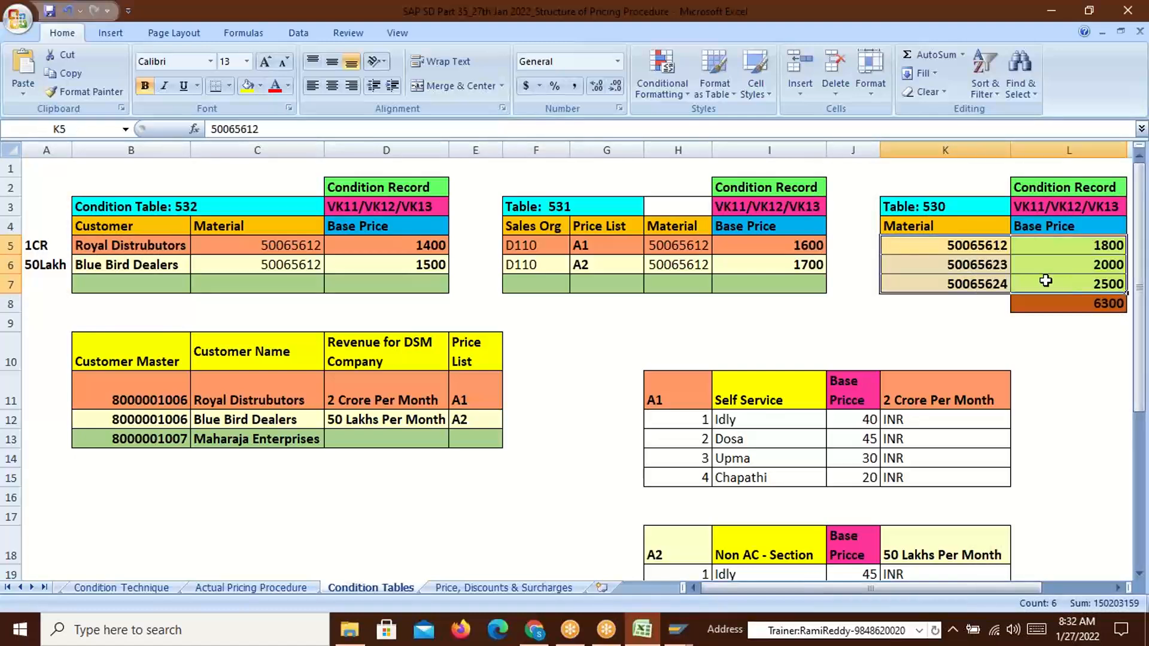
pyautogui.click(927, 234)
pyautogui.hotkey('alt', 'Tab')
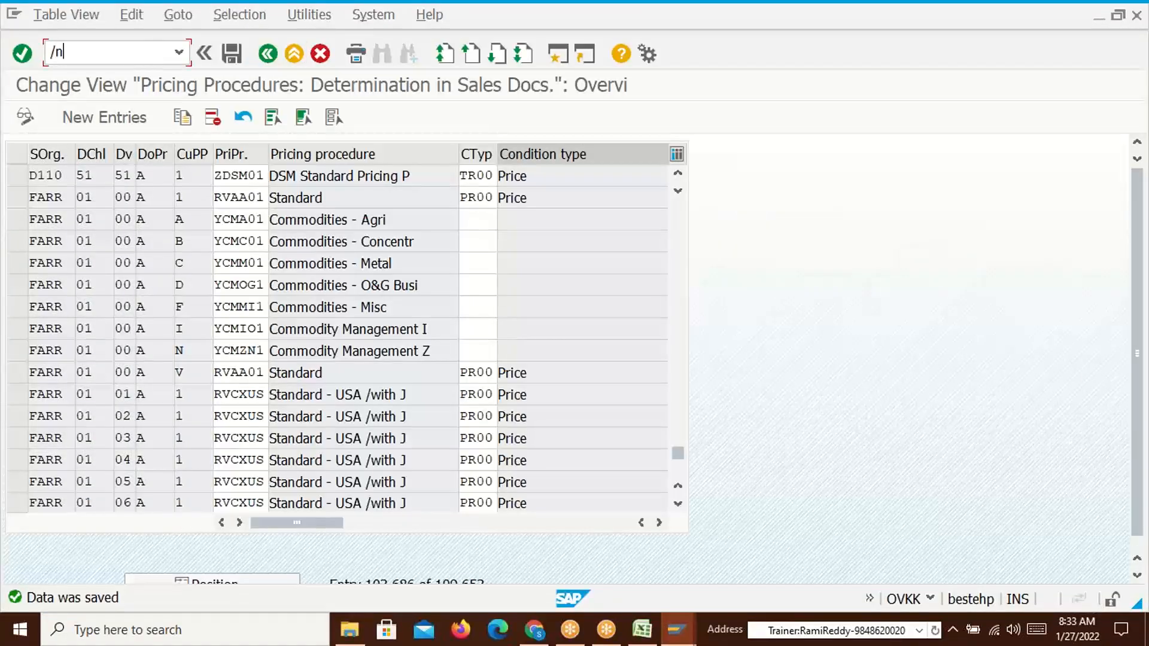
# Open VK11 for condition type TR00 and check Table 532's Customer and Material columns in Excel
pyautogui.press('Return')
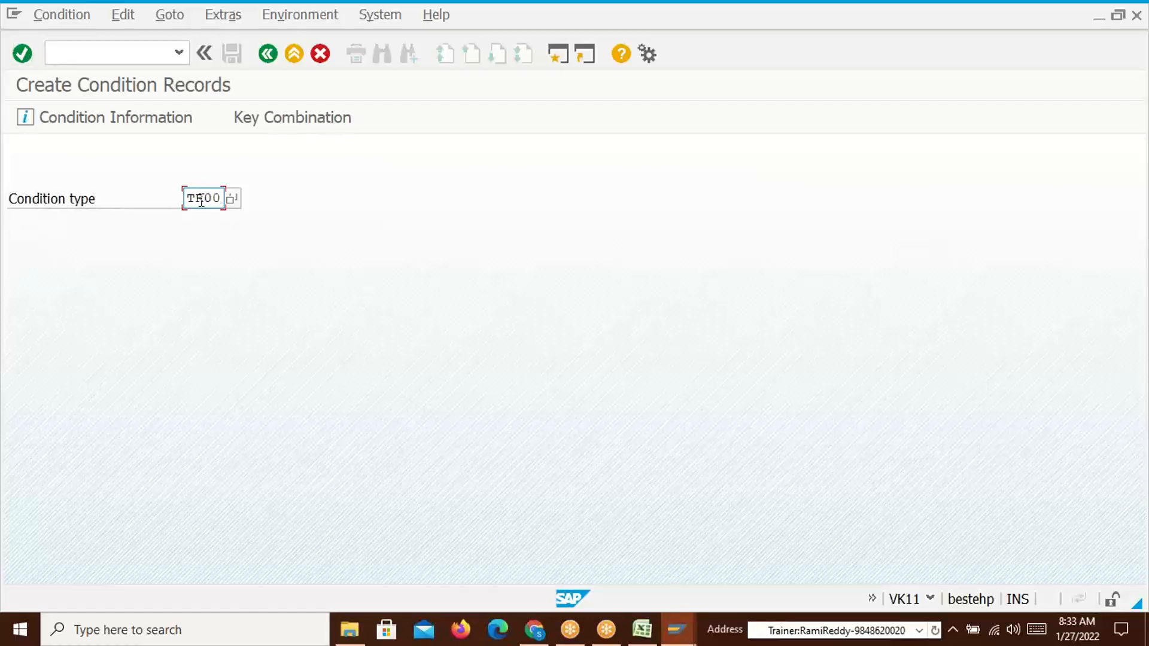
pyautogui.hotkey('alt', 'Tab')
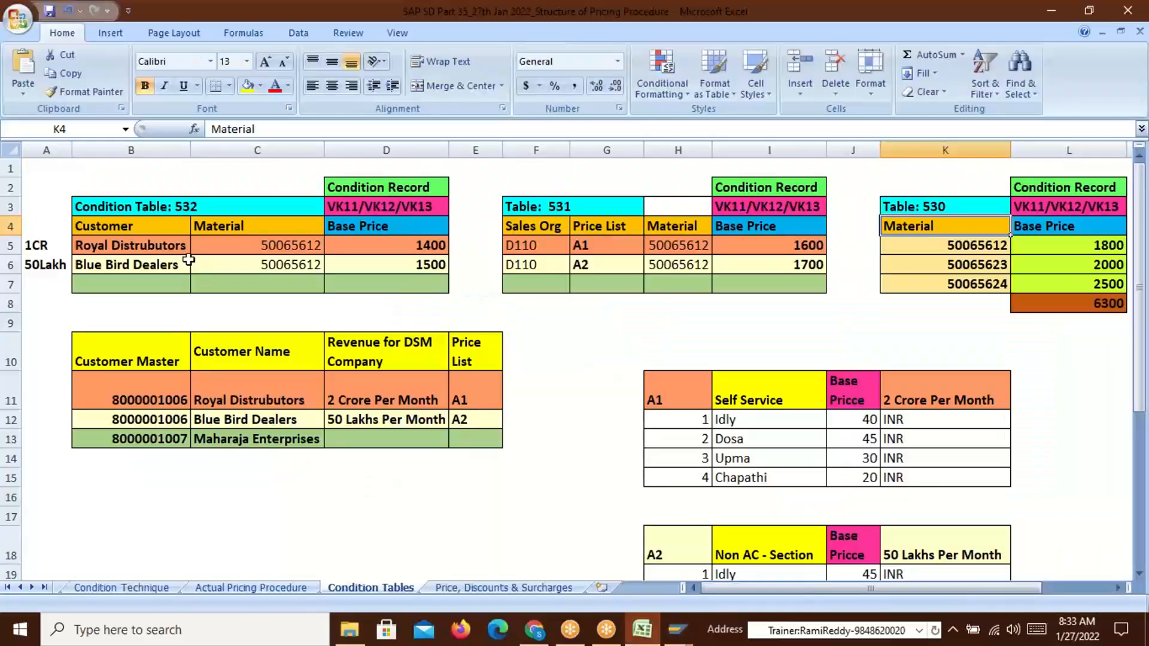
pyautogui.moveTo(118, 226); pyautogui.dragTo(247, 227)
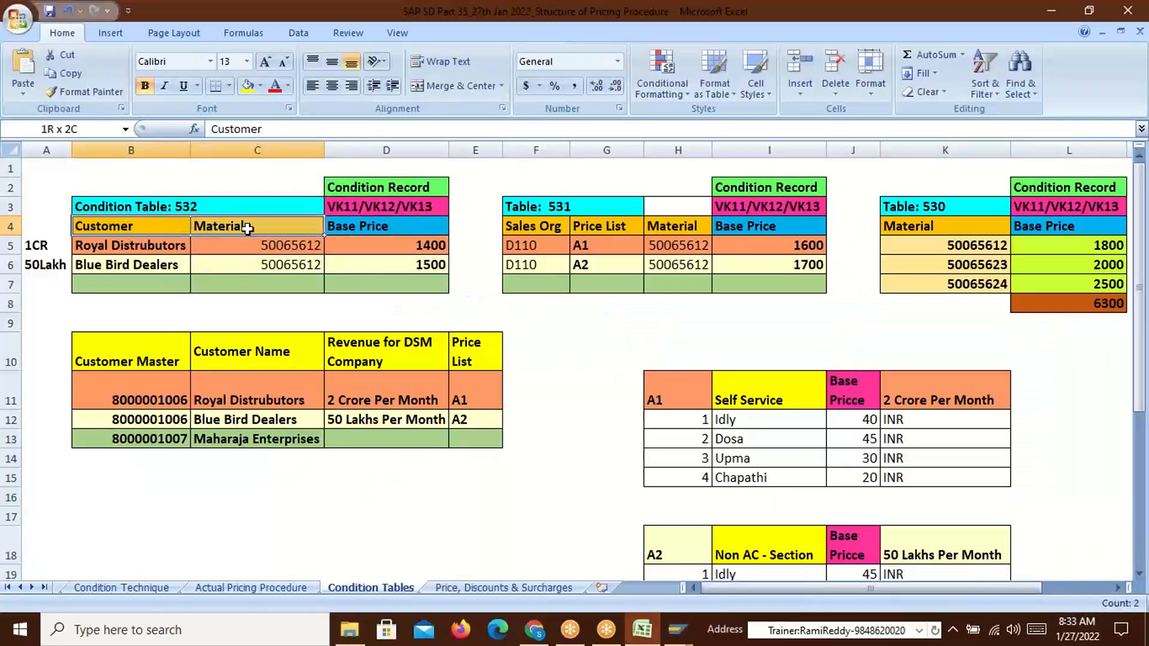
# Compare tables 531 and 530 in Excel, then choose the Material key combination for TR00
pyautogui.moveTo(546, 228); pyautogui.dragTo(680, 226)
pyautogui.click(903, 226)
pyautogui.hotkey('alt', 'Tab')
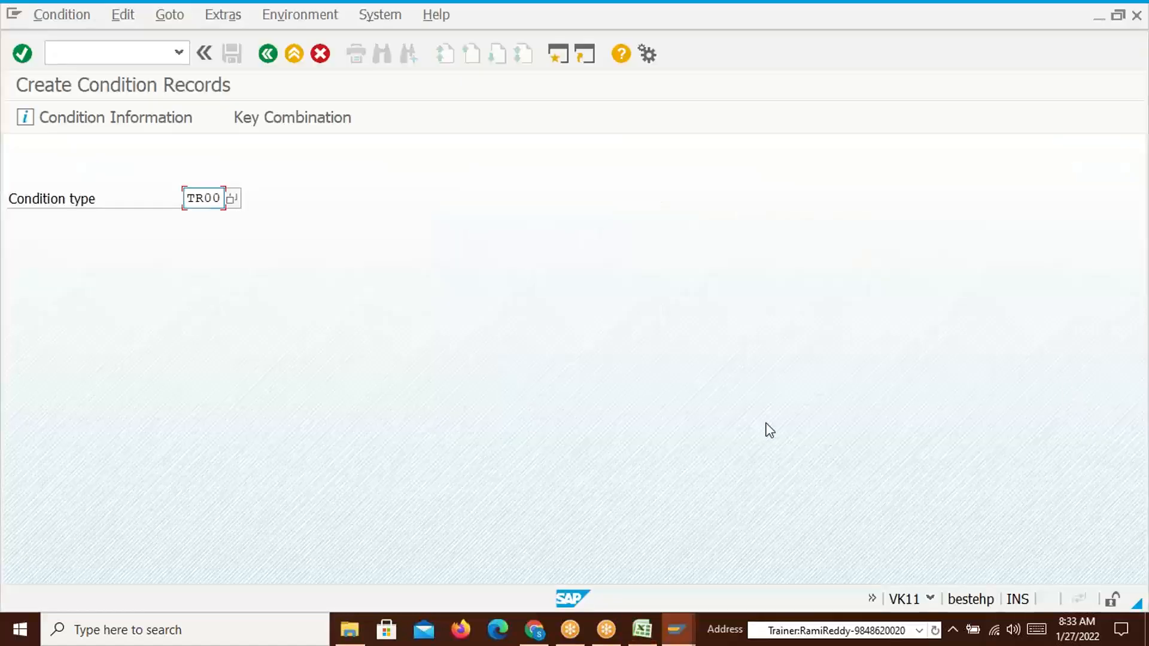
pyautogui.press('Return')
pyautogui.moveTo(265, 293); pyautogui.dragTo(425, 196)
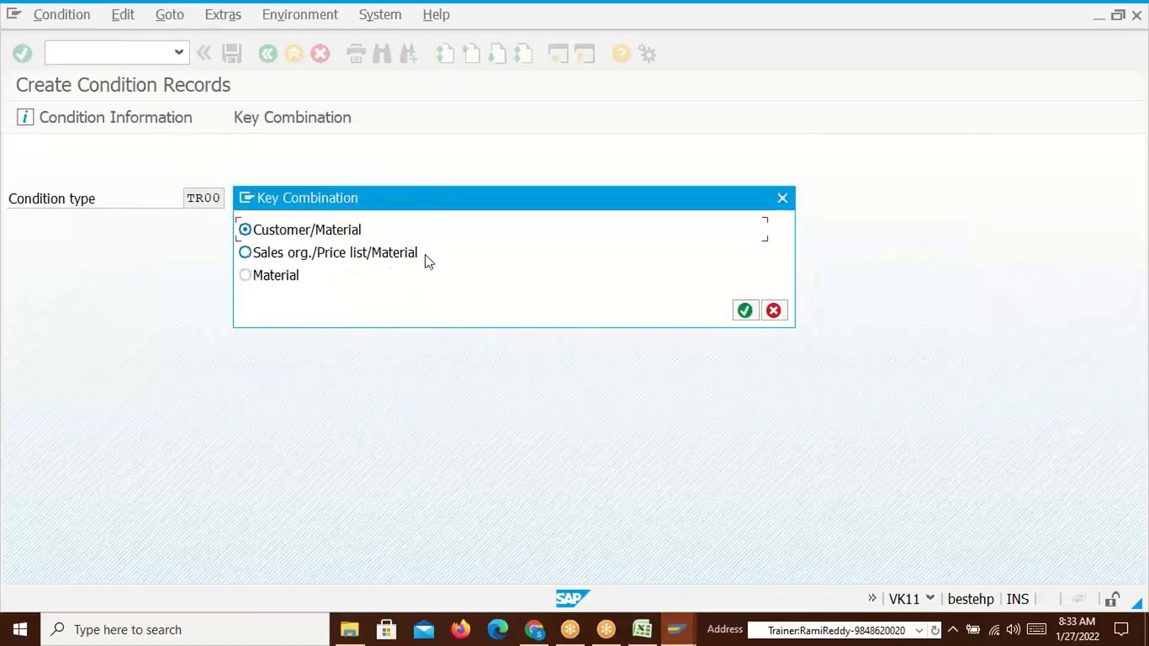
pyautogui.hotkey('alt', 'Tab')
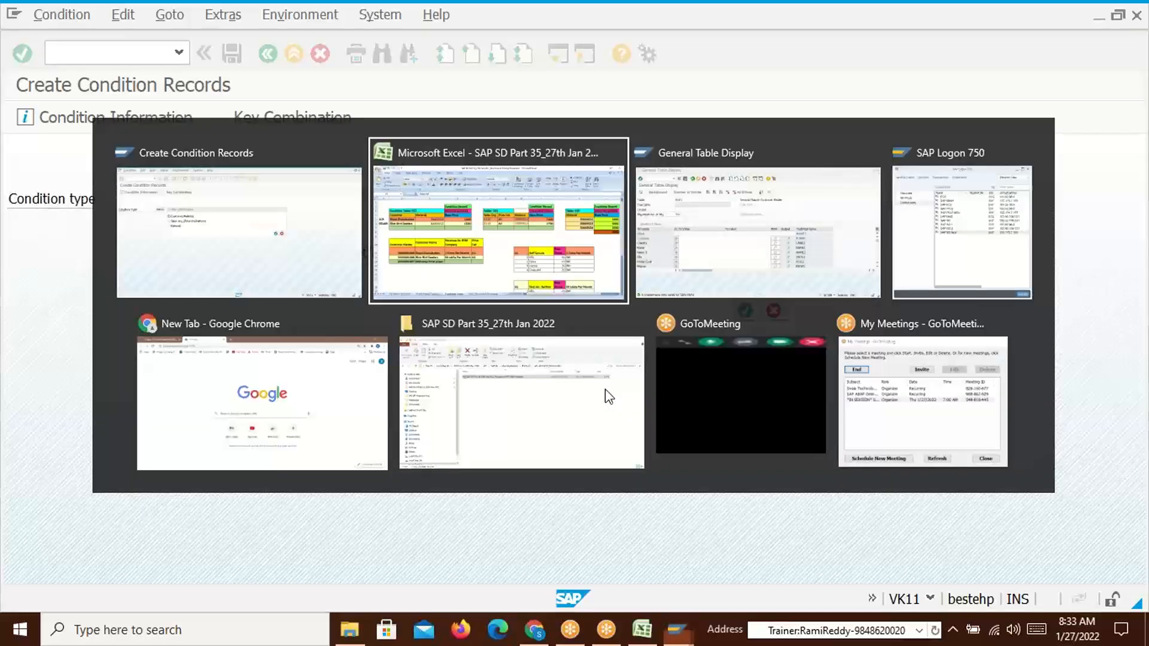
pyautogui.moveTo(968, 244); pyautogui.dragTo(975, 284)
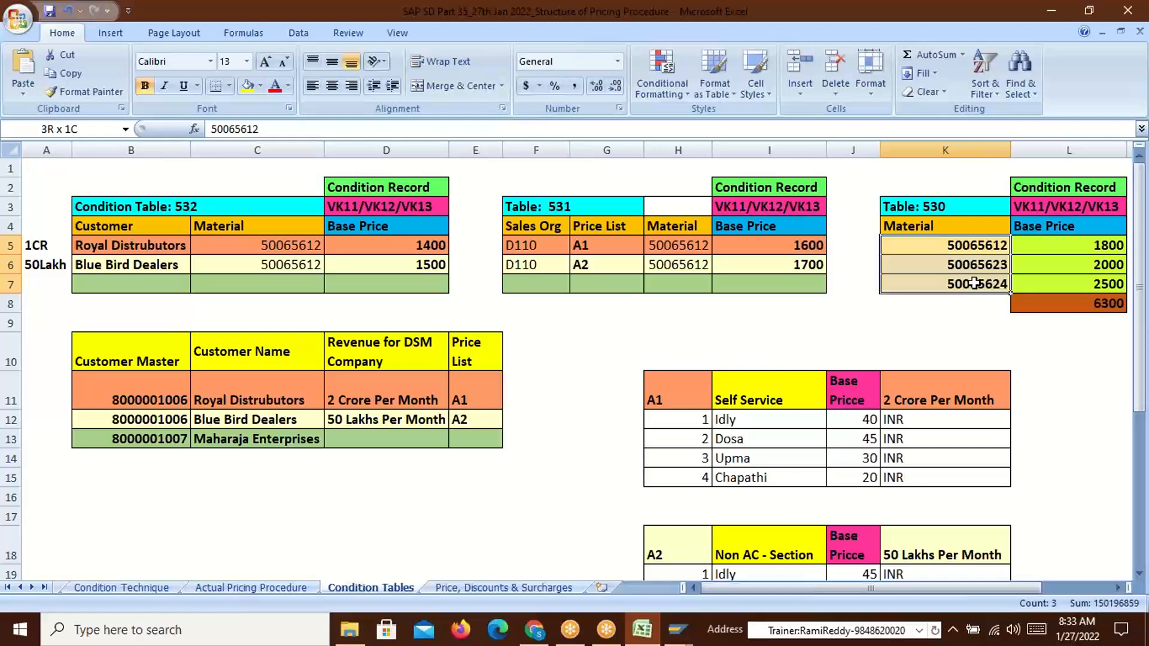
pyautogui.hotkey('alt', 'Tab')
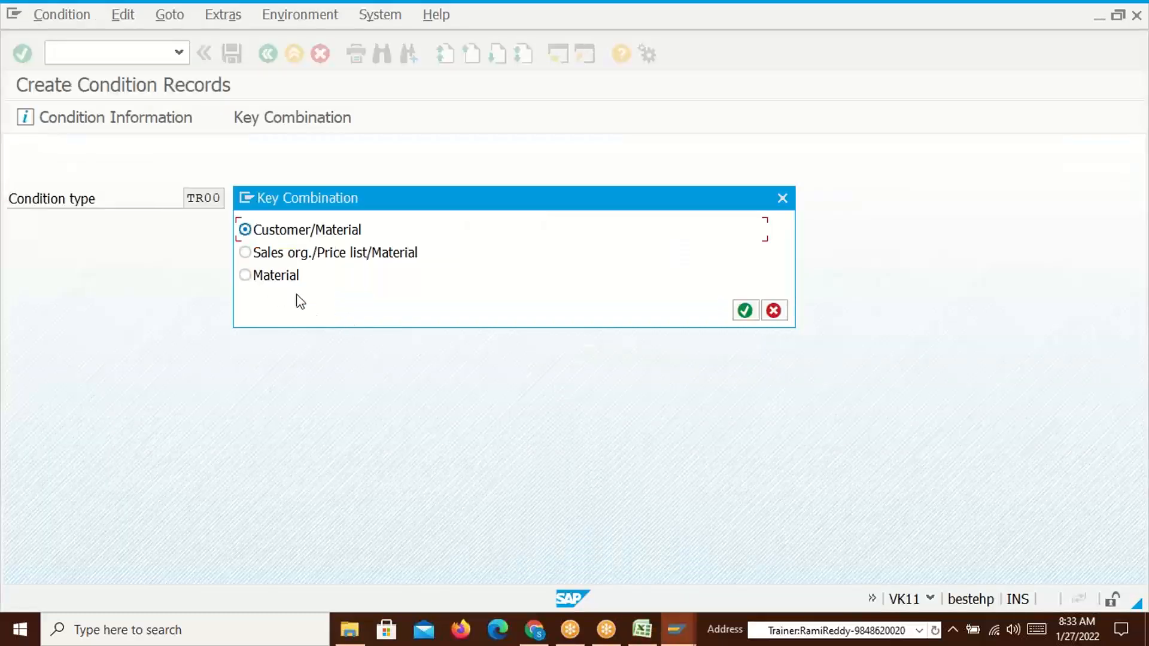
pyautogui.click(251, 277)
# Choose the Material key combination and paste materials 50065612, 50065623 and 50065624 from Excel
pyautogui.click(745, 311)
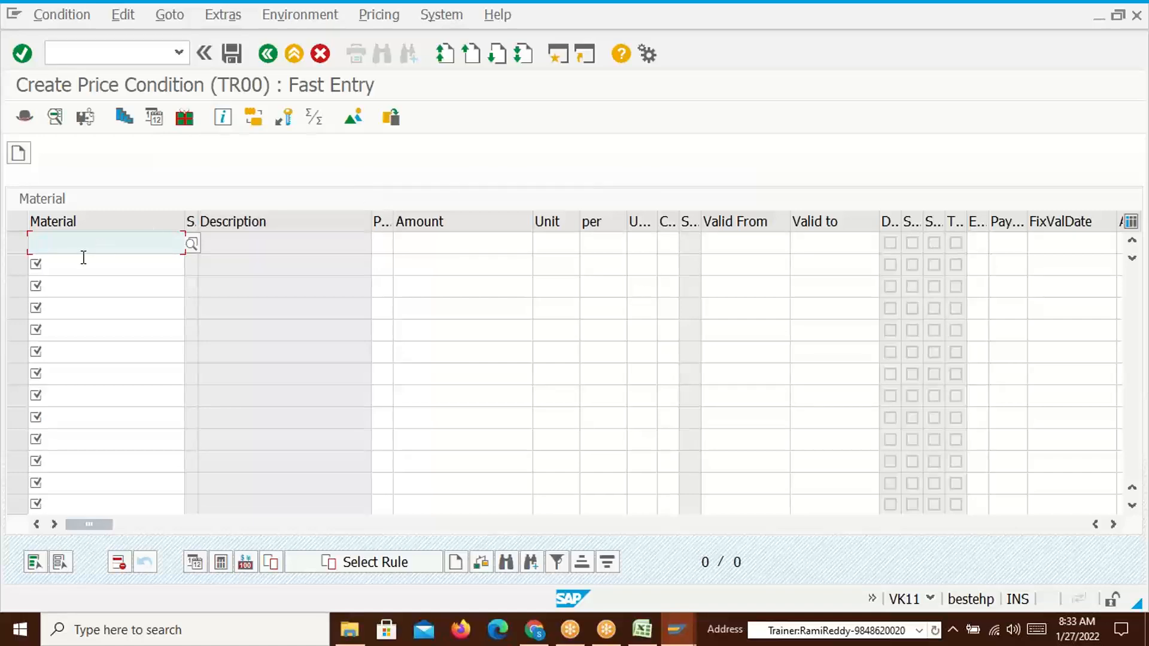
pyautogui.hotkey('alt', 'Tab')
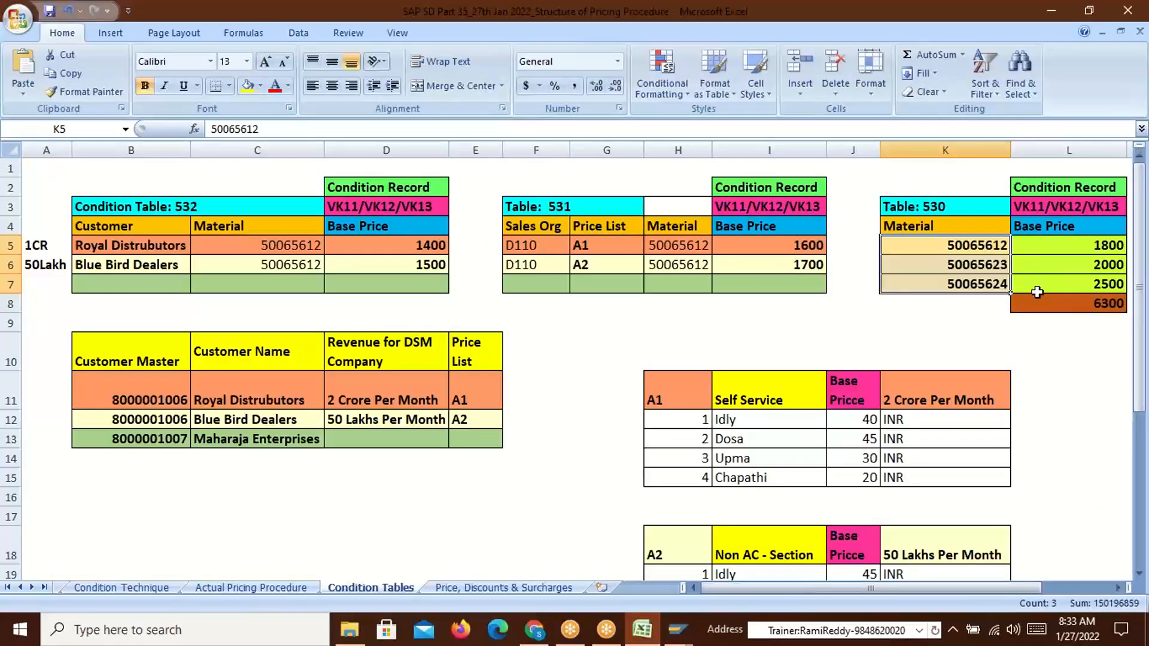
pyautogui.hotkey('ctrl', 'c')
pyautogui.hotkey('alt', 'Tab')
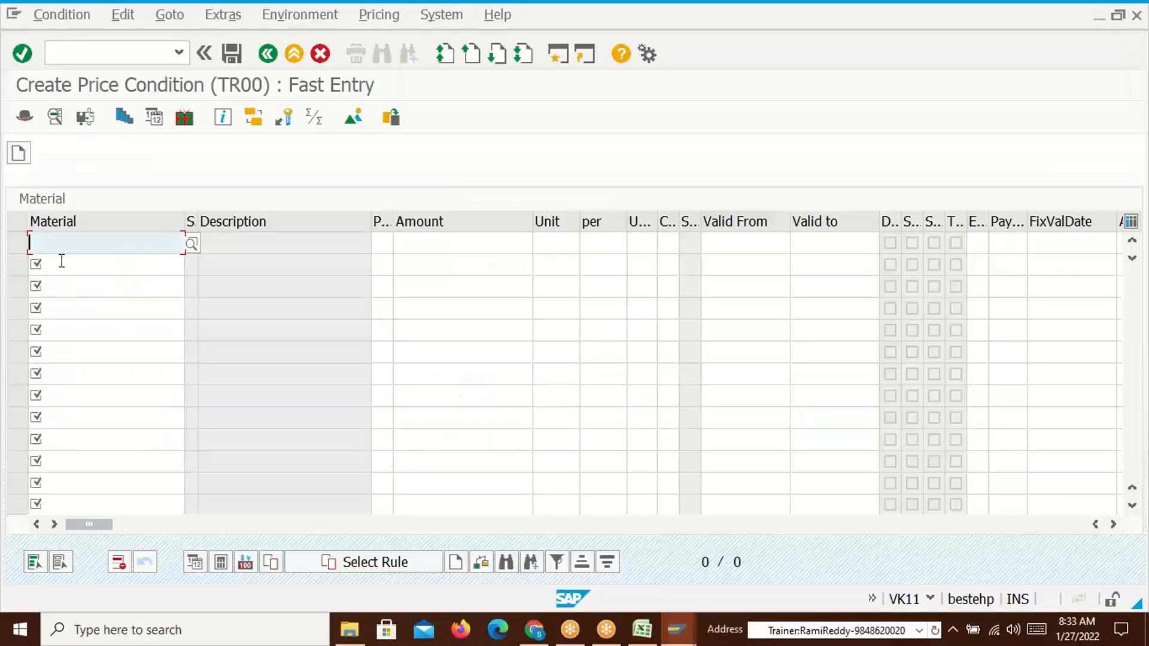
pyautogui.hotkey('ctrl', 'v')
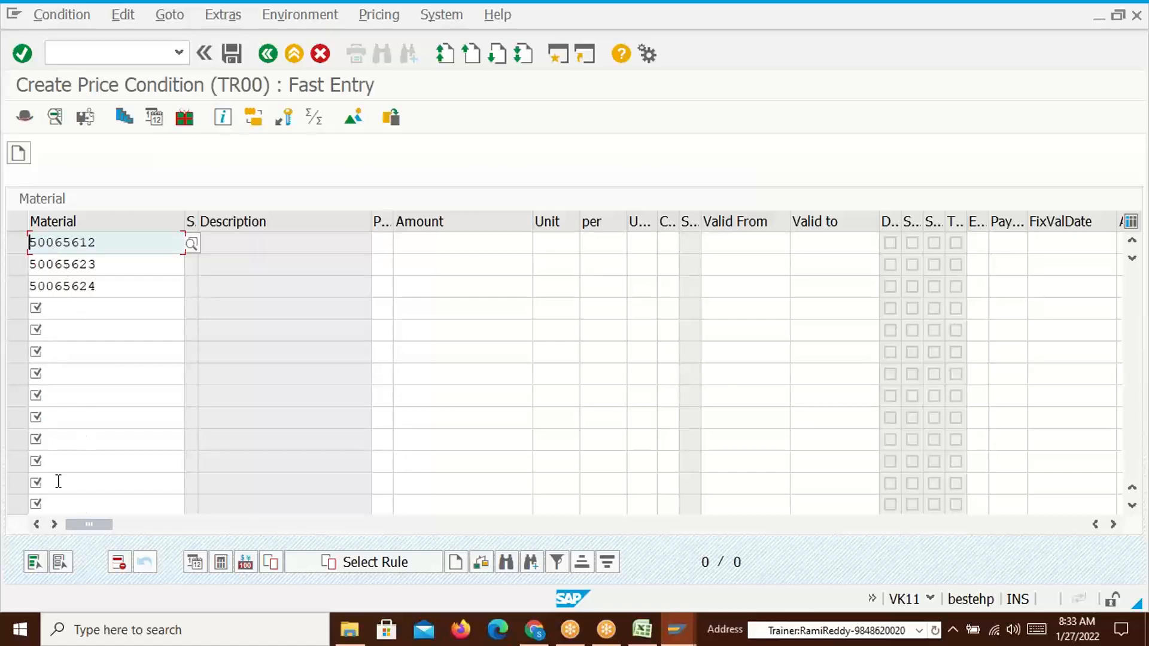
# Paste the base prices 1800, 2000 and 2500 from Excel into the Amount rows and validate
pyautogui.click(476, 246)
pyautogui.hotkey('alt', 'Tab')
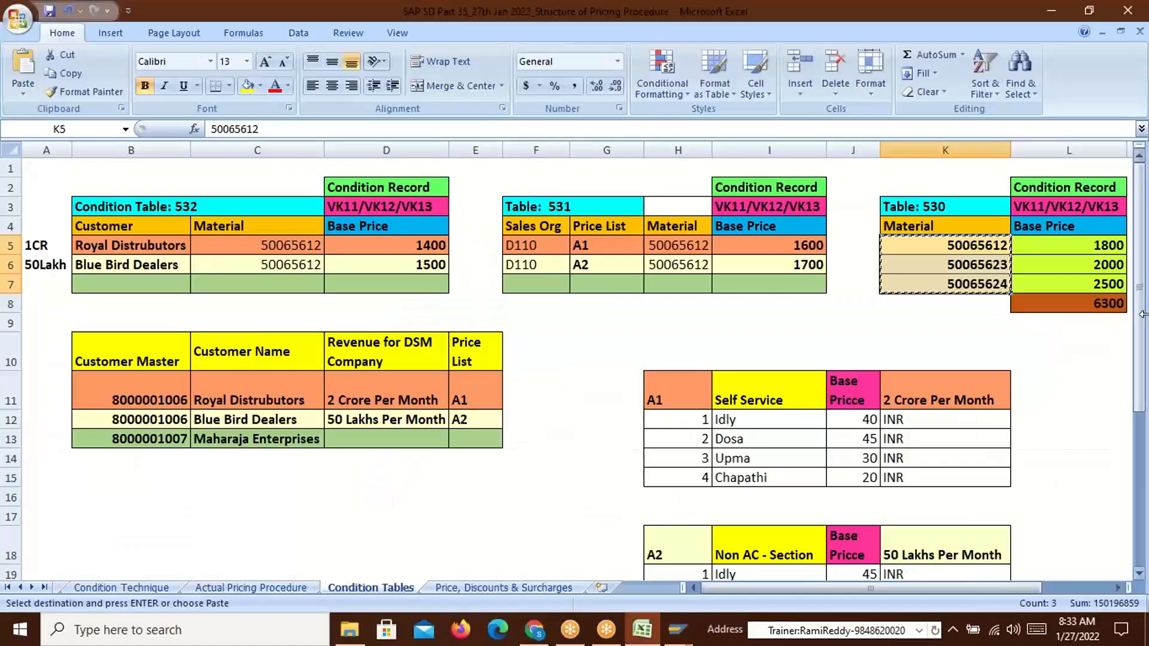
pyautogui.moveTo(1104, 246); pyautogui.dragTo(1102, 285)
pyautogui.hotkey('ctrl', 'c')
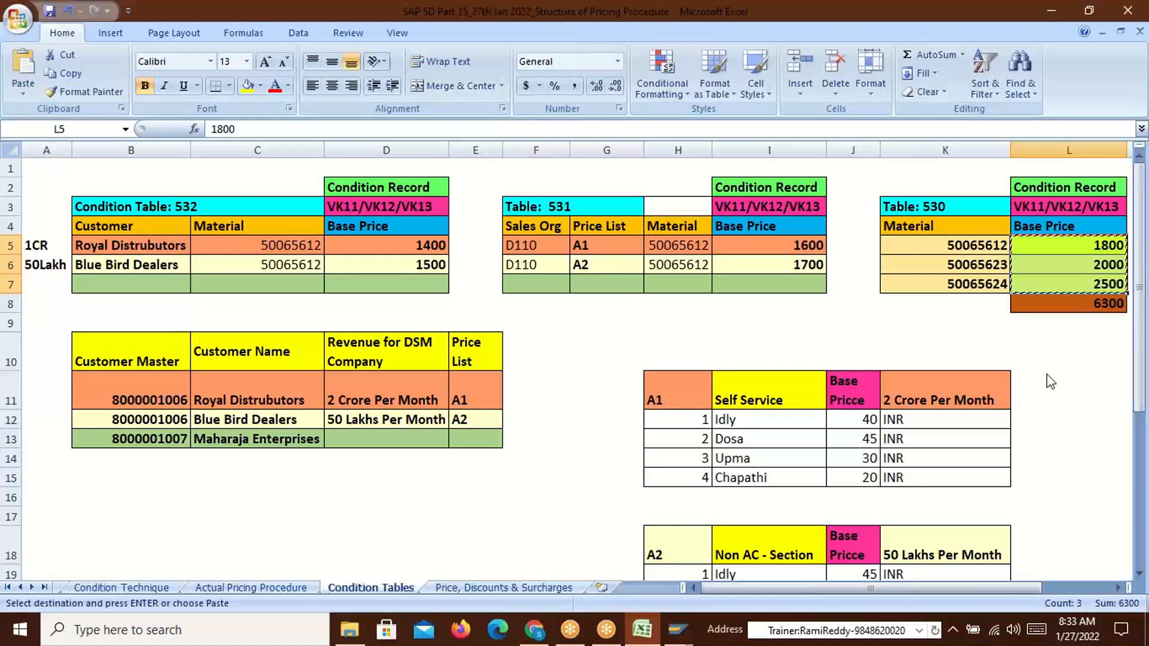
pyautogui.hotkey('alt', 'Tab')
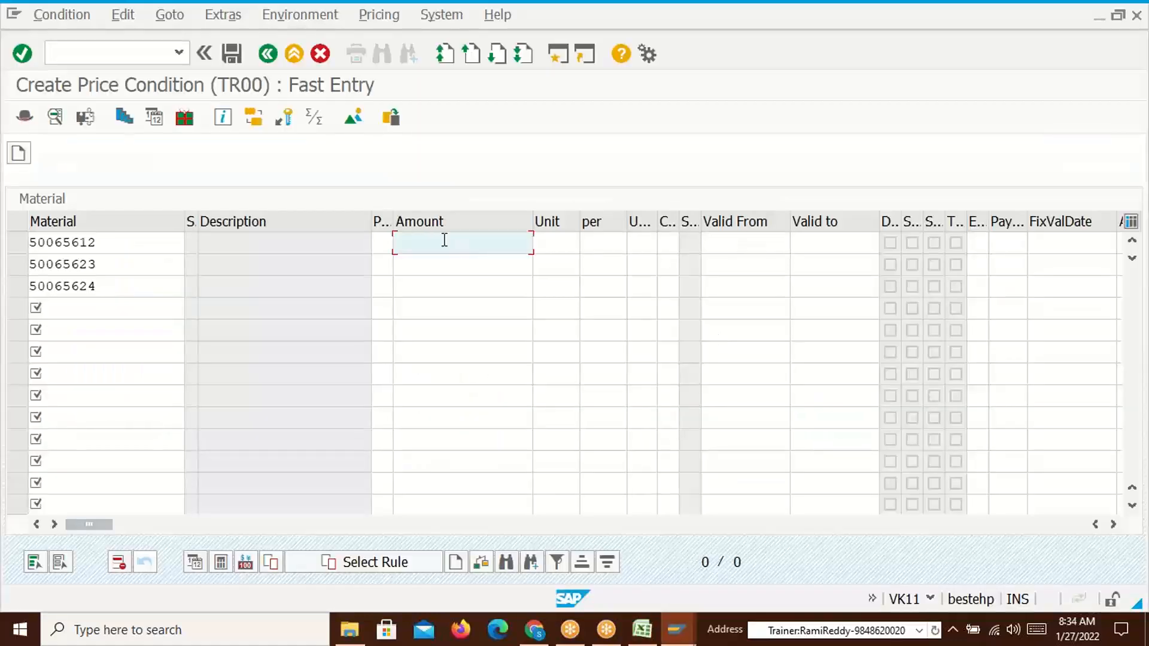
pyautogui.hotkey('ctrl', 'v')
pyautogui.press('Return')
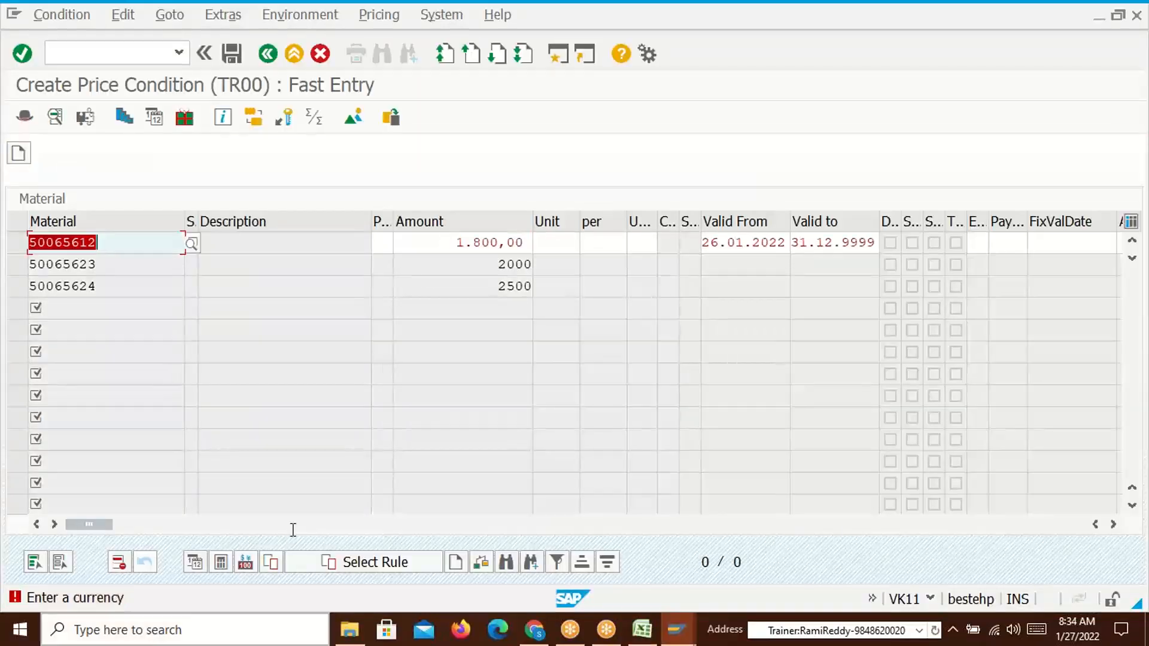
# Set INR as the unit for all three rows and save the condition records
pyautogui.click(565, 242)
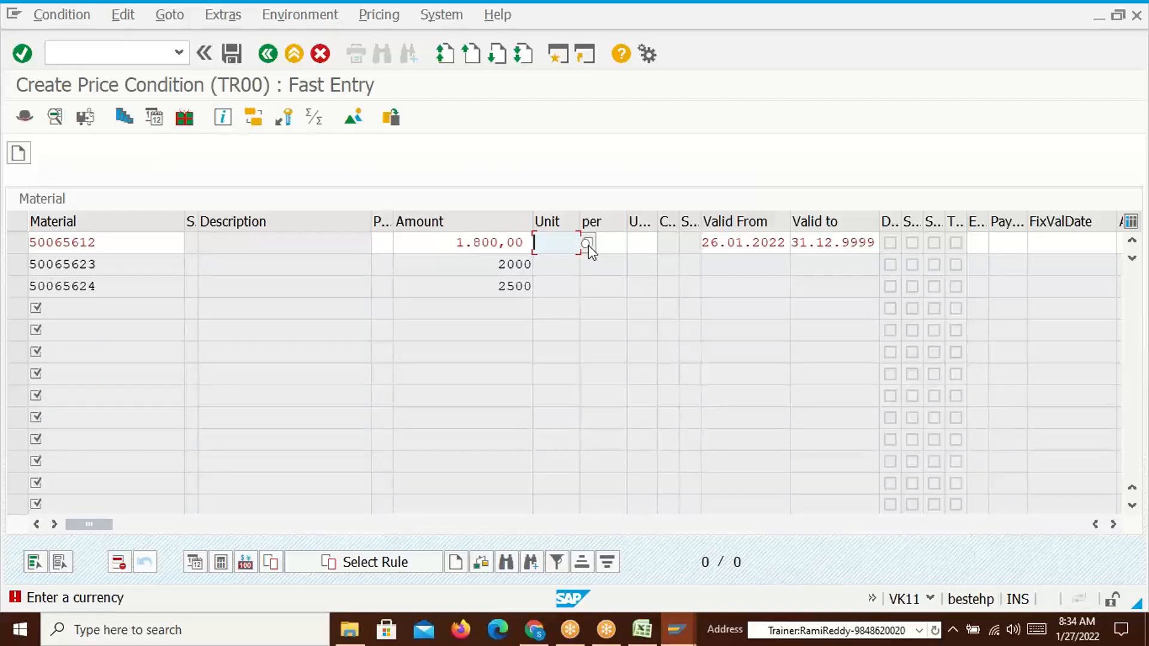
pyautogui.write('inr')
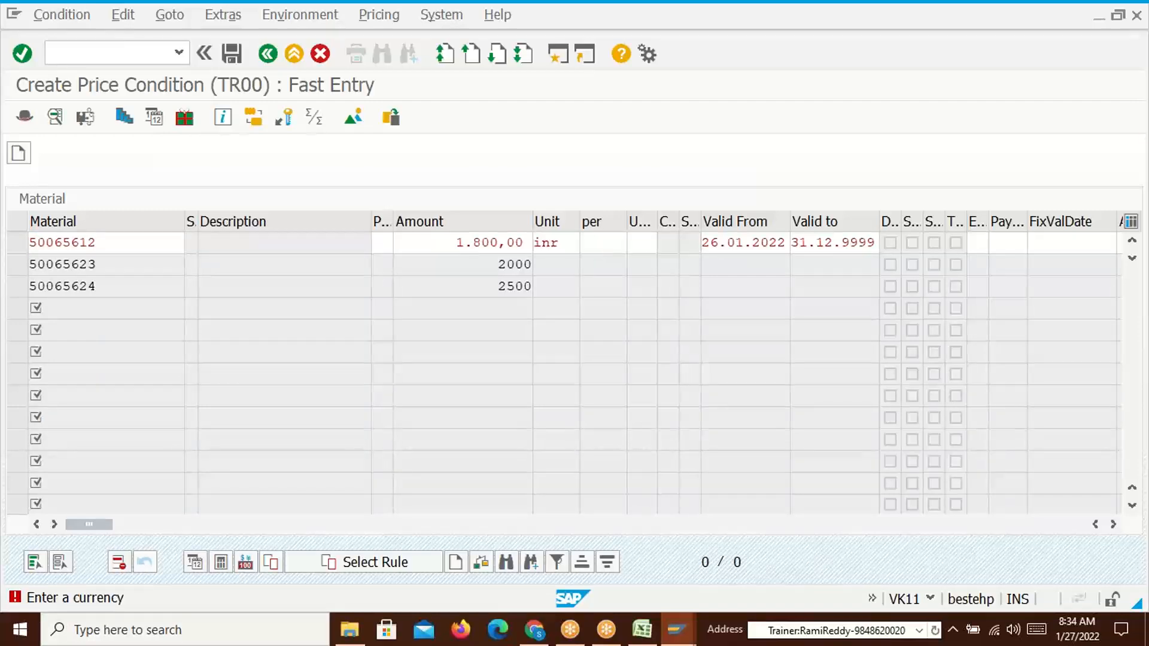
pyautogui.press('Return')
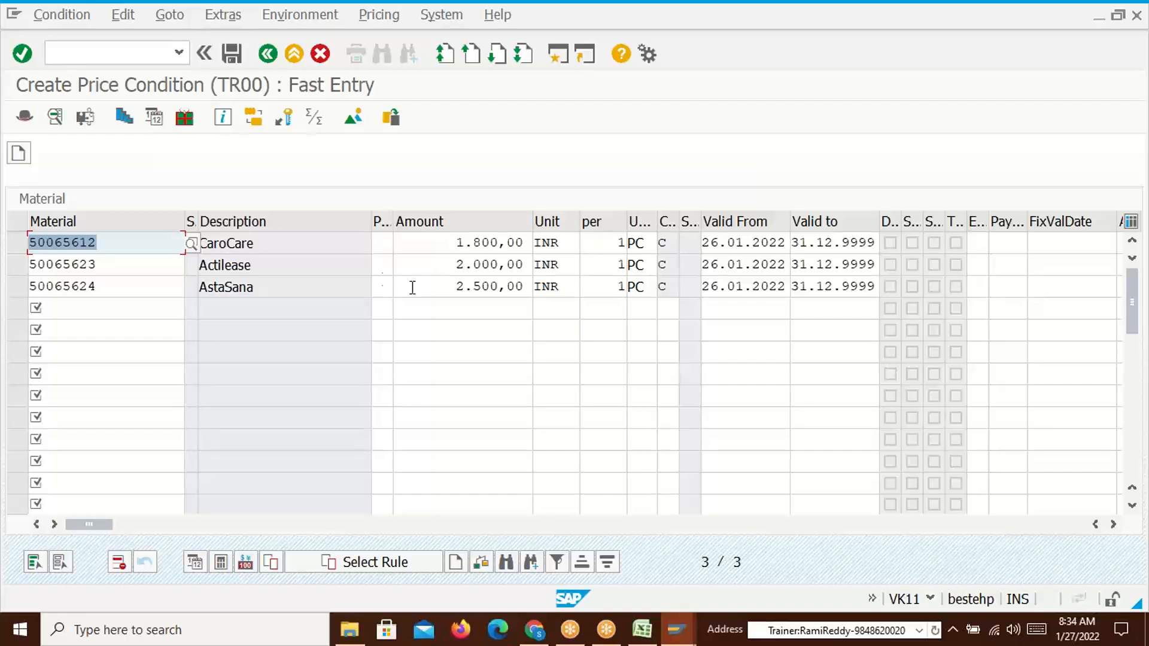
pyautogui.click(250, 266)
pyautogui.click(254, 289)
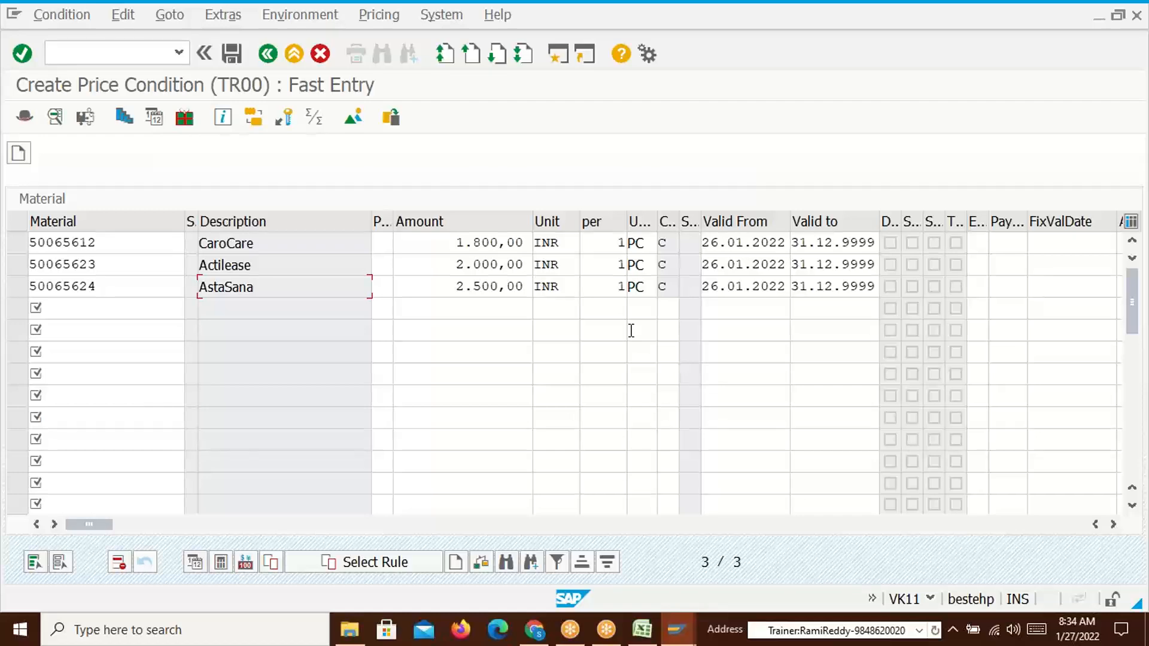
pyautogui.click(232, 53)
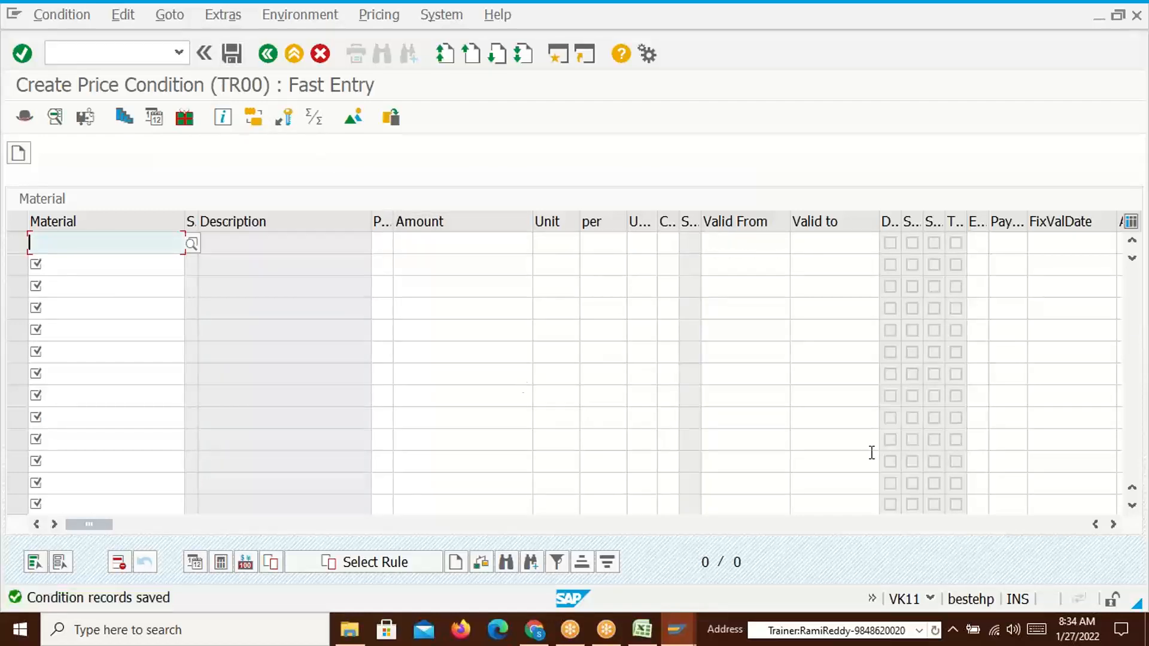
pyautogui.hotkey('alt', 'Tab')
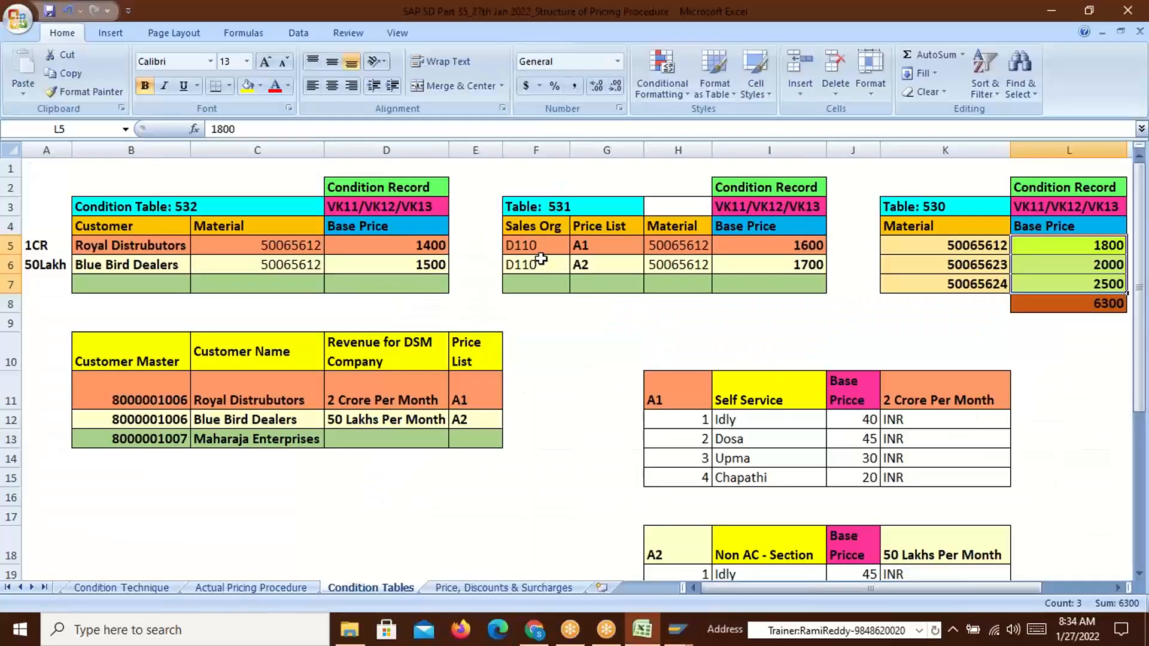
# Review Table 531's price lists A1 at 1600 and A2 at 1700 against the 1800 material price, then return to SAP
pyautogui.click(597, 252)
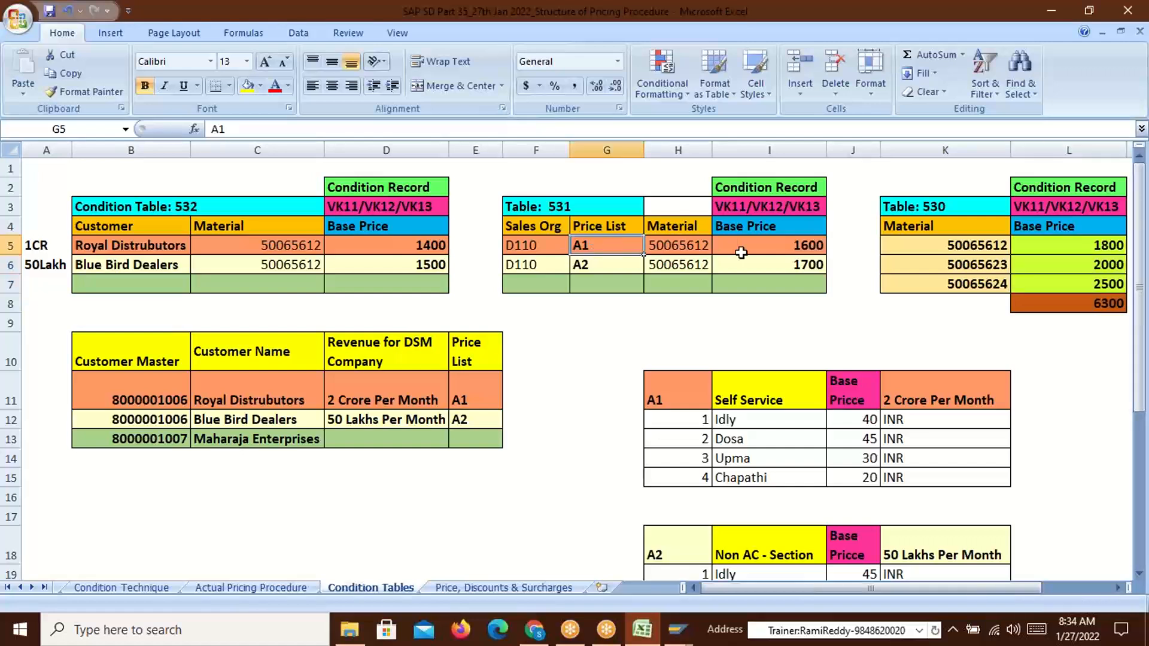
pyautogui.click(687, 251)
pyautogui.click(802, 248)
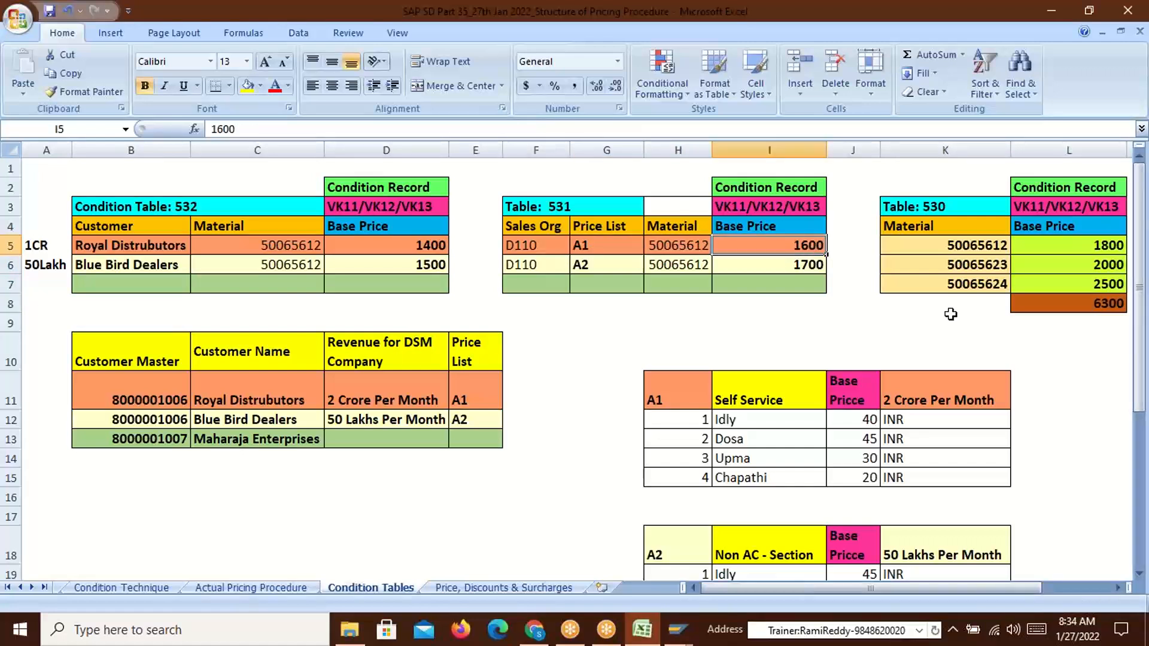
pyautogui.click(580, 265)
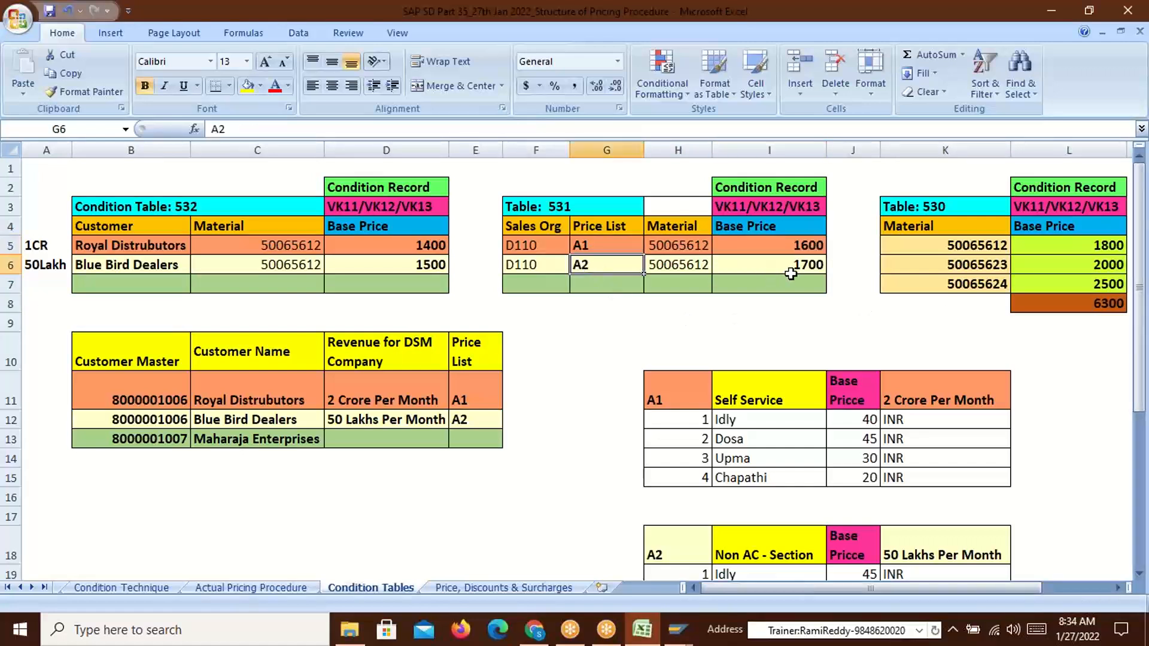
pyautogui.click(684, 270)
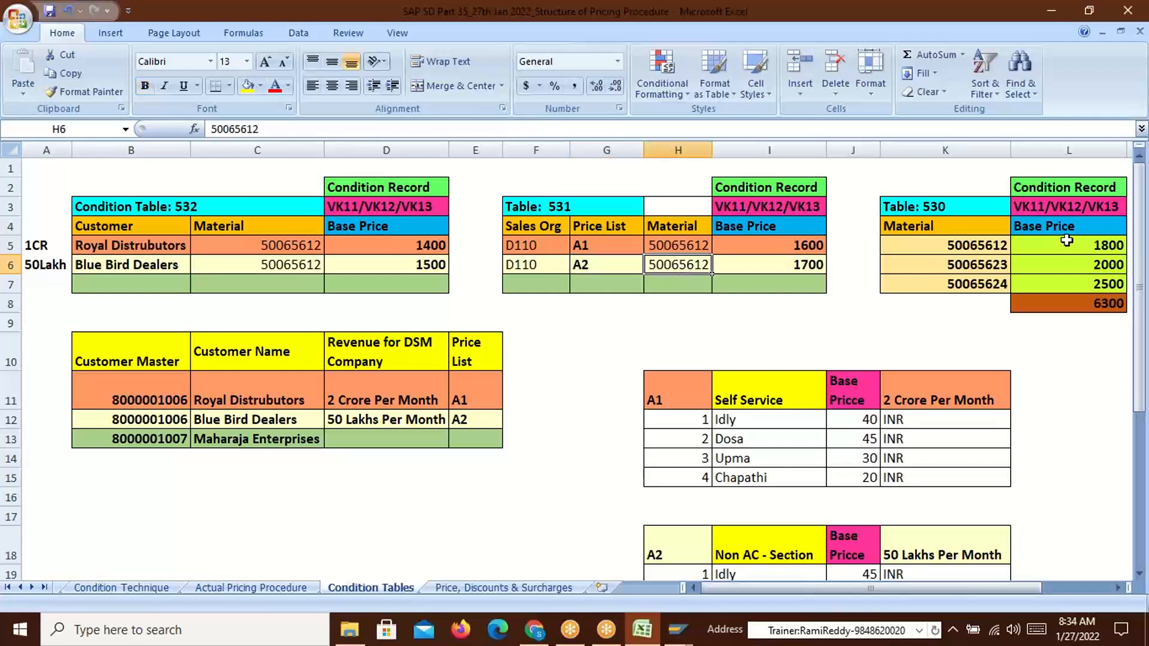
pyautogui.click(1097, 248)
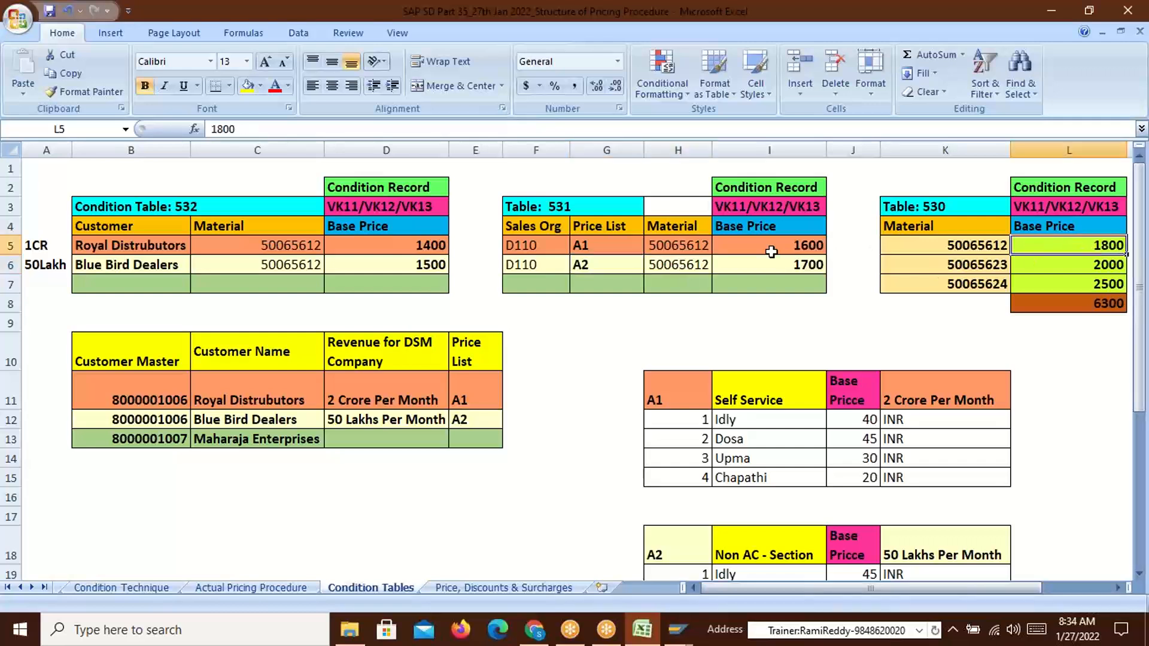
pyautogui.click(581, 244)
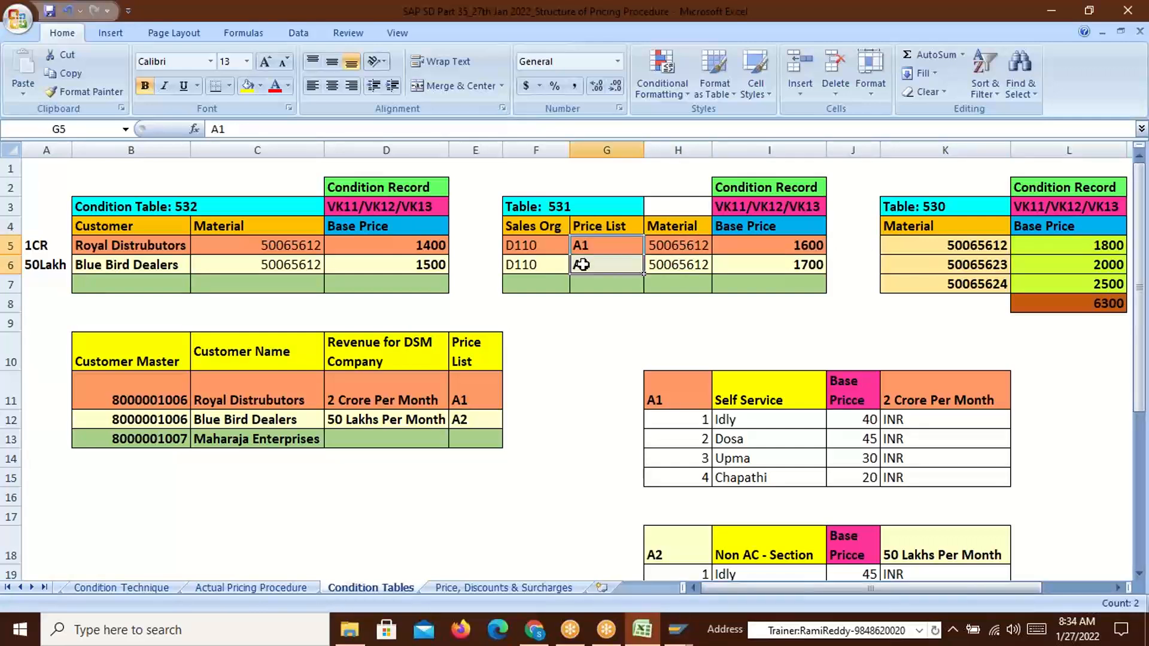
pyautogui.click(815, 243)
pyautogui.click(813, 273)
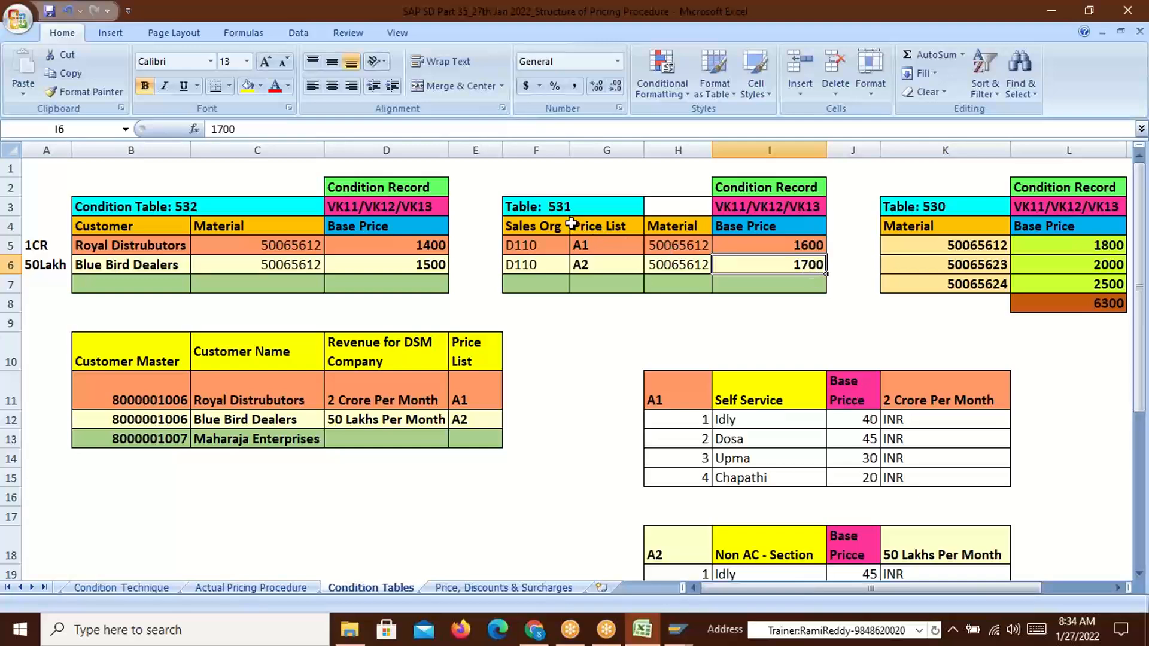
pyautogui.hotkey('alt', 'Tab')
pyautogui.click(132, 52)
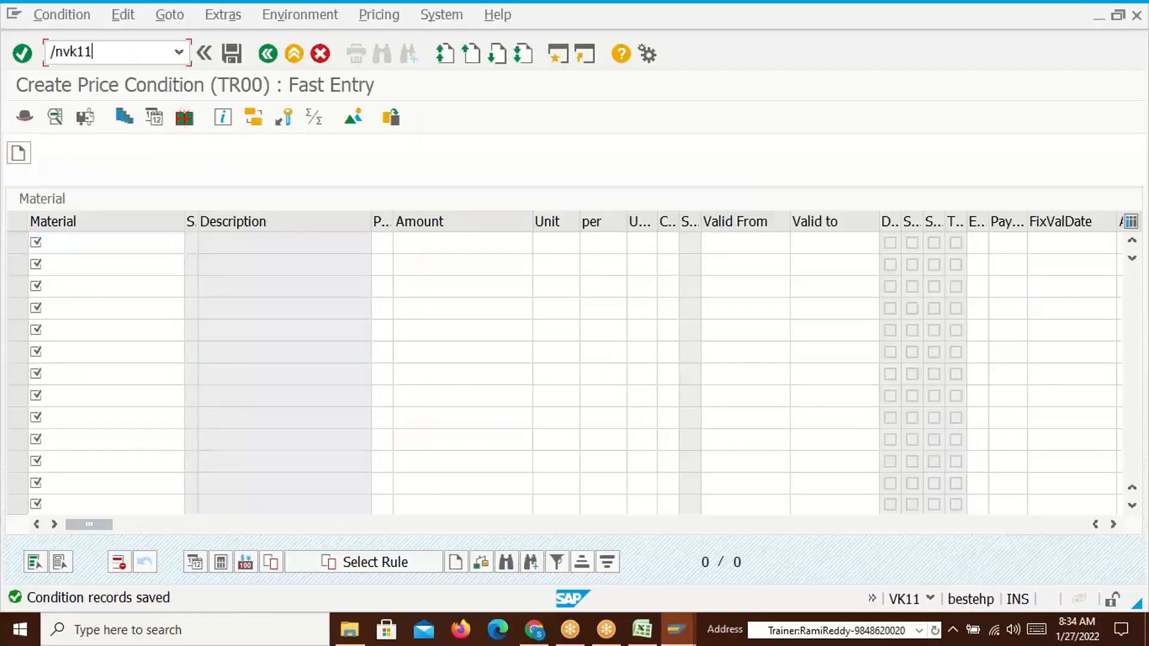
# Restart condition entry with the Sales org./Price list/Material key combination for price list A1
pyautogui.press('Return')
pyautogui.press('Return')
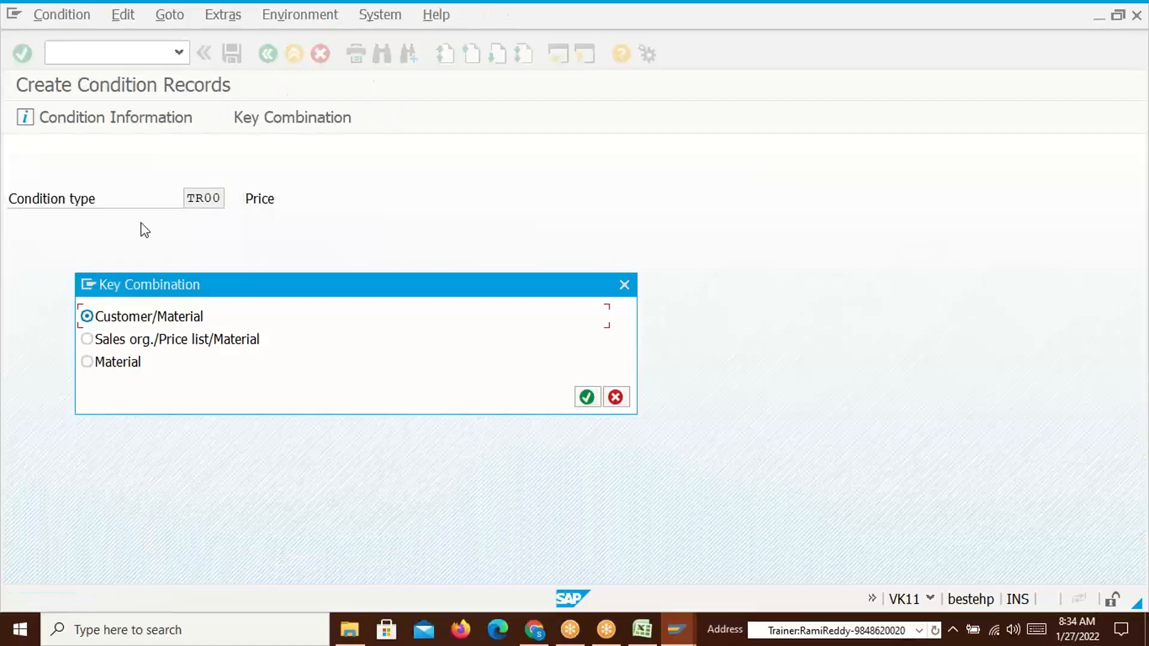
pyautogui.click(86, 340)
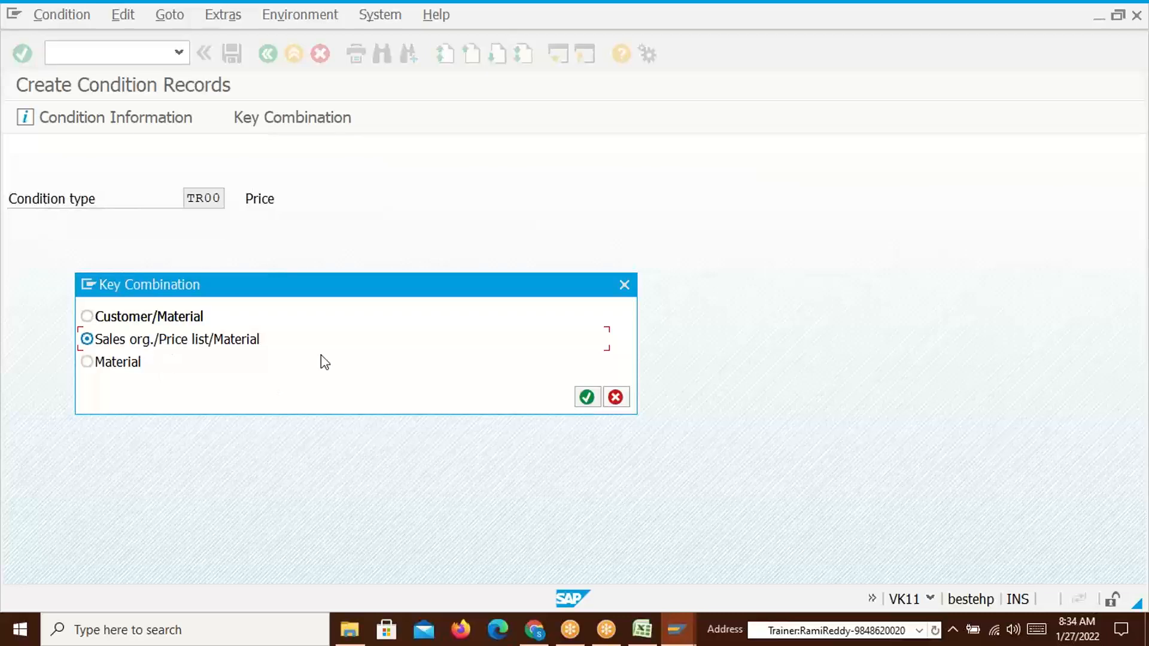
pyautogui.click(588, 398)
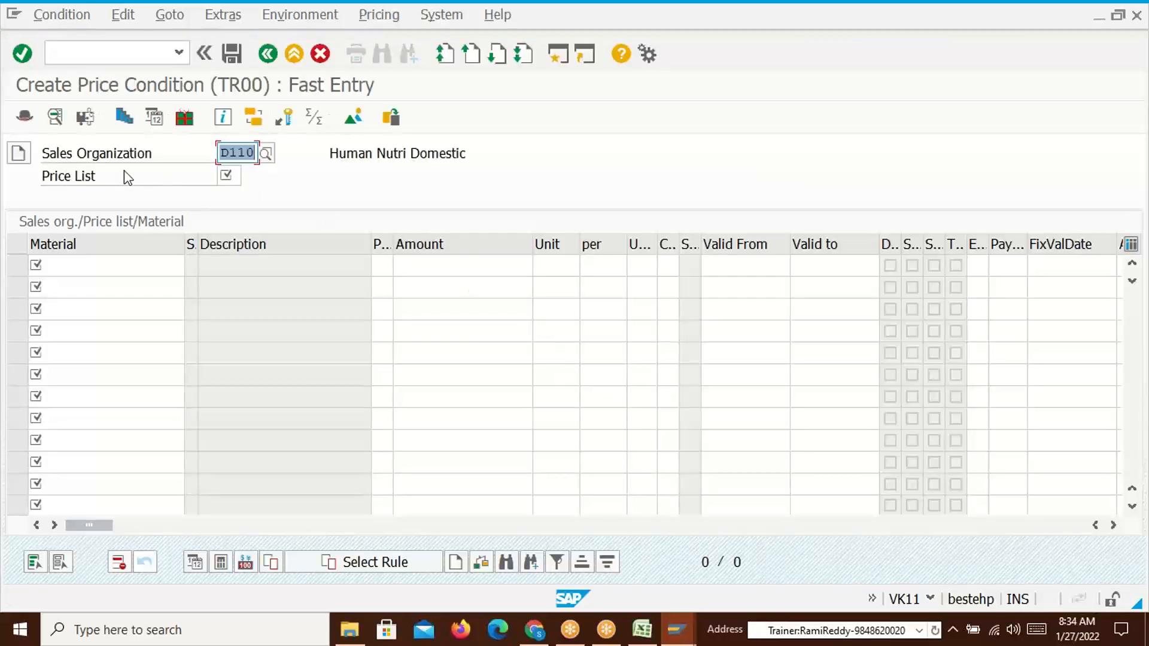
pyautogui.click(228, 179)
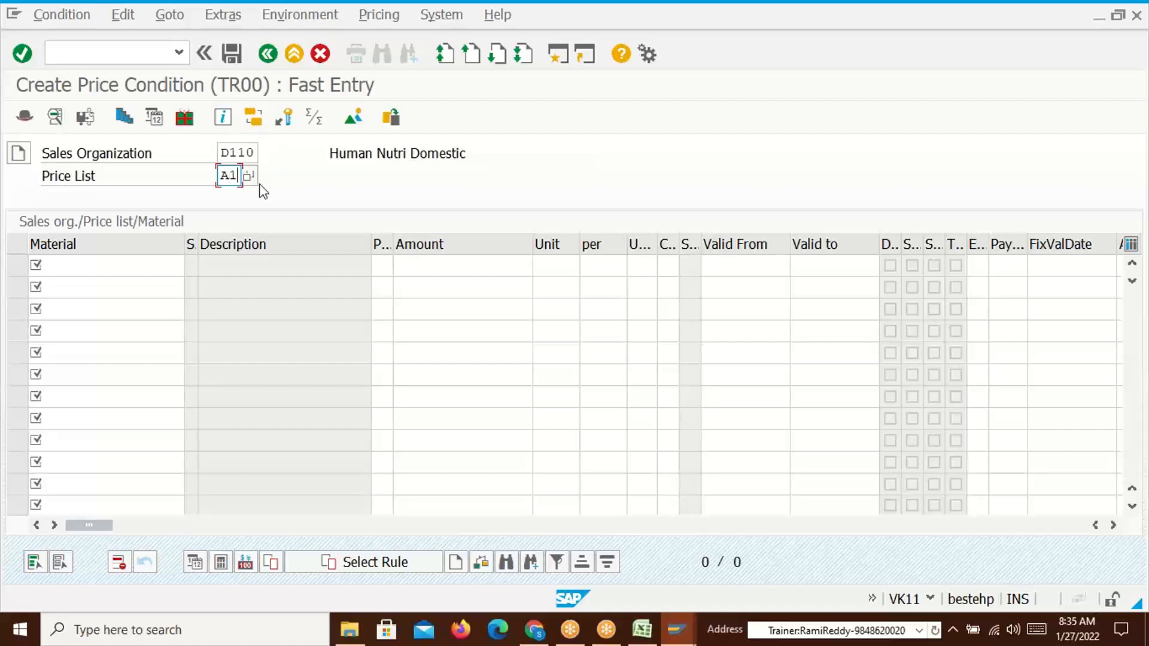
pyautogui.click(90, 267)
# Copy material 50065612 from Excel cell H5 into the first Material row
pyautogui.hotkey('alt', 'Tab')
pyautogui.click(689, 248)
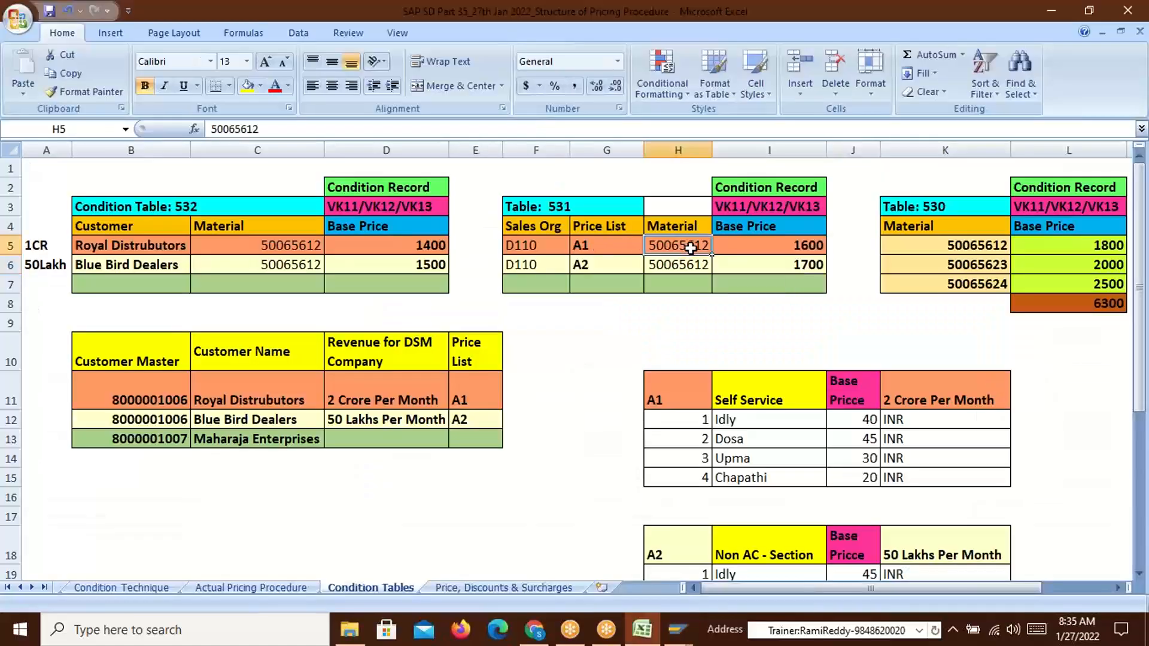
pyautogui.hotkey('ctrl', 'c')
pyautogui.hotkey('alt', 'Tab')
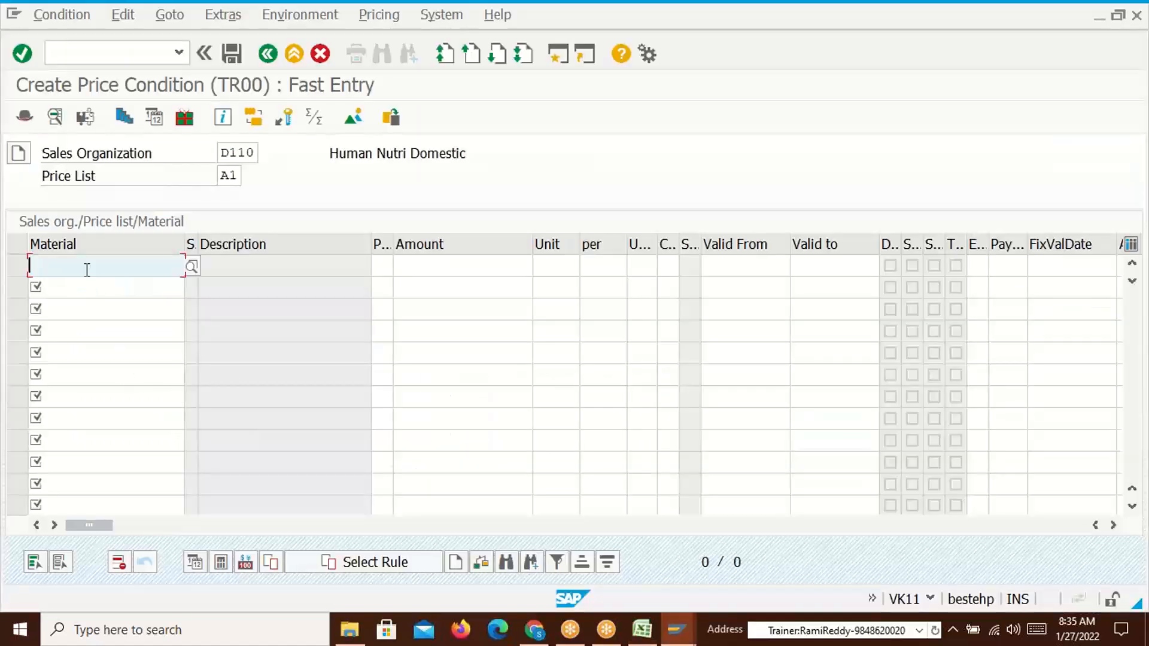
pyautogui.hotkey('ctrl', 'v')
# Enter the A1 base price 1600 for material 50065612, check it against Excel, and save
pyautogui.click(424, 265)
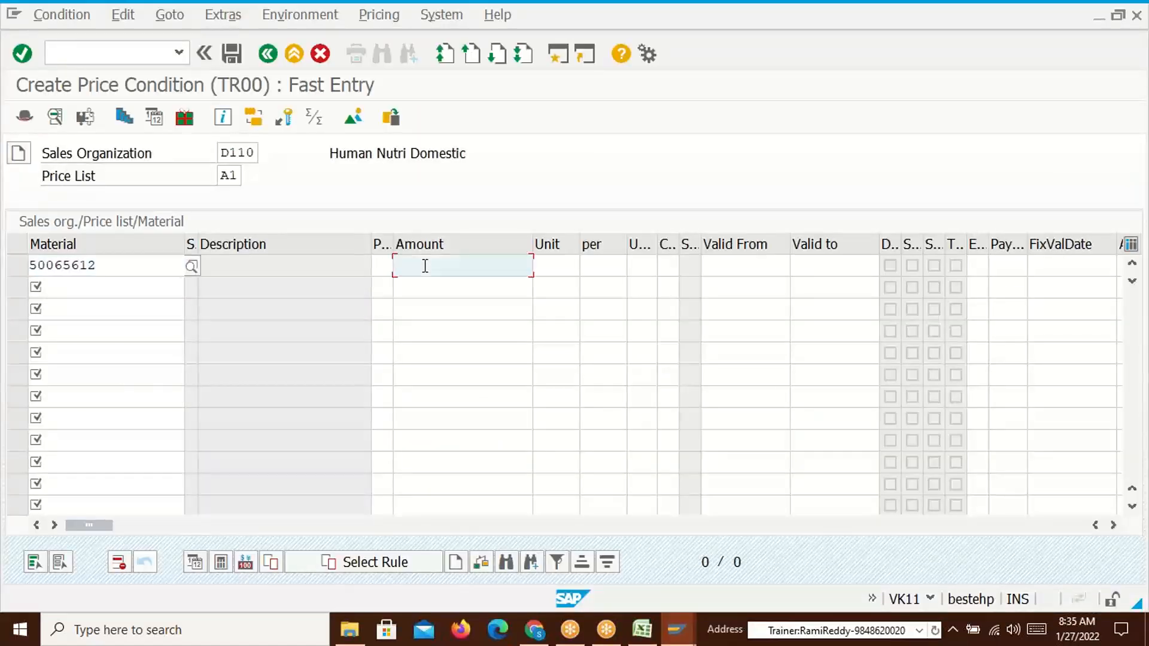
pyautogui.hotkey('alt', 'Tab')
pyautogui.click(798, 248)
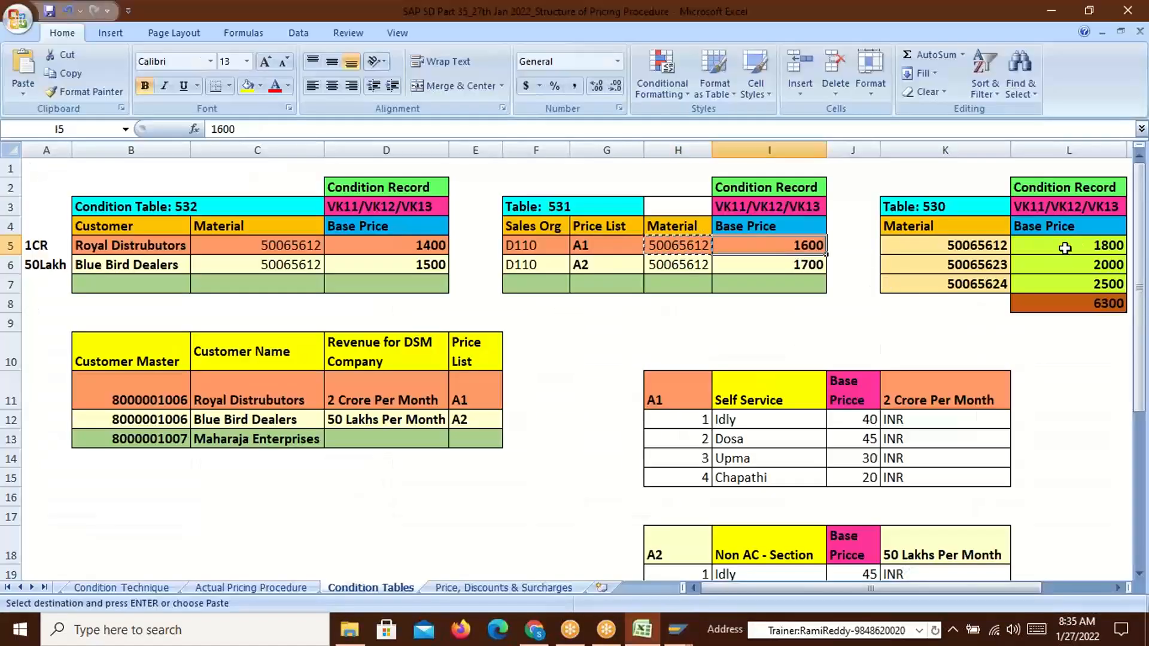
pyautogui.hotkey('ctrl', 'c')
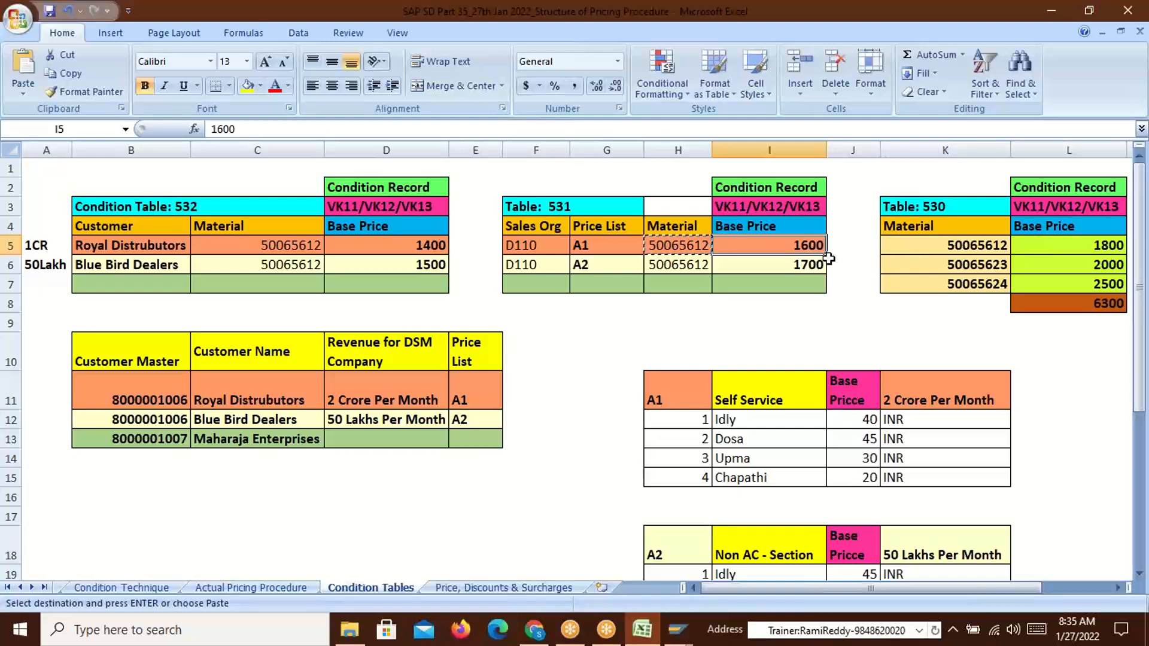
pyautogui.hotkey('alt', 'Tab')
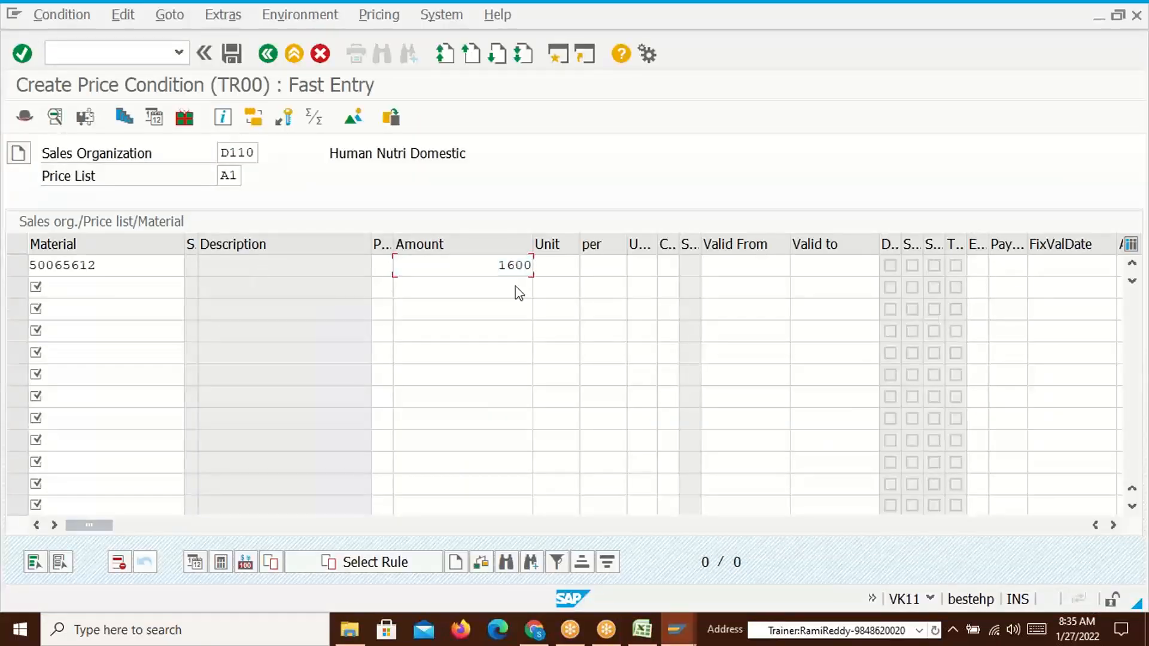
pyautogui.press('Return')
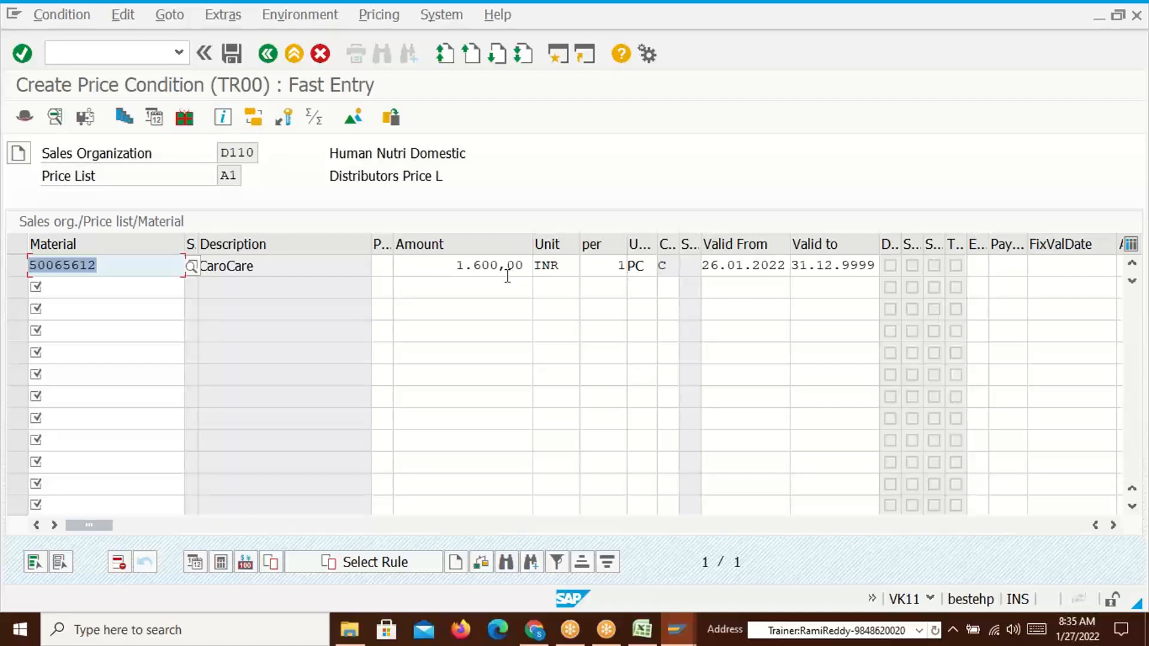
pyautogui.hotkey('alt', 'Tab')
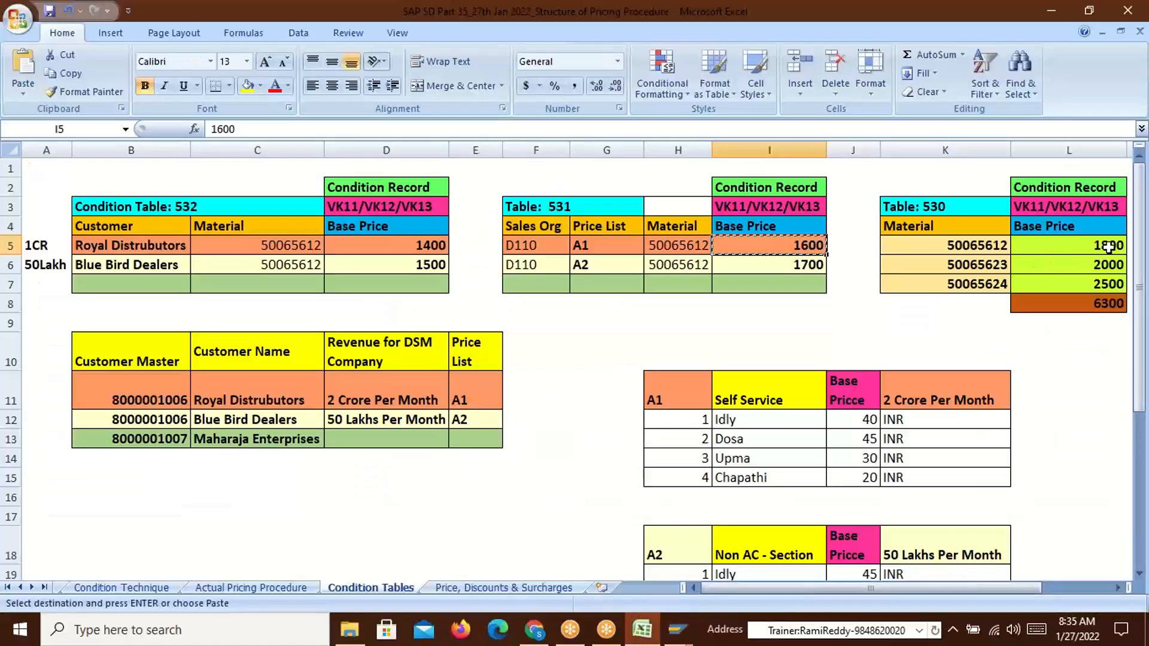
pyautogui.hotkey('alt', 'Tab')
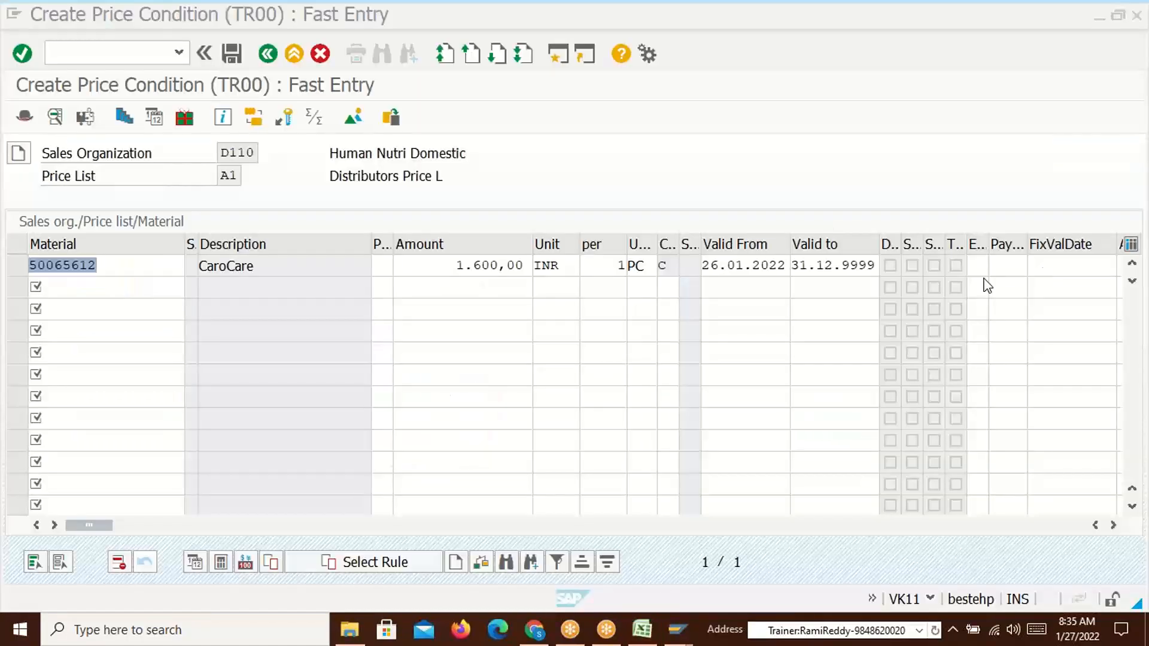
pyautogui.click(234, 55)
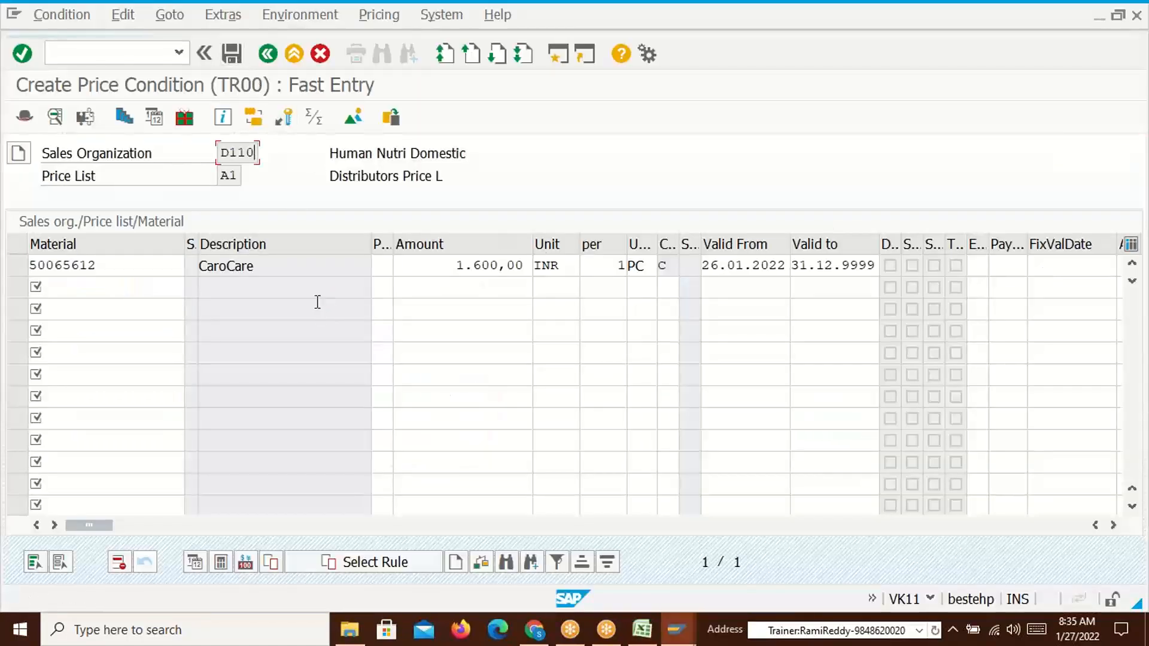
# Switch the price list to A2 and enter material 50065612 at 1700
pyautogui.click(236, 177)
pyautogui.press('BackSpace')
pyautogui.write('2')
pyautogui.click(159, 266)
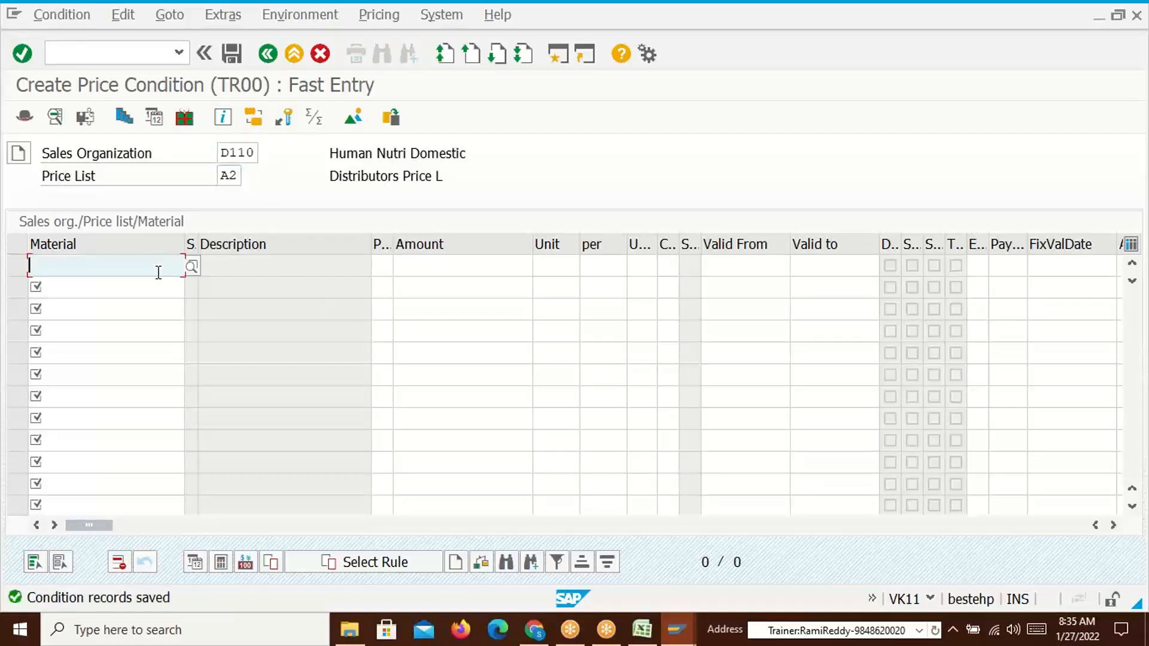
pyautogui.click(112, 285)
pyautogui.click(455, 271)
pyautogui.write('1700')
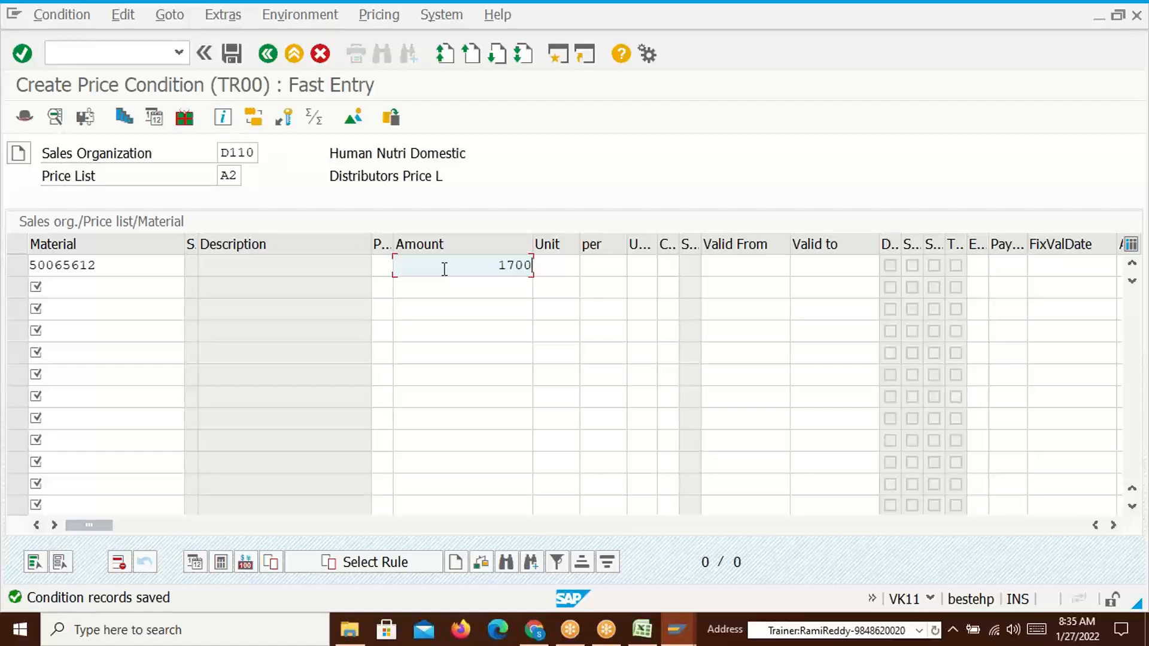
pyautogui.press('Return')
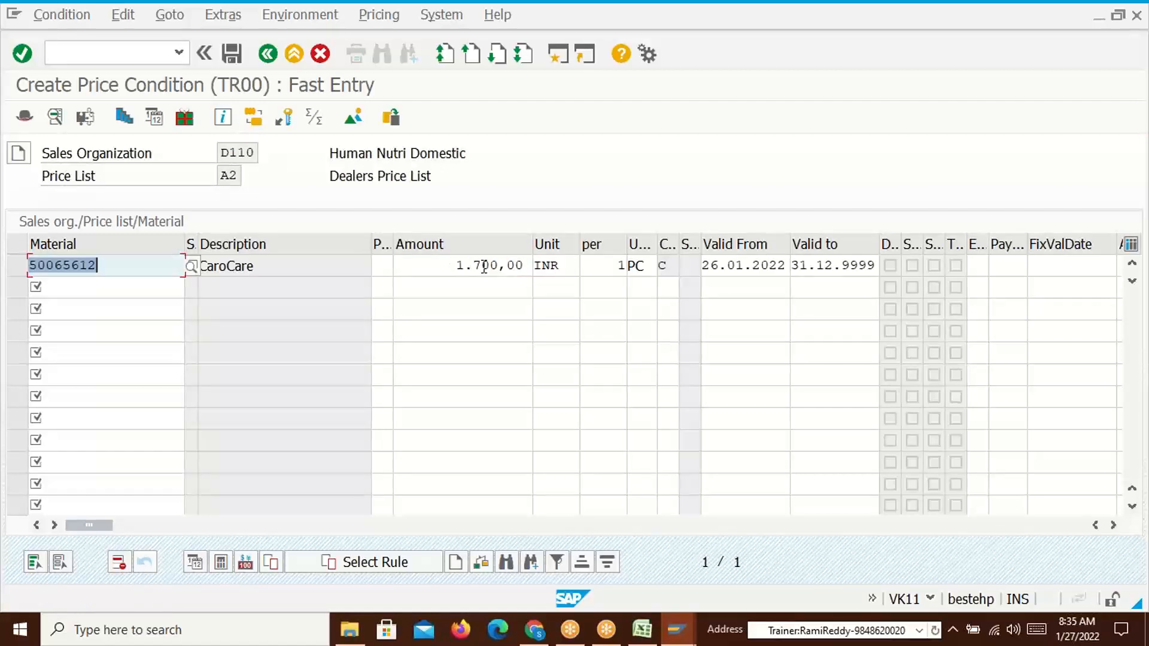
# Compare with the A1 price of 1600 in Excel and save the A2 record
pyautogui.hotkey('alt', 'Tab')
pyautogui.click(597, 246)
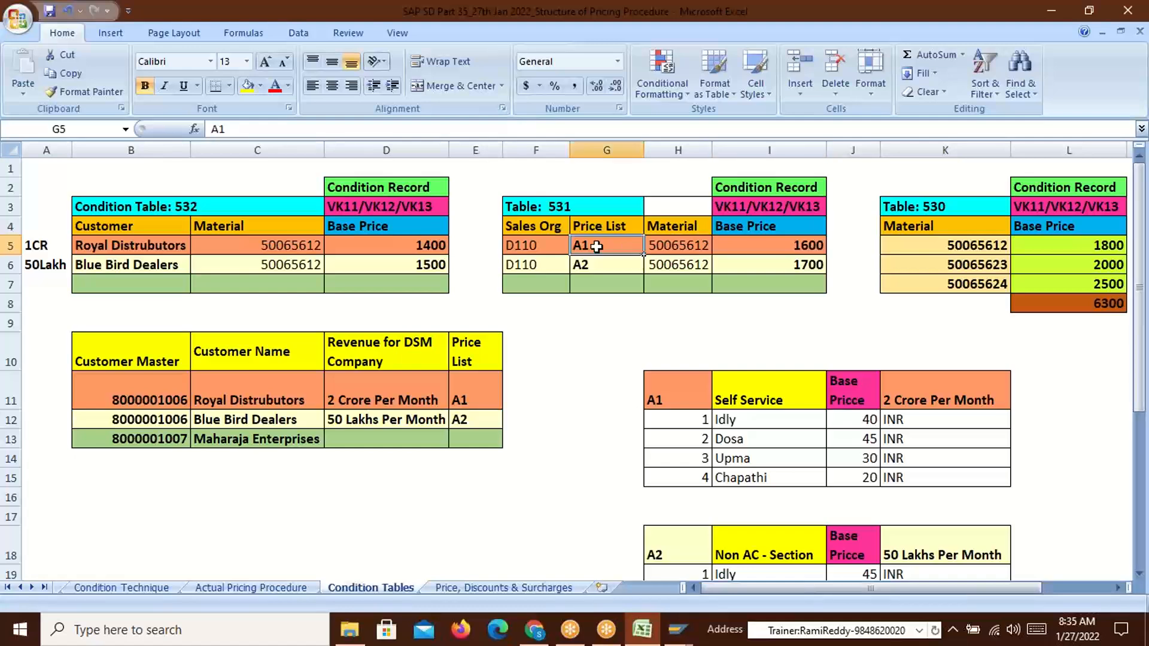
pyautogui.click(794, 247)
pyautogui.hotkey('alt', 'Tab')
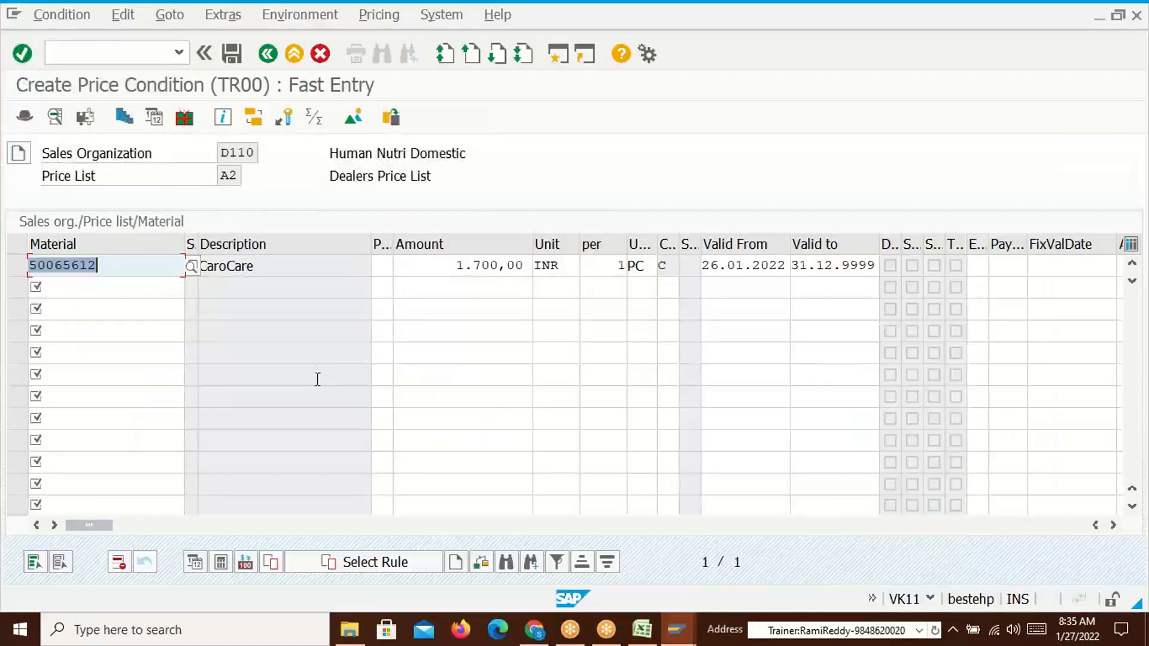
pyautogui.click(232, 53)
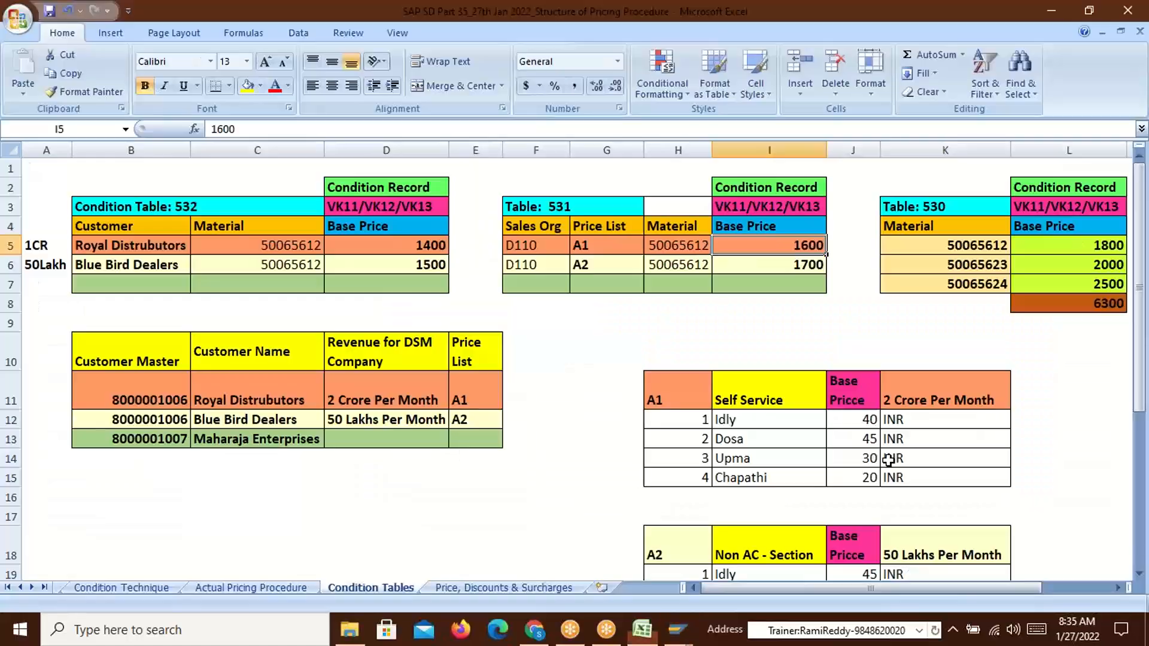
# Review the A1/A2 rows and table 532's Customer and Material keys for 50065612 in Excel
pyautogui.hotkey('alt', 'Tab')
pyautogui.moveTo(577, 247); pyautogui.dragTo(769, 269)
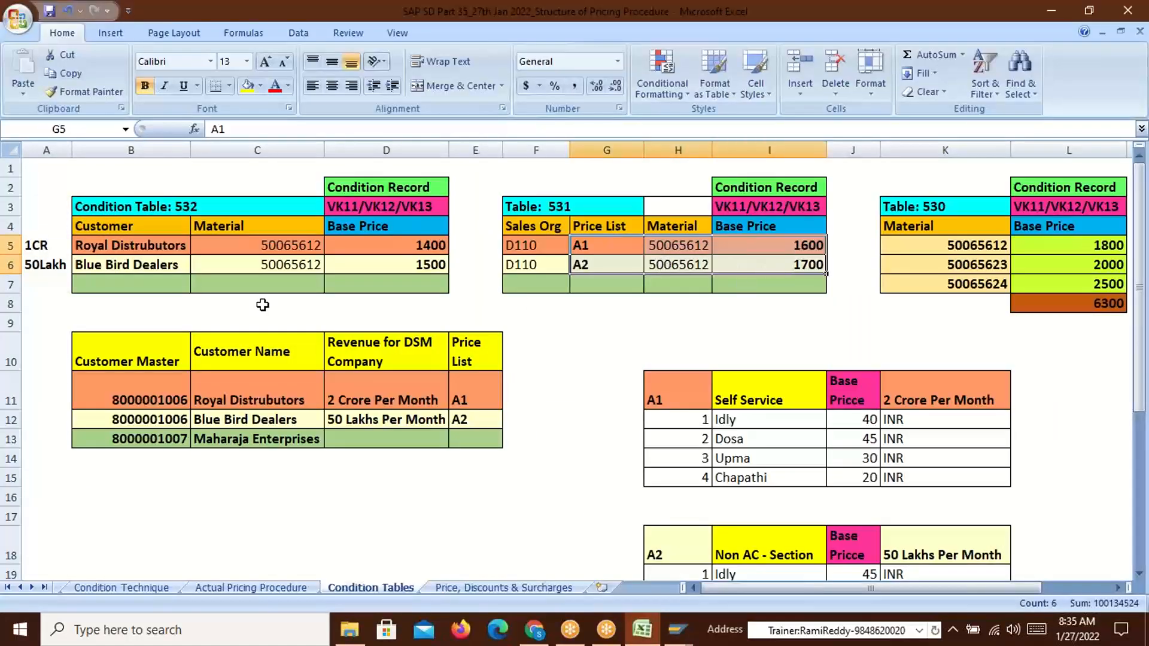
pyautogui.click(246, 245)
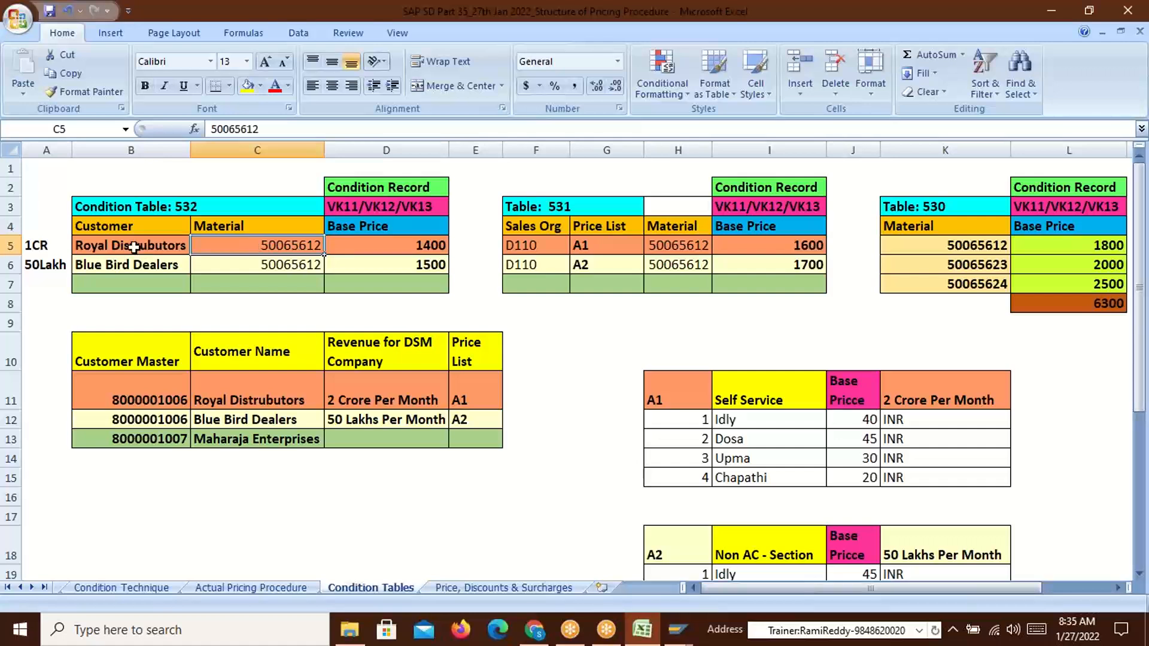
pyautogui.click(107, 226)
pyautogui.click(208, 226)
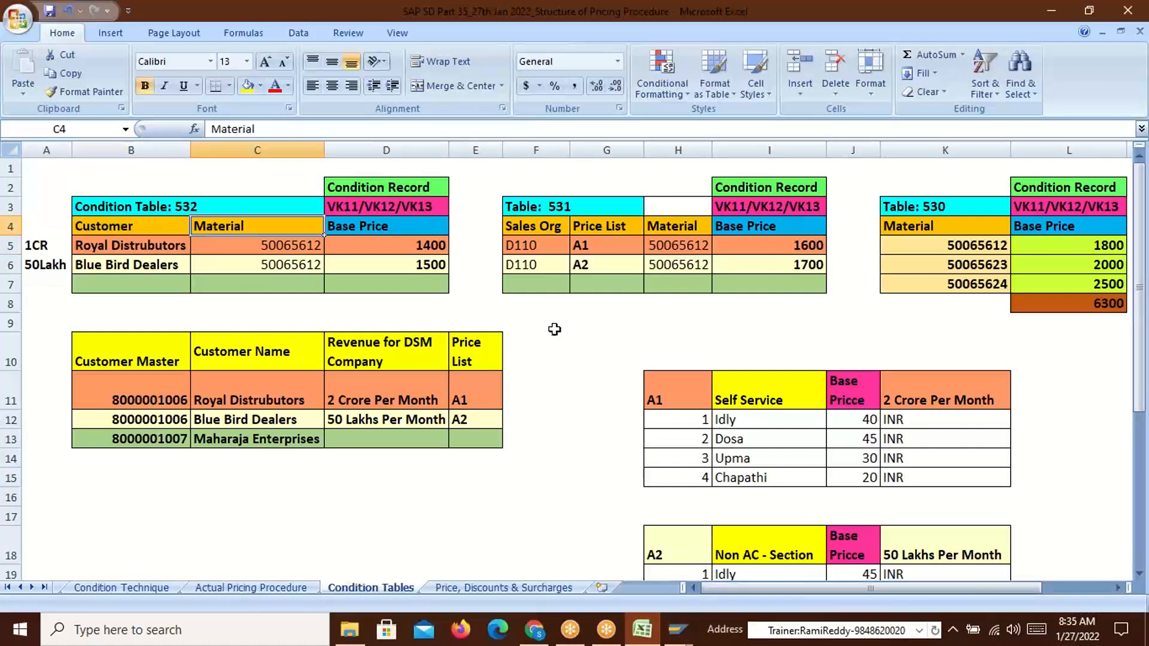
pyautogui.hotkey('alt', 'Tab')
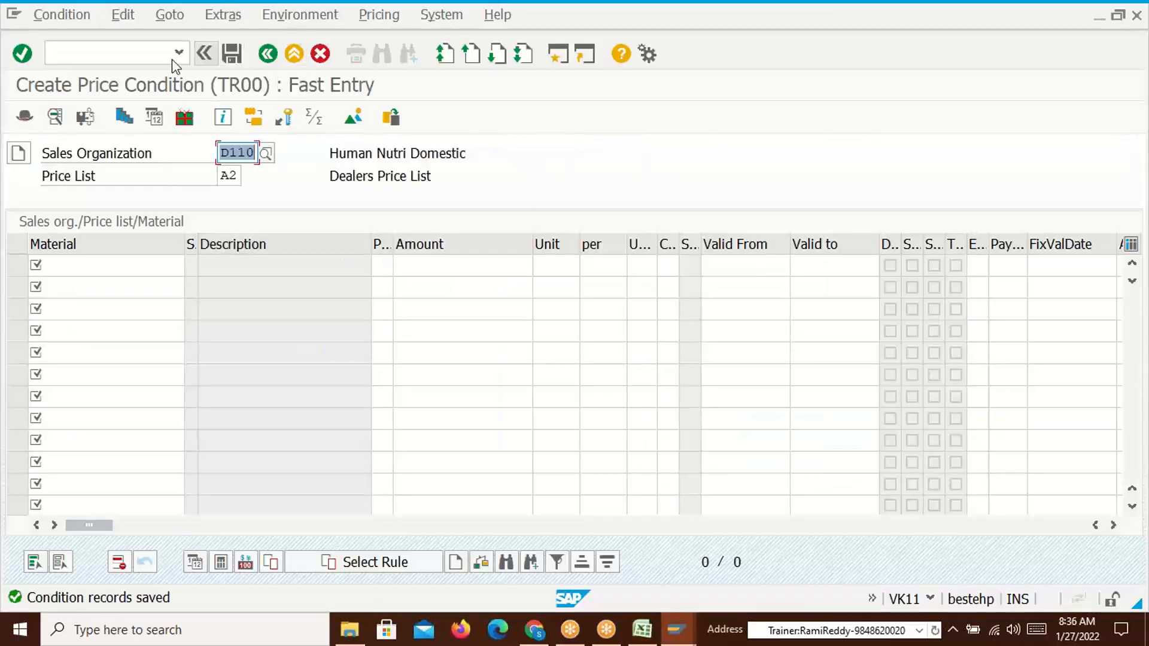
# Start /nvk11 again, accept condition type TR00, and pick the Customer/Material key combination
pyautogui.click(151, 50)
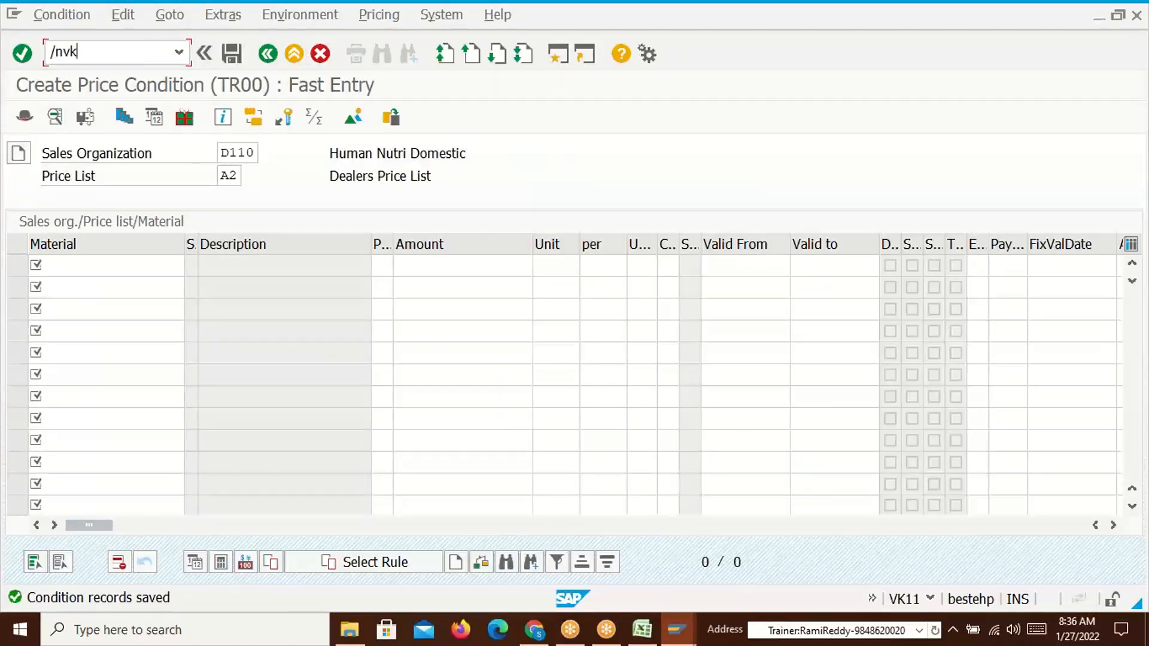
pyautogui.write('/nvk11')
pyautogui.press('Return')
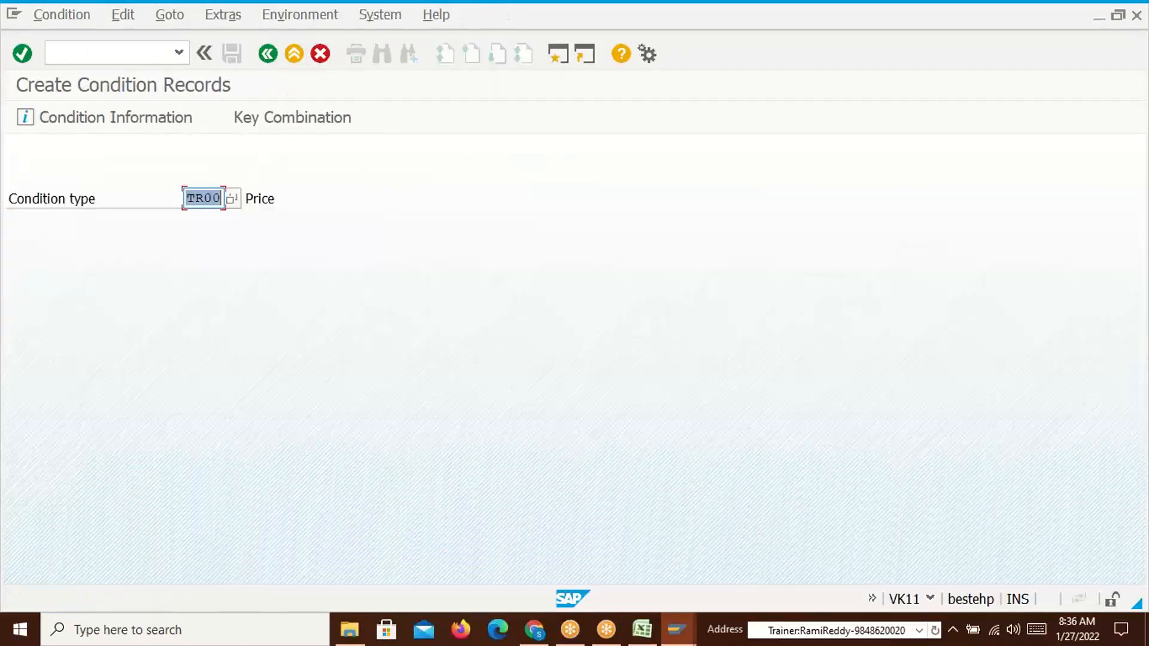
pyautogui.press('Return')
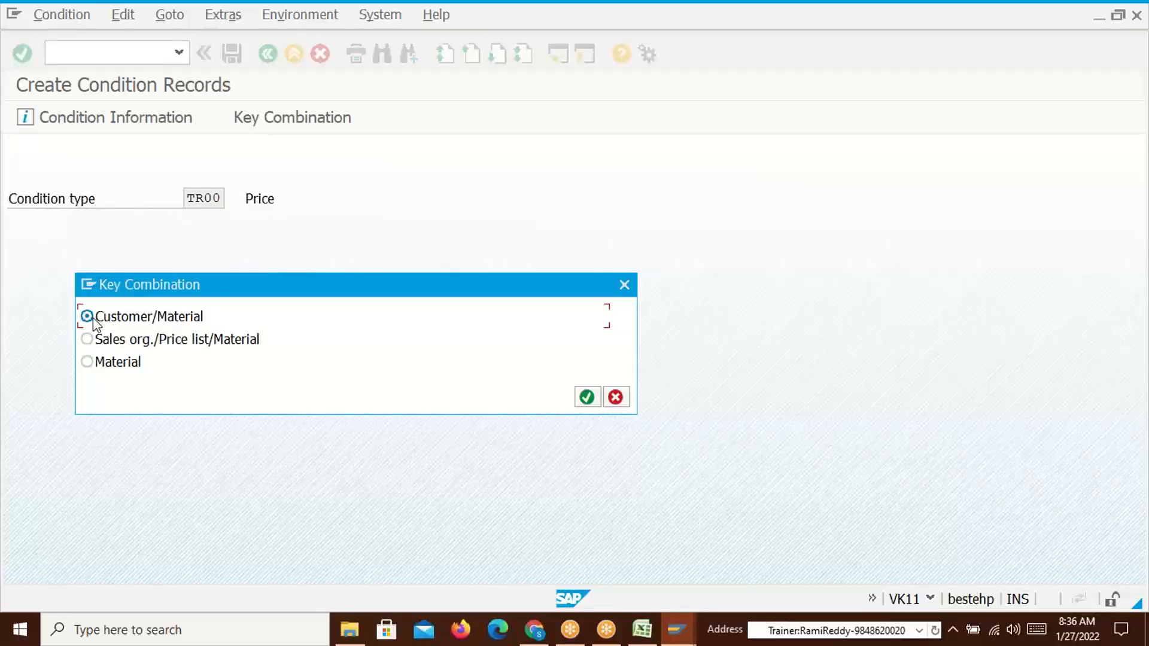
pyautogui.click(586, 397)
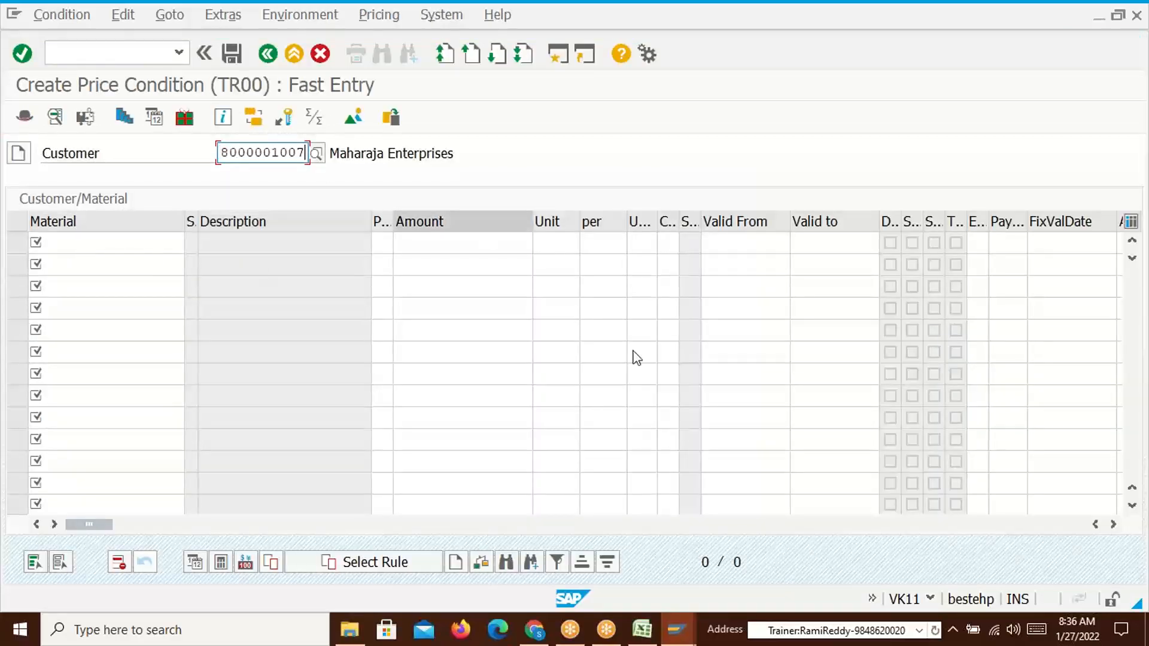
# Correct Royal Distrubutors' customer number in Excel and enter it as the record's customer
pyautogui.hotkey('alt', 'Tab')
pyautogui.click(162, 398)
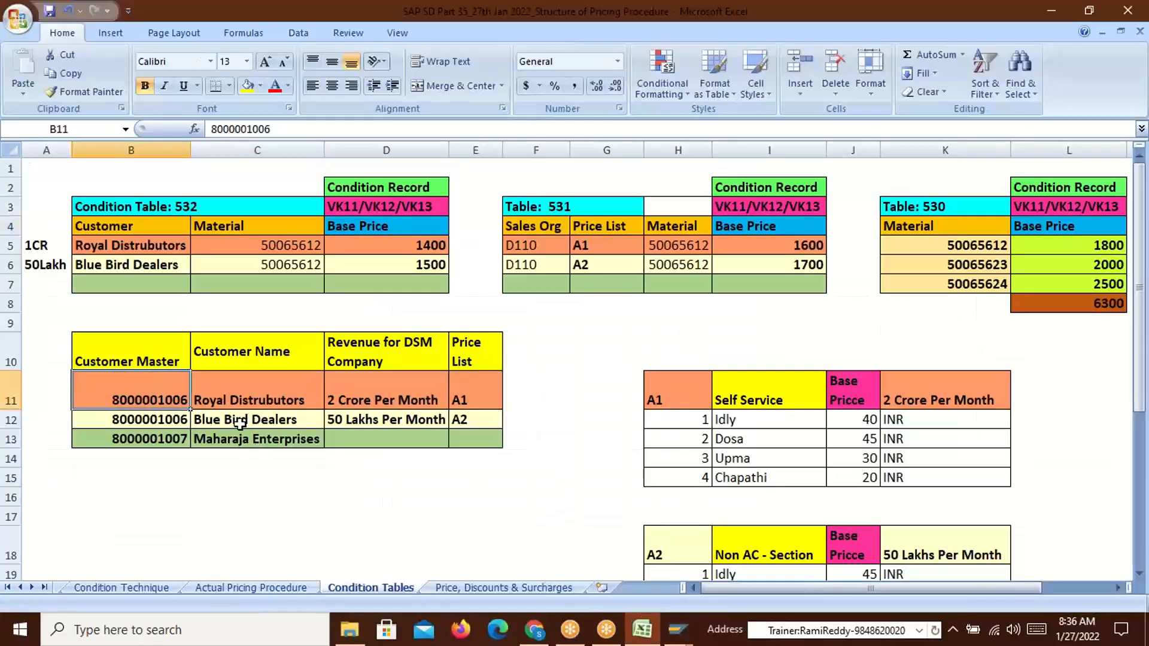
pyautogui.doubleClick(182, 422)
pyautogui.click(187, 398)
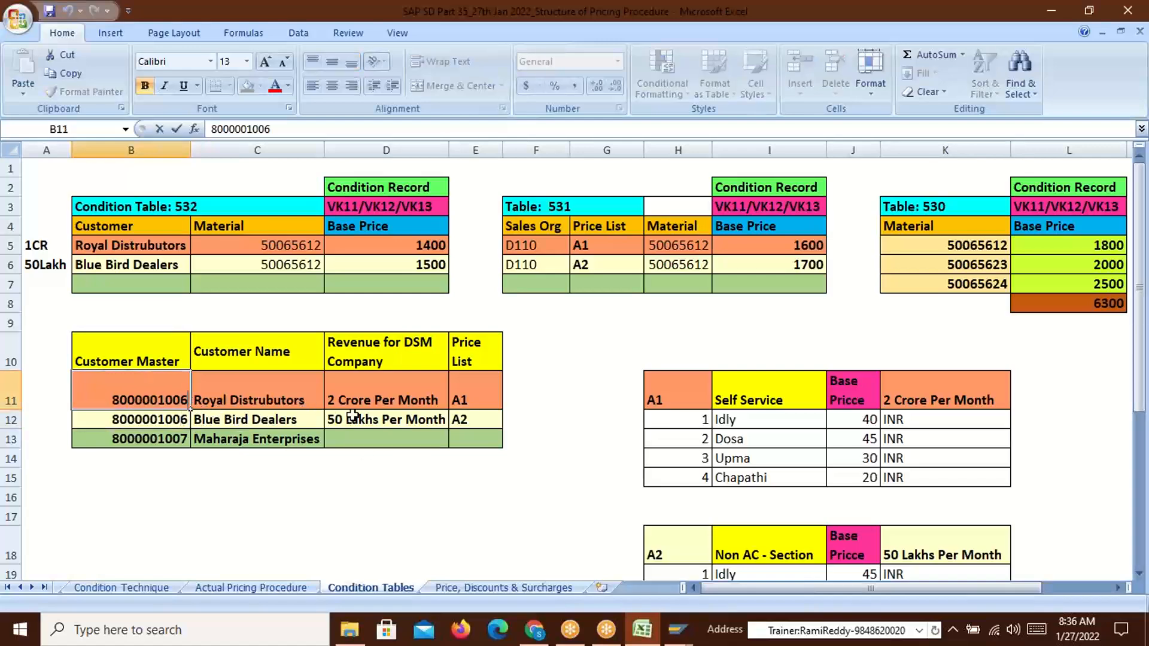
pyautogui.press('BackSpace')
pyautogui.write('5')
pyautogui.press('Return')
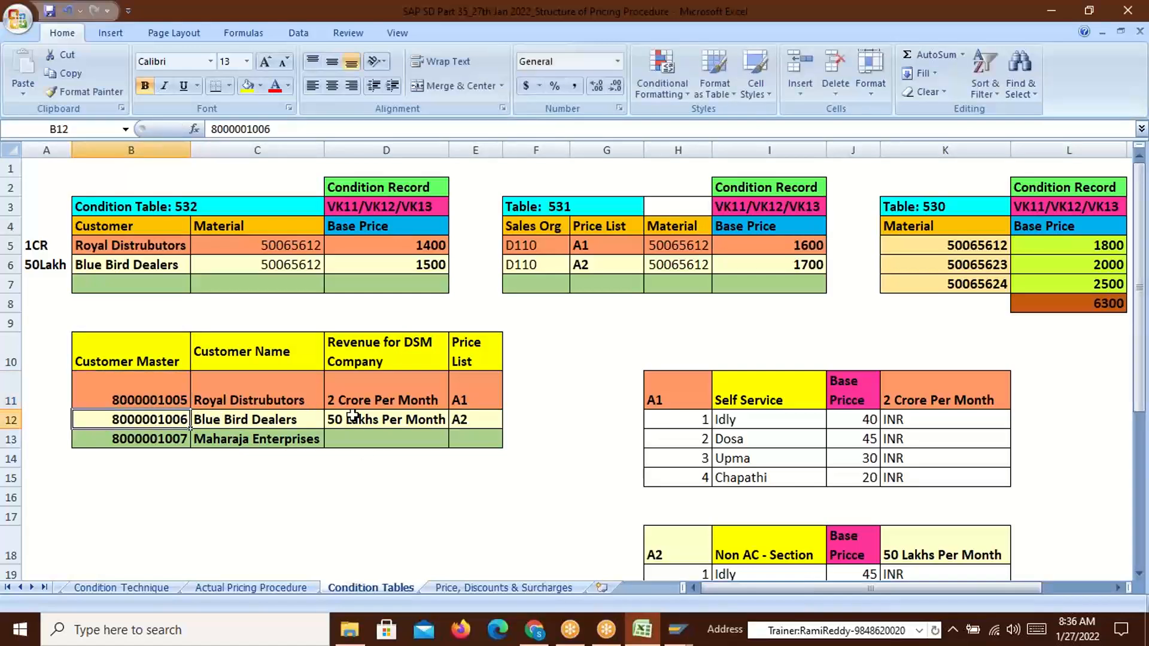
pyautogui.hotkey('alt', 'Tab')
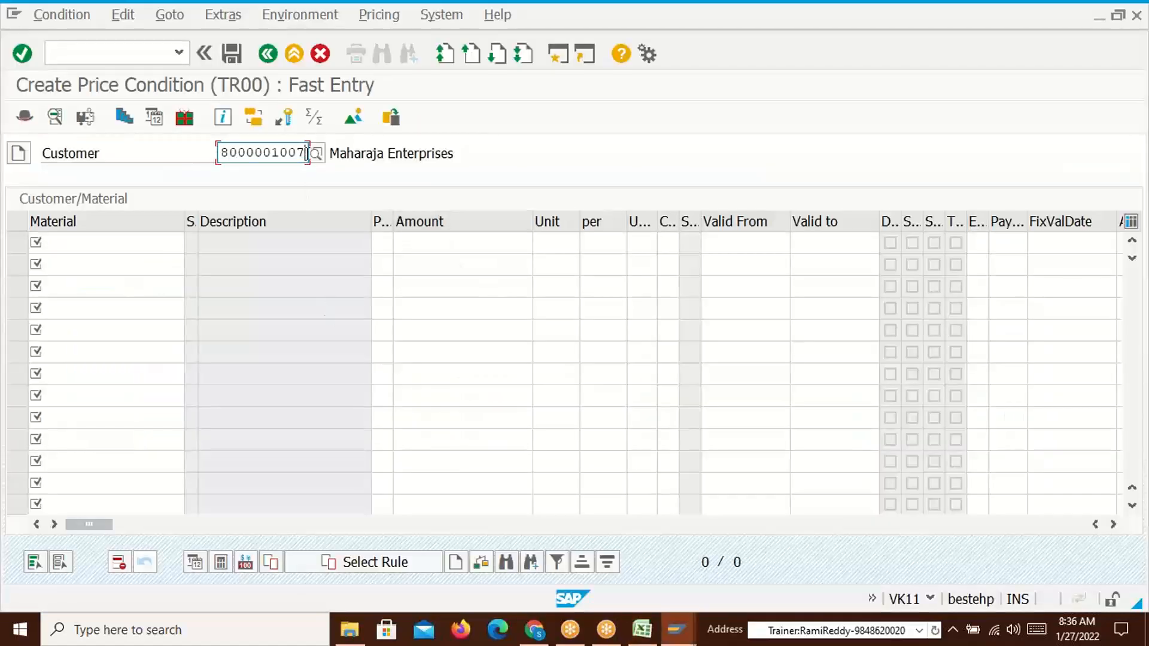
pyautogui.press('Return')
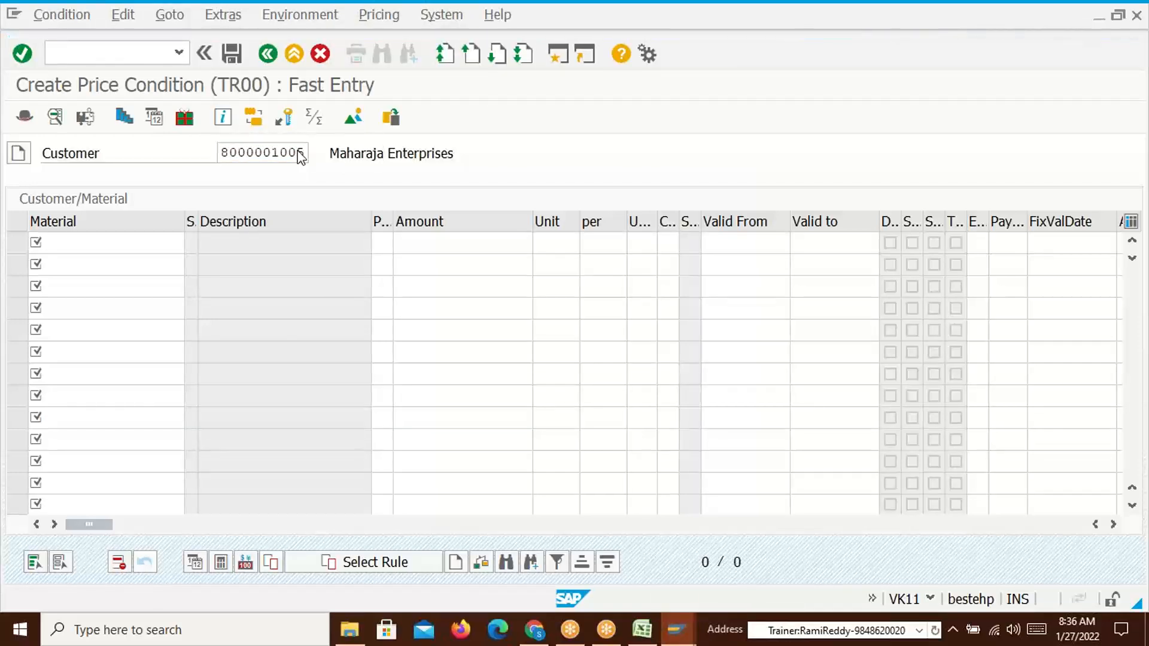
pyautogui.press('Return')
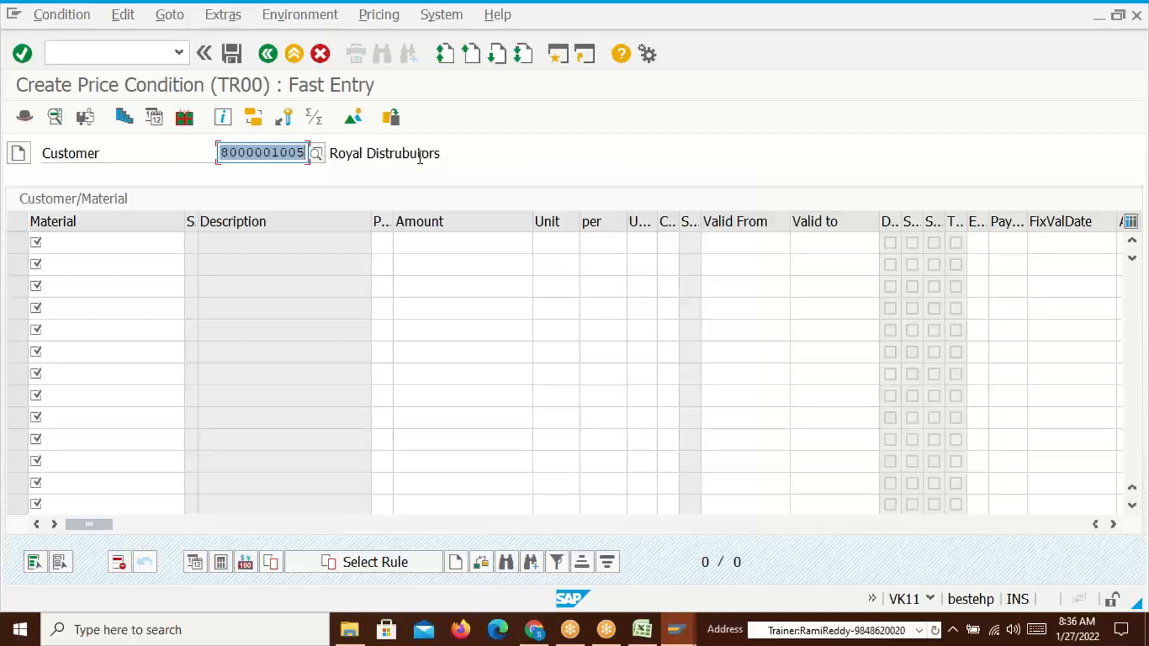
pyautogui.click(59, 242)
# Enter material 50065612 with amount 1400 copied from Excel, fixing a wrongly pasted value
pyautogui.click(135, 261)
pyautogui.click(437, 239)
pyautogui.hotkey('alt', 'Tab')
pyautogui.click(392, 244)
pyautogui.click(282, 245)
pyautogui.hotkey('ctrl', 'c')
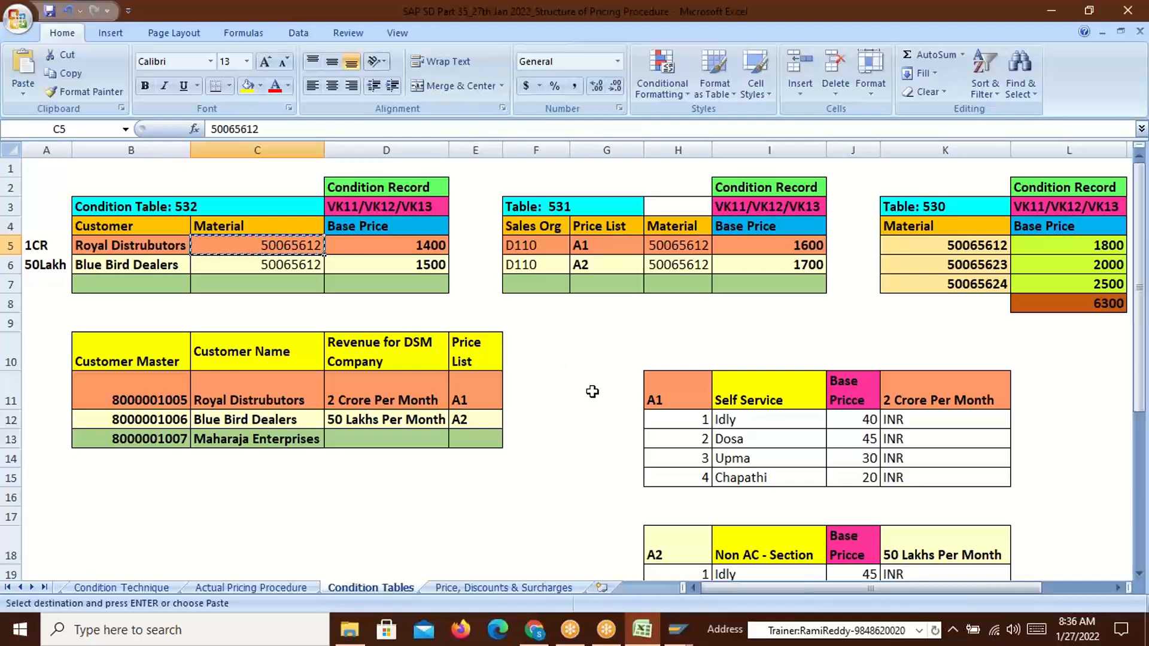
pyautogui.hotkey('alt', 'Tab')
pyautogui.click(425, 242)
pyautogui.hotkey('ctrl', 'v')
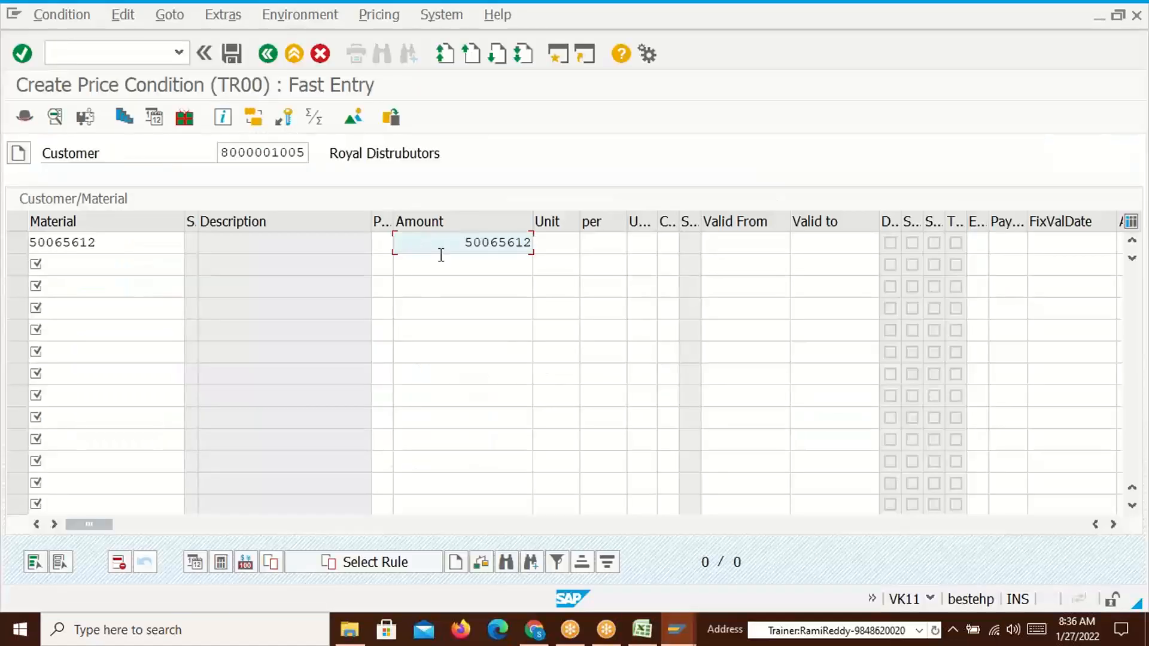
pyautogui.press('BackSpace')
pyautogui.press('BackSpace')
pyautogui.press('BackSpace')
pyautogui.press('BackSpace')
pyautogui.press('BackSpace')
pyautogui.press('BackSpace')
pyautogui.press('BackSpace')
pyautogui.press('BackSpace')
pyautogui.hotkey('alt', 'Tab')
pyautogui.click(392, 251)
pyautogui.hotkey('ctrl', 'c')
pyautogui.hotkey('alt', 'Tab')
pyautogui.hotkey('ctrl', 'v')
pyautogui.press('Return')
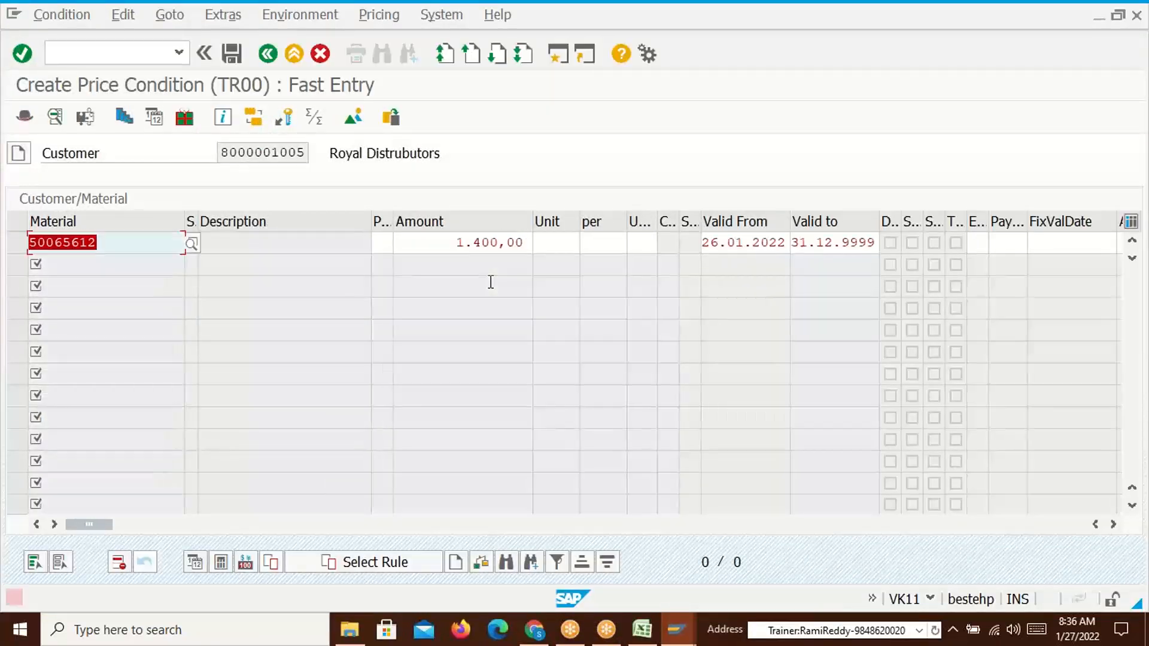
# Set the unit to INR, validate the row, and check customer, material and the 1.400,00 amount
pyautogui.click(570, 242)
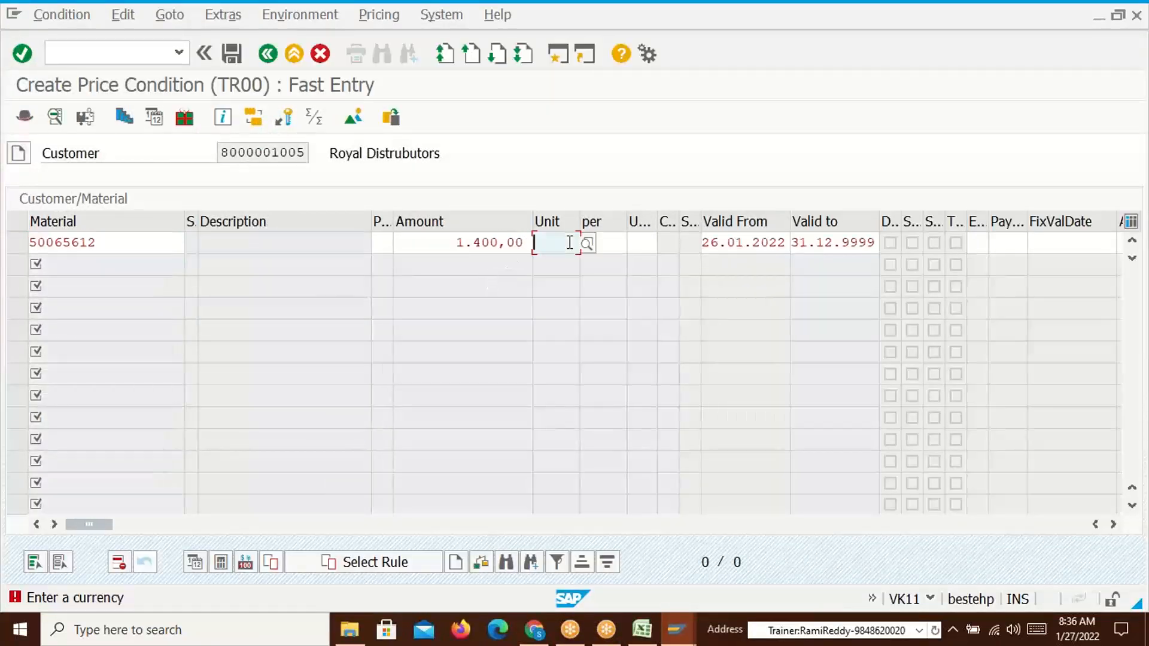
pyautogui.click(546, 263)
pyautogui.press('Return')
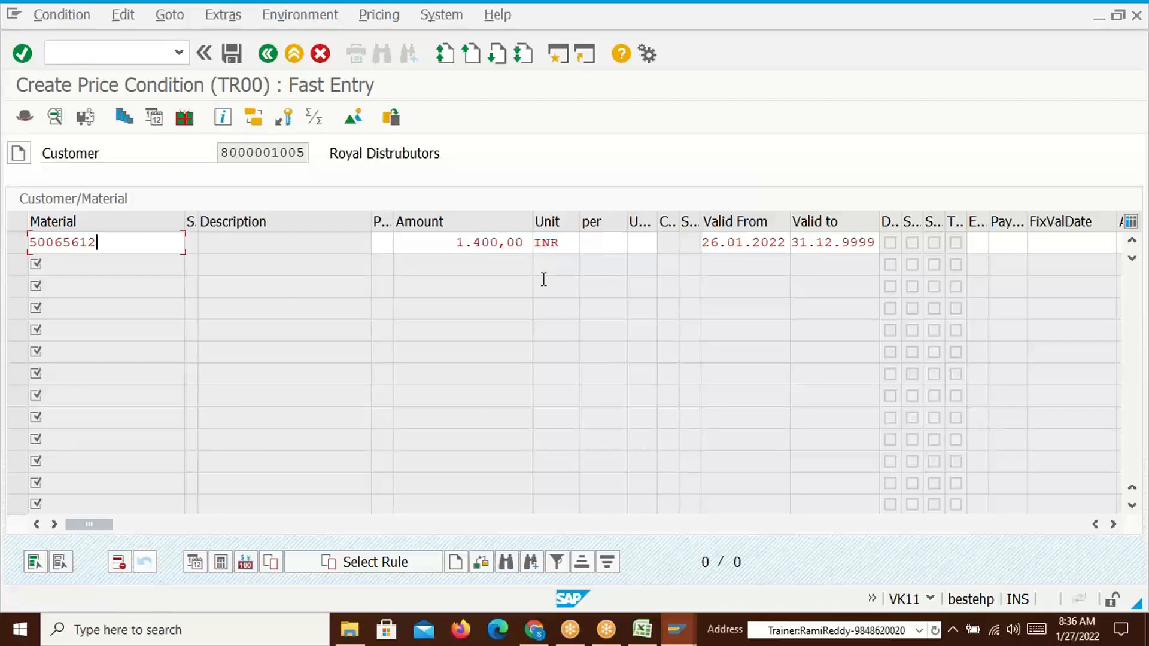
pyautogui.click(274, 154)
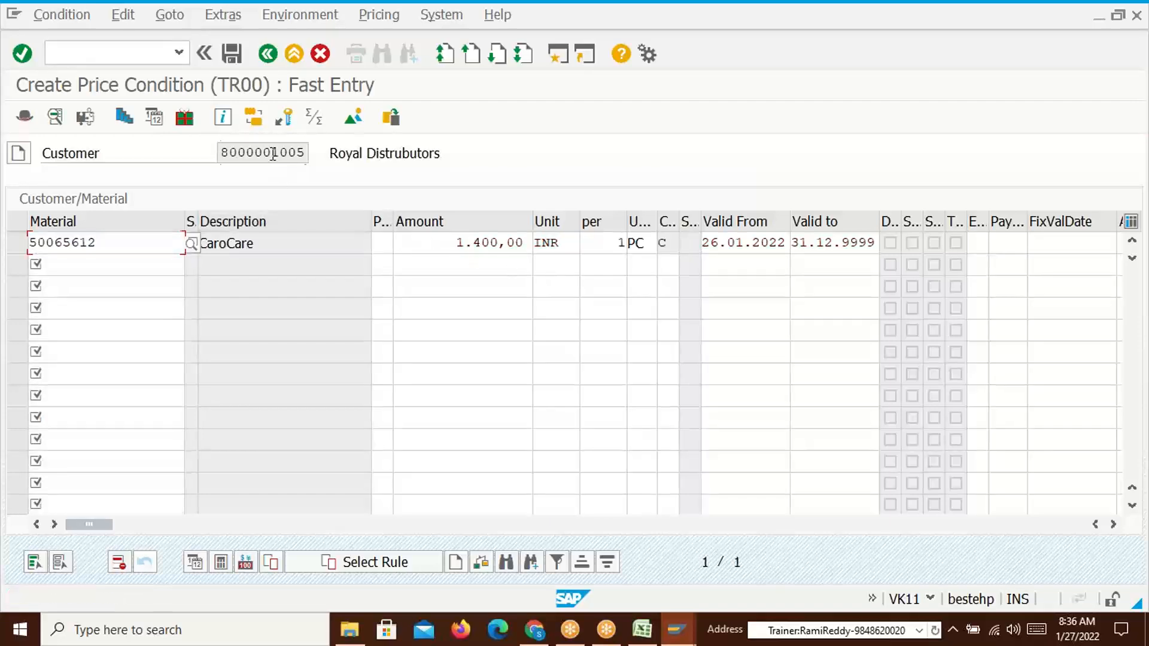
pyautogui.moveTo(99, 243); pyautogui.dragTo(29, 243)
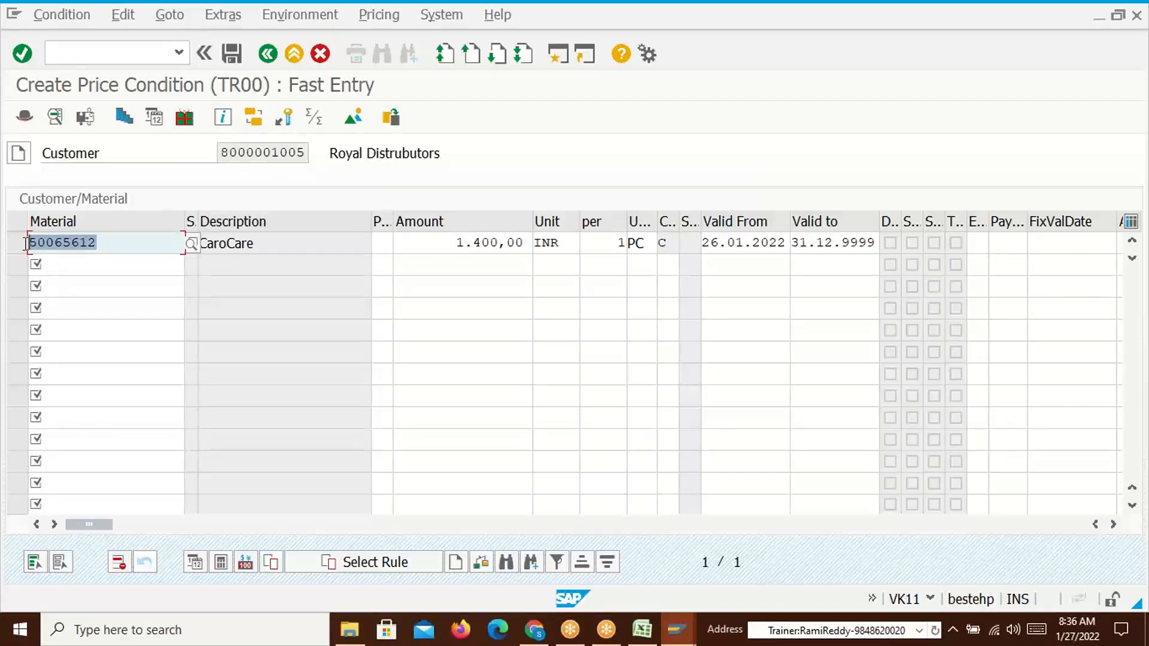
pyautogui.click(460, 246)
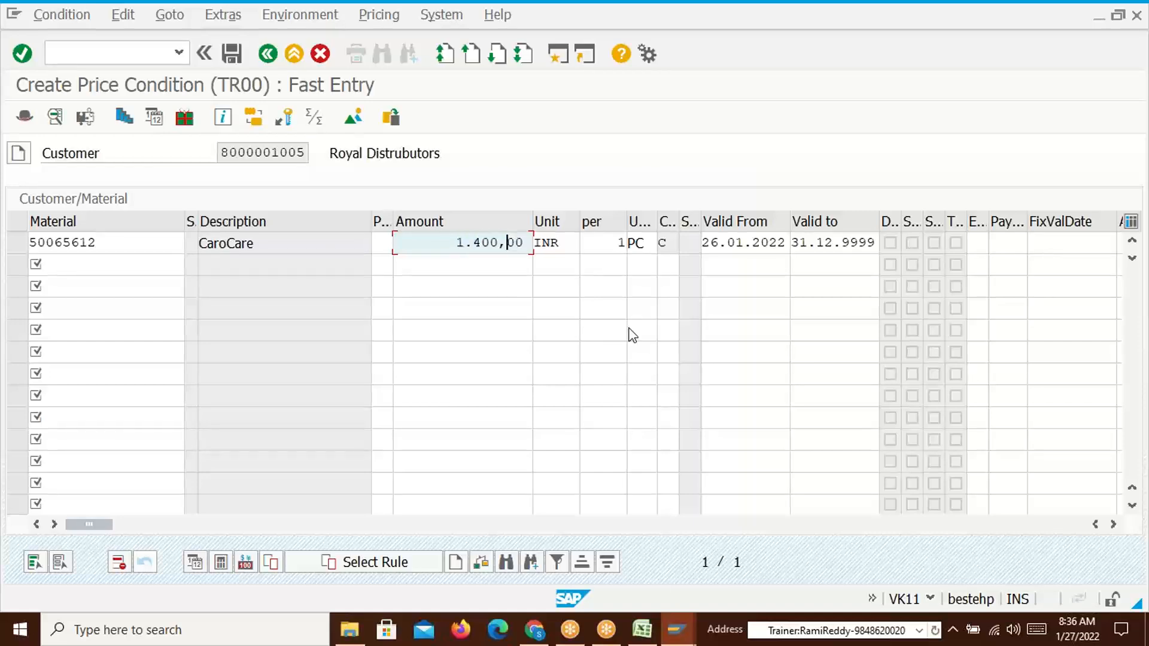
pyautogui.hotkey('alt', 'Tab')
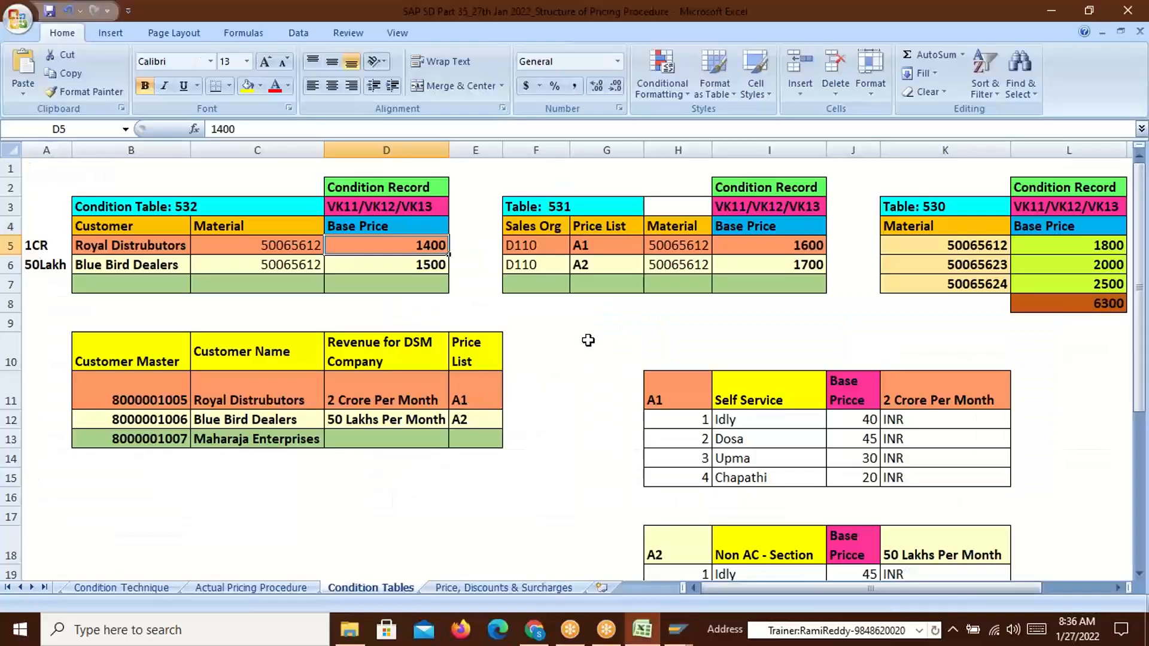
# Compare Royal Distrubutors' 1400 price with the 1600 price-list and 1800 material-only prices
pyautogui.click(607, 249)
pyautogui.click(784, 247)
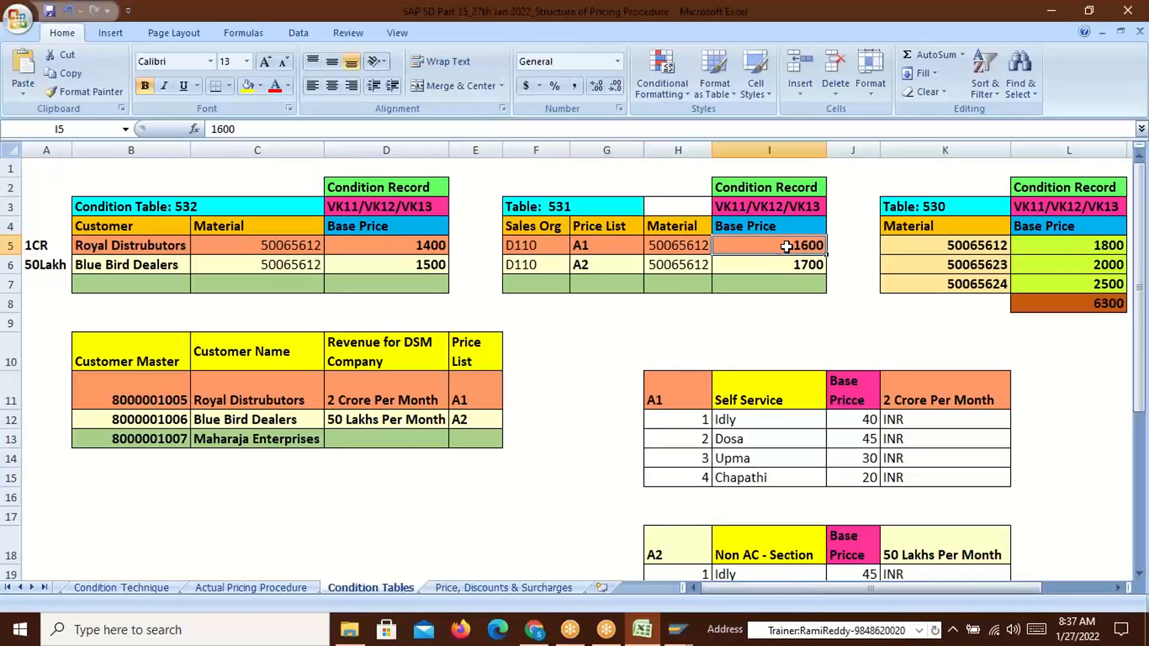
pyautogui.click(980, 244)
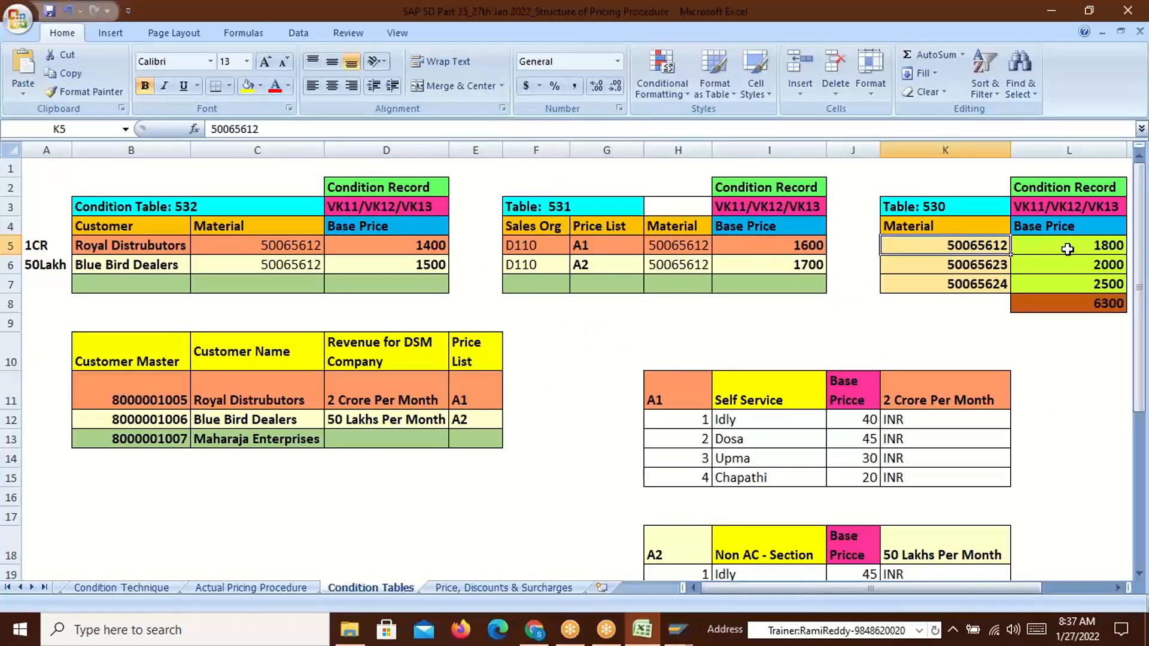
pyautogui.click(1085, 248)
pyautogui.click(389, 243)
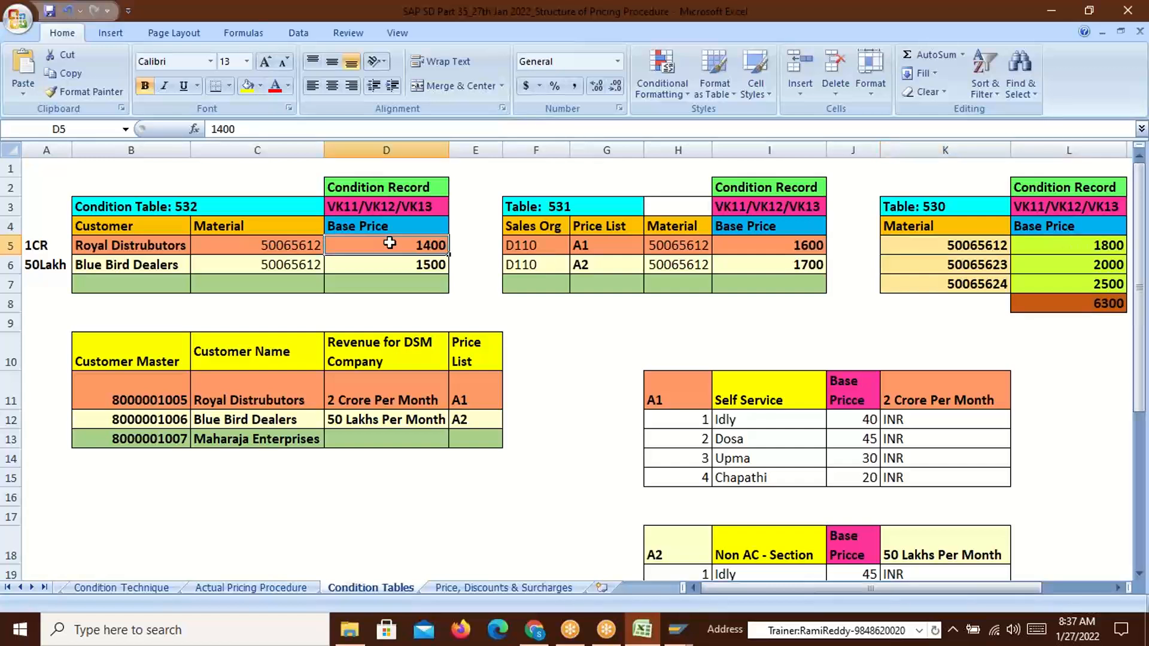
pyautogui.click(771, 243)
pyautogui.click(1055, 247)
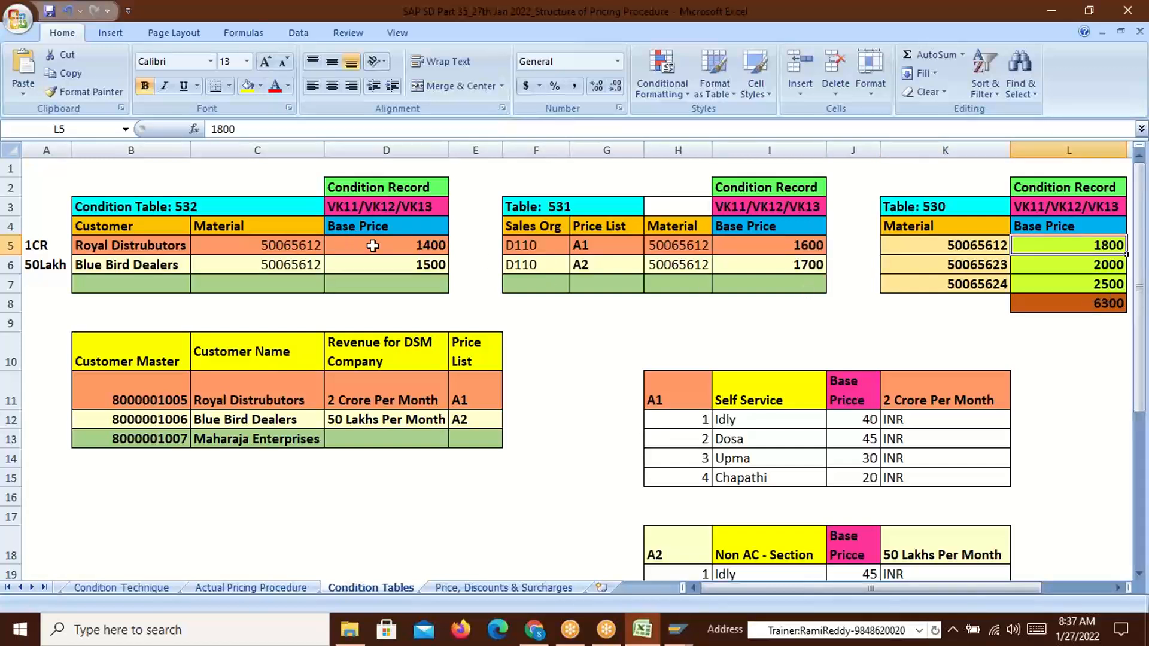
pyautogui.click(426, 244)
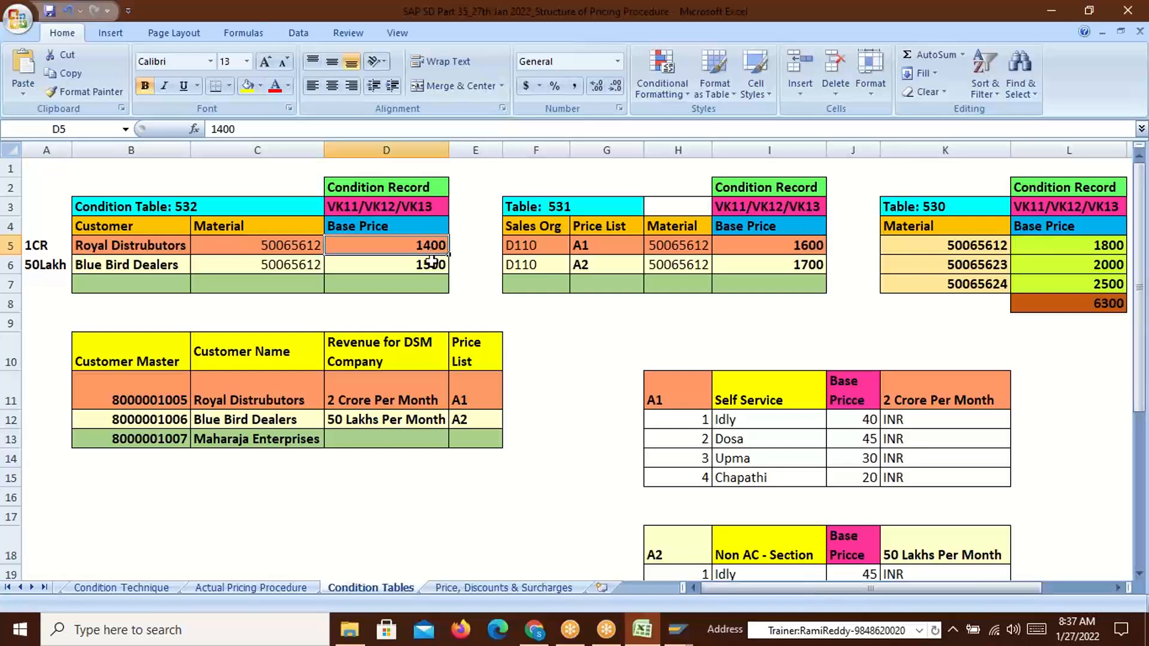
pyautogui.click(812, 250)
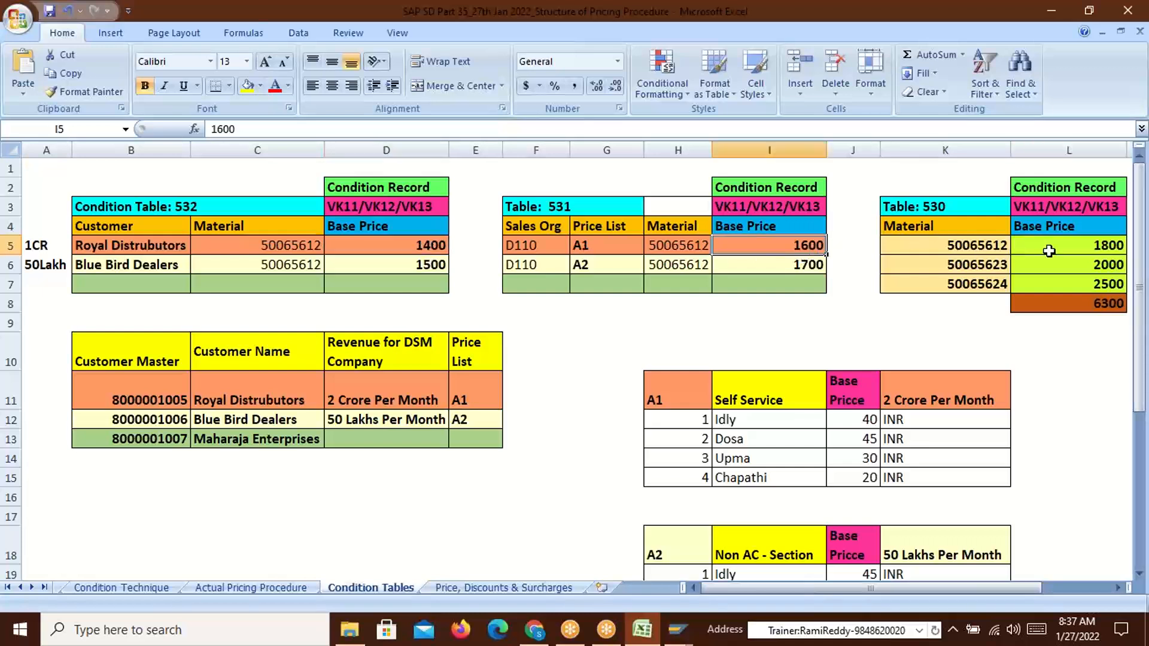
pyautogui.click(1071, 250)
pyautogui.click(808, 248)
pyautogui.click(431, 247)
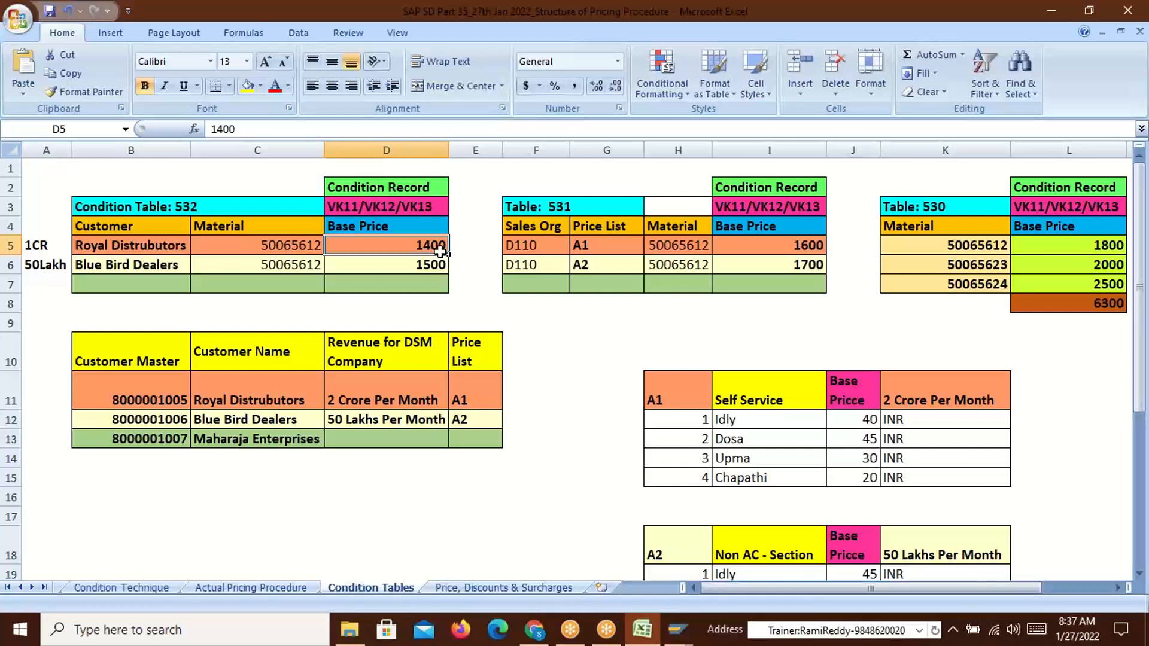
# Highlight table 532's Customer and Material key fields against the 1800 and 1400 prices
pyautogui.click(120, 226)
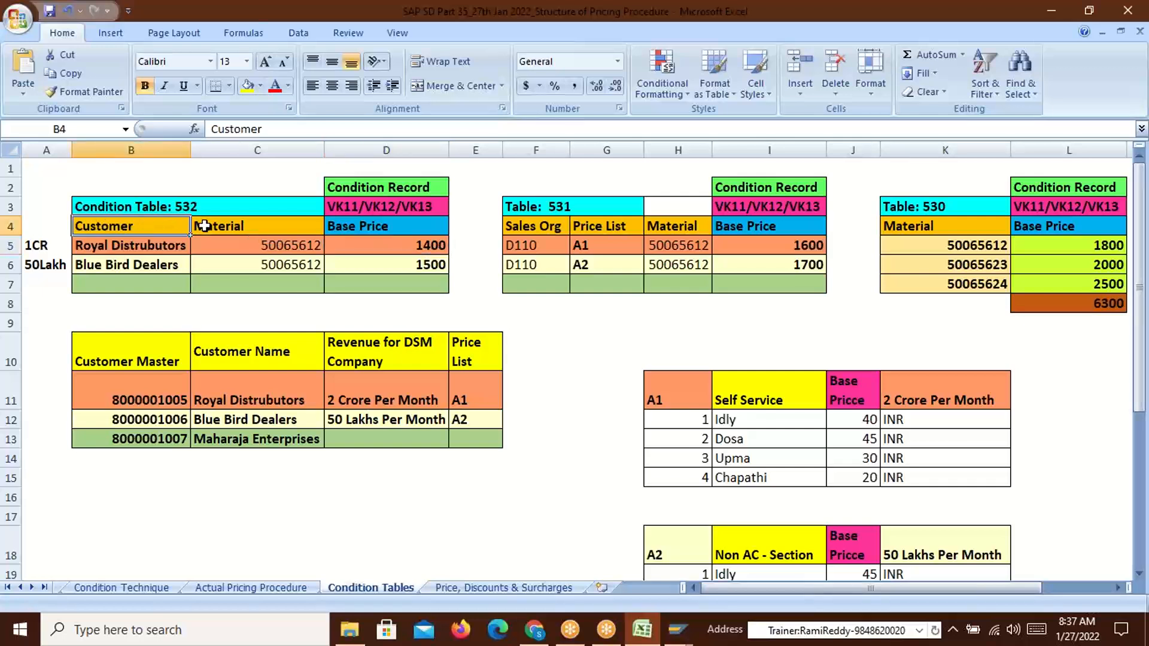
pyautogui.moveTo(170, 226); pyautogui.dragTo(273, 224)
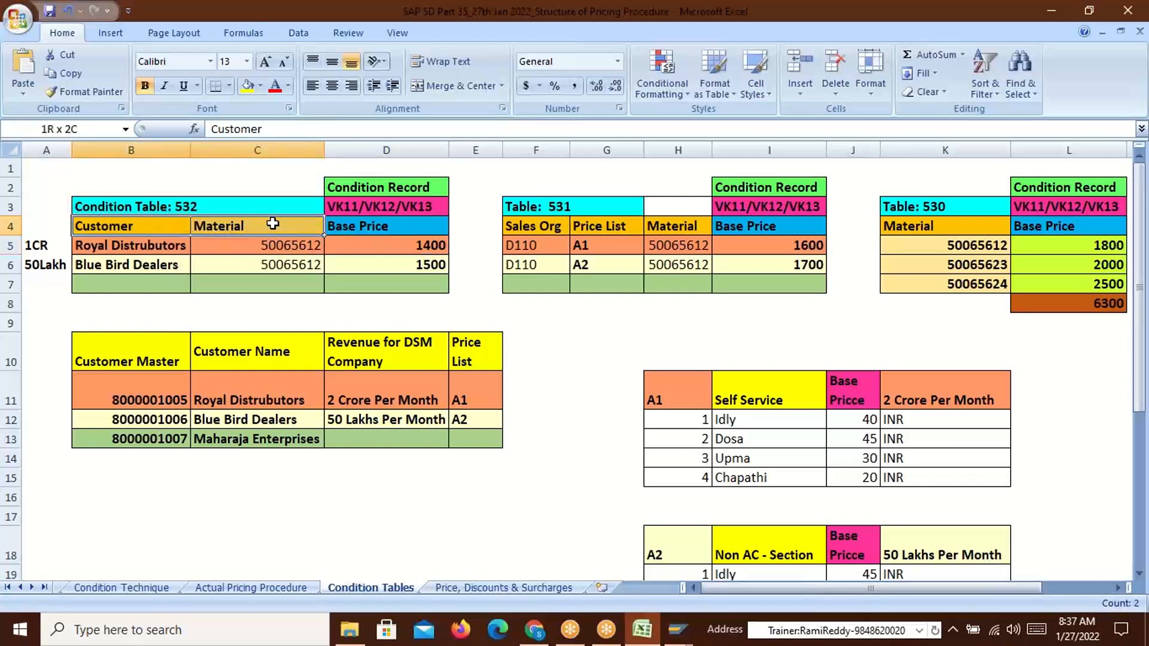
pyautogui.click(1104, 246)
pyautogui.click(374, 247)
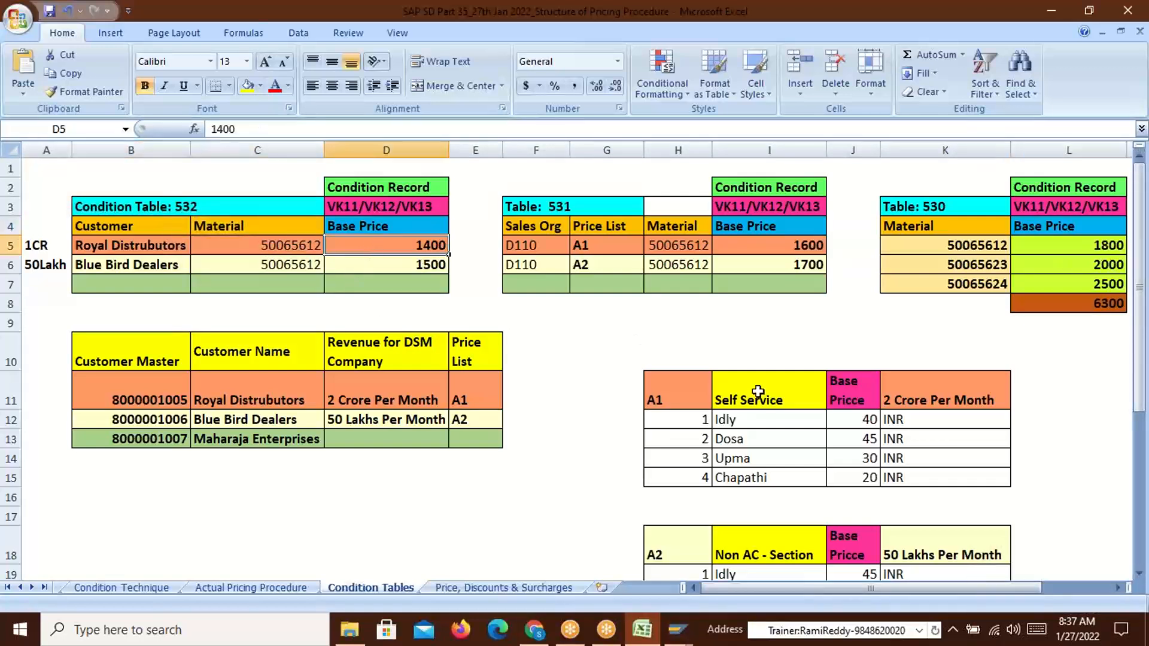
# Save the Royal Distrubutors TR00 record for material 50065612 at 1,400 INR
pyautogui.hotkey('alt', 'Tab')
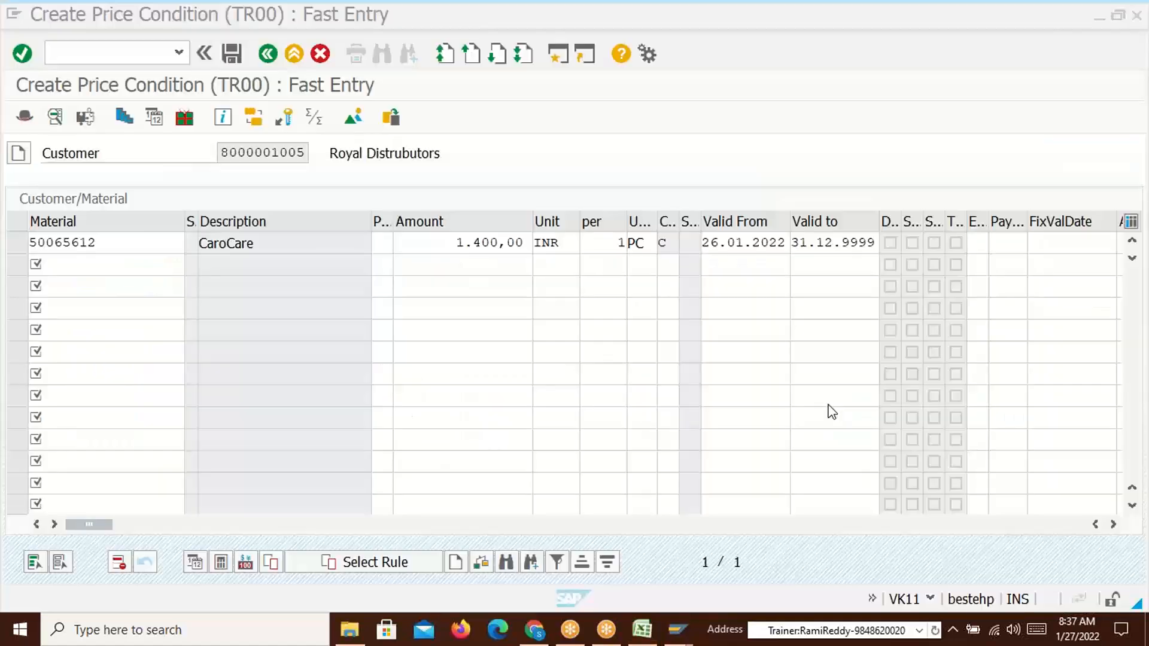
pyautogui.hotkey('ctrl', 's')
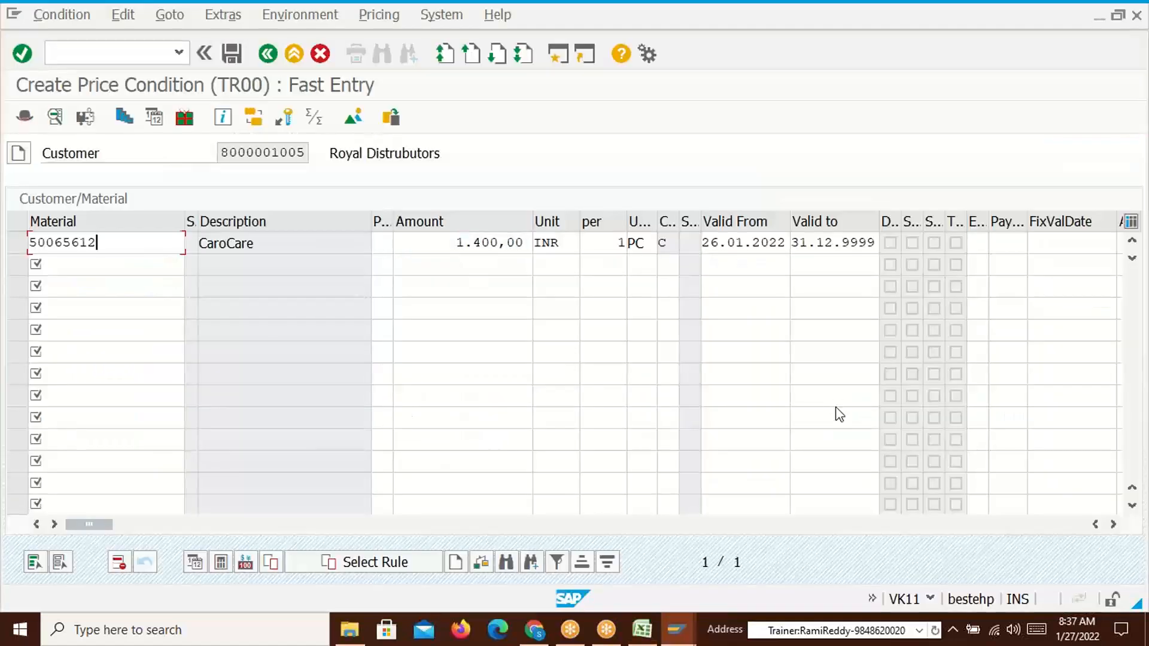
pyautogui.click(232, 54)
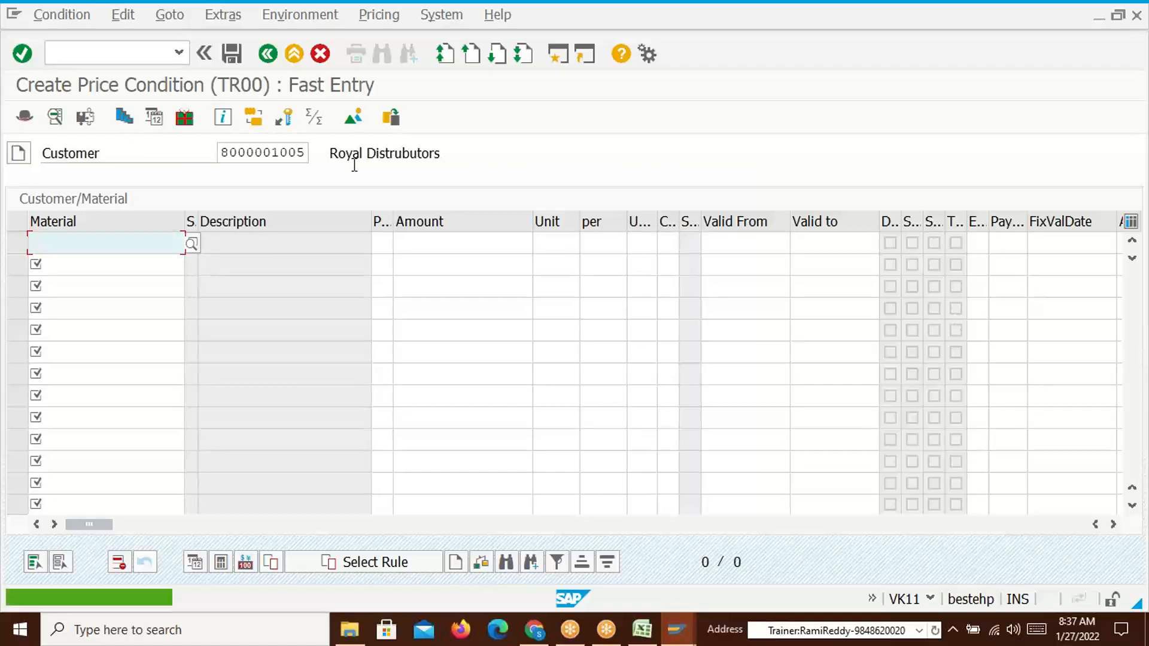
# Switch the customer to Blue Bird Dealers and enter material 50065612 at 1500 INR
pyautogui.click(306, 153)
pyautogui.press('BackSpace')
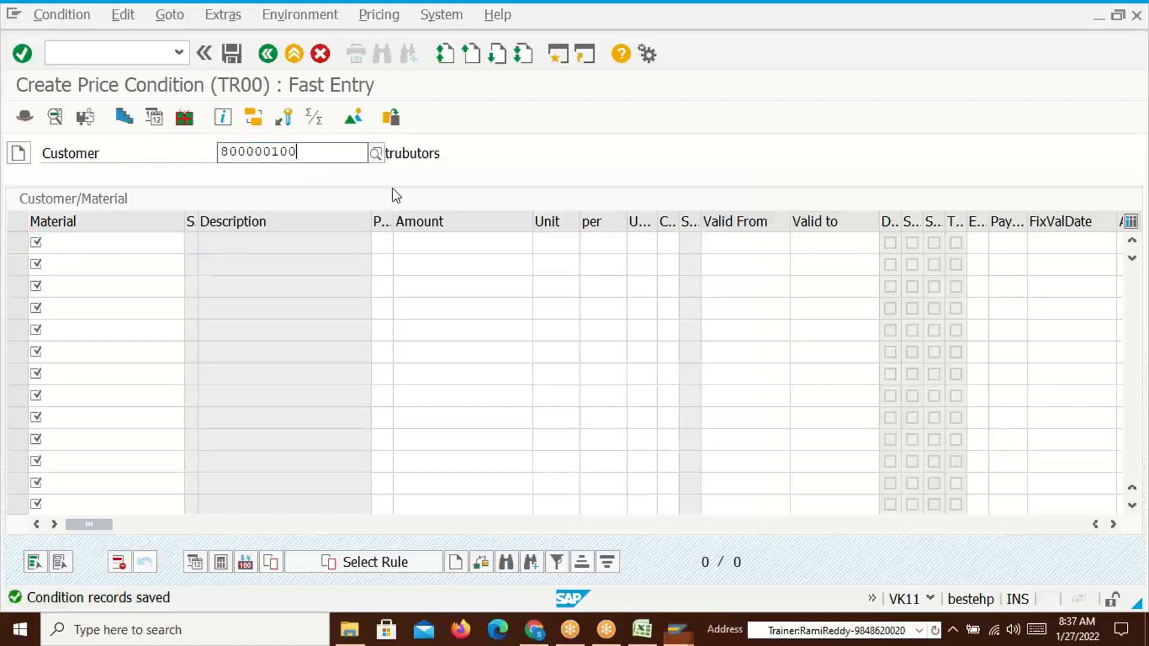
pyautogui.write('6')
pyautogui.press('Return')
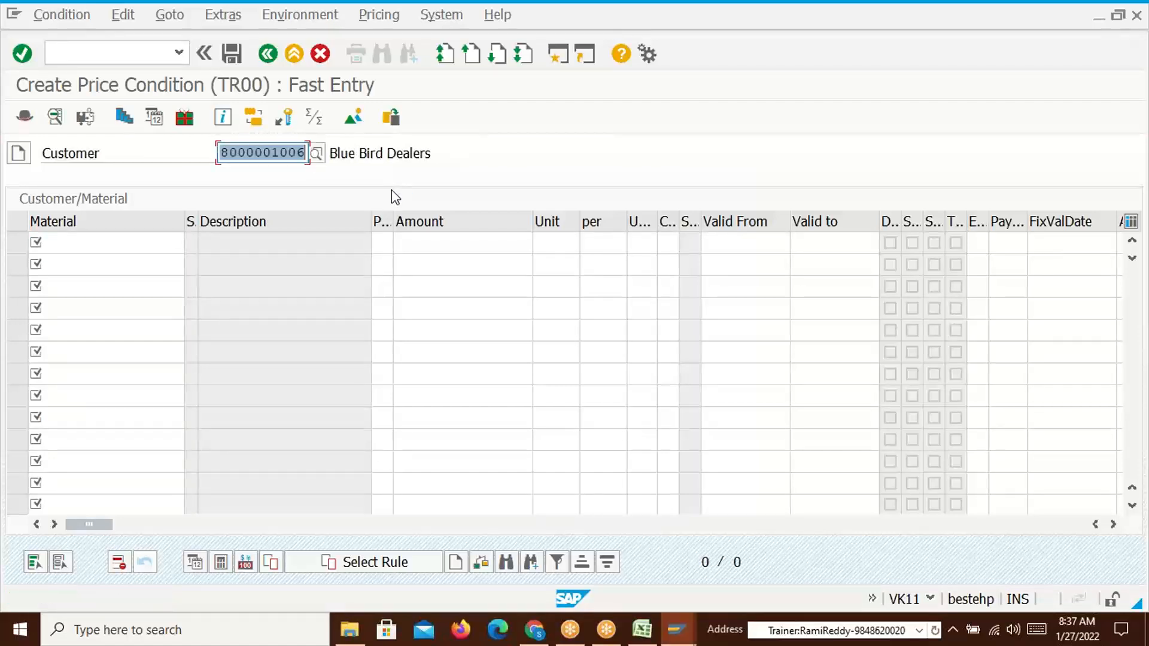
pyautogui.click(101, 247)
pyautogui.click(96, 260)
pyautogui.hotkey('alt', 'Tab')
pyautogui.press('Down')
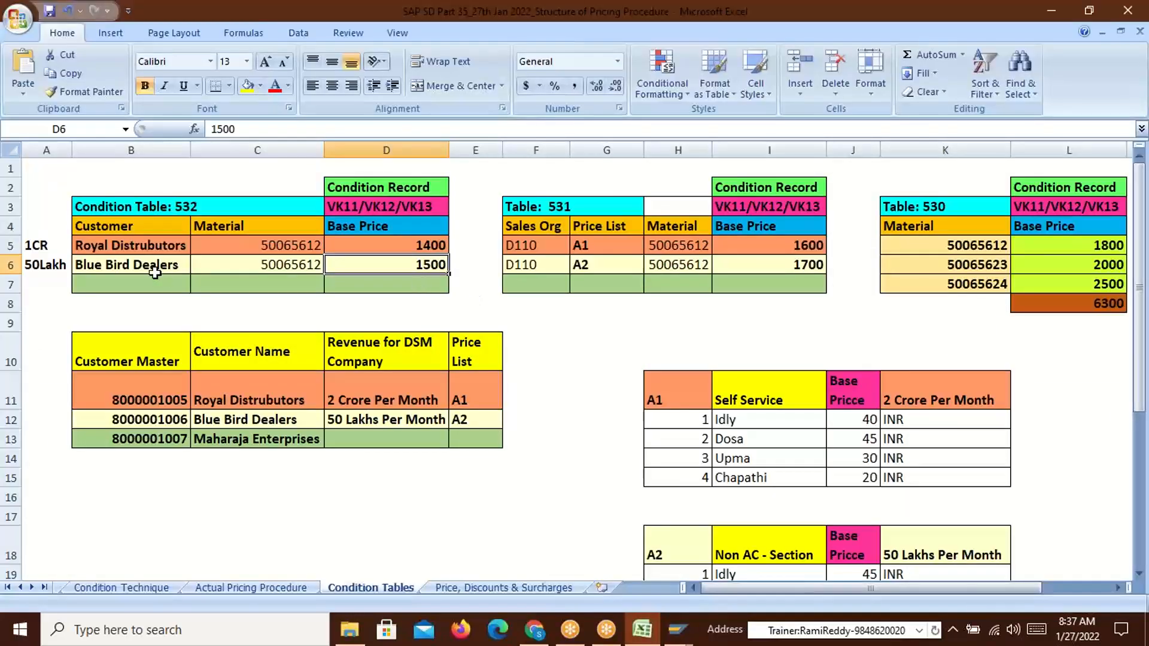
pyautogui.hotkey('alt', 'Tab')
pyautogui.click(449, 251)
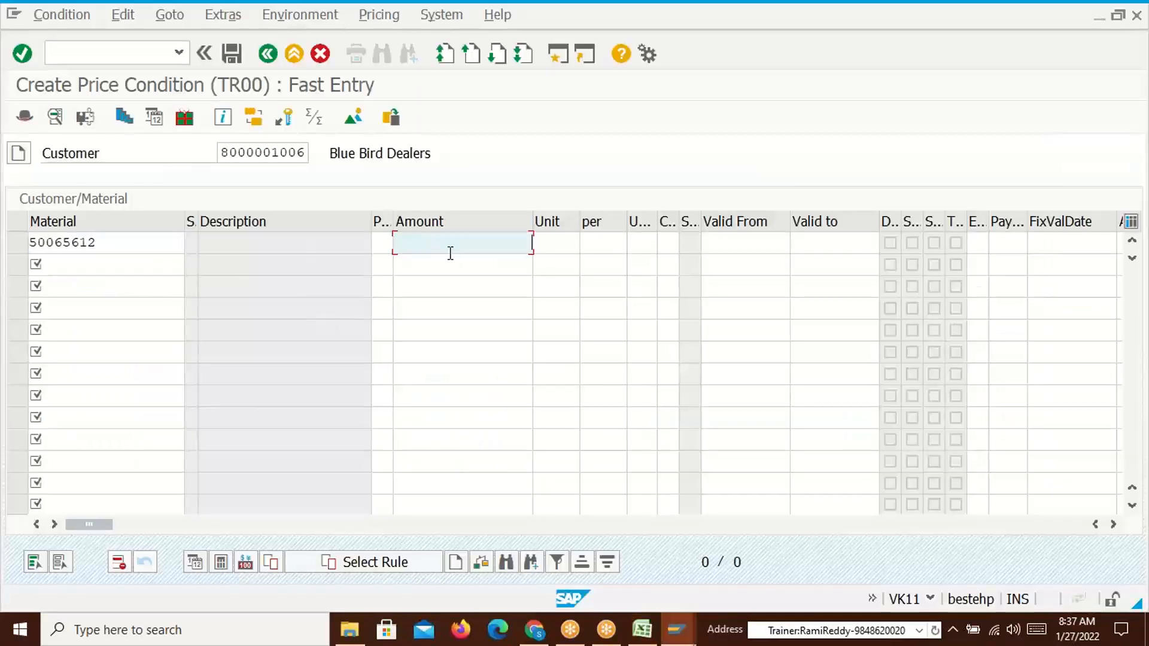
pyautogui.write('1500')
pyautogui.press('Return')
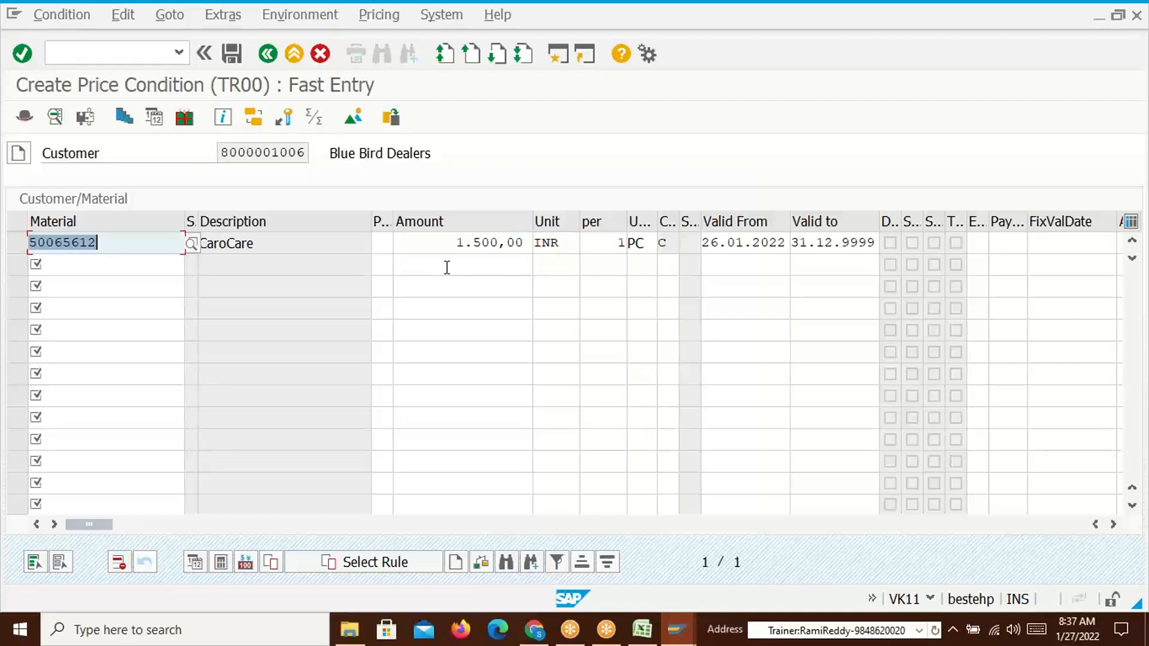
# Check 1500 against the spreadsheet's 1700 and 1800 prices, then save the Blue Bird Dealers record
pyautogui.hotkey('alt', 'Tab')
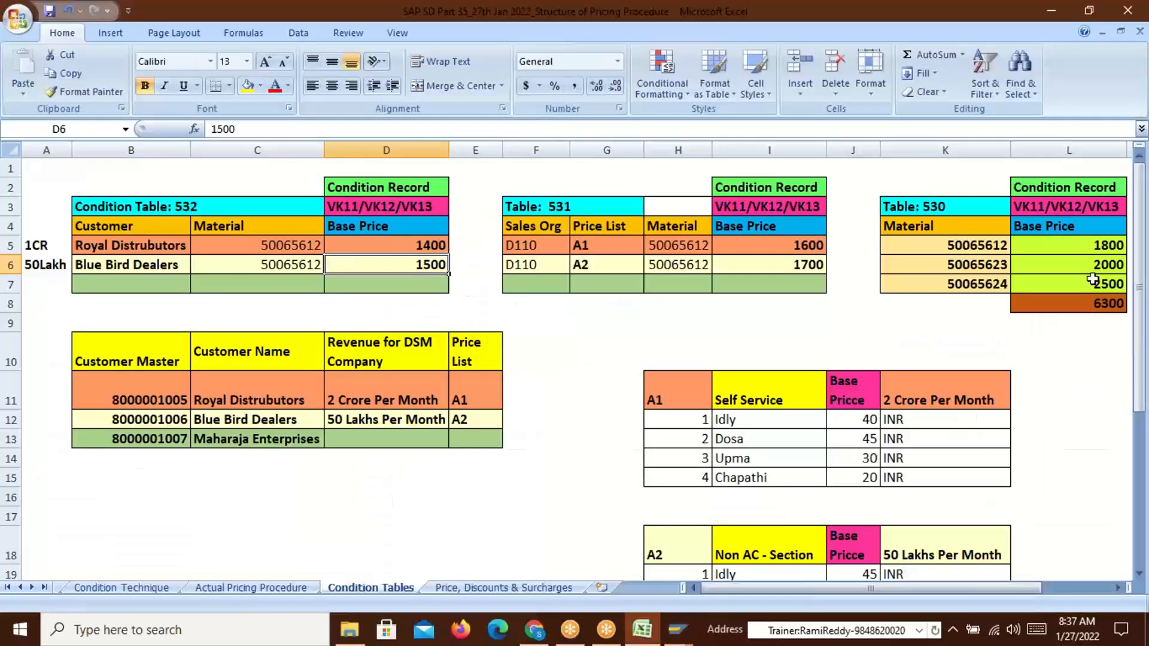
pyautogui.click(1110, 247)
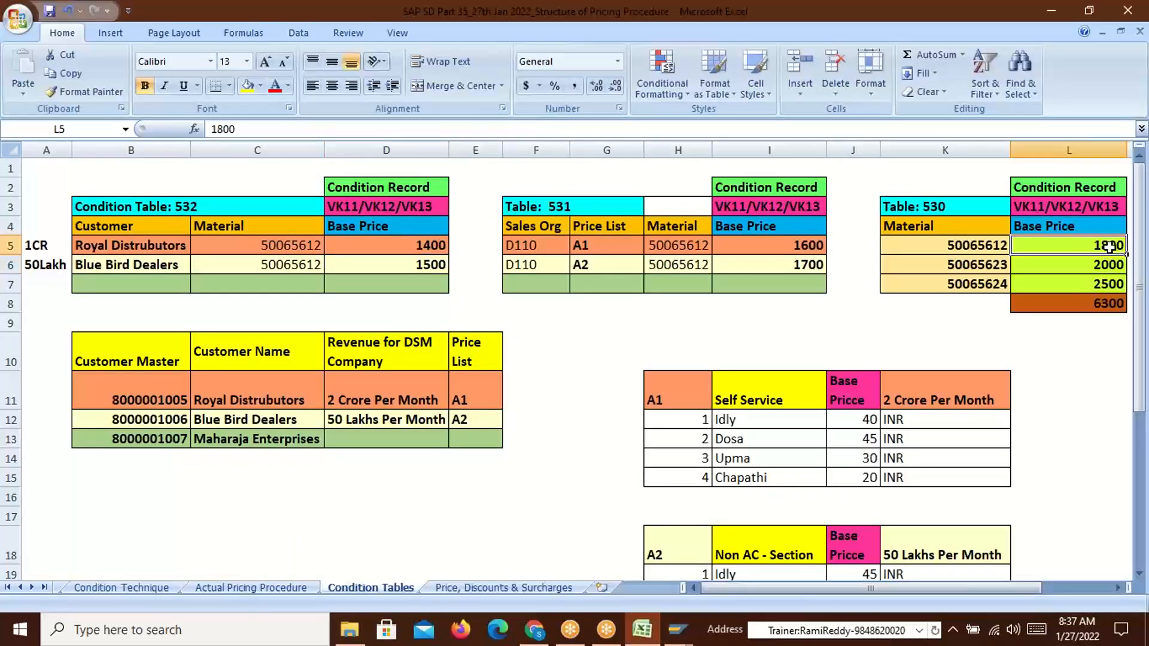
pyautogui.click(428, 265)
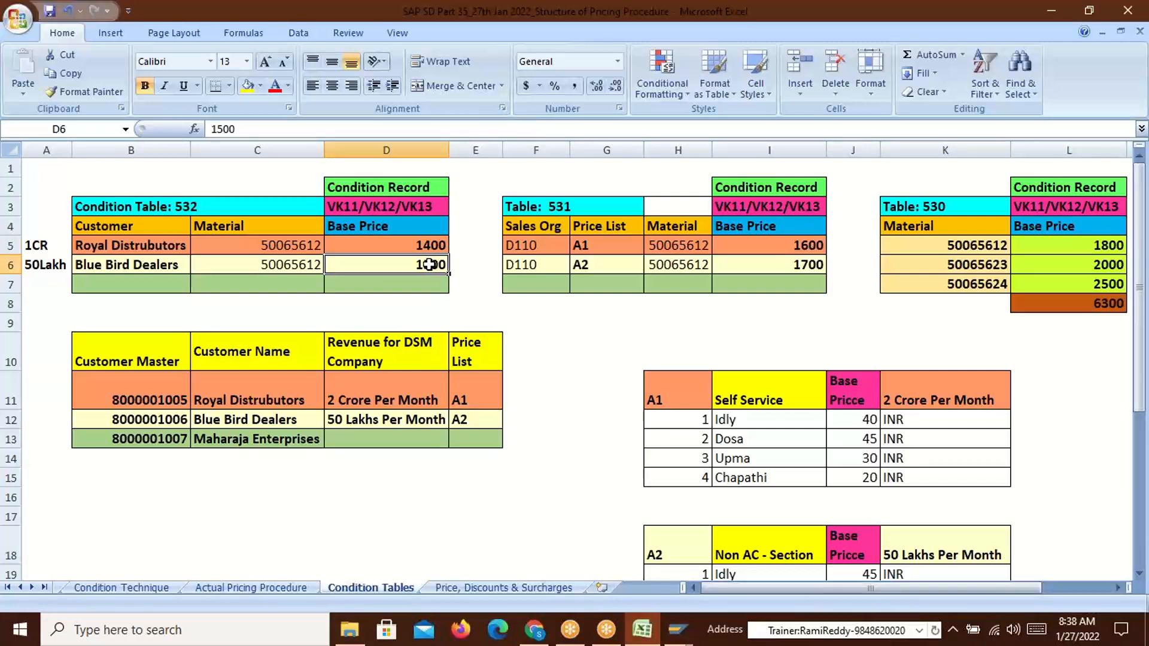
pyautogui.click(800, 266)
pyautogui.click(430, 267)
pyautogui.click(800, 265)
pyautogui.click(1102, 242)
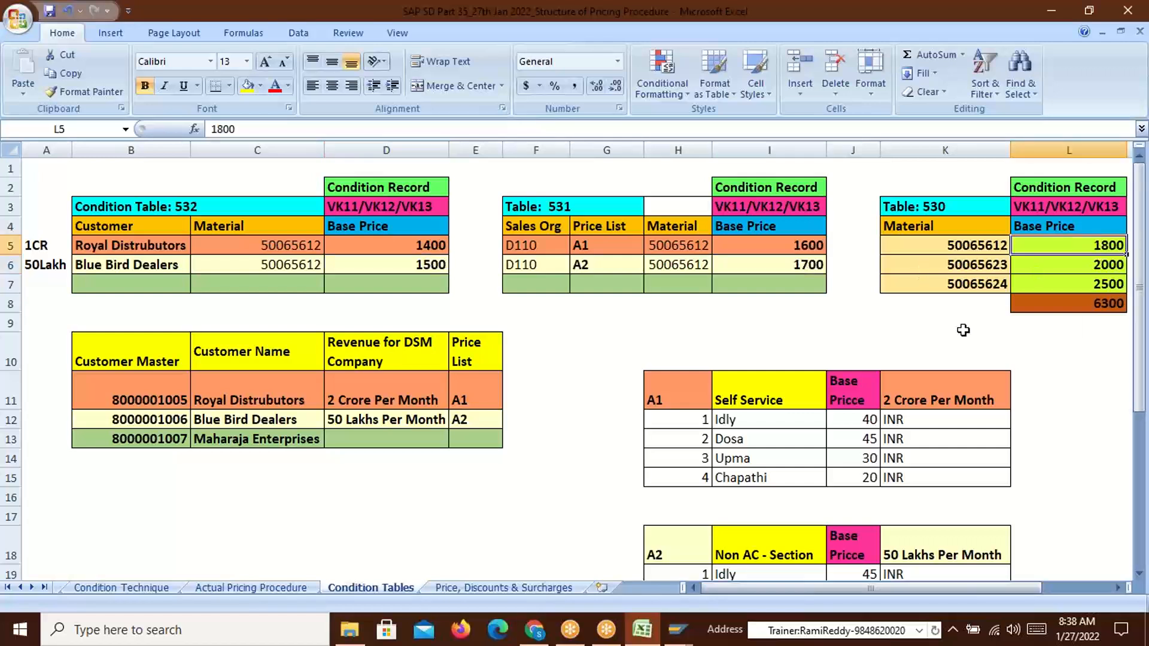
pyautogui.click(383, 267)
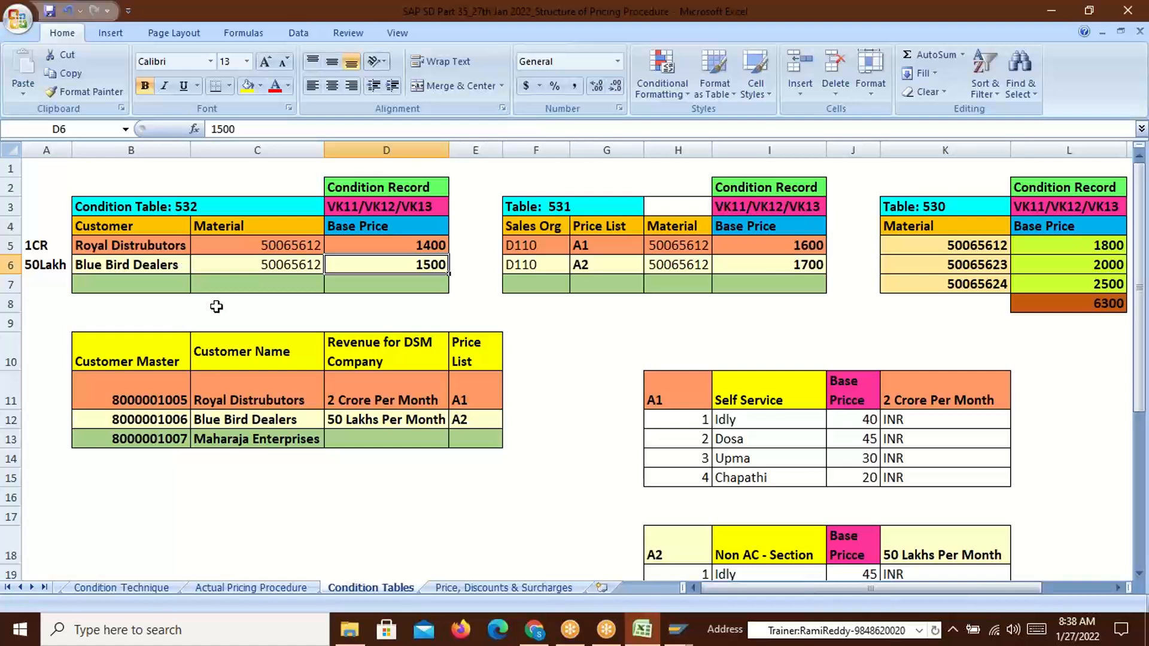
pyautogui.hotkey('alt', 'Tab')
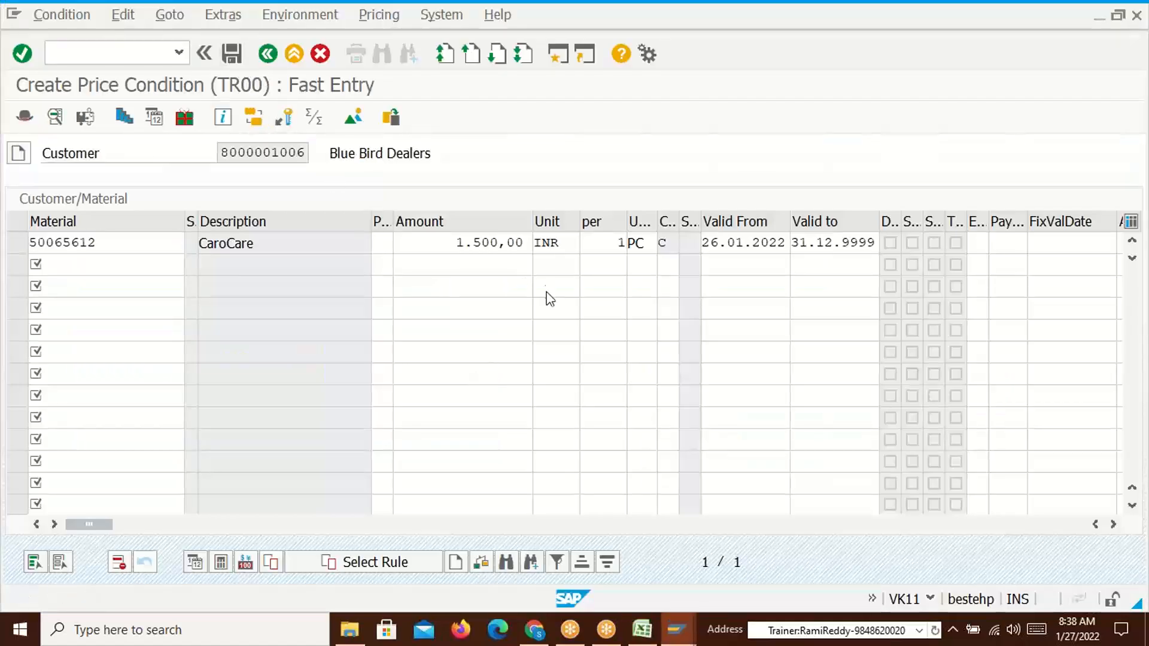
pyautogui.hotkey('ctrl', 's')
# Review Royal Distrubutors' spreadsheet row for 50065612: prices 1400, 1600 and 1800
pyautogui.hotkey('alt', 'Tab')
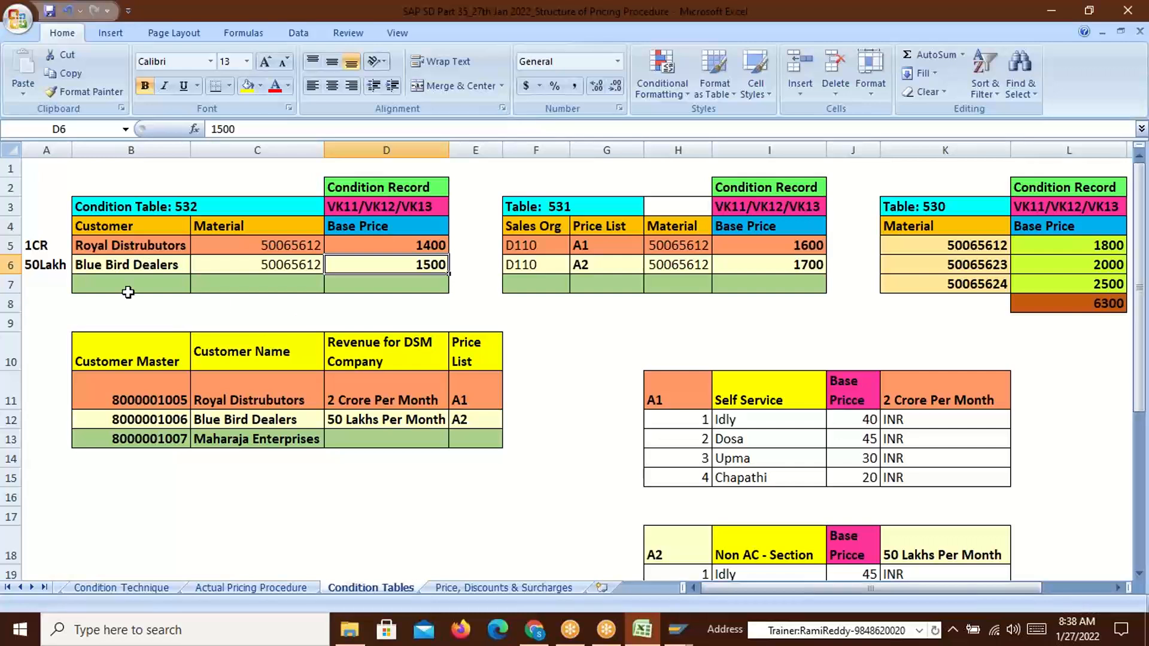
pyautogui.click(144, 395)
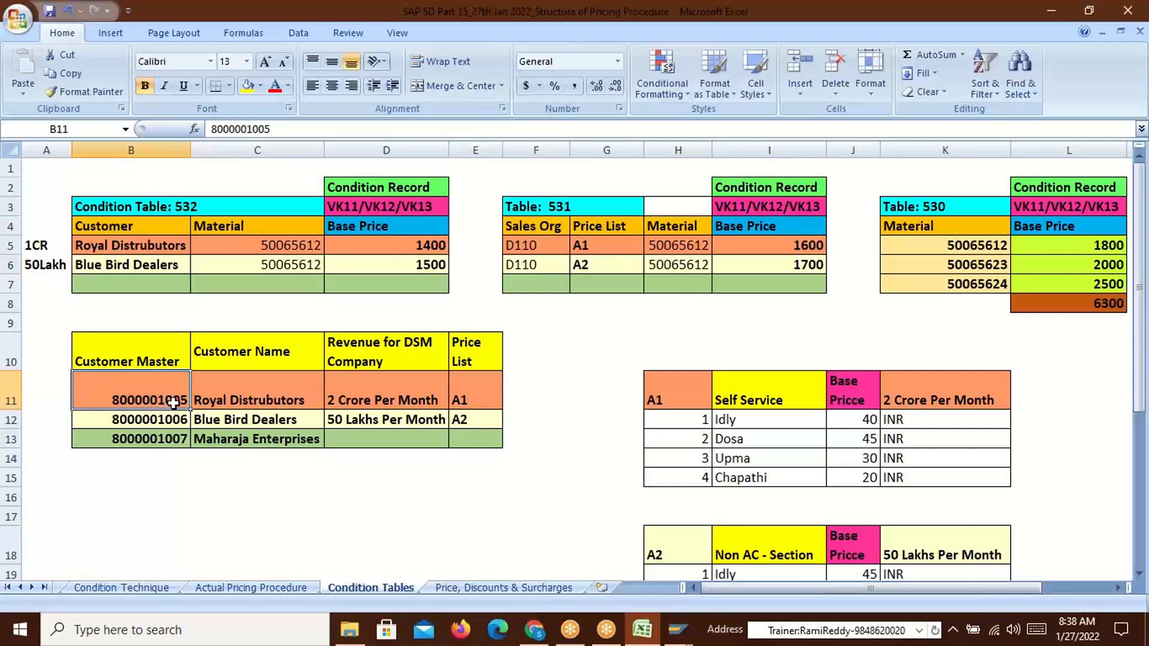
pyautogui.click(234, 399)
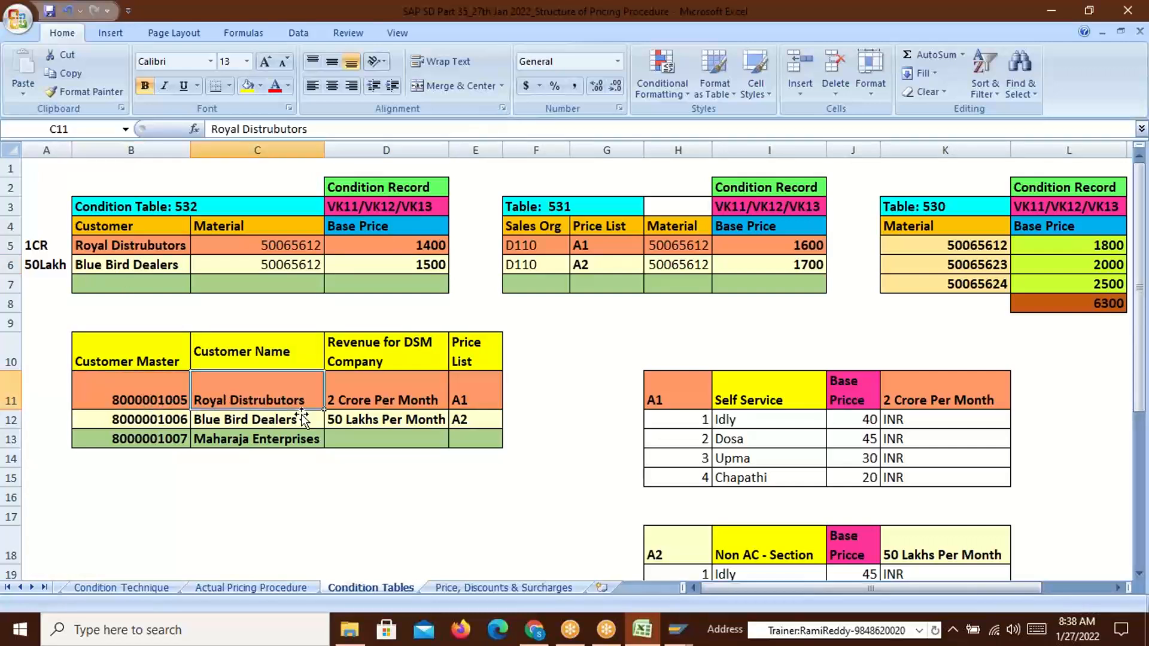
pyautogui.click(290, 246)
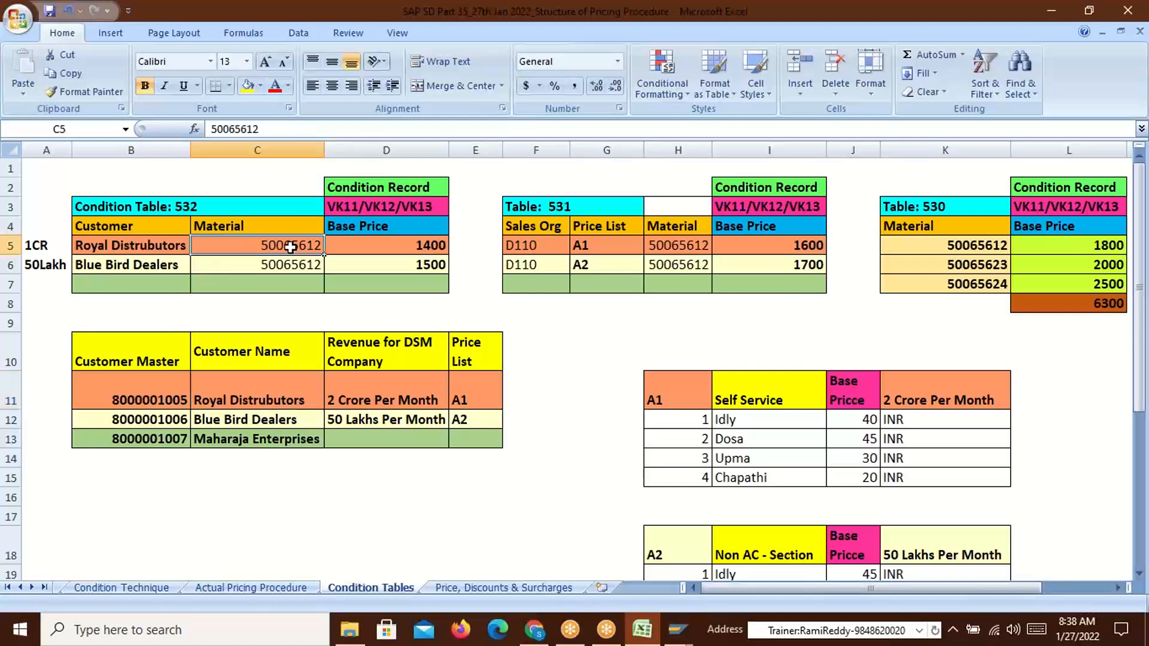
pyautogui.click(405, 250)
pyautogui.click(791, 254)
pyautogui.click(1065, 244)
pyautogui.hotkey('alt', 'Tab')
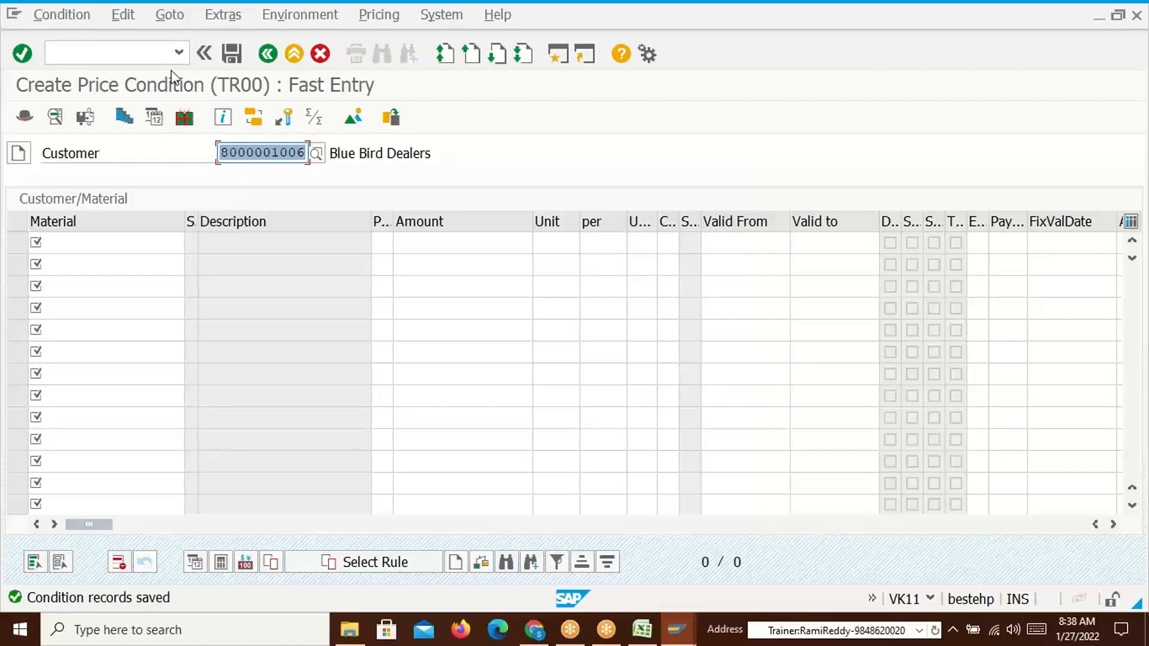
# Start a VA01 sales order with order type OR and distribution channel 50
pyautogui.click(136, 59)
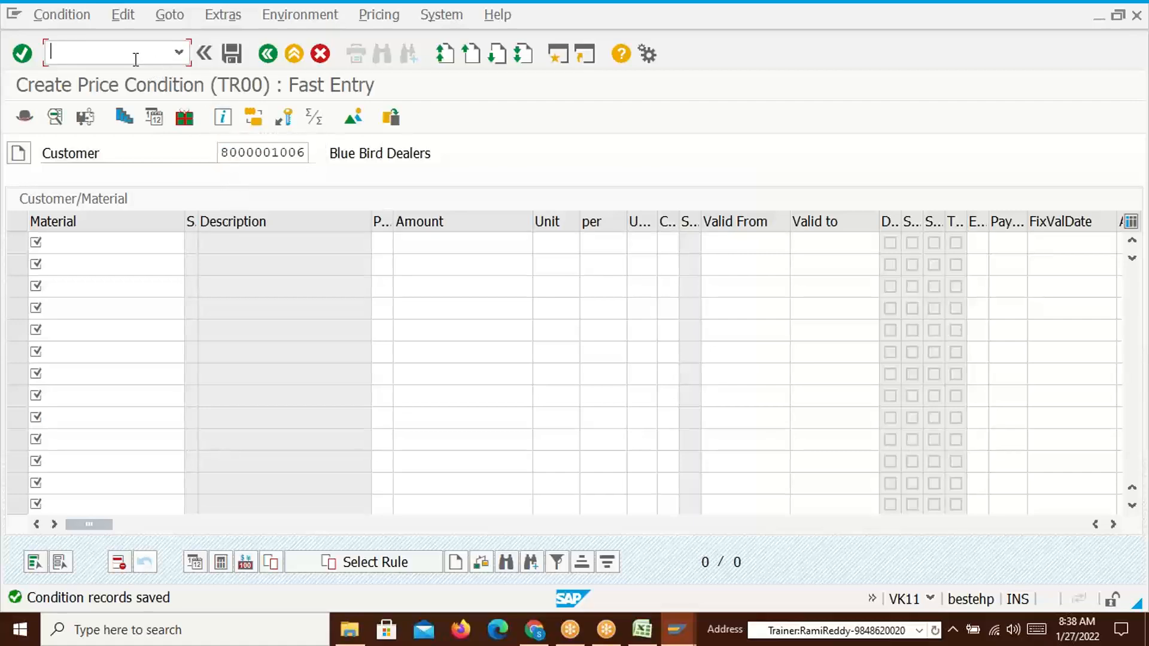
pyautogui.write('/nva01')
pyautogui.press('Return')
pyautogui.click(219, 197)
pyautogui.click(233, 219)
pyautogui.press('Return')
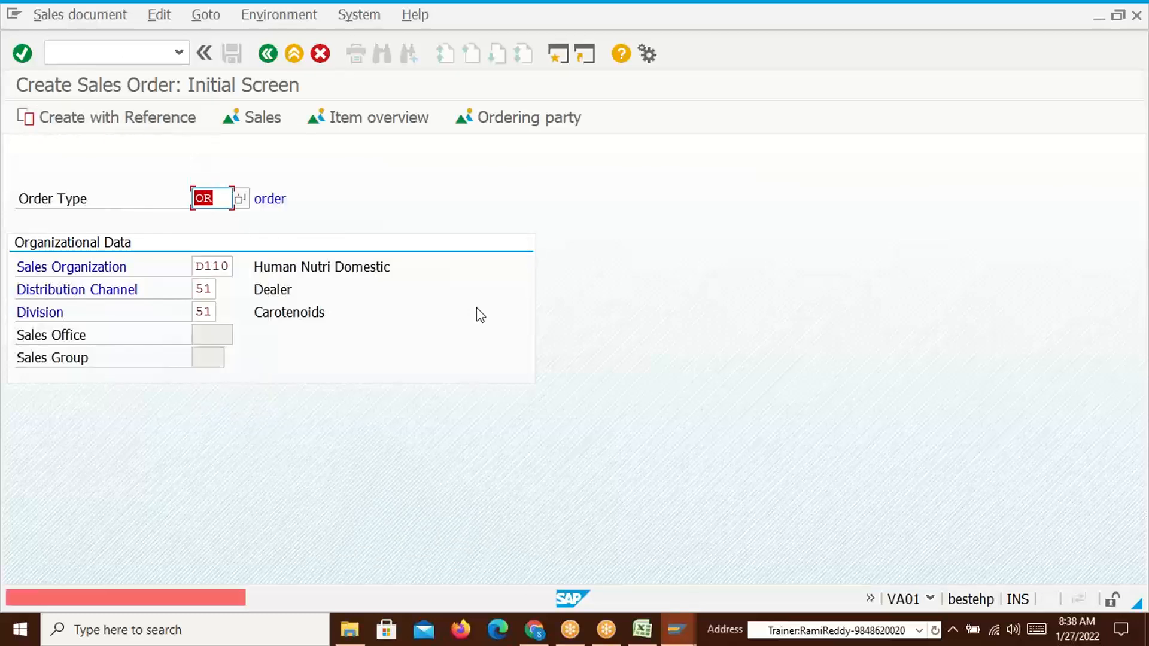
pyautogui.click(215, 290)
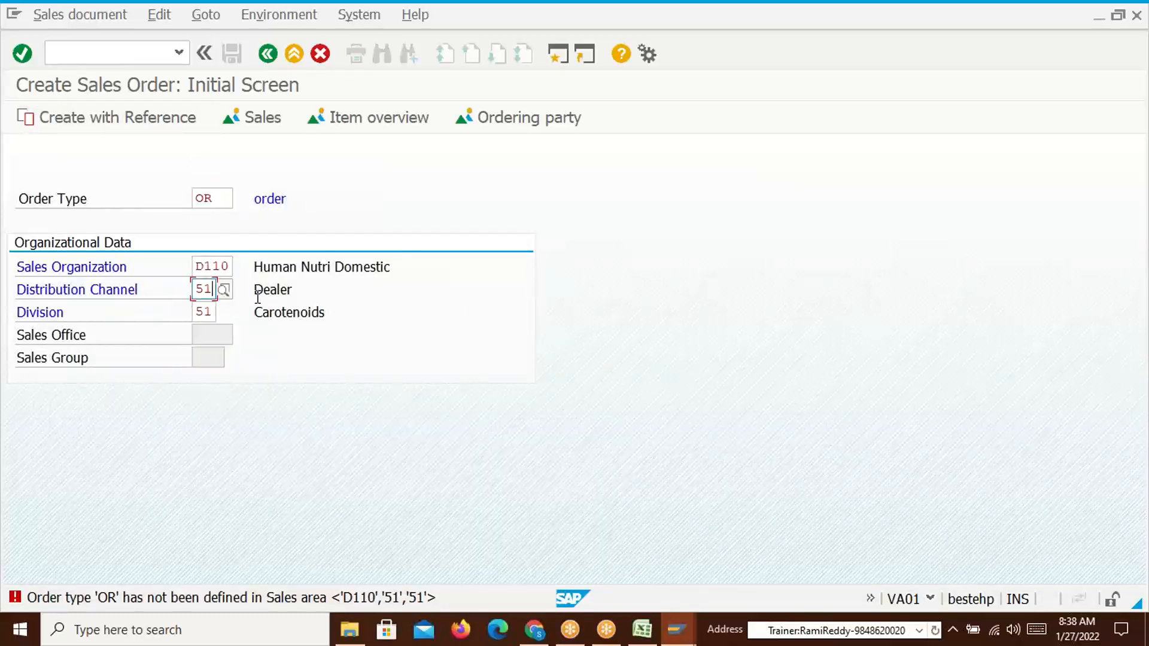
pyautogui.press('BackSpace')
pyautogui.write('0')
pyautogui.press('Return')
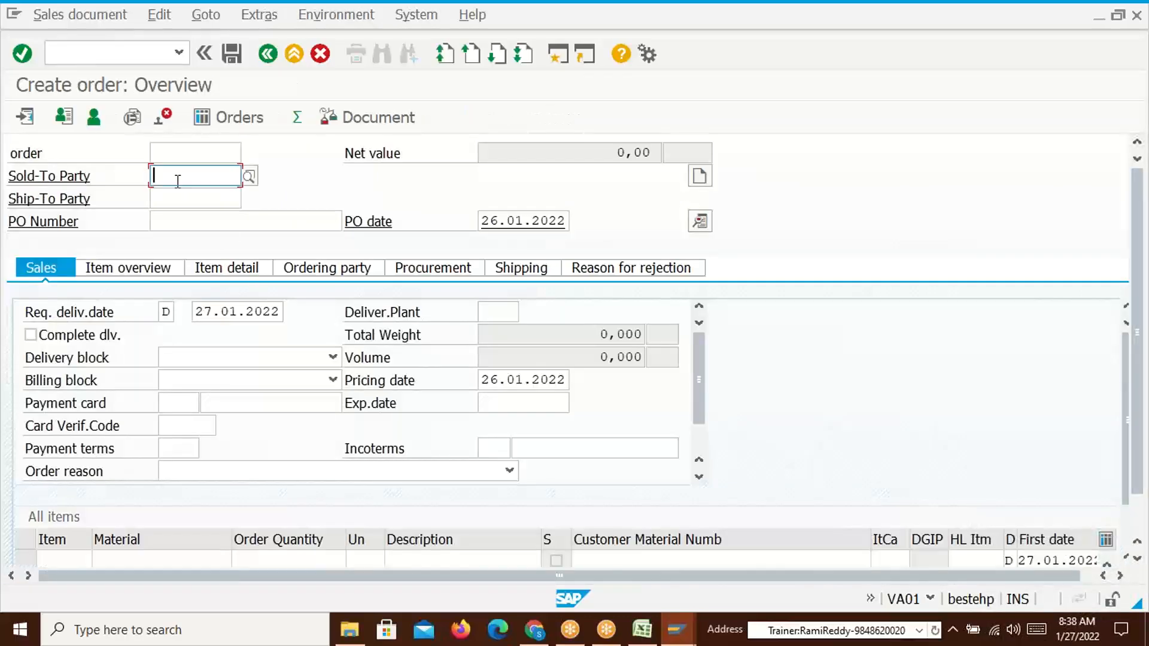
# Copy Royal Distrubutors' customer number from Excel cell B11 into Sold-To Party and confirm it
pyautogui.click(173, 177)
pyautogui.hotkey('alt', 'Tab')
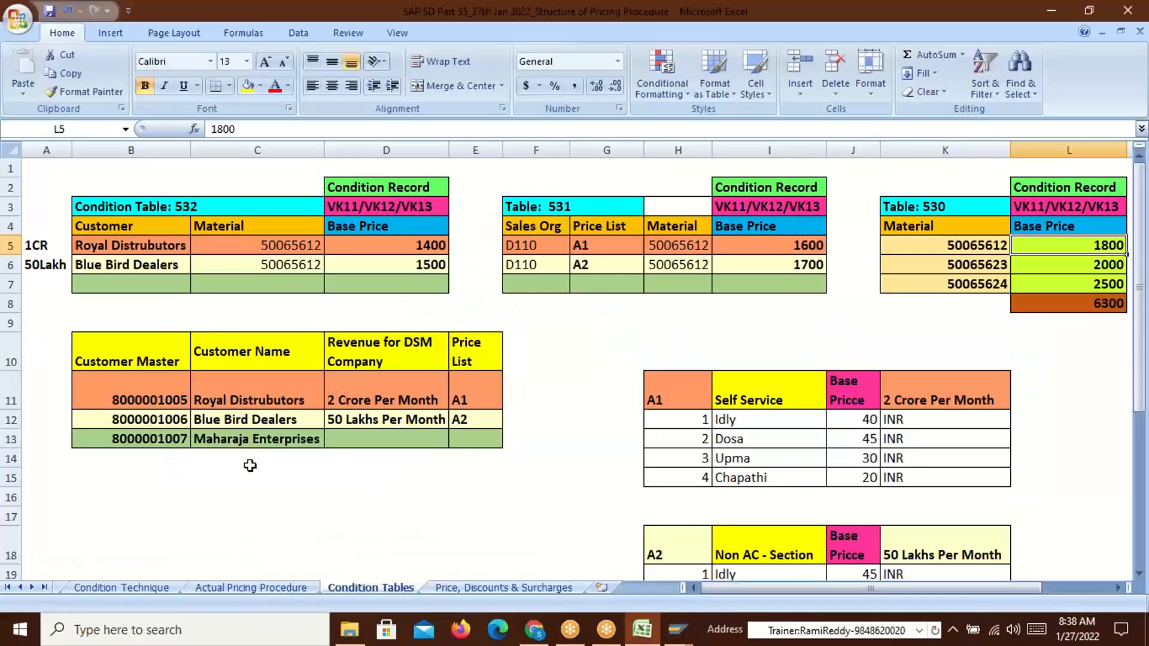
pyautogui.click(161, 401)
pyautogui.hotkey('ctrl', 'c')
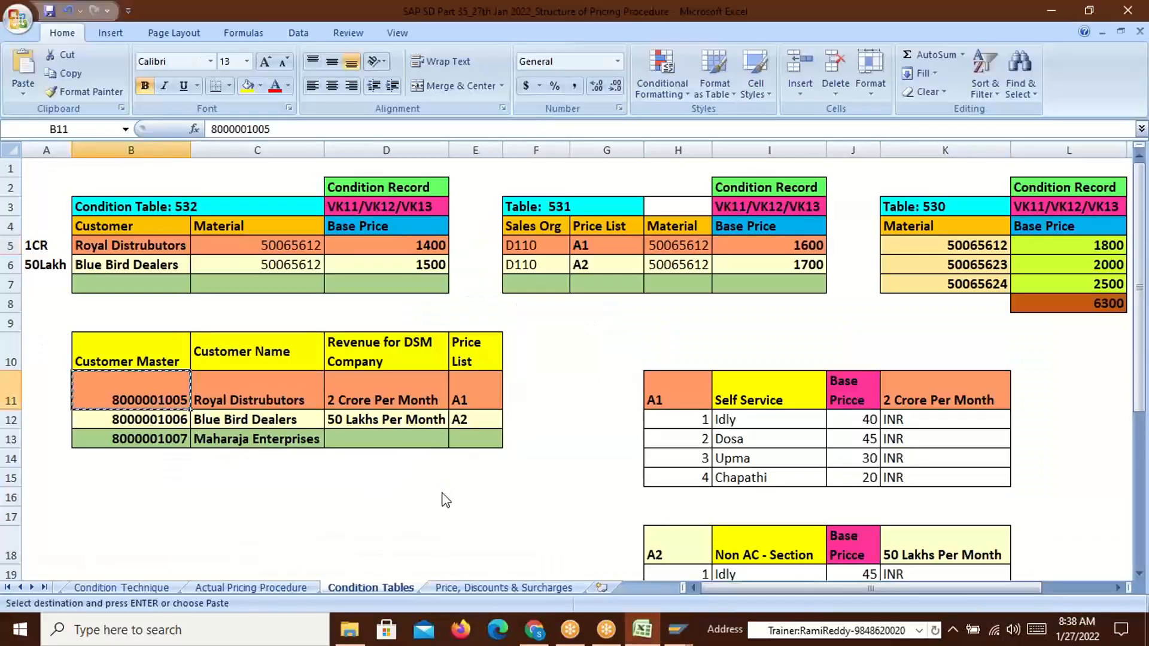
pyautogui.hotkey('alt', 'Tab')
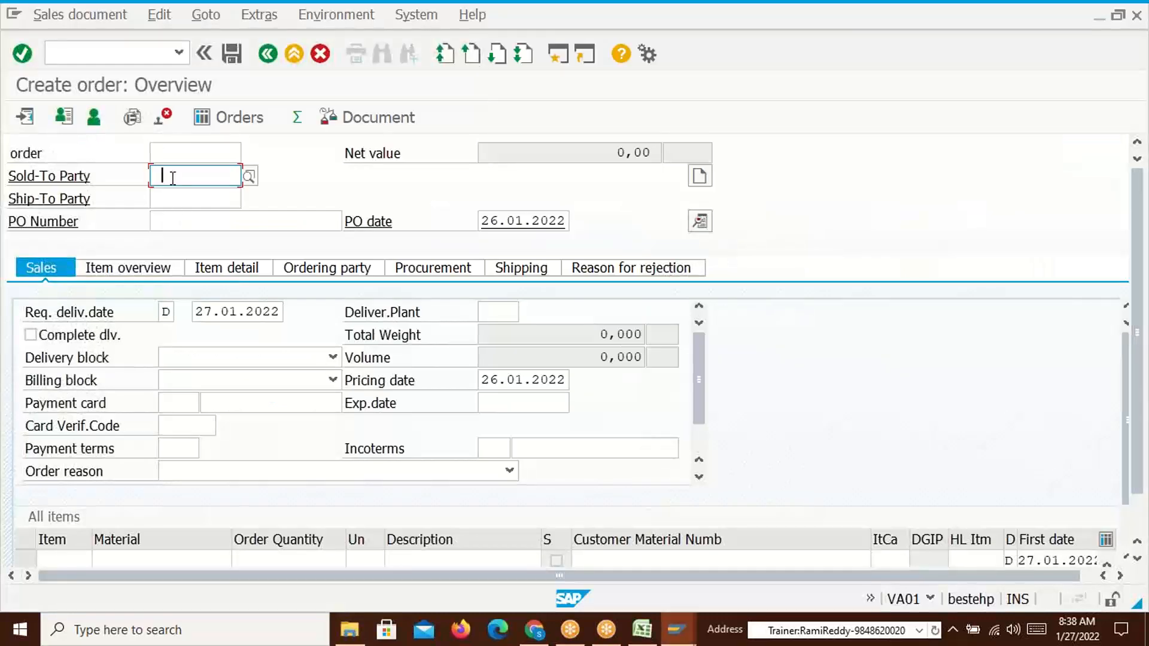
pyautogui.hotkey('ctrl', 'v')
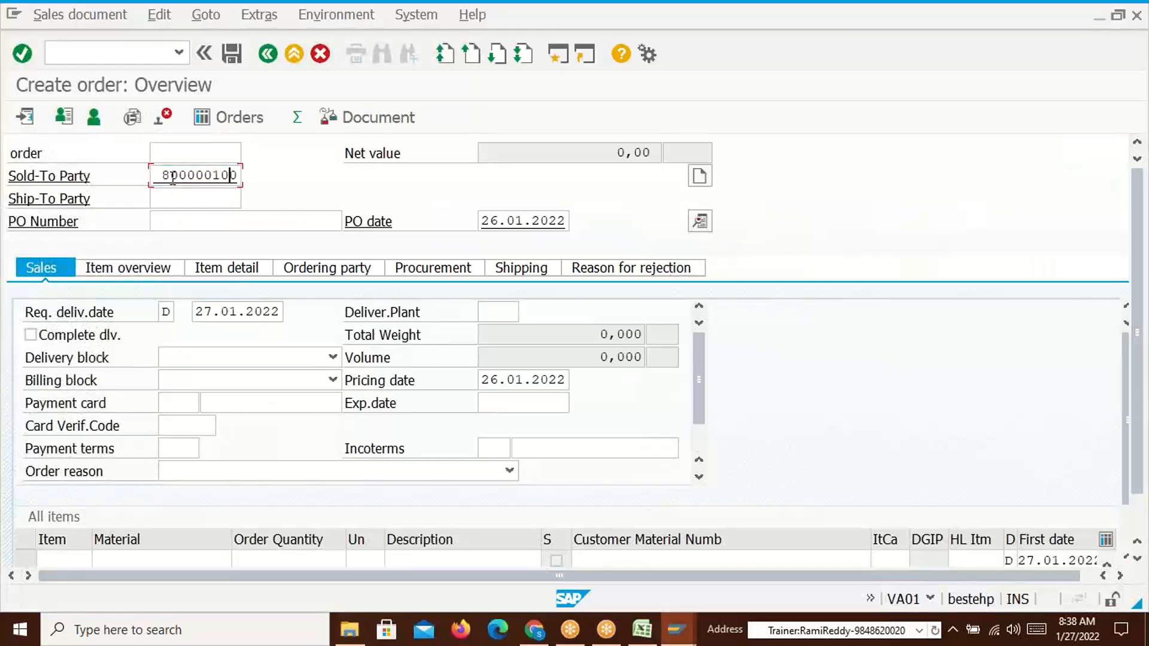
pyautogui.press('Return')
pyautogui.hotkey('alt', 'Tab')
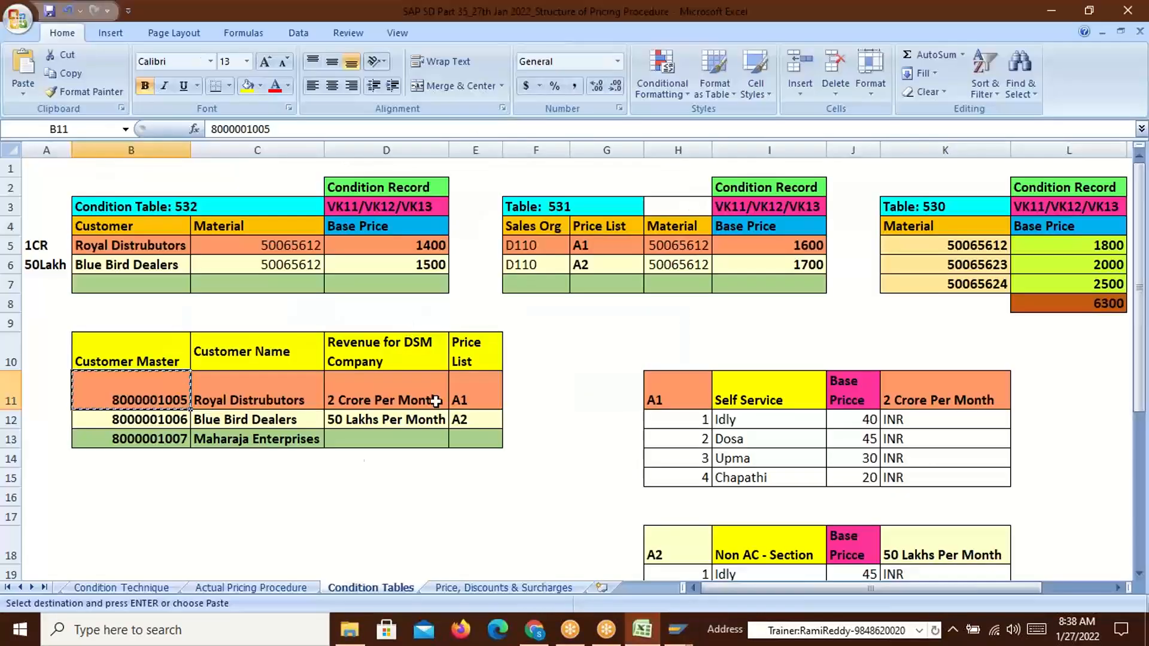
pyautogui.moveTo(271, 128); pyautogui.dragTo(204, 132)
pyautogui.hotkey('alt', 'Tab')
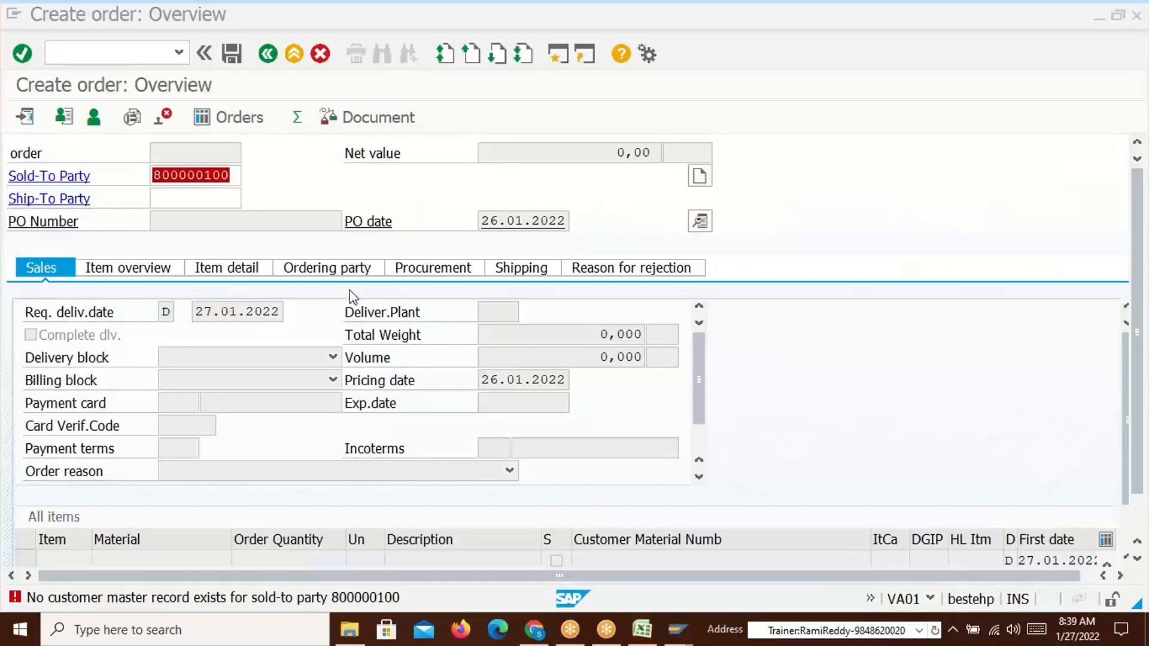
pyautogui.hotkey('ctrl', 'v')
pyautogui.press('Return')
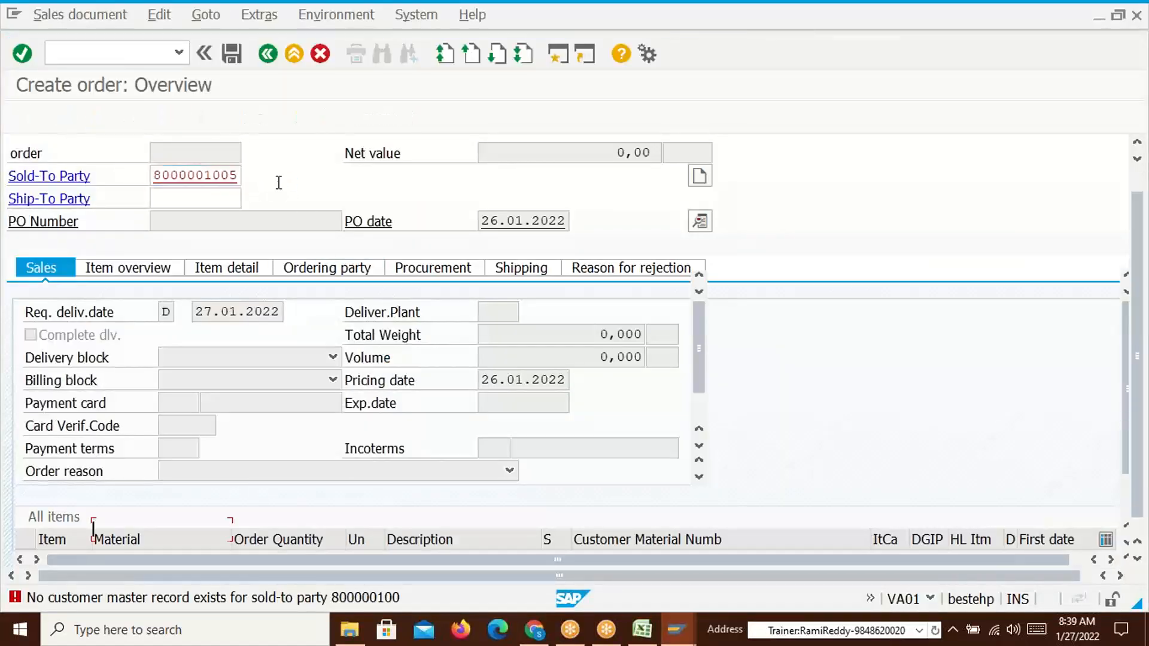
# Copy material 50065612 from Excel cell C5 into the first item row
pyautogui.hotkey('alt', 'Tab')
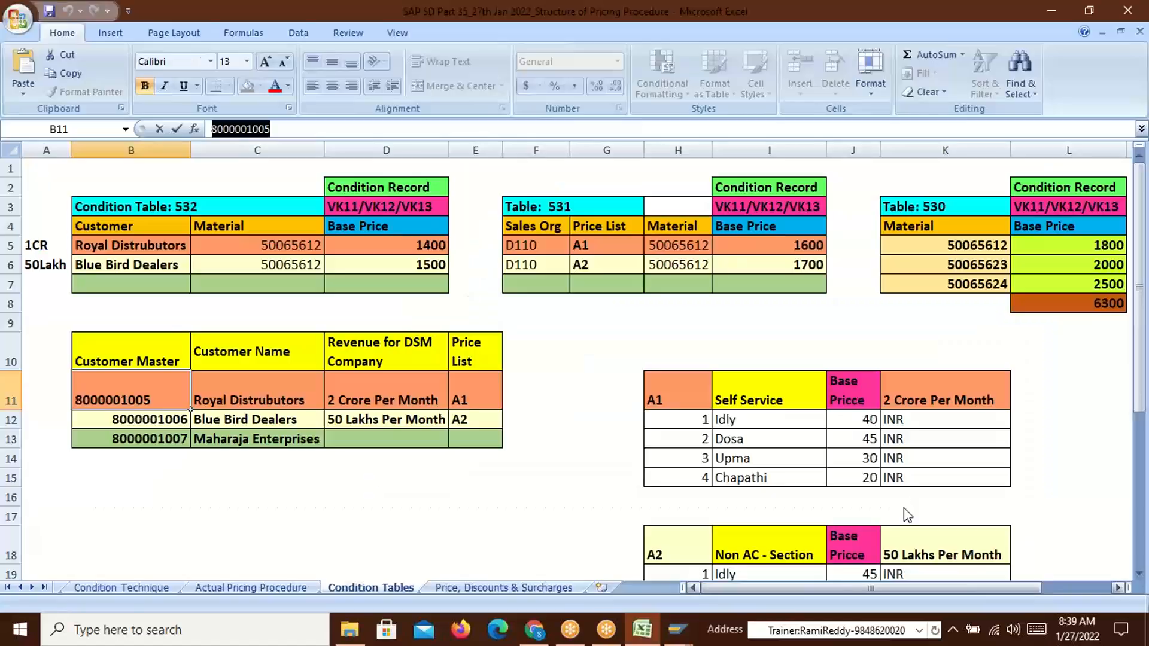
pyautogui.click(299, 249)
pyautogui.hotkey('ctrl', 'c')
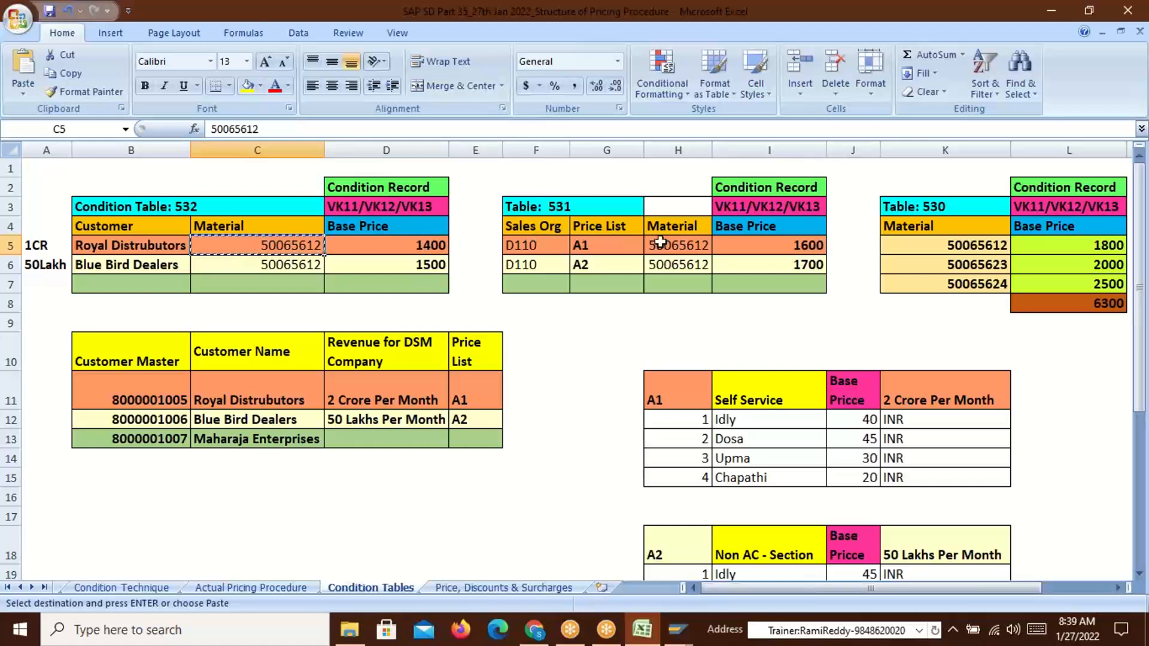
pyautogui.hotkey('alt', 'Tab')
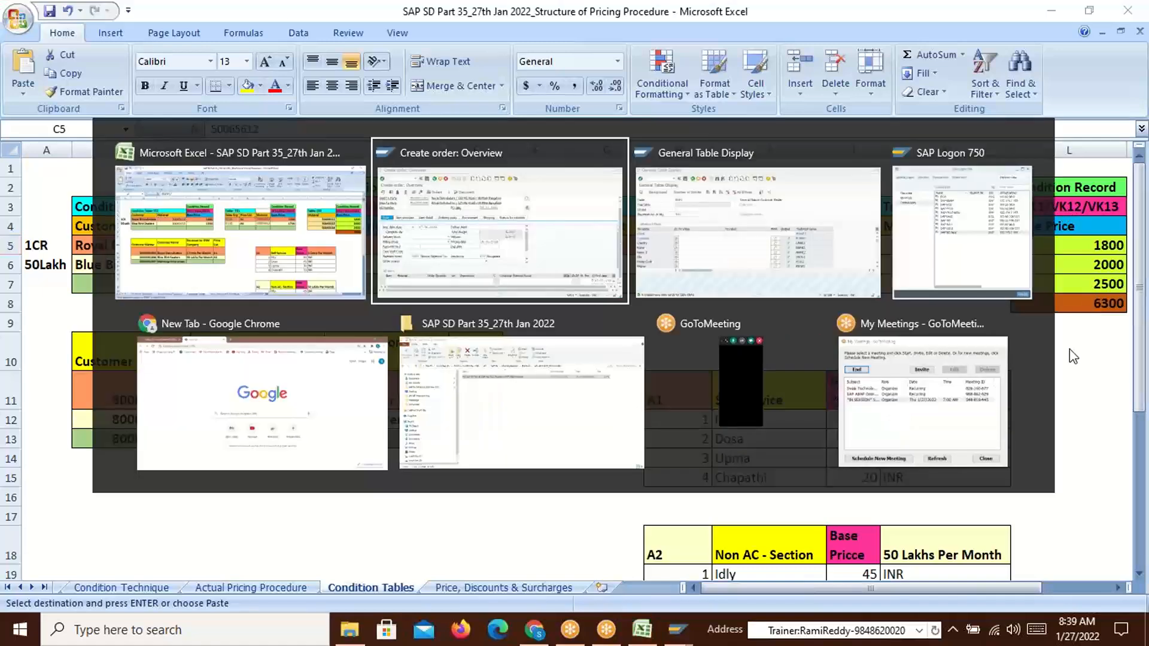
pyautogui.hotkey('ctrl', 'v')
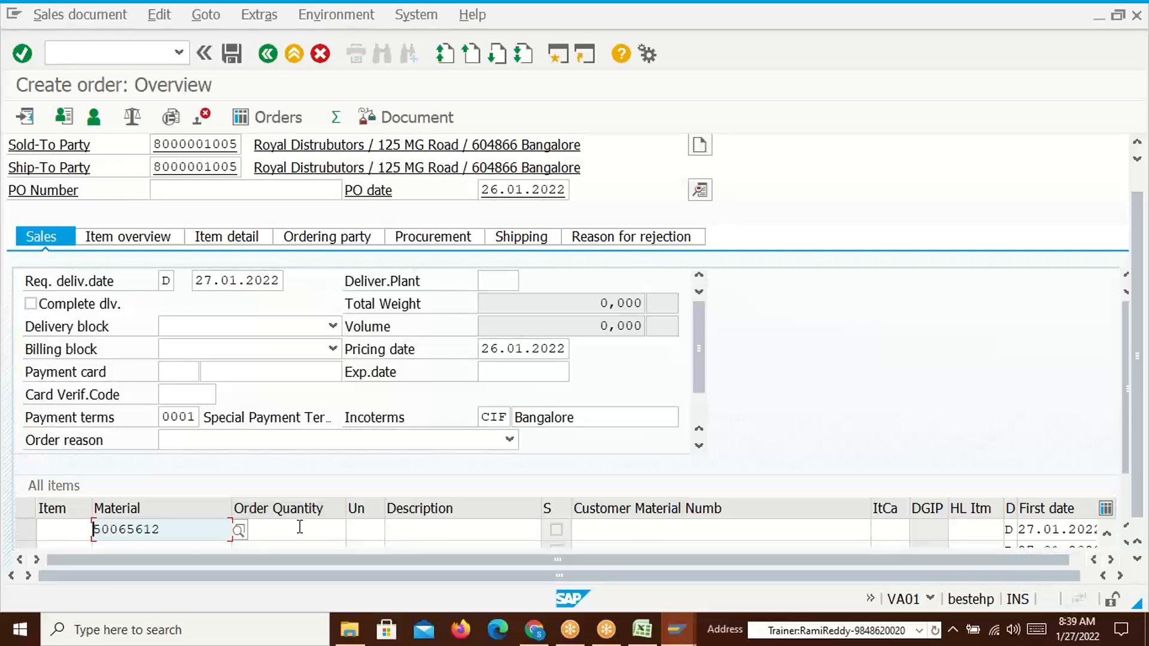
# Order 2 PC of material 50065612 and check the 3.600,00 INR net value against the 1800 base price
pyautogui.click(300, 526)
pyautogui.write('2')
pyautogui.press('Return')
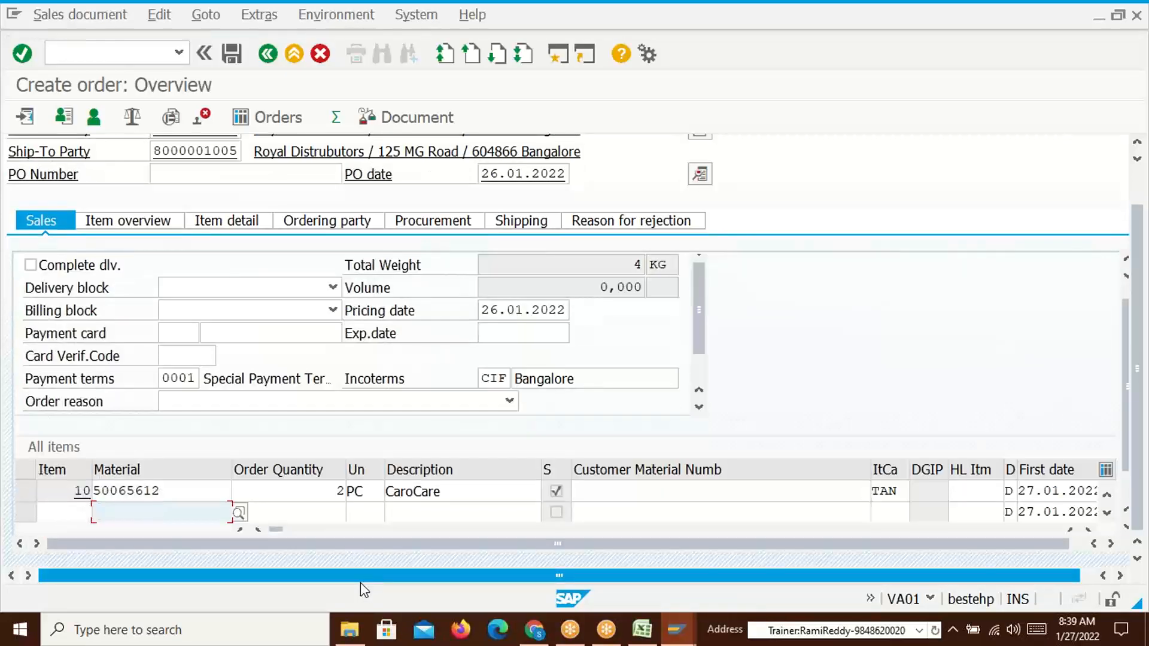
pyautogui.scroll(3, 767, 389)
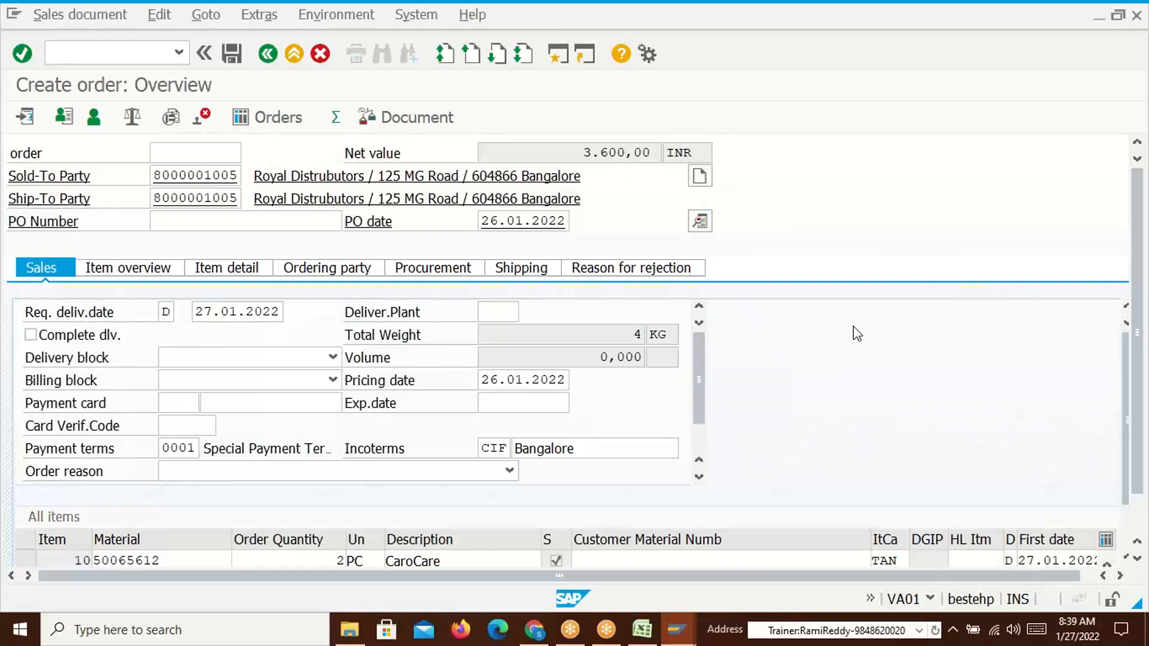
pyautogui.hotkey('alt', 'Tab')
pyautogui.click(1103, 250)
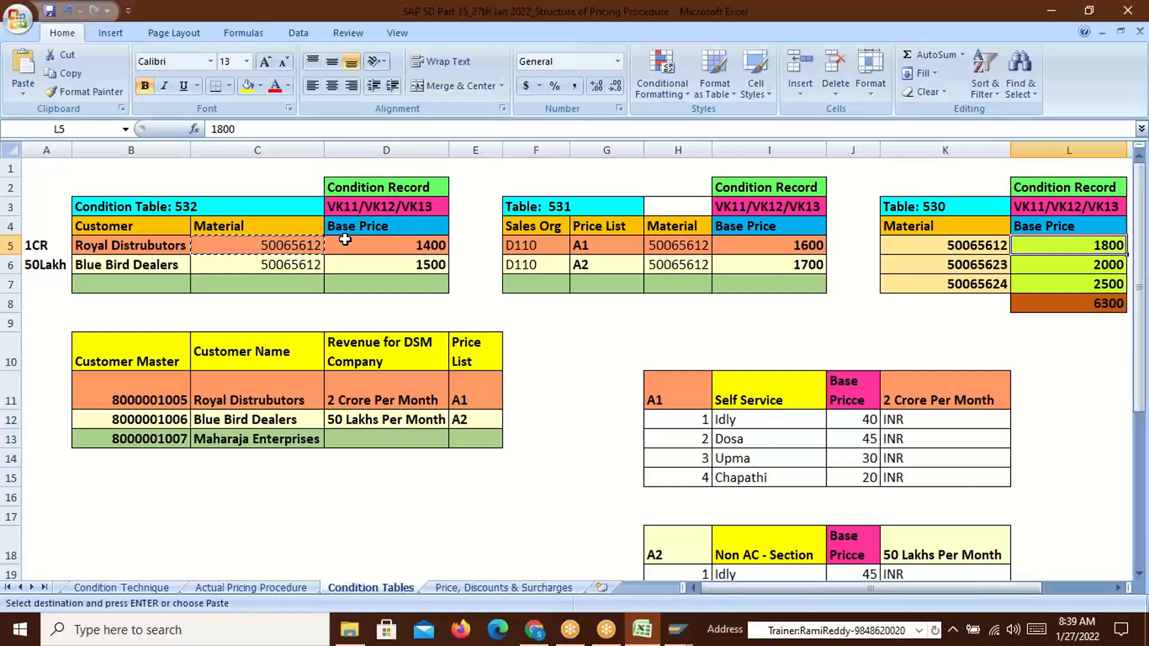
pyautogui.hotkey('alt', 'Tab')
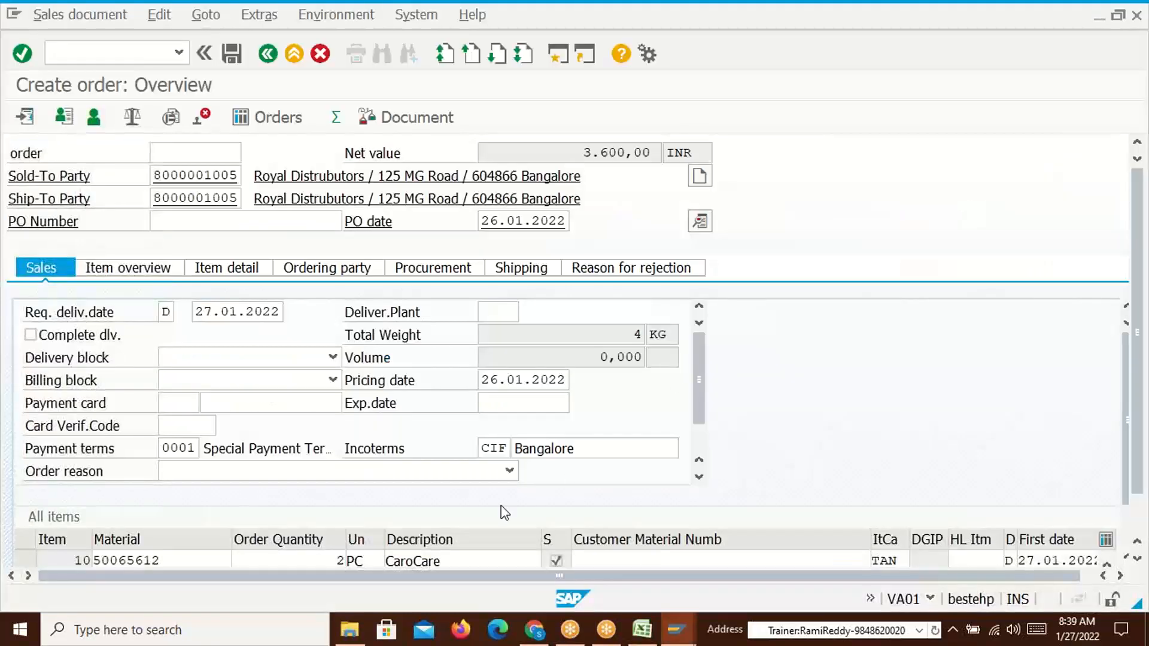
# Open item 10's details and inspect the active 1.800,00 TR00 price in its conditions
pyautogui.click(157, 560)
pyautogui.doubleClick(157, 559)
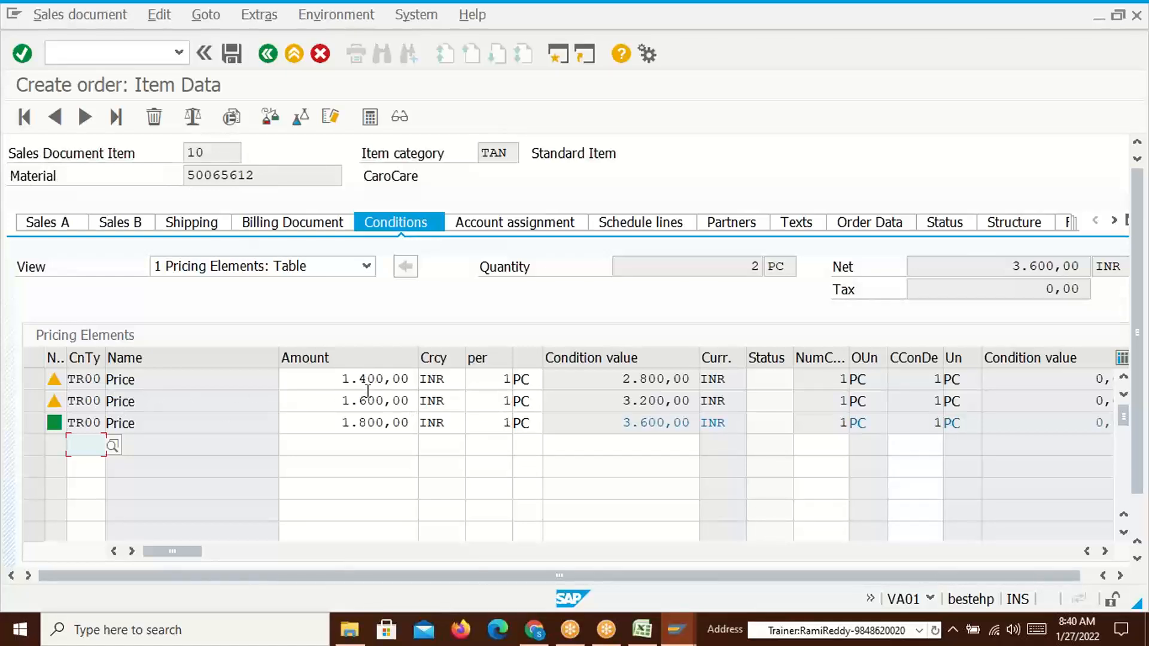
pyautogui.click(338, 426)
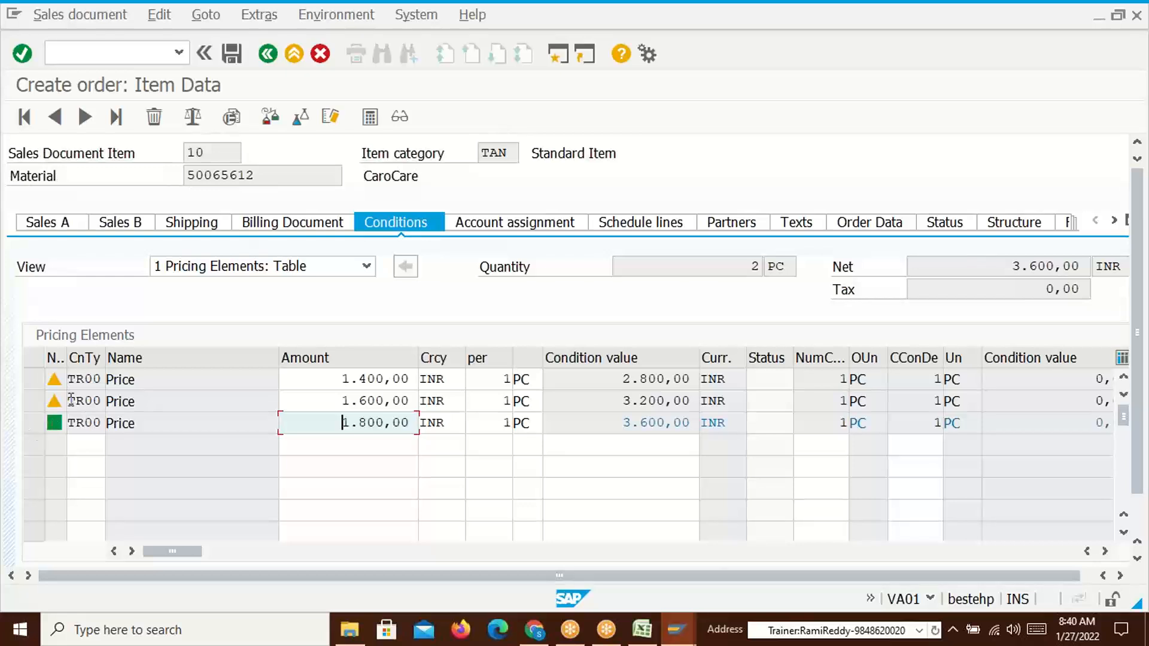
pyautogui.moveTo(56, 386)
pyautogui.moveTo(55, 425)
# Compare the TR00 amounts with the Excel sheet's 1400 and 1800 prices
pyautogui.hotkey('alt', 'Tab')
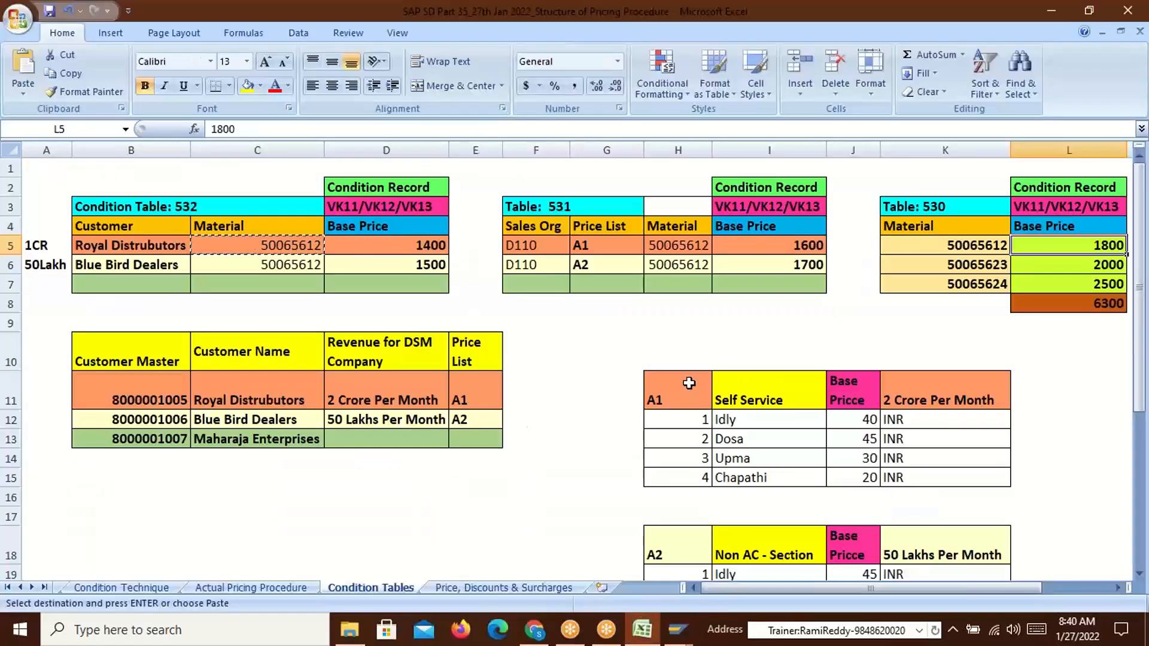
pyautogui.press('Escape')
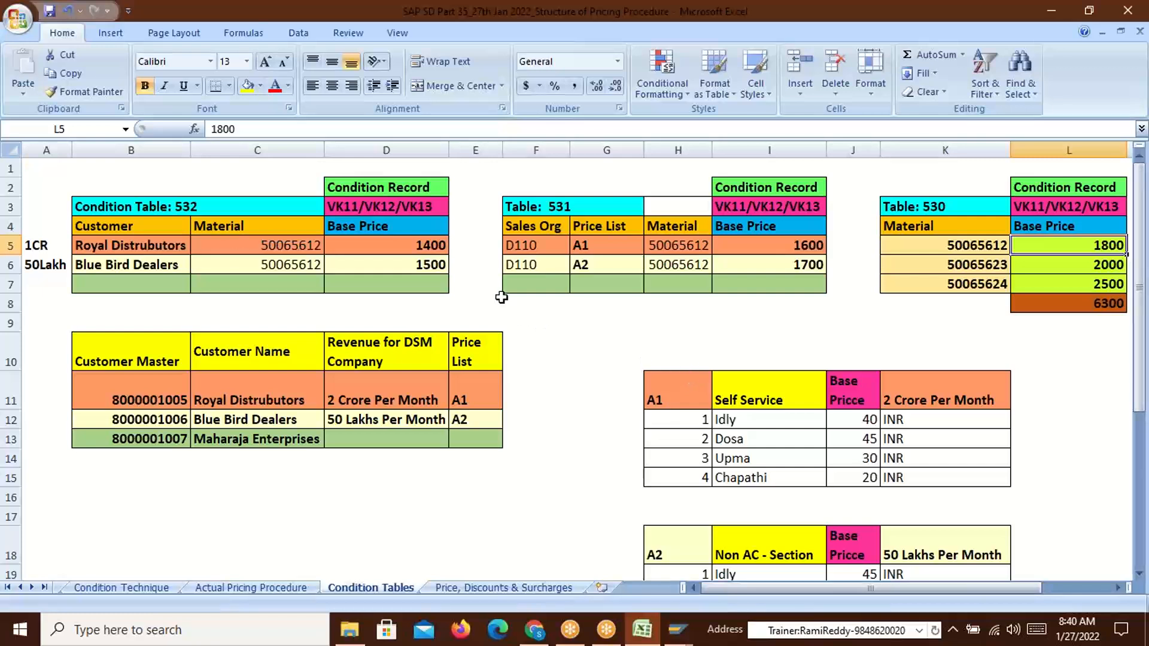
pyautogui.click(429, 246)
pyautogui.click(1104, 245)
pyautogui.hotkey('alt', 'Tab')
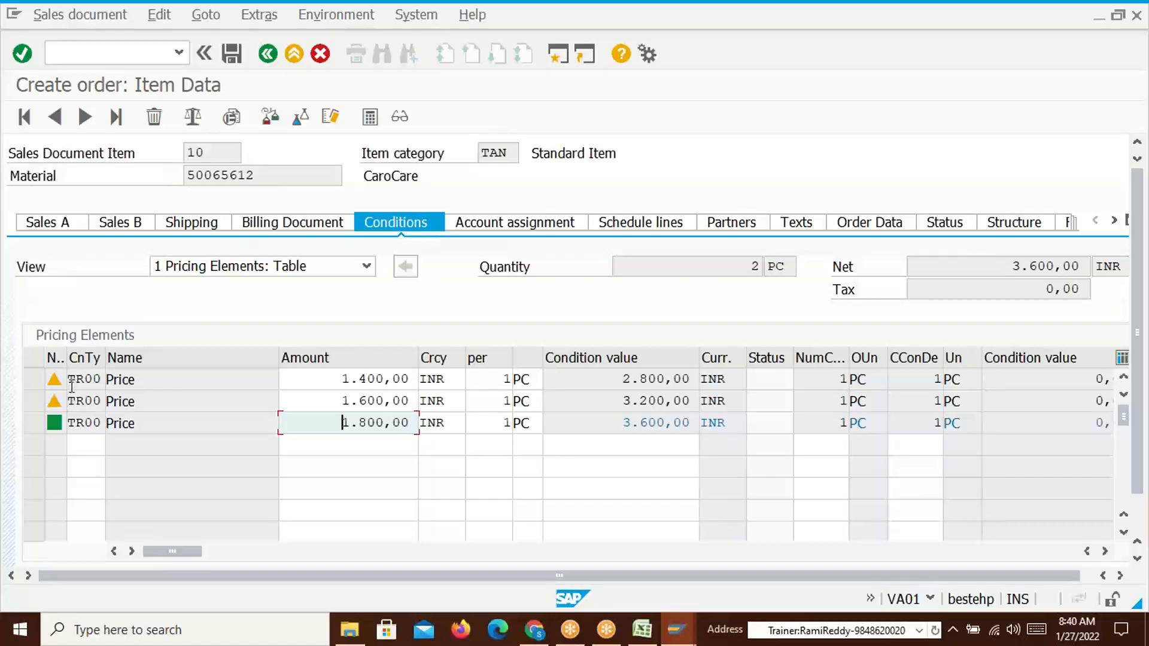
pyautogui.hotkey('alt', 'Tab')
pyautogui.hotkey('alt', 'Tab')
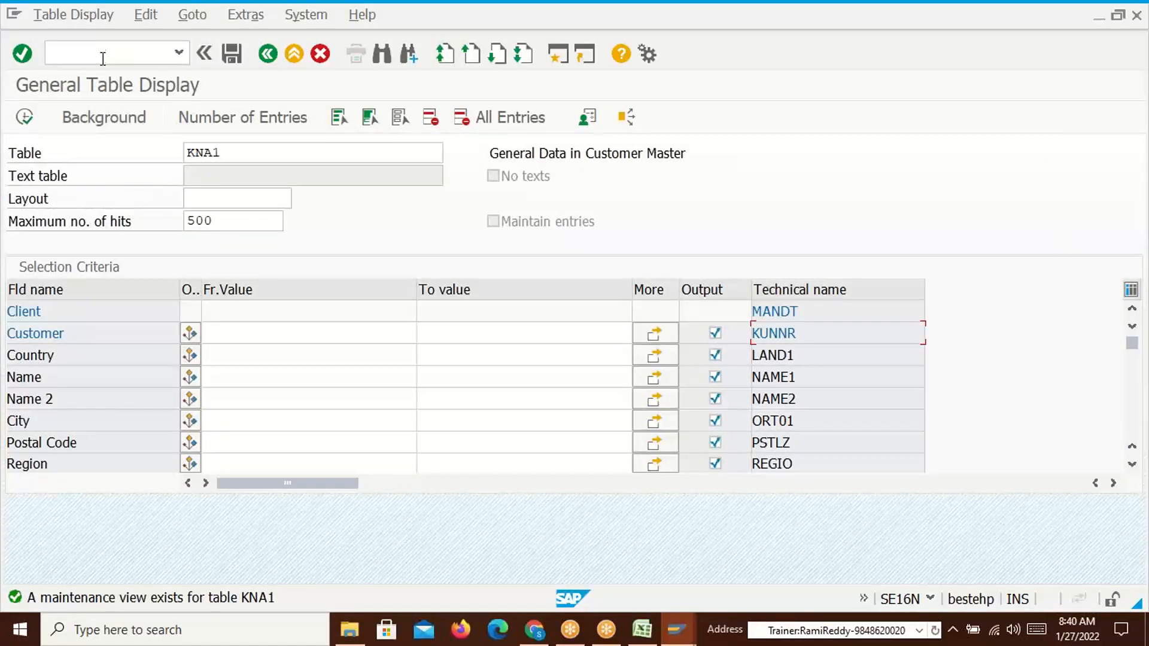
# Run /nV/06 and open the details of condition type TR00 Price
pyautogui.click(103, 58)
pyautogui.write('/nv/0')
pyautogui.press('Return')
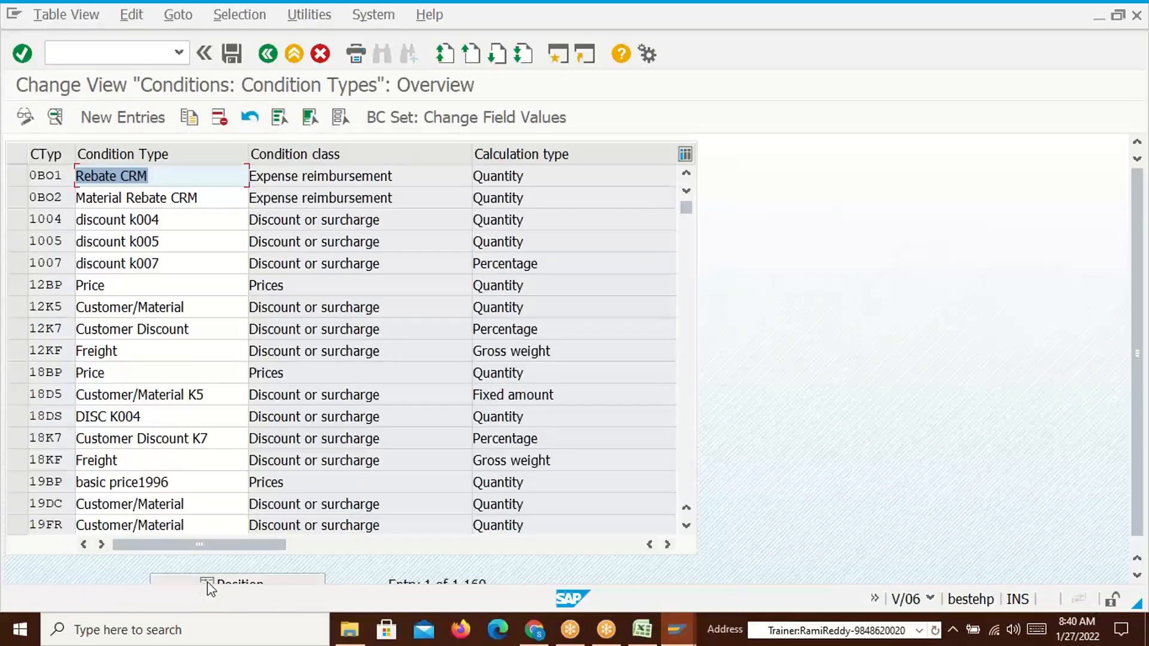
pyautogui.click(210, 582)
pyautogui.write('tr00')
pyautogui.press('Return')
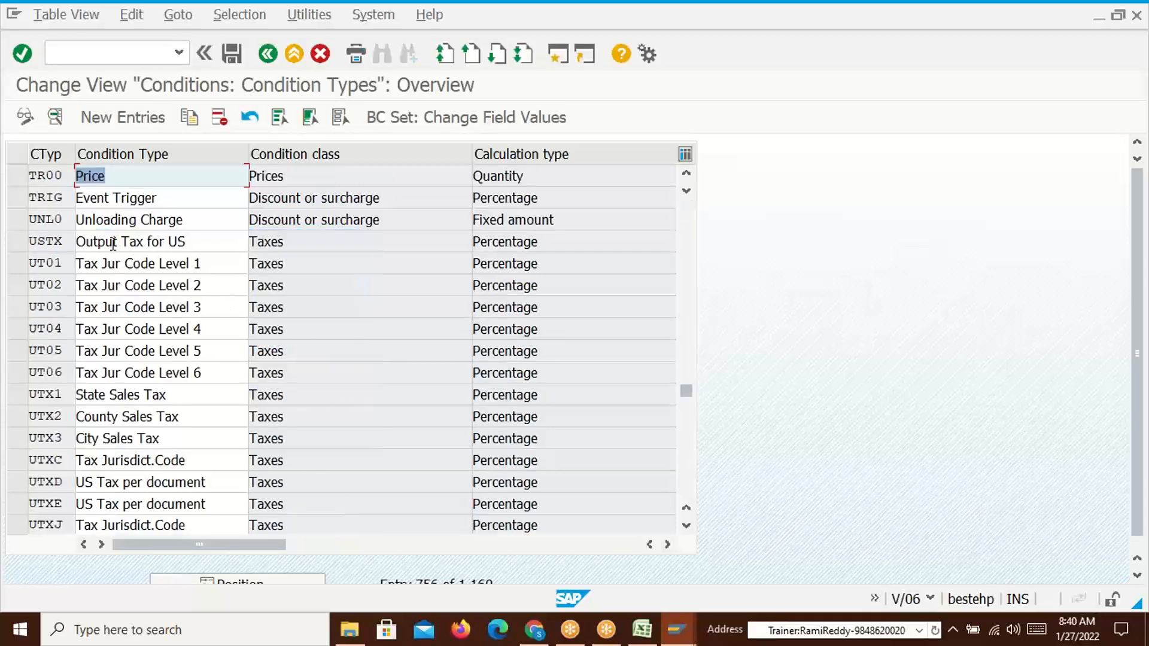
pyautogui.click(18, 175)
pyautogui.click(55, 116)
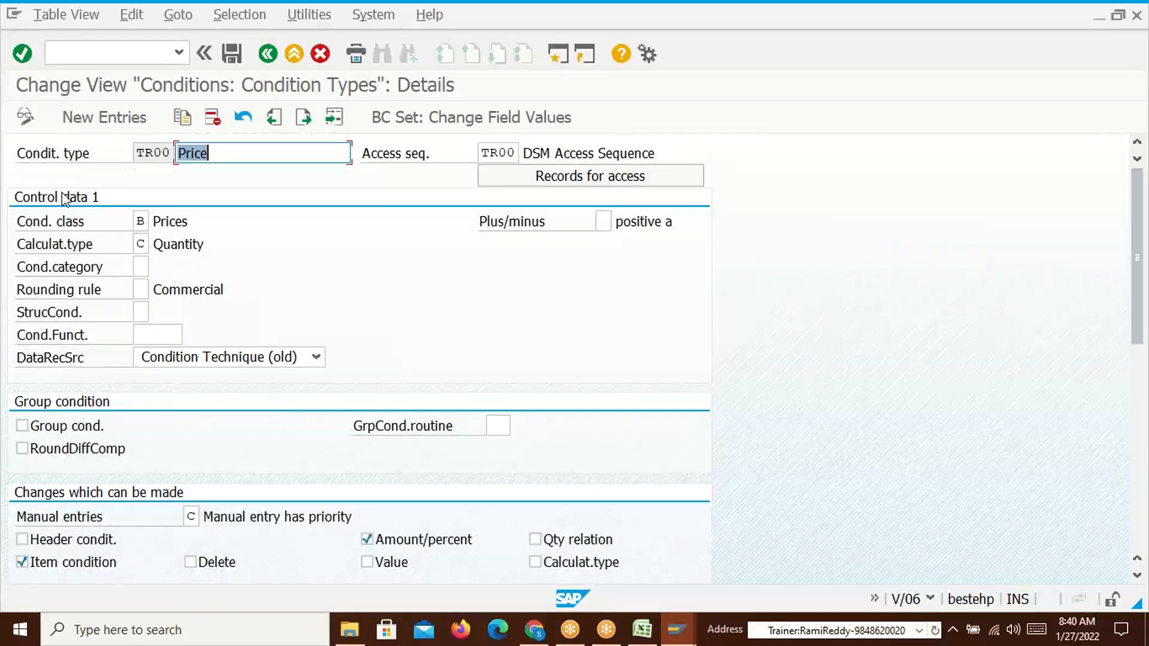
# Review the TR00 details against the Excel workbook and the item's conditions
pyautogui.moveTo(135, 152); pyautogui.dragTo(173, 152)
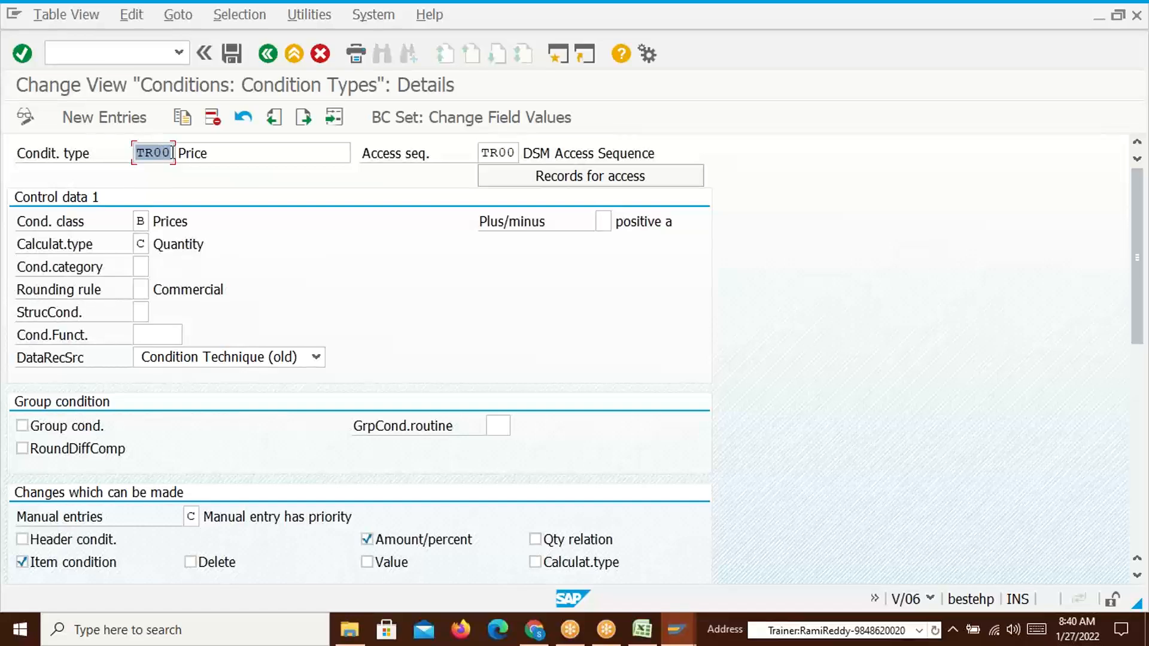
pyautogui.click(173, 153)
pyautogui.hotkey('alt', 'Tab')
pyautogui.hotkey('alt', 'Tab')
pyautogui.press('Tab')
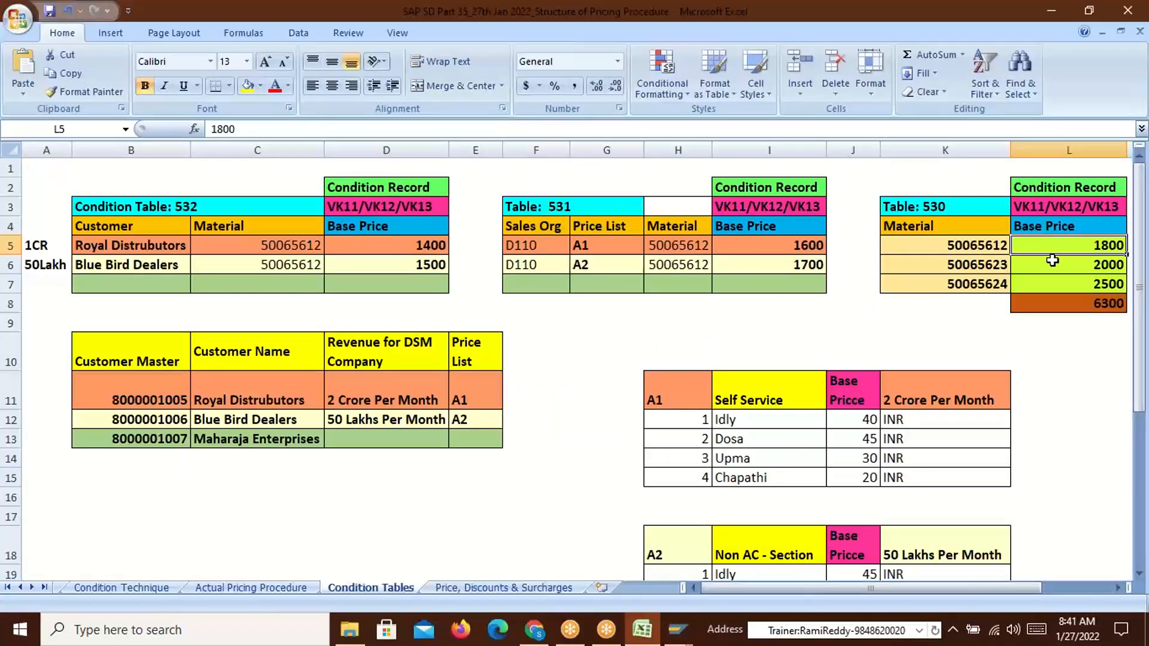
pyautogui.hotkey('alt', 'Tab')
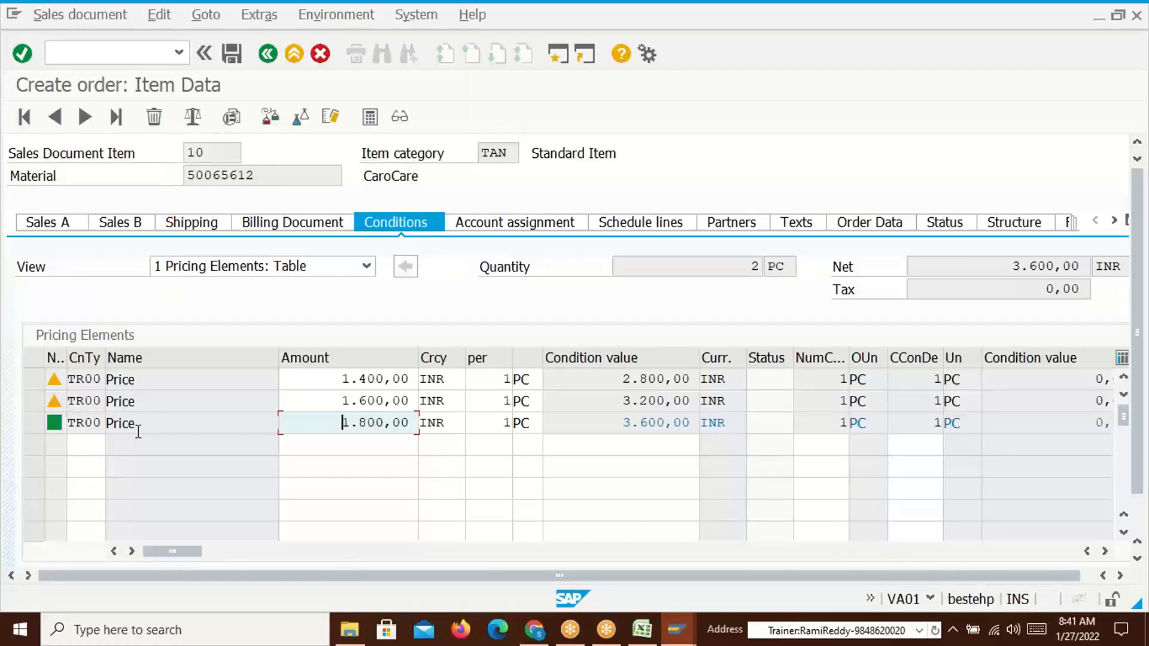
pyautogui.hotkey('alt', 'Tab')
pyautogui.hotkey('alt', 'Tab')
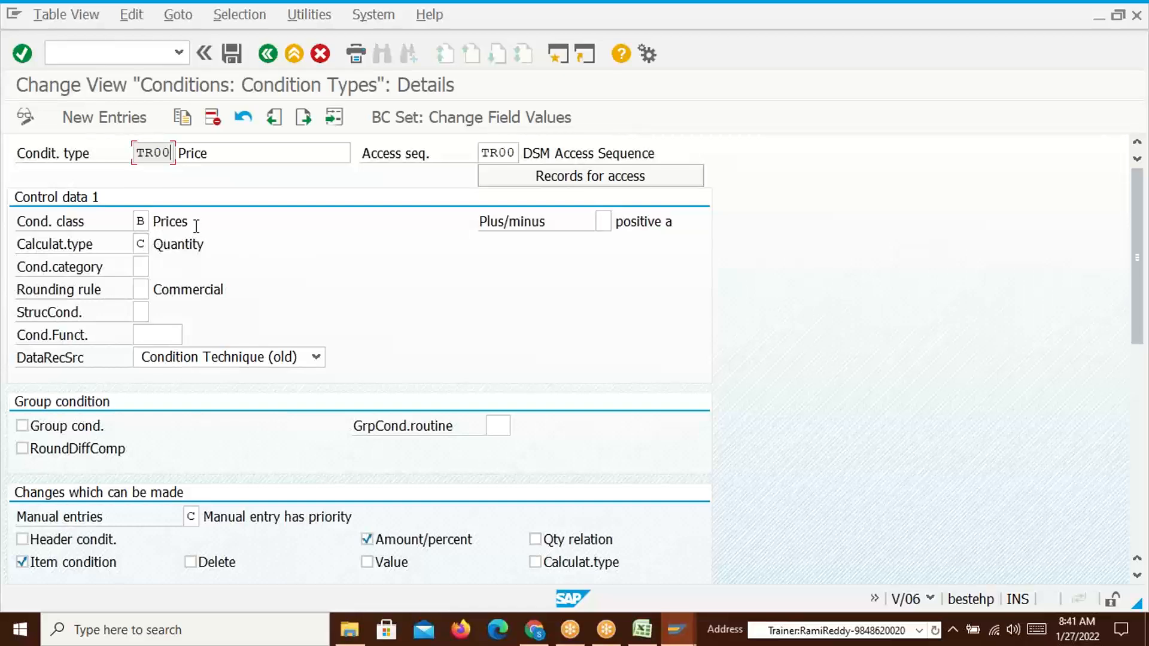
# Compare the TR00 condition type settings with the order's first TR00 price of 1.400,00
pyautogui.click(169, 221)
pyautogui.hotkey('alt', 'Tab')
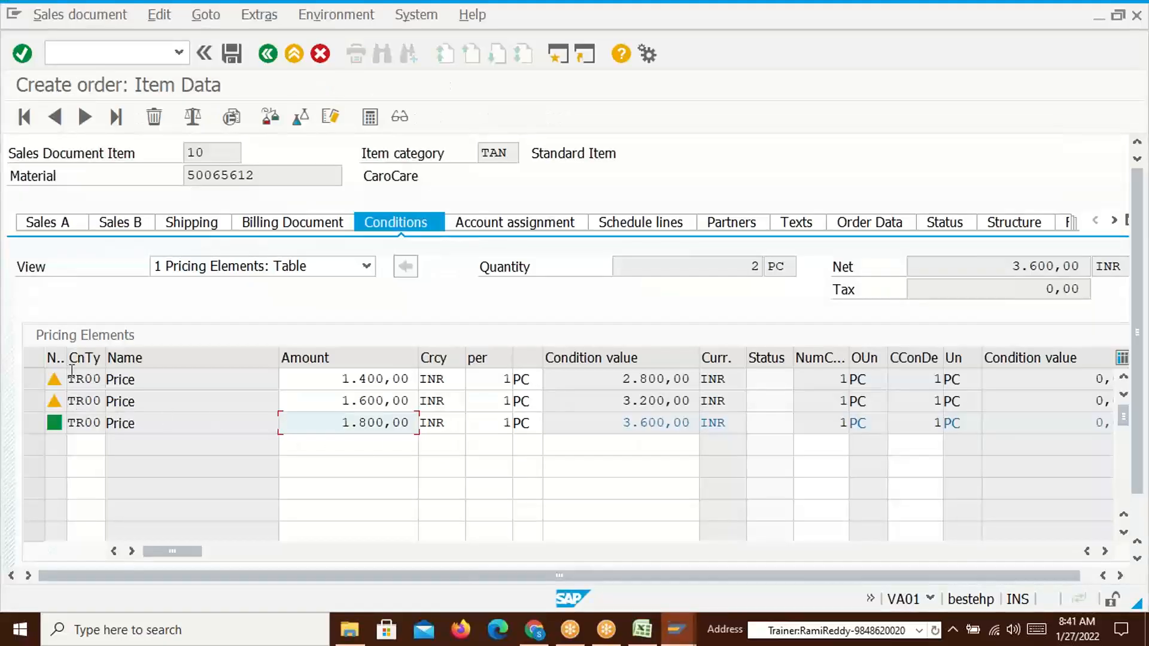
pyautogui.hotkey('alt', 'Tab')
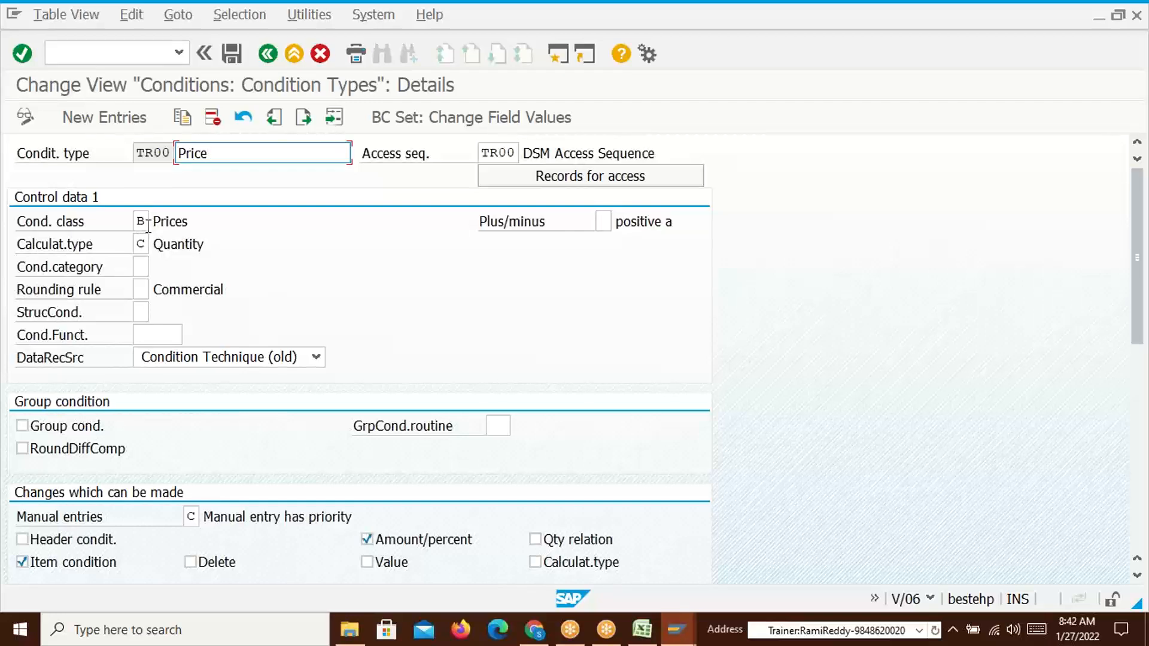
pyautogui.hotkey('alt', 'Tab')
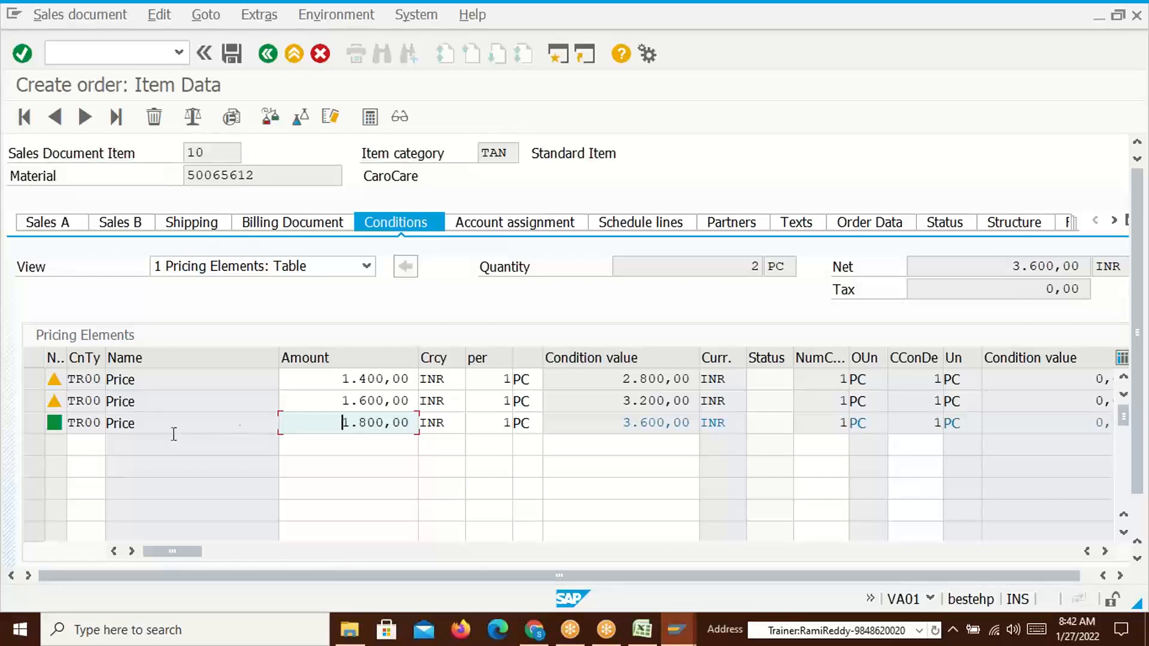
pyautogui.click(341, 381)
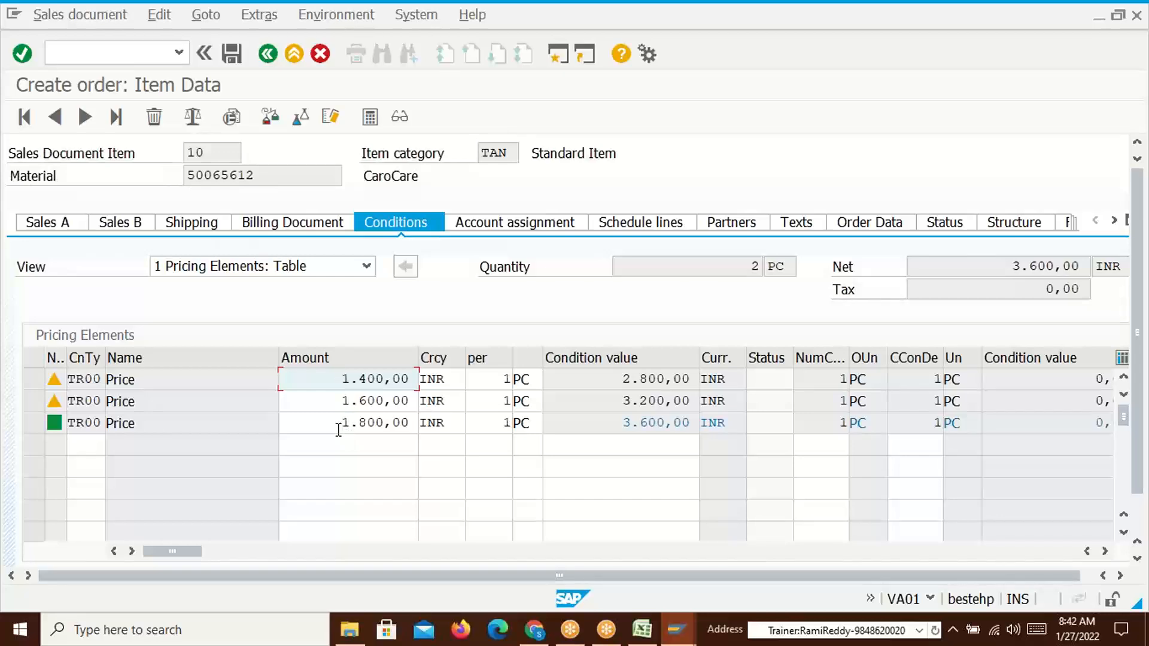
pyautogui.hotkey('alt', 'Tab')
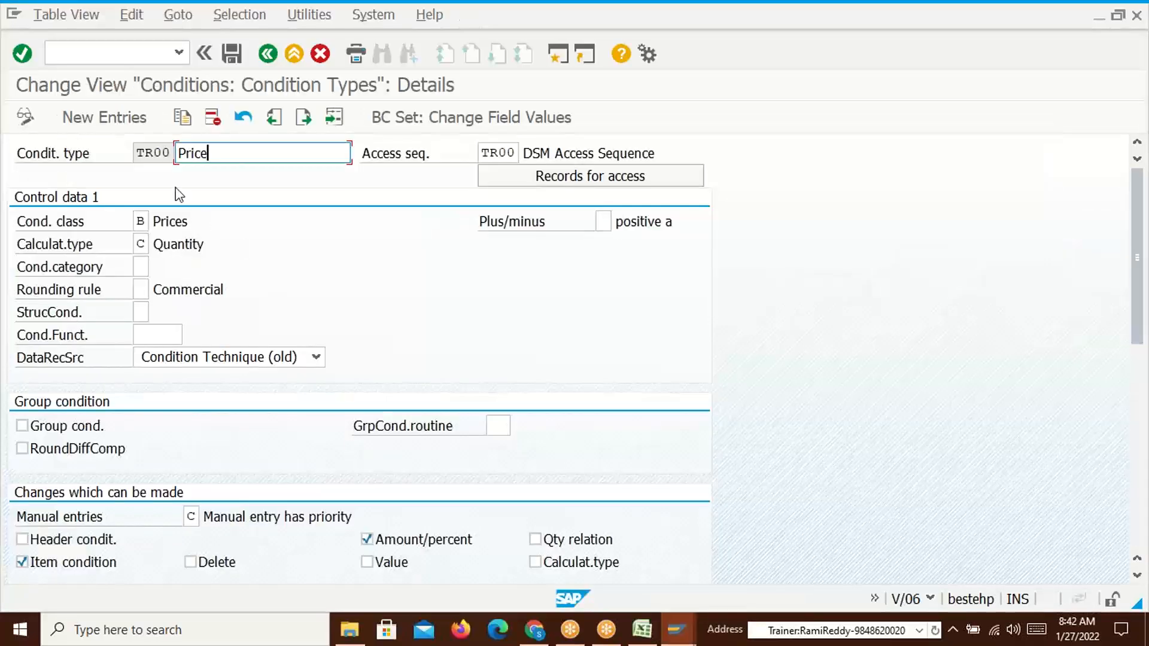
# Copy the TR00 access sequence code and run transaction V/07
pyautogui.moveTo(484, 151); pyautogui.dragTo(520, 153)
pyautogui.hotkey('ctrl', 'c')
pyautogui.click(124, 53)
pyautogui.write('/')
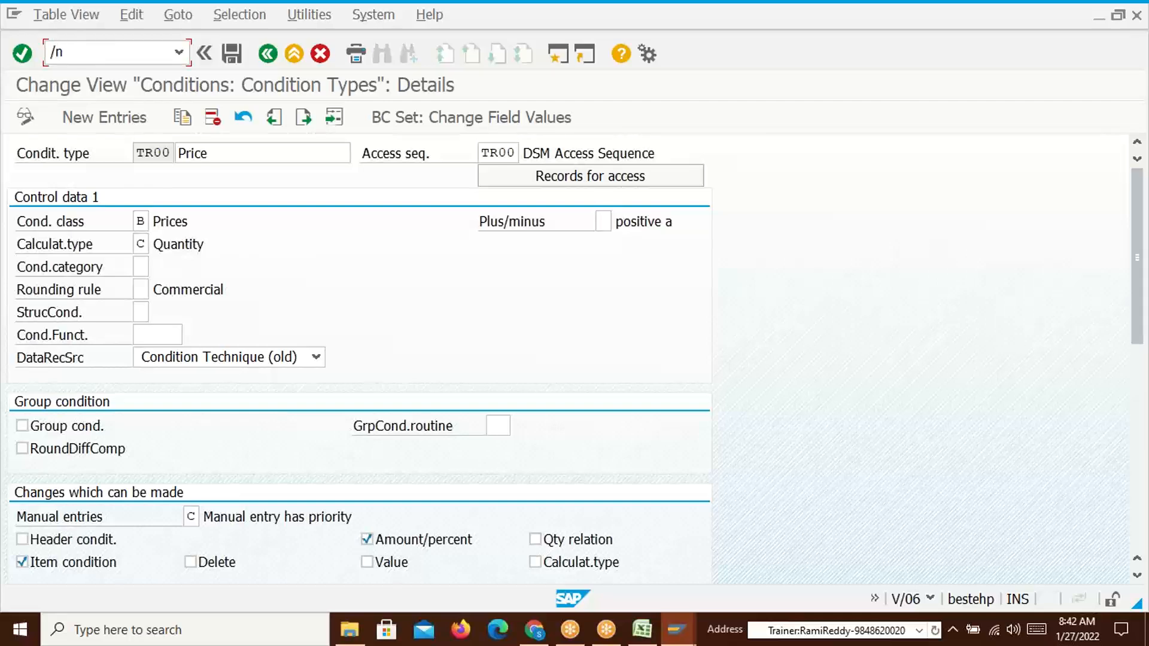
pyautogui.write('nv/07')
pyautogui.press('Return')
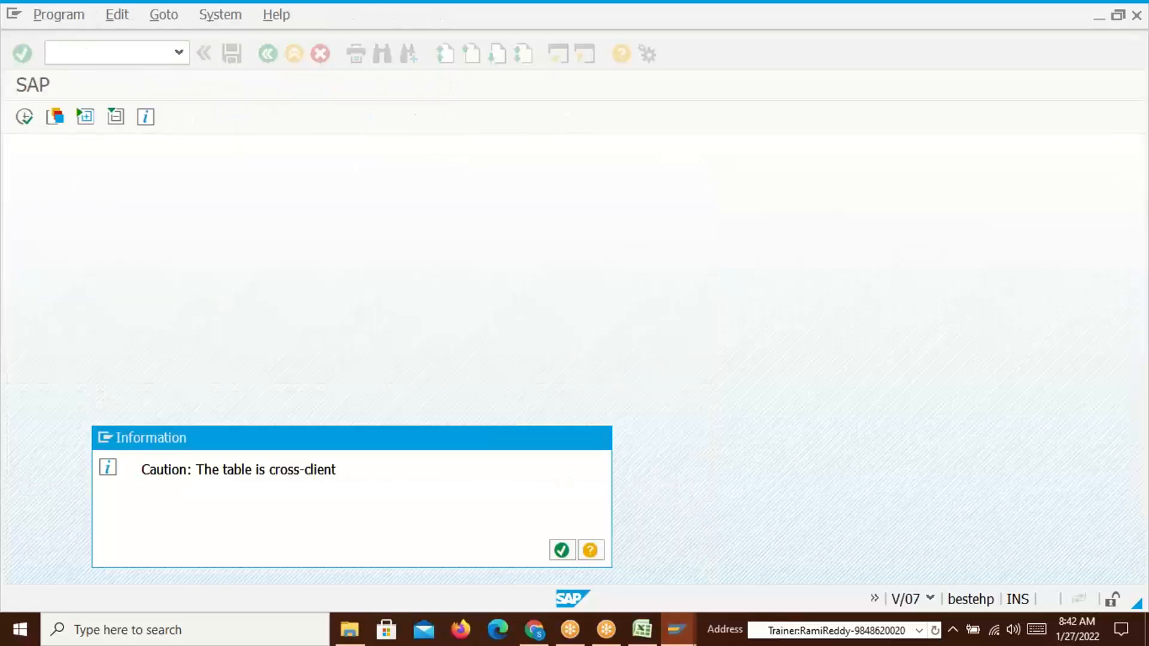
# Dismiss the cross-client notice, find access sequence TR00 and open its accesses
pyautogui.press('Return')
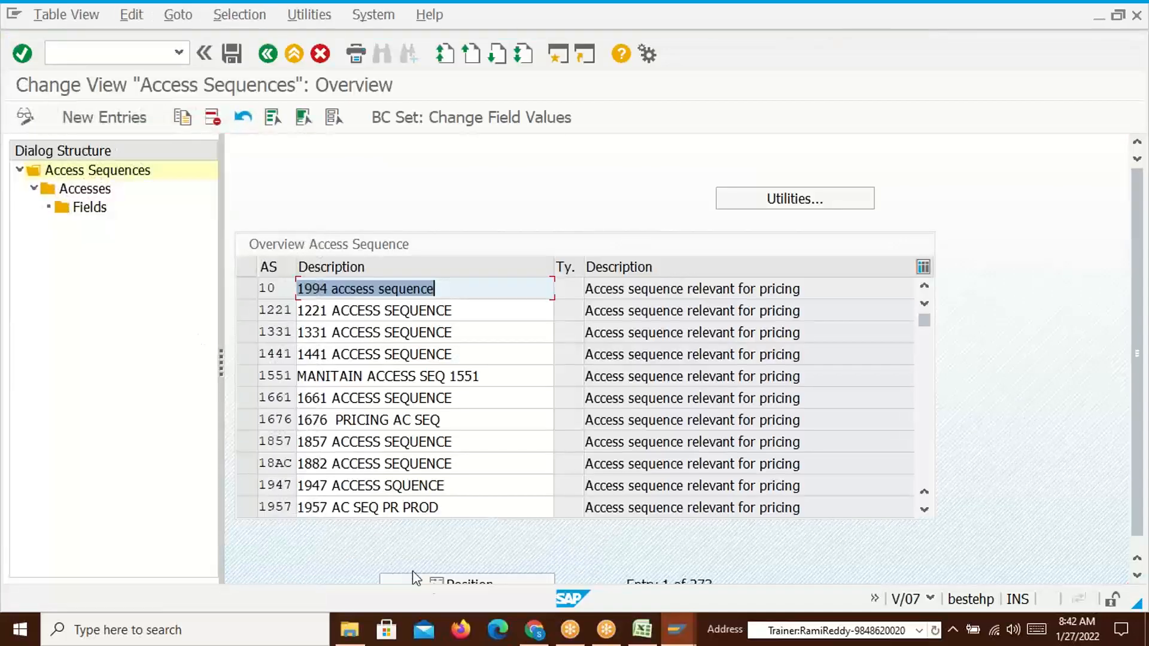
pyautogui.click(480, 578)
pyautogui.write('TR00')
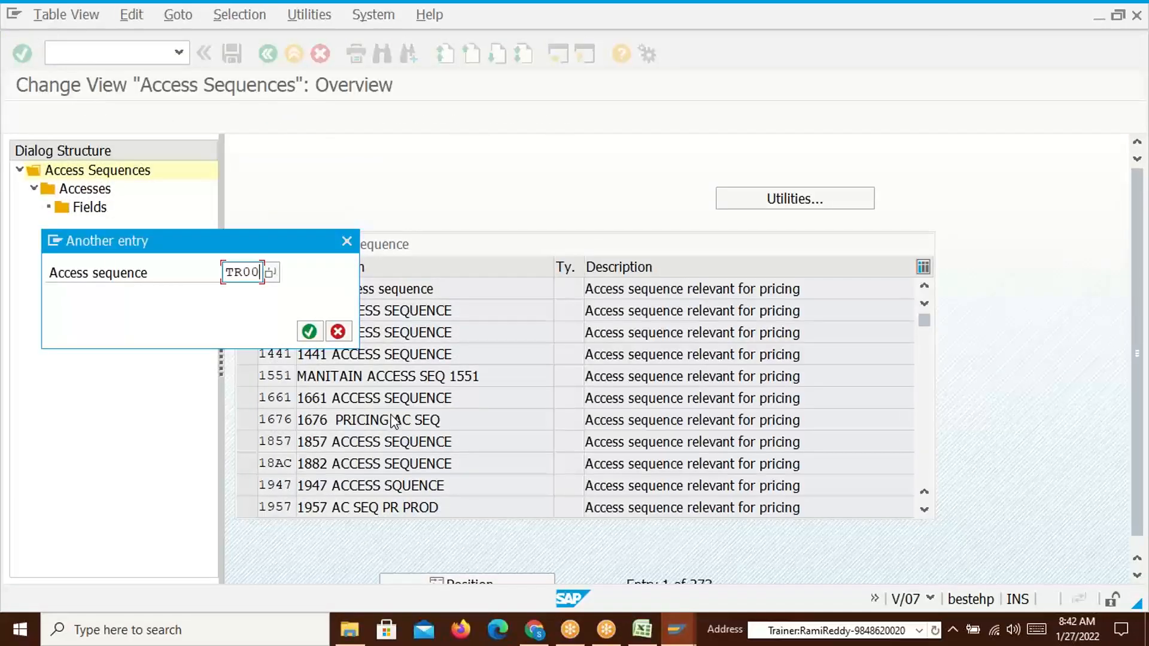
pyautogui.press('Return')
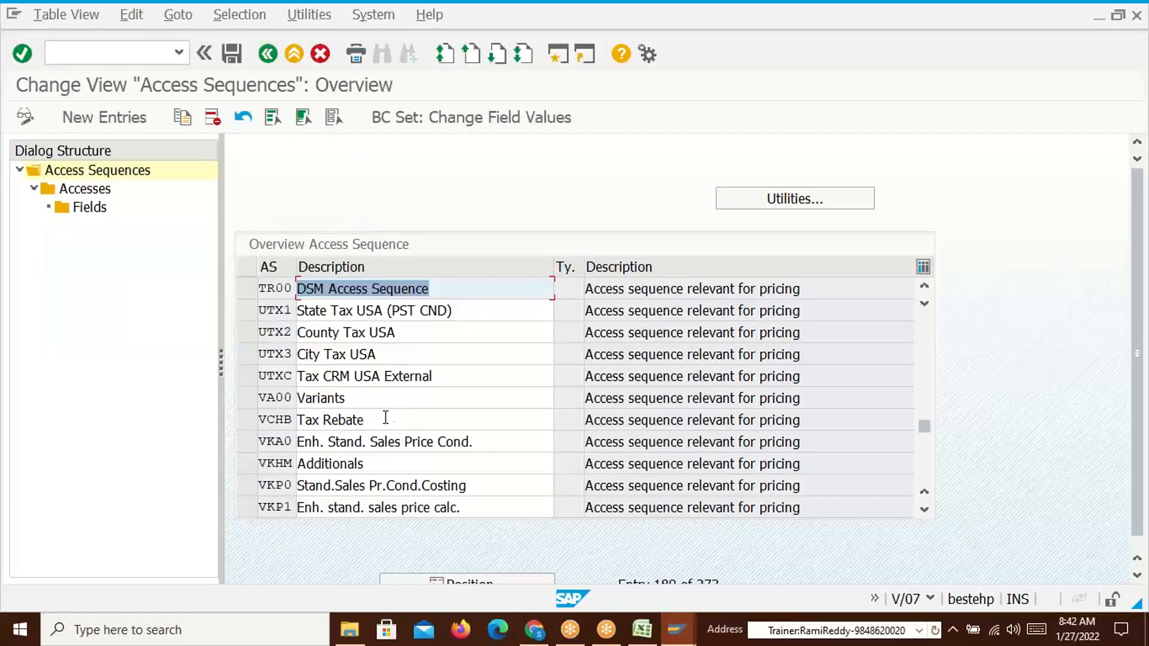
pyautogui.click(250, 290)
pyautogui.doubleClick(92, 191)
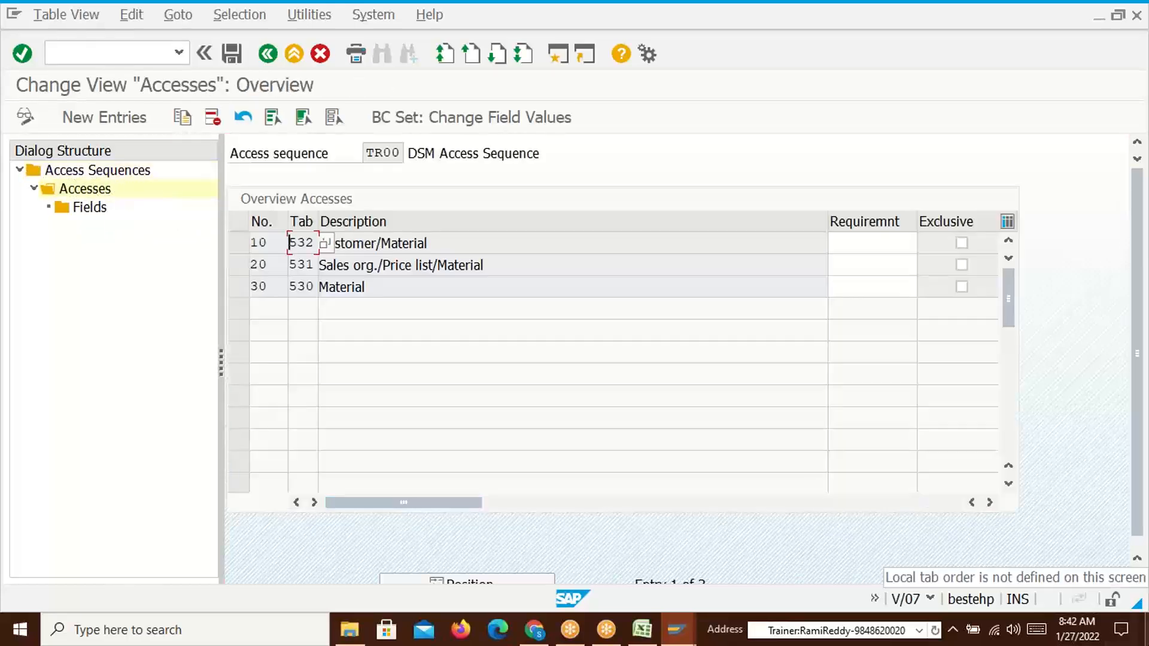
# Mark the Customer/Material and Sales org./Price list/Material accesses Exclusive and save under a workbench request
pyautogui.click(520, 242)
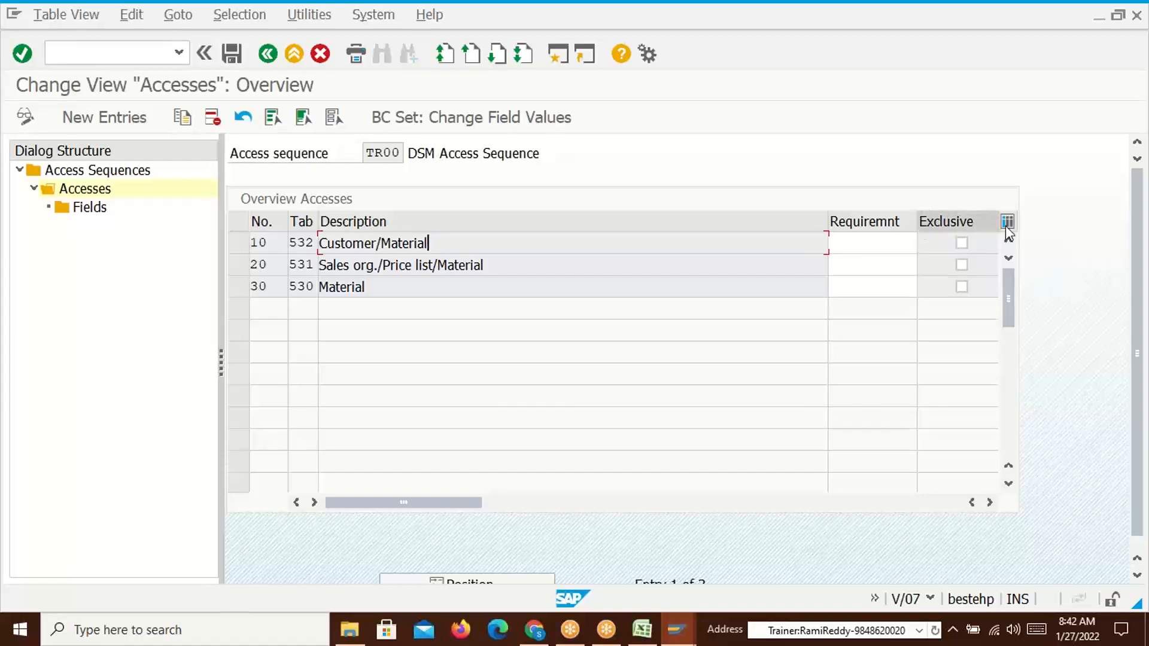
pyautogui.click(961, 243)
pyautogui.click(961, 265)
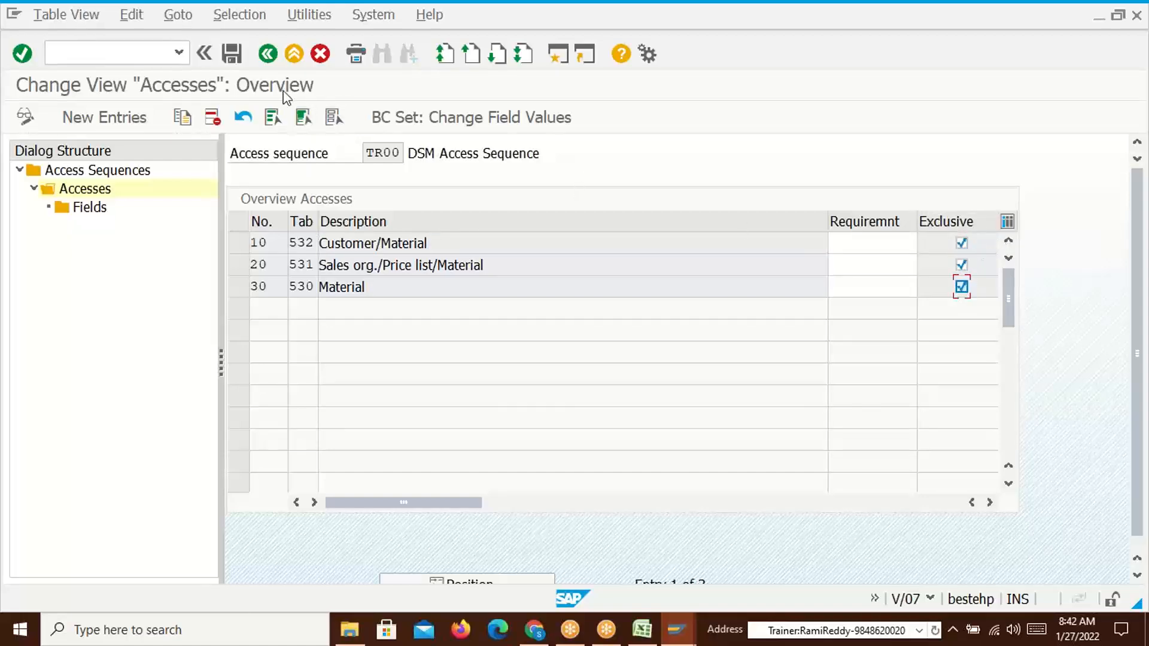
pyautogui.click(232, 54)
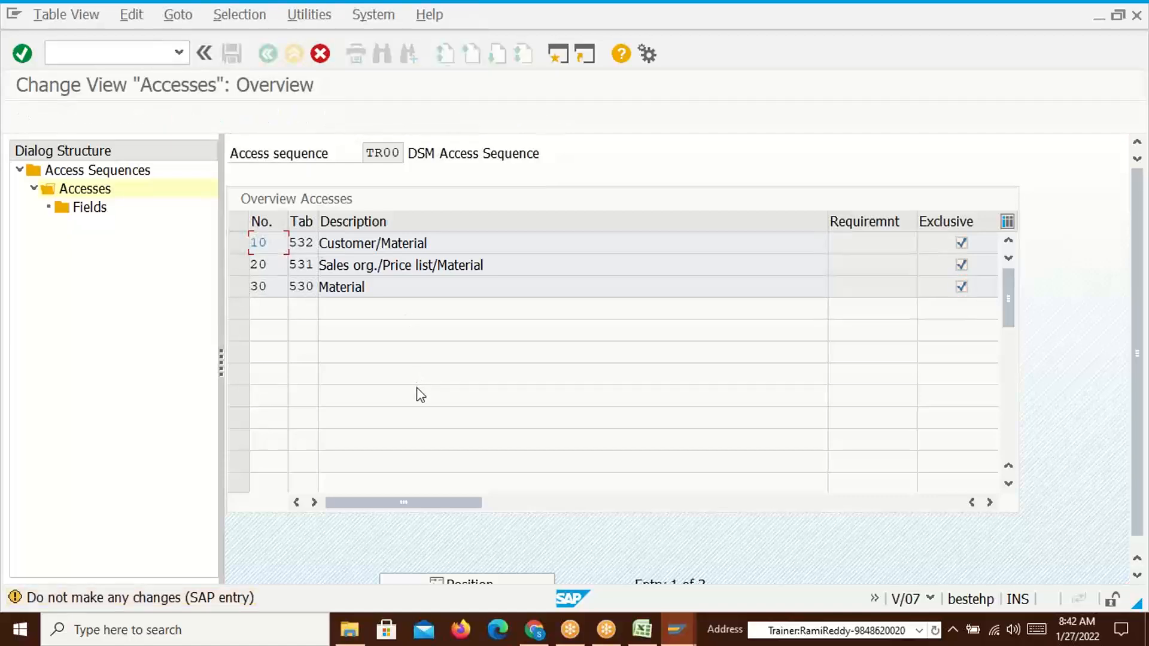
pyautogui.press('Down')
pyautogui.press('Down')
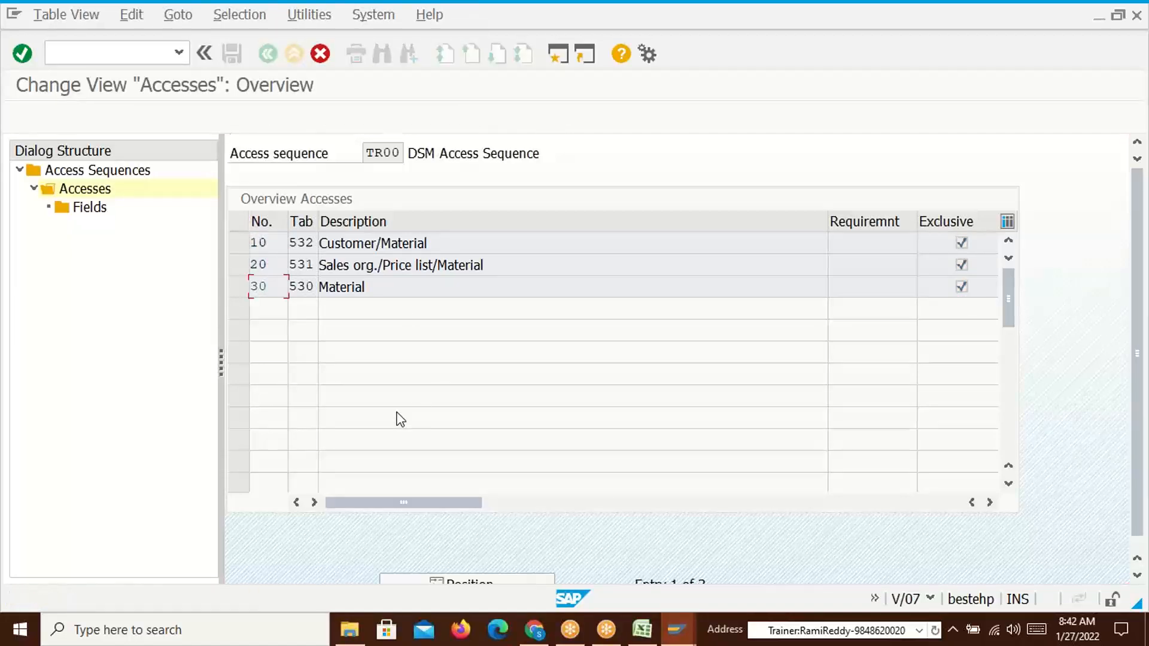
pyautogui.press('Return')
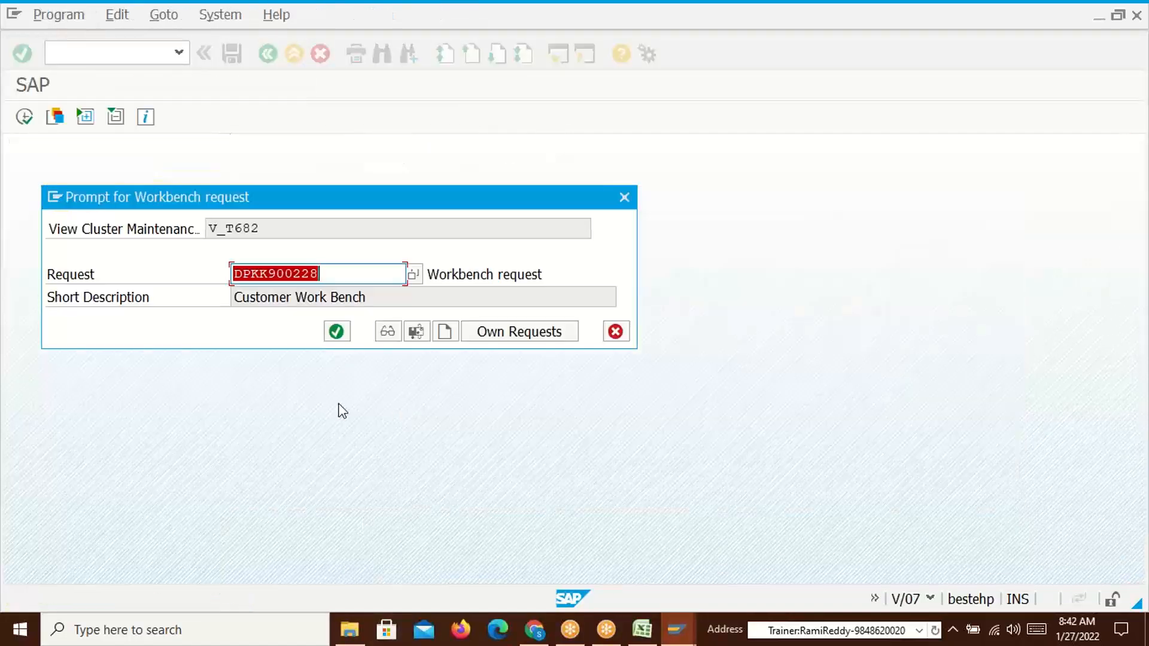
pyautogui.click(335, 340)
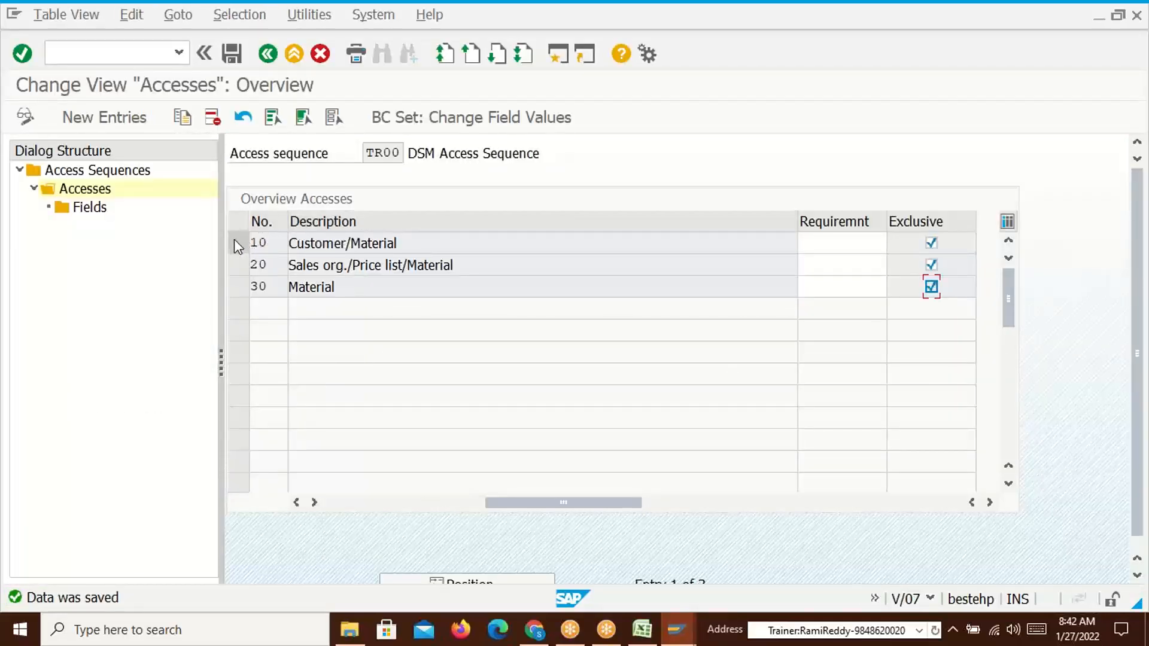
pyautogui.click(406, 243)
pyautogui.hotkey('alt', 'Tab')
pyautogui.hotkey('alt', 'Tab')
pyautogui.hotkey('alt', 'Tab')
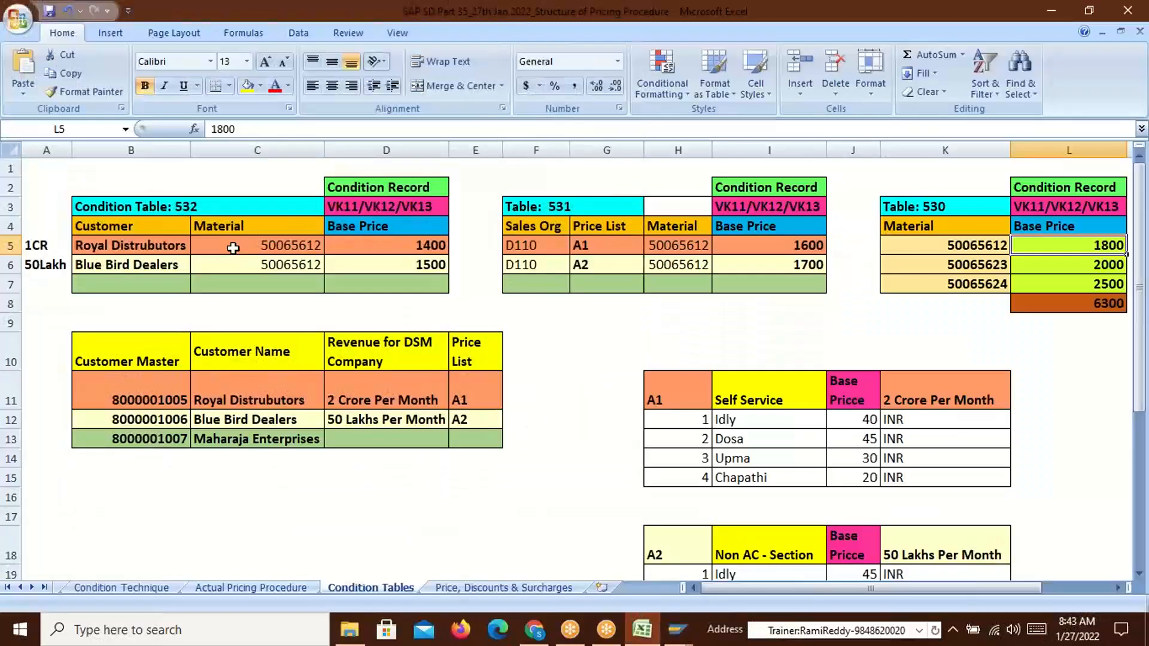
pyautogui.hotkey('alt', 'Tab')
pyautogui.hotkey('alt', 'Tab')
pyautogui.hotkey('alt', 'Tab')
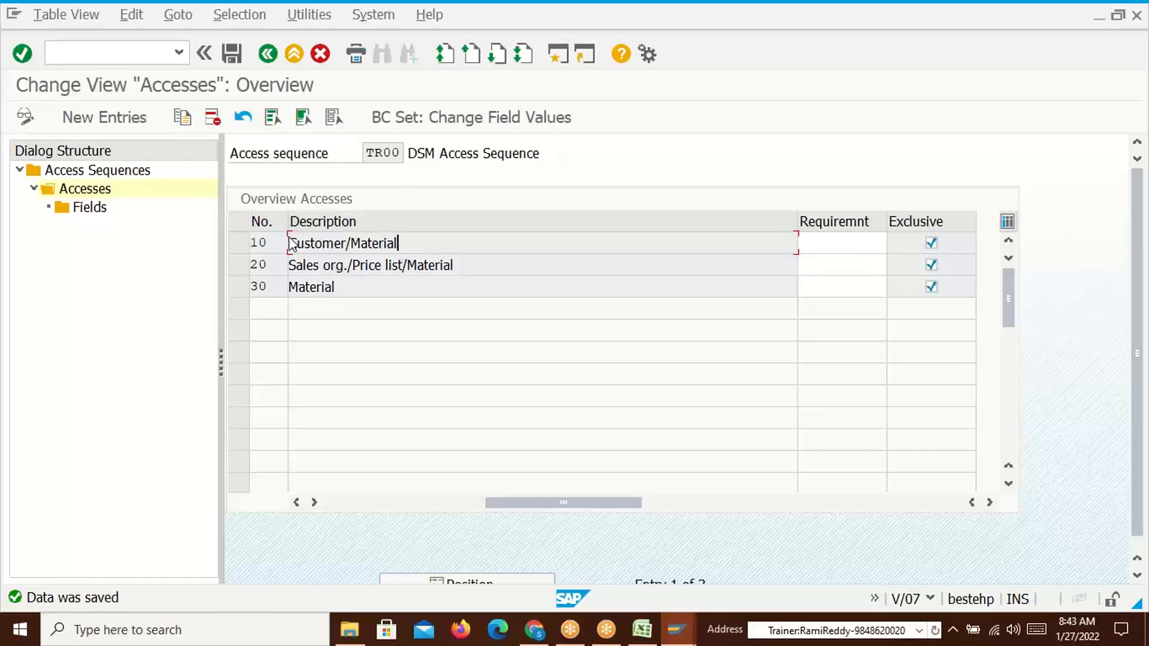
pyautogui.moveTo(289, 243); pyautogui.dragTo(402, 246)
pyautogui.hotkey('alt', 'Tab')
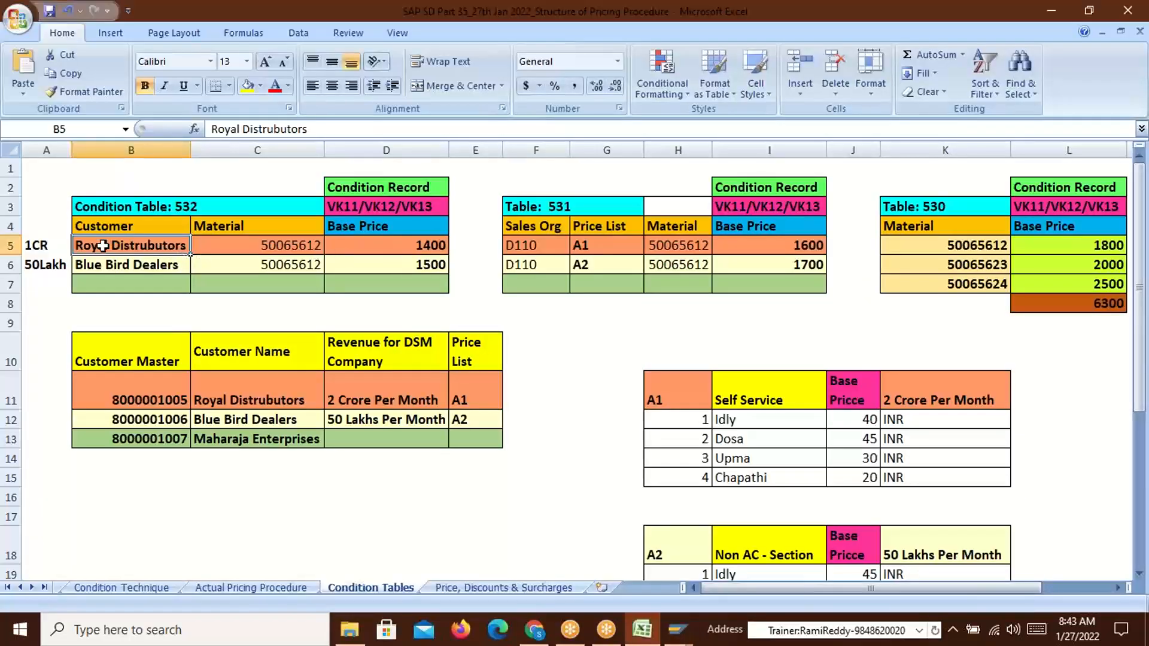
pyautogui.click(247, 247)
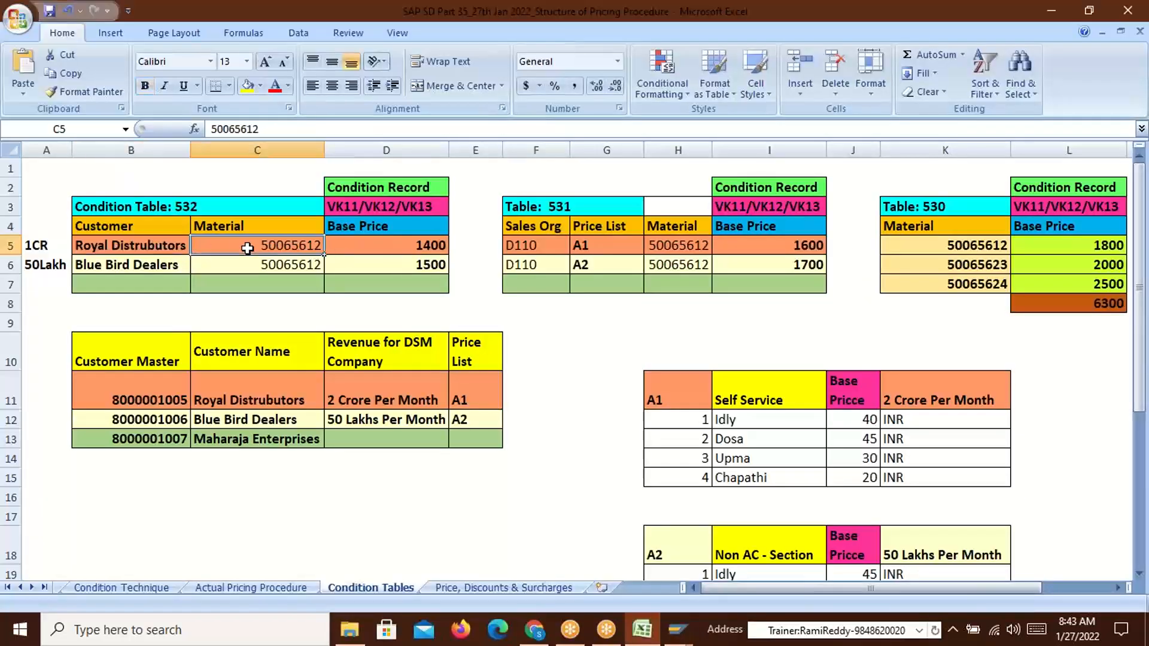
pyautogui.click(405, 246)
pyautogui.hotkey('alt', 'Tab')
pyautogui.press('Tab')
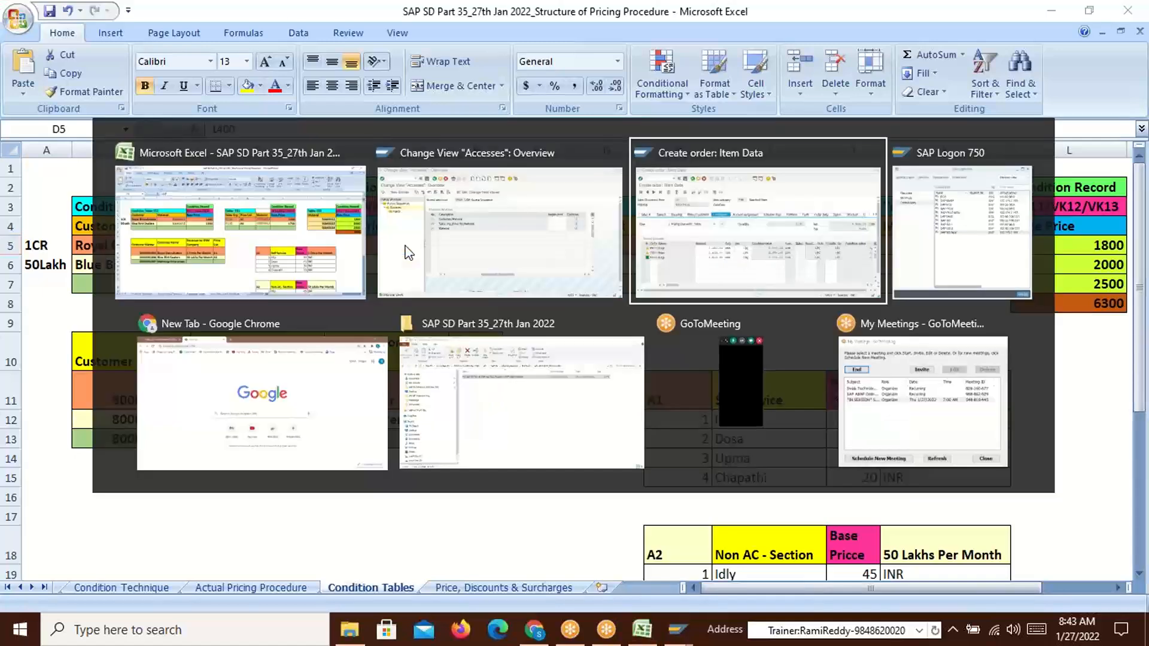
pyautogui.hotkey('alt', 'Tab')
pyautogui.press('Tab')
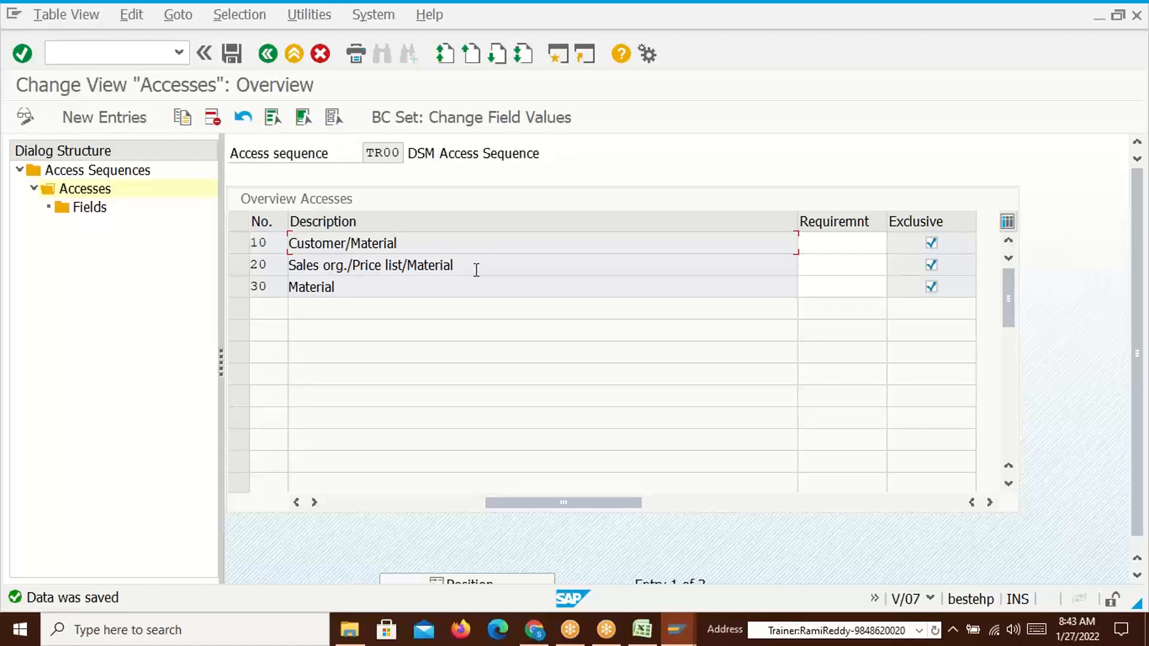
# Review the Customer/Material and Sales org./Price list/Material accesses and toggle Exclusive on access 20
pyautogui.moveTo(404, 240); pyautogui.dragTo(289, 244)
pyautogui.click(290, 243)
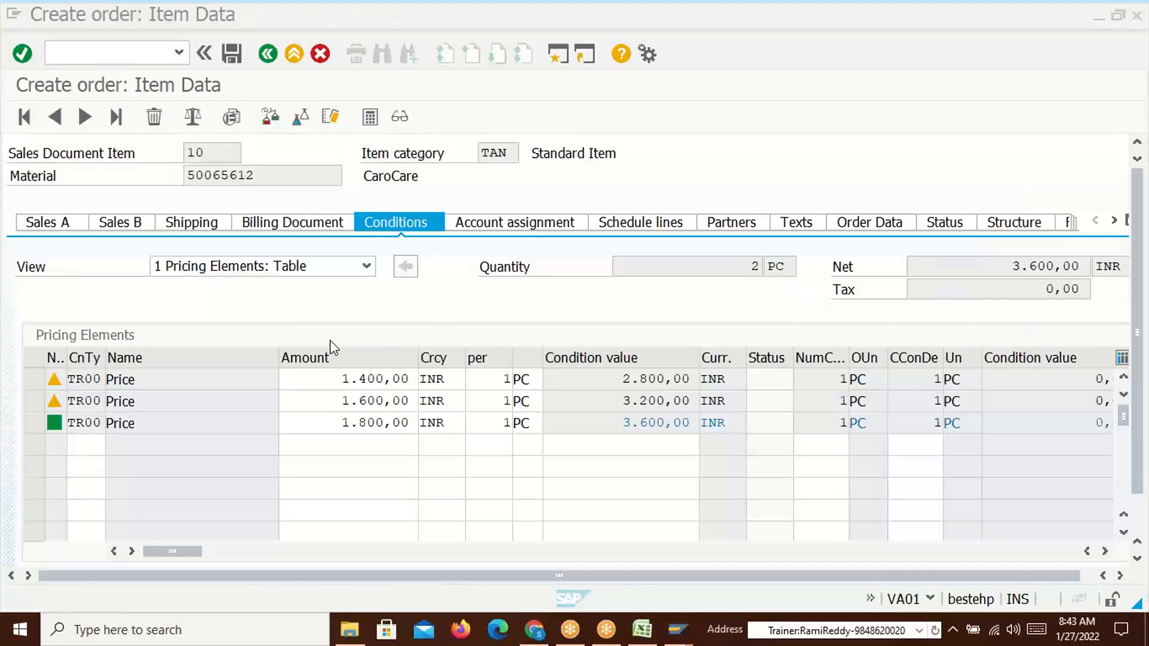
pyautogui.click(338, 379)
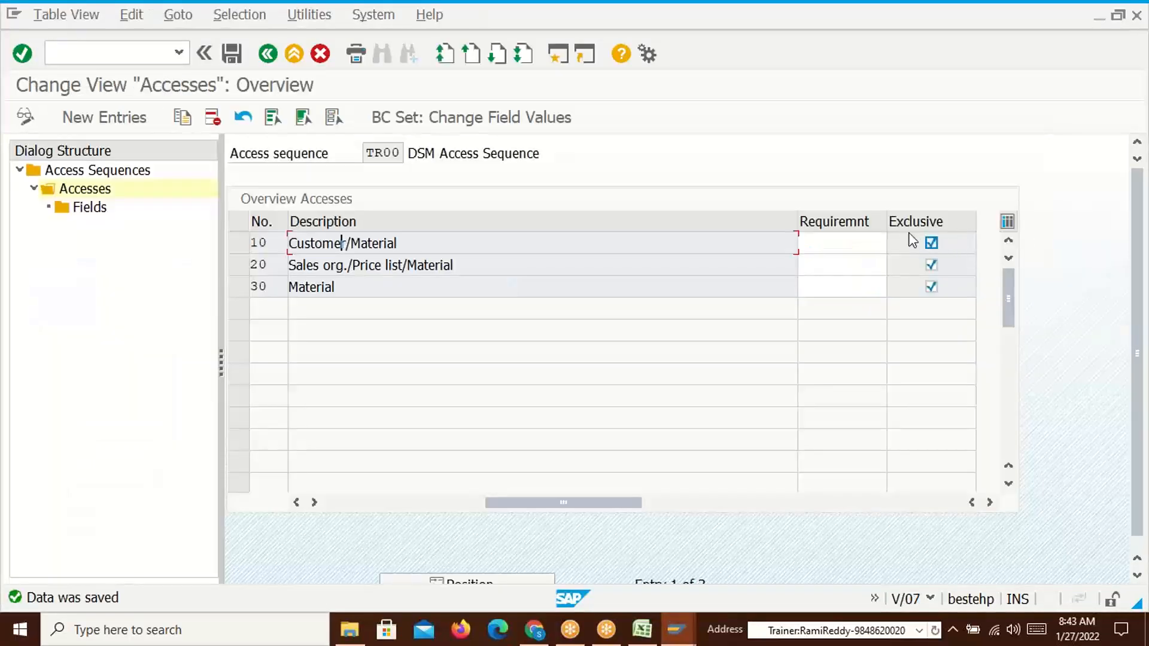
pyautogui.click(388, 271)
pyautogui.moveTo(455, 265); pyautogui.dragTo(256, 268)
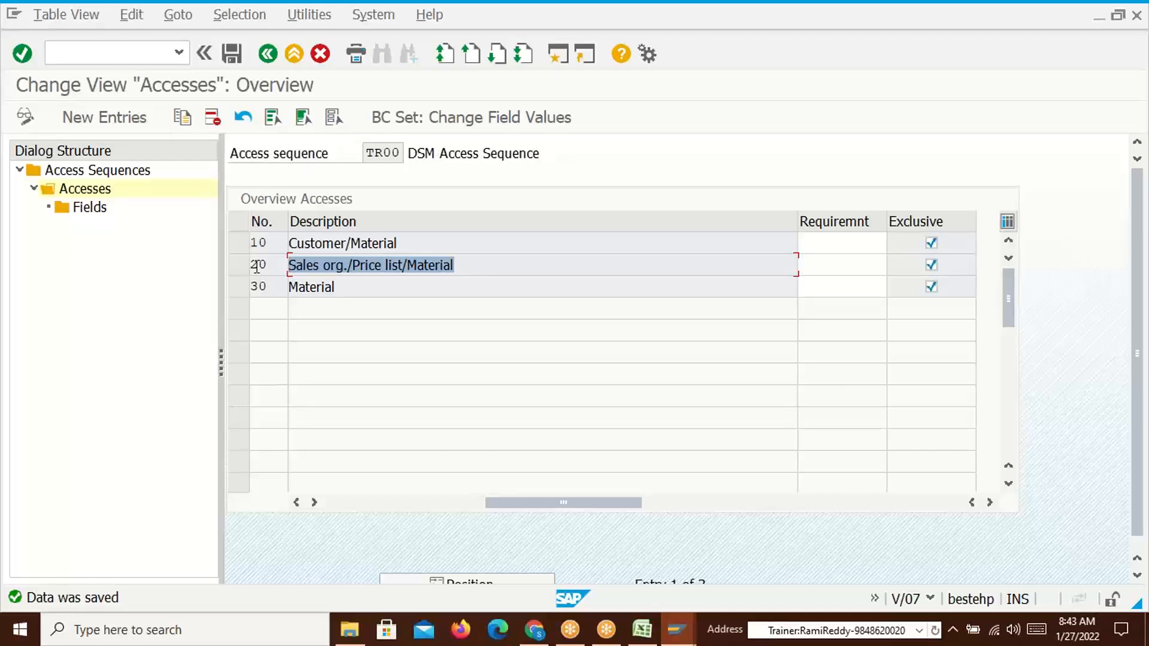
pyautogui.click(256, 268)
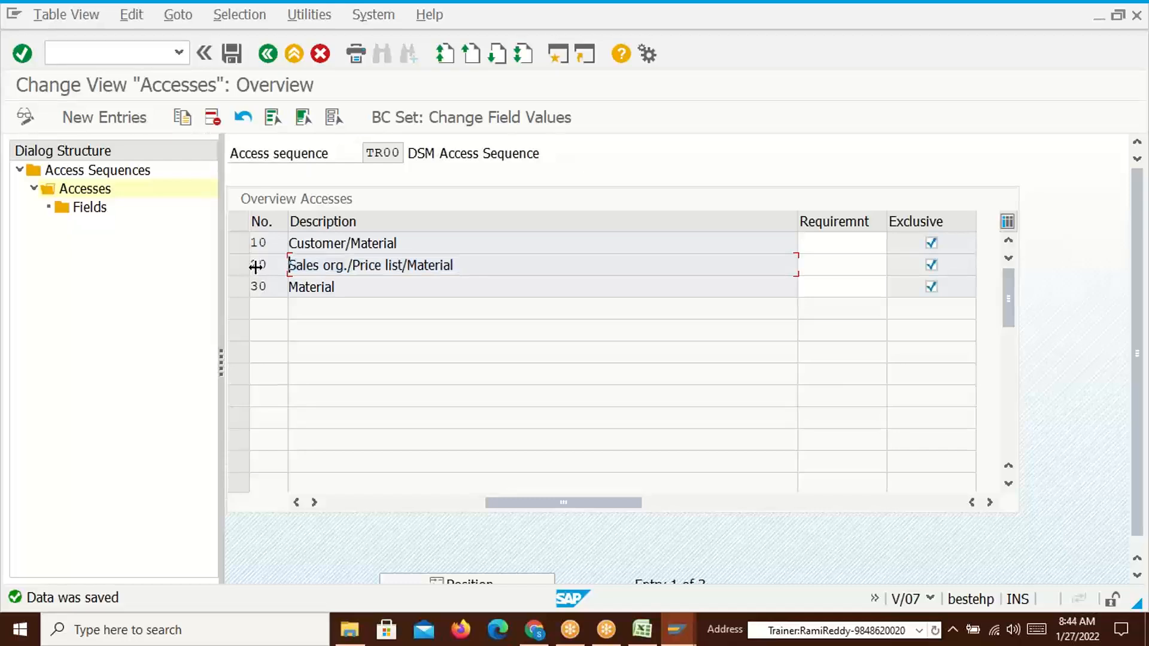
pyautogui.click(931, 264)
pyautogui.moveTo(450, 265); pyautogui.dragTo(286, 265)
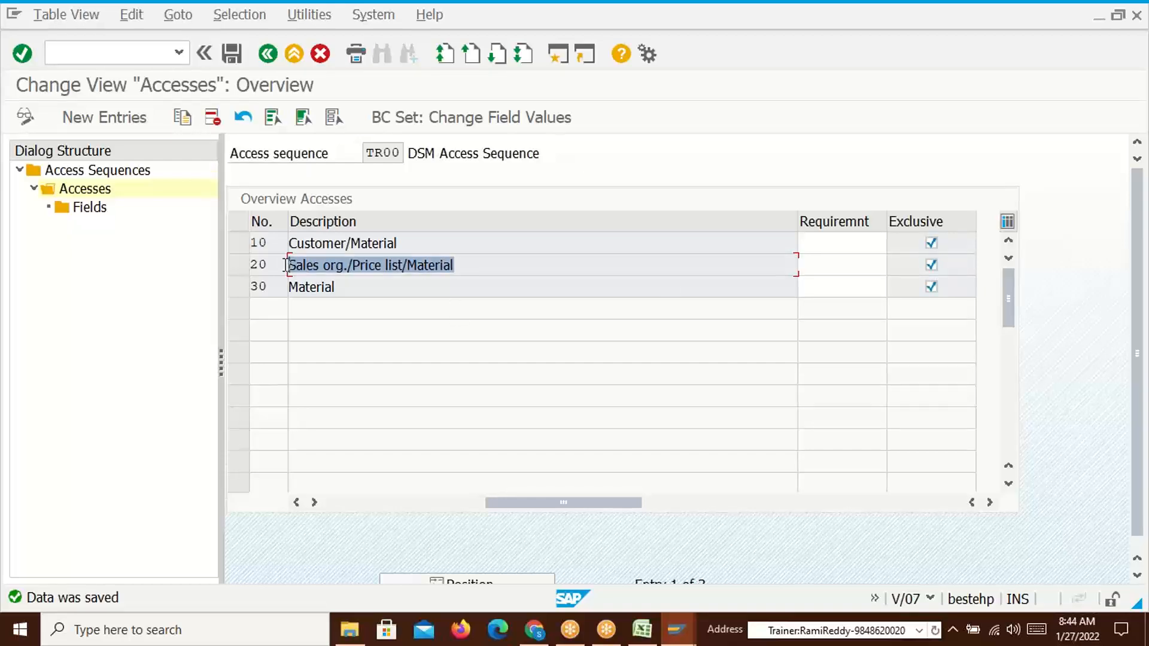
pyautogui.click(287, 265)
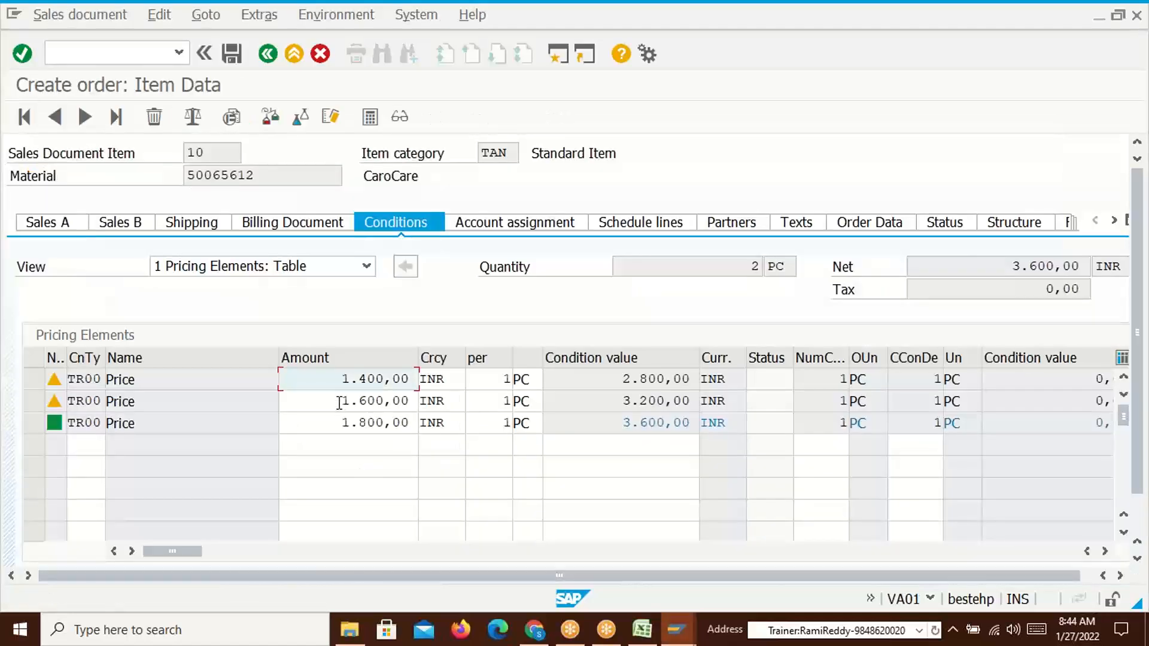
# Check the order's 1.600,00 and 1.800,00 TR00 prices against the Excel 1800 base price in L5
pyautogui.click(410, 401)
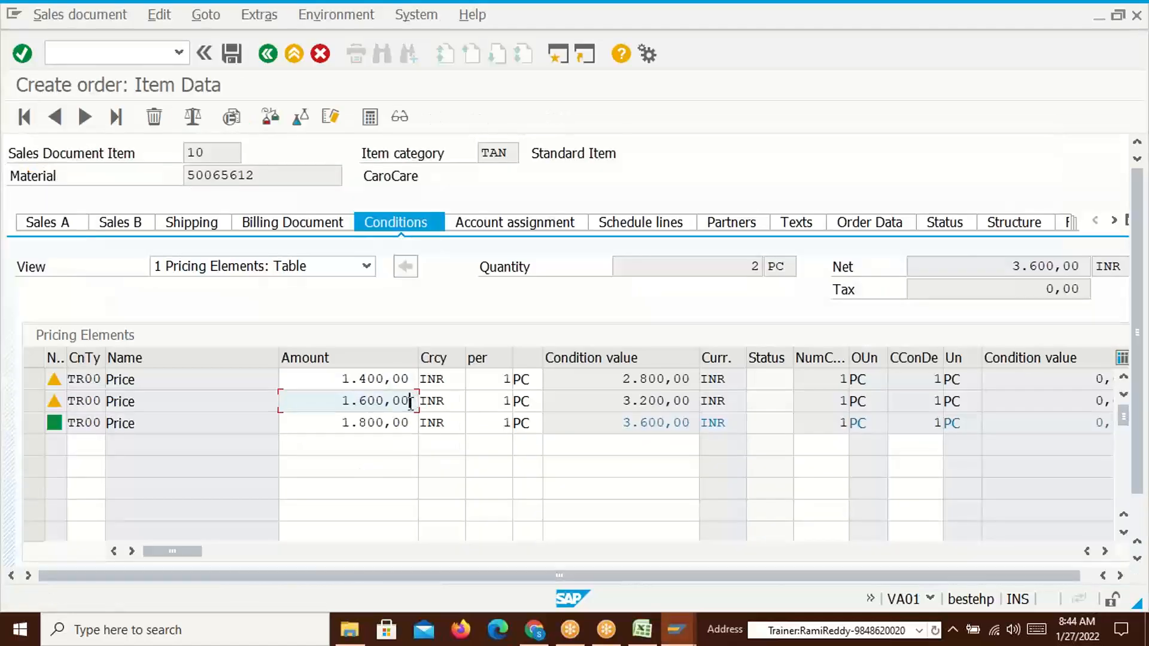
pyautogui.click(364, 399)
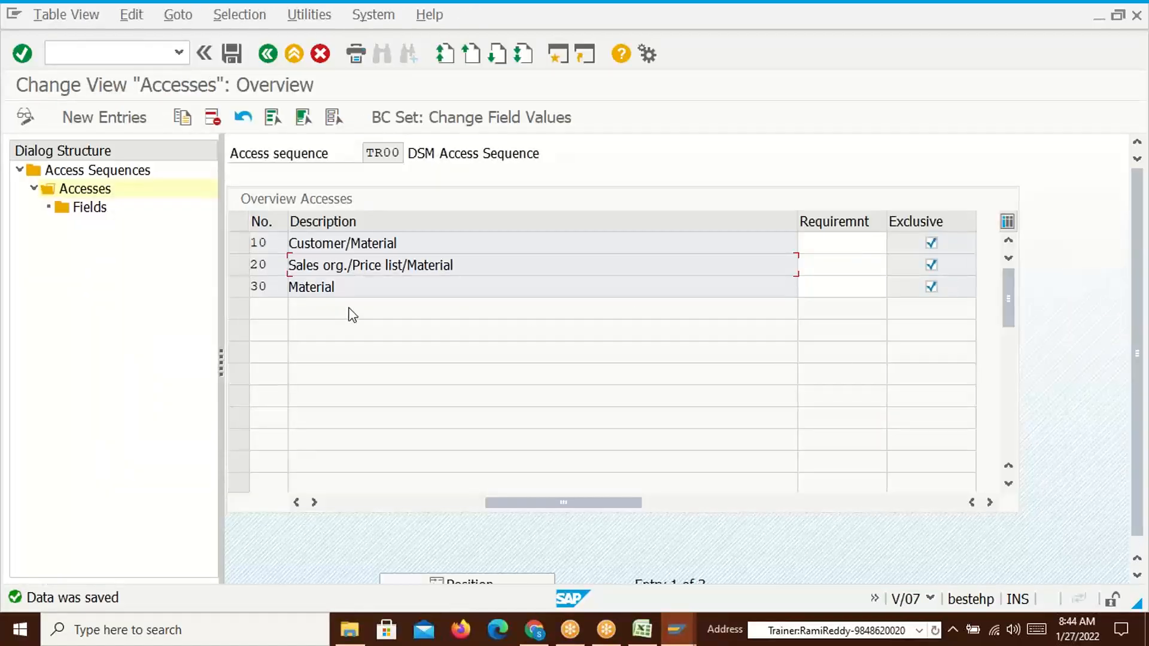
pyautogui.hotkey('alt', 'Tab')
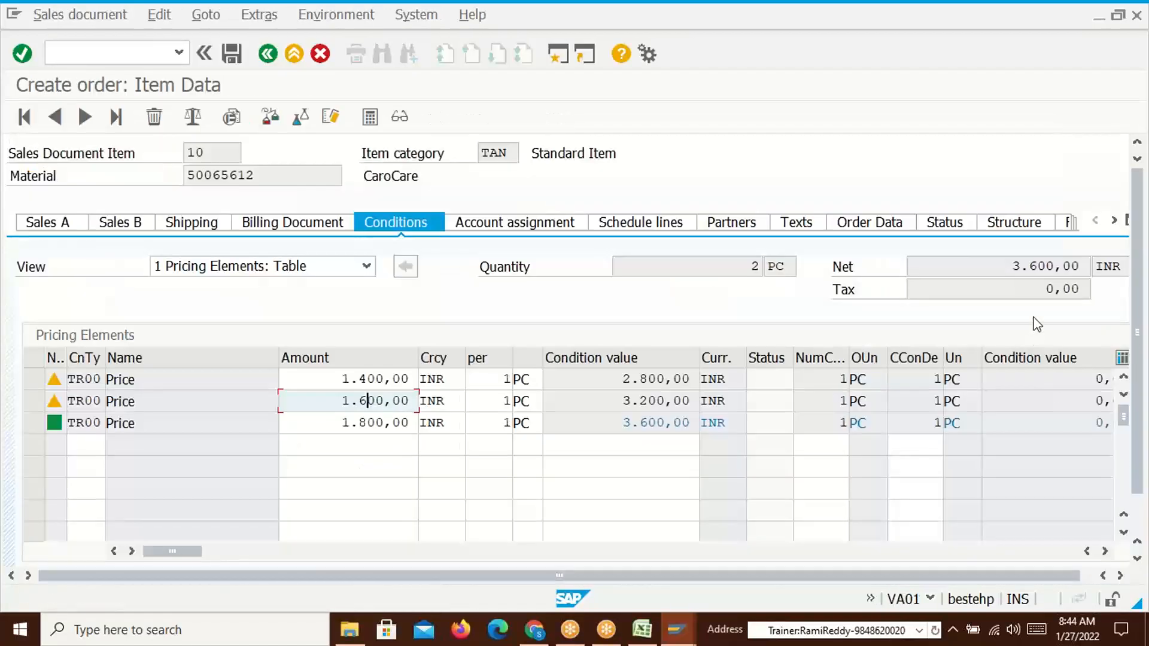
pyautogui.hotkey('alt', 'Tab')
pyautogui.click(1058, 245)
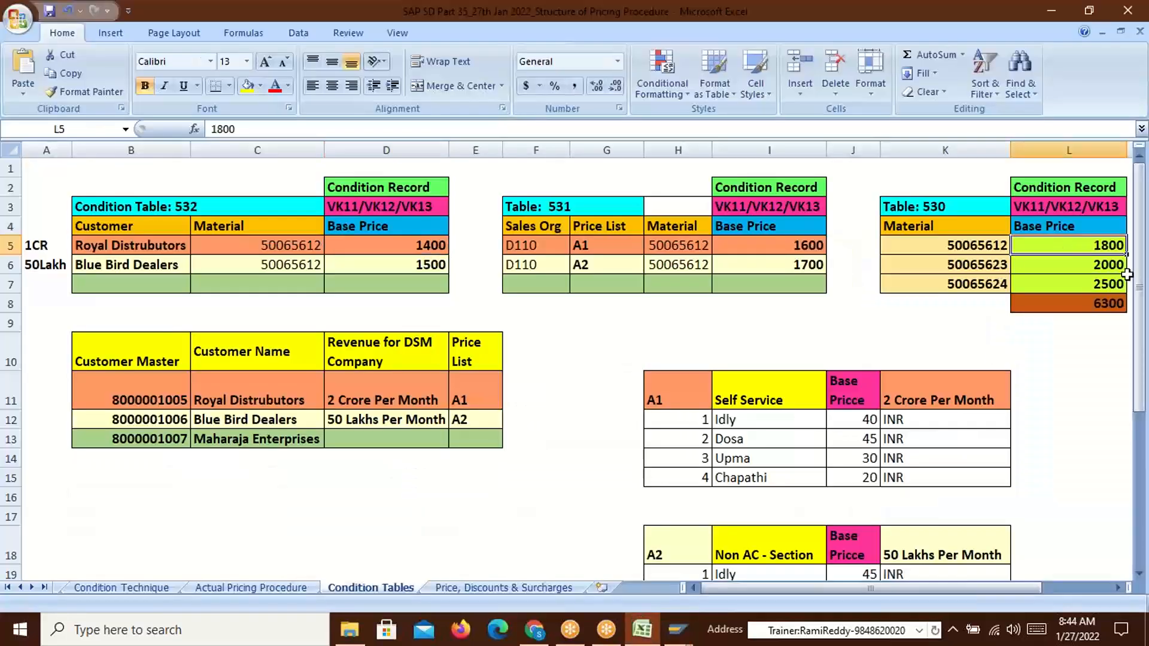
pyautogui.hotkey('alt', 'Tab')
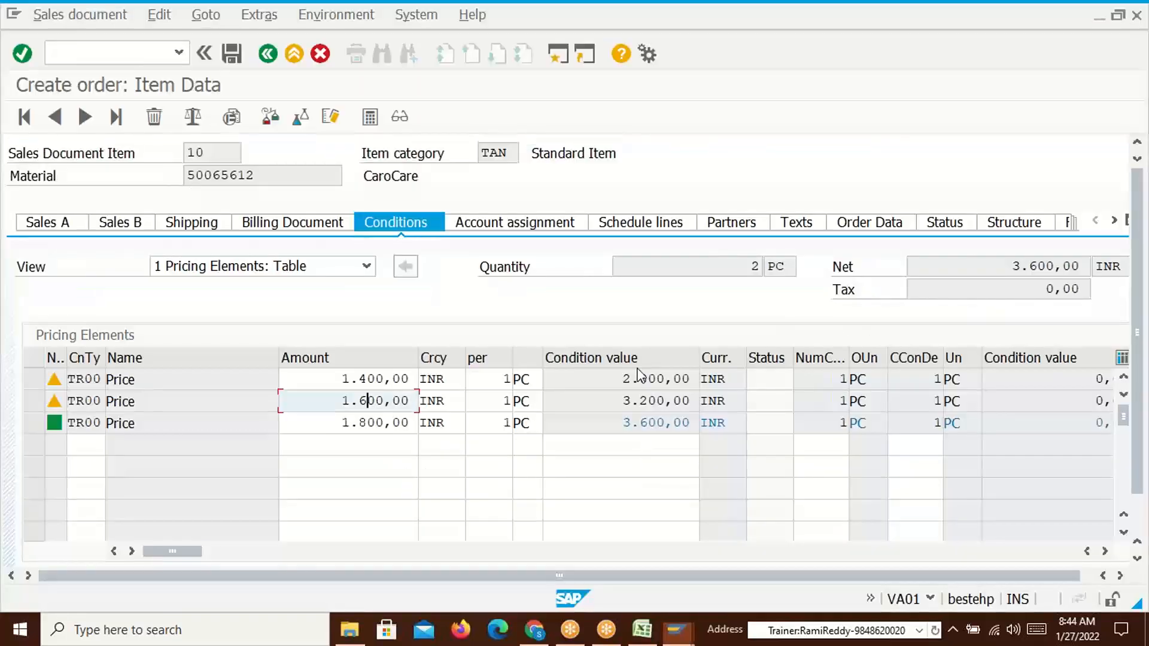
pyautogui.click(330, 425)
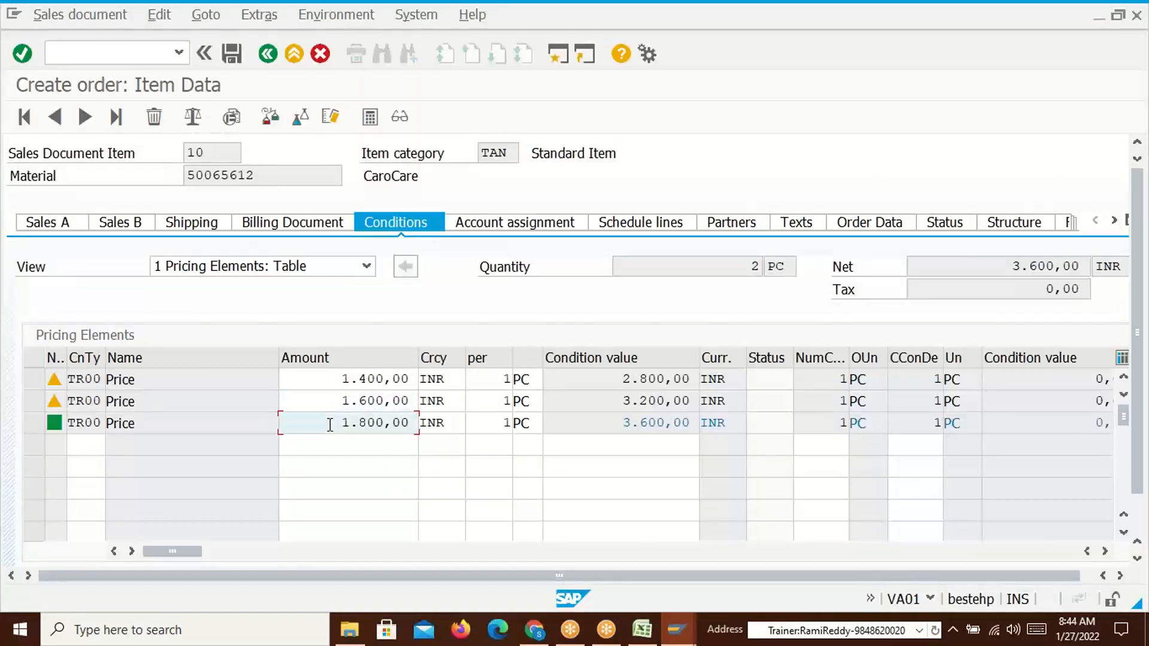
# Review TR00's Customer/Material and Sales org./Price list/Material accesses
pyautogui.hotkey('alt', 'Tab')
pyautogui.hotkey('alt', 'Tab')
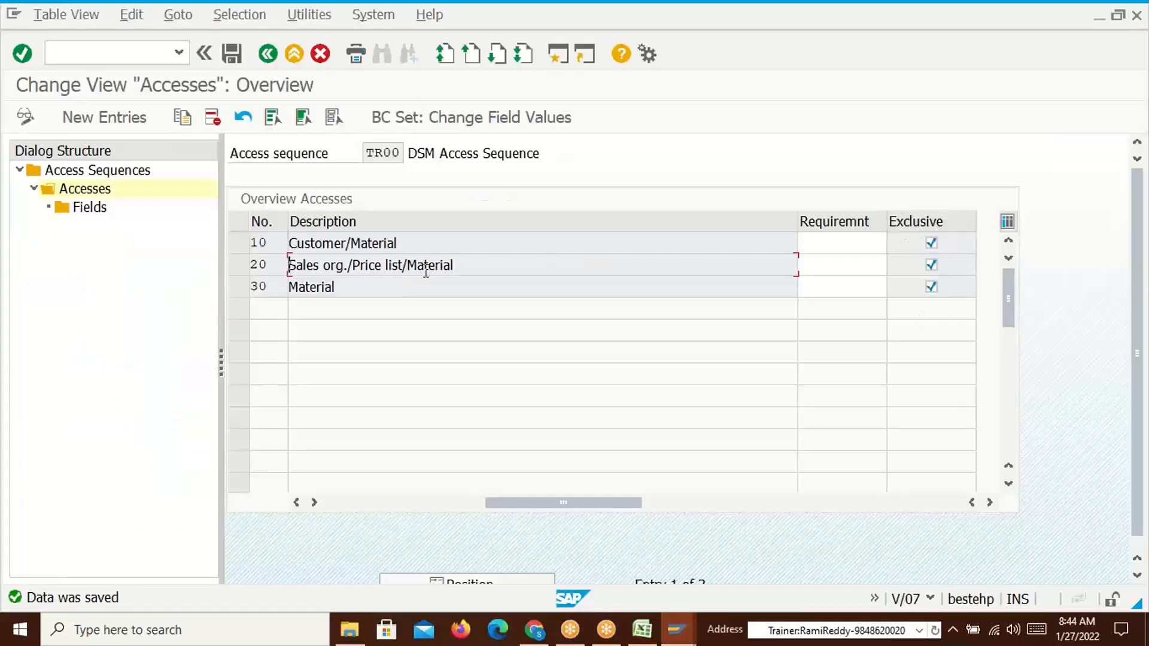
pyautogui.moveTo(406, 244); pyautogui.dragTo(286, 244)
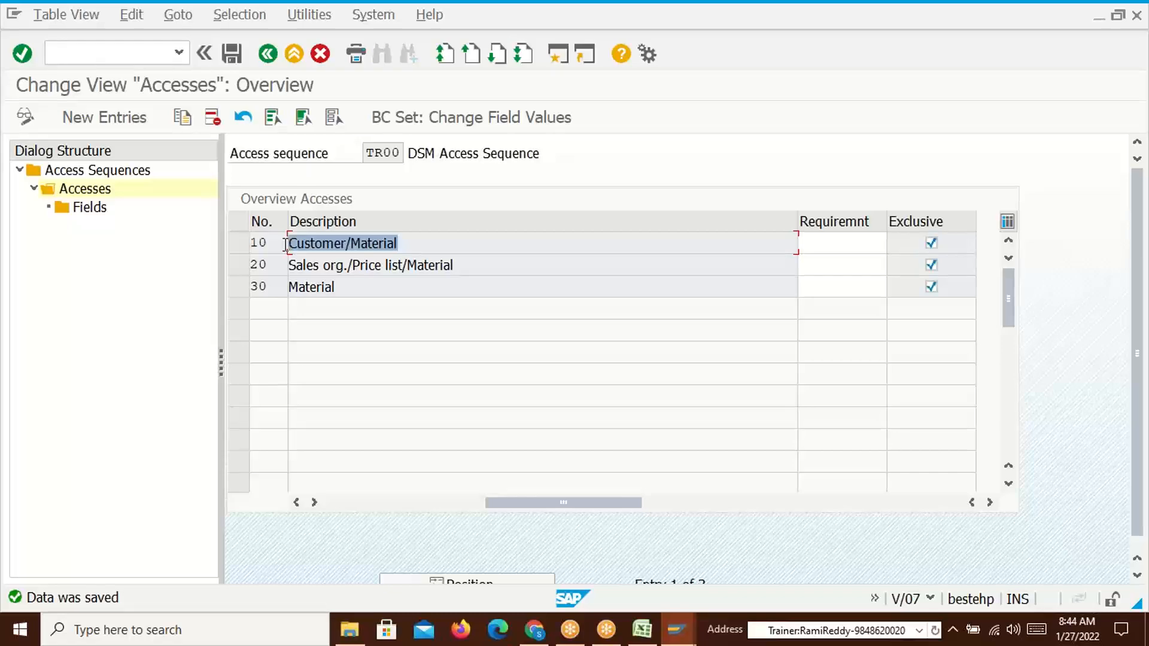
pyautogui.click(286, 244)
pyautogui.moveTo(467, 272); pyautogui.dragTo(304, 268)
pyautogui.click(304, 268)
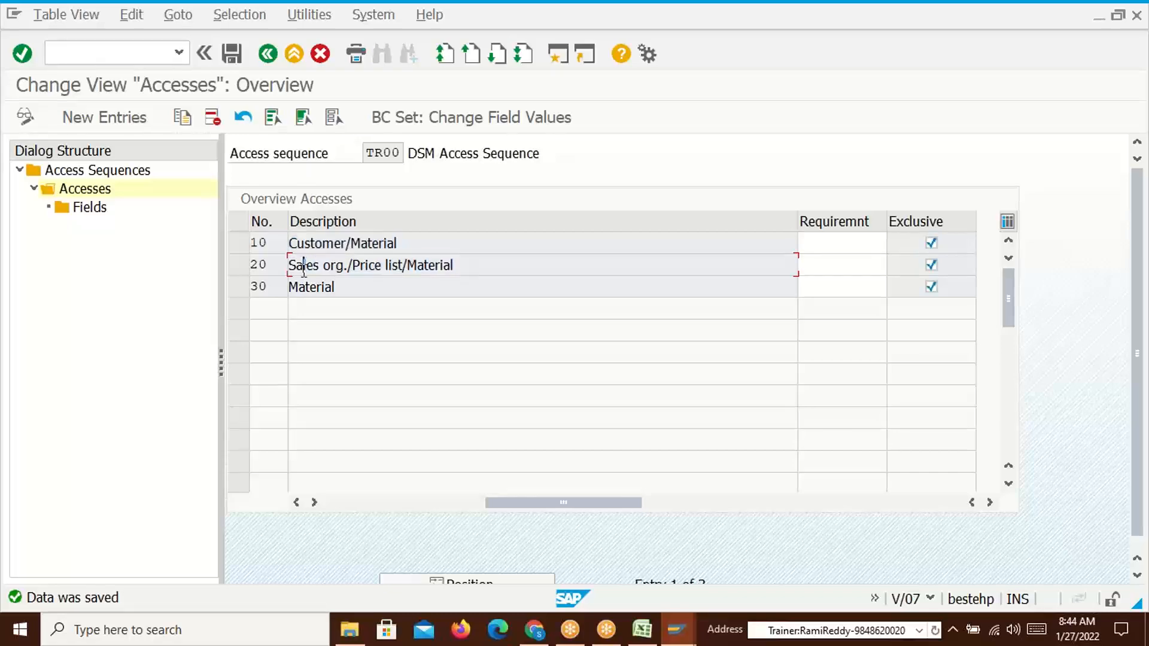
# Compare the Excel condition tables, the order's pricing and the Material access in row 30
pyautogui.hotkey('alt', 'Tab')
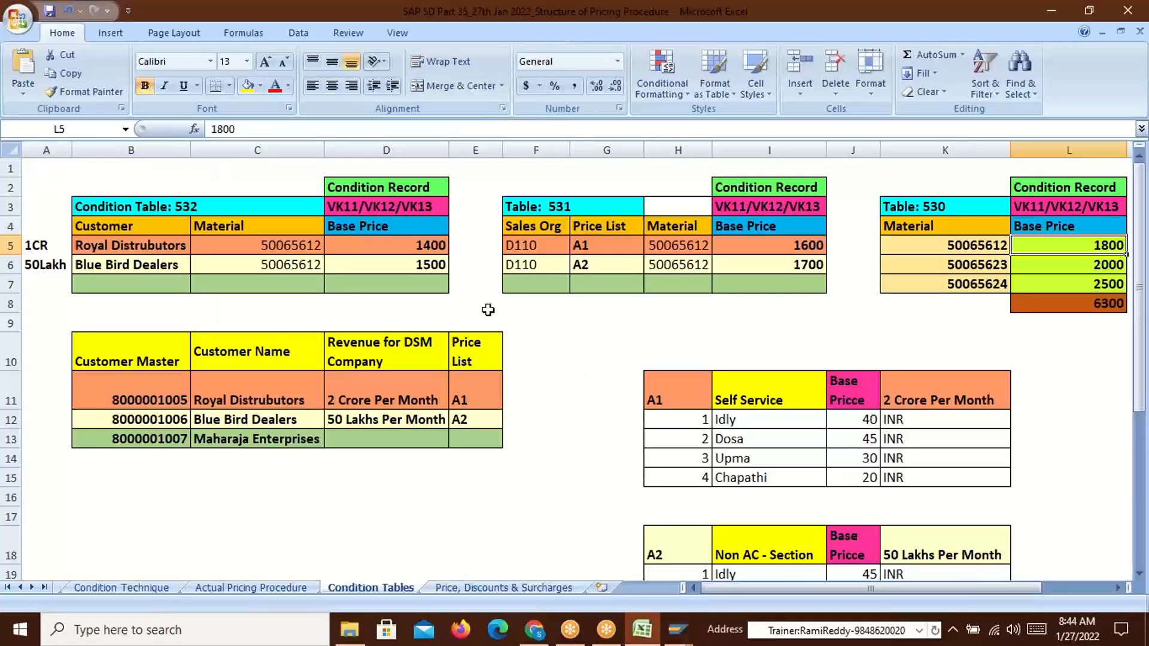
pyautogui.hotkey('alt', 'Tab')
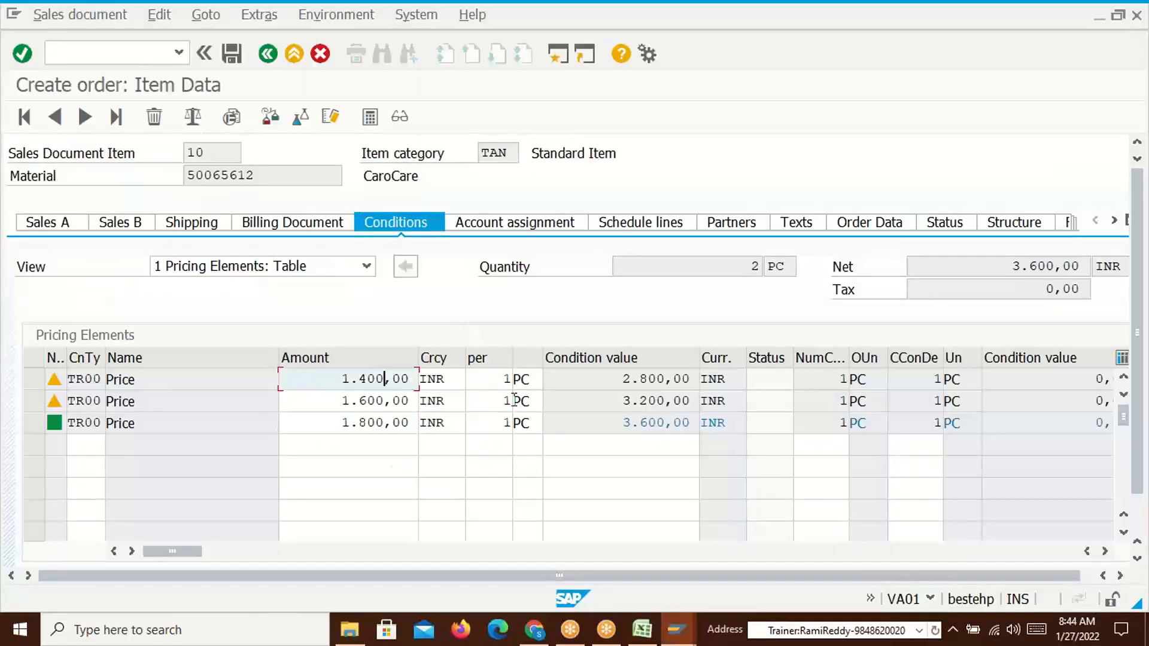
pyautogui.hotkey('alt', 'Tab')
pyautogui.hotkey('alt', 'Tab')
pyautogui.press('Tab')
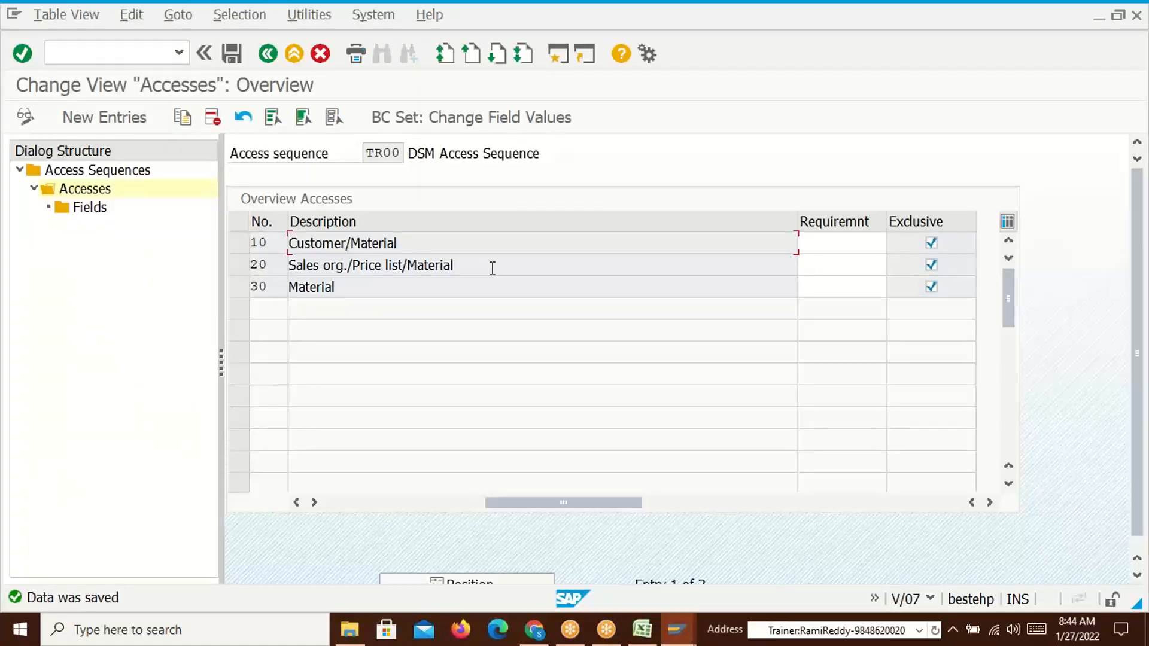
pyautogui.hotkey('alt', 'Tab')
pyautogui.hotkey('alt', 'Tab')
pyautogui.press('Tab')
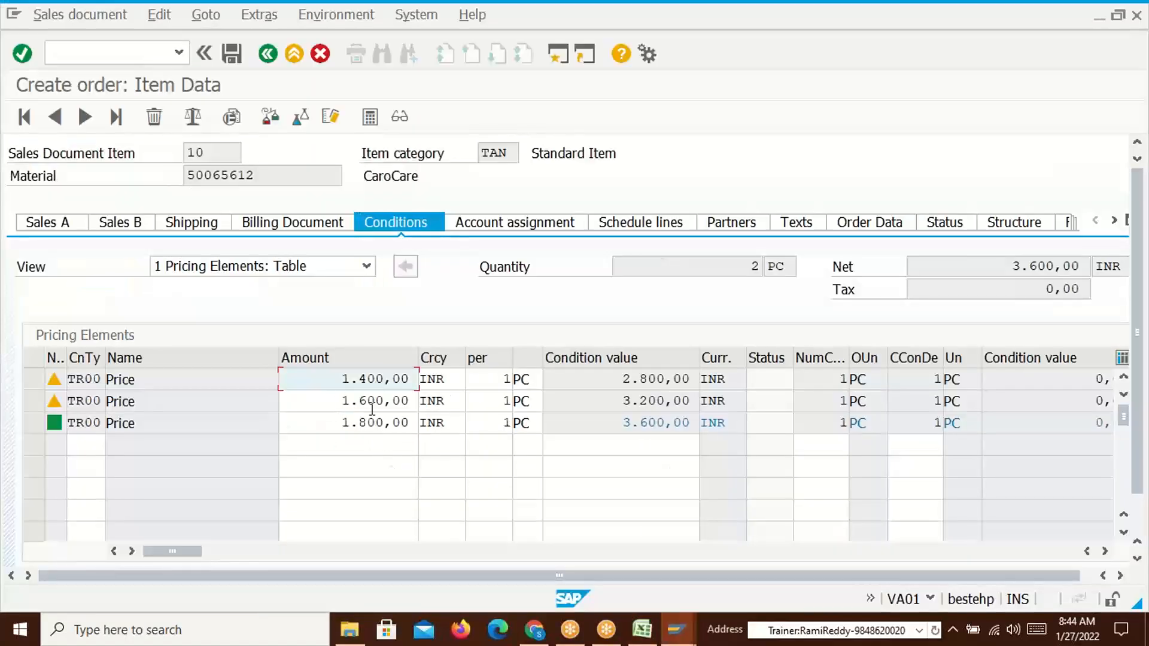
pyautogui.hotkey('alt', 'Tab')
pyautogui.hotkey('alt', 'Tab')
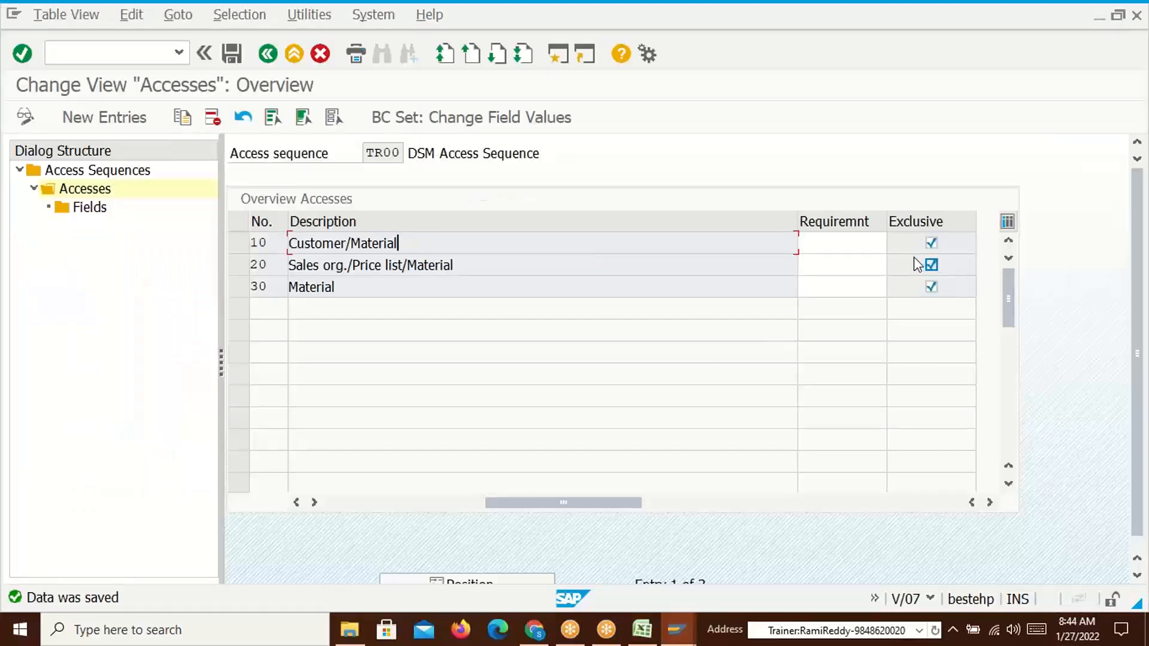
pyautogui.click(338, 290)
pyautogui.hotkey('alt', 'Tab')
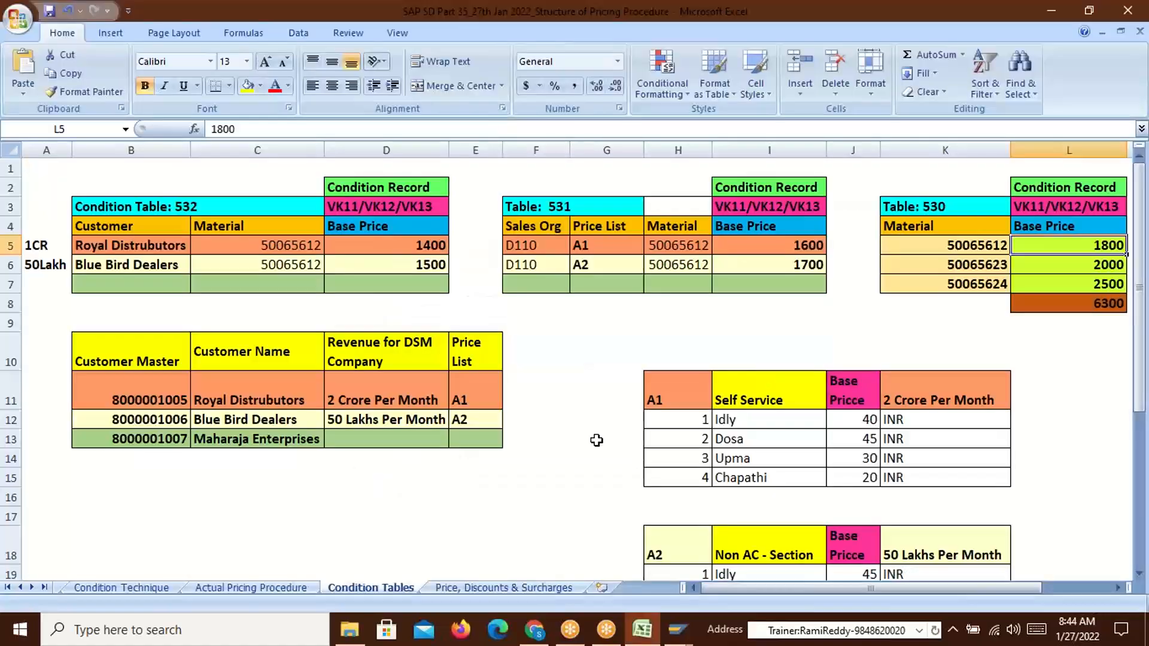
pyautogui.hotkey('alt', 'Tab')
pyautogui.hotkey('alt', 'Tab')
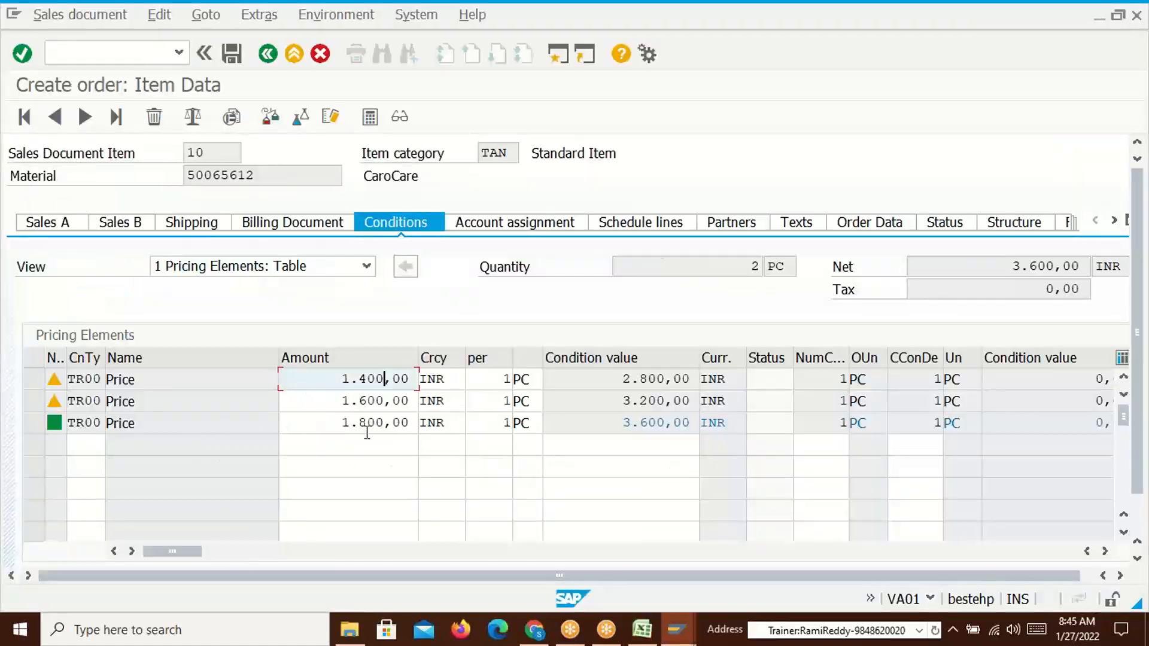
pyautogui.hotkey('alt', 'Tab')
pyautogui.hotkey('alt', 'Tab')
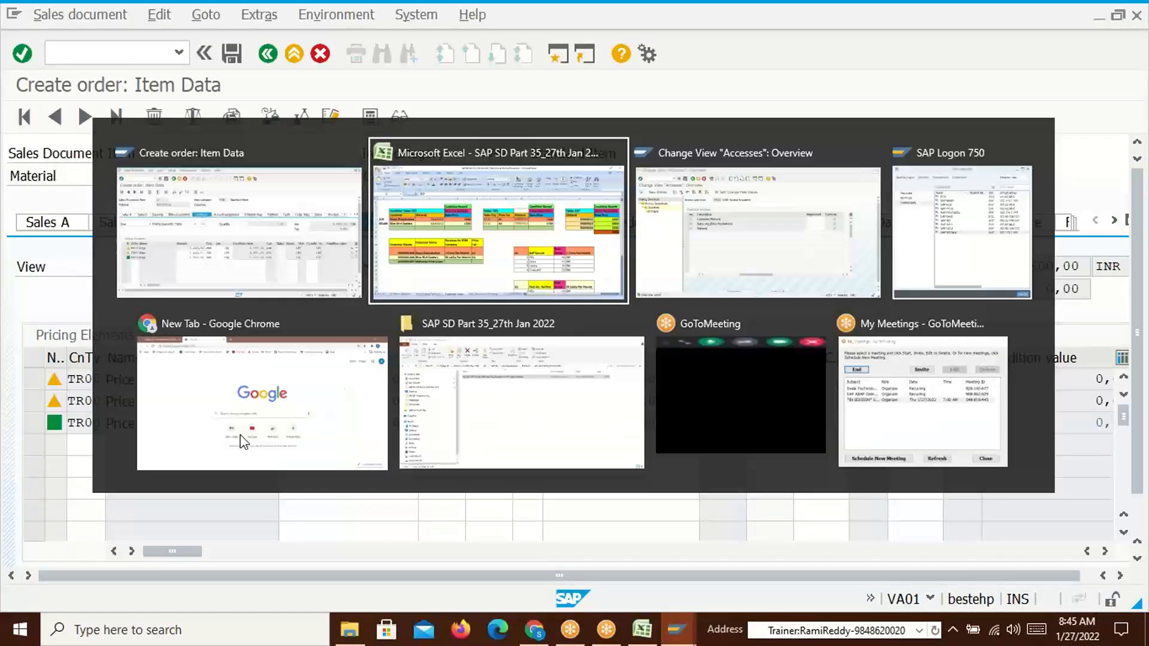
pyautogui.hotkey('alt', 'shift', 'Tab')
pyautogui.hotkey('alt', 'shift', 'Tab')
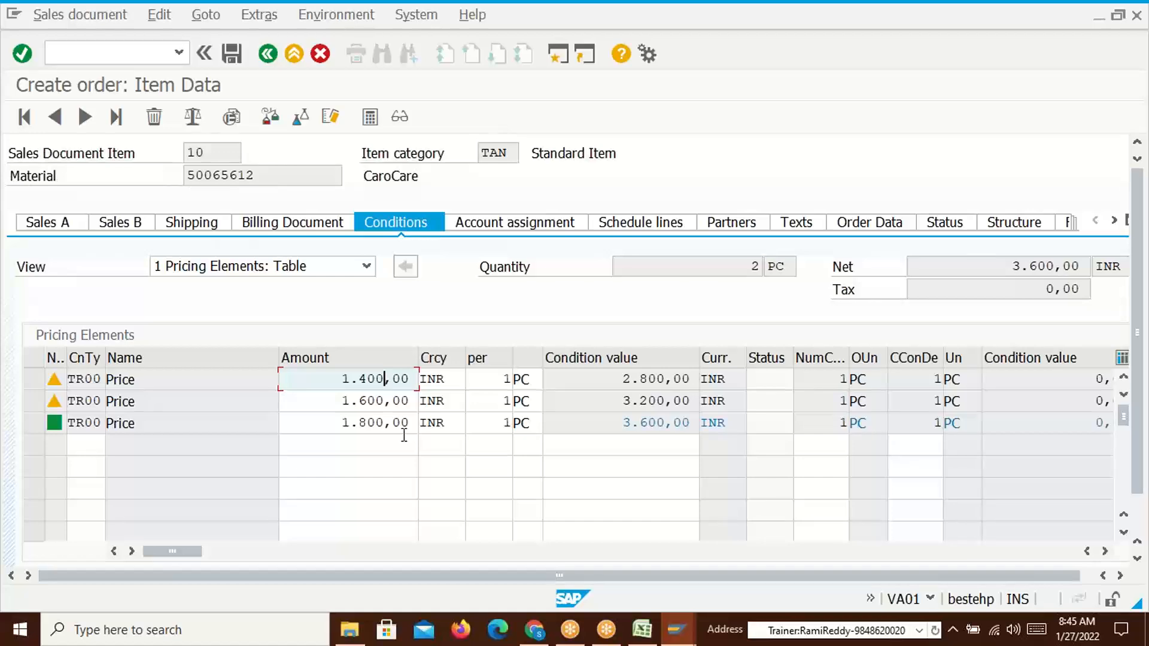
# Recheck the Customer/Material access, then save the sales order
pyautogui.hotkey('alt', 'Tab')
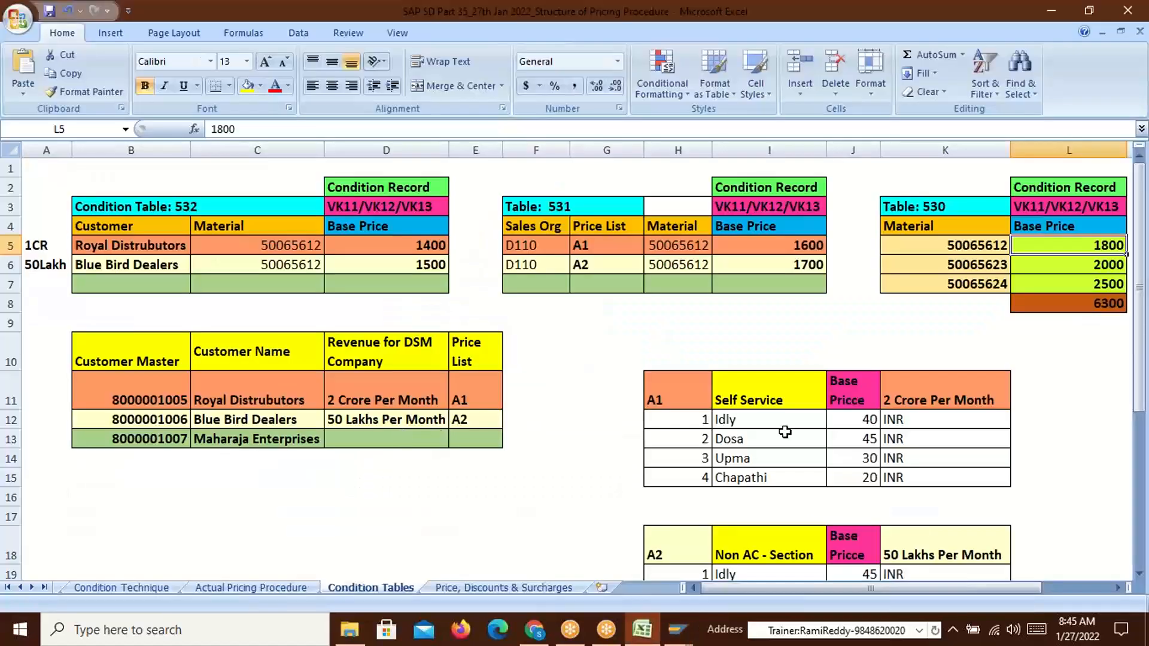
pyautogui.hotkey('alt', 'Tab')
pyautogui.press('Tab')
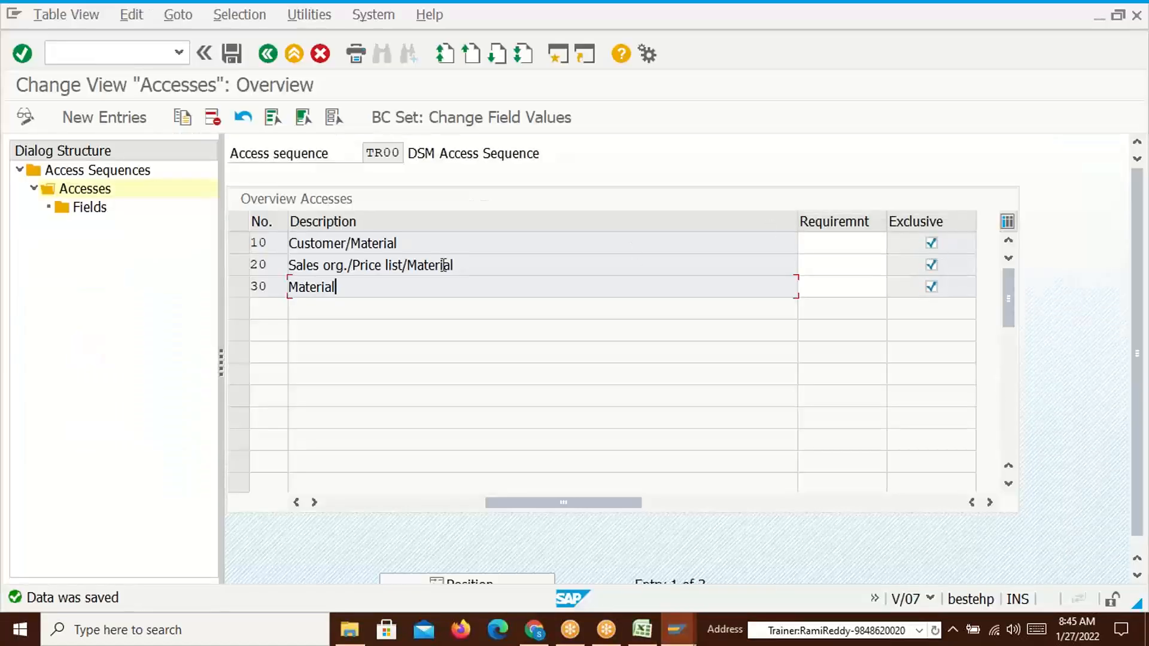
pyautogui.moveTo(407, 246); pyautogui.dragTo(290, 246)
pyautogui.click(291, 245)
pyautogui.moveTo(425, 242); pyautogui.dragTo(290, 245)
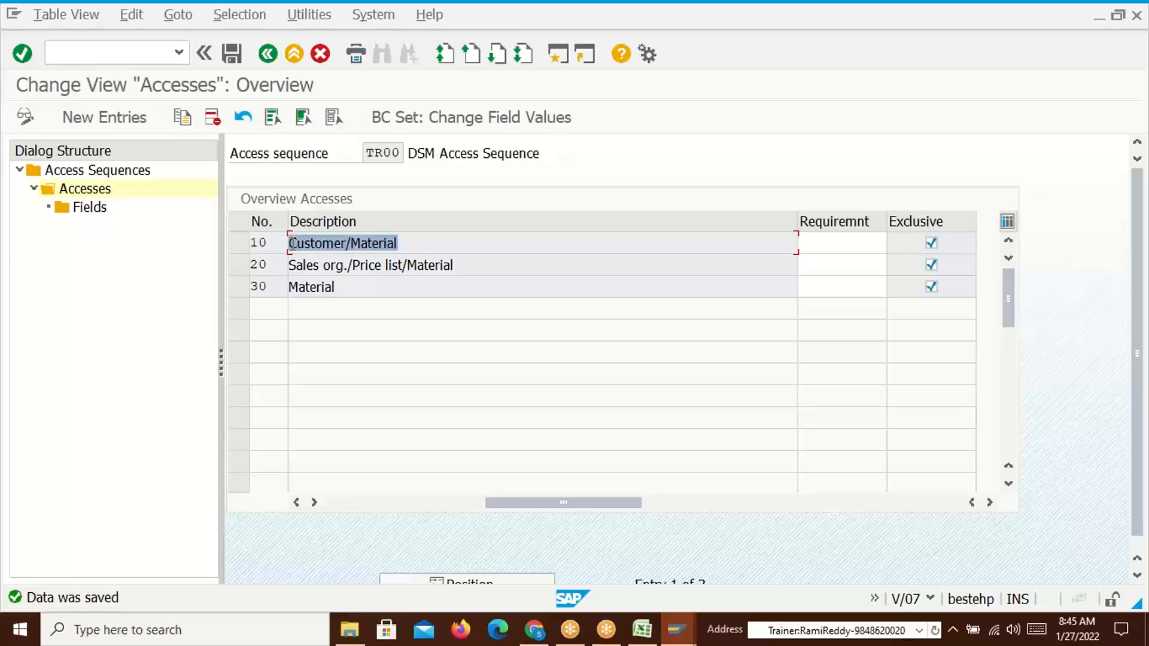
pyautogui.click(291, 244)
pyautogui.hotkey('alt', 'Tab')
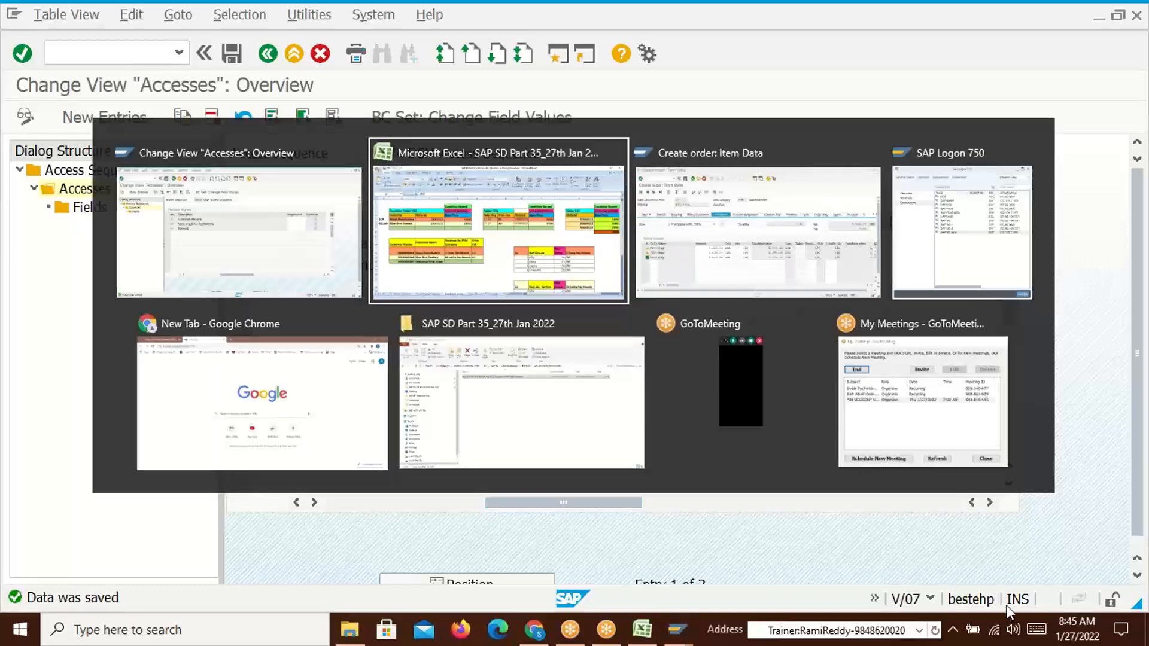
pyautogui.hotkey('alt', 'Tab')
pyautogui.hotkey('alt', 'Tab')
pyautogui.click(232, 54)
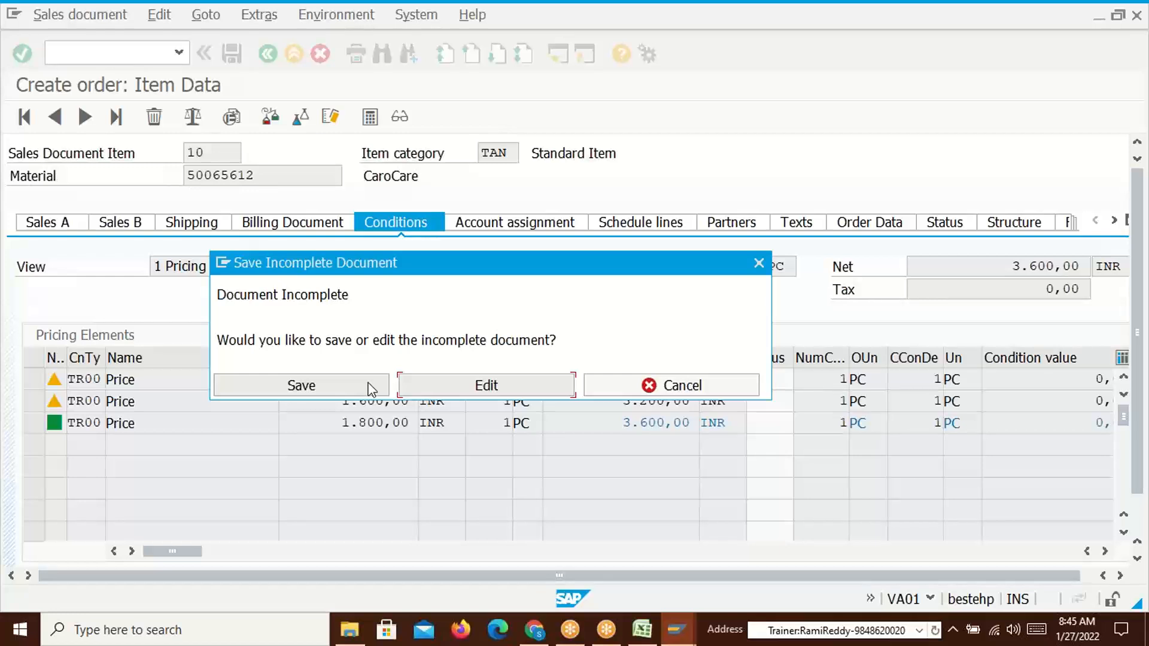
# Save the incomplete order and start a new VA01 order with the default organizational data
pyautogui.click(372, 387)
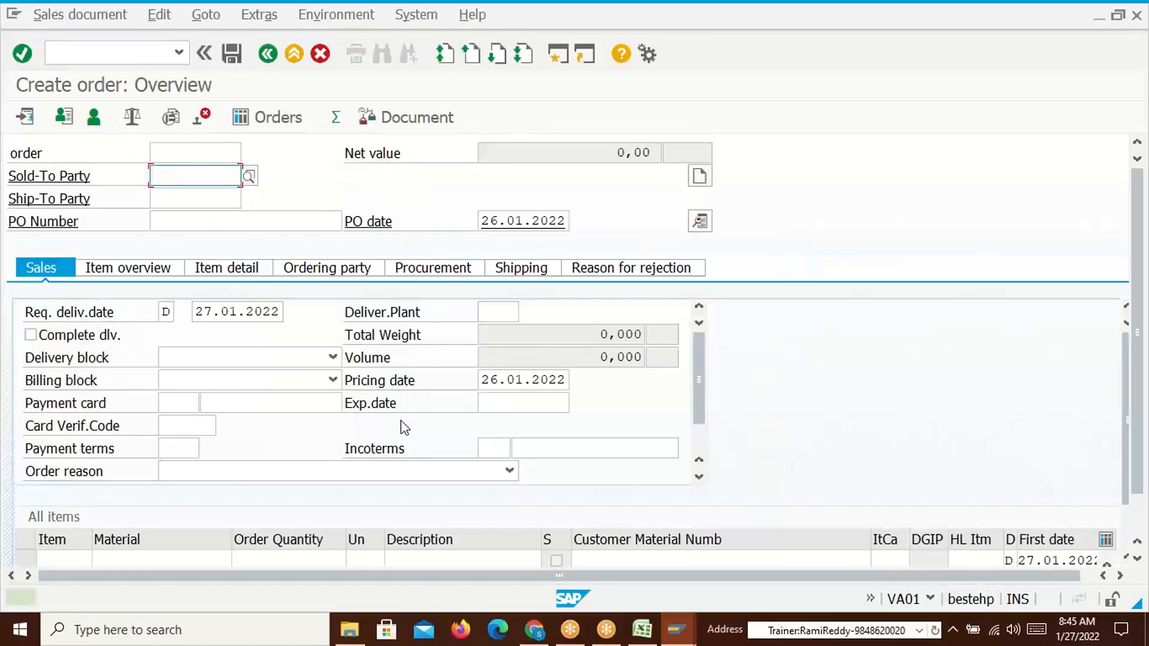
pyautogui.click(120, 53)
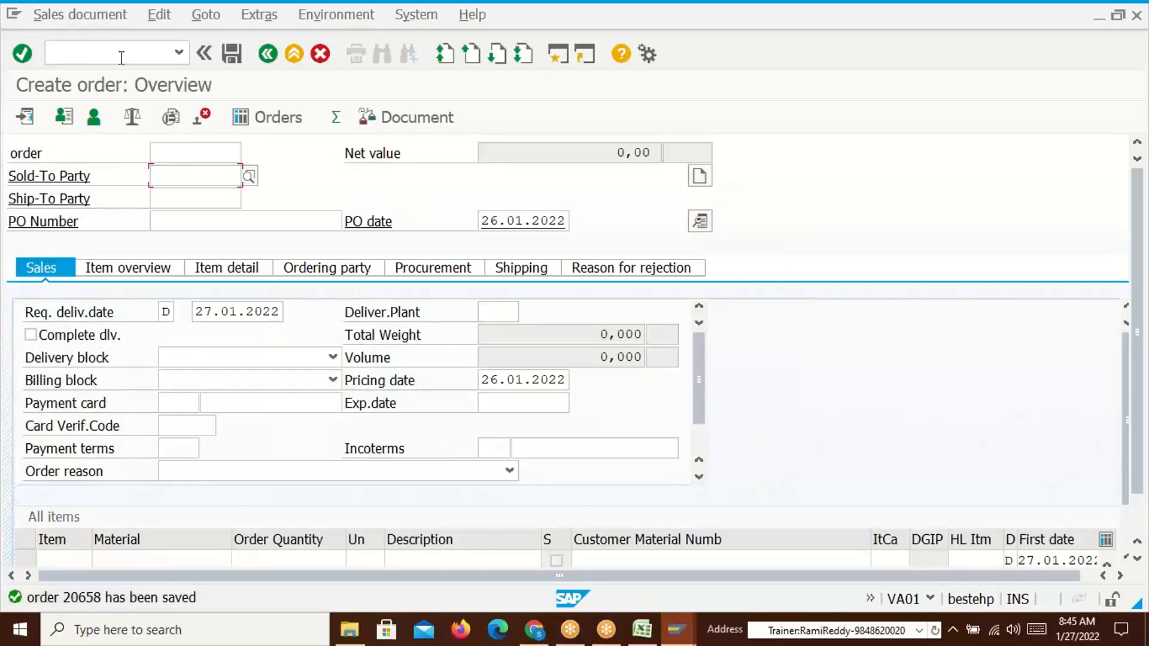
pyautogui.write('/nva01')
pyautogui.press('Return')
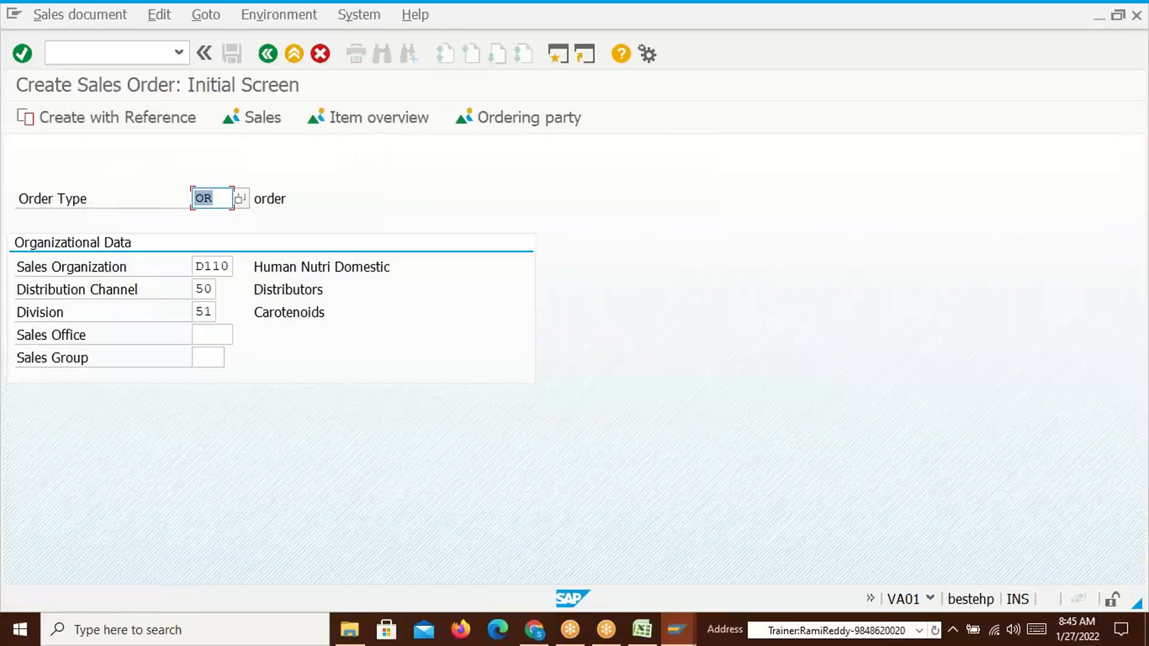
pyautogui.press('Return')
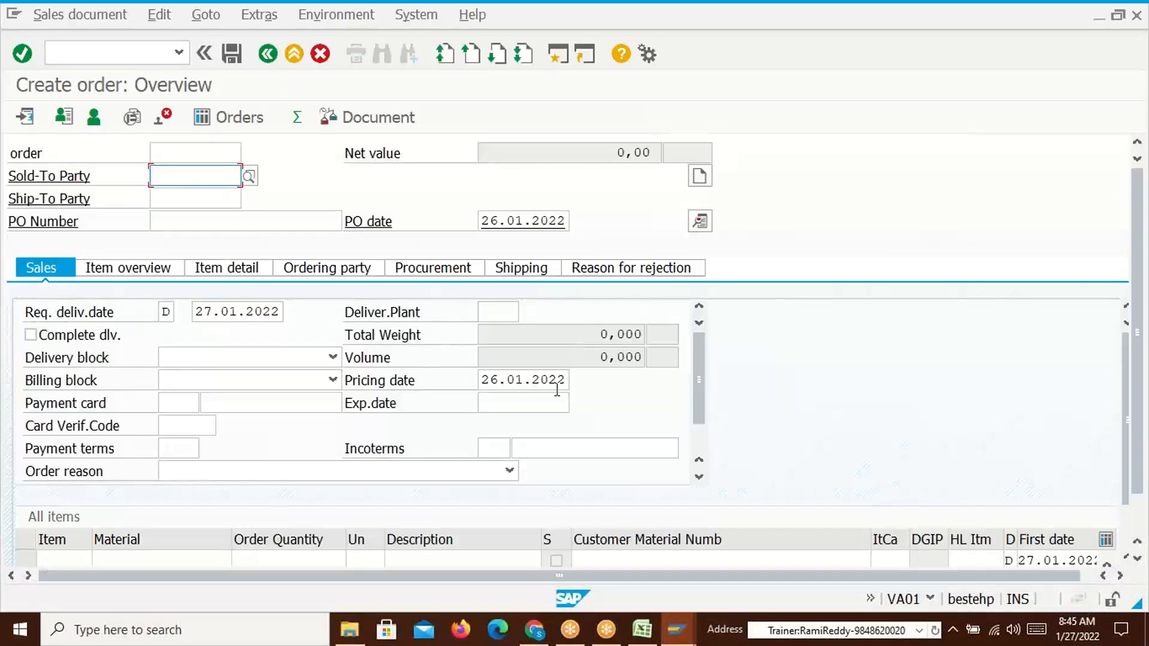
# Enter the previous sold-to party and material 50065612 with quantity 2
pyautogui.press('Down')
pyautogui.press('Return')
pyautogui.press('Return')
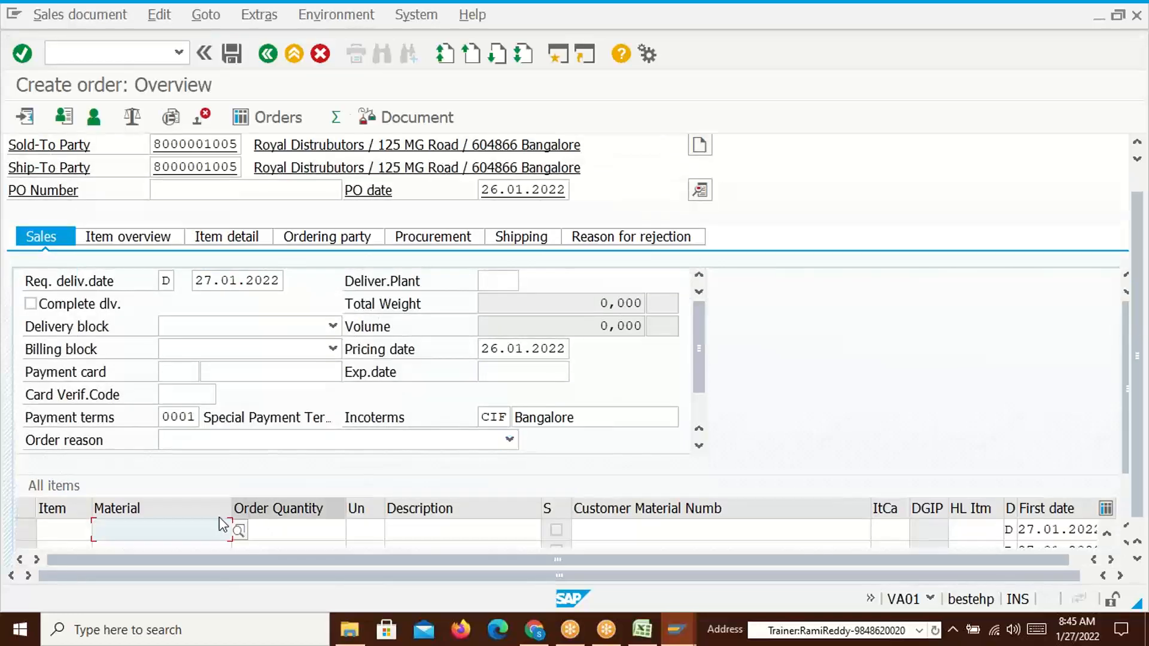
pyautogui.click(219, 517)
pyautogui.click(131, 318)
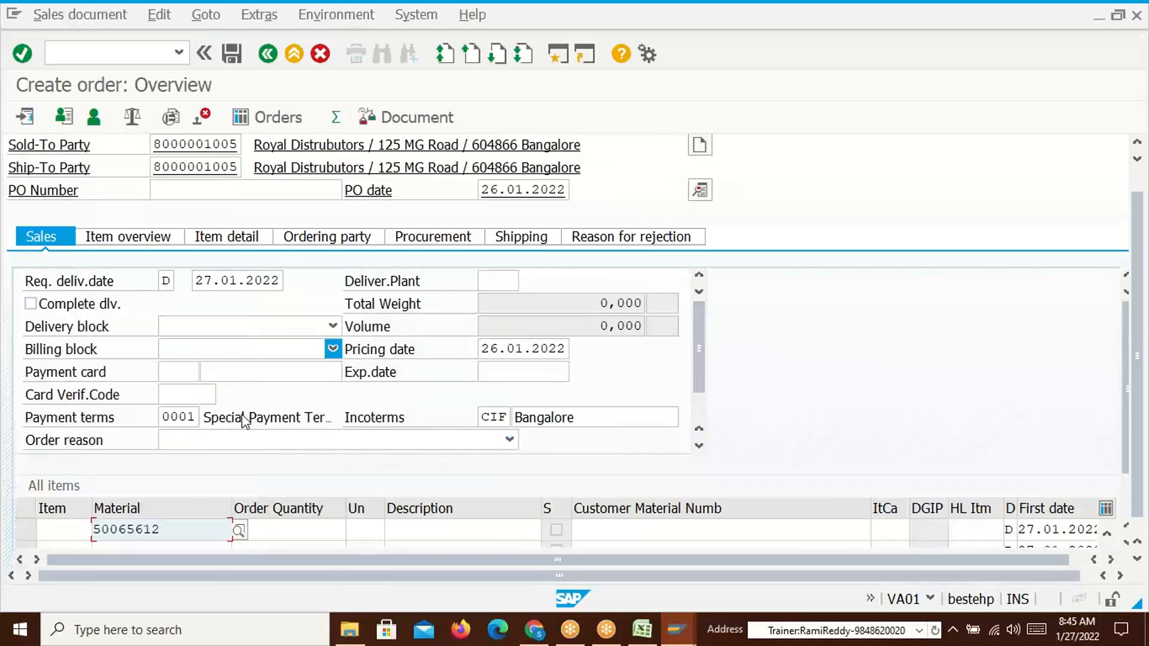
pyautogui.click(293, 531)
pyautogui.write('2')
pyautogui.press('Return')
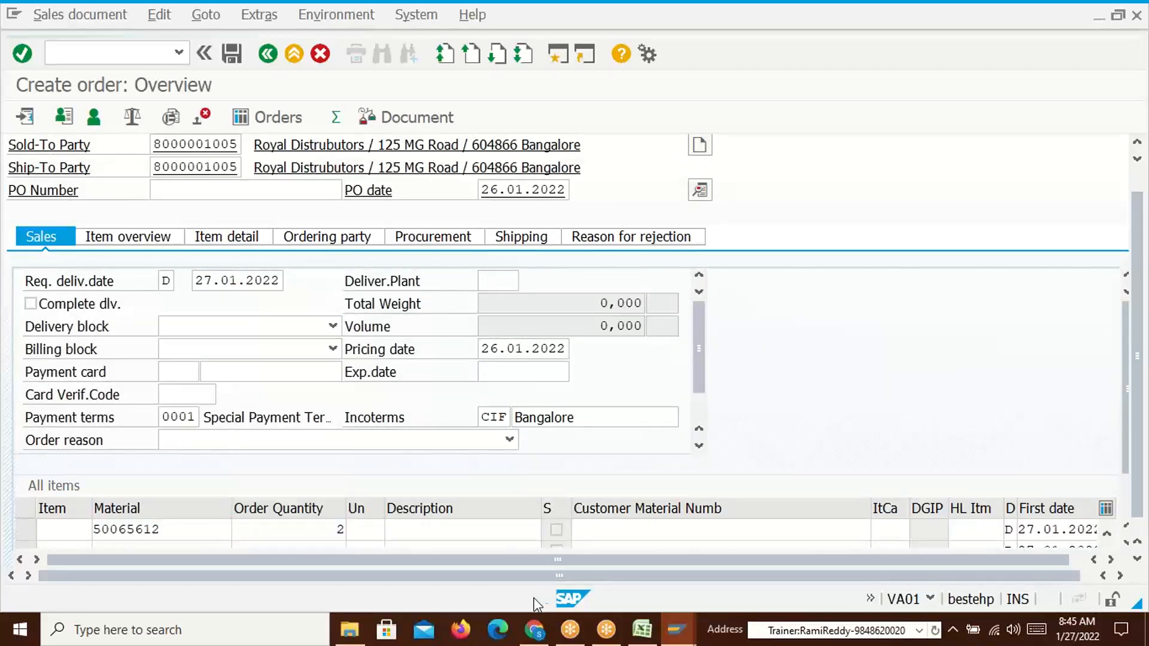
pyautogui.hotkey('alt', 'Tab')
pyautogui.hotkey('alt', 'Tab')
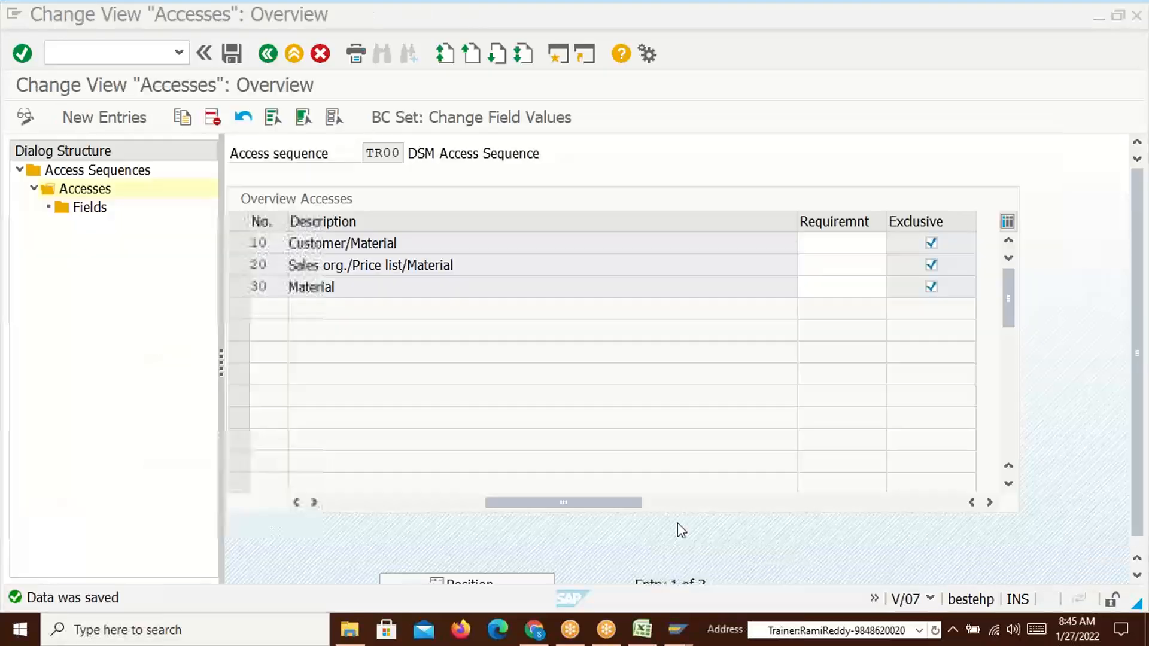
# Compare the Customer/Material access with Excel table 532's customer, material and 1400 base price
pyautogui.moveTo(392, 243); pyautogui.dragTo(290, 244)
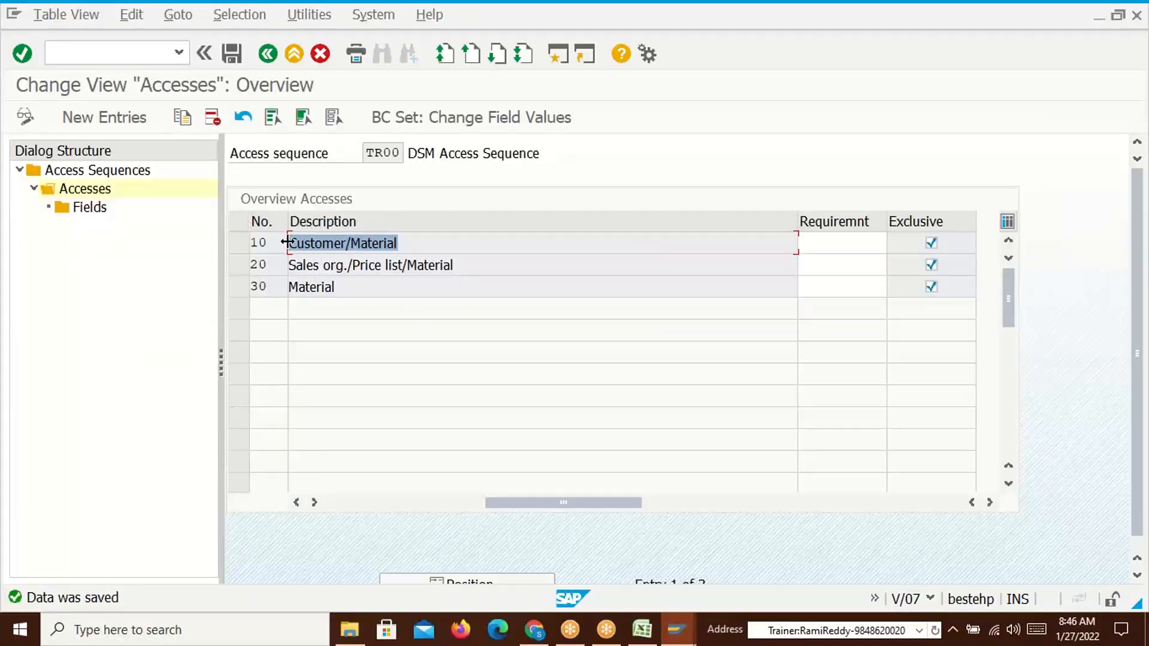
pyautogui.hotkey('alt', 'Tab')
pyautogui.hotkey('alt', 'Tab')
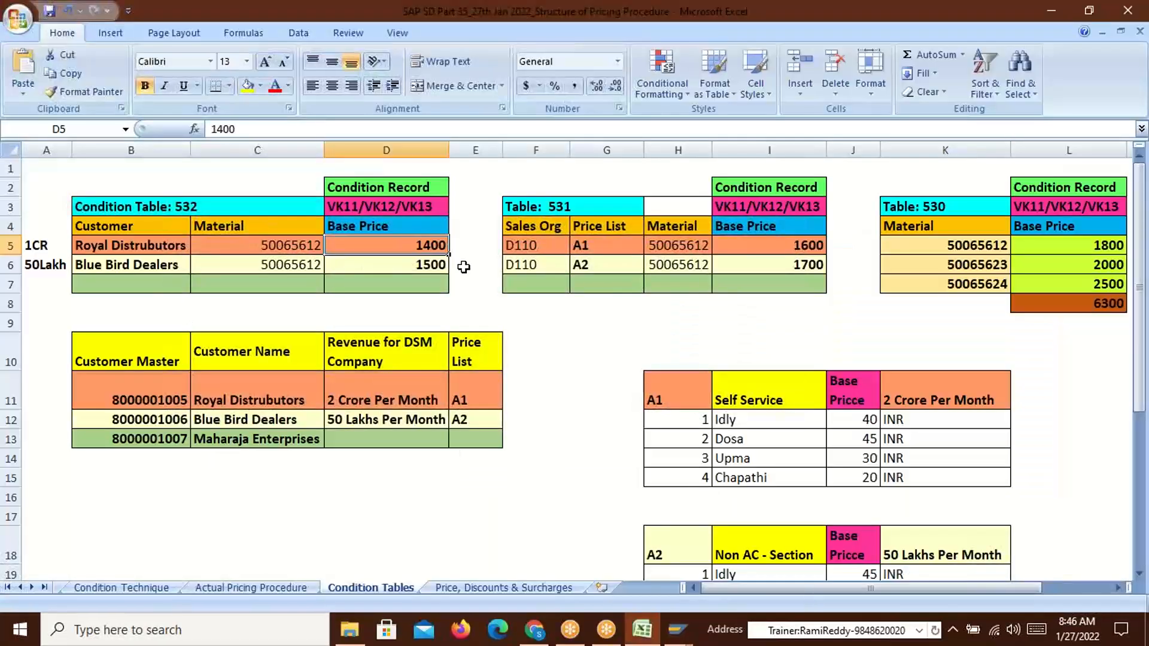
pyautogui.click(145, 398)
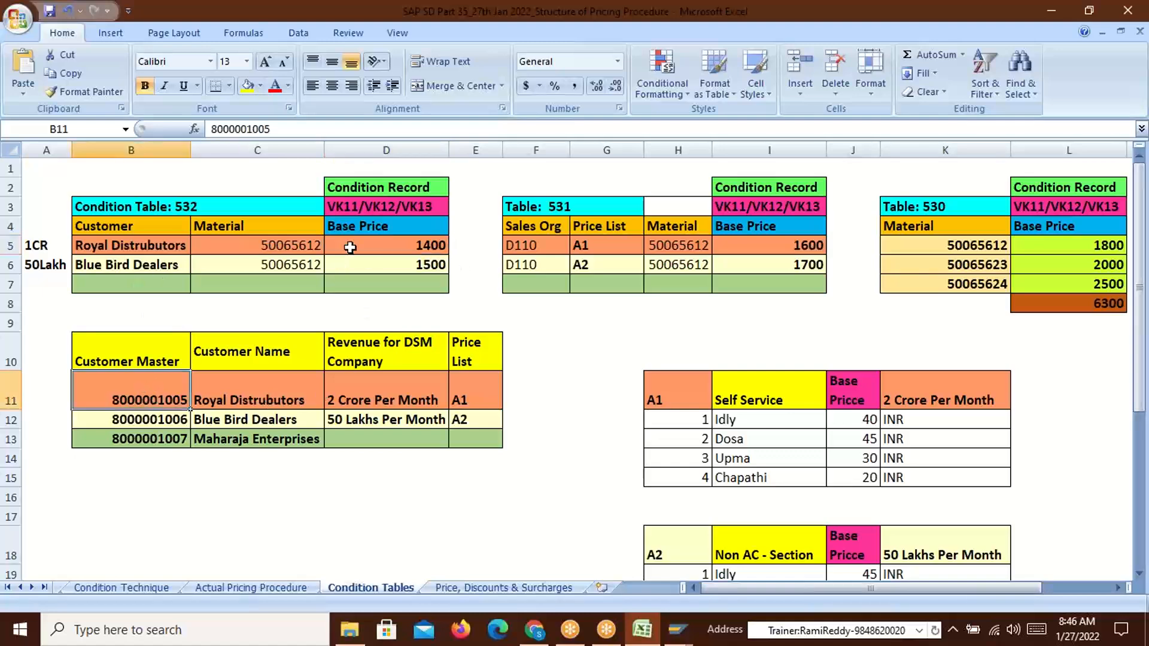
pyautogui.click(300, 246)
pyautogui.click(419, 247)
pyautogui.hotkey('alt', 'Tab')
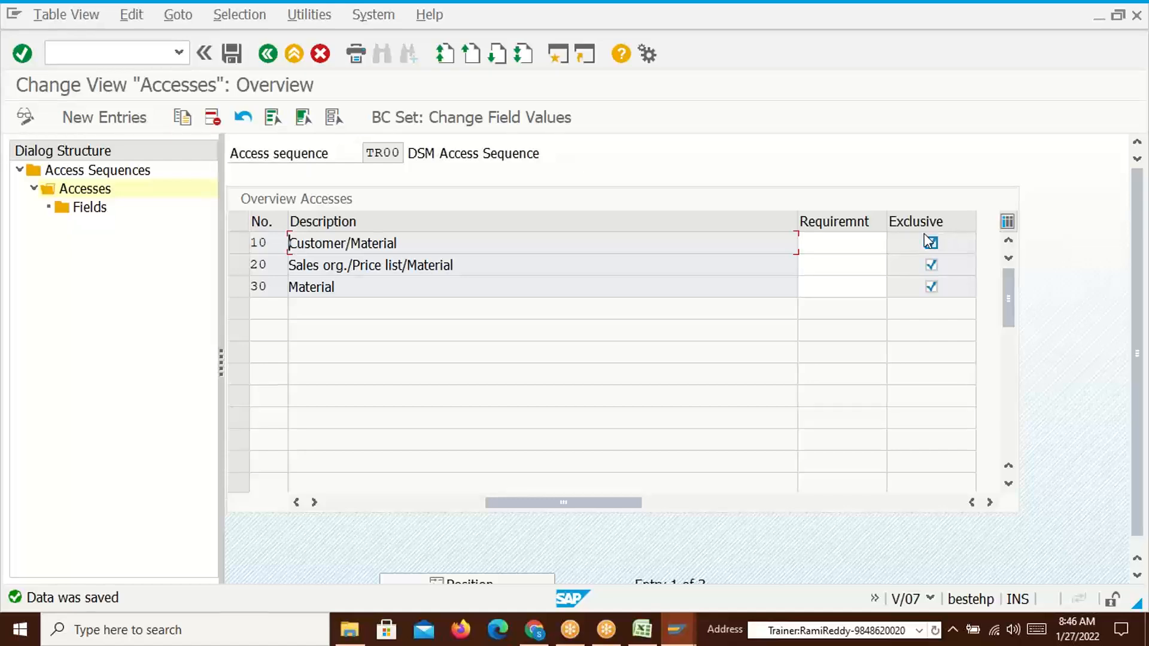
pyautogui.moveTo(407, 242); pyautogui.dragTo(290, 243)
pyautogui.click(289, 244)
pyautogui.moveTo(405, 244); pyautogui.dragTo(289, 243)
pyautogui.click(289, 243)
pyautogui.hotkey('alt', 'Tab')
pyautogui.press('Tab')
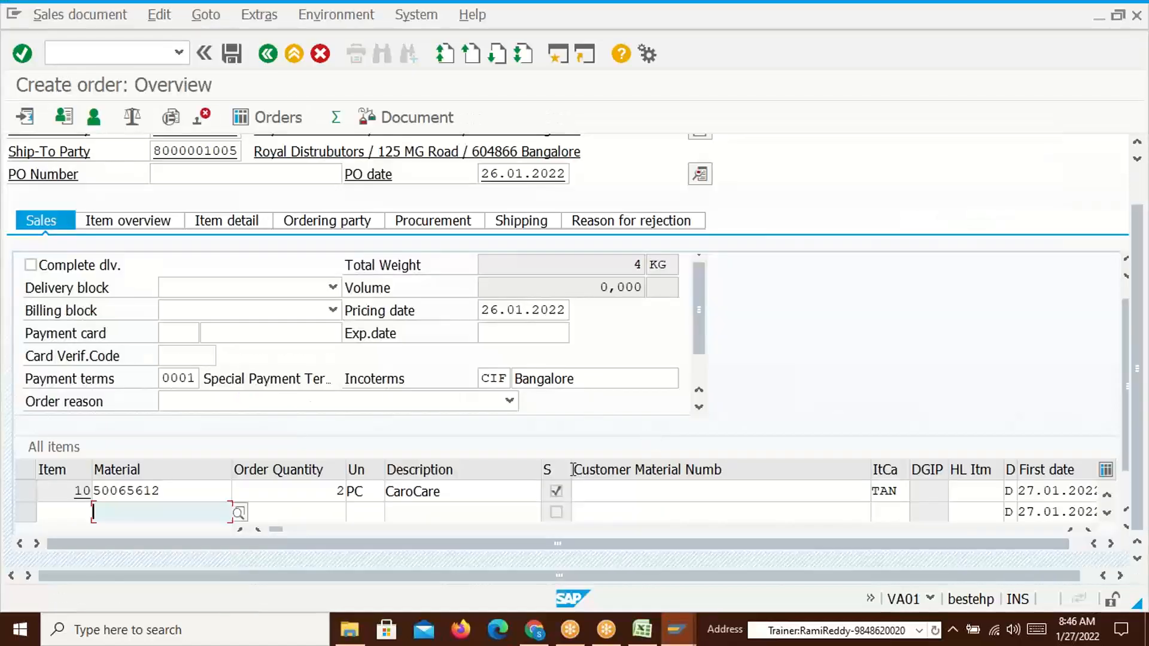
# Open item 10's pricing conditions and compare the 1,400 TR00 price with Excel
pyautogui.doubleClick(181, 491)
pyautogui.click(378, 232)
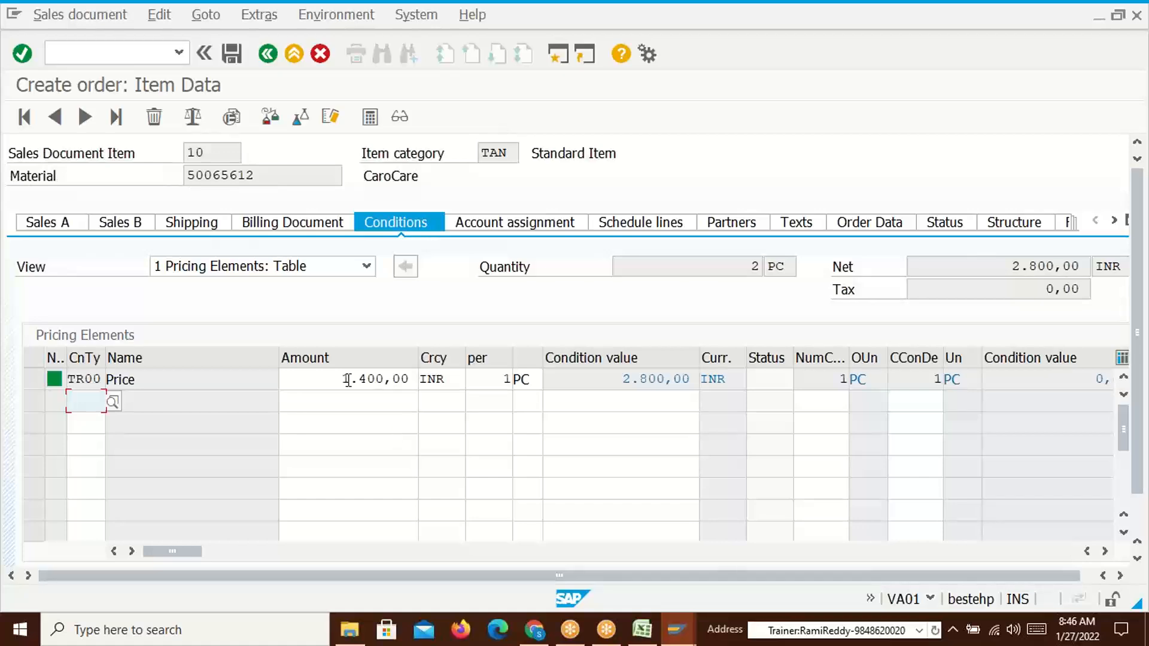
pyautogui.hotkey('alt', 'Tab')
pyautogui.hotkey('alt', 'Tab')
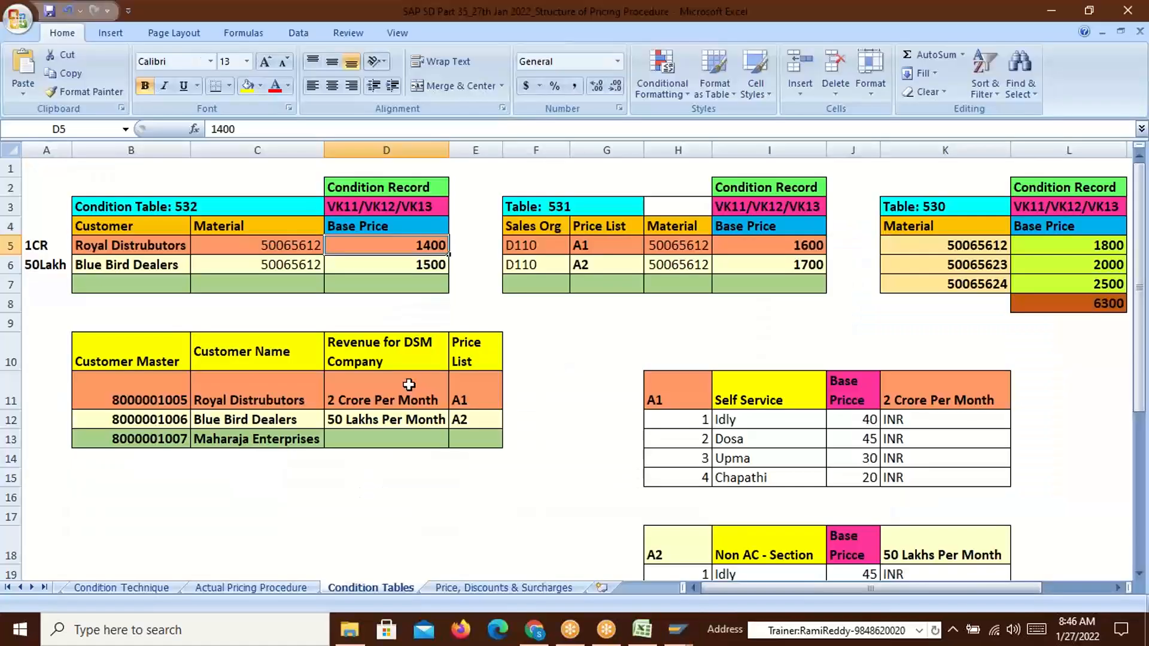
pyautogui.hotkey('alt', 'Tab')
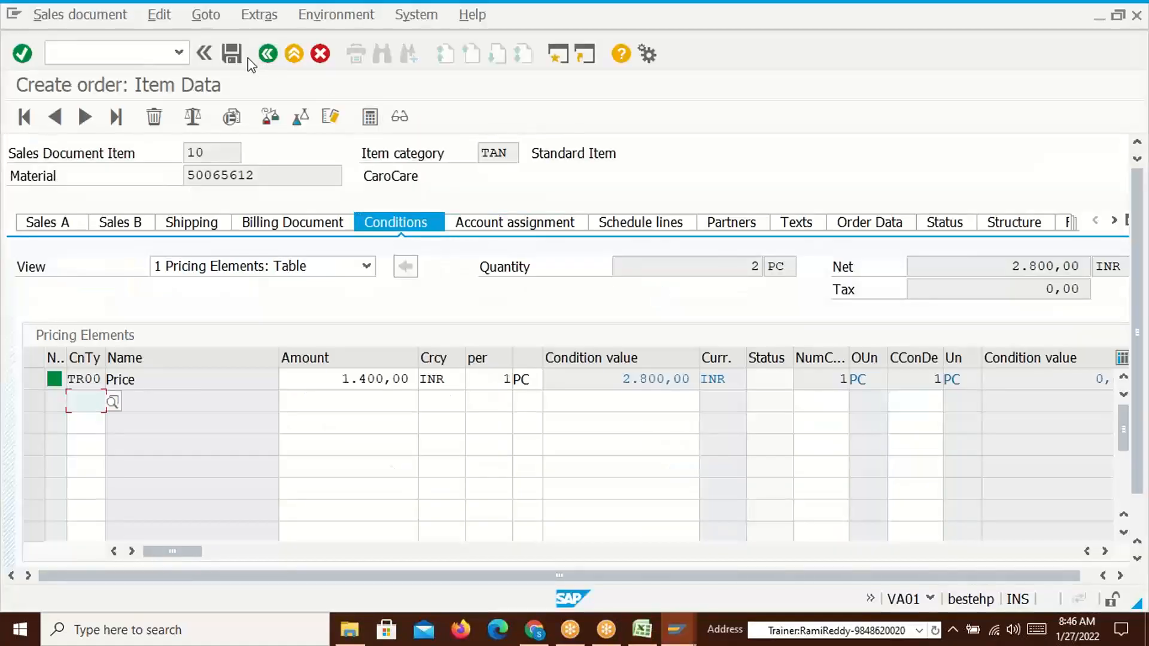
# Save the incomplete order and look up the third customer in Excel cell B13
pyautogui.click(232, 53)
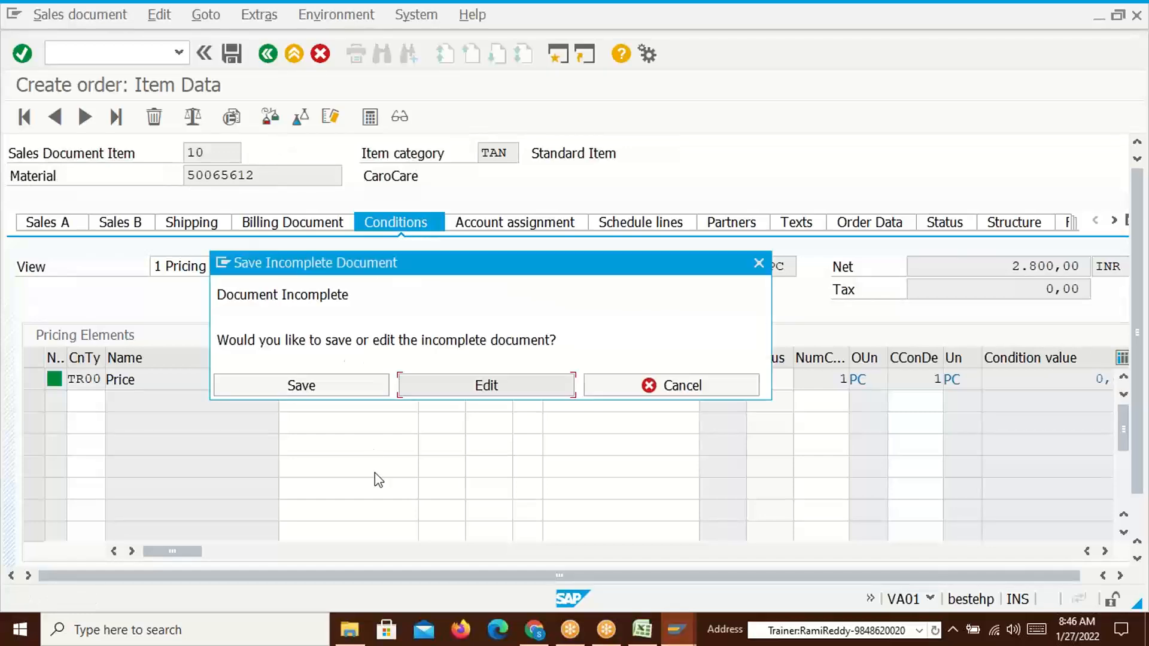
pyautogui.click(328, 394)
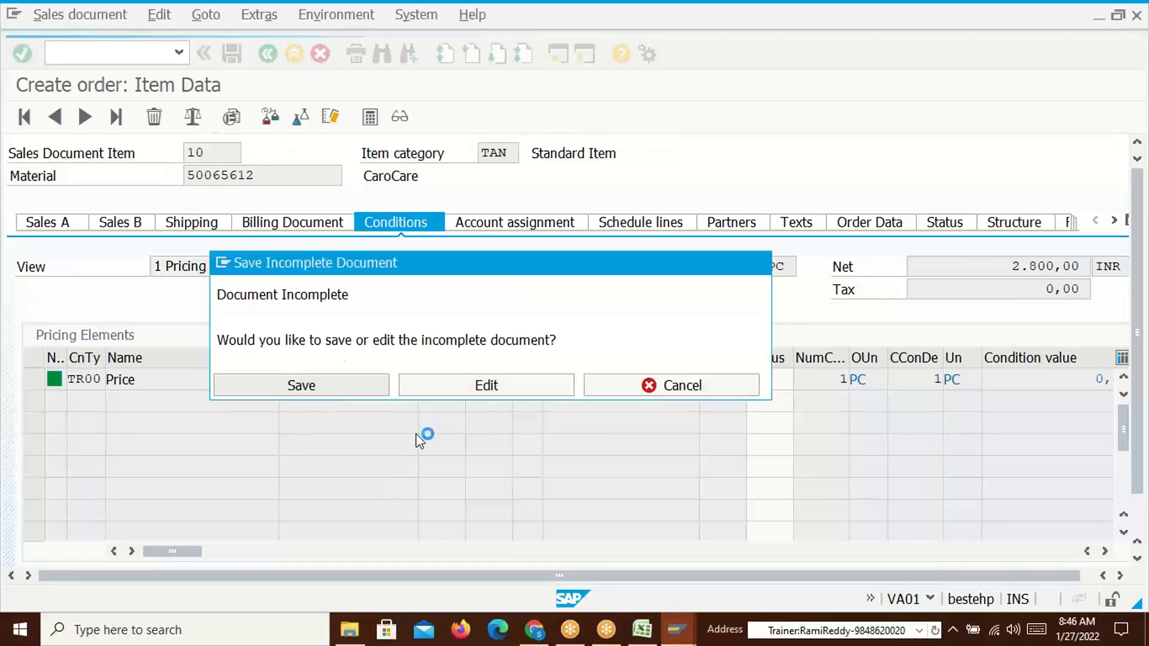
pyautogui.hotkey('alt', 'Tab')
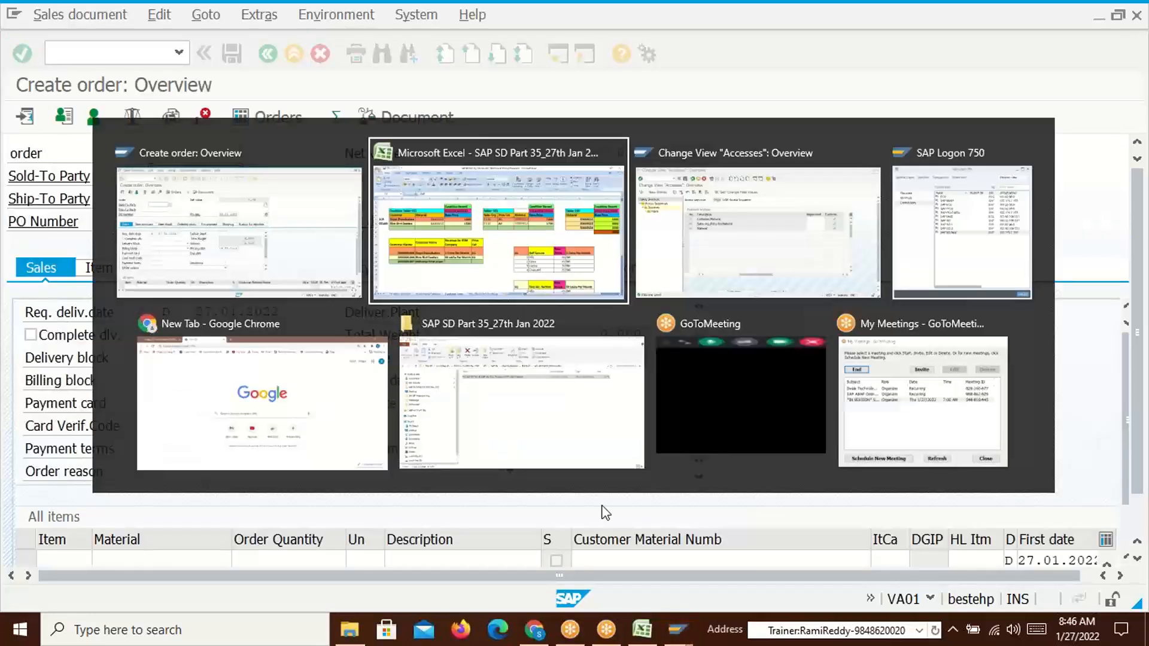
pyautogui.click(128, 443)
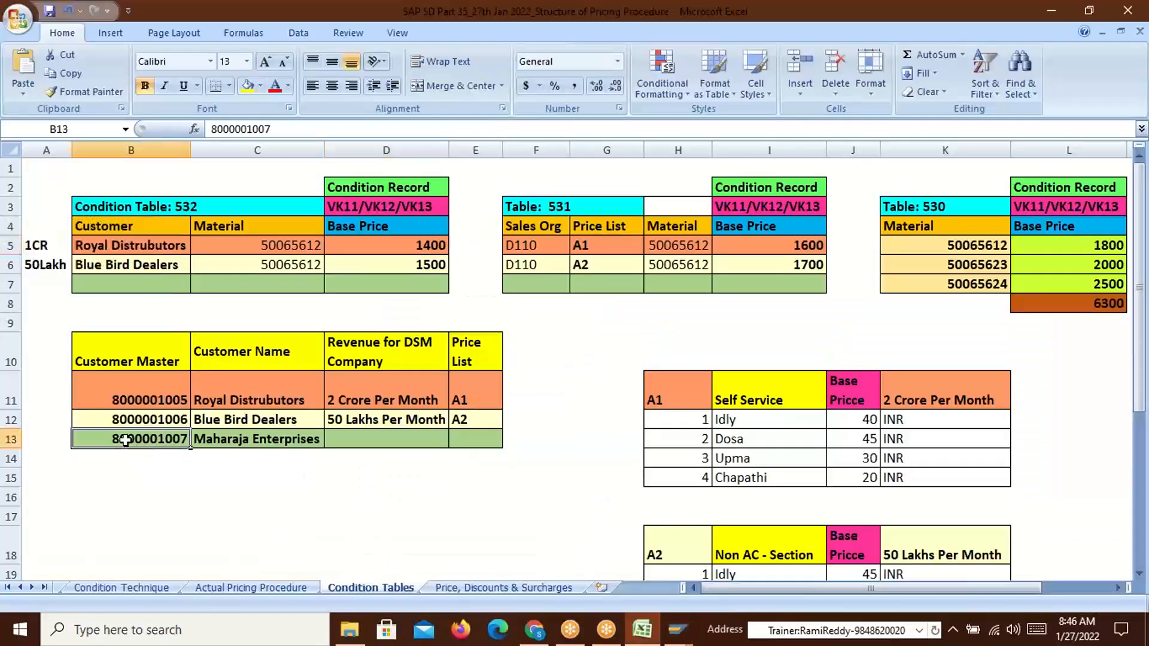
# Check the 1500 price in D6, price lists A1/A2, and material 50065612's 1800 price in L5
pyautogui.click(406, 264)
pyautogui.click(159, 439)
pyautogui.click(467, 443)
pyautogui.moveTo(589, 248); pyautogui.dragTo(595, 269)
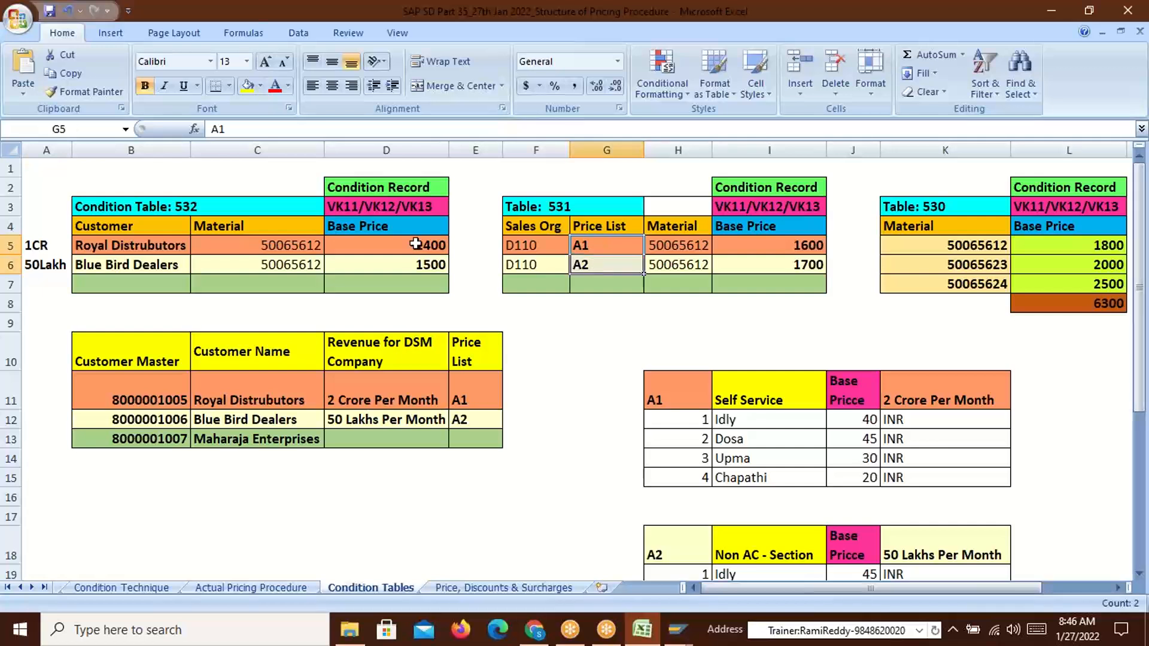
pyautogui.click(127, 439)
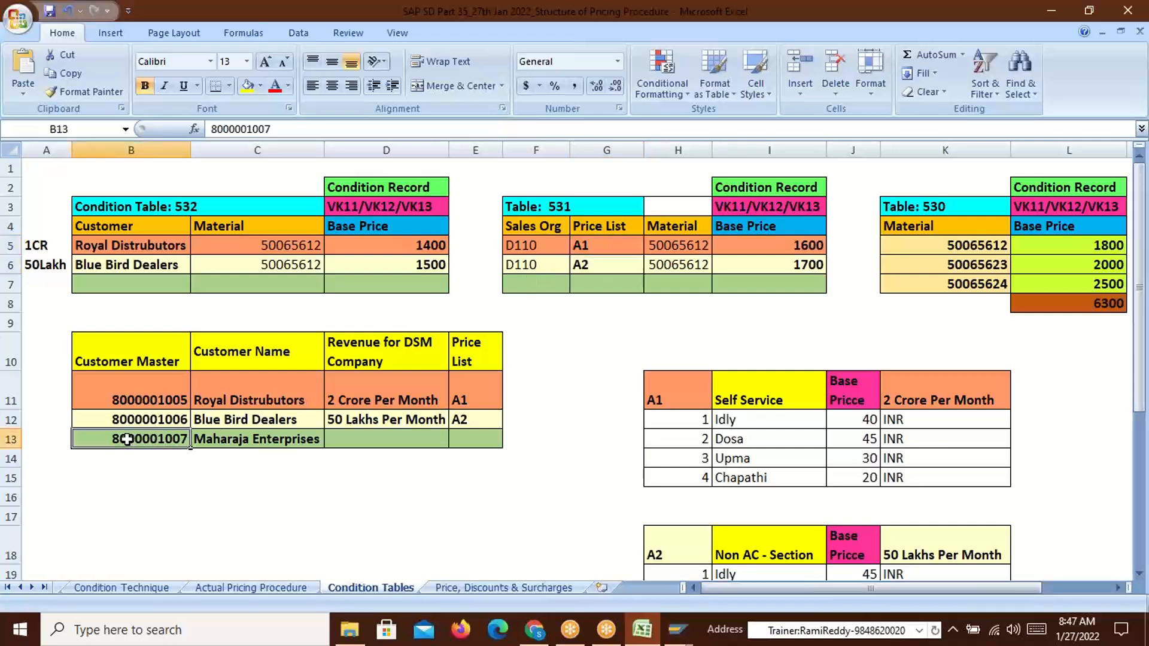
pyautogui.click(981, 246)
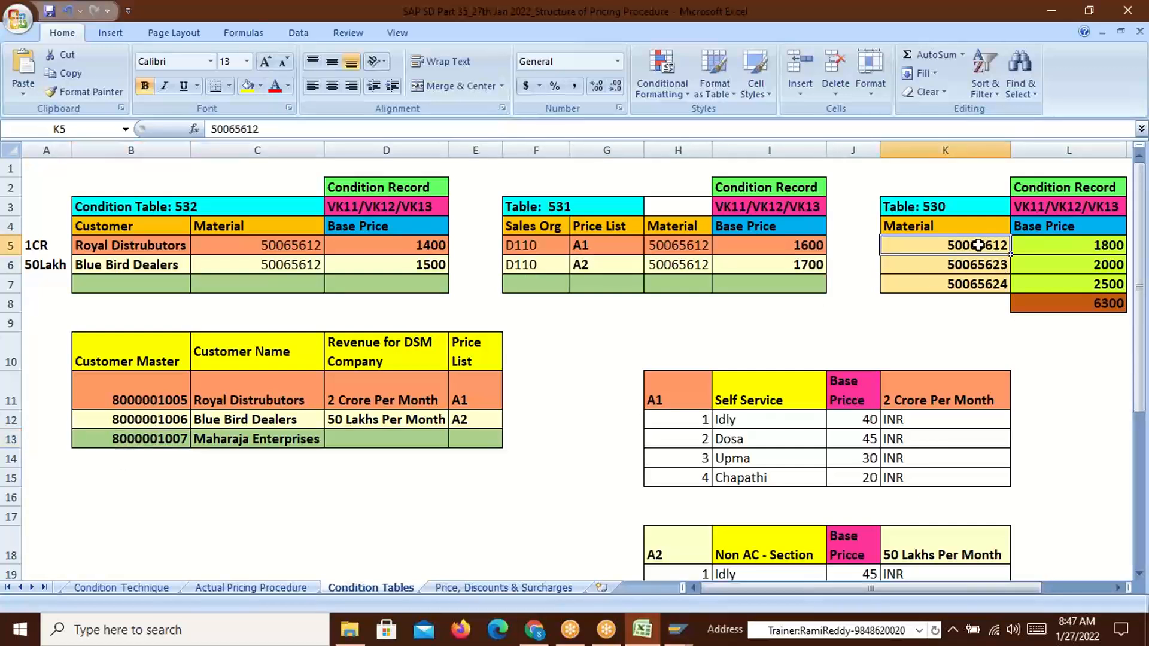
pyautogui.click(1090, 246)
pyautogui.click(157, 441)
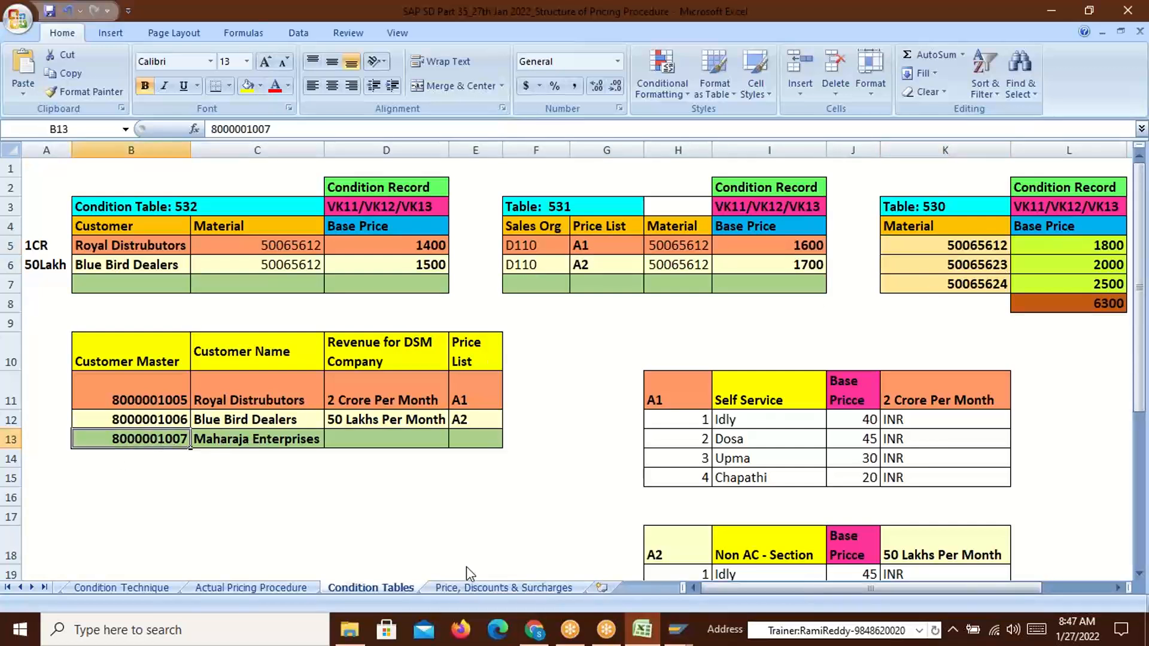
pyautogui.hotkey('alt', 'Tab')
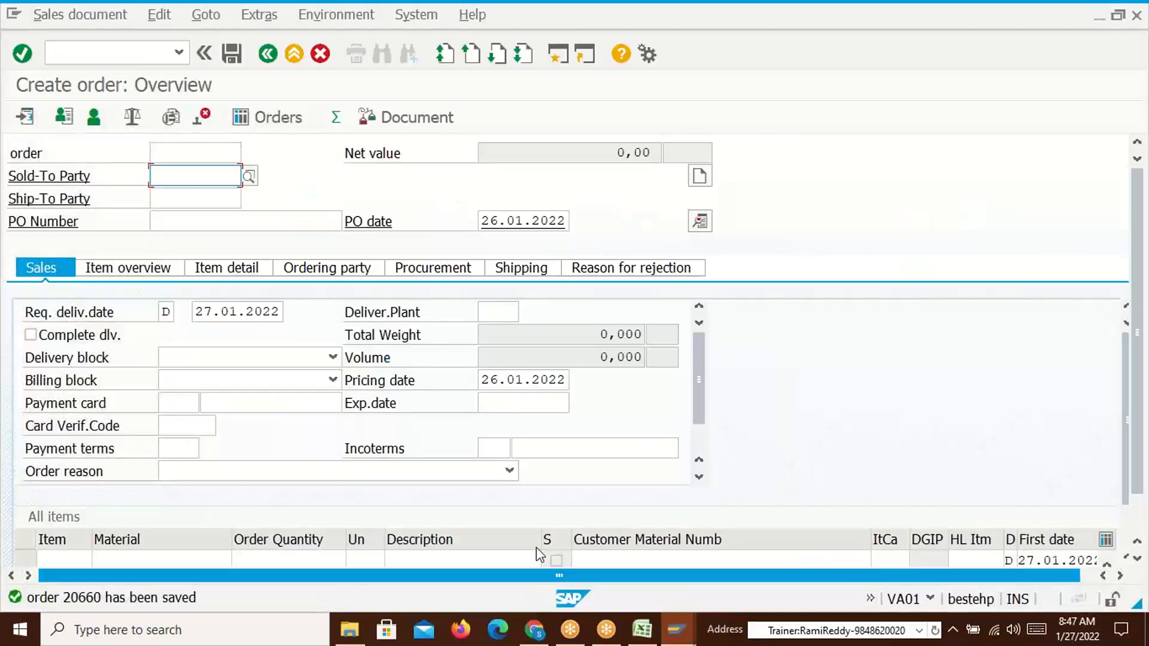
pyautogui.hotkey('alt', 'Tab')
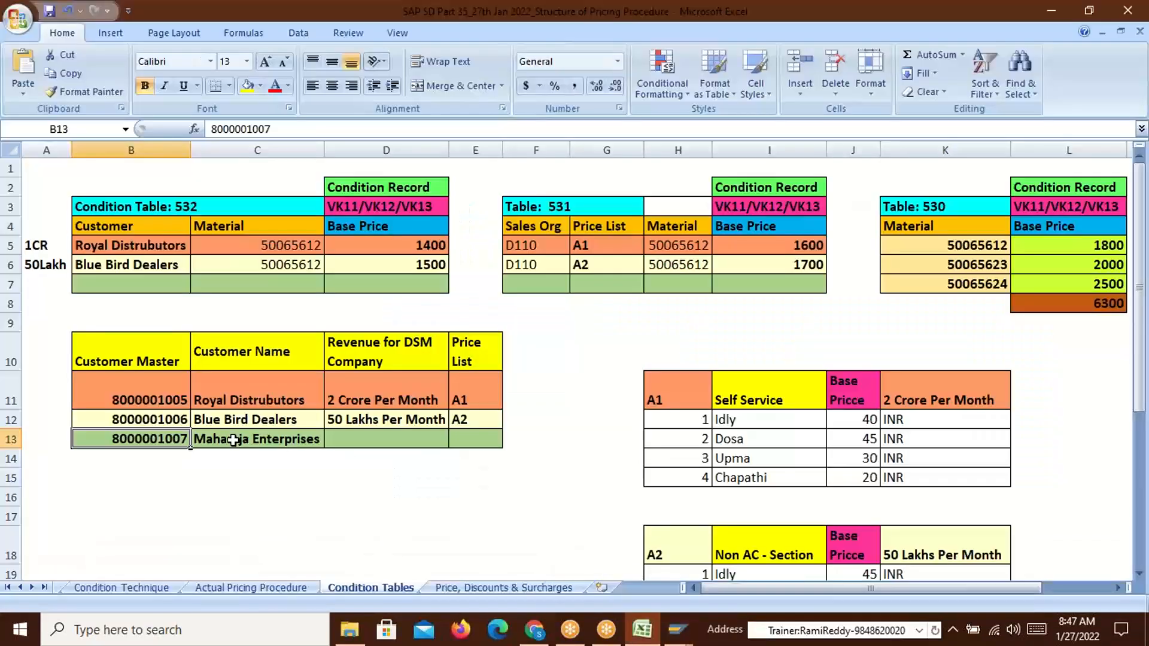
pyautogui.hotkey('alt', 'Tab')
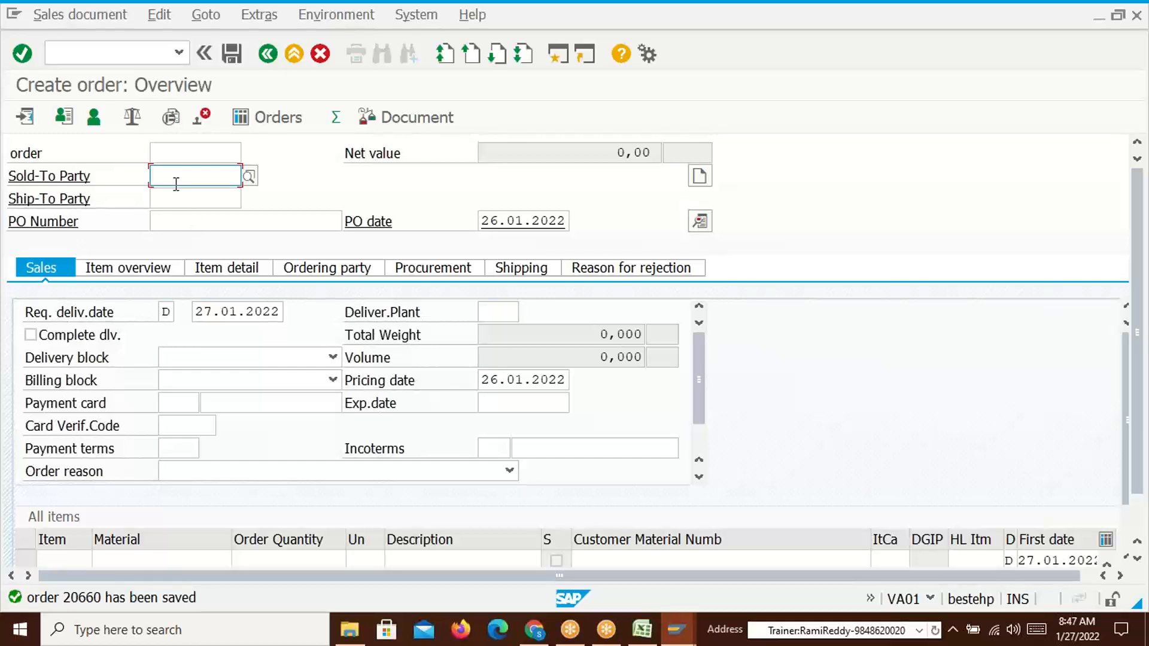
# Paste the customer as sold-to party and restart VA01 order creation
pyautogui.hotkey('ctrl', 'v')
pyautogui.press('Return')
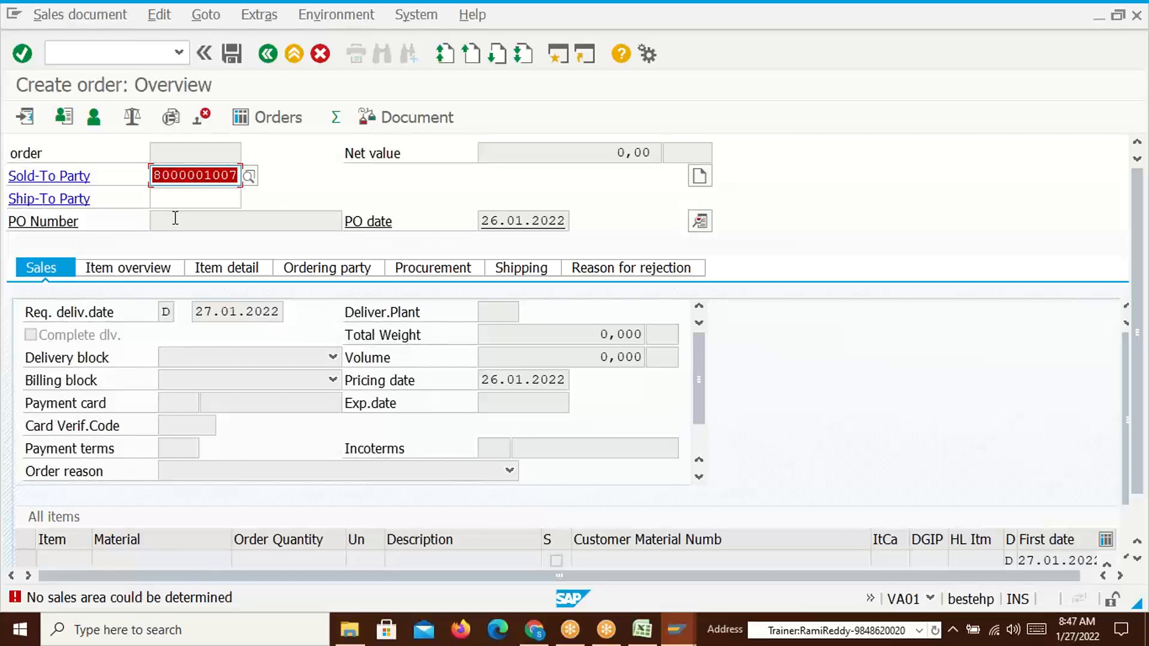
pyautogui.click(135, 55)
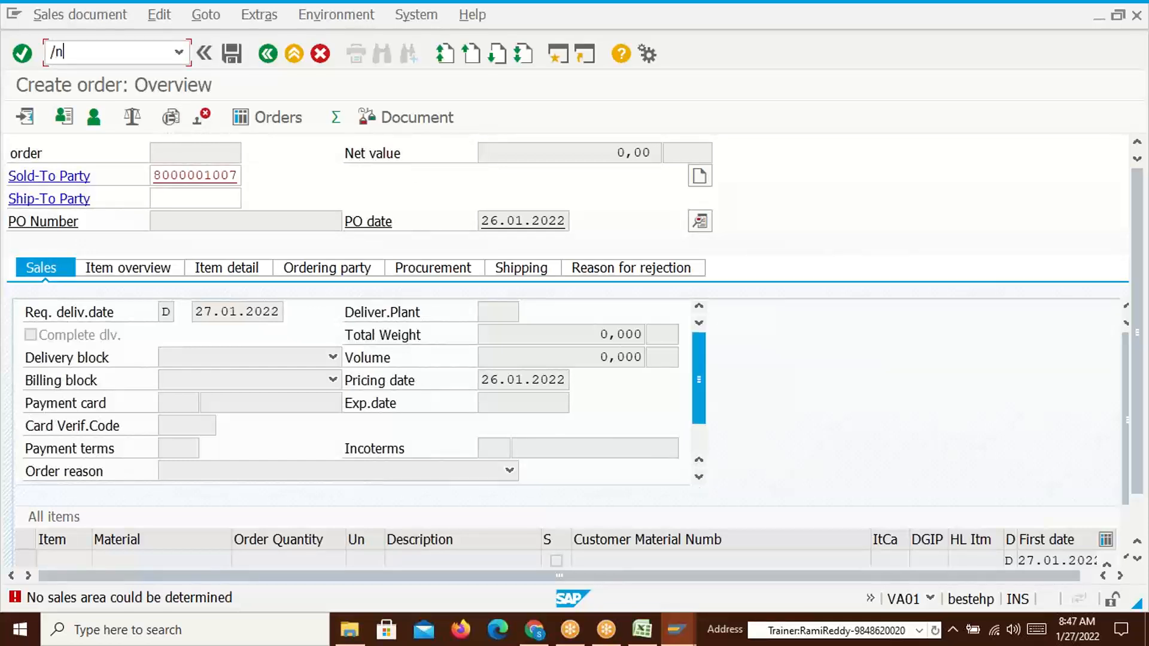
pyautogui.press('Return')
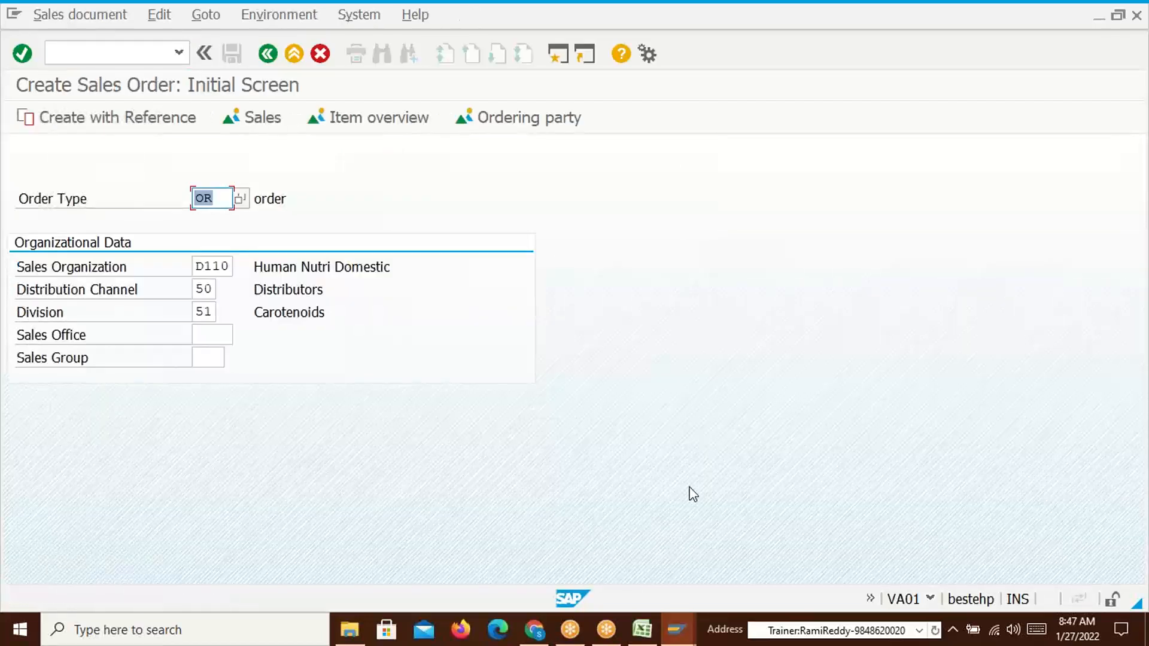
# Change the distribution channel to 51 for sales area D110/51/51, then submit the order-type transaction
pyautogui.click(214, 290)
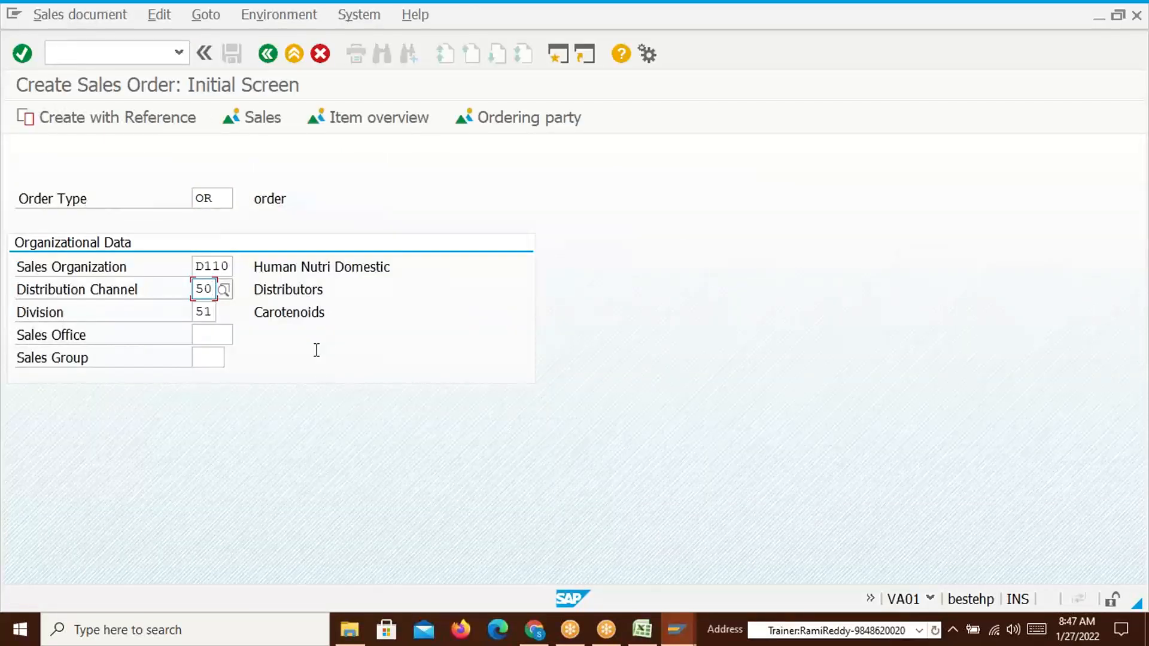
pyautogui.press('BackSpace')
pyautogui.write('1')
pyautogui.press('Return')
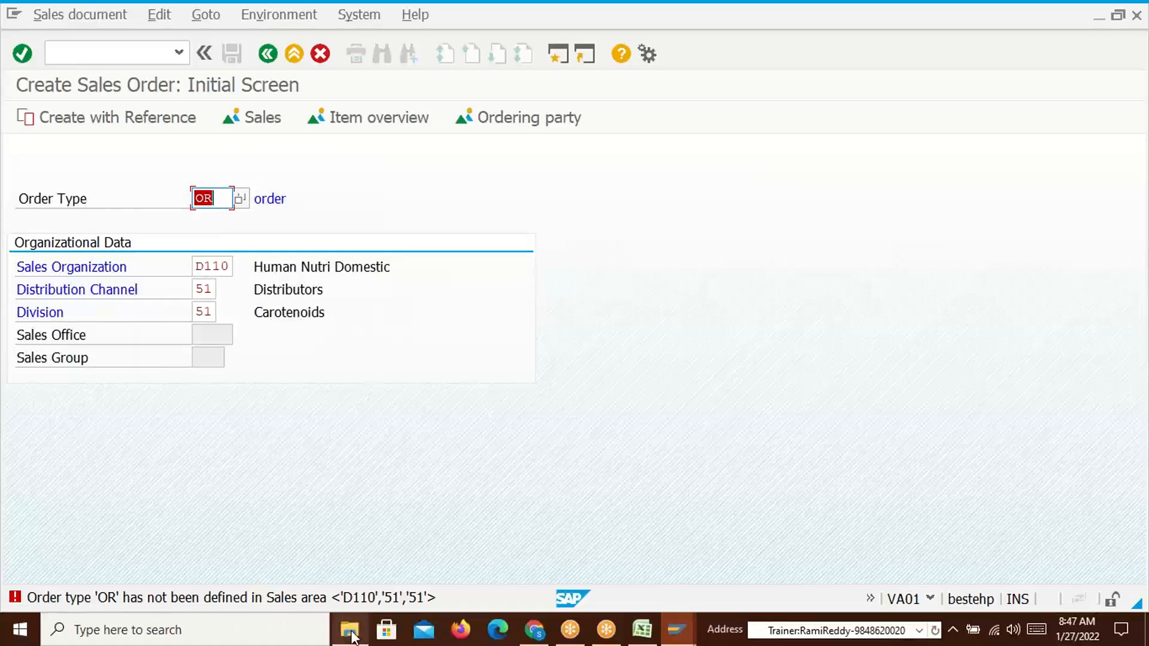
pyautogui.click(89, 53)
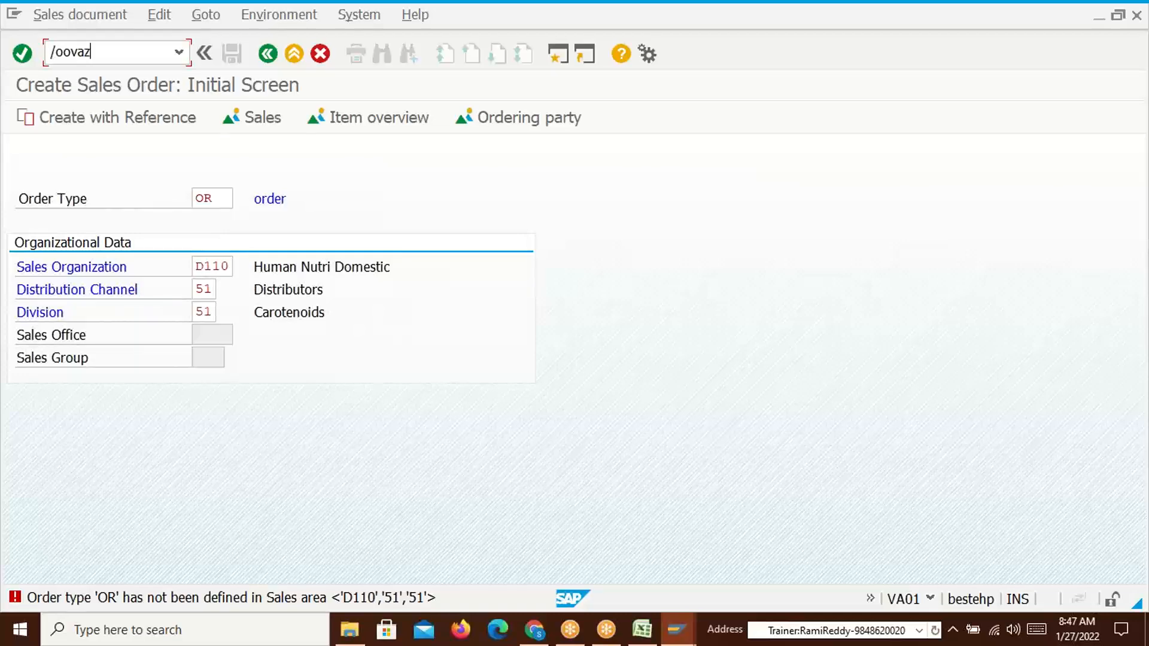
pyautogui.press('Return')
# Open OVAZ allowed order types maintenance in a new session, accepting the lock notice
pyautogui.write('/novaz')
pyautogui.press('Return')
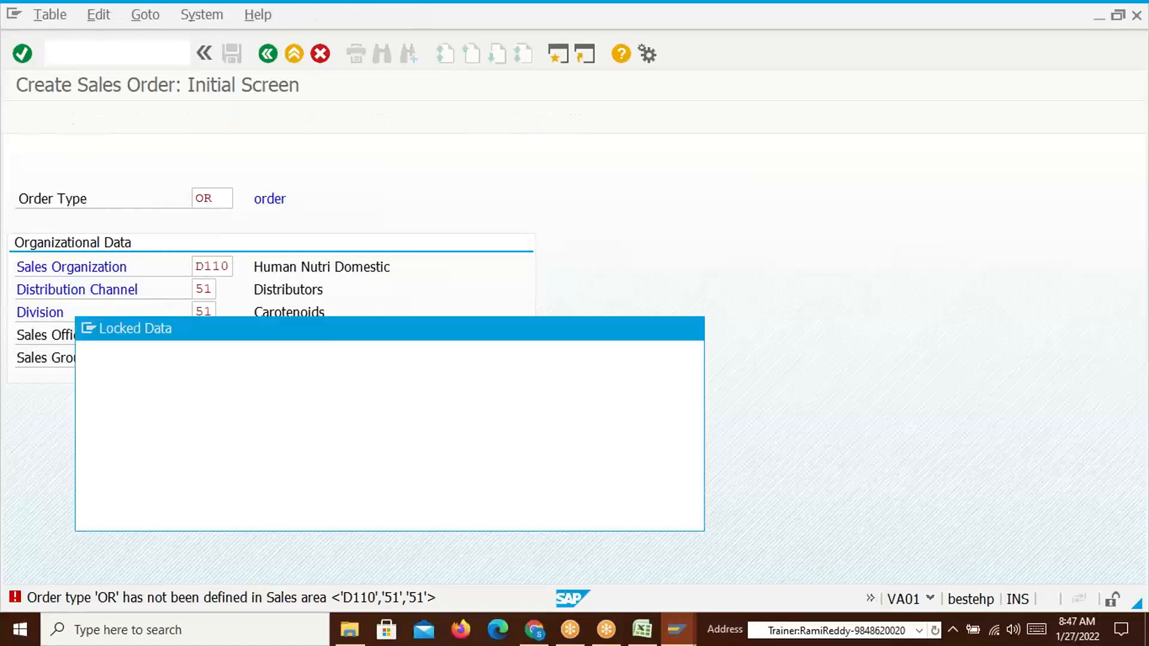
pyautogui.press('Return')
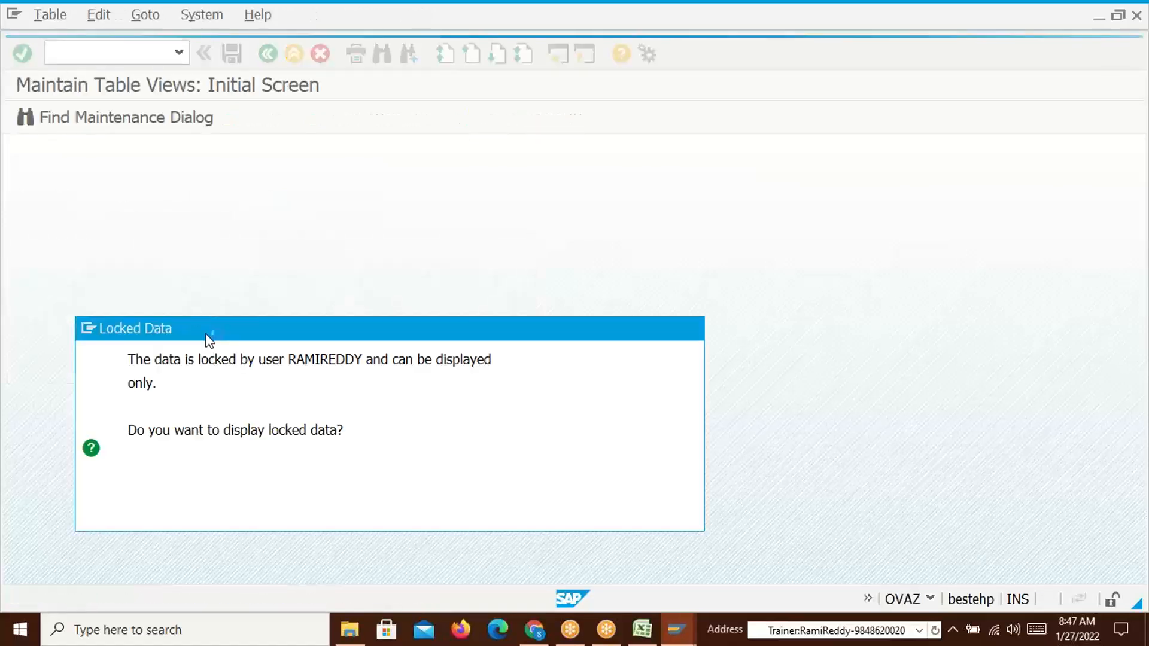
# Return the access sequence session to the main menu and bring the OVAZ table forward
pyautogui.hotkey('alt', 'Tab')
pyautogui.hotkey('alt', 'Tab')
pyautogui.hotkey('alt', 'Tab')
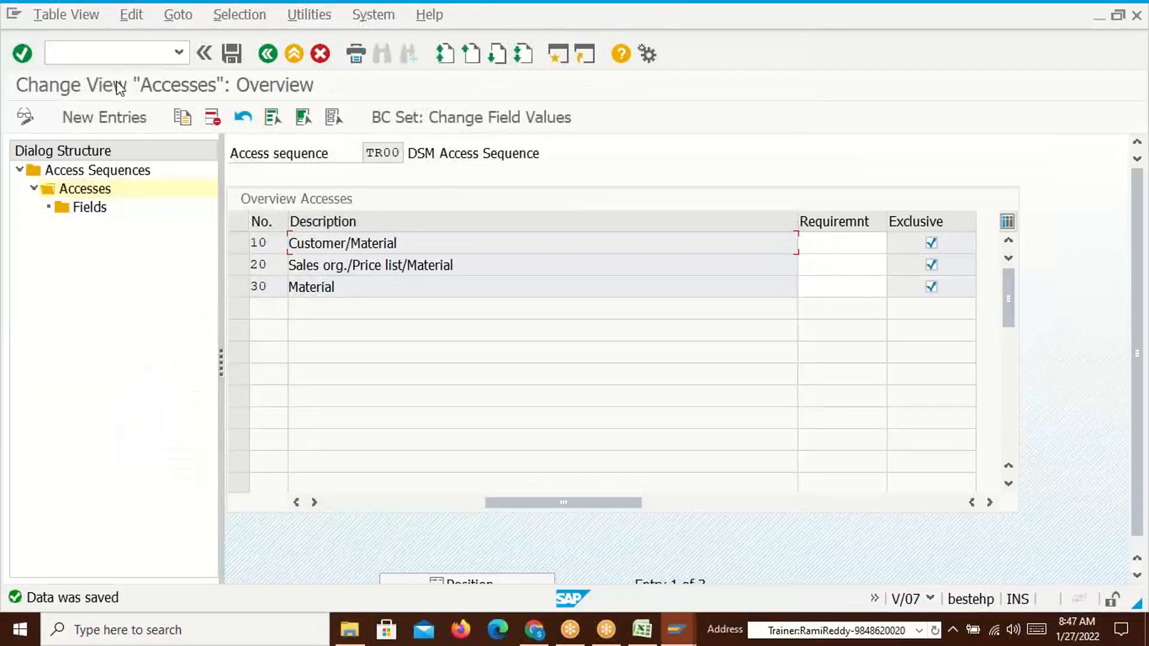
pyautogui.click(100, 54)
pyautogui.write('/n')
pyautogui.press('Return')
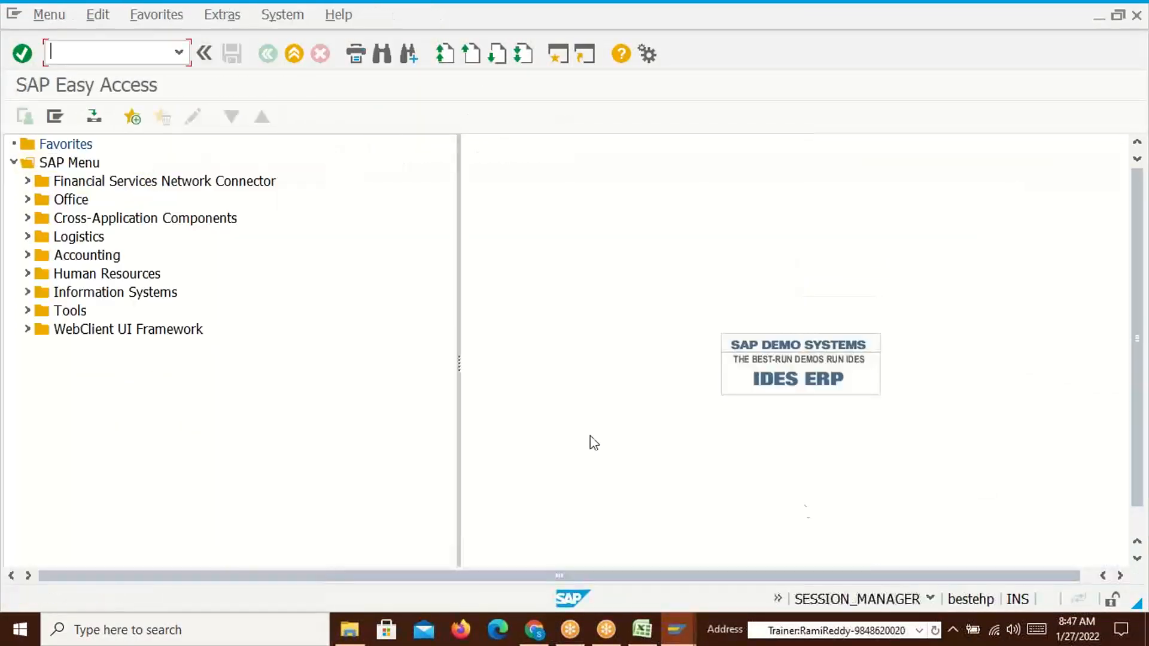
pyautogui.hotkey('alt', 'Tab')
pyautogui.hotkey('alt', 'Tab')
pyautogui.hotkey('alt', 'Tab')
pyautogui.hotkey('alt', 'shift', 'Tab')
pyautogui.hotkey('alt', 'shift', 'Tab')
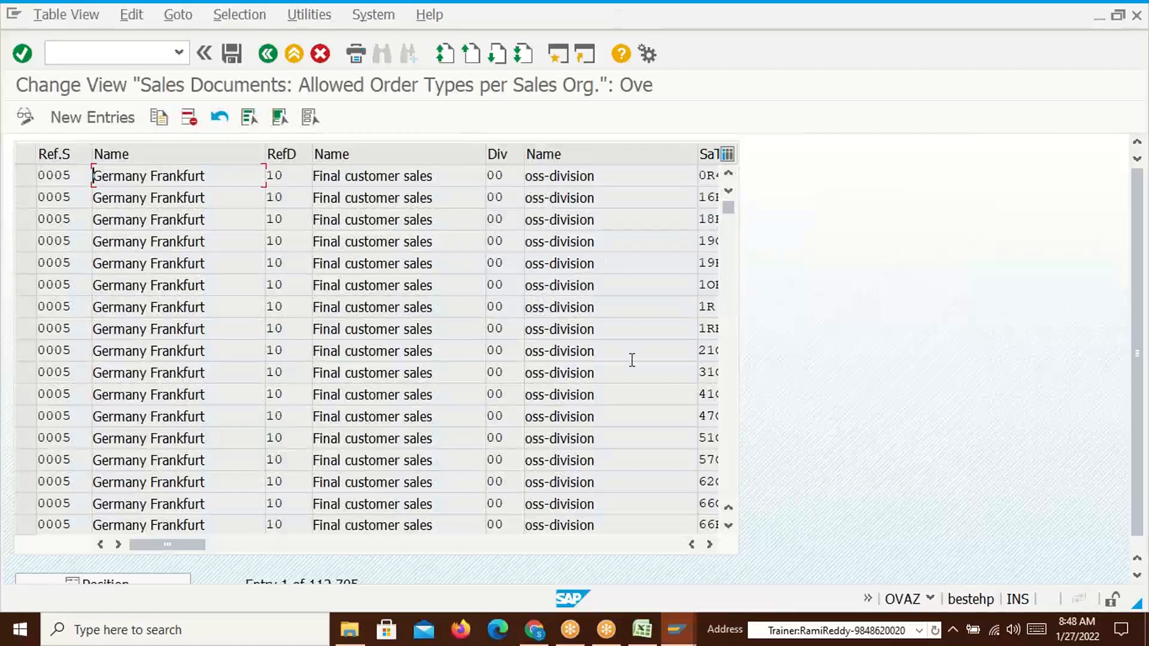
pyautogui.hotkey('alt', 'Tab')
pyautogui.hotkey('alt', 'shift', 'Tab')
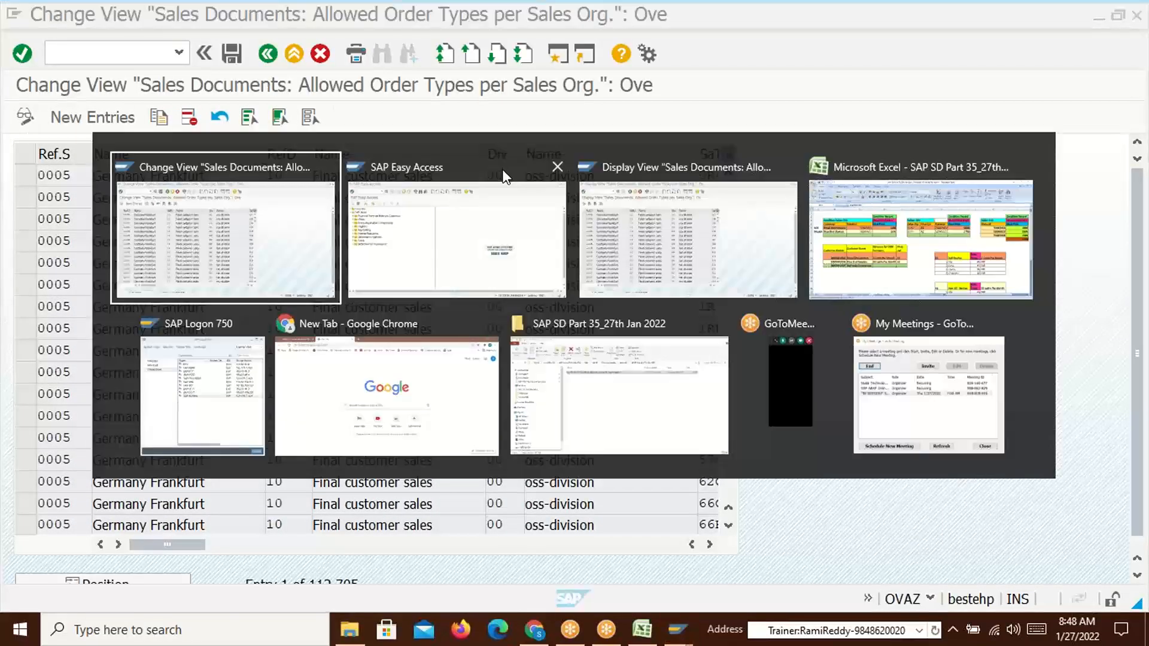
pyautogui.click(88, 116)
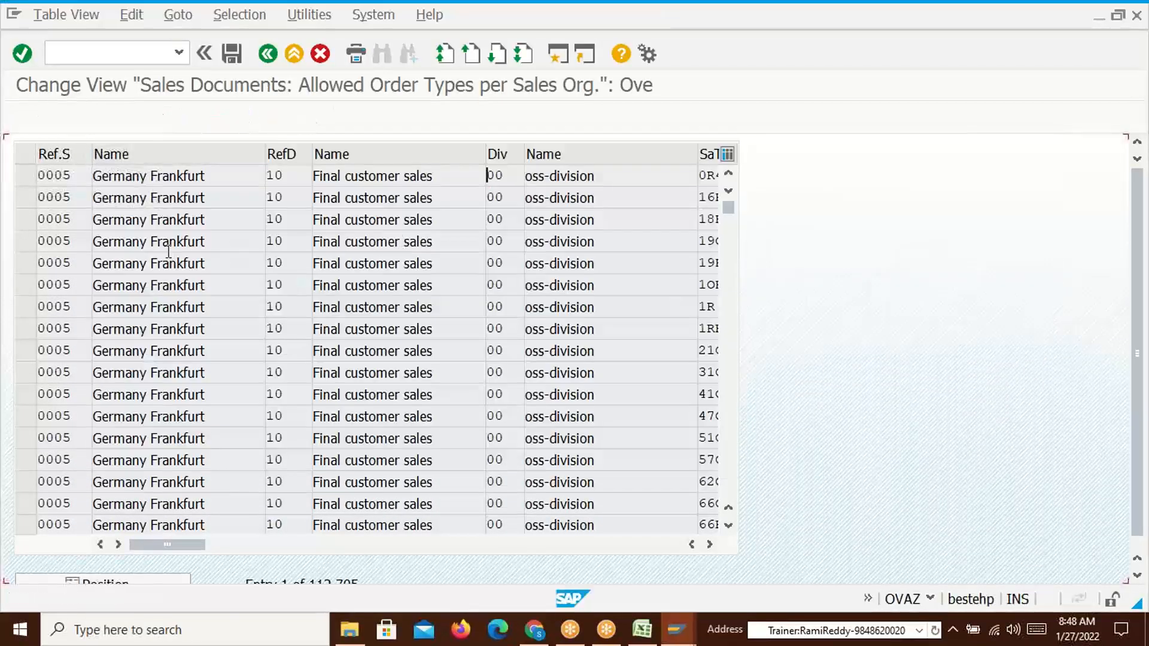
# Add a new OVAZ entry D110 / 51 / 51 with order type OR and save it under a customizing request
pyautogui.press('Return')
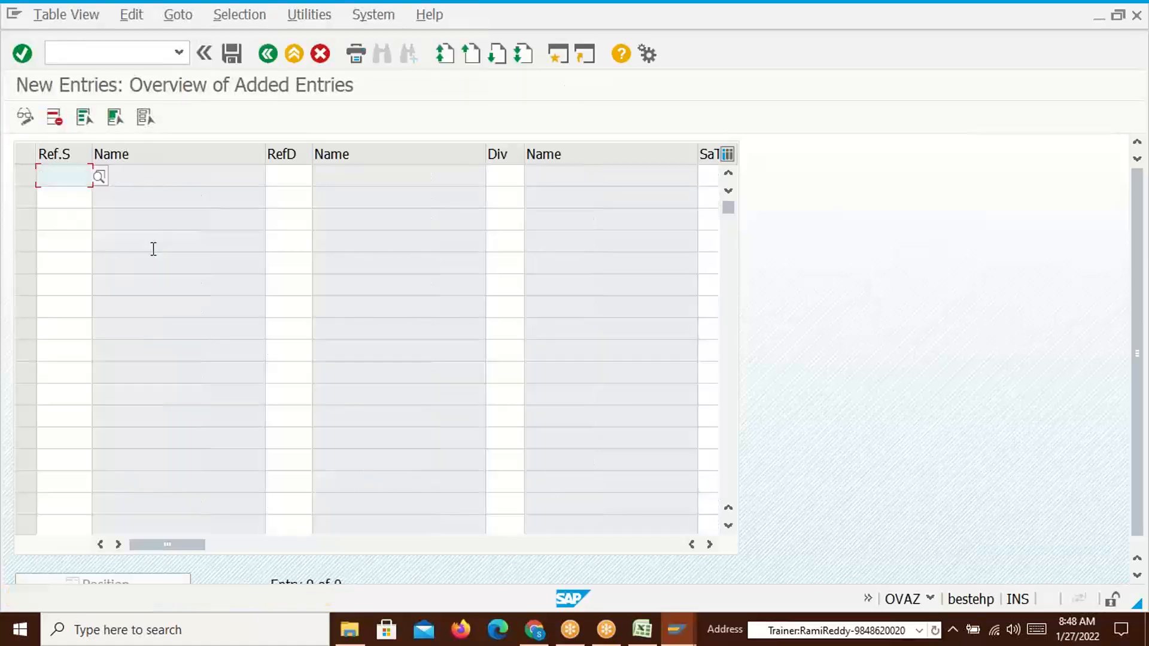
pyautogui.write('D110')
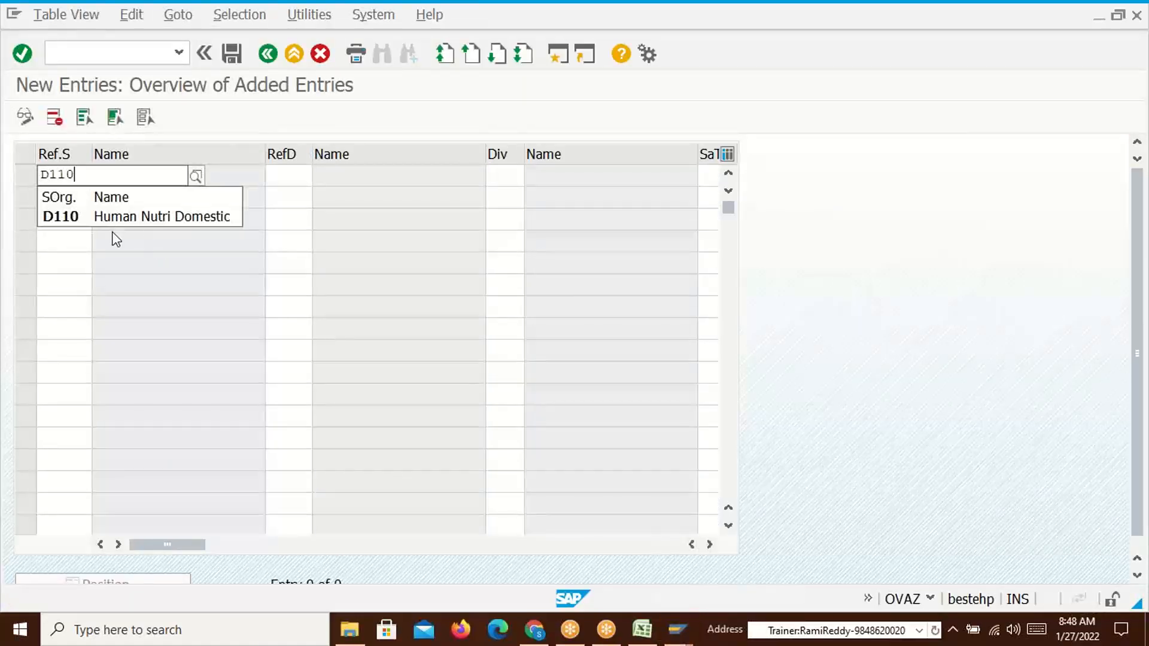
pyautogui.click(294, 174)
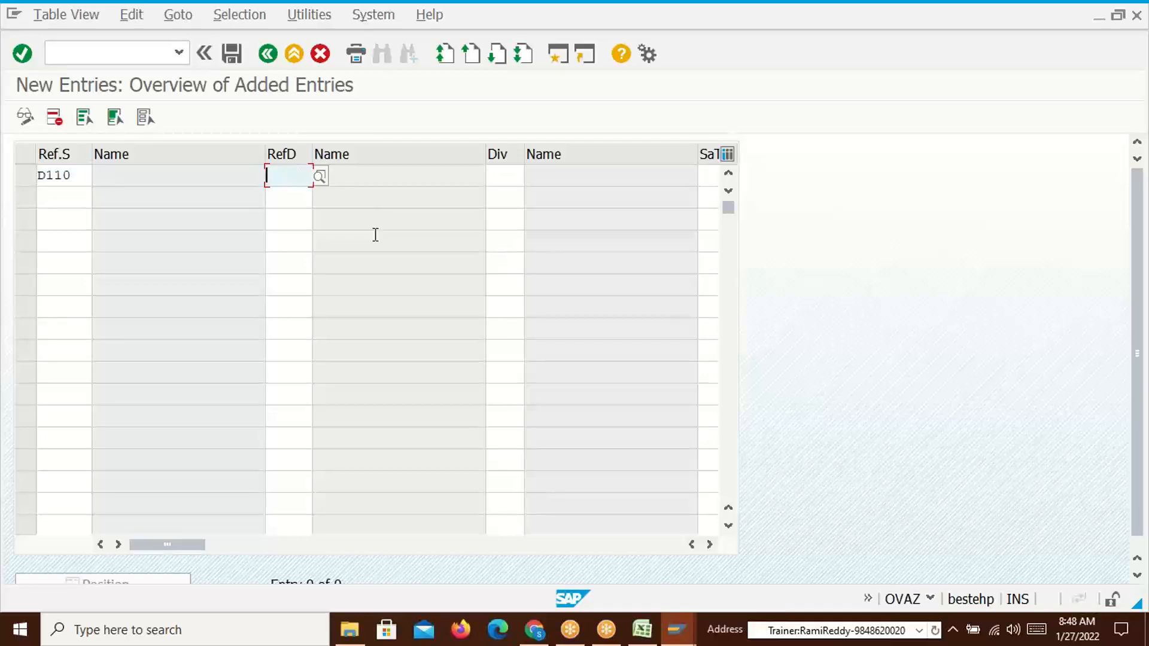
pyautogui.write('51')
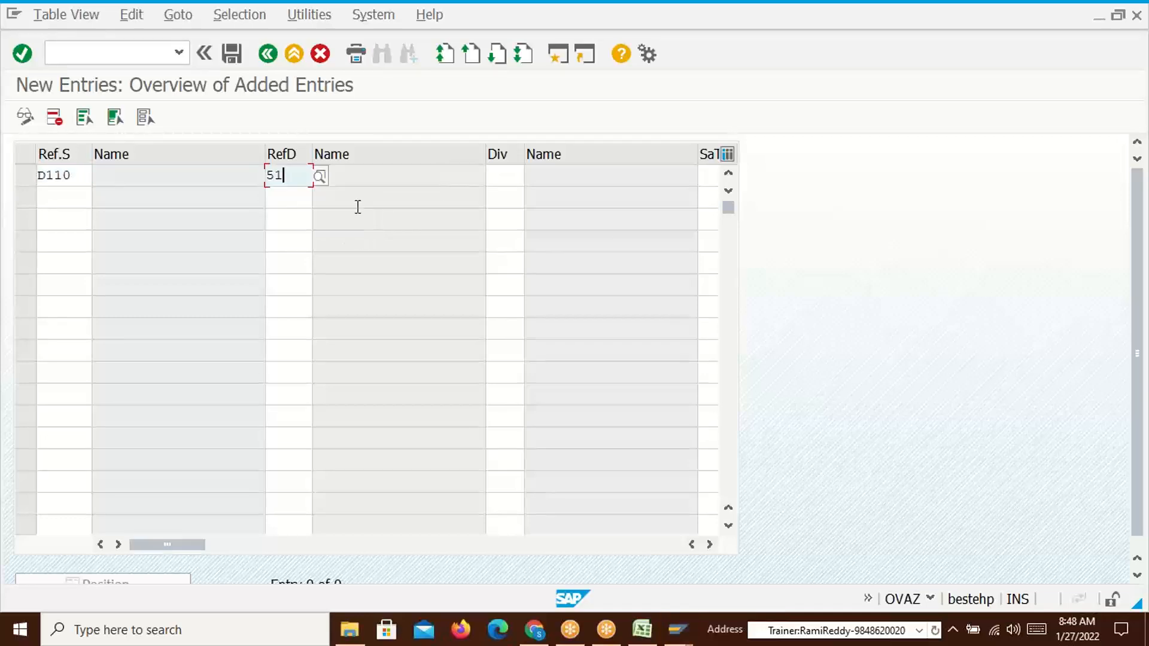
pyautogui.click(514, 176)
pyautogui.write('51')
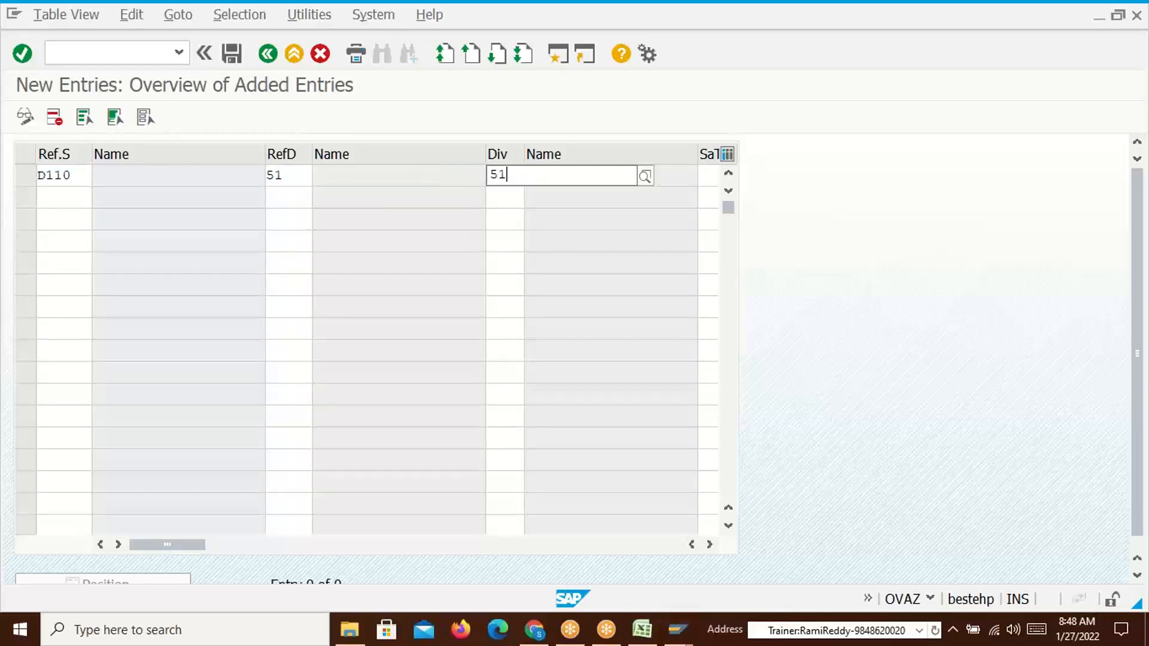
pyautogui.click(715, 180)
pyautogui.write('OR')
pyautogui.press('Return')
pyautogui.click(232, 55)
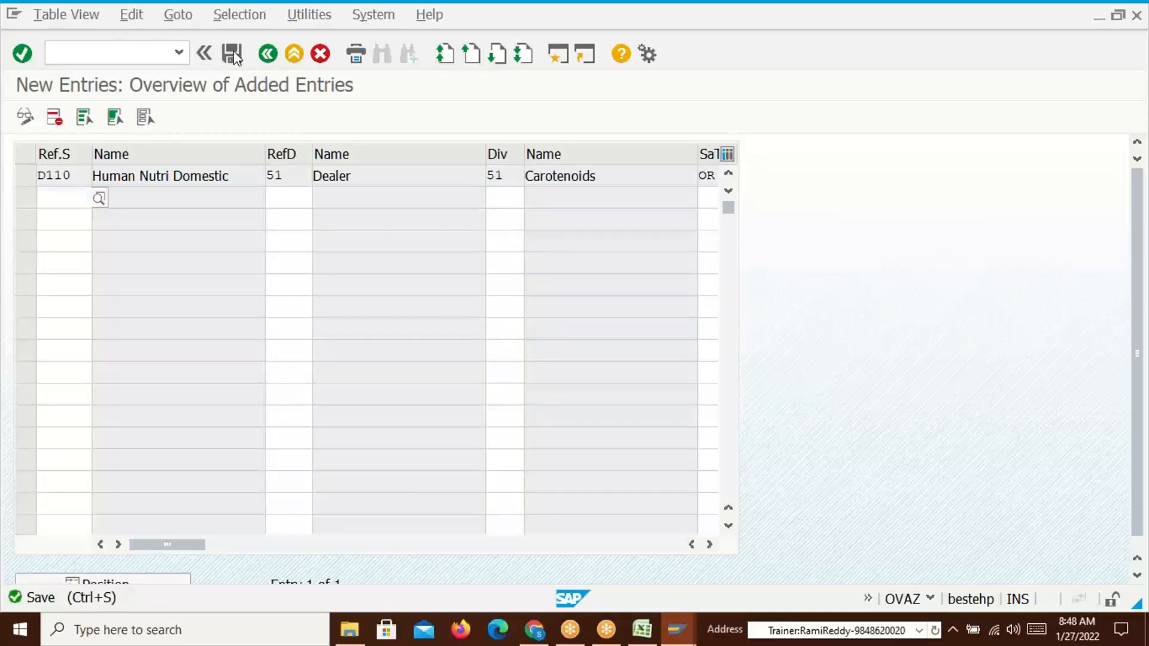
pyautogui.click(336, 331)
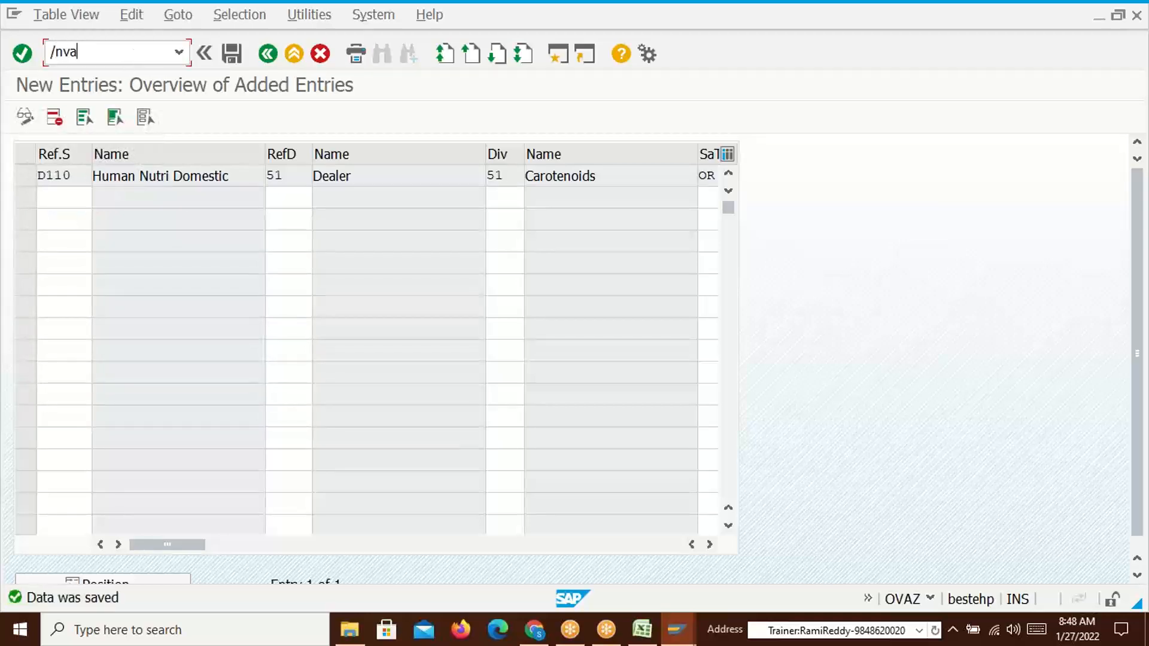
# Start a VA01 order, choose the sold-to party from history, and enter material 50065612 with quantity 1
pyautogui.press('Return')
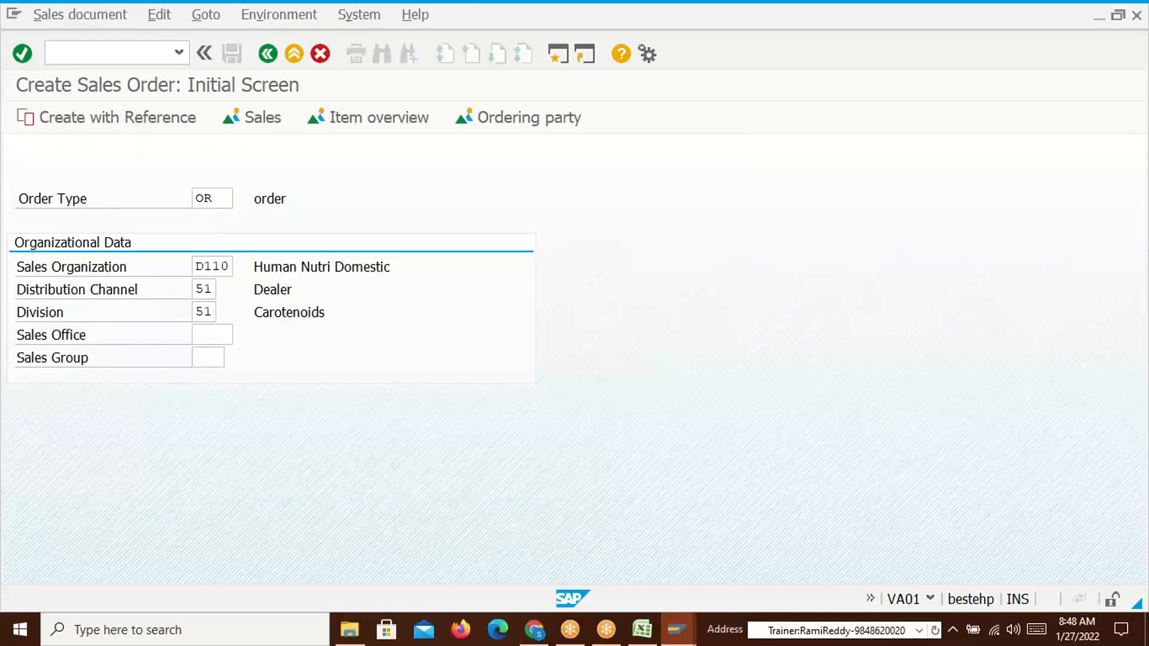
pyautogui.press('Return')
pyautogui.click(192, 179)
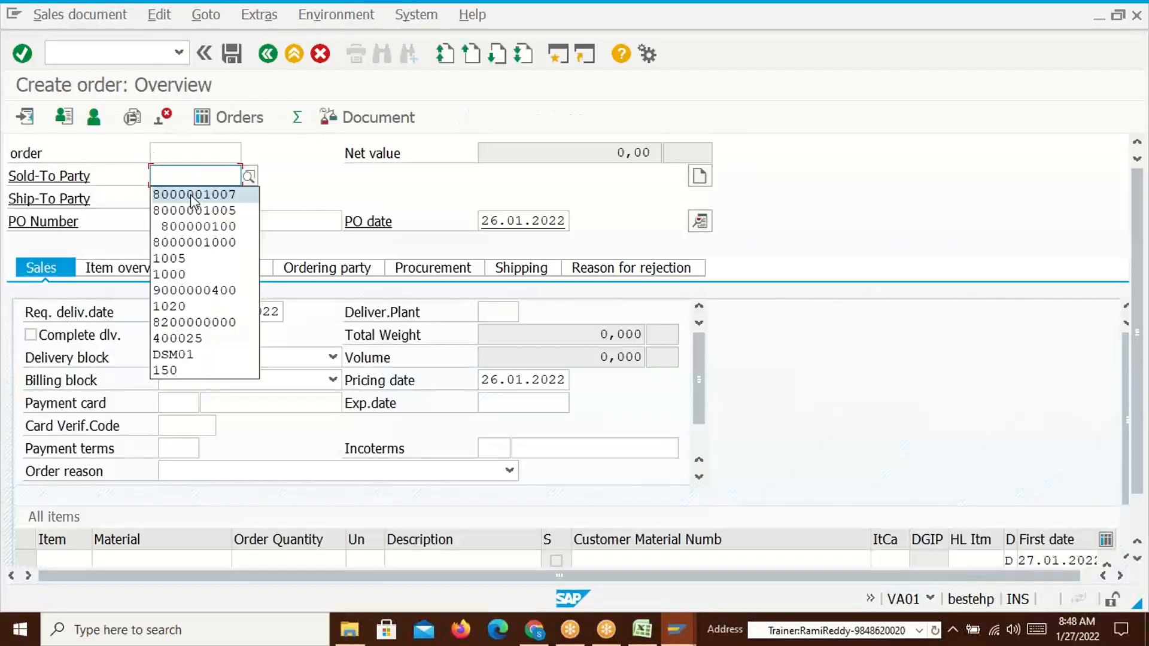
pyautogui.click(193, 196)
pyautogui.click(134, 560)
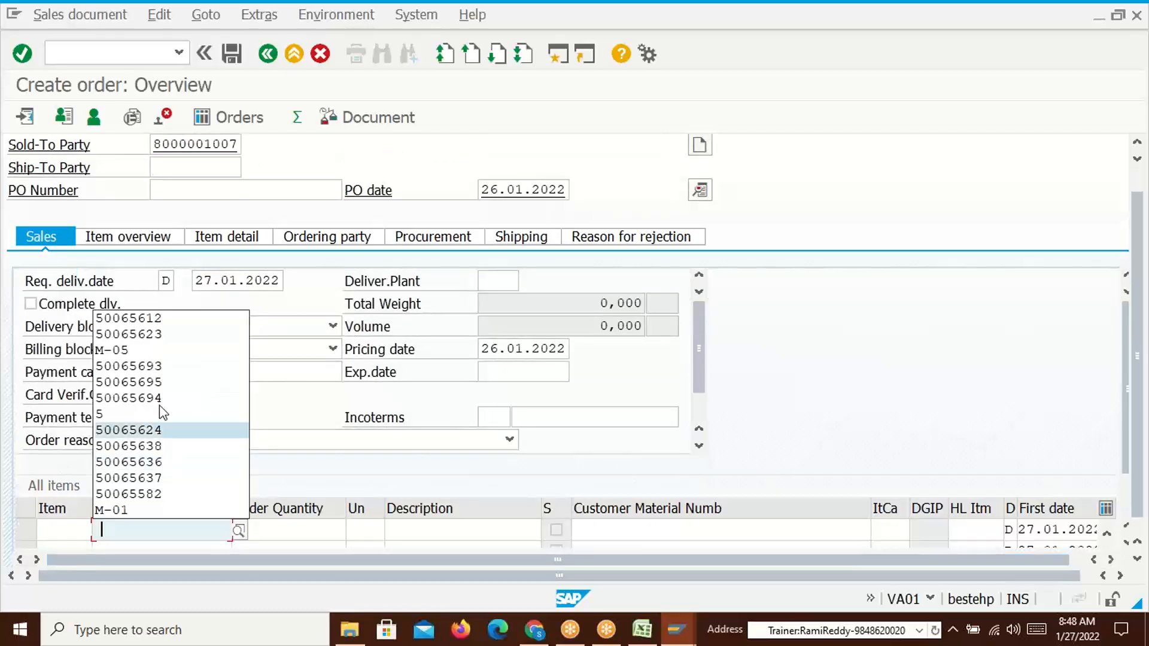
pyautogui.click(146, 319)
pyautogui.click(328, 530)
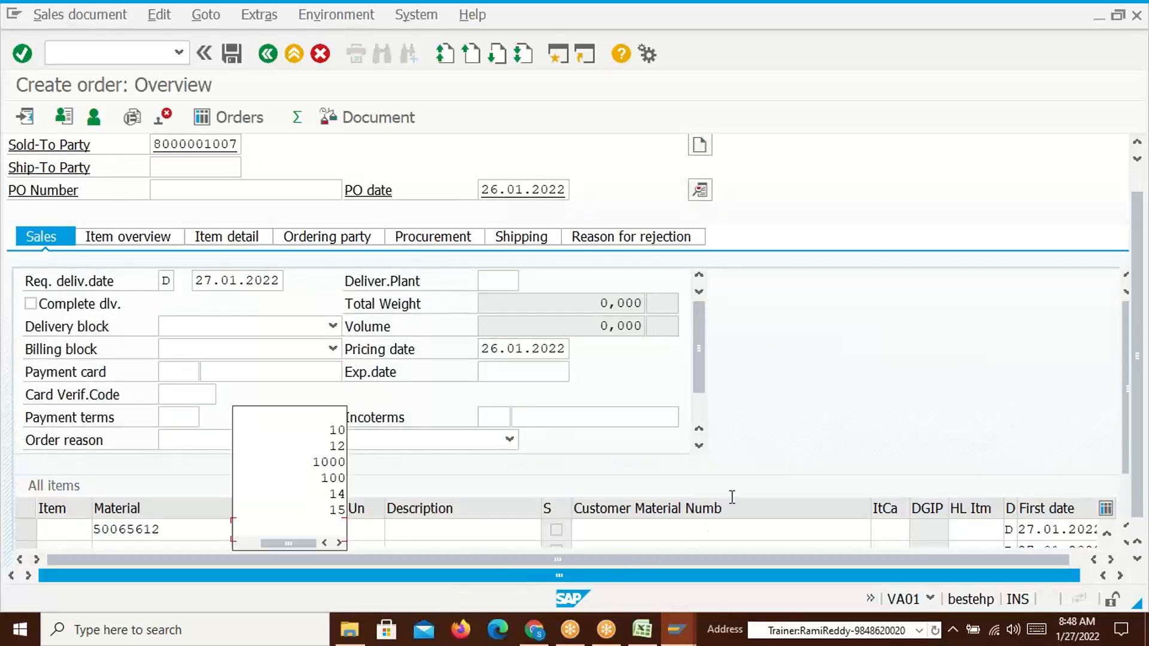
pyautogui.write('1')
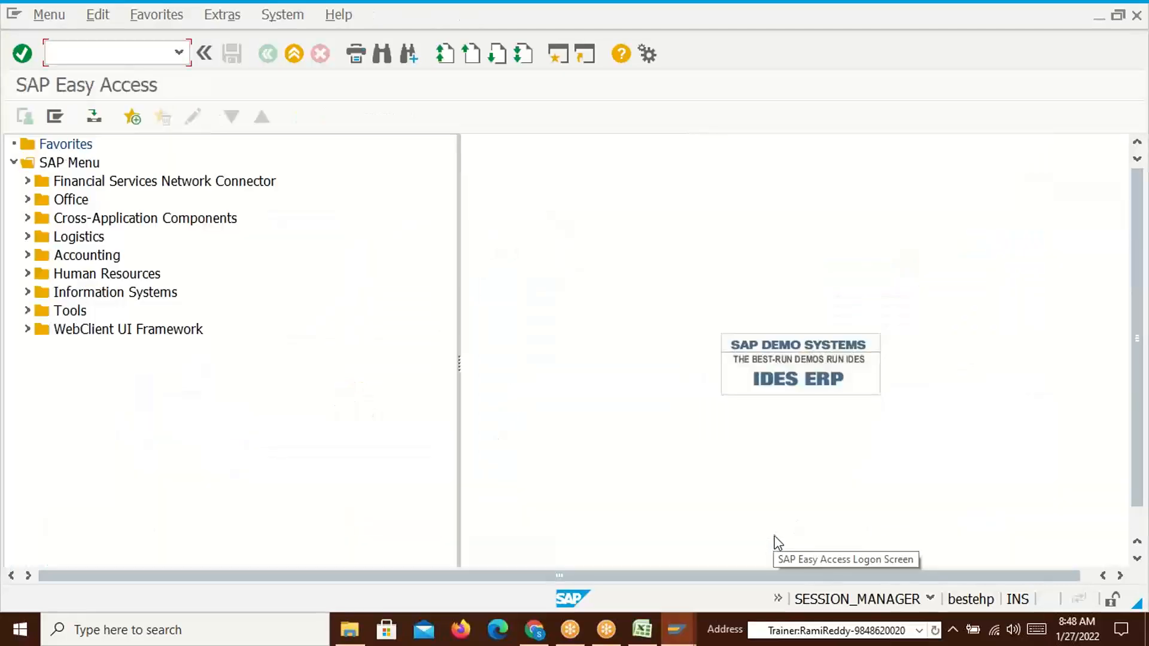
pyautogui.hotkey('alt', 'Tab')
pyautogui.hotkey('alt', 'Tab')
pyautogui.hotkey('alt', 'Tab')
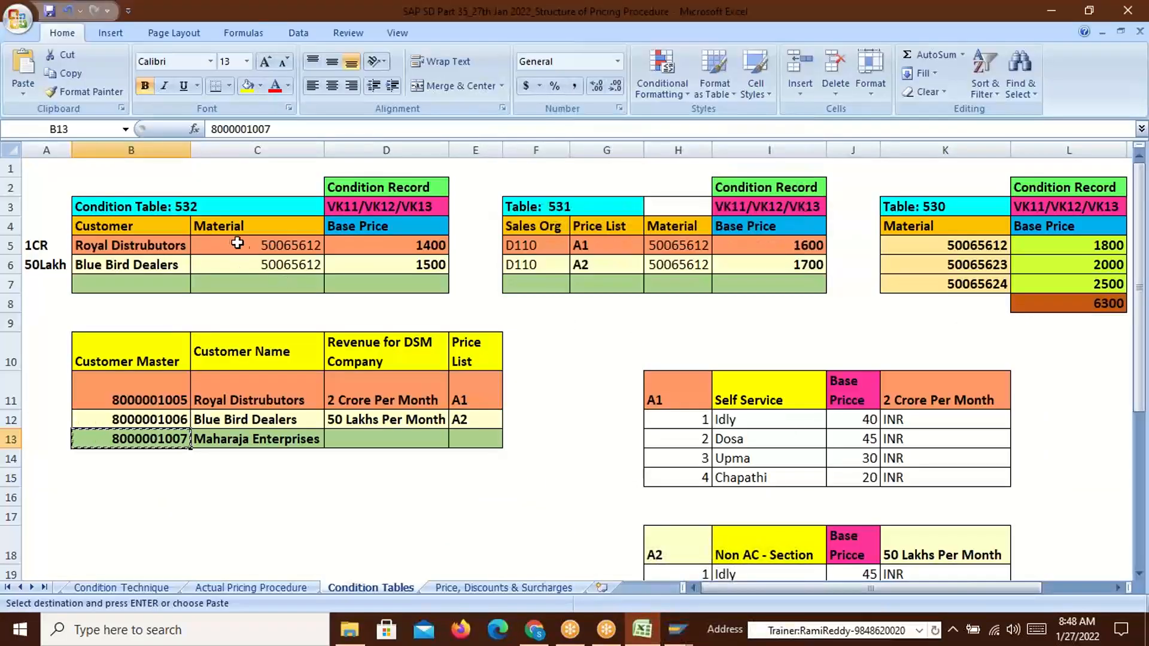
pyautogui.click(1094, 247)
pyautogui.hotkey('alt', 'Tab')
pyautogui.hotkey('alt', 'Tab')
pyautogui.hotkey('alt', 'Tab')
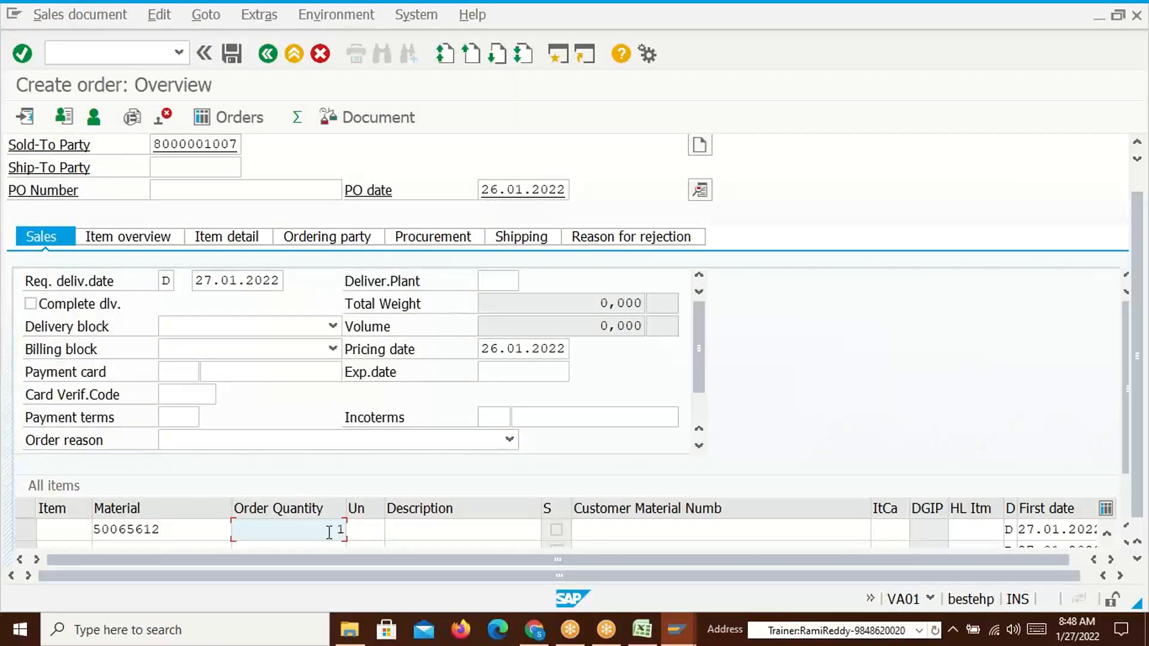
# Submit the item, see the error that 50065612 isn't defined for D110/51, and enter /nmm01
pyautogui.press('Return')
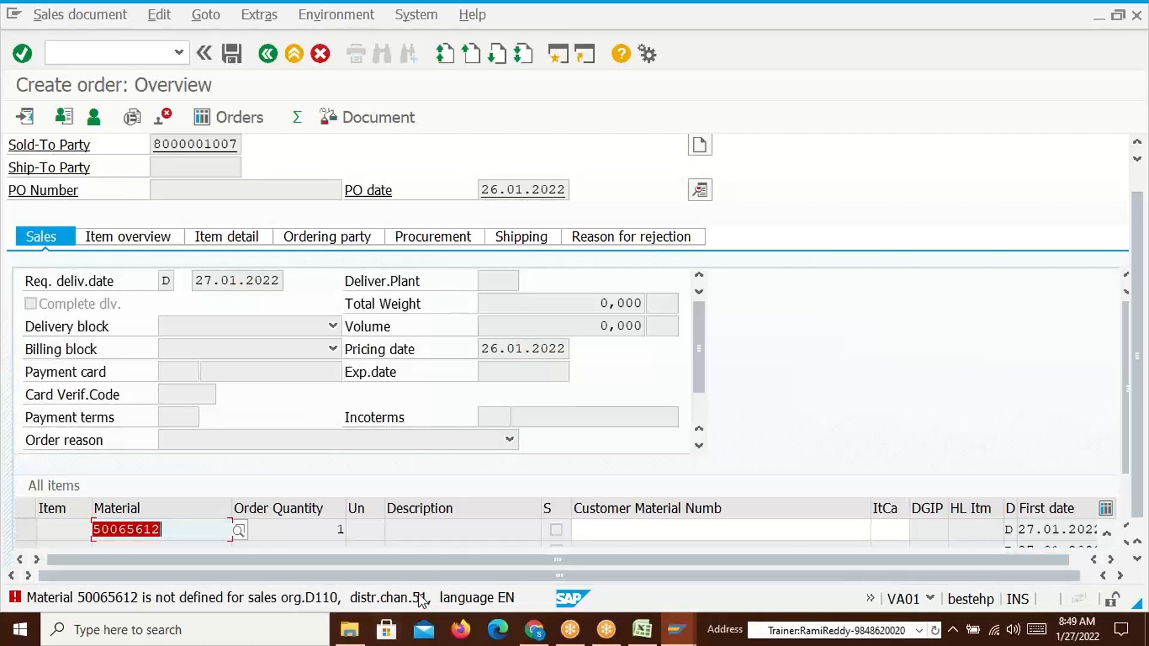
pyautogui.click(85, 48)
pyautogui.write('/')
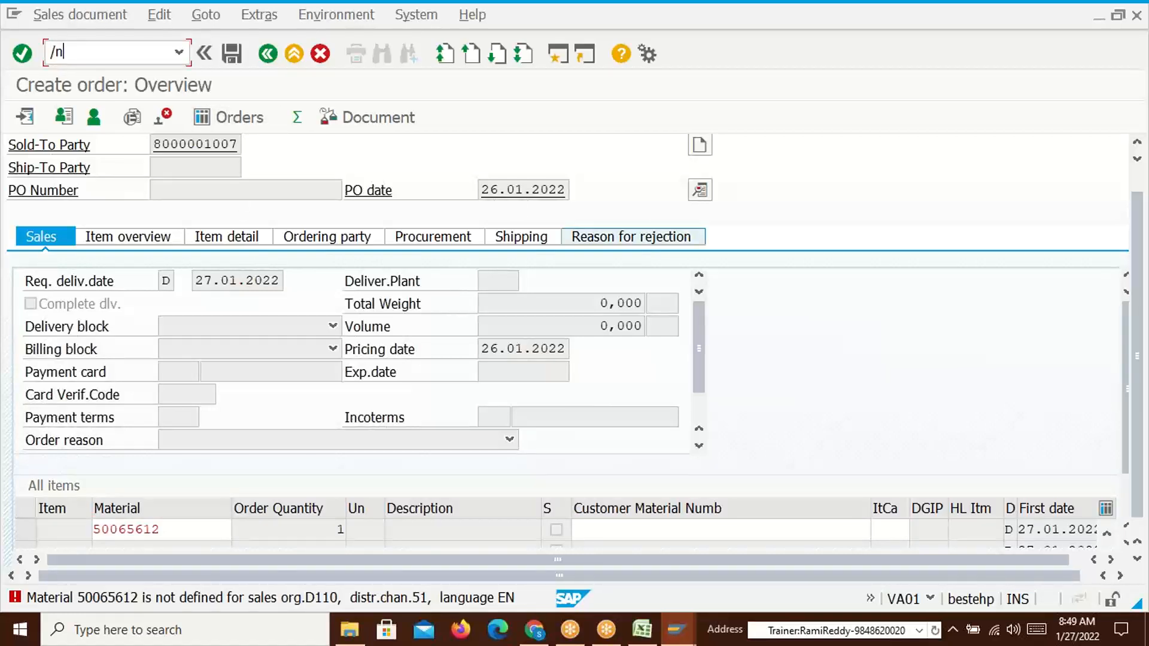
pyautogui.write('nmm01')
# In MM01, enter 50065612 as both the material and the copy-from material
pyautogui.press('Return')
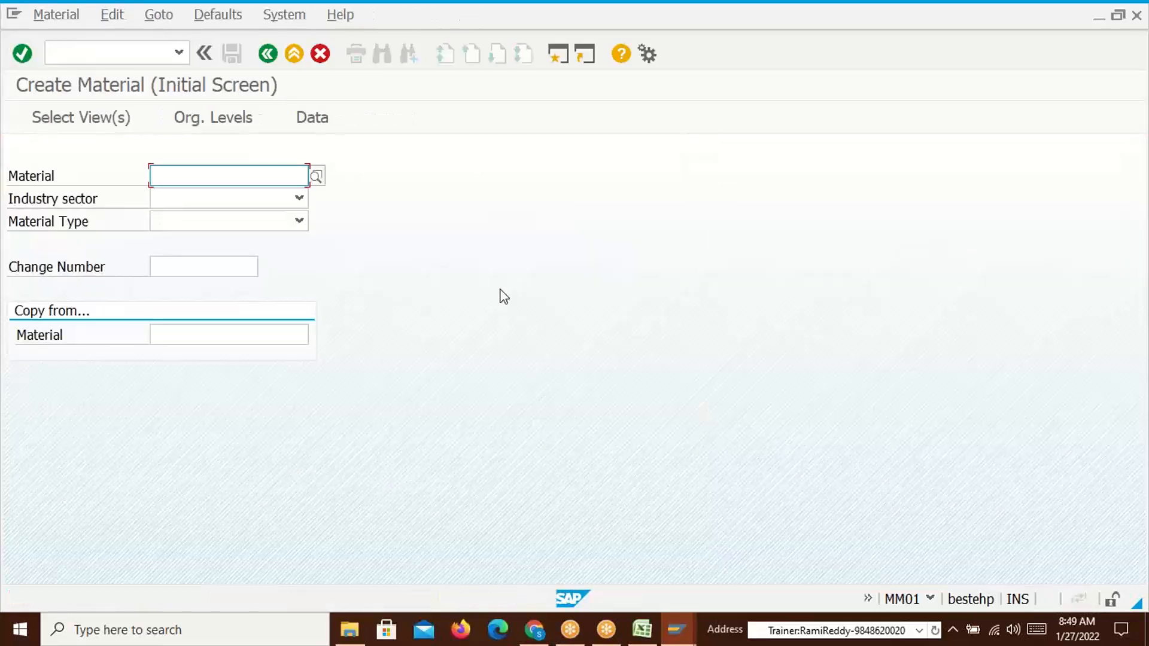
pyautogui.hotkey('alt', 'Tab')
pyautogui.hotkey('alt', 'Tab')
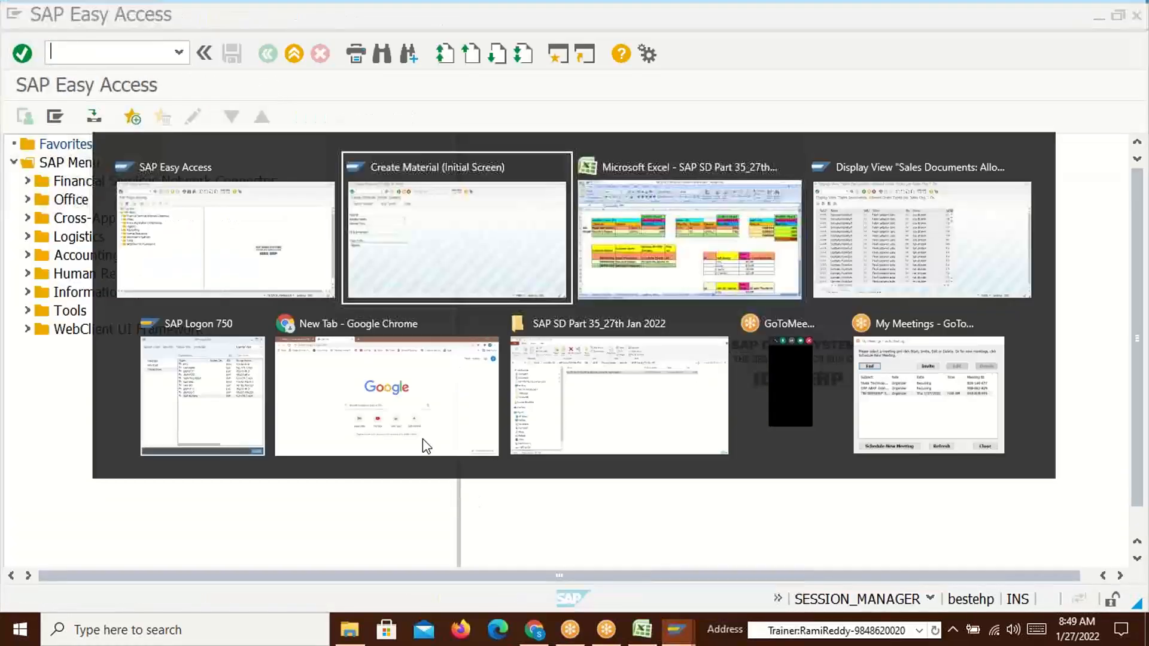
pyautogui.click(213, 335)
pyautogui.click(249, 369)
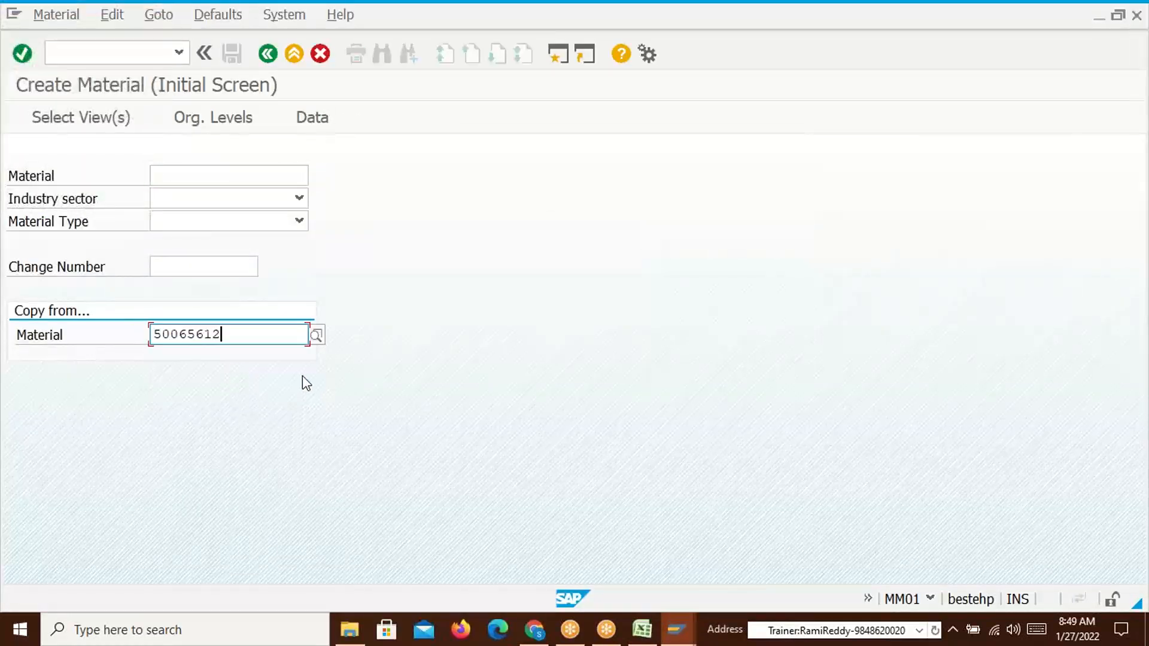
pyautogui.moveTo(239, 334); pyautogui.dragTo(133, 334)
pyautogui.hotkey('ctrl', 'c')
pyautogui.click(190, 175)
pyautogui.hotkey('ctrl', 'v')
# Choose industry sector Food and Related Products and material type FERT Finished product
pyautogui.click(299, 198)
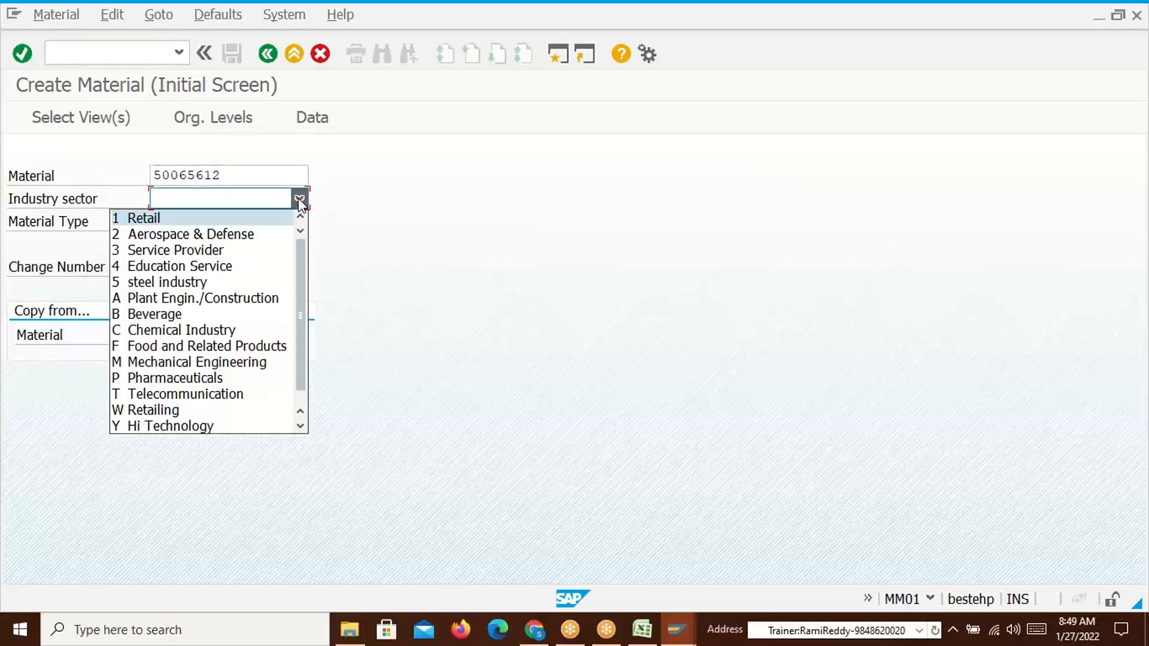
pyautogui.press('Return')
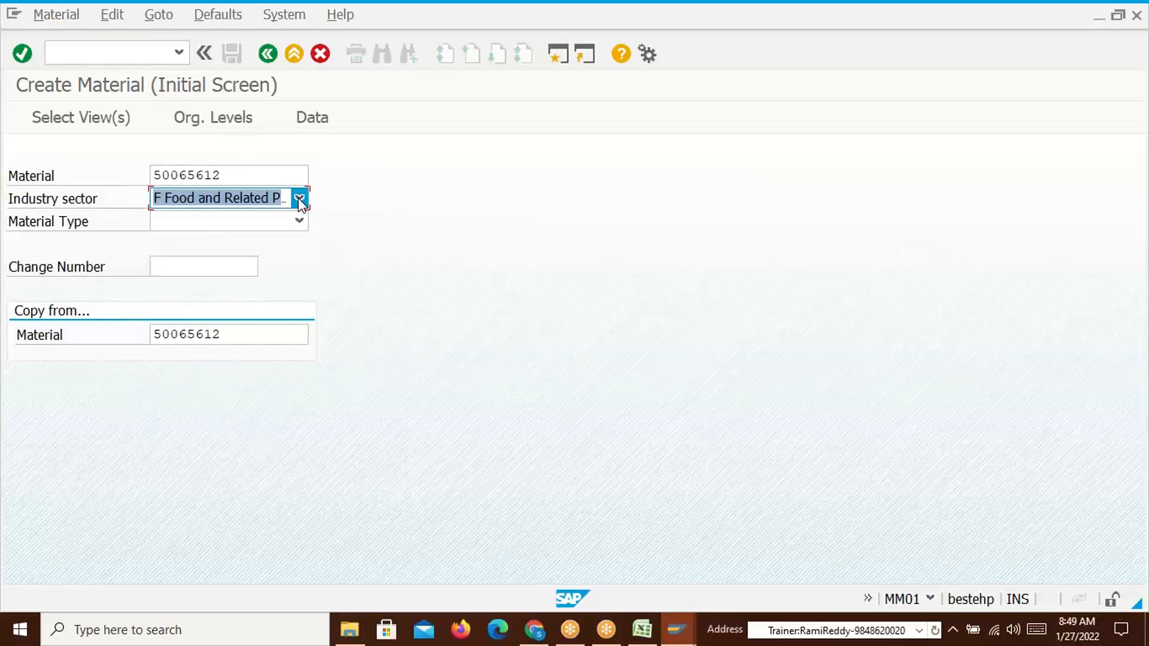
pyautogui.click(258, 227)
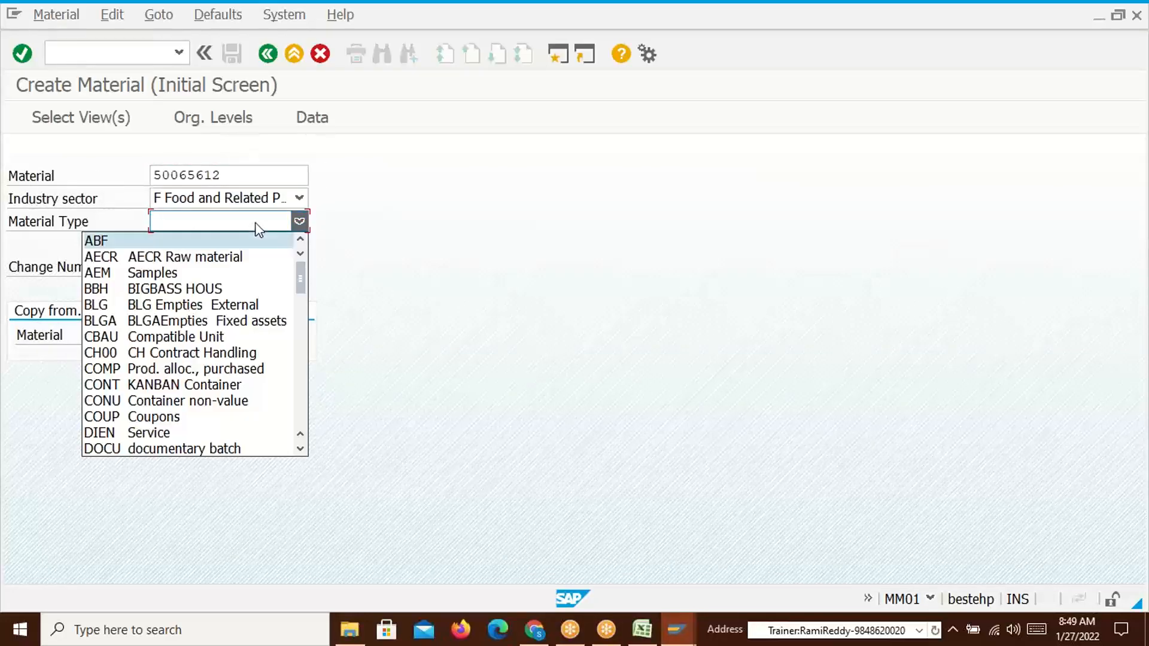
pyautogui.press('f')
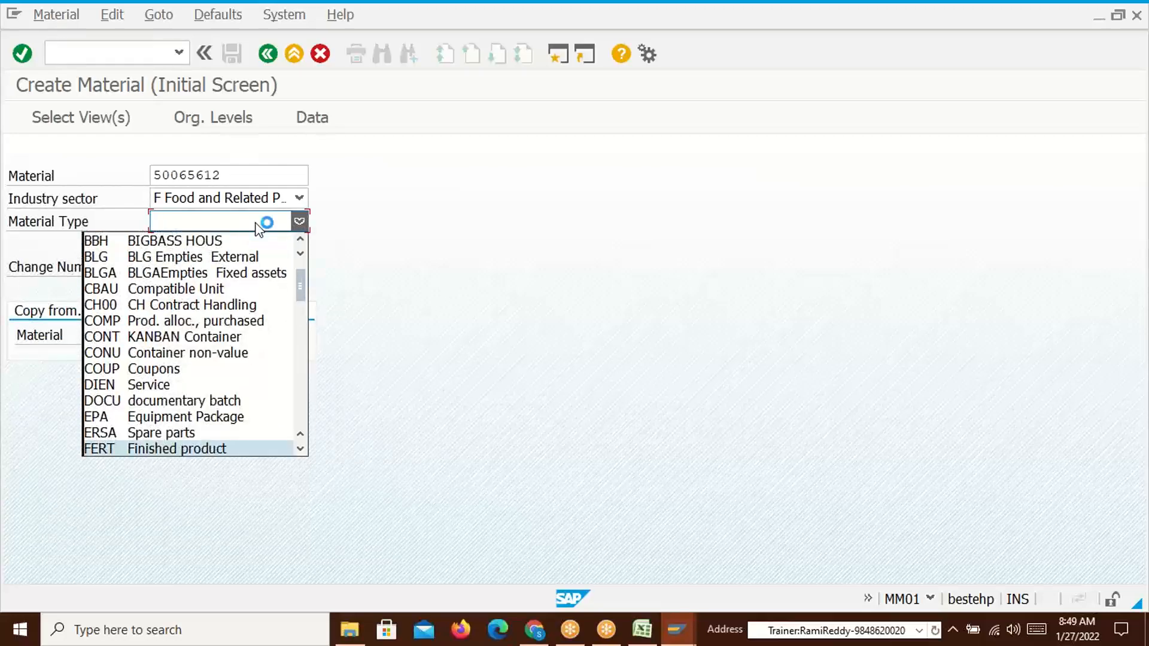
pyautogui.press('Return')
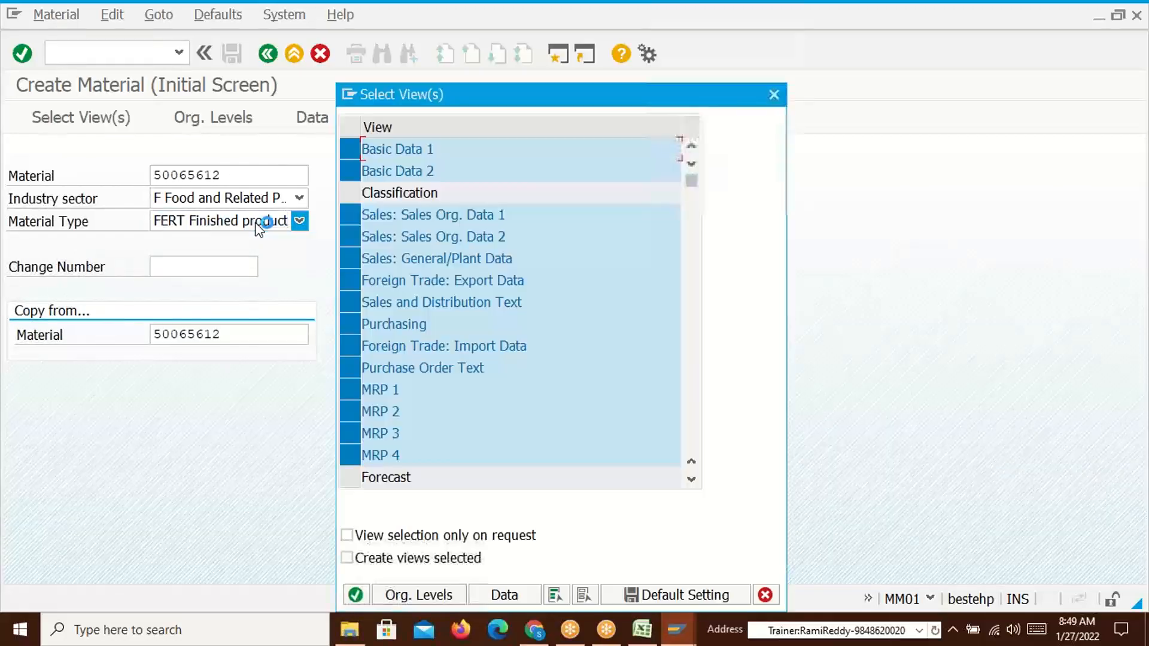
pyautogui.click(359, 595)
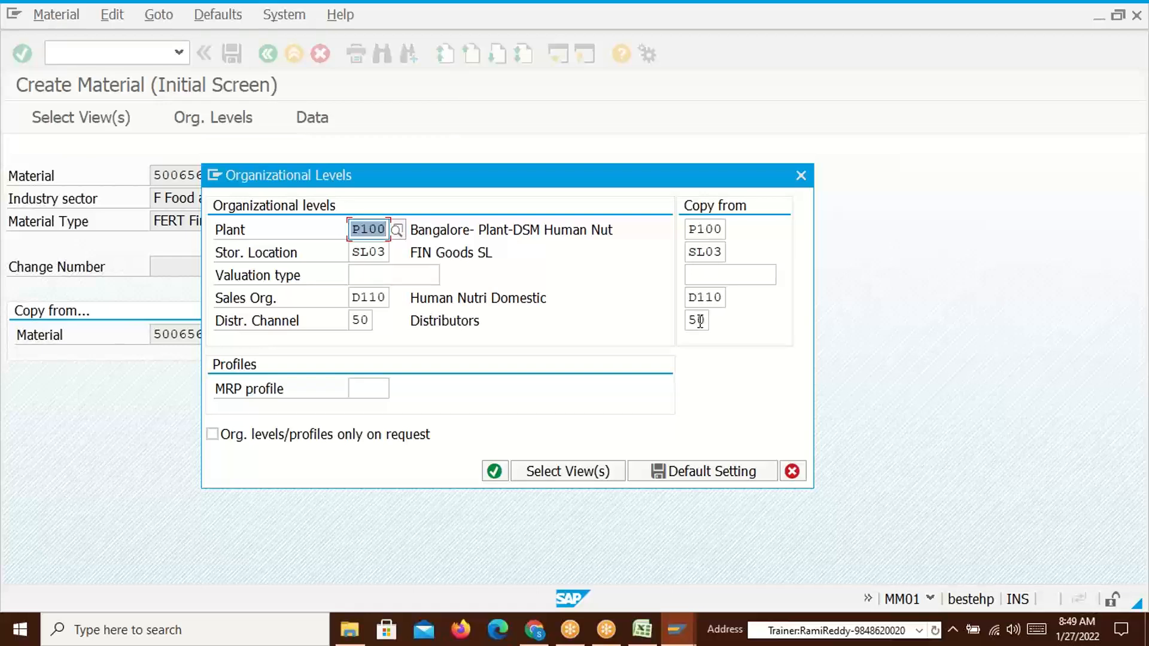
# Change the distribution channel from 50 to 51 Dealer and store the organizational levels as defaults
pyautogui.click(373, 320)
pyautogui.press('BackSpace')
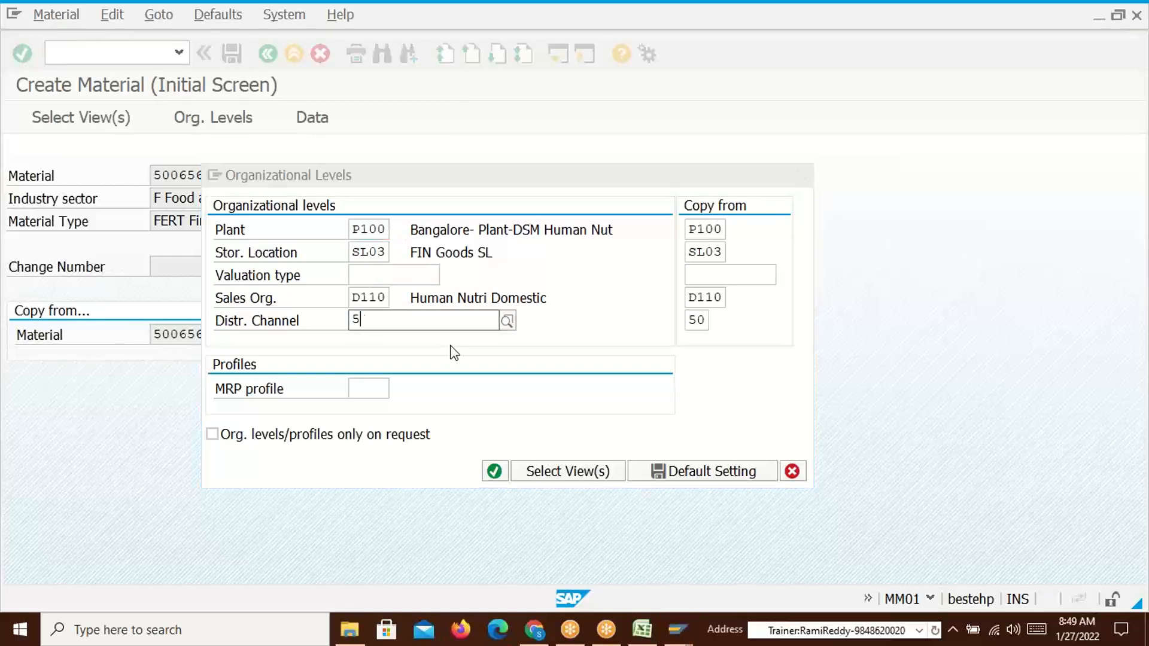
pyautogui.write('1')
pyautogui.click(422, 363)
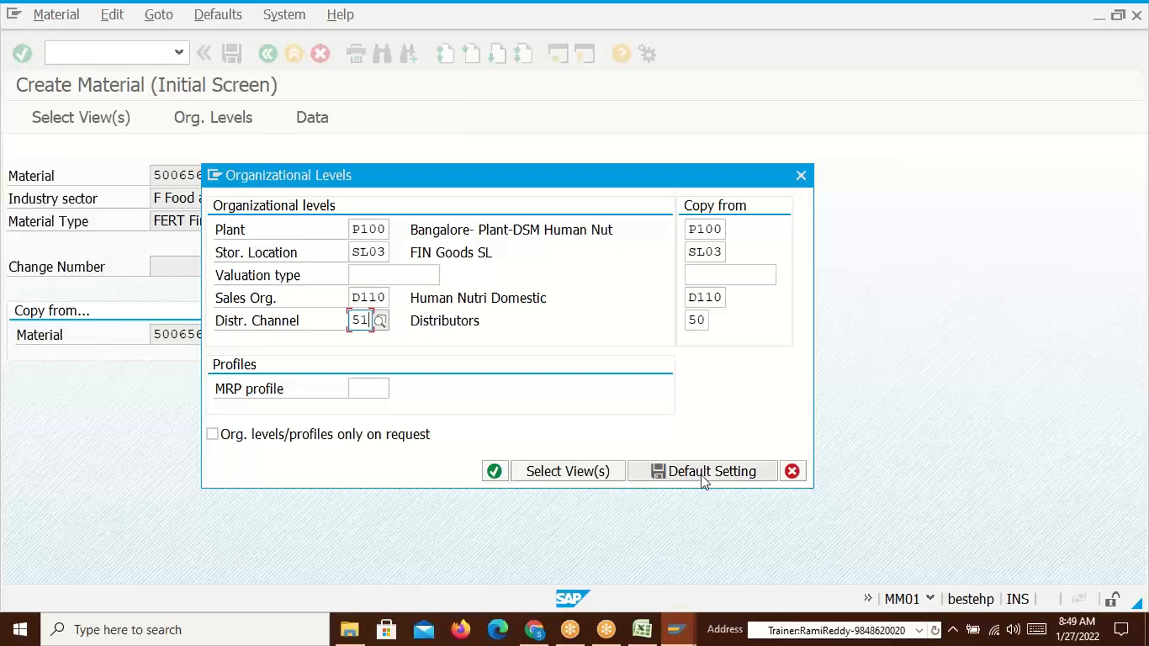
pyautogui.click(674, 471)
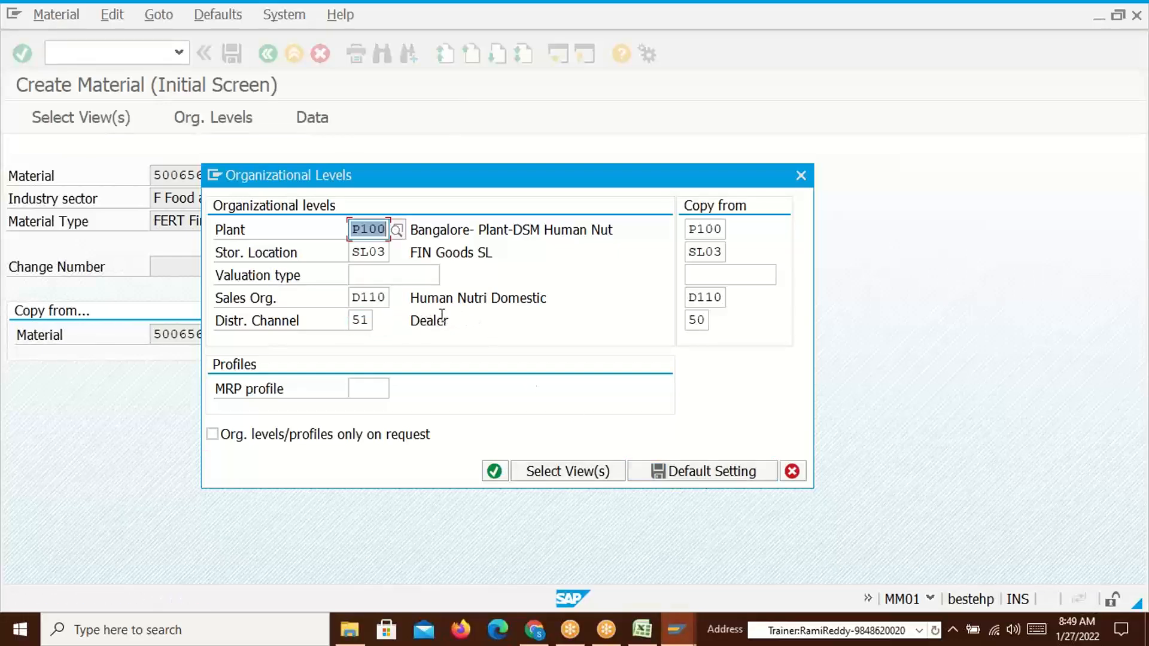
pyautogui.click(495, 471)
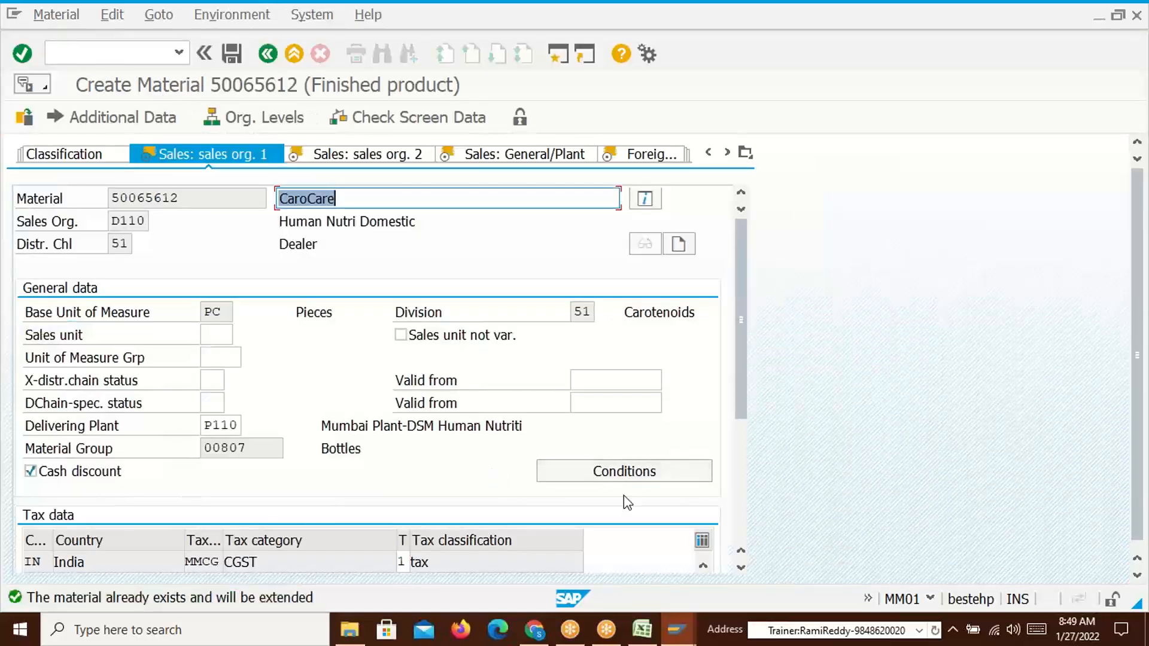
# Step through the sales data and sales text views and save the extended material
pyautogui.press('Return')
pyautogui.press('Return')
pyautogui.press('Return')
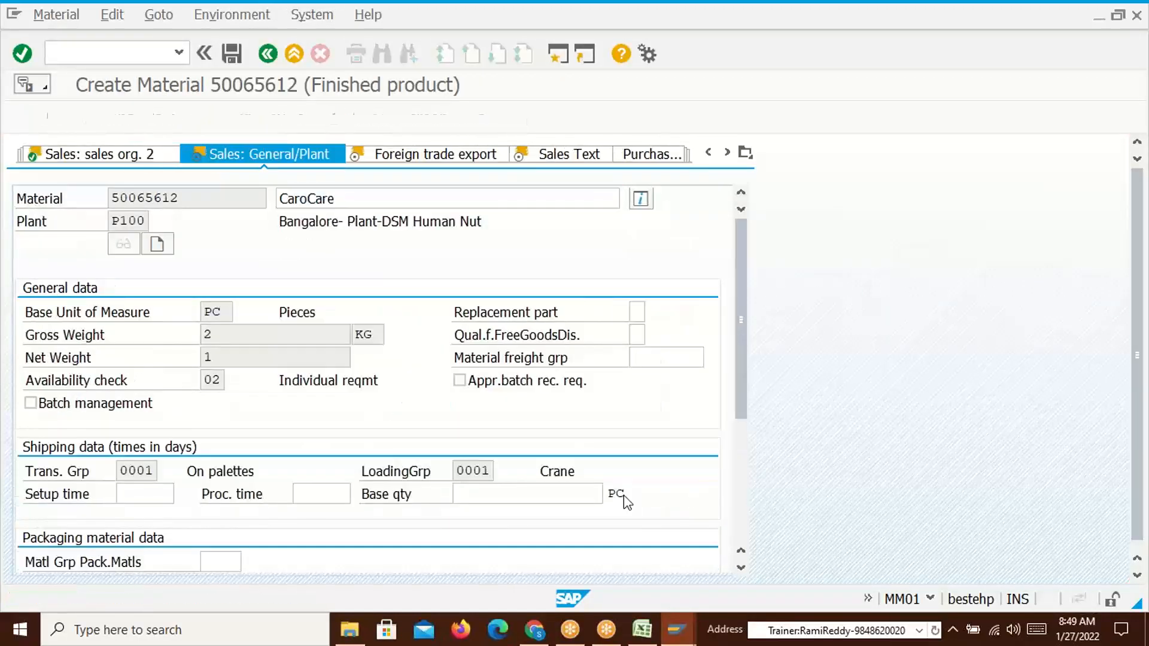
pyautogui.press('Return')
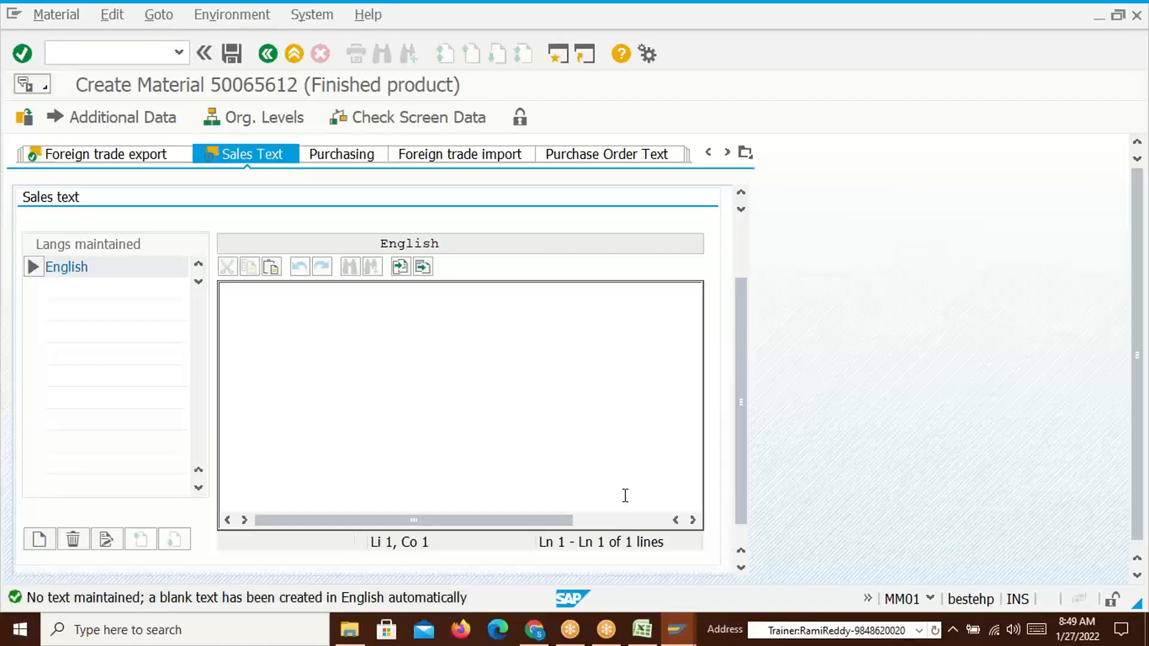
pyautogui.press('Return')
pyautogui.click(233, 55)
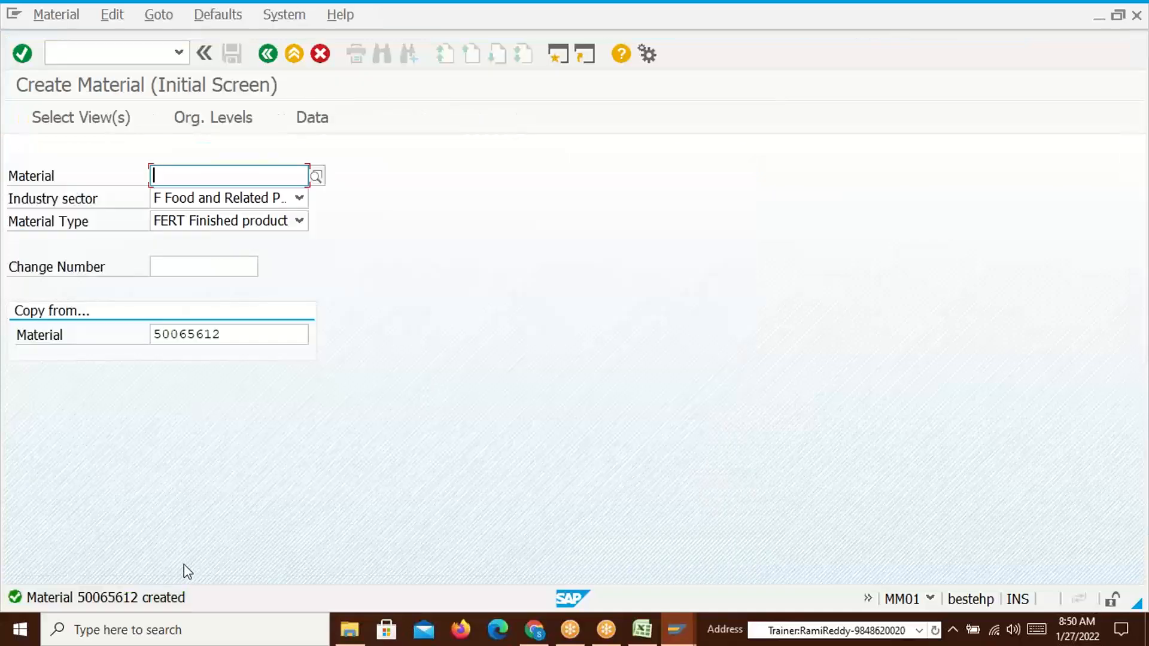
pyautogui.hotkey('alt', 'Tab')
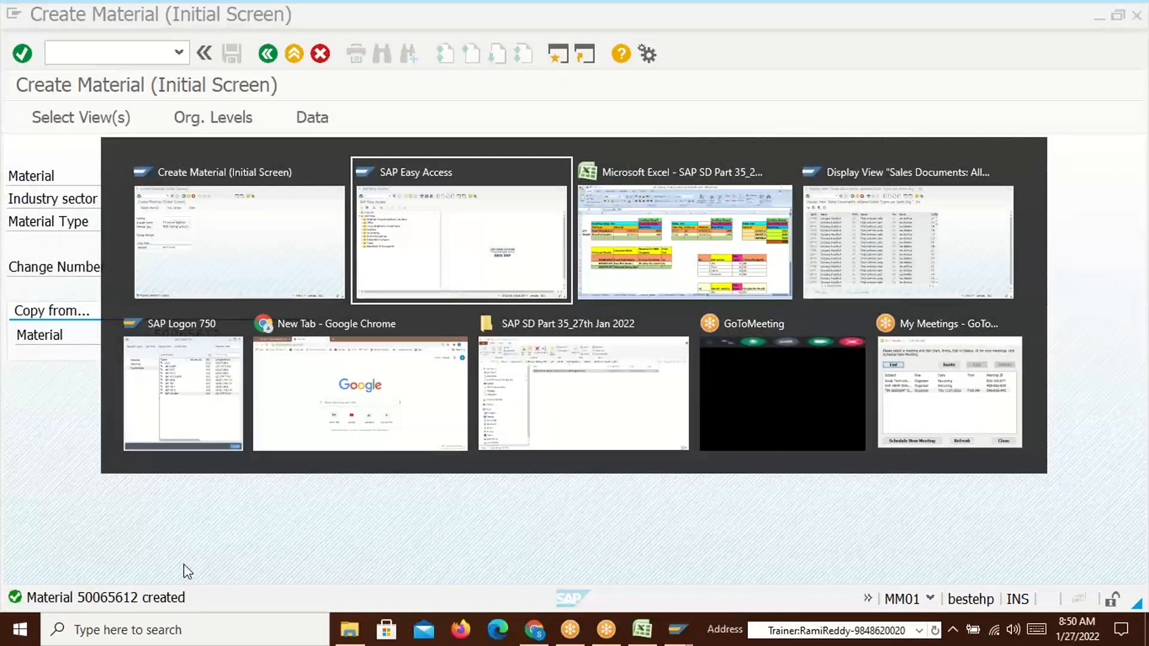
# Create a /nva01 order for the history sold-to party with 1 of material 50065612
pyautogui.write('/nva01')
pyautogui.press('Return')
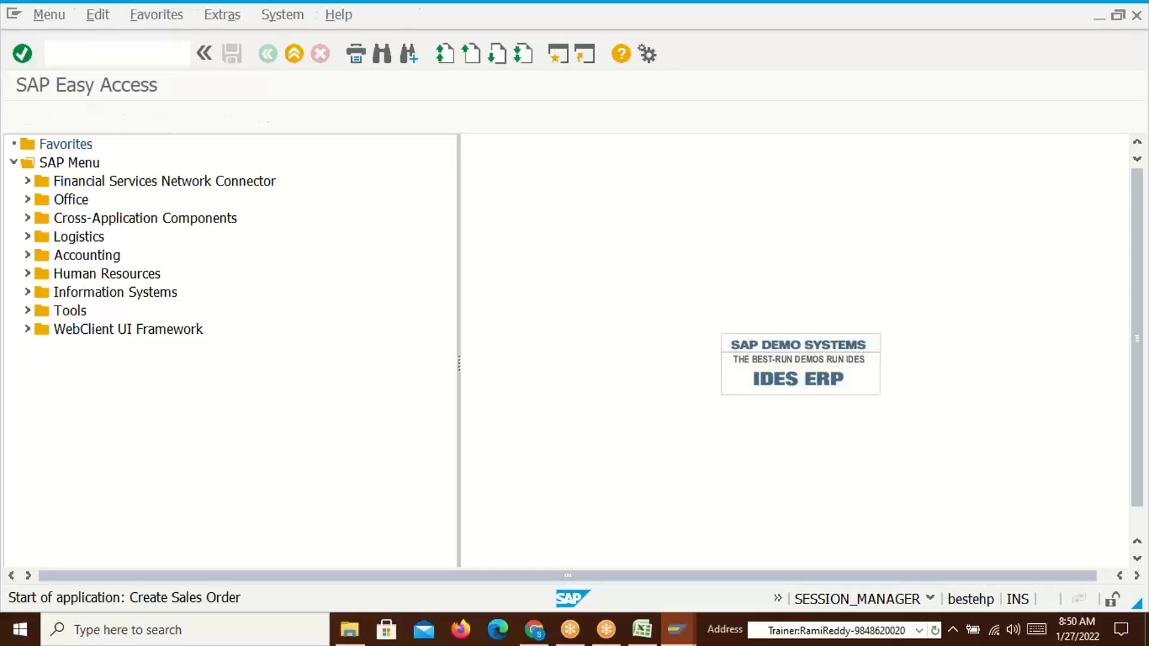
pyautogui.press('Return')
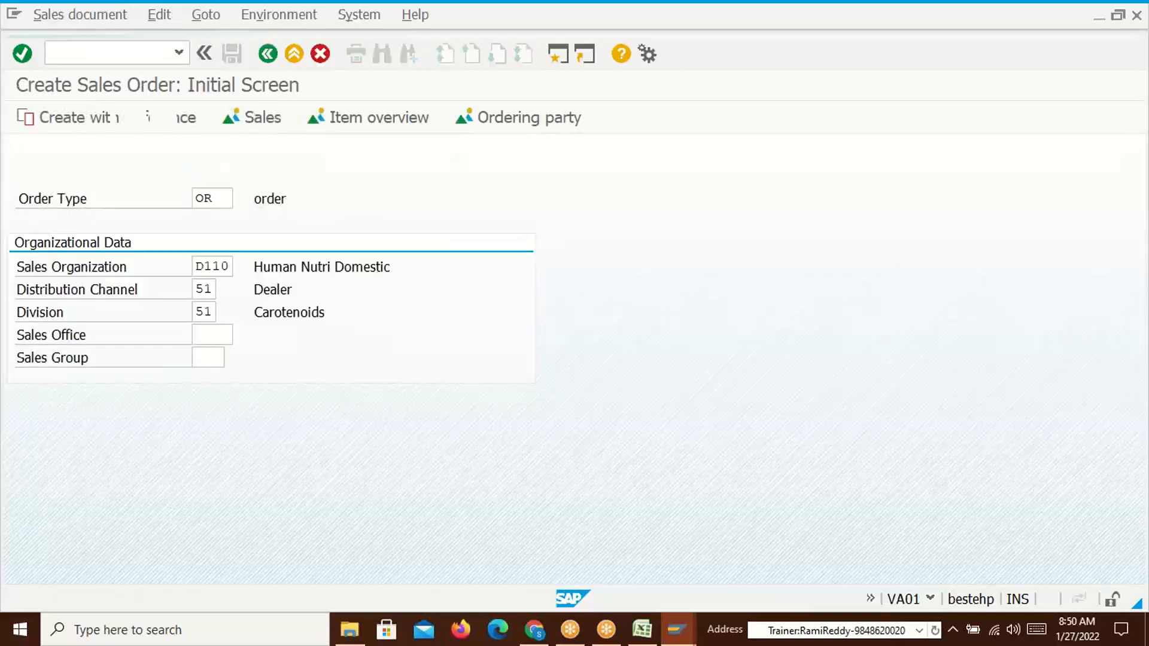
pyautogui.press('space')
pyautogui.click(219, 195)
pyautogui.press('Return')
pyautogui.press('space')
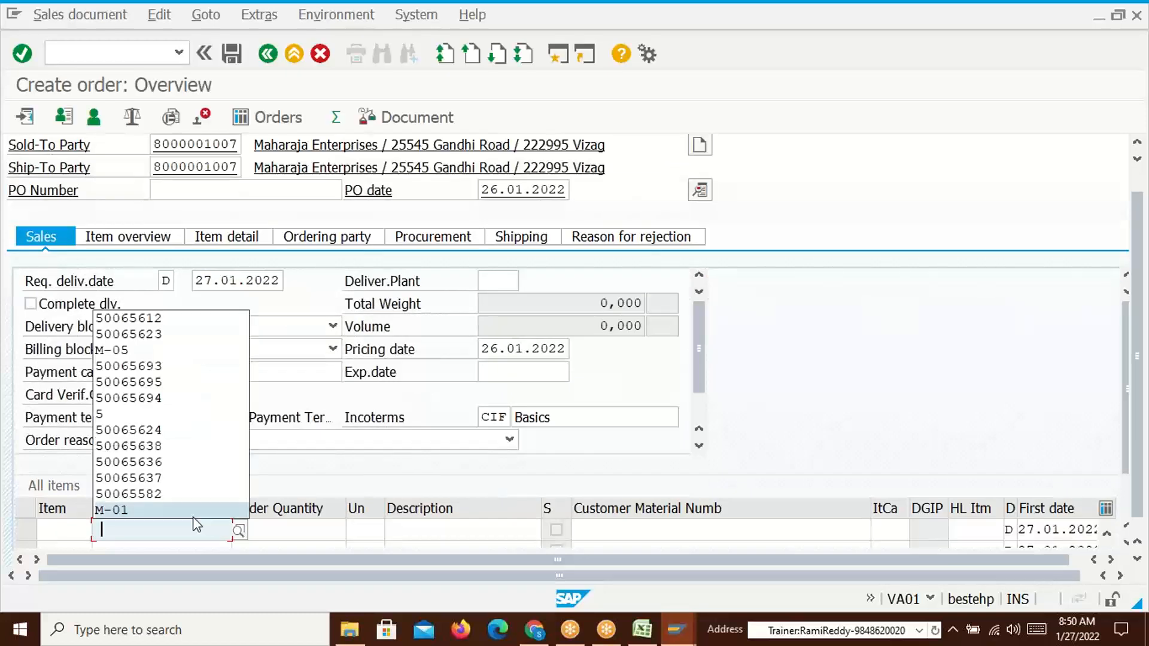
pyautogui.click(144, 318)
pyautogui.press('Tab')
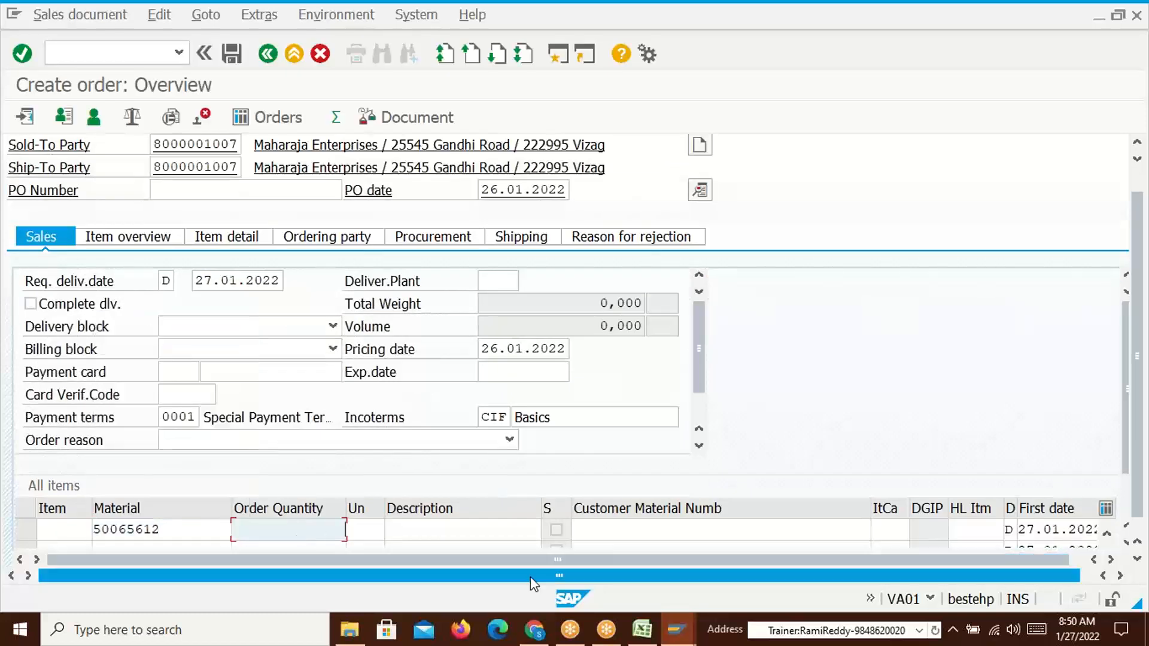
pyautogui.write('1')
pyautogui.press('Return')
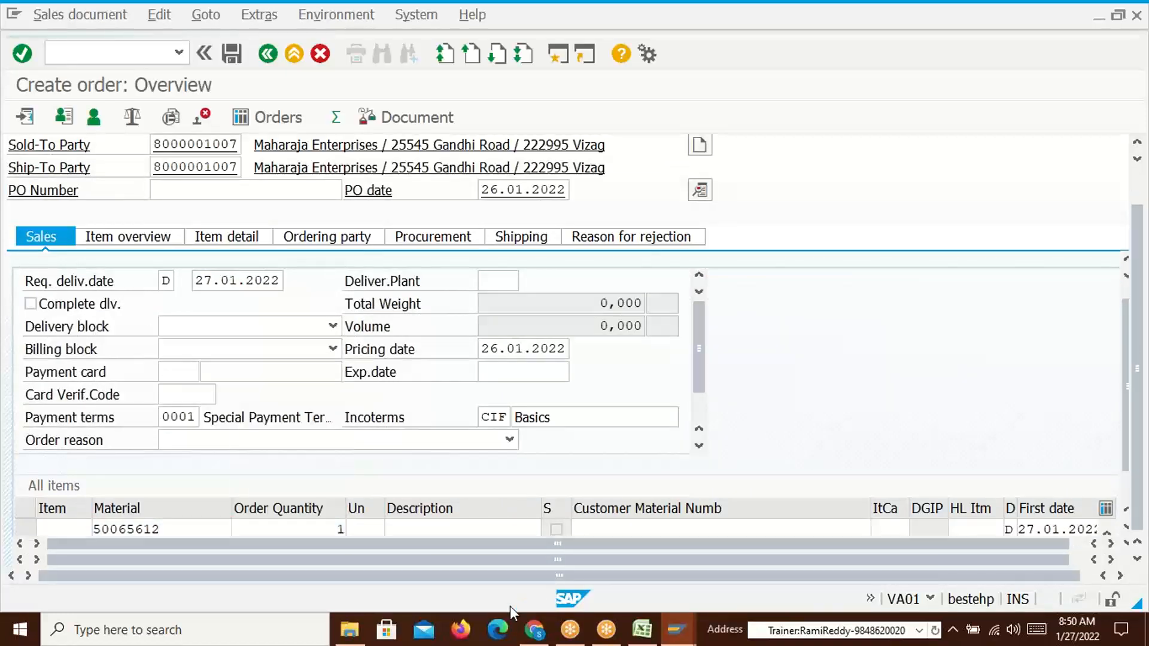
# Check item 10's TR00 condition against the empty rows of Excel tables 532 and 531
pyautogui.doubleClick(182, 490)
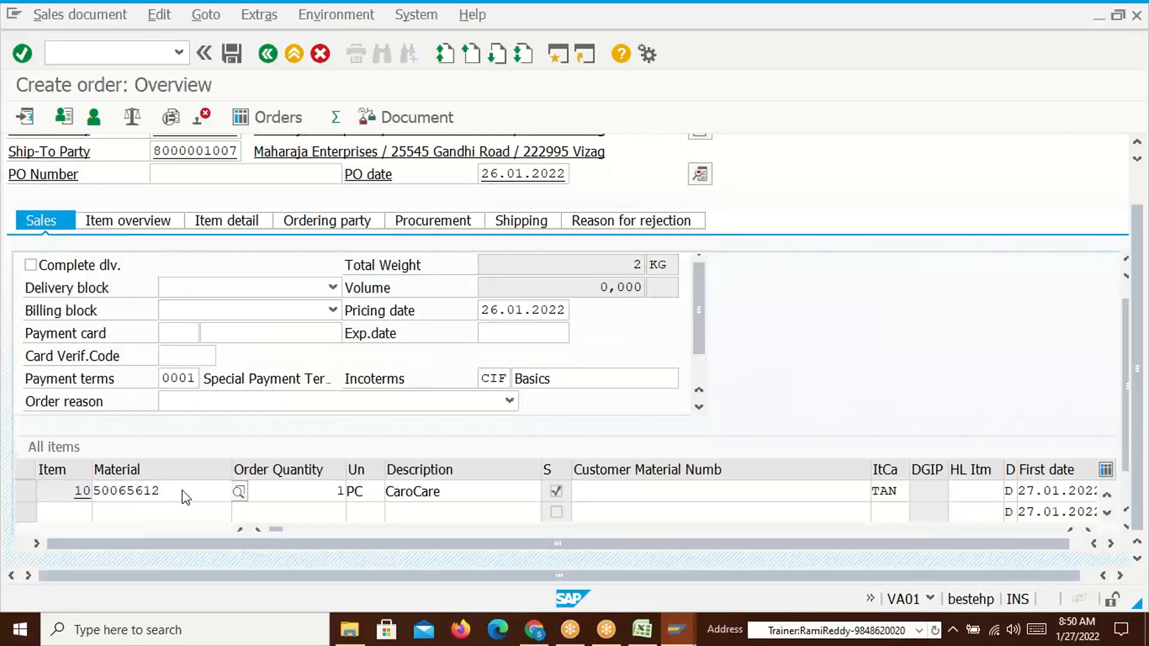
pyautogui.click(410, 225)
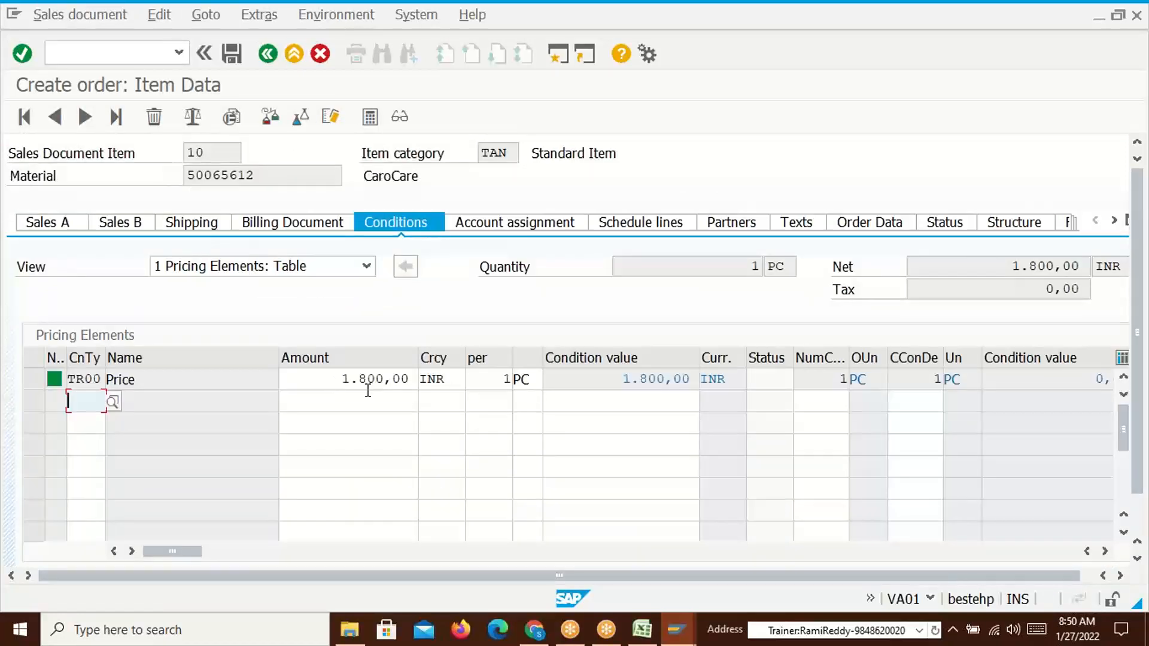
pyautogui.hotkey('alt', 'Tab')
pyautogui.hotkey('alt', 'Tab')
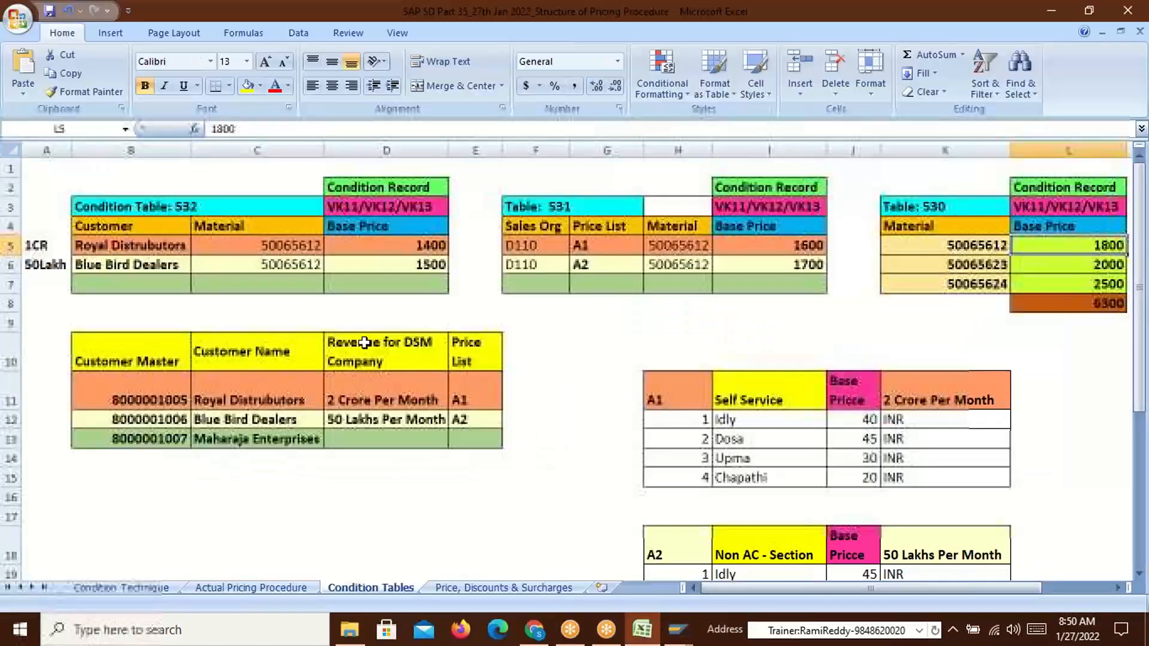
pyautogui.click(243, 288)
pyautogui.click(157, 439)
pyautogui.click(279, 280)
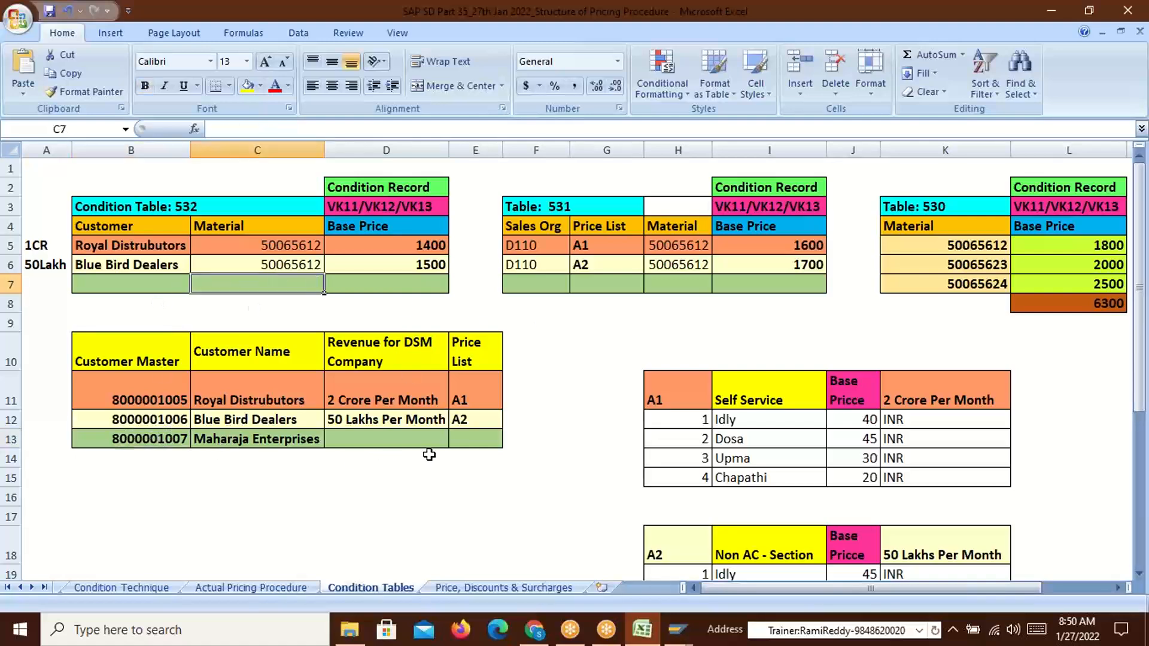
pyautogui.click(471, 443)
pyautogui.click(608, 282)
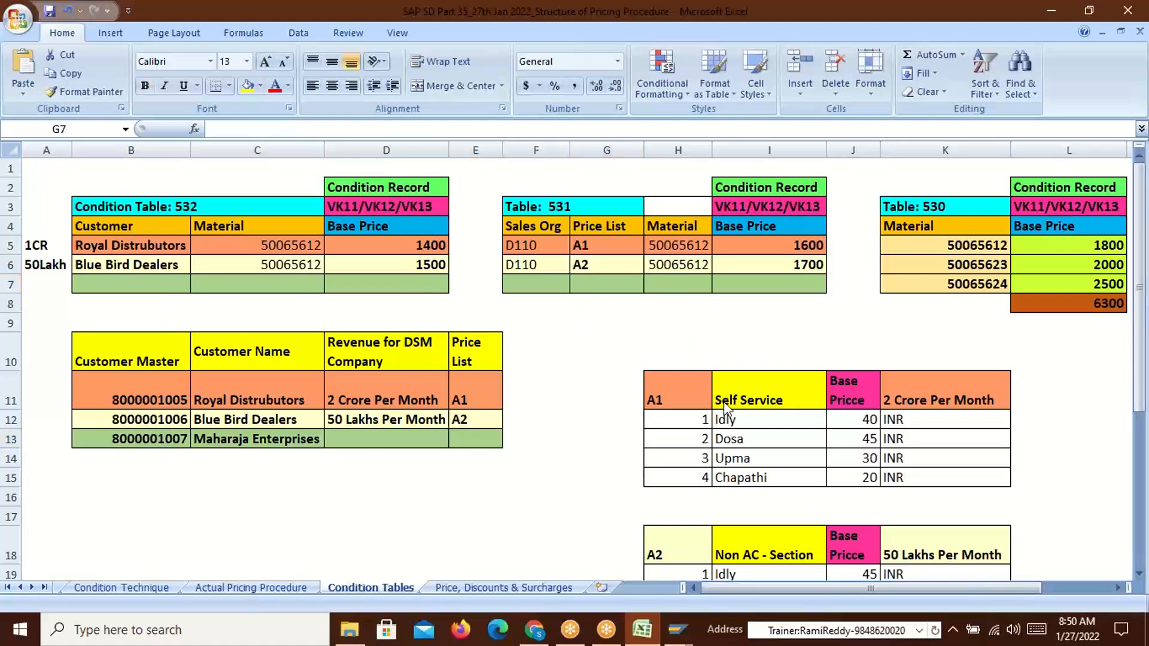
pyautogui.hotkey('alt', 'Tab')
pyautogui.hotkey('alt', 'Tab')
# Save the incomplete order, creating sales order 20662 priced at 1.800,00 INR
pyautogui.click(232, 57)
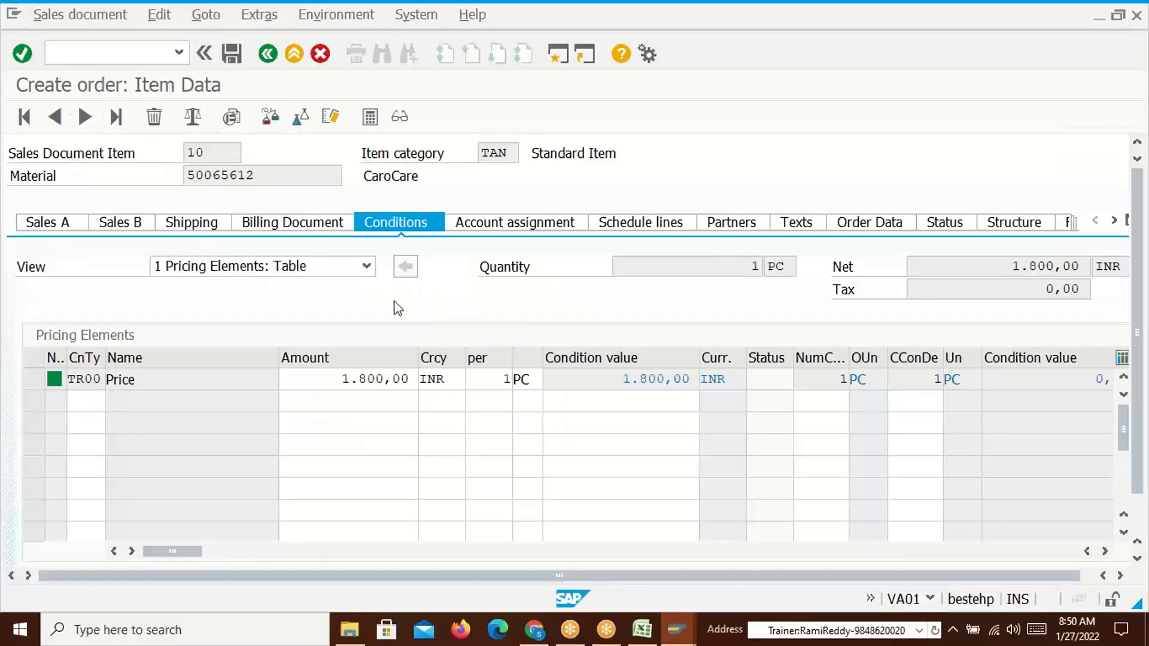
pyautogui.click(343, 392)
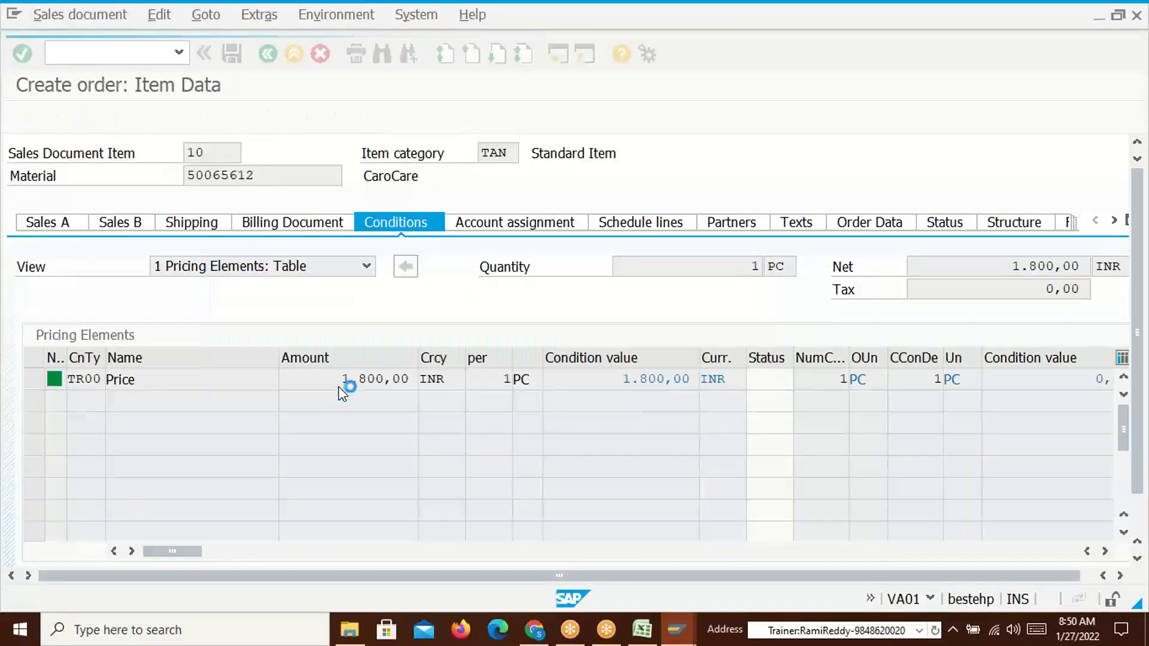
pyautogui.hotkey('alt', 'Tab')
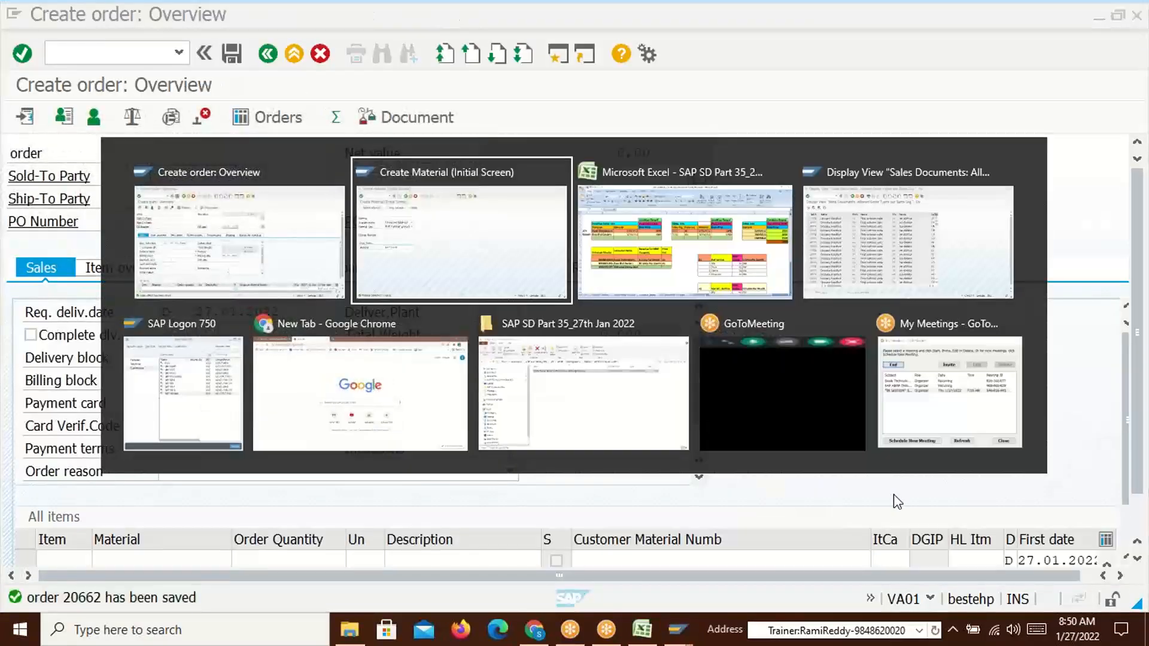
pyautogui.hotkey('alt', 'Tab')
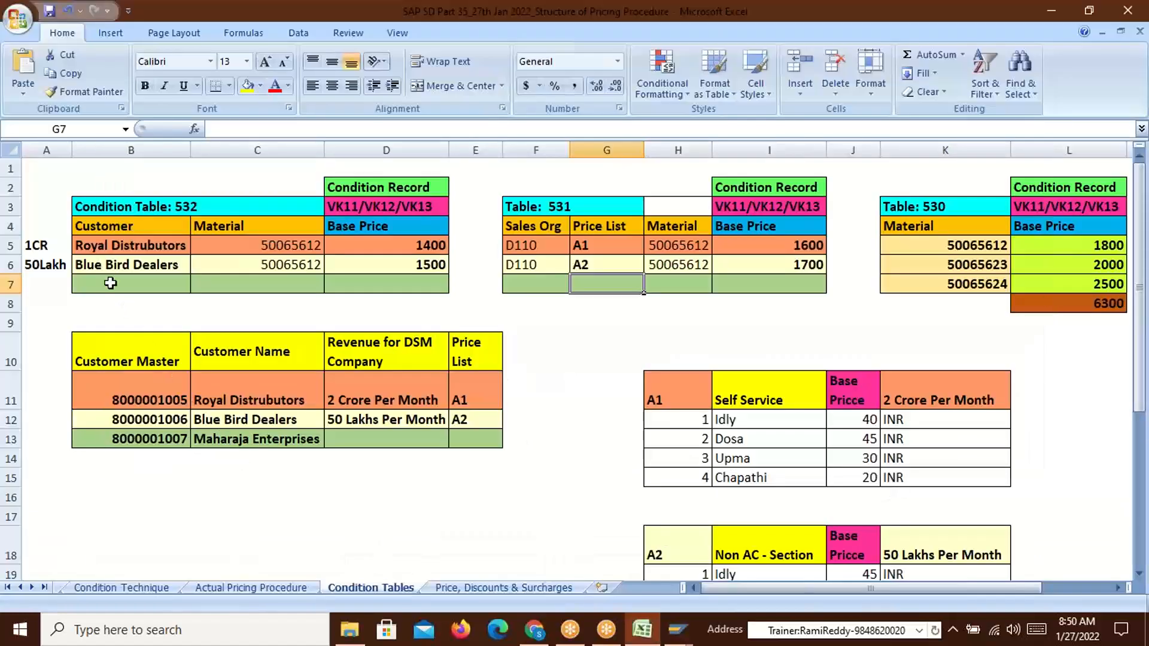
pyautogui.click(148, 423)
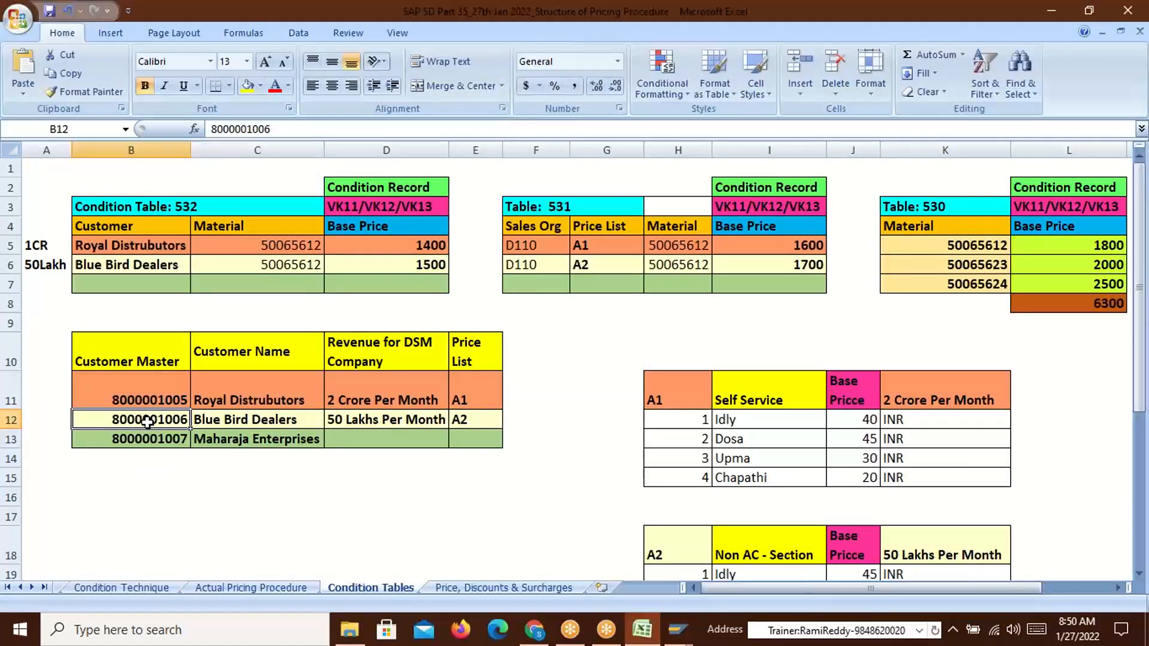
pyautogui.click(422, 266)
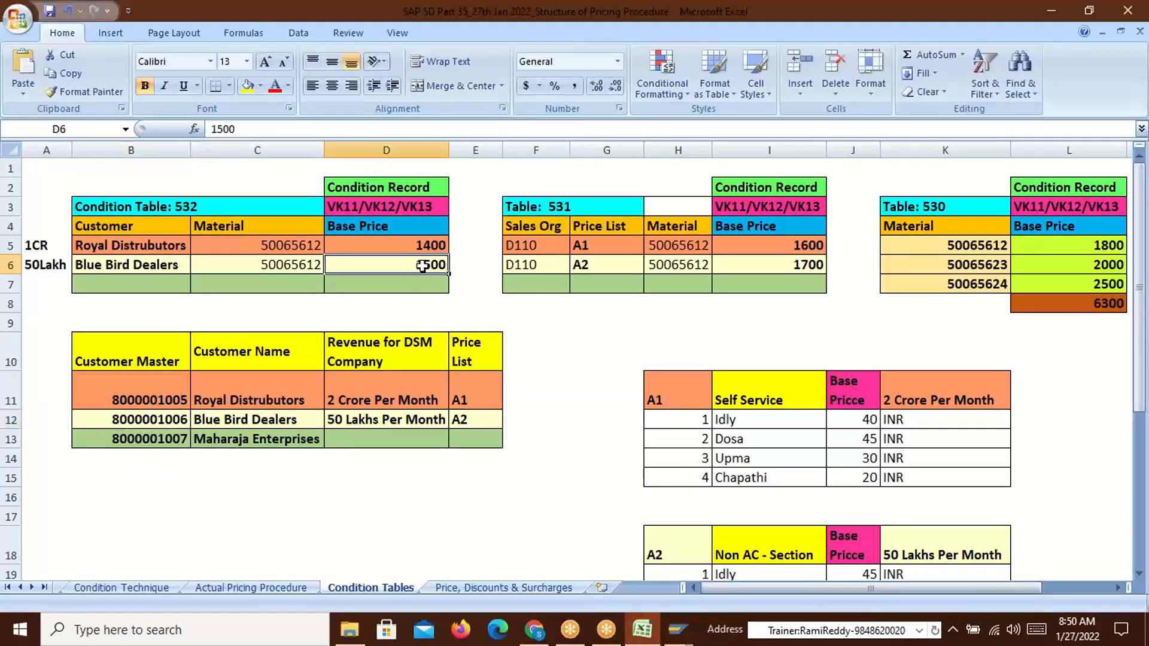
pyautogui.click(819, 266)
pyautogui.click(1122, 268)
pyautogui.click(1114, 245)
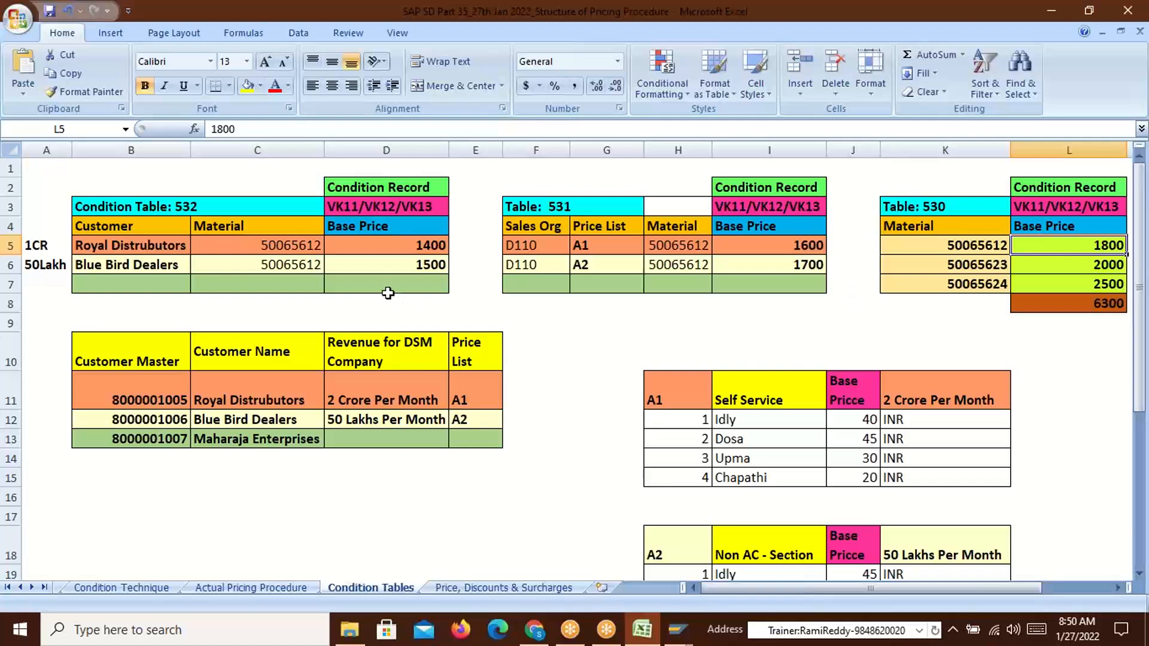
pyautogui.click(407, 267)
pyautogui.click(271, 270)
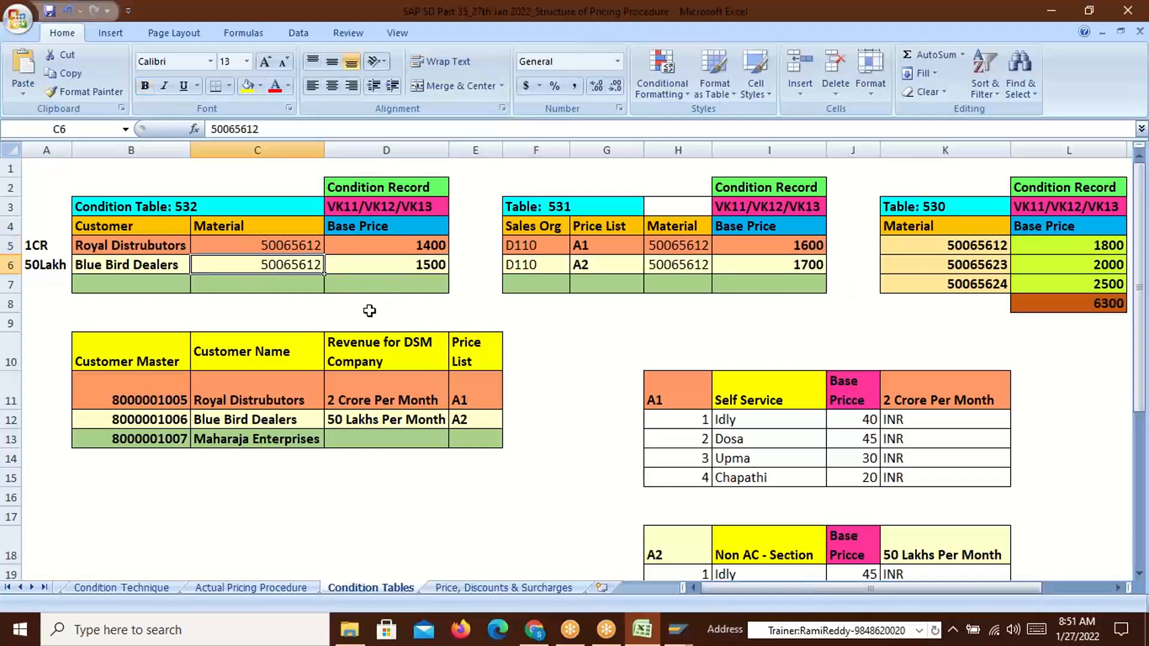
pyautogui.hotkey('alt', 'Tab')
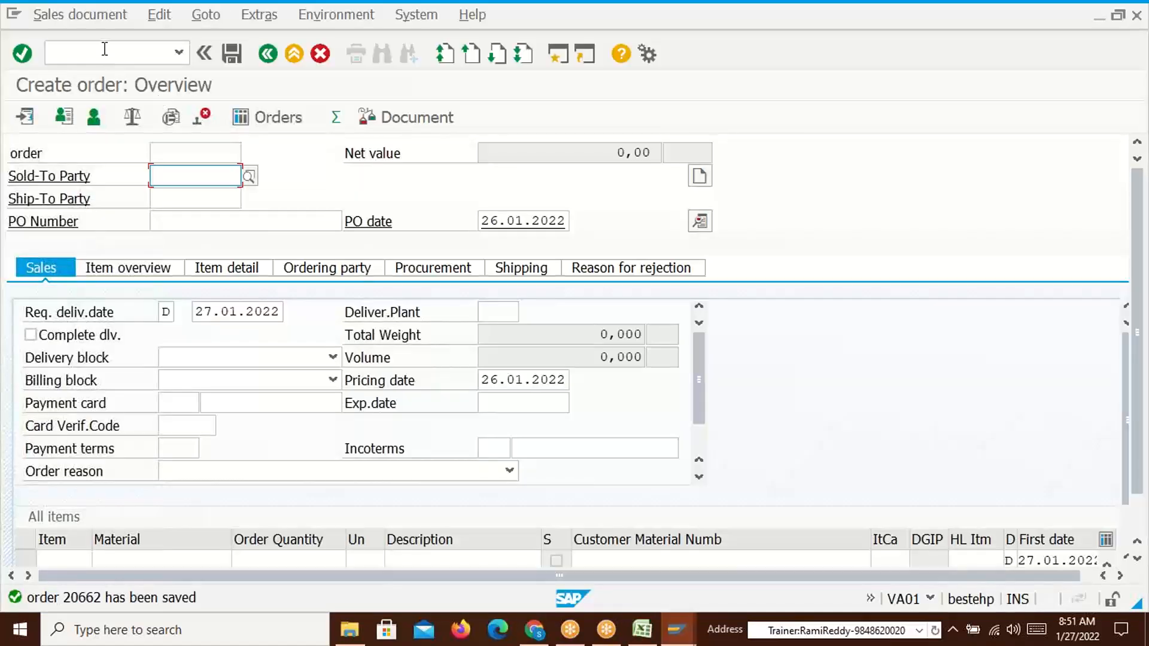
pyautogui.hotkey('alt', 'Tab')
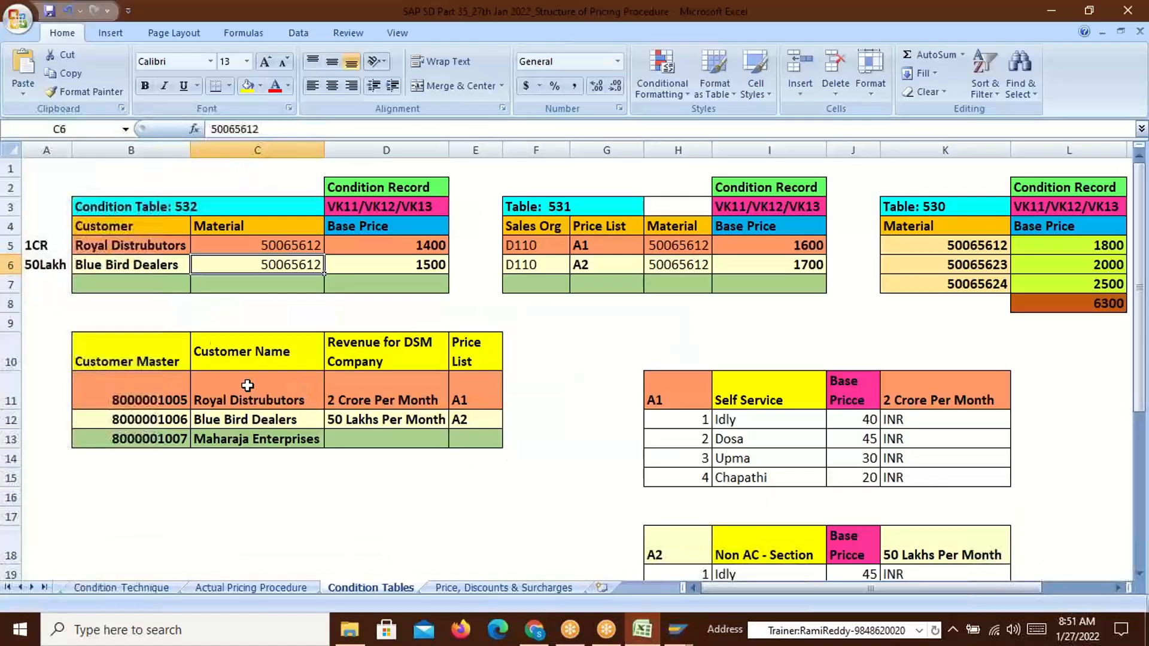
pyautogui.hotkey('alt', 'Tab')
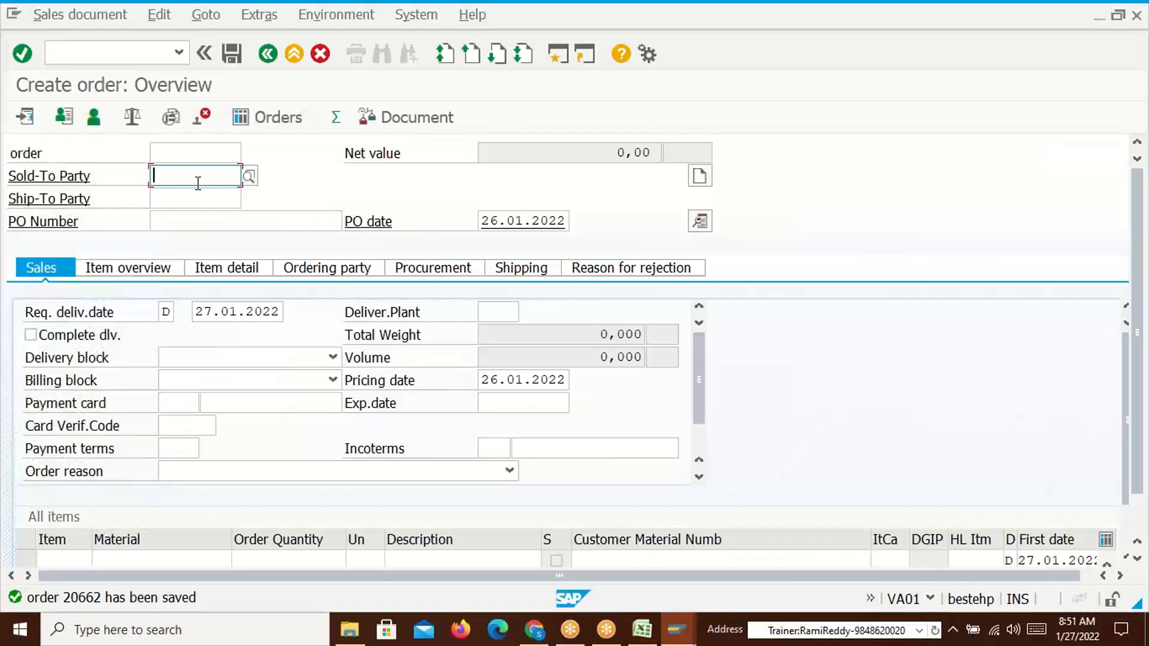
# Enter the adjusted sold-to customer number, material 50065612 and quantity 10 to create item 10
pyautogui.click(198, 182)
pyautogui.click(210, 210)
pyautogui.press('BackSpace')
pyautogui.write('6')
pyautogui.press('Return')
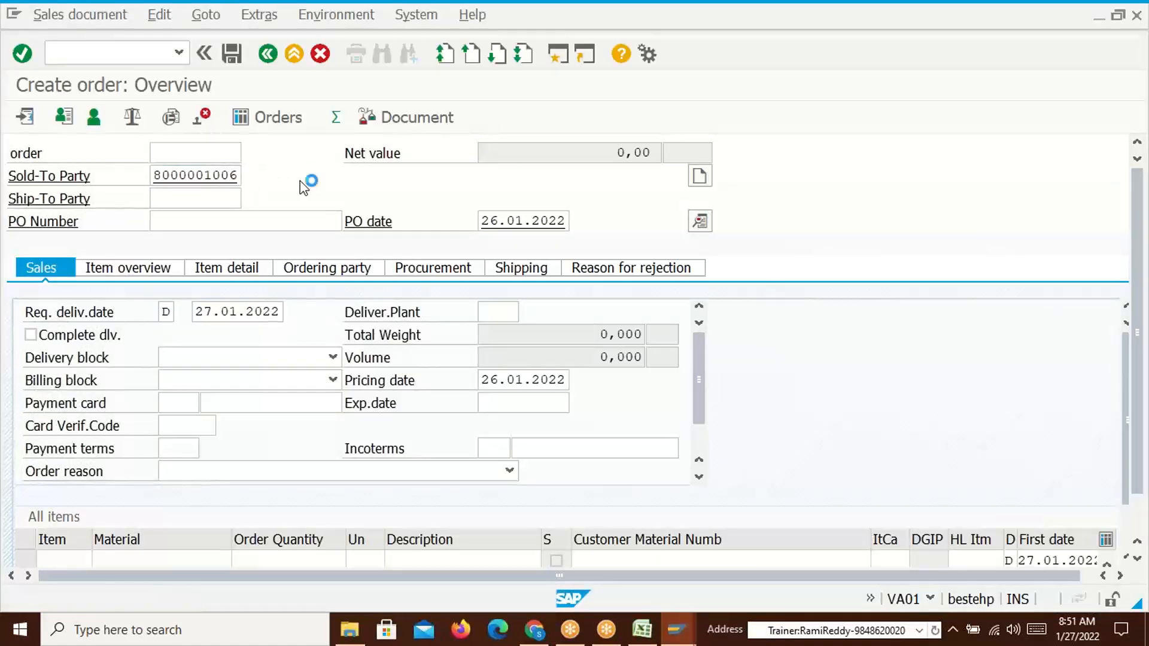
pyautogui.click(182, 530)
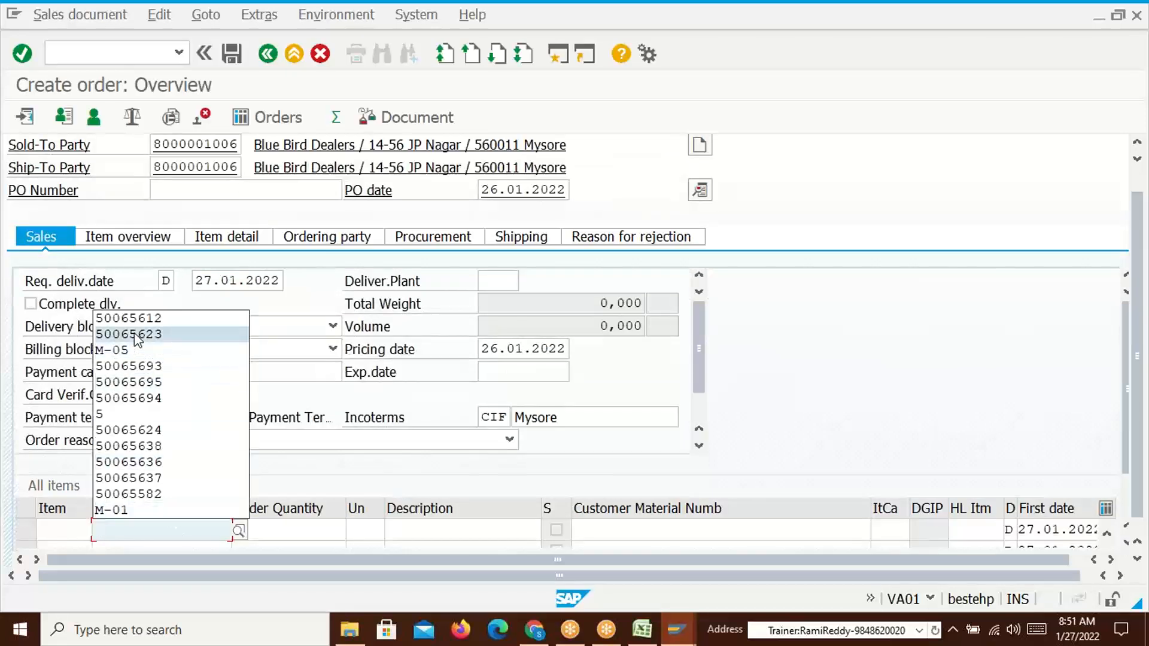
pyautogui.click(138, 319)
pyautogui.click(310, 532)
pyautogui.write('10')
pyautogui.press('Return')
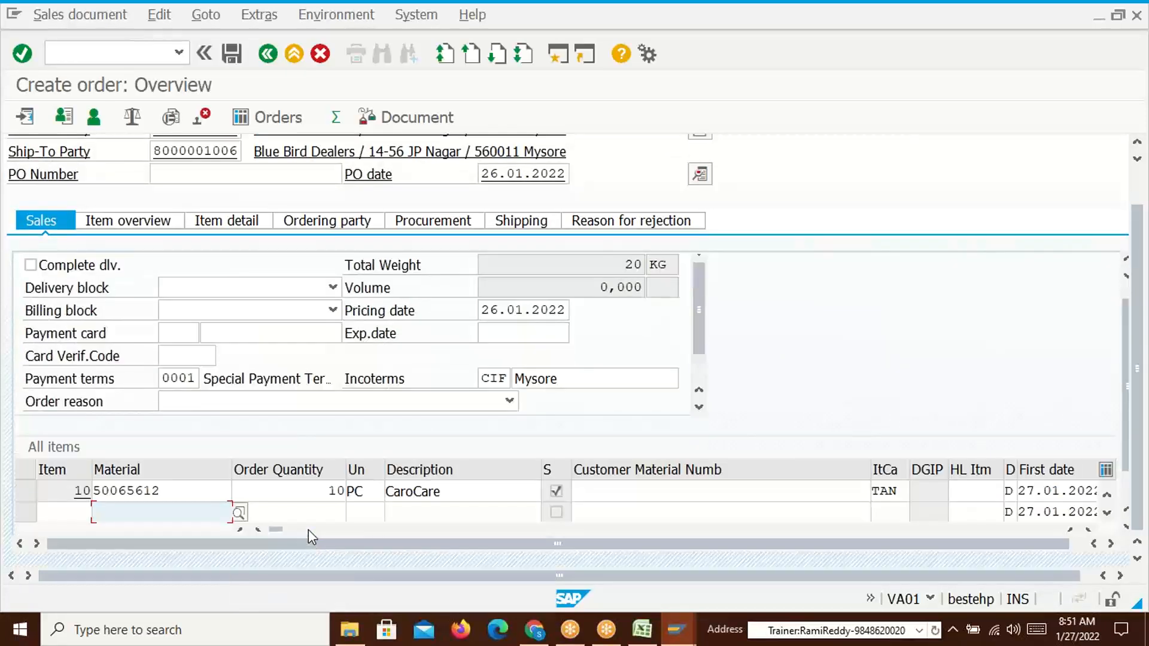
# Verify TR00 at 1.500,00 INR giving 15.000,00 INR for 10 PC, then save the incomplete order
pyautogui.doubleClick(207, 492)
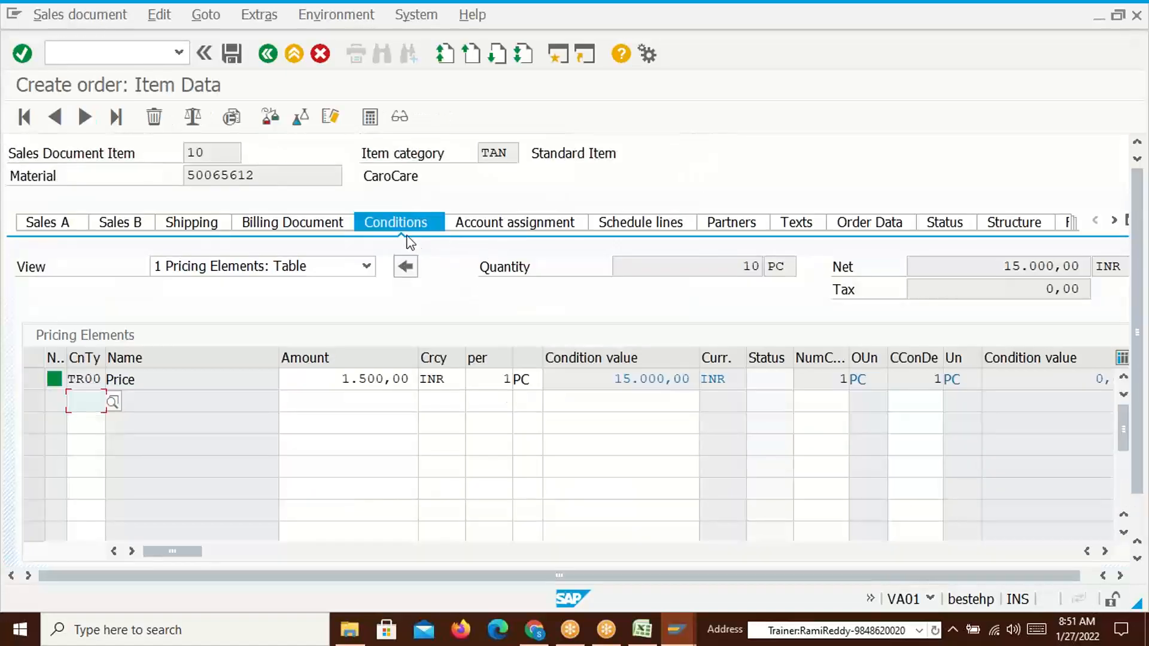
pyautogui.moveTo(341, 380); pyautogui.dragTo(393, 384)
pyautogui.click(397, 385)
pyautogui.click(755, 264)
pyautogui.moveTo(613, 380); pyautogui.dragTo(670, 382)
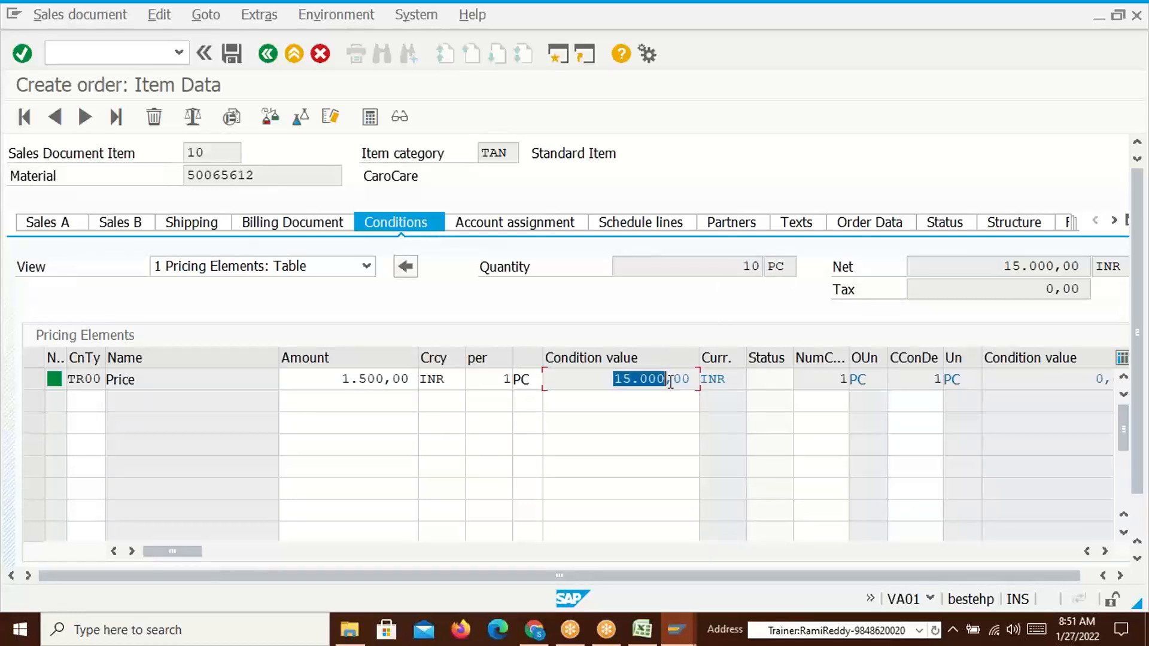
pyautogui.click(669, 381)
pyautogui.click(241, 54)
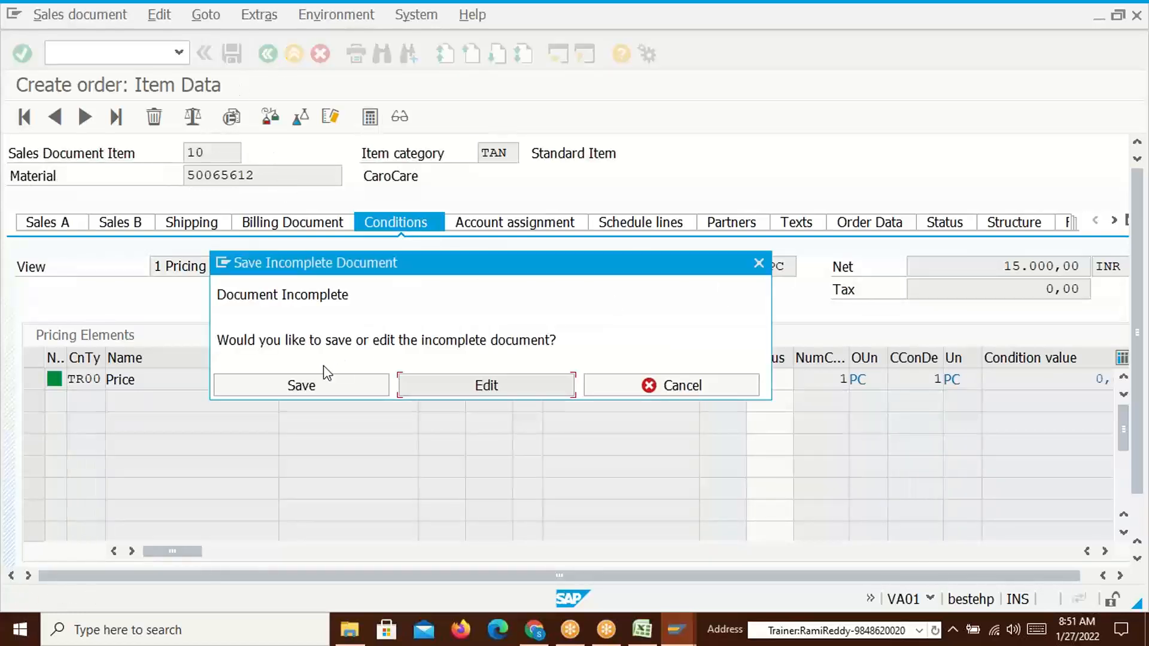
pyautogui.click(312, 384)
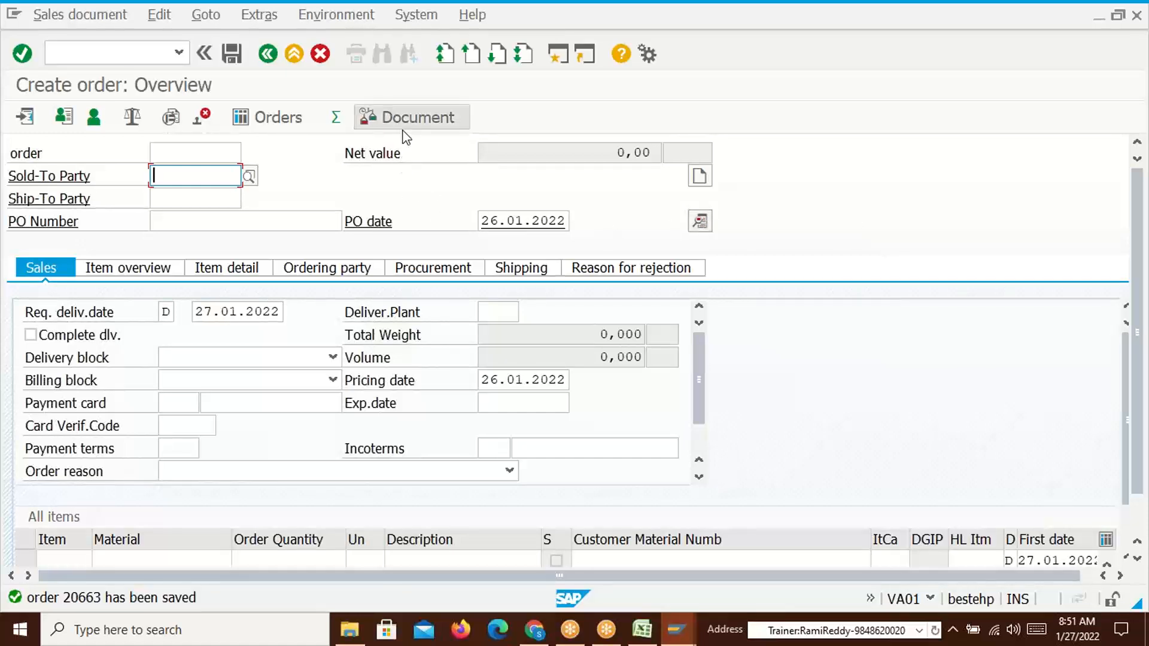
# Compare against the Excel pricing workbook, then return to MM01 showing copy-from material 50065612
pyautogui.hotkey('alt', 'Tab')
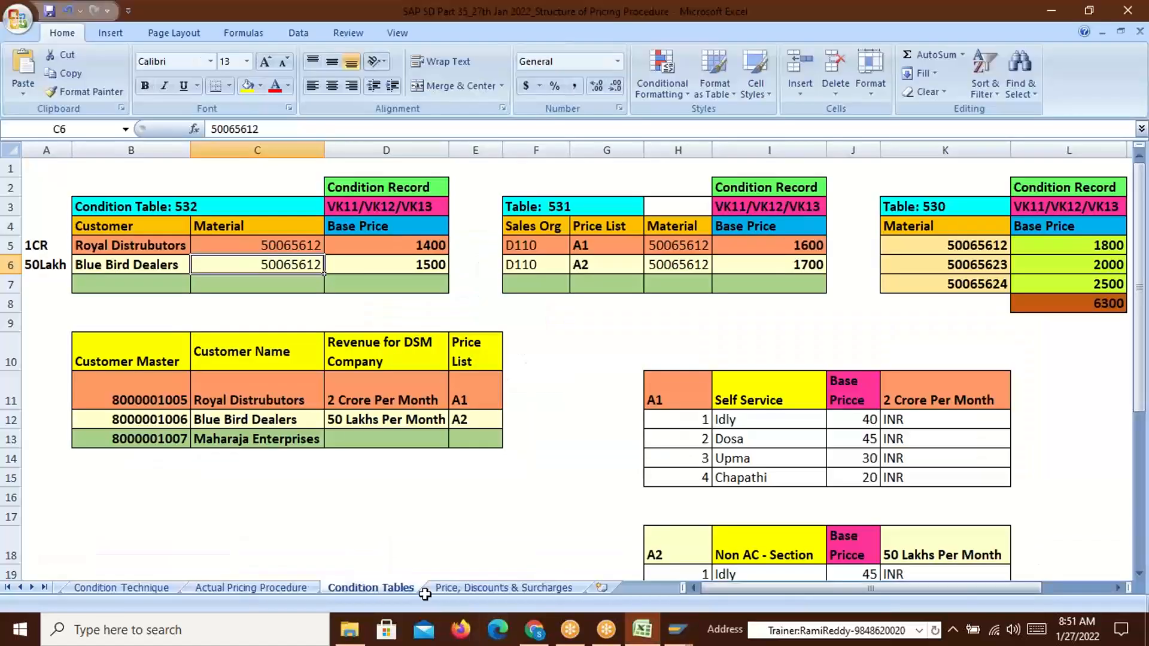
pyautogui.hotkey('alt', 'Tab')
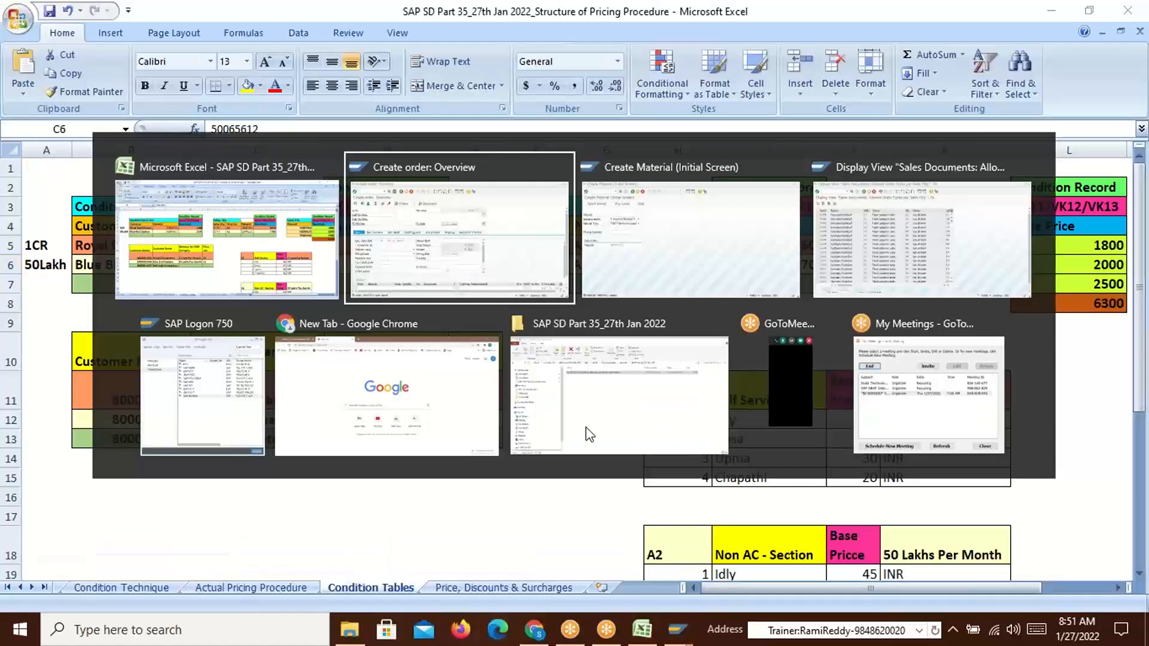
pyautogui.hotkey('alt', 'Tab')
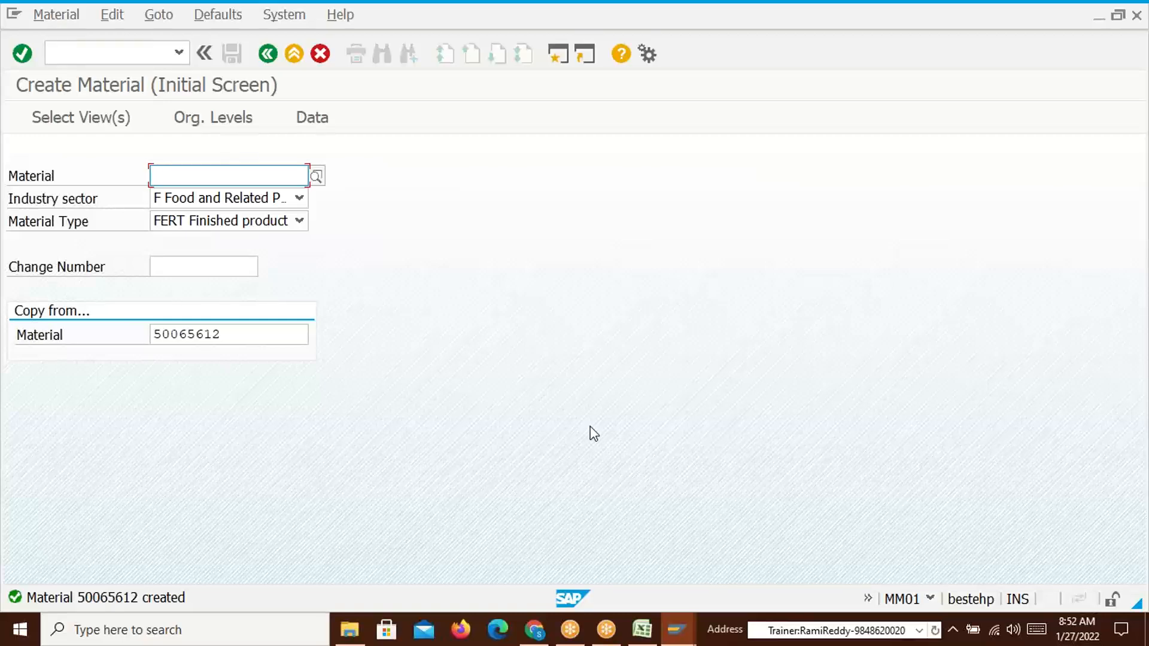
pyautogui.hotkey('alt', 'Tab')
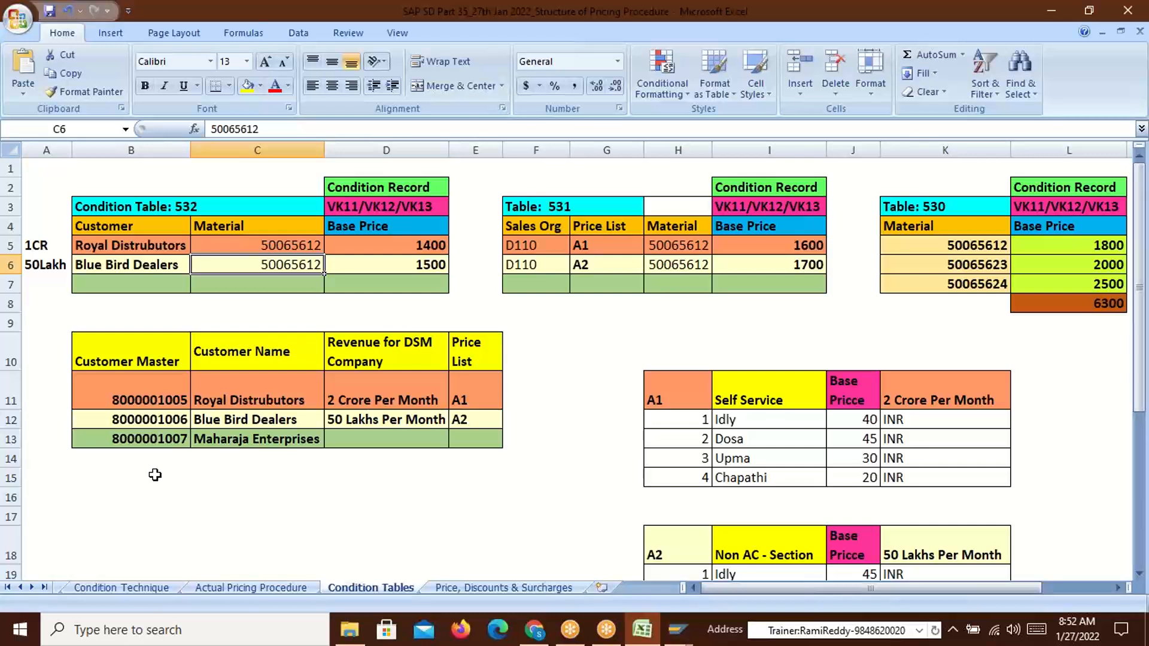
pyautogui.hotkey('alt', 'Tab')
pyautogui.moveTo(694, 632)
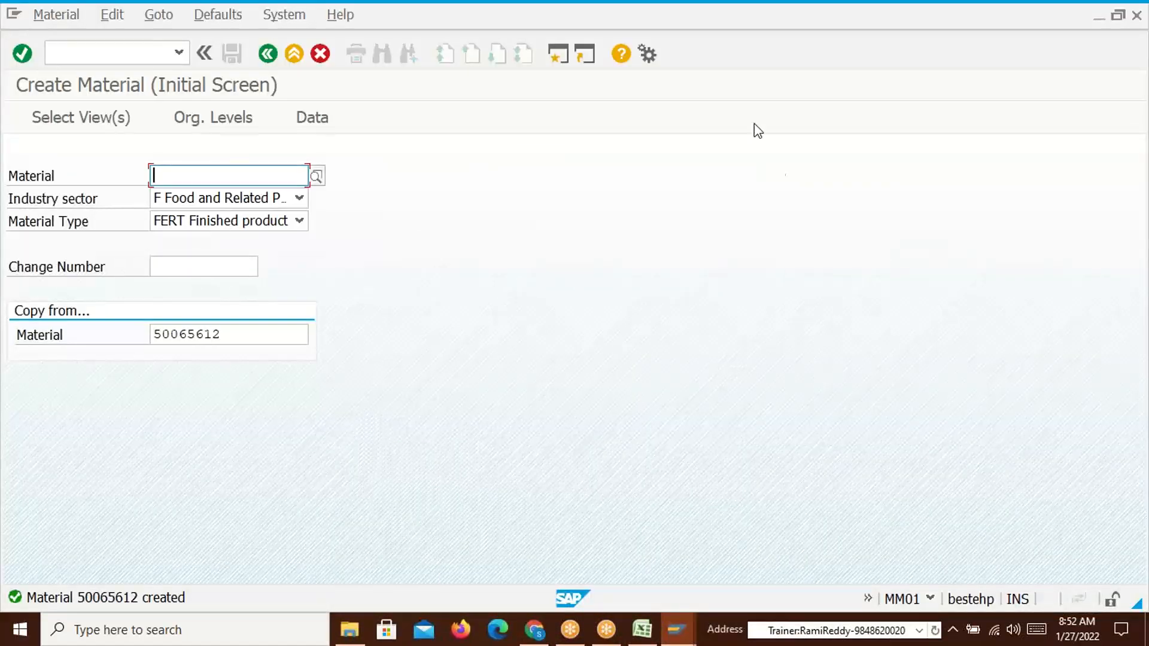
pyautogui.click(727, 35)
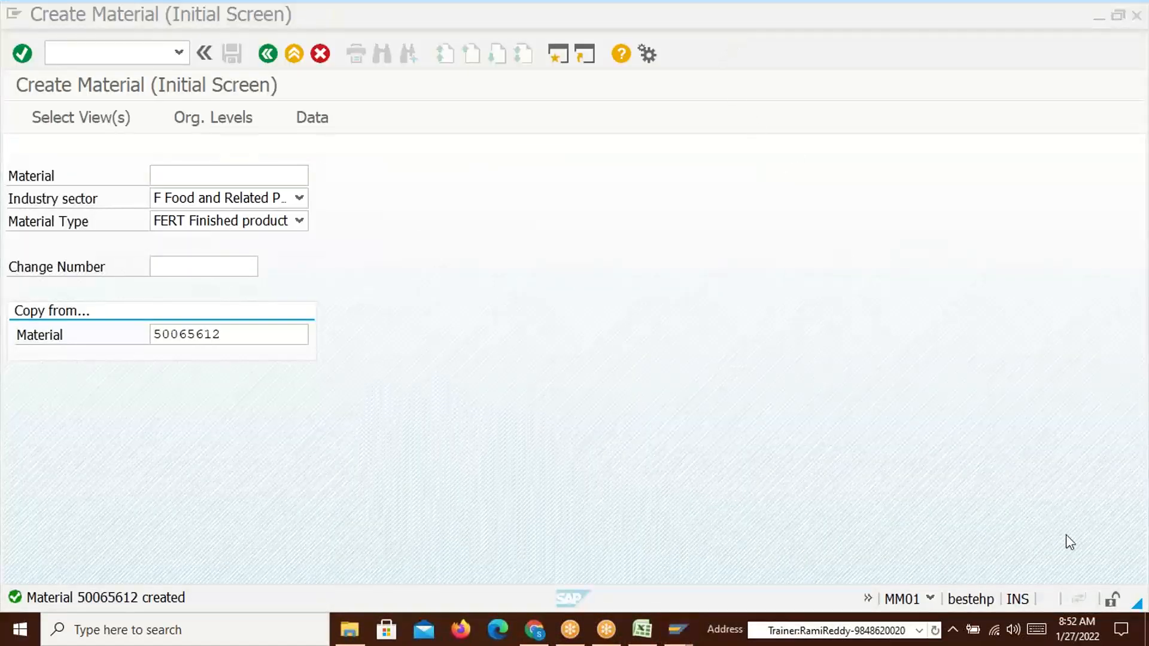